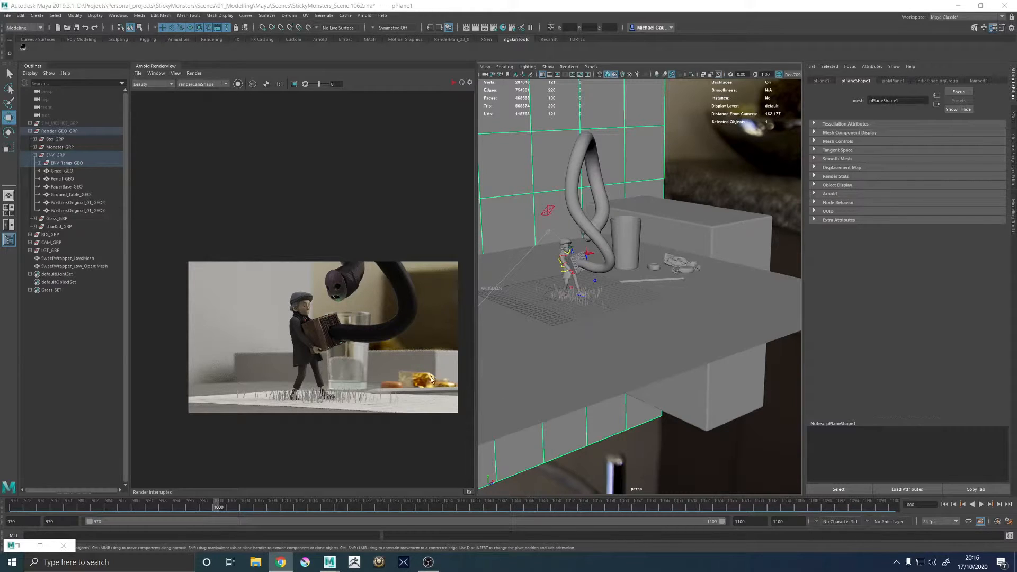
- Examine the wrapped sweets and open wrapper on the table up close from several angles
{"action": "left_click", "coordinate": [675, 270]}
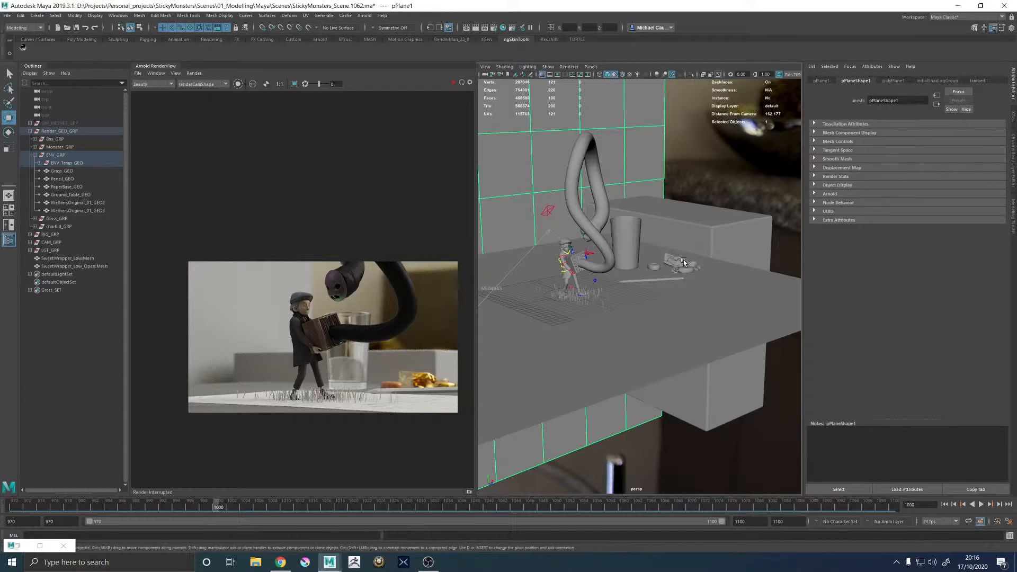
{"action": "key", "text": "f"}
{"action": "left_click_drag", "start_coordinate": [693, 252], "coordinate": [585, 278], "text": "alt"}
{"action": "left_click", "coordinate": [729, 200]}
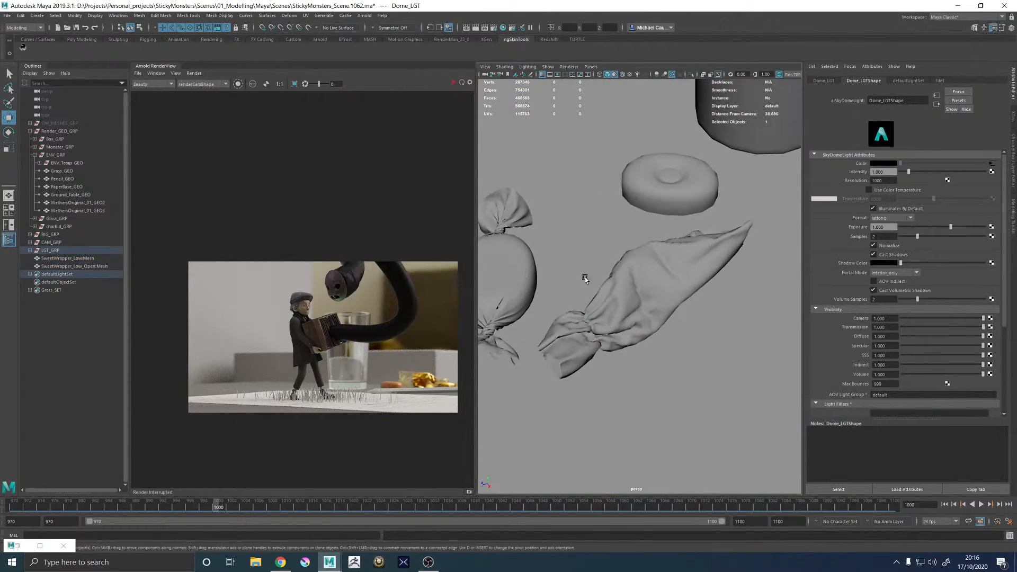
{"action": "middle_click_drag", "start_coordinate": [584, 279], "coordinate": [683, 294], "text": "alt"}
{"action": "left_click", "coordinate": [587, 295]}
{"action": "left_click_drag", "start_coordinate": [587, 296], "coordinate": [707, 259], "text": "alt"}
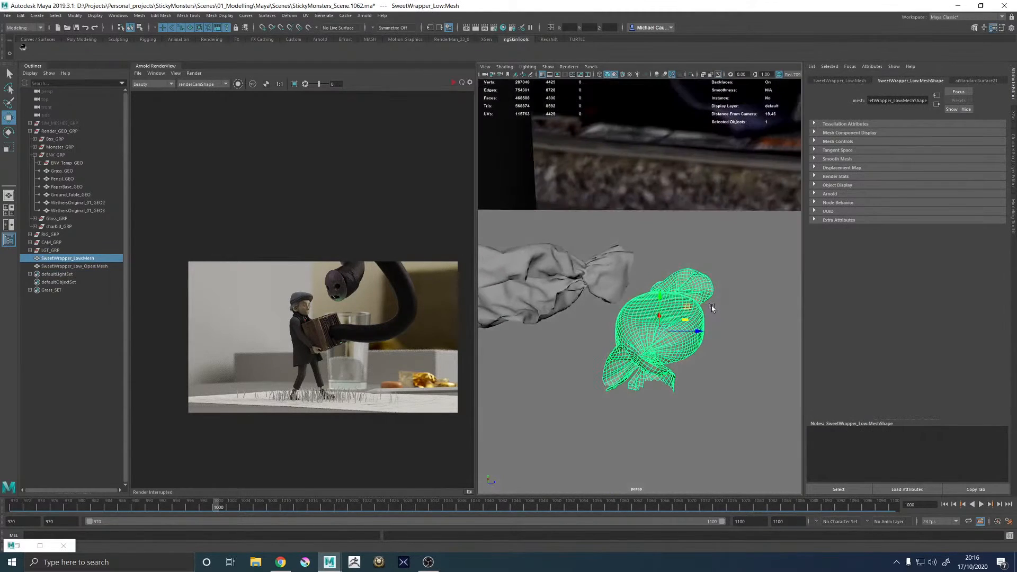
{"action": "left_click", "coordinate": [681, 212]}
{"action": "left_click_drag", "start_coordinate": [682, 211], "coordinate": [621, 302], "text": "alt"}
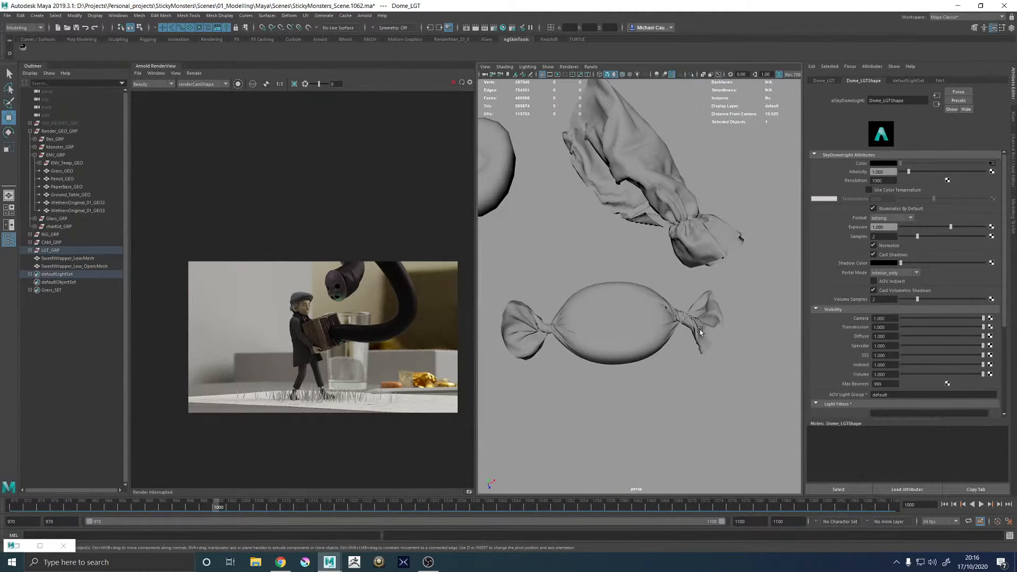
{"action": "left_click_drag", "start_coordinate": [609, 341], "coordinate": [582, 345], "text": "alt"}
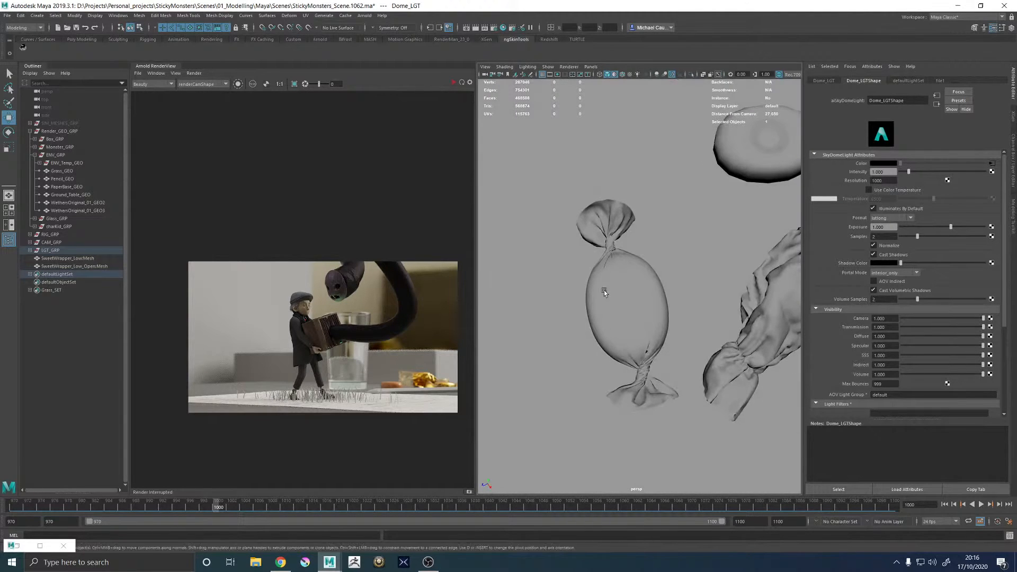
{"action": "left_click_drag", "start_coordinate": [692, 288], "coordinate": [700, 335], "text": "alt"}
- Select the closed sweet wrapper mesh, inspect it in wireframe, and return to shaded display
{"action": "left_click", "coordinate": [639, 333]}
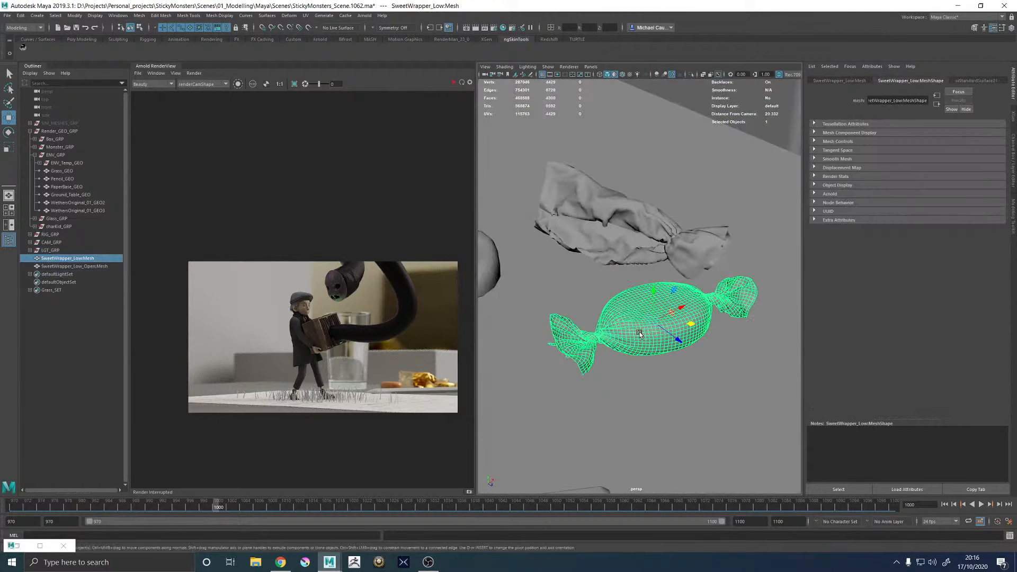
{"action": "key", "text": "4"}
{"action": "mouse_move", "coordinate": [620, 303]}
{"action": "left_mouse_down", "text": "shift"}
{"action": "mouse_move", "coordinate": [635, 321]}
{"action": "mouse_move", "coordinate": [676, 336]}
{"action": "mouse_move", "coordinate": [708, 326]}
{"action": "mouse_move", "coordinate": [685, 328]}
{"action": "left_mouse_up", "text": "shift"}
{"action": "key", "text": "5"}
{"action": "left_click", "coordinate": [750, 212]}
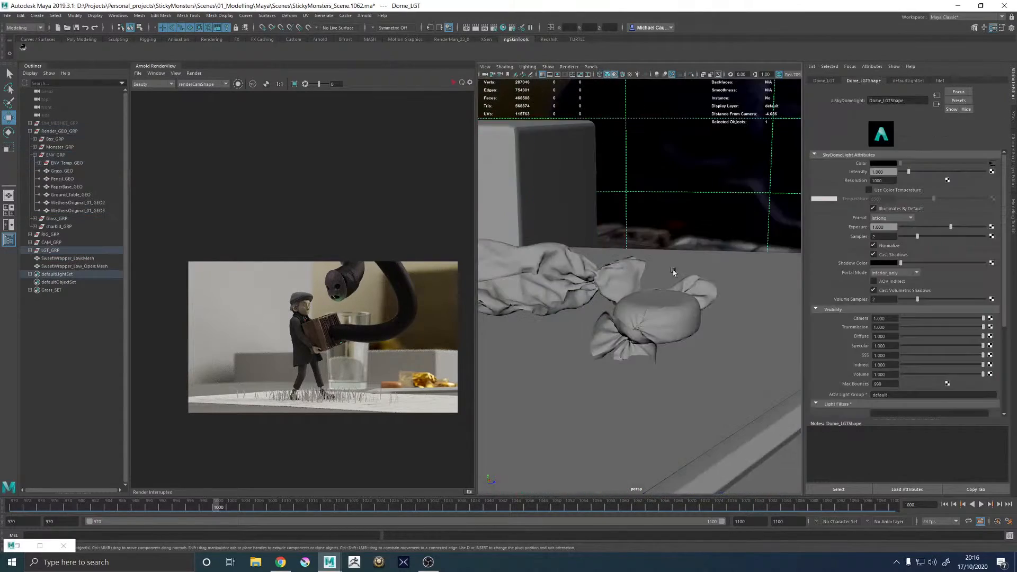
- Review the overall set layout, and examine the gold wrapper, man and monster in the Arnold render
{"action": "scroll", "coordinate": [672, 271], "scroll_direction": "down", "scroll_amount": 5}
{"action": "left_click_drag", "start_coordinate": [672, 271], "coordinate": [614, 273], "text": "alt"}
{"action": "key", "text": "f"}
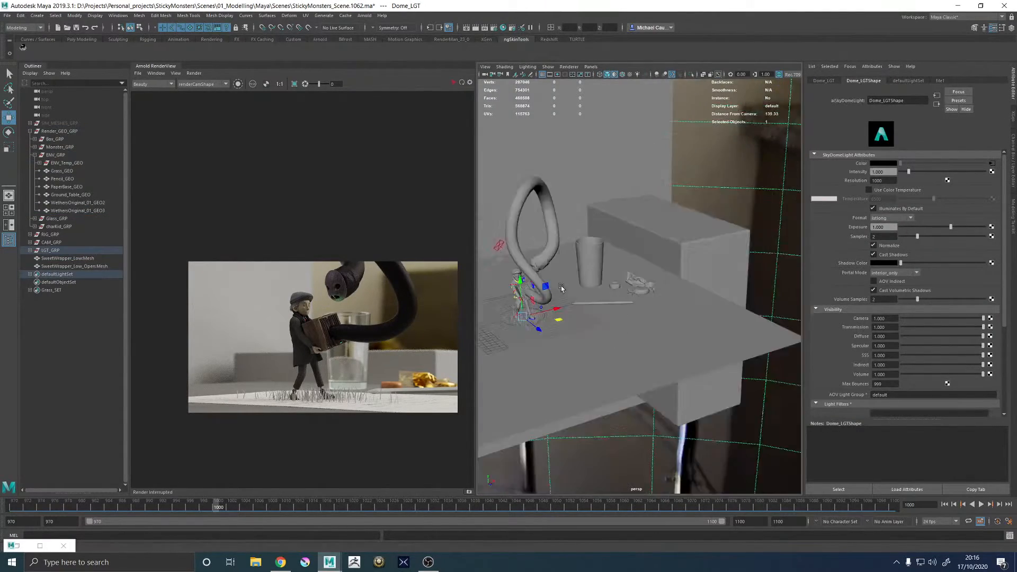
{"action": "scroll", "coordinate": [420, 368], "scroll_direction": "up", "scroll_amount": 4}
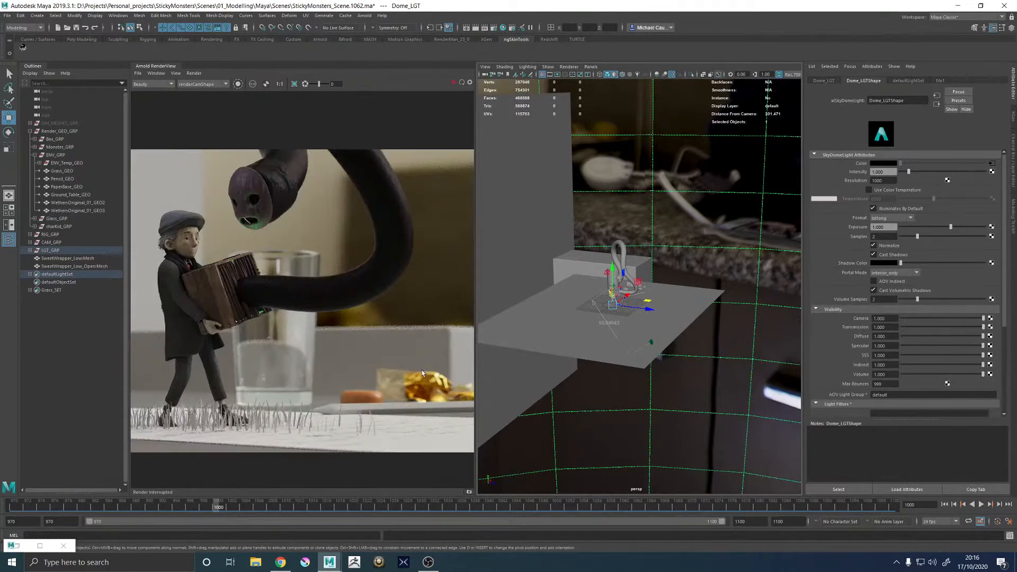
{"action": "middle_click_drag", "start_coordinate": [438, 389], "coordinate": [362, 374], "text": "alt"}
{"action": "scroll", "coordinate": [363, 376], "scroll_direction": "up", "scroll_amount": 4}
{"action": "scroll", "coordinate": [275, 414], "scroll_direction": "down", "scroll_amount": 8}
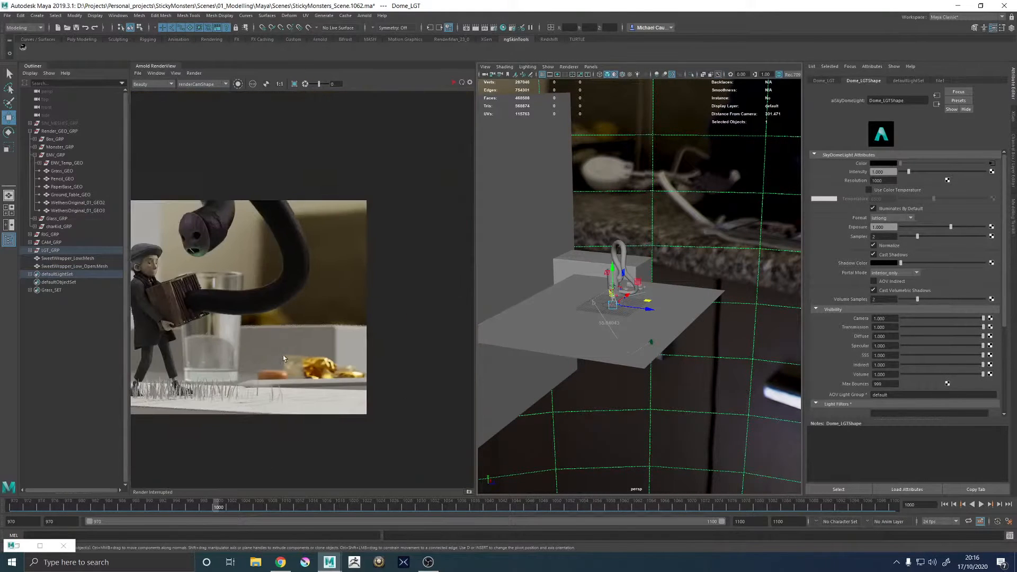
{"action": "middle_click_drag", "start_coordinate": [273, 343], "coordinate": [355, 360], "text": "alt"}
{"action": "scroll", "coordinate": [265, 326], "scroll_direction": "up", "scroll_amount": 4}
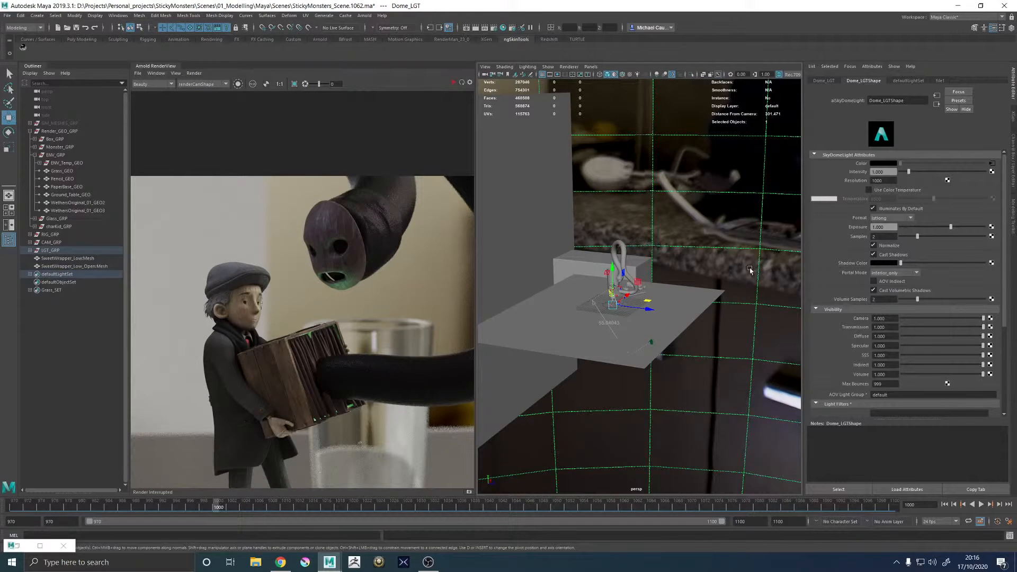
- Examine the monster, the man with the box and the surrounding set from around the scene
{"action": "left_click_drag", "start_coordinate": [624, 318], "coordinate": [710, 241], "text": "alt"}
{"action": "left_click_drag", "start_coordinate": [636, 233], "coordinate": [666, 259], "text": "alt"}
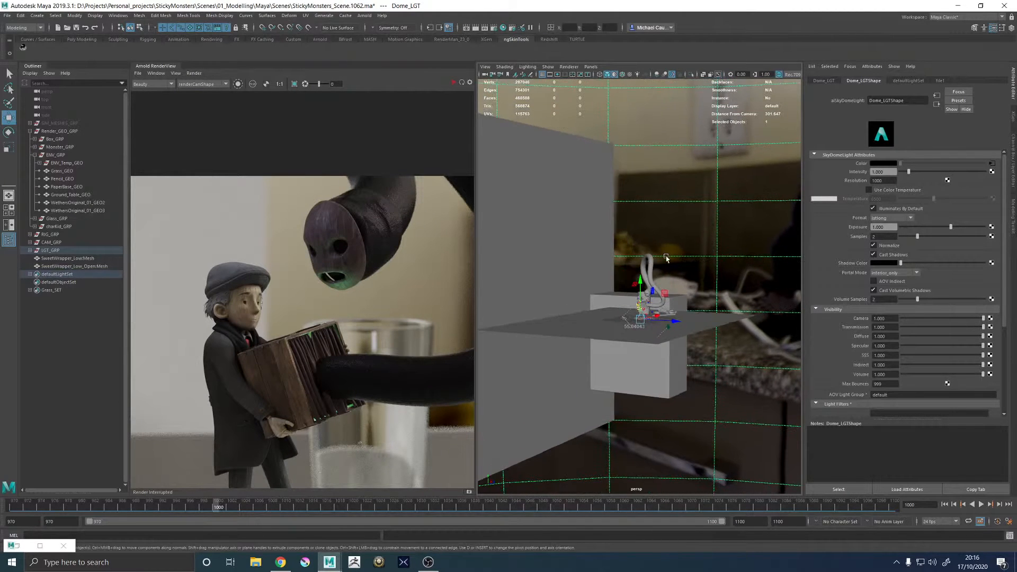
{"action": "scroll", "coordinate": [683, 281], "scroll_direction": "up", "scroll_amount": 6}
{"action": "middle_click_drag", "start_coordinate": [695, 281], "coordinate": [684, 292], "text": "alt"}
{"action": "scroll", "coordinate": [679, 291], "scroll_direction": "up", "scroll_amount": 1}
{"action": "left_click_drag", "start_coordinate": [679, 292], "coordinate": [675, 229], "text": "alt"}
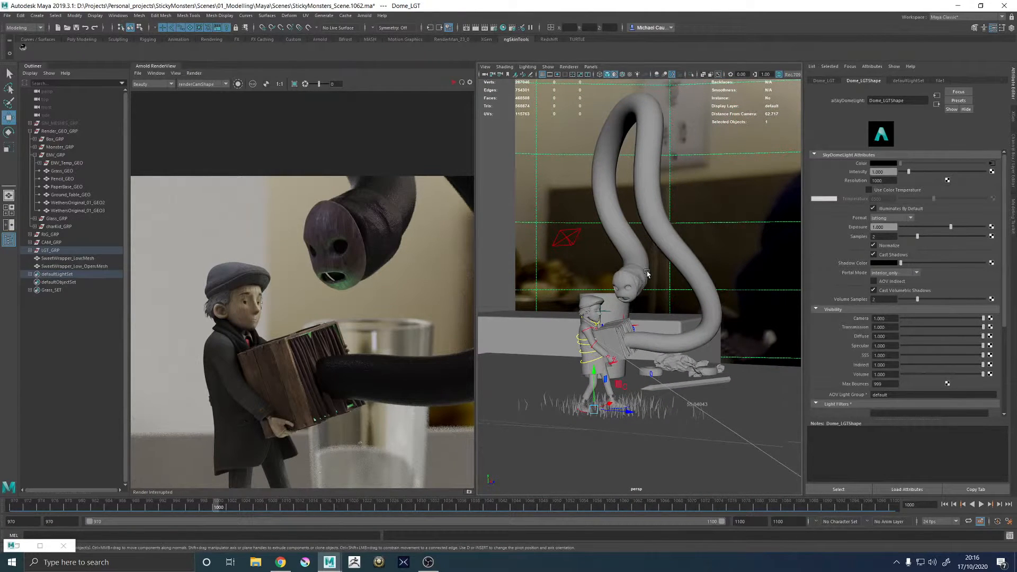
{"action": "scroll", "coordinate": [649, 272], "scroll_direction": "down", "scroll_amount": 3}
{"action": "mouse_move", "coordinate": [640, 280]}
{"action": "left_mouse_down", "text": "alt"}
{"action": "mouse_move", "coordinate": [665, 281]}
{"action": "mouse_move", "coordinate": [651, 281]}
{"action": "left_mouse_up", "text": "alt"}
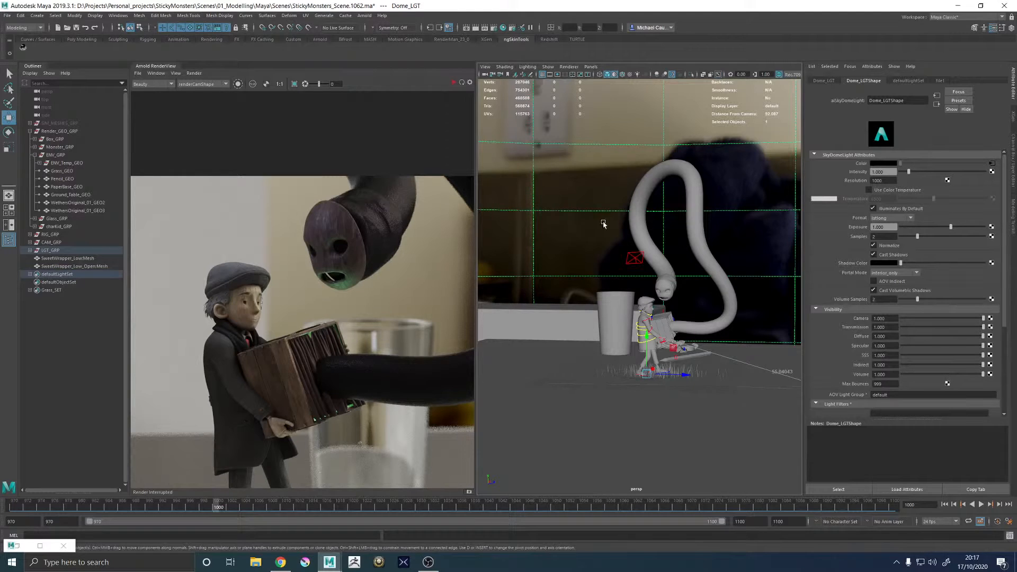
{"action": "left_click_drag", "start_coordinate": [702, 259], "coordinate": [635, 284], "text": "alt"}
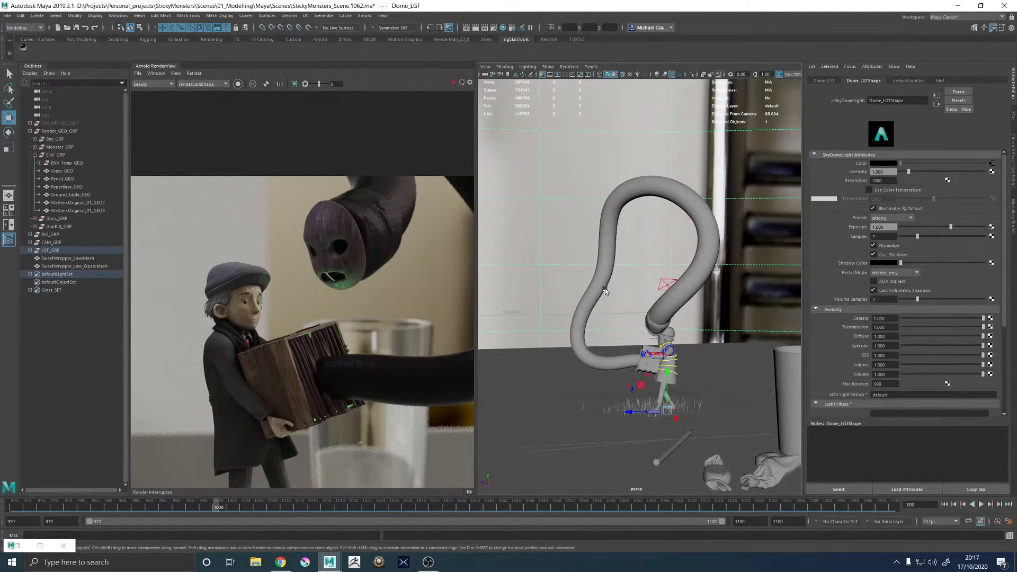
- Select the monster's body mesh and inspect its looping shape from the front and back
{"action": "left_click", "coordinate": [609, 286]}
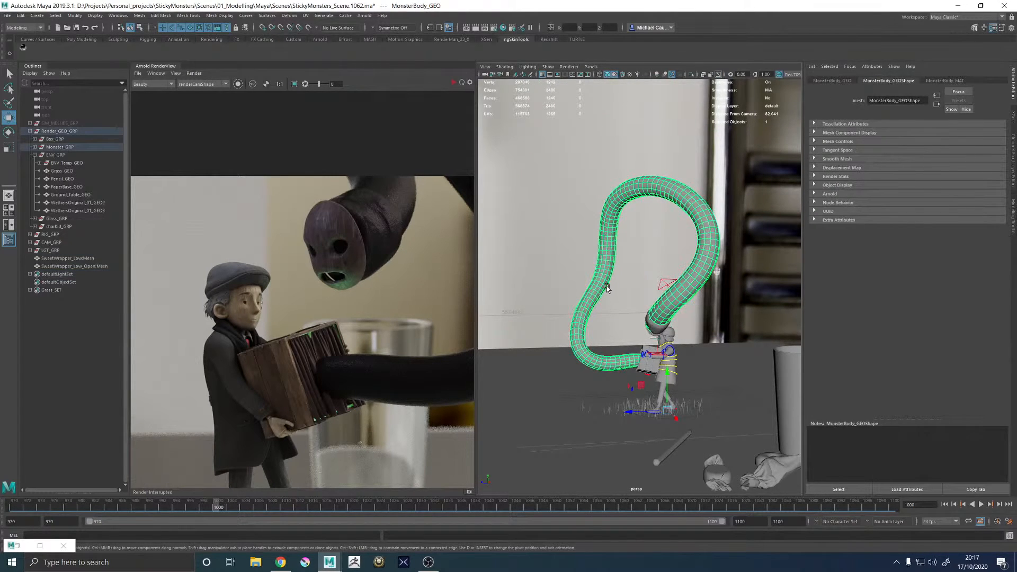
{"action": "left_click_drag", "start_coordinate": [606, 288], "coordinate": [671, 293], "text": "alt"}
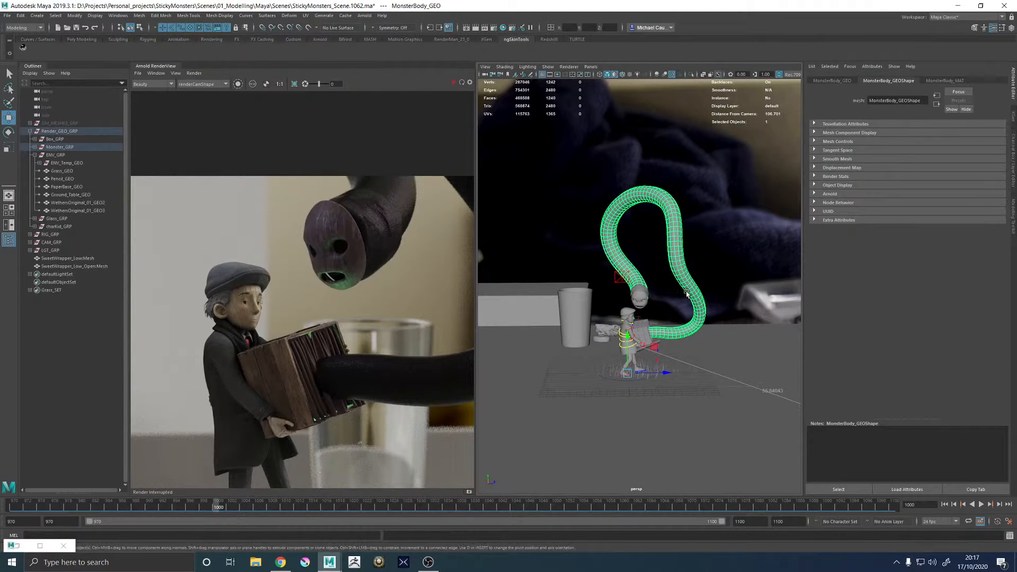
{"action": "left_click", "coordinate": [717, 256]}
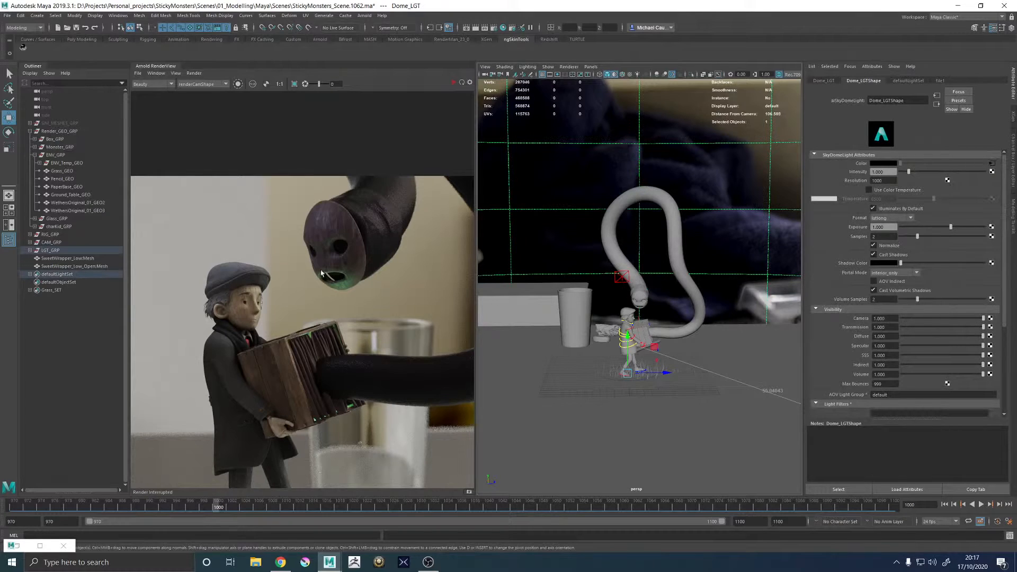
{"action": "left_click", "coordinate": [679, 246]}
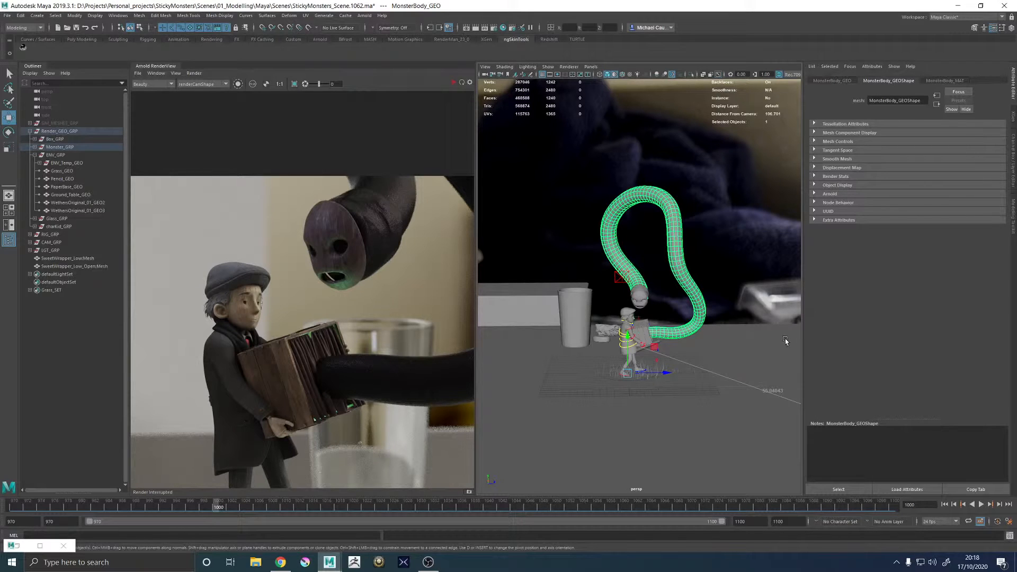
- Frame the closed sweet wrapper and inspect the folds at its twisted end with the mesh selected
{"action": "left_click_drag", "start_coordinate": [616, 327], "coordinate": [713, 332], "text": "alt"}
{"action": "left_click", "coordinate": [712, 332]}
{"action": "key", "text": "f"}
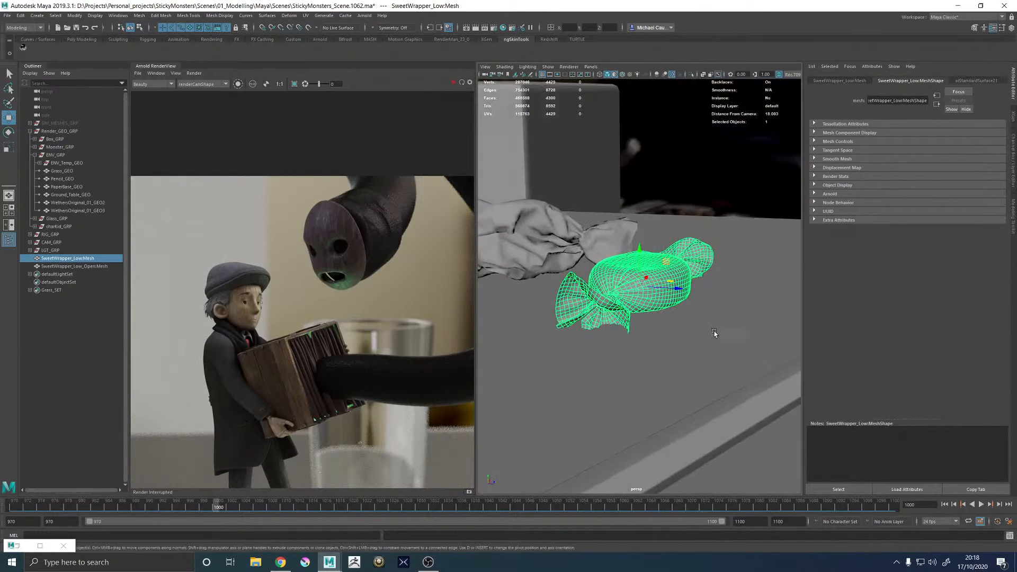
{"action": "left_click", "coordinate": [752, 197]}
{"action": "left_click_drag", "start_coordinate": [703, 217], "coordinate": [672, 250], "text": "alt"}
{"action": "right_click_drag", "start_coordinate": [671, 250], "coordinate": [647, 289], "text": "alt"}
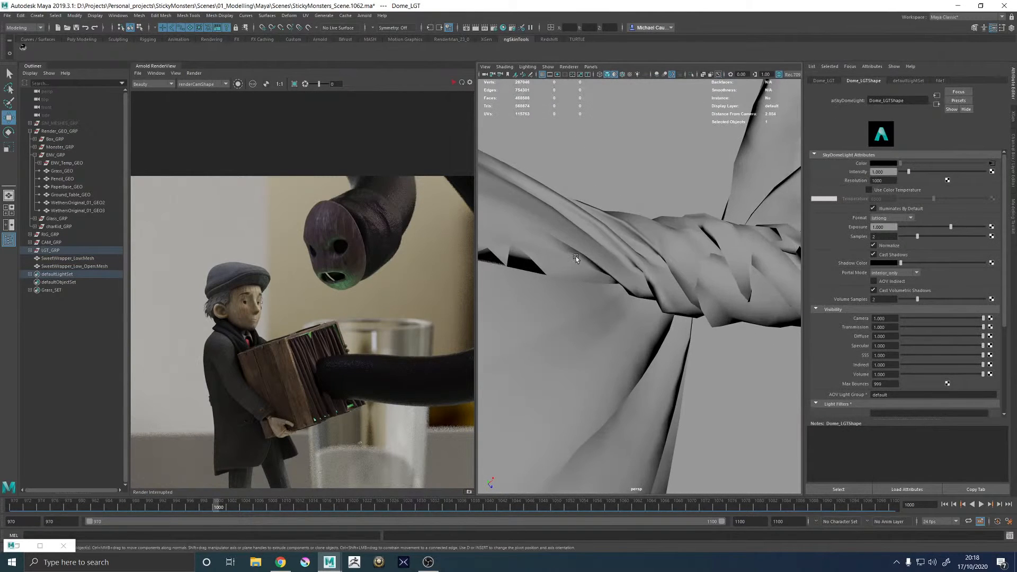
{"action": "middle_click_drag", "start_coordinate": [575, 256], "coordinate": [599, 261], "text": "alt"}
{"action": "left_click", "coordinate": [557, 260]}
{"action": "right_click_drag", "start_coordinate": [569, 263], "coordinate": [583, 285], "text": "alt"}
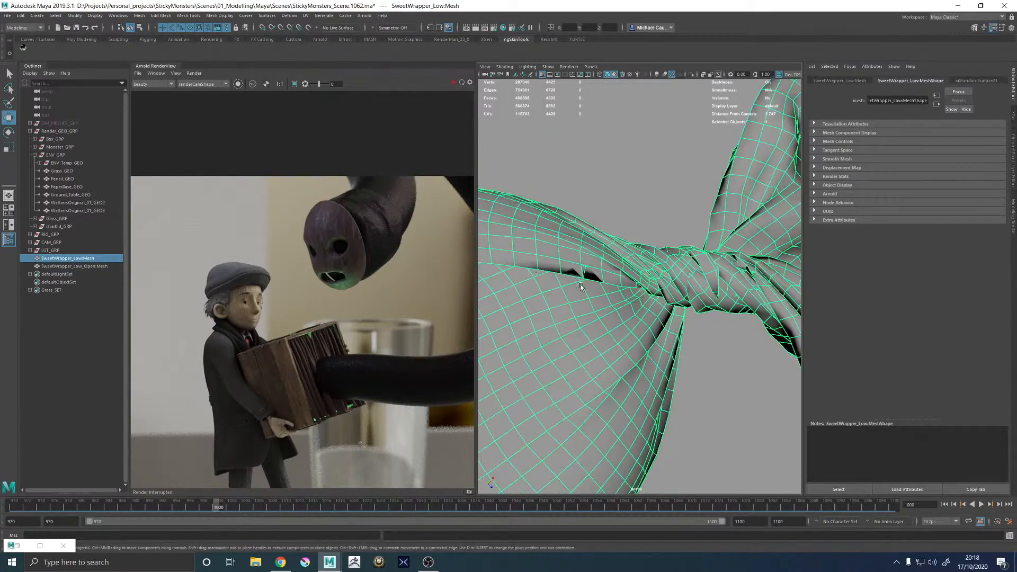
- Examine the closed wrapper's mesh topology around the twisted knots and overlapping folds from several angles
{"action": "left_click_drag", "start_coordinate": [583, 285], "coordinate": [570, 236], "text": "alt"}
{"action": "middle_click_drag", "start_coordinate": [654, 260], "coordinate": [607, 251], "text": "alt"}
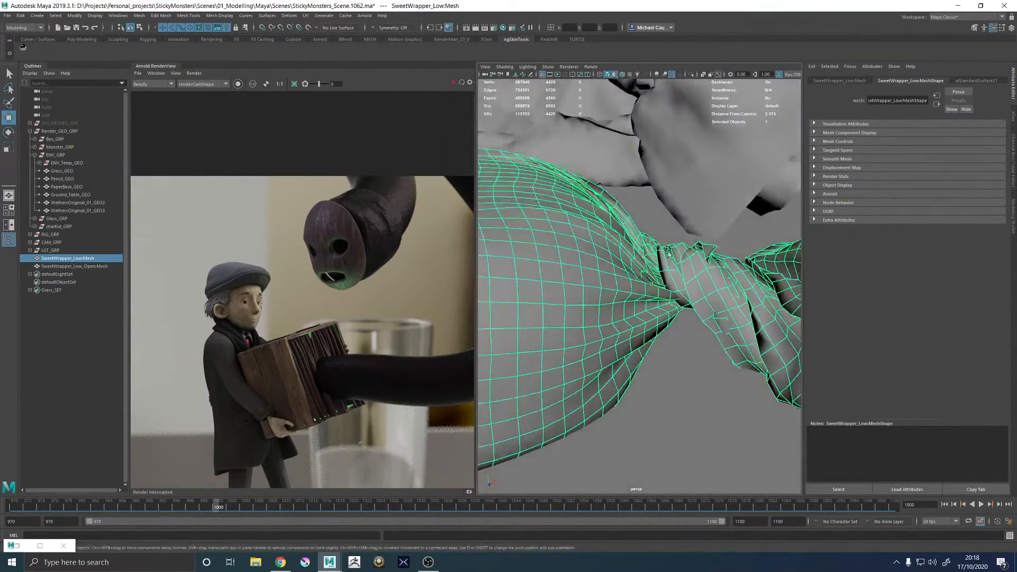
{"action": "right_click_drag", "start_coordinate": [615, 265], "coordinate": [706, 293], "text": "alt"}
{"action": "mouse_move", "coordinate": [705, 293]}
{"action": "left_mouse_down", "text": "alt"}
{"action": "mouse_move", "coordinate": [653, 307]}
{"action": "mouse_move", "coordinate": [630, 281]}
{"action": "mouse_move", "coordinate": [688, 296]}
{"action": "left_mouse_up", "text": "alt"}
{"action": "right_click_drag", "start_coordinate": [689, 296], "coordinate": [531, 301], "text": "alt"}
{"action": "right_click_drag", "start_coordinate": [634, 313], "coordinate": [738, 331], "text": "alt"}
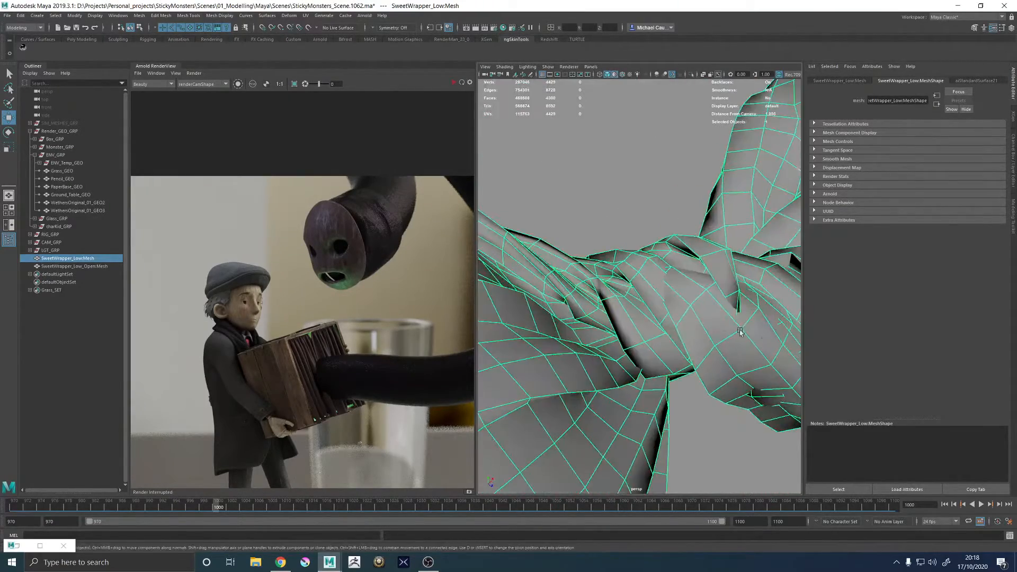
{"action": "left_click_drag", "start_coordinate": [737, 332], "coordinate": [659, 307], "text": "alt"}
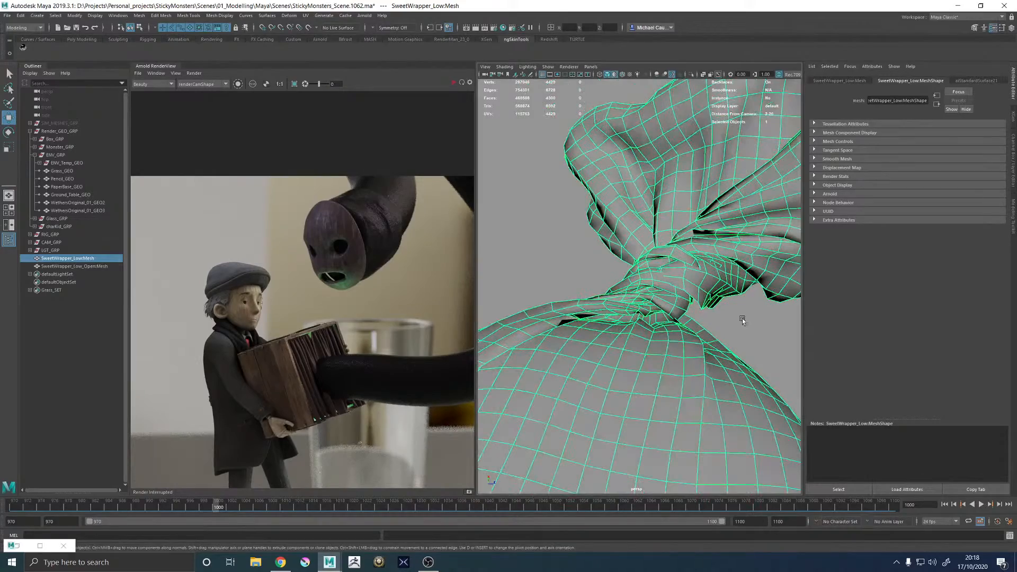
{"action": "left_click_drag", "start_coordinate": [731, 325], "coordinate": [649, 304], "text": "alt"}
{"action": "right_click_drag", "start_coordinate": [648, 305], "coordinate": [732, 326], "text": "alt"}
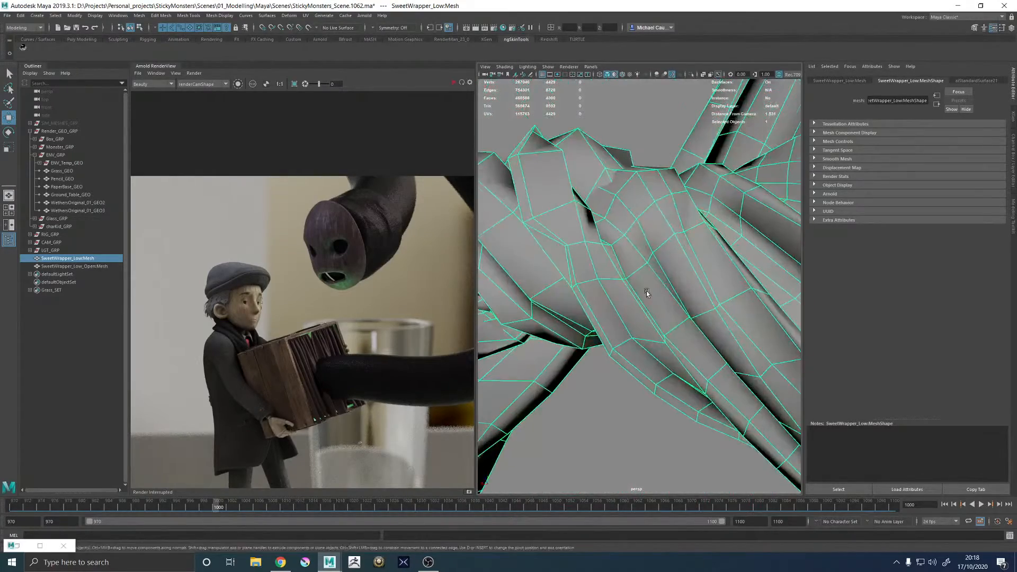
{"action": "left_click_drag", "start_coordinate": [646, 291], "coordinate": [815, 295], "text": "alt"}
{"action": "right_click_drag", "start_coordinate": [815, 295], "coordinate": [572, 278], "text": "alt"}
{"action": "left_click_drag", "start_coordinate": [704, 315], "coordinate": [724, 197], "text": "alt"}
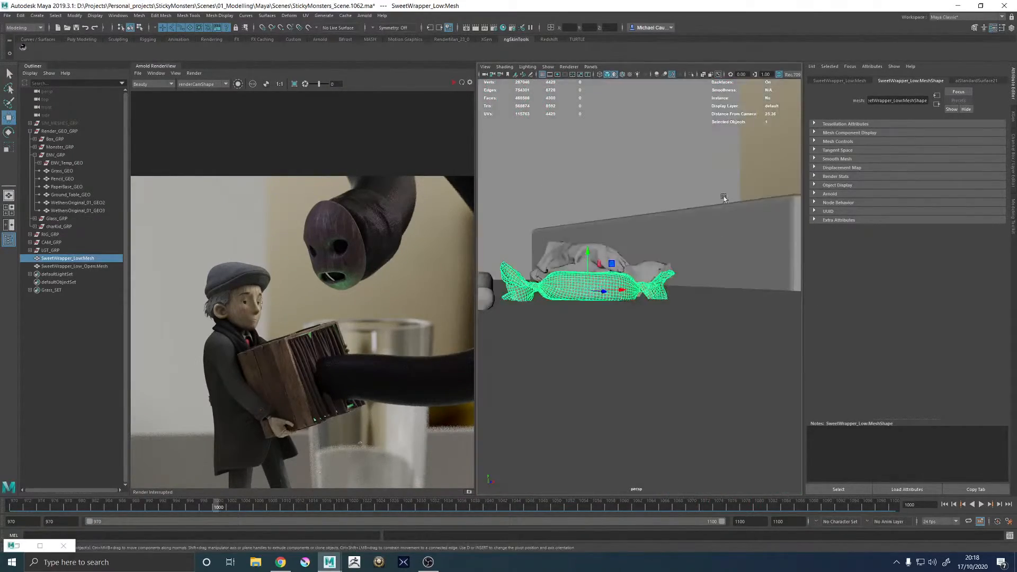
- Examine the Arnold render up close and at full frame, covering the sweets, wooden box, glass, grass and monster
{"action": "left_click", "coordinate": [722, 197]}
{"action": "right_click_drag", "start_coordinate": [721, 199], "coordinate": [594, 277], "text": "alt"}
{"action": "scroll", "coordinate": [310, 323], "scroll_direction": "down", "scroll_amount": 3}
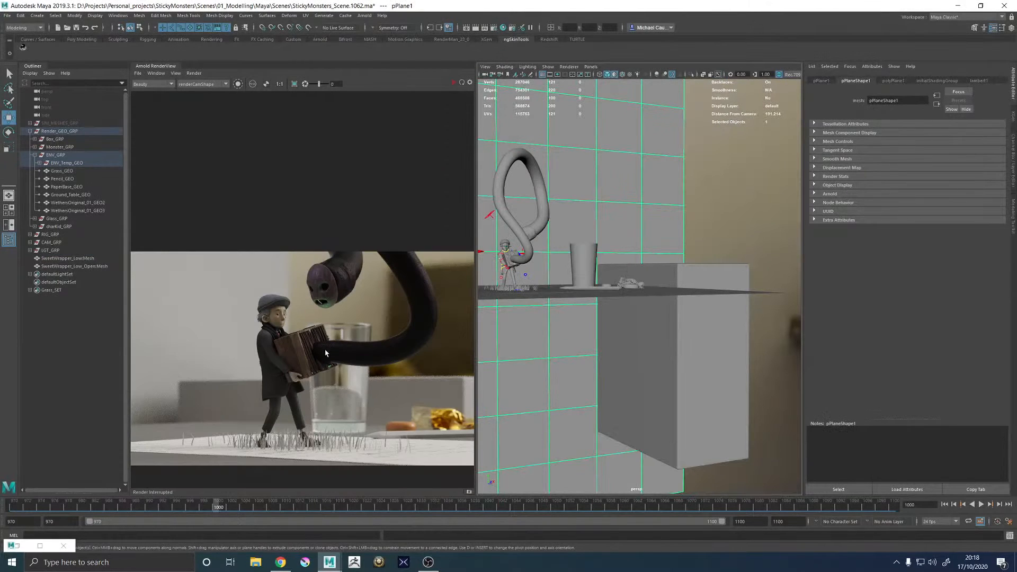
{"action": "scroll", "coordinate": [371, 371], "scroll_direction": "up", "scroll_amount": 1}
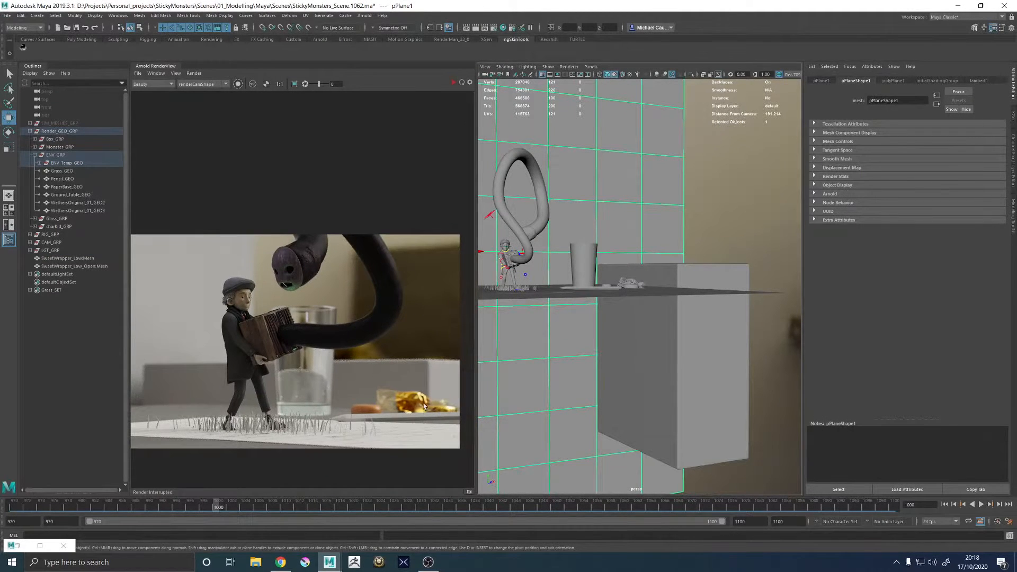
{"action": "scroll", "coordinate": [428, 405], "scroll_direction": "up", "scroll_amount": 4}
{"action": "middle_click_drag", "start_coordinate": [283, 298], "coordinate": [468, 304]}
{"action": "mouse_move", "coordinate": [222, 313]}
{"action": "middle_mouse_down"}
{"action": "mouse_move", "coordinate": [358, 291]}
{"action": "mouse_move", "coordinate": [272, 275]}
{"action": "middle_mouse_up"}
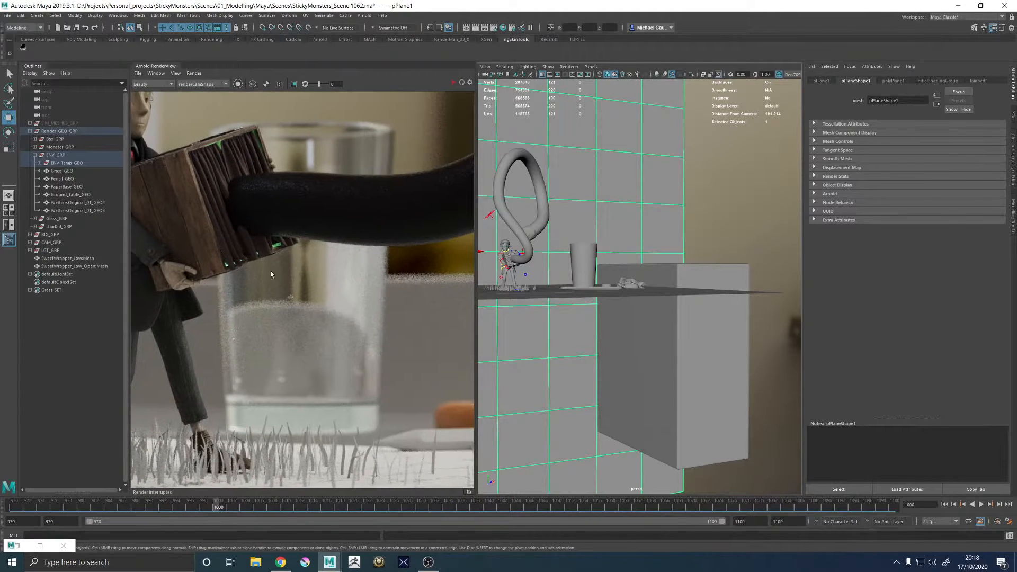
{"action": "scroll", "coordinate": [332, 252], "scroll_direction": "up", "scroll_amount": 2}
{"action": "scroll", "coordinate": [401, 258], "scroll_direction": "down", "scroll_amount": 5}
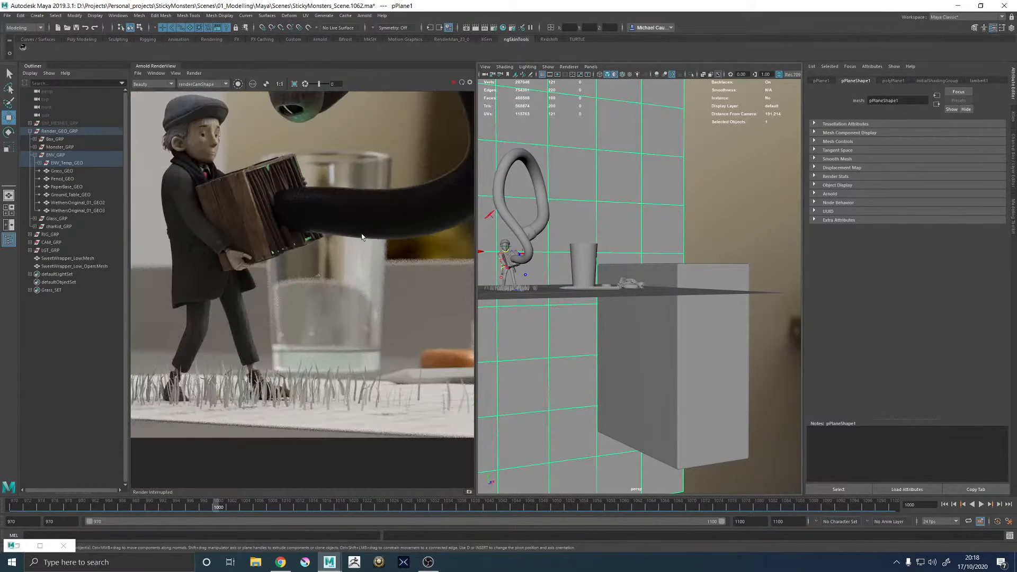
{"action": "scroll", "coordinate": [329, 300], "scroll_direction": "down", "scroll_amount": 2}
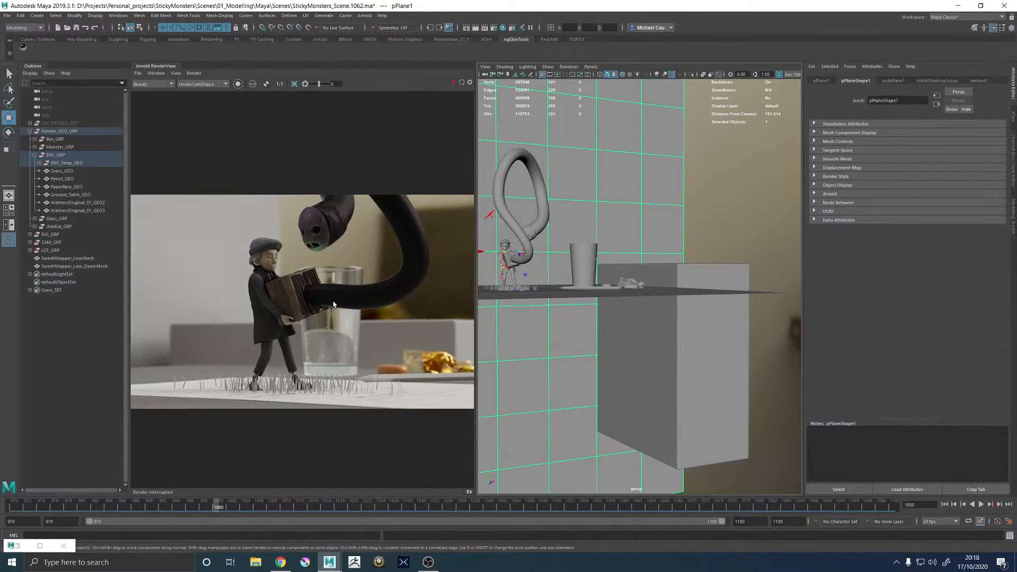
{"action": "scroll", "coordinate": [386, 295], "scroll_direction": "down", "scroll_amount": 2}
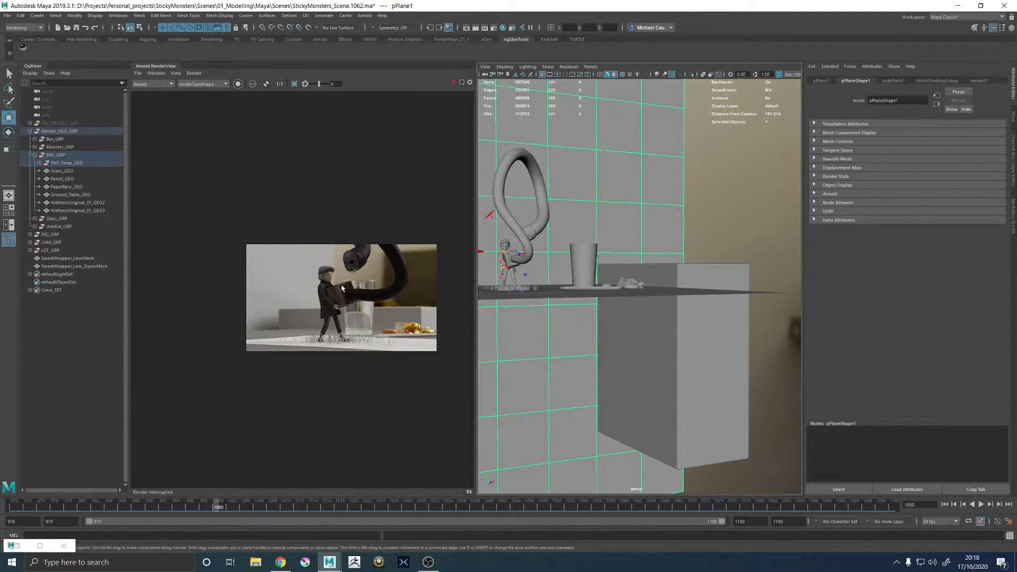
{"action": "scroll", "coordinate": [341, 299], "scroll_direction": "up", "scroll_amount": 3}
{"action": "scroll", "coordinate": [387, 303], "scroll_direction": "up", "scroll_amount": 3}
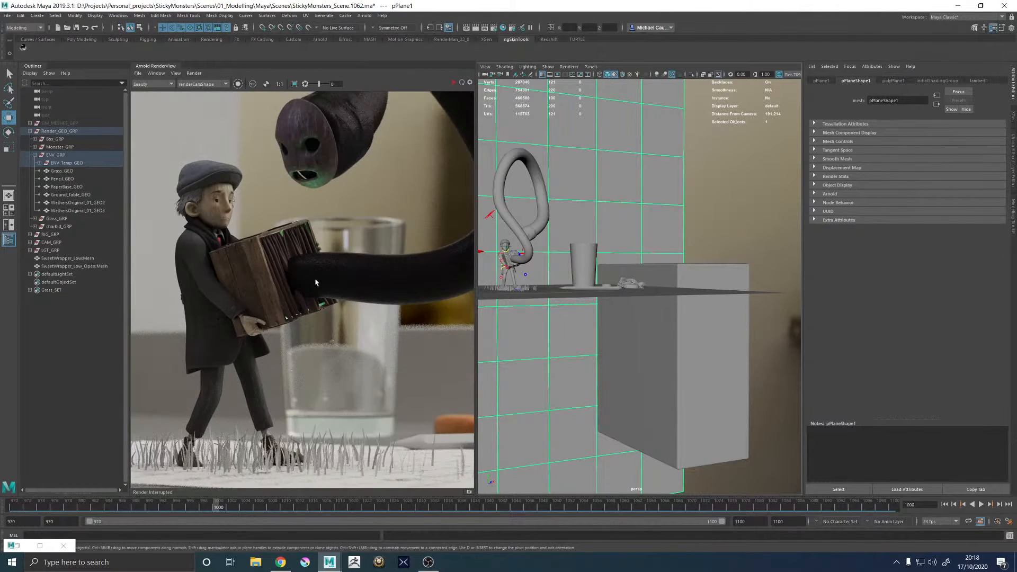
{"action": "scroll", "coordinate": [408, 300], "scroll_direction": "up", "scroll_amount": 2}
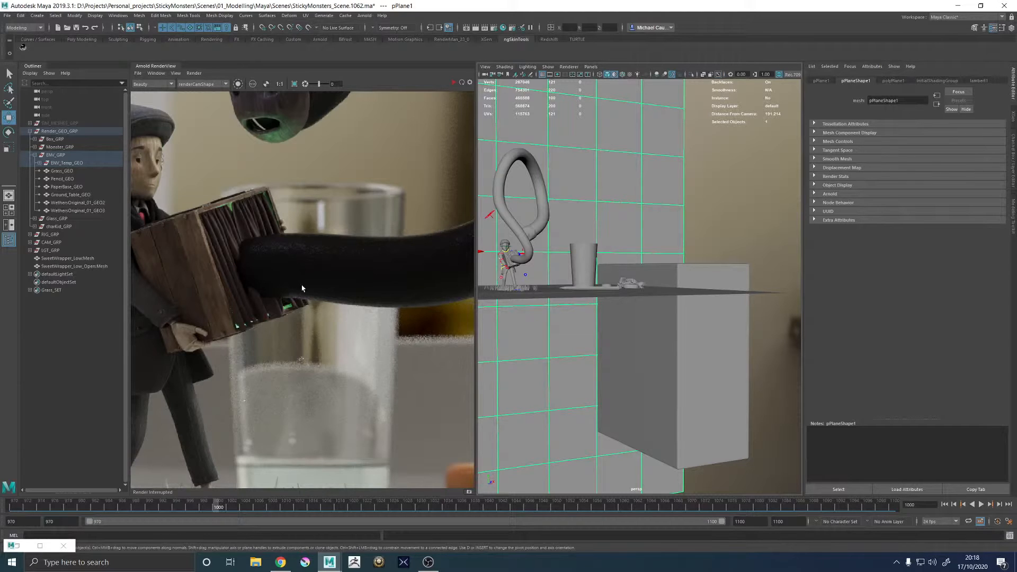
- Examine the Arnold render around the wooden box, monster arm, glass and grass, both up close and at full frame
{"action": "middle_click_drag", "start_coordinate": [313, 385], "coordinate": [333, 385]}
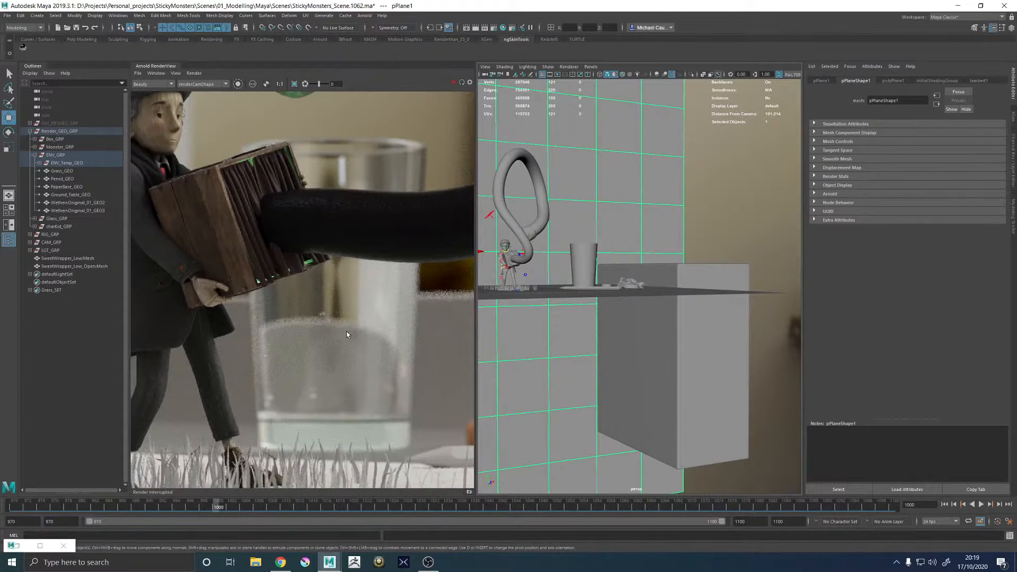
{"action": "middle_click_drag", "start_coordinate": [346, 332], "coordinate": [335, 337]}
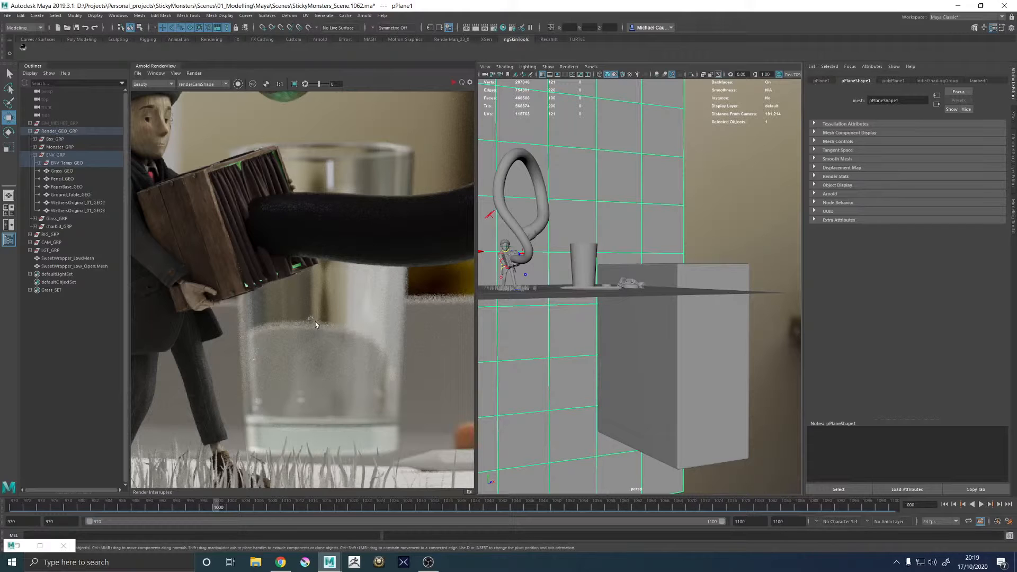
{"action": "key", "text": "f"}
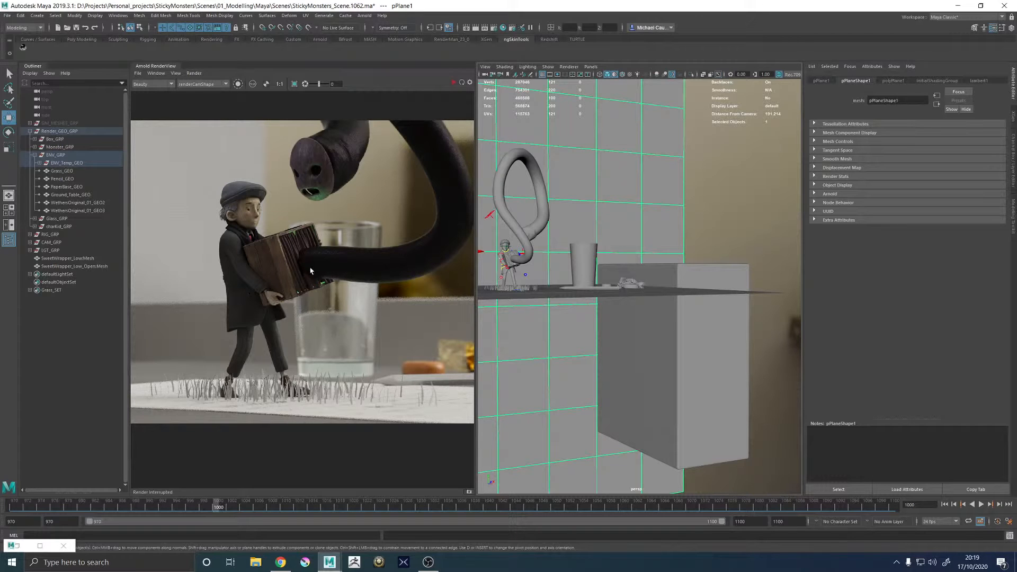
{"action": "scroll", "coordinate": [332, 302], "scroll_direction": "down", "scroll_amount": 2}
{"action": "scroll", "coordinate": [332, 298], "scroll_direction": "up", "scroll_amount": 2}
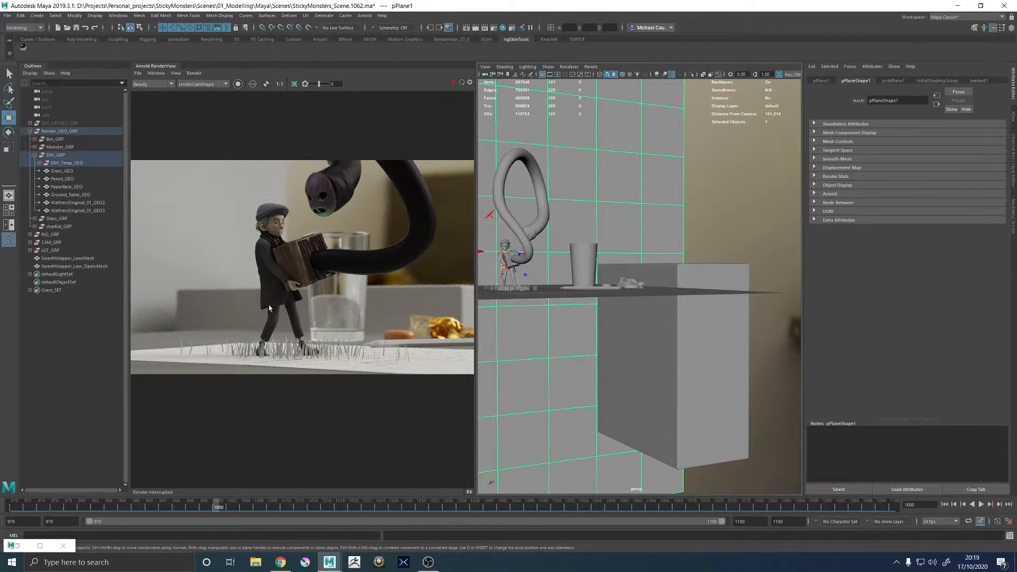
{"action": "scroll", "coordinate": [321, 270], "scroll_direction": "up", "scroll_amount": 2}
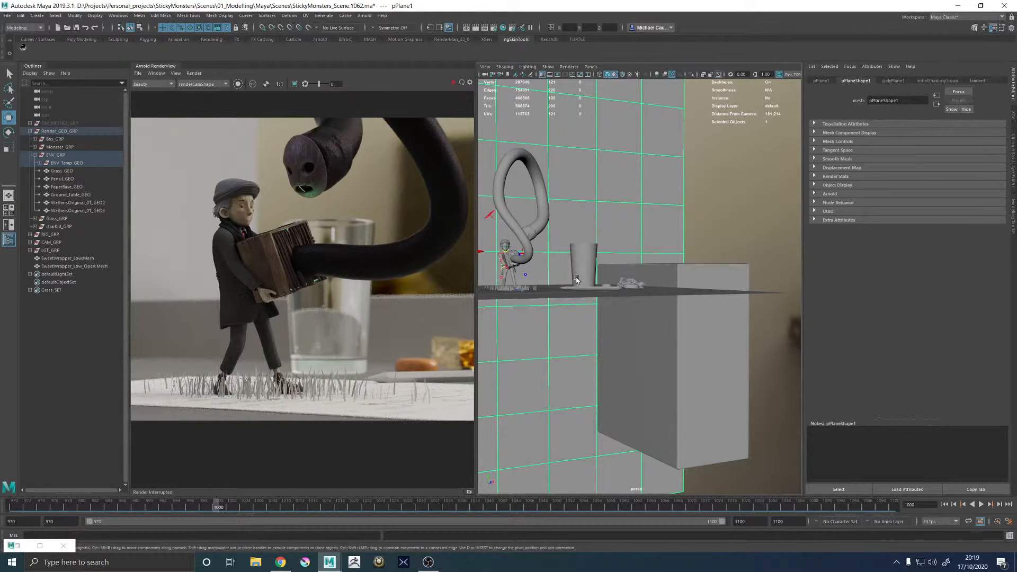
- Frame the boy, box and monster in the perspective view and play the boy's animation from frame 970
{"action": "left_click_drag", "start_coordinate": [577, 283], "coordinate": [647, 310], "text": "alt"}
{"action": "right_click_drag", "start_coordinate": [646, 310], "coordinate": [713, 334], "text": "alt"}
{"action": "mouse_move", "coordinate": [714, 333]}
{"action": "left_mouse_down", "text": "alt"}
{"action": "mouse_move", "coordinate": [663, 339]}
{"action": "mouse_move", "coordinate": [761, 315]}
{"action": "mouse_move", "coordinate": [723, 314]}
{"action": "left_mouse_up", "text": "alt"}
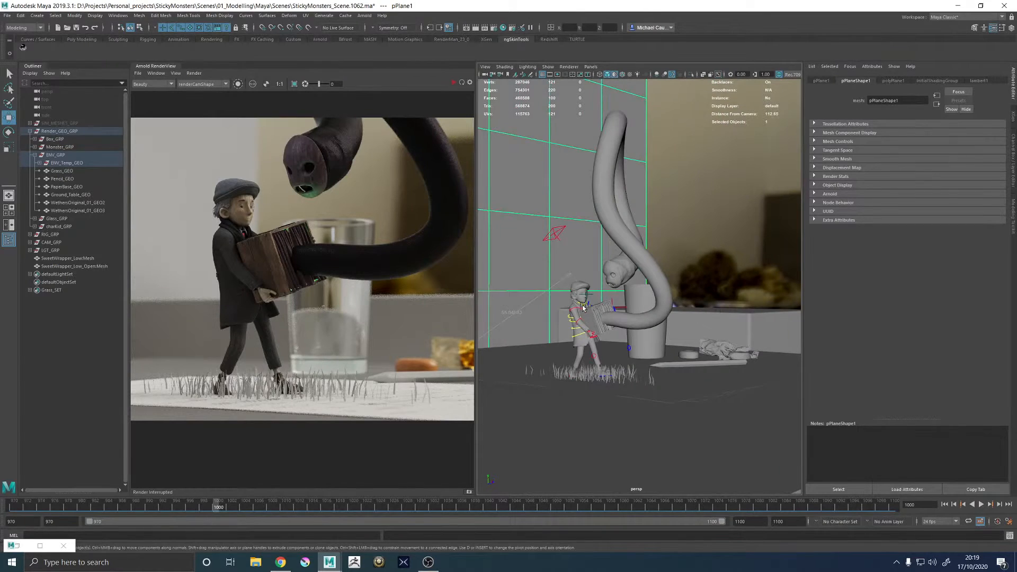
{"action": "mouse_move", "coordinate": [583, 307]}
{"action": "left_mouse_down", "text": "alt"}
{"action": "mouse_move", "coordinate": [597, 290]}
{"action": "mouse_move", "coordinate": [591, 318]}
{"action": "left_mouse_up", "text": "alt"}
{"action": "right_click_drag", "start_coordinate": [592, 317], "coordinate": [598, 339], "text": "alt"}
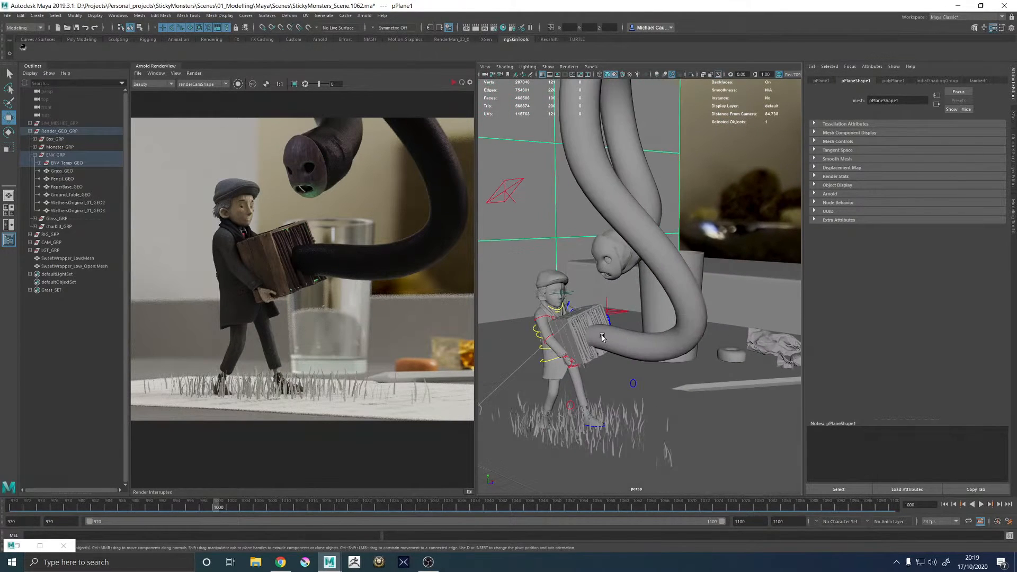
{"action": "middle_click_drag", "start_coordinate": [598, 339], "coordinate": [624, 316], "text": "alt"}
{"action": "left_click_drag", "start_coordinate": [27, 507], "coordinate": [3, 511]}
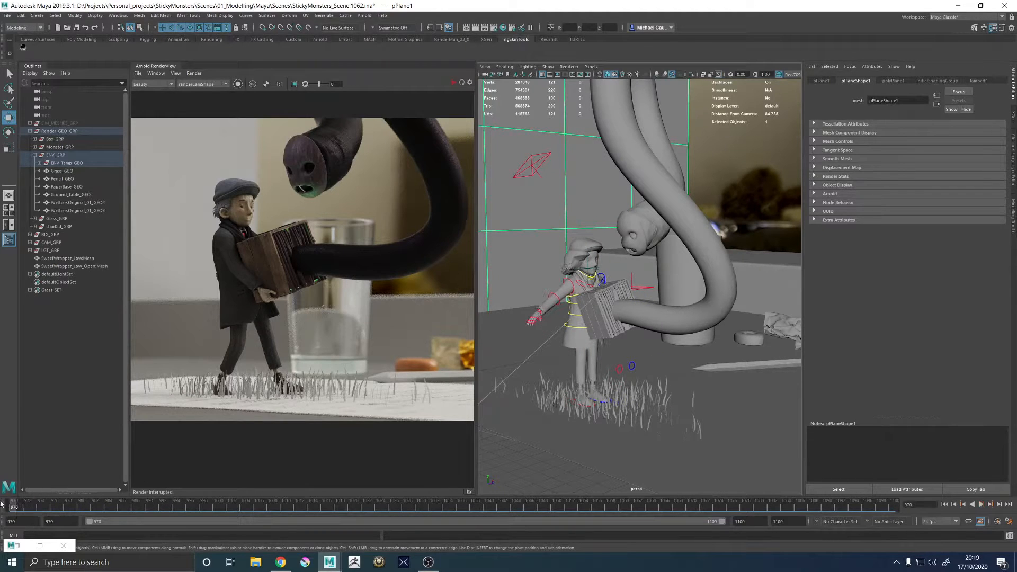
{"action": "left_click", "coordinate": [813, 213]}
{"action": "left_click", "coordinate": [697, 181]}
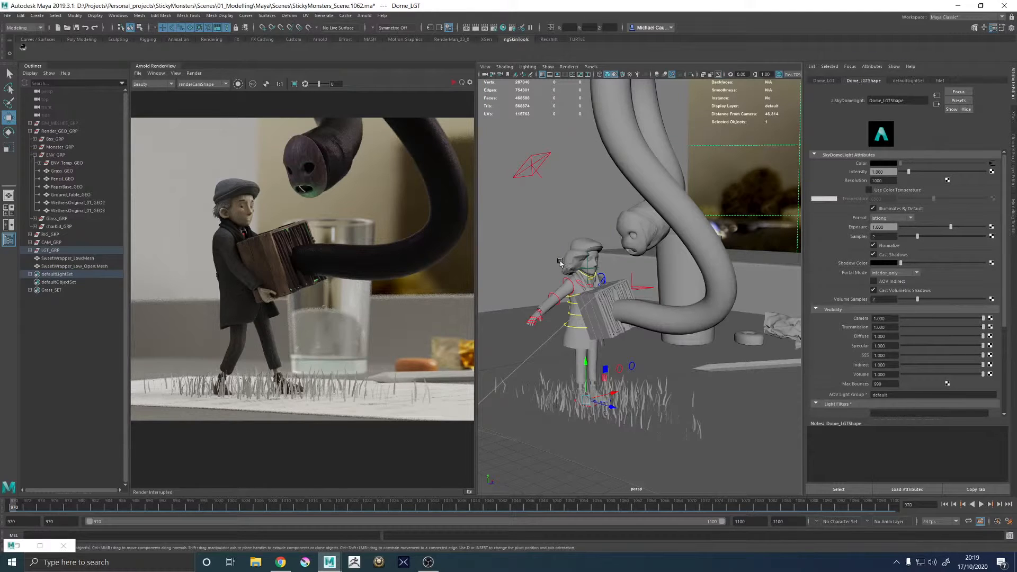
{"action": "key", "text": "alt+v"}
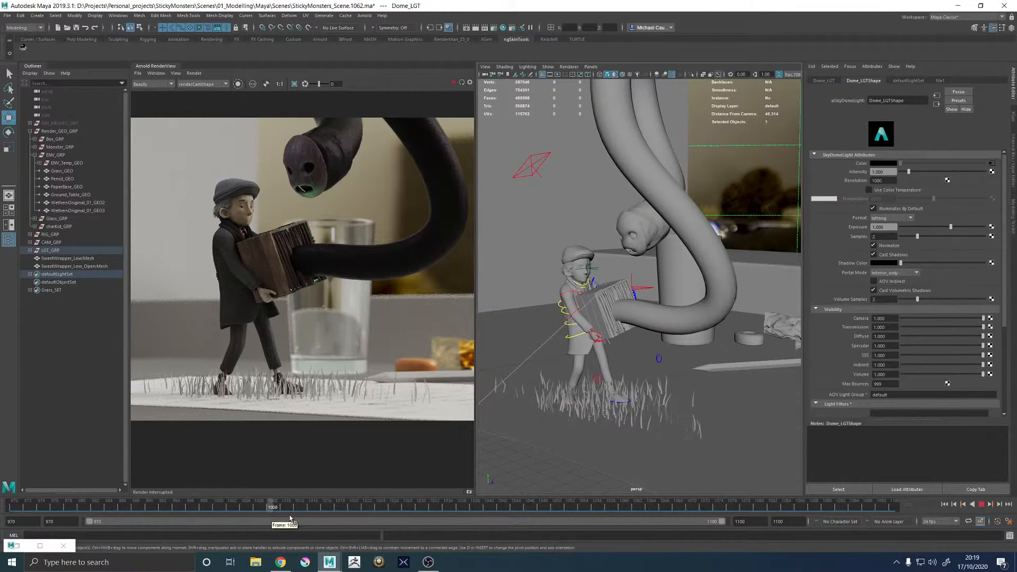
{"action": "key", "text": "alt+v"}
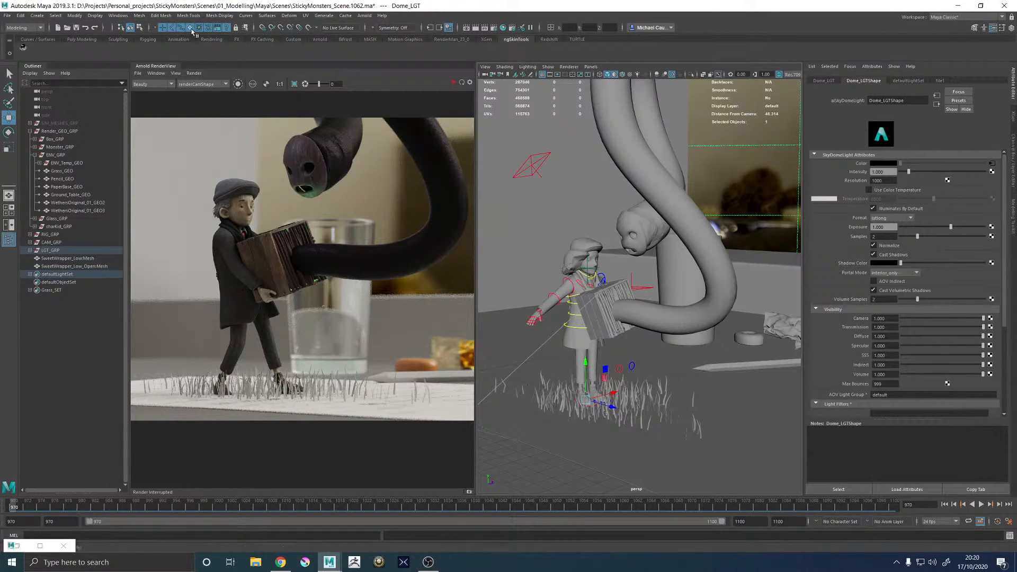
- Examine the monster's head, the boy's face and coat, and the wooden box in the Arnold render
{"action": "scroll", "coordinate": [250, 181], "scroll_direction": "up", "scroll_amount": 5}
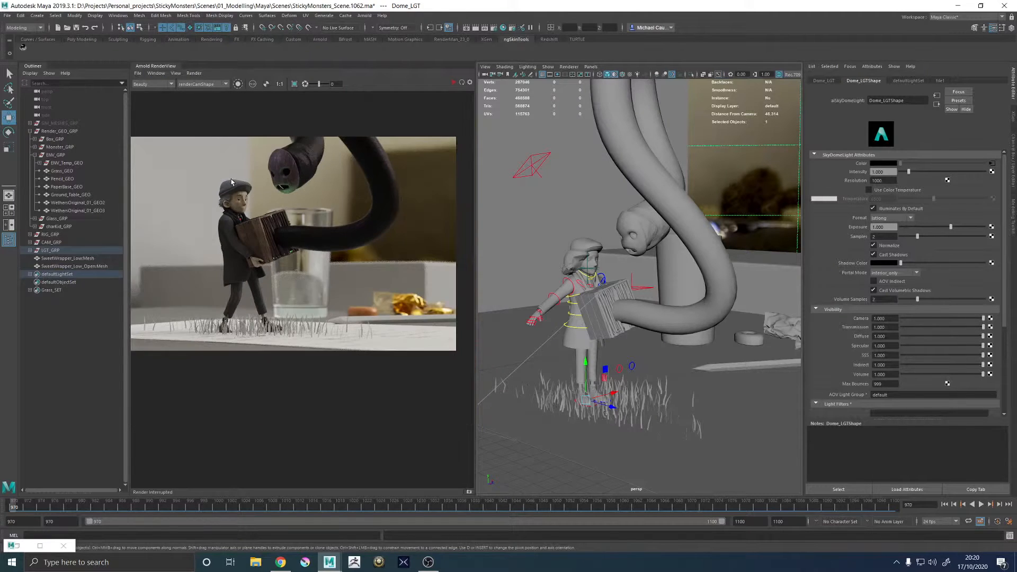
{"action": "scroll", "coordinate": [317, 191], "scroll_direction": "up", "scroll_amount": 3}
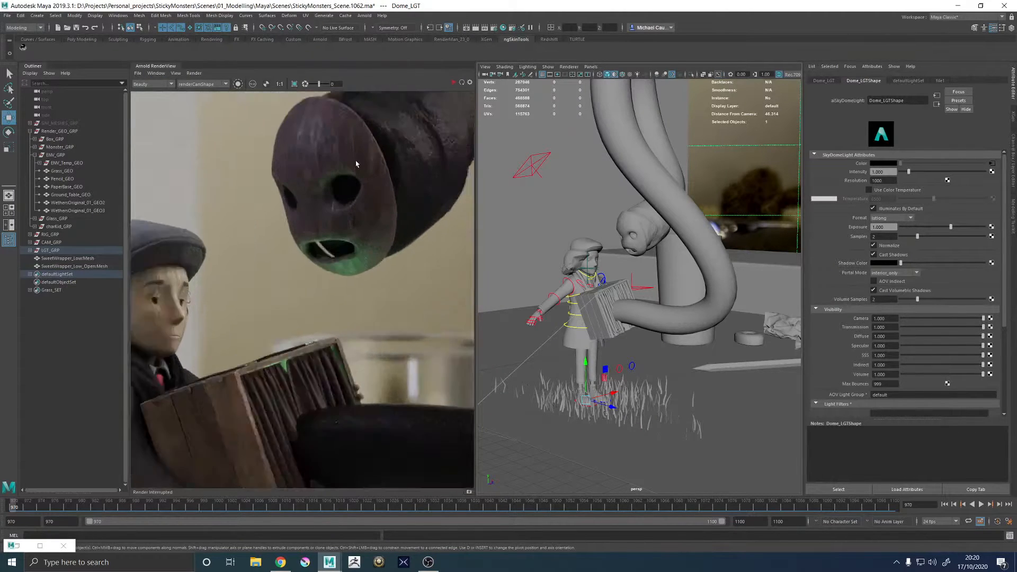
{"action": "scroll", "coordinate": [301, 240], "scroll_direction": "down", "scroll_amount": 5}
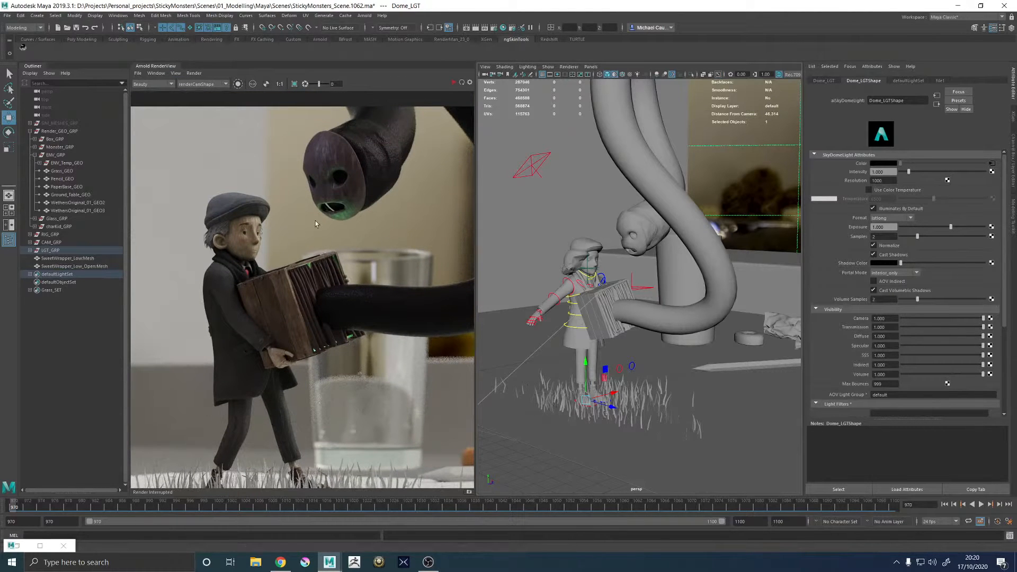
{"action": "scroll", "coordinate": [323, 222], "scroll_direction": "down", "scroll_amount": 4}
{"action": "scroll", "coordinate": [393, 175], "scroll_direction": "up", "scroll_amount": 2}
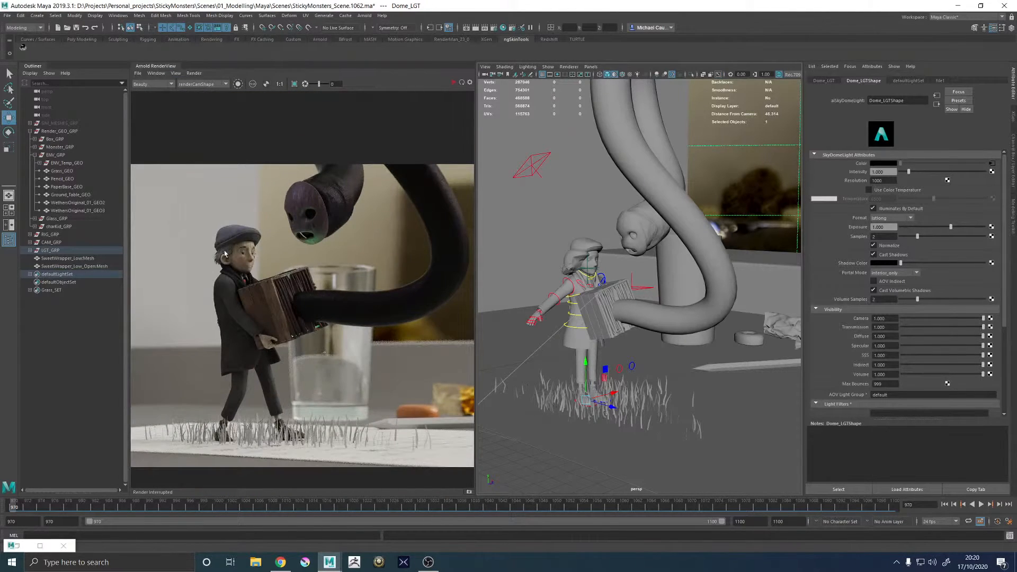
{"action": "scroll", "coordinate": [224, 254], "scroll_direction": "up", "scroll_amount": 3}
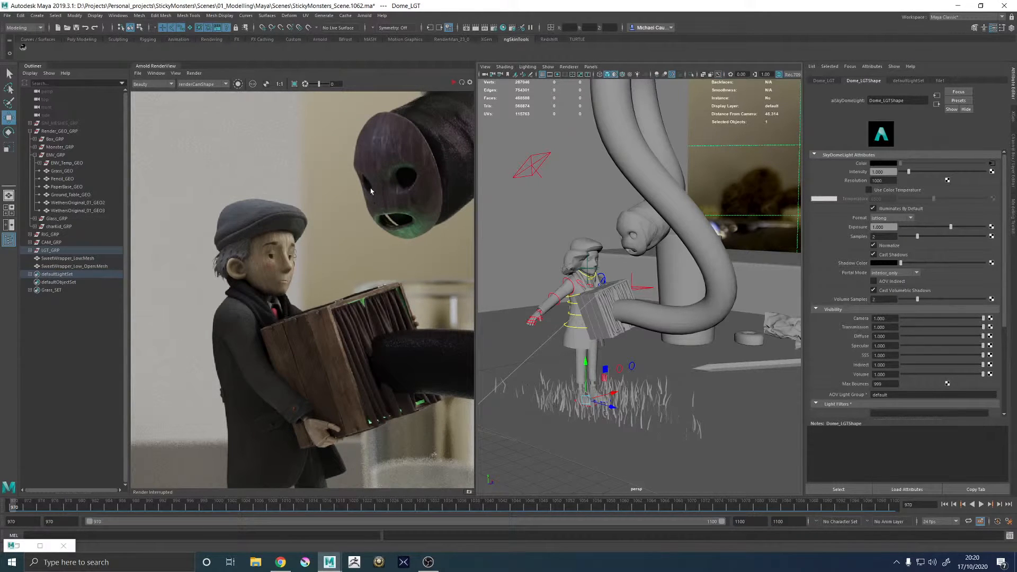
{"action": "scroll", "coordinate": [320, 225], "scroll_direction": "down", "scroll_amount": 3}
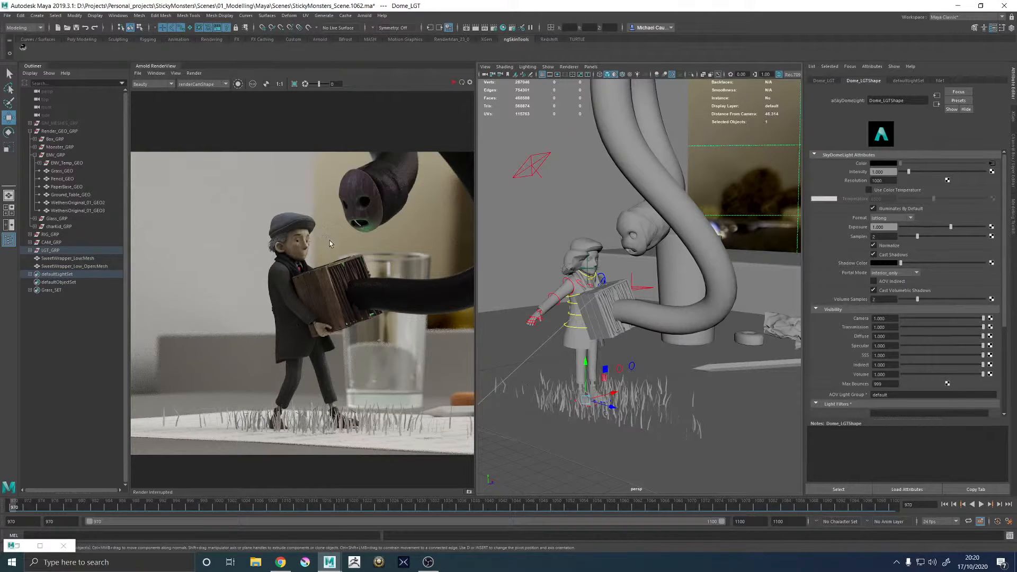
{"action": "scroll", "coordinate": [297, 281], "scroll_direction": "up", "scroll_amount": 2}
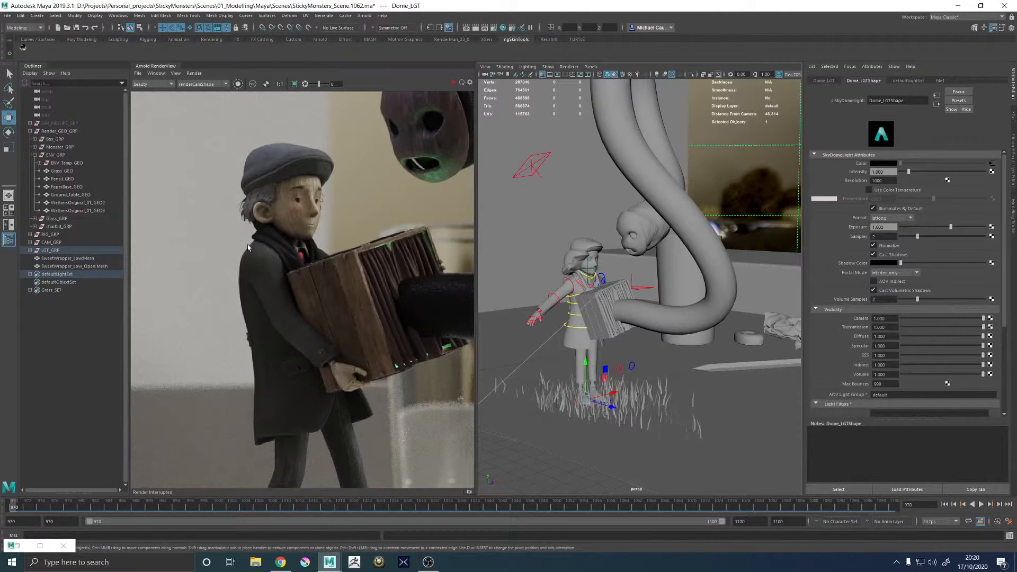
{"action": "scroll", "coordinate": [278, 247], "scroll_direction": "down", "scroll_amount": 2}
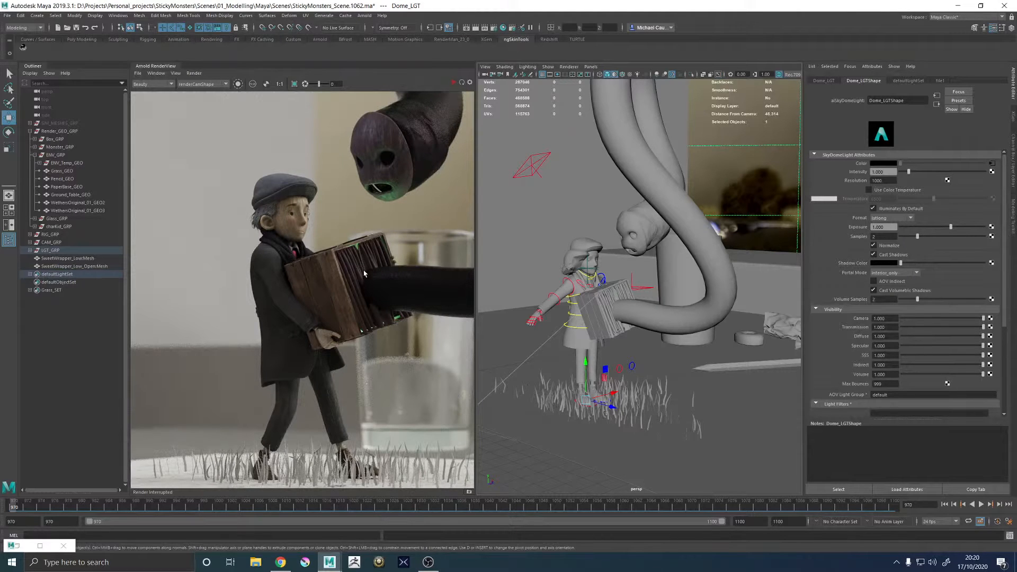
{"action": "scroll", "coordinate": [364, 273], "scroll_direction": "down", "scroll_amount": 1}
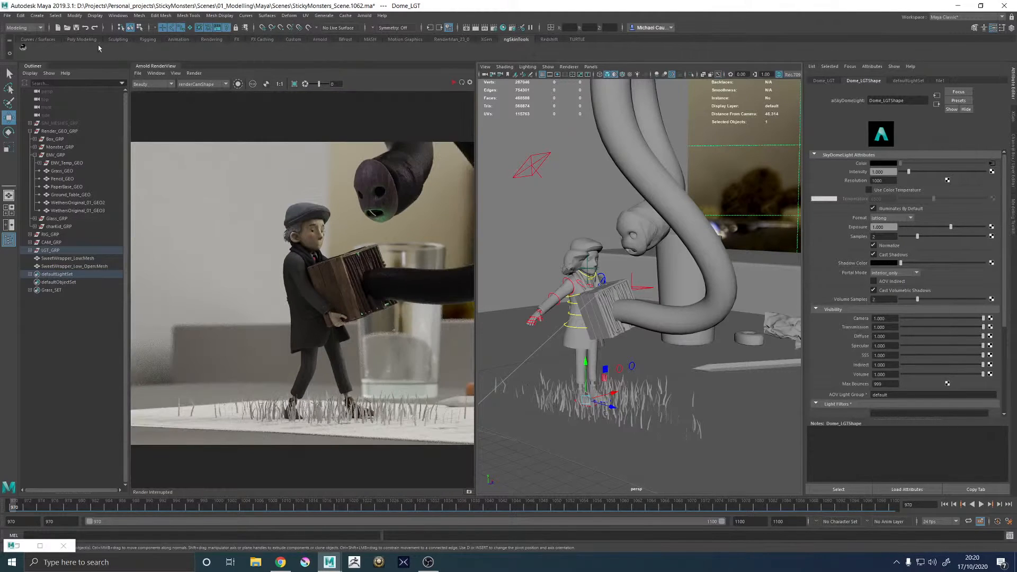
- Switch to a single large perspective view and hide the CAM_GRP and LGT_GRP groups
{"action": "left_click", "coordinate": [150, 67]}
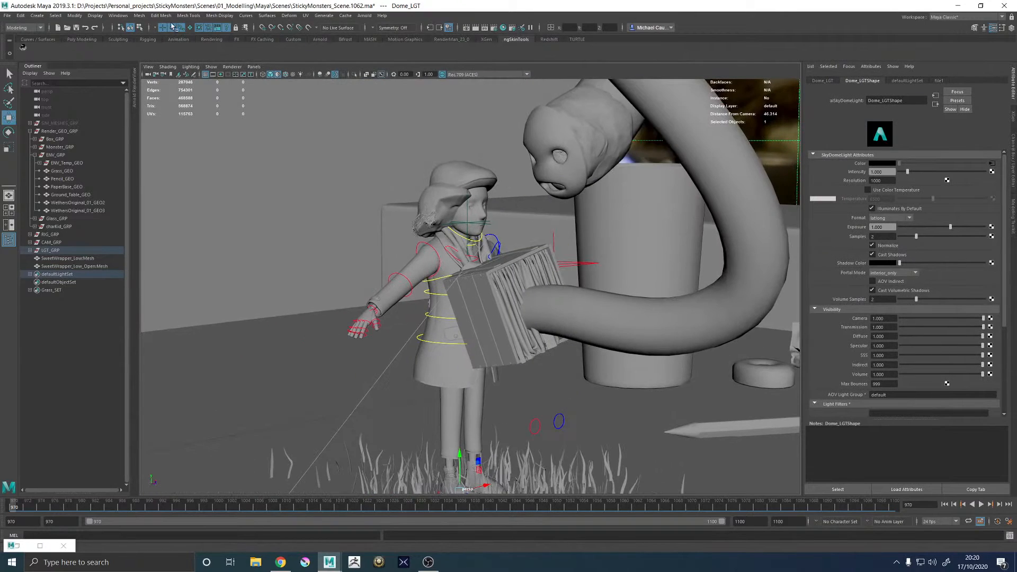
{"action": "right_click_drag", "start_coordinate": [602, 310], "coordinate": [476, 254], "text": "alt"}
{"action": "left_click_drag", "start_coordinate": [380, 198], "coordinate": [681, 452]}
{"action": "left_click_drag", "start_coordinate": [614, 366], "coordinate": [565, 337], "text": "alt"}
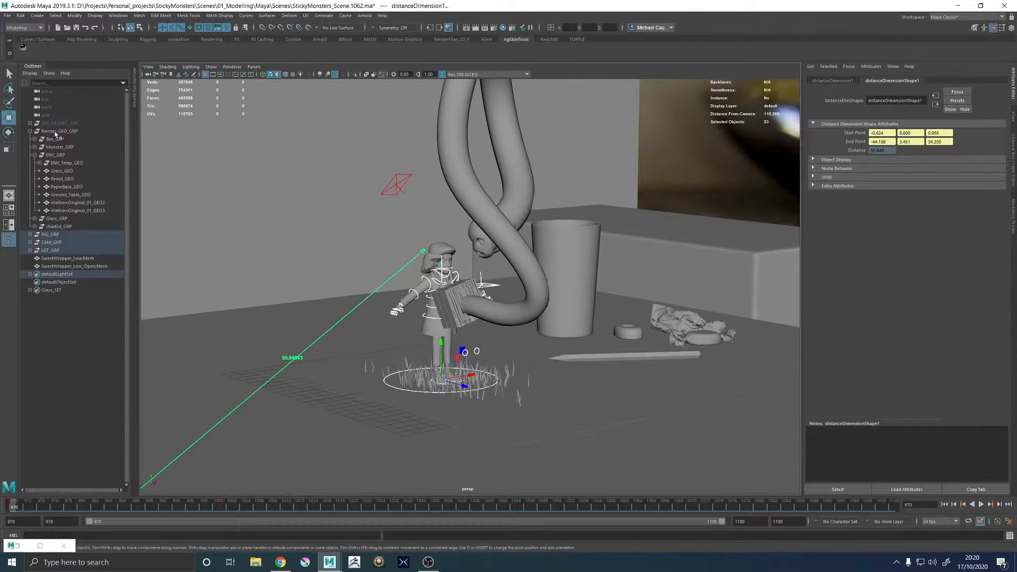
{"action": "left_click_drag", "start_coordinate": [50, 242], "coordinate": [49, 250]}
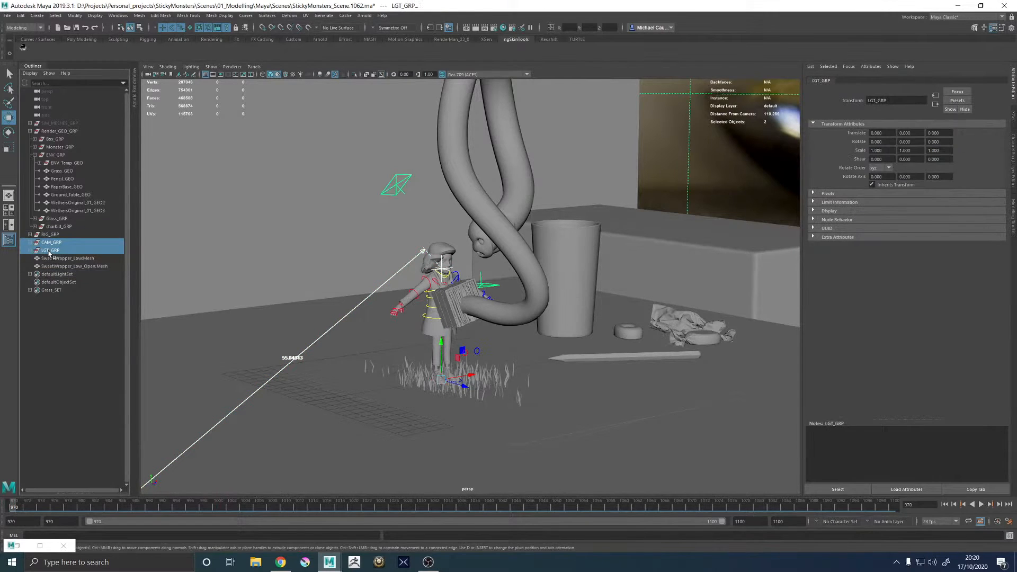
{"action": "key", "text": "ctrl+h"}
- Select all the boy's rig controls, shift their keyframes forward by about 30 frames, and check the pose at frames 1042 and 971
{"action": "left_click_drag", "start_coordinate": [360, 204], "coordinate": [621, 459]}
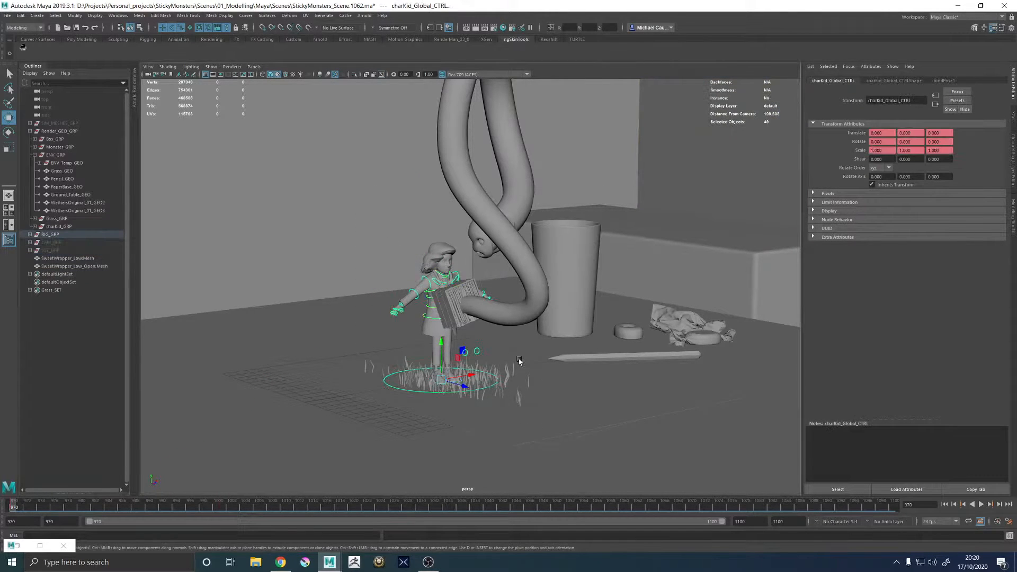
{"action": "left_click_drag", "start_coordinate": [520, 361], "coordinate": [13, 507], "text": "alt"}
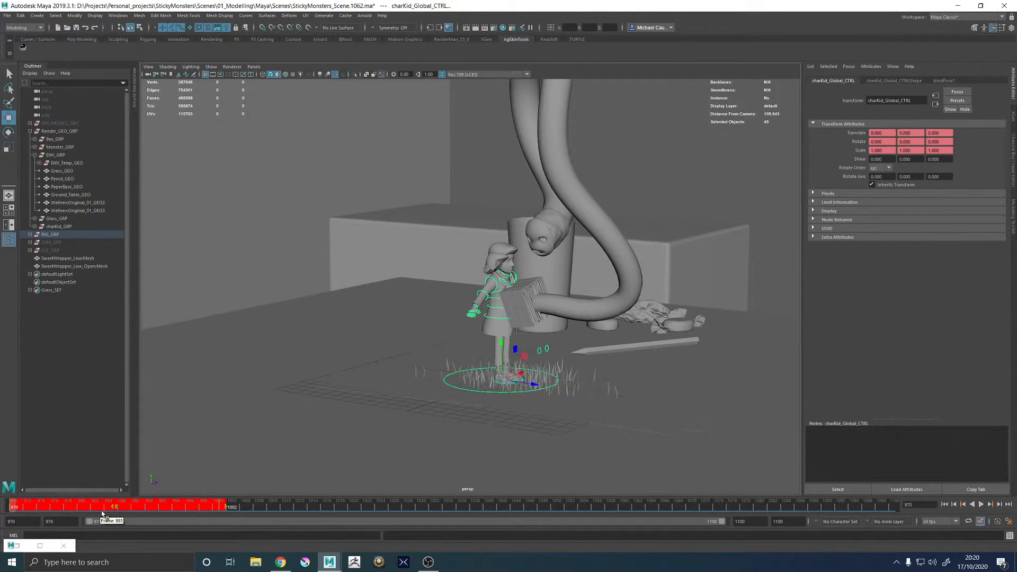
{"action": "left_click_drag", "start_coordinate": [116, 507], "coordinate": [324, 507]}
{"action": "left_click", "coordinate": [501, 507]}
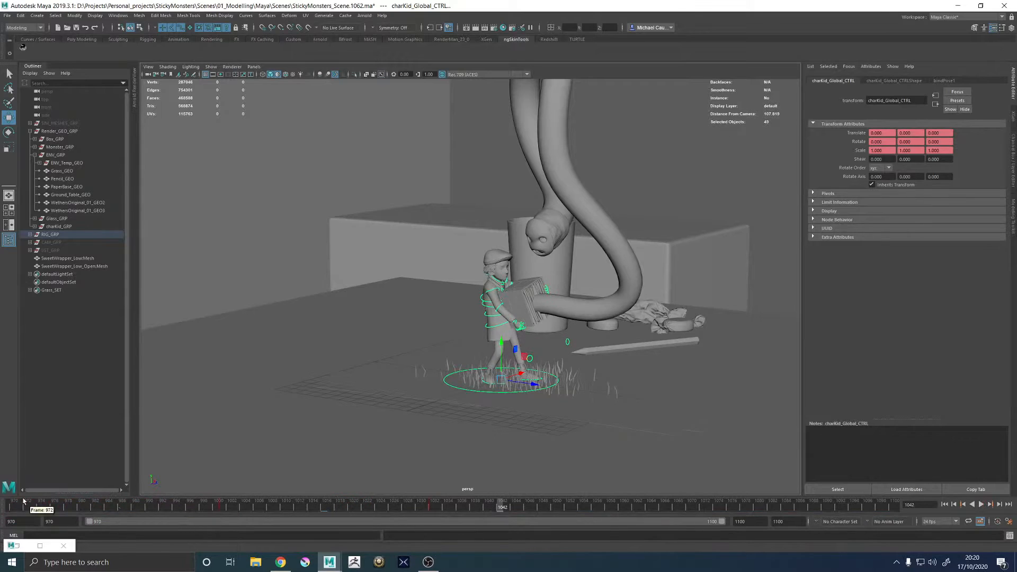
{"action": "mouse_move", "coordinate": [11, 507]}
{"action": "left_mouse_down"}
{"action": "mouse_move", "coordinate": [405, 507]}
{"action": "mouse_move", "coordinate": [20, 509]}
{"action": "left_mouse_up"}
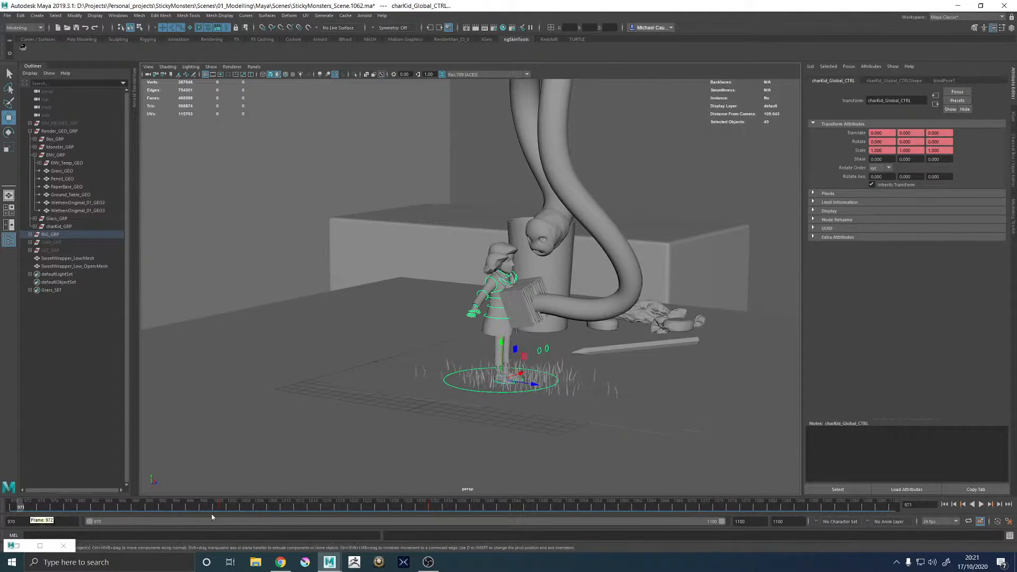
- Set the playback and animation range to start at frame 950 and go to that frame
{"action": "left_click", "coordinate": [32, 522]}
{"action": "left_click", "coordinate": [63, 522]}
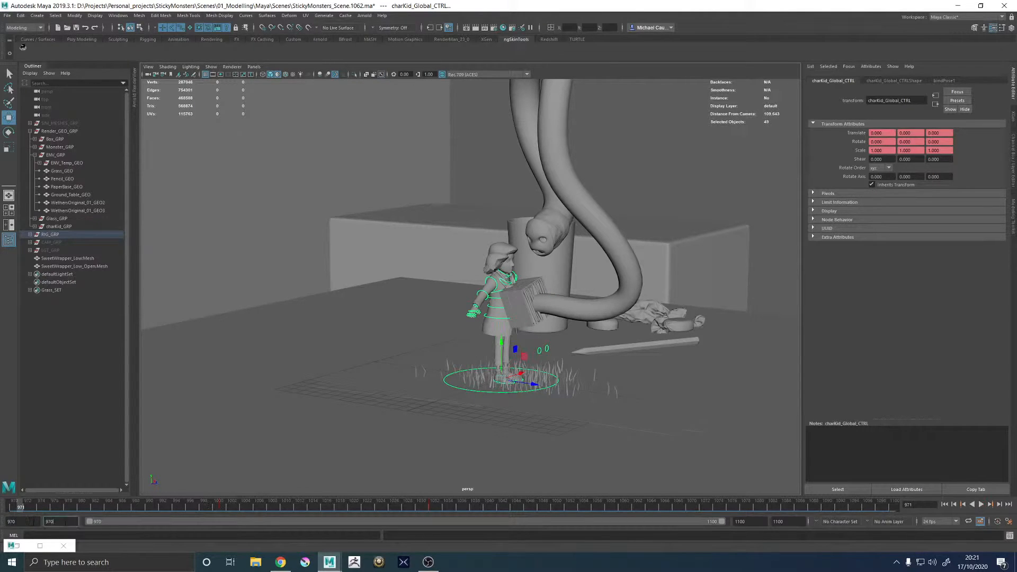
{"action": "type", "text": "950"}
{"action": "key", "text": "Return"}
{"action": "left_click", "coordinate": [13, 507]}
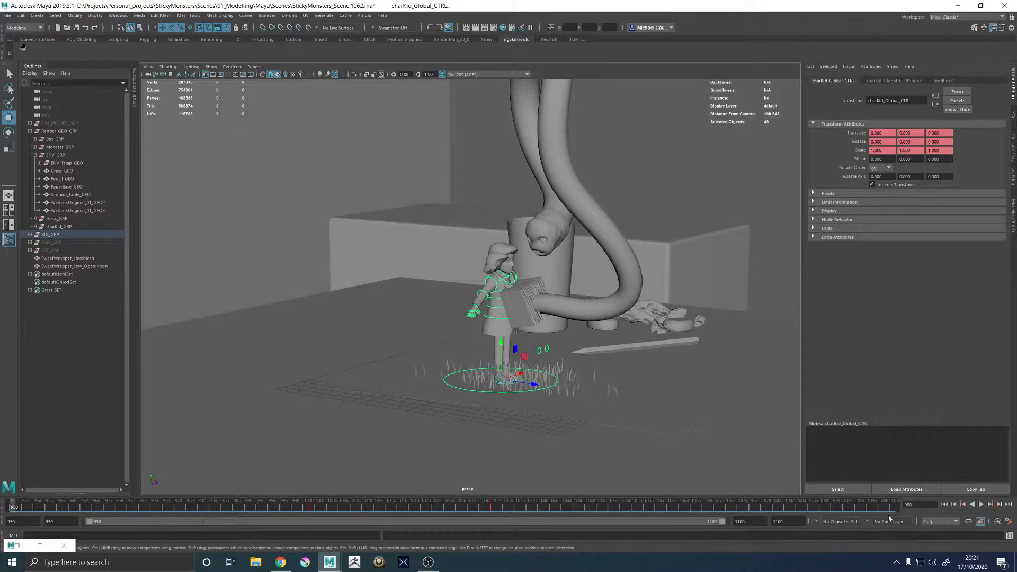
- Play the boy's animation from frame 950, stop it once he holds the box, and deselect the rig controls
{"action": "left_click", "coordinate": [980, 504]}
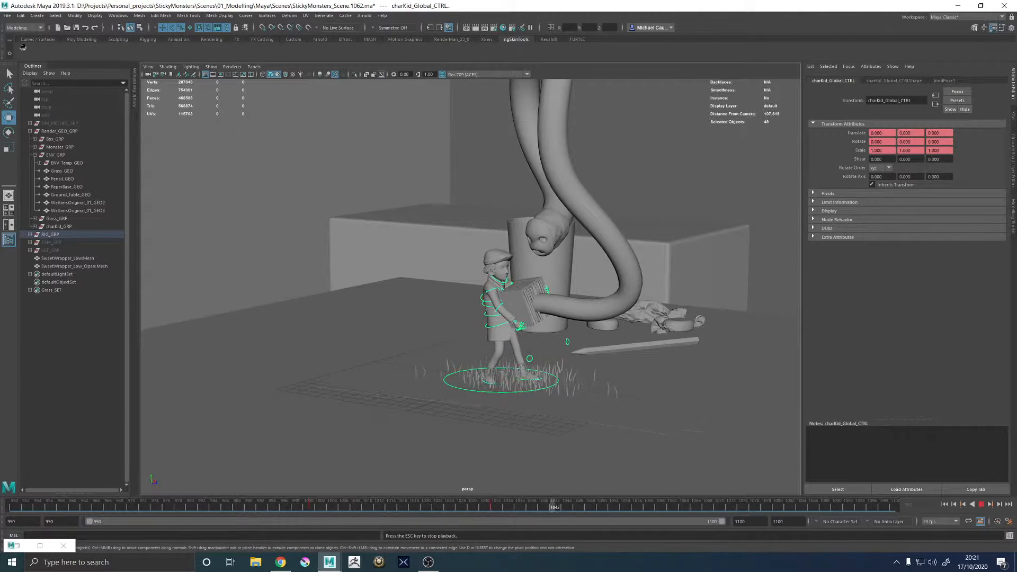
{"action": "key", "text": "Escape"}
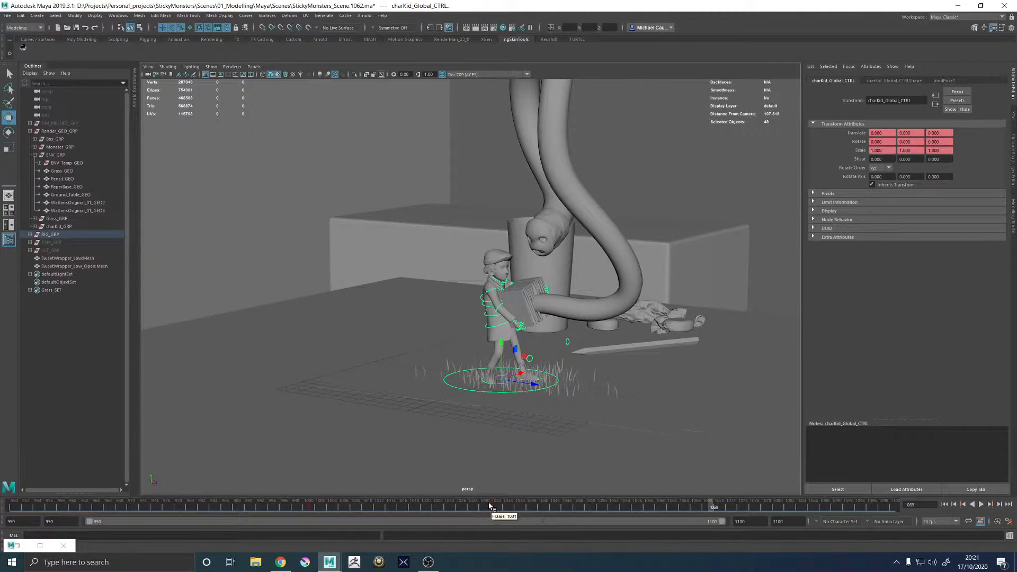
{"action": "right_click", "coordinate": [616, 505]}
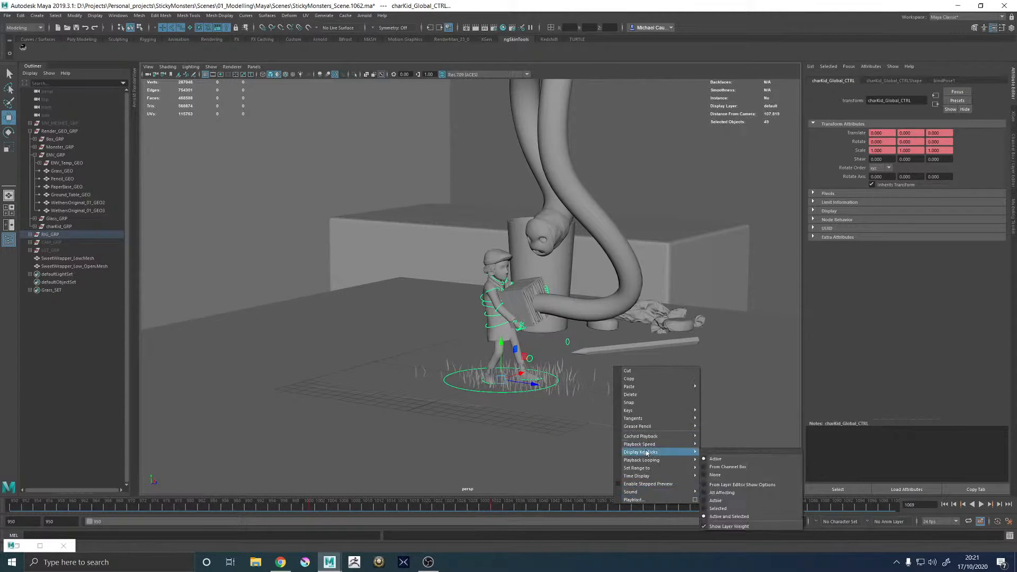
{"action": "mouse_move", "coordinate": [647, 448]}
{"action": "left_click", "coordinate": [779, 164]}
- Examine the boy carrying the box and the folds of the box curtains up close from several angles
{"action": "left_click_drag", "start_coordinate": [715, 290], "coordinate": [691, 295], "text": "alt"}
{"action": "right_click_drag", "start_coordinate": [441, 329], "coordinate": [518, 344], "text": "alt"}
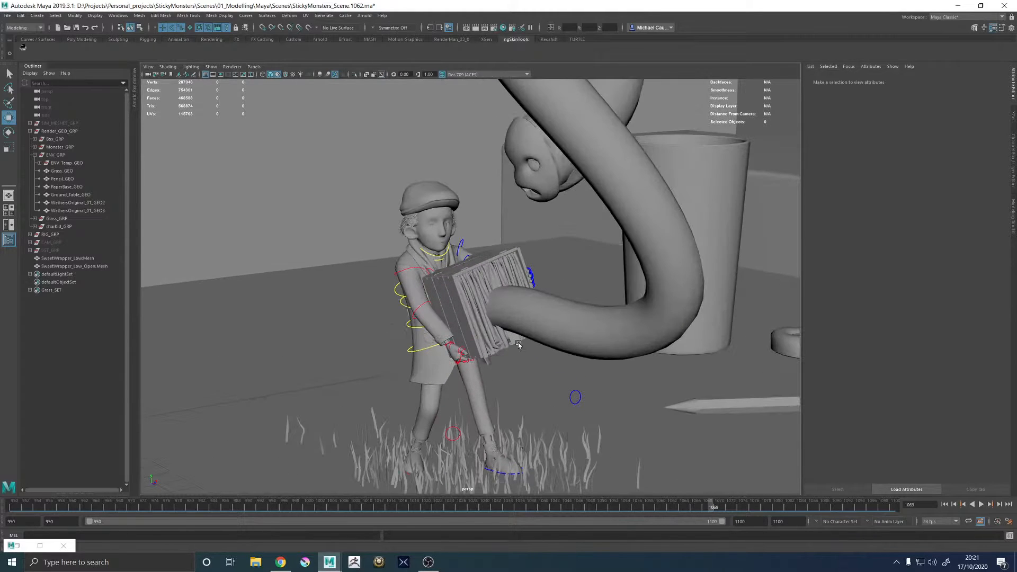
{"action": "right_click_drag", "start_coordinate": [472, 320], "coordinate": [555, 350], "text": "alt"}
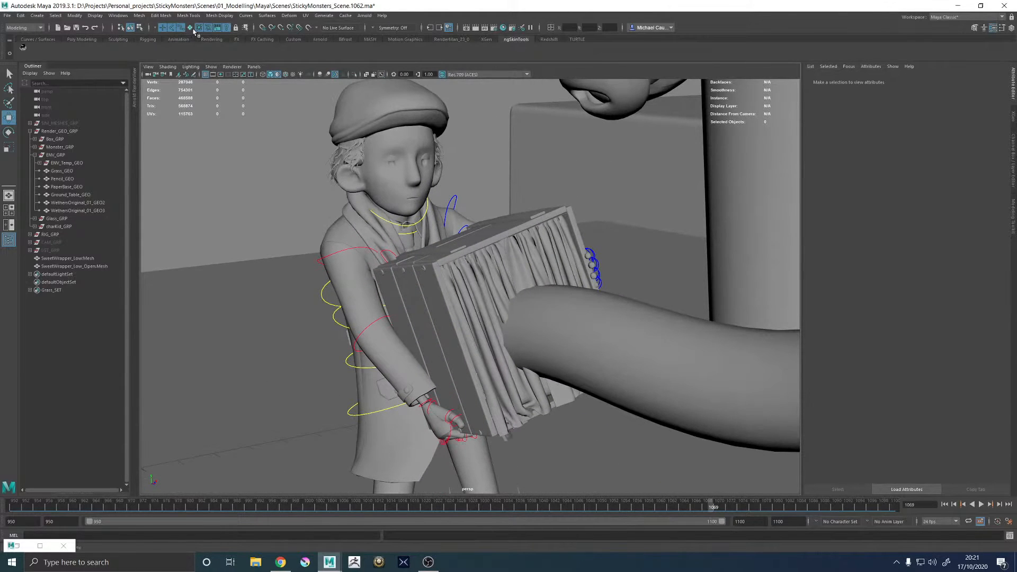
{"action": "left_click", "coordinate": [494, 289]}
{"action": "left_click_drag", "start_coordinate": [572, 312], "coordinate": [379, 273], "text": "alt"}
{"action": "middle_click_drag", "start_coordinate": [379, 272], "coordinate": [467, 308], "text": "alt"}
{"action": "right_click_drag", "start_coordinate": [467, 308], "coordinate": [506, 314], "text": "alt"}
{"action": "left_click_drag", "start_coordinate": [429, 313], "coordinate": [512, 326], "text": "alt"}
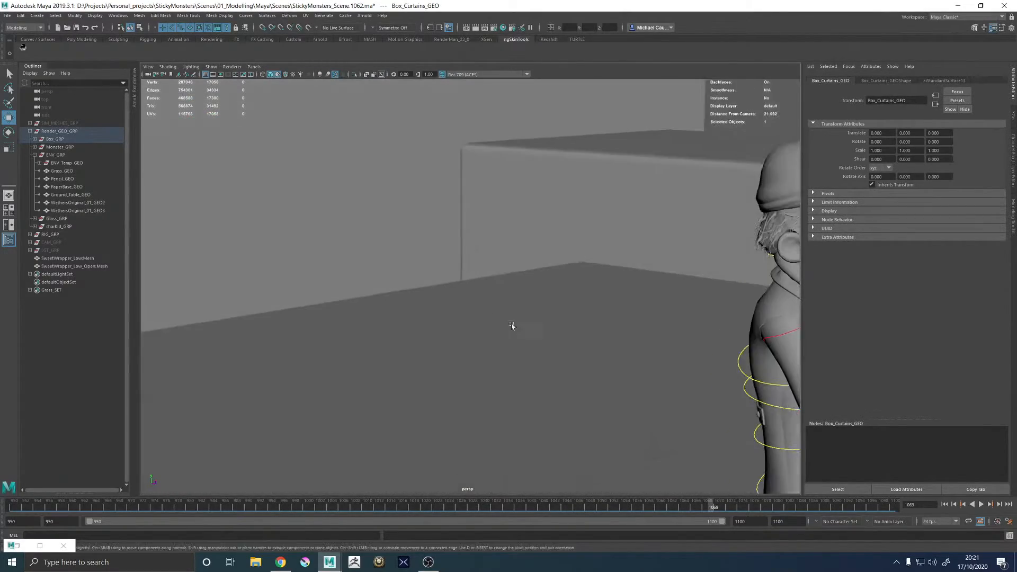
{"action": "middle_click_drag", "start_coordinate": [576, 309], "coordinate": [288, 161], "text": "alt"}
{"action": "left_click", "coordinate": [410, 400]}
{"action": "left_click_drag", "start_coordinate": [410, 399], "coordinate": [523, 255], "text": "alt"}
- Hide the ENV_GRP, Box_GRP and Monster_GRP groups inside Render_GEO_GRP
{"action": "left_click", "coordinate": [56, 155]}
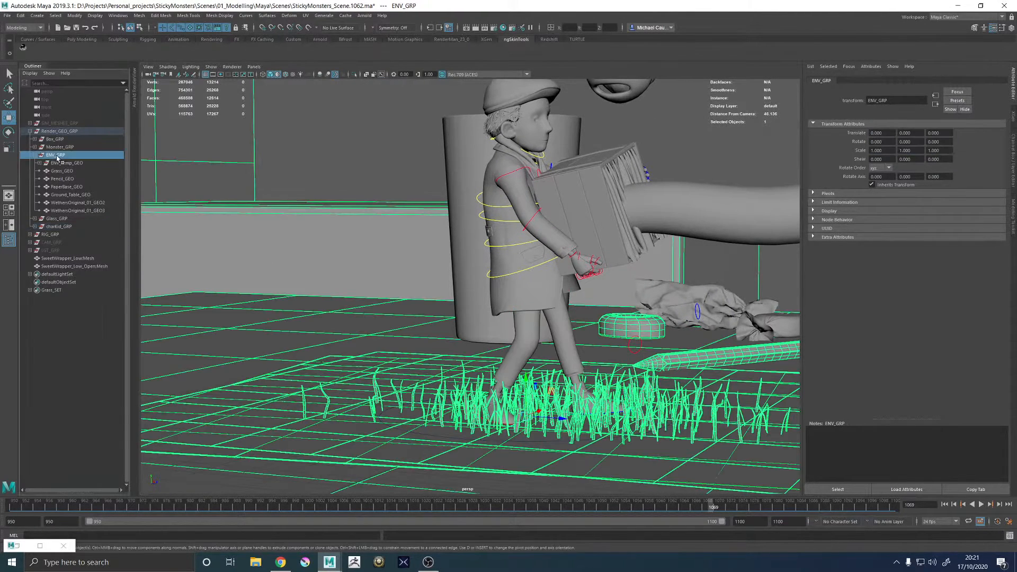
{"action": "key", "text": "ctrl+h"}
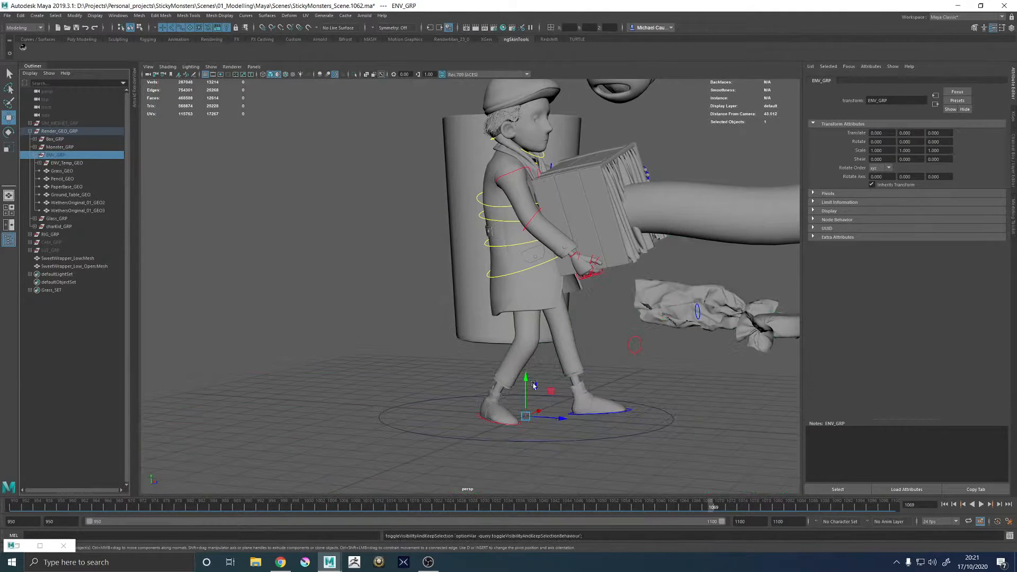
{"action": "left_click", "coordinate": [575, 317]}
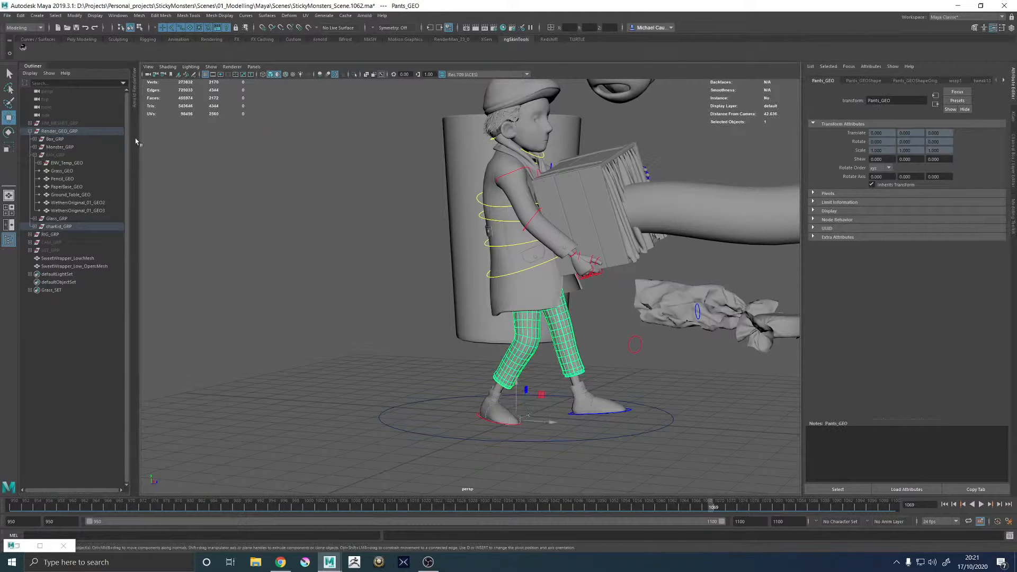
{"action": "left_click", "coordinate": [34, 154]}
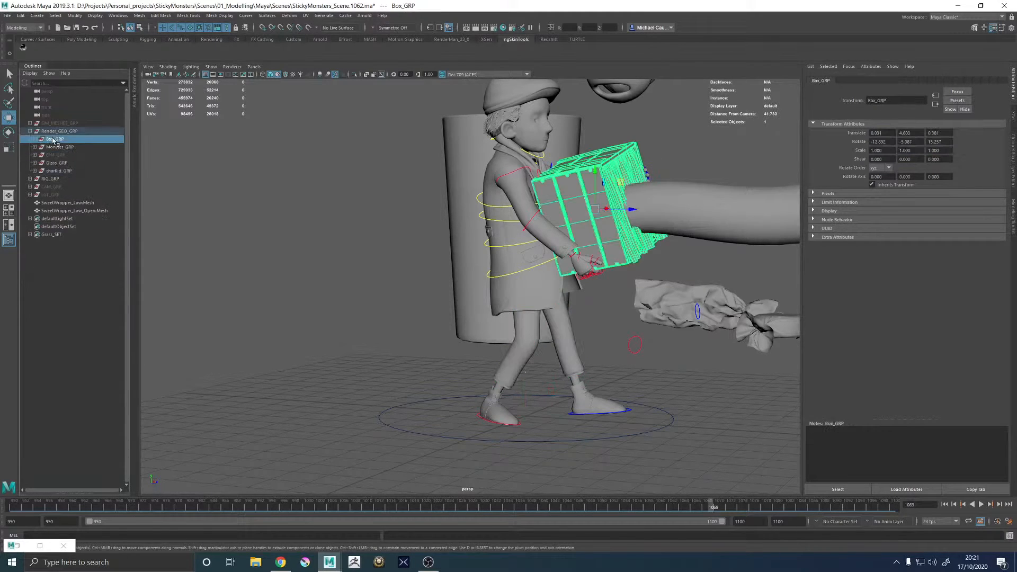
{"action": "left_click", "coordinate": [55, 140]}
{"action": "key", "text": "ctrl+h"}
{"action": "left_click", "coordinate": [56, 147]}
{"action": "key", "text": "h"}
{"action": "left_click", "coordinate": [705, 162]}
{"action": "right_click_drag", "start_coordinate": [695, 236], "coordinate": [450, 258], "text": "alt"}
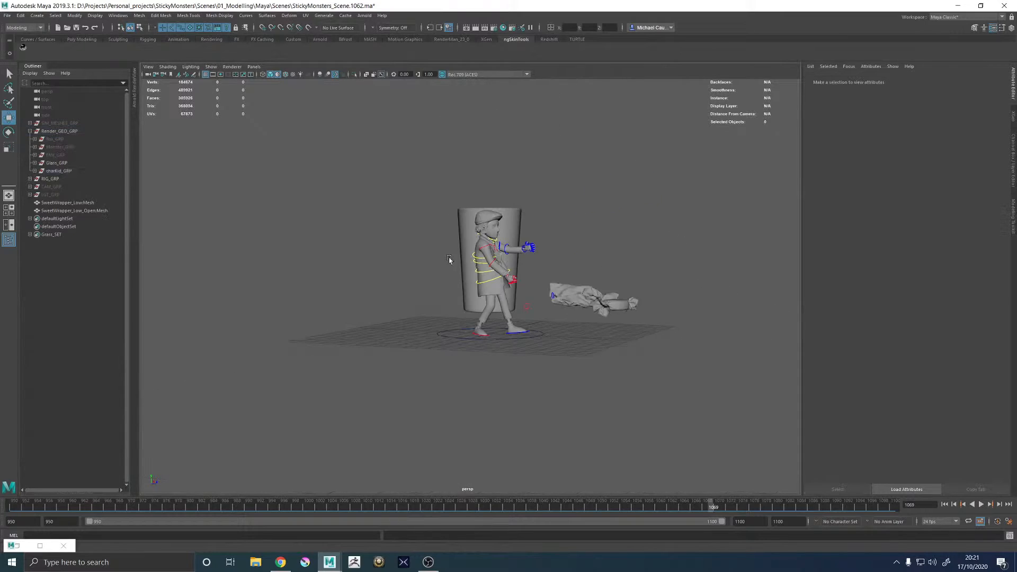
- Rename the open sweet wrapper mesh as SweetWrapper_Open_GEO
{"action": "left_click_drag", "start_coordinate": [449, 258], "coordinate": [502, 268], "text": "alt"}
{"action": "left_click", "coordinate": [55, 204]}
{"action": "left_click", "coordinate": [58, 210], "text": "shift"}
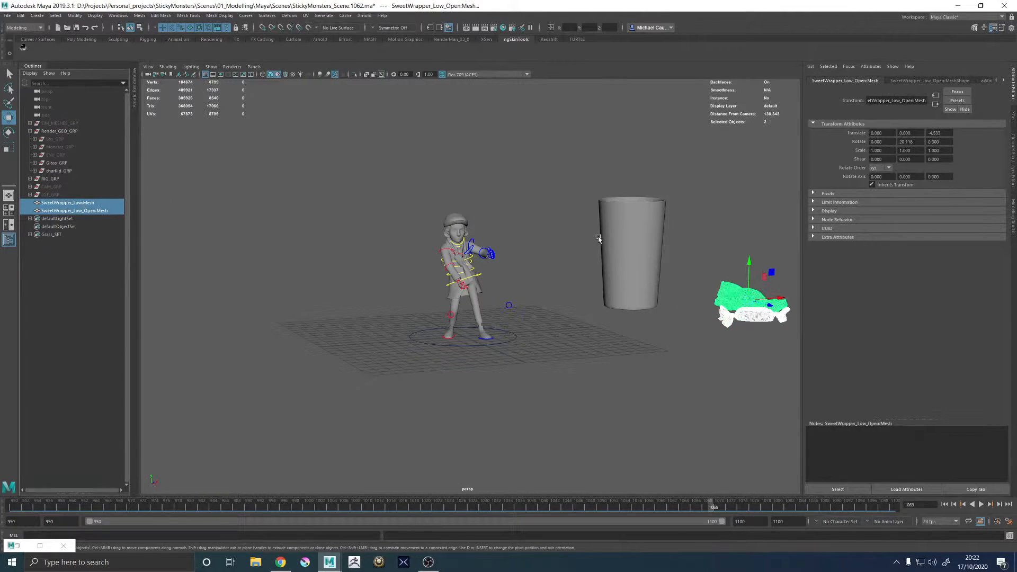
{"action": "middle_click_drag", "start_coordinate": [598, 239], "coordinate": [498, 239], "text": "alt"}
{"action": "double_click", "coordinate": [66, 211]}
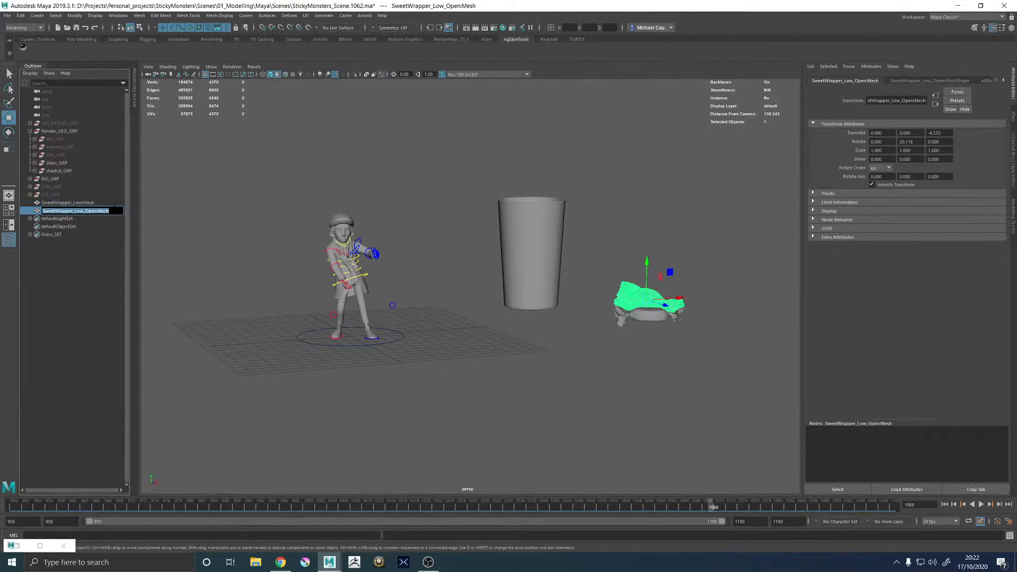
{"action": "type", "text": "Sw"}
{"action": "key", "text": "Return"}
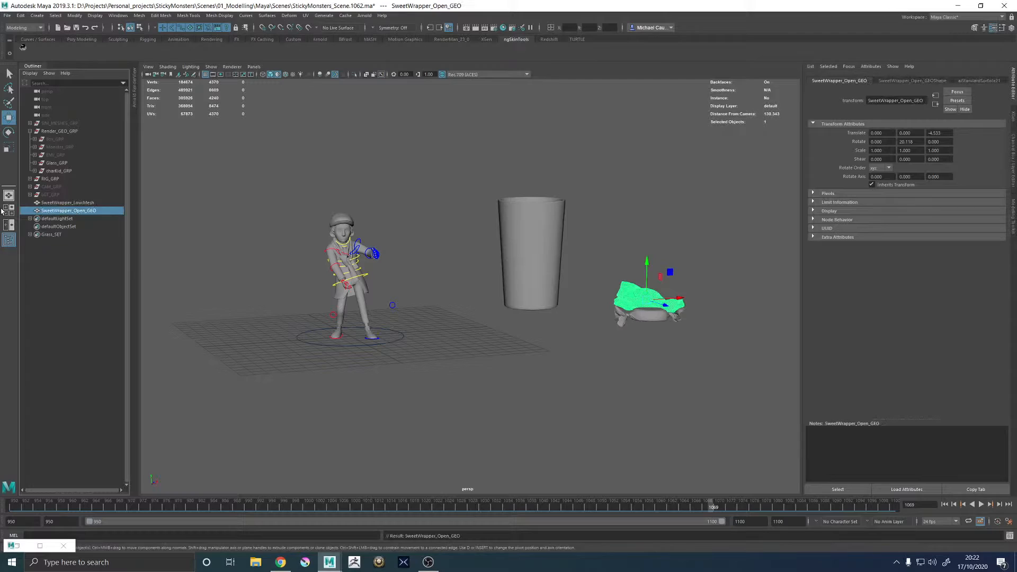
- Rename the other sweet wrapper mesh as SweetWrapper_Tied_GEO, reusing the open wrapper's naming
{"action": "double_click", "coordinate": [73, 211]}
{"action": "key", "text": "ctrl+c"}
{"action": "double_click", "coordinate": [68, 202]}
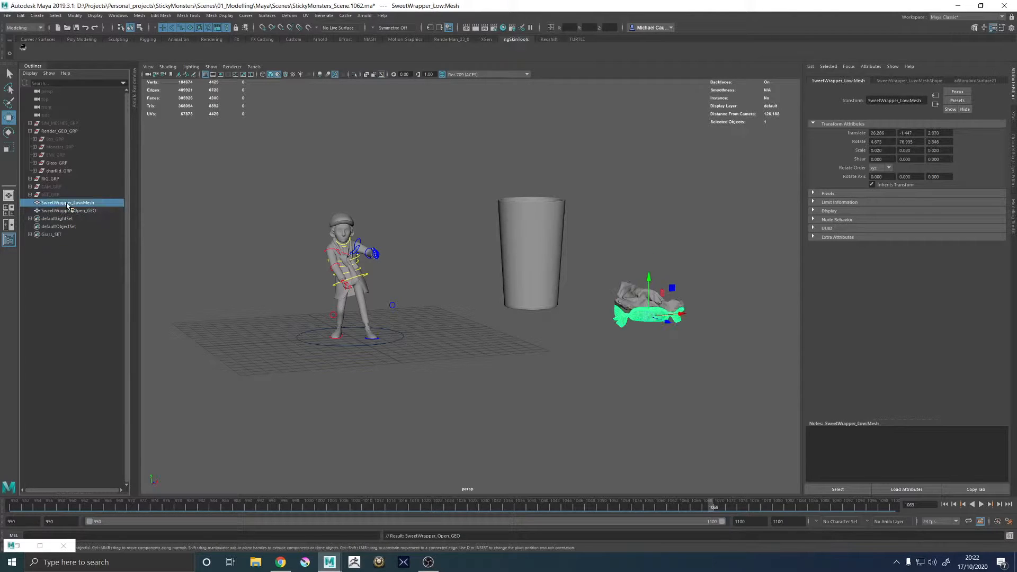
{"action": "key", "text": "ctrl+v"}
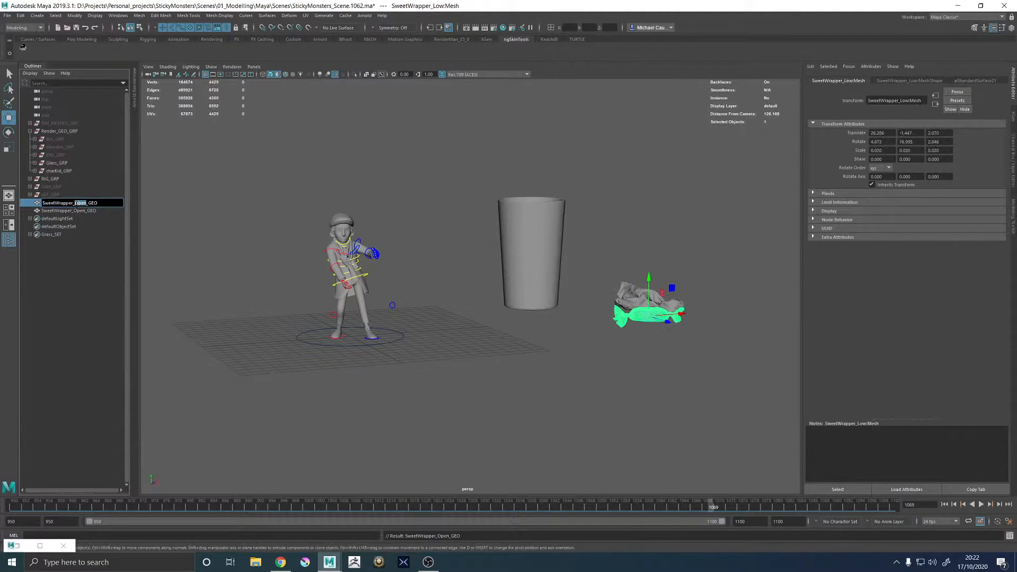
{"action": "type", "text": "Tied"}
{"action": "key", "text": "Return"}
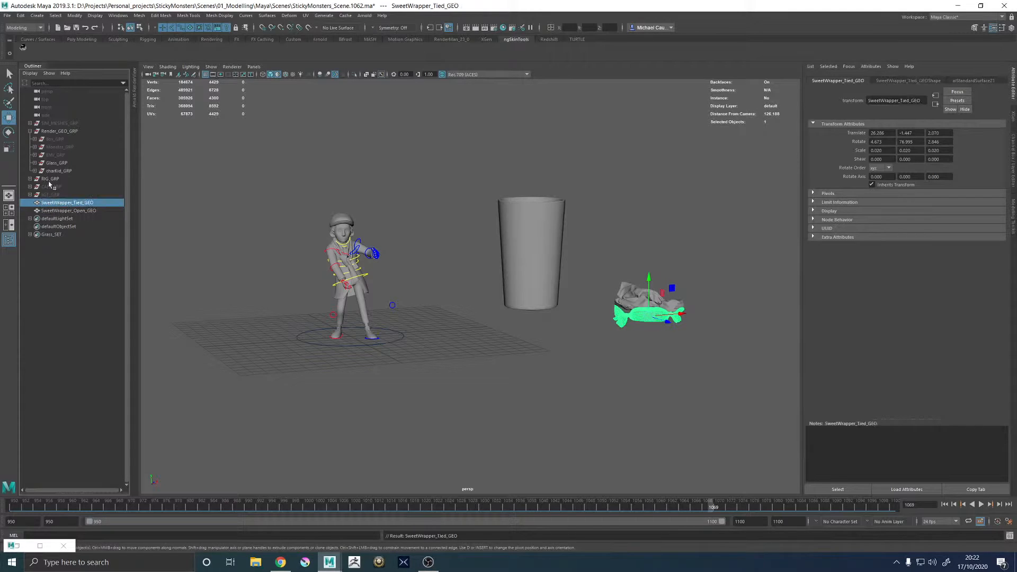
- Group the two WethersOriginal sweets from ENV_GRP together with the tied and open sweet wrappers
{"action": "left_click", "coordinate": [35, 154]}
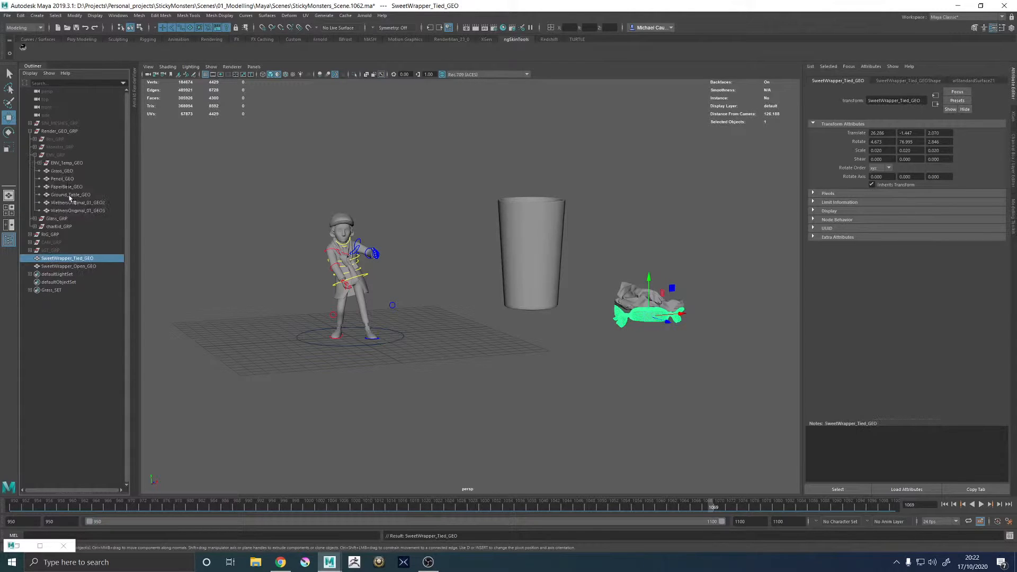
{"action": "left_click", "coordinate": [76, 202]}
{"action": "left_click", "coordinate": [79, 210], "text": "shift"}
{"action": "left_click", "coordinate": [66, 257], "text": "ctrl"}
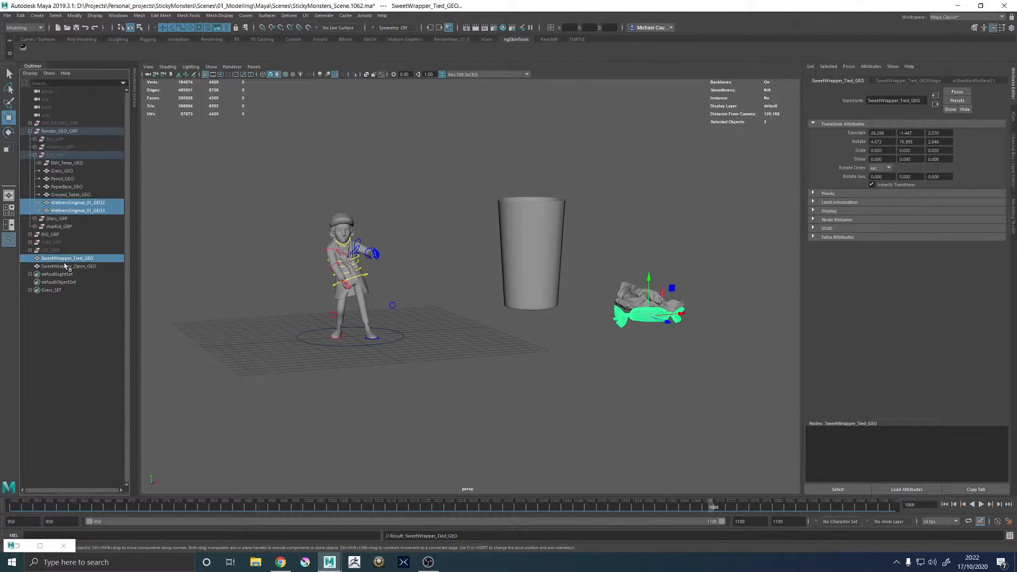
{"action": "left_click", "coordinate": [67, 265], "text": "ctrl"}
{"action": "key", "text": "ctrl+g"}
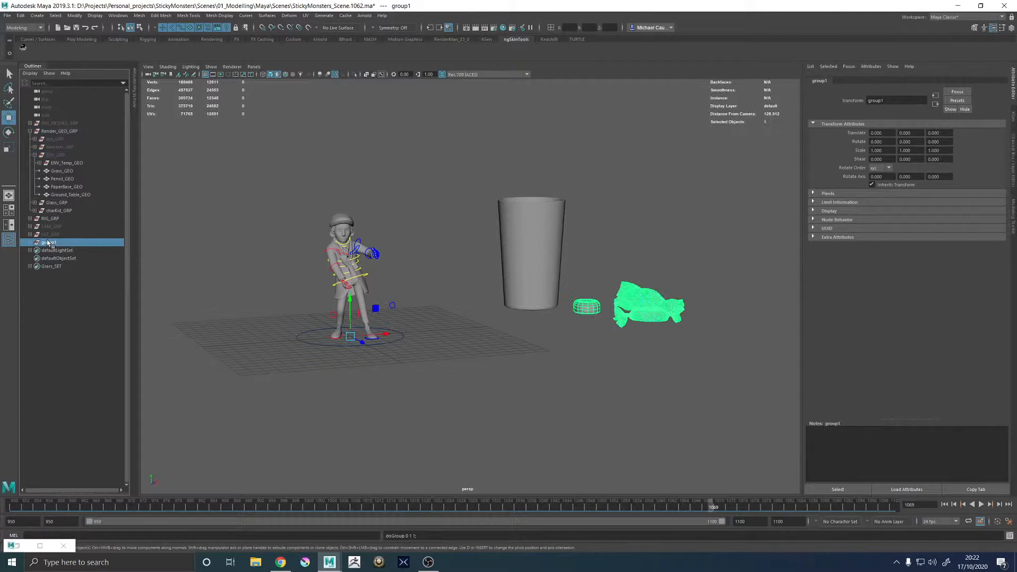
- Move the new sweets group into ENV_GRP, rename it Sweets_GRP and expand it
{"action": "middle_click_drag", "start_coordinate": [50, 245], "coordinate": [58, 156]}
{"action": "double_click", "coordinate": [56, 203]}
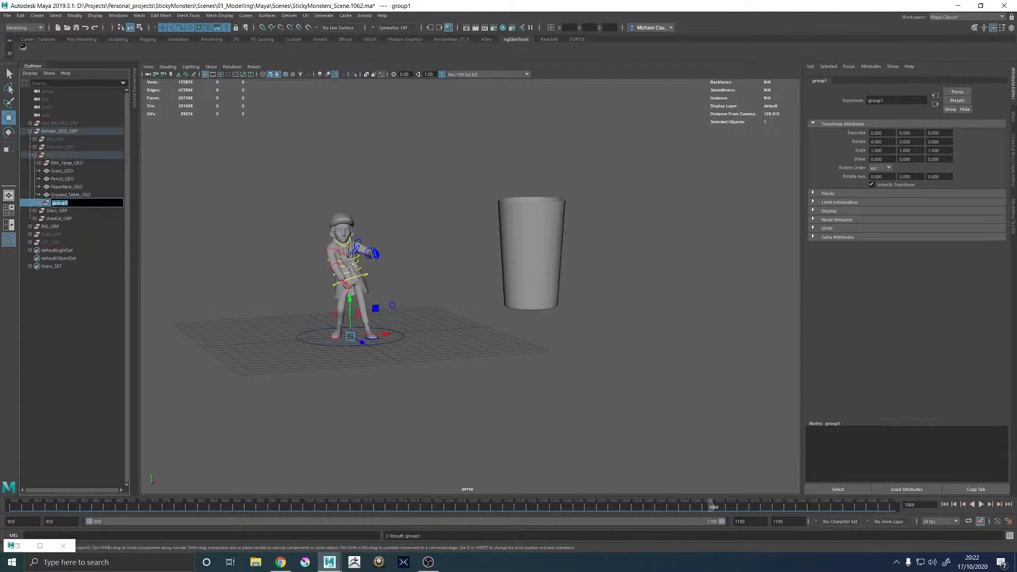
{"action": "type", "text": "s_G"}
{"action": "type", "text": "RP"}
{"action": "key", "text": "Return"}
{"action": "left_click", "coordinate": [39, 203]}
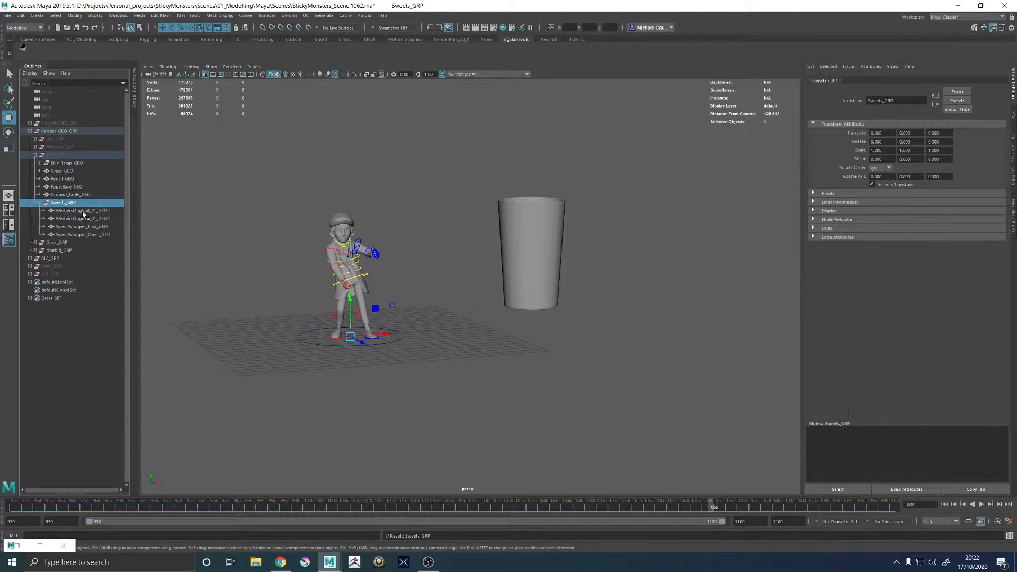
- Rename the two sweets in Sweets_GRP as WethersOriginal_01_GEO and WethersOriginal_02_GEO
{"action": "double_click", "coordinate": [79, 211]}
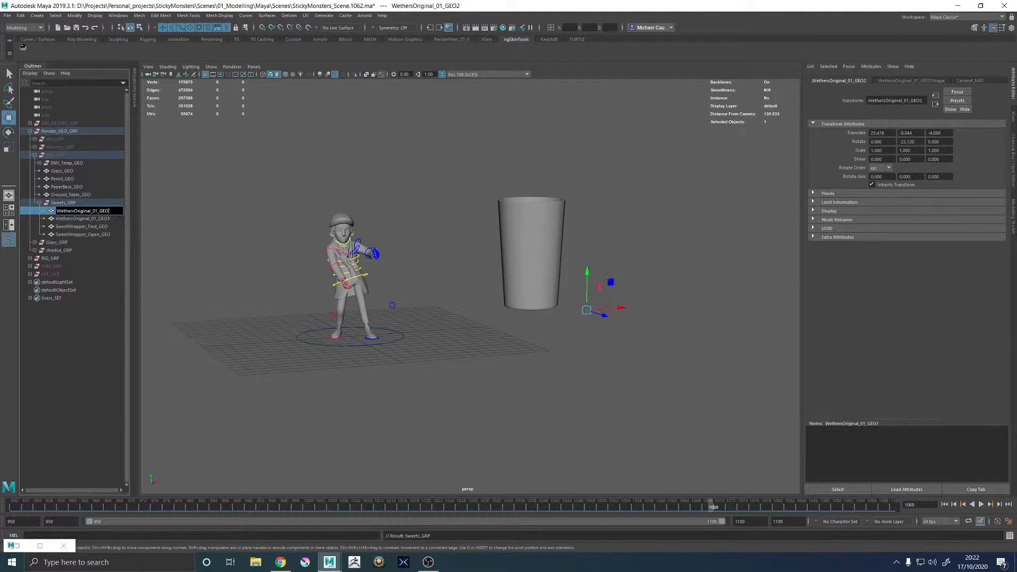
{"action": "left_click", "coordinate": [94, 218]}
{"action": "double_click", "coordinate": [94, 219]}
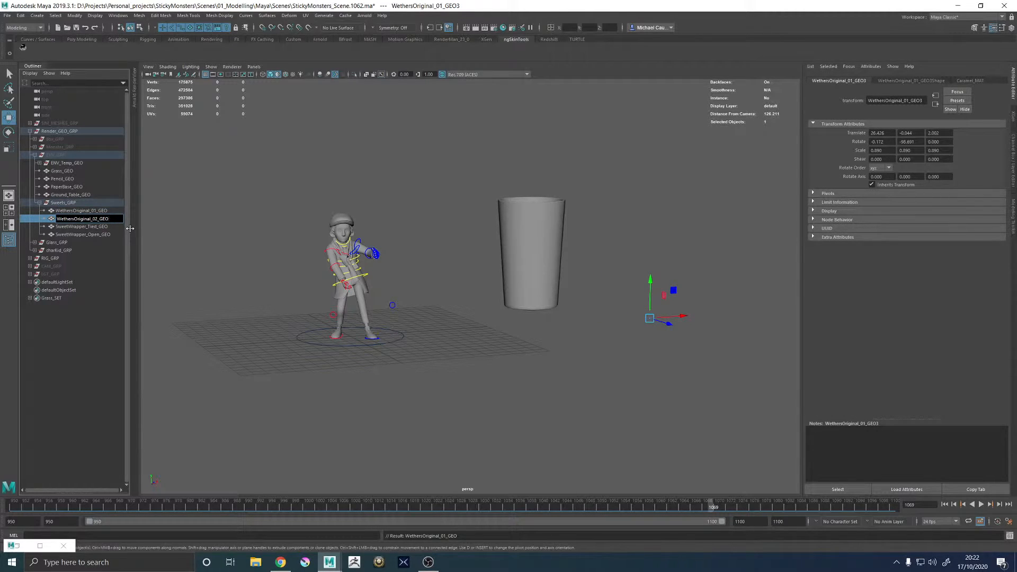
{"action": "key", "text": "Return"}
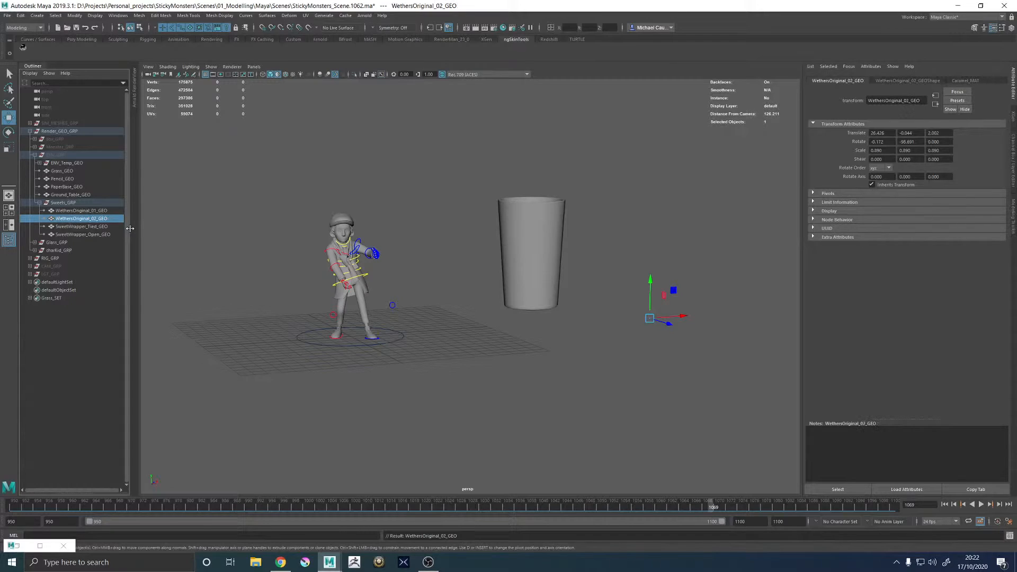
- Freeze the transformations of all four meshes in Sweets_GRP
{"action": "left_click", "coordinate": [39, 203]}
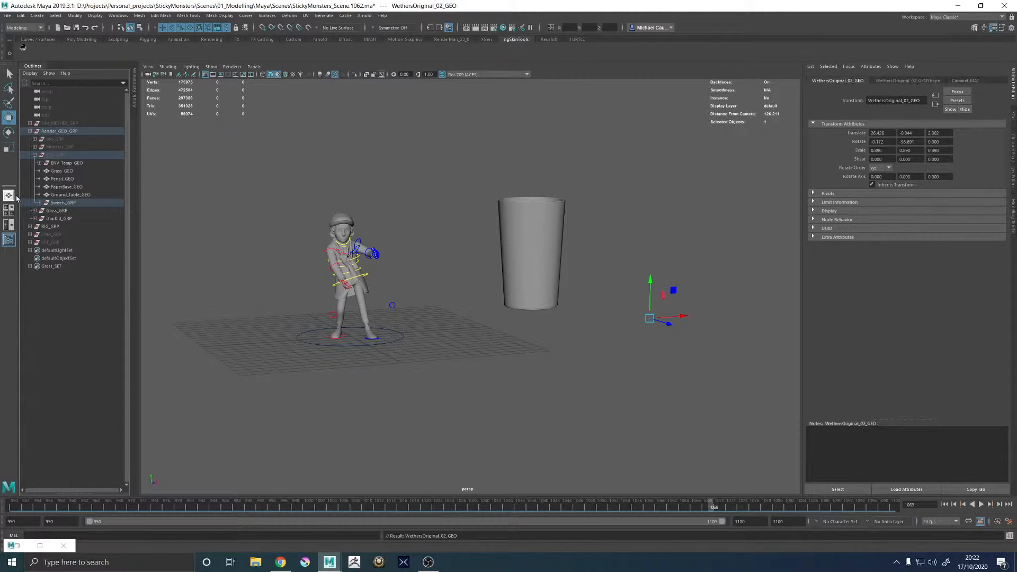
{"action": "left_click", "coordinate": [40, 203]}
{"action": "left_click", "coordinate": [79, 212]}
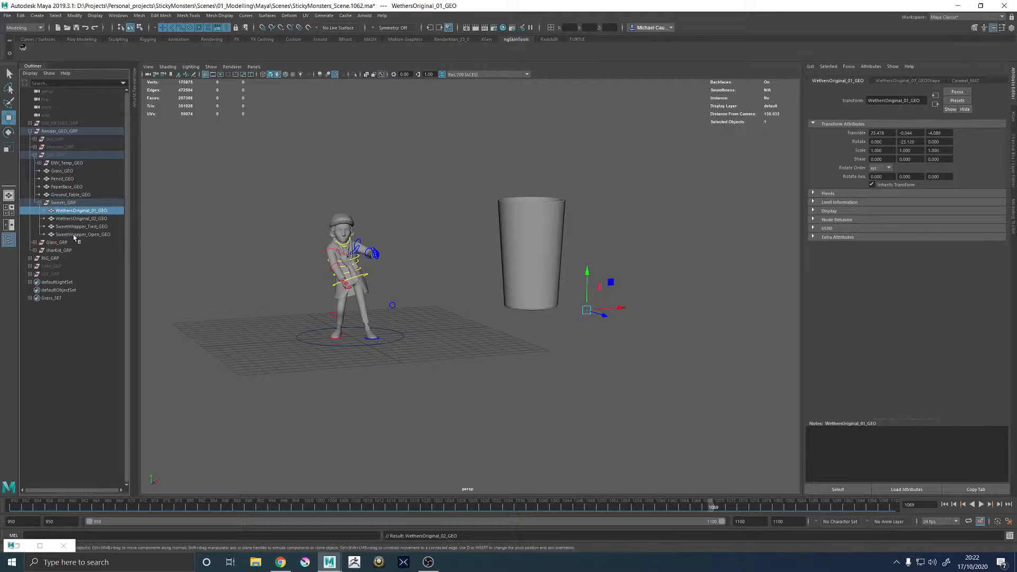
{"action": "left_click", "coordinate": [74, 235], "text": "shift"}
{"action": "left_click", "coordinate": [75, 16]}
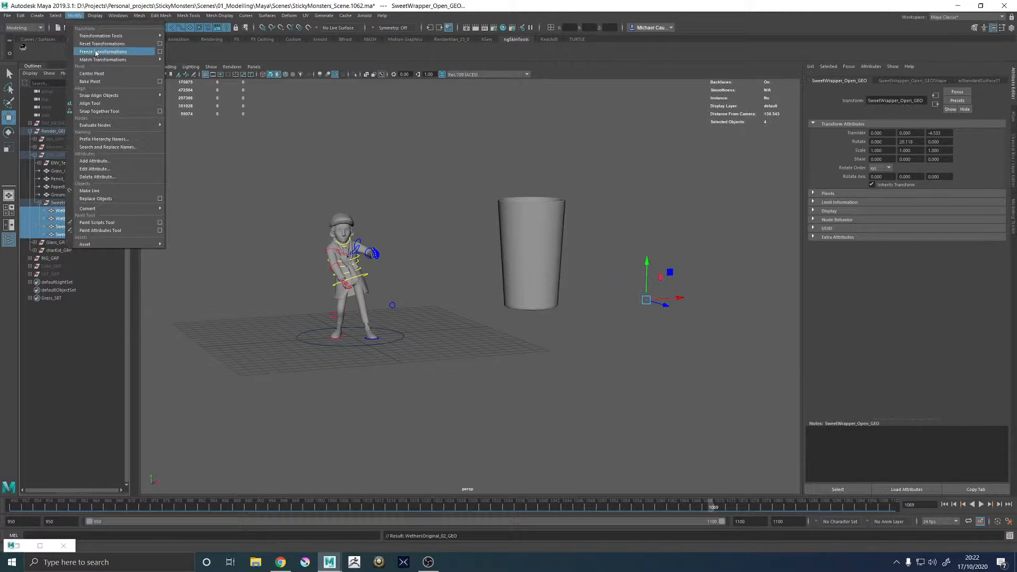
{"action": "left_click", "coordinate": [96, 52]}
- Reveal the boy's Pants_GEO within Clothing_GRP and save an incremental version of the scene
{"action": "left_click", "coordinate": [364, 300]}
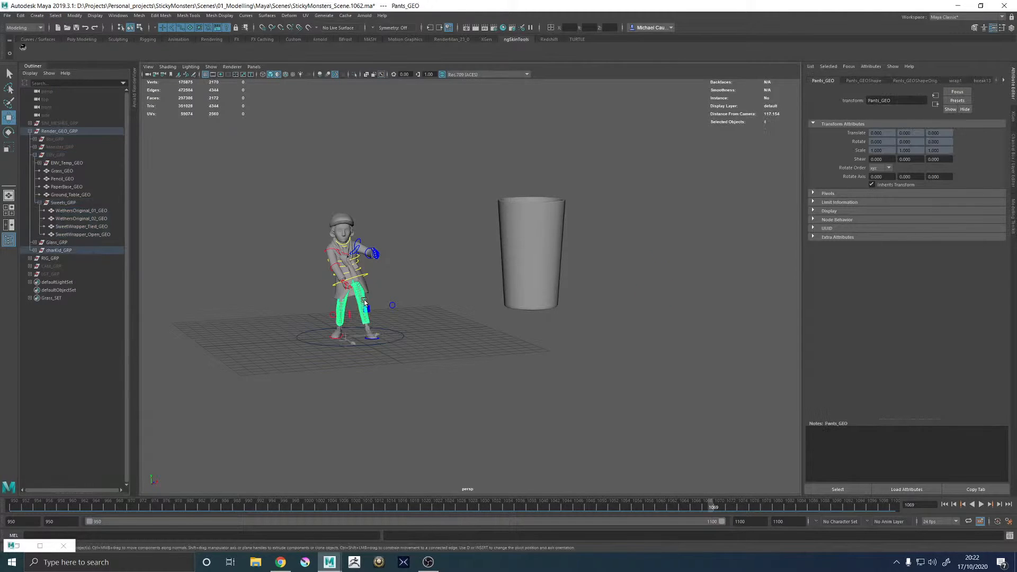
{"action": "key", "text": "f"}
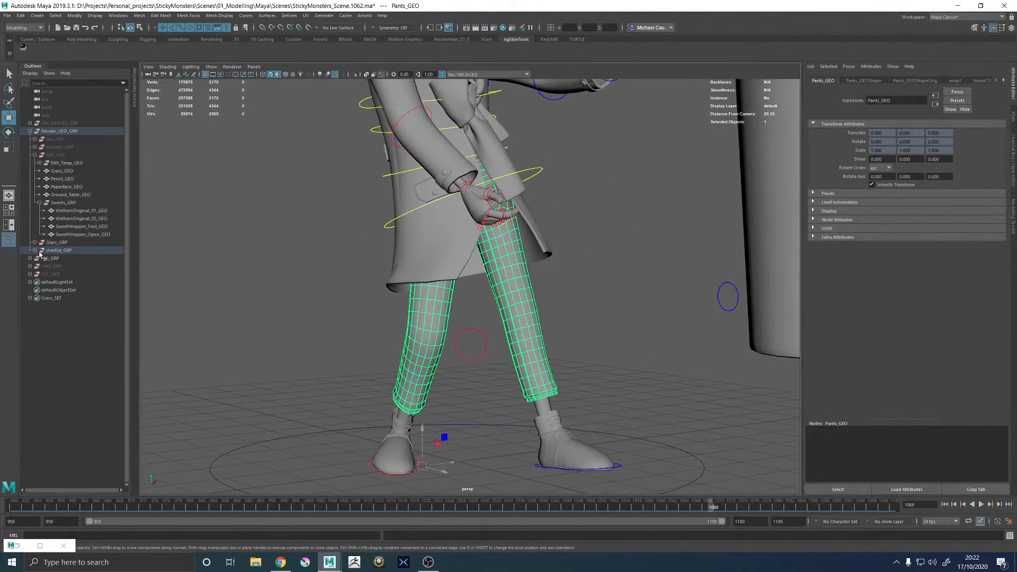
{"action": "left_click", "coordinate": [35, 250]}
{"action": "left_click", "coordinate": [40, 267]}
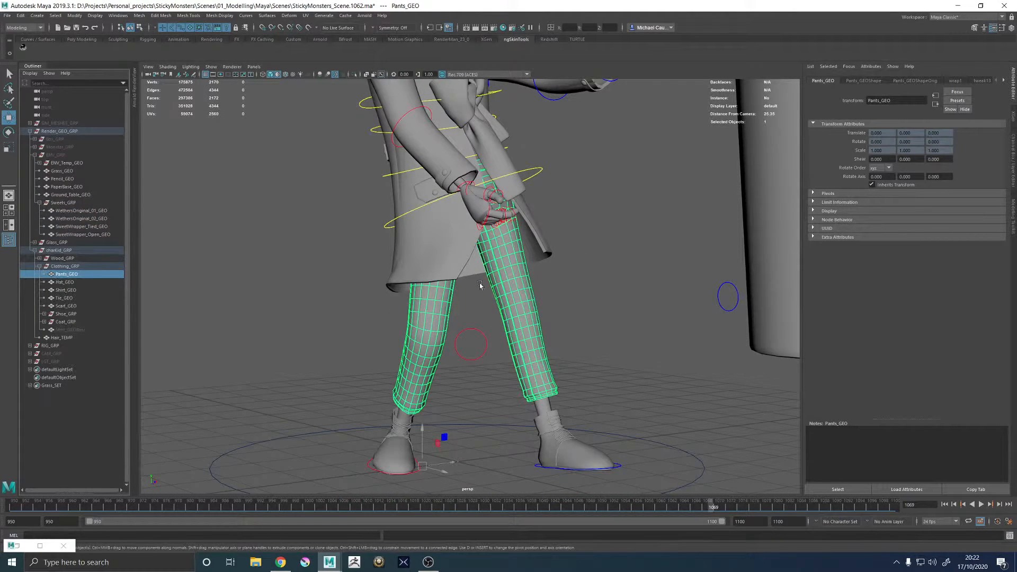
{"action": "right_click_drag", "start_coordinate": [481, 285], "coordinate": [404, 254], "text": "alt"}
{"action": "left_click_drag", "start_coordinate": [404, 254], "coordinate": [462, 255], "text": "alt"}
{"action": "key", "text": "ctrl+alt+s"}
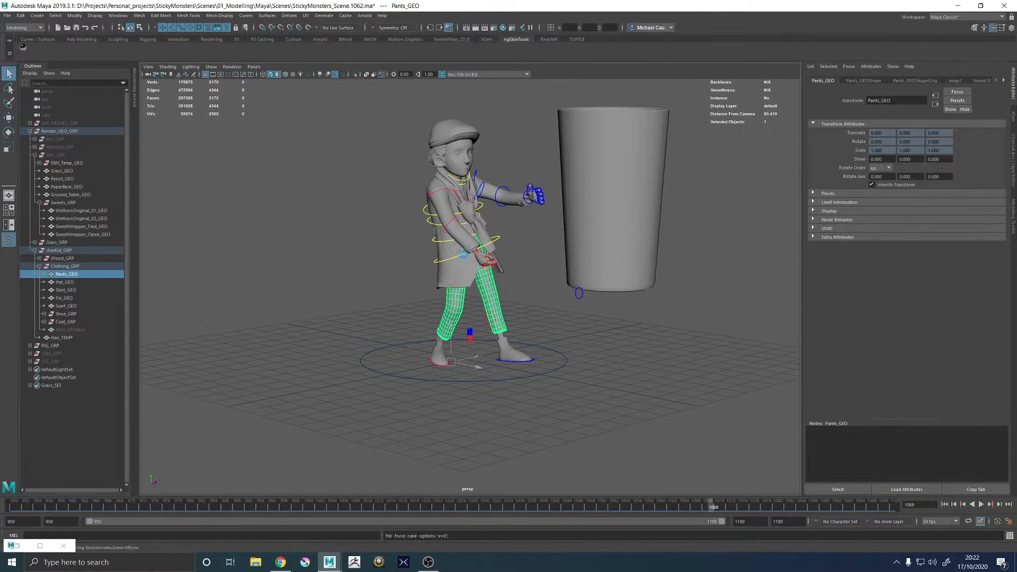
{"action": "key", "text": "w"}
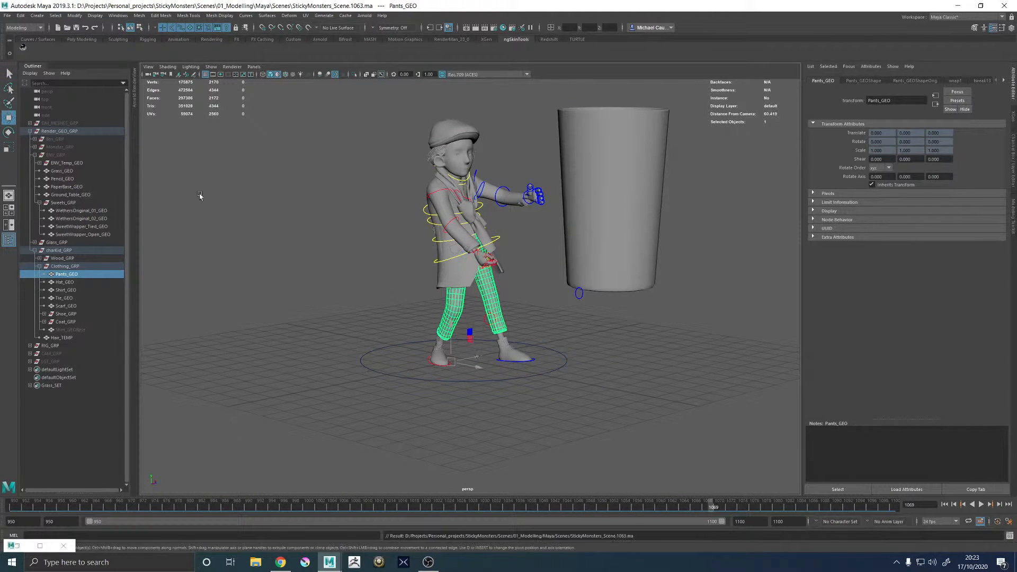
- Expand SIM_MESHES_GRP and unhide both Pants_SIM_PROXY and its parent group
{"action": "left_click", "coordinate": [30, 124]}
{"action": "left_click", "coordinate": [65, 146]}
{"action": "key", "text": "h"}
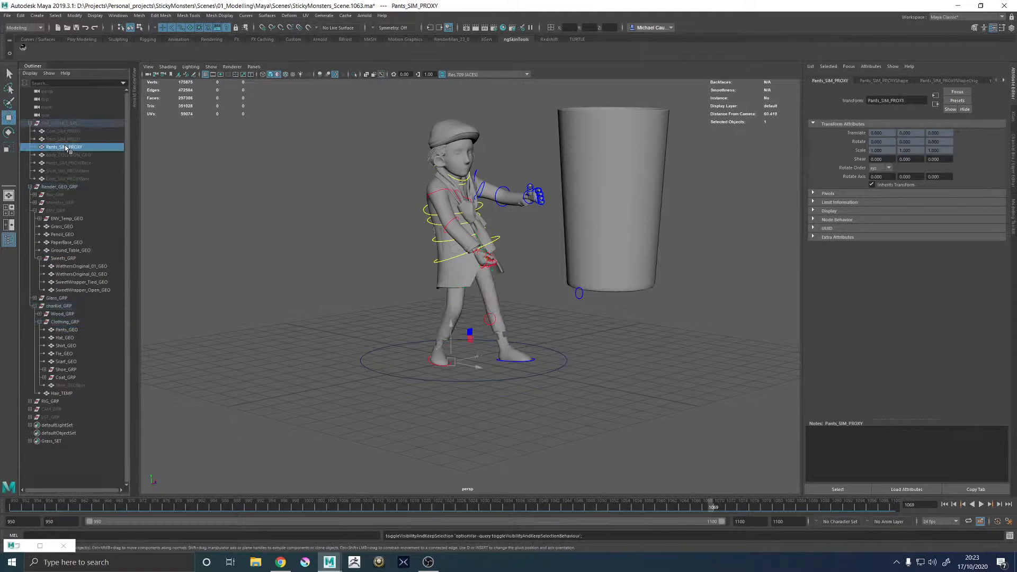
{"action": "left_click_drag", "start_coordinate": [460, 205], "coordinate": [418, 199], "text": "alt"}
{"action": "left_click", "coordinate": [58, 123]}
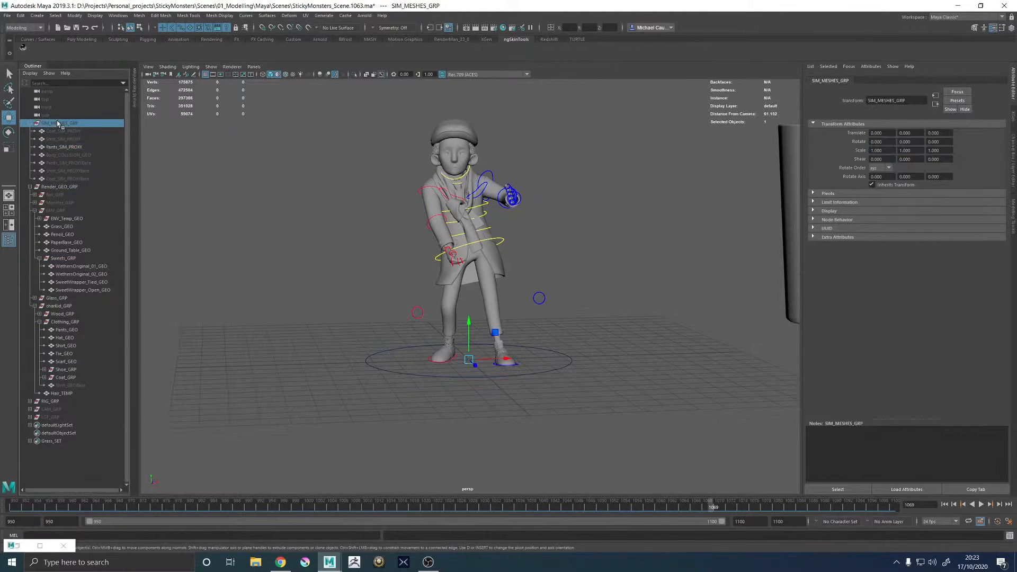
{"action": "key", "text": "h"}
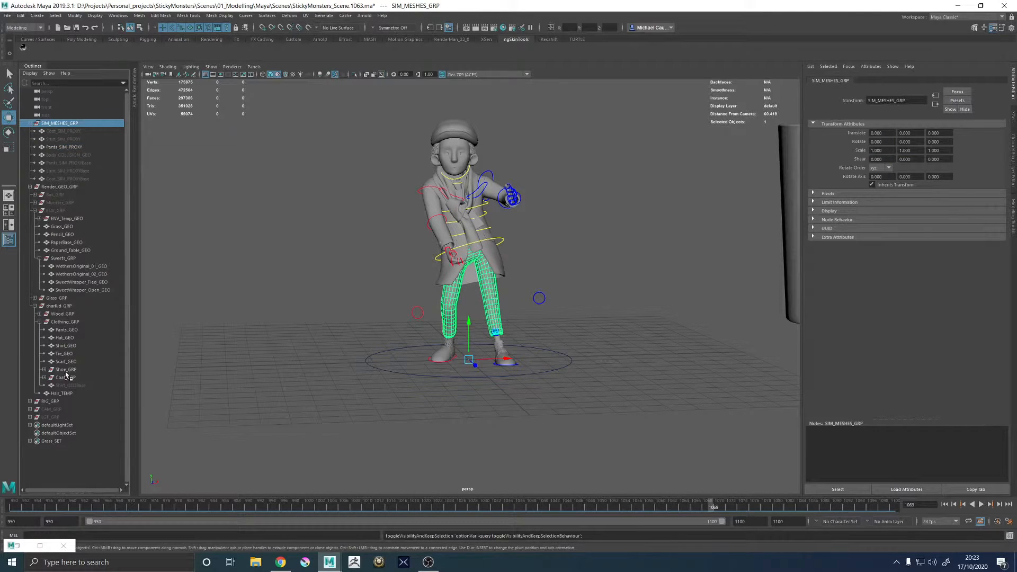
- Hide the boy's Pants_GEO and select the Pants_SIM_PROXY mesh on his legs
{"action": "left_click", "coordinate": [67, 330]}
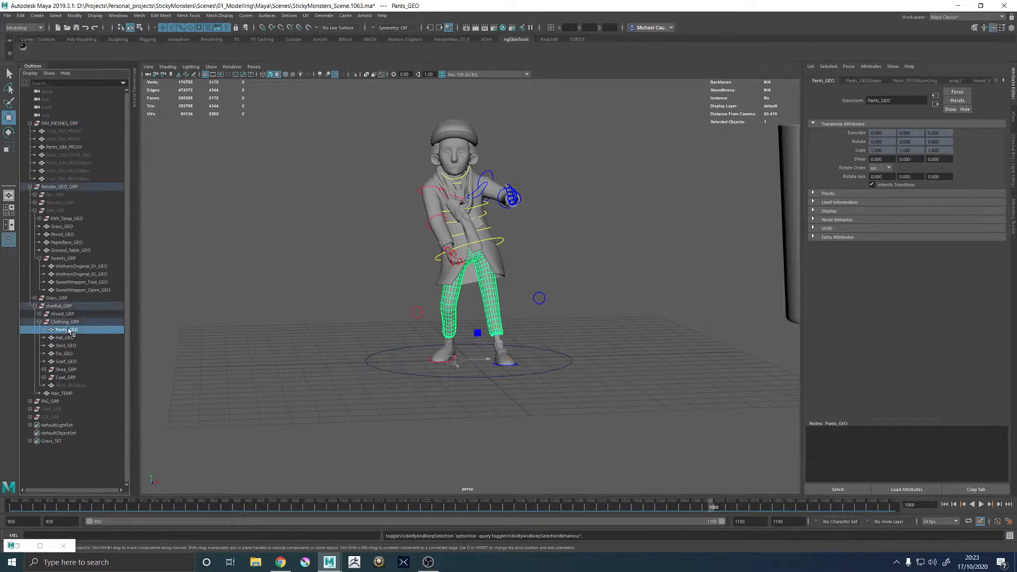
{"action": "key", "text": "h"}
{"action": "right_click_drag", "start_coordinate": [440, 294], "coordinate": [564, 287], "text": "alt"}
{"action": "left_click", "coordinate": [540, 284]}
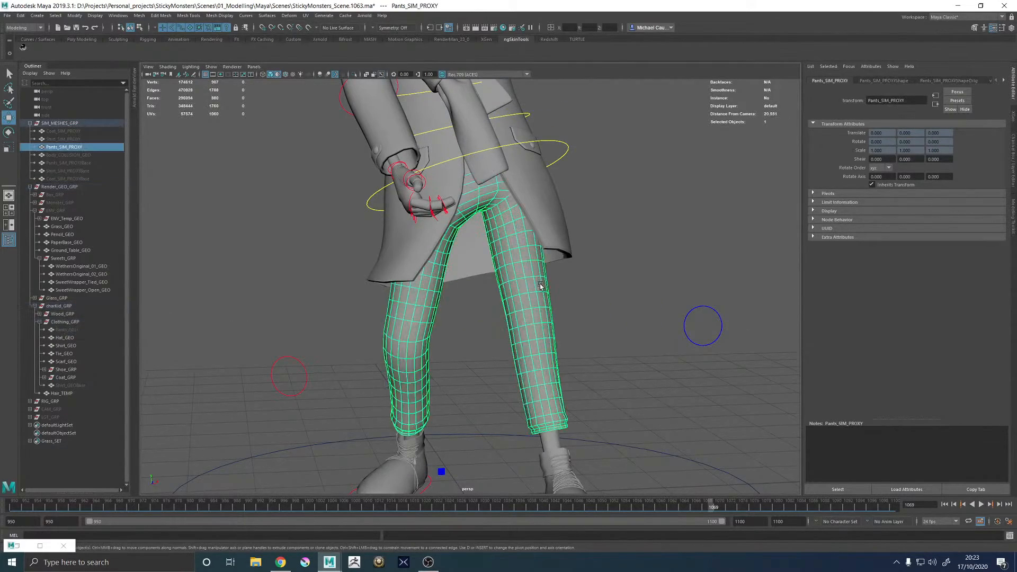
- Examine the hems and legs of the boy's pants proxy from several angles, including at frame 950
{"action": "left_click_drag", "start_coordinate": [548, 378], "coordinate": [447, 371], "text": "alt"}
{"action": "middle_click_drag", "start_coordinate": [442, 373], "coordinate": [431, 313], "text": "alt"}
{"action": "right_click_drag", "start_coordinate": [431, 313], "coordinate": [535, 406], "text": "alt"}
{"action": "left_click_drag", "start_coordinate": [536, 405], "coordinate": [363, 411], "text": "alt"}
{"action": "right_click_drag", "start_coordinate": [363, 412], "coordinate": [400, 353], "text": "alt"}
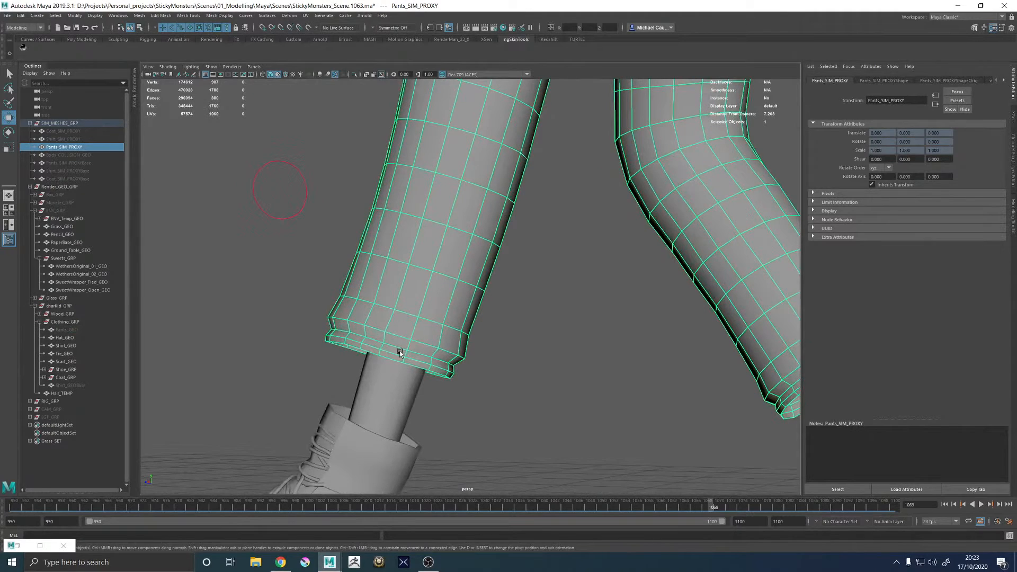
{"action": "right_click_drag", "start_coordinate": [468, 331], "coordinate": [404, 354], "text": "alt"}
{"action": "left_click_drag", "start_coordinate": [404, 354], "coordinate": [397, 396], "text": "alt"}
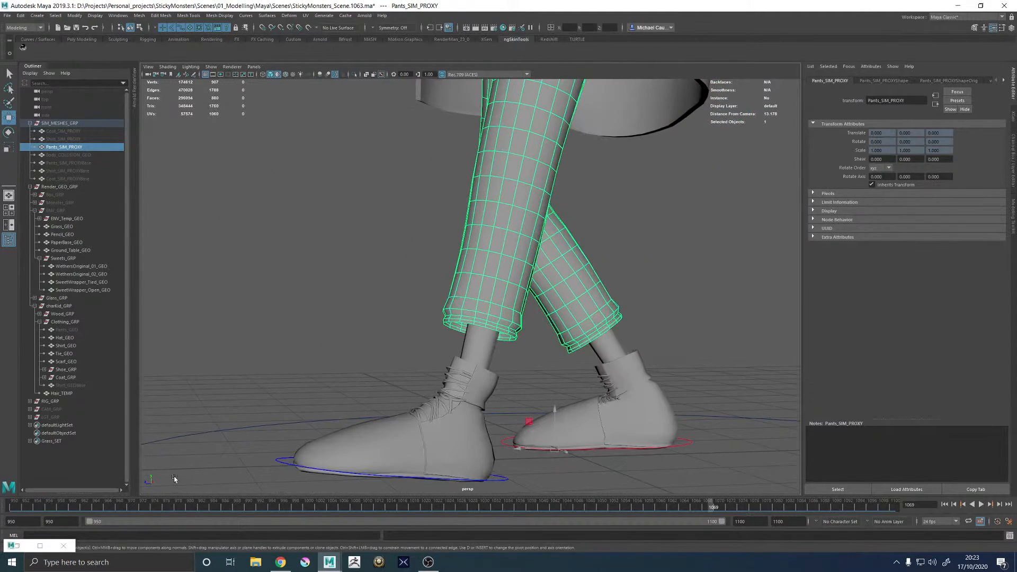
{"action": "left_click_drag", "start_coordinate": [101, 506], "coordinate": [16, 469]}
{"action": "middle_click_drag", "start_coordinate": [635, 211], "coordinate": [613, 379], "text": "alt"}
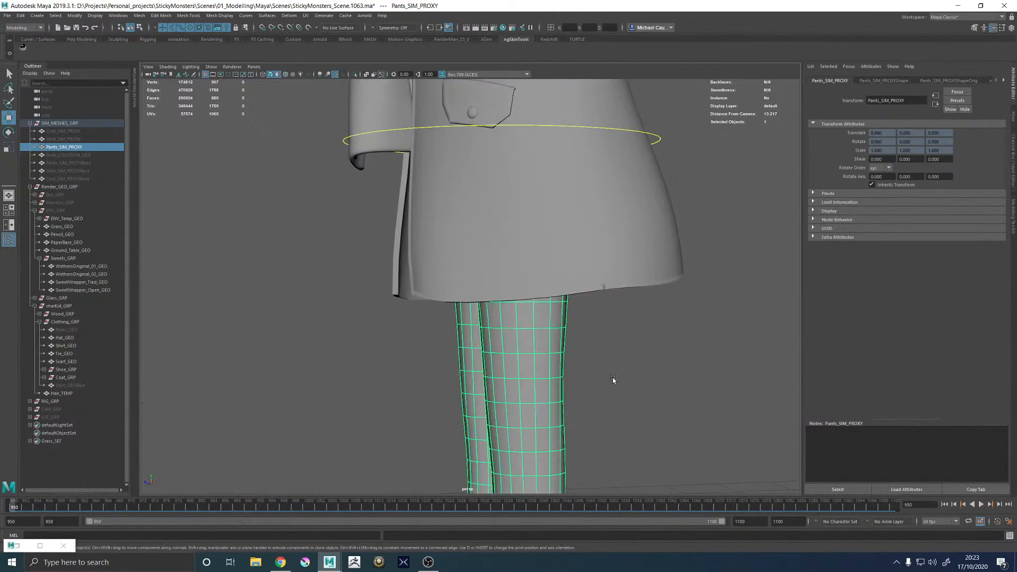
{"action": "right_click_drag", "start_coordinate": [613, 379], "coordinate": [402, 366], "text": "alt"}
{"action": "left_click_drag", "start_coordinate": [402, 366], "coordinate": [524, 344], "text": "alt"}
- Go to frame 1036 and hide the boy's Coat_GRP
{"action": "left_click_drag", "start_coordinate": [32, 507], "coordinate": [520, 488]}
{"action": "left_click", "coordinate": [423, 281]}
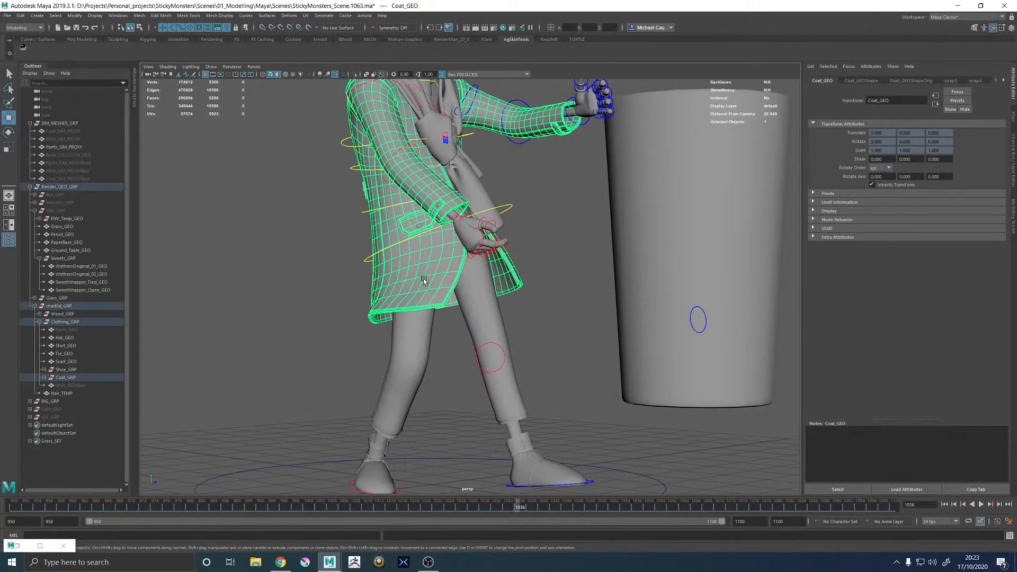
{"action": "left_click", "coordinate": [64, 377]}
{"action": "key", "text": "ctrl+h"}
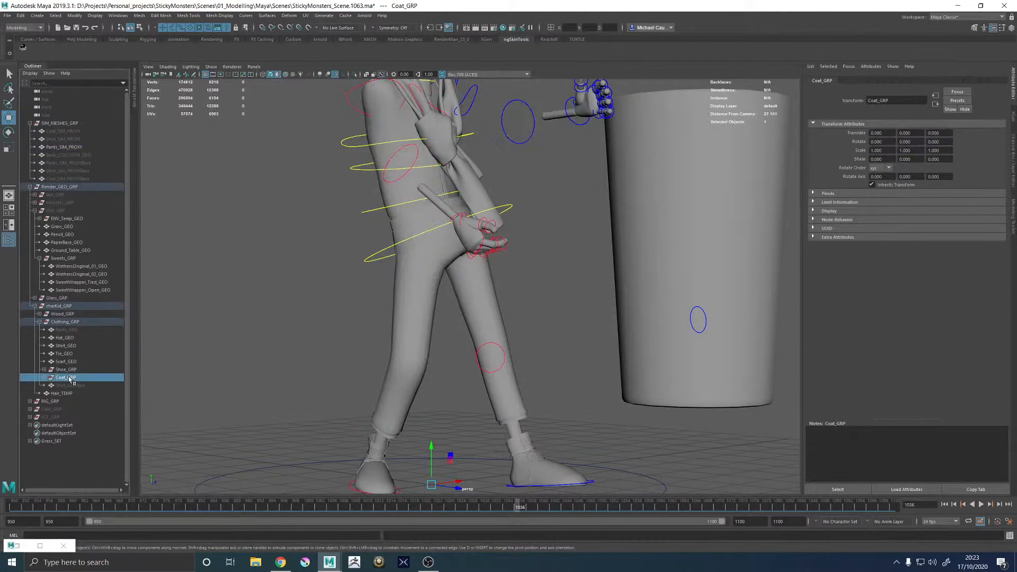
- Examine the boy's body and pants proxy without the coat from the front, back and side
{"action": "mouse_move", "coordinate": [590, 272]}
{"action": "left_mouse_down", "text": "alt"}
{"action": "mouse_move", "coordinate": [449, 274]}
{"action": "mouse_move", "coordinate": [472, 263]}
{"action": "mouse_move", "coordinate": [596, 266]}
{"action": "left_mouse_up", "text": "alt"}
{"action": "right_click_drag", "start_coordinate": [597, 265], "coordinate": [297, 265], "text": "alt"}
{"action": "left_click_drag", "start_coordinate": [297, 265], "coordinate": [518, 268], "text": "alt"}
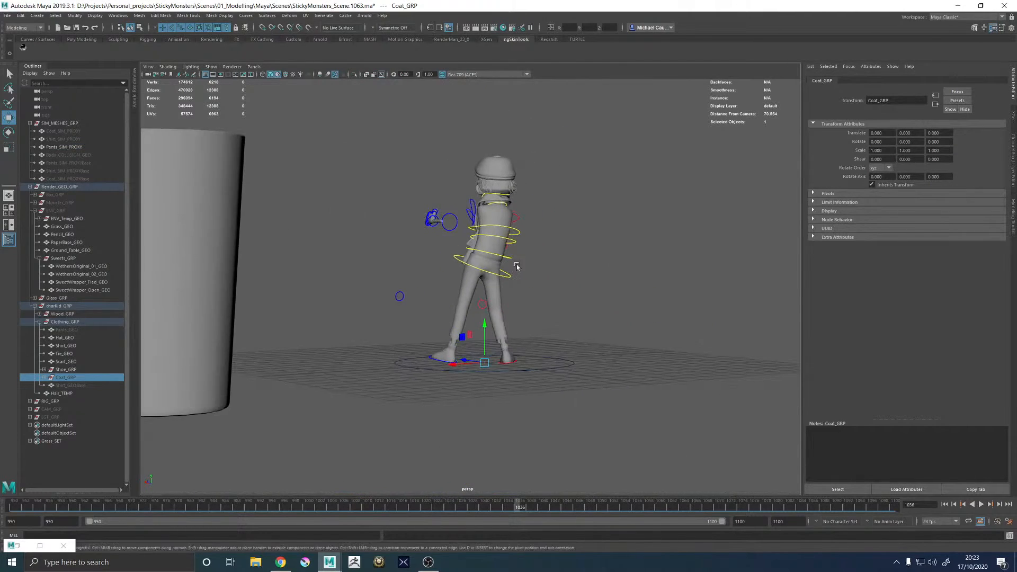
{"action": "right_click_drag", "start_coordinate": [318, 280], "coordinate": [487, 300], "text": "alt"}
{"action": "left_click_drag", "start_coordinate": [488, 300], "coordinate": [591, 281], "text": "alt"}
{"action": "middle_click_drag", "start_coordinate": [530, 244], "coordinate": [543, 349], "text": "alt"}
{"action": "right_click_drag", "start_coordinate": [544, 339], "coordinate": [398, 305], "text": "alt"}
{"action": "middle_click_drag", "start_coordinate": [432, 296], "coordinate": [417, 276], "text": "alt"}
{"action": "left_click_drag", "start_coordinate": [417, 277], "coordinate": [344, 281], "text": "alt"}
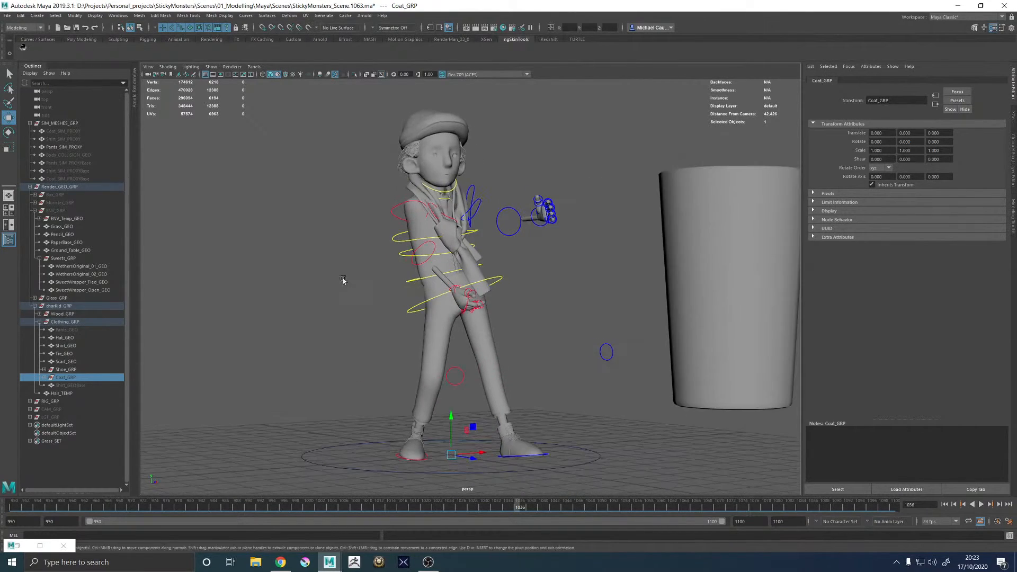
- Check the pants proxy at the boy's waist and unhide Body_COLLISION_GEO in SIM_MESHES_GRP
{"action": "right_click_drag", "start_coordinate": [345, 281], "coordinate": [508, 291], "text": "alt"}
{"action": "left_click_drag", "start_coordinate": [376, 289], "coordinate": [429, 295], "text": "alt"}
{"action": "left_click", "coordinate": [429, 295]}
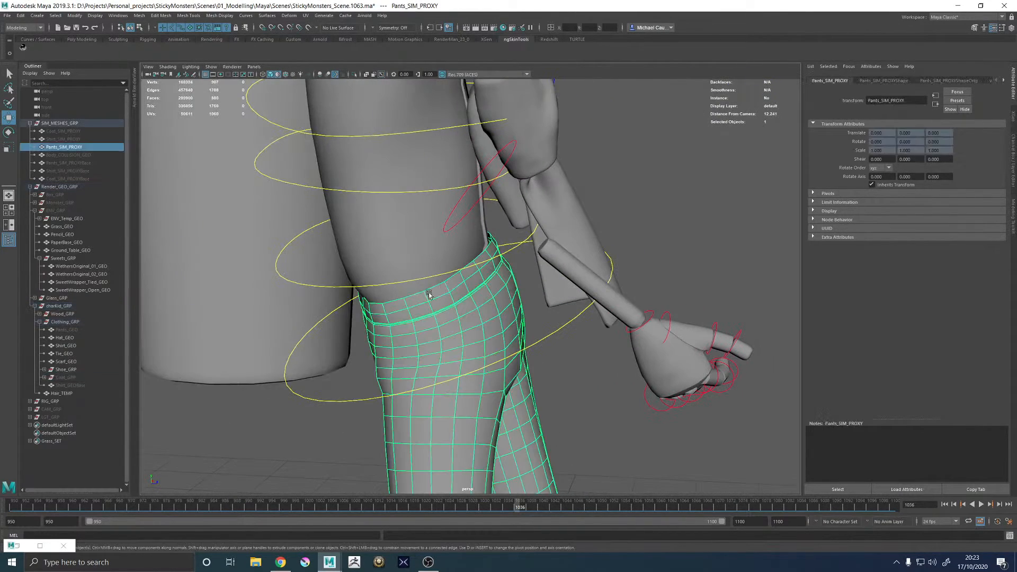
{"action": "left_click", "coordinate": [62, 155]}
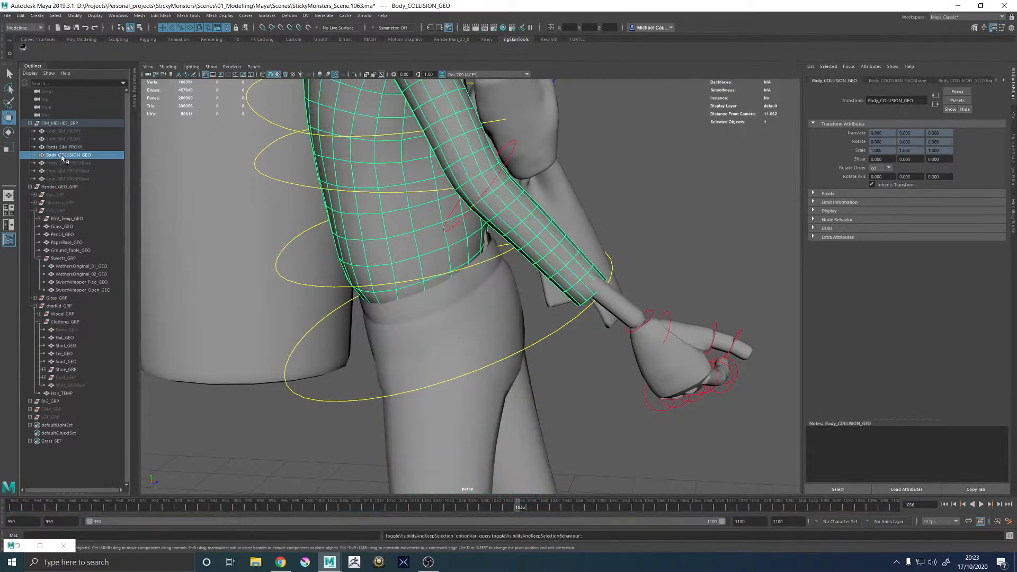
{"action": "mouse_move", "coordinate": [339, 249]}
{"action": "left_mouse_down", "text": "alt"}
{"action": "mouse_move", "coordinate": [405, 246]}
{"action": "mouse_move", "coordinate": [344, 249]}
{"action": "left_mouse_up", "text": "alt"}
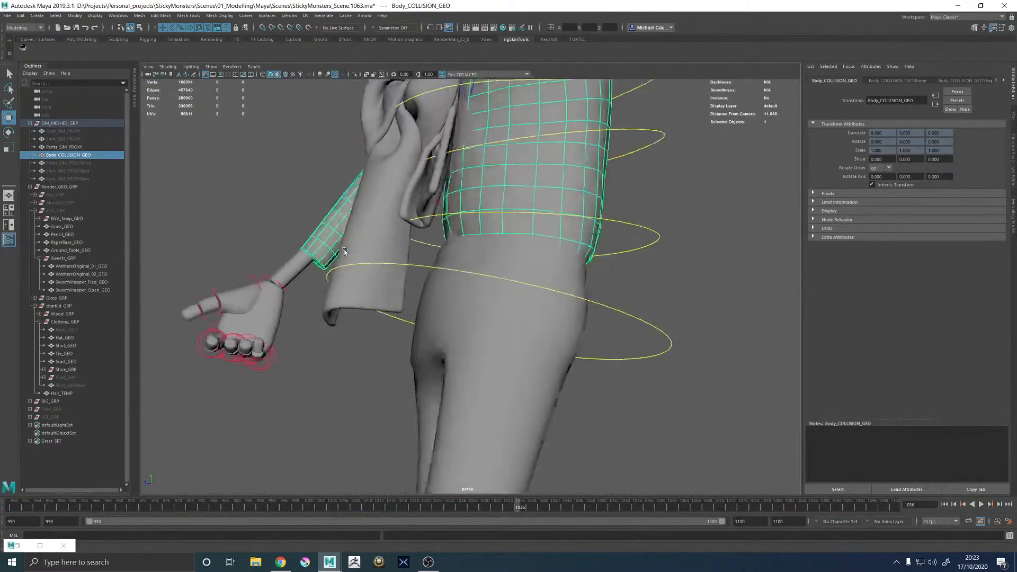
- Add the boy's Legs_GEO to the selection together with Body_COLLISION_GEO
{"action": "right_click_drag", "start_coordinate": [665, 254], "coordinate": [330, 254], "text": "alt"}
{"action": "left_click_drag", "start_coordinate": [329, 255], "coordinate": [376, 258], "text": "alt"}
{"action": "right_click_drag", "start_coordinate": [377, 258], "coordinate": [546, 260], "text": "alt"}
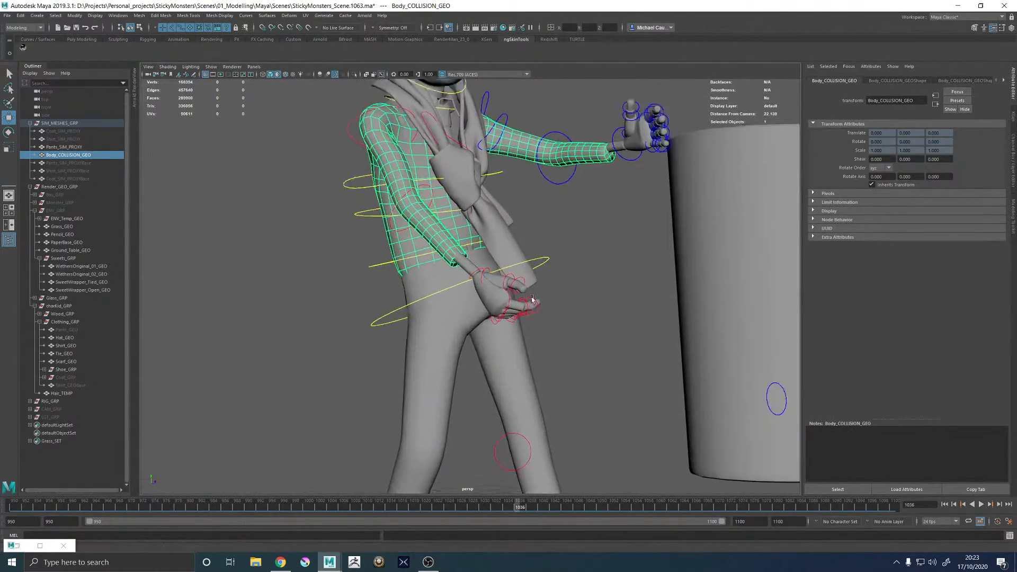
{"action": "middle_click_drag", "start_coordinate": [546, 259], "coordinate": [539, 121], "text": "alt"}
{"action": "left_click", "coordinate": [541, 404], "text": "shift"}
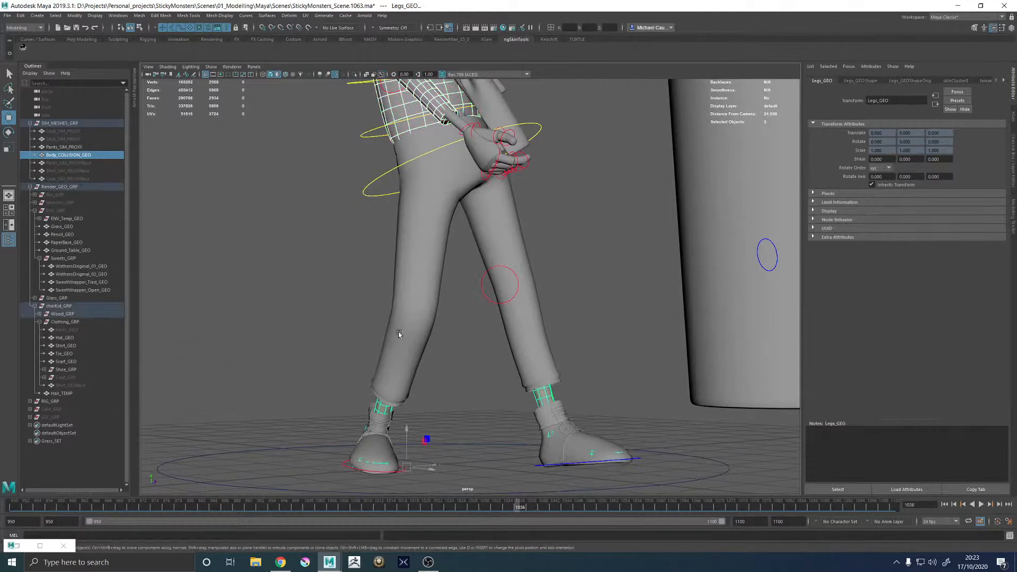
- Inspect the two selected collision meshes from all around the boy and save the scene
{"action": "left_click_drag", "start_coordinate": [399, 331], "coordinate": [372, 338], "text": "alt"}
{"action": "right_click_drag", "start_coordinate": [608, 348], "coordinate": [309, 346], "text": "alt"}
{"action": "left_click_drag", "start_coordinate": [308, 346], "coordinate": [250, 342], "text": "alt"}
{"action": "right_click_drag", "start_coordinate": [250, 342], "coordinate": [431, 340], "text": "alt"}
{"action": "left_click_drag", "start_coordinate": [431, 341], "coordinate": [470, 355], "text": "alt"}
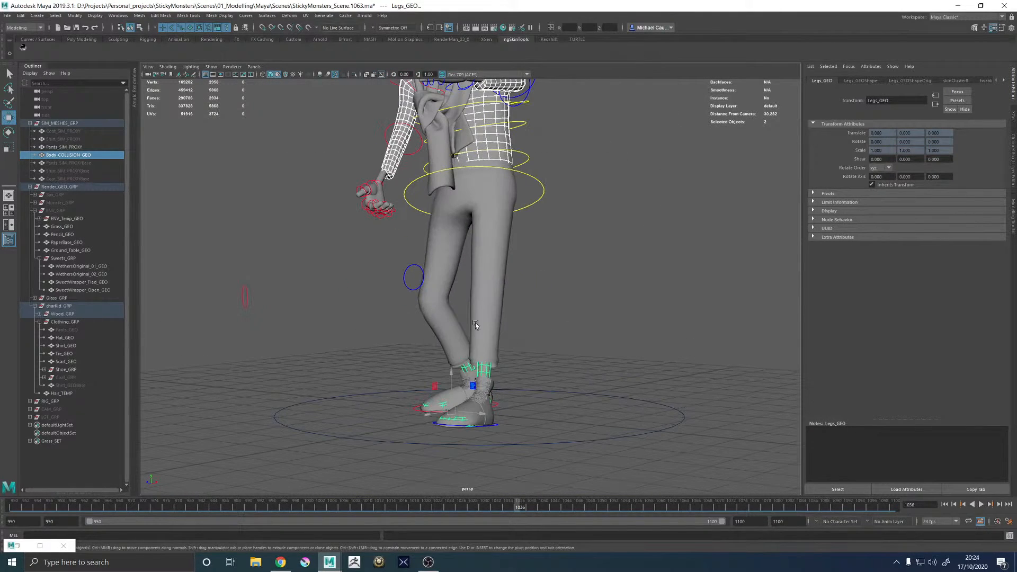
{"action": "middle_click_drag", "start_coordinate": [477, 230], "coordinate": [459, 387], "text": "alt"}
{"action": "left_click_drag", "start_coordinate": [385, 325], "coordinate": [707, 337], "text": "alt"}
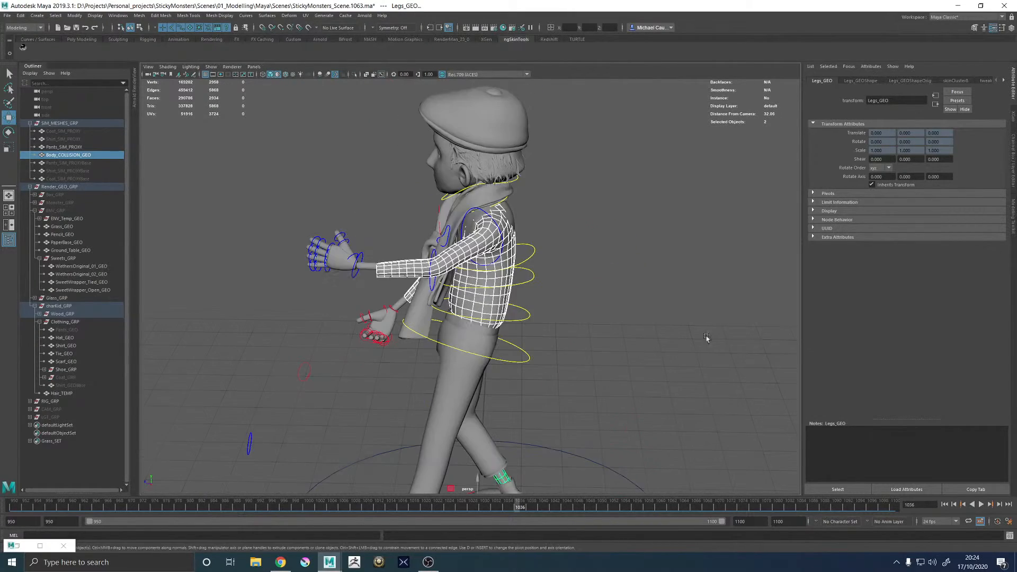
{"action": "left_click_drag", "start_coordinate": [475, 342], "coordinate": [594, 318], "text": "alt"}
{"action": "right_click_drag", "start_coordinate": [595, 318], "coordinate": [560, 190], "text": "alt"}
{"action": "key", "text": "ctrl+s"}
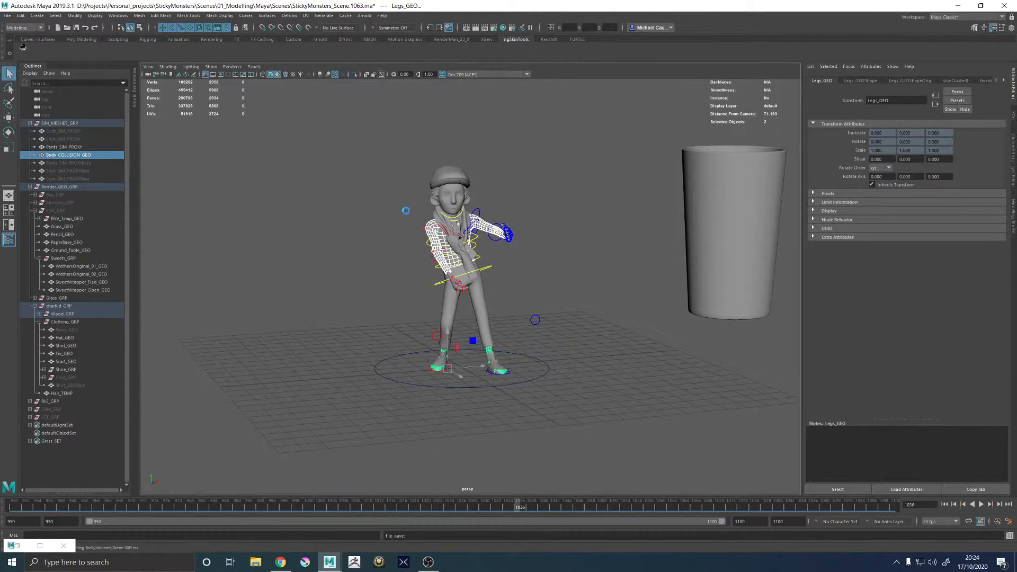
- Select only Legs_GEO at the boy's ankle and make it an nCloth passive collider using the FX tools
{"action": "right_click_drag", "start_coordinate": [395, 205], "coordinate": [708, 281], "text": "alt"}
{"action": "middle_click_drag", "start_coordinate": [537, 305], "coordinate": [535, 57], "text": "alt"}
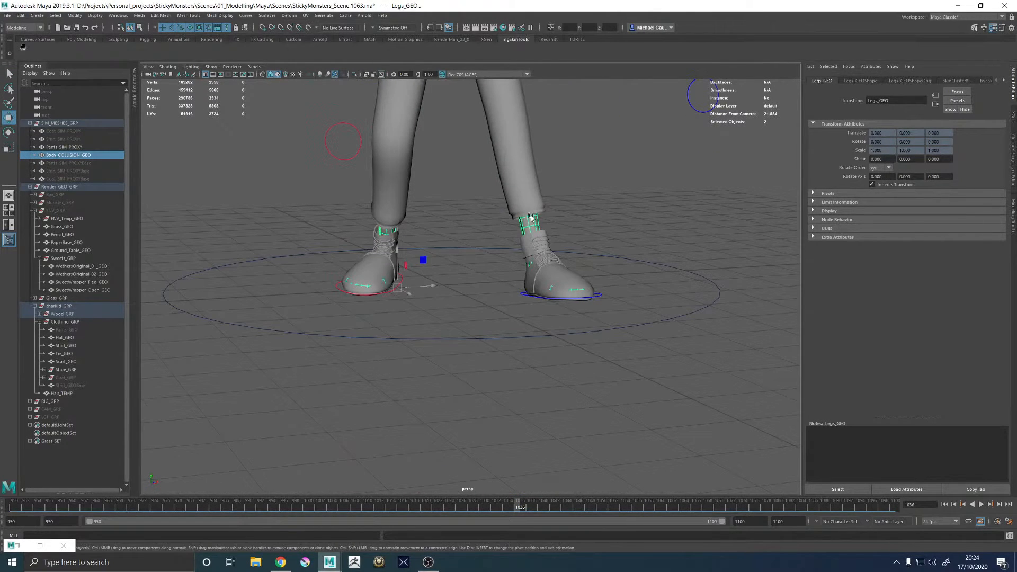
{"action": "left_click", "coordinate": [532, 220]}
{"action": "middle_click_drag", "start_coordinate": [484, 120], "coordinate": [481, 178], "text": "alt"}
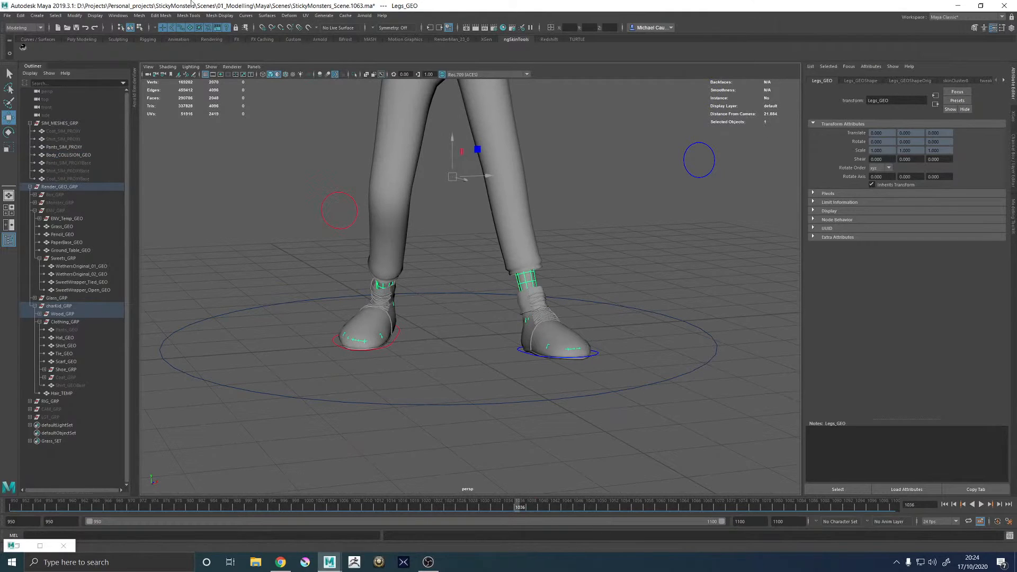
{"action": "left_click", "coordinate": [24, 28]}
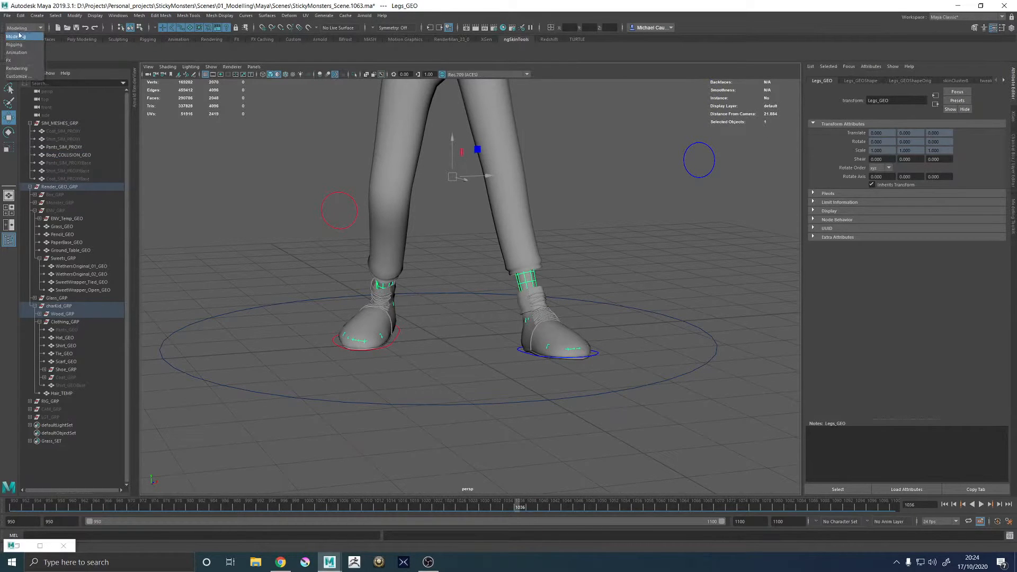
{"action": "left_click", "coordinate": [11, 60]}
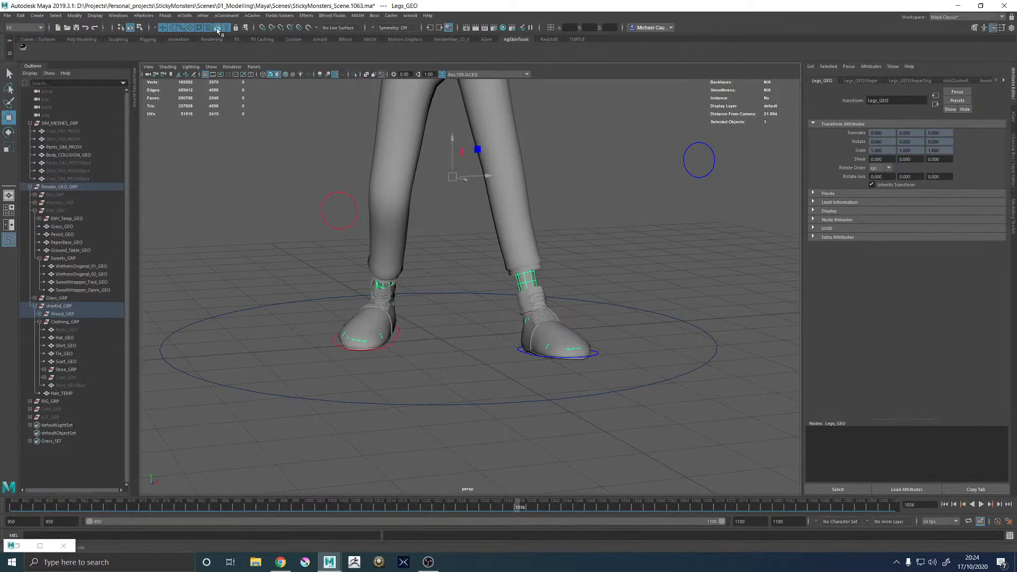
{"action": "left_click", "coordinate": [186, 15]}
{"action": "left_click", "coordinate": [220, 36]}
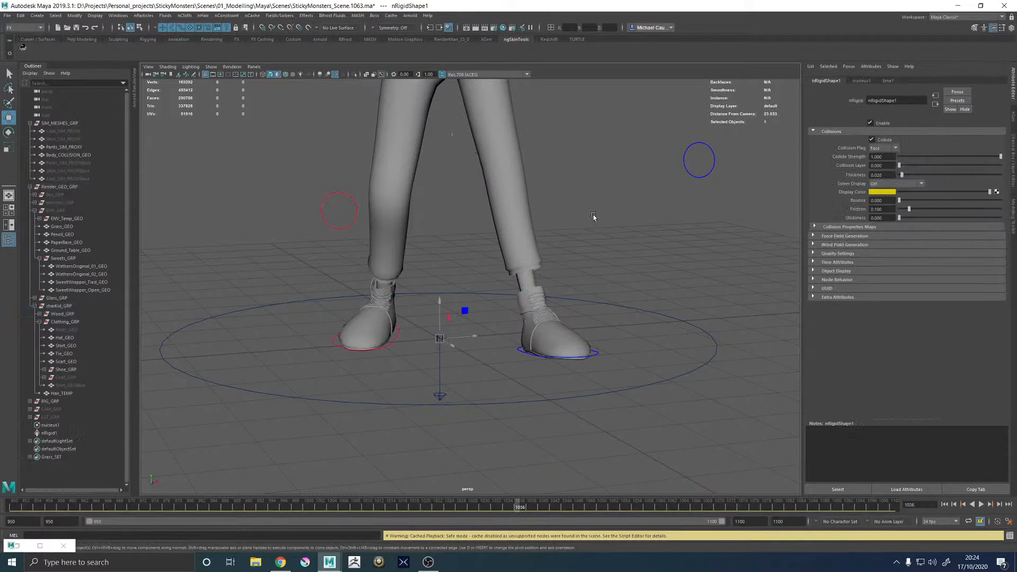
- Set the Solver Display of the legs' nRigid to Collision Thickness and check the ankle
{"action": "left_click", "coordinate": [893, 184]}
{"action": "left_click", "coordinate": [889, 198]}
{"action": "right_click_drag", "start_coordinate": [479, 259], "coordinate": [657, 281], "text": "alt"}
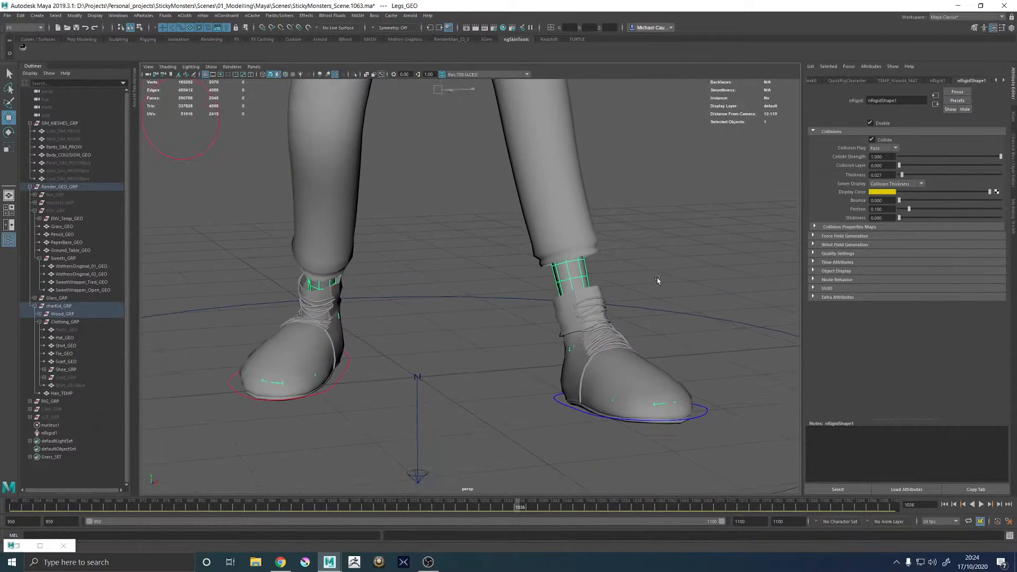
{"action": "middle_click_drag", "start_coordinate": [615, 236], "coordinate": [506, 245], "text": "alt"}
{"action": "right_click_drag", "start_coordinate": [507, 245], "coordinate": [567, 265], "text": "alt"}
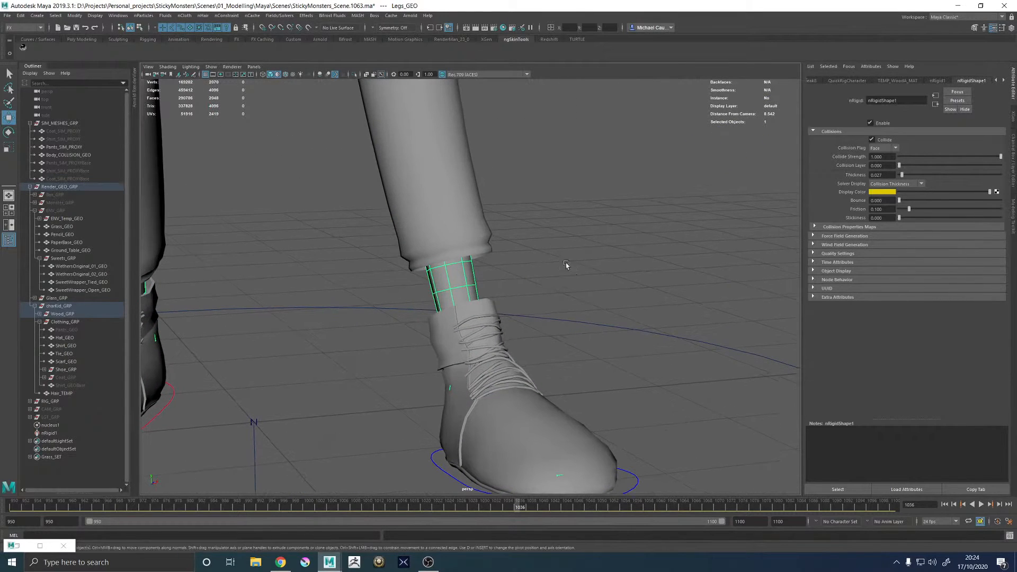
{"action": "left_click", "coordinate": [213, 67]}
{"action": "left_click", "coordinate": [447, 180]}
{"action": "left_click_drag", "start_coordinate": [457, 265], "coordinate": [540, 269], "text": "alt"}
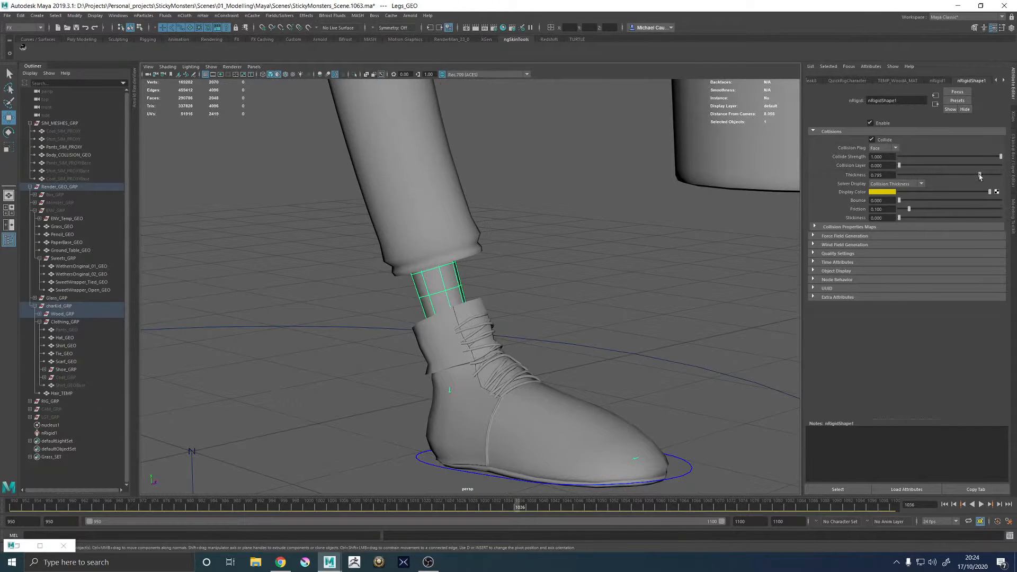
- Try a thickness of 0.114 and the Edge collision flag on the legs' nRigid, and return the flag to Face
{"action": "left_click_drag", "start_coordinate": [979, 177], "coordinate": [914, 177]}
{"action": "left_click", "coordinate": [846, 227]}
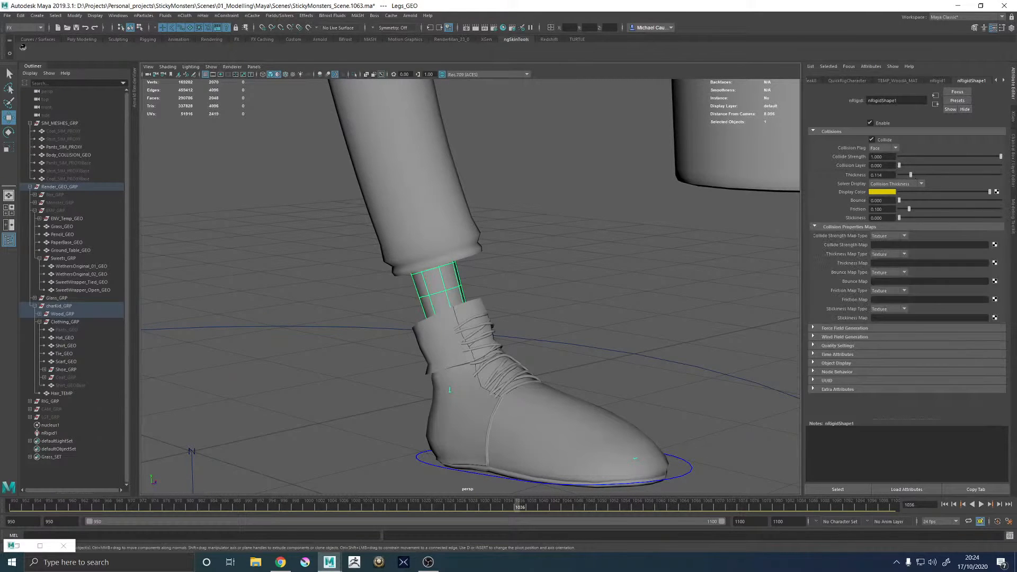
{"action": "left_click", "coordinate": [882, 148]}
{"action": "left_click", "coordinate": [880, 163]}
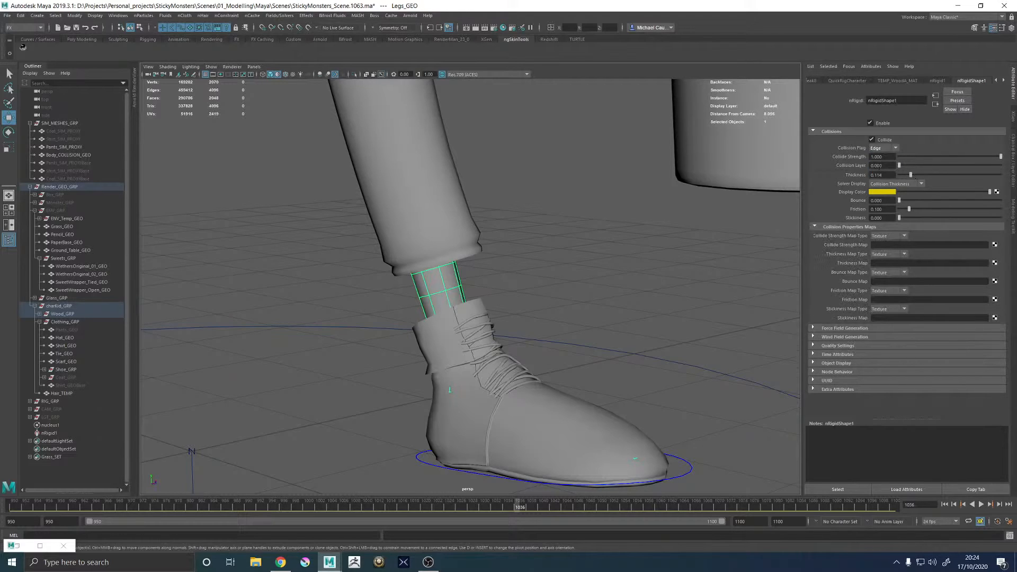
{"action": "left_click", "coordinate": [879, 150]}
{"action": "left_click", "coordinate": [881, 171]}
- Stop using the default material for shading in the perspective view and check the boy's ankle
{"action": "right_click_drag", "start_coordinate": [472, 270], "coordinate": [450, 259], "text": "alt"}
{"action": "left_click_drag", "start_coordinate": [565, 173], "coordinate": [496, 168], "text": "alt"}
{"action": "left_click", "coordinate": [277, 75]}
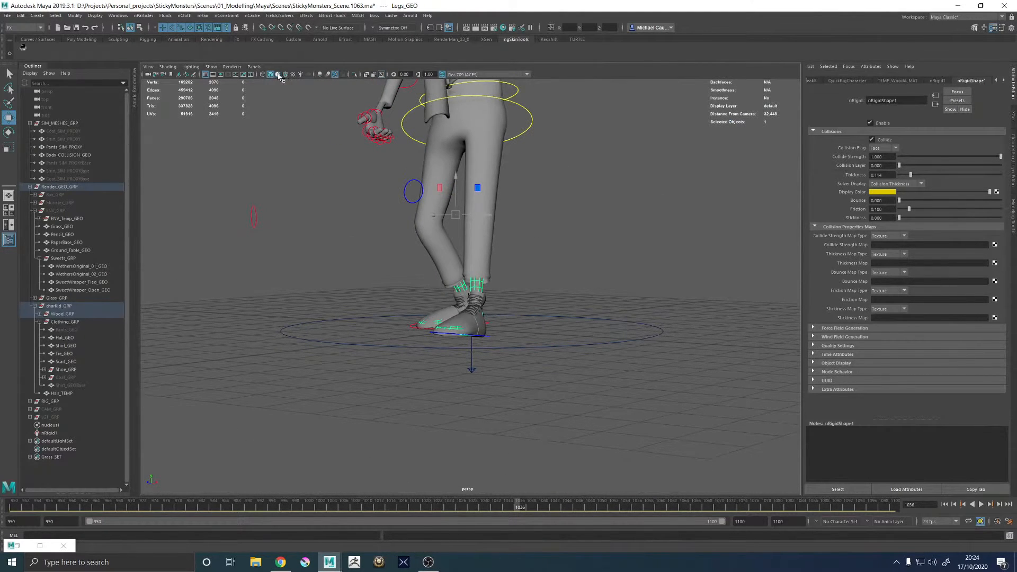
{"action": "left_click_drag", "start_coordinate": [347, 185], "coordinate": [454, 224], "text": "alt"}
{"action": "right_click_drag", "start_coordinate": [454, 224], "coordinate": [761, 344], "text": "alt"}
- Reapply Collision Thickness as the Solver Display of the legs' nRigid and set its thickness to 0.02
{"action": "left_click", "coordinate": [877, 185]}
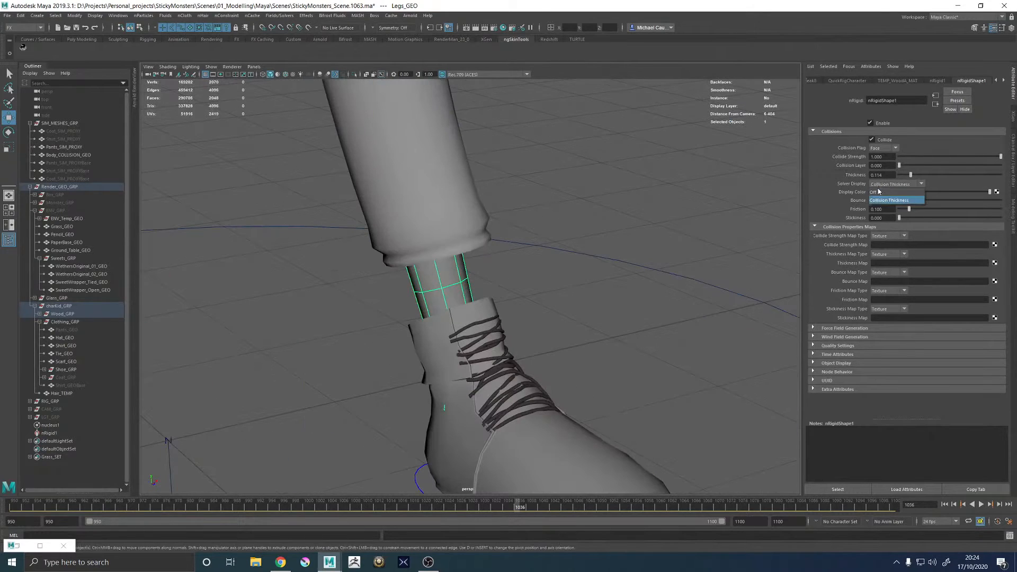
{"action": "left_click", "coordinate": [877, 192]}
{"action": "left_click", "coordinate": [879, 184]}
{"action": "left_click", "coordinate": [882, 201]}
{"action": "left_click_drag", "start_coordinate": [429, 286], "coordinate": [573, 280], "text": "alt"}
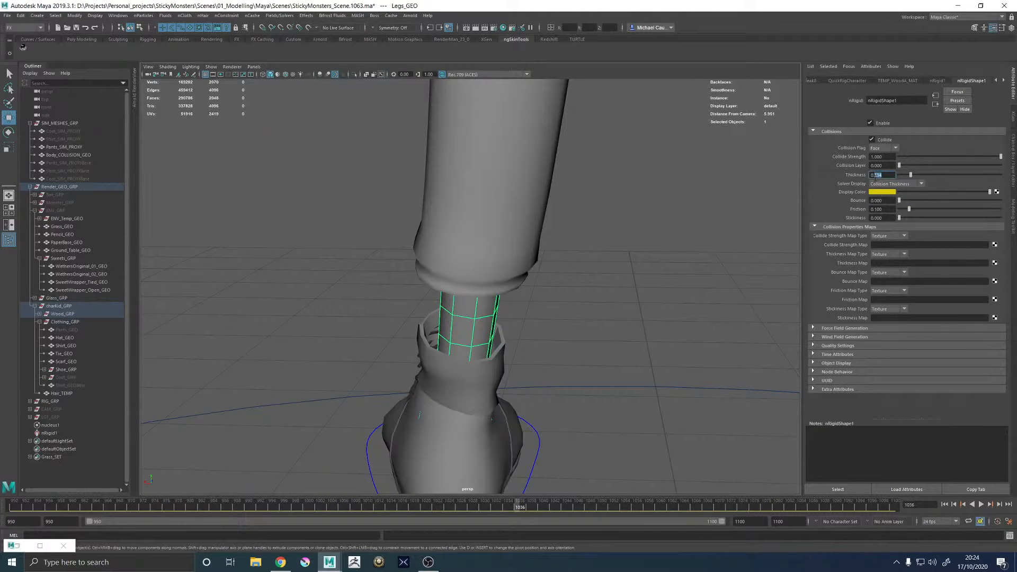
{"action": "type", "text": "02"}
{"action": "key", "text": "Return"}
- Select Body_COLLISION_GEO on the boy's torso and make it an nCloth passive collider
{"action": "scroll", "coordinate": [551, 226], "scroll_direction": "down", "scroll_amount": 6}
{"action": "middle_click_drag", "start_coordinate": [551, 220], "coordinate": [508, 415], "text": "alt"}
{"action": "left_click_drag", "start_coordinate": [392, 276], "coordinate": [563, 222], "text": "alt"}
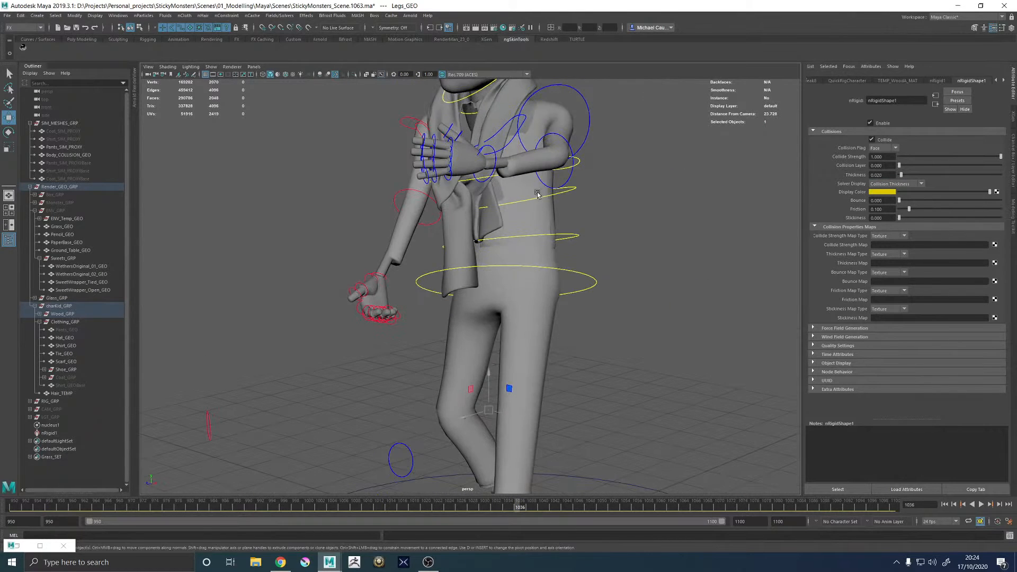
{"action": "left_click", "coordinate": [524, 191]}
{"action": "left_click_drag", "start_coordinate": [524, 191], "coordinate": [455, 196], "text": "alt"}
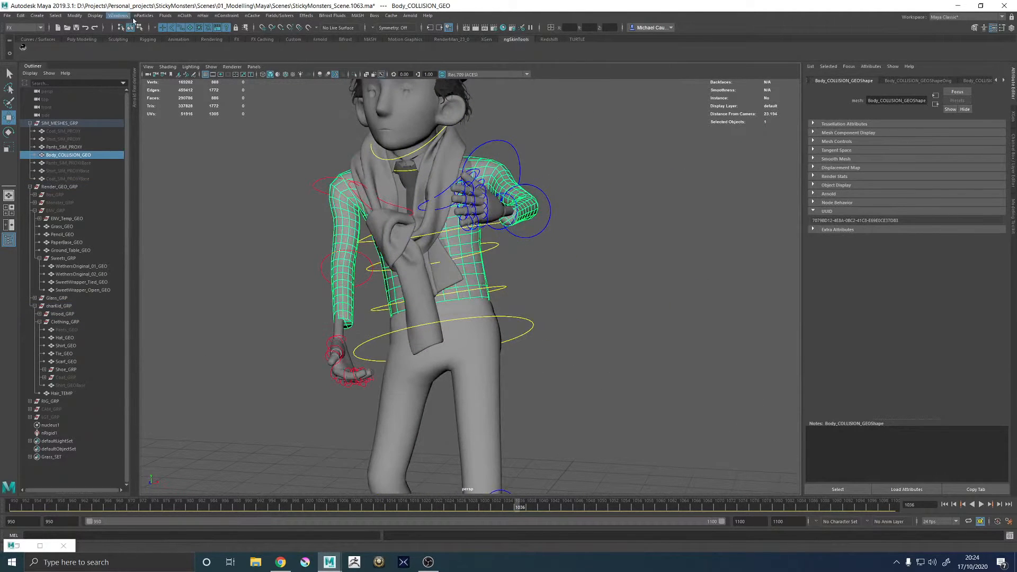
{"action": "left_click", "coordinate": [184, 15]}
{"action": "left_click", "coordinate": [204, 36]}
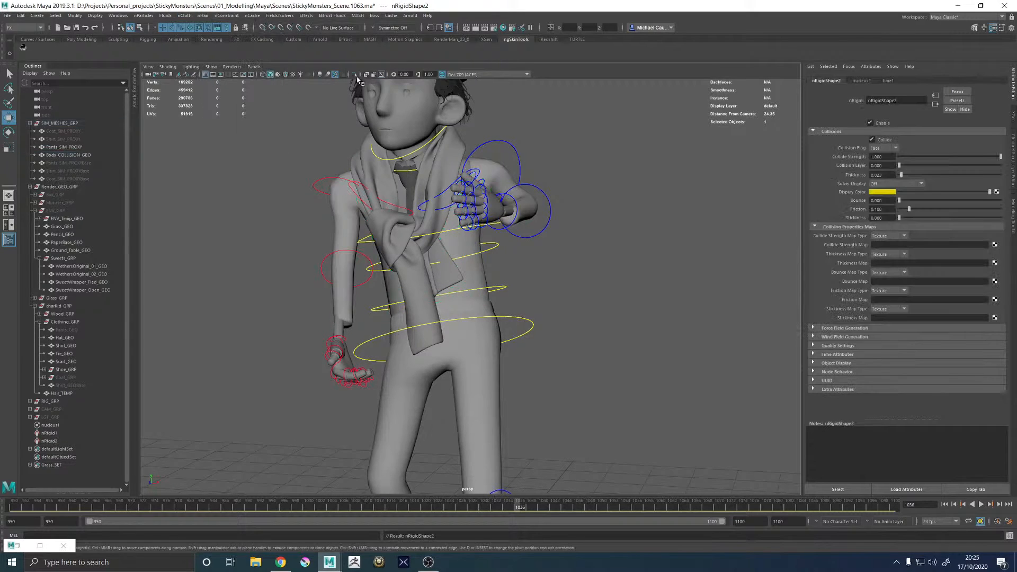
- Set the Solver Display of the body's nRigid to Collision Thickness and go to frame 1042
{"action": "left_click", "coordinate": [897, 183]}
{"action": "left_click", "coordinate": [895, 192]}
{"action": "left_click_drag", "start_coordinate": [417, 229], "coordinate": [609, 231], "text": "alt"}
{"action": "left_click_drag", "start_coordinate": [510, 506], "coordinate": [554, 509]}
{"action": "middle_click_drag", "start_coordinate": [233, 216], "coordinate": [364, 270], "text": "alt"}
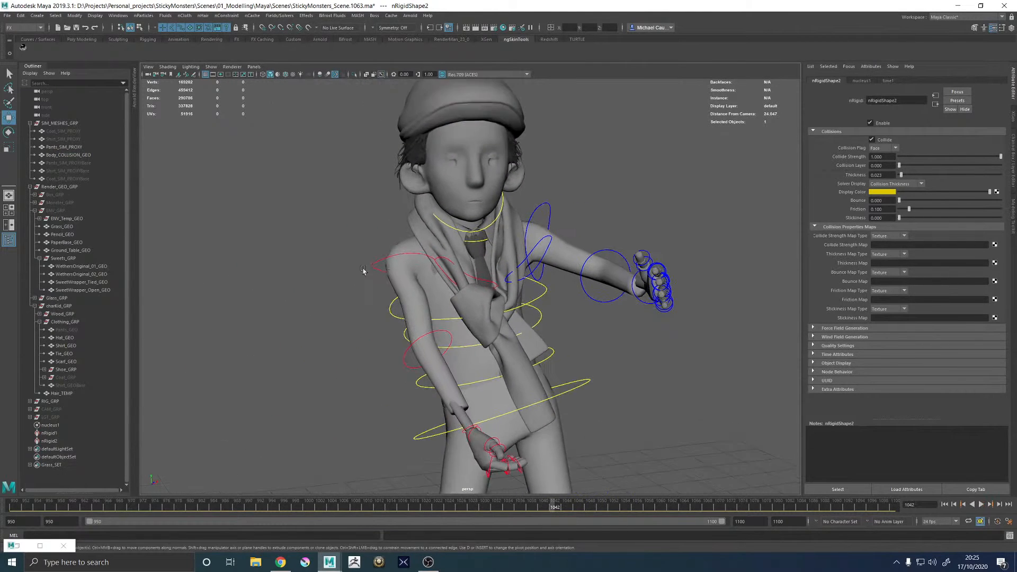
- Select Body_COLLISION_GEO and examine how it covers the boy's arms, torso and waist
{"action": "right_click_drag", "start_coordinate": [363, 270], "coordinate": [363, 355], "text": "alt"}
{"action": "left_click", "coordinate": [379, 300]}
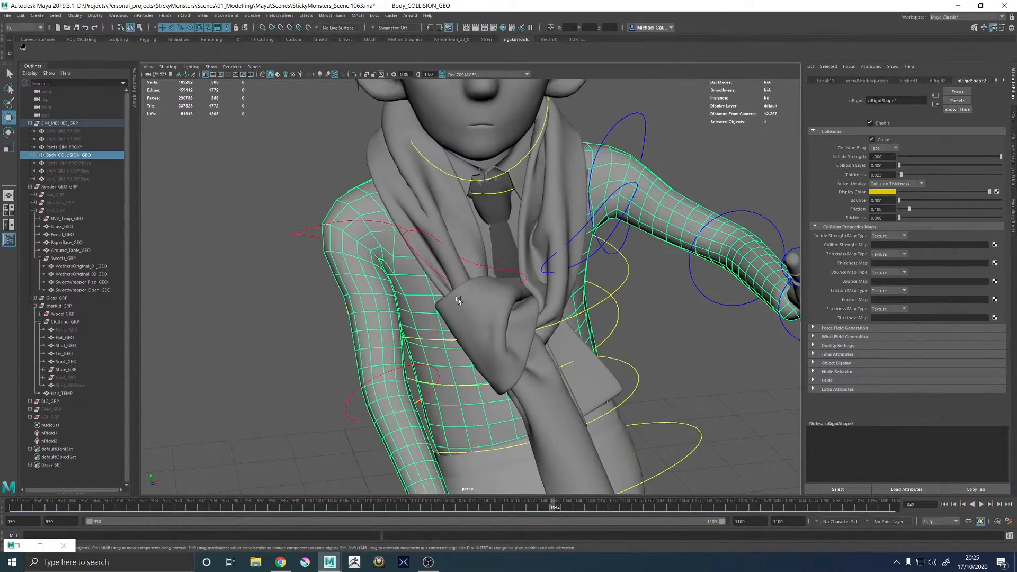
{"action": "middle_click_drag", "start_coordinate": [459, 298], "coordinate": [513, 252], "text": "alt"}
{"action": "right_click_drag", "start_coordinate": [513, 253], "coordinate": [481, 238], "text": "alt"}
{"action": "left_click_drag", "start_coordinate": [482, 239], "coordinate": [593, 193], "text": "alt"}
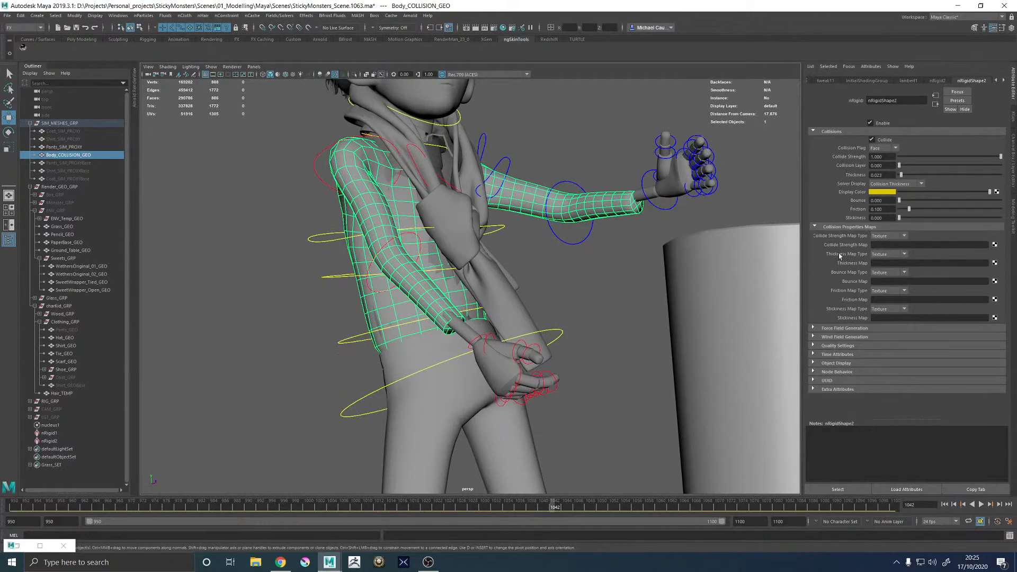
{"action": "middle_click_drag", "start_coordinate": [452, 284], "coordinate": [462, 246], "text": "alt"}
{"action": "left_click_drag", "start_coordinate": [462, 246], "coordinate": [481, 255], "text": "alt"}
{"action": "middle_click_drag", "start_coordinate": [481, 255], "coordinate": [460, 214], "text": "alt"}
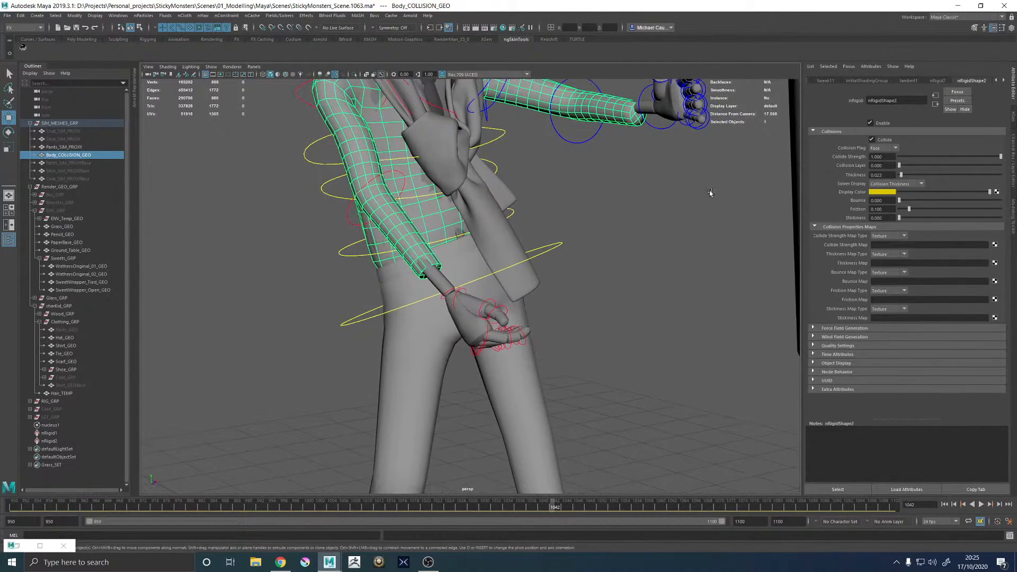
- Create an nCloth on the boy's Pants_SIM_PROXY at frame 1042 and rename it nCloth_Trousers
{"action": "scroll", "coordinate": [392, 343], "scroll_direction": "down", "scroll_amount": 5}
{"action": "middle_click_drag", "start_coordinate": [391, 346], "coordinate": [382, 236], "text": "alt"}
{"action": "left_click", "coordinate": [419, 221]}
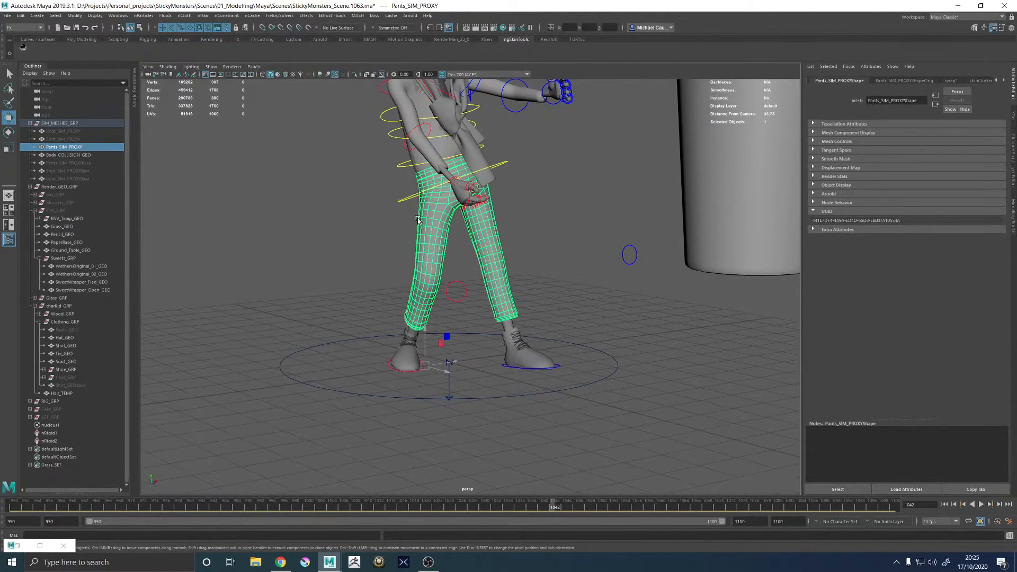
{"action": "scroll", "coordinate": [418, 220], "scroll_direction": "up", "scroll_amount": 5}
{"action": "left_click", "coordinate": [189, 16]}
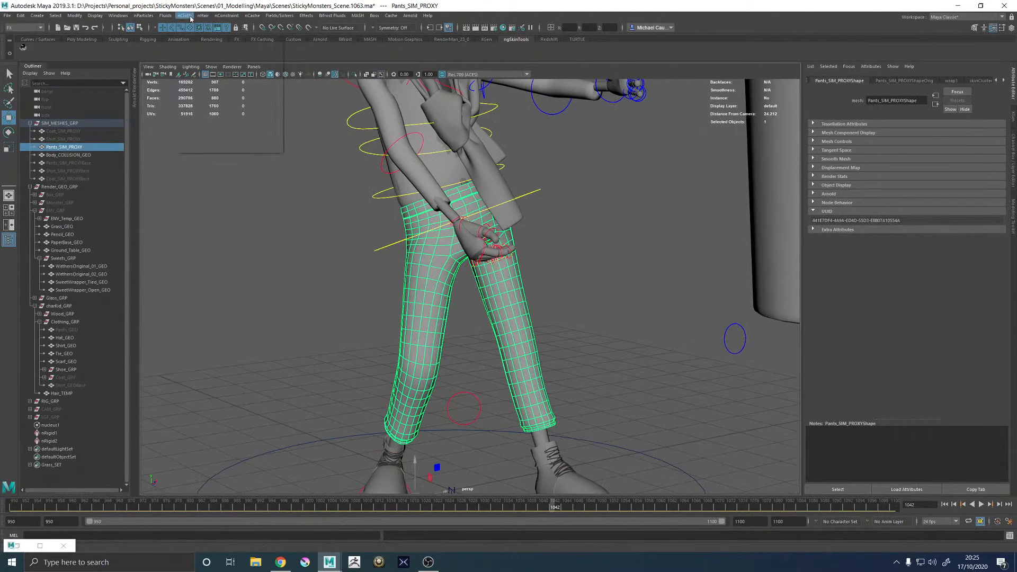
{"action": "left_click", "coordinate": [210, 44]}
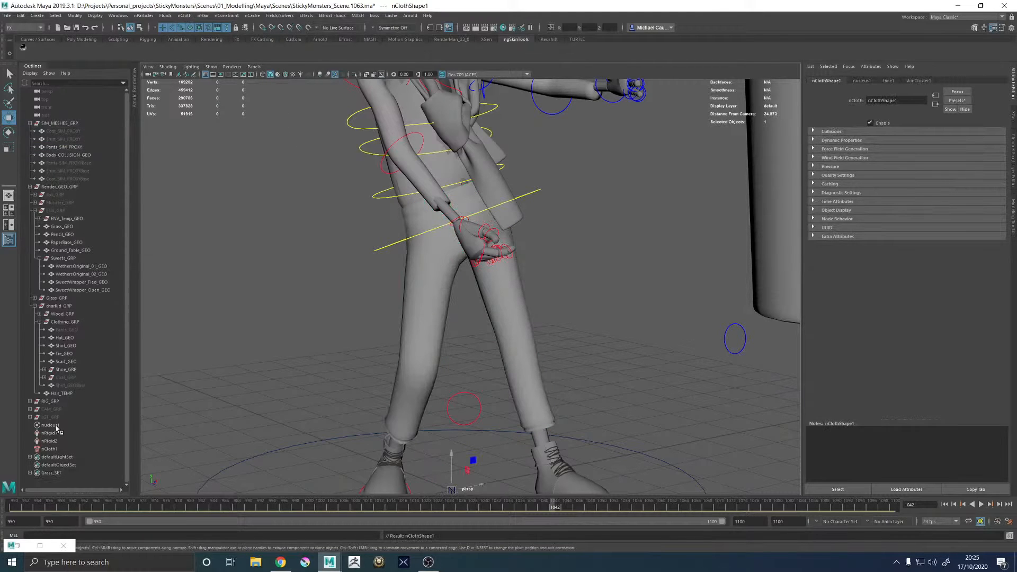
{"action": "left_click", "coordinate": [50, 448]}
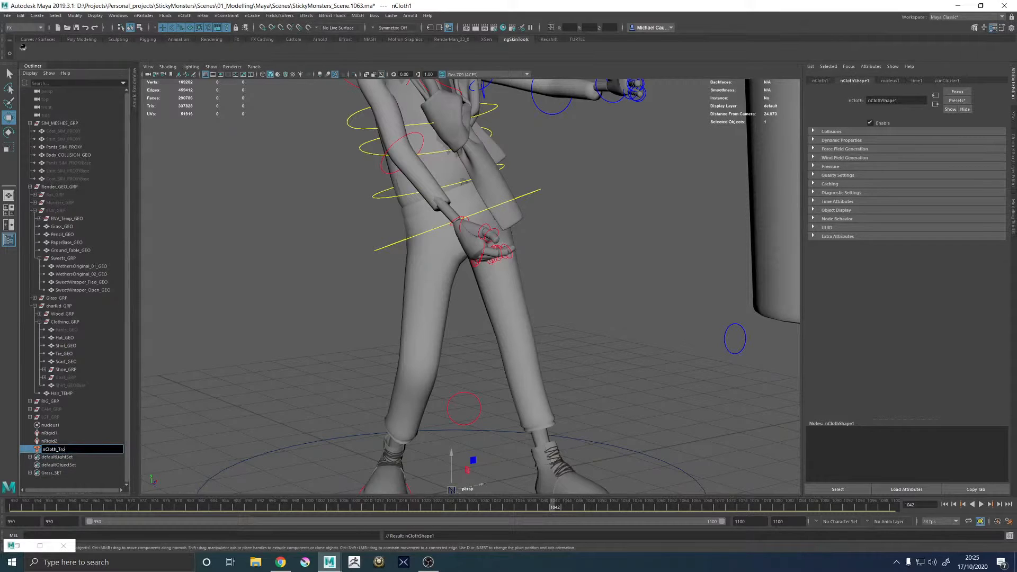
{"action": "key", "text": "Return"}
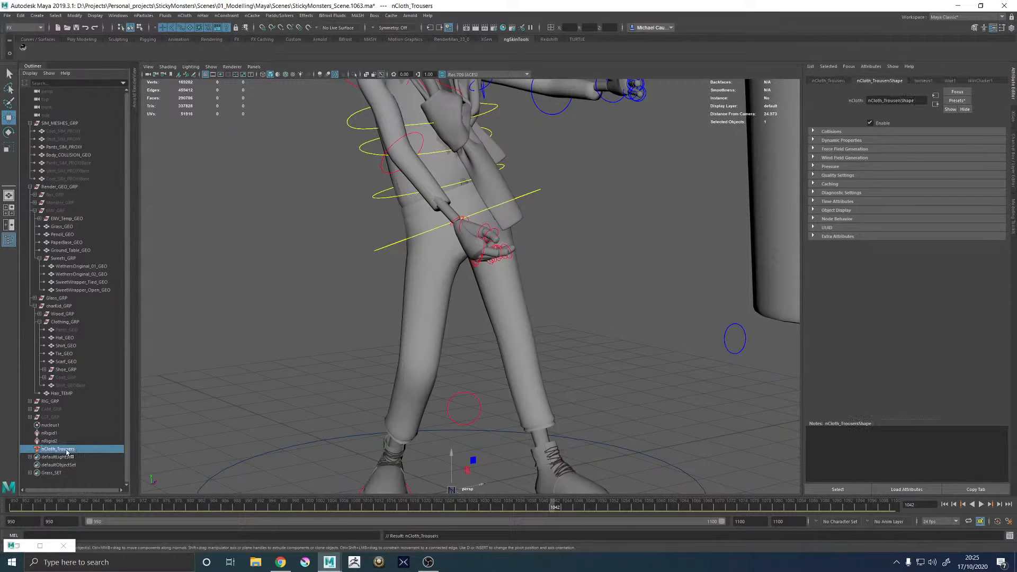
- Rename the legs' collider node nRigid_Legs and the body's collider node nRigid_Body
{"action": "left_click", "coordinate": [53, 442]}
{"action": "key", "text": "f"}
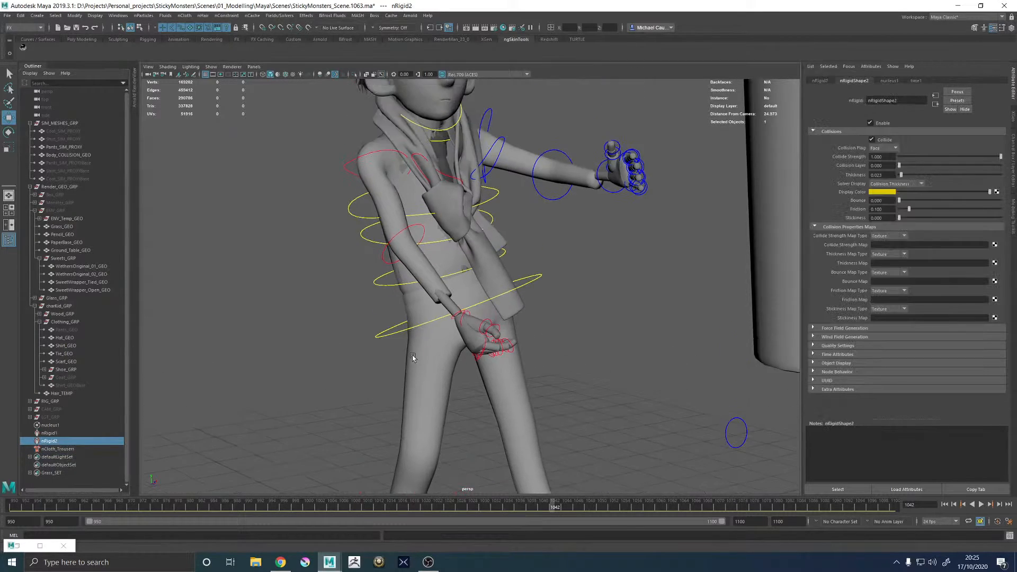
{"action": "left_click", "coordinate": [50, 433]}
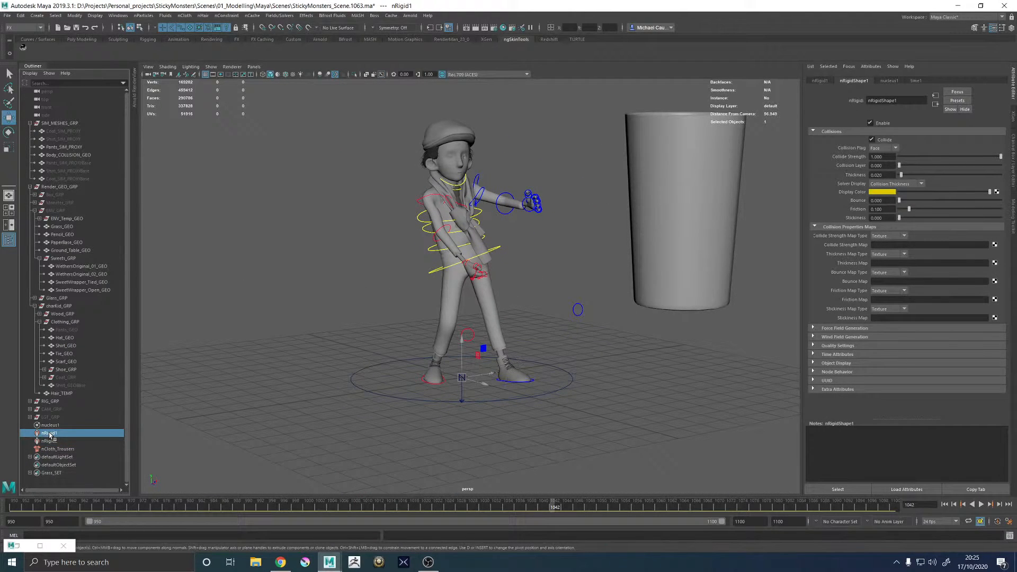
{"action": "double_click", "coordinate": [50, 434]}
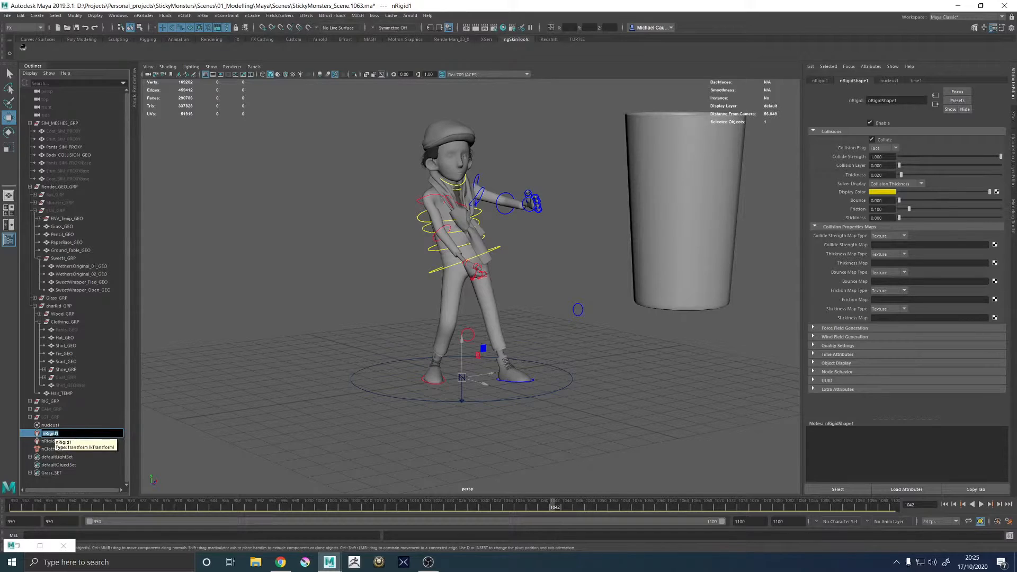
{"action": "left_click", "coordinate": [59, 433]}
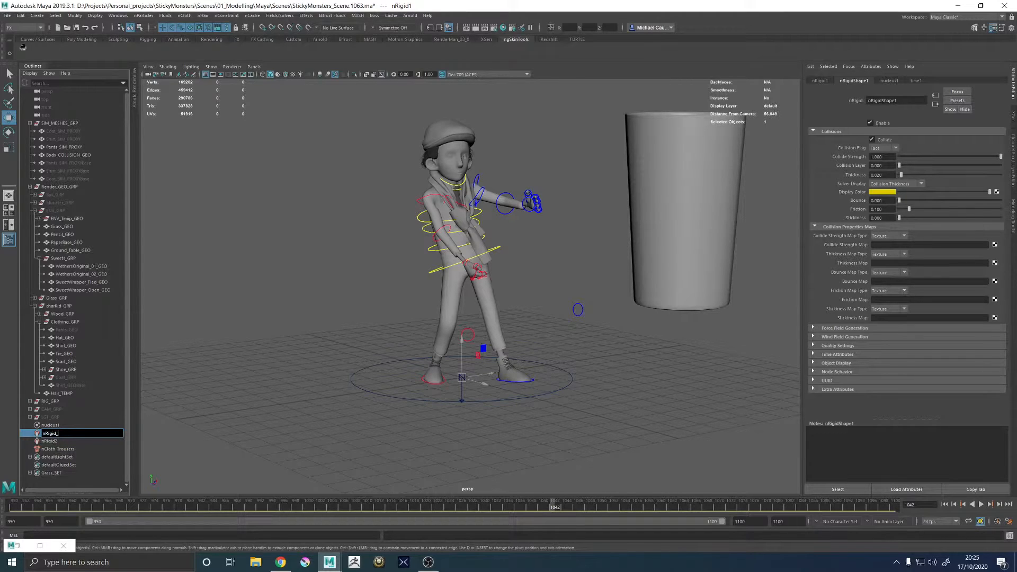
{"action": "key", "text": "Return"}
{"action": "double_click", "coordinate": [47, 440]}
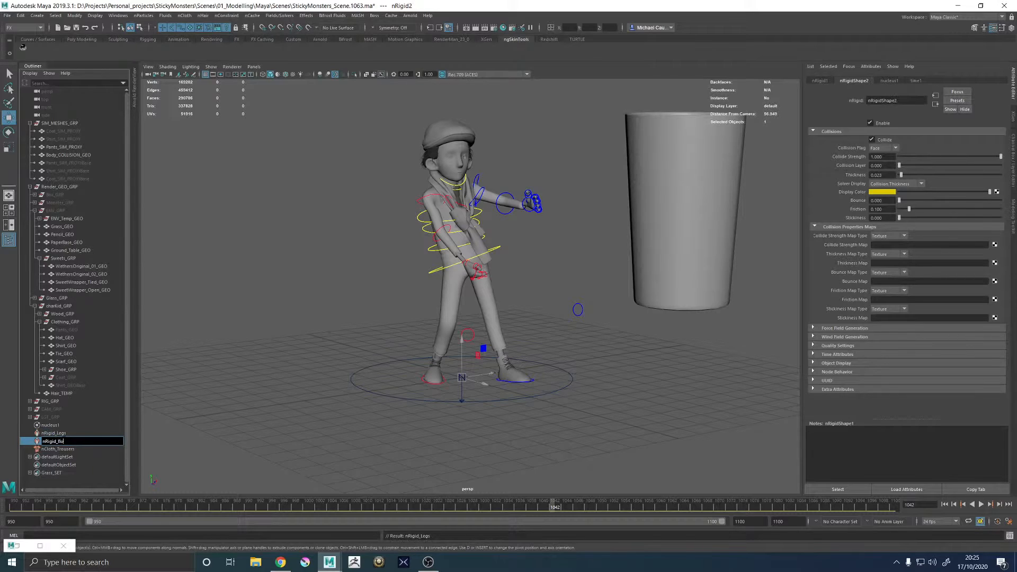
{"action": "key", "text": "Return"}
- Go to frame 950 and hide the Hair_TEMP mesh on the boy's head
{"action": "left_click", "coordinate": [63, 449]}
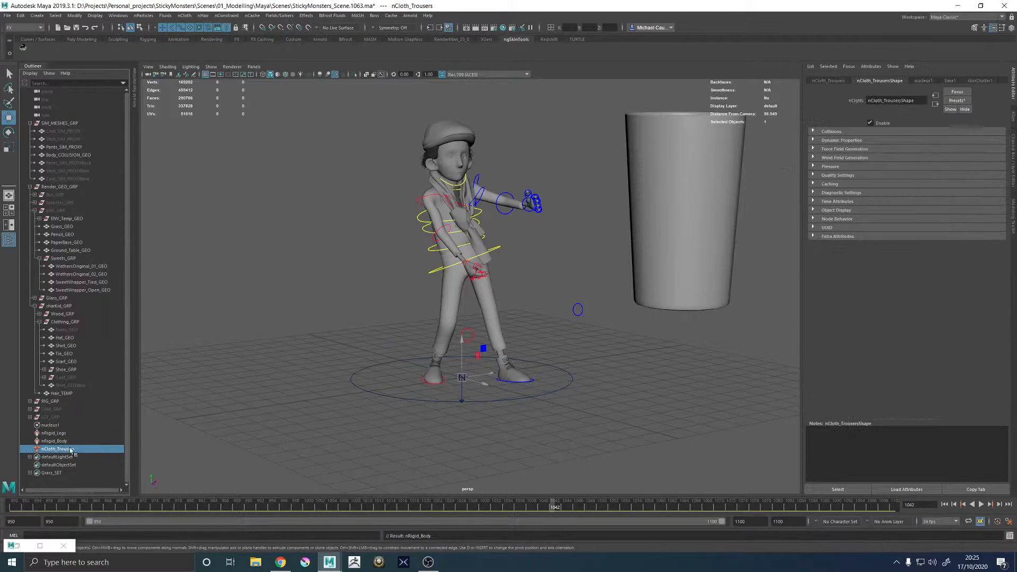
{"action": "left_click", "coordinate": [947, 508]}
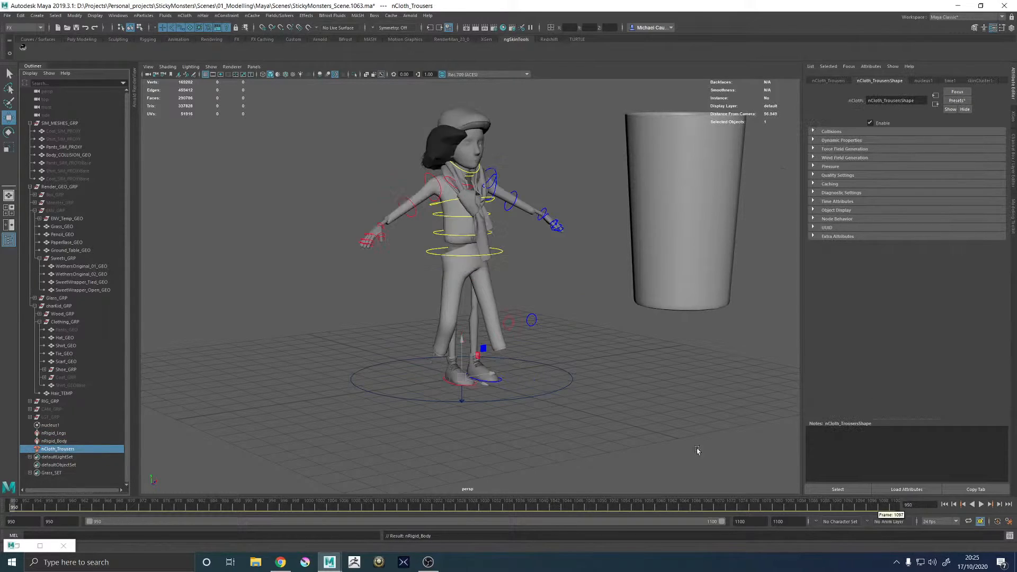
{"action": "left_click", "coordinate": [53, 425]}
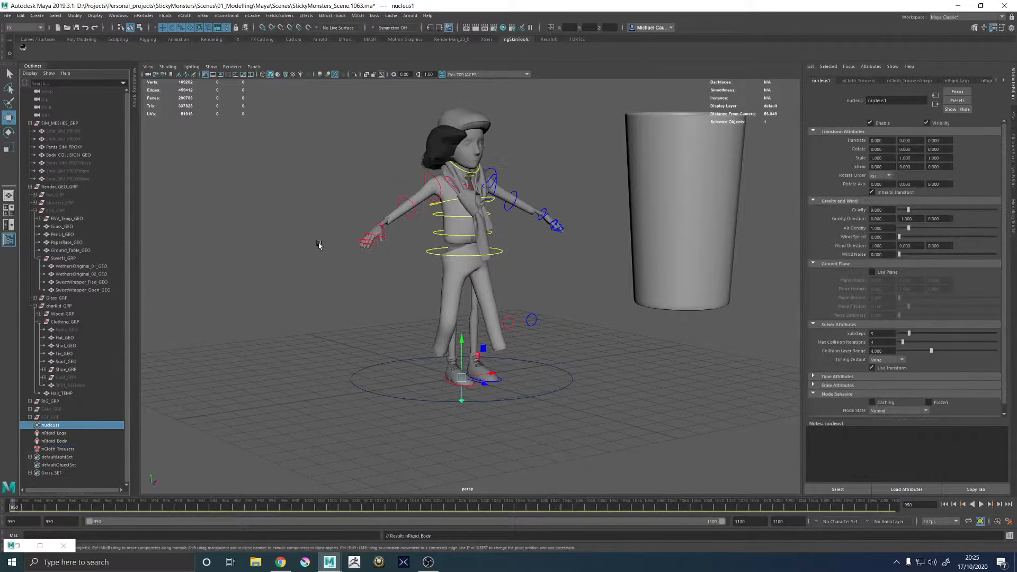
{"action": "left_click", "coordinate": [435, 145]}
{"action": "key", "text": "ctrl+h"}
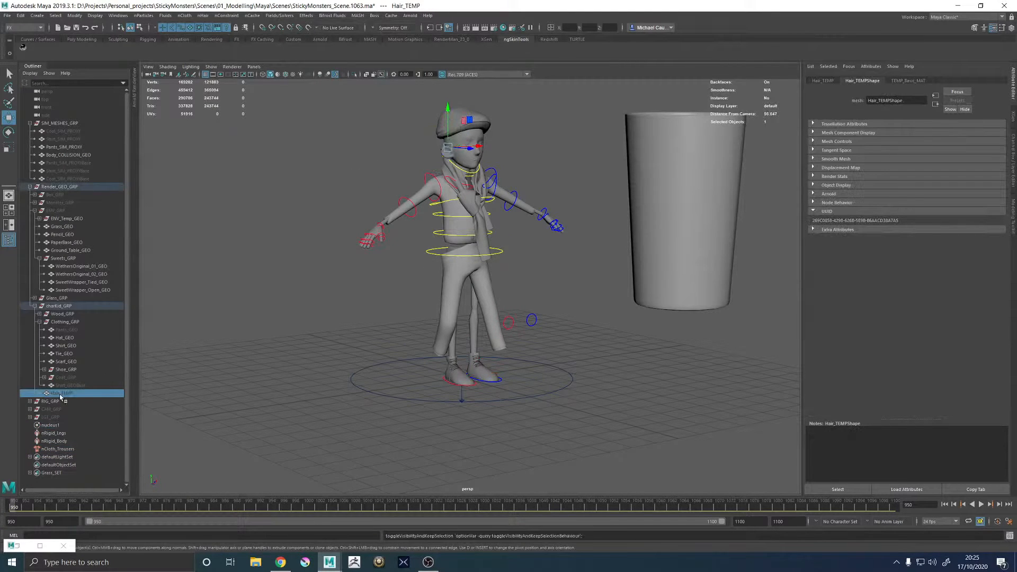
- Open the Scale Attributes of nucleus1 and play the animation from frame 950 to check how the pants simulate
{"action": "left_click", "coordinate": [50, 425]}
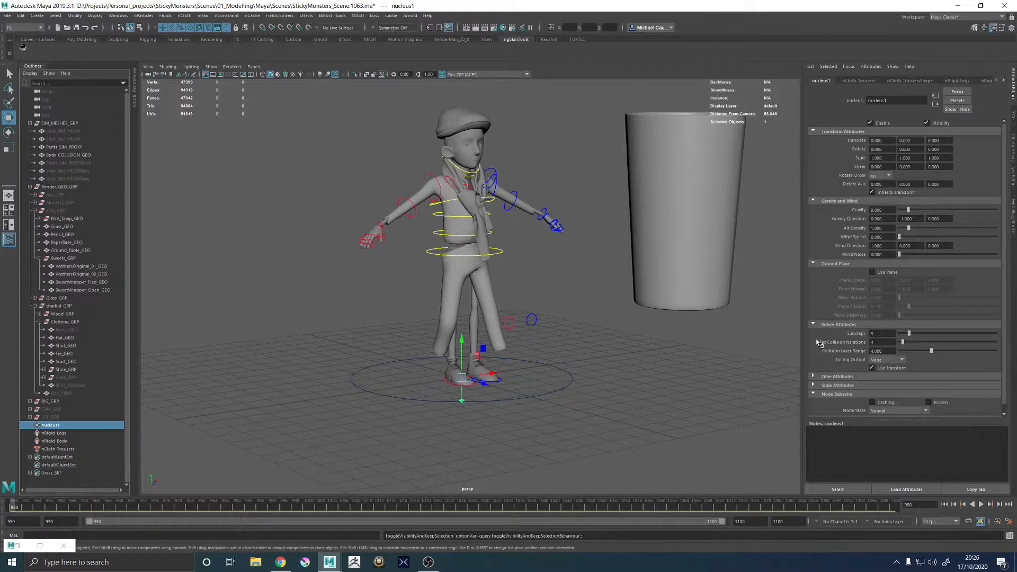
{"action": "left_click", "coordinate": [830, 385]}
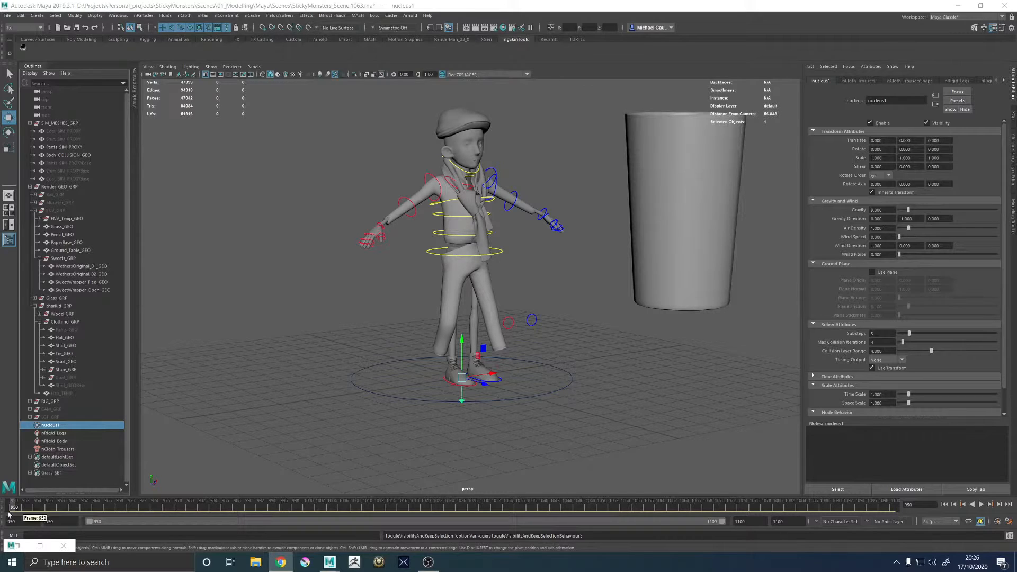
{"action": "mouse_move", "coordinate": [21, 507]}
{"action": "left_mouse_down"}
{"action": "mouse_move", "coordinate": [533, 509]}
{"action": "mouse_move", "coordinate": [395, 508]}
{"action": "mouse_move", "coordinate": [508, 497]}
{"action": "left_mouse_up"}
{"action": "key", "text": "Escape"}
{"action": "left_click", "coordinate": [489, 321]}
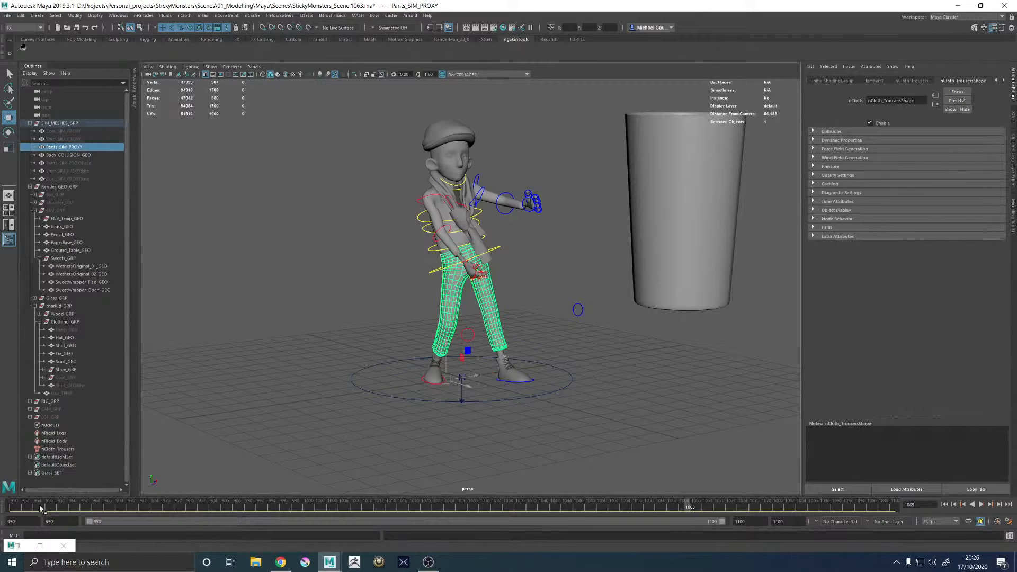
{"action": "left_click_drag", "start_coordinate": [14, 506], "coordinate": [629, 498]}
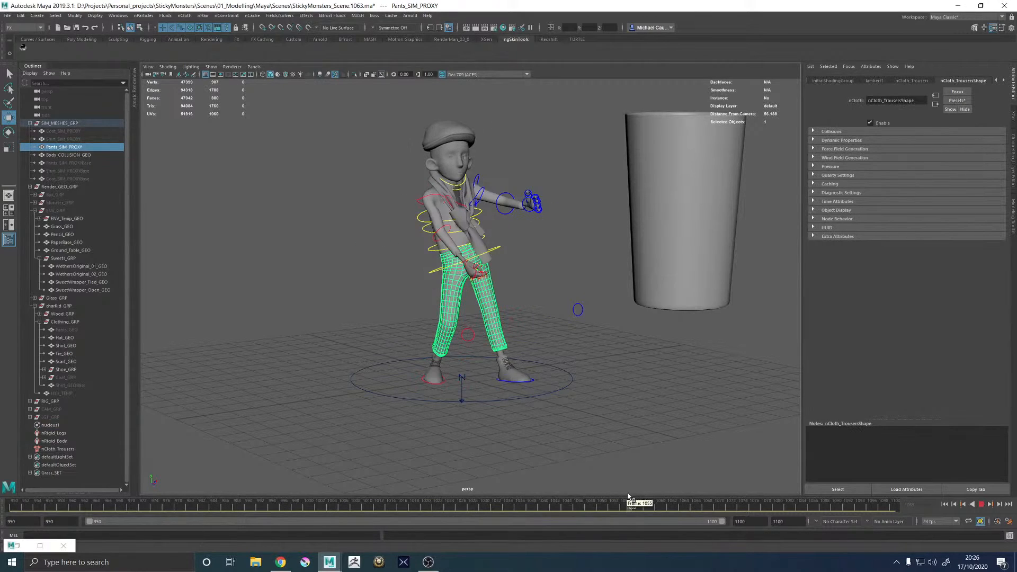
{"action": "key", "text": "alt+shift+v"}
{"action": "left_click", "coordinate": [981, 505]}
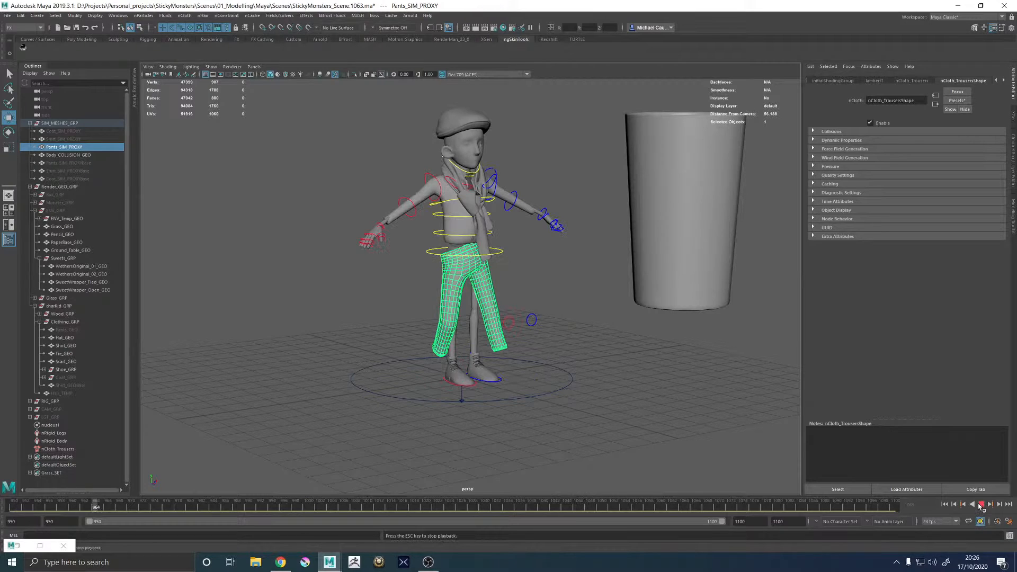
{"action": "left_click", "coordinate": [982, 505]}
{"action": "left_click", "coordinate": [944, 504]}
{"action": "left_click", "coordinate": [606, 321]}
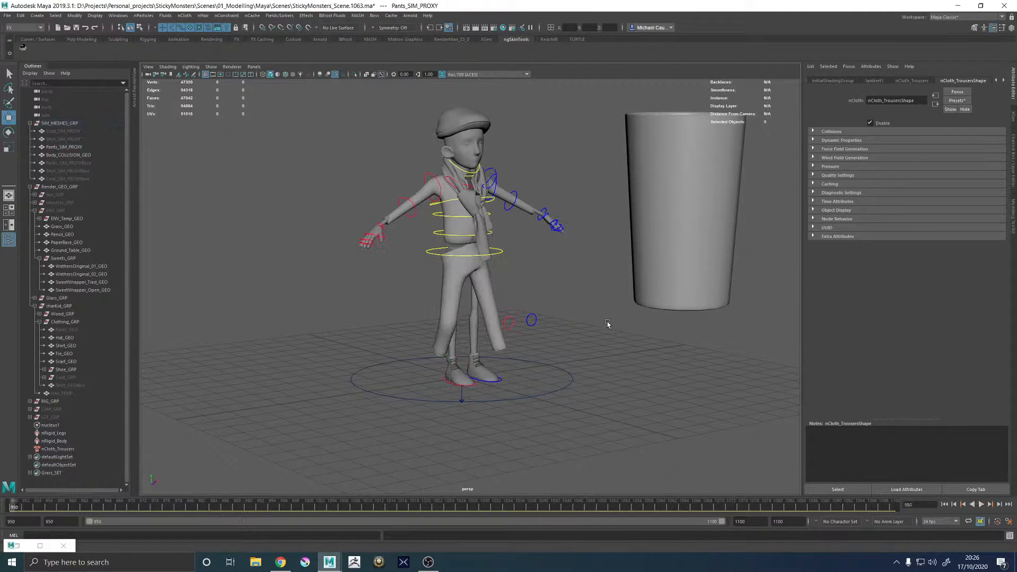
- Undo the hidden hair, the node renames and the nCloth creation on the pants
{"action": "key", "text": "ctrl+z"}
{"action": "key", "text": "ctrl+z"}
{"action": "key", "text": "ctrl+z"}
{"action": "key", "text": "ctrl+z"}
{"action": "key", "text": "ctrl+z"}
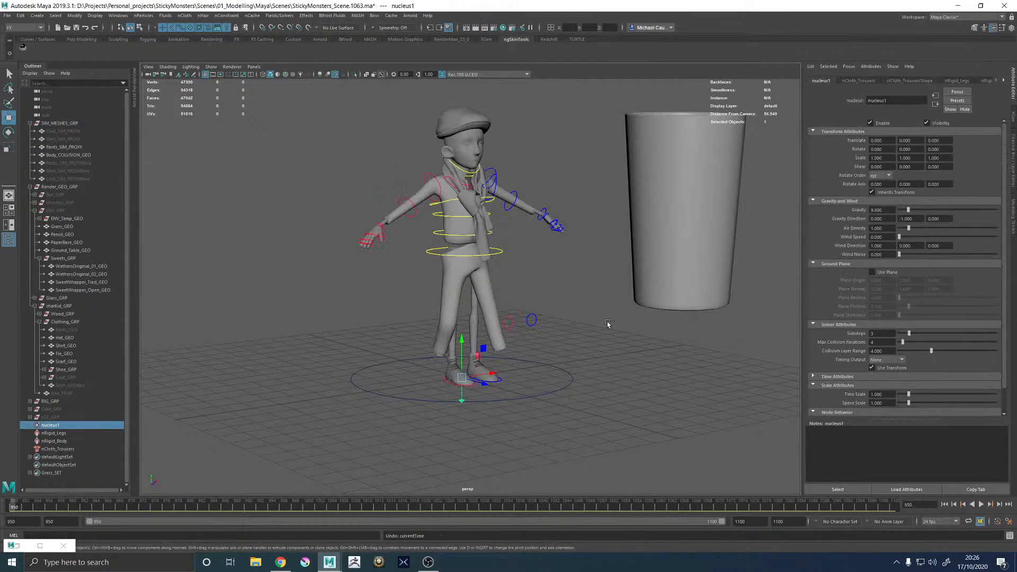
{"action": "key", "text": "ctrl+z"}
{"action": "key", "text": "ctrl+z"}
{"action": "key", "text": "ctrl+z"}
{"action": "key", "text": "ctrl+z"}
{"action": "key", "text": "ctrl+z"}
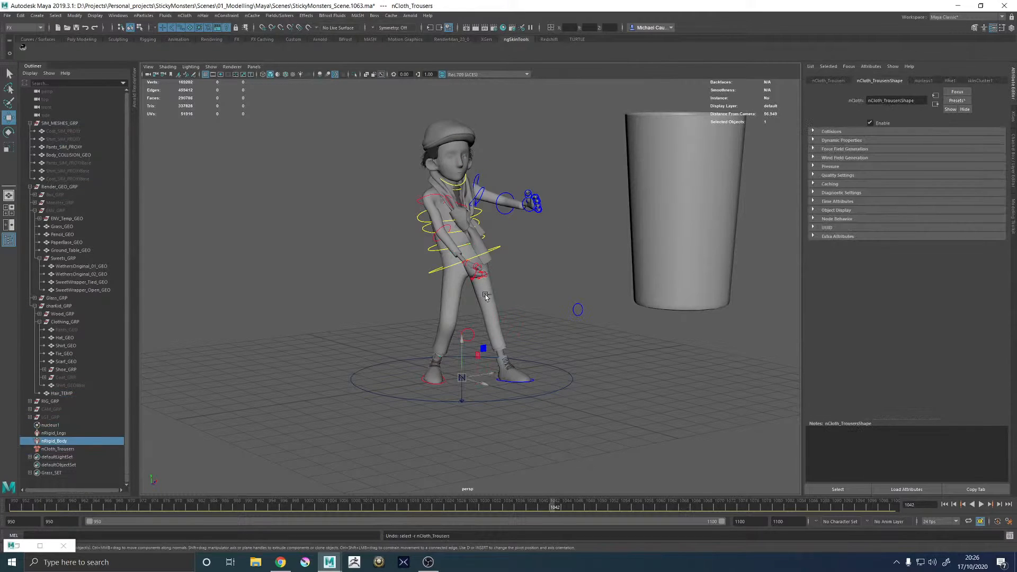
{"action": "key", "text": "ctrl+z"}
{"action": "key", "text": "ctrl+z"}
{"action": "key", "text": "ctrl+z"}
{"action": "key", "text": "ctrl+z"}
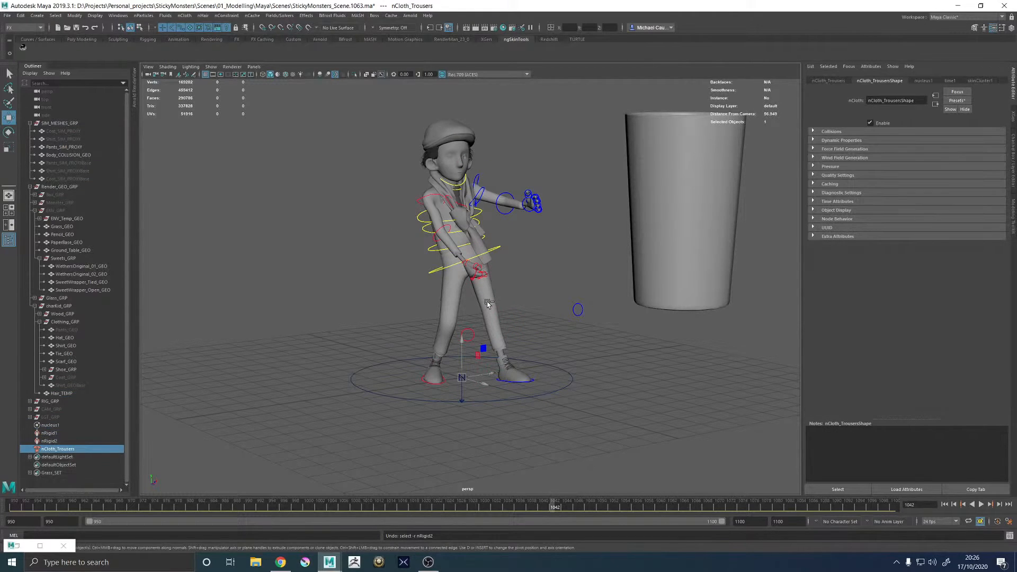
{"action": "key", "text": "ctrl+z"}
{"action": "key", "text": "ctrl+z"}
{"action": "key", "text": "ctrl+z"}
{"action": "key", "text": "ctrl+z"}
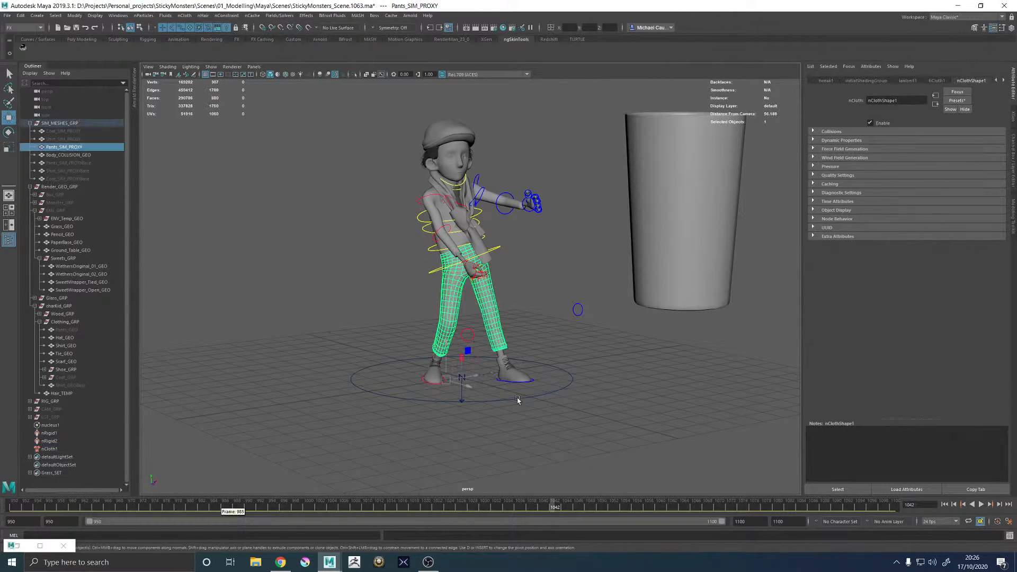
{"action": "key", "text": "ctrl+z"}
{"action": "key", "text": "ctrl+z"}
- Scrub the animation without nCloth on the pants and return to frame 950
{"action": "key", "text": "alt+shift+v"}
{"action": "key", "text": "alt+v"}
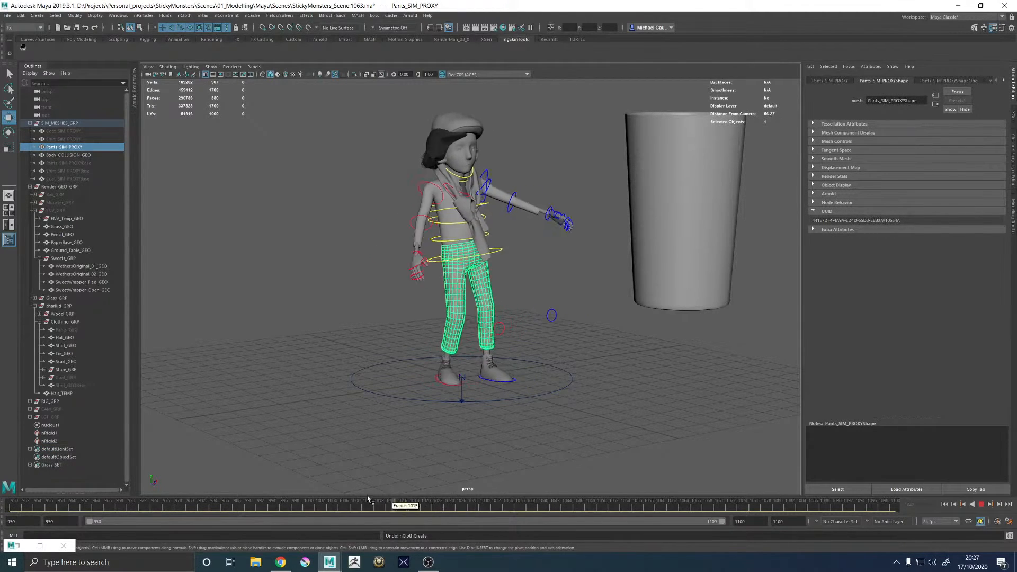
{"action": "left_click_drag", "start_coordinate": [479, 499], "coordinate": [13, 481]}
{"action": "key", "text": "f"}
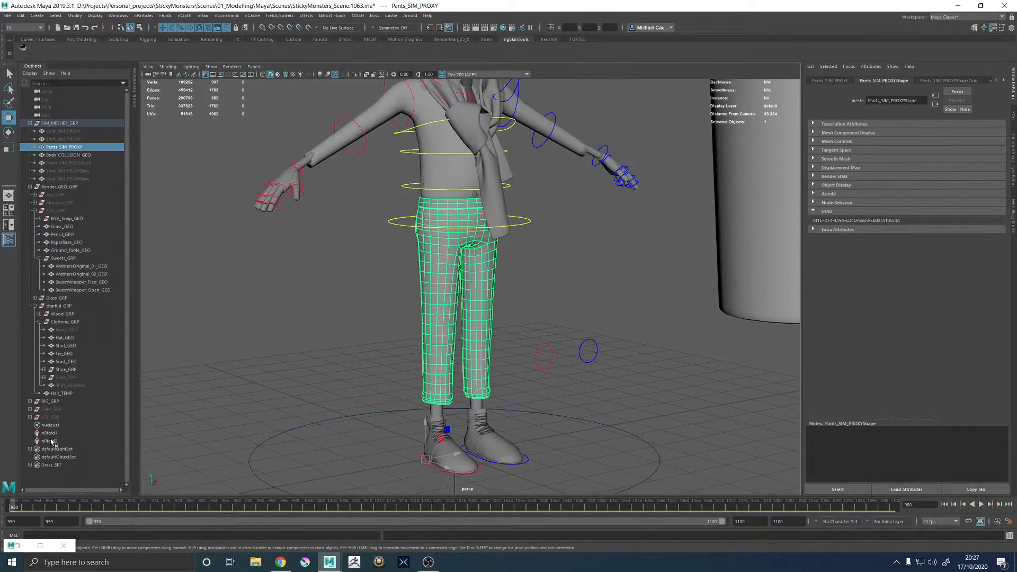
- Rename nRigid1 to nRigid_Legs and nRigid2 to nRigid_Body
{"action": "left_click", "coordinate": [49, 433]}
{"action": "double_click", "coordinate": [50, 434]}
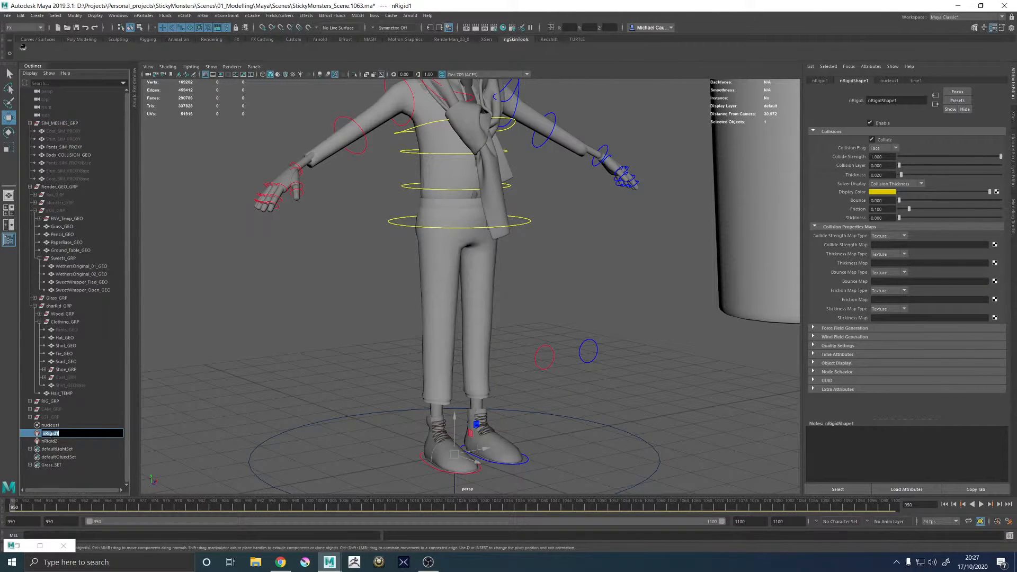
{"action": "left_click", "coordinate": [57, 434]}
{"action": "type", "text": "_Legs"}
{"action": "key", "text": "Return"}
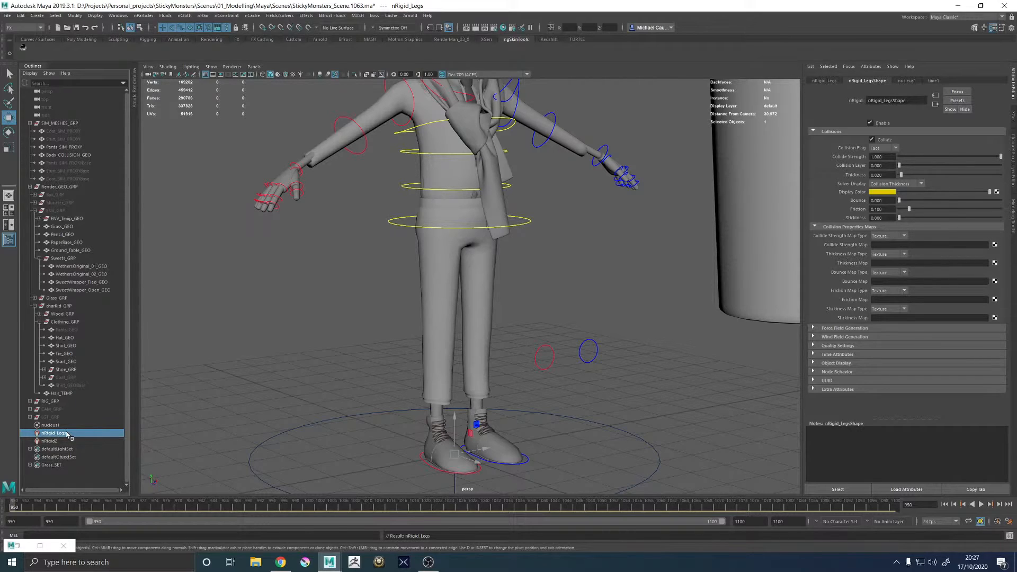
{"action": "double_click", "coordinate": [53, 441]}
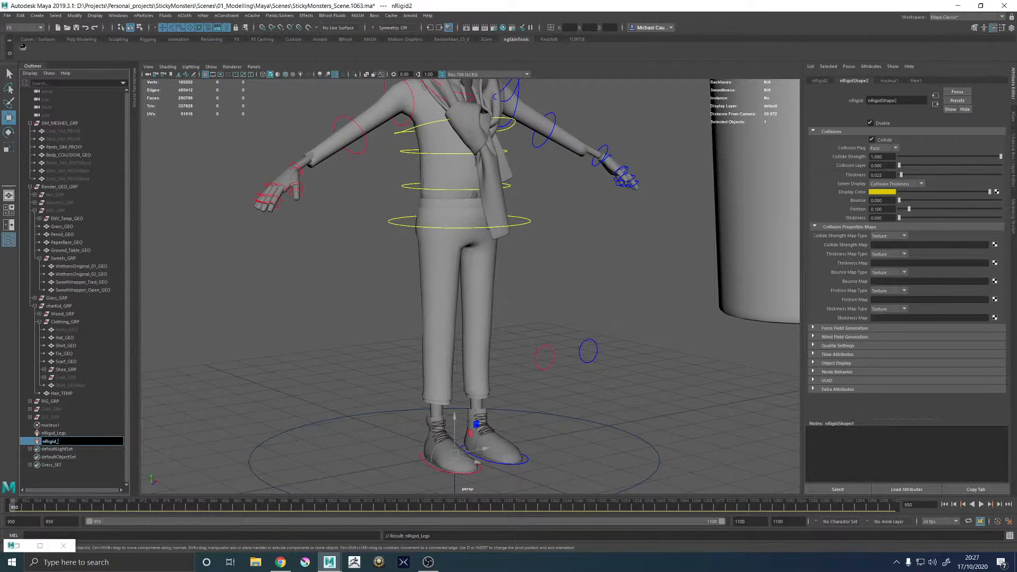
{"action": "key", "text": "Return"}
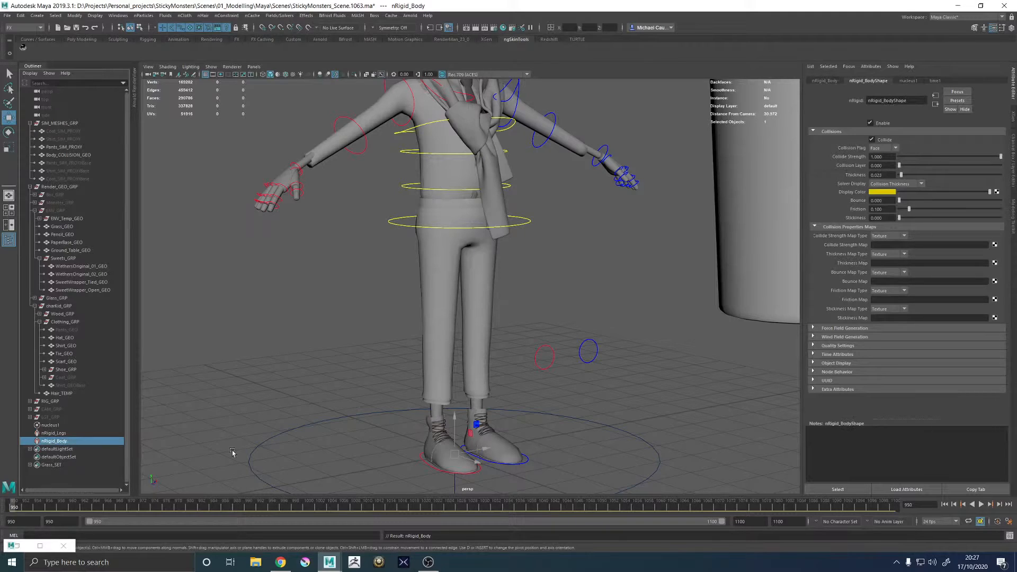
- Create an nCloth on Pants_SIM_PROXY at frame 950
{"action": "left_click", "coordinate": [443, 250]}
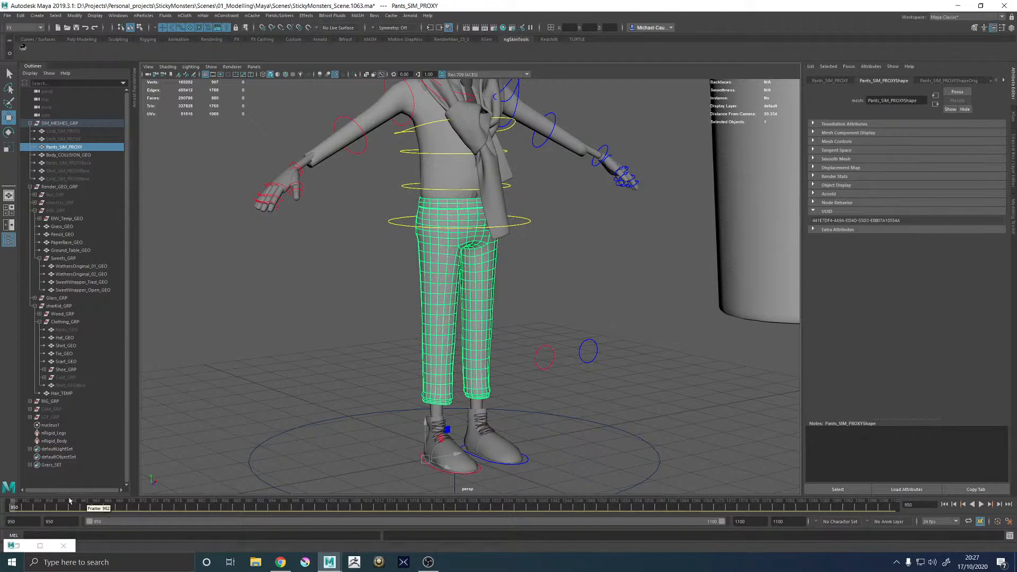
{"action": "key", "text": "alt+v"}
{"action": "key", "text": "alt+shift+v"}
{"action": "left_click", "coordinate": [184, 15]}
{"action": "left_click", "coordinate": [204, 44]}
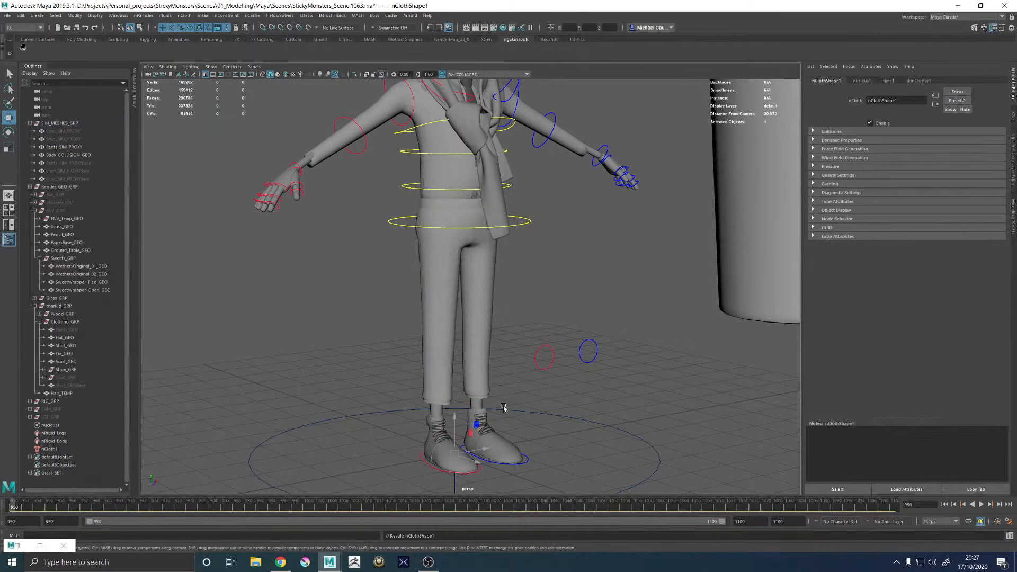
- Play the animation from frame 950 to check the pants simulation and return to the first frame
{"action": "left_click_drag", "start_coordinate": [21, 502], "coordinate": [114, 472]}
{"action": "left_click", "coordinate": [980, 504]}
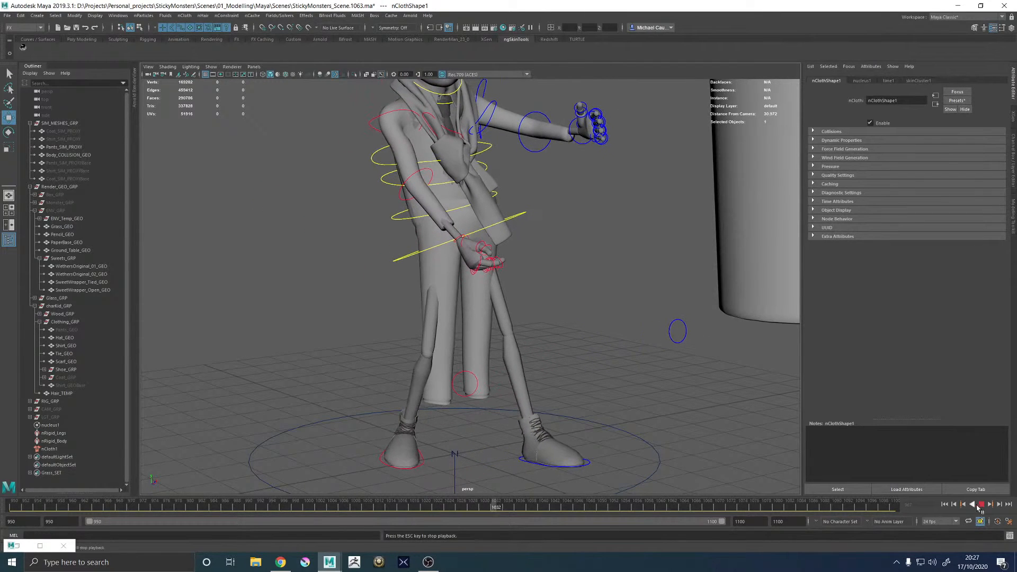
{"action": "left_click", "coordinate": [979, 504]}
{"action": "left_click", "coordinate": [944, 504]}
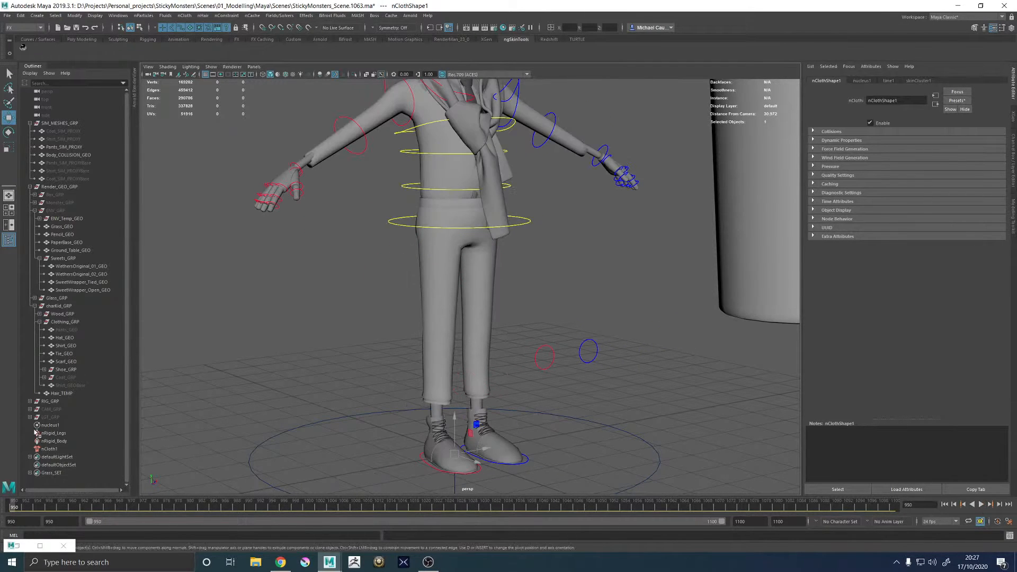
- Set the Space Scale of nucleus1 to 0.01
{"action": "left_click", "coordinate": [53, 425]}
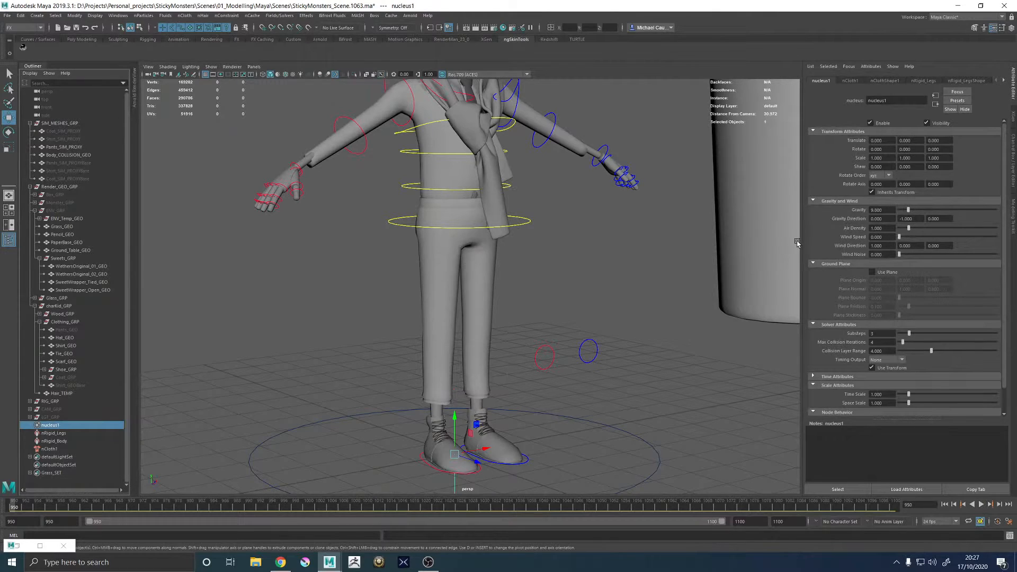
{"action": "scroll", "coordinate": [835, 340], "scroll_direction": "down", "scroll_amount": 1}
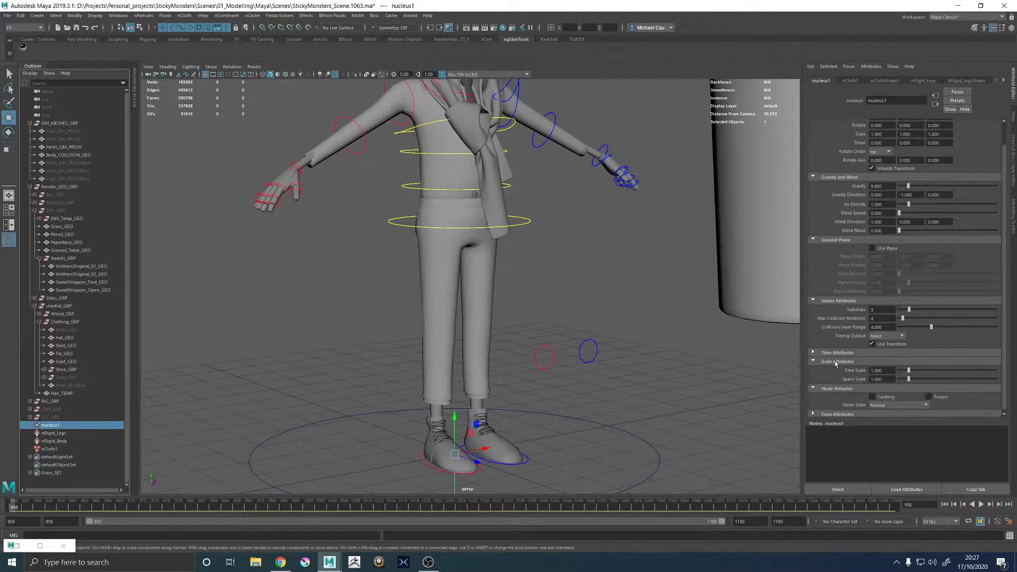
{"action": "left_click_drag", "start_coordinate": [885, 379], "coordinate": [847, 379]}
{"action": "key", "text": "alt+Tab"}
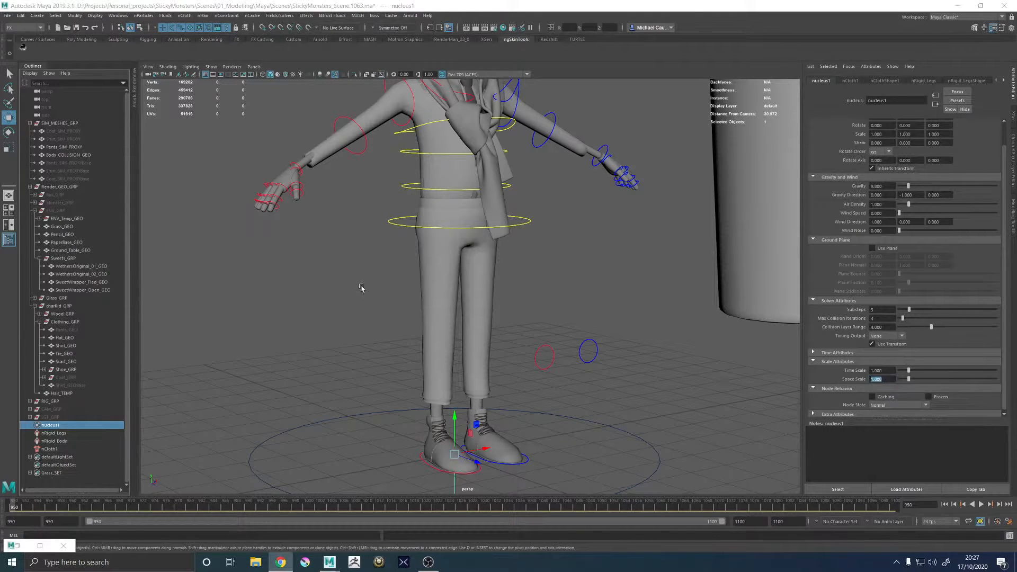
{"action": "scroll", "coordinate": [519, 420], "scroll_direction": "down", "scroll_amount": 1}
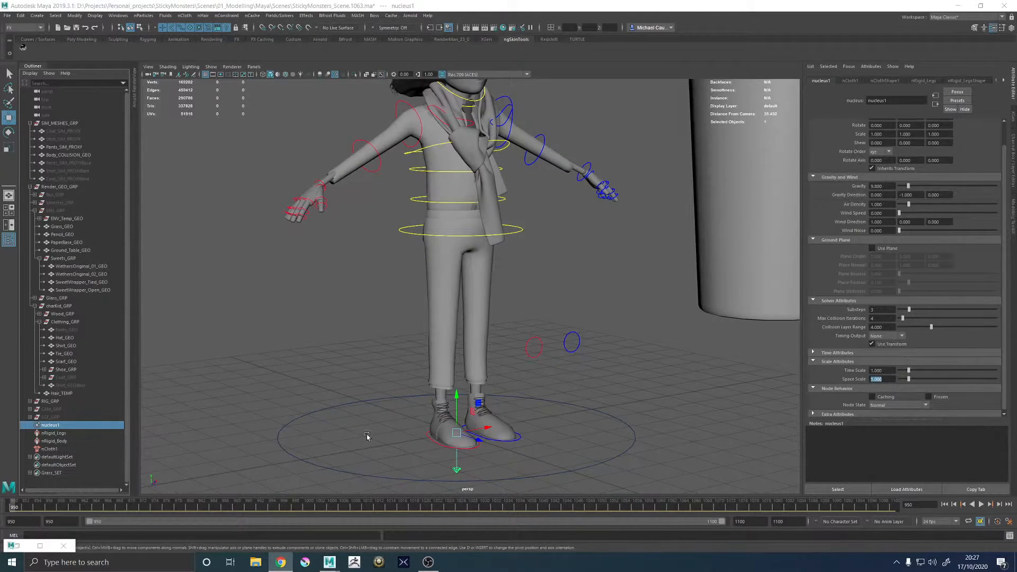
{"action": "left_click", "coordinate": [913, 375]}
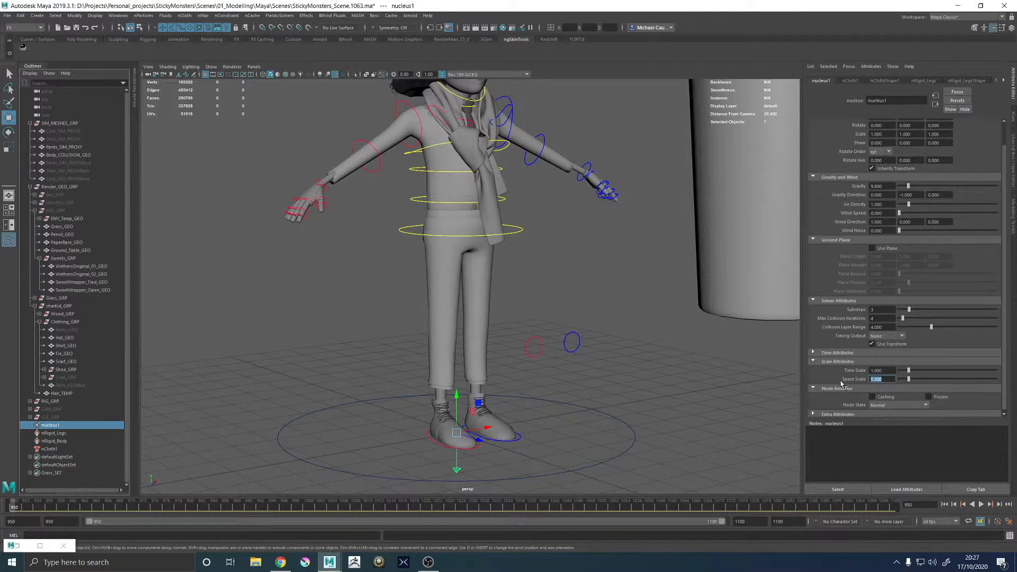
{"action": "type", "text": "0.010"}
{"action": "key", "text": "Return"}
{"action": "left_click_drag", "start_coordinate": [883, 381], "coordinate": [849, 382]}
- Set the Start Frame in the Time Attributes of nucleus1 to 950
{"action": "left_click", "coordinate": [829, 356]}
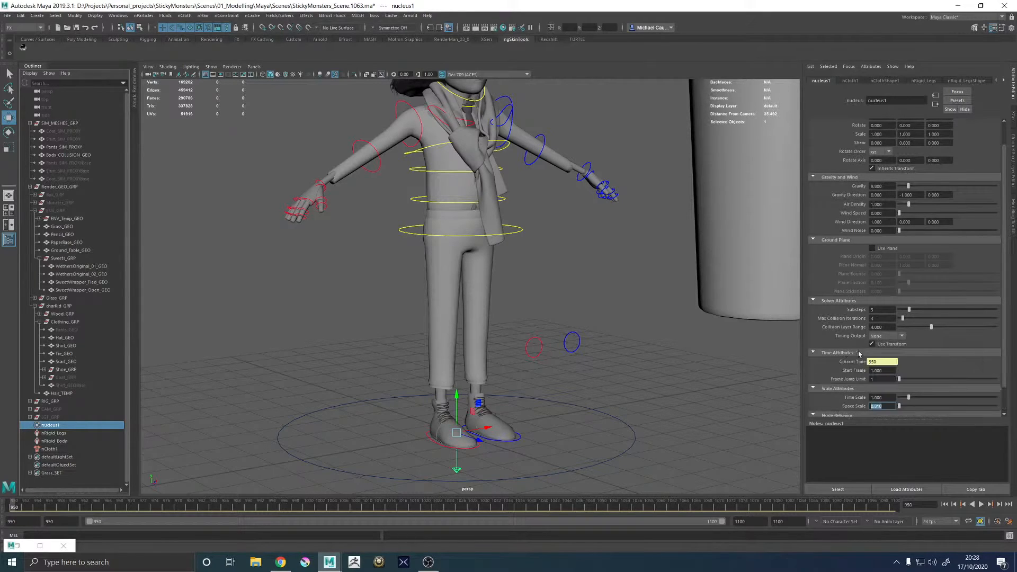
{"action": "left_click_drag", "start_coordinate": [893, 371], "coordinate": [821, 377]}
{"action": "type", "text": "9"}
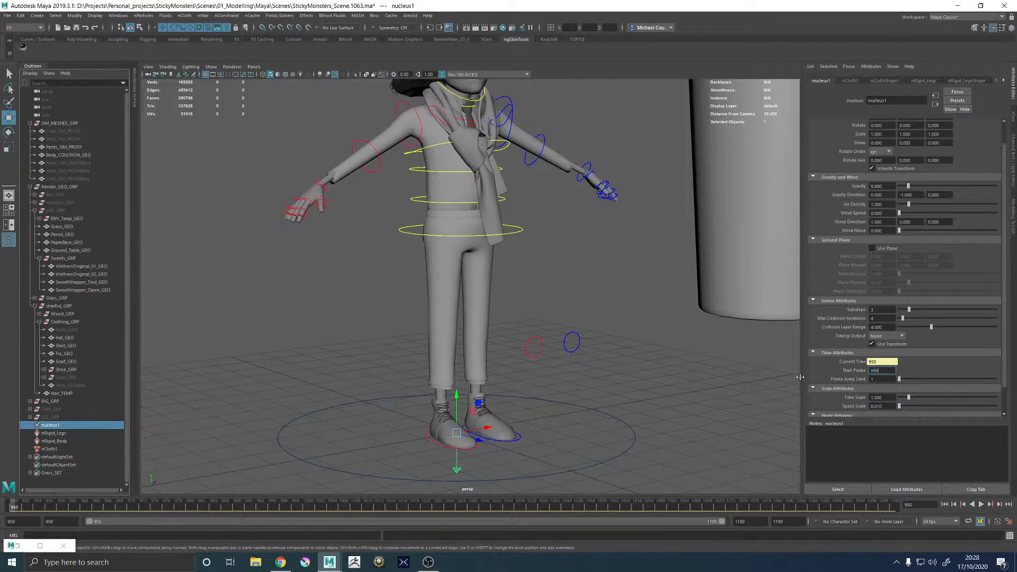
{"action": "type", "text": "50"}
{"action": "key", "text": "Return"}
- Play the pants simulation twice from frame 950 to check the cloth's behaviour, returning to the first frame each time
{"action": "left_click", "coordinate": [980, 504]}
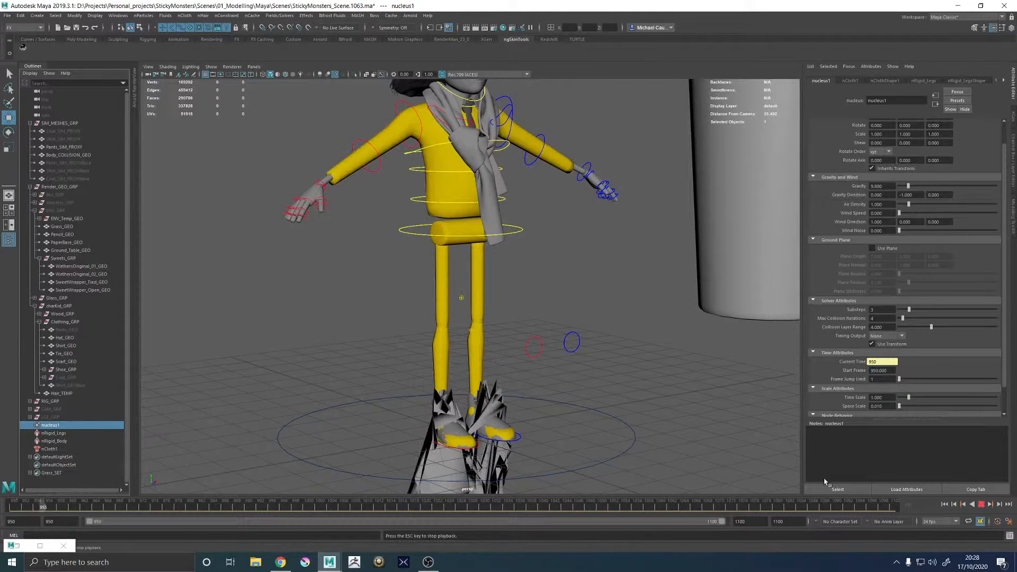
{"action": "key", "text": "Escape"}
{"action": "scroll", "coordinate": [439, 399], "scroll_direction": "down", "scroll_amount": 5}
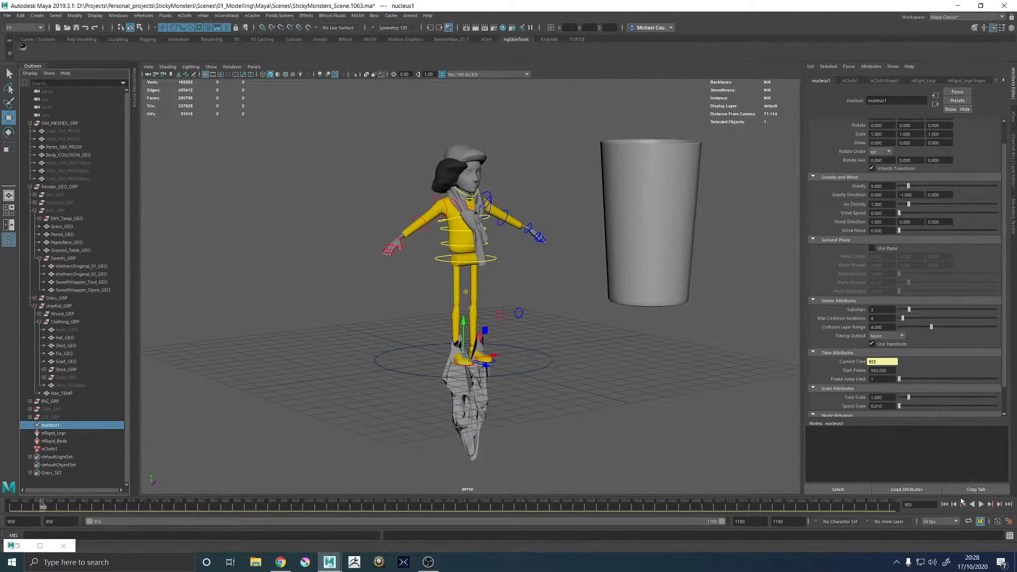
{"action": "left_click", "coordinate": [944, 504]}
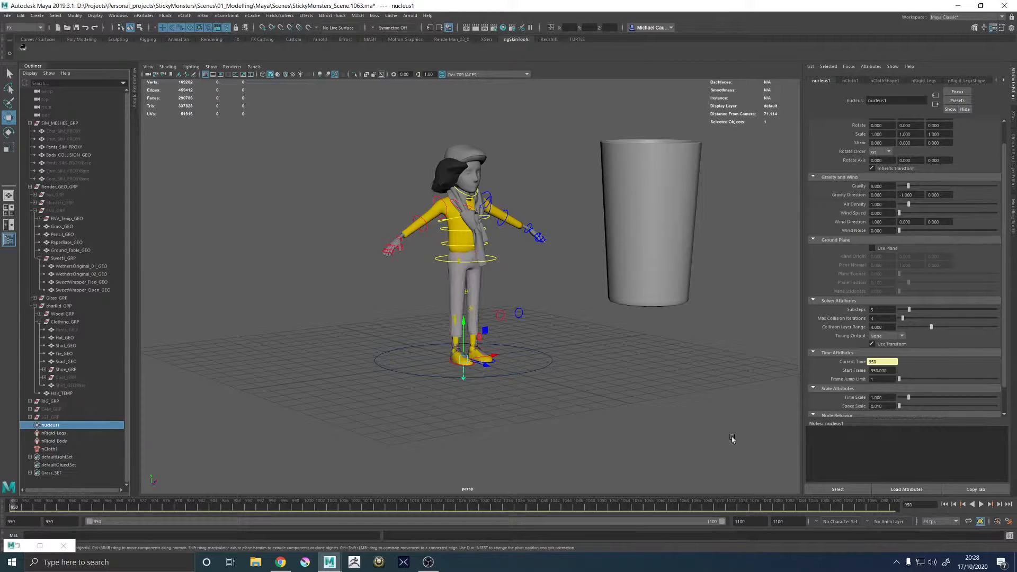
{"action": "left_click", "coordinate": [474, 280]}
{"action": "scroll", "coordinate": [515, 288], "scroll_direction": "up", "scroll_amount": 5}
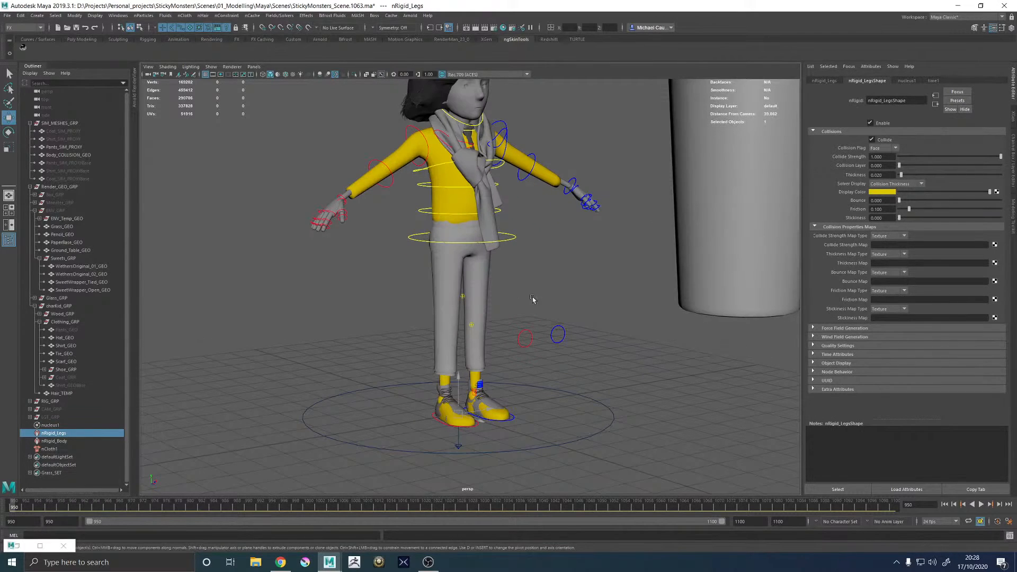
{"action": "key", "text": "alt+v"}
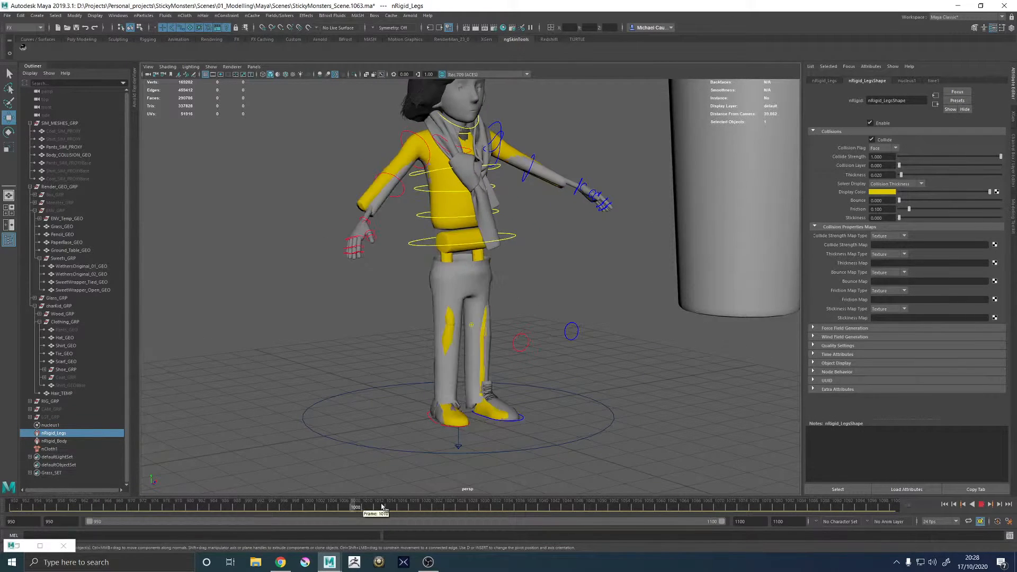
{"action": "key", "text": "alt+v"}
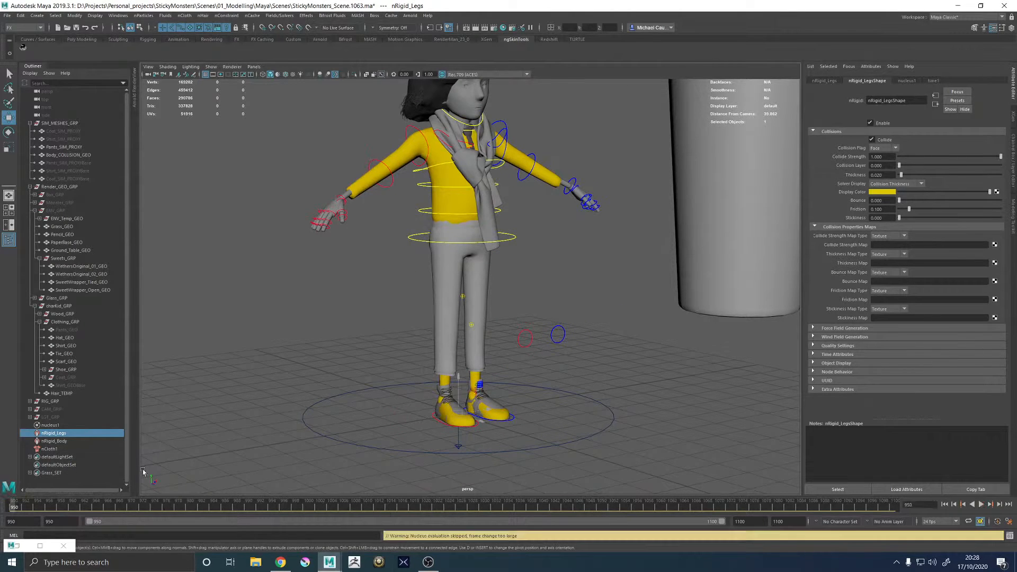
- Rename nCloth1 to nCloth_Trousers
{"action": "left_click", "coordinate": [50, 449]}
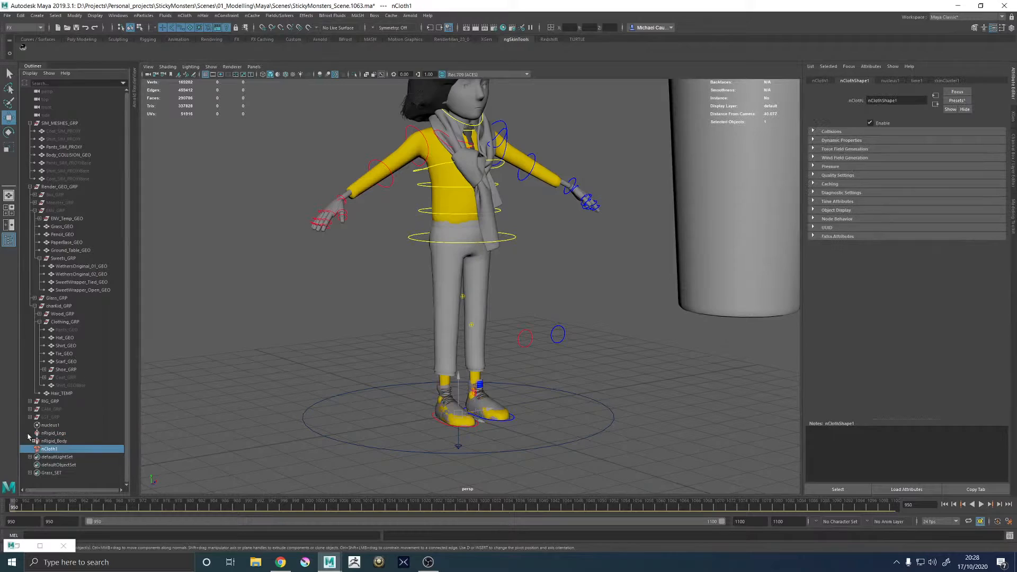
{"action": "double_click", "coordinate": [54, 449]}
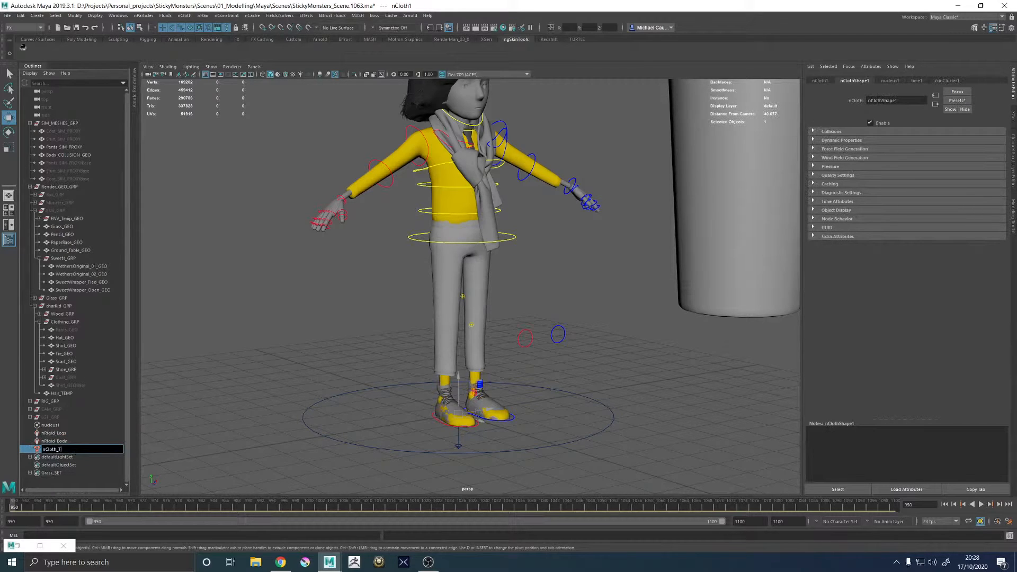
{"action": "type", "text": "nCloth_Trousers"}
{"action": "key", "text": "Return"}
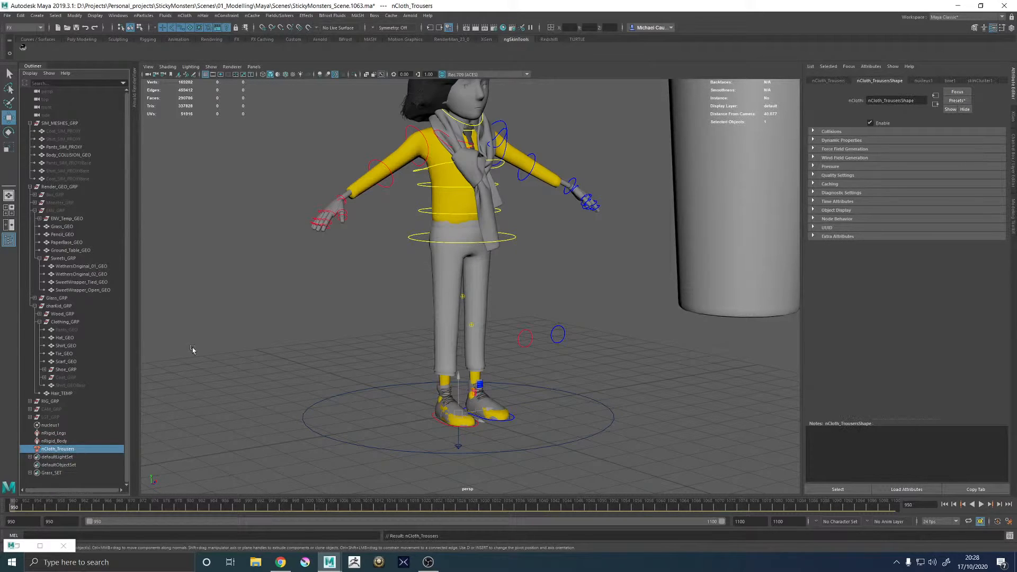
- Set the Space Scale of nucleus1 back to 1
{"action": "left_click", "coordinate": [50, 424]}
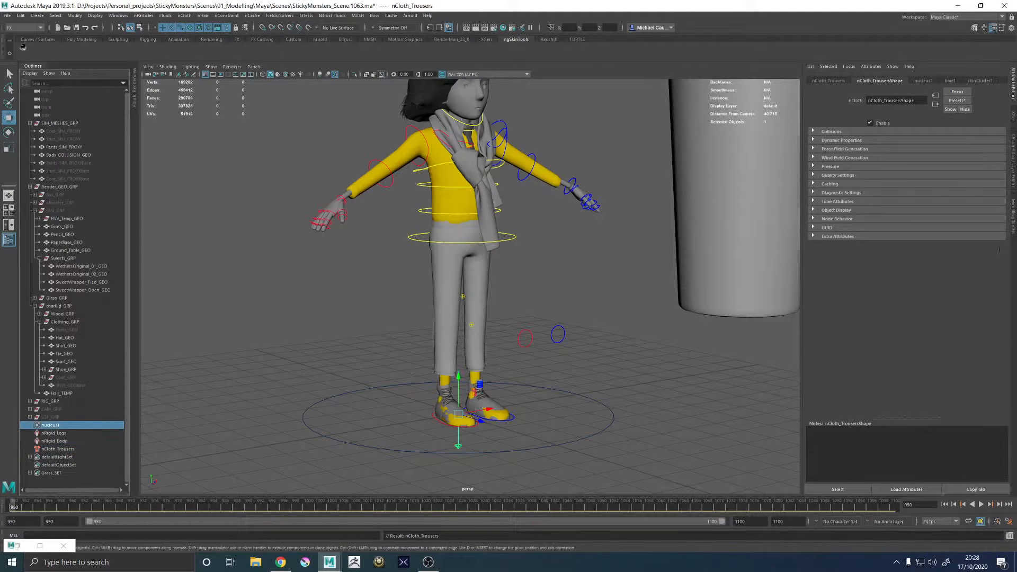
{"action": "scroll", "coordinate": [878, 379], "scroll_direction": "down", "scroll_amount": 1}
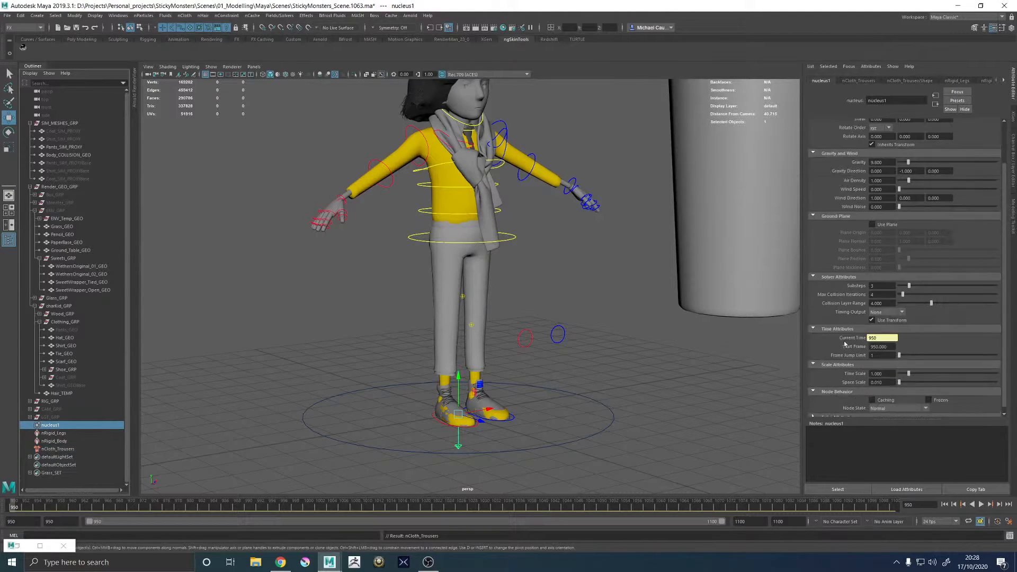
{"action": "double_click", "coordinate": [875, 377]}
{"action": "type", "text": "1"}
{"action": "key", "text": "Return"}
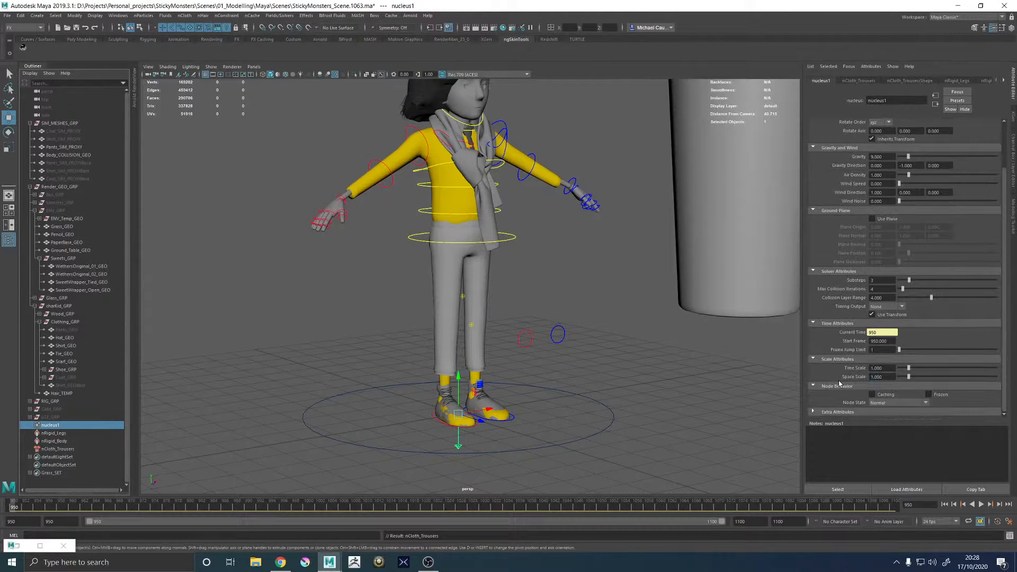
- Play the simulation to check how the trousers fall on the legs and return to the first frame
{"action": "left_click", "coordinate": [981, 504]}
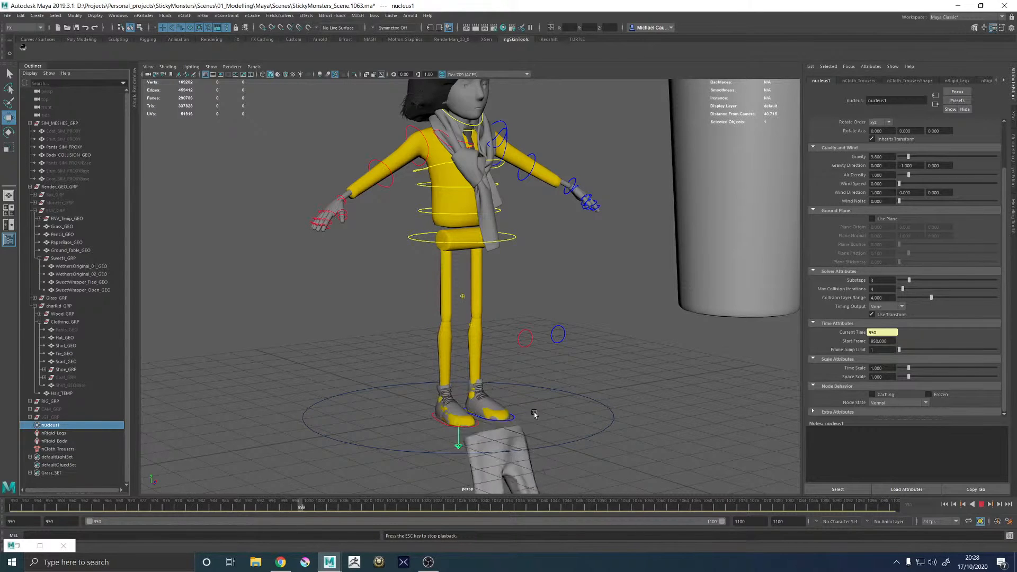
{"action": "left_click_drag", "start_coordinate": [547, 433], "coordinate": [571, 444], "text": "alt"}
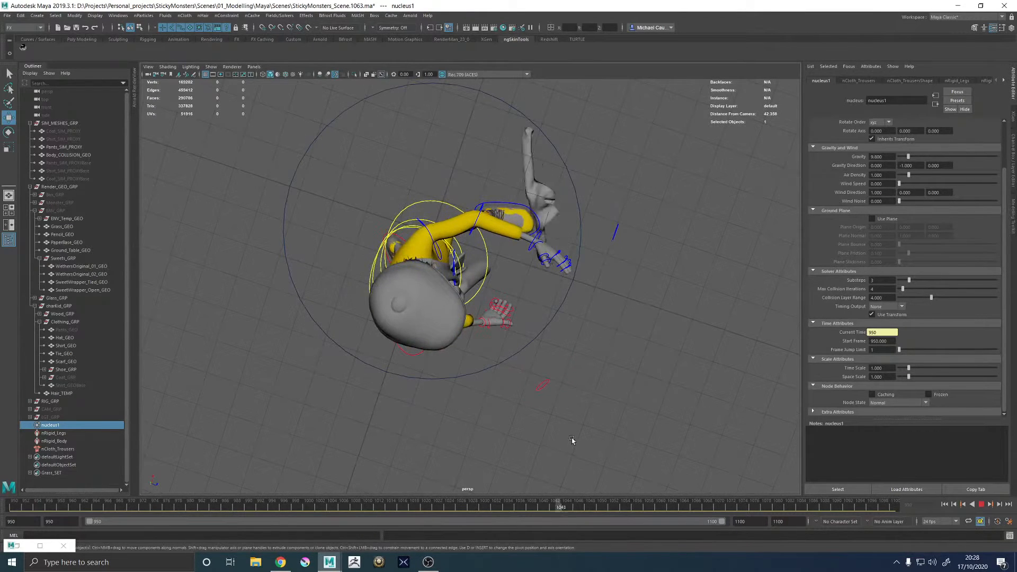
{"action": "left_click", "coordinate": [981, 504]}
{"action": "left_click", "coordinate": [945, 506]}
- Select nRigid_Body and examine its Collision Thickness display where the torso meets the pants' waistband
{"action": "left_click_drag", "start_coordinate": [489, 327], "coordinate": [519, 247], "text": "alt"}
{"action": "left_click", "coordinate": [521, 228]}
{"action": "middle_click_drag", "start_coordinate": [521, 228], "coordinate": [475, 299], "text": "alt"}
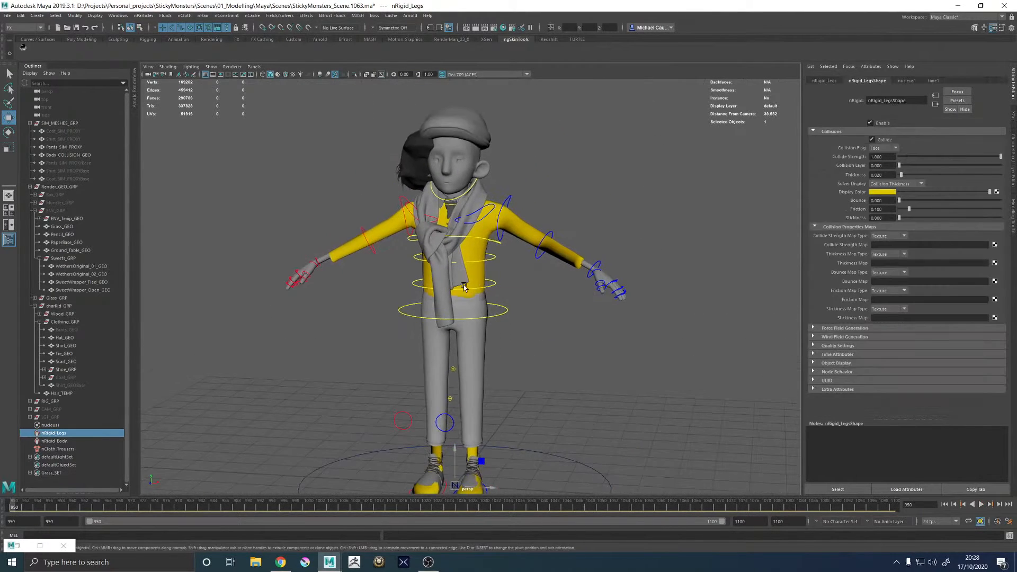
{"action": "right_click_drag", "start_coordinate": [475, 299], "coordinate": [631, 334], "text": "alt"}
{"action": "left_click", "coordinate": [464, 214]}
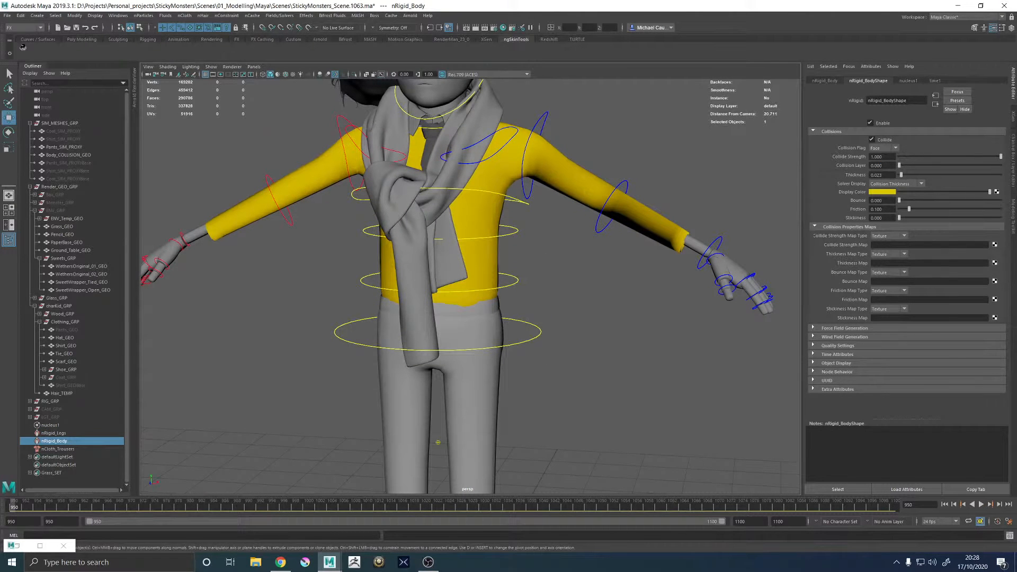
{"action": "left_click", "coordinate": [894, 184]}
{"action": "left_click", "coordinate": [891, 199]}
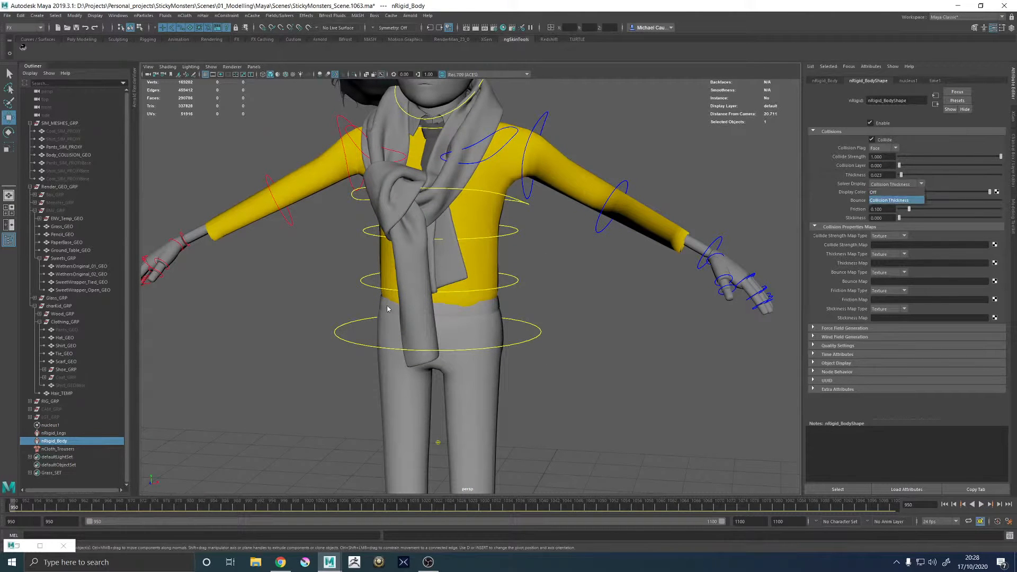
{"action": "left_click_drag", "start_coordinate": [332, 305], "coordinate": [393, 303], "text": "alt"}
{"action": "middle_click_drag", "start_coordinate": [373, 302], "coordinate": [540, 295], "text": "alt"}
{"action": "right_click_drag", "start_coordinate": [293, 252], "coordinate": [356, 232], "text": "alt"}
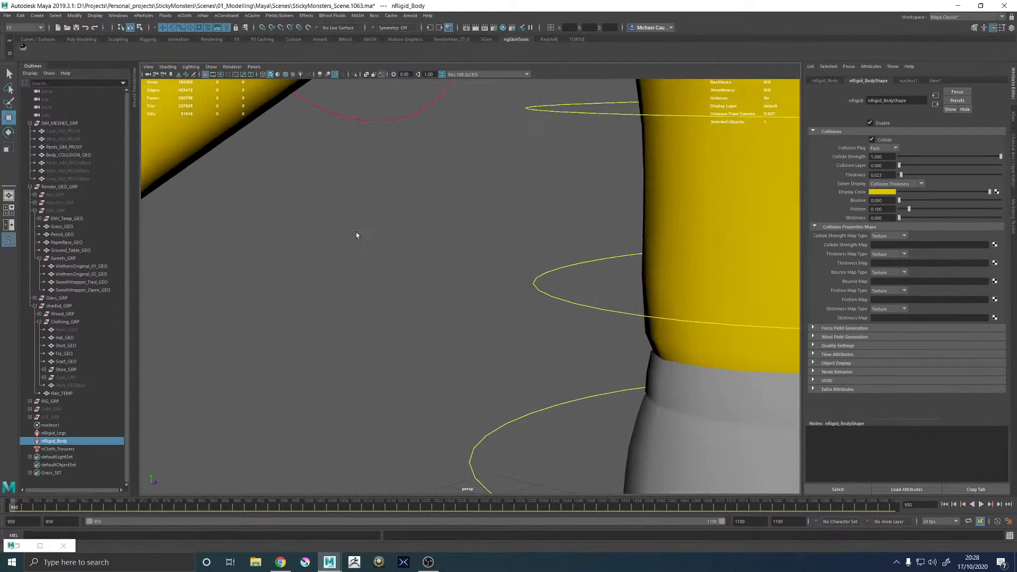
{"action": "middle_click_drag", "start_coordinate": [356, 232], "coordinate": [529, 277], "text": "alt"}
{"action": "left_click_drag", "start_coordinate": [529, 277], "coordinate": [481, 279], "text": "alt"}
{"action": "right_click_drag", "start_coordinate": [612, 288], "coordinate": [563, 267], "text": "alt"}
{"action": "middle_click_drag", "start_coordinate": [562, 267], "coordinate": [375, 165], "text": "alt"}
- Set the Thickness of nRigid_Body to 0.01 and switch its Solver Display to Off
{"action": "double_click", "coordinate": [879, 175]}
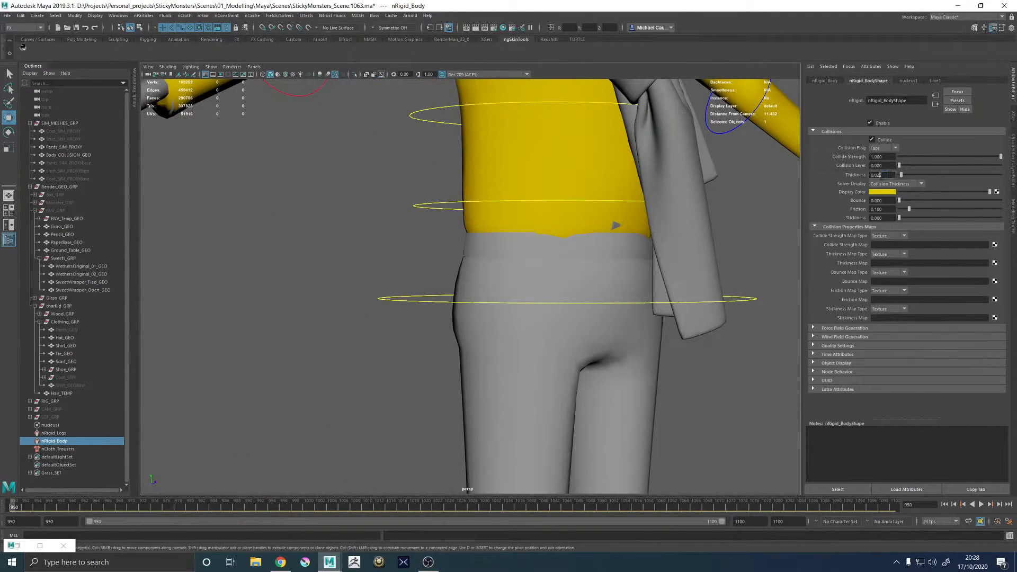
{"action": "type", "text": "0.01"}
{"action": "key", "text": "Return"}
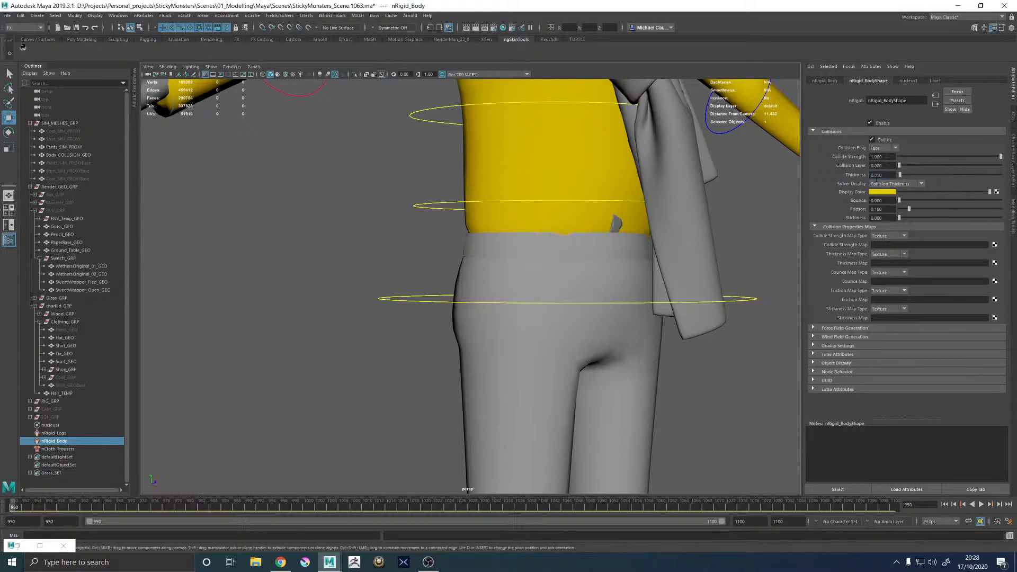
{"action": "left_click_drag", "start_coordinate": [557, 180], "coordinate": [743, 203], "text": "alt"}
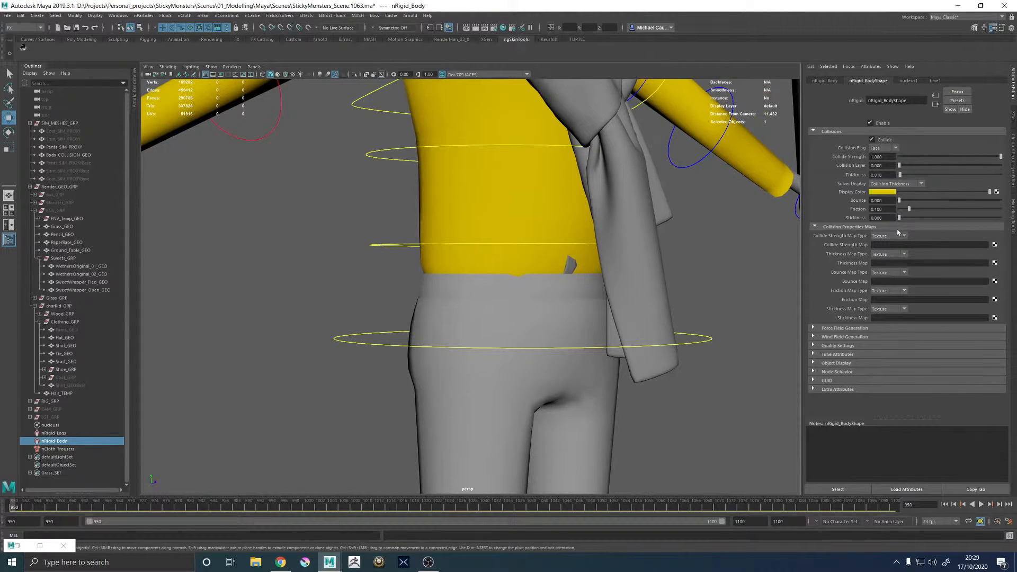
{"action": "left_click", "coordinate": [884, 184]}
{"action": "left_click", "coordinate": [880, 193]}
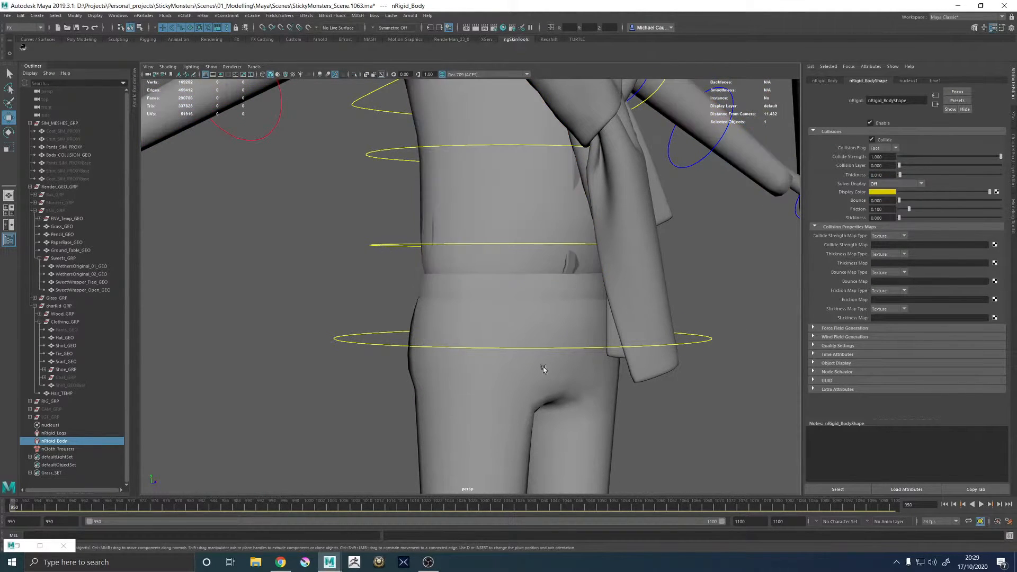
- Set the Thickness of nRigid_Legs to 0.01 and switch its Solver Display to Off
{"action": "middle_click_drag", "start_coordinate": [382, 396], "coordinate": [388, 214], "text": "alt"}
{"action": "scroll", "coordinate": [431, 322], "scroll_direction": "down", "scroll_amount": 4}
{"action": "middle_click_drag", "start_coordinate": [431, 322], "coordinate": [450, 201], "text": "alt"}
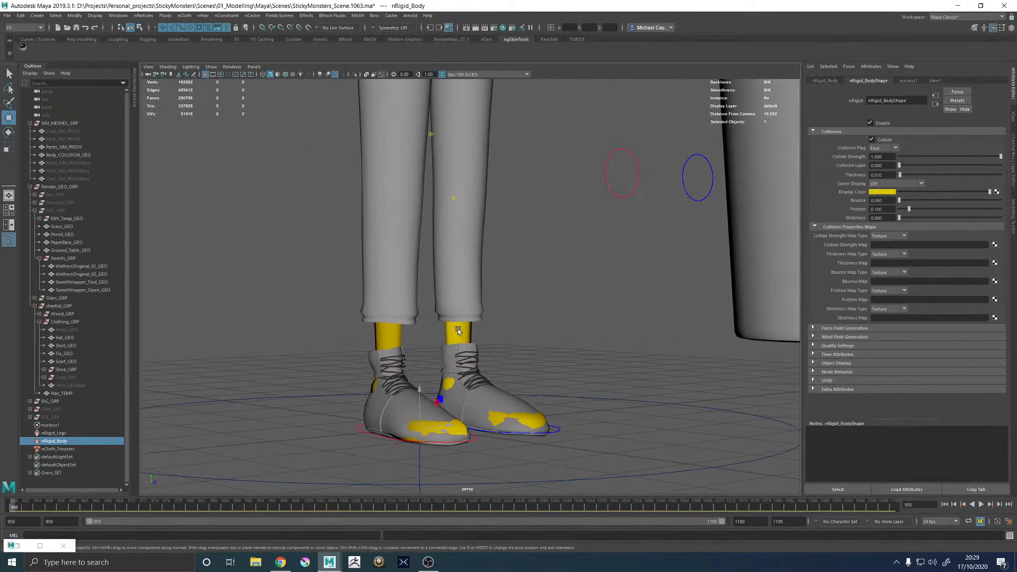
{"action": "left_click", "coordinate": [458, 328]}
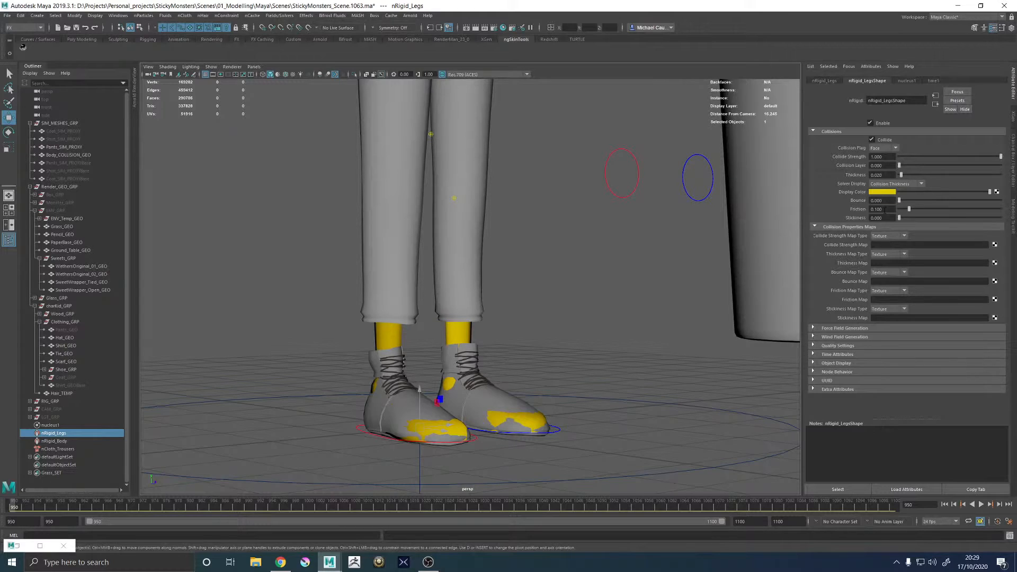
{"action": "double_click", "coordinate": [878, 176]}
{"action": "key", "text": "Return"}
{"action": "left_click", "coordinate": [895, 183]}
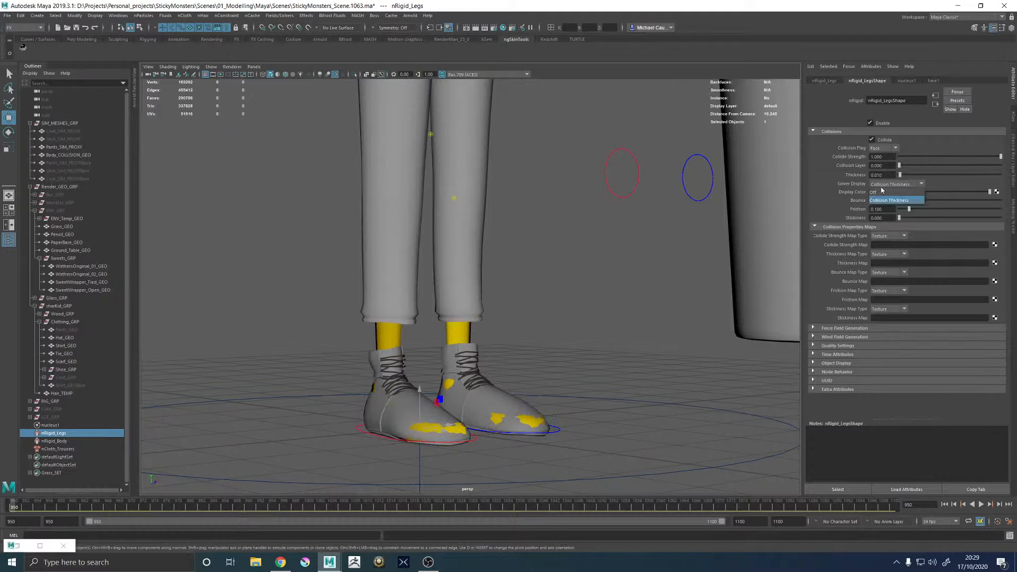
{"action": "left_click", "coordinate": [885, 192]}
- Select Pants_SIM_PROXY and switch it to vertex selection at the waistband
{"action": "key", "text": "f"}
{"action": "left_click", "coordinate": [490, 194]}
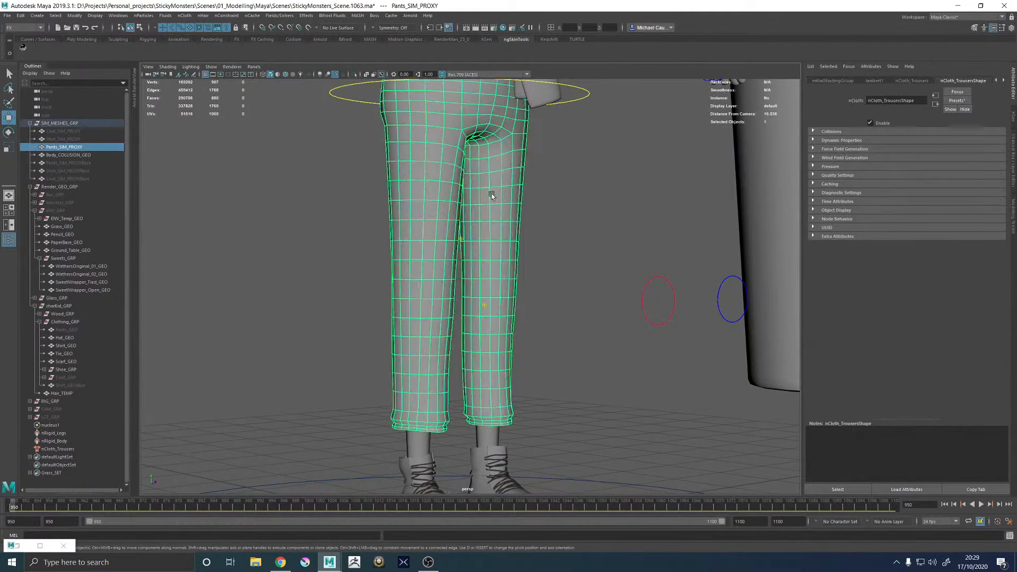
{"action": "middle_click_drag", "start_coordinate": [491, 193], "coordinate": [450, 370], "text": "alt"}
{"action": "right_click_drag", "start_coordinate": [449, 370], "coordinate": [497, 390], "text": "alt"}
{"action": "middle_click_drag", "start_coordinate": [497, 390], "coordinate": [497, 277], "text": "alt"}
{"action": "mouse_move", "coordinate": [427, 313]}
{"action": "right_mouse_down", "text": "alt"}
{"action": "mouse_move", "coordinate": [477, 307]}
{"action": "mouse_move", "coordinate": [437, 305]}
{"action": "right_mouse_up", "text": "alt"}
{"action": "right_click", "coordinate": [477, 308]}
- Select the waistband's horizontal vertex loops on Pants_SIM_PROXY, from the upper edge down through the seam rows
{"action": "left_click", "coordinate": [372, 271]}
{"action": "key", "text": "q"}
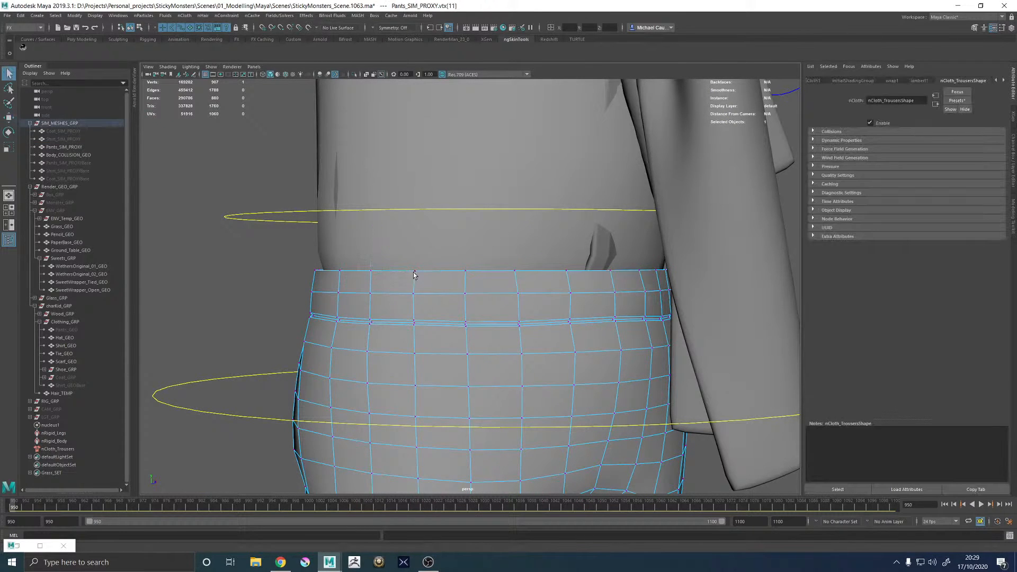
{"action": "double_click", "coordinate": [467, 274], "text": "shift"}
{"action": "left_click", "coordinate": [466, 292], "text": "shift"}
{"action": "left_click", "coordinate": [518, 320], "text": "shift"}
{"action": "double_click", "coordinate": [571, 318], "text": "shift"}
{"action": "left_click", "coordinate": [569, 322], "text": "shift"}
{"action": "left_click", "coordinate": [614, 319], "text": "shift"}
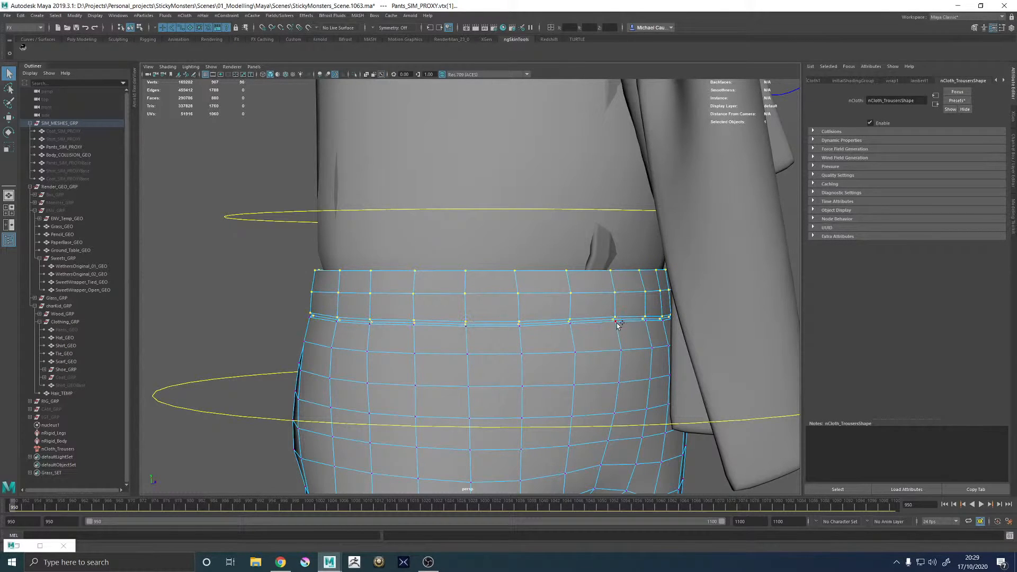
- Add Body_COLLISION_GEO to the selected waistband vertices and create a Point to Surface constraint between them
{"action": "left_click", "coordinate": [450, 255], "text": "shift"}
{"action": "left_click", "coordinate": [227, 16]}
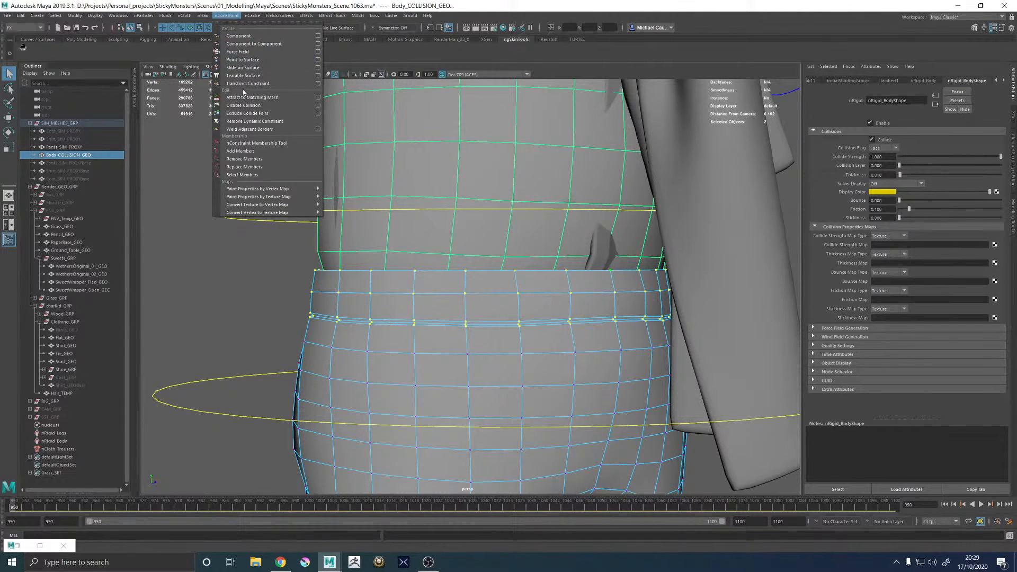
{"action": "left_click", "coordinate": [248, 60]}
{"action": "scroll", "coordinate": [498, 202], "scroll_direction": "down", "scroll_amount": 10}
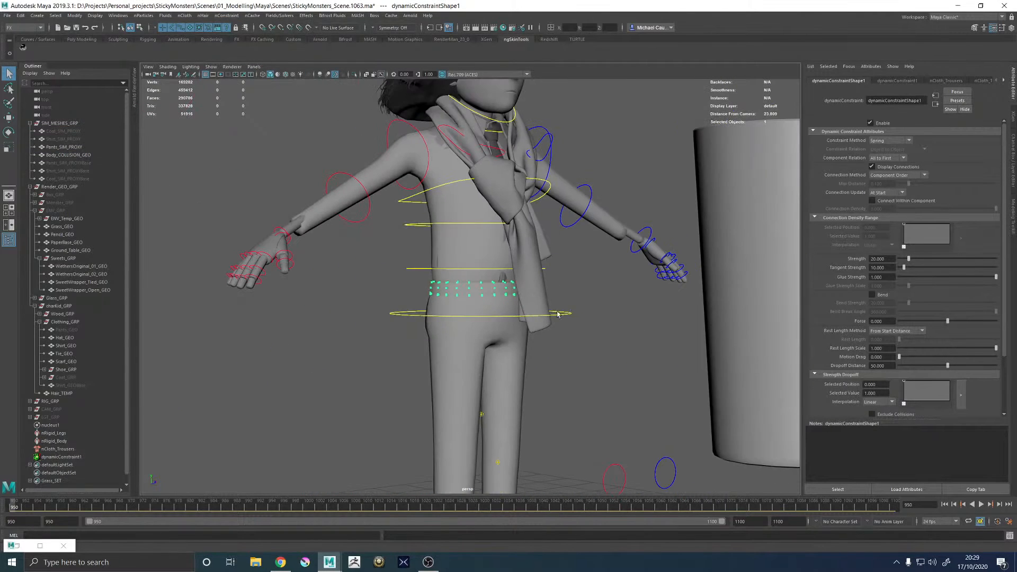
{"action": "left_click_drag", "start_coordinate": [557, 314], "coordinate": [598, 301], "text": "alt"}
{"action": "scroll", "coordinate": [626, 279], "scroll_direction": "down", "scroll_amount": 5}
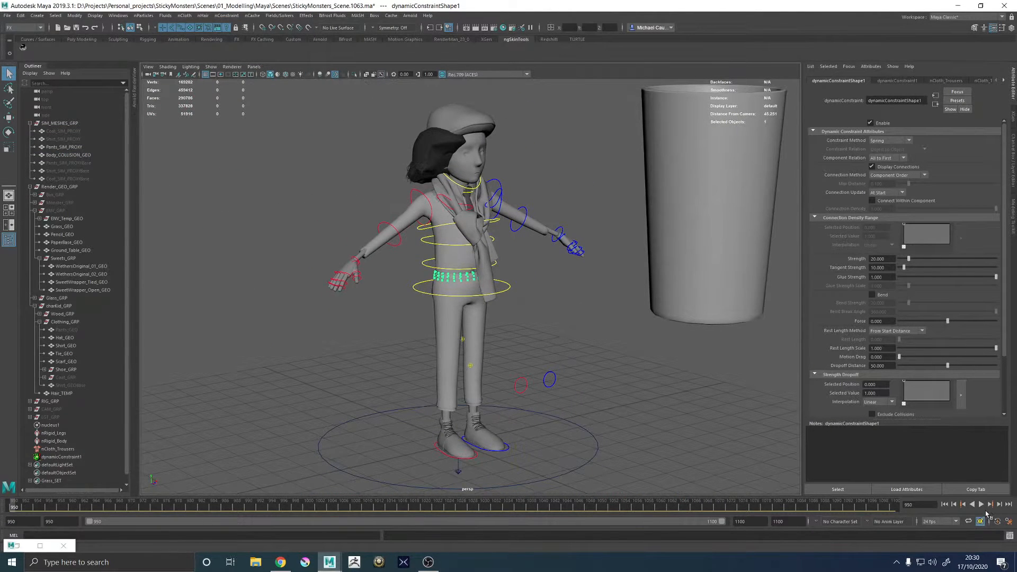
- Play the simulation, examine how the constrained pants follow the legs and waist, and return to frame 950
{"action": "left_click", "coordinate": [980, 504]}
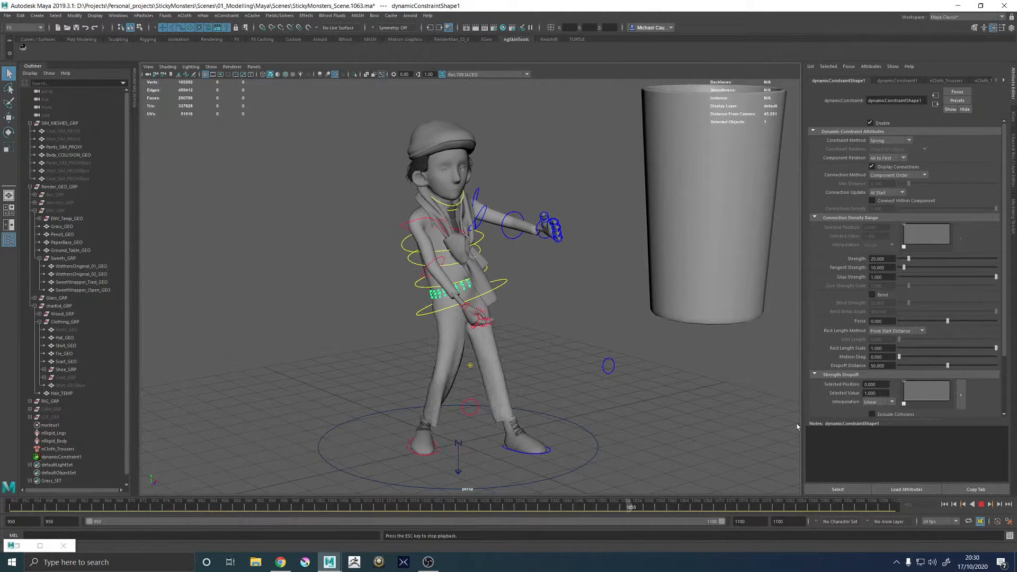
{"action": "left_click", "coordinate": [981, 504]}
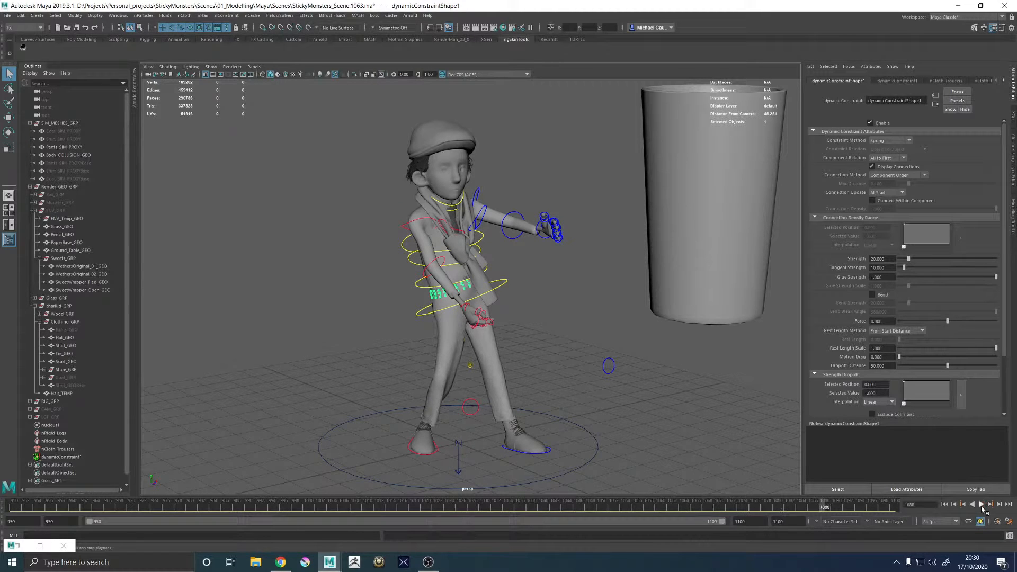
{"action": "left_click_drag", "start_coordinate": [603, 359], "coordinate": [513, 339], "text": "alt"}
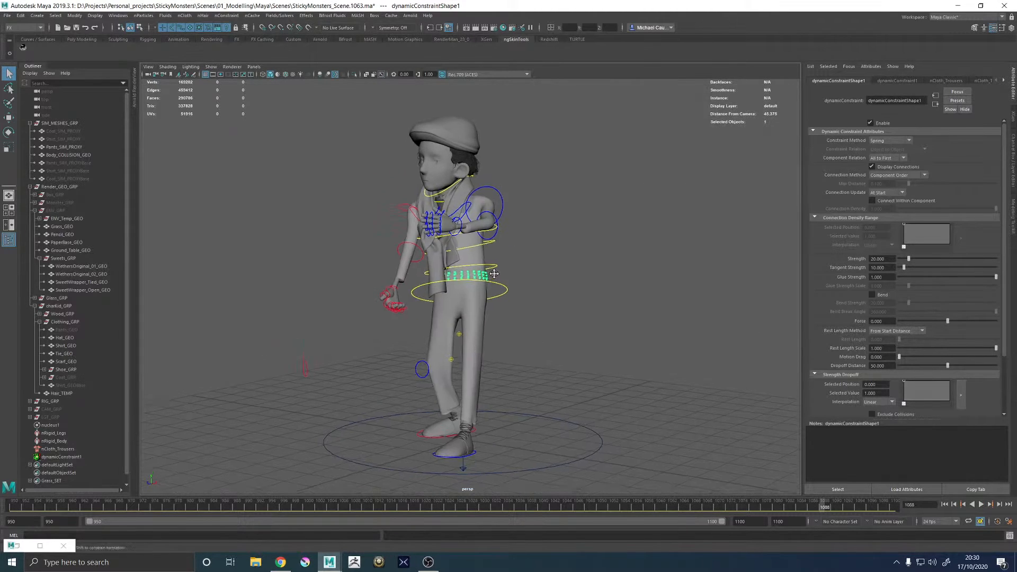
{"action": "middle_click_drag", "start_coordinate": [466, 373], "coordinate": [479, 308], "text": "alt"}
{"action": "scroll", "coordinate": [479, 309], "scroll_direction": "up", "scroll_amount": 6}
{"action": "left_click_drag", "start_coordinate": [479, 309], "coordinate": [636, 325], "text": "alt"}
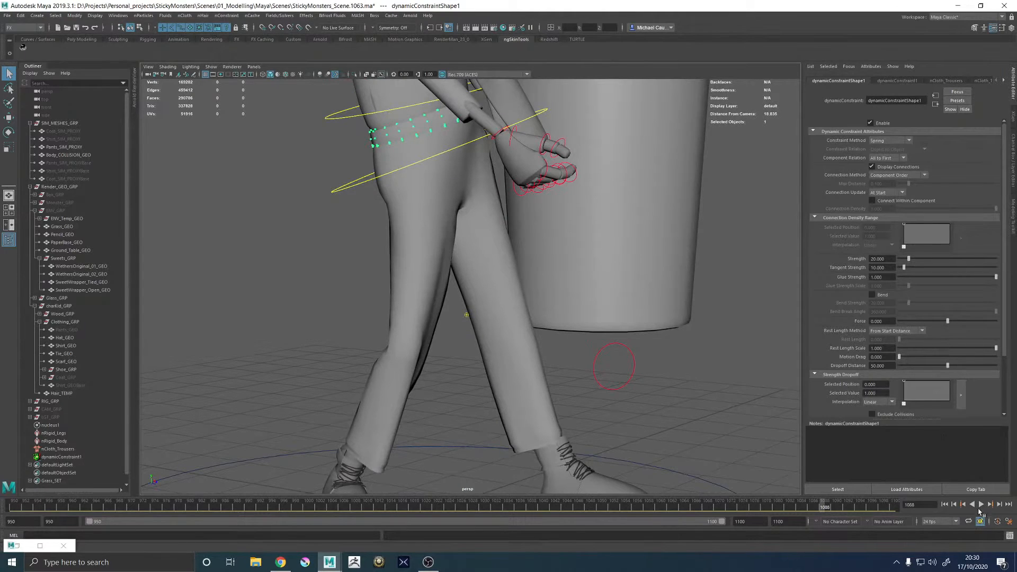
{"action": "left_click", "coordinate": [944, 505]}
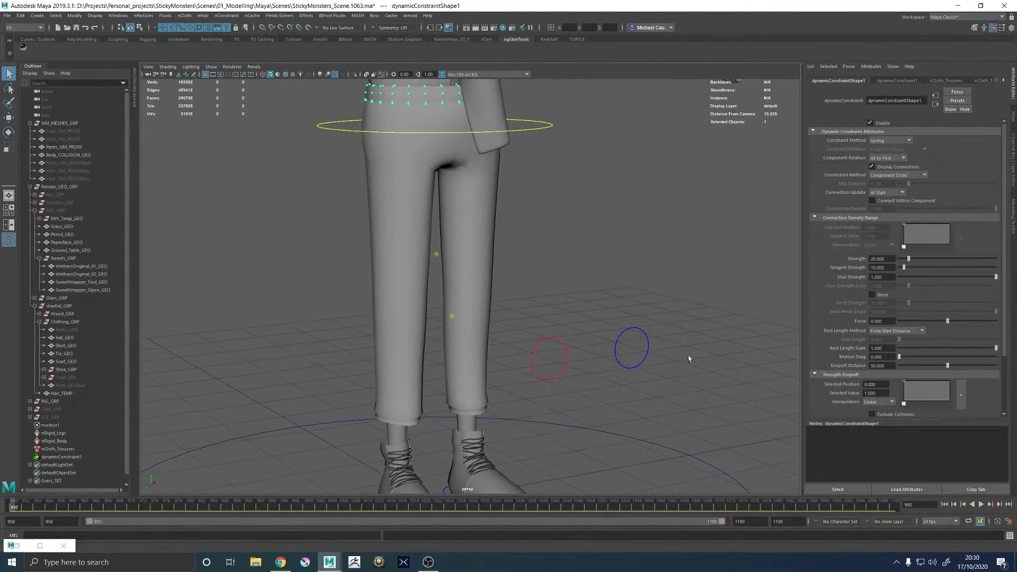
{"action": "scroll", "coordinate": [425, 271], "scroll_direction": "down", "scroll_amount": 5}
- Undo the waistband constraint, the vertex selection, the collider thickness and display edits, and the creation of the pants' nCloth
{"action": "left_click", "coordinate": [435, 259]}
{"action": "key", "text": "ctrl+z"}
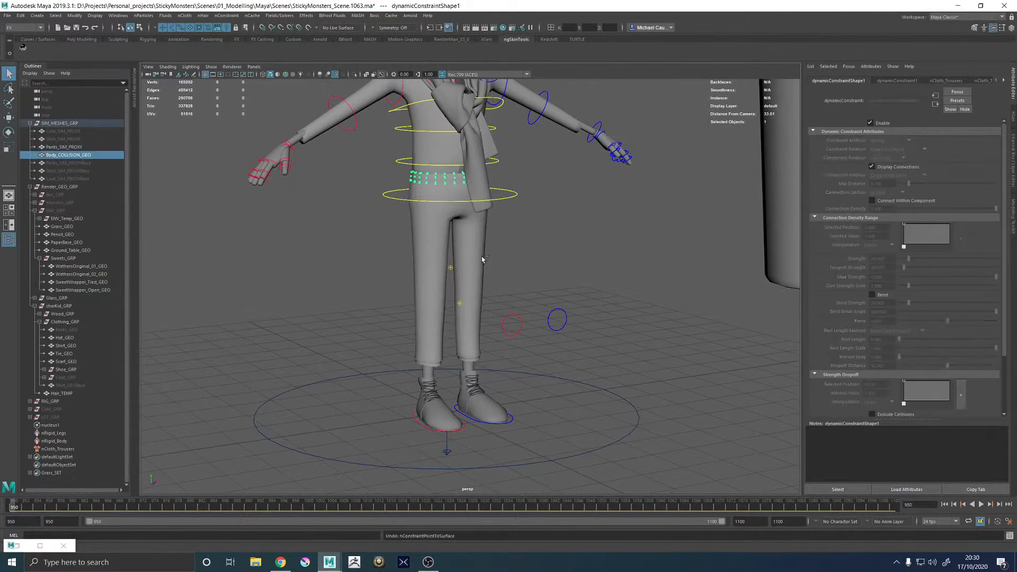
{"action": "key", "text": "ctrl+z"}
{"action": "key", "text": "ctrl+z"}
{"action": "key", "text": "ctrl+z"}
{"action": "key", "text": "ctrl+z"}
{"action": "key", "text": "ctrl+z"}
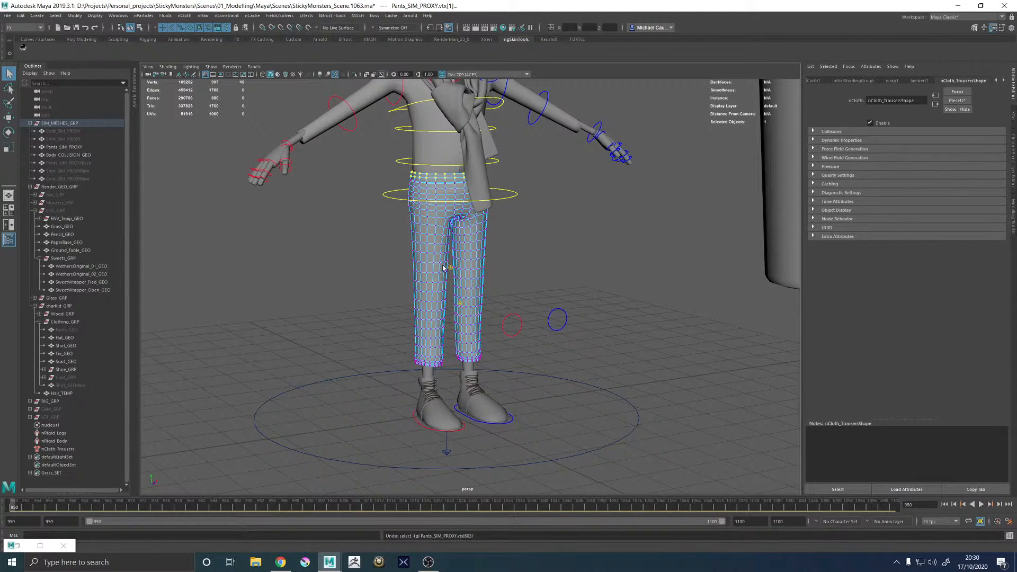
{"action": "key", "text": "ctrl+z"}
{"action": "key", "text": "ctrl+z"}
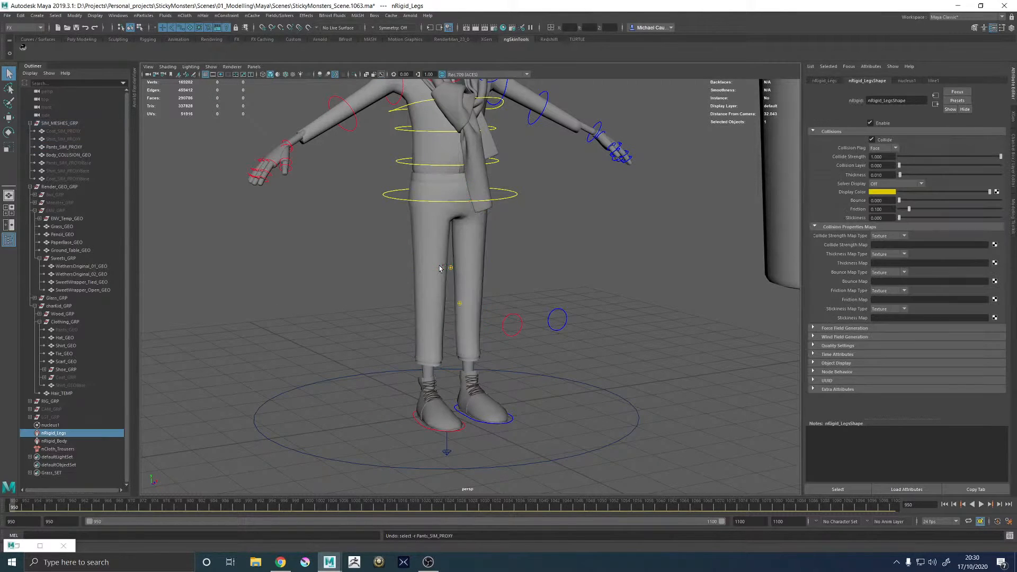
{"action": "key", "text": "ctrl+z"}
{"action": "key", "text": "ctrl+z"}
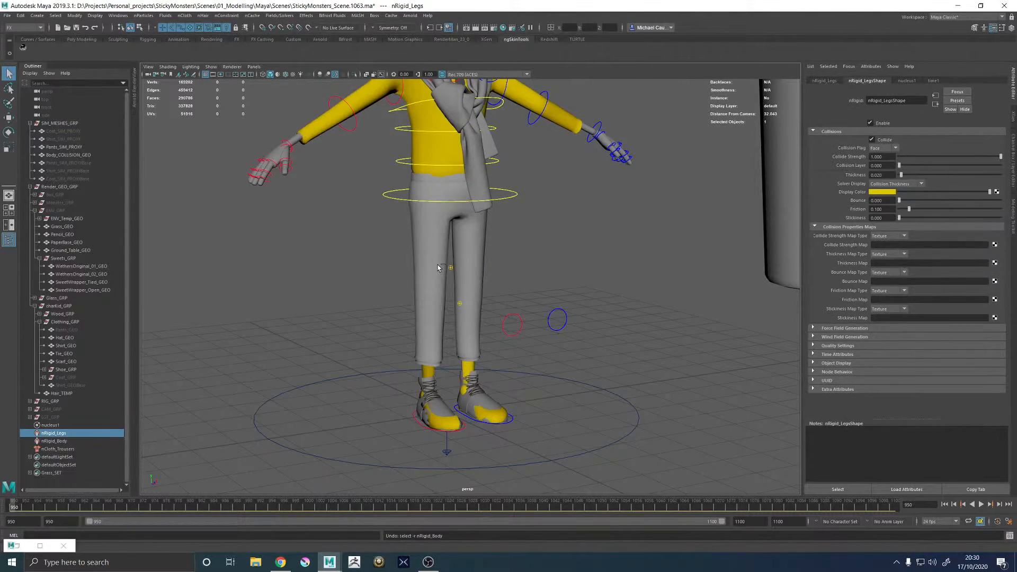
{"action": "key", "text": "ctrl+z"}
{"action": "key", "text": "ctrl+z"}
{"action": "key", "text": "ctrl+z"}
{"action": "key", "text": "ctrl+z"}
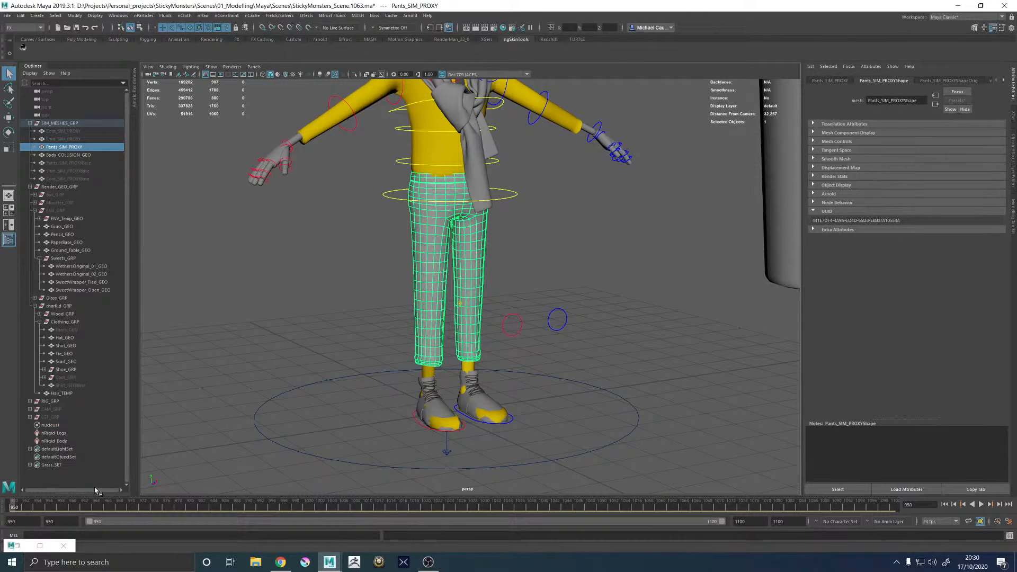
- Play the timeline briefly, return to frame 950 and save the scene
{"action": "key", "text": "alt+v"}
{"action": "left_click_drag", "start_coordinate": [82, 507], "coordinate": [14, 507]}
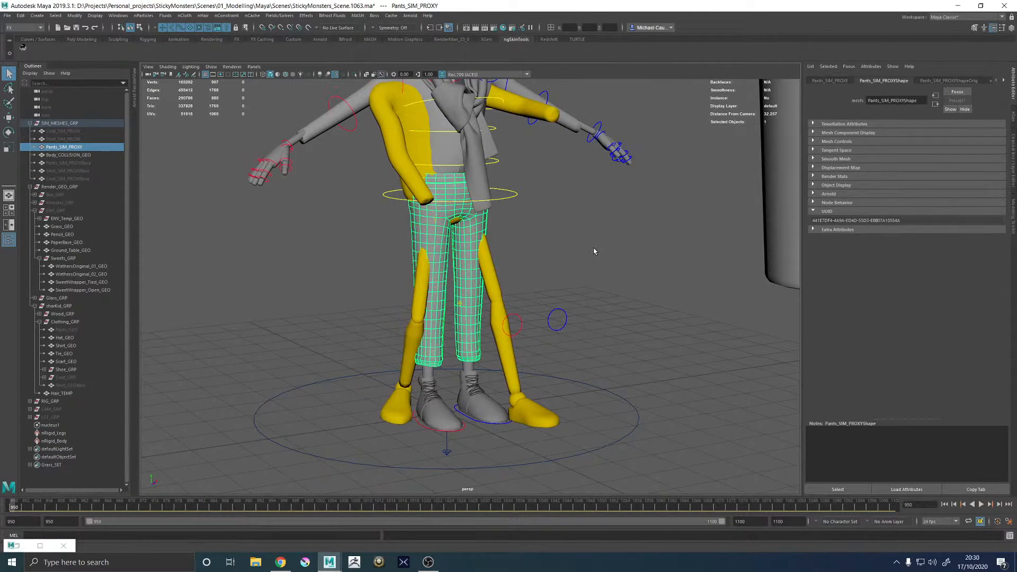
{"action": "key", "text": "ctrl+s"}
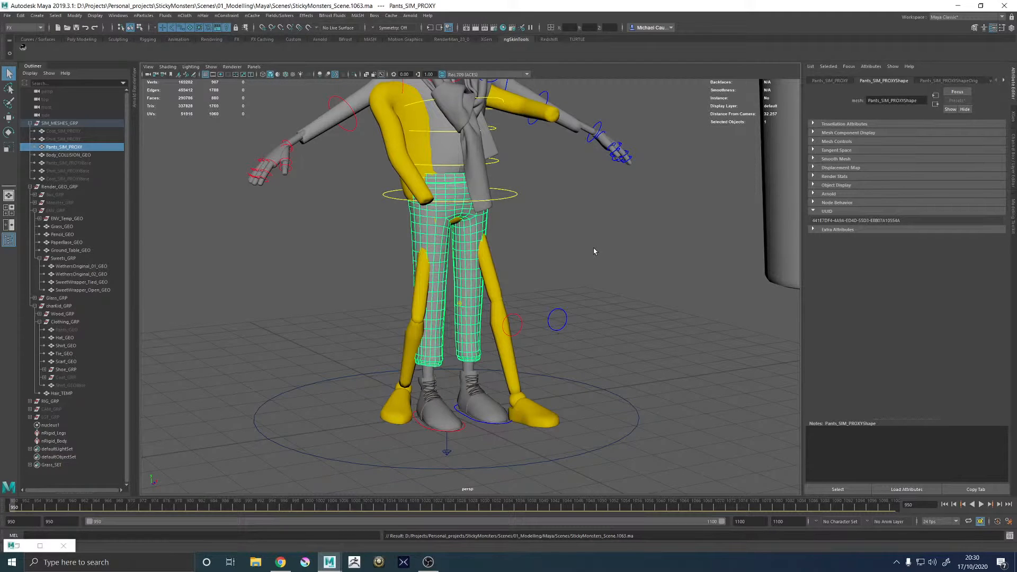
- Select the nRigid_Legs collider, set its Thickness to 0.01 and turn its Solver Display Off
{"action": "left_click", "coordinate": [438, 246]}
{"action": "middle_click_drag", "start_coordinate": [587, 278], "coordinate": [593, 291], "text": "alt"}
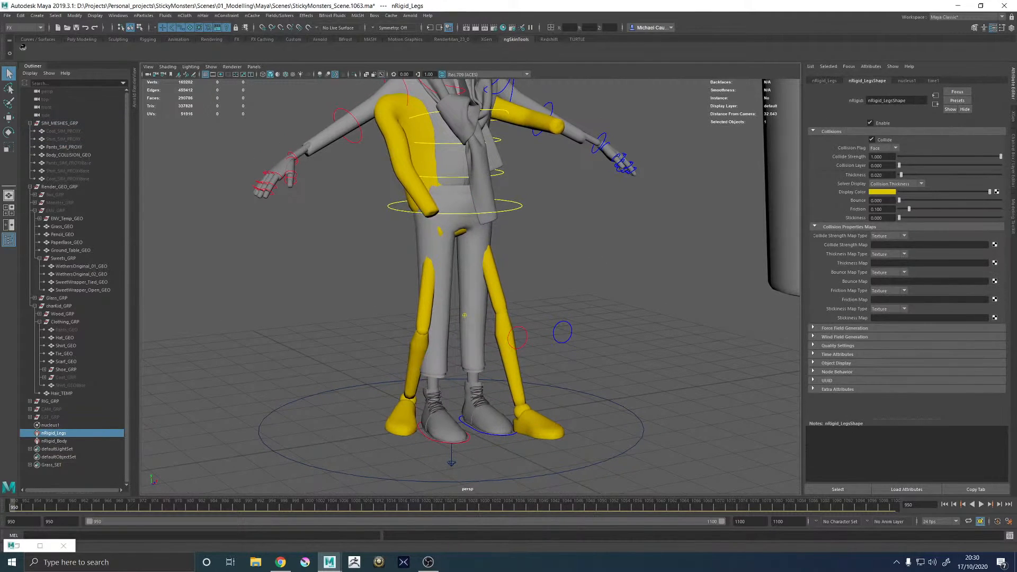
{"action": "left_click", "coordinate": [945, 505]}
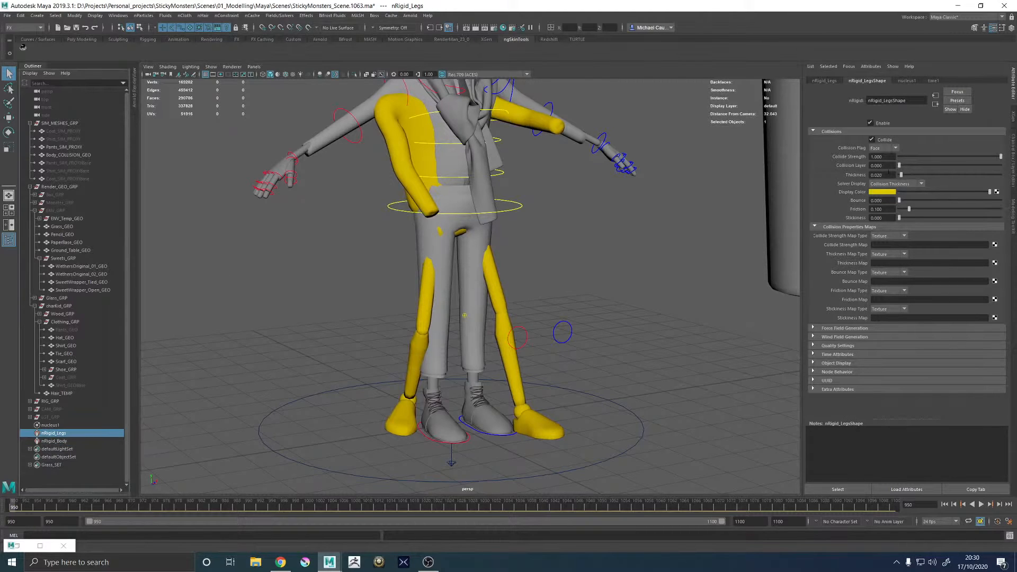
{"action": "left_click", "coordinate": [879, 175]}
{"action": "type", "text": "1"}
{"action": "key", "text": "Return"}
{"action": "left_click", "coordinate": [879, 184]}
{"action": "left_click", "coordinate": [884, 191]}
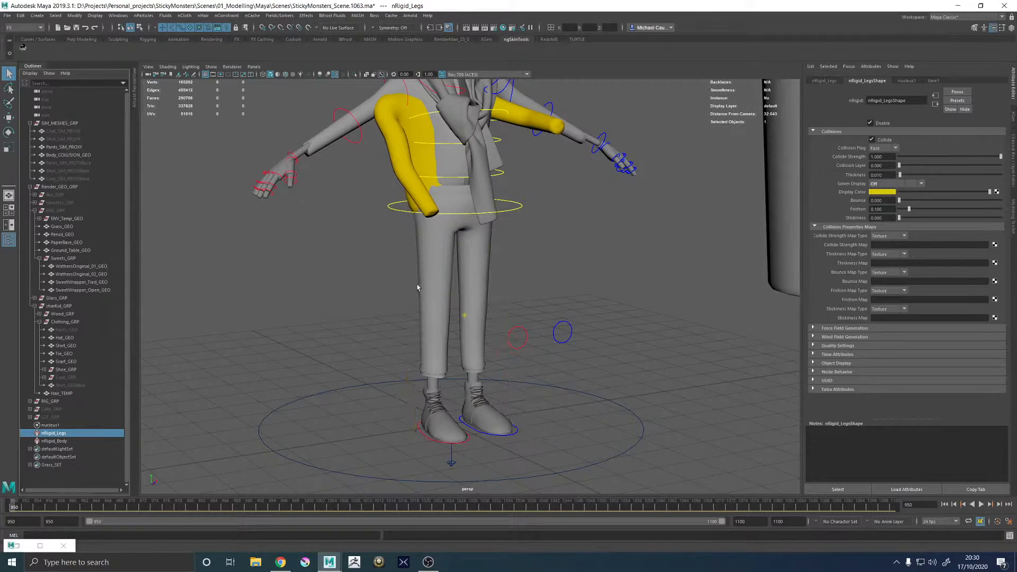
- Select the nRigid_Body collider, set its Thickness to 0.01 and turn its Solver Display Off
{"action": "left_click", "coordinate": [68, 441]}
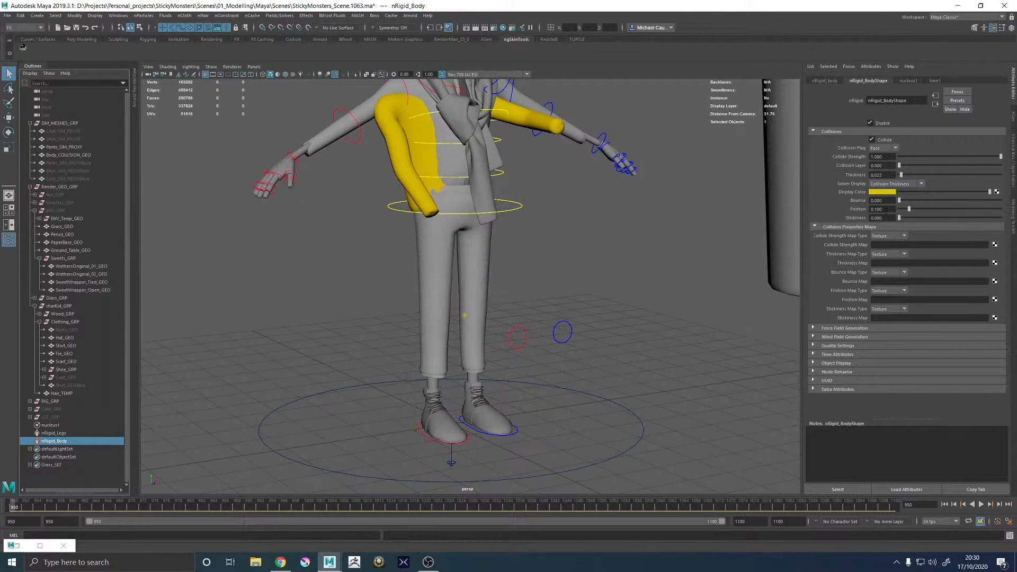
{"action": "left_click_drag", "start_coordinate": [884, 175], "coordinate": [878, 175]}
{"action": "type", "text": "10"}
{"action": "key", "text": "Return"}
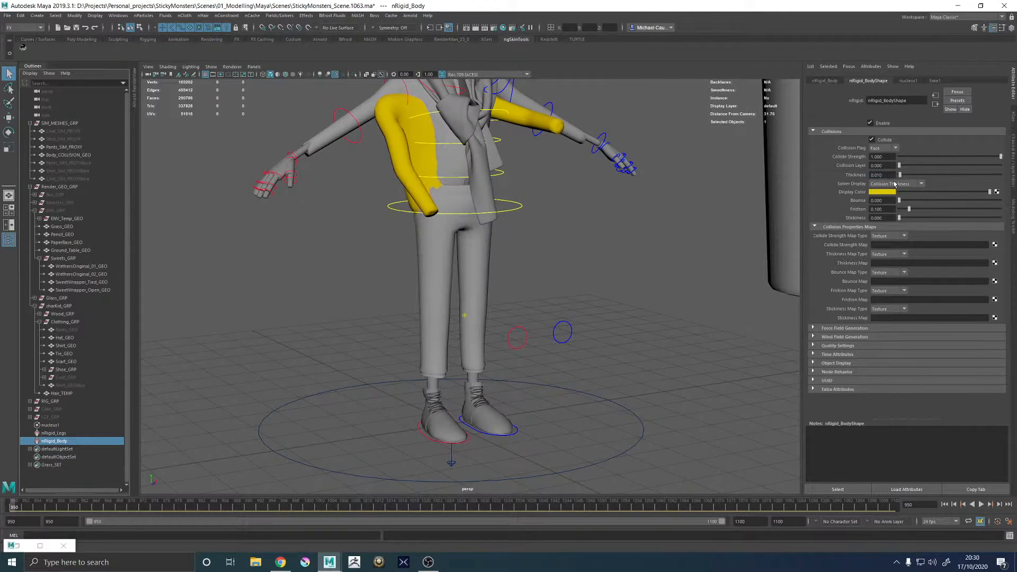
{"action": "left_click", "coordinate": [895, 184]}
{"action": "left_click", "coordinate": [873, 198]}
- Smooth the Pants_SIM_PROXY mesh to increase its polygon density, and clear the selection
{"action": "left_click", "coordinate": [425, 255]}
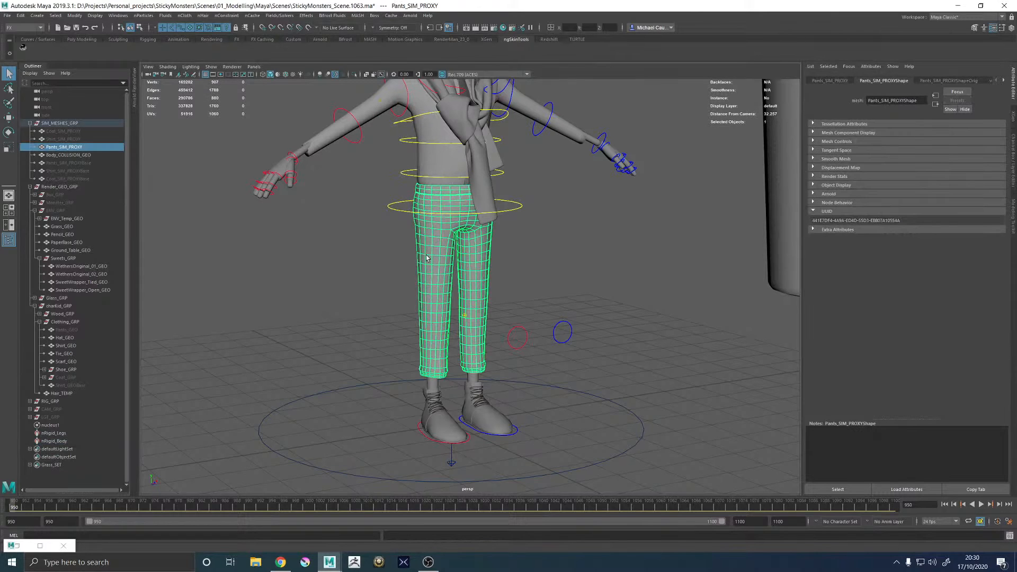
{"action": "right_click_drag", "start_coordinate": [427, 249], "coordinate": [404, 299], "text": "shift"}
{"action": "left_click", "coordinate": [496, 270]}
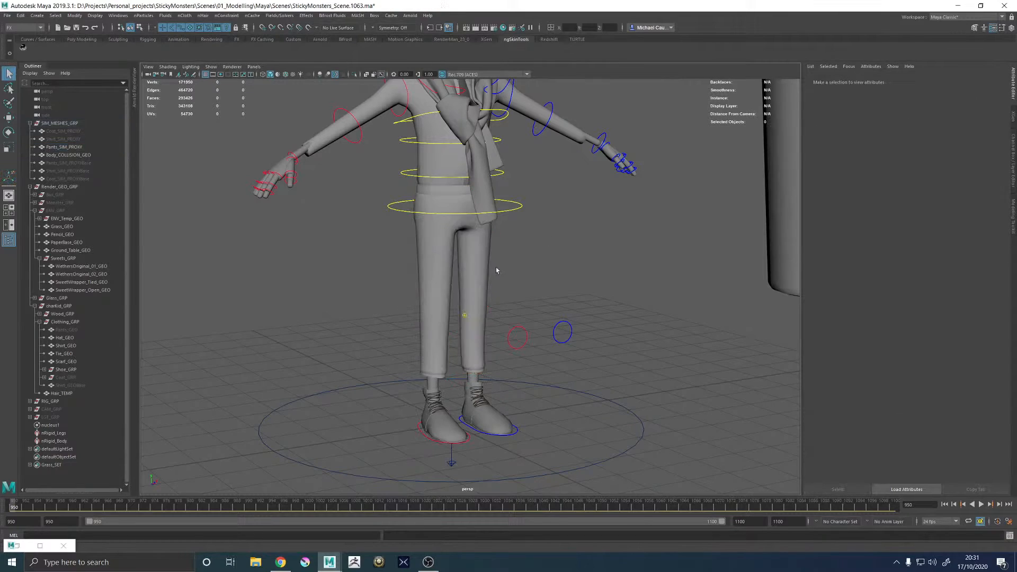
- Select the smoothed pants, run the timeline briefly to check them, and return to frame 950
{"action": "left_click", "coordinate": [427, 267]}
{"action": "key", "text": "alt+v"}
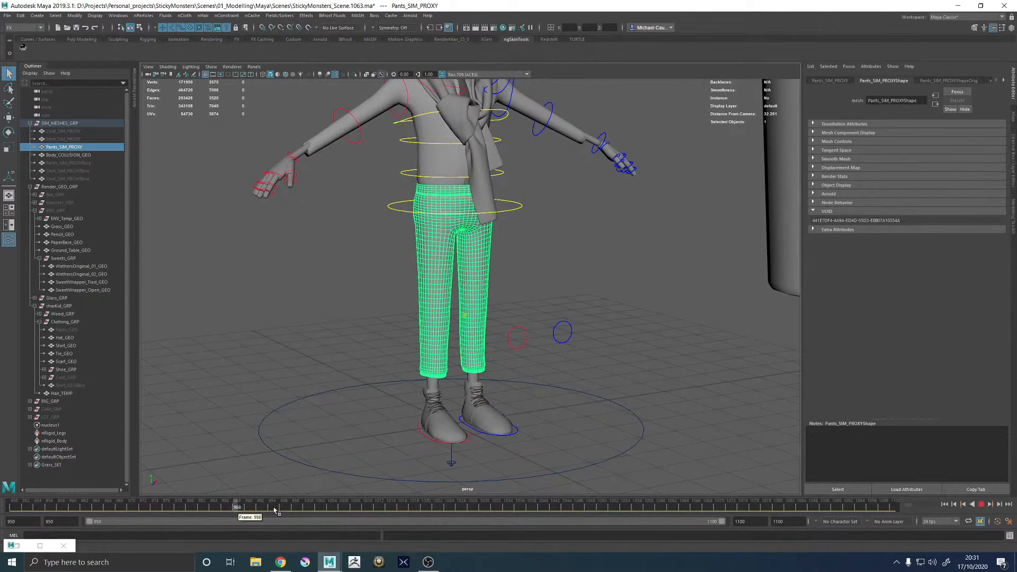
{"action": "left_click_drag", "start_coordinate": [275, 510], "coordinate": [120, 507]}
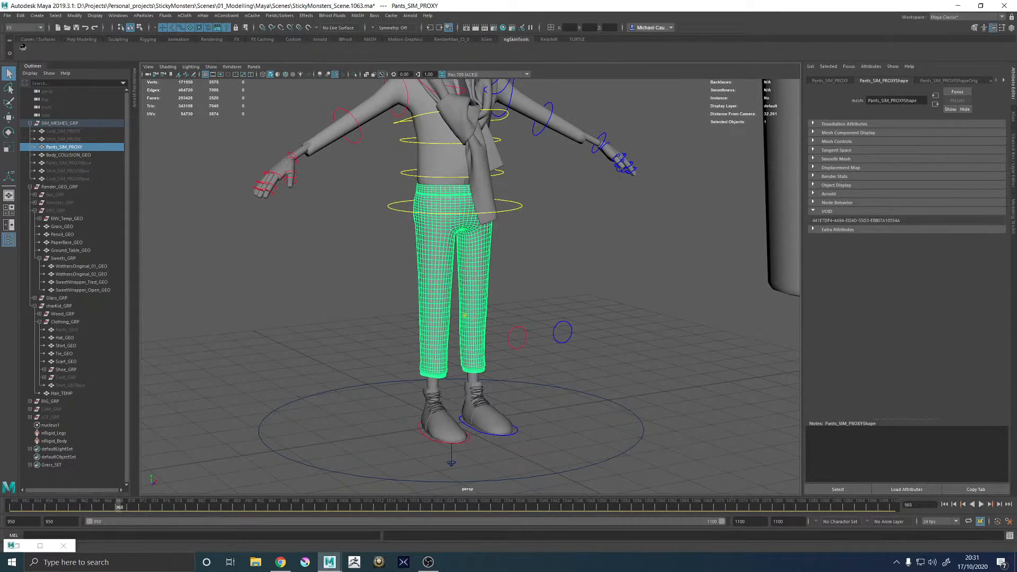
{"action": "left_click", "coordinate": [945, 505]}
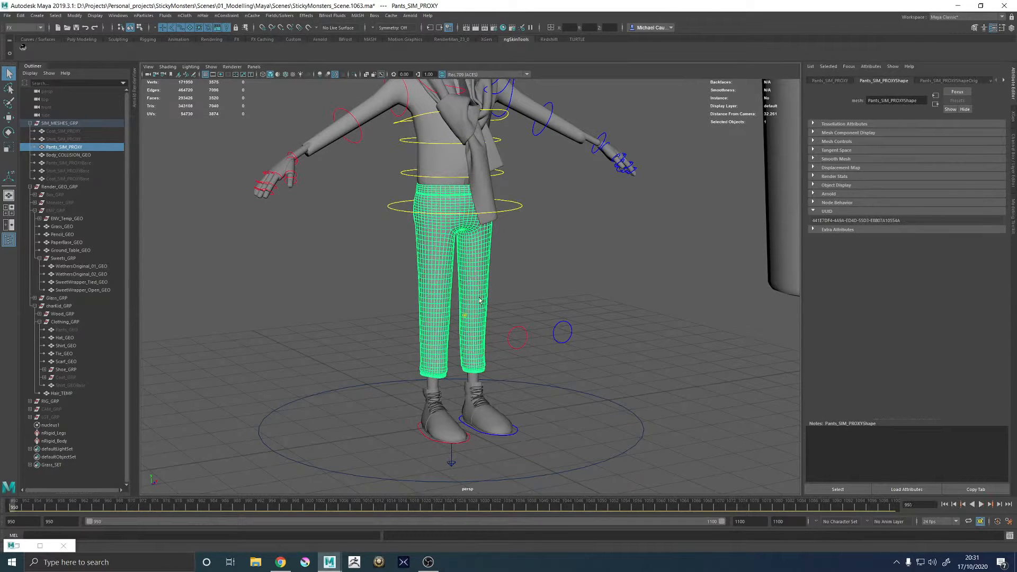
- Create an nCloth on the smoothed Pants_SIM_PROXY mesh
{"action": "left_click", "coordinate": [185, 15]}
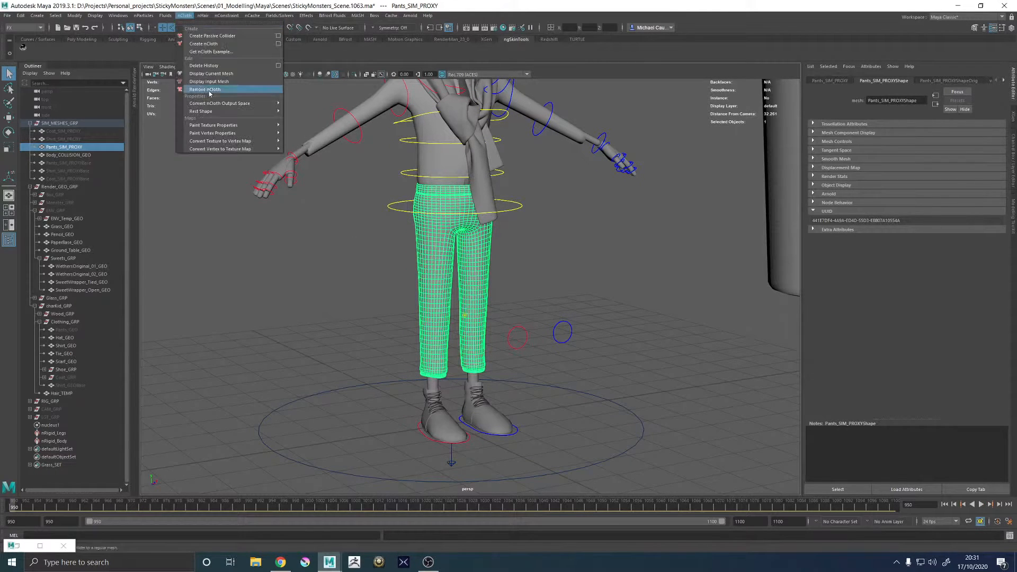
{"action": "left_click", "coordinate": [206, 44]}
{"action": "left_click", "coordinate": [440, 260]}
{"action": "key", "text": "f"}
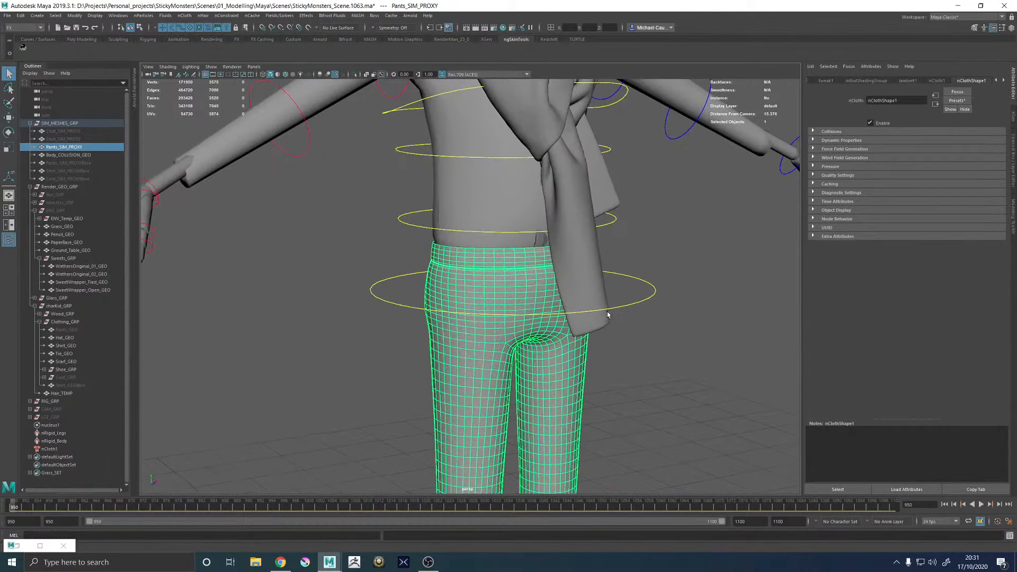
- Rename the new nCloth node to nCloth_Trousers
{"action": "left_click", "coordinate": [55, 450]}
{"action": "double_click", "coordinate": [53, 449]}
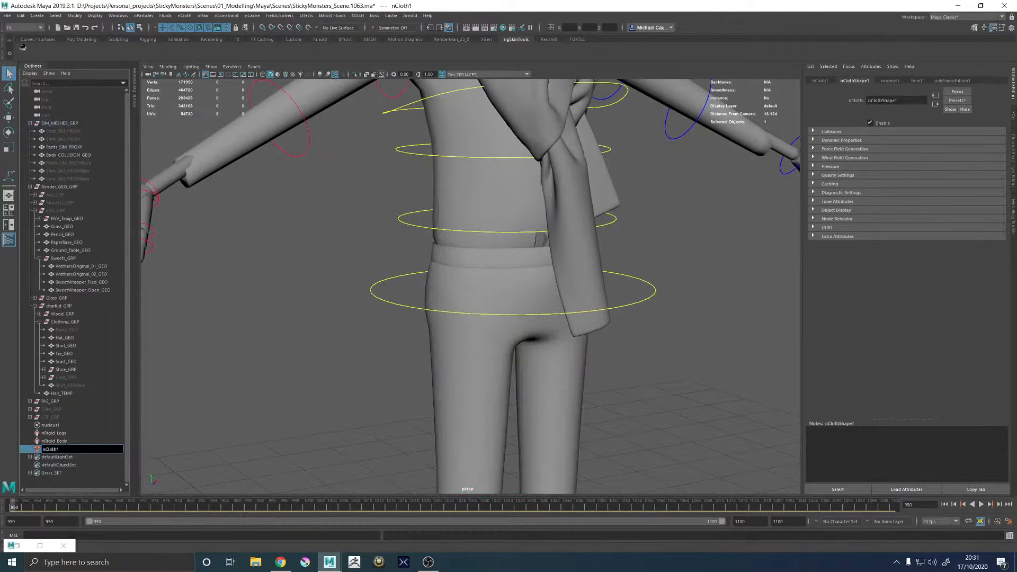
{"action": "type", "text": "nCloth_Trousers"}
{"action": "key", "text": "Return"}
- Select Pants_SIM_PROXY, try vertex selection at its waistband and return to object selection
{"action": "left_click", "coordinate": [400, 299]}
{"action": "key", "text": "f"}
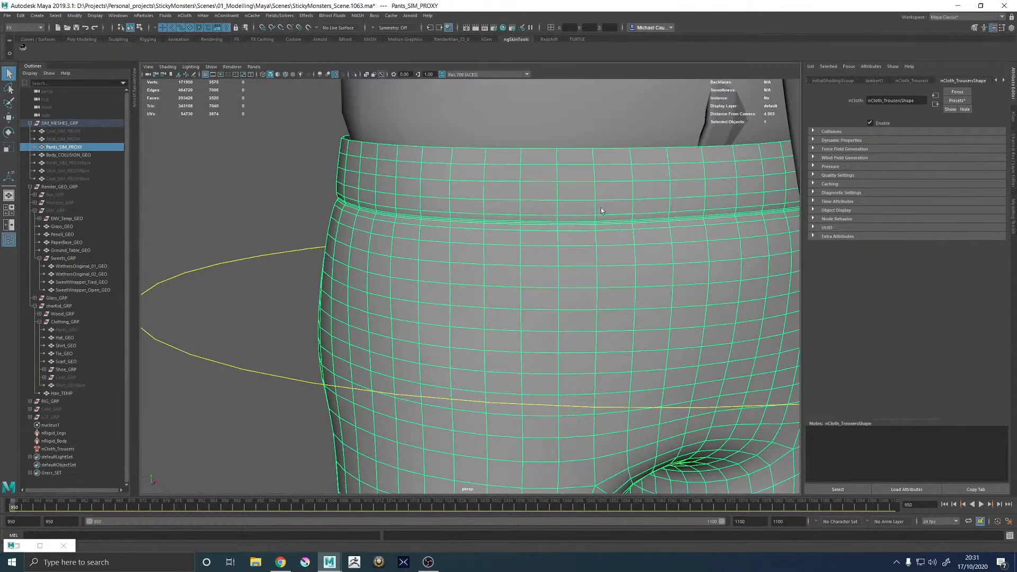
{"action": "right_click_drag", "start_coordinate": [552, 212], "coordinate": [510, 213]}
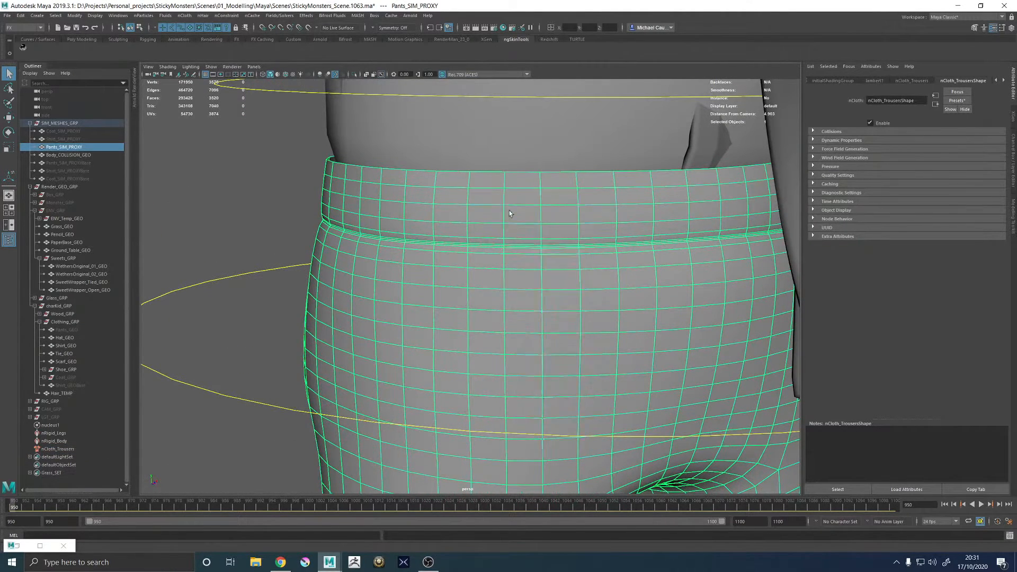
{"action": "left_click_drag", "start_coordinate": [511, 214], "coordinate": [495, 220], "text": "alt"}
{"action": "key", "text": "F8"}
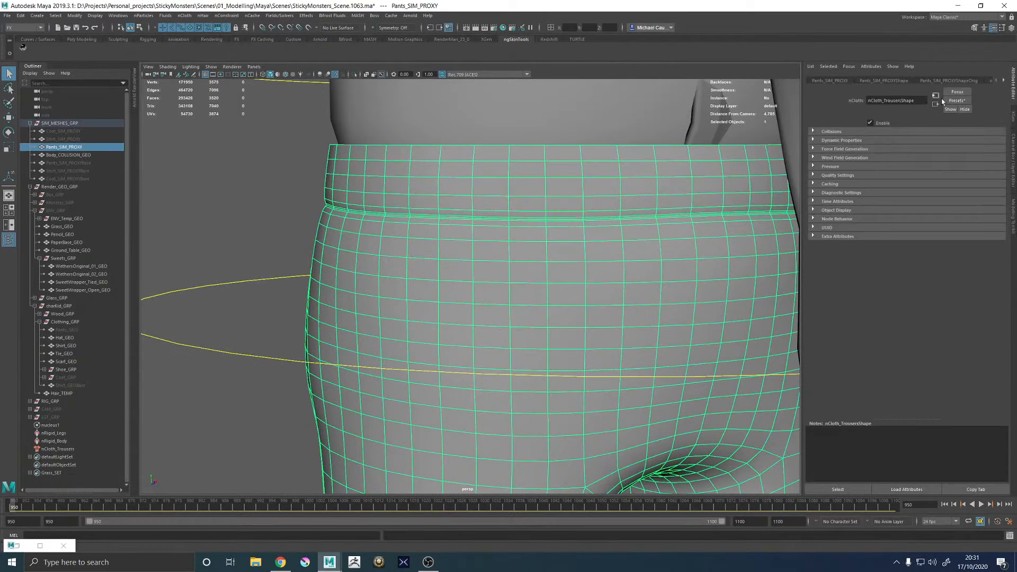
- Show a Node Editor beside the perspective view and graph the input and output connections of Pants_SIM_PROXY
{"action": "left_click", "coordinate": [117, 15]}
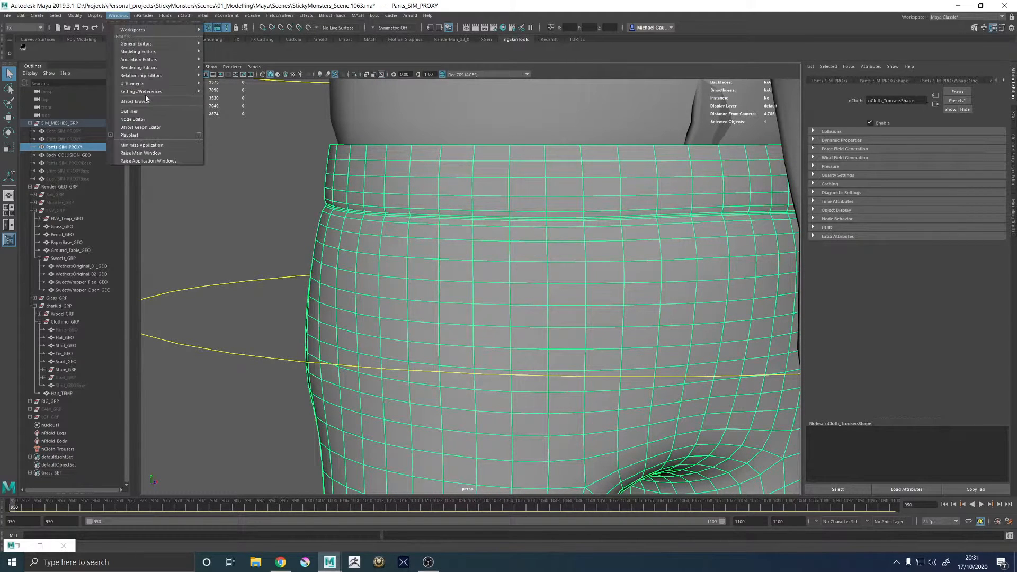
{"action": "left_click", "coordinate": [135, 119]}
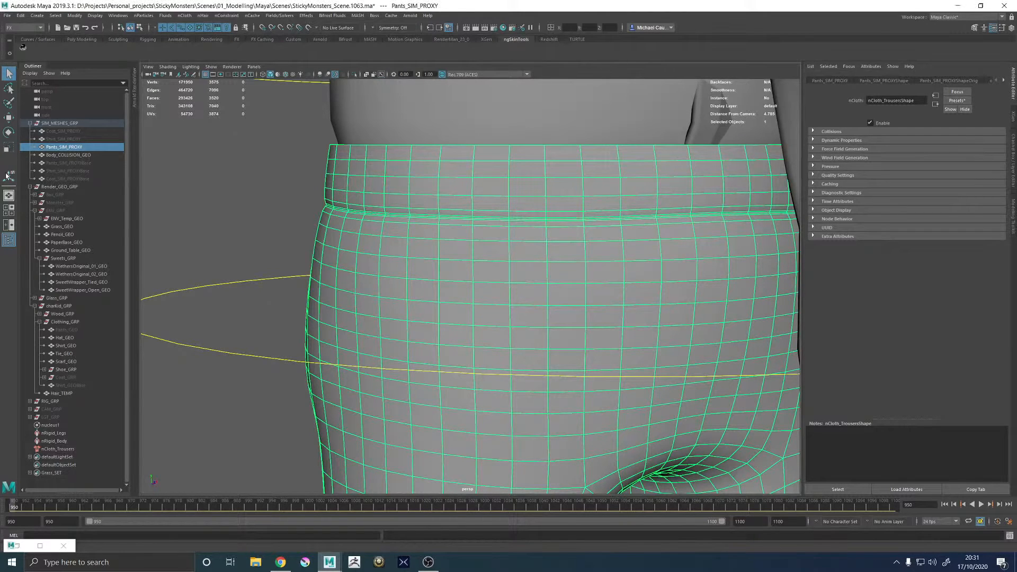
{"action": "left_click", "coordinate": [9, 225]}
{"action": "left_click", "coordinate": [254, 67]}
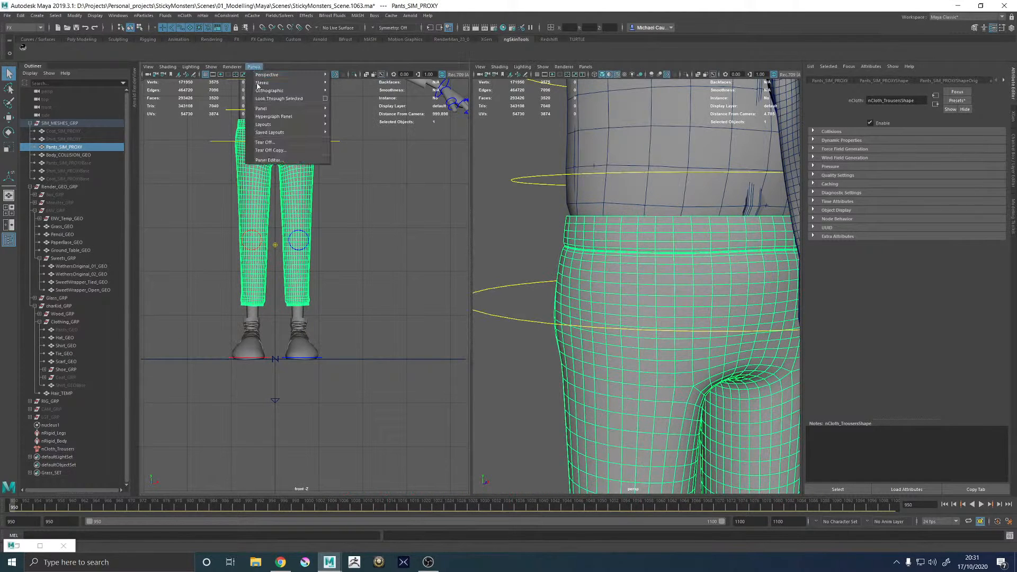
{"action": "mouse_move", "coordinate": [270, 109]}
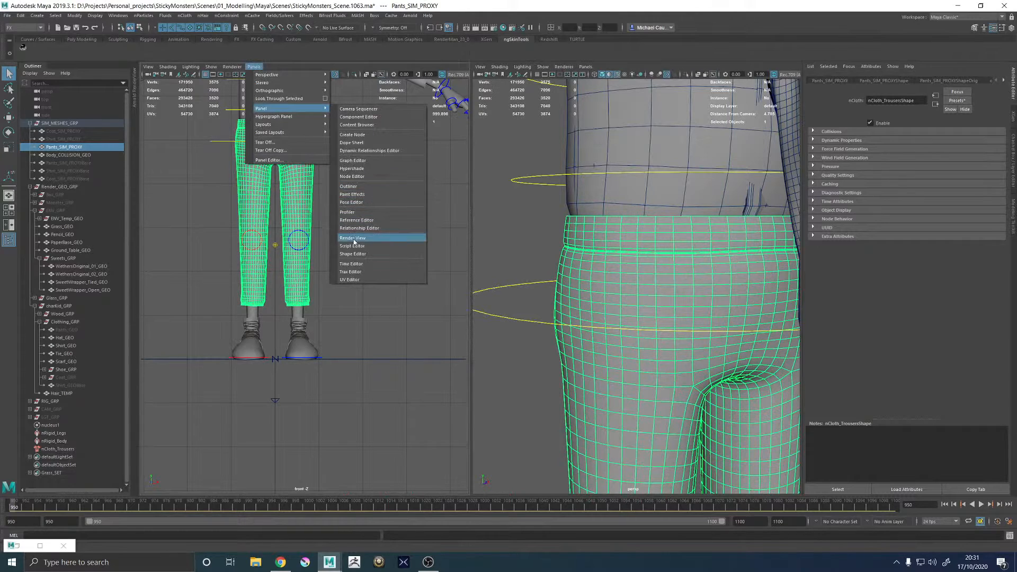
{"action": "left_click", "coordinate": [353, 177]}
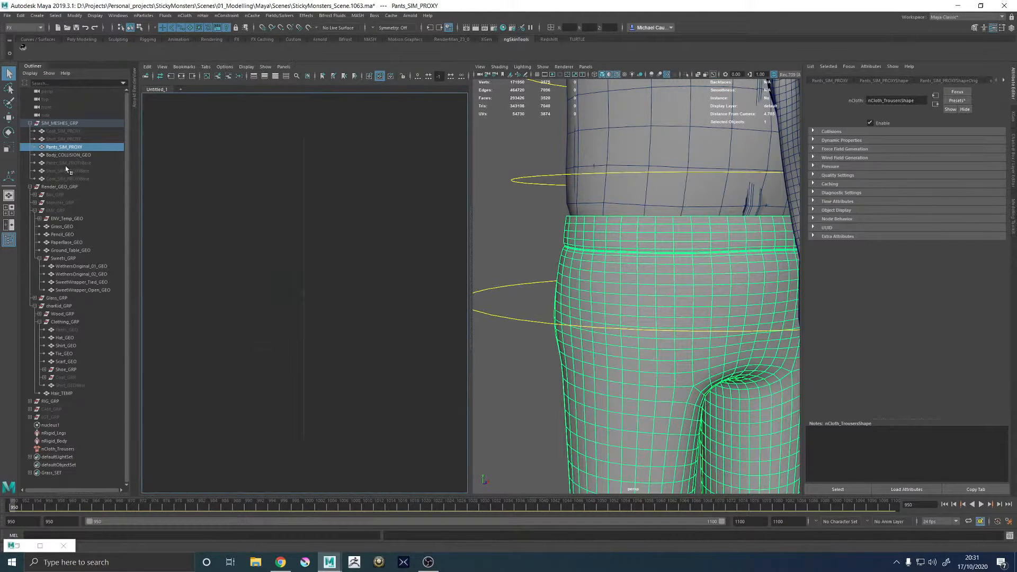
{"action": "left_click", "coordinate": [181, 75]}
{"action": "scroll", "coordinate": [285, 241], "scroll_direction": "up", "scroll_amount": 5}
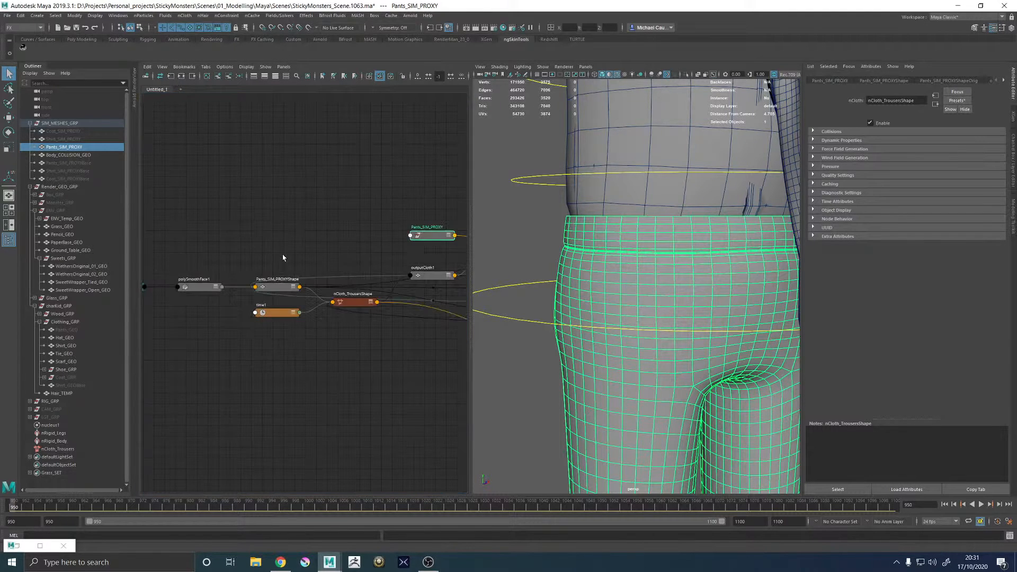
- Rename the polySmoothFace1 node to polySmoothFace_SimQuality and set its Division Levels to 0
{"action": "double_click", "coordinate": [316, 255]}
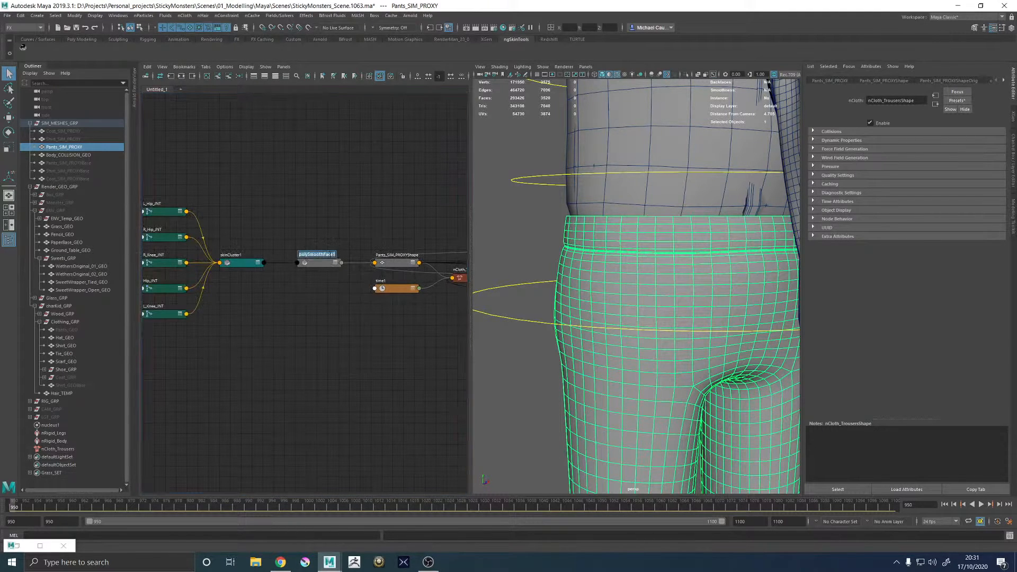
{"action": "left_click", "coordinate": [334, 255]}
{"action": "type", "text": "_SimQuality"}
{"action": "key", "text": "Return"}
{"action": "left_click", "coordinate": [317, 265]}
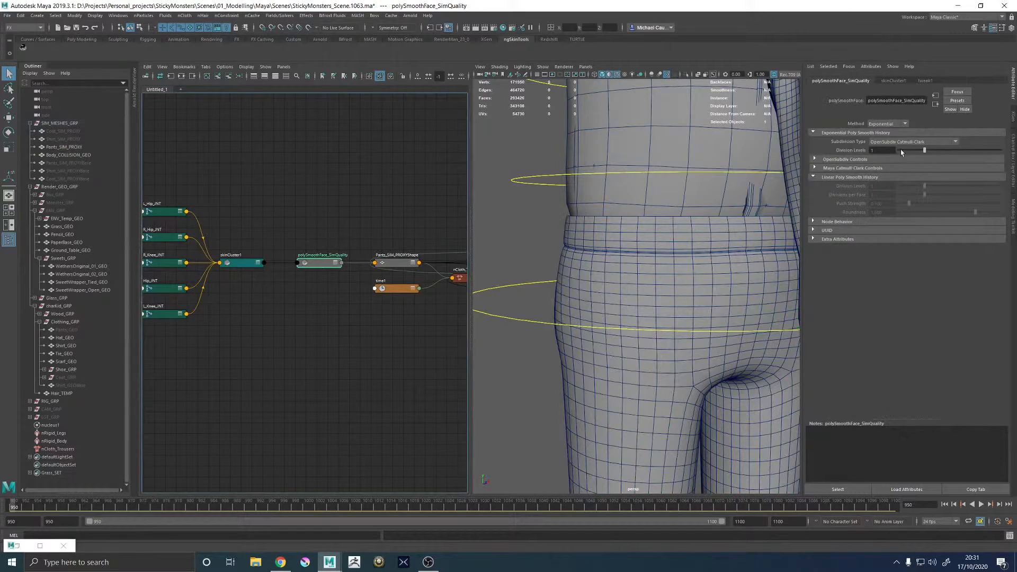
- Switch Pants_SIM_PROXY to vertex selection and select the vertex loops around its waistband
{"action": "left_click", "coordinate": [641, 256]}
{"action": "scroll", "coordinate": [639, 273], "scroll_direction": "up", "scroll_amount": 6}
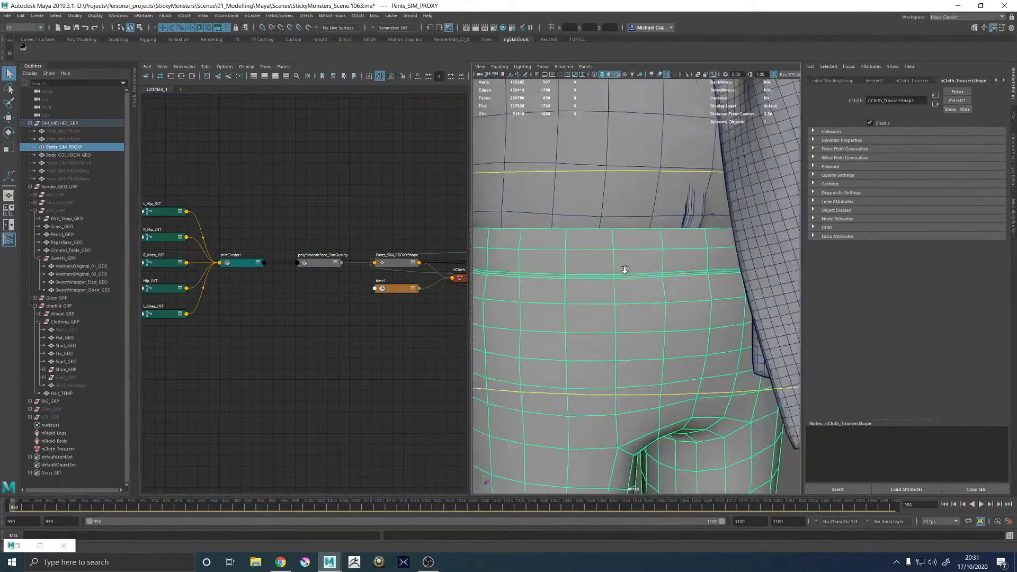
{"action": "scroll", "coordinate": [639, 273], "scroll_direction": "down", "scroll_amount": 5}
{"action": "right_click_drag", "start_coordinate": [618, 253], "coordinate": [575, 254]}
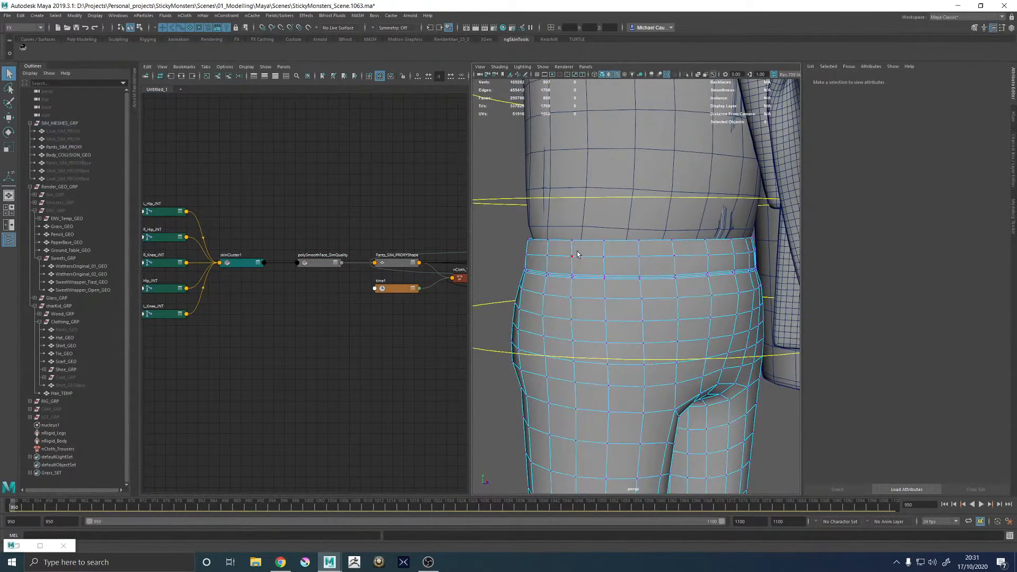
{"action": "double_click", "coordinate": [538, 245]}
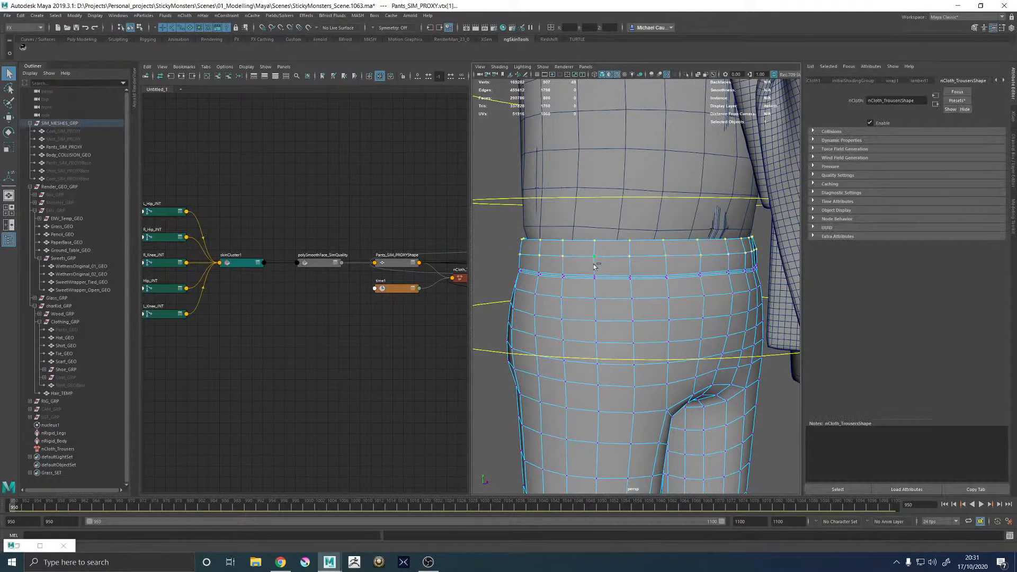
{"action": "double_click", "coordinate": [631, 276], "text": "shift"}
{"action": "double_click", "coordinate": [692, 275], "text": "shift"}
- Add Body_COLLISION_GEO to the waistband vertex selection and create a Point to Surface constraint
{"action": "left_click", "coordinate": [618, 222], "text": "shift"}
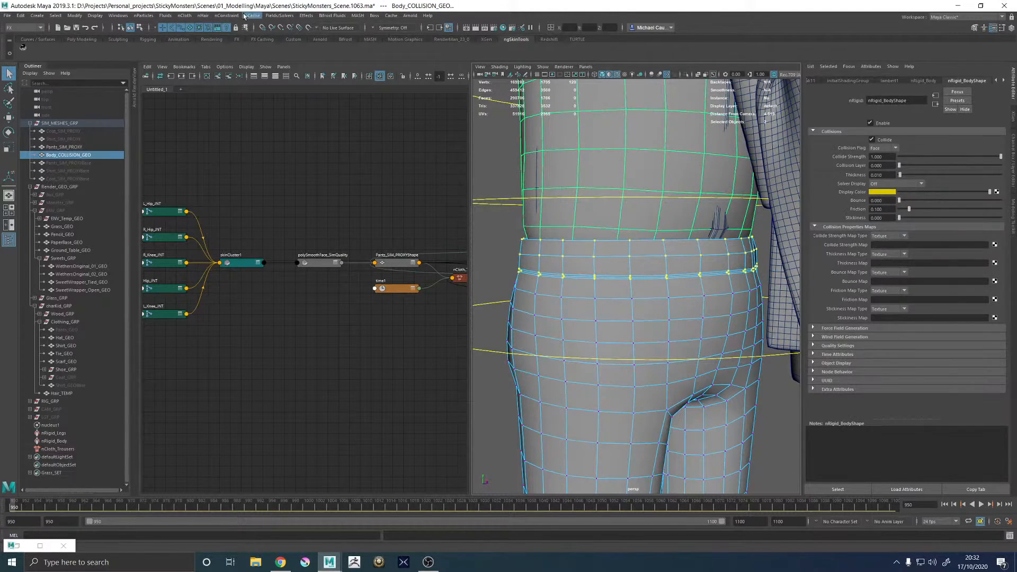
{"action": "left_click", "coordinate": [226, 15]}
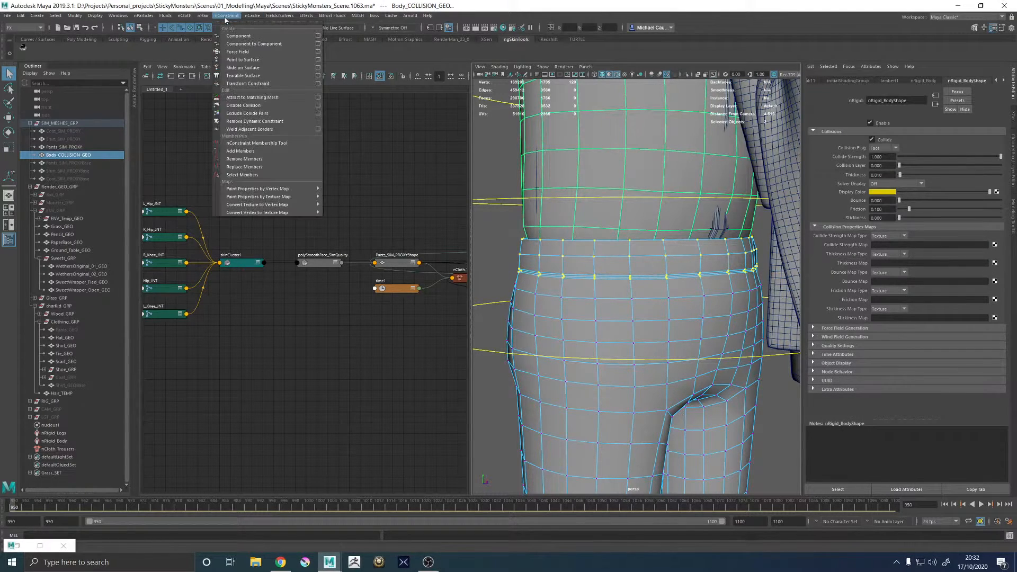
{"action": "left_click", "coordinate": [241, 60]}
- Hide the Hair_TEMP mesh and turn off the wireframe overlay on the shaded perspective view
{"action": "scroll", "coordinate": [627, 217], "scroll_direction": "down", "scroll_amount": 5}
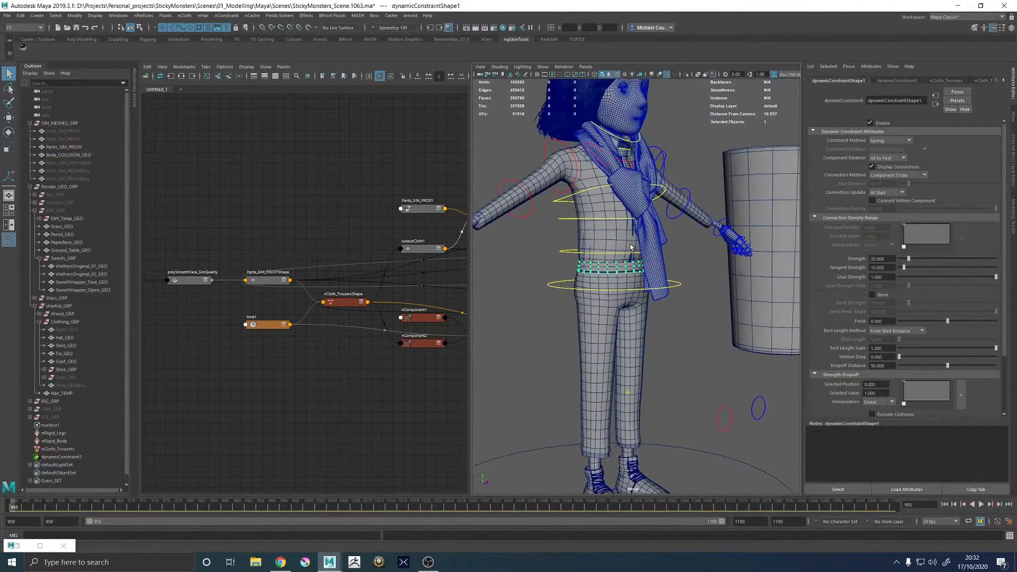
{"action": "scroll", "coordinate": [630, 246], "scroll_direction": "down", "scroll_amount": 3}
{"action": "left_click", "coordinate": [598, 140]}
{"action": "key", "text": "h"}
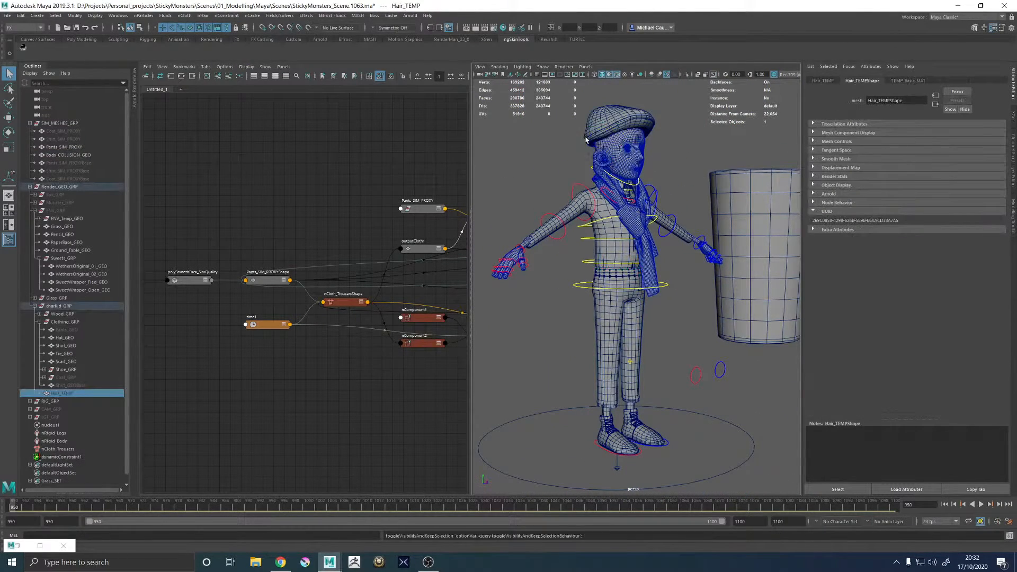
{"action": "left_click", "coordinate": [609, 74]}
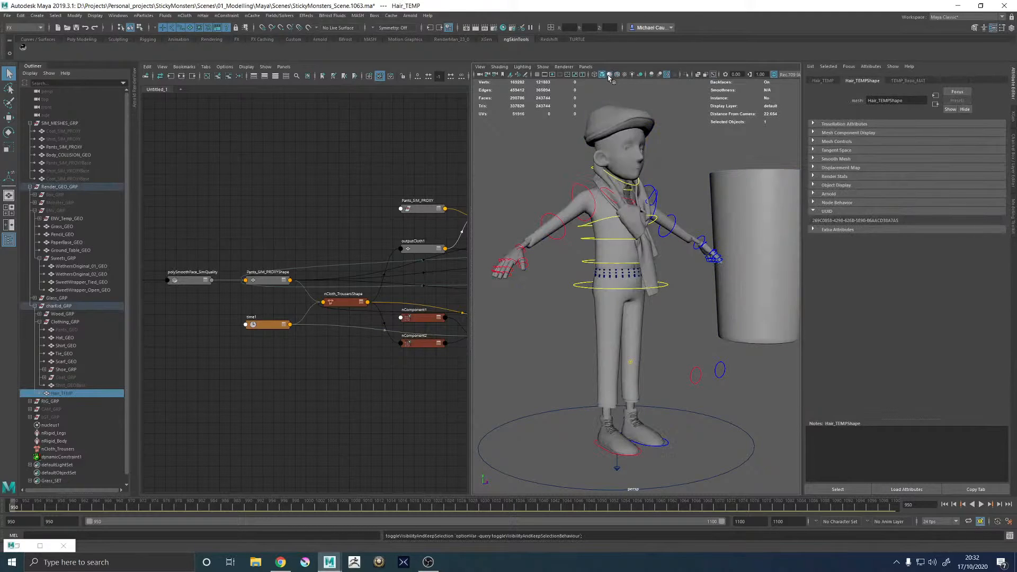
{"action": "left_click", "coordinate": [608, 76]}
- Clear the selection and play the timeline to check the trouser simulation with the waistband constraint
{"action": "left_click", "coordinate": [688, 196]}
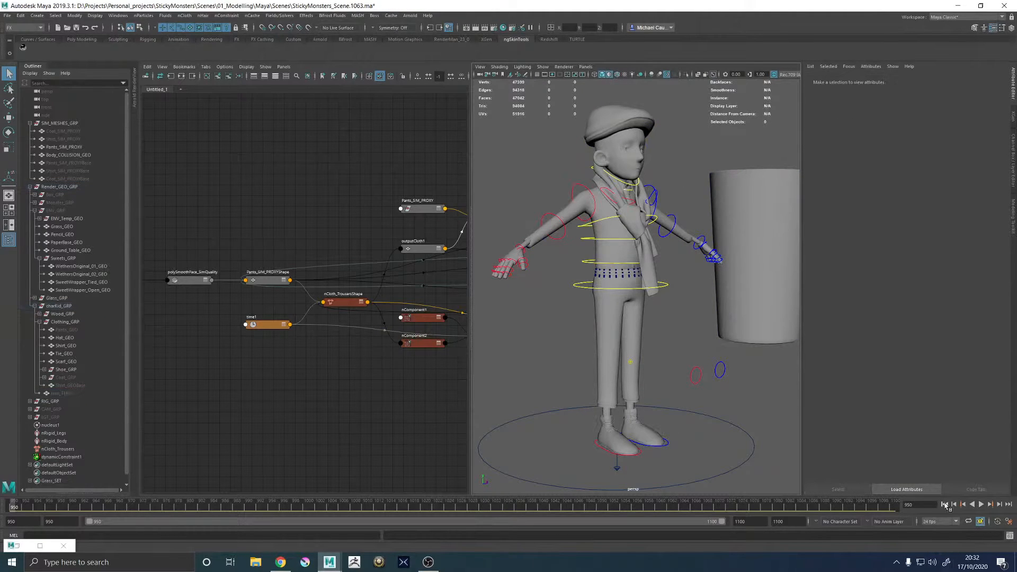
{"action": "left_click", "coordinate": [981, 504]}
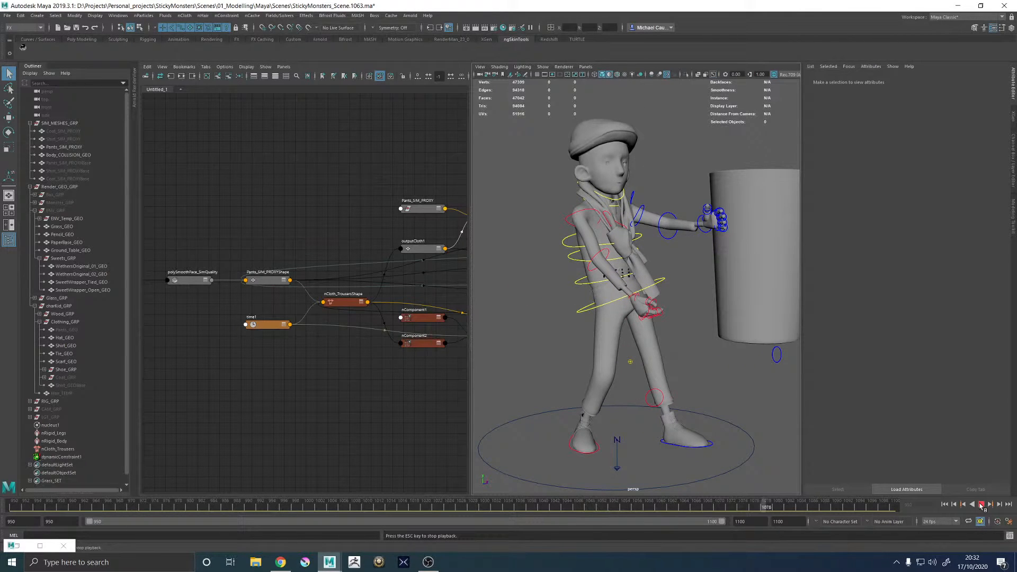
{"action": "left_click", "coordinate": [981, 504]}
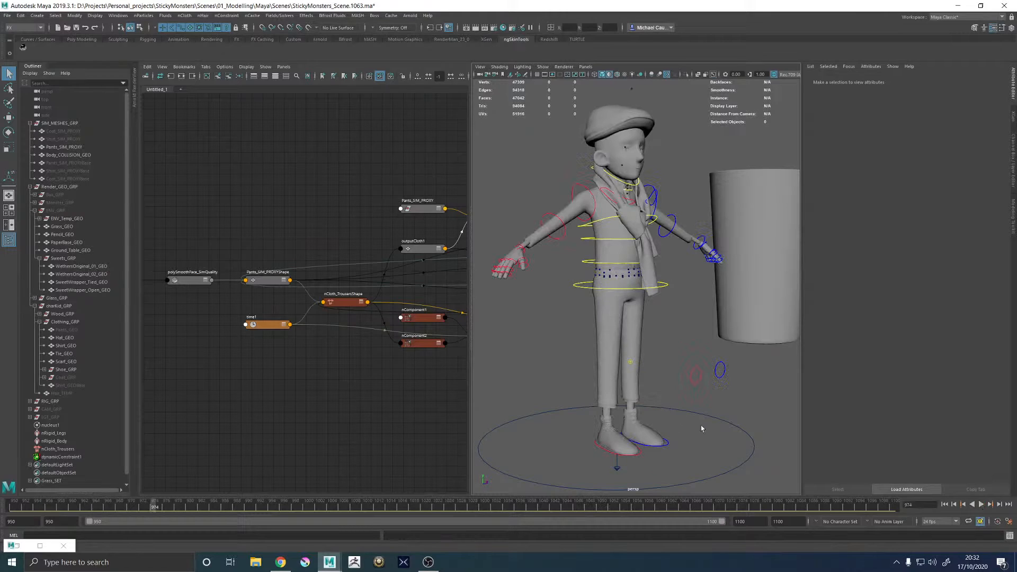
- Rearrange the trouser graph by moving outputCloth1, the wrap1 node with its connected pants nodes, and tweakSet1 apart
{"action": "left_click", "coordinate": [614, 332]}
{"action": "middle_click_drag", "start_coordinate": [346, 215], "coordinate": [210, 210]}
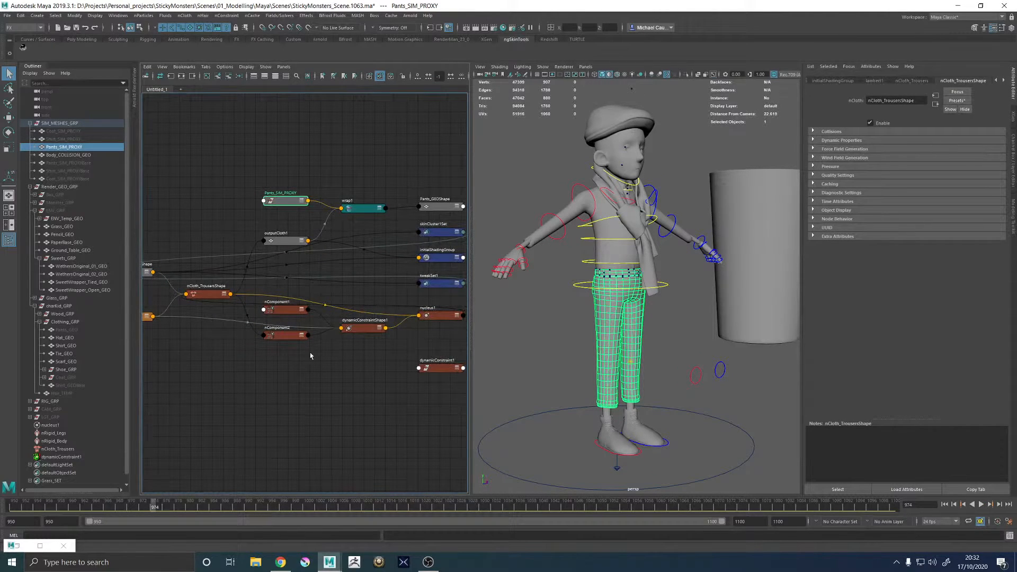
{"action": "middle_click_drag", "start_coordinate": [310, 356], "coordinate": [407, 346]}
{"action": "left_click", "coordinate": [305, 285]}
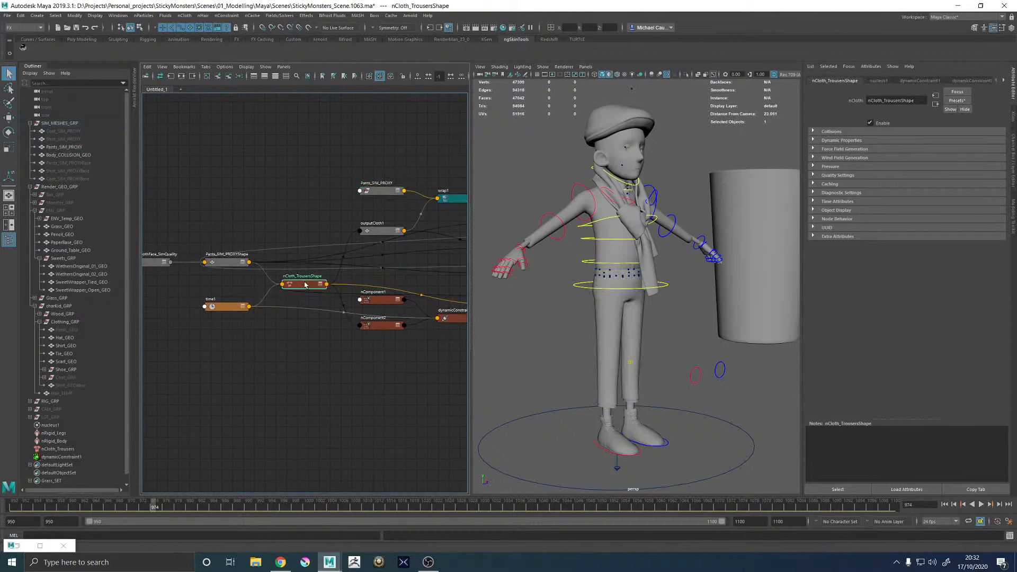
{"action": "left_click_drag", "start_coordinate": [305, 285], "coordinate": [310, 287]}
{"action": "middle_click_drag", "start_coordinate": [390, 280], "coordinate": [383, 279]}
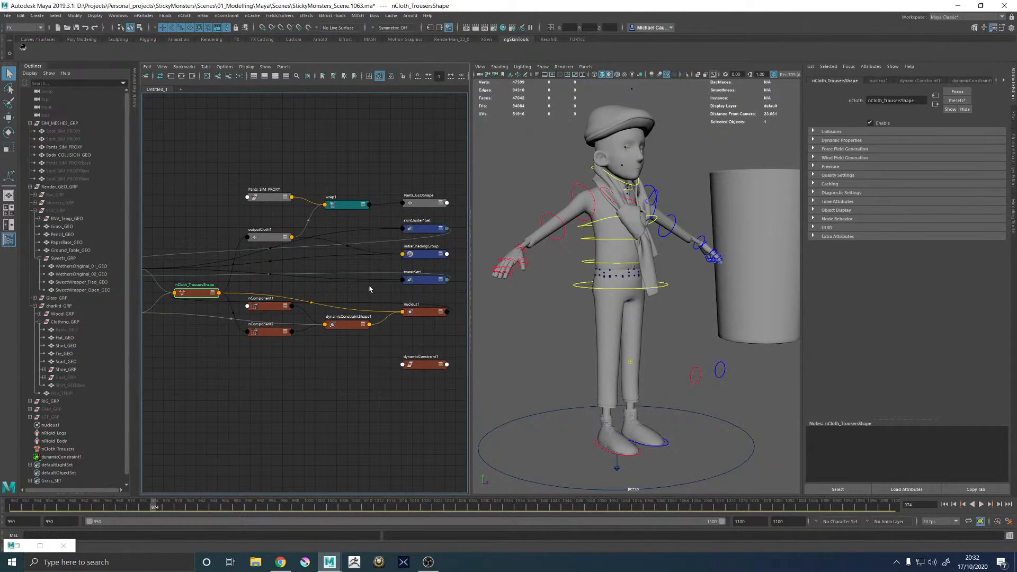
{"action": "left_click_drag", "start_coordinate": [254, 237], "coordinate": [327, 290]}
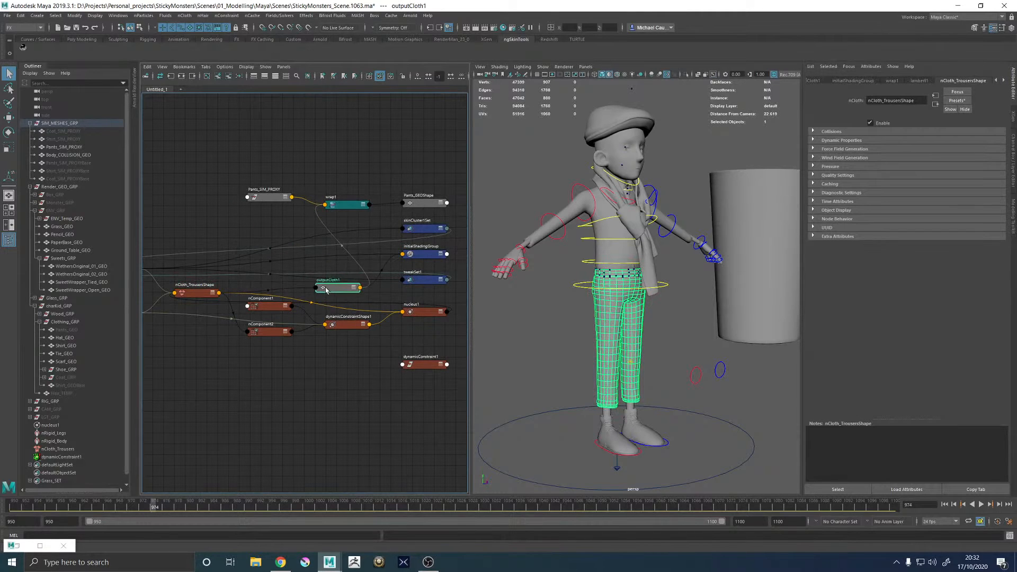
{"action": "left_click_drag", "start_coordinate": [227, 160], "coordinate": [456, 219]}
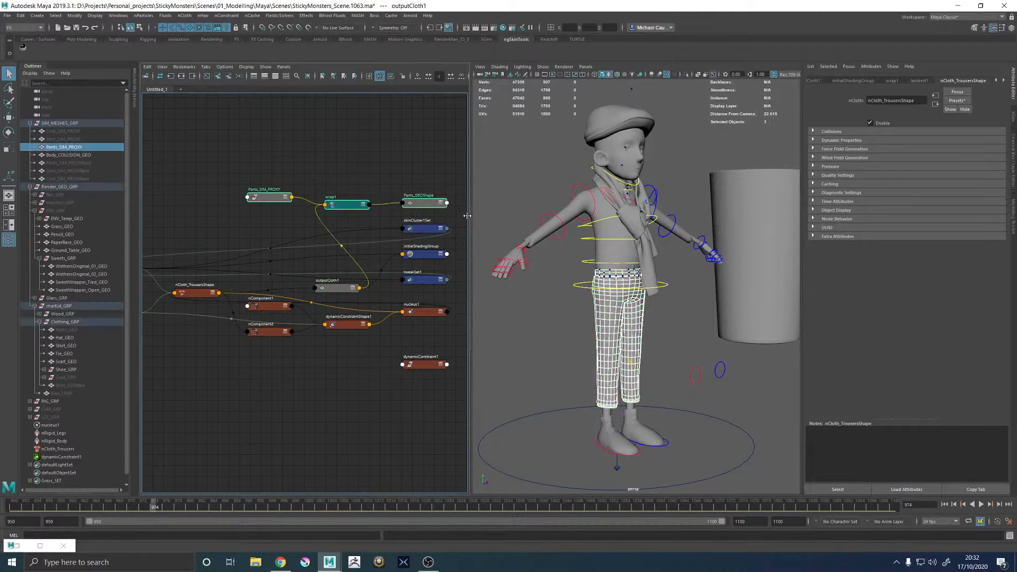
{"action": "left_click_drag", "start_coordinate": [332, 208], "coordinate": [465, 203]}
{"action": "middle_click_drag", "start_coordinate": [321, 210], "coordinate": [306, 186], "text": "alt"}
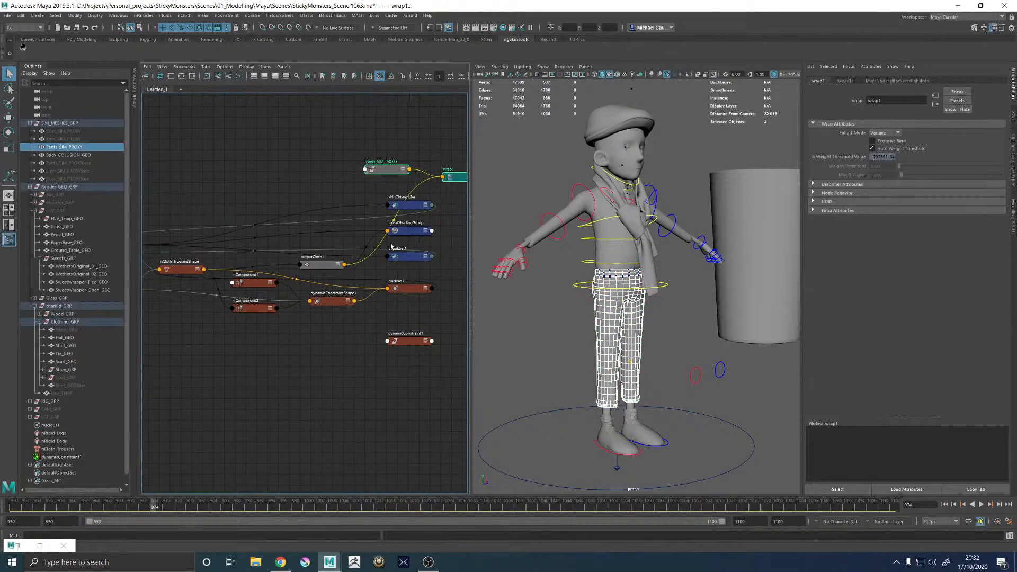
{"action": "left_click_drag", "start_coordinate": [405, 259], "coordinate": [292, 232]}
- Examine the attributes of the nCloth_TrousersShape and Pants_SIM_PROXYShape nodes and their connected nodes
{"action": "left_click", "coordinate": [180, 269]}
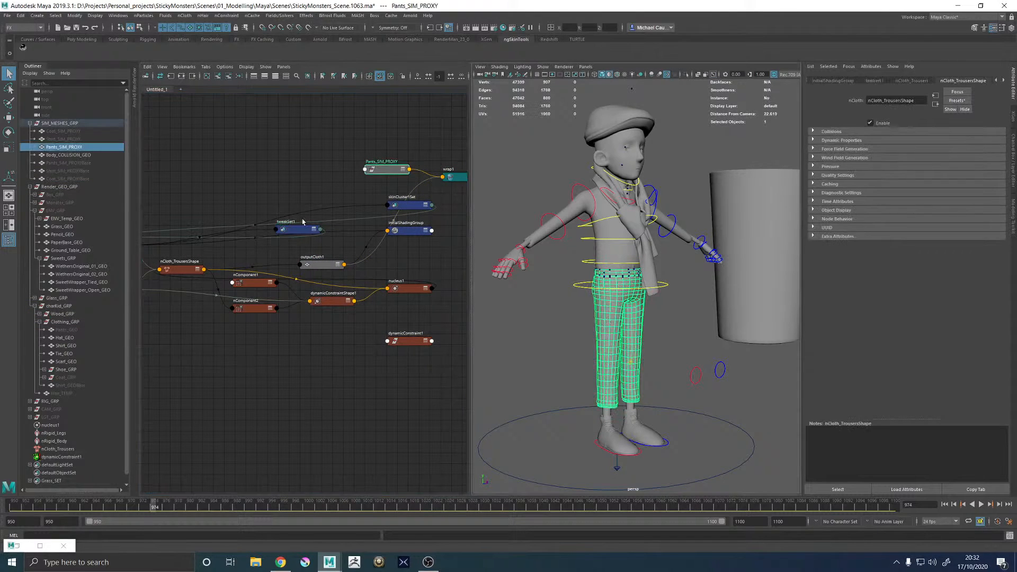
{"action": "middle_click_drag", "start_coordinate": [180, 269], "coordinate": [309, 271], "text": "alt"}
{"action": "left_click", "coordinate": [231, 250]}
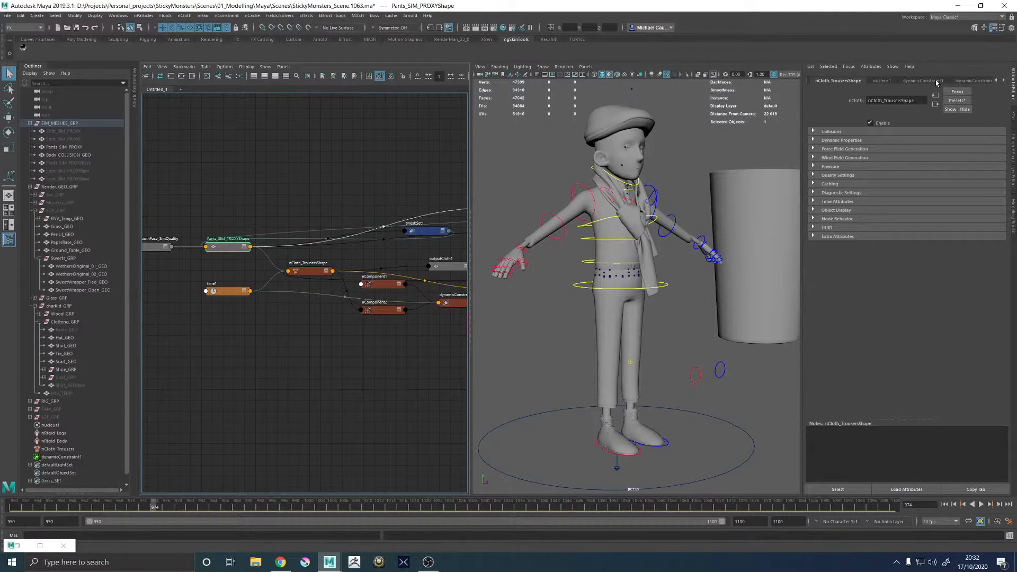
{"action": "left_click", "coordinate": [970, 81]}
{"action": "left_click", "coordinate": [830, 82]}
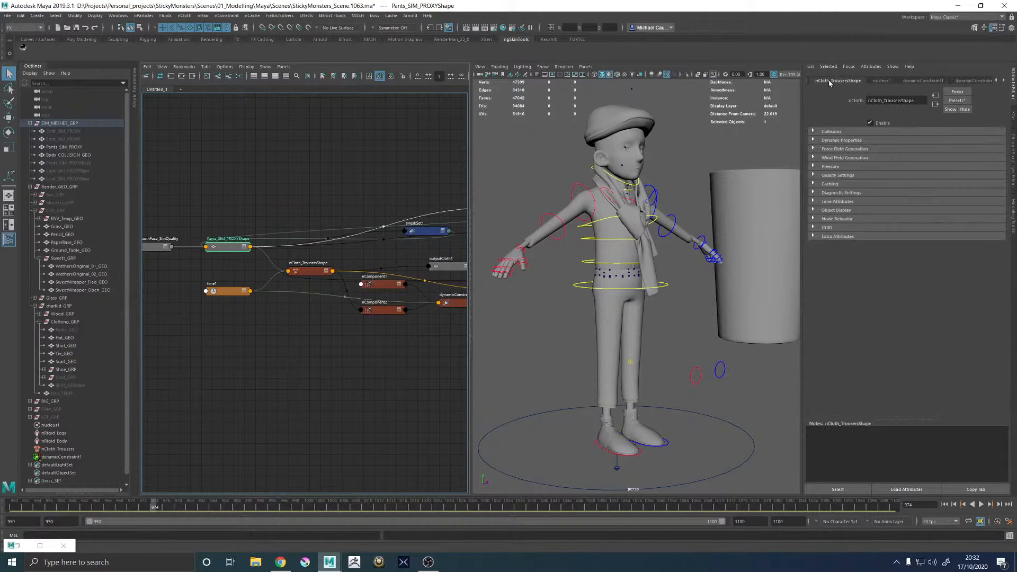
{"action": "left_click", "coordinate": [874, 83]}
{"action": "left_click", "coordinate": [211, 198]}
- Try setting the Division Levels of polySmoothFace_SimQuality to 1
{"action": "left_click", "coordinate": [154, 248]}
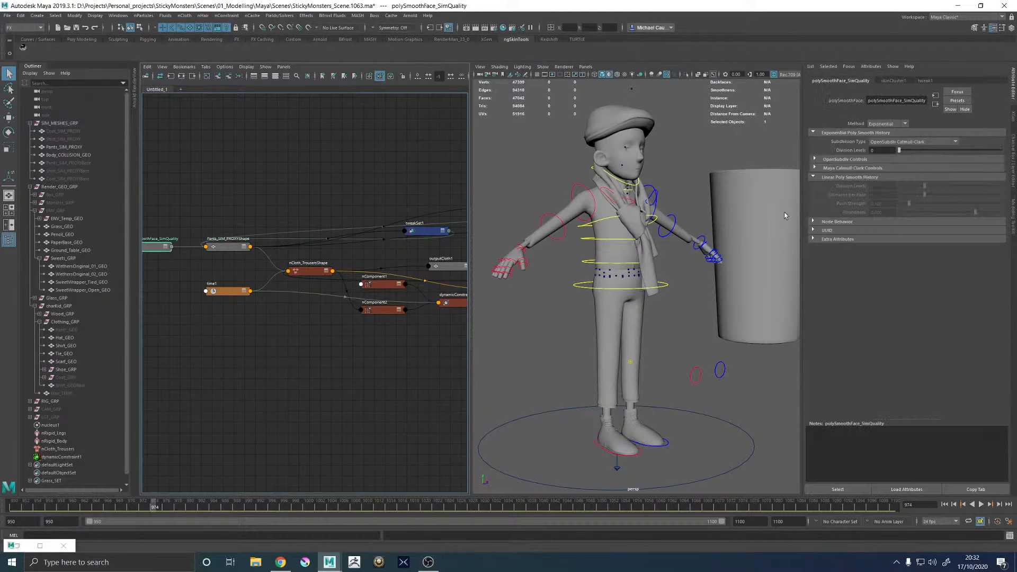
{"action": "left_click_drag", "start_coordinate": [889, 150], "coordinate": [830, 155]}
{"action": "type", "text": "1"}
{"action": "key", "text": "Return"}
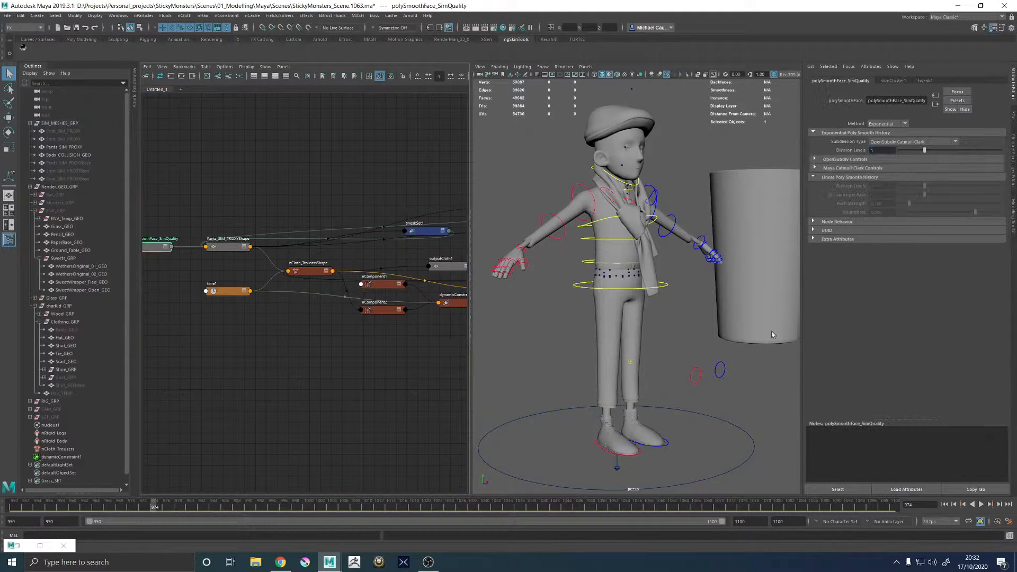
- Replay the trouser simulation from frame 950 to check the waistband and legs at the changed smoothing level, and stop playback
{"action": "right_click_drag", "start_coordinate": [630, 296], "coordinate": [726, 318], "text": "alt"}
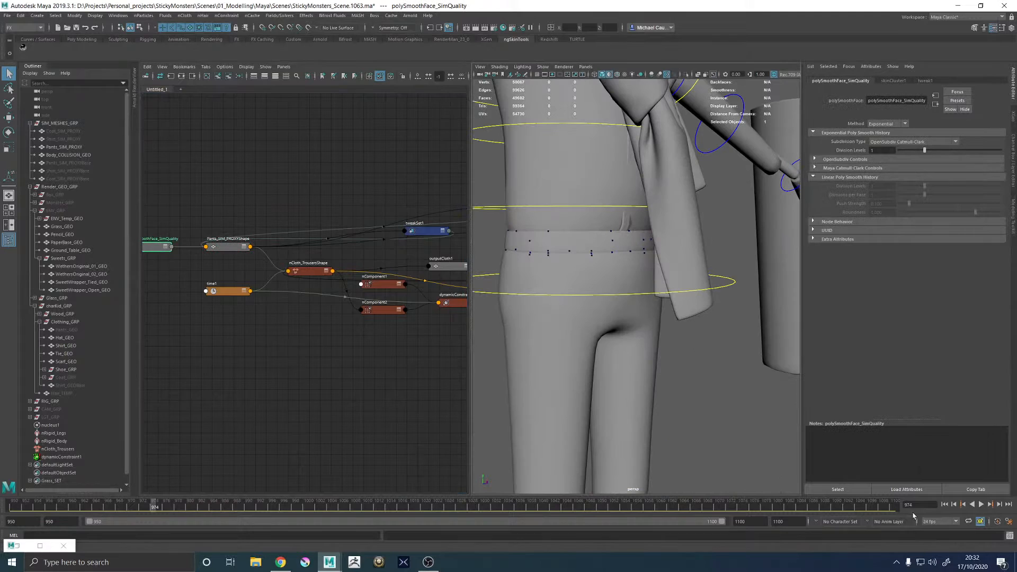
{"action": "left_click", "coordinate": [945, 505]}
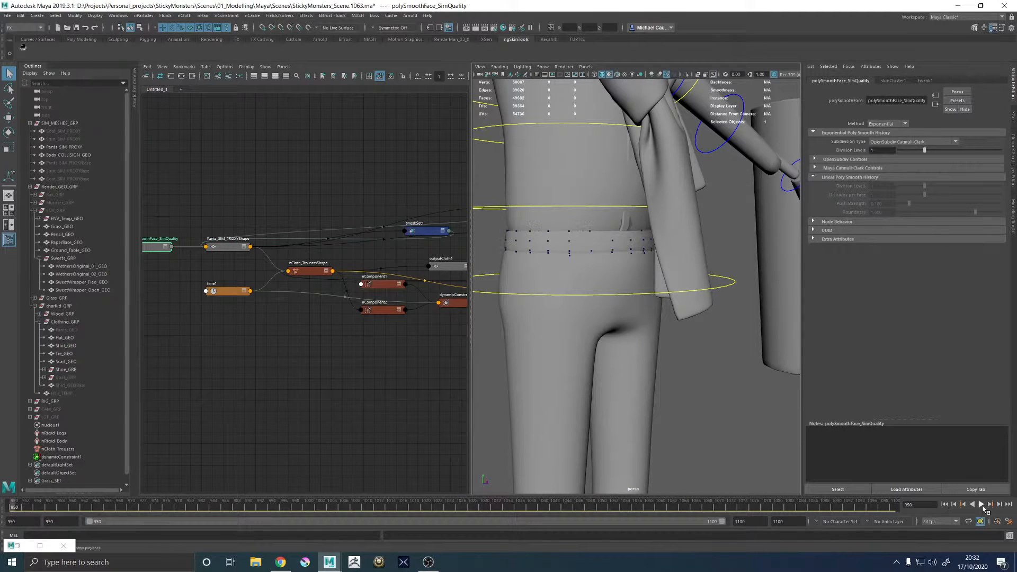
{"action": "left_click", "coordinate": [982, 506]}
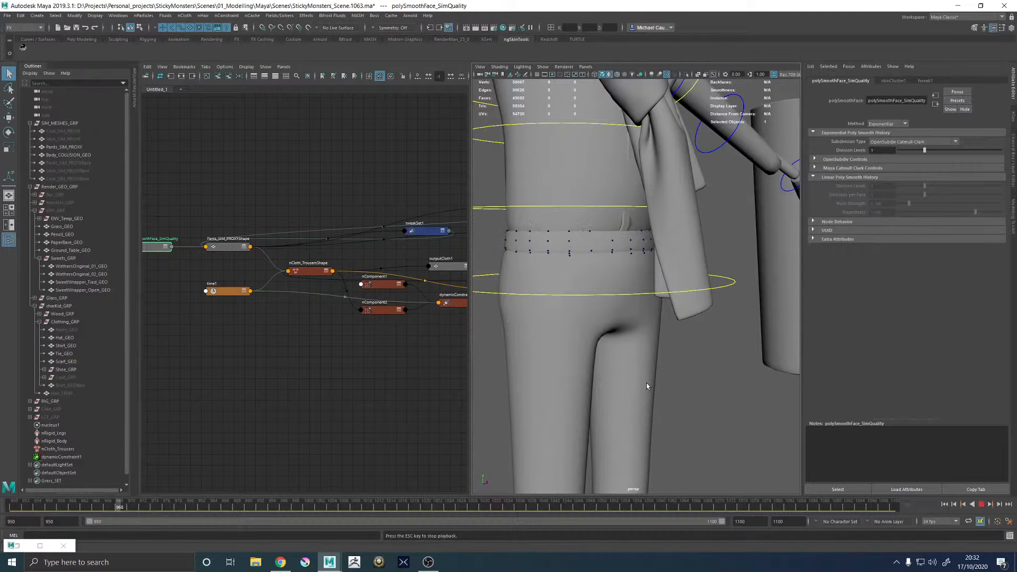
{"action": "scroll", "coordinate": [647, 383], "scroll_direction": "down", "scroll_amount": 6}
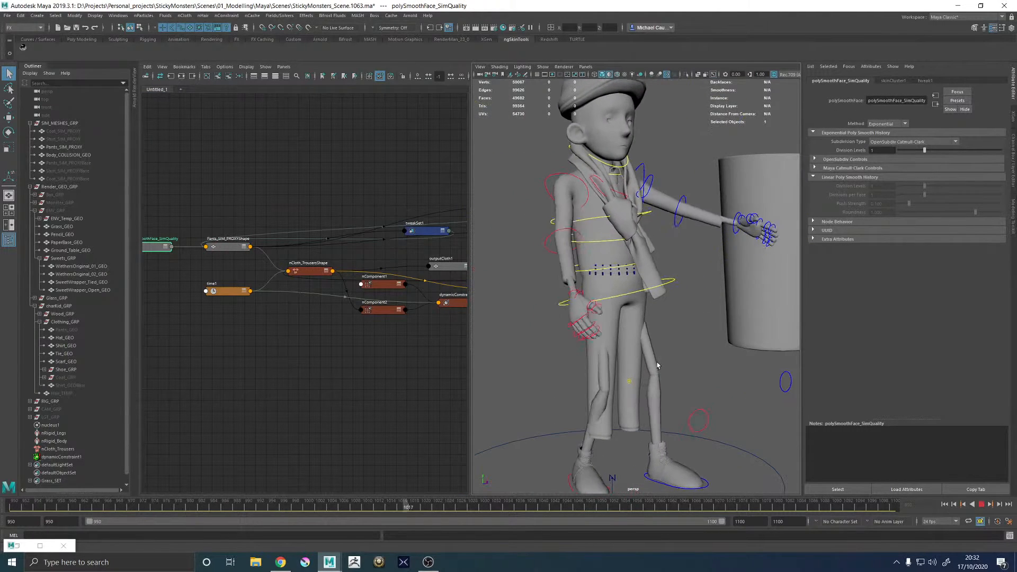
{"action": "left_click", "coordinate": [980, 505]}
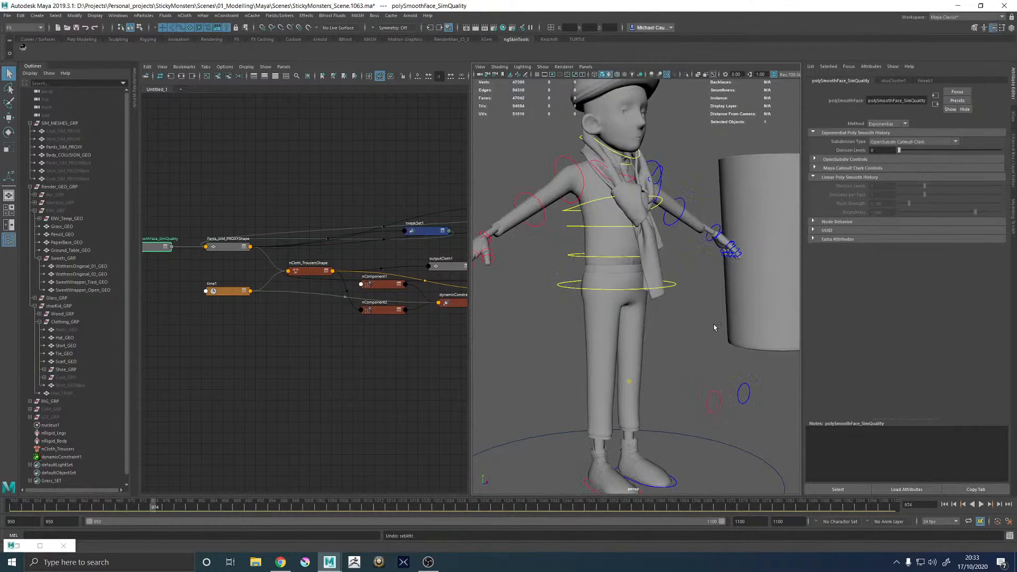
- Undo the trouser edits back to before the waistband's dynamic constraint and the nucleus1 start frame change
{"action": "key", "text": "ctrl+z"}
{"action": "key", "text": "ctrl+z"}
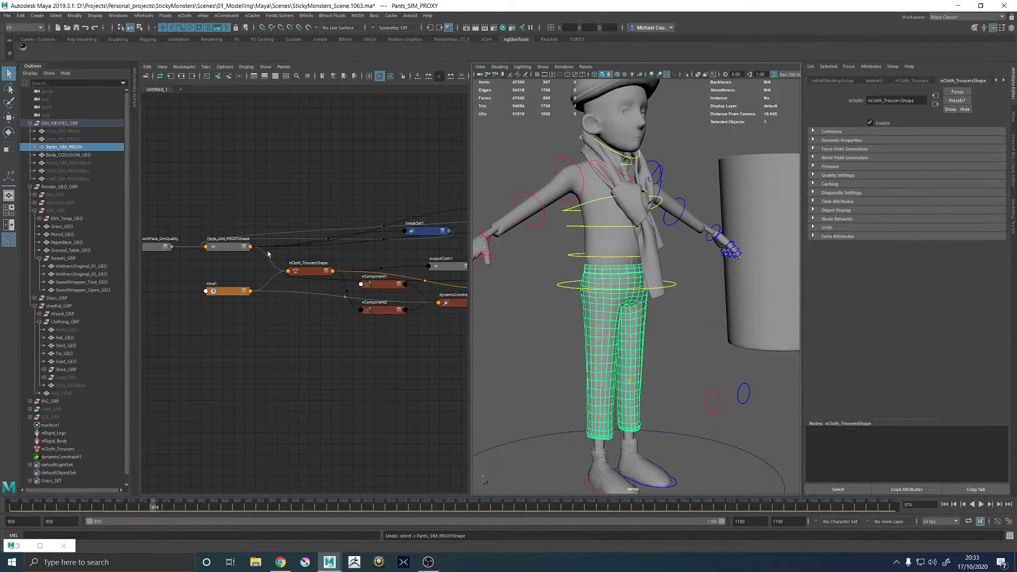
{"action": "middle_click_drag", "start_coordinate": [206, 215], "coordinate": [291, 207]}
{"action": "key", "text": "ctrl+z"}
{"action": "key", "text": "ctrl+z"}
{"action": "key", "text": "ctrl+z"}
{"action": "key", "text": "ctrl+z"}
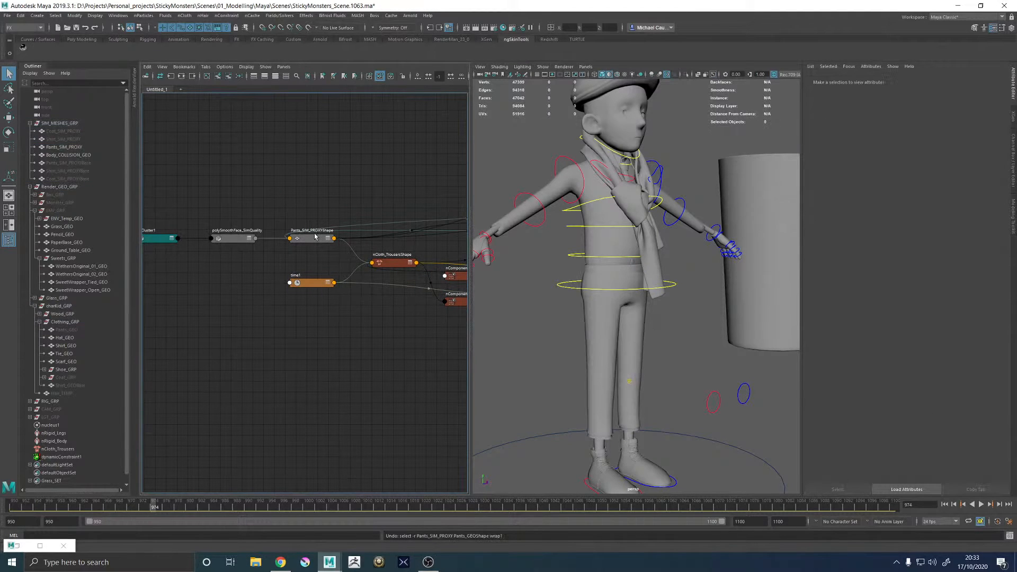
{"action": "key", "text": "ctrl+z"}
{"action": "key", "text": "ctrl+z"}
{"action": "key", "text": "ctrl+z"}
{"action": "key", "text": "ctrl+z"}
{"action": "key", "text": "ctrl+z"}
{"action": "key", "text": "ctrl+z"}
{"action": "key", "text": "ctrl+z"}
{"action": "key", "text": "ctrl+z"}
{"action": "key", "text": "ctrl+z"}
{"action": "key", "text": "ctrl+z"}
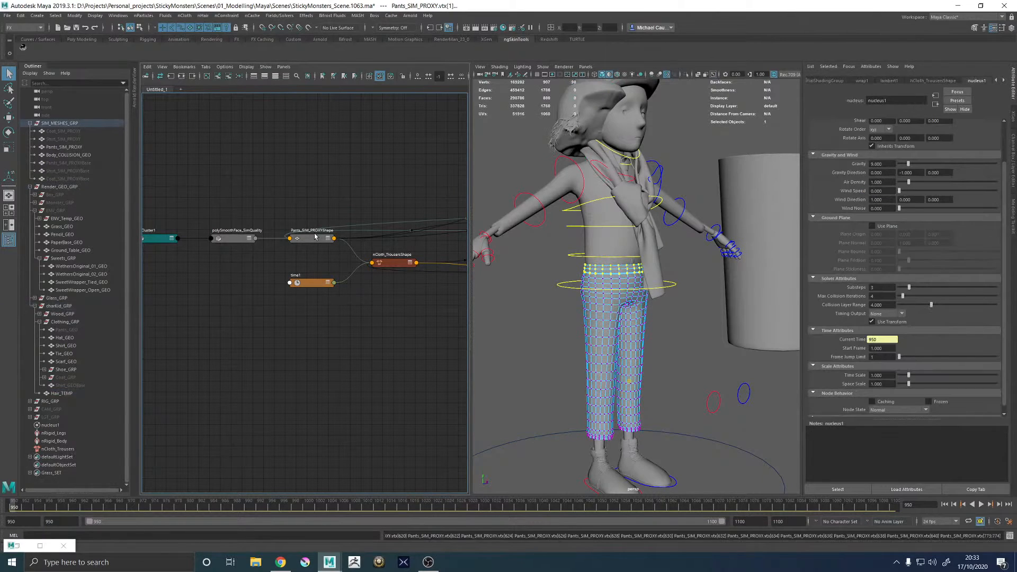
- Undo the remaining Pants_SIM_PROXY edits, including the smooth node's renaming and the nCloth creation
{"action": "key", "text": "ctrl+z"}
{"action": "key", "text": "ctrl+z"}
{"action": "key", "text": "ctrl+z"}
{"action": "key", "text": "ctrl+z"}
{"action": "key", "text": "ctrl+z"}
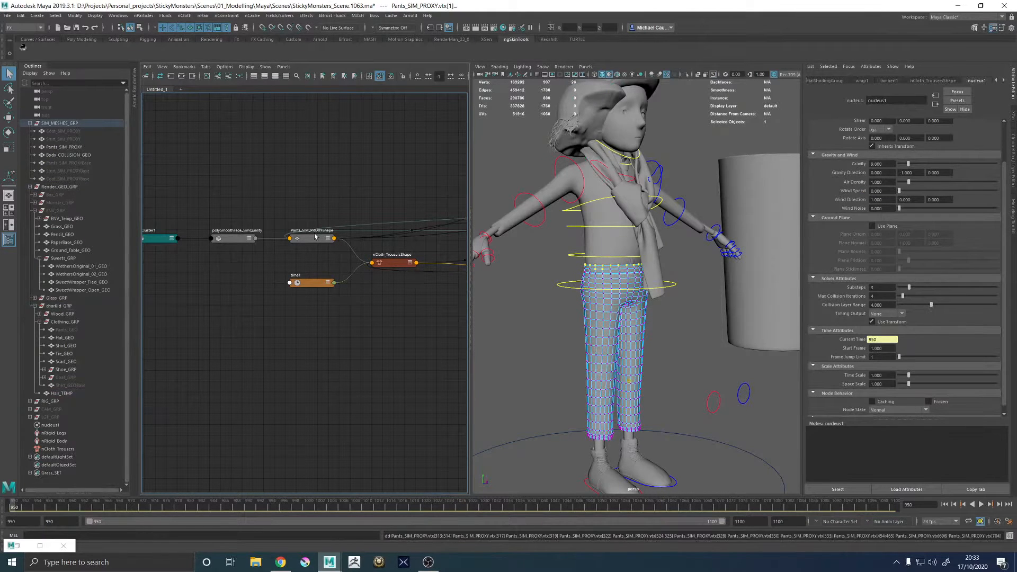
{"action": "key", "text": "ctrl+z"}
{"action": "key", "text": "ctrl+z"}
{"action": "key", "text": "ctrl+z"}
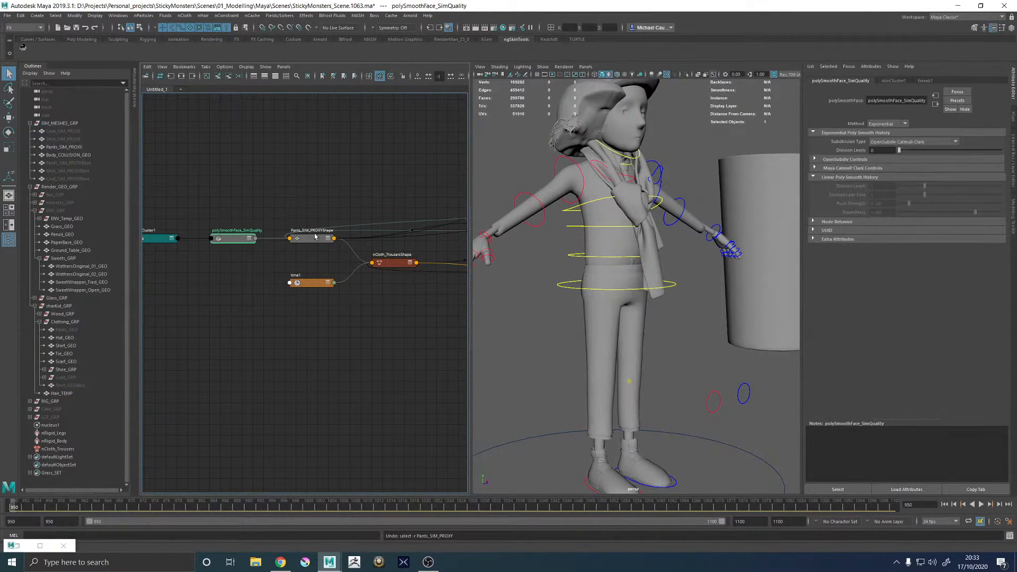
{"action": "key", "text": "ctrl+z"}
{"action": "key", "text": "ctrl+z"}
{"action": "key", "text": "ctrl+z"}
{"action": "key", "text": "ctrl+z"}
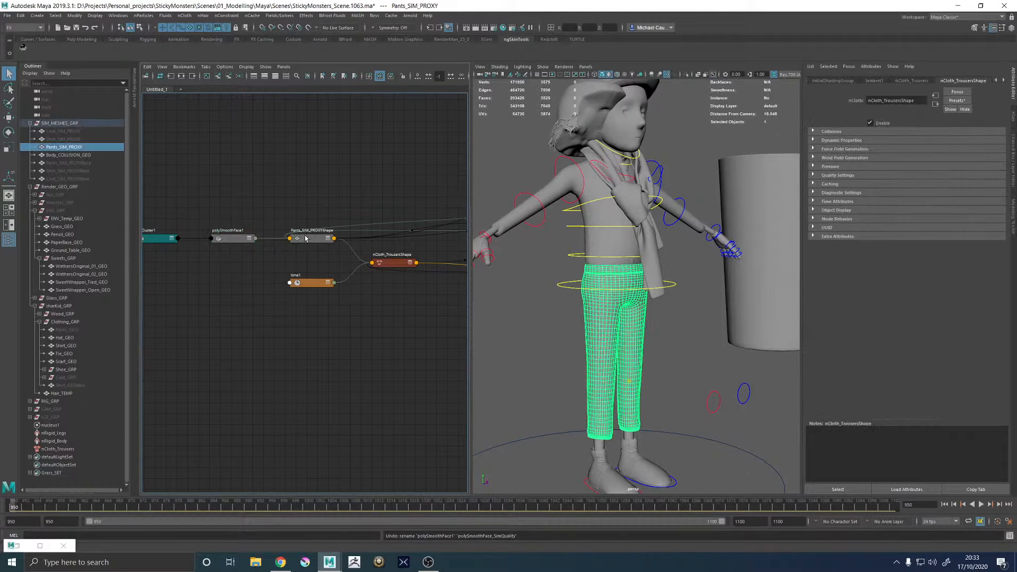
{"action": "key", "text": "ctrl+z"}
{"action": "key", "text": "ctrl+z"}
{"action": "key", "text": "ctrl+z"}
{"action": "key", "text": "ctrl+z"}
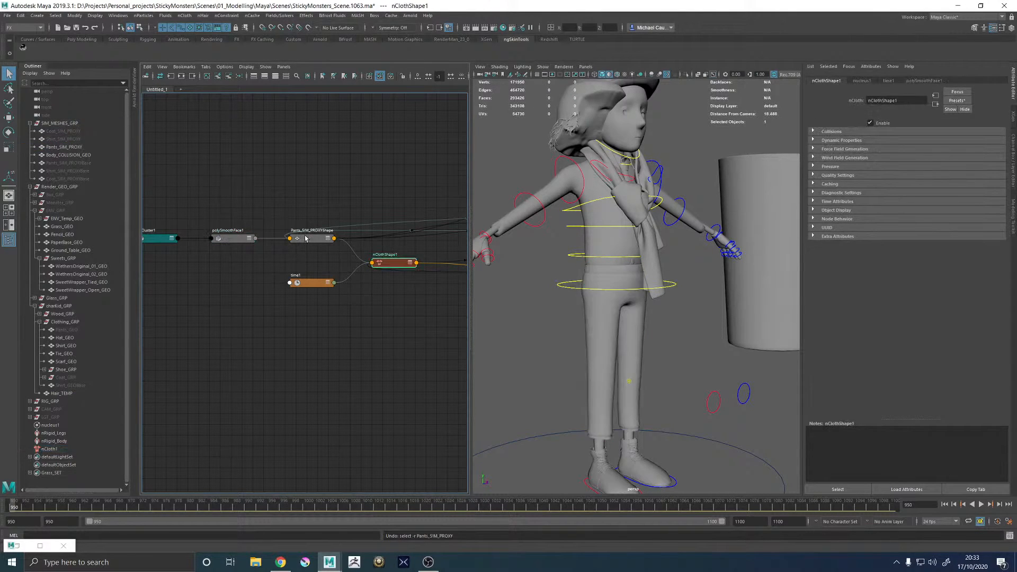
{"action": "key", "text": "ctrl+z"}
{"action": "key", "text": "ctrl+z"}
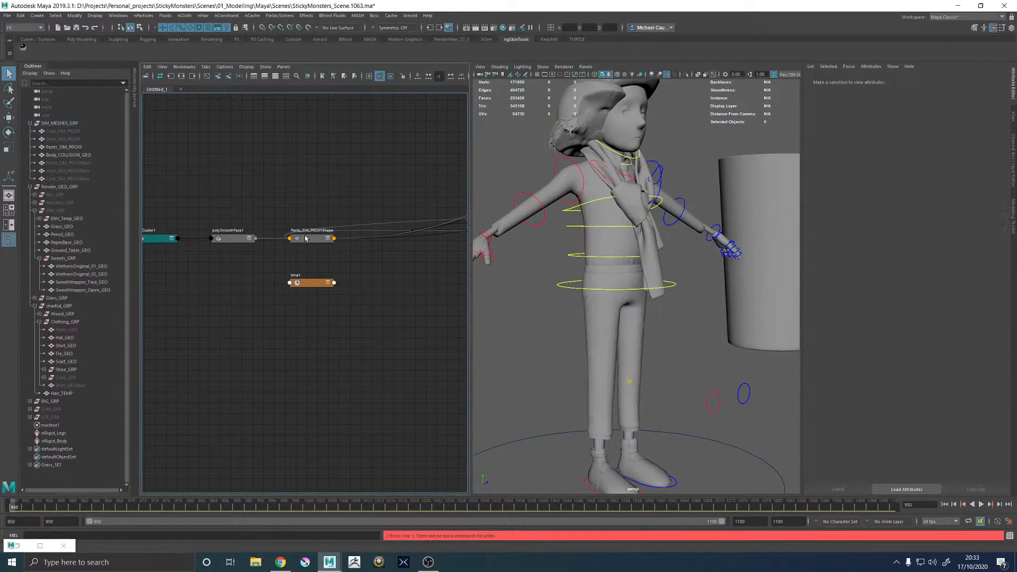
- Try setting the Division Levels of polySmoothFace1 to 0 and check the trousers around the whole character
{"action": "left_click", "coordinate": [243, 240]}
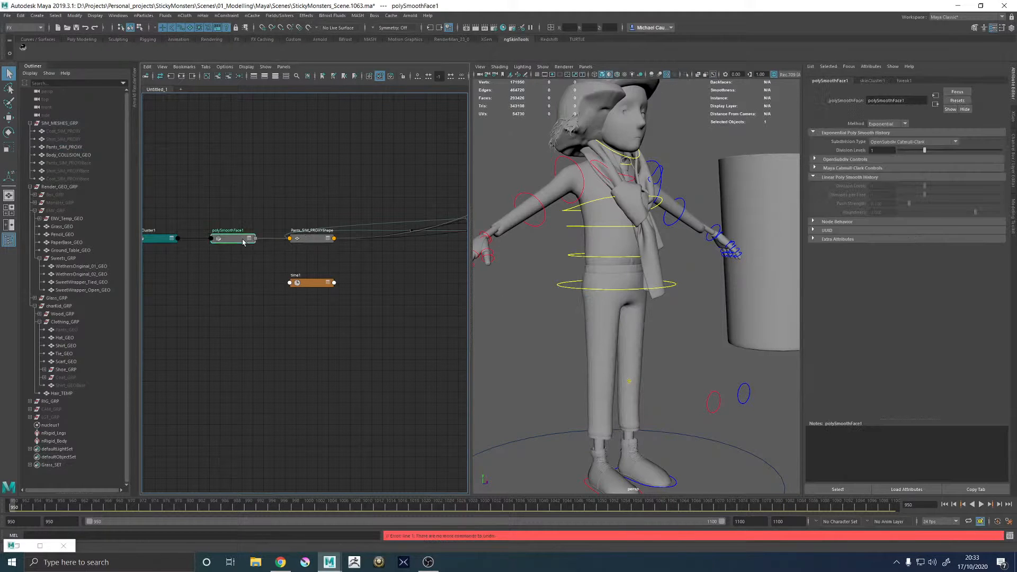
{"action": "left_click_drag", "start_coordinate": [912, 155], "coordinate": [837, 156]}
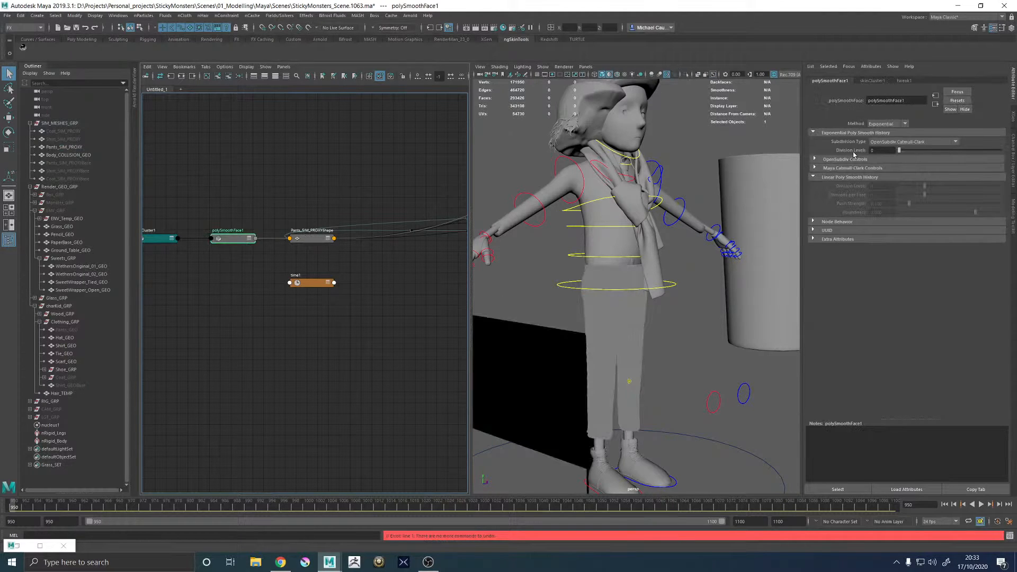
{"action": "left_click_drag", "start_coordinate": [648, 304], "coordinate": [580, 302], "text": "alt"}
{"action": "scroll", "coordinate": [584, 307], "scroll_direction": "down", "scroll_amount": 5}
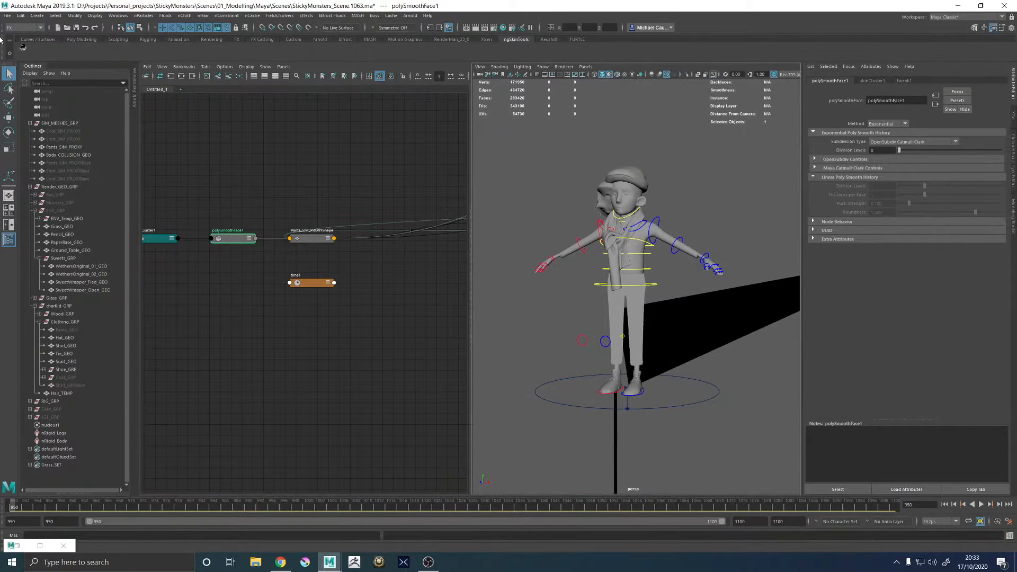
- Reopen the scene StickyMonsters_Scene.1063.ma without saving the changes and dismiss the color management warning
{"action": "left_click", "coordinate": [8, 16]}
{"action": "left_click", "coordinate": [26, 33]}
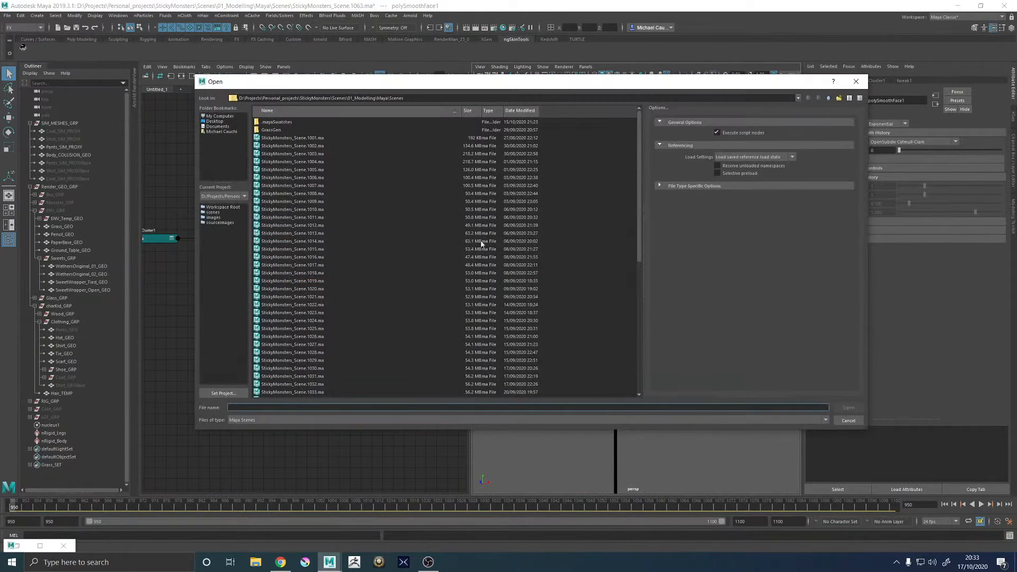
{"action": "scroll", "coordinate": [344, 272], "scroll_direction": "down", "scroll_amount": 10}
{"action": "double_click", "coordinate": [297, 392]}
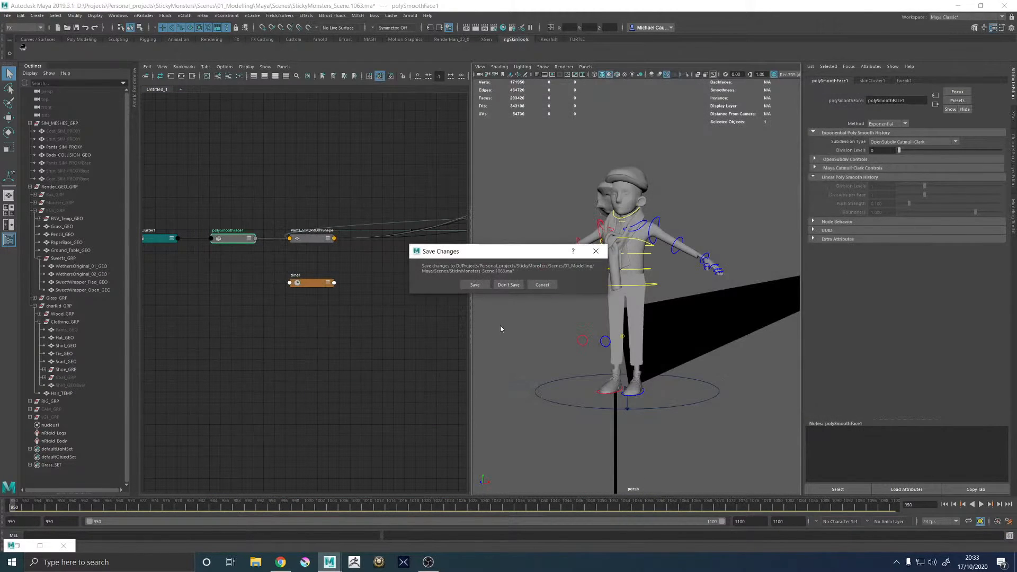
{"action": "left_click", "coordinate": [505, 285]}
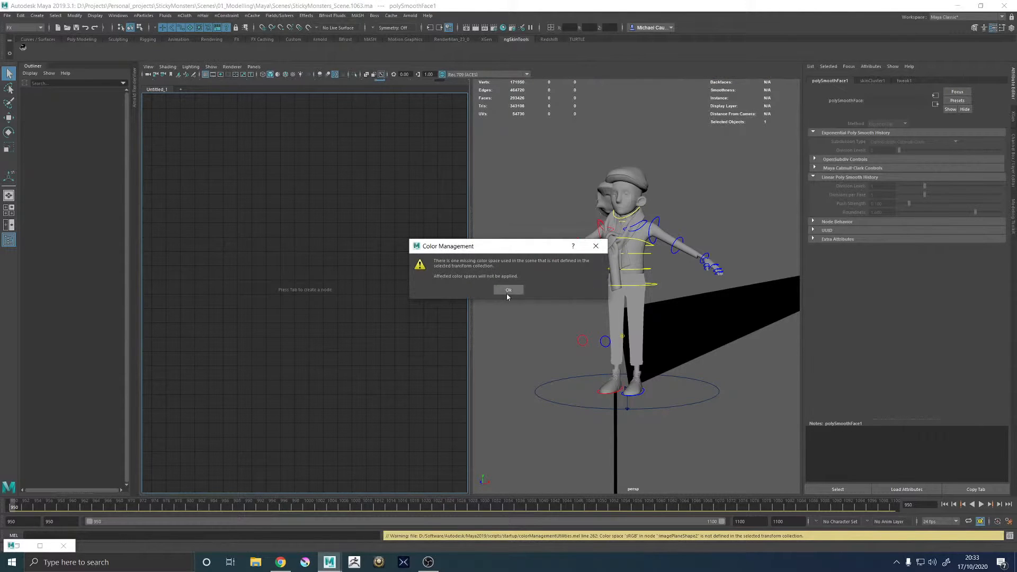
{"action": "left_click", "coordinate": [508, 291]}
- Smooth the Pants_SIM_PROXY mesh by one division level
{"action": "left_click", "coordinate": [428, 233]}
{"action": "middle_click_drag", "start_coordinate": [428, 233], "coordinate": [485, 265], "text": "alt"}
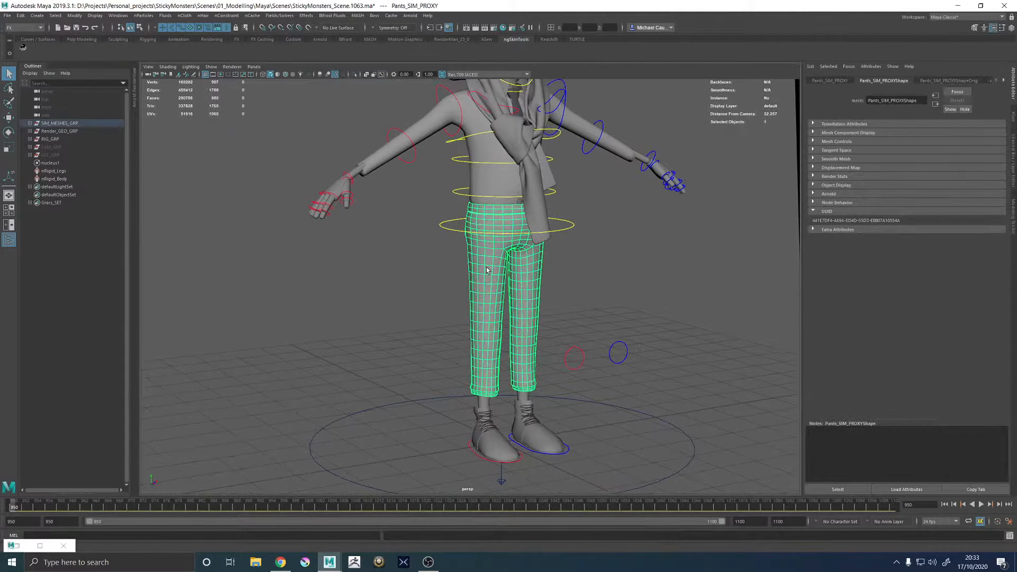
{"action": "left_click_drag", "start_coordinate": [485, 268], "coordinate": [487, 269], "text": "alt"}
{"action": "right_click_drag", "start_coordinate": [488, 265], "coordinate": [476, 315], "text": "shift"}
{"action": "left_click", "coordinate": [210, 425]}
{"action": "left_click_drag", "start_coordinate": [32, 509], "coordinate": [3, 511]}
{"action": "left_click", "coordinate": [489, 263]}
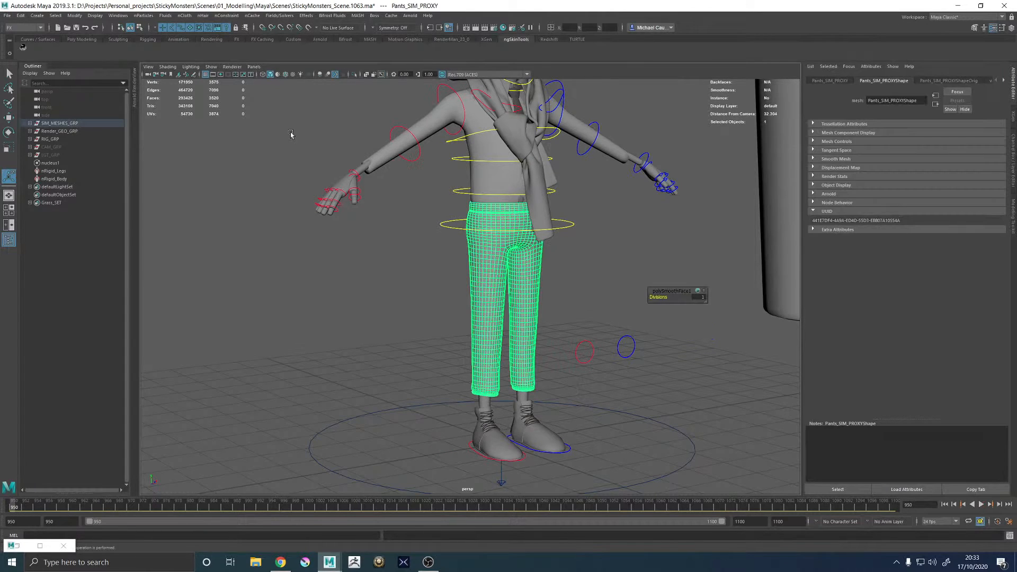
- Try converting Pants_SIM_PROXY to nCloth and play the simulation from frame 950
{"action": "left_click", "coordinate": [184, 15]}
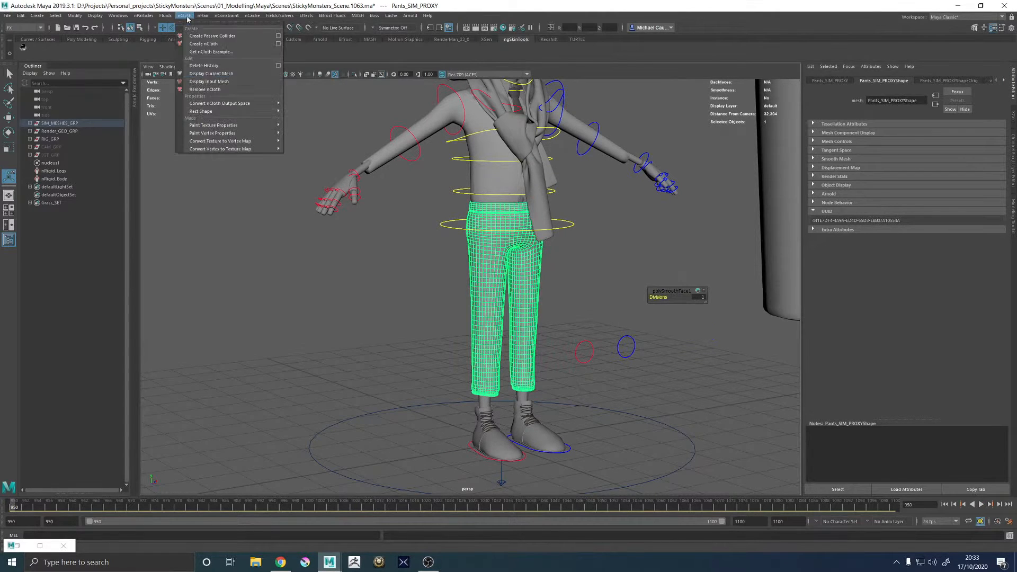
{"action": "left_click", "coordinate": [208, 44]}
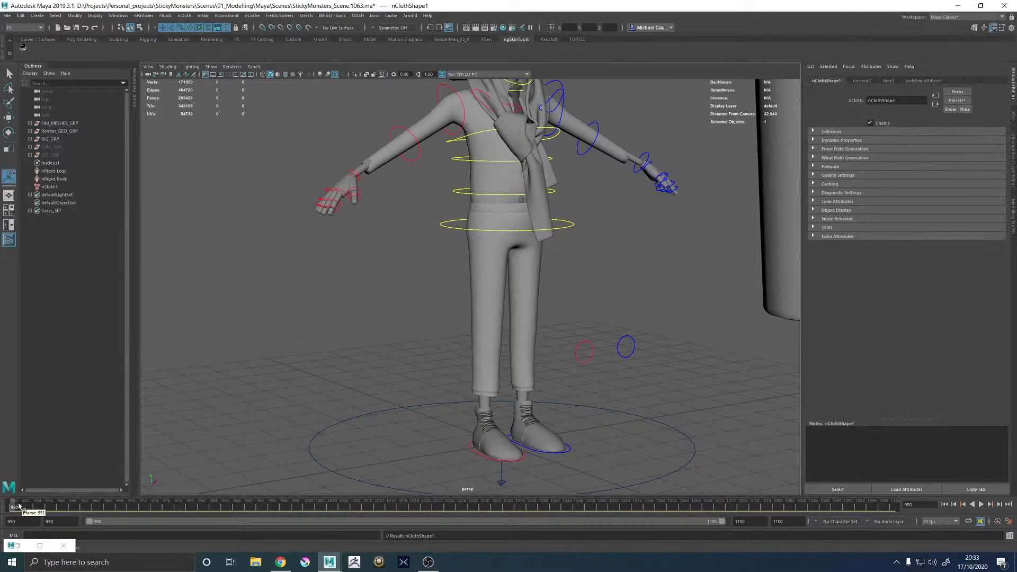
{"action": "mouse_move", "coordinate": [13, 507]}
{"action": "left_mouse_down"}
{"action": "mouse_move", "coordinate": [501, 506]}
{"action": "mouse_move", "coordinate": [4, 506]}
{"action": "left_mouse_up"}
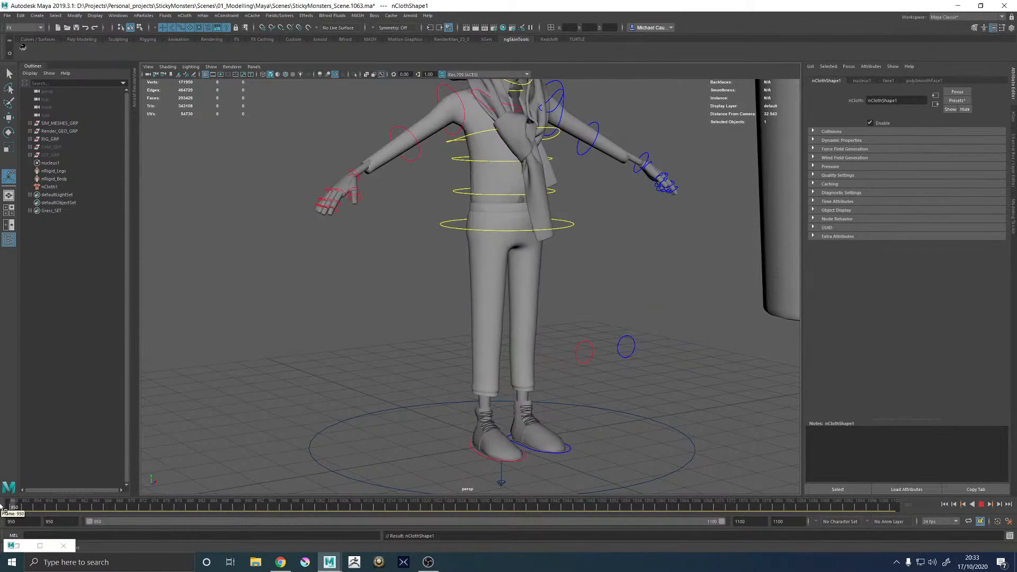
{"action": "left_click", "coordinate": [981, 504]}
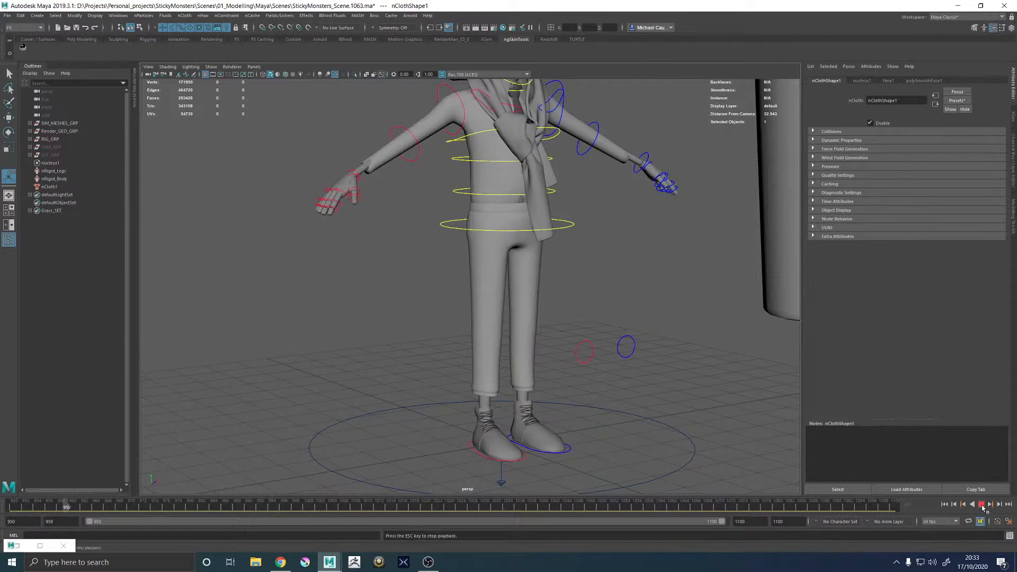
{"action": "left_click", "coordinate": [981, 504]}
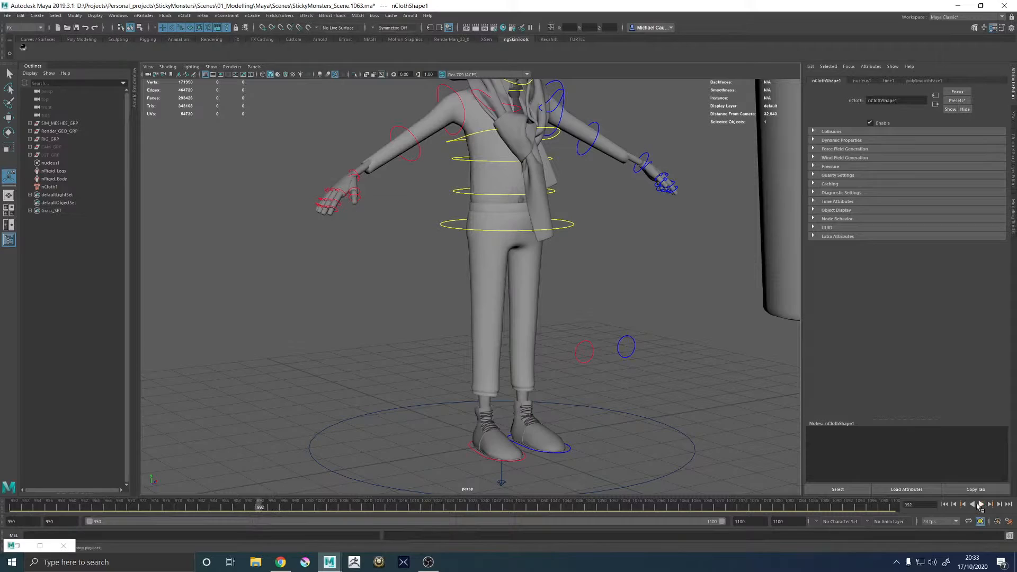
{"action": "left_click", "coordinate": [944, 504]}
{"action": "left_click", "coordinate": [529, 297]}
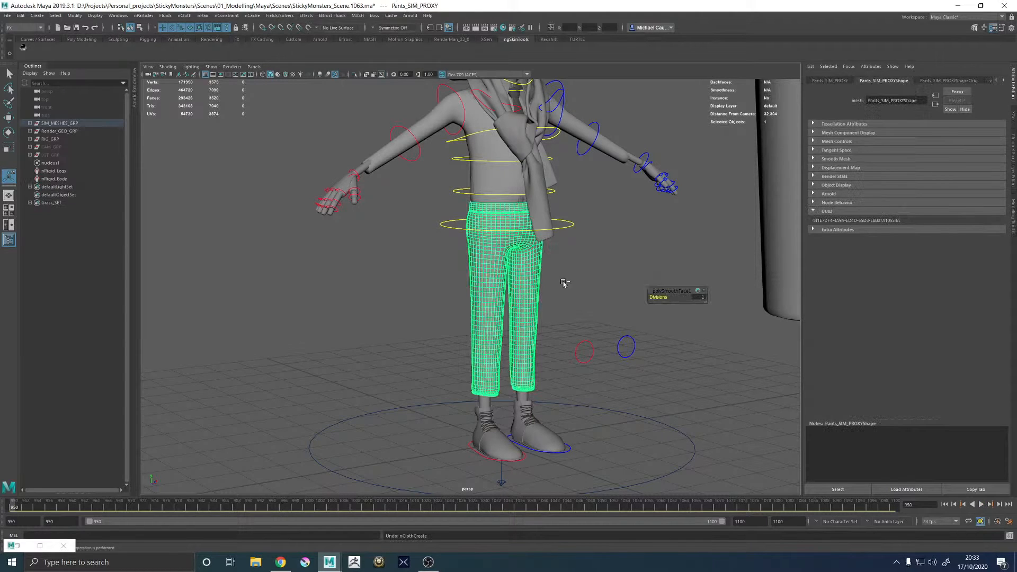
- Create an nCloth from the smoothed Pants_SIM_PROXY and rename its node nCloth_Trousers
{"action": "key", "text": "q"}
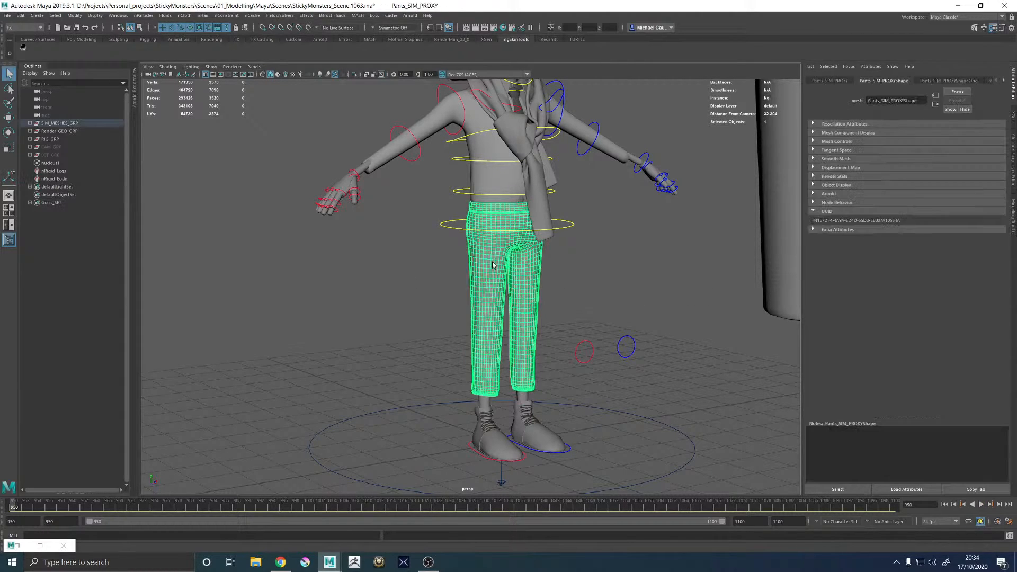
{"action": "left_click", "coordinate": [202, 16]}
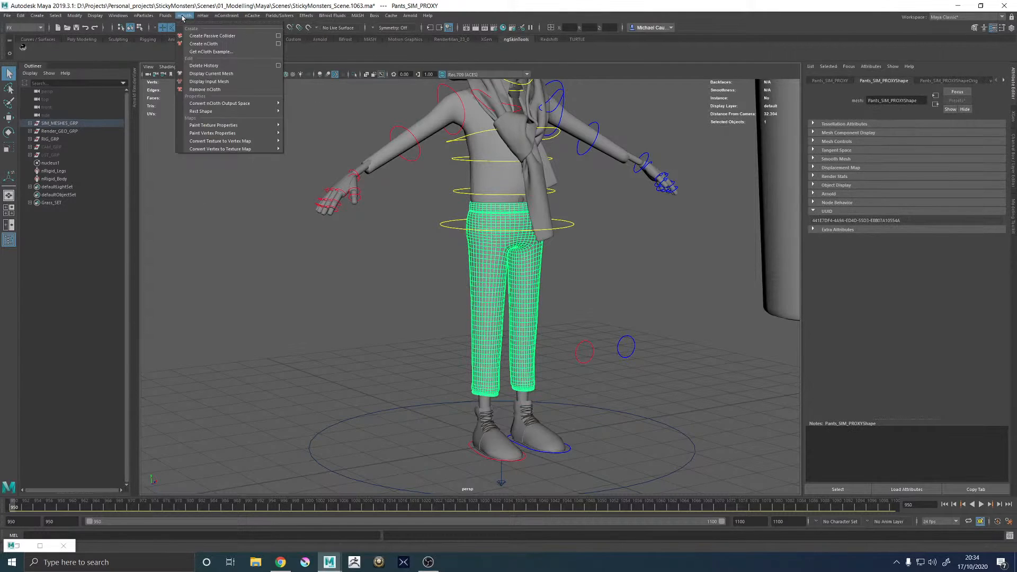
{"action": "left_click", "coordinate": [207, 44]}
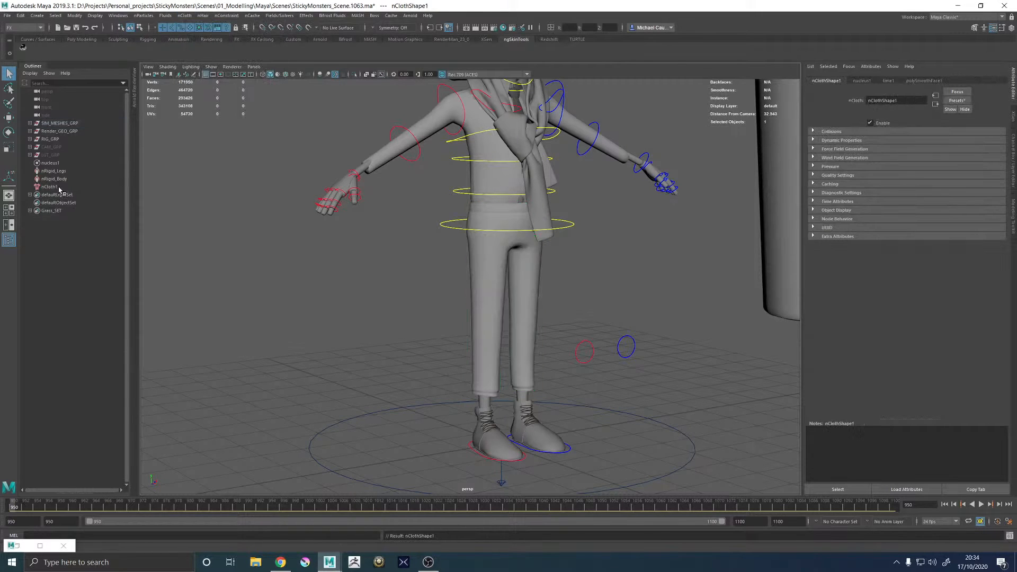
{"action": "double_click", "coordinate": [53, 187]}
{"action": "key", "text": "Return"}
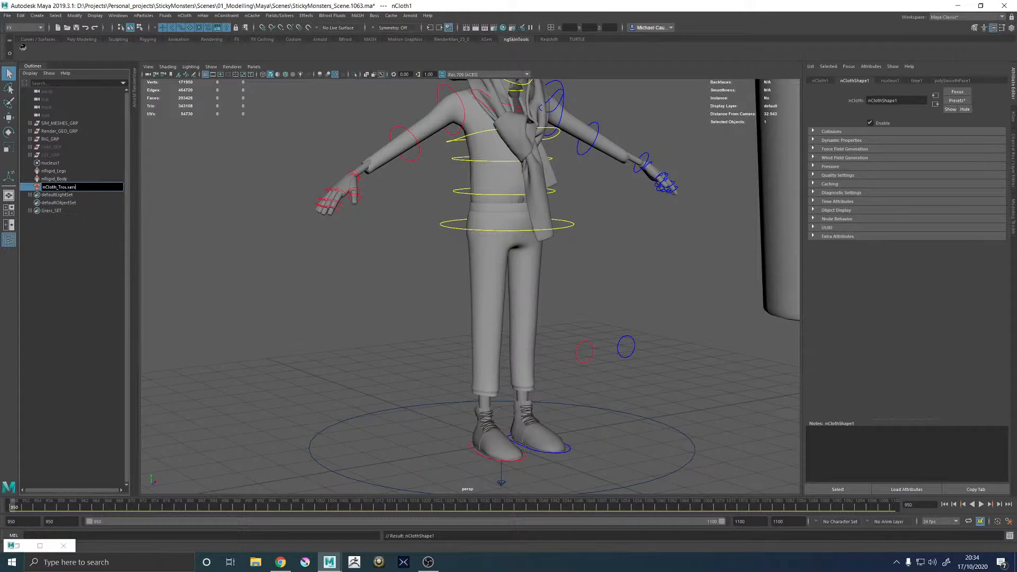
{"action": "key", "text": "Return"}
- Set the Start Frame of the nucleus1 solver to 950
{"action": "left_click", "coordinate": [476, 265]}
{"action": "scroll", "coordinate": [571, 302], "scroll_direction": "up", "scroll_amount": 3}
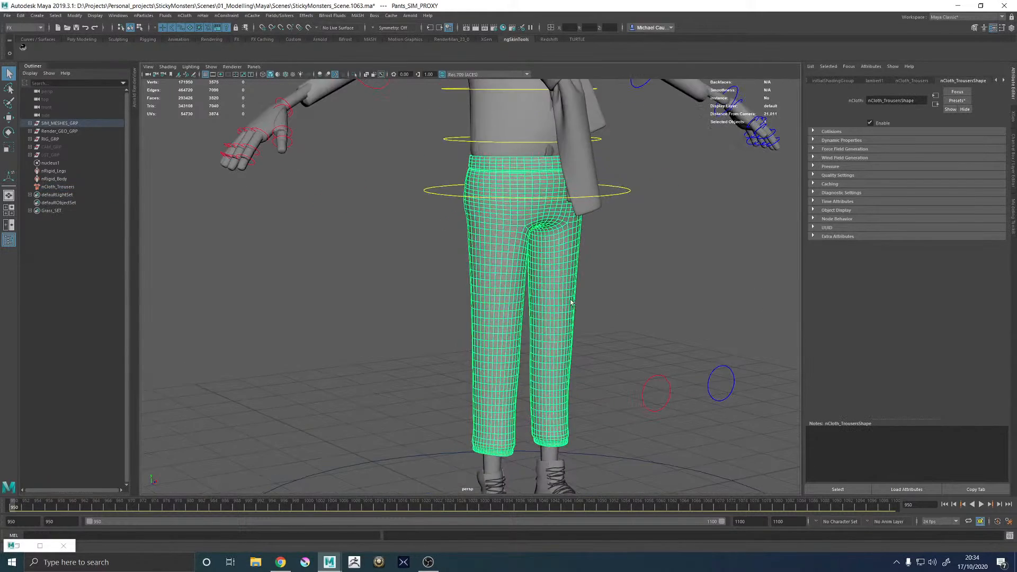
{"action": "left_click", "coordinate": [67, 163]}
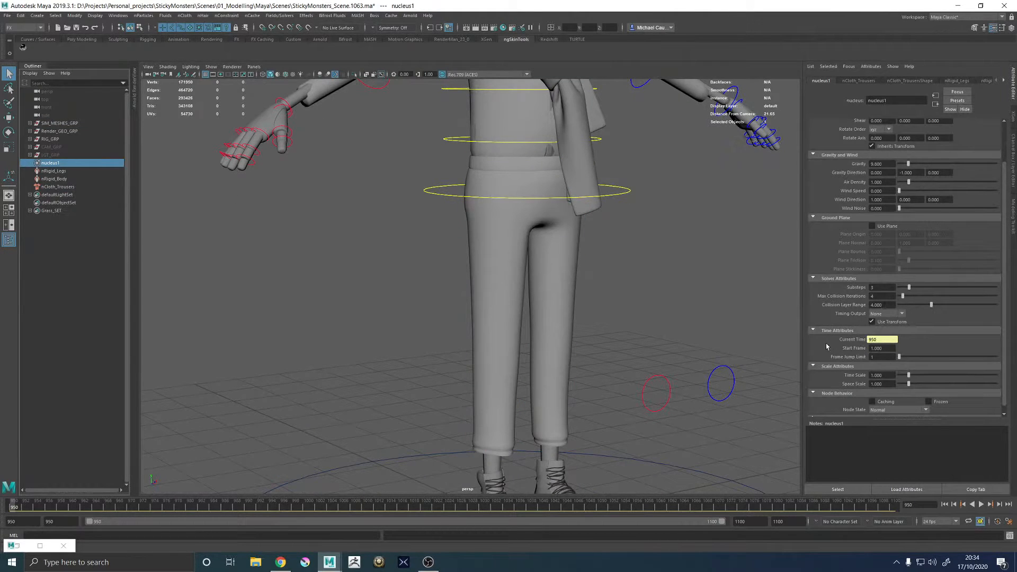
{"action": "scroll", "coordinate": [827, 346], "scroll_direction": "down", "scroll_amount": 1}
{"action": "left_click_drag", "start_coordinate": [892, 342], "coordinate": [816, 344]}
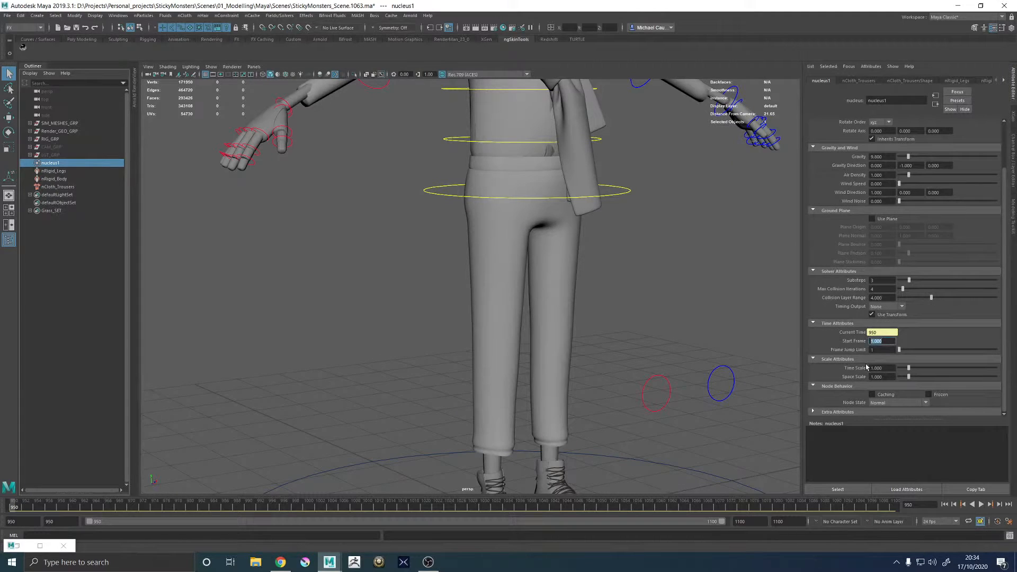
{"action": "type", "text": "950"}
{"action": "key", "text": "Return"}
- Set the collision Thickness of nRigid_Body to 0.01 and turn its Solver Display off
{"action": "left_click", "coordinate": [493, 131]}
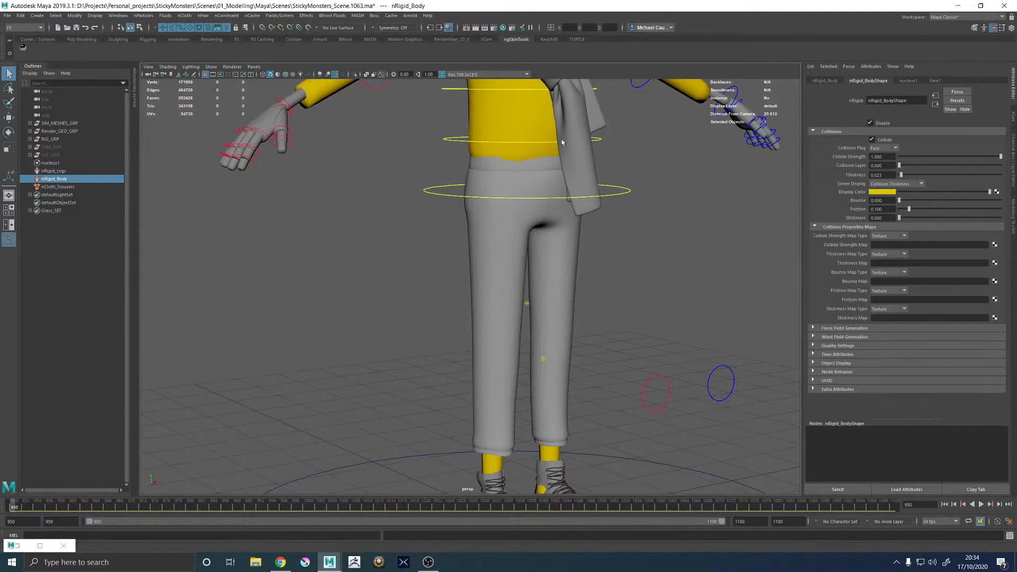
{"action": "left_click", "coordinate": [880, 175]}
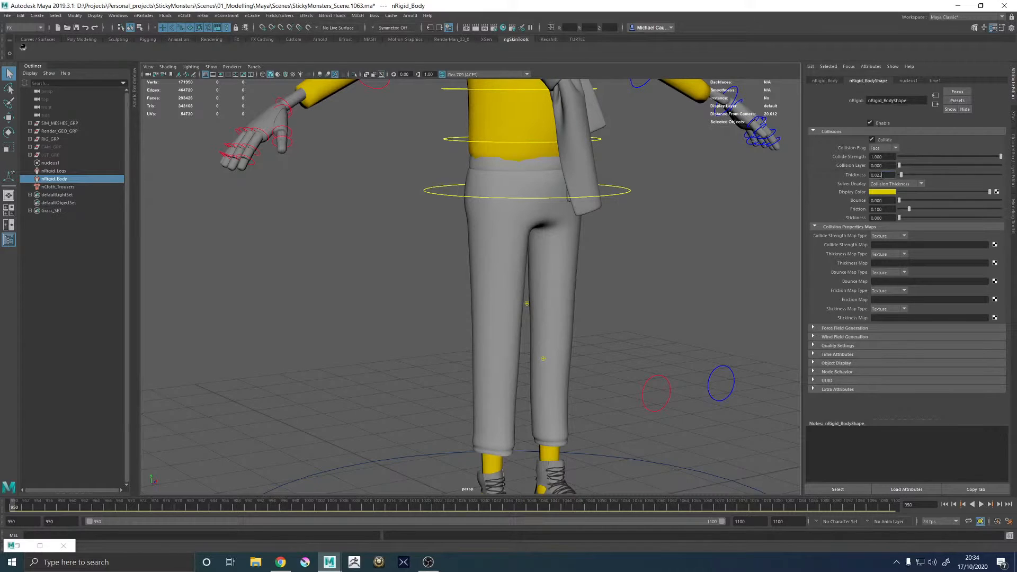
{"action": "type", "text": "0.01"}
{"action": "left_click", "coordinate": [902, 183]}
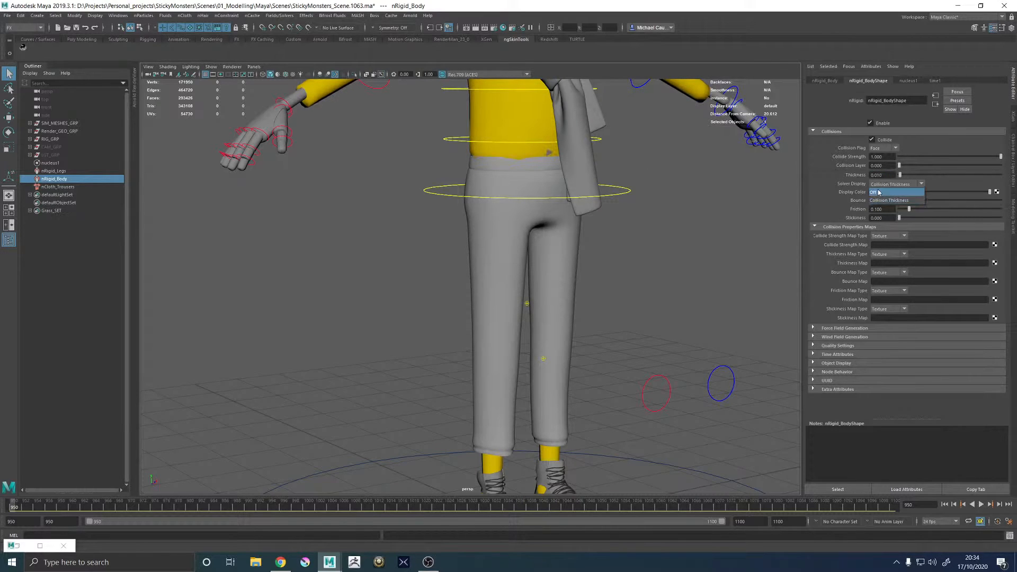
{"action": "left_click", "coordinate": [878, 192]}
- Set the collision Thickness of nRigid_Legs to 0.01 and turn its Solver Display off
{"action": "left_click", "coordinate": [505, 463]}
{"action": "left_click_drag", "start_coordinate": [884, 176], "coordinate": [878, 176]}
{"action": "type", "text": "1"}
{"action": "key", "text": "Return"}
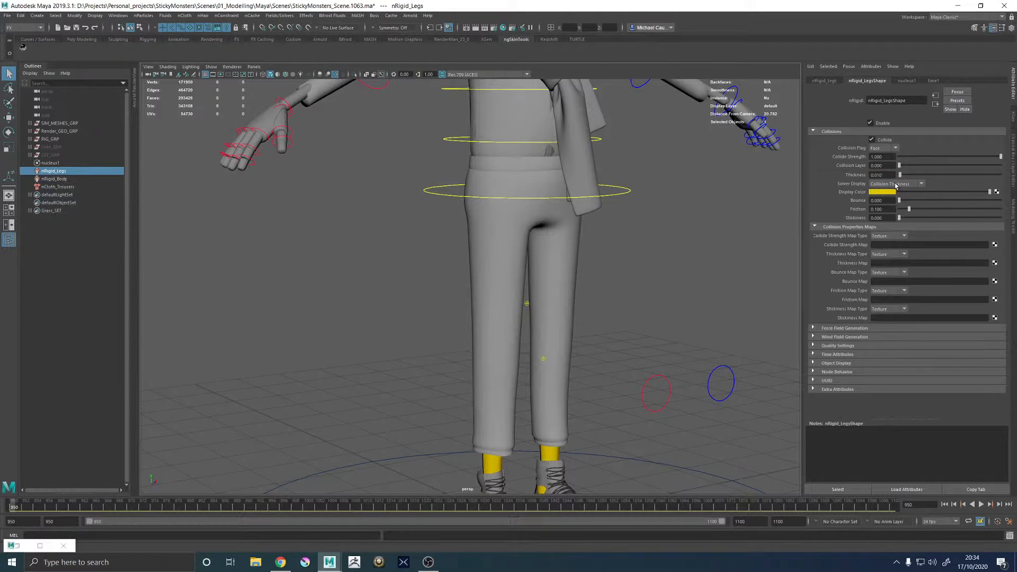
{"action": "left_click", "coordinate": [895, 184]}
{"action": "left_click", "coordinate": [882, 192]}
- Hide the Hair_TEMP mesh on the character's head
{"action": "scroll", "coordinate": [614, 254], "scroll_direction": "down", "scroll_amount": 5}
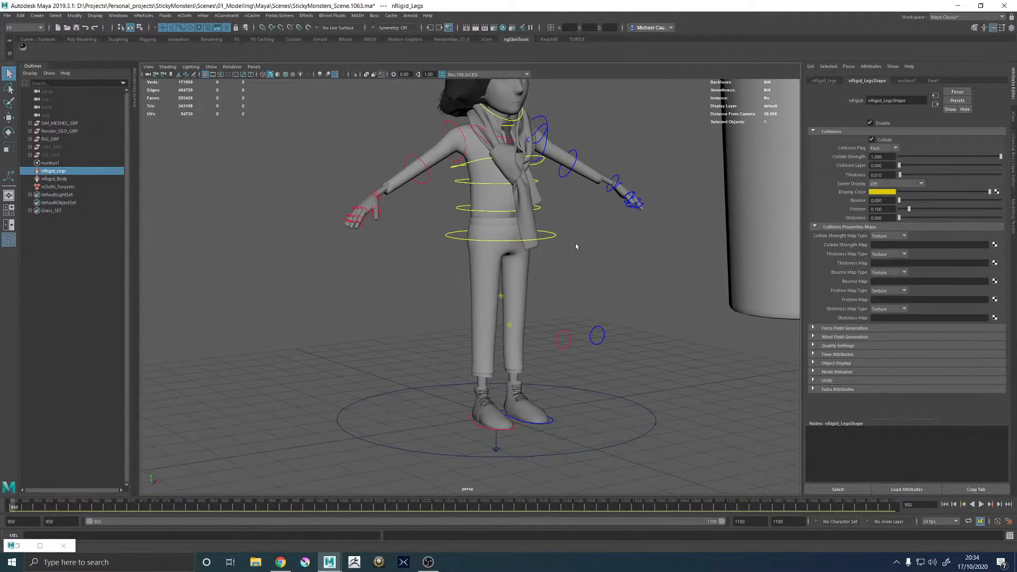
{"action": "middle_click_drag", "start_coordinate": [611, 226], "coordinate": [594, 268], "text": "alt"}
{"action": "left_click", "coordinate": [454, 110]}
{"action": "key", "text": "h"}
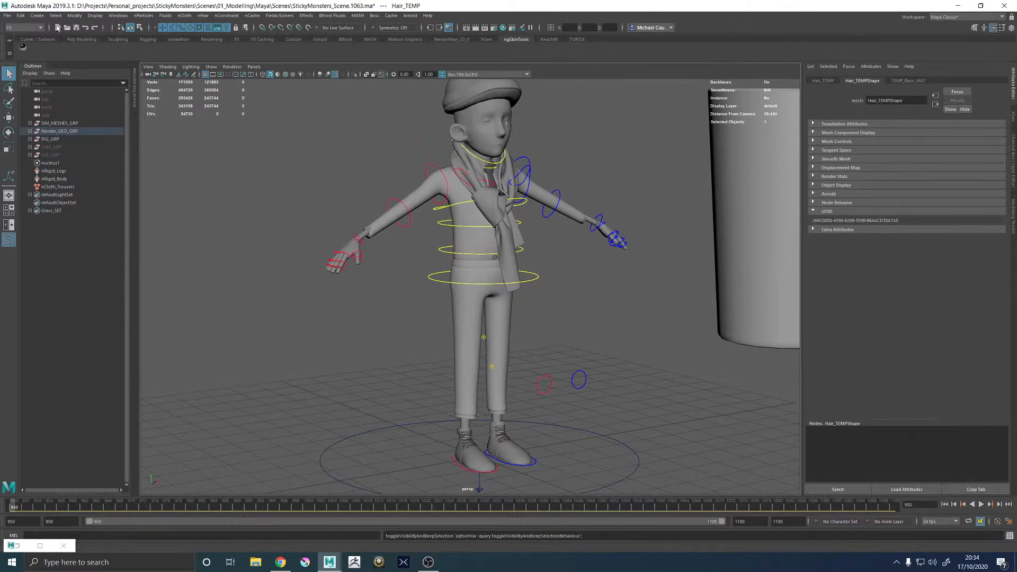
- Start saving the scene under a new name and create and open a 03_Simulation folder inside the project's Scenes folder
{"action": "left_click", "coordinate": [7, 15]}
{"action": "left_click", "coordinate": [32, 57]}
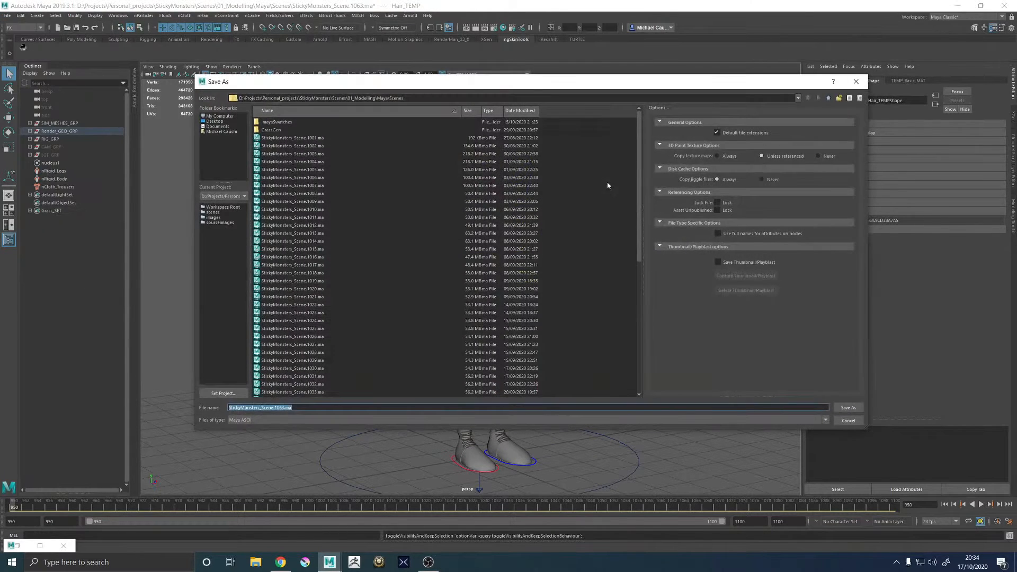
{"action": "left_click", "coordinate": [827, 100]}
{"action": "left_click", "coordinate": [827, 100]}
{"action": "left_click", "coordinate": [827, 100]}
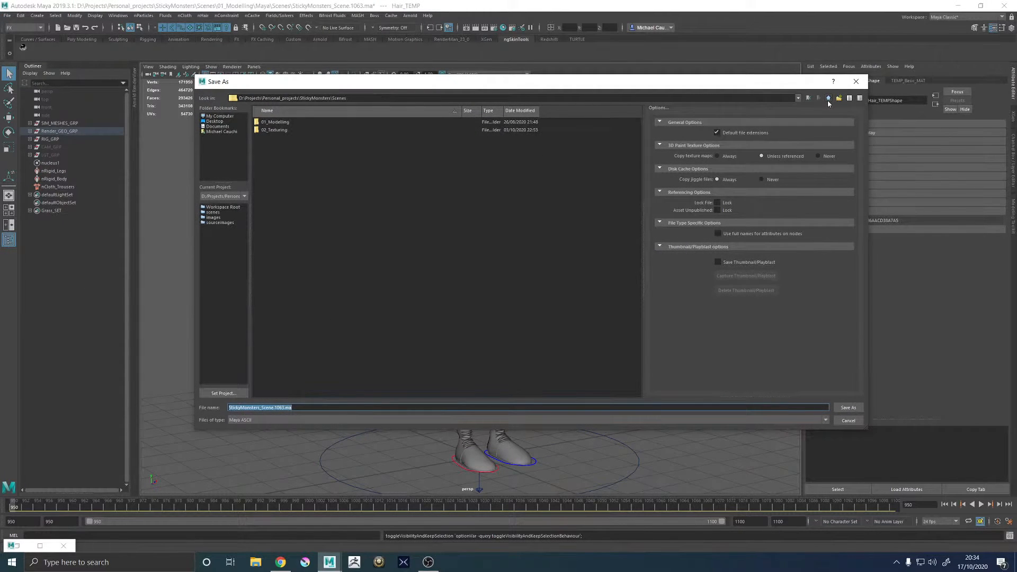
{"action": "right_click", "coordinate": [403, 158]}
{"action": "left_click", "coordinate": [427, 173]}
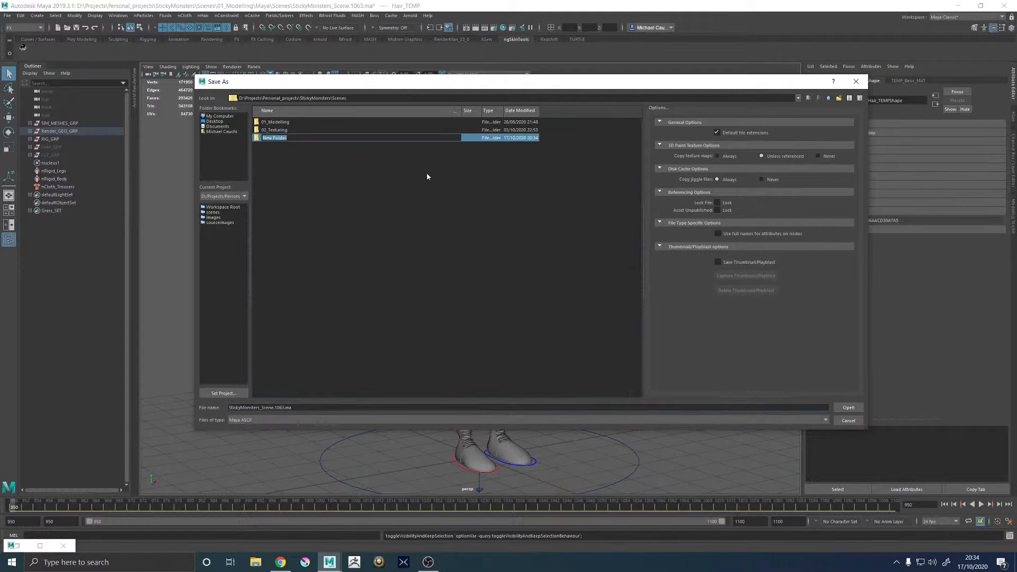
{"action": "type", "text": "03_Simulation"}
{"action": "key", "text": "BackSpace"}
{"action": "key", "text": "Return"}
{"action": "double_click", "coordinate": [273, 138]}
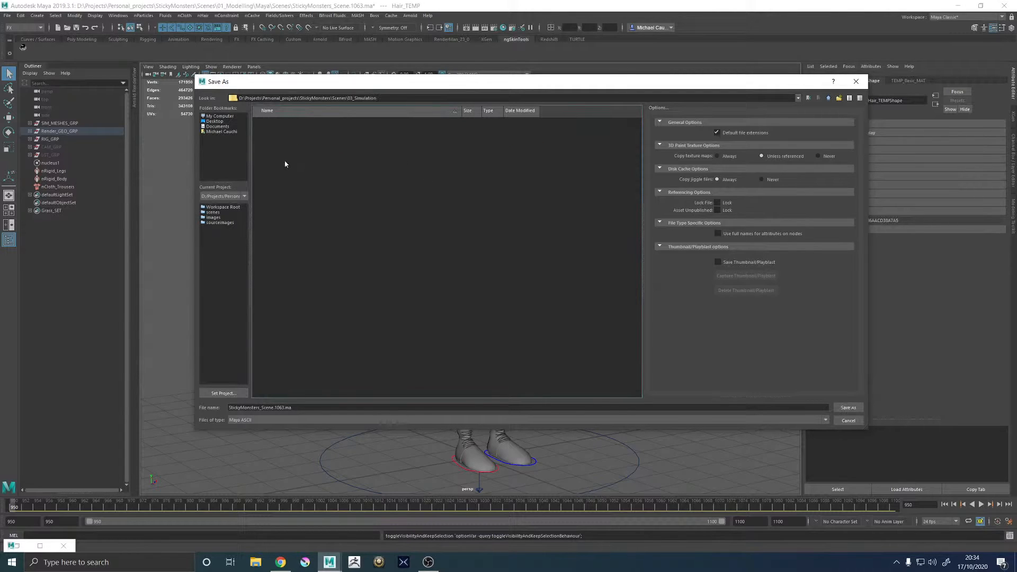
- Create a ClothSims folder inside 03_Simulation and open it as the save location
{"action": "right_click", "coordinate": [293, 168]}
{"action": "left_click", "coordinate": [309, 182]}
{"action": "type", "text": "ClothSims"}
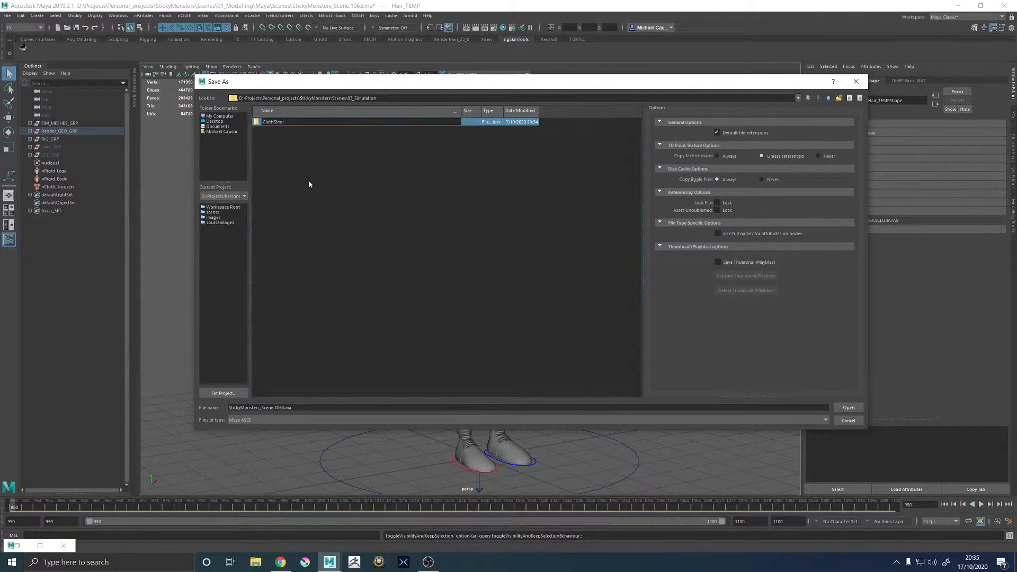
{"action": "key", "text": "Return"}
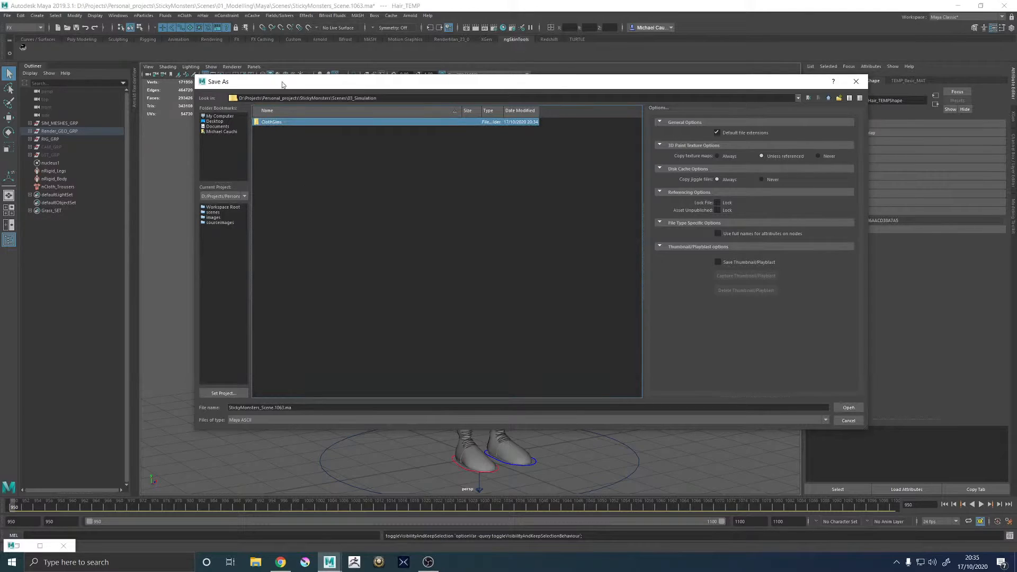
{"action": "double_click", "coordinate": [274, 123]}
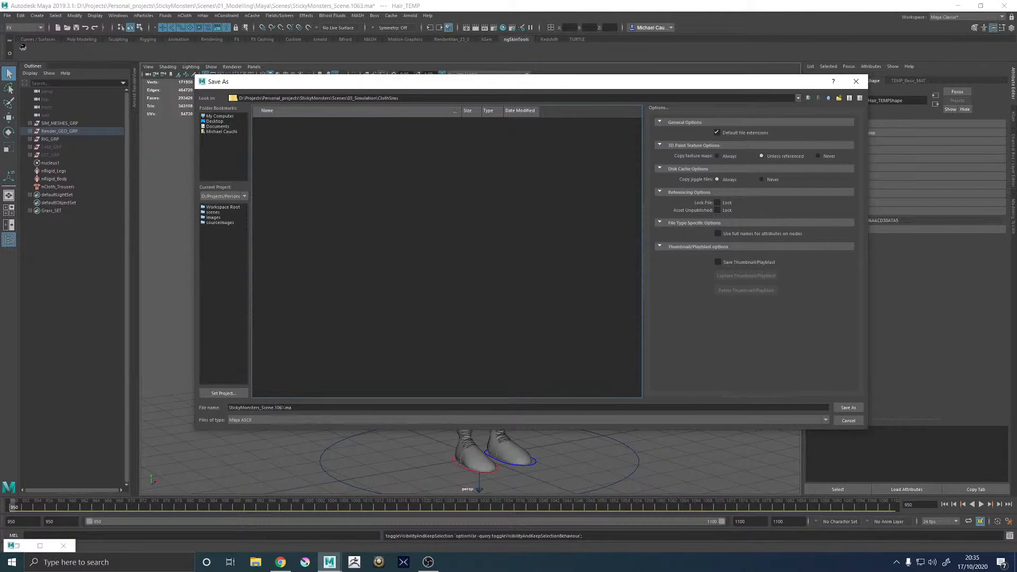
- Save the scene in the ClothSims folder as charKid_ClothSims.1001
{"action": "left_click", "coordinate": [294, 407]}
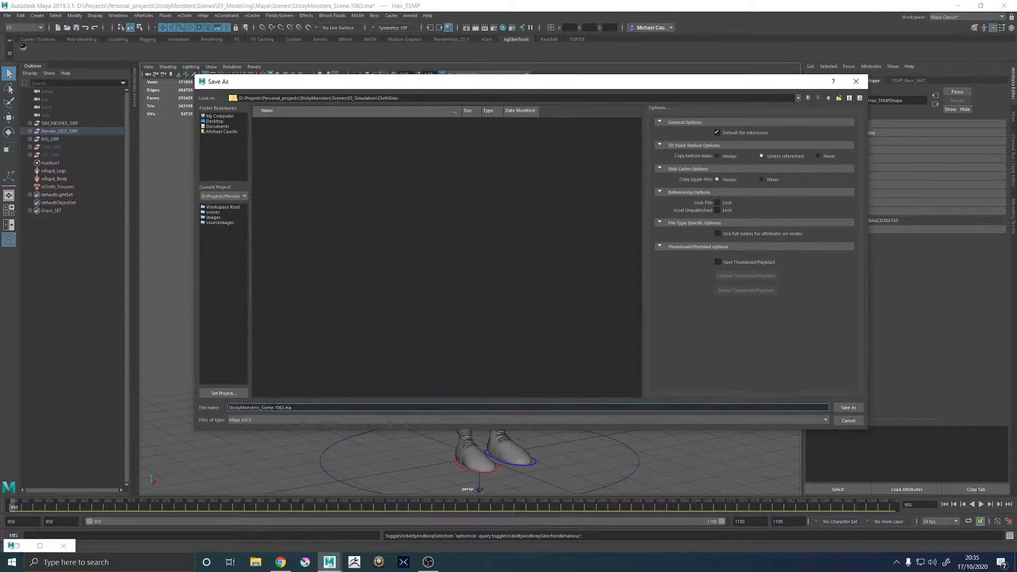
{"action": "left_click_drag", "start_coordinate": [272, 407], "coordinate": [192, 409]}
{"action": "key", "text": "BackSpace"}
{"action": "type", "text": "charKid_ClothSims.1001"}
{"action": "key", "text": "Return"}
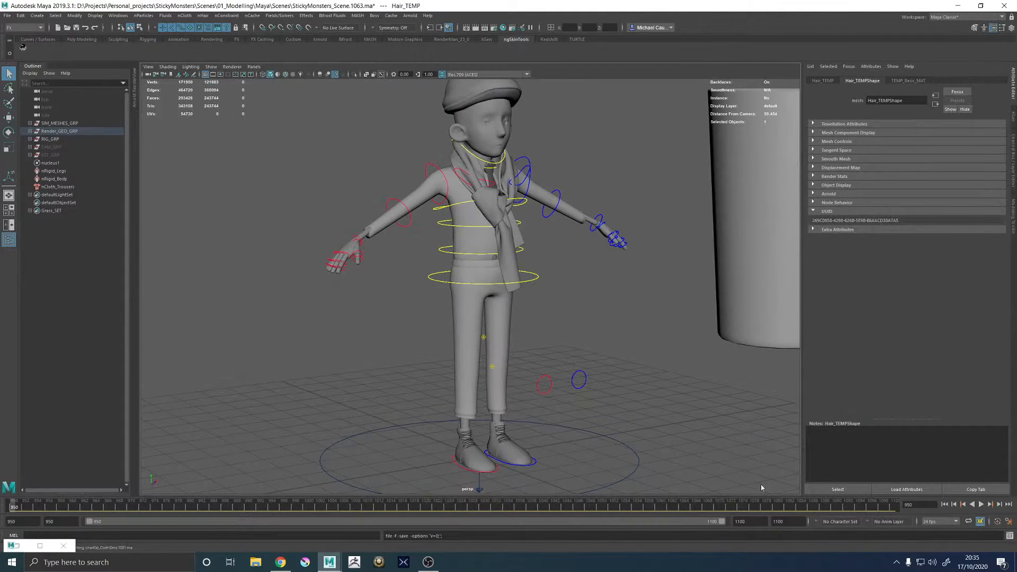
- Play the unconstrained trouser simulation from frame 950, stop it and return to the start frame
{"action": "left_click", "coordinate": [981, 504]}
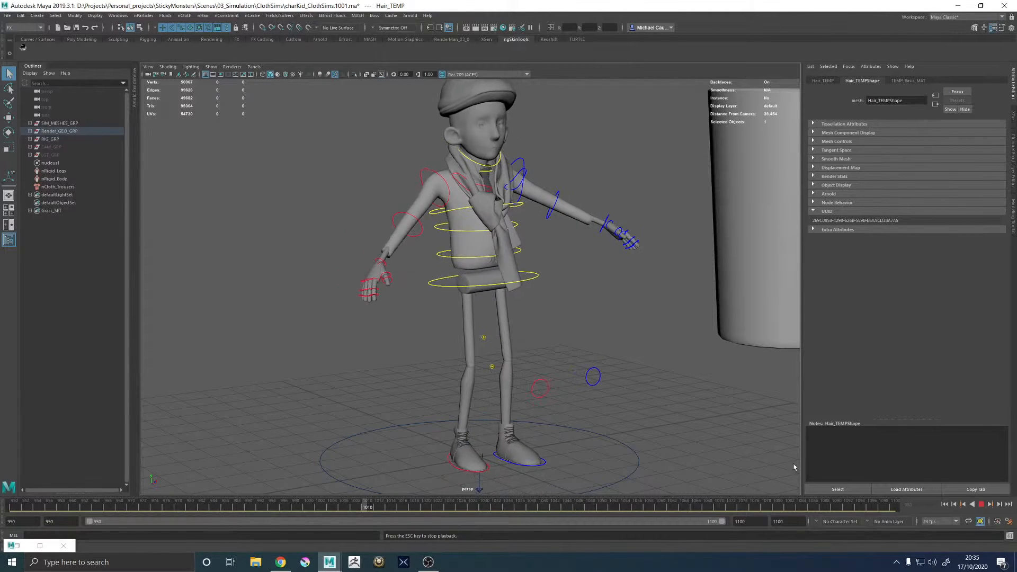
{"action": "left_click", "coordinate": [981, 504]}
{"action": "left_click", "coordinate": [946, 504]}
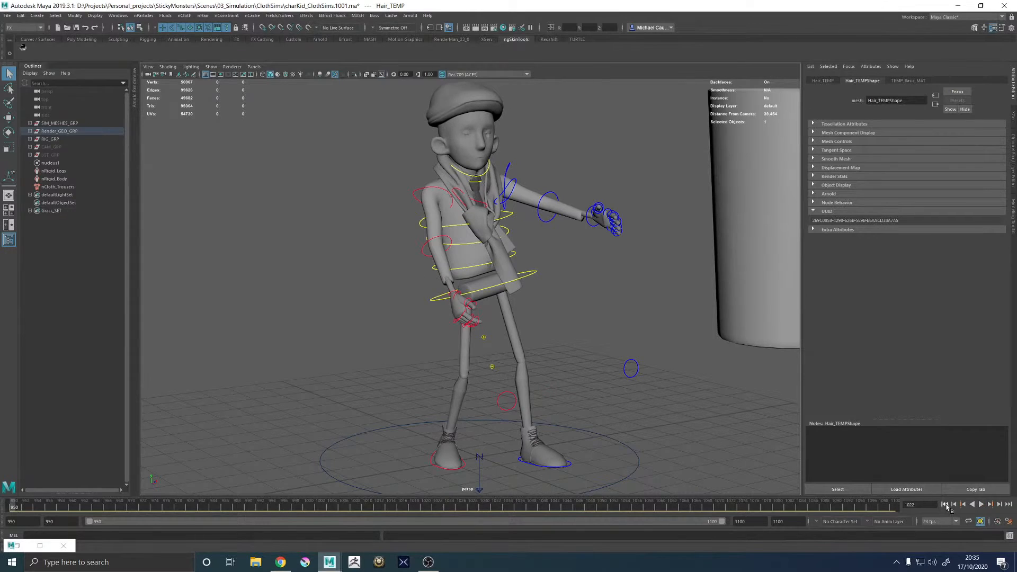
- Show the Node Editor beside the perspective view and graph the input and output connections of Pants_SIM_PROXY
{"action": "left_click", "coordinate": [458, 314]}
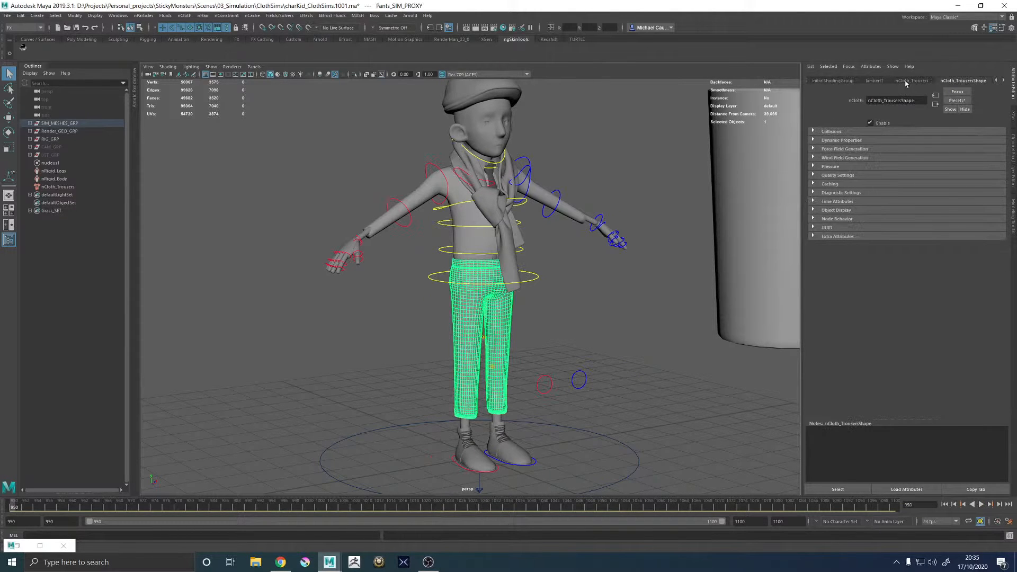
{"action": "key", "text": "space"}
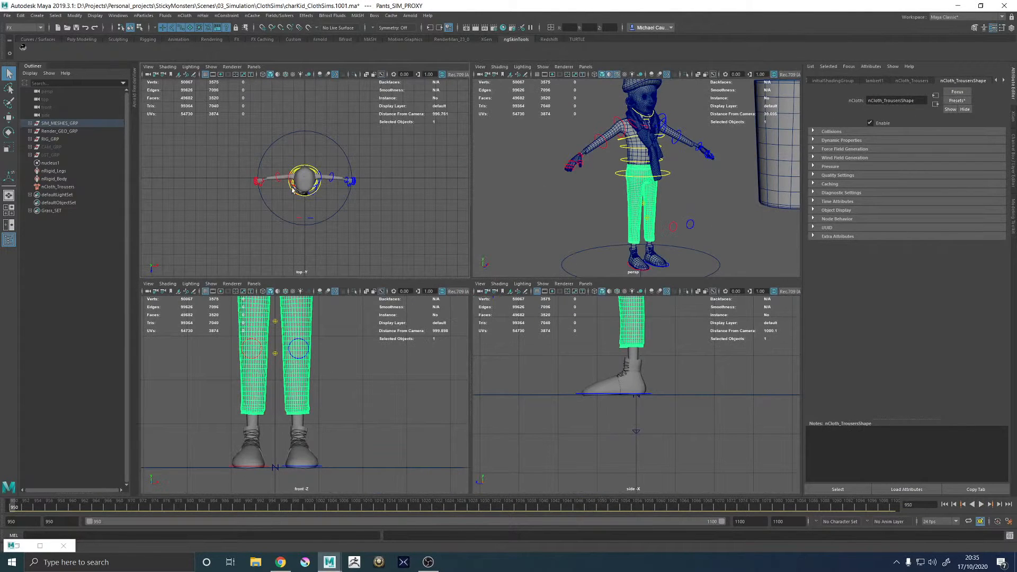
{"action": "left_click", "coordinate": [9, 225]}
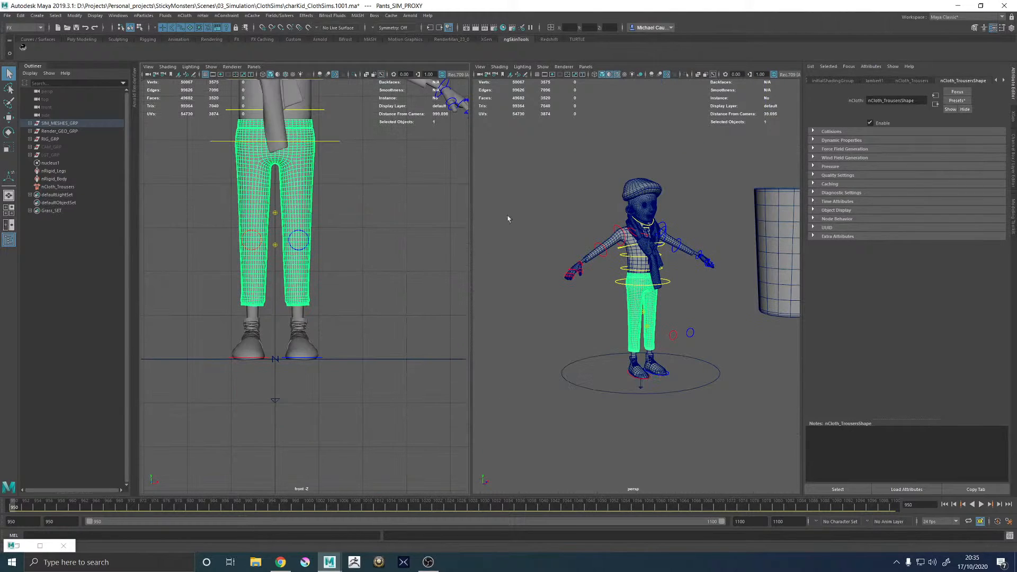
{"action": "left_click", "coordinate": [254, 67]}
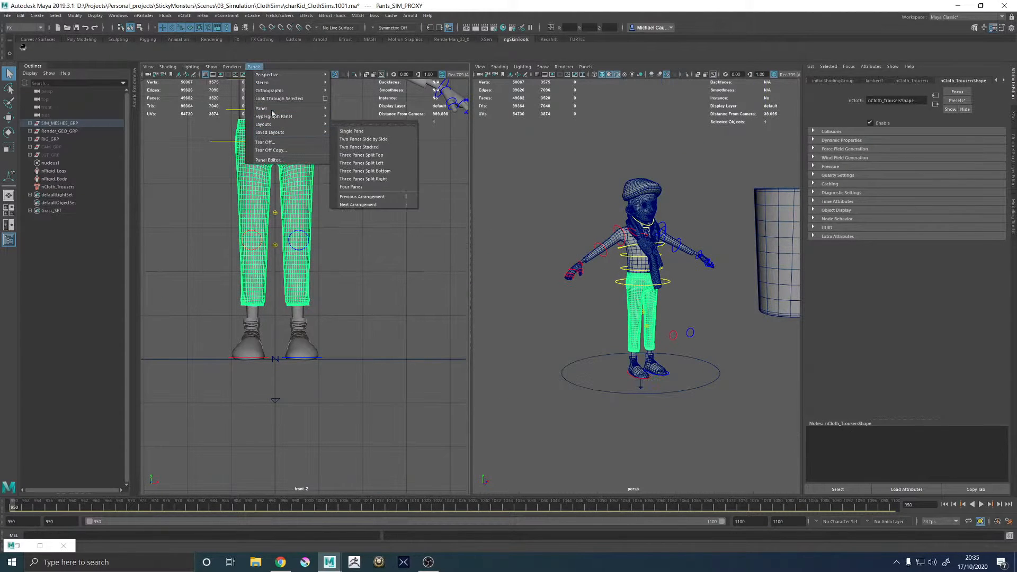
{"action": "mouse_move", "coordinate": [283, 108]}
{"action": "left_click", "coordinate": [354, 176]}
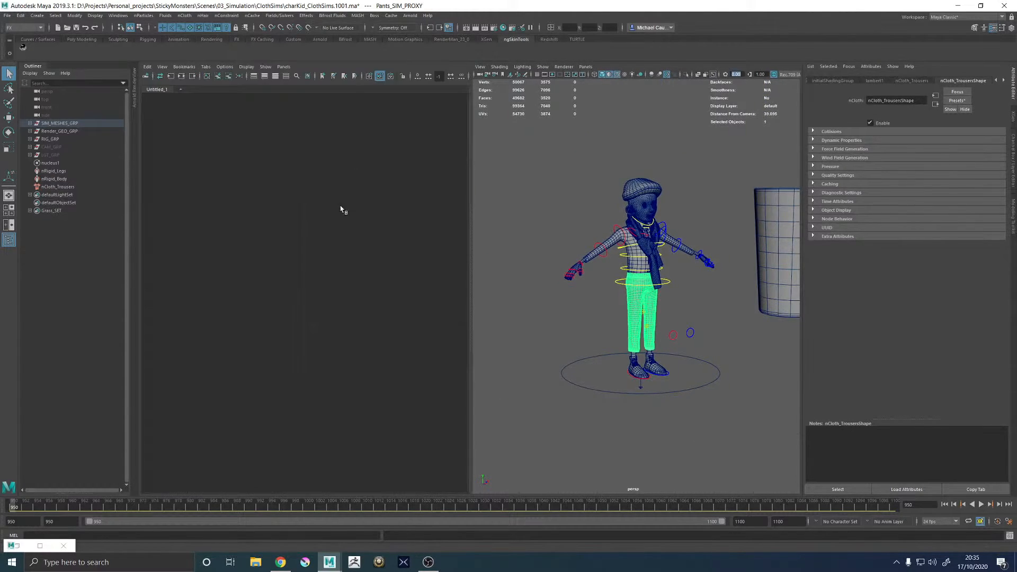
{"action": "left_click", "coordinate": [181, 75]}
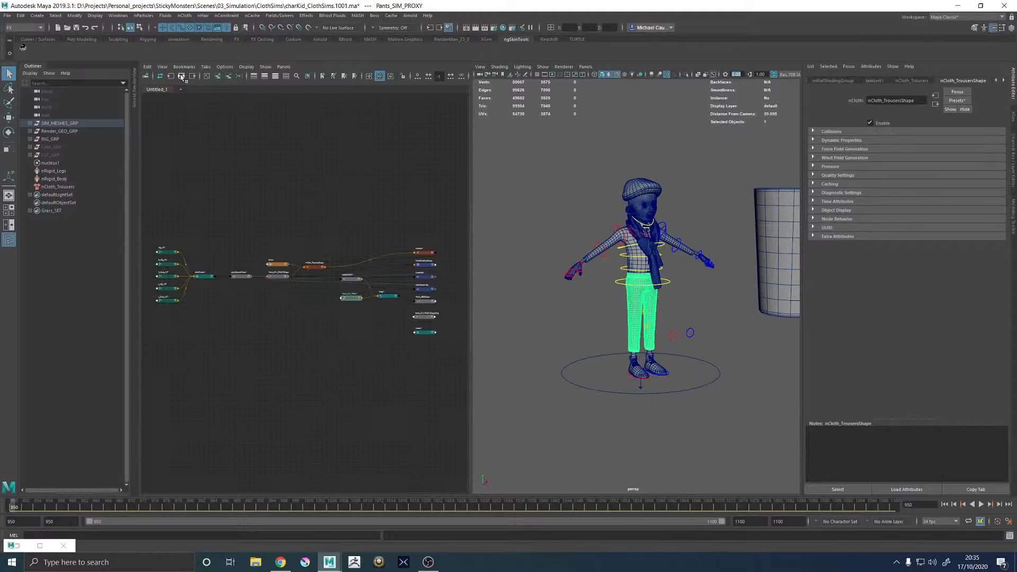
- Rename the smooth node feeding Pants_SIM_PROXYShape as polySmoothFace_SimQuality
{"action": "middle_click_drag", "start_coordinate": [210, 252], "coordinate": [262, 240], "text": "alt"}
{"action": "double_click", "coordinate": [266, 274]}
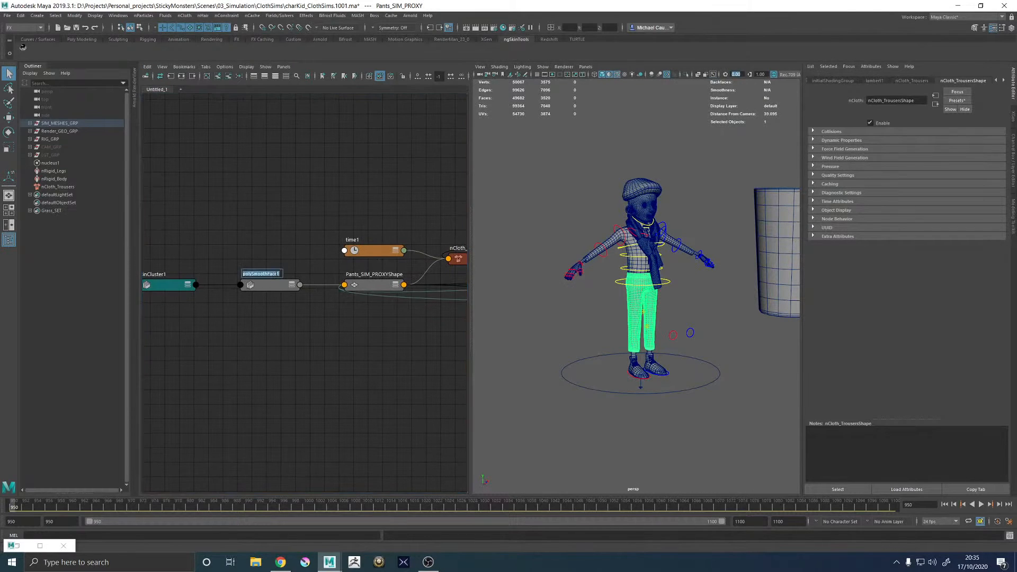
{"action": "left_click", "coordinate": [280, 275]}
{"action": "type", "text": "SimQuality"}
{"action": "key", "text": "Return"}
- Set the Division Levels of polySmoothFace_SimQuality to 0
{"action": "left_click", "coordinate": [283, 278]}
{"action": "left_click", "coordinate": [879, 150]}
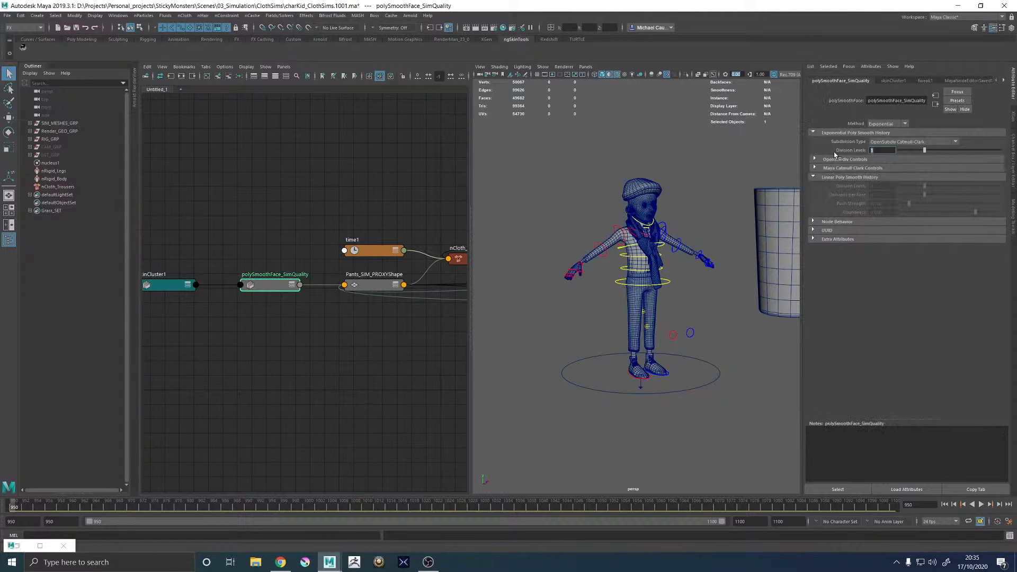
{"action": "type", "text": "0"}
{"action": "key", "text": "Return"}
- Attach the waistband vertices of Pants_SIM_PROXY to the body collision mesh with a Point to Surface constraint
{"action": "scroll", "coordinate": [577, 219], "scroll_direction": "up", "scroll_amount": 5}
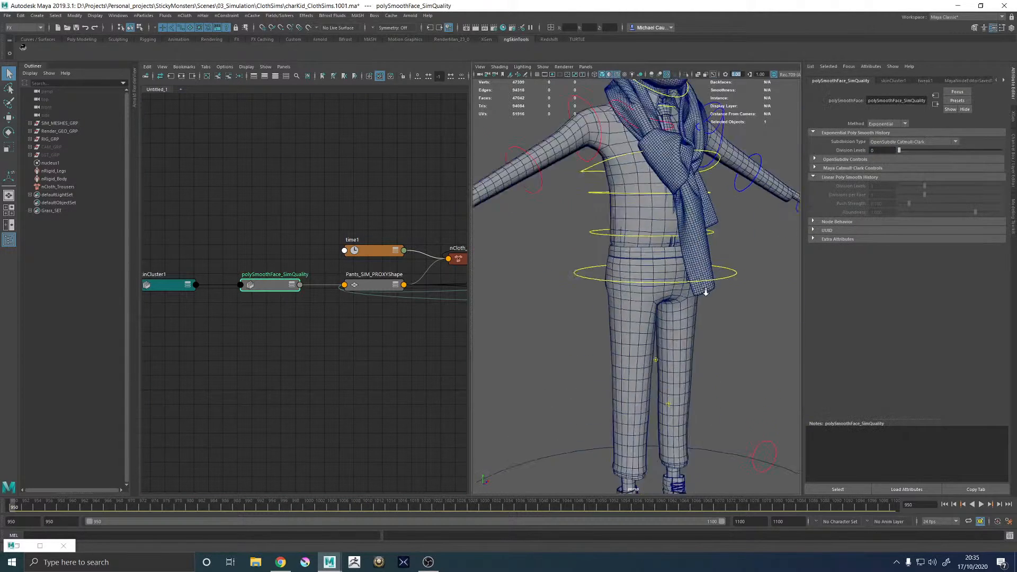
{"action": "left_click", "coordinate": [628, 223]}
{"action": "key", "text": "F9"}
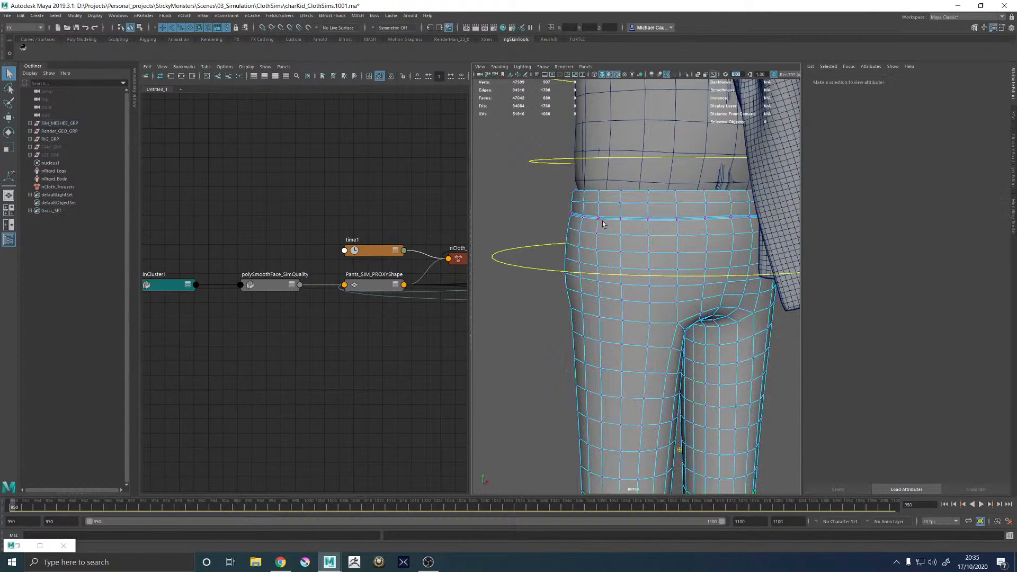
{"action": "double_click", "coordinate": [623, 195], "text": "shift"}
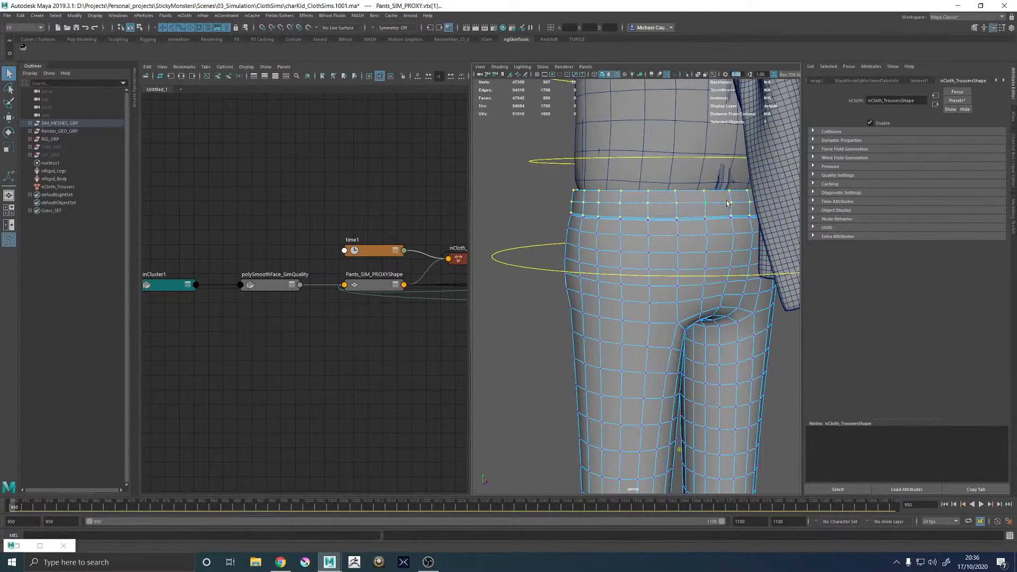
{"action": "scroll", "coordinate": [726, 203], "scroll_direction": "up", "scroll_amount": 8}
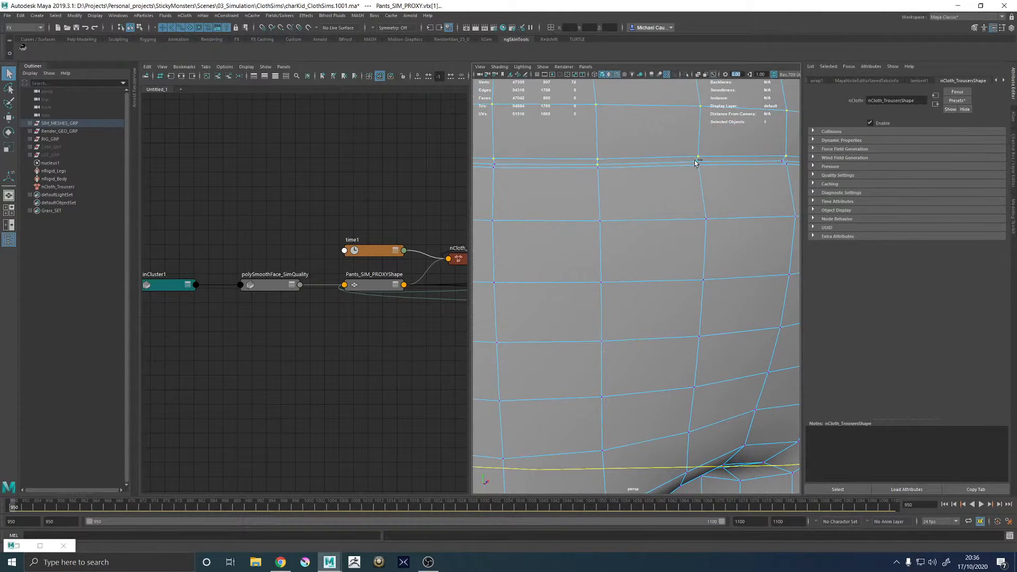
{"action": "key", "text": "ctrl+z"}
{"action": "double_click", "coordinate": [599, 164], "text": "shift"}
{"action": "scroll", "coordinate": [696, 172], "scroll_direction": "down", "scroll_amount": 8}
{"action": "left_click", "coordinate": [624, 212], "text": "shift"}
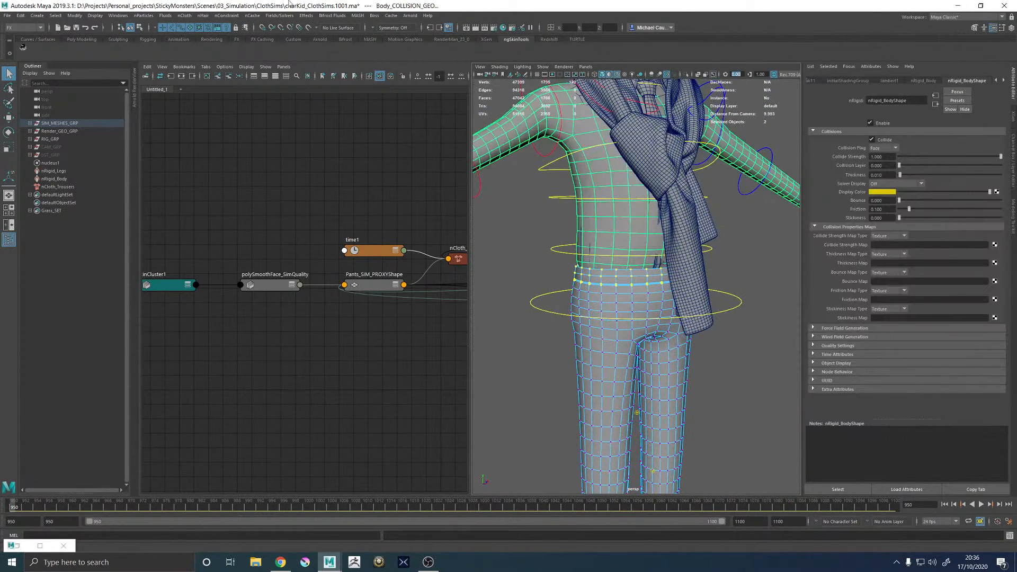
{"action": "left_click", "coordinate": [184, 15]}
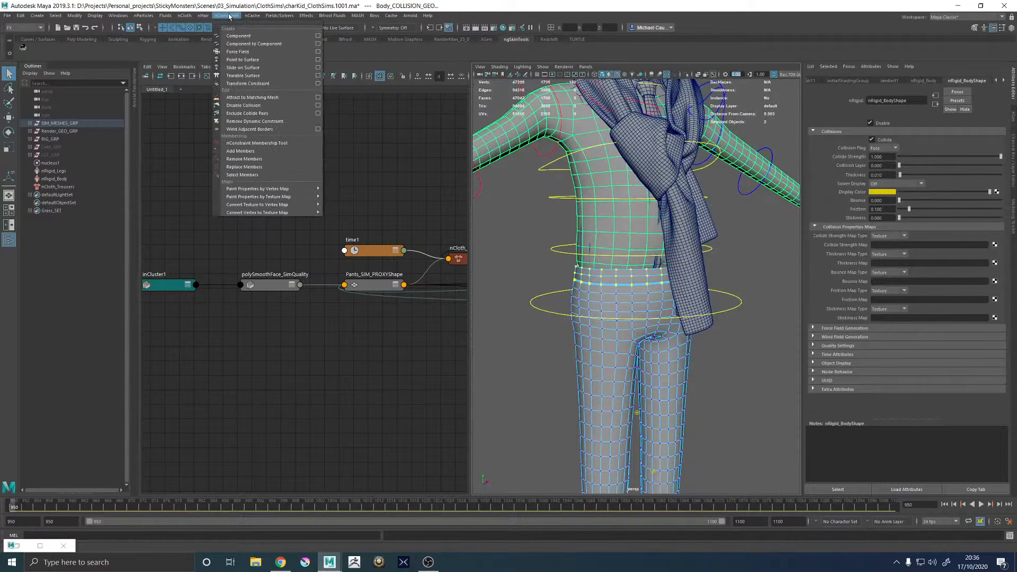
{"action": "left_click", "coordinate": [242, 60]}
{"action": "scroll", "coordinate": [688, 265], "scroll_direction": "down", "scroll_amount": 5}
{"action": "left_click", "coordinate": [755, 327]}
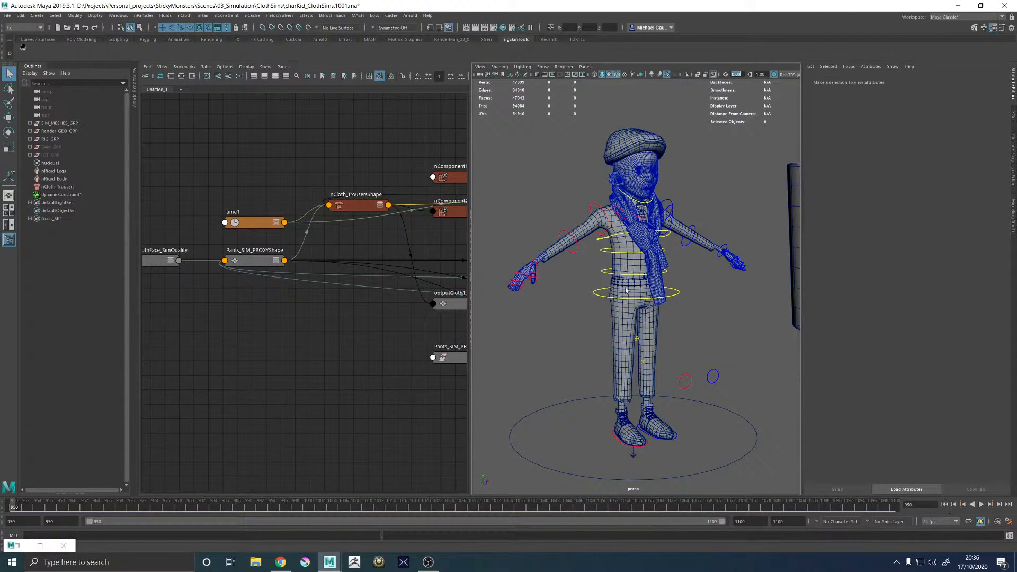
- Play the simulation with the constrained waistband in an enlarged perspective view and return to the start frame
{"action": "key", "text": "space"}
{"action": "scroll", "coordinate": [635, 316], "scroll_direction": "down", "scroll_amount": 5}
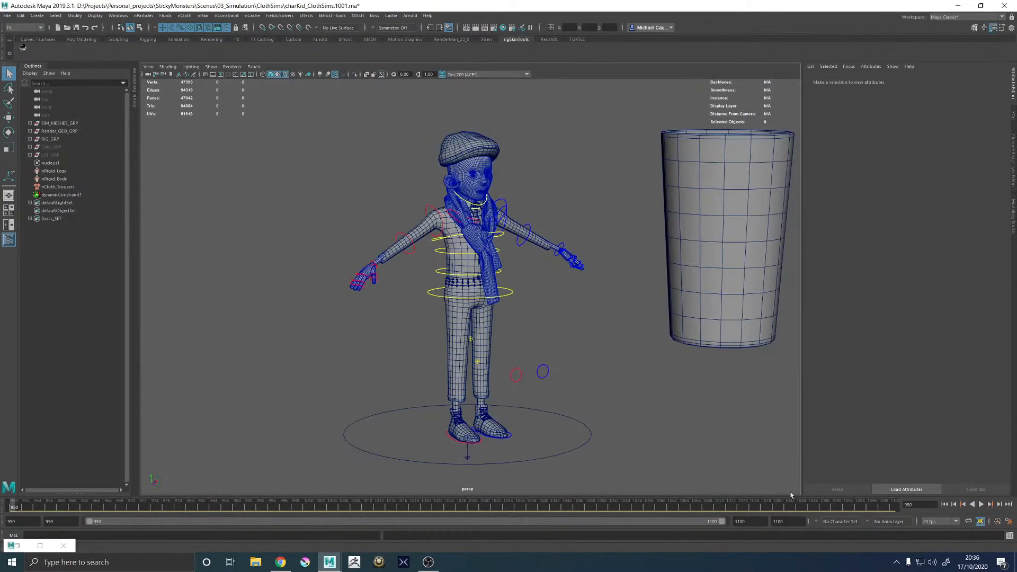
{"action": "left_click", "coordinate": [981, 504]}
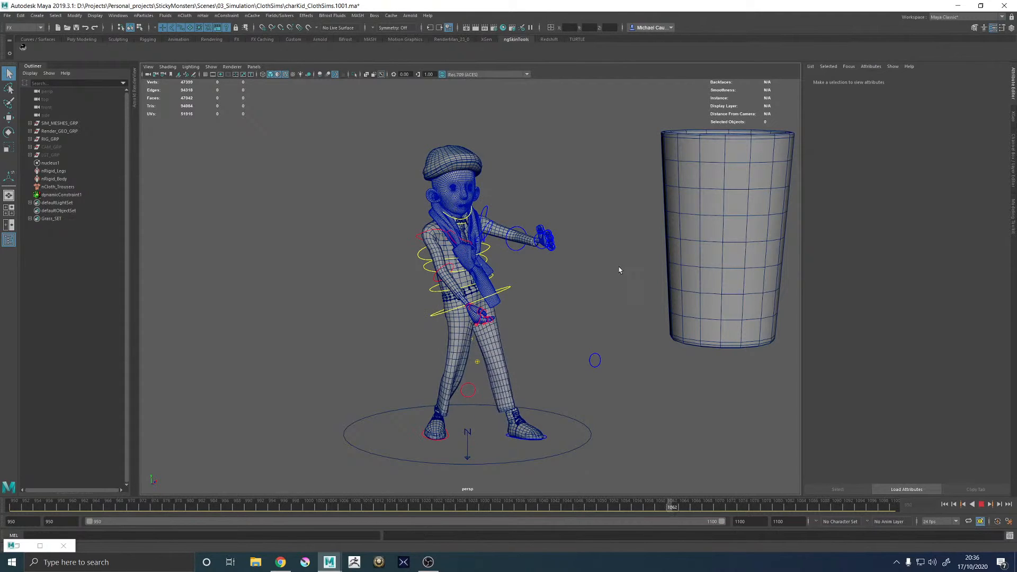
{"action": "scroll", "coordinate": [566, 308], "scroll_direction": "up", "scroll_amount": 5}
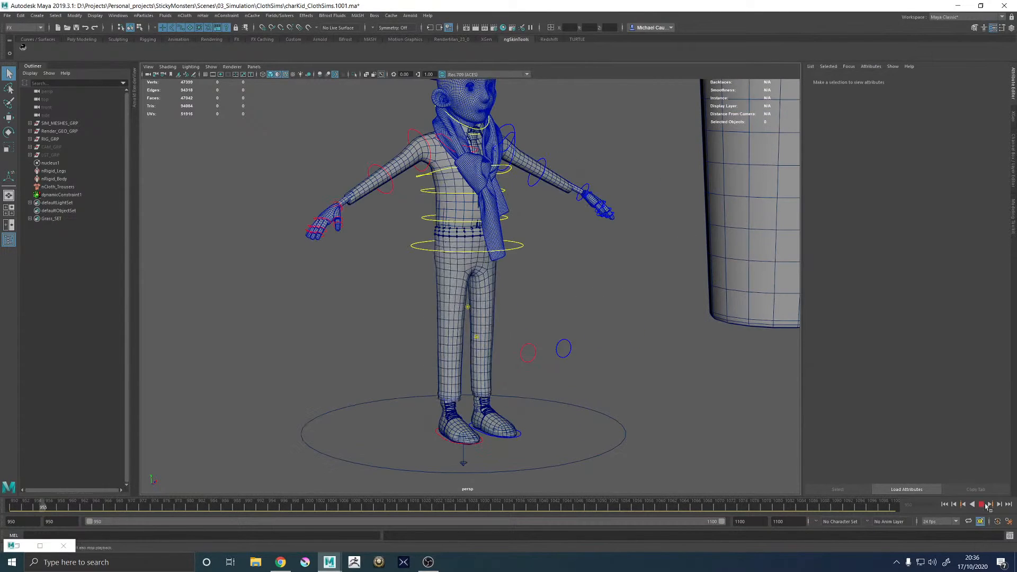
{"action": "left_click", "coordinate": [986, 505]}
{"action": "left_click", "coordinate": [944, 504]}
- Set the Division Levels of polySmoothFace_SimQuality to 1
{"action": "key", "text": "space"}
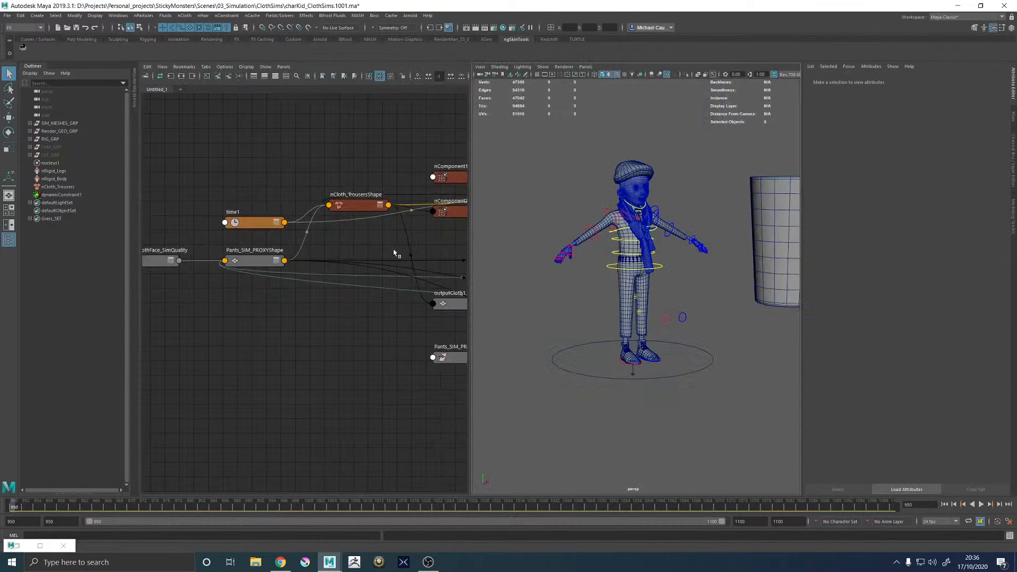
{"action": "middle_click_drag", "start_coordinate": [205, 256], "coordinate": [287, 257]}
{"action": "left_click", "coordinate": [230, 260]}
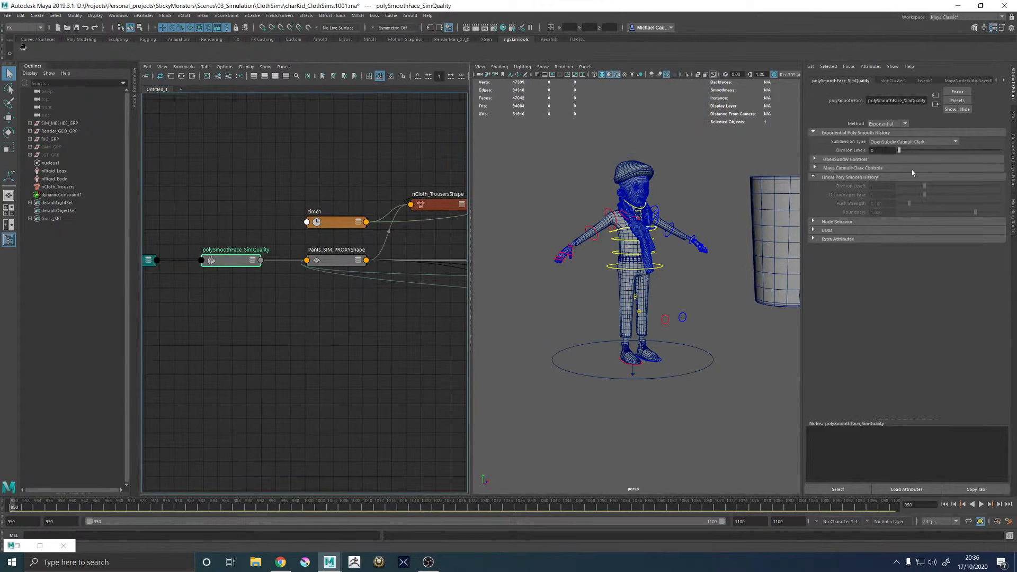
{"action": "key", "text": "Return"}
{"action": "left_click", "coordinate": [742, 190]}
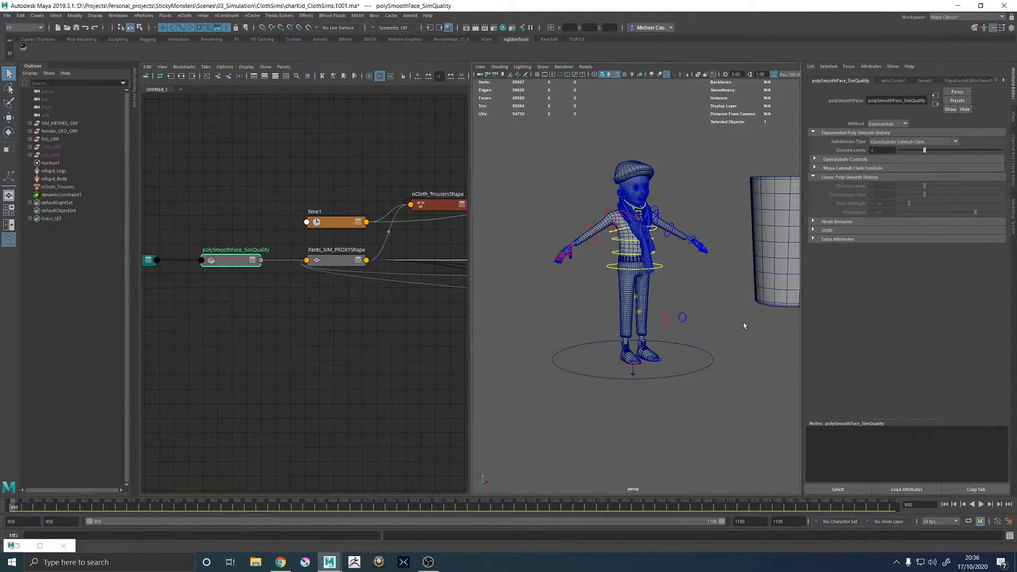
- Play the simulation with the subdivided trousers, stop it and go back to frame 950
{"action": "scroll", "coordinate": [619, 234], "scroll_direction": "up", "scroll_amount": 4}
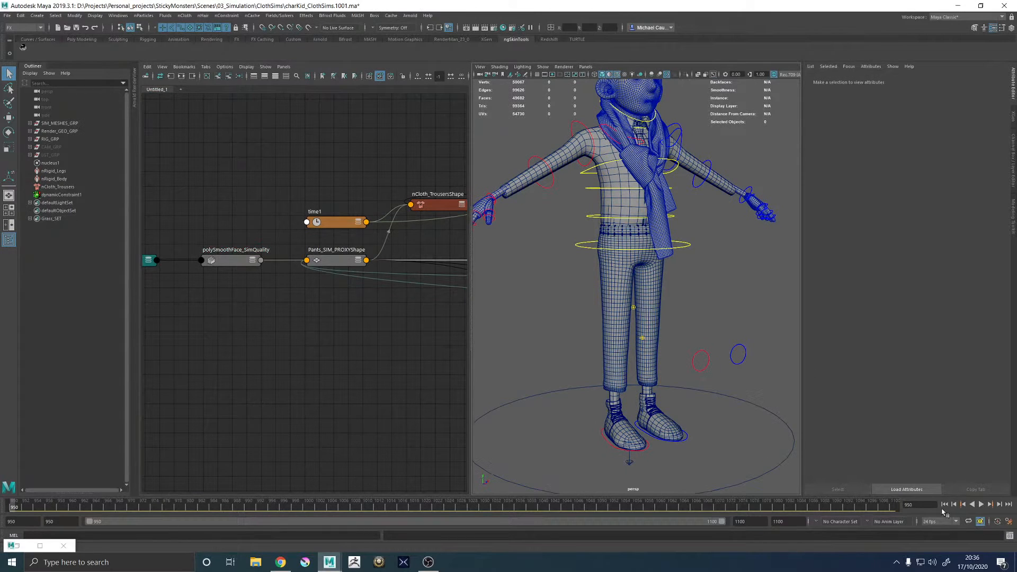
{"action": "left_click", "coordinate": [981, 505]}
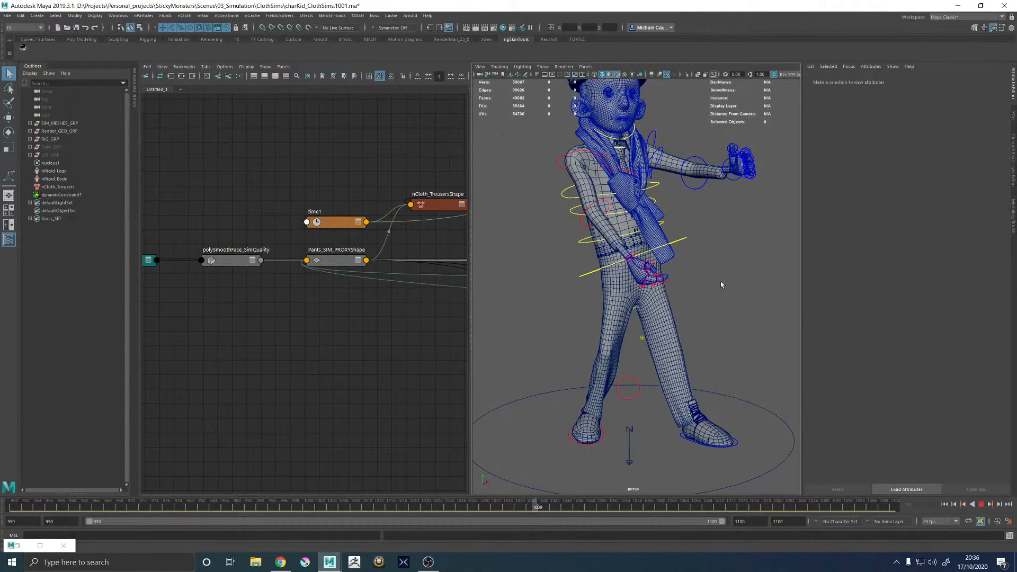
{"action": "left_click", "coordinate": [979, 506]}
{"action": "left_click", "coordinate": [945, 506]}
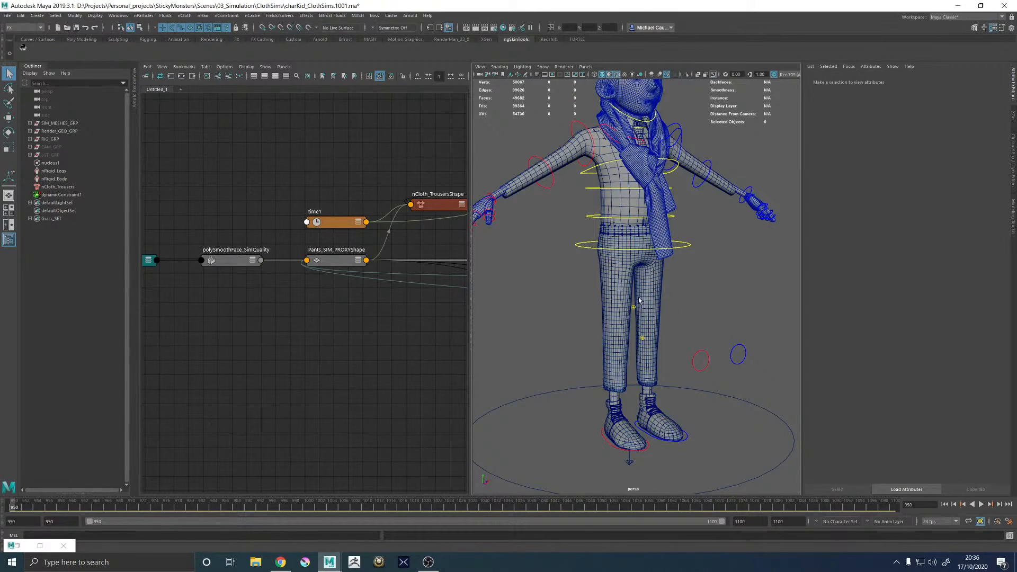
- Set the Division Levels of the polySmoothFace_SimQuality node to 0
{"action": "left_click", "coordinate": [221, 252]}
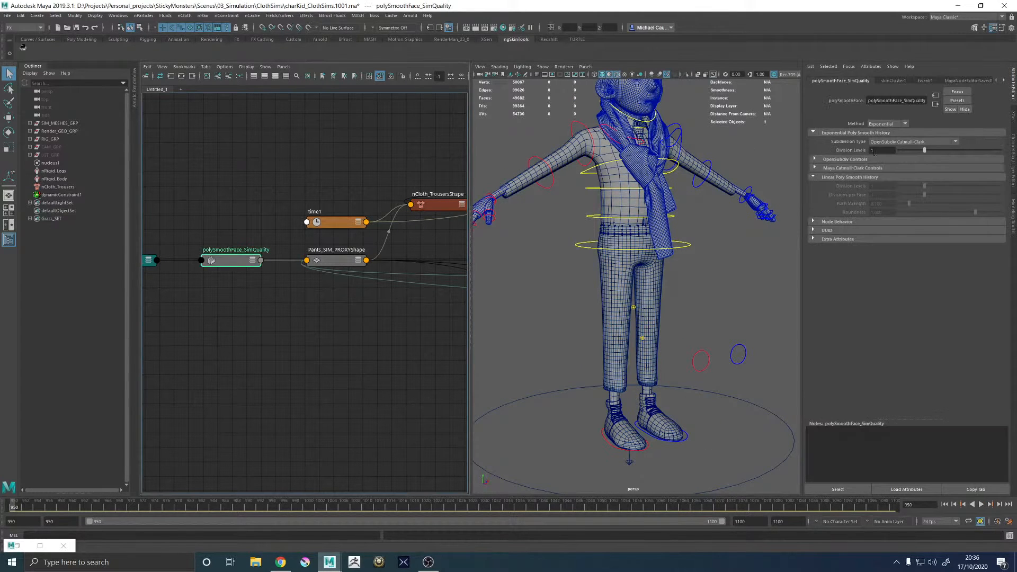
{"action": "double_click", "coordinate": [875, 151]}
{"action": "type", "text": "0"}
{"action": "key", "text": "Return"}
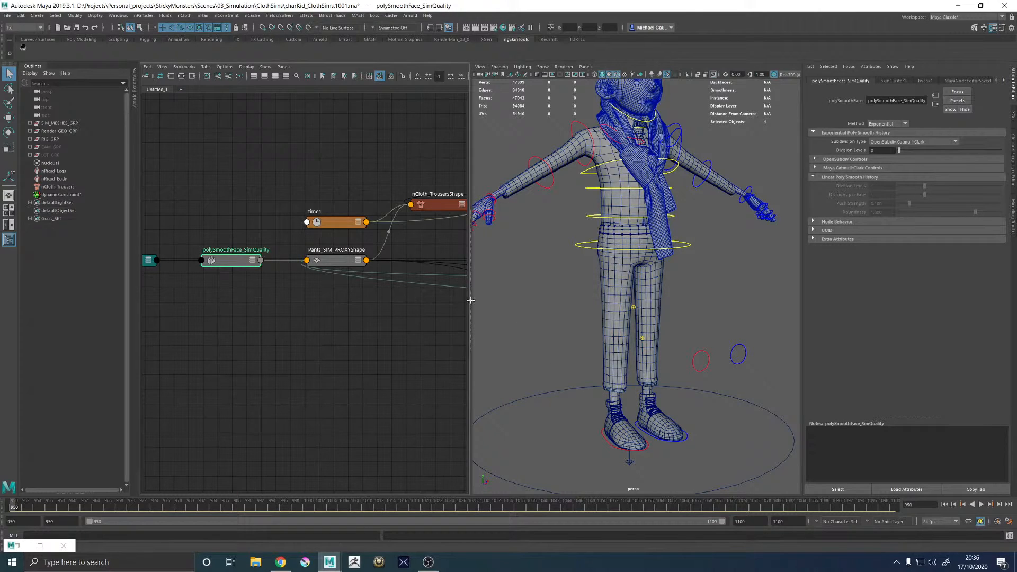
- Set the Self Collision Flag of nCloth_TrousersShape to Full Surface
{"action": "middle_click_drag", "start_coordinate": [371, 326], "coordinate": [253, 317], "text": "alt"}
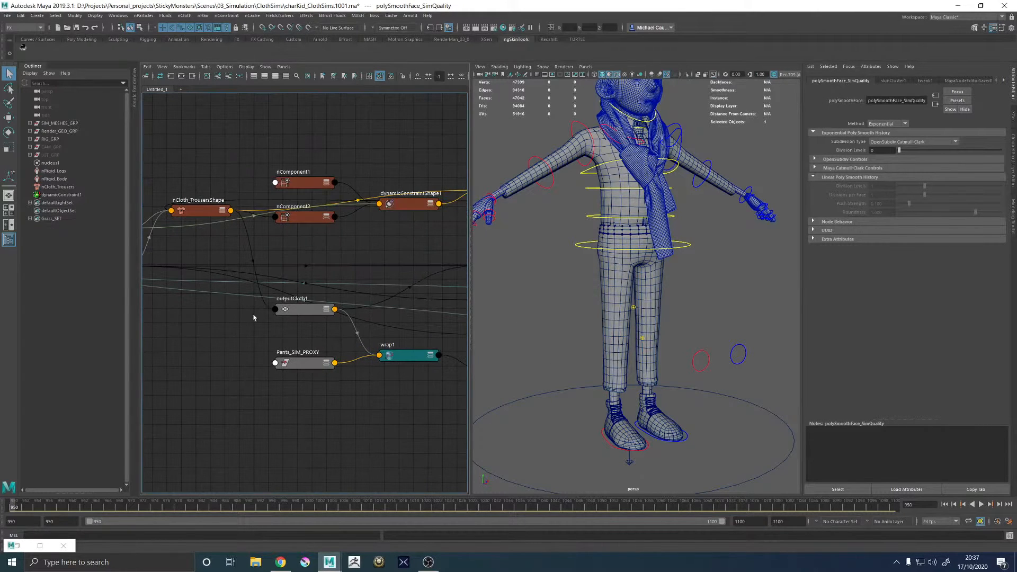
{"action": "left_click", "coordinate": [195, 210]}
{"action": "left_click", "coordinate": [831, 132]}
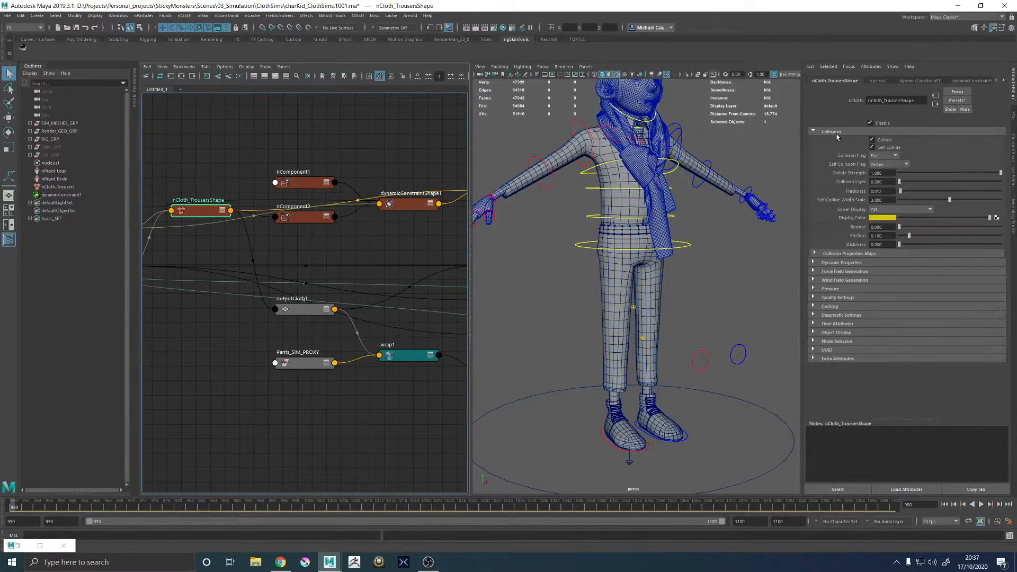
{"action": "left_click", "coordinate": [887, 164]}
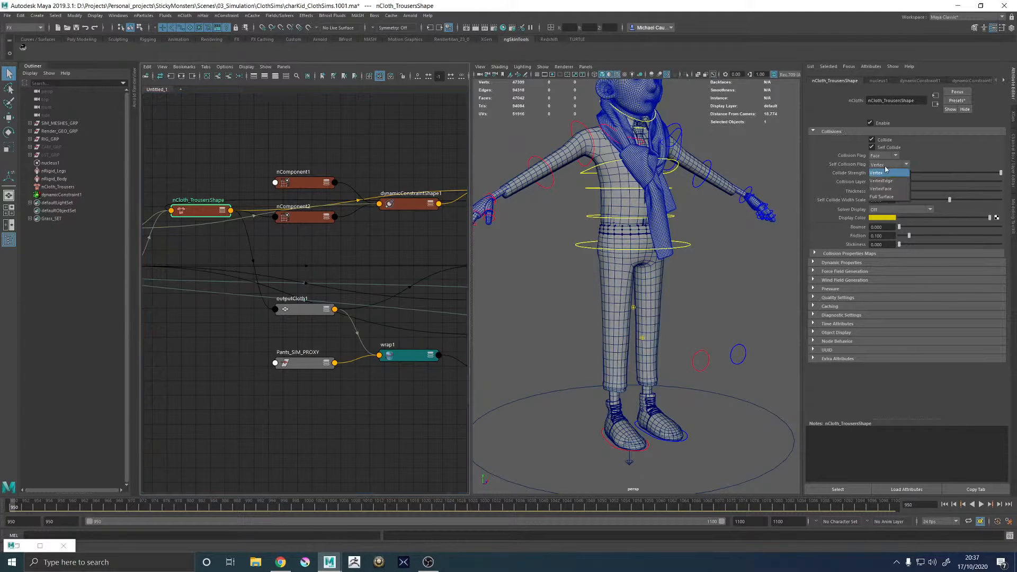
{"action": "left_click", "coordinate": [880, 197]}
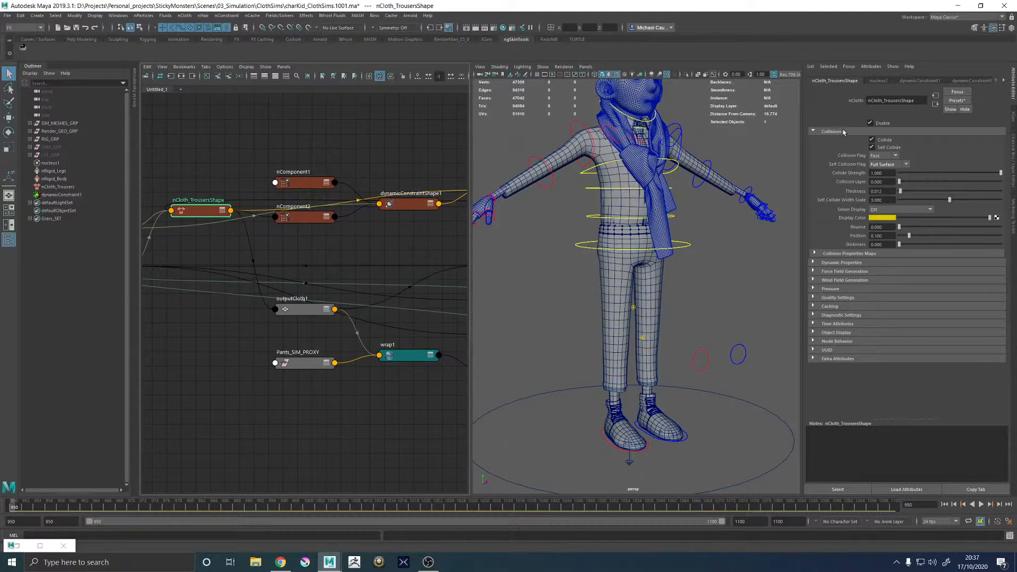
- Select both shoe meshes and examine them up close against the trouser hems, leaving nothing selected
{"action": "left_click", "coordinate": [667, 429]}
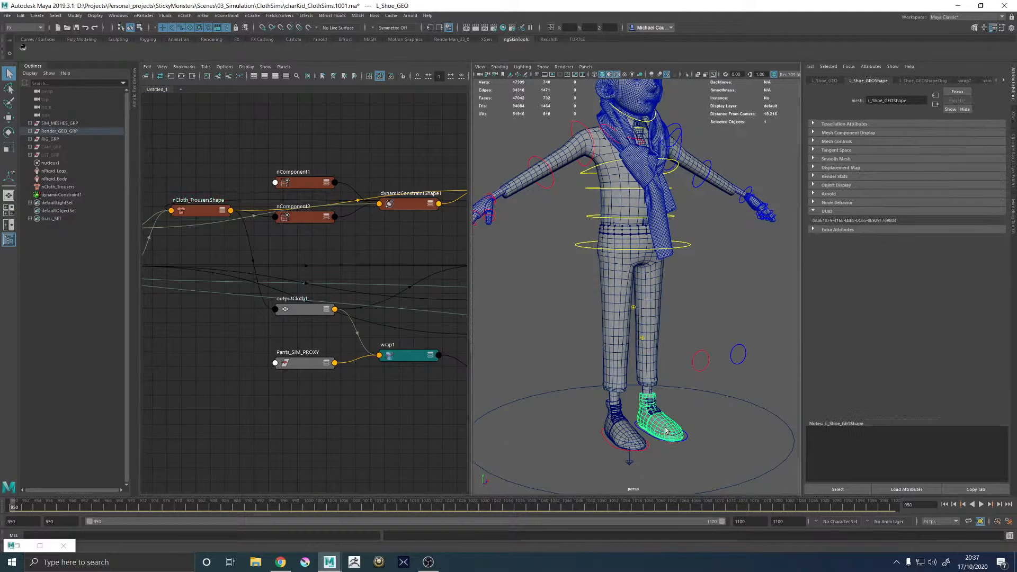
{"action": "left_click", "coordinate": [626, 429], "text": "shift"}
{"action": "middle_click_drag", "start_coordinate": [688, 387], "coordinate": [703, 304], "text": "alt"}
{"action": "left_click_drag", "start_coordinate": [715, 313], "coordinate": [669, 308], "text": "alt"}
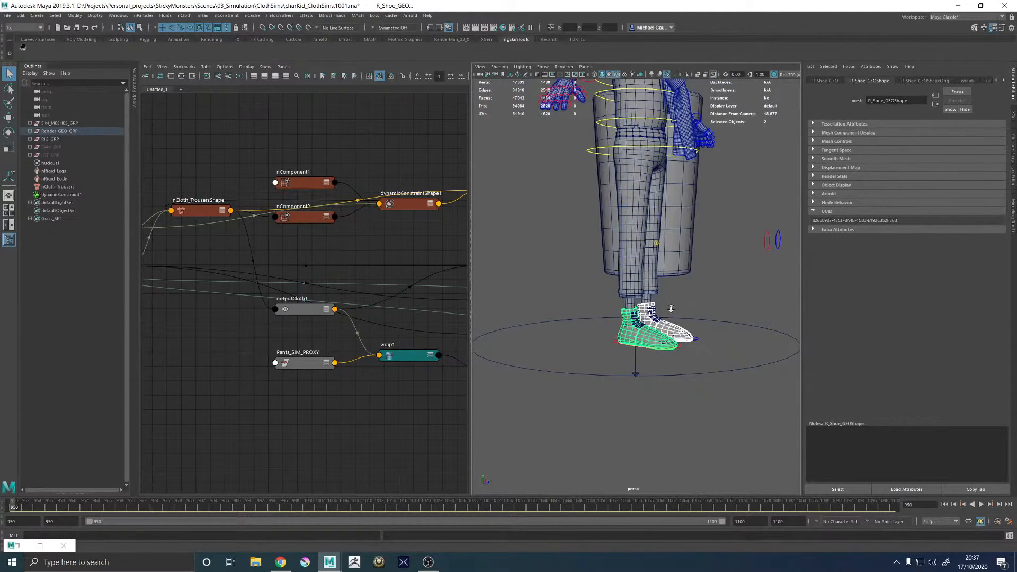
{"action": "right_click_drag", "start_coordinate": [670, 309], "coordinate": [728, 328], "text": "alt"}
{"action": "left_click_drag", "start_coordinate": [728, 328], "coordinate": [708, 316], "text": "alt"}
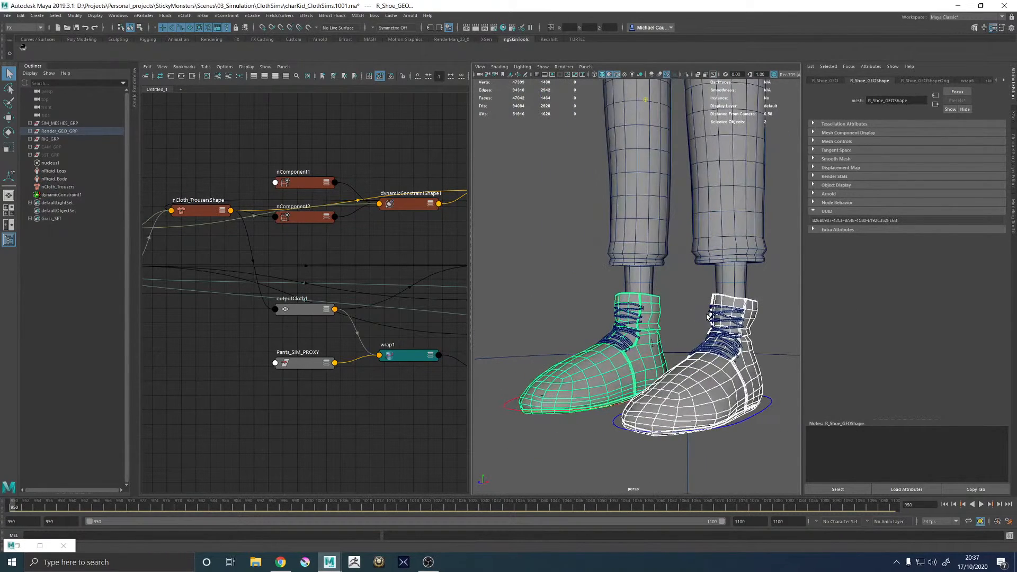
{"action": "left_click", "coordinate": [768, 293]}
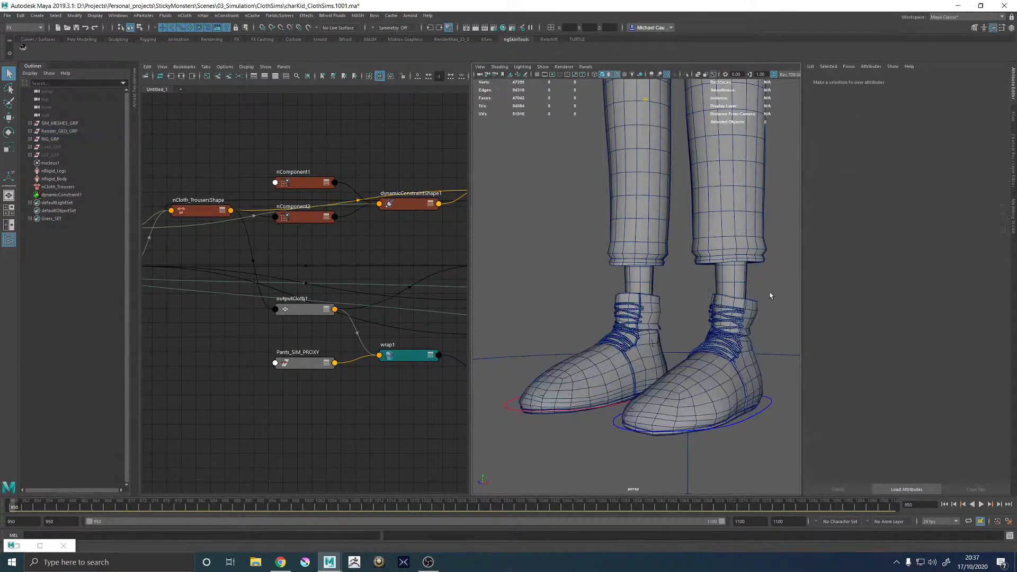
{"action": "right_click_drag", "start_coordinate": [768, 292], "coordinate": [723, 253], "text": "alt"}
{"action": "middle_click_drag", "start_coordinate": [724, 254], "coordinate": [669, 313], "text": "alt"}
{"action": "left_click_drag", "start_coordinate": [669, 313], "coordinate": [701, 299], "text": "alt"}
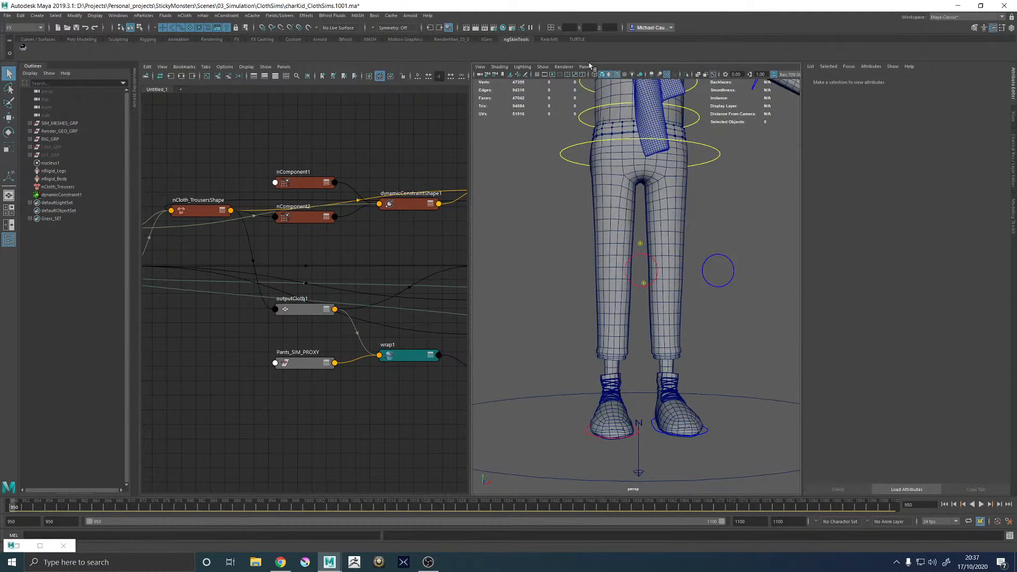
- Turn off the wireframe overlay on the shaded character and save the scene
{"action": "left_click", "coordinate": [617, 76]}
{"action": "key", "text": "f"}
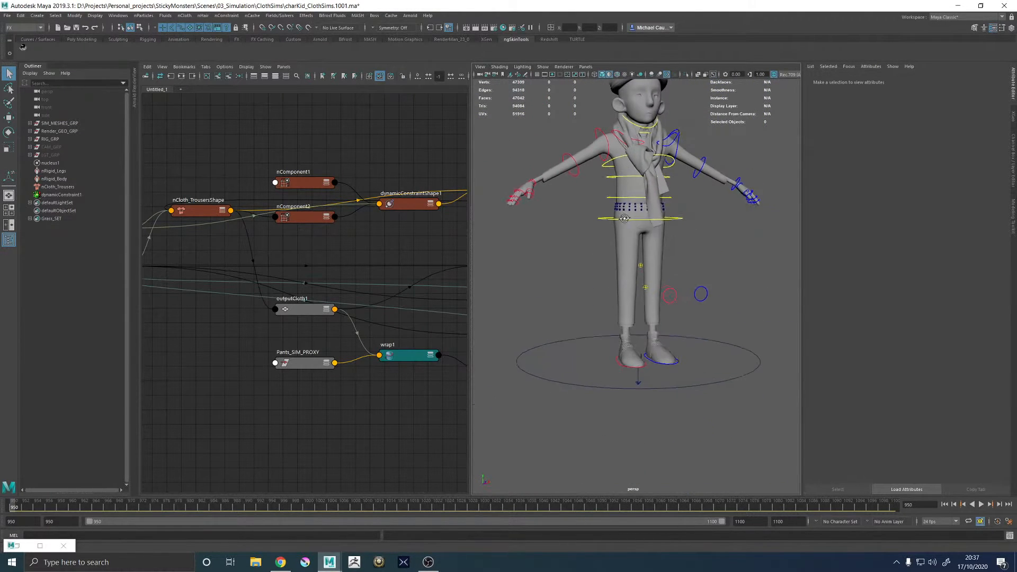
{"action": "key", "text": "ctrl+s"}
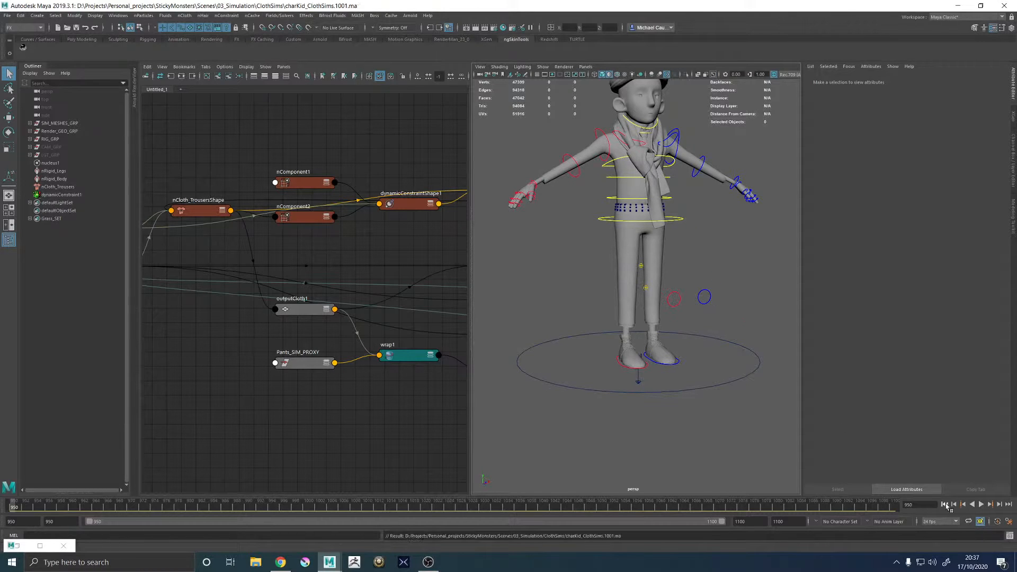
- Play the trouser simulation briefly from the start frame, stop it and return to frame 950
{"action": "left_click", "coordinate": [981, 504]}
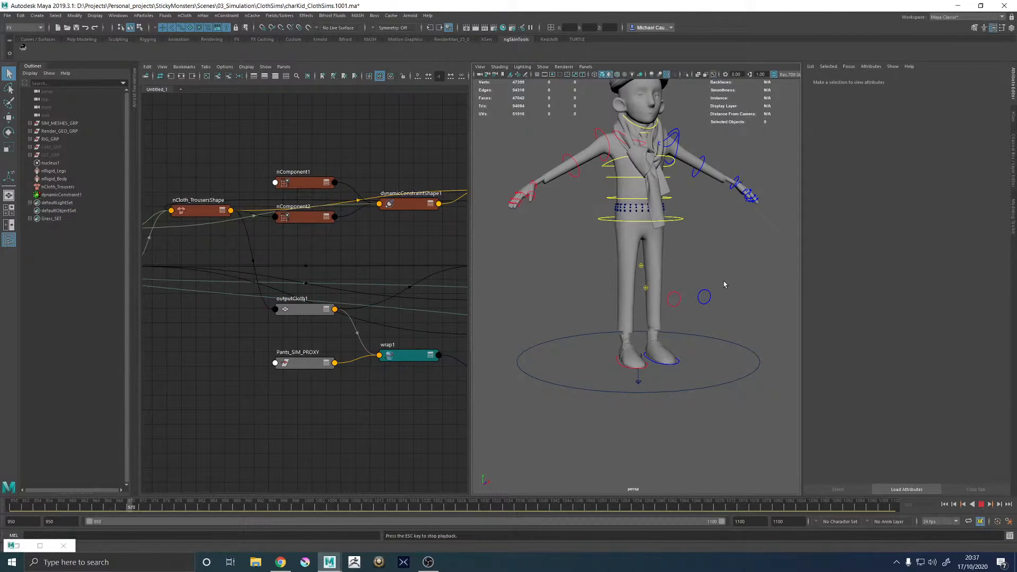
{"action": "left_click", "coordinate": [982, 504]}
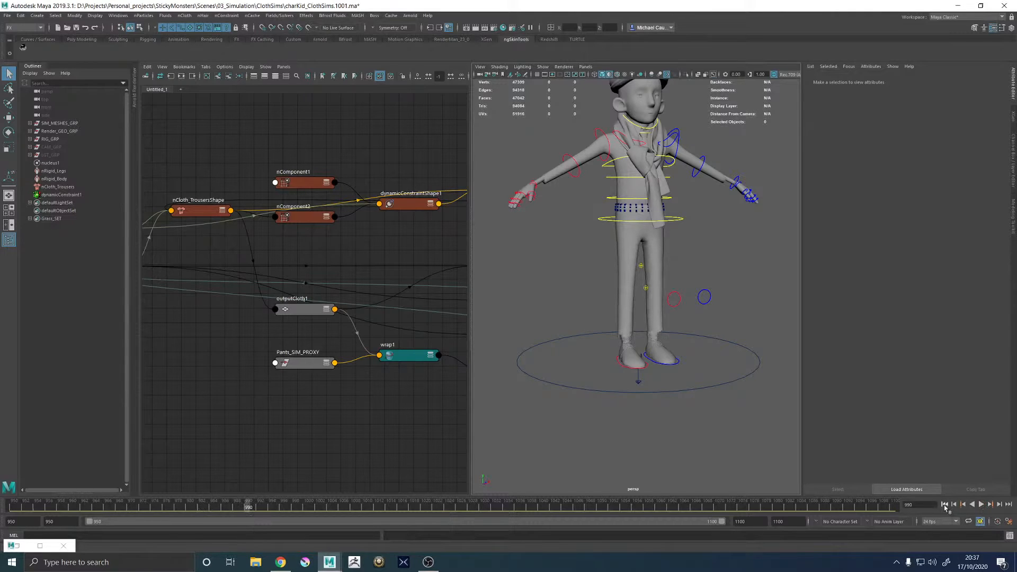
{"action": "left_click", "coordinate": [944, 504]}
- Apply the burlap nCloth preset to the trousers' nCloth_TrousersShape node
{"action": "left_click", "coordinate": [655, 252]}
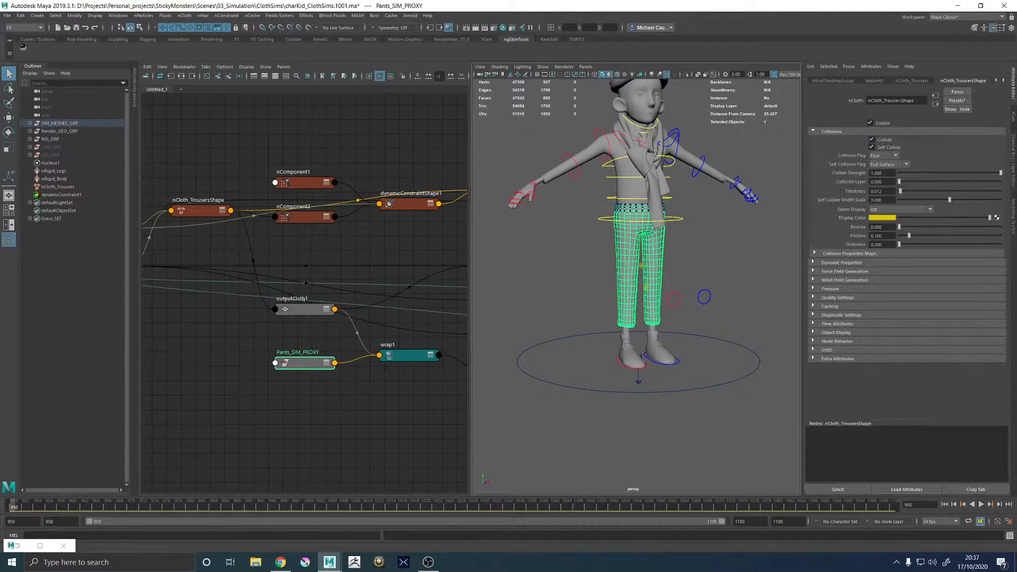
{"action": "left_click", "coordinate": [957, 101]}
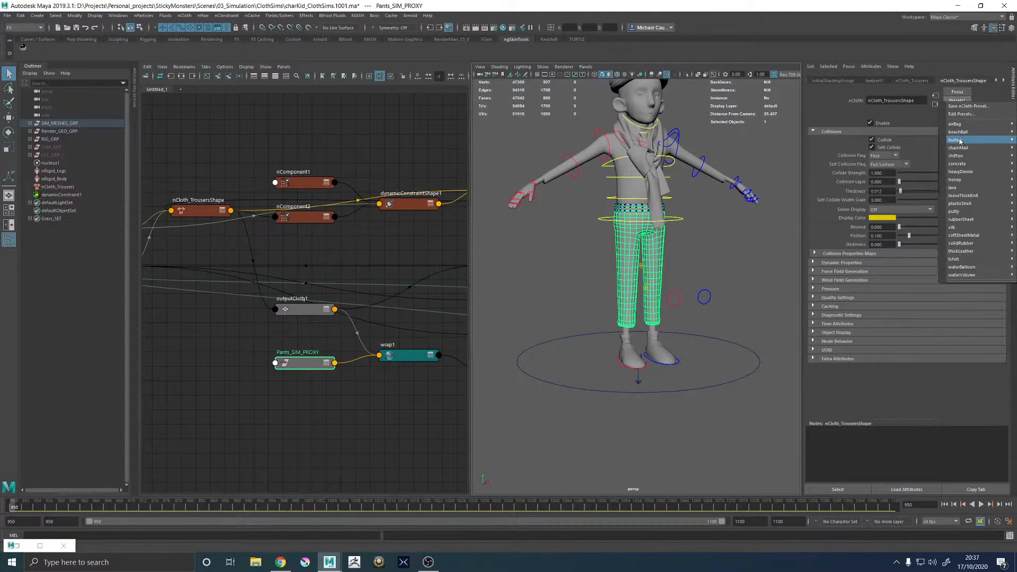
{"action": "mouse_move", "coordinate": [959, 141]}
{"action": "left_click", "coordinate": [903, 141]}
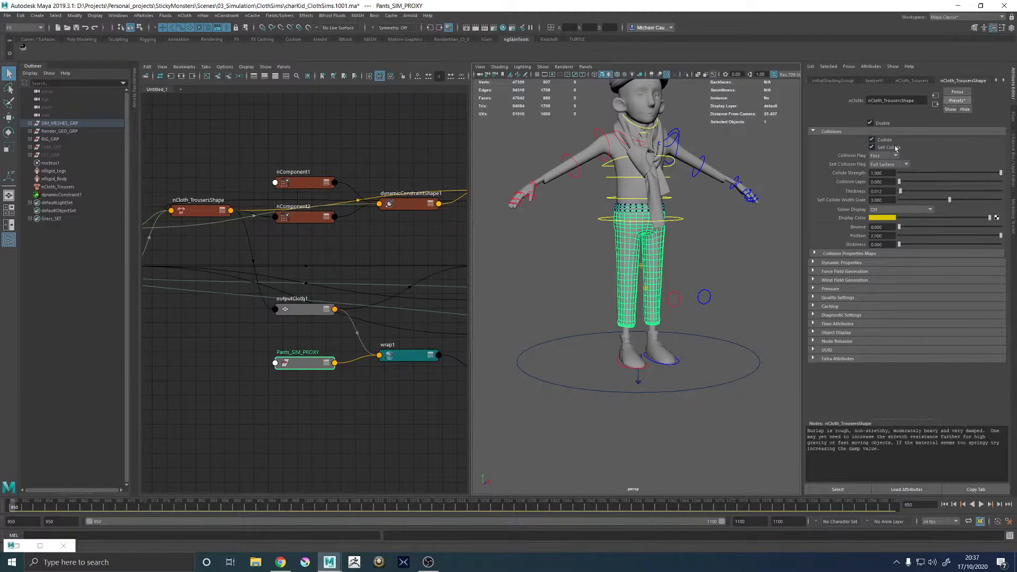
- Play the simulation with the burlap preset, examine the trousers from several angles, and return to frame 950
{"action": "left_click", "coordinate": [777, 287]}
{"action": "left_click", "coordinate": [980, 504]}
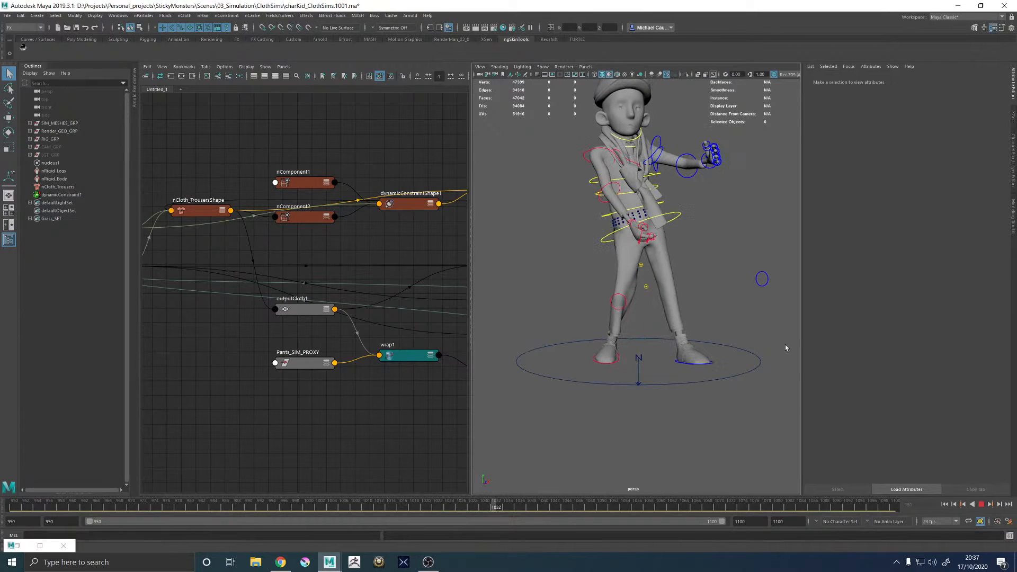
{"action": "scroll", "coordinate": [669, 263], "scroll_direction": "up", "scroll_amount": 3}
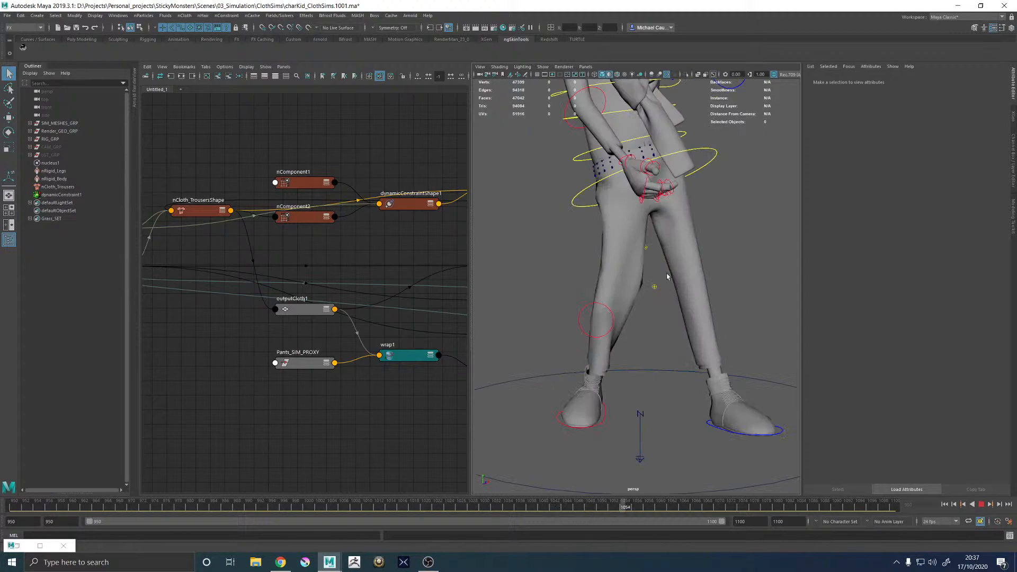
{"action": "left_click_drag", "start_coordinate": [583, 273], "coordinate": [692, 277], "text": "alt"}
{"action": "left_click_drag", "start_coordinate": [572, 250], "coordinate": [619, 259], "text": "alt"}
{"action": "left_click_drag", "start_coordinate": [524, 268], "coordinate": [743, 306], "text": "alt"}
{"action": "scroll", "coordinate": [711, 292], "scroll_direction": "down", "scroll_amount": 5}
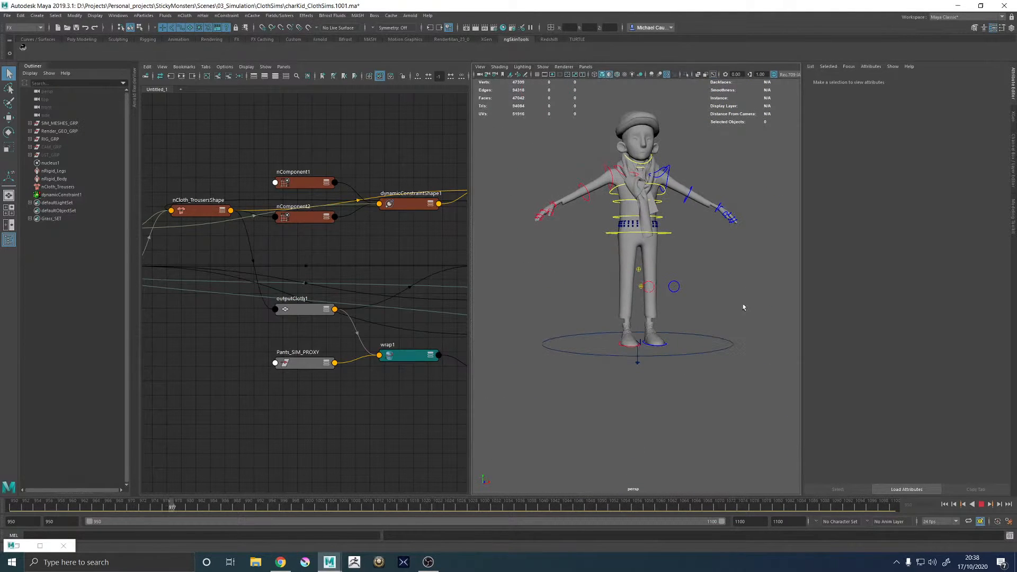
{"action": "left_click", "coordinate": [982, 505]}
{"action": "left_click", "coordinate": [945, 506]}
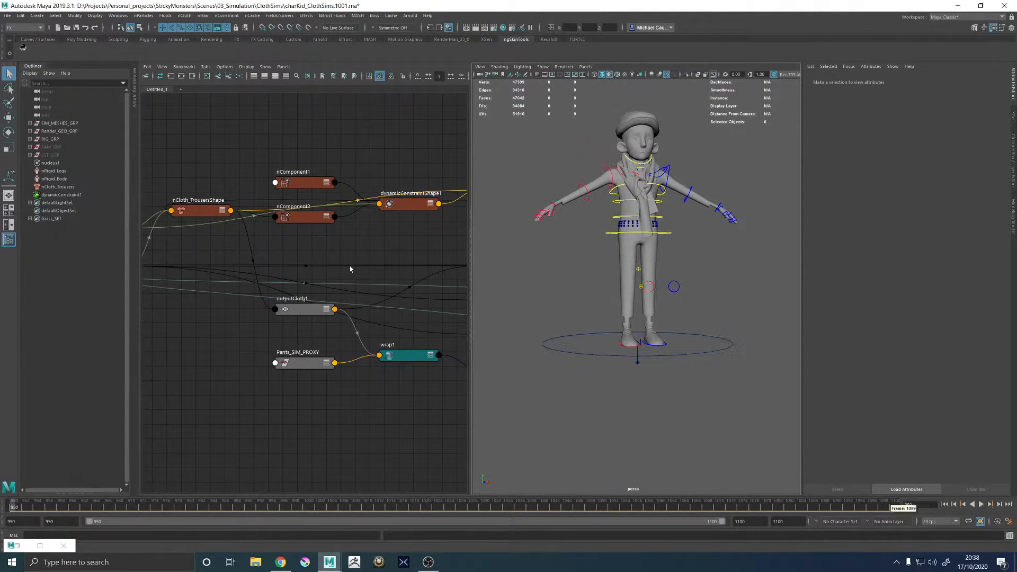
- Set the Division Levels of the polySmoothFace_SimQuality node to 1
{"action": "middle_click_drag", "start_coordinate": [209, 259], "coordinate": [449, 258], "text": "alt"}
{"action": "left_click", "coordinate": [245, 266]}
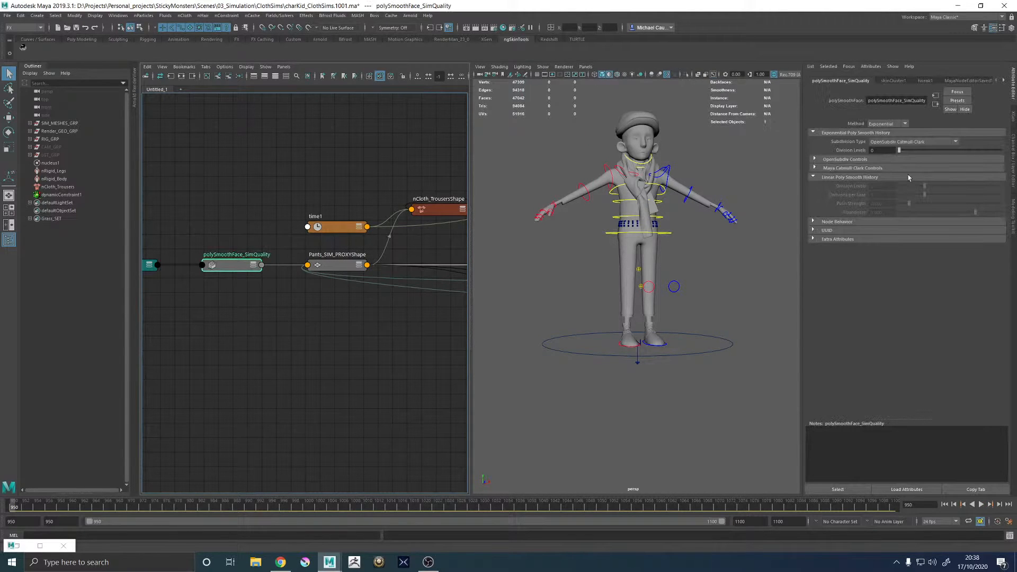
{"action": "left_click", "coordinate": [886, 151]}
{"action": "type", "text": "1"}
{"action": "key", "text": "Return"}
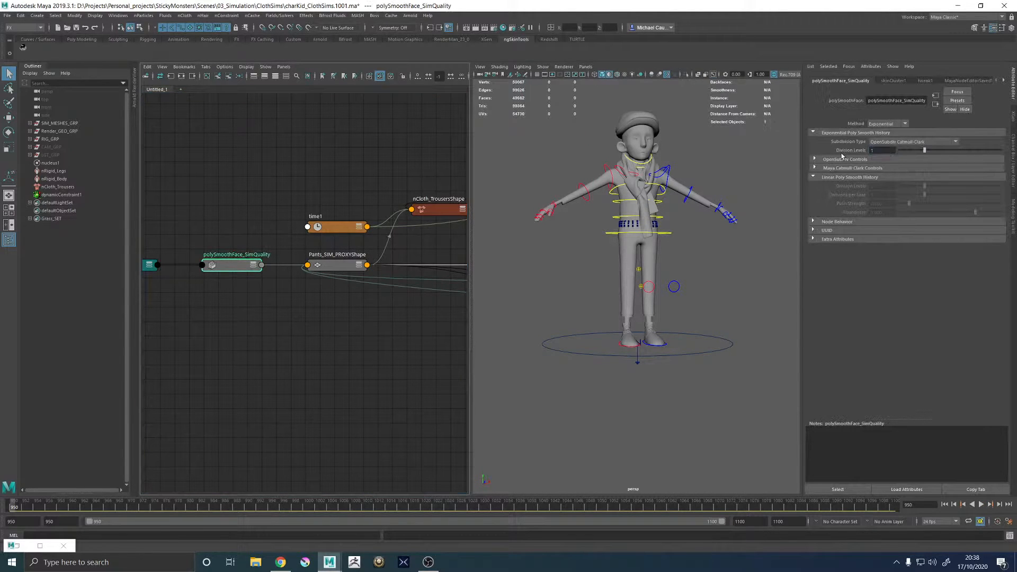
- Play the subdivided trouser simulation to frame 1035, stop it, and examine the cloth folds from all around the character
{"action": "left_click", "coordinate": [762, 282]}
{"action": "left_click", "coordinate": [980, 504]}
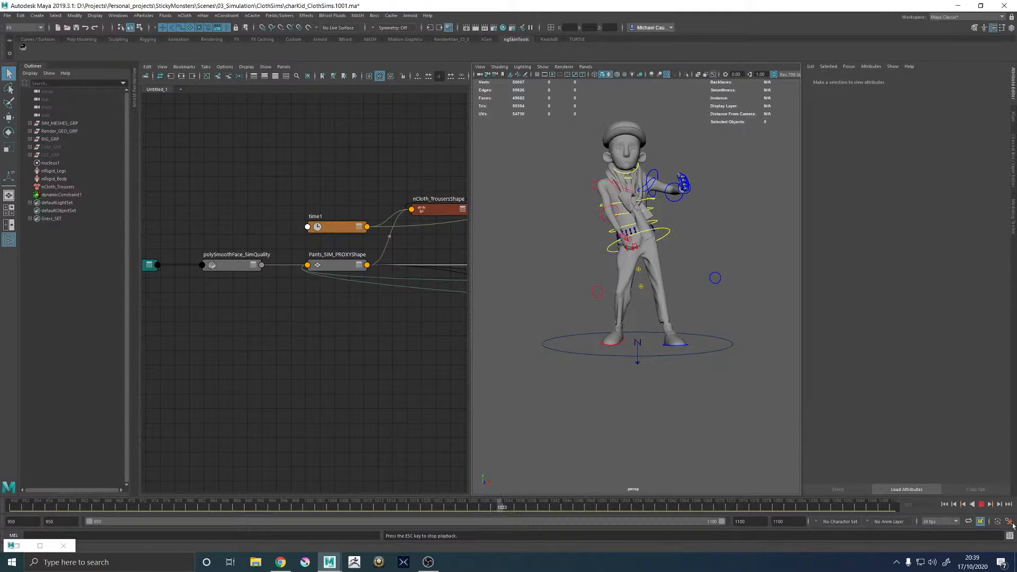
{"action": "left_click", "coordinate": [980, 506]}
{"action": "scroll", "coordinate": [688, 313], "scroll_direction": "up", "scroll_amount": 5}
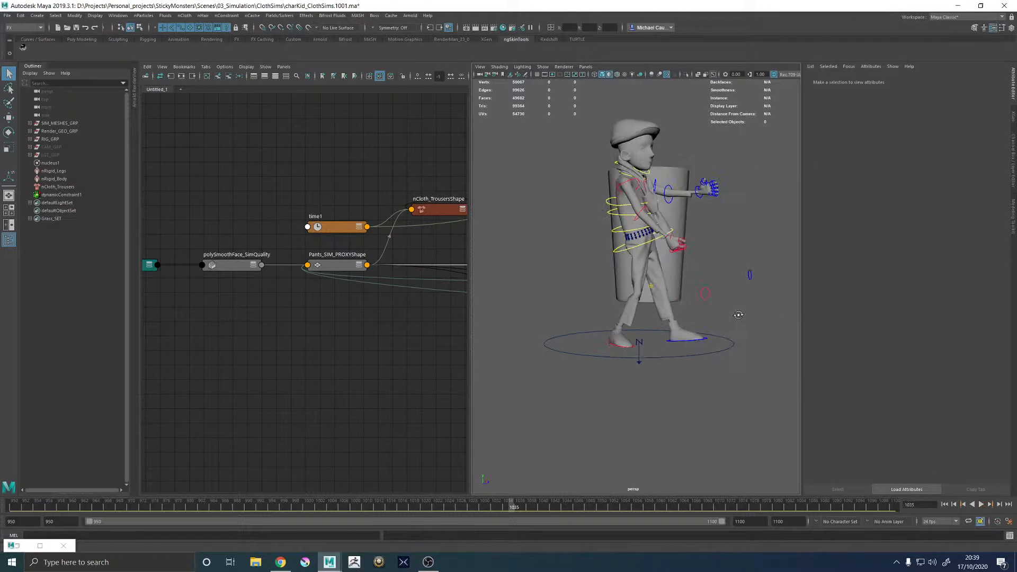
{"action": "left_click_drag", "start_coordinate": [695, 310], "coordinate": [569, 367], "text": "alt"}
{"action": "scroll", "coordinate": [663, 300], "scroll_direction": "down", "scroll_amount": 5}
{"action": "scroll", "coordinate": [657, 323], "scroll_direction": "up", "scroll_amount": 8}
{"action": "scroll", "coordinate": [539, 318], "scroll_direction": "down", "scroll_amount": 5}
{"action": "left_click_drag", "start_coordinate": [647, 302], "coordinate": [201, 314], "text": "alt"}
{"action": "right_click_drag", "start_coordinate": [722, 316], "coordinate": [561, 319], "text": "alt"}
{"action": "left_click_drag", "start_coordinate": [561, 319], "coordinate": [638, 318], "text": "alt"}
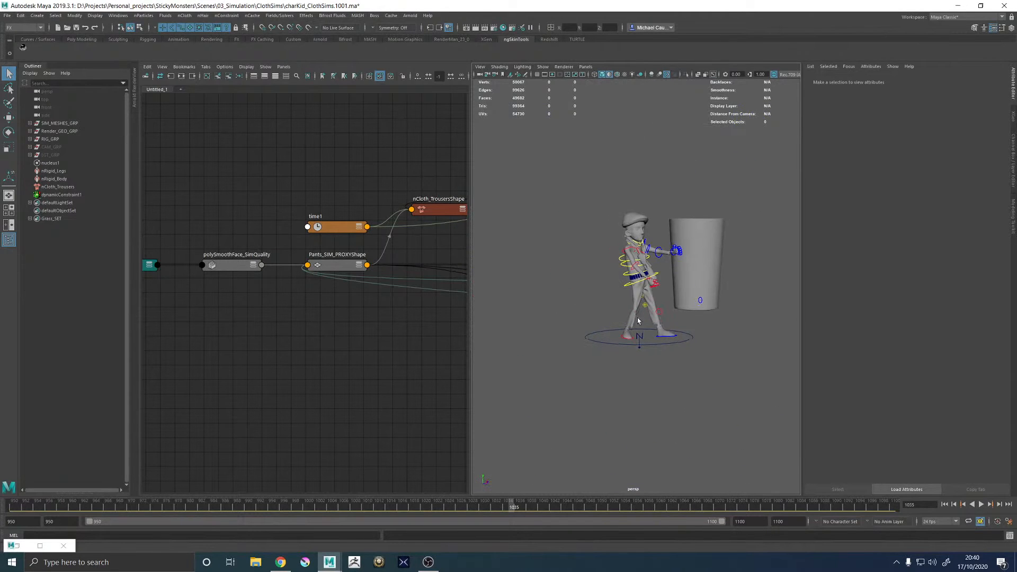
{"action": "right_click_drag", "start_coordinate": [638, 317], "coordinate": [685, 356], "text": "alt"}
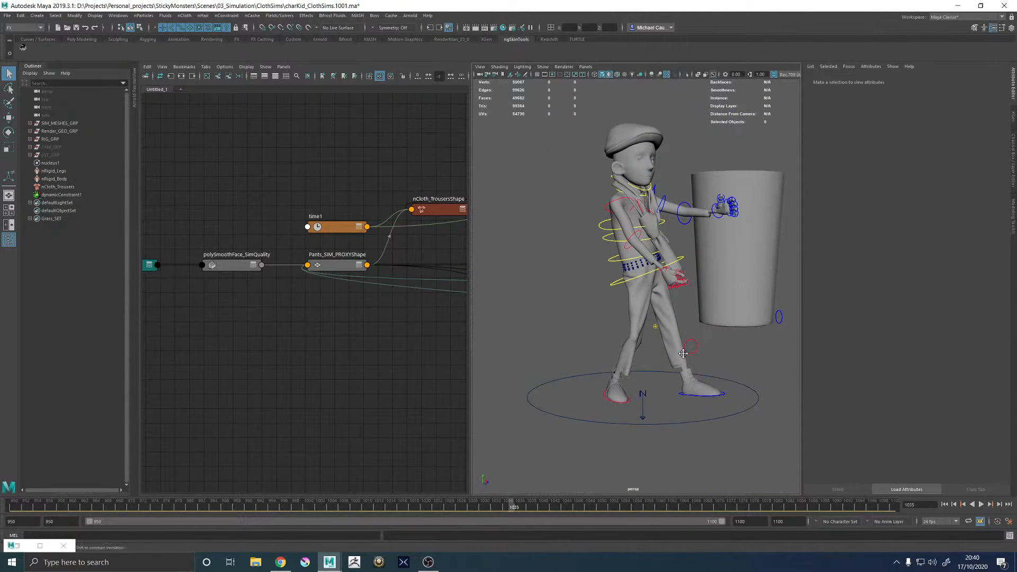
{"action": "left_click_drag", "start_coordinate": [685, 356], "coordinate": [625, 370], "text": "alt"}
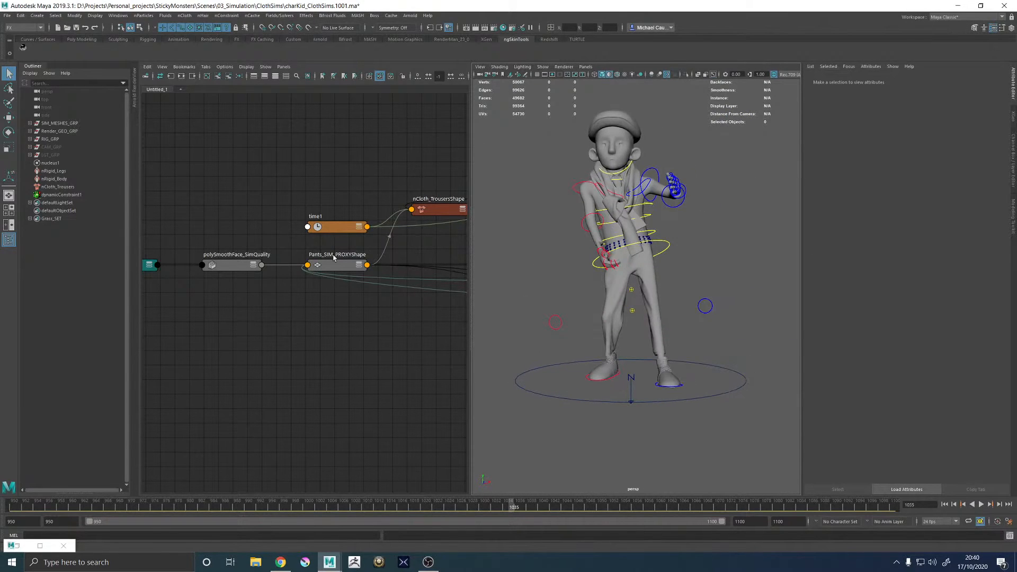
- Return the polySmoothFace_SimQuality node to Division Levels 0
{"action": "left_click", "coordinate": [243, 266]}
{"action": "left_click", "coordinate": [874, 151]}
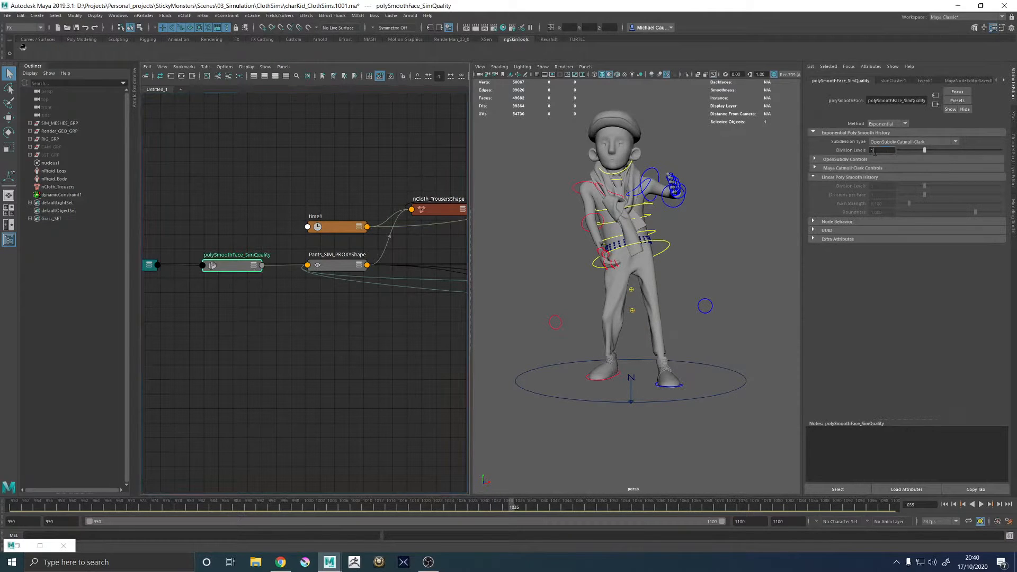
{"action": "type", "text": "0"}
{"action": "key", "text": "Return"}
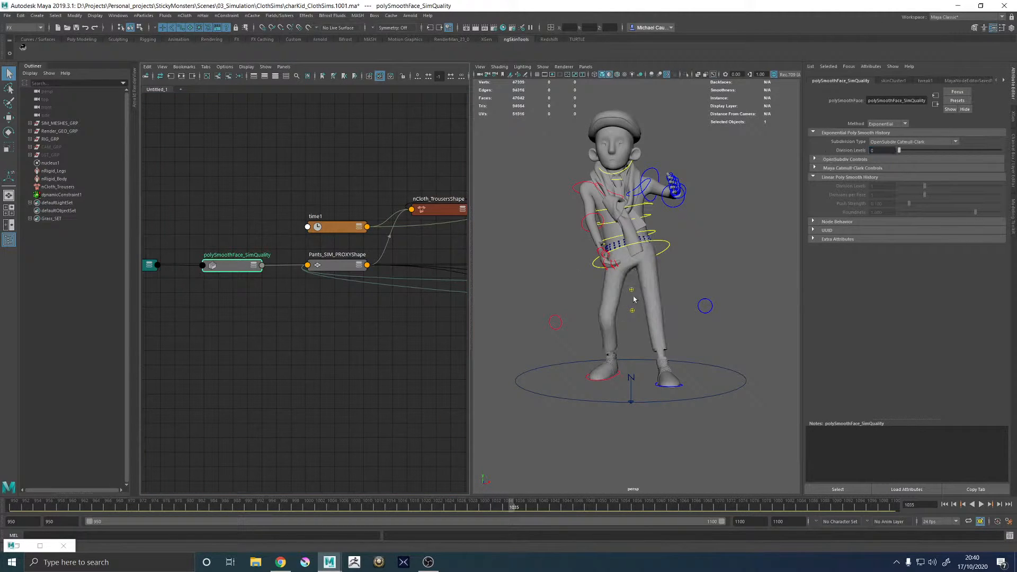
- Replay the simulation from the start frame, stop at frame 1062, and examine the trousers from different sides
{"action": "left_click", "coordinate": [944, 504]}
{"action": "left_click", "coordinate": [980, 504]}
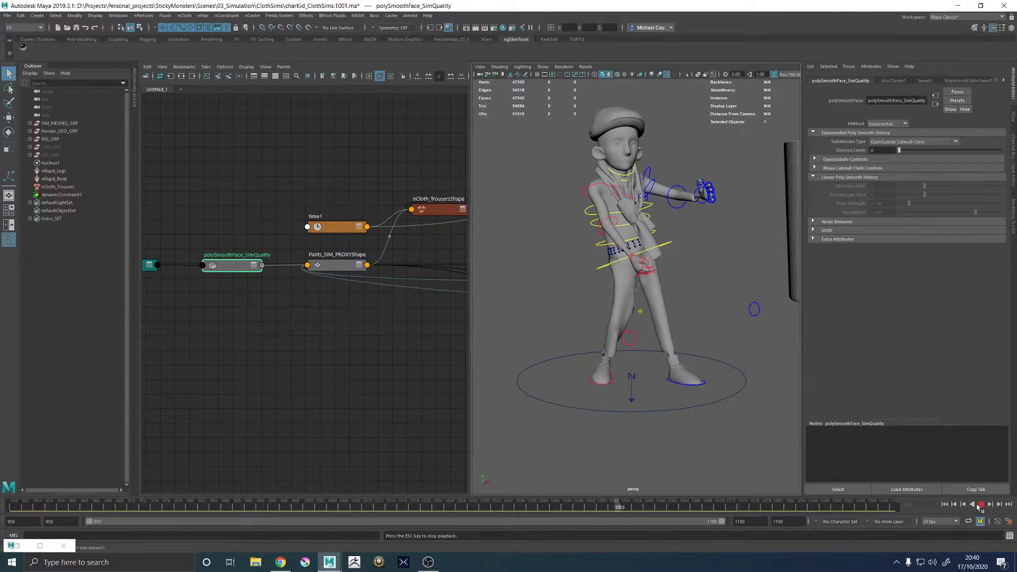
{"action": "key", "text": "Escape"}
{"action": "left_click_drag", "start_coordinate": [565, 294], "coordinate": [763, 290], "text": "alt"}
{"action": "scroll", "coordinate": [590, 292], "scroll_direction": "up", "scroll_amount": 6}
{"action": "scroll", "coordinate": [522, 274], "scroll_direction": "down", "scroll_amount": 8}
{"action": "left_click_drag", "start_coordinate": [522, 275], "coordinate": [619, 269], "text": "alt"}
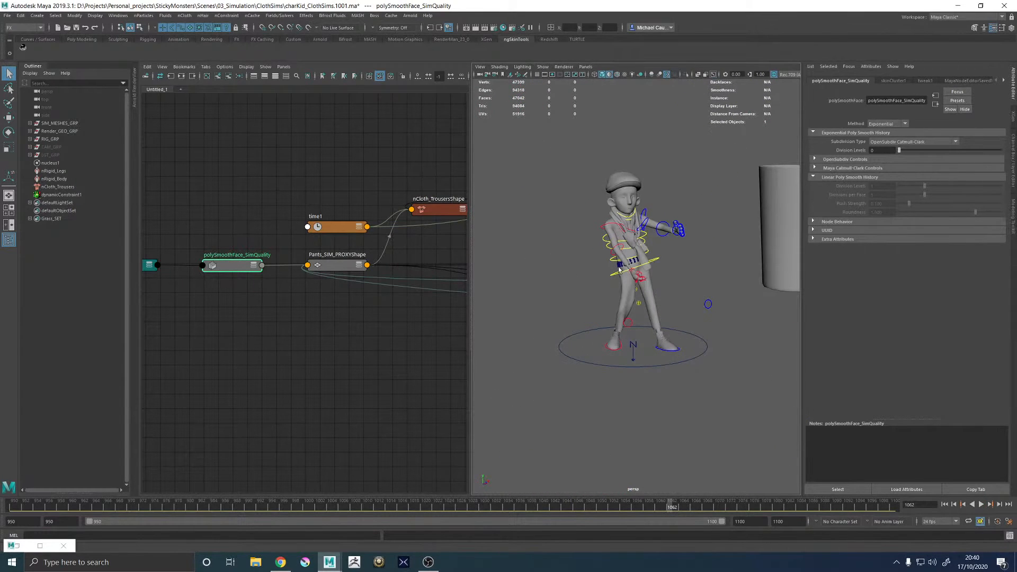
- Set Input Mesh Attract to 0.25 in the Dynamic Properties of nCloth_TrousersShape
{"action": "middle_click_drag", "start_coordinate": [371, 167], "coordinate": [267, 175], "text": "alt"}
{"action": "left_click", "coordinate": [344, 217]}
{"action": "scroll", "coordinate": [668, 286], "scroll_direction": "up", "scroll_amount": 3}
{"action": "scroll", "coordinate": [668, 287], "scroll_direction": "up", "scroll_amount": 5}
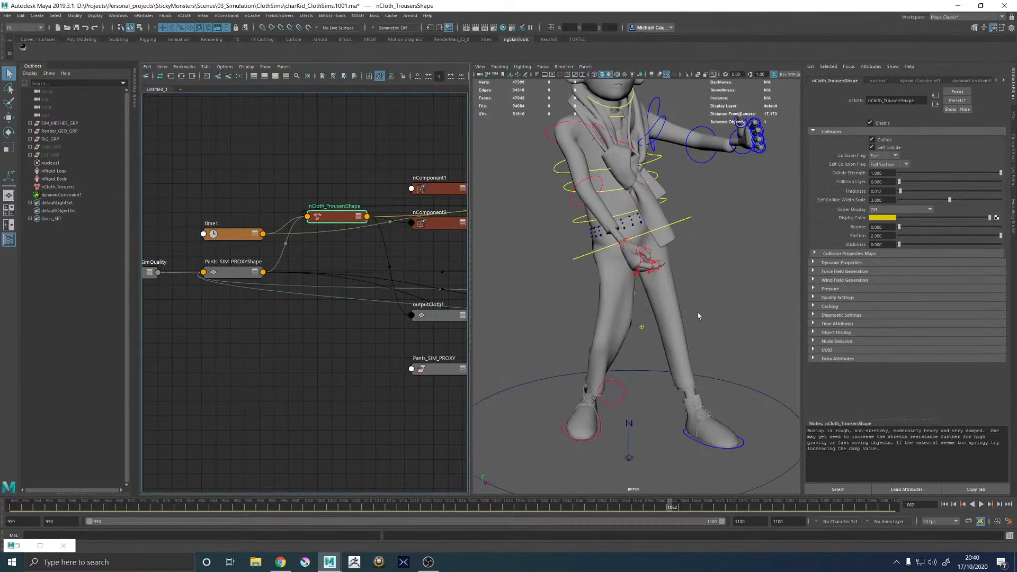
{"action": "middle_click_drag", "start_coordinate": [698, 312], "coordinate": [692, 273], "text": "alt"}
{"action": "left_click_drag", "start_coordinate": [678, 289], "coordinate": [714, 299], "text": "alt"}
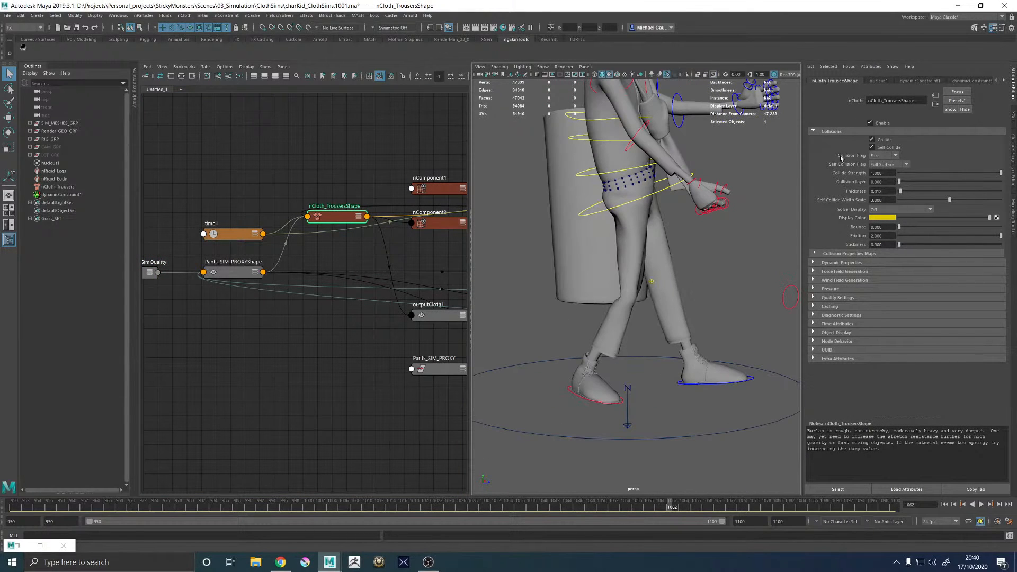
{"action": "left_click", "coordinate": [833, 262]}
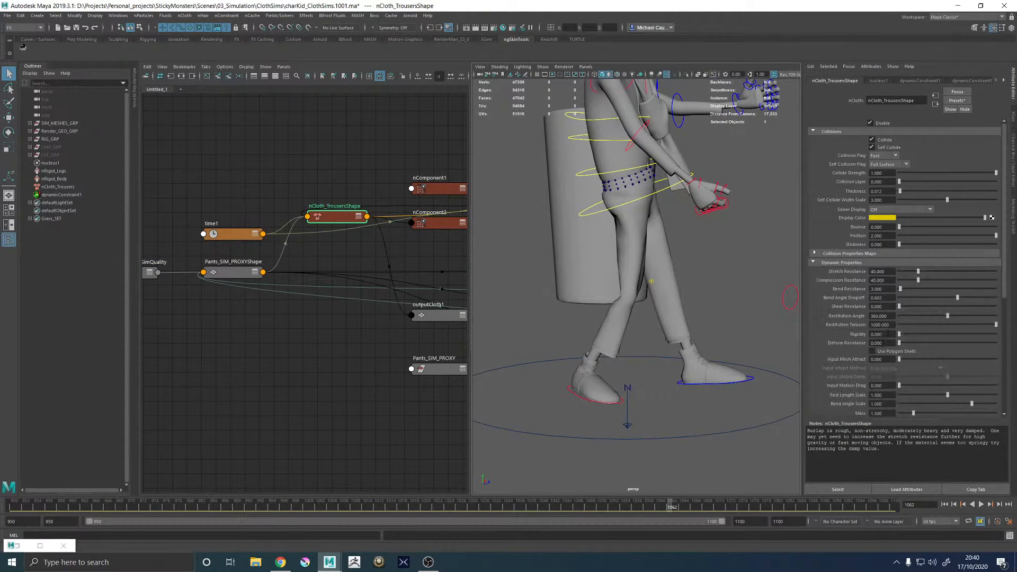
{"action": "left_click", "coordinate": [880, 359]}
{"action": "type", "text": "0.25"}
{"action": "key", "text": "Return"}
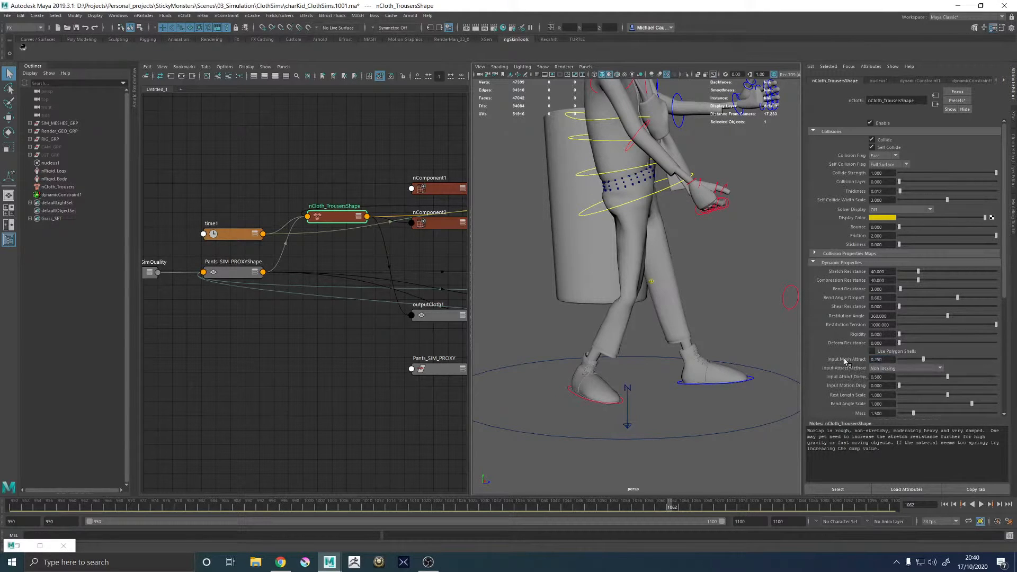
- Replay the simulation from the start, set the trousers' Input Mesh Attract to 0.5 to test it, and stop at frame 1098
{"action": "left_click", "coordinate": [945, 504]}
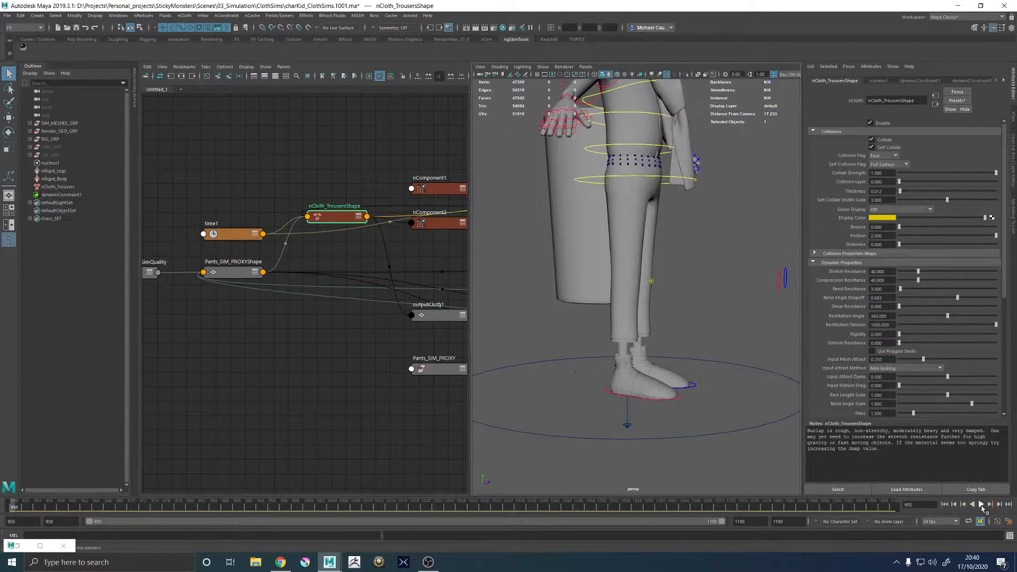
{"action": "left_click", "coordinate": [981, 504]}
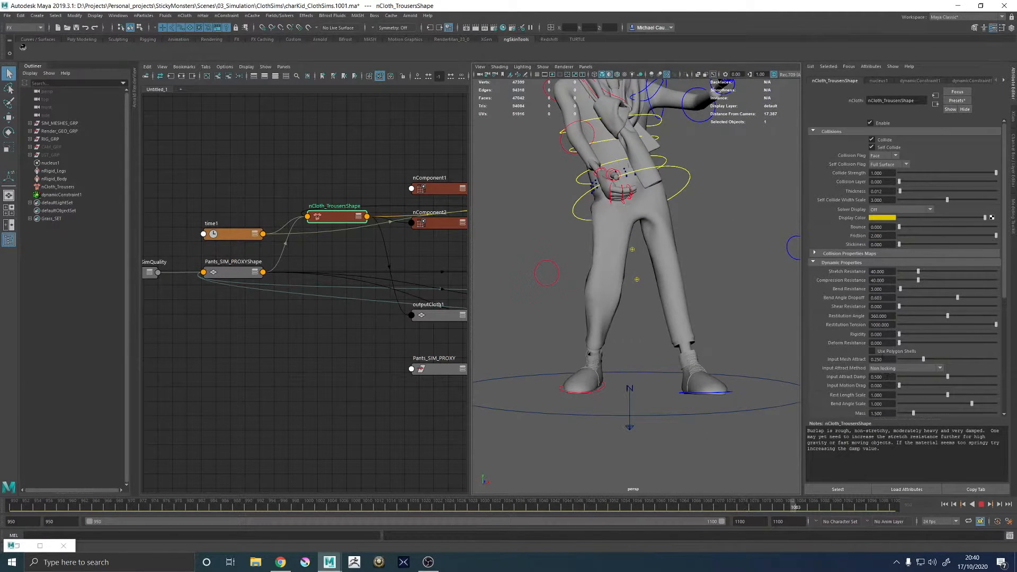
{"action": "left_click", "coordinate": [877, 359]}
{"action": "type", "text": "0.5"}
{"action": "key", "text": "Return"}
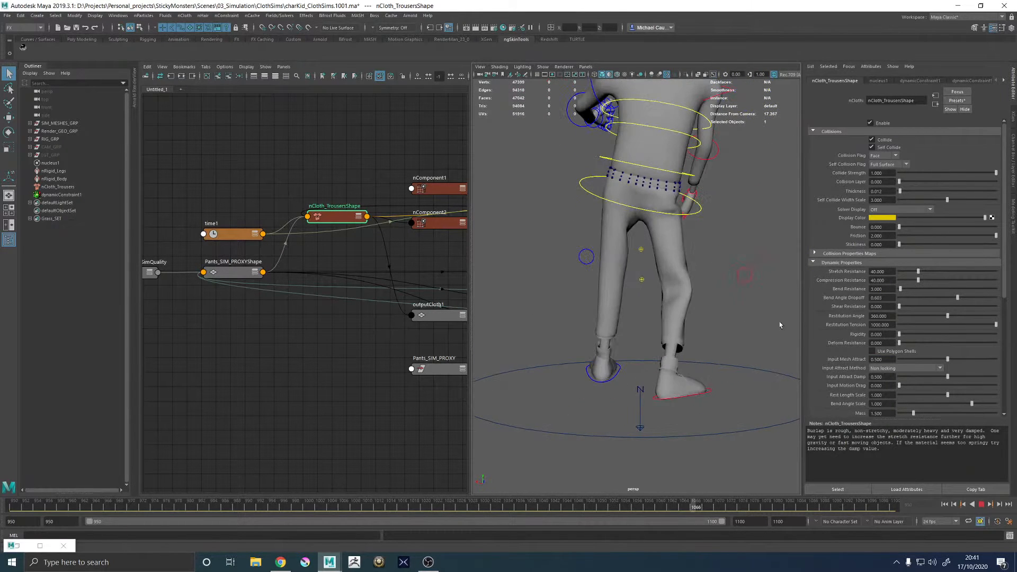
{"action": "left_click", "coordinate": [981, 506]}
- Set the polySmoothFace_SimQuality node to Division Levels 1
{"action": "middle_click_drag", "start_coordinate": [209, 280], "coordinate": [293, 302], "text": "alt"}
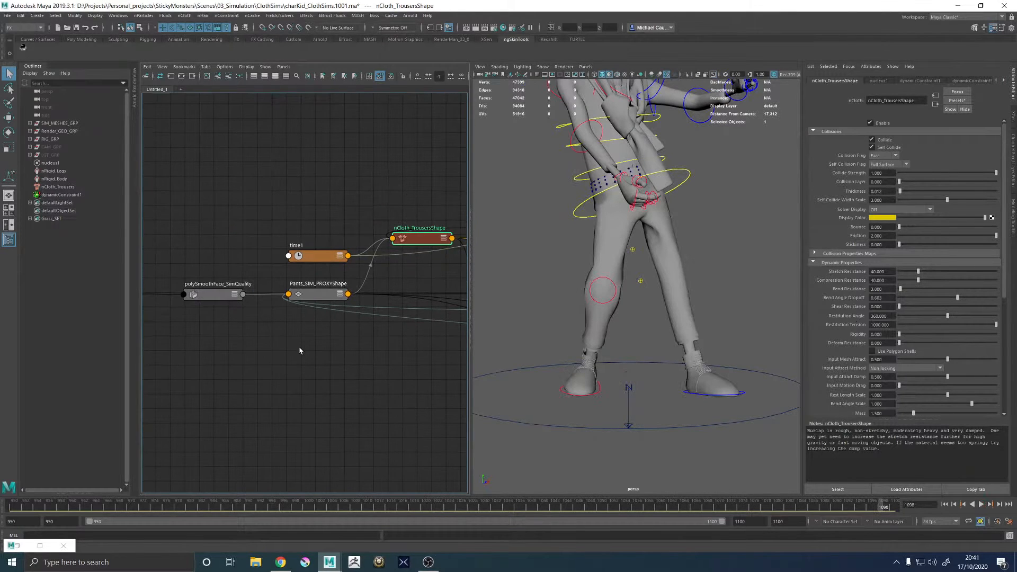
{"action": "left_click", "coordinate": [209, 294]}
{"action": "left_click_drag", "start_coordinate": [889, 152], "coordinate": [846, 155]}
{"action": "type", "text": "1"}
{"action": "key", "text": "Return"}
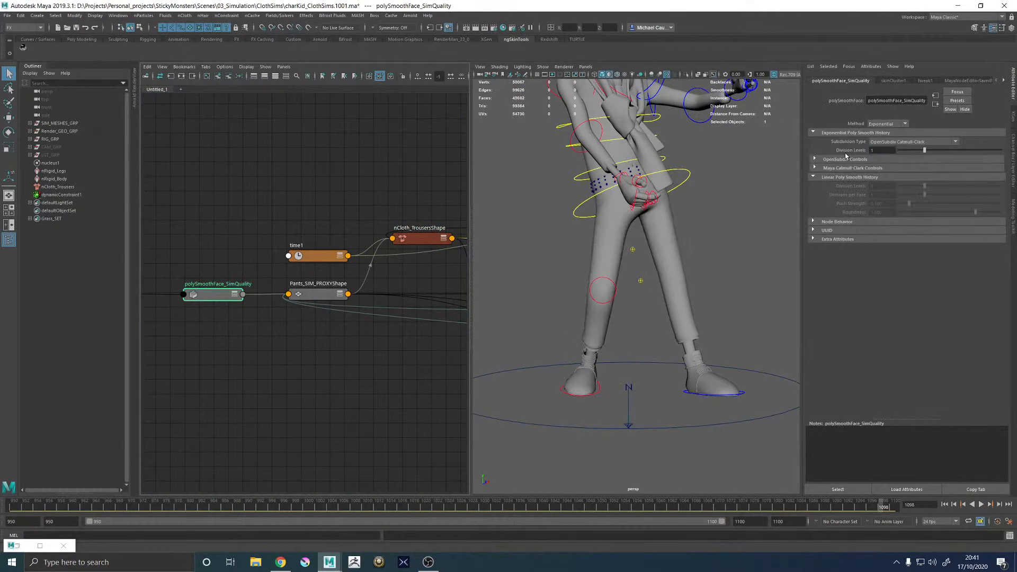
- Play the subdivided simulation from frame 950 briefly, stop at frame 965, and return to the start frame
{"action": "left_click", "coordinate": [944, 504]}
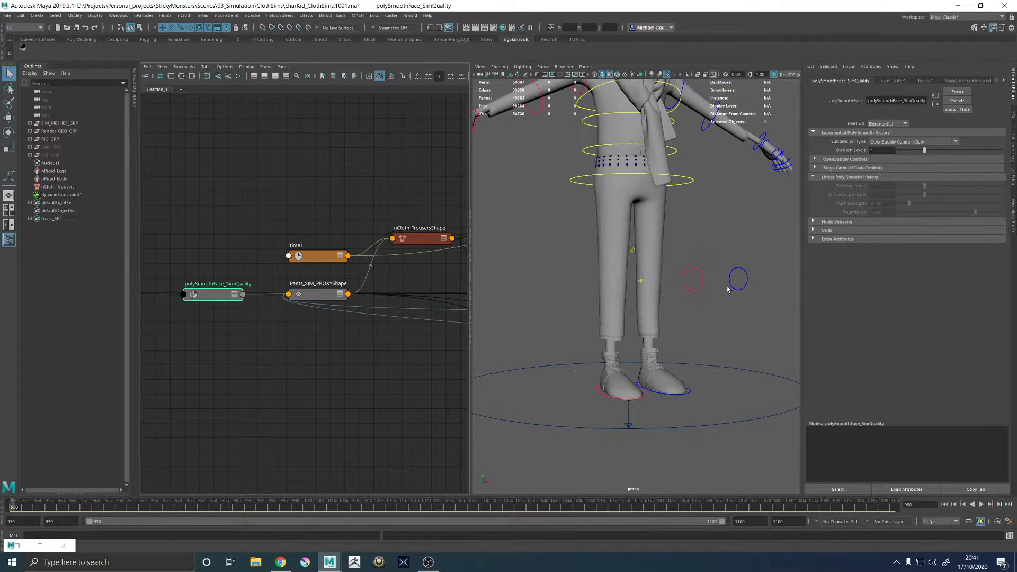
{"action": "left_click", "coordinate": [980, 504]}
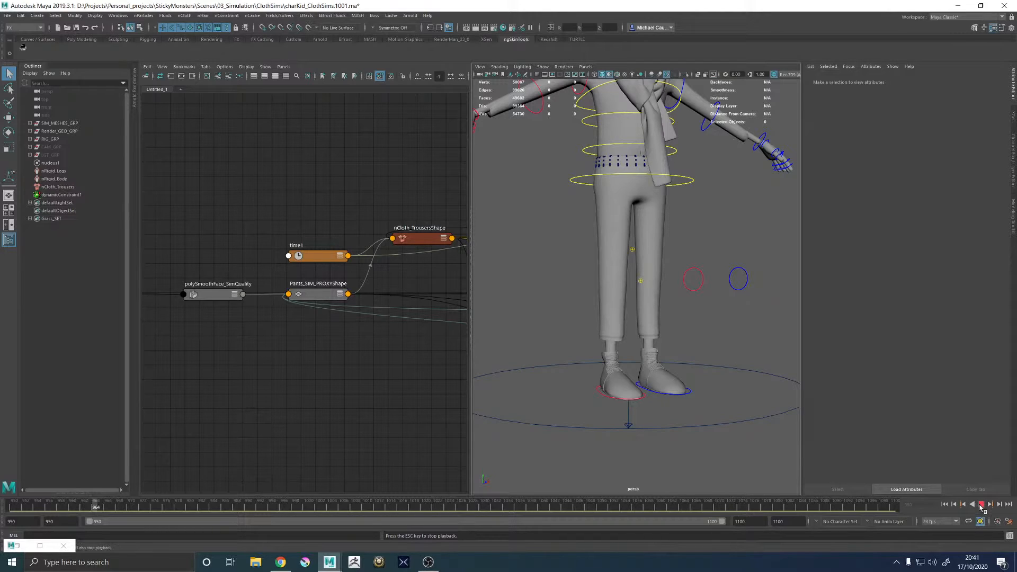
{"action": "left_click", "coordinate": [945, 505]}
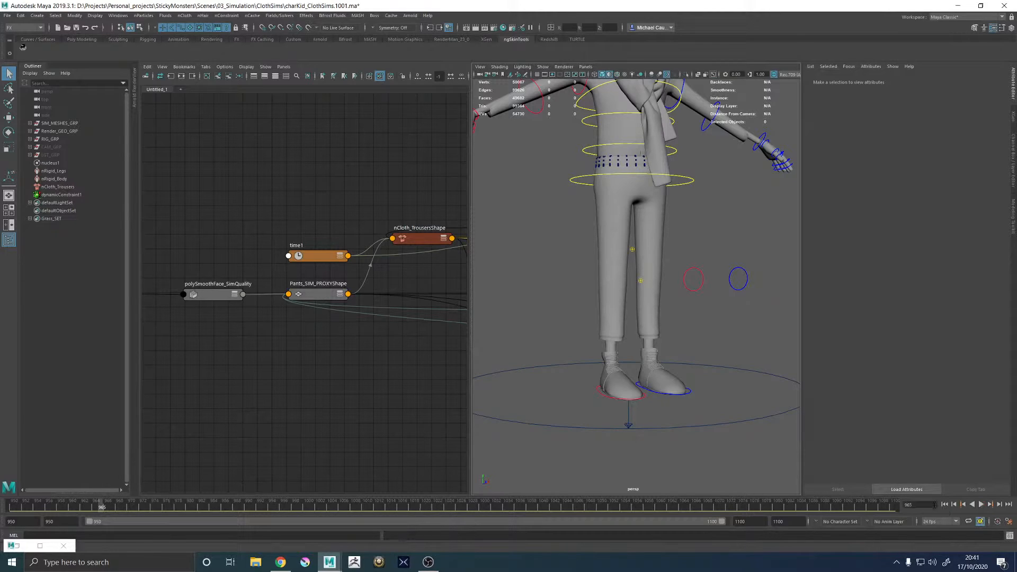
- Set the animation and playback start to frame 970 and move the current time to the beginning of the range
{"action": "double_click", "coordinate": [50, 522]}
{"action": "left_click_drag", "start_coordinate": [23, 522], "coordinate": [1, 525]}
{"action": "type", "text": "970"}
{"action": "key", "text": "Return"}
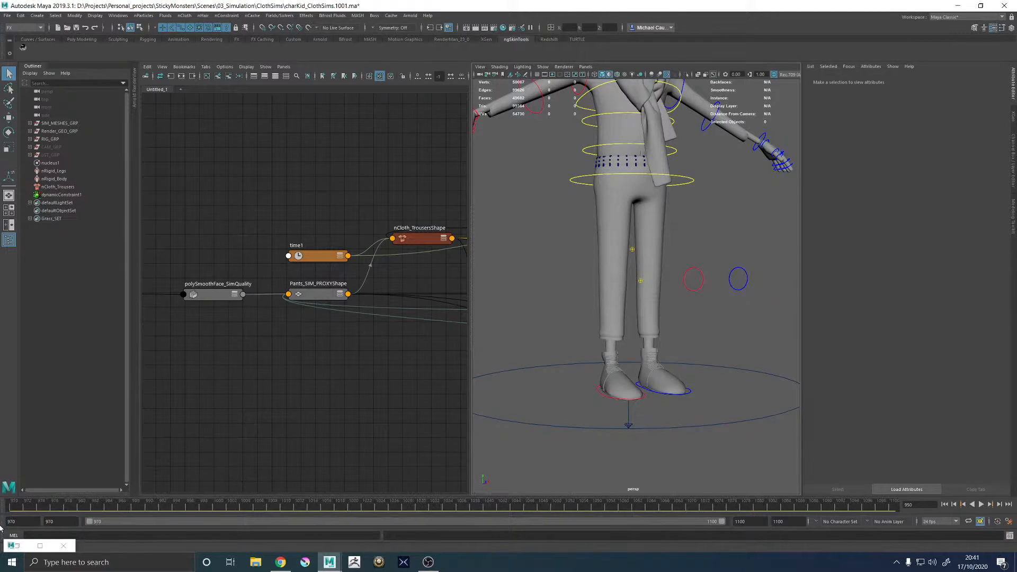
{"action": "left_click", "coordinate": [14, 505]}
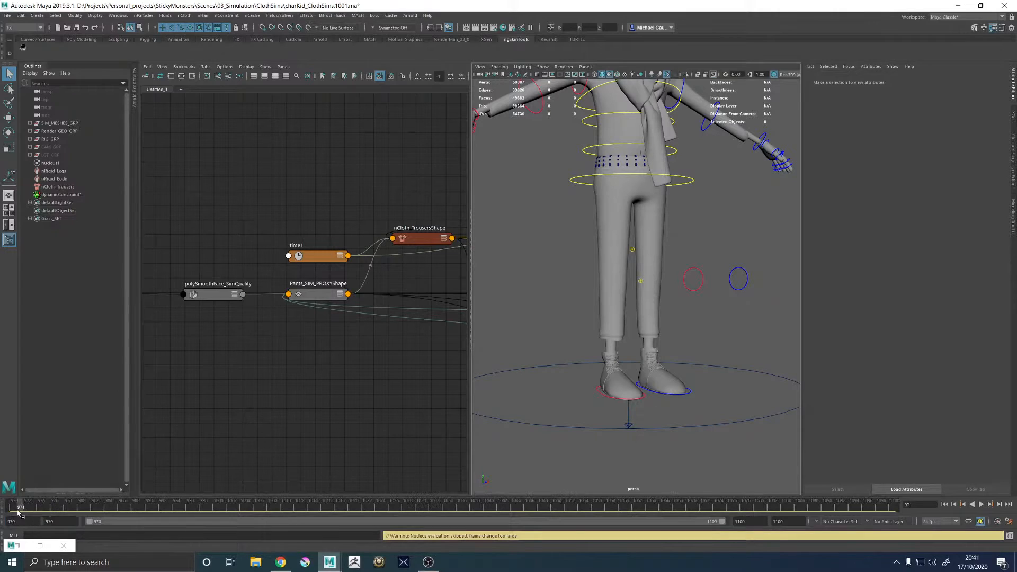
- Set the Start Frame of the nucleus1 solver to 970
{"action": "left_click", "coordinate": [51, 163]}
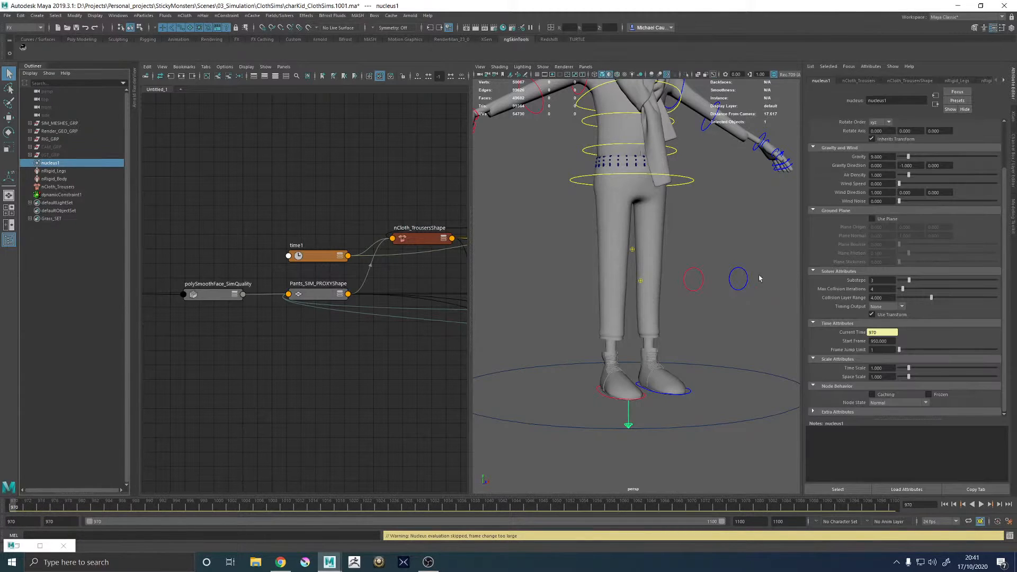
{"action": "left_click_drag", "start_coordinate": [888, 341], "coordinate": [854, 341]}
{"action": "type", "text": "970"}
{"action": "key", "text": "Return"}
- Play the simulation from frame 970, stop at frame 1033, and examine the trouser folds from several angles and distances
{"action": "left_click", "coordinate": [981, 504]}
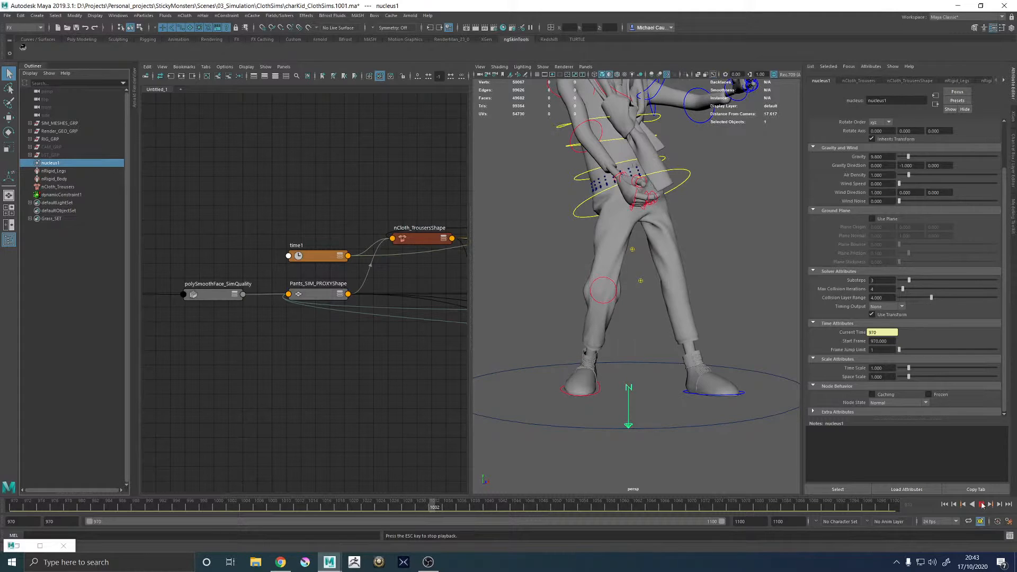
{"action": "key", "text": "Escape"}
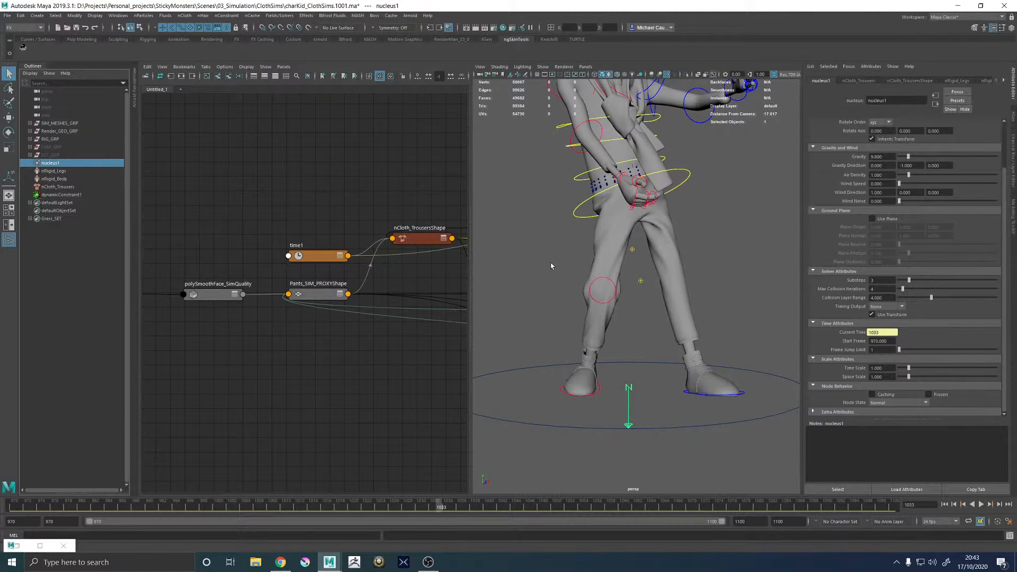
{"action": "left_click_drag", "start_coordinate": [552, 264], "coordinate": [799, 262], "text": "alt"}
{"action": "right_click_drag", "start_coordinate": [704, 259], "coordinate": [549, 254], "text": "alt"}
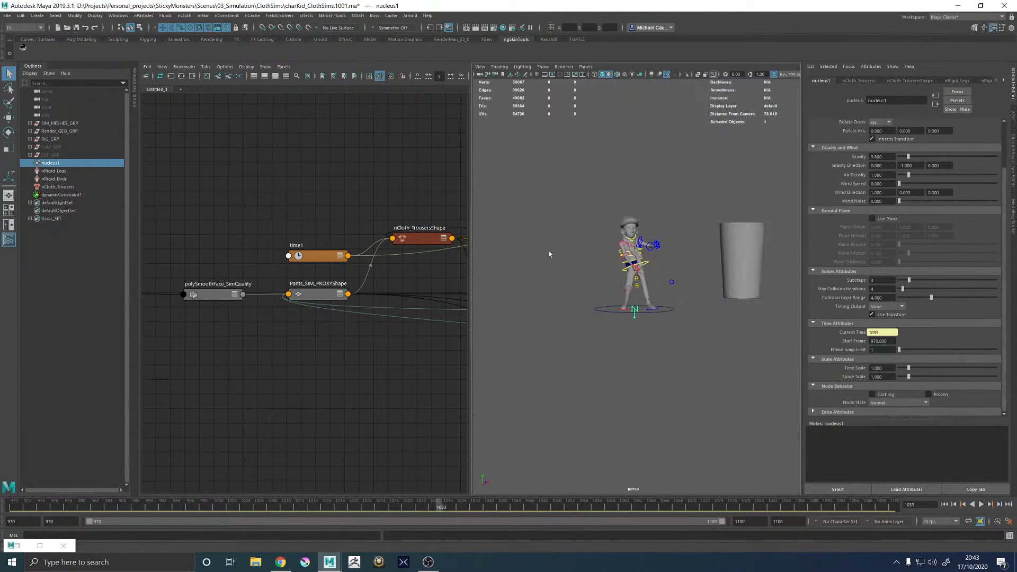
{"action": "left_click_drag", "start_coordinate": [549, 254], "coordinate": [590, 259], "text": "alt"}
{"action": "right_click_drag", "start_coordinate": [590, 259], "coordinate": [709, 307], "text": "alt"}
{"action": "left_click_drag", "start_coordinate": [709, 307], "coordinate": [689, 321], "text": "alt"}
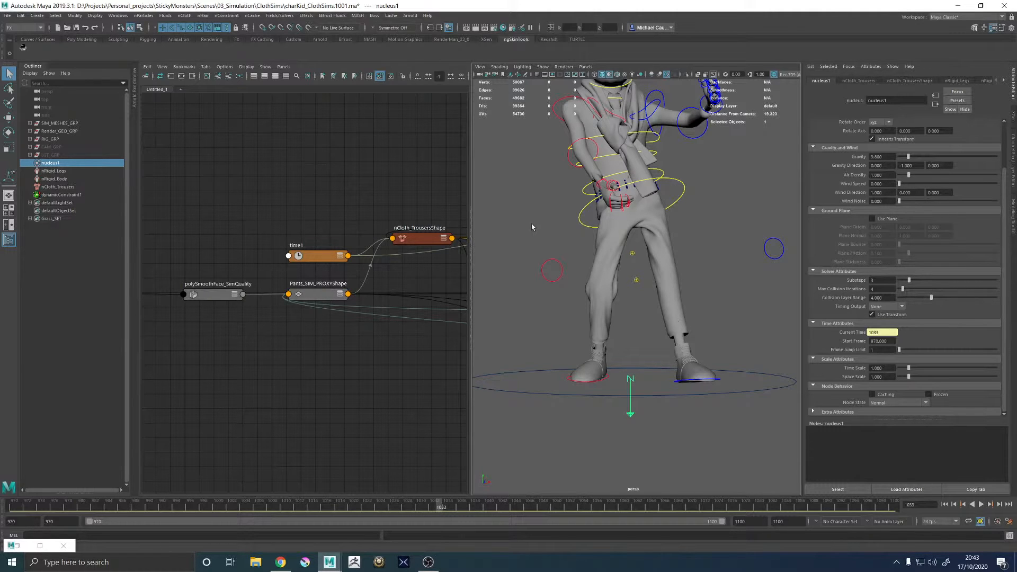
{"action": "left_click_drag", "start_coordinate": [532, 226], "coordinate": [878, 233], "text": "alt"}
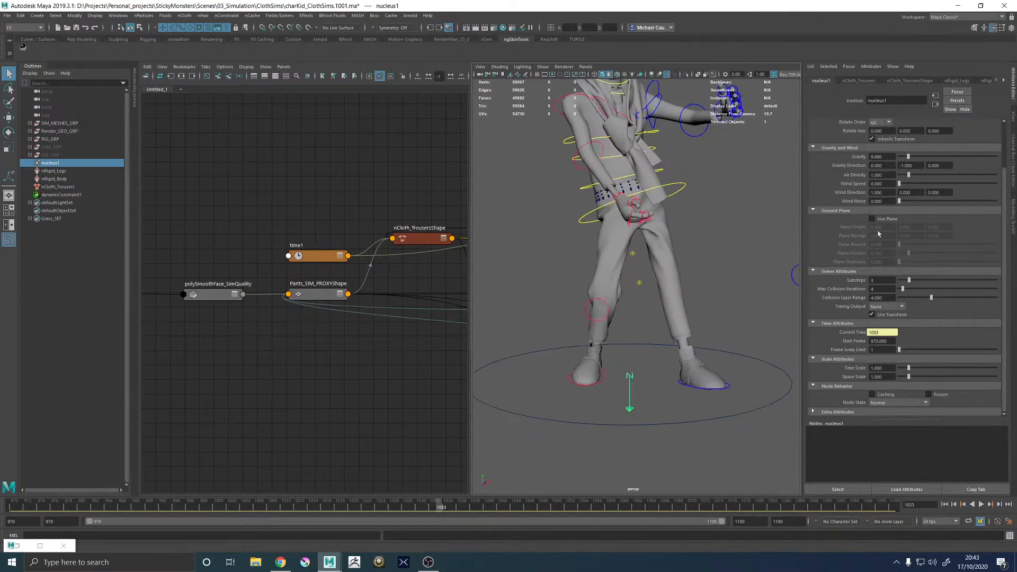
{"action": "left_click_drag", "start_coordinate": [684, 262], "coordinate": [722, 268], "text": "alt"}
{"action": "right_click_drag", "start_coordinate": [723, 268], "coordinate": [638, 281], "text": "alt"}
{"action": "left_click_drag", "start_coordinate": [638, 280], "coordinate": [569, 277], "text": "alt"}
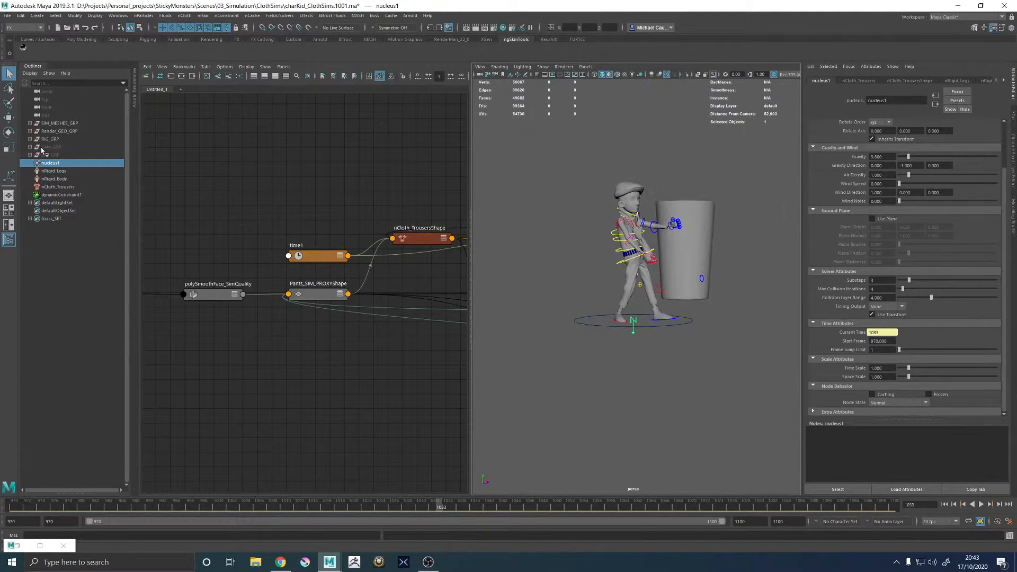
- Unhide Coat_GRP and Shirt_GEOBase in the Clothing_GRP of charKid_GRP
{"action": "left_click", "coordinate": [31, 131]}
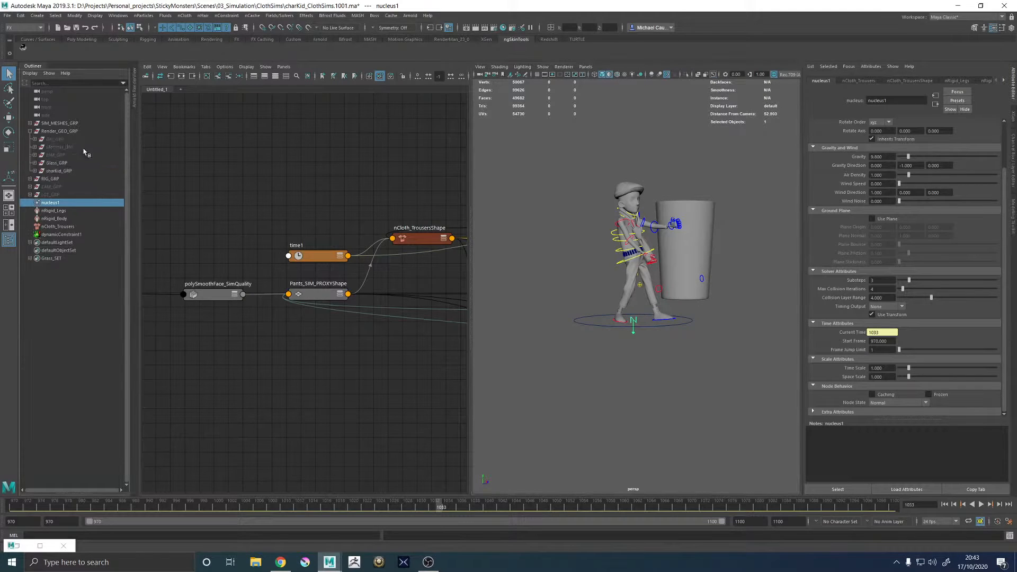
{"action": "left_click", "coordinate": [35, 171]}
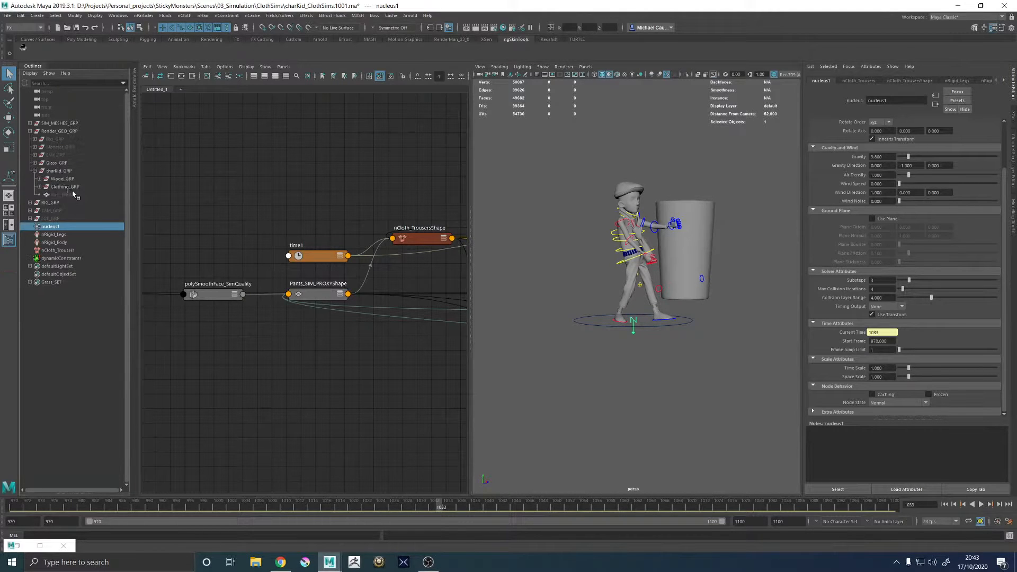
{"action": "left_click", "coordinate": [39, 186]}
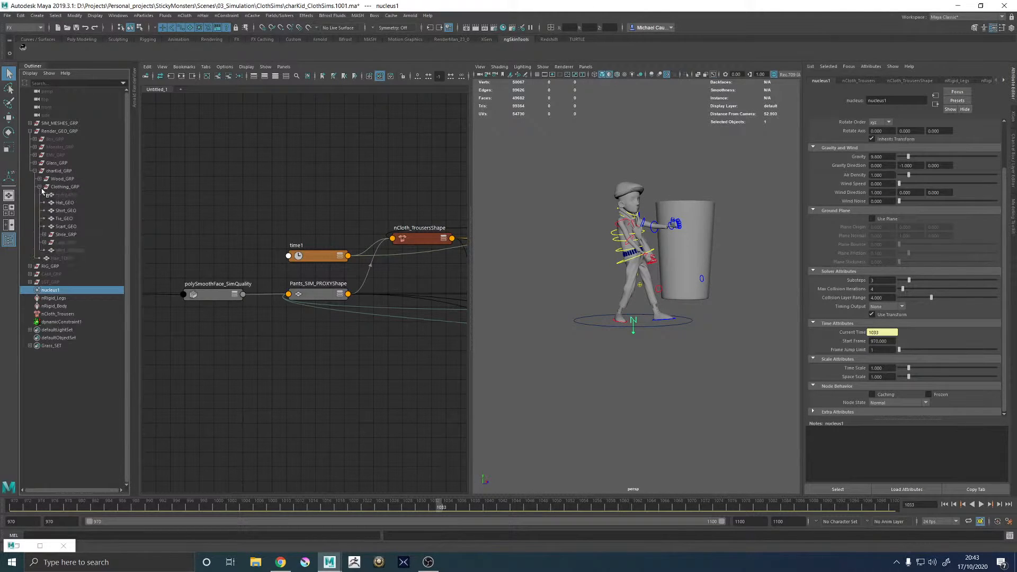
{"action": "left_click", "coordinate": [70, 243]}
{"action": "key", "text": "h"}
{"action": "left_click", "coordinate": [67, 249]}
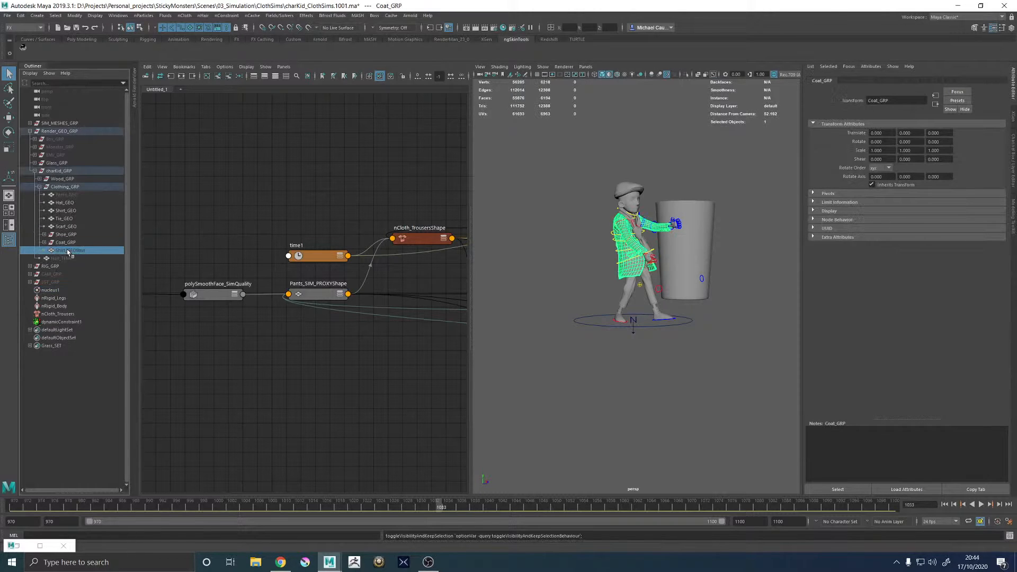
{"action": "key", "text": "h"}
{"action": "left_click", "coordinate": [542, 235]}
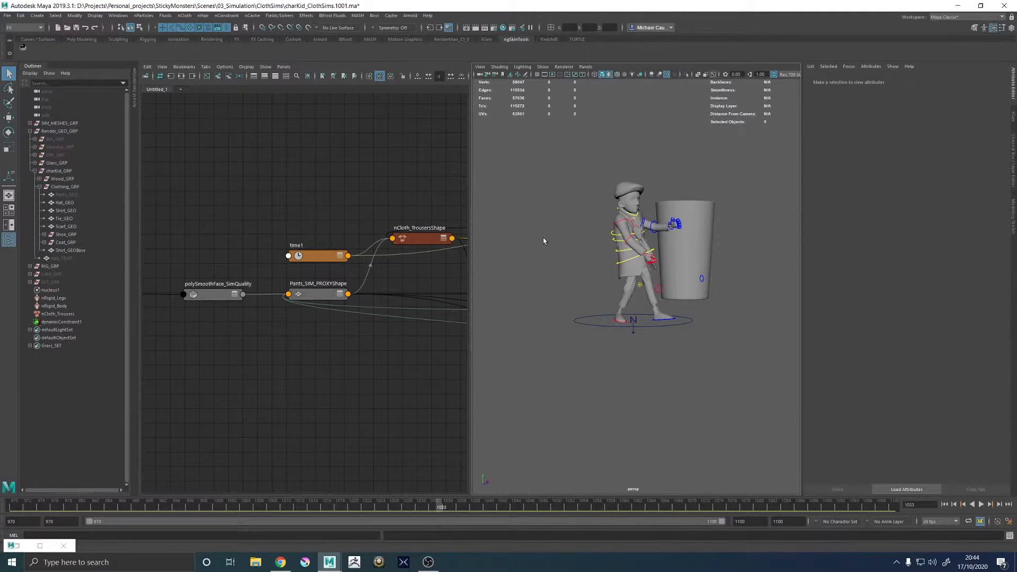
- Inspect the coat and shirt from the front and hide Shirt_GEOBase again
{"action": "left_click_drag", "start_coordinate": [545, 240], "coordinate": [490, 236], "text": "alt"}
{"action": "scroll", "coordinate": [673, 260], "scroll_direction": "up", "scroll_amount": 5}
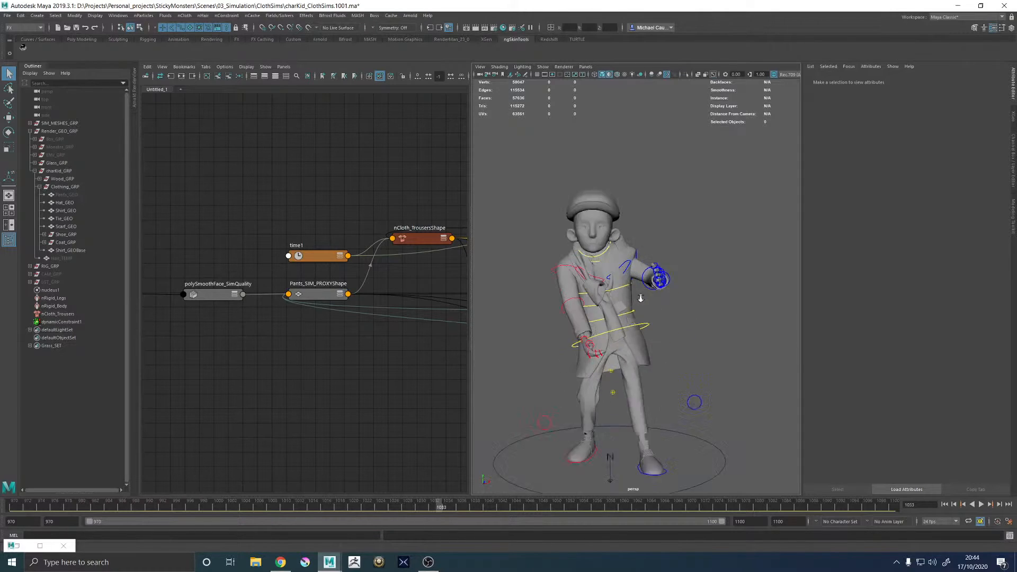
{"action": "left_click", "coordinate": [70, 250]}
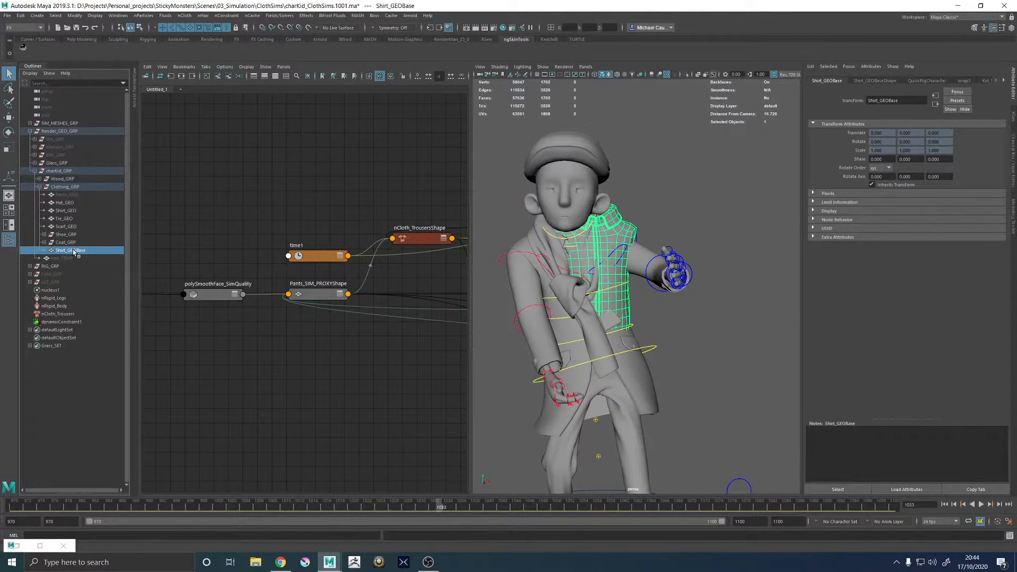
{"action": "key", "text": "h"}
- Toggle the visibility of Pants_GEO to compare it with the simulated trousers, leaving it shown
{"action": "left_click", "coordinate": [66, 195]}
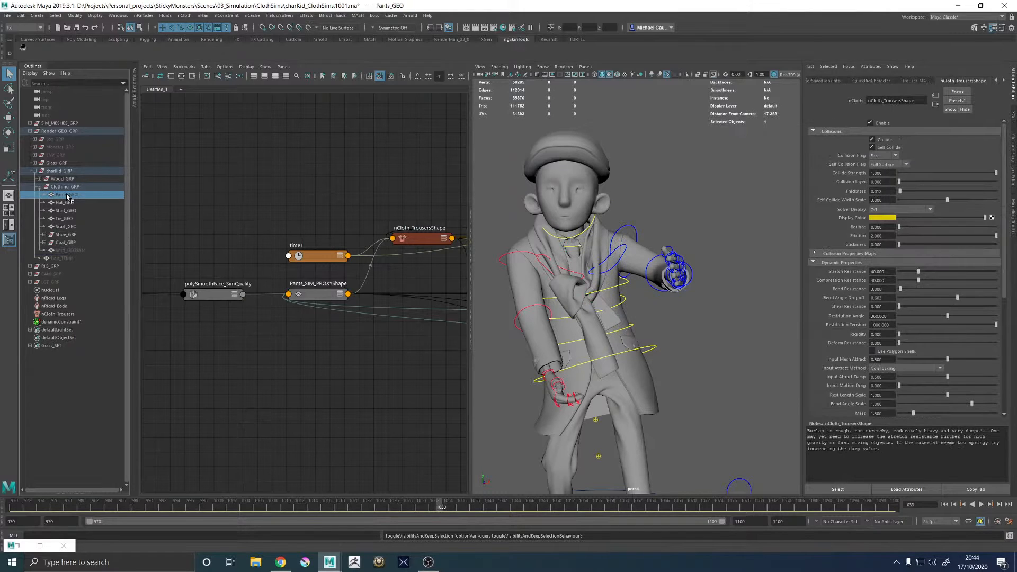
{"action": "key", "text": "h"}
{"action": "key", "text": "h"}
{"action": "right_click_drag", "start_coordinate": [674, 412], "coordinate": [461, 376], "text": "alt"}
{"action": "key", "text": "h"}
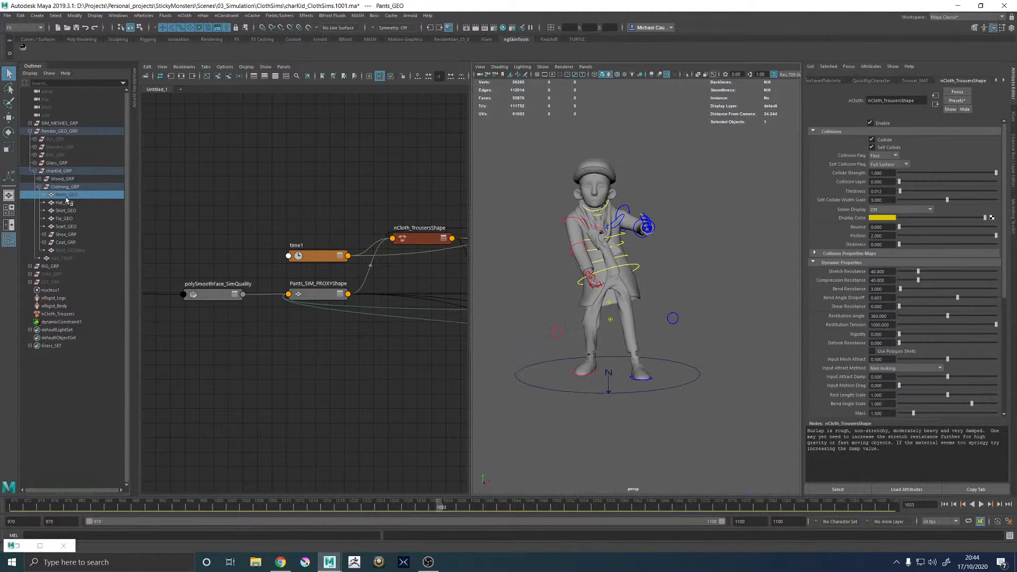
- Examine the clothed character from all around, comparing the render trousers with the simulated trousers beneath the coat
{"action": "left_click_drag", "start_coordinate": [611, 259], "coordinate": [771, 252], "text": "alt"}
{"action": "right_click_drag", "start_coordinate": [595, 259], "coordinate": [678, 312], "text": "alt"}
{"action": "middle_click_drag", "start_coordinate": [678, 312], "coordinate": [588, 246], "text": "alt"}
{"action": "left_click_drag", "start_coordinate": [589, 246], "coordinate": [764, 268], "text": "alt"}
{"action": "right_click_drag", "start_coordinate": [764, 268], "coordinate": [621, 271], "text": "alt"}
{"action": "mouse_move", "coordinate": [621, 271]}
{"action": "left_mouse_down", "text": "alt"}
{"action": "mouse_move", "coordinate": [703, 276]}
{"action": "mouse_move", "coordinate": [601, 274]}
{"action": "mouse_move", "coordinate": [639, 269]}
{"action": "left_mouse_up", "text": "alt"}
{"action": "middle_click_drag", "start_coordinate": [639, 269], "coordinate": [633, 306], "text": "alt"}
{"action": "right_click_drag", "start_coordinate": [632, 306], "coordinate": [665, 303], "text": "alt"}
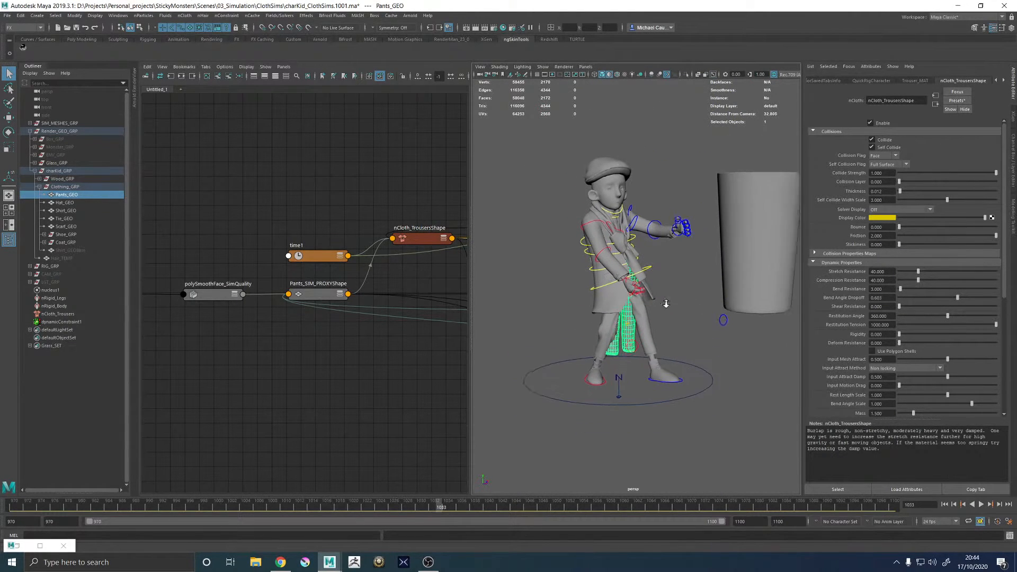
{"action": "left_click_drag", "start_coordinate": [665, 303], "coordinate": [650, 302], "text": "alt"}
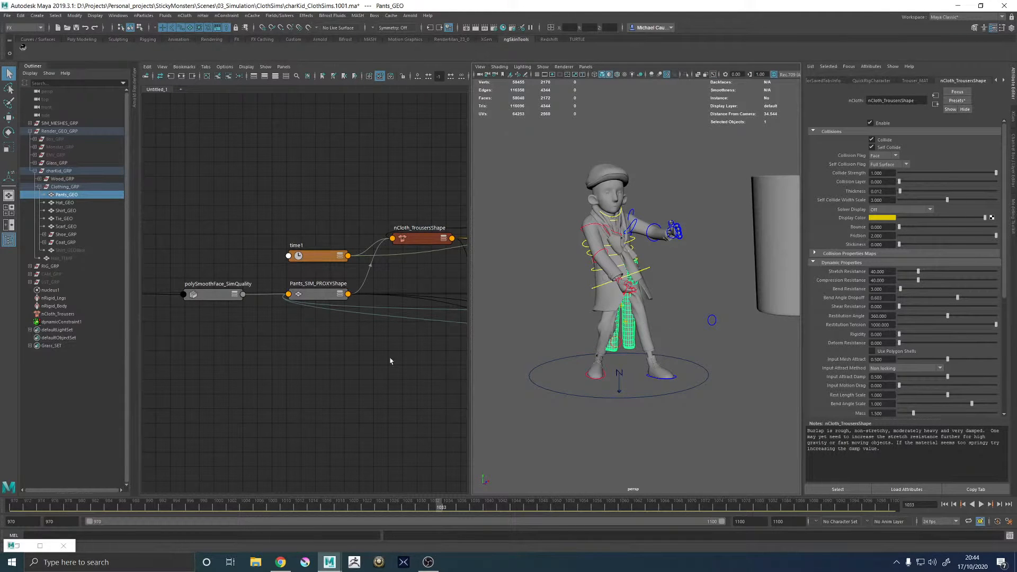
- Return to frame 970, expand SIM_MESHES_GRP and toggle Pants_GEO's visibility to compare it with Pants_SIM_PROXY, leaving it shown
{"action": "left_click", "coordinate": [945, 505]}
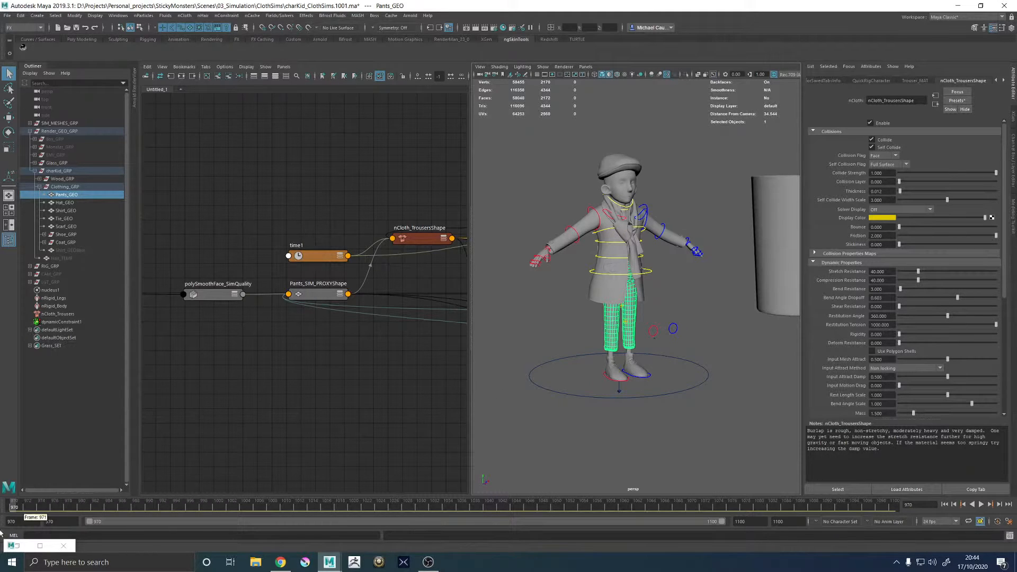
{"action": "left_click", "coordinate": [30, 122]}
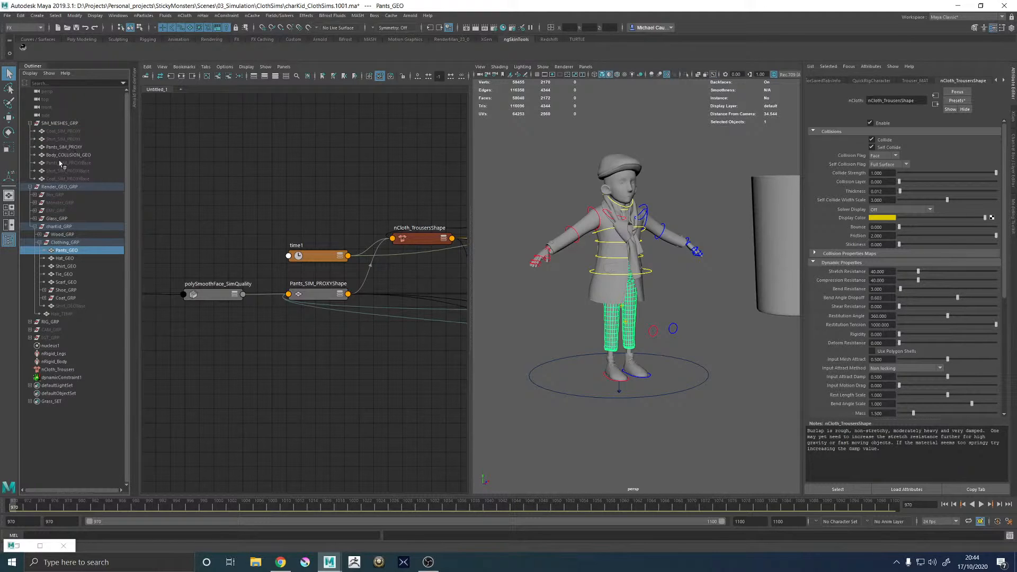
{"action": "left_click", "coordinate": [68, 252]}
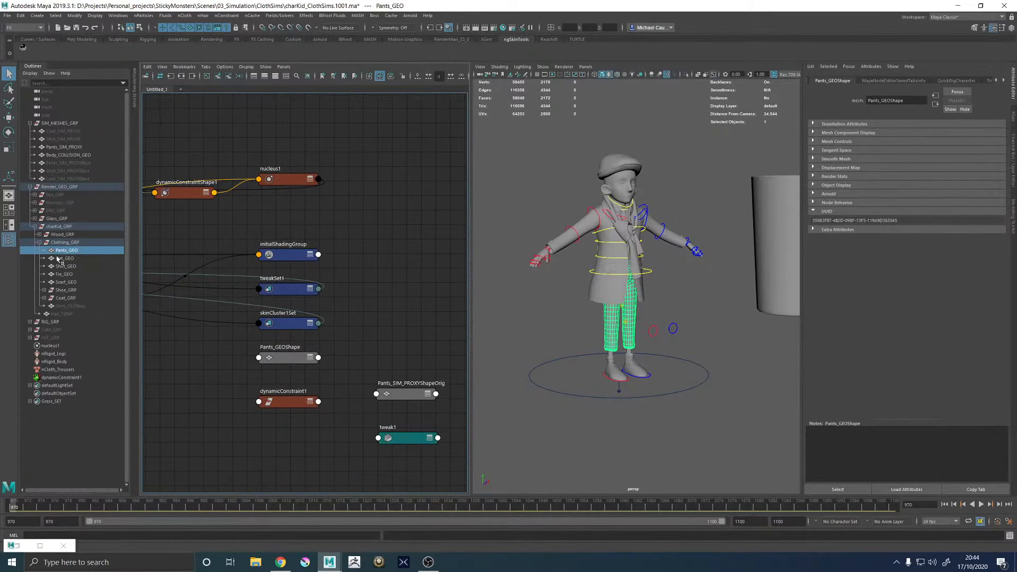
{"action": "key", "text": "h"}
{"action": "scroll", "coordinate": [646, 287], "scroll_direction": "up", "scroll_amount": 2}
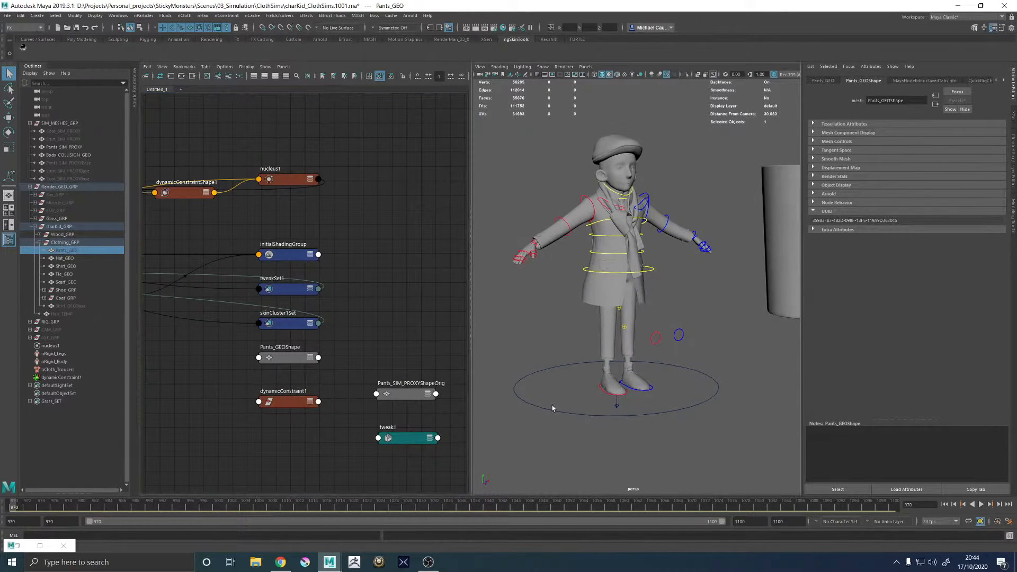
{"action": "left_click", "coordinate": [632, 334]}
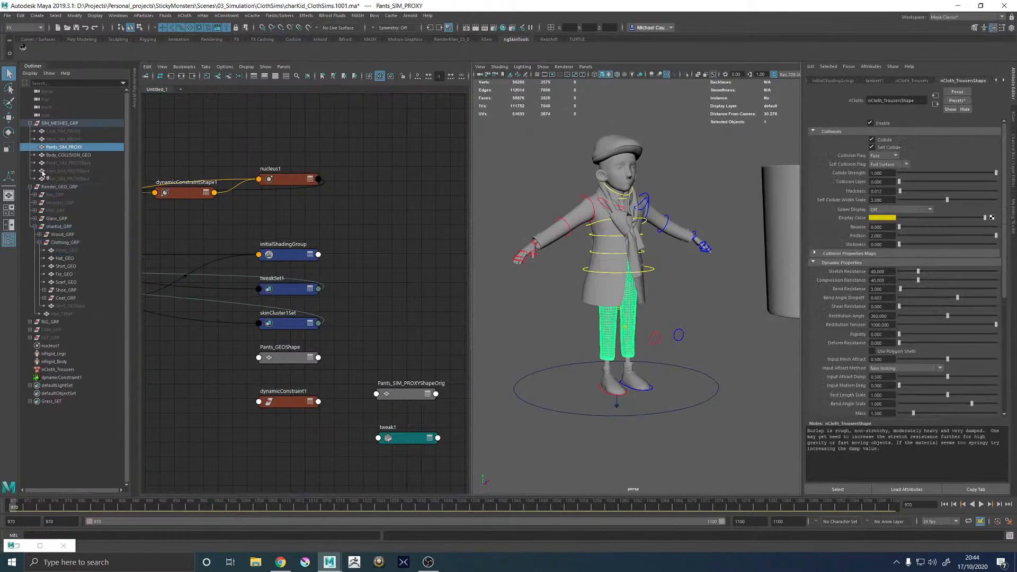
{"action": "left_click", "coordinate": [66, 251]}
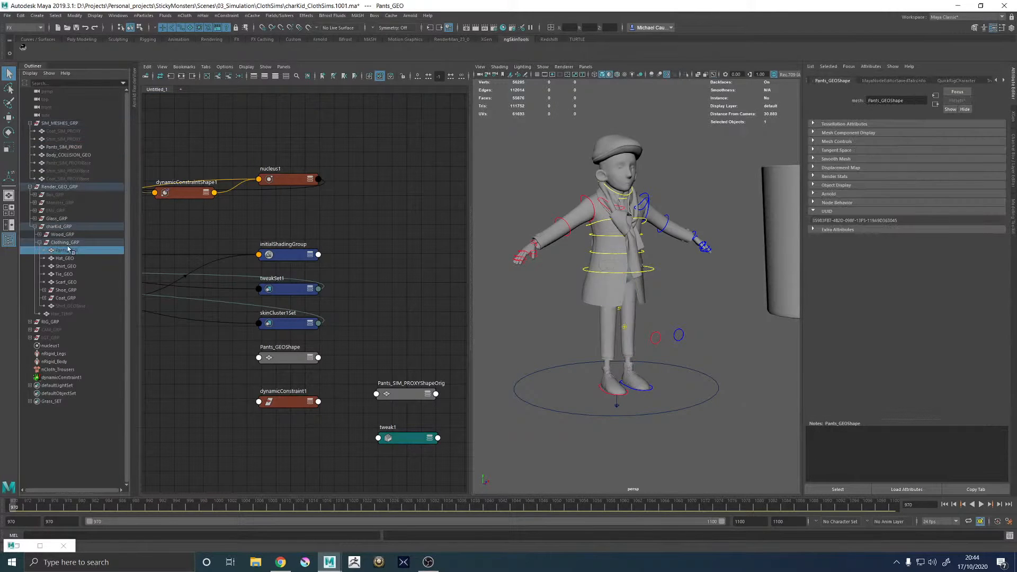
{"action": "key", "text": "h"}
- Switch to the Modeling menu set and apply a Wrap deformer to Pants_GEO with Pants_SIM_PROXY as the influence
{"action": "left_click", "coordinate": [64, 147], "text": "ctrl"}
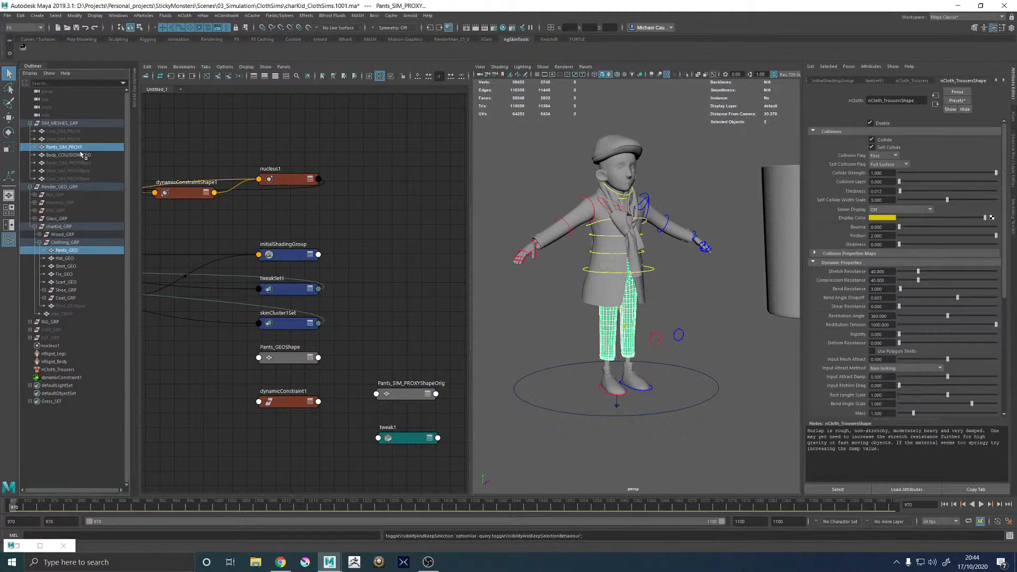
{"action": "left_click", "coordinate": [66, 250]}
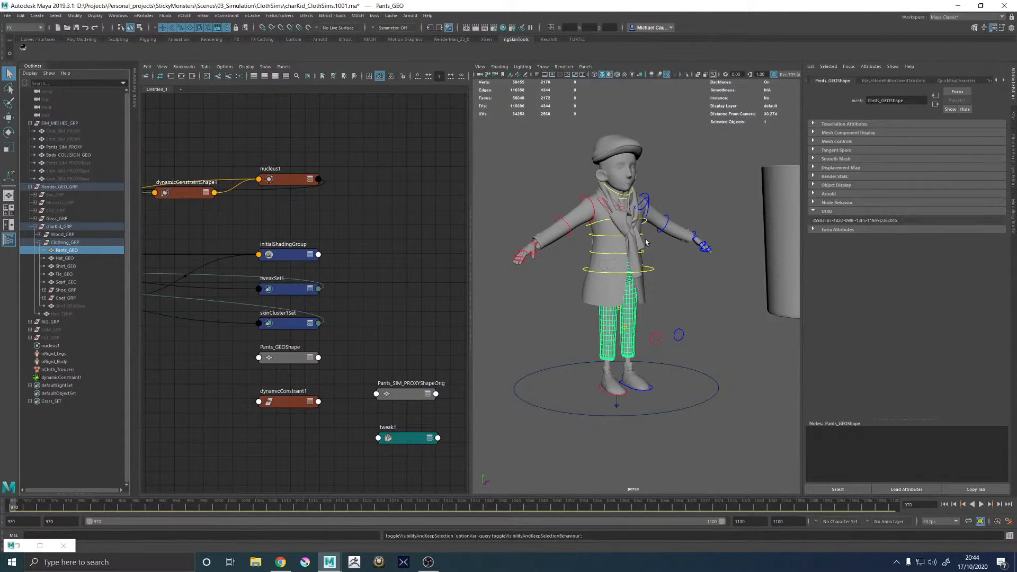
{"action": "left_click", "coordinate": [64, 147], "text": "ctrl"}
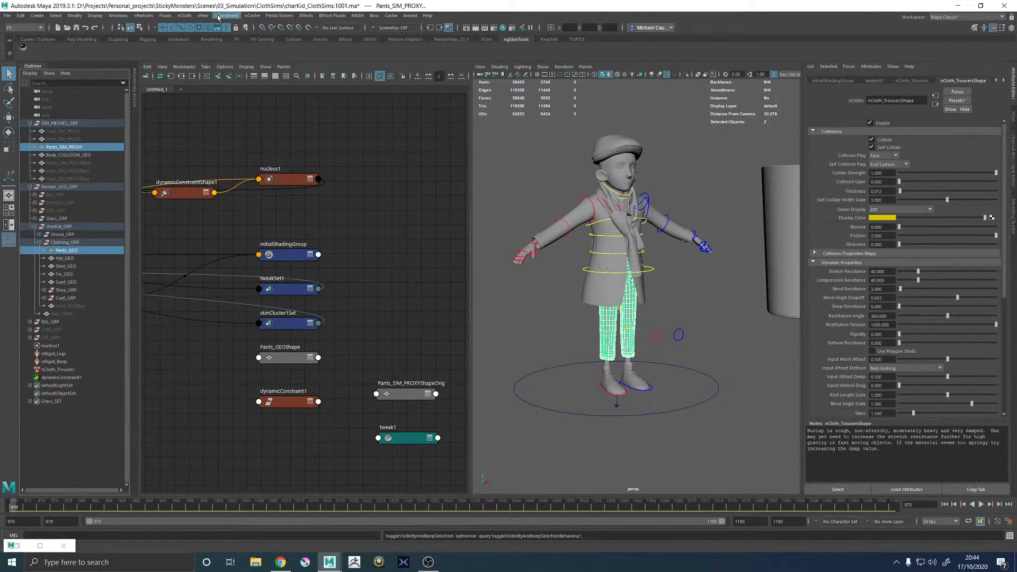
{"action": "left_click", "coordinate": [24, 28]}
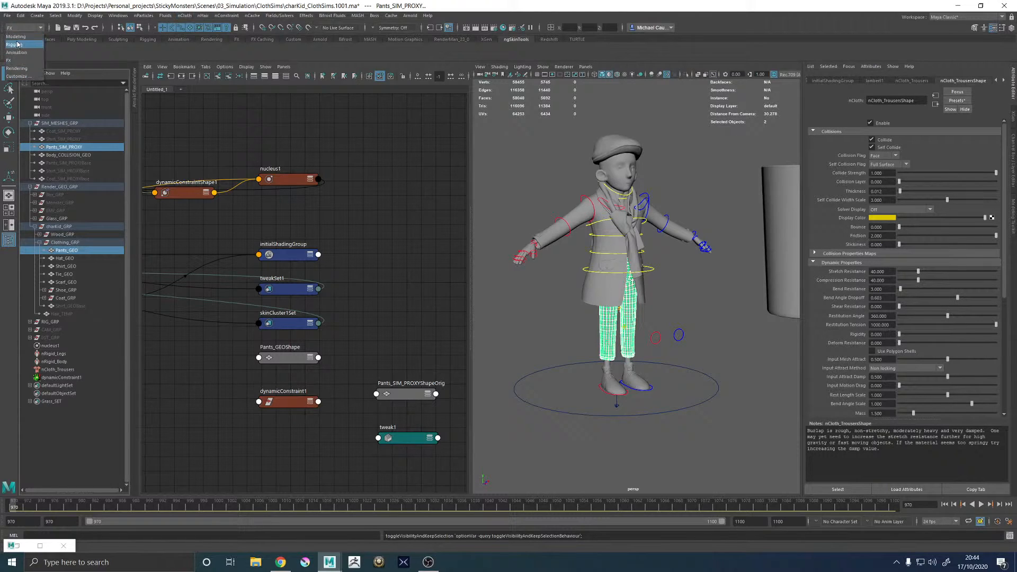
{"action": "left_click", "coordinate": [24, 35]}
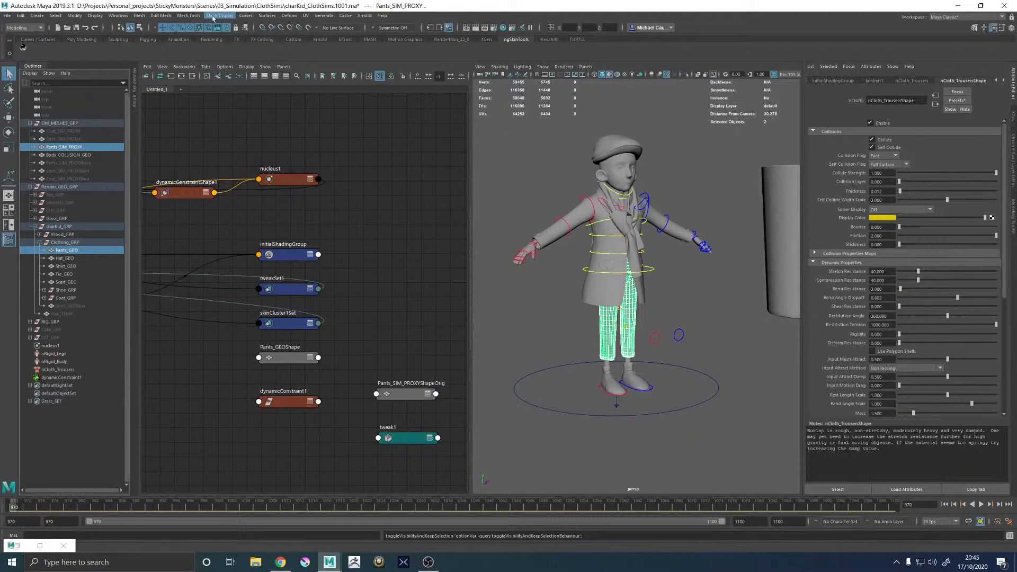
{"action": "left_click", "coordinate": [289, 15]}
{"action": "left_click", "coordinate": [310, 83]}
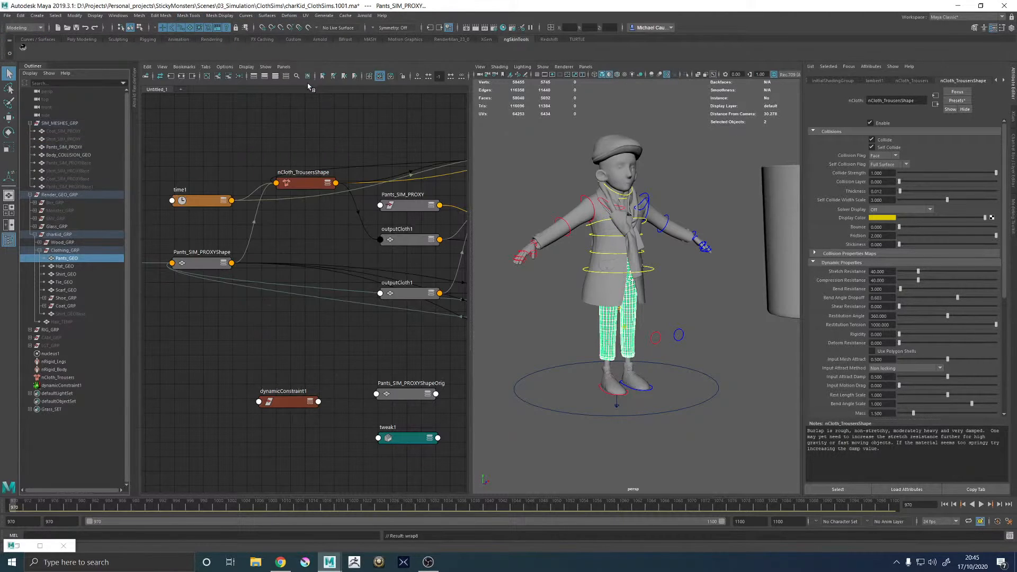
- Play back the simulated trousers from frame 970 with Pants_GEO hidden, rewind to the start and show Pants_GEO again
{"action": "left_click", "coordinate": [69, 259]}
{"action": "key", "text": "ctrl+h"}
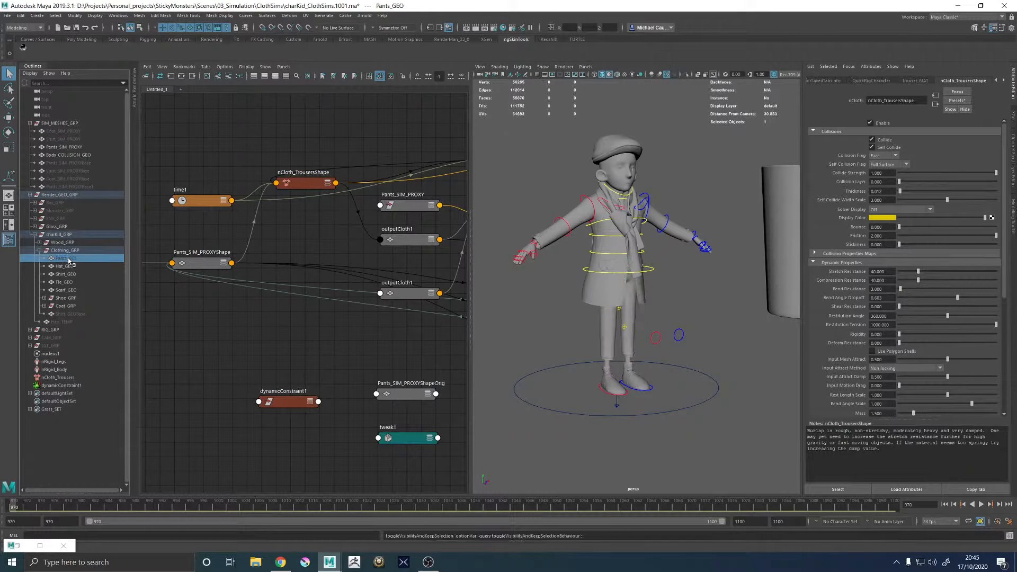
{"action": "left_click_drag", "start_coordinate": [719, 350], "coordinate": [666, 319], "text": "alt"}
{"action": "scroll", "coordinate": [666, 319], "scroll_direction": "up", "scroll_amount": 3}
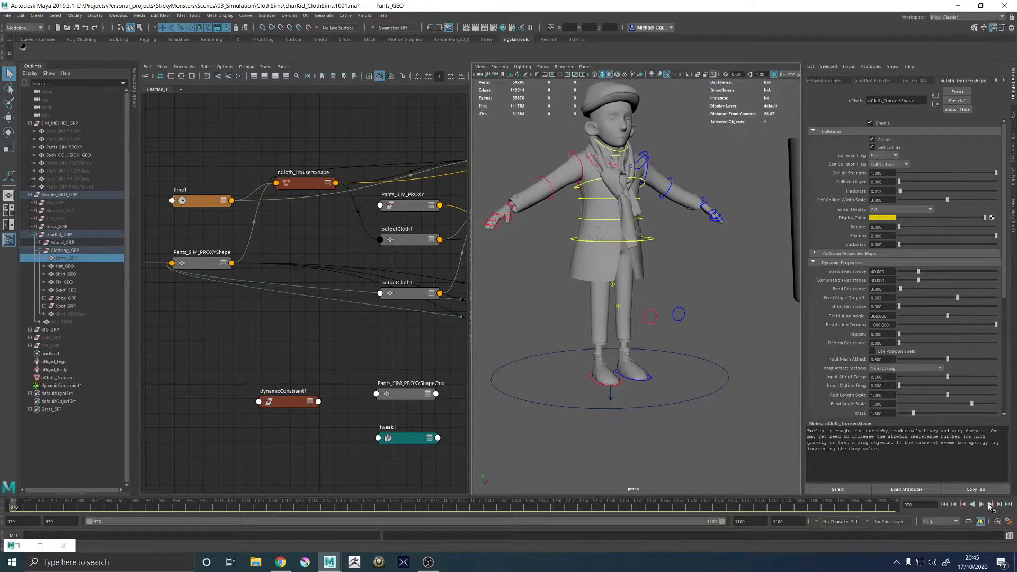
{"action": "left_click", "coordinate": [981, 504]}
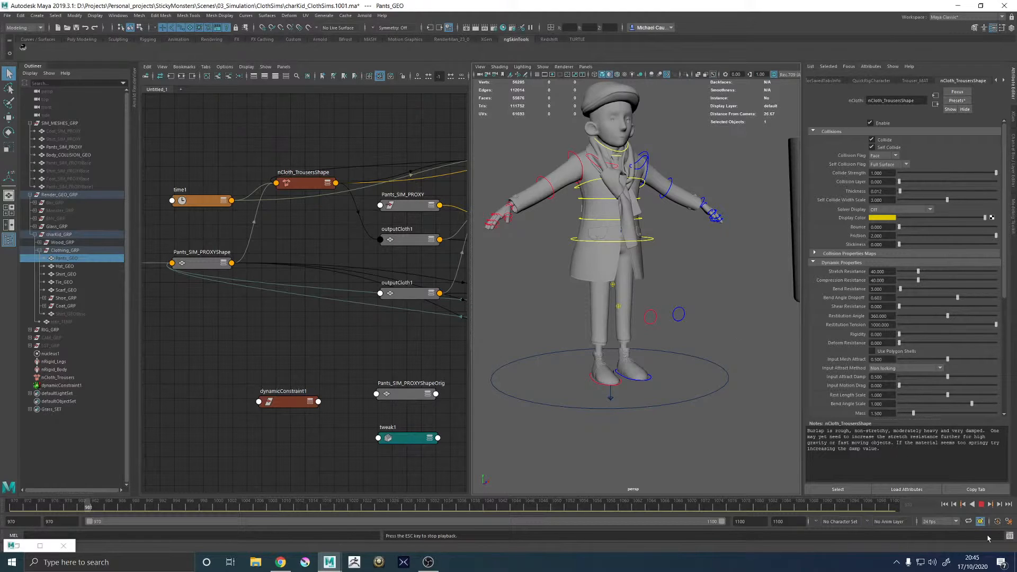
{"action": "left_click", "coordinate": [981, 505]}
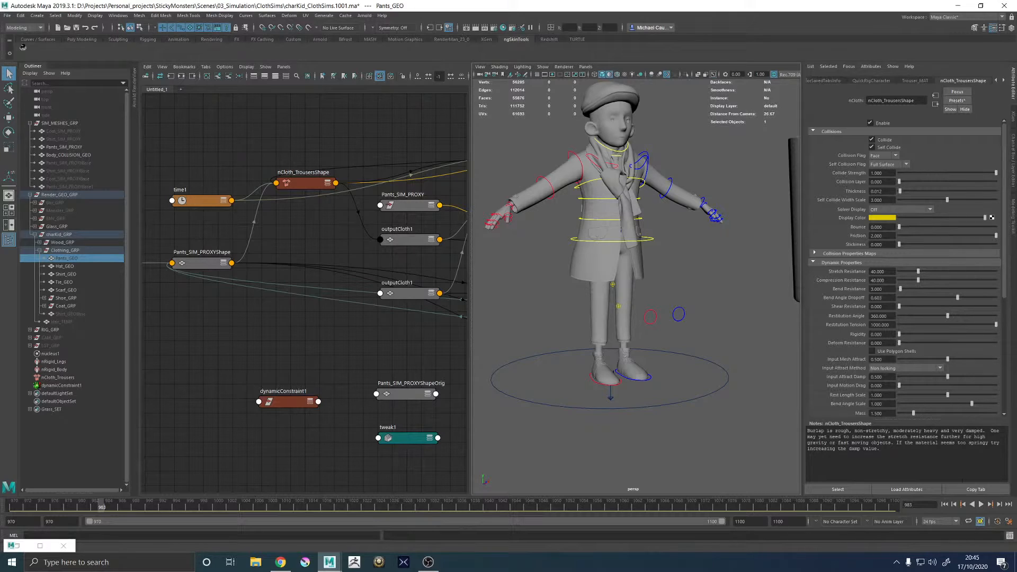
{"action": "left_click", "coordinate": [945, 505]}
{"action": "key", "text": "h"}
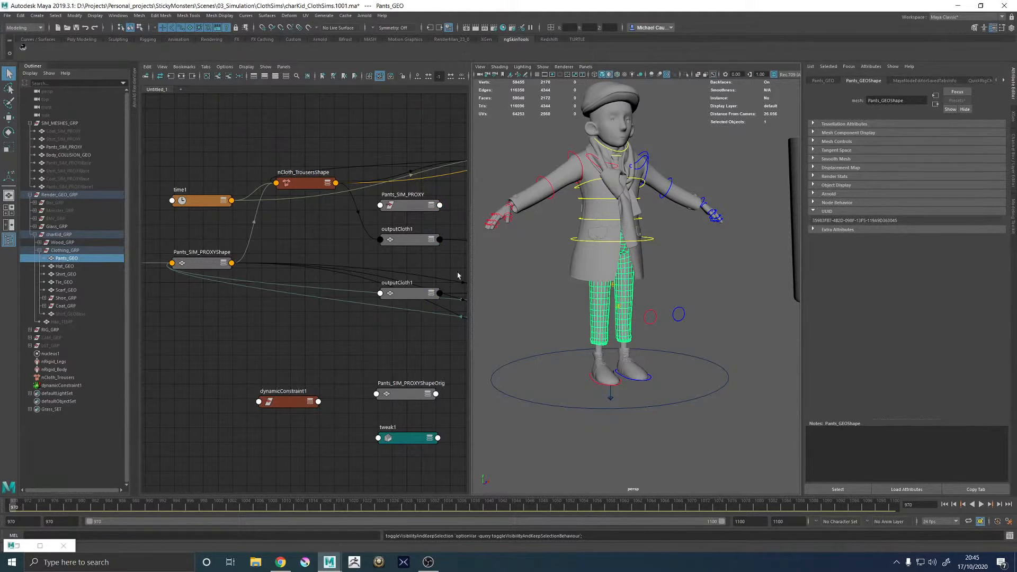
- Smooth the Pants_GEO mesh with one division level and return it to object selection
{"action": "right_click_drag", "start_coordinate": [519, 268], "coordinate": [499, 316], "text": "shift"}
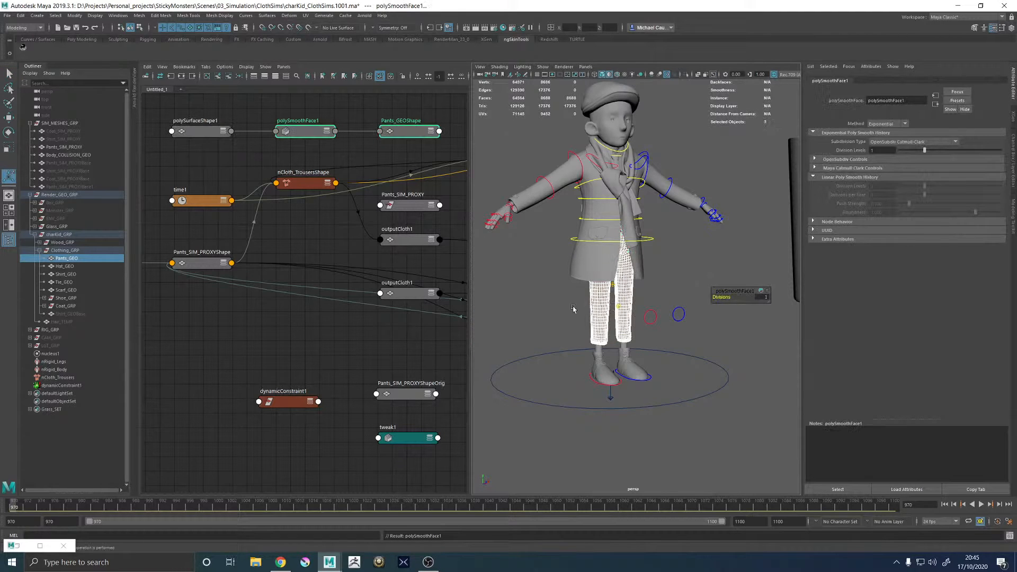
{"action": "key", "text": "q"}
{"action": "left_click", "coordinate": [687, 248]}
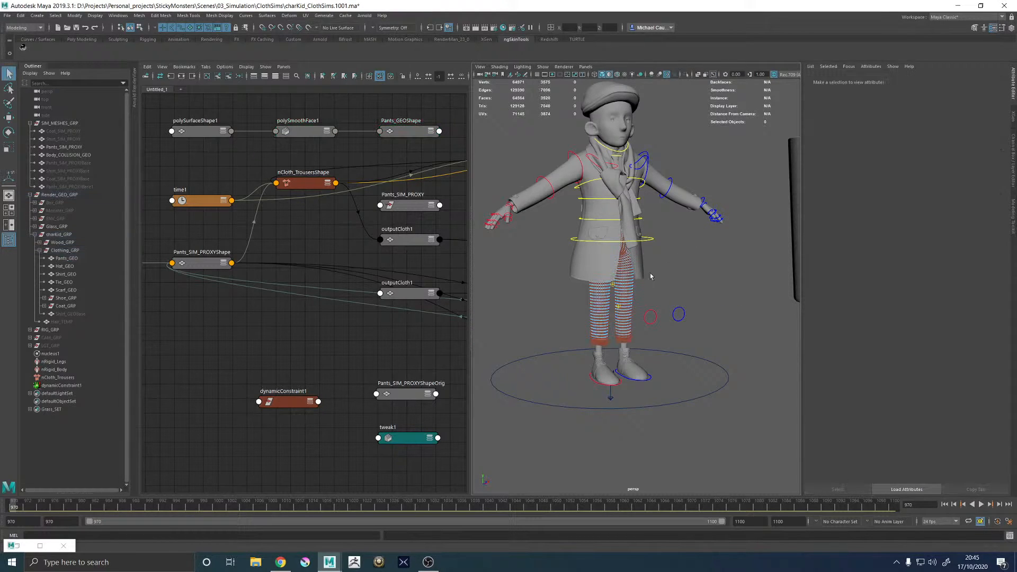
{"action": "right_click_drag", "start_coordinate": [625, 293], "coordinate": [669, 277]}
{"action": "left_click", "coordinate": [670, 275]}
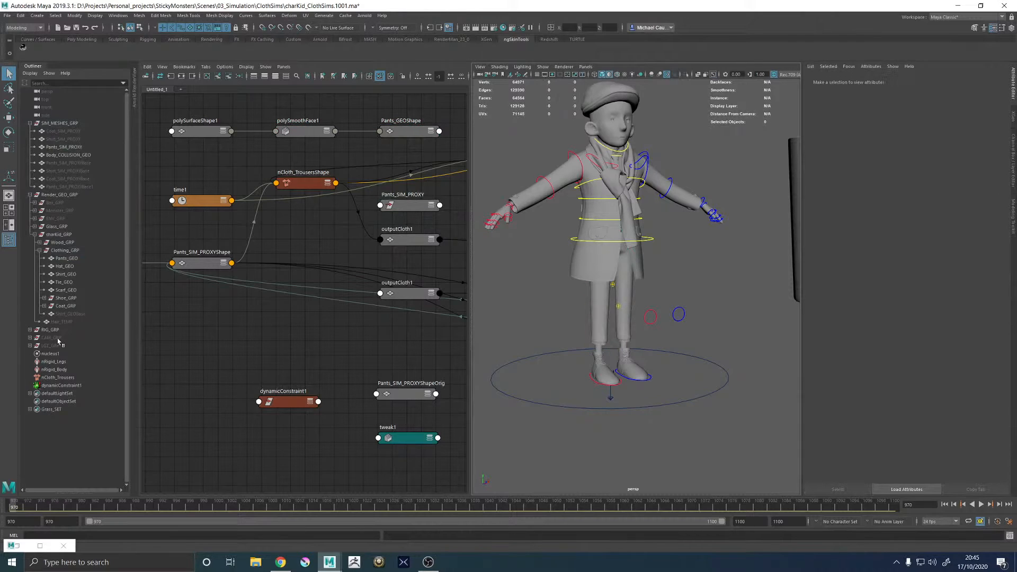
- Wrap the smoothed Pants_GEO to Pants_SIM_PROXY with a Wrap deformer
{"action": "left_click", "coordinate": [69, 259]}
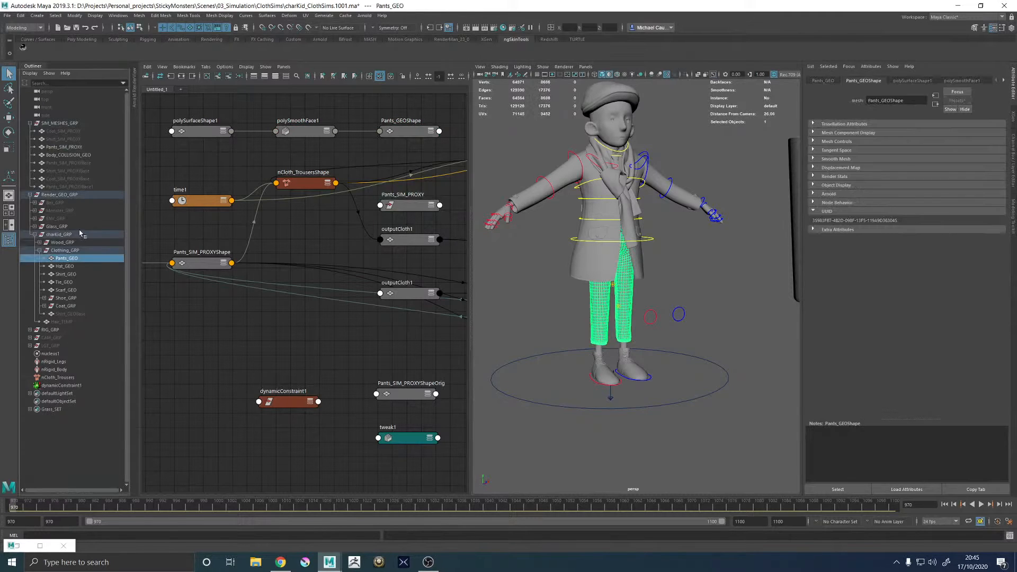
{"action": "left_click", "coordinate": [74, 148], "text": "ctrl"}
{"action": "left_click", "coordinate": [289, 15]}
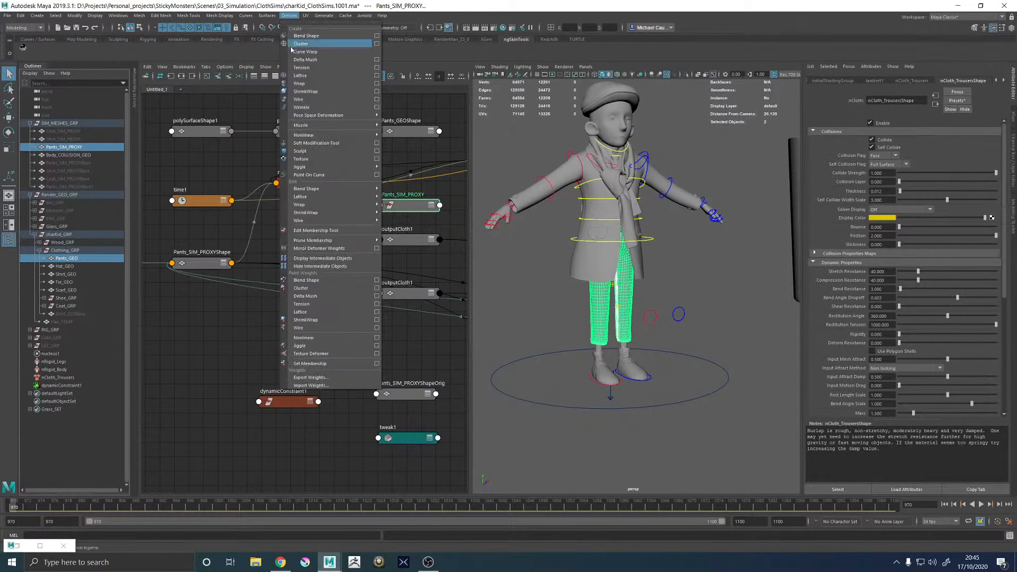
{"action": "left_click", "coordinate": [299, 84]}
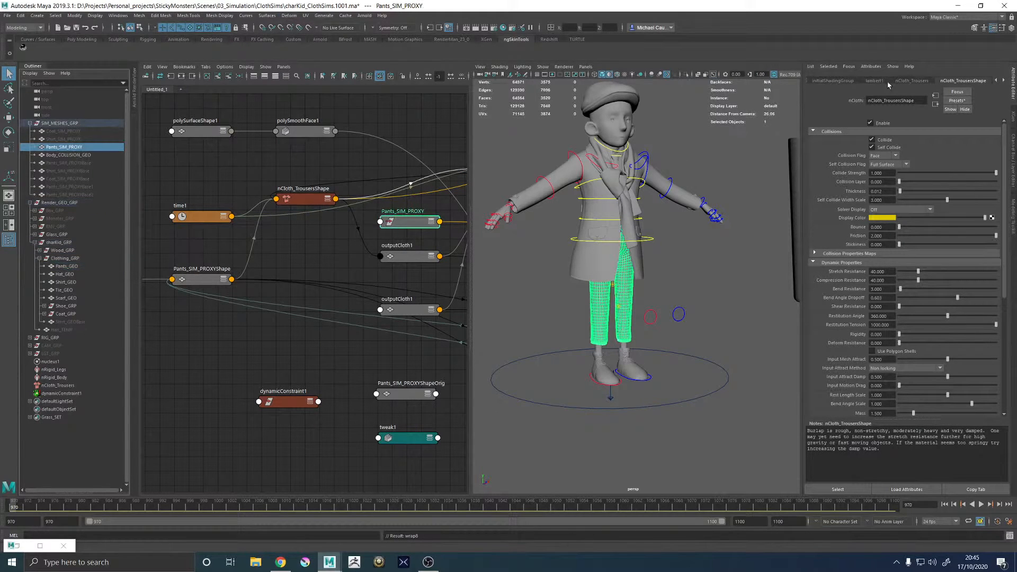
- Expand the Render Stats of the Pants_SIM_PROXY shape and show those of Pants_SIM_PROXYShapeOrig
{"action": "left_click", "coordinate": [841, 83]}
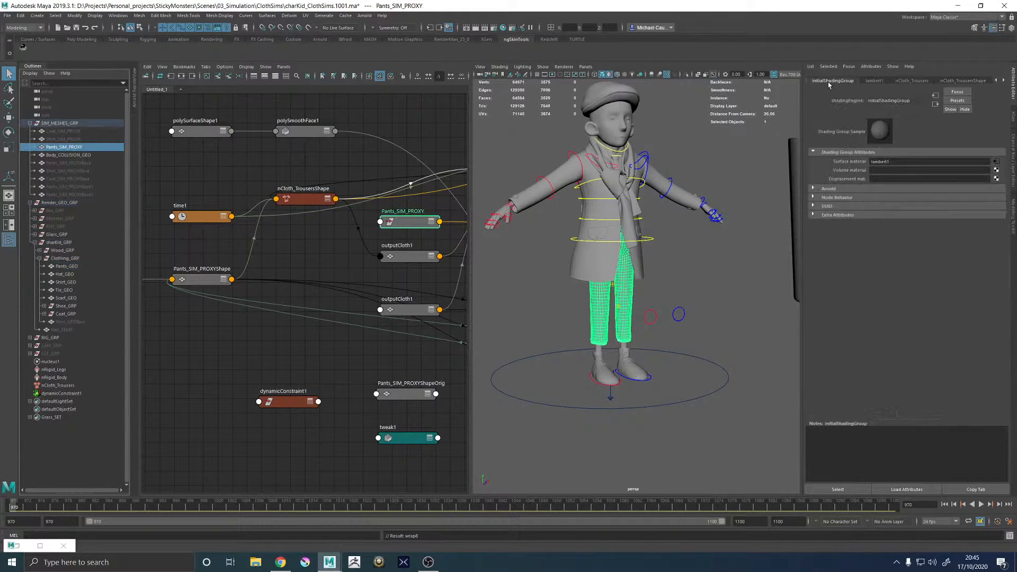
{"action": "left_click", "coordinate": [910, 81]}
{"action": "left_click", "coordinate": [961, 81]}
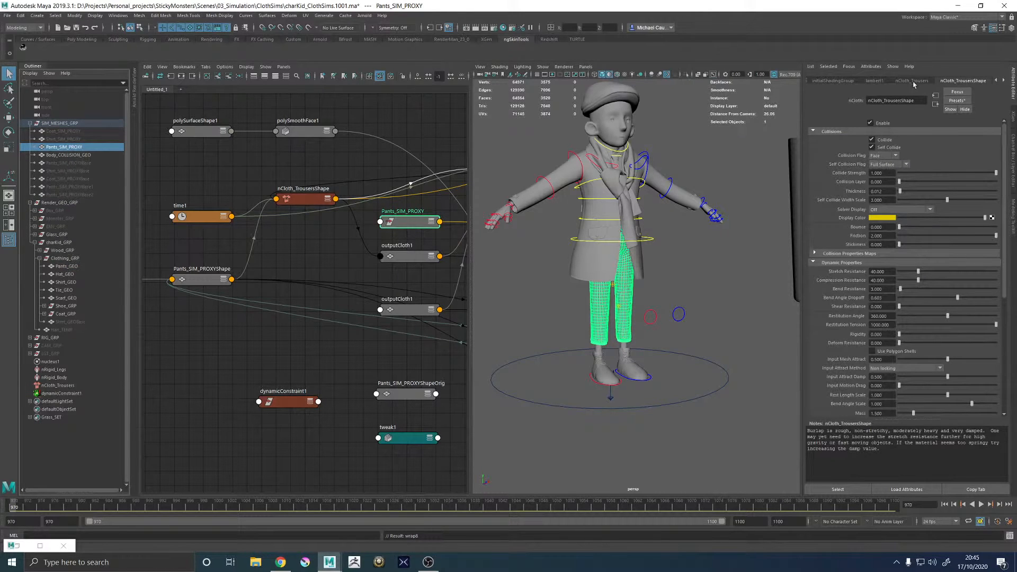
{"action": "left_click", "coordinate": [995, 81]}
{"action": "left_click", "coordinate": [995, 82]}
{"action": "left_click", "coordinate": [883, 80]}
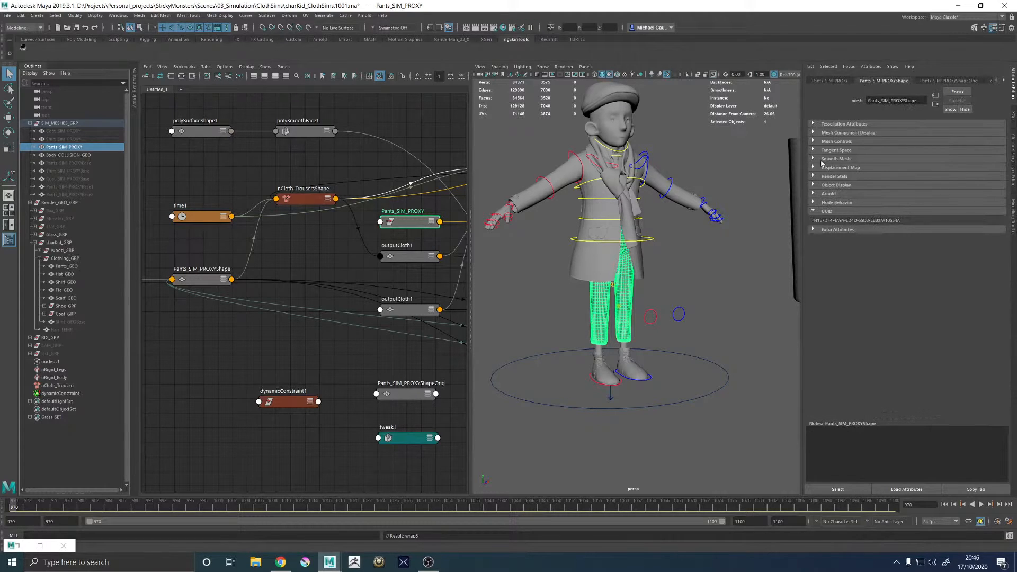
{"action": "left_click", "coordinate": [827, 176]}
{"action": "left_click", "coordinate": [946, 82]}
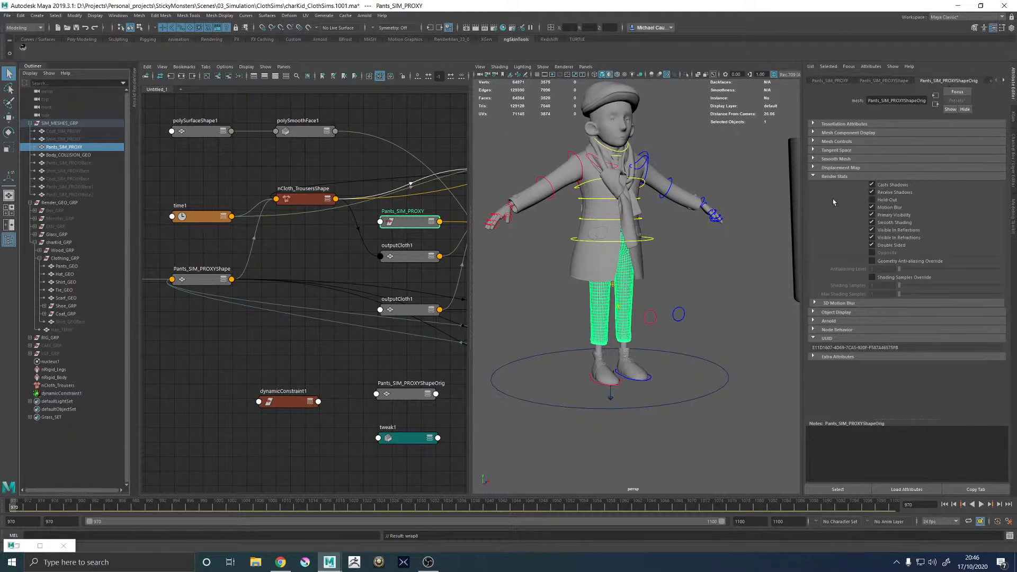
- Turn off shadow casting and receiving, motion blur, primary visibility, smooth shading, reflection and refraction visibility, and double-sided for Pants_SIM_PROXYShapeOrig
{"action": "left_click", "coordinate": [883, 186]}
{"action": "left_click", "coordinate": [883, 193]}
{"action": "left_click", "coordinate": [890, 207]}
{"action": "left_click", "coordinate": [891, 215]}
{"action": "left_click", "coordinate": [891, 222]}
{"action": "left_click", "coordinate": [890, 230]}
{"action": "left_click", "coordinate": [891, 237]}
{"action": "left_click", "coordinate": [889, 246]}
- Clear the selection and play the trouser simulation from frame 970, stopping at frame 1033
{"action": "left_click", "coordinate": [707, 319]}
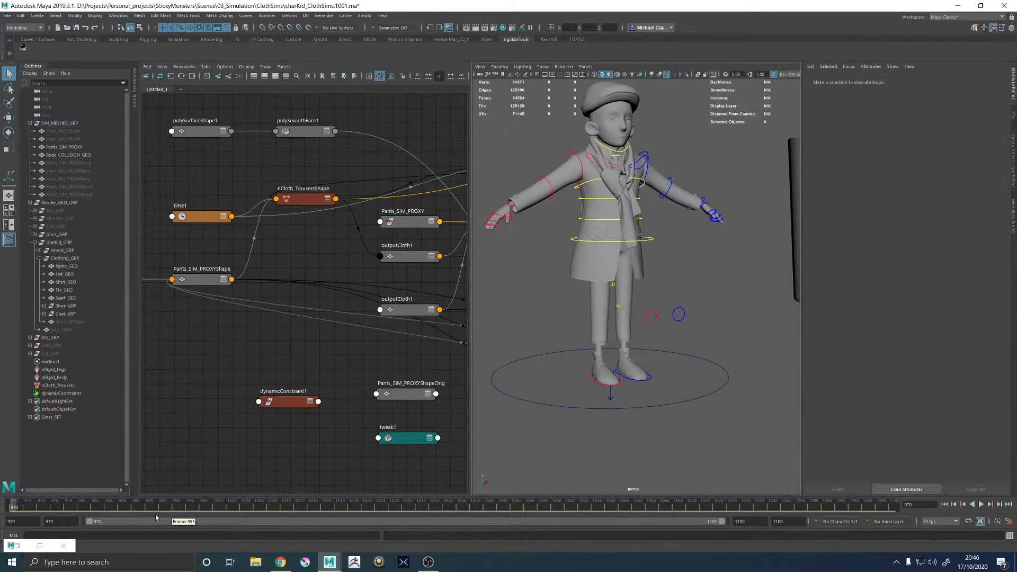
{"action": "left_click", "coordinate": [982, 505]}
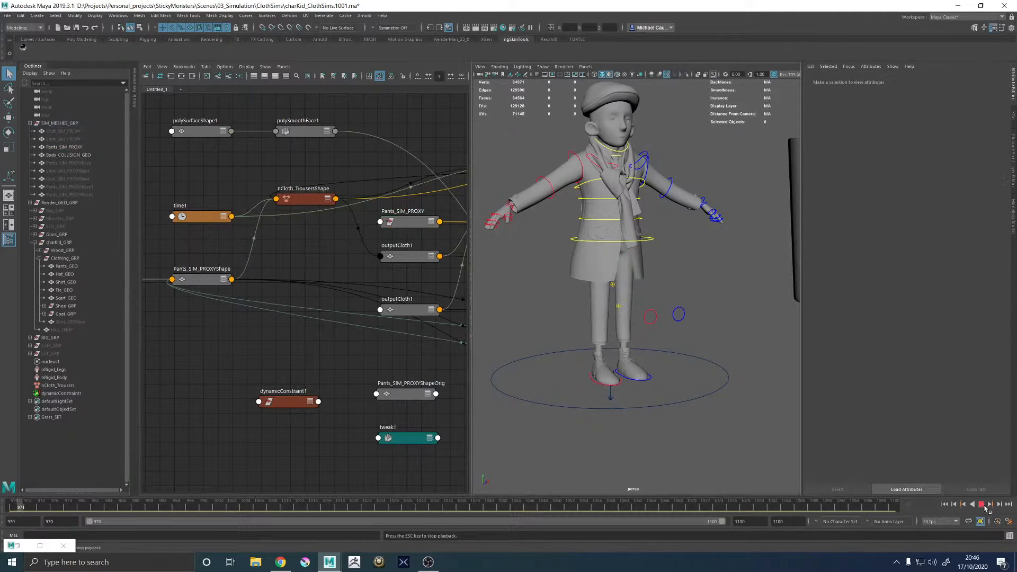
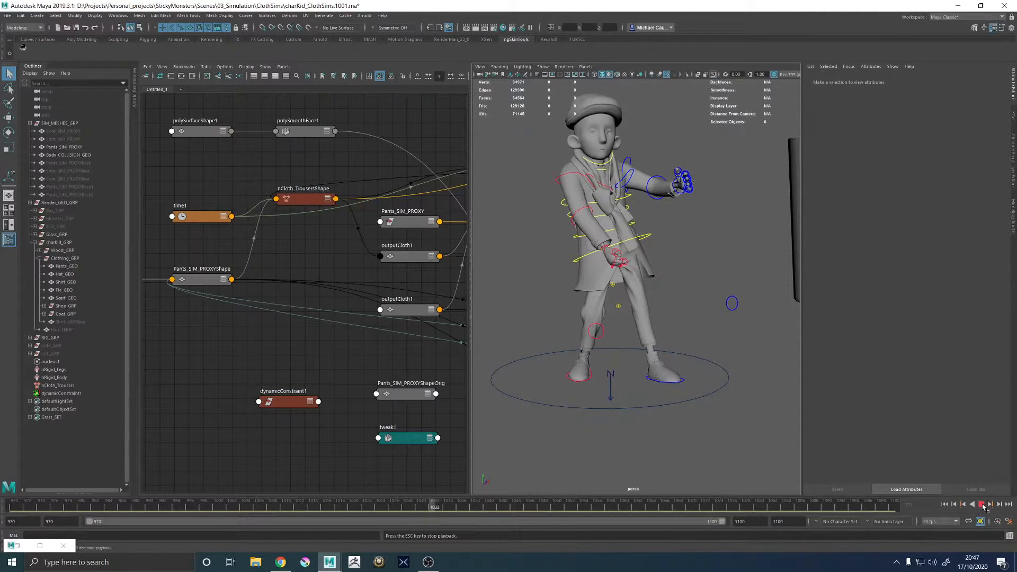
{"action": "key", "text": "Escape"}
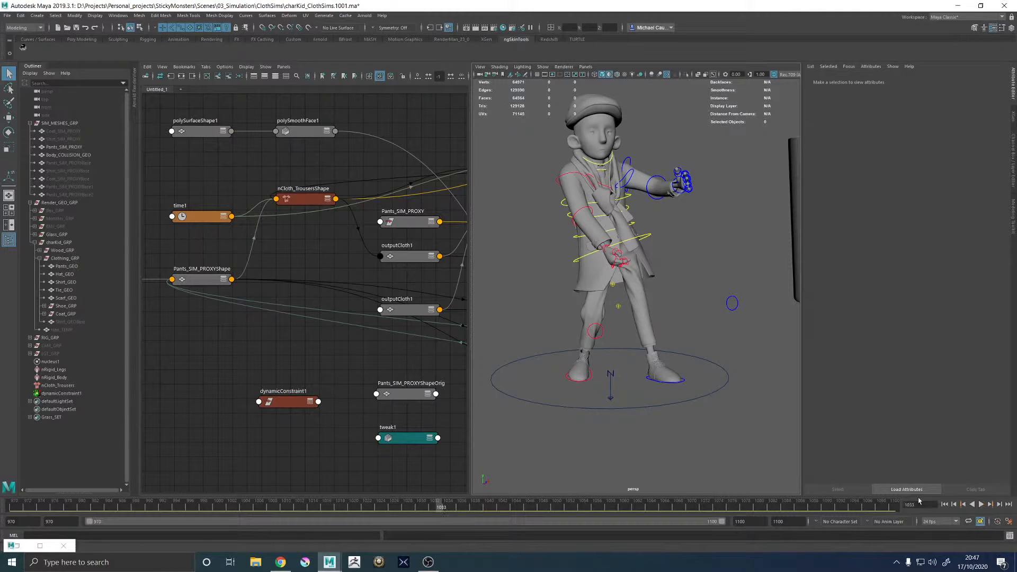
- Unhide Box_GRP, Monster_GRP and ENV_GRP in Render_GEO_GRP to show the full scene around the character
{"action": "left_click", "coordinate": [58, 212]}
{"action": "key", "text": "h"}
{"action": "left_click", "coordinate": [59, 218]}
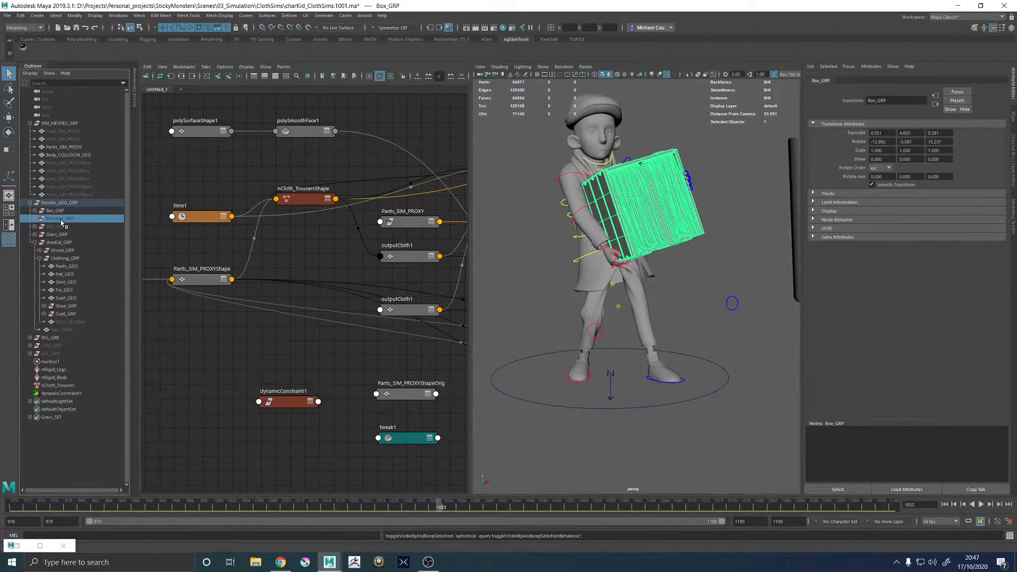
{"action": "key", "text": "h"}
{"action": "left_click", "coordinate": [60, 226]}
{"action": "key", "text": "h"}
{"action": "left_click_drag", "start_coordinate": [592, 296], "coordinate": [600, 289], "text": "alt"}
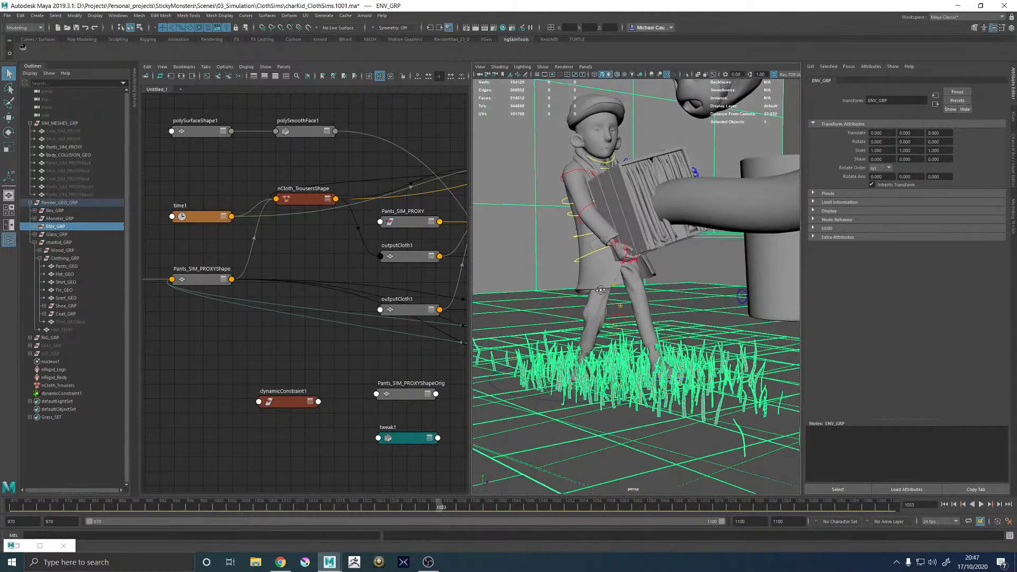
- Bring up the Arnold RenderView, mark a render region around the character's legs and start rendering it
{"action": "left_click", "coordinate": [136, 89]}
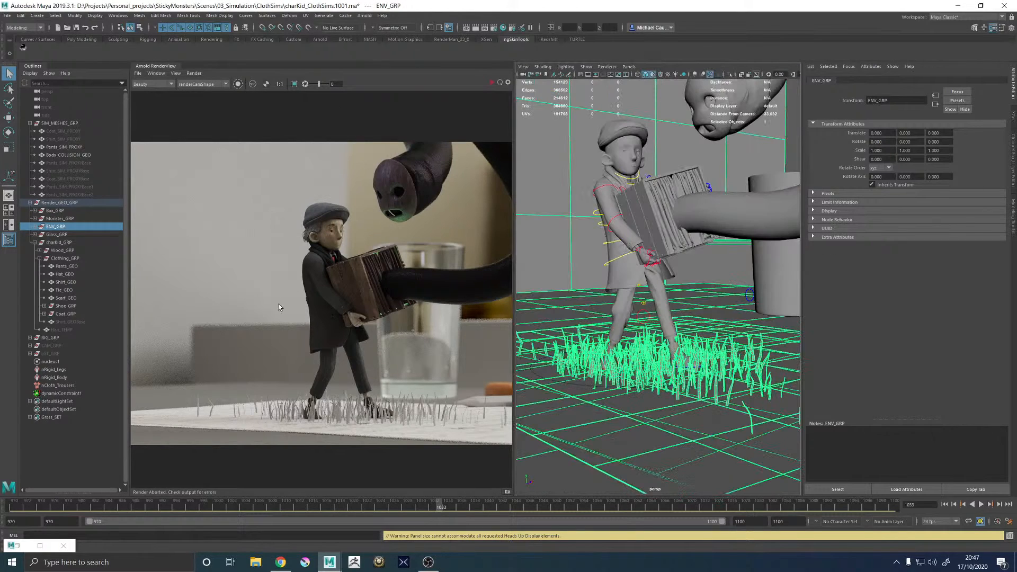
{"action": "left_click_drag", "start_coordinate": [296, 305], "coordinate": [393, 400]}
{"action": "left_click", "coordinate": [499, 82]}
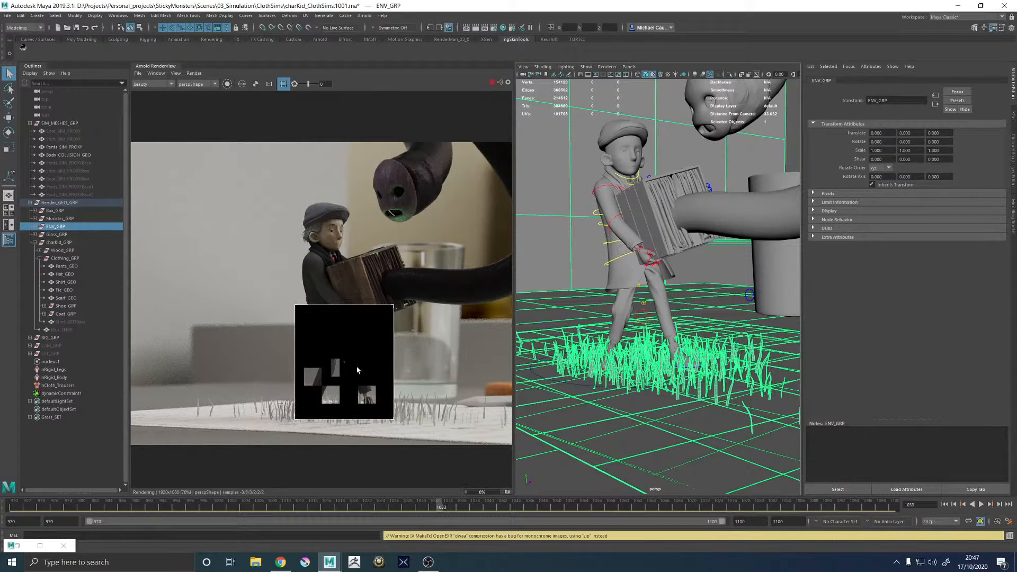
- Unhide CAM_GRP and LGT_GRP to include the render camera and lights in the scene
{"action": "scroll", "coordinate": [357, 369], "scroll_direction": "up", "scroll_amount": 3}
{"action": "scroll", "coordinate": [345, 320], "scroll_direction": "down", "scroll_amount": 2}
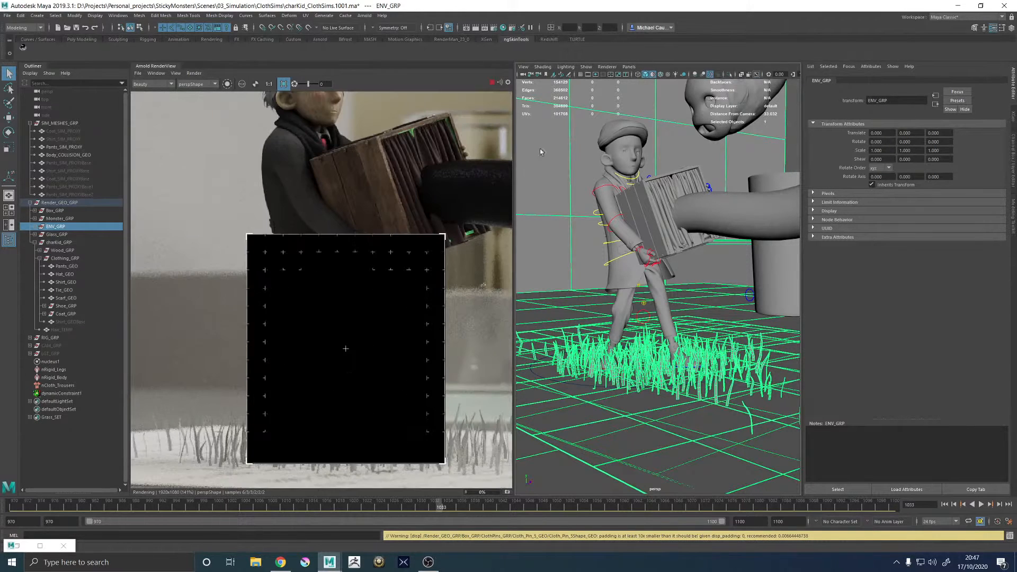
{"action": "left_click", "coordinate": [55, 345]}
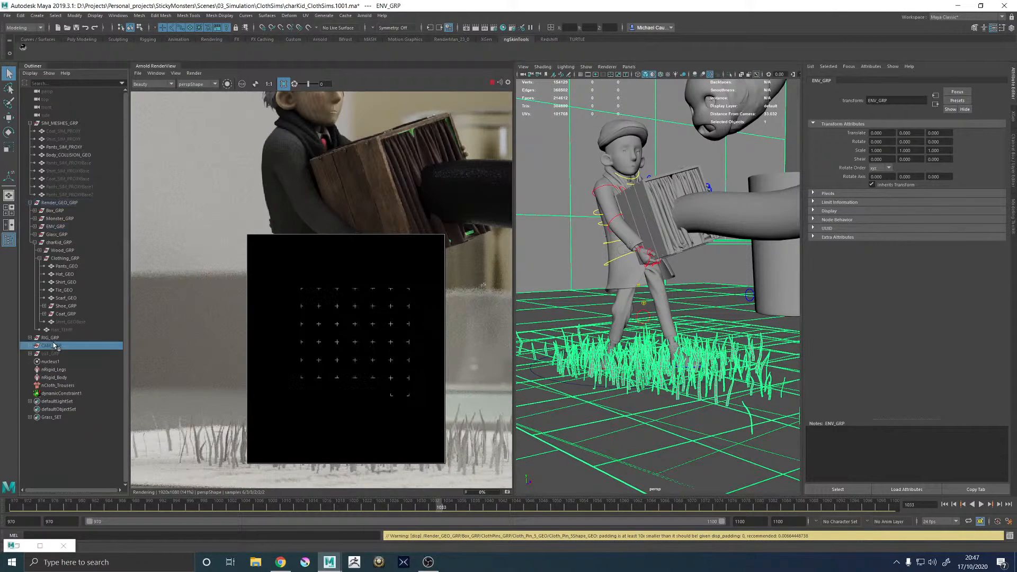
{"action": "key", "text": "h"}
{"action": "left_click", "coordinate": [55, 353]}
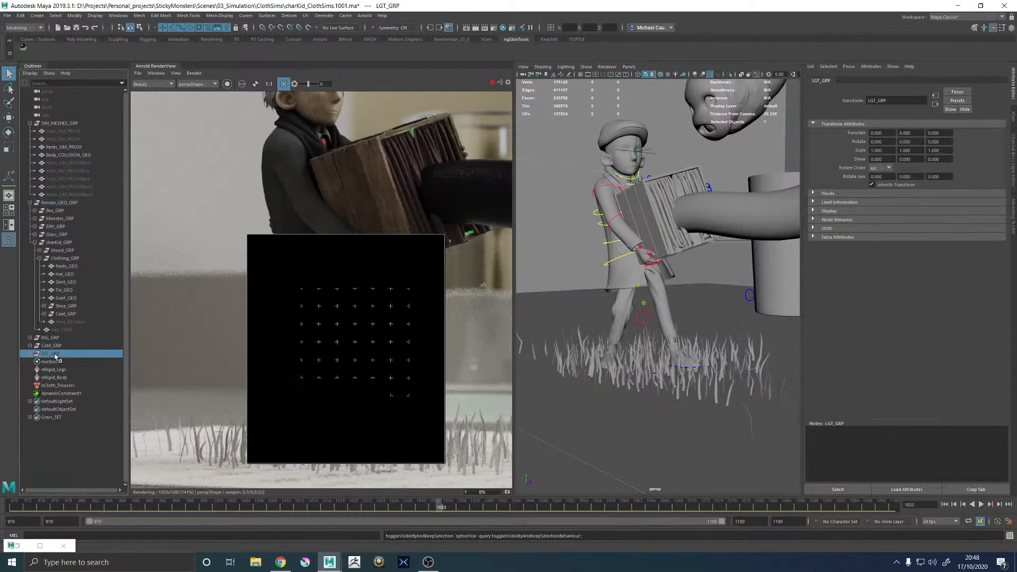
{"action": "key", "text": "h"}
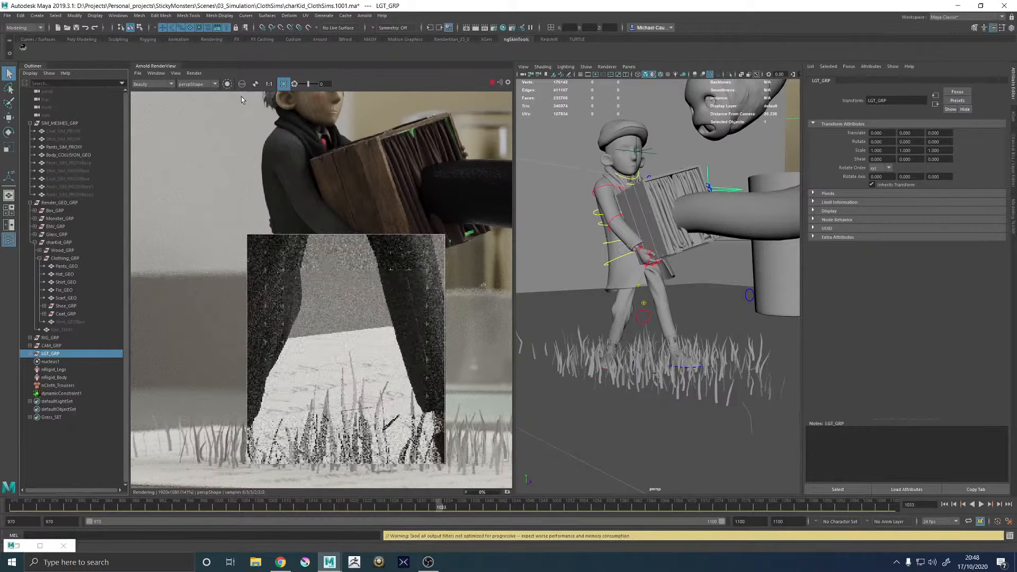
- Switch the Arnold RenderView to renderCamShape and examine the rendered trousers within the region
{"action": "left_click", "coordinate": [201, 84]}
{"action": "left_click", "coordinate": [189, 94]}
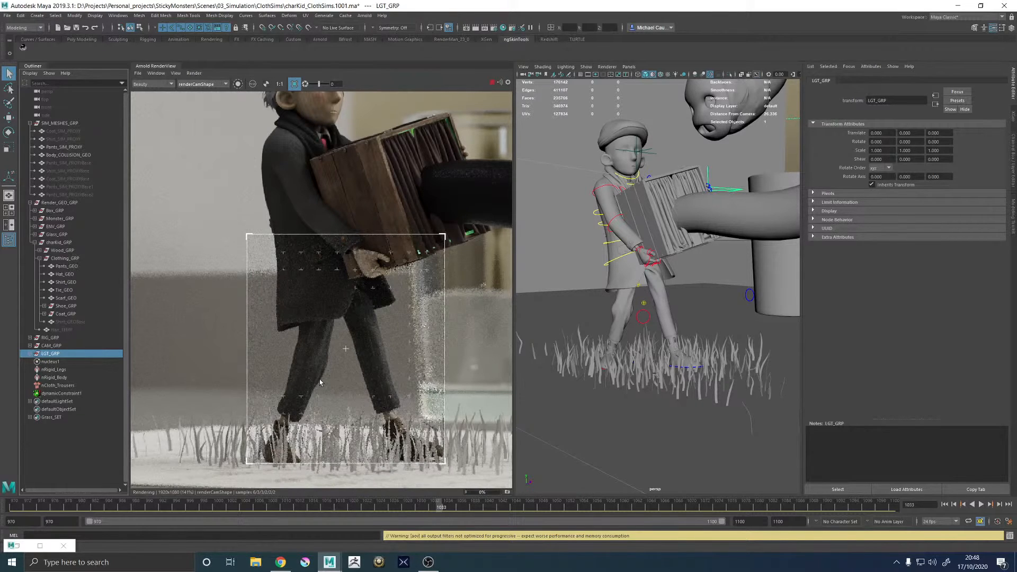
{"action": "scroll", "coordinate": [319, 381], "scroll_direction": "down", "scroll_amount": 3}
{"action": "scroll", "coordinate": [321, 377], "scroll_direction": "up", "scroll_amount": 4}
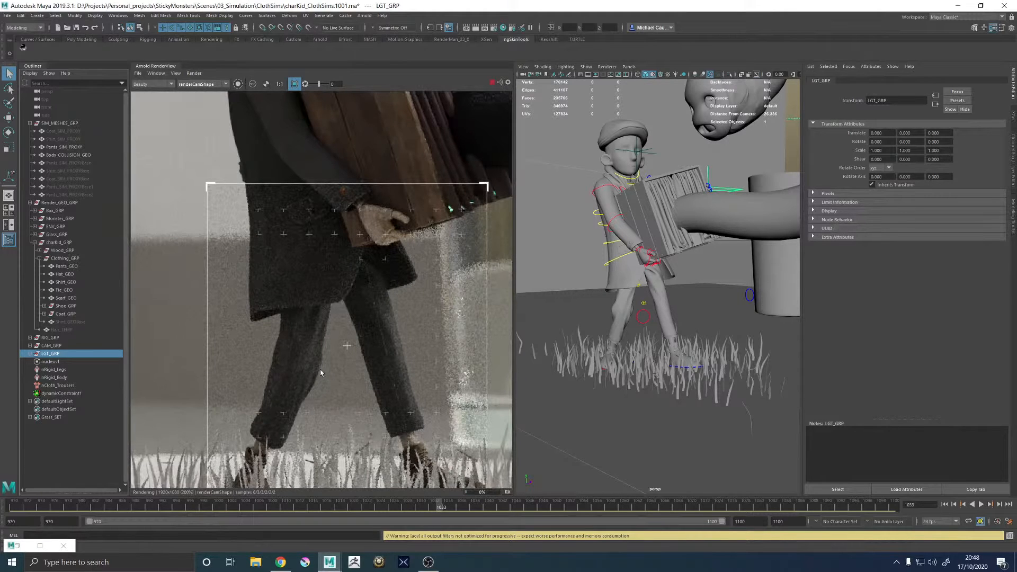
{"action": "scroll", "coordinate": [320, 369], "scroll_direction": "down", "scroll_amount": 4}
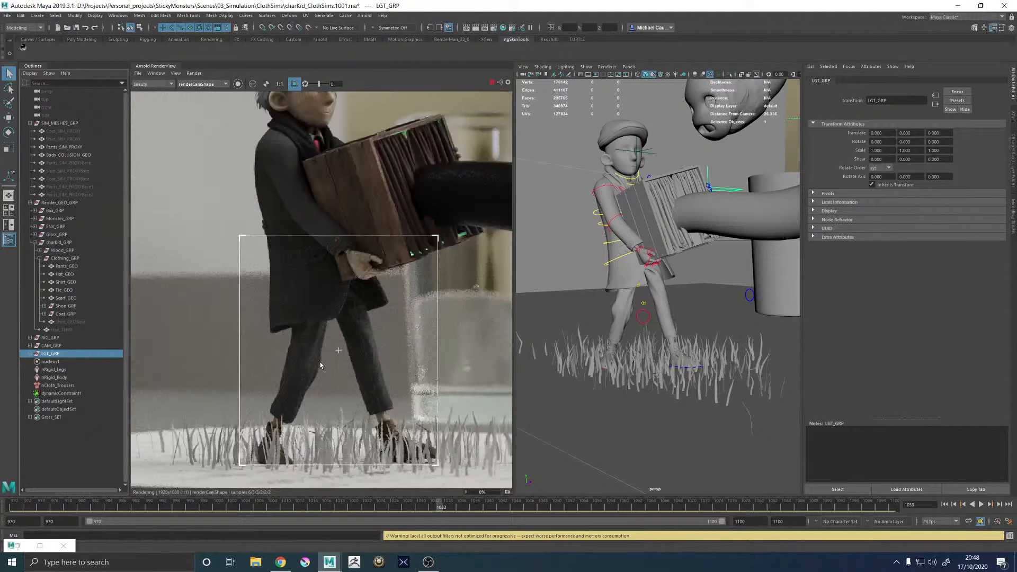
{"action": "scroll", "coordinate": [322, 356], "scroll_direction": "up", "scroll_amount": 4}
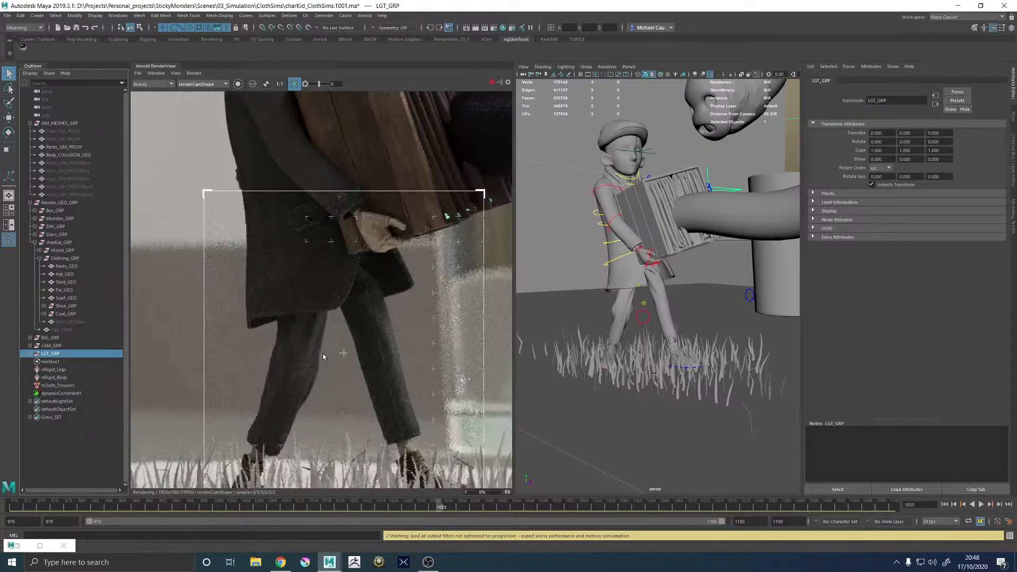
{"action": "scroll", "coordinate": [323, 355], "scroll_direction": "down", "scroll_amount": 2}
{"action": "scroll", "coordinate": [322, 354], "scroll_direction": "down", "scroll_amount": 3}
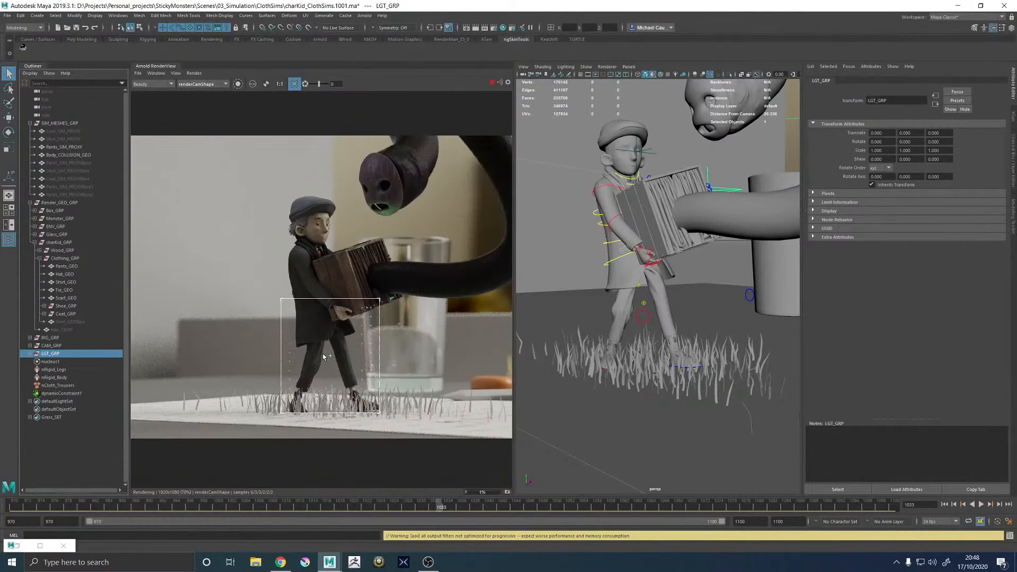
{"action": "scroll", "coordinate": [333, 361], "scroll_direction": "up", "scroll_amount": 3}
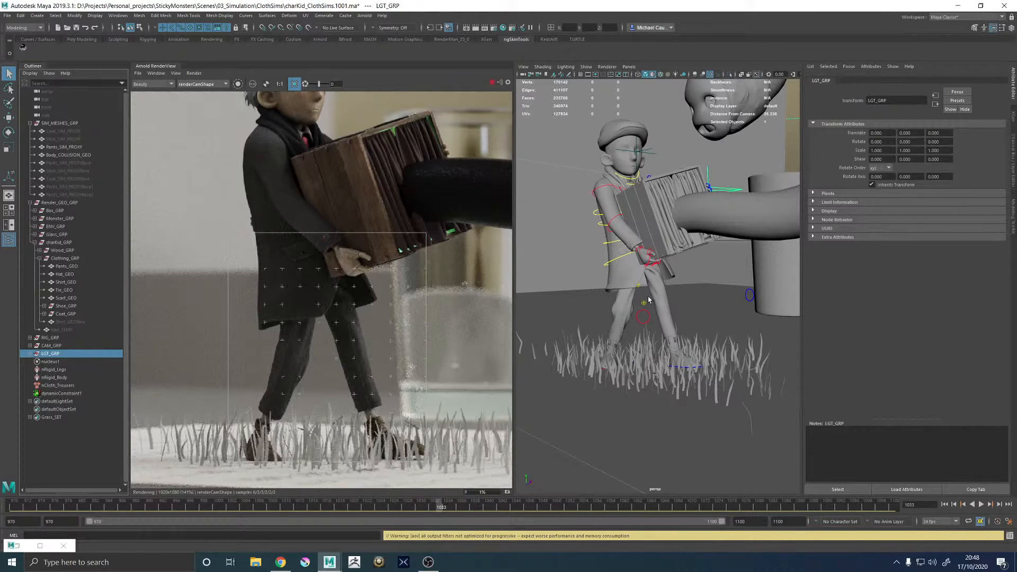
- Compare the trousers' folds in the perspective view with the render, and stop the Arnold render
{"action": "left_click_drag", "start_coordinate": [647, 297], "coordinate": [640, 318], "text": "alt"}
{"action": "scroll", "coordinate": [673, 312], "scroll_direction": "up", "scroll_amount": 5}
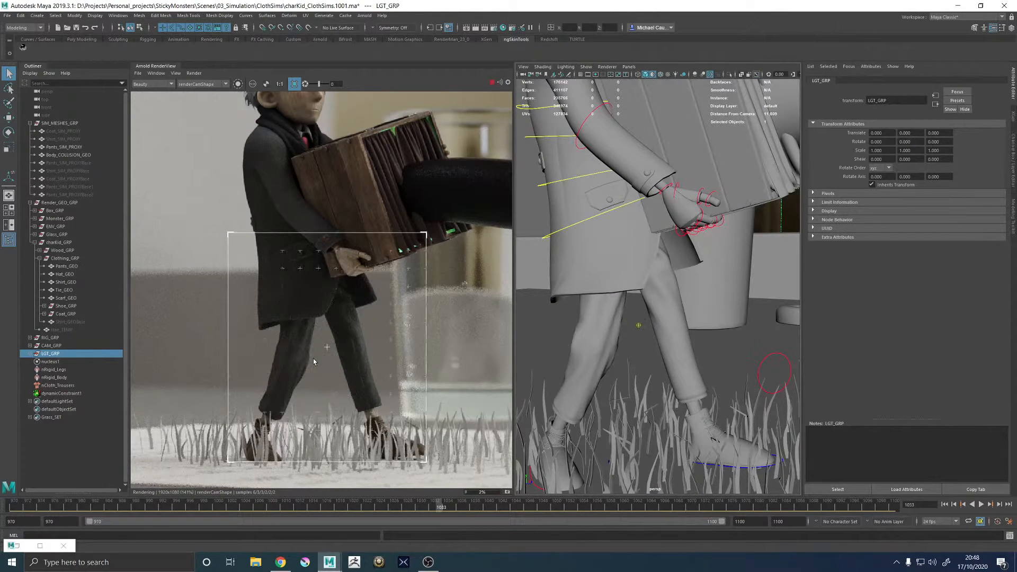
{"action": "scroll", "coordinate": [313, 358], "scroll_direction": "down", "scroll_amount": 3}
{"action": "scroll", "coordinate": [325, 353], "scroll_direction": "up", "scroll_amount": 3}
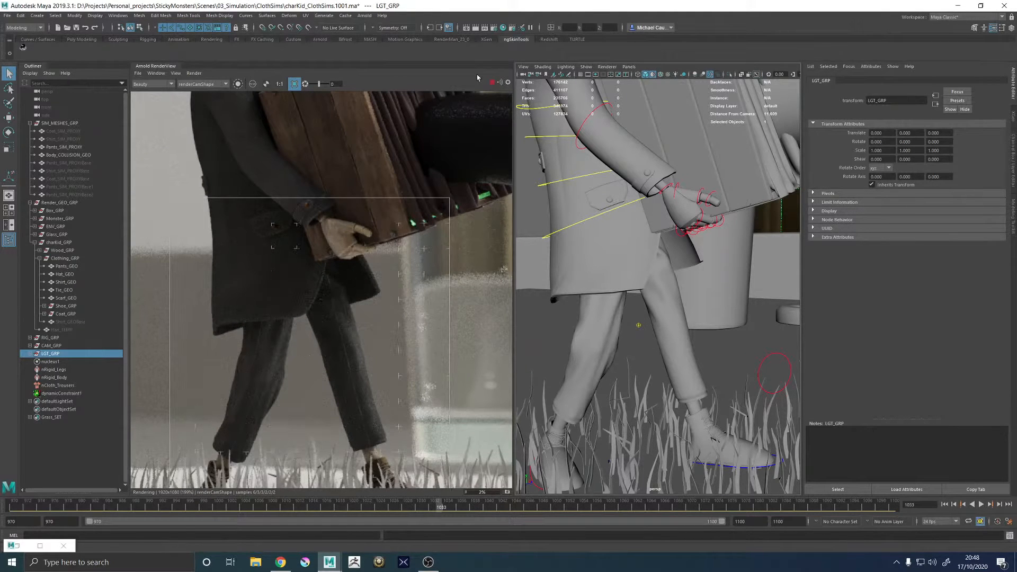
{"action": "left_click", "coordinate": [491, 83]}
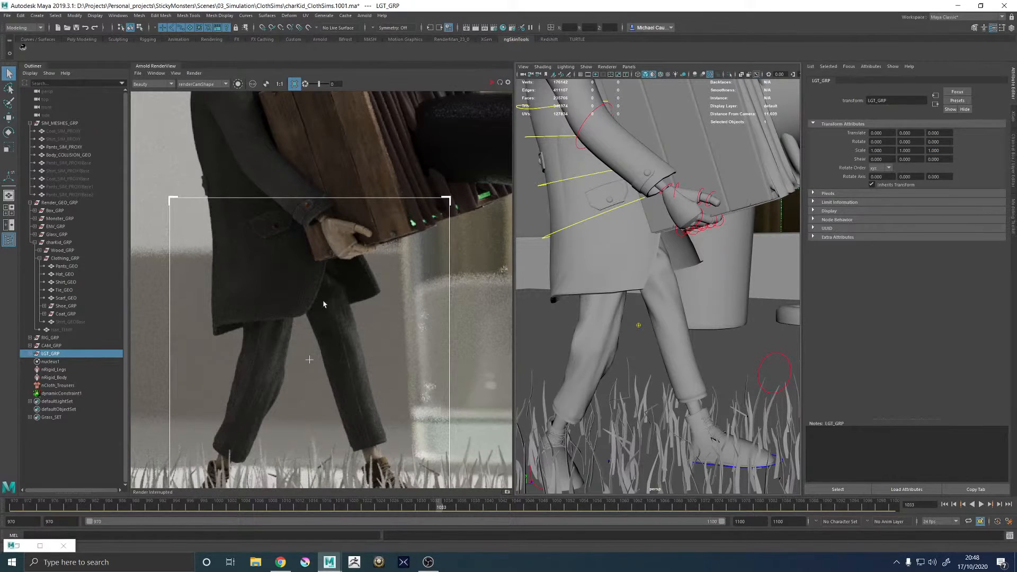
- Hide CAM_GRP, LGT_GRP, Box_GRP, Monster_GRP, ENV_GRP and Coat_GRP to leave the trousers unobstructed
{"action": "left_click", "coordinate": [52, 346], "text": "shift"}
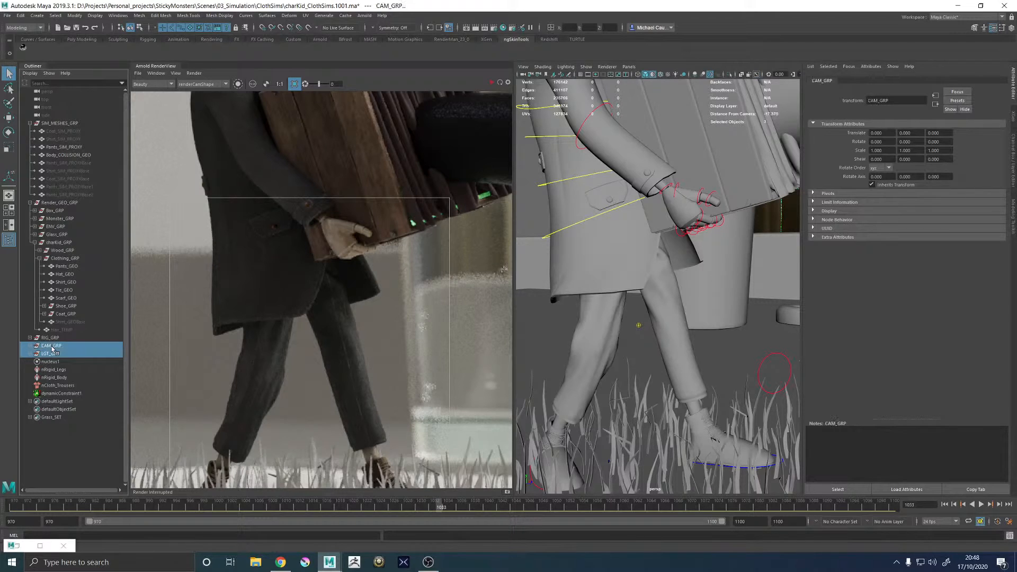
{"action": "key", "text": "h"}
{"action": "left_click", "coordinate": [55, 210]}
{"action": "key", "text": "h"}
{"action": "left_click", "coordinate": [57, 218]}
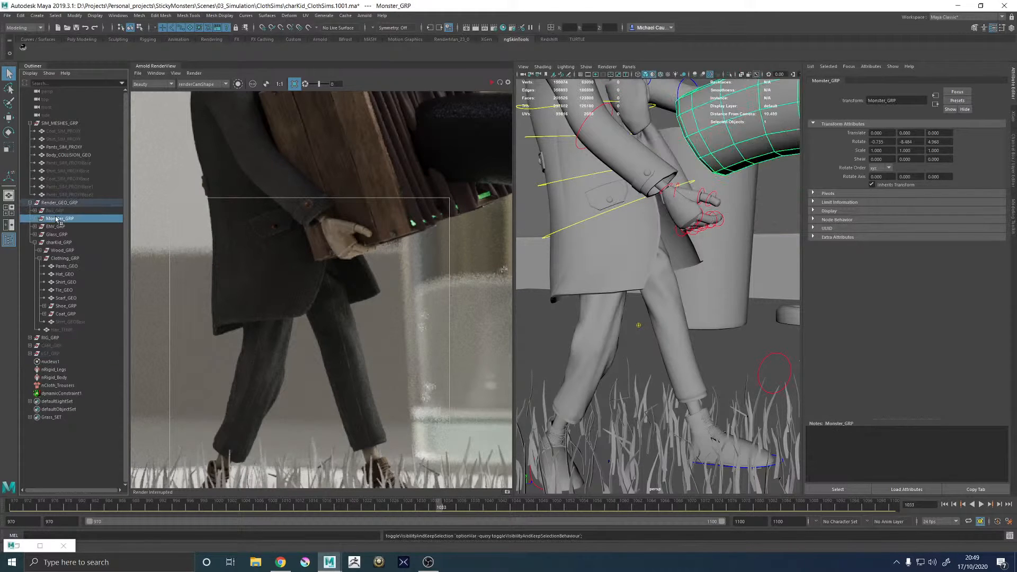
{"action": "key", "text": "h"}
{"action": "left_click", "coordinate": [57, 226]}
{"action": "key", "text": "h"}
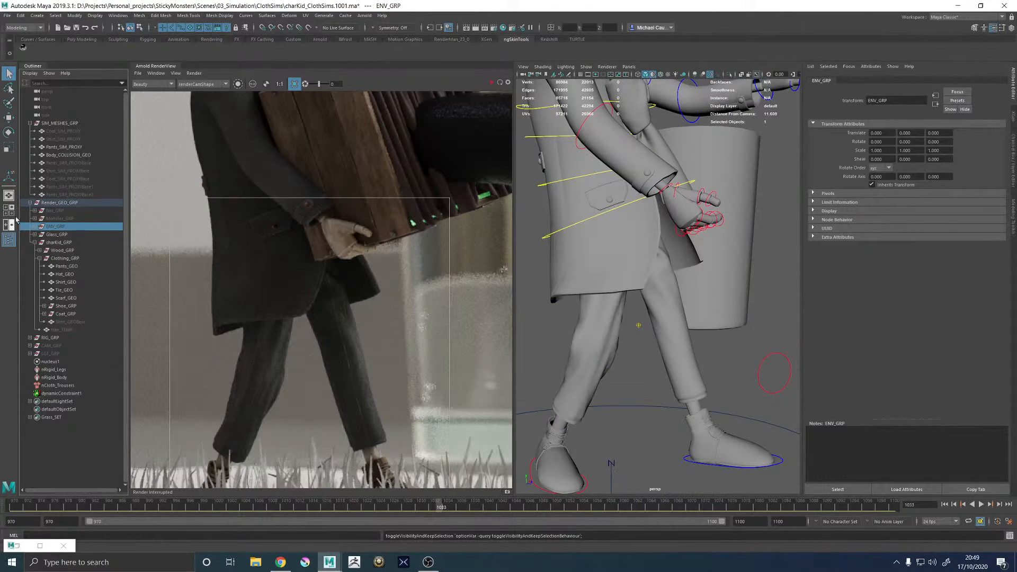
{"action": "left_click", "coordinate": [66, 314]}
{"action": "key", "text": "h"}
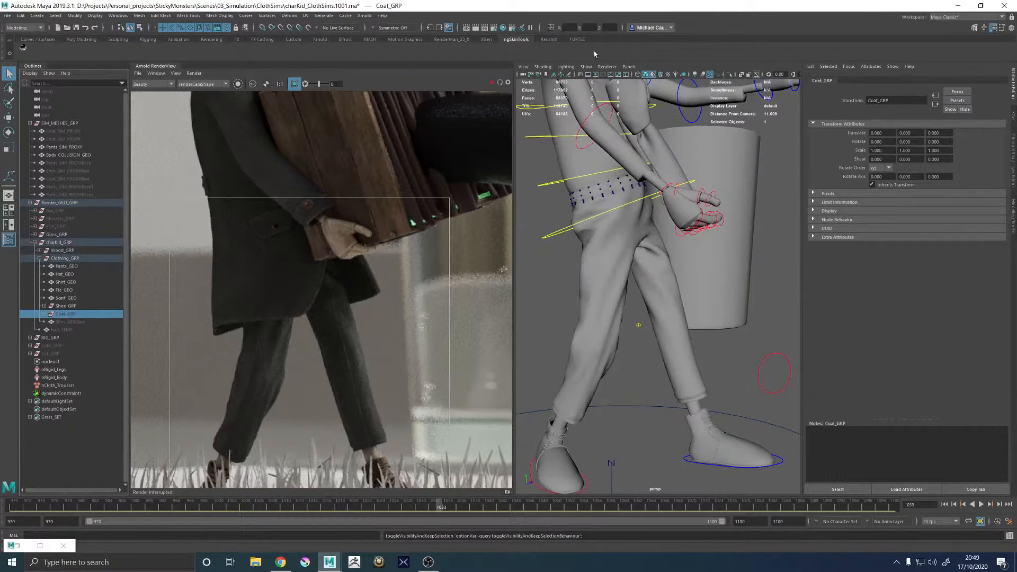
- Maximize the perspective view and examine the folds along the trouser legs up close
{"action": "left_click", "coordinate": [628, 67]}
{"action": "mouse_move", "coordinate": [662, 74]}
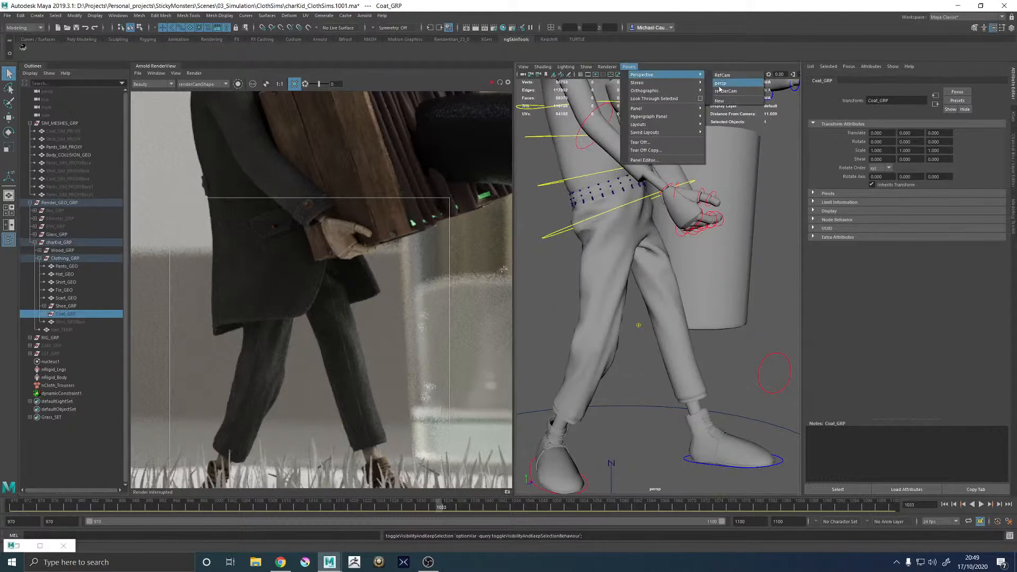
{"action": "left_click_drag", "start_coordinate": [719, 228], "coordinate": [582, 230], "text": "alt"}
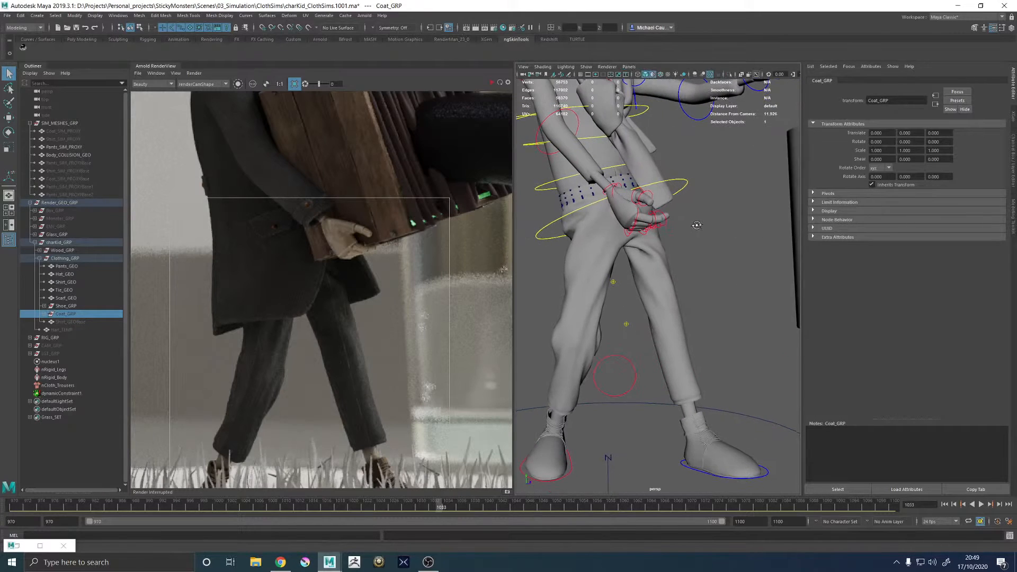
{"action": "key", "text": "space"}
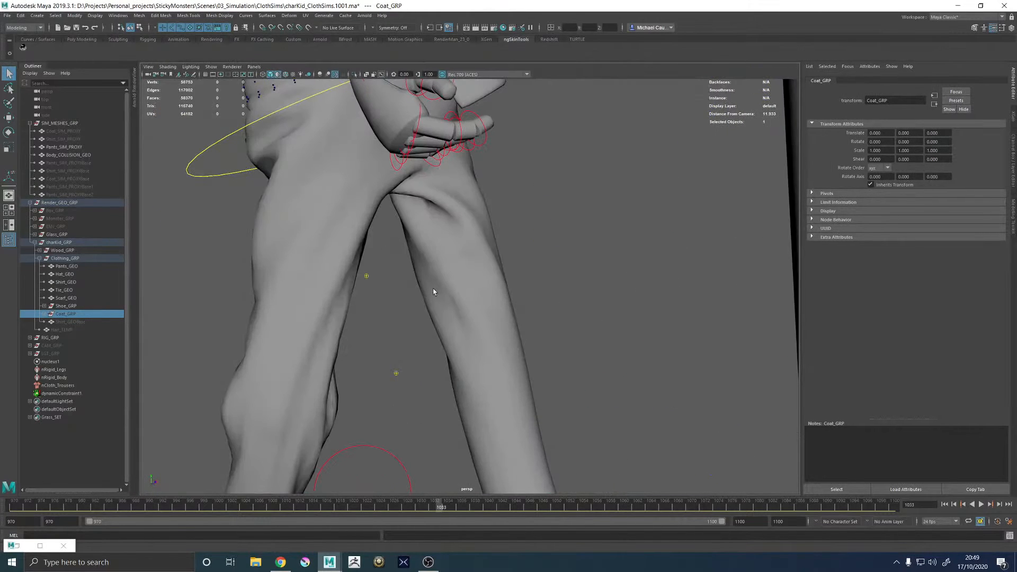
{"action": "left_click_drag", "start_coordinate": [402, 268], "coordinate": [442, 279], "text": "alt"}
- Set nCloth_TrousersShape's Input Mesh Attract to 0.25 and Bend Resistance to 8
{"action": "left_click", "coordinate": [442, 278]}
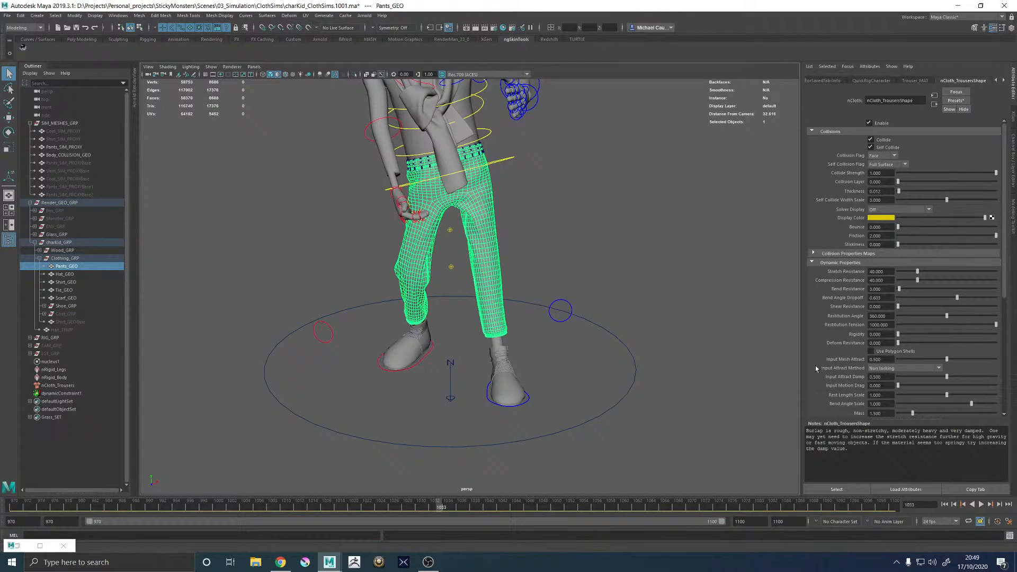
{"action": "double_click", "coordinate": [875, 359]}
{"action": "type", "text": "15"}
{"action": "key", "text": "Return"}
{"action": "type", "text": "25"}
{"action": "key", "text": "Return"}
{"action": "left_click", "coordinate": [888, 290]}
{"action": "type", "text": "6"}
{"action": "key", "text": "Return"}
- Clear the selection and play the trouser simulation from frame 970 with the new cloth settings
{"action": "left_click_drag", "start_coordinate": [640, 270], "coordinate": [704, 284], "text": "alt"}
{"action": "left_click", "coordinate": [773, 365]}
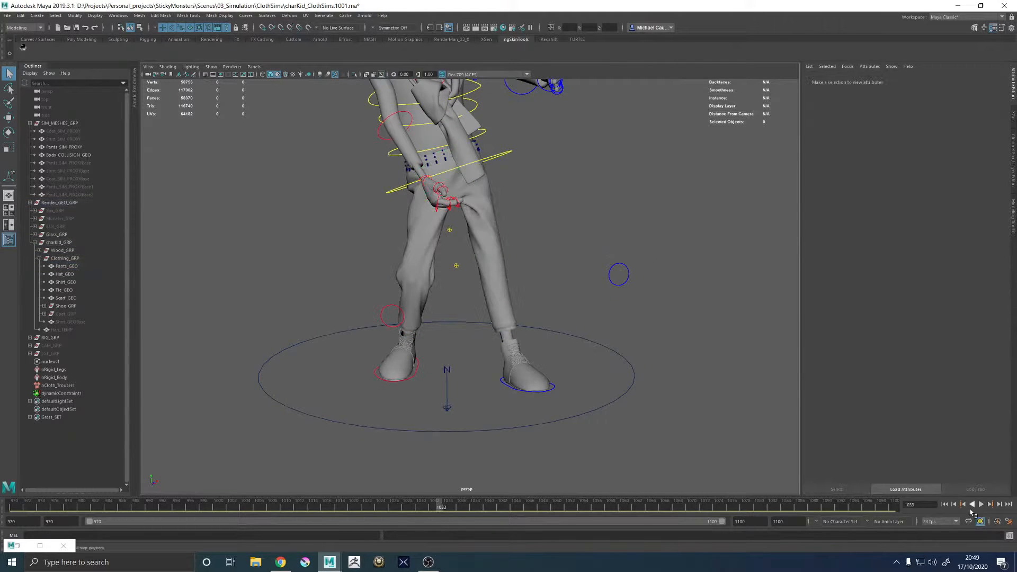
{"action": "left_click", "coordinate": [944, 505]}
{"action": "left_click", "coordinate": [980, 504]}
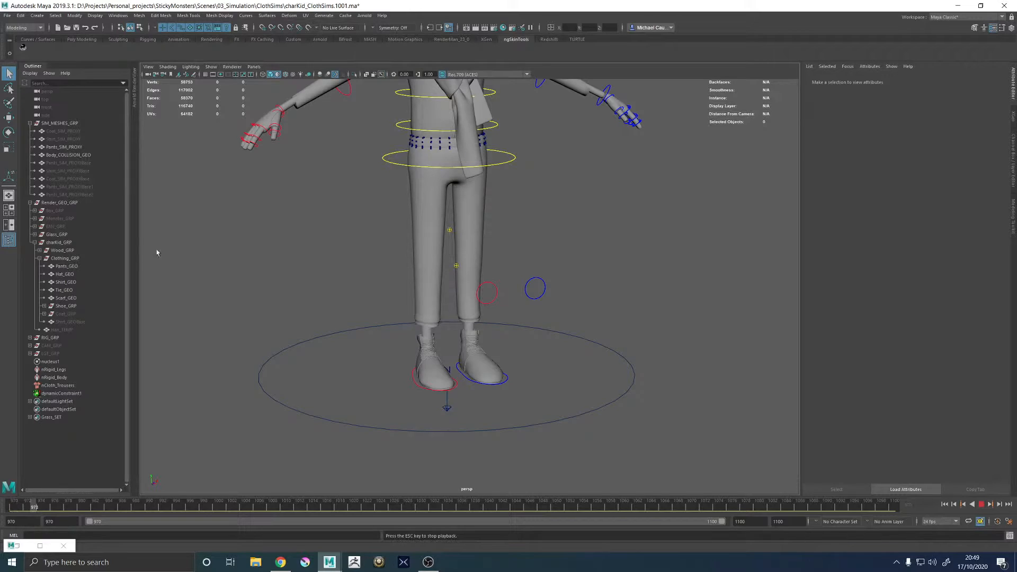
- Hide Pants_GEO, stop the playback and return to frame 970
{"action": "left_click", "coordinate": [62, 267]}
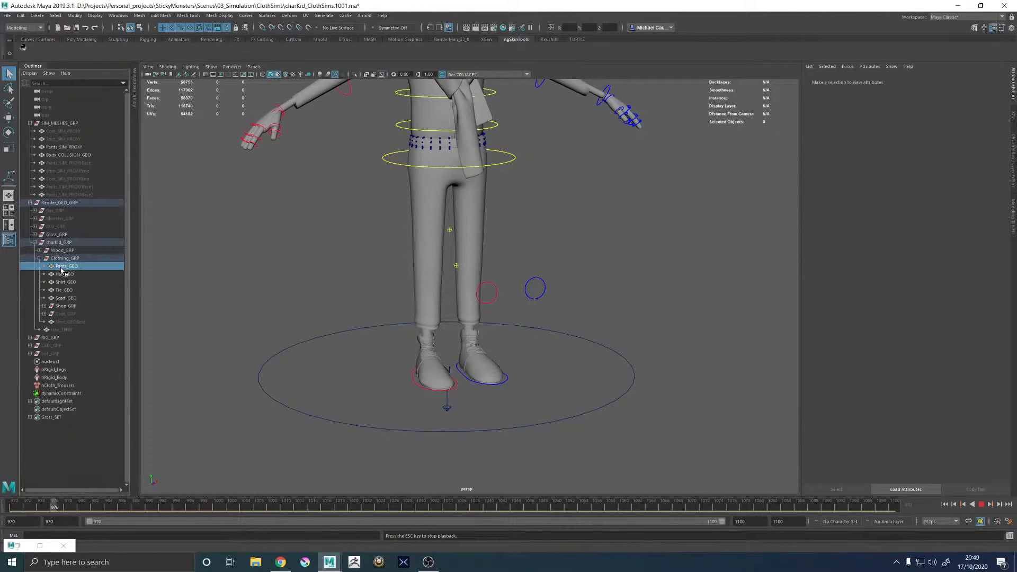
{"action": "key", "text": "h"}
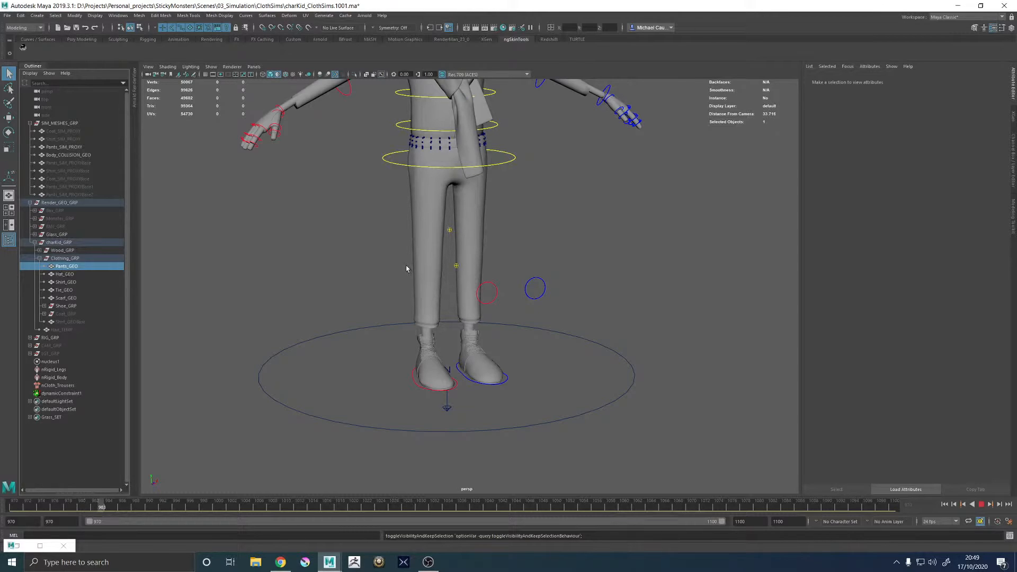
{"action": "left_click", "coordinate": [981, 504]}
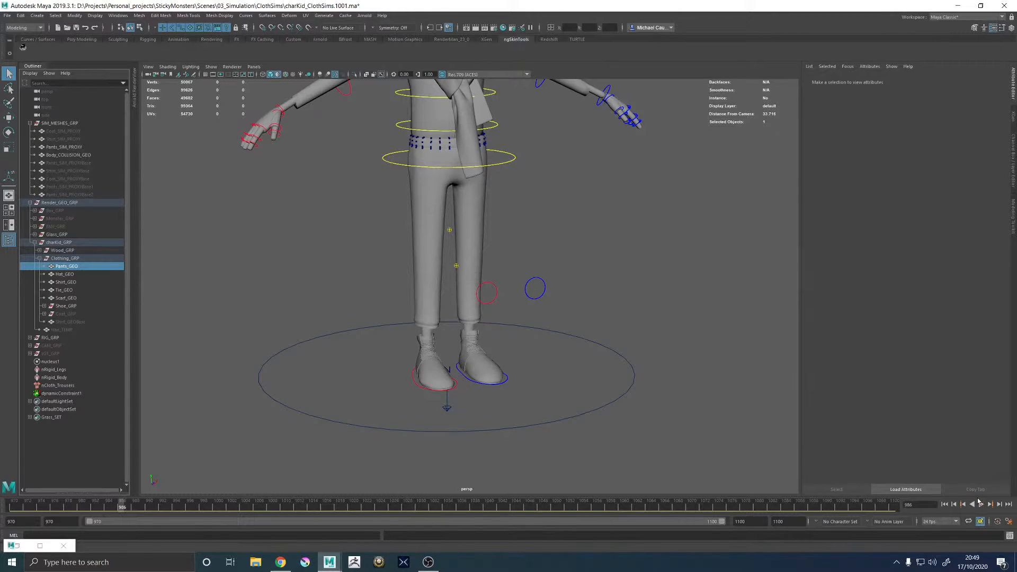
{"action": "left_click", "coordinate": [945, 504]}
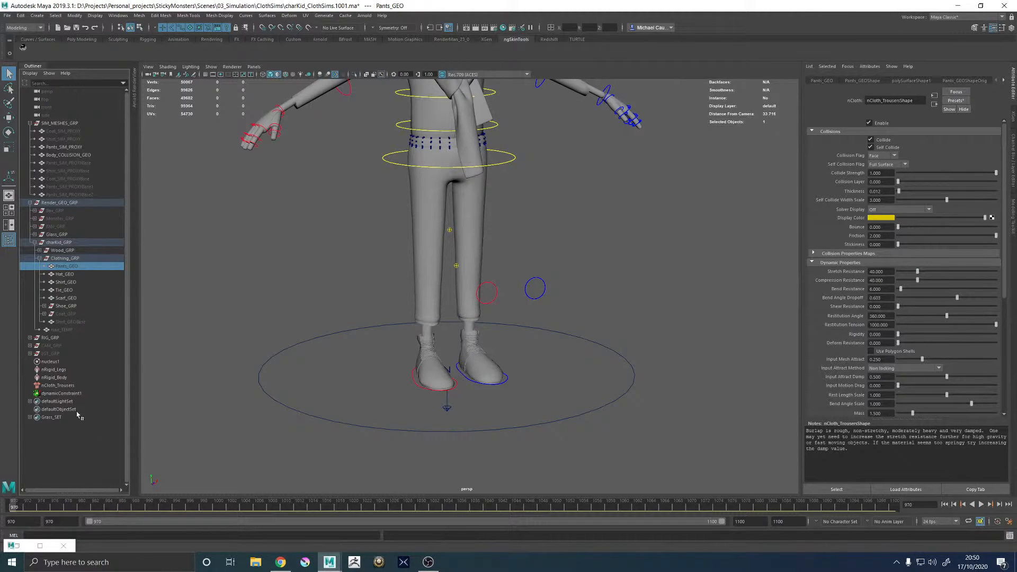
- Set the start of the time range and nucleus1's Start Frame to 990
{"action": "double_click", "coordinate": [10, 521]}
{"action": "type", "text": "990"}
{"action": "key", "text": "Return"}
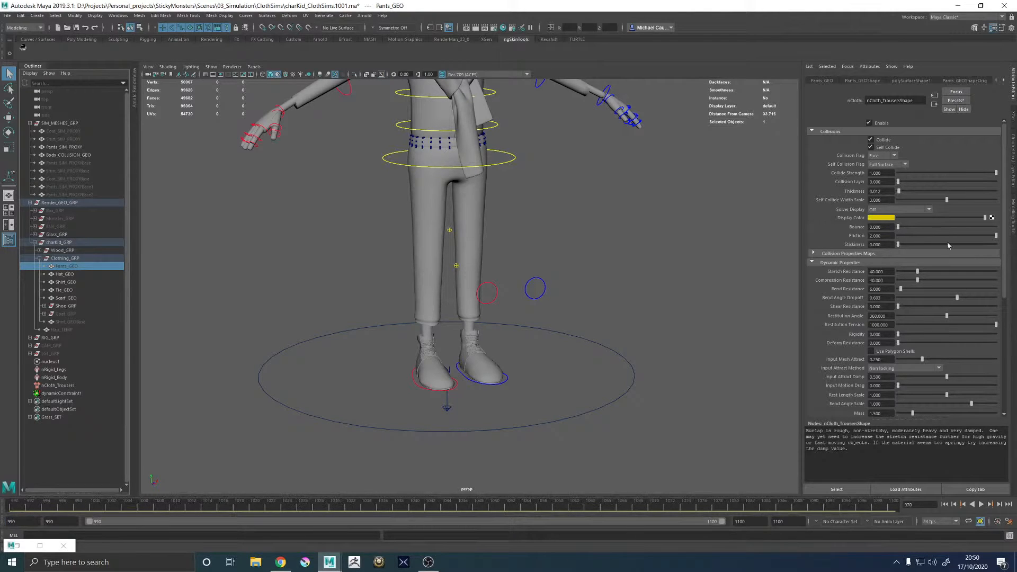
{"action": "left_click", "coordinate": [50, 361]}
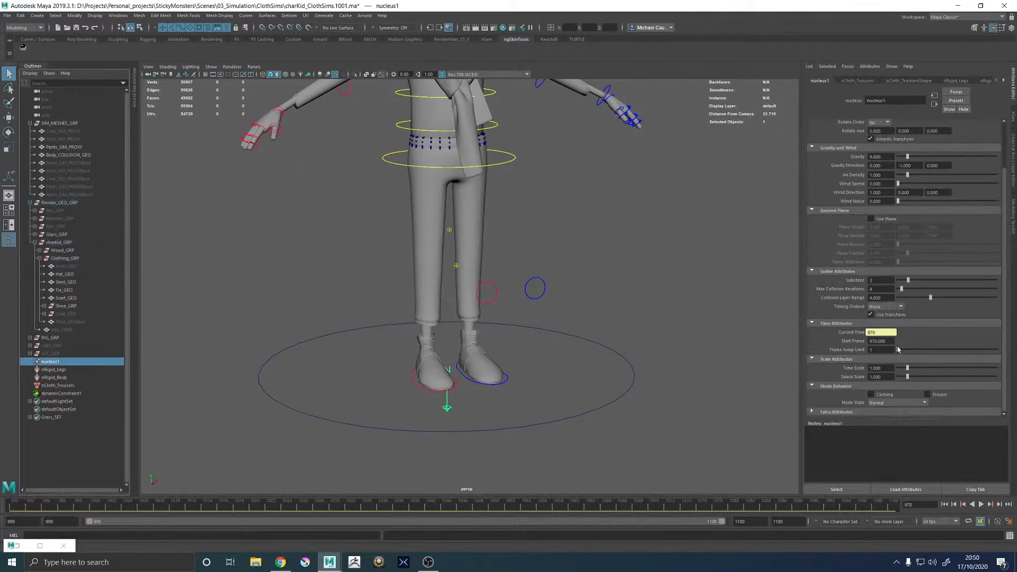
{"action": "left_click", "coordinate": [878, 341]}
{"action": "type", "text": "990"}
{"action": "key", "text": "Return"}
- Play the simulation from frame 990, stop it at frame 1031 and examine the trousers from the front and side
{"action": "left_click", "coordinate": [944, 505]}
{"action": "left_click", "coordinate": [980, 504]}
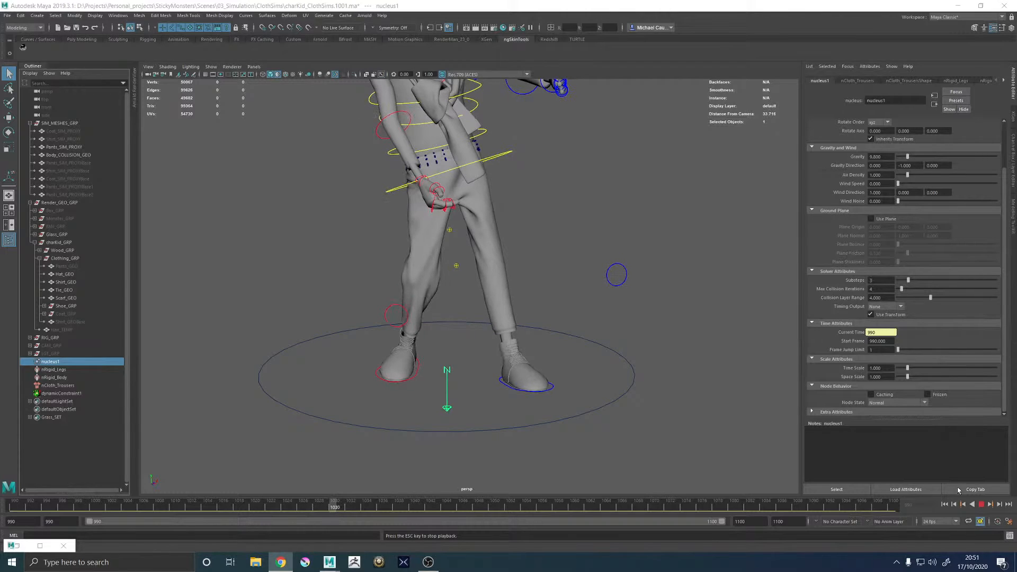
{"action": "left_click", "coordinate": [981, 506]}
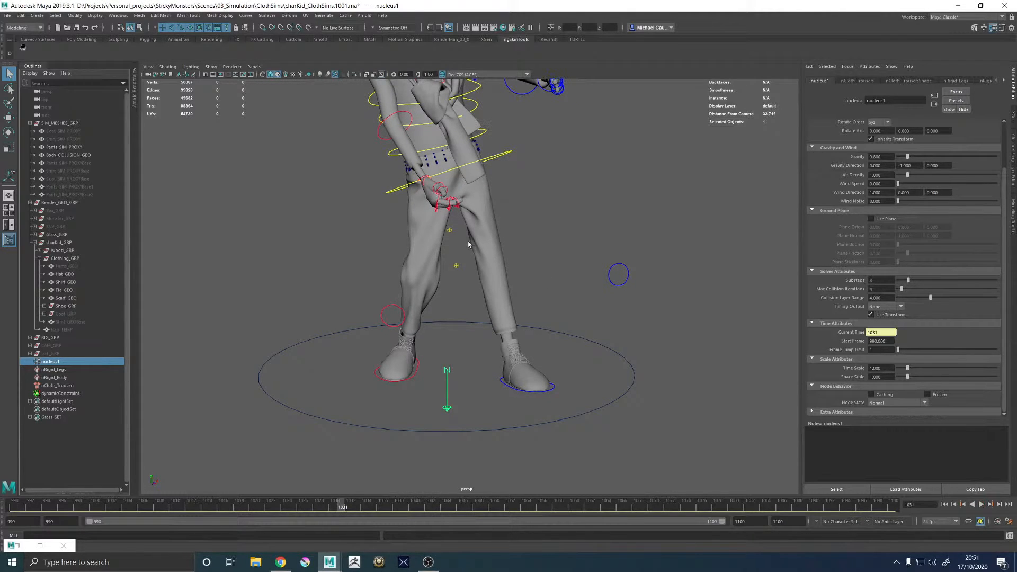
{"action": "left_click_drag", "start_coordinate": [469, 244], "coordinate": [335, 90], "text": "alt"}
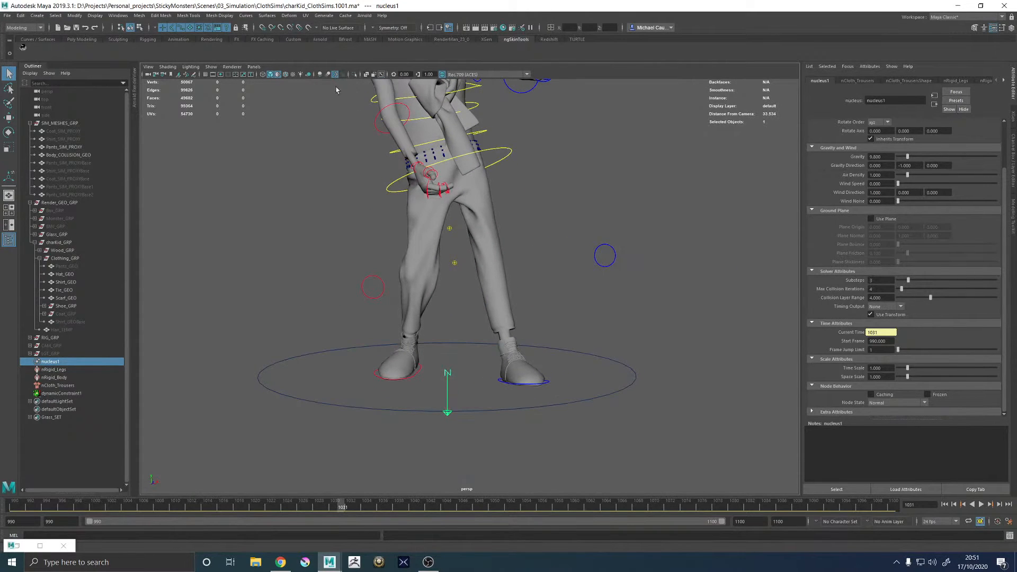
{"action": "middle_click_drag", "start_coordinate": [423, 175], "coordinate": [472, 185], "text": "alt"}
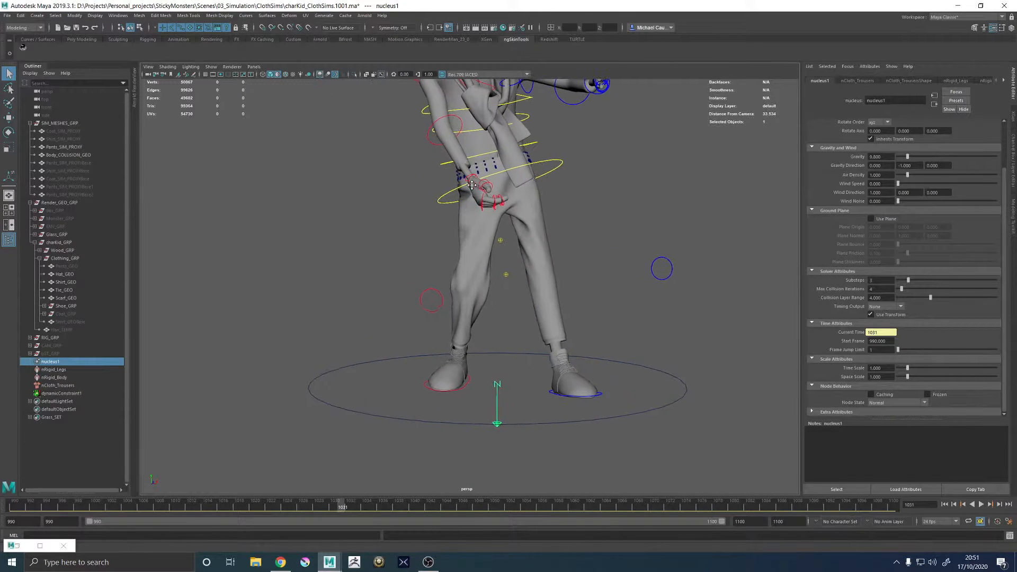
{"action": "left_click_drag", "start_coordinate": [471, 185], "coordinate": [221, 233], "text": "alt"}
{"action": "scroll", "coordinate": [517, 263], "scroll_direction": "down", "scroll_amount": 7}
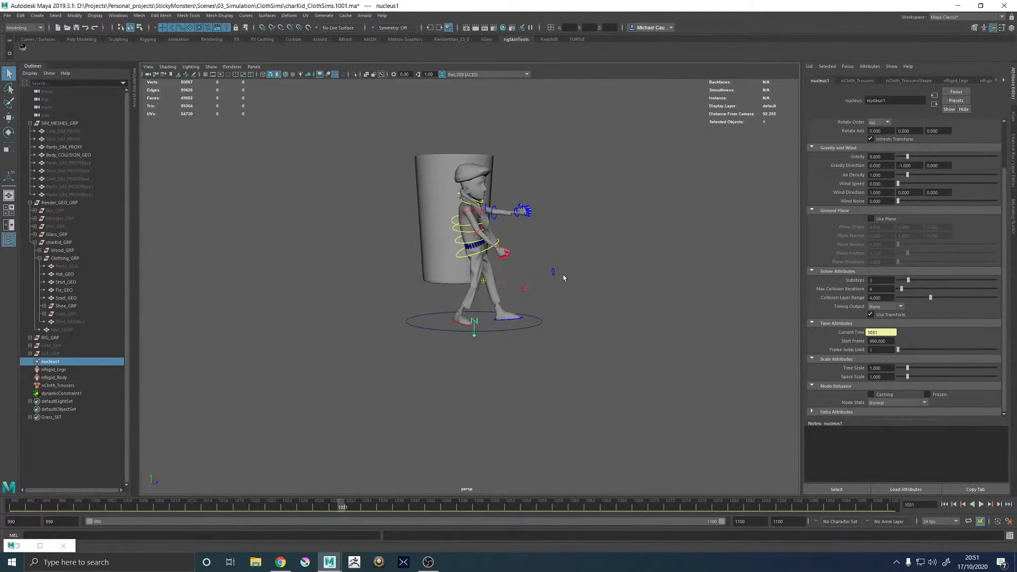
{"action": "mouse_move", "coordinate": [564, 277]}
{"action": "left_mouse_down", "text": "alt"}
{"action": "mouse_move", "coordinate": [482, 269]}
{"action": "mouse_move", "coordinate": [547, 285]}
{"action": "left_mouse_up", "text": "alt"}
{"action": "scroll", "coordinate": [529, 280], "scroll_direction": "up", "scroll_amount": 7}
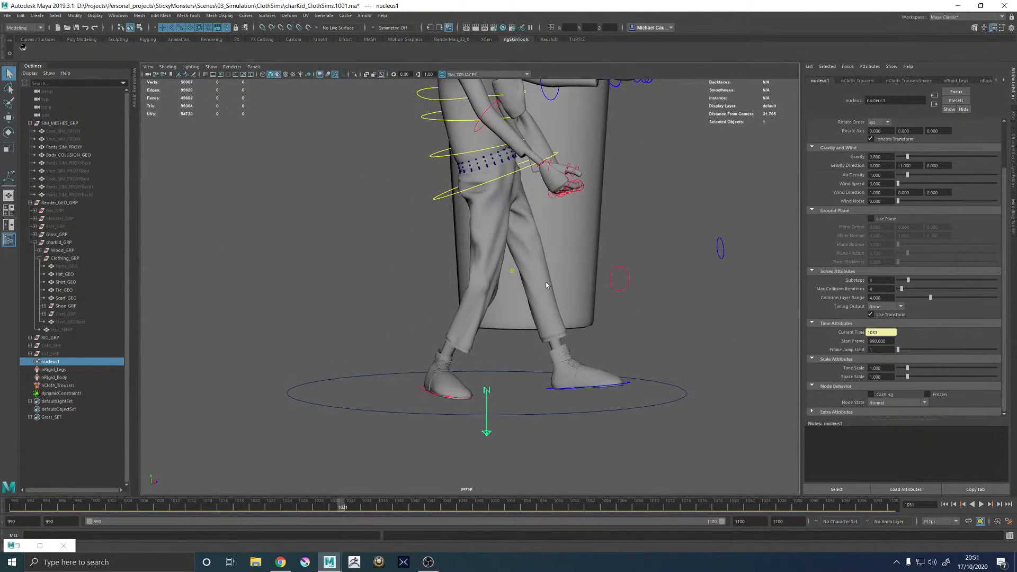
- Return to frame 990 and set the trousers nCloth's Input Mesh Attract to 0
{"action": "left_click", "coordinate": [944, 505]}
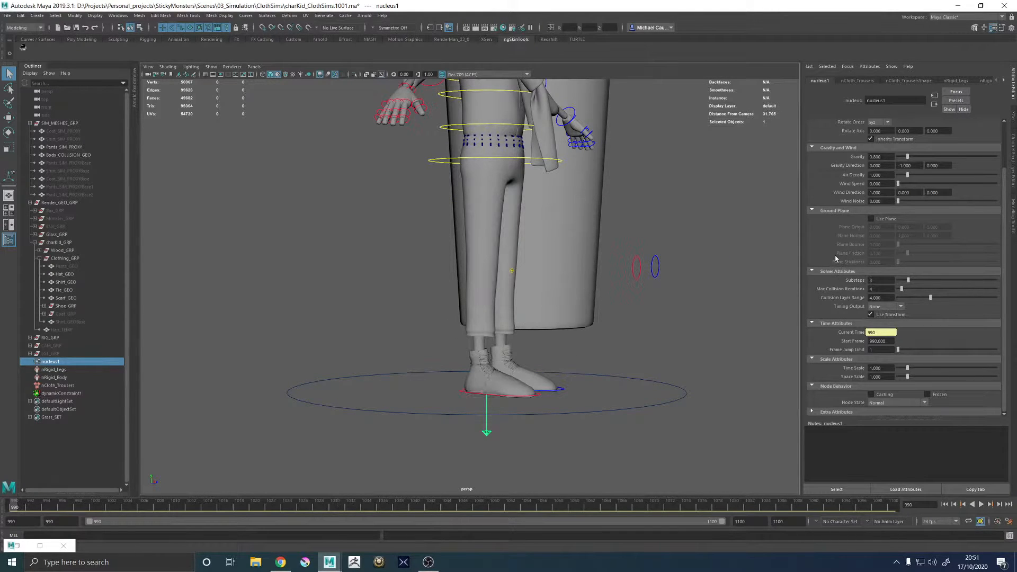
{"action": "scroll", "coordinate": [835, 259], "scroll_direction": "up", "scroll_amount": 3}
{"action": "left_click", "coordinate": [857, 80]}
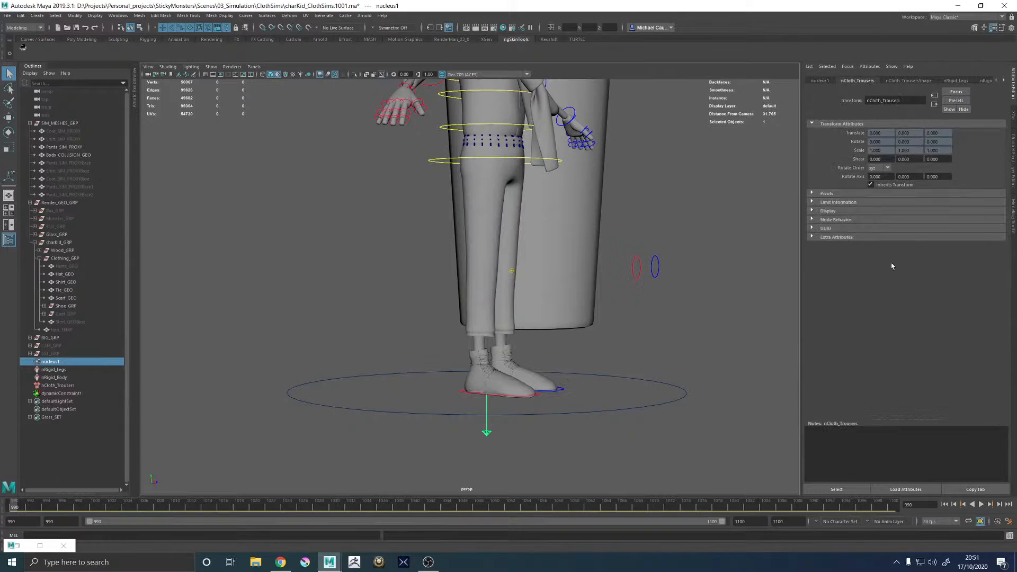
{"action": "left_click", "coordinate": [908, 80]}
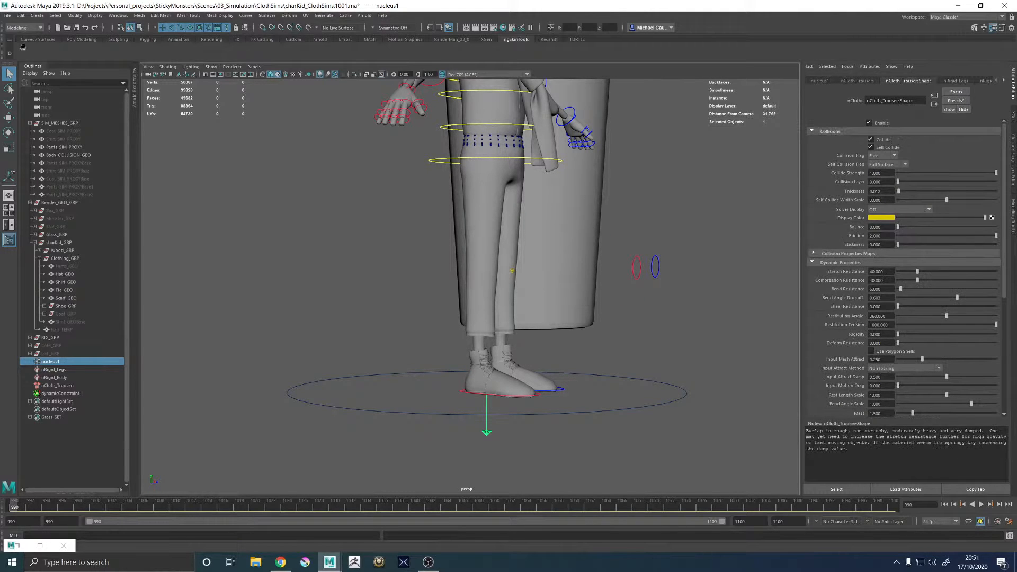
{"action": "left_click_drag", "start_coordinate": [884, 360], "coordinate": [829, 361]}
{"action": "type", "text": "0"}
{"action": "key", "text": "Return"}
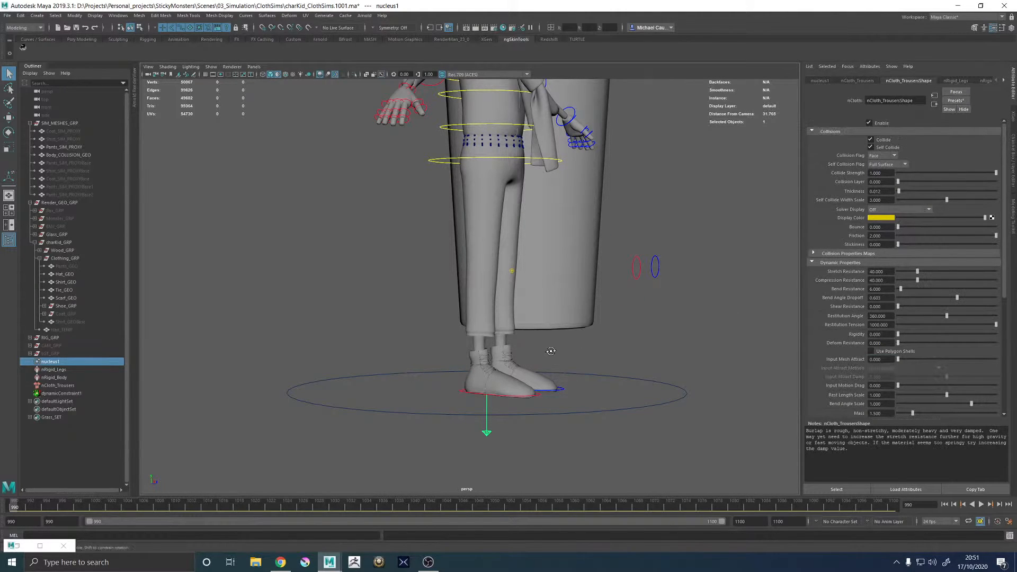
- Play the first frames of the trouser simulation, stop it and return to frame 990
{"action": "left_click_drag", "start_coordinate": [551, 351], "coordinate": [516, 316], "text": "alt"}
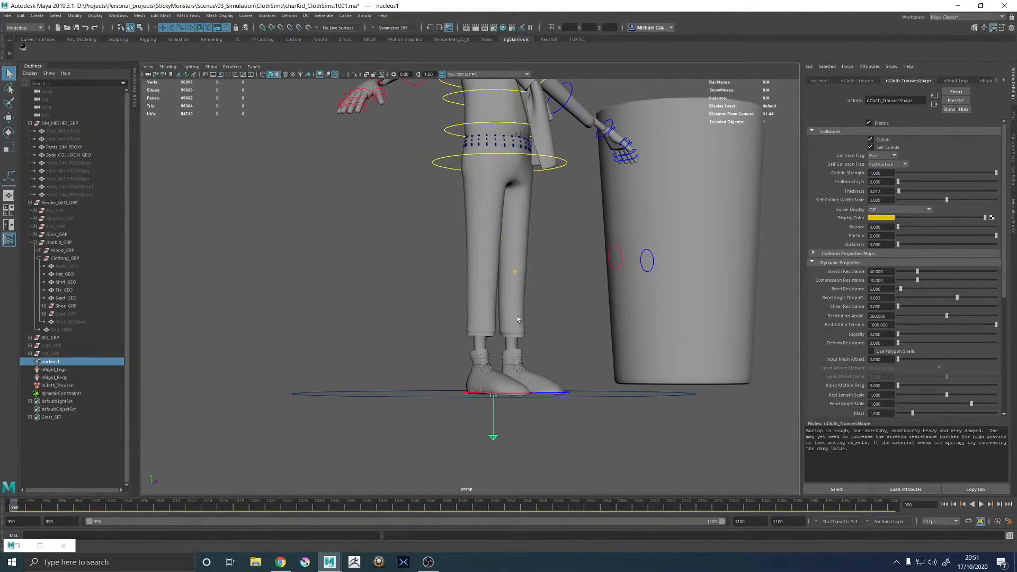
{"action": "left_click", "coordinate": [981, 504]}
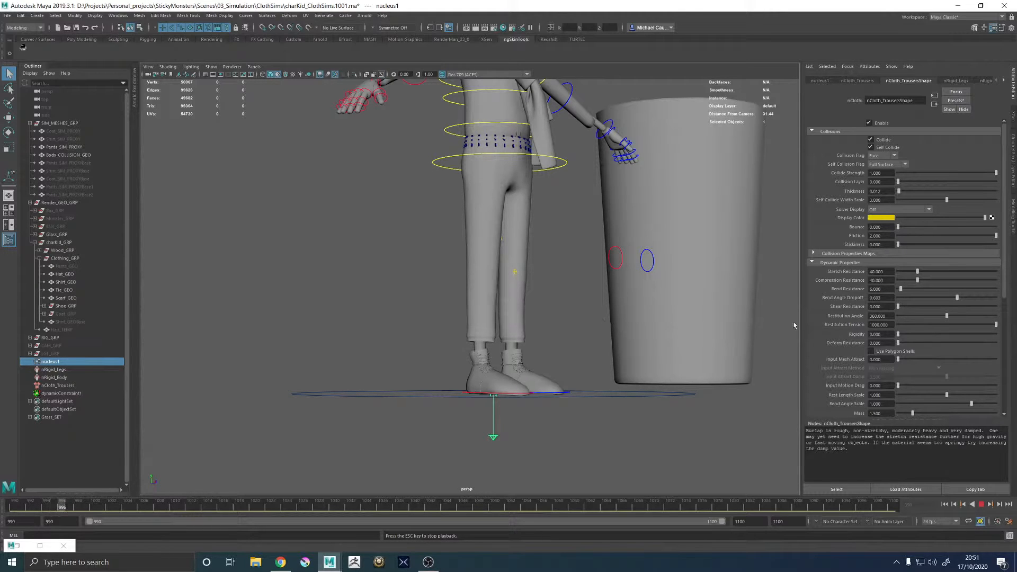
{"action": "left_click", "coordinate": [981, 505]}
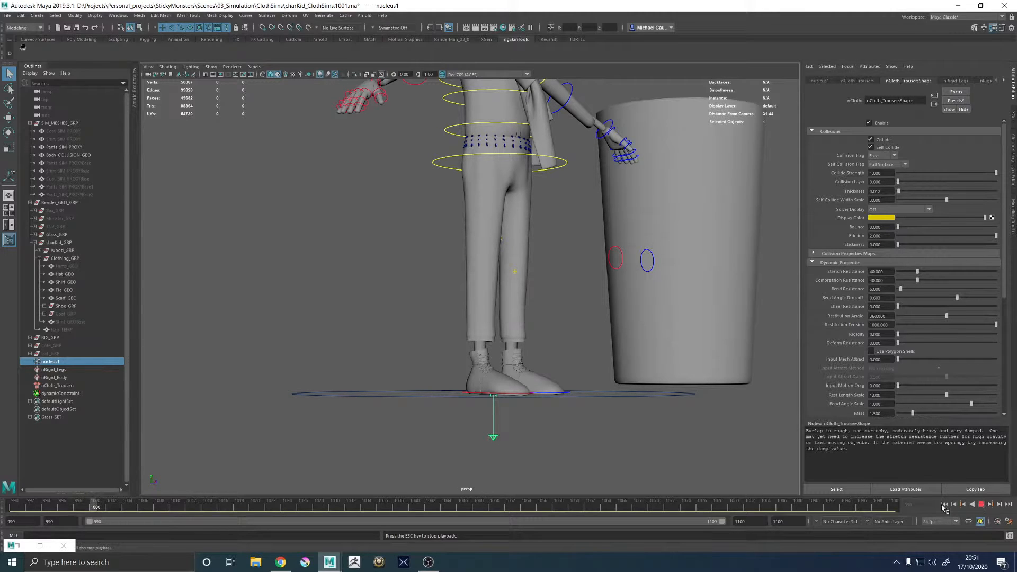
{"action": "left_click", "coordinate": [944, 505]}
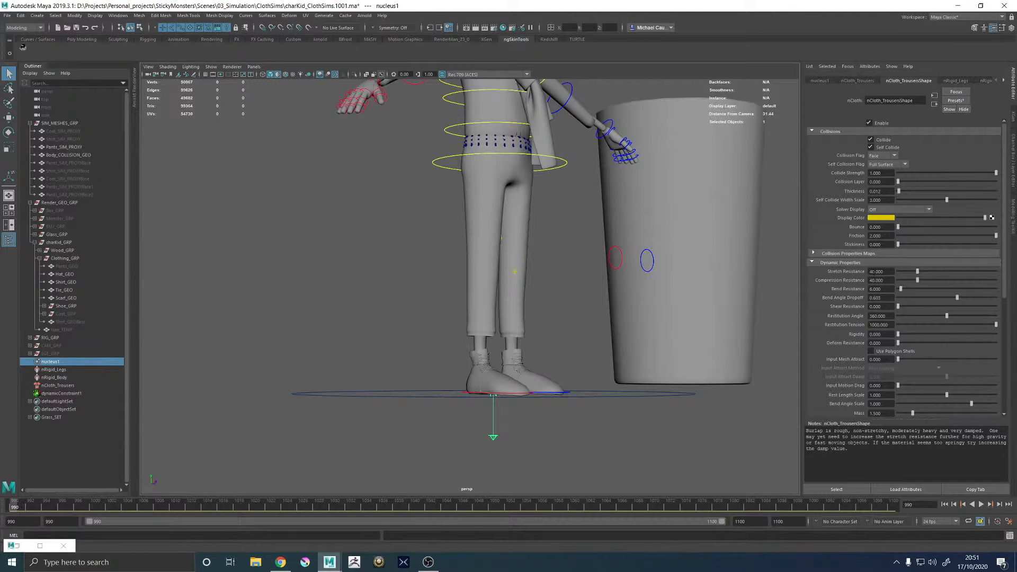
- Set the trousers nCloth's Stretch Resistance to 80, play the simulation to frame 1034 and view the whole character
{"action": "double_click", "coordinate": [877, 271]}
{"action": "type", "text": "80"}
{"action": "key", "text": "Return"}
{"action": "left_click", "coordinate": [980, 505]}
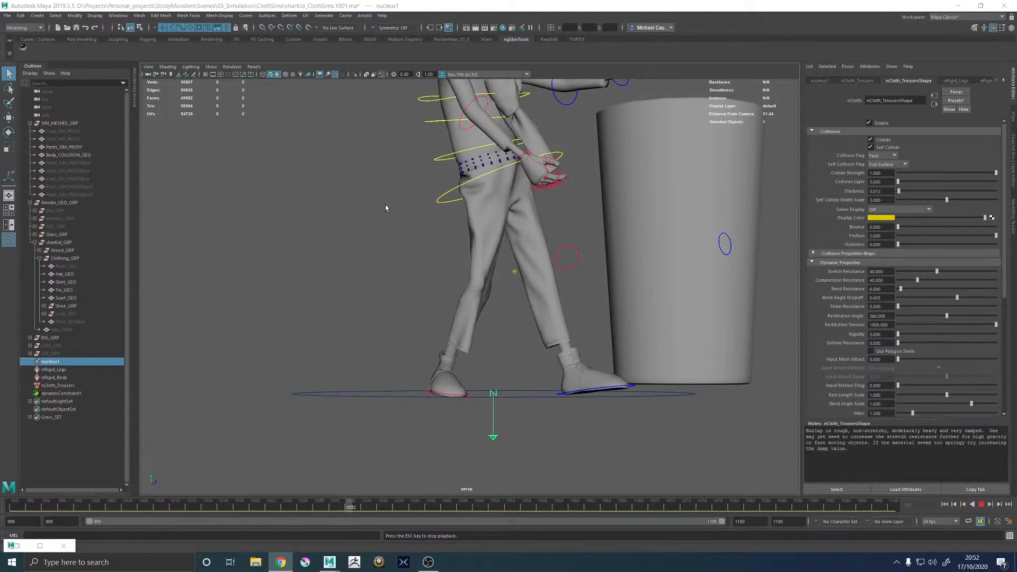
{"action": "left_click", "coordinate": [981, 504]}
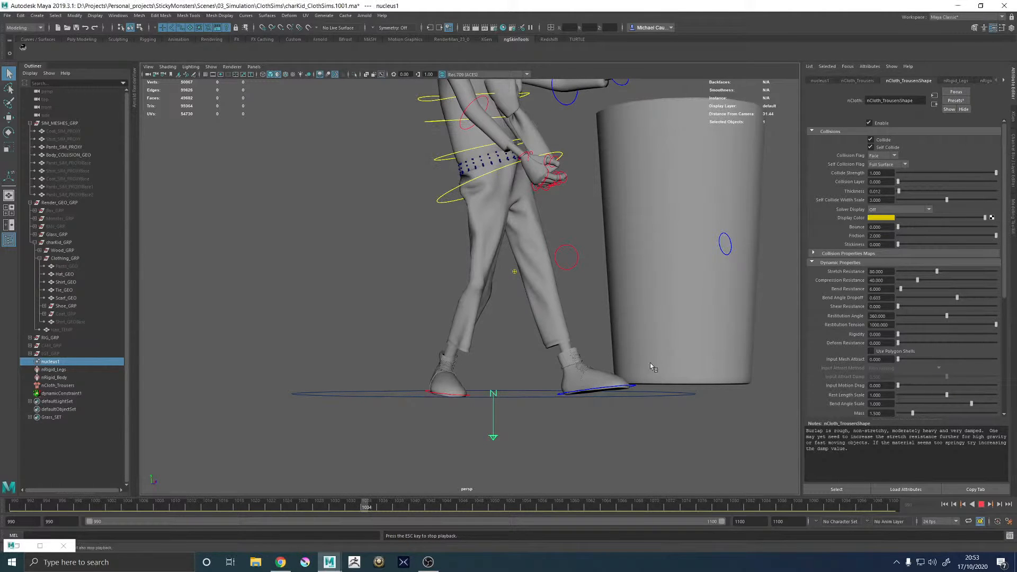
{"action": "left_click_drag", "start_coordinate": [584, 354], "coordinate": [572, 269], "text": "alt"}
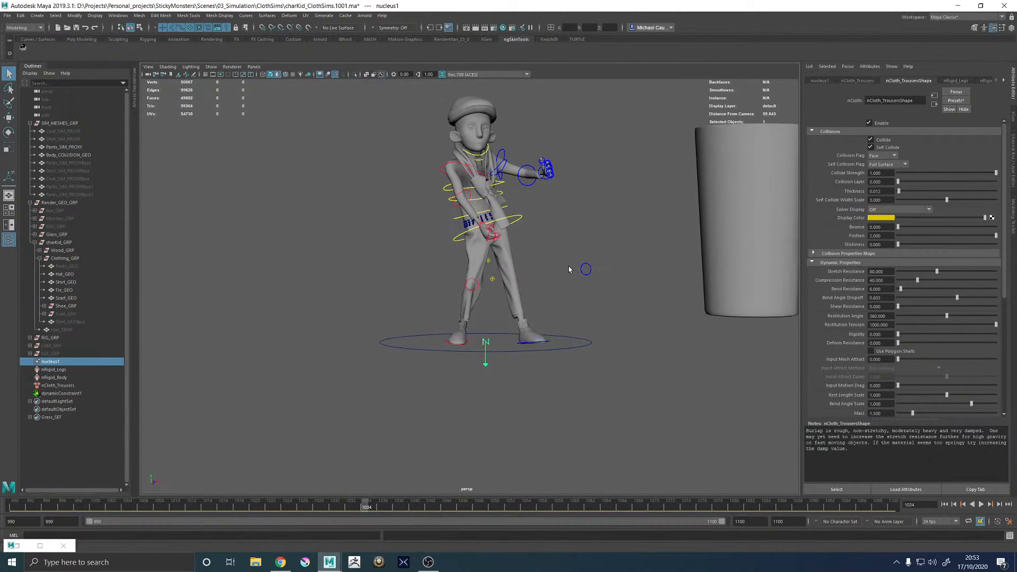
- Set the trousers nCloth's Solver Display to Collision Thickness and examine the trouser legs up close
{"action": "left_click", "coordinate": [900, 209]}
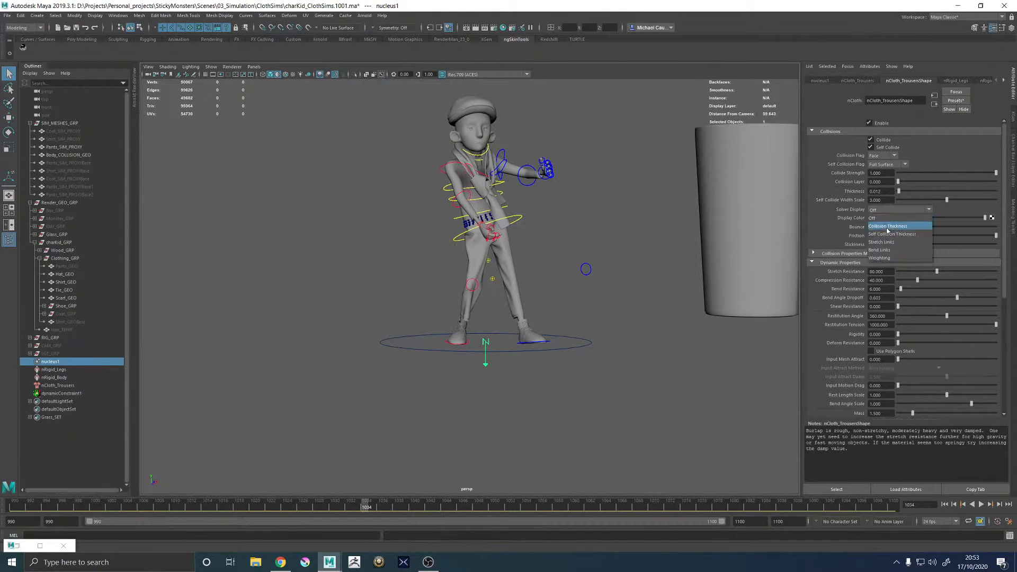
{"action": "left_click", "coordinate": [894, 228]}
{"action": "scroll", "coordinate": [515, 306], "scroll_direction": "up", "scroll_amount": 5}
{"action": "scroll", "coordinate": [515, 306], "scroll_direction": "up", "scroll_amount": 5}
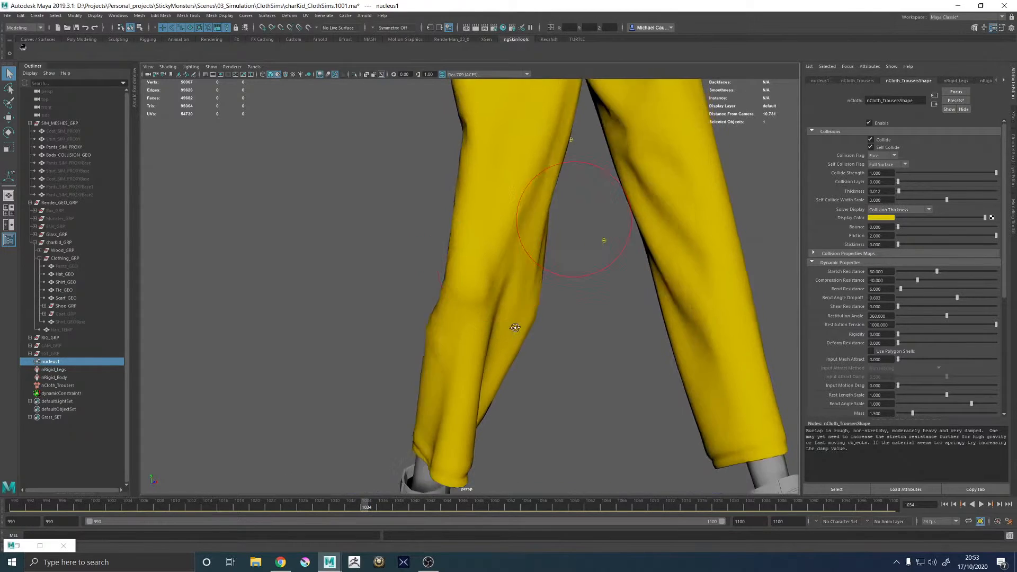
{"action": "left_click_drag", "start_coordinate": [505, 339], "coordinate": [499, 289], "text": "alt"}
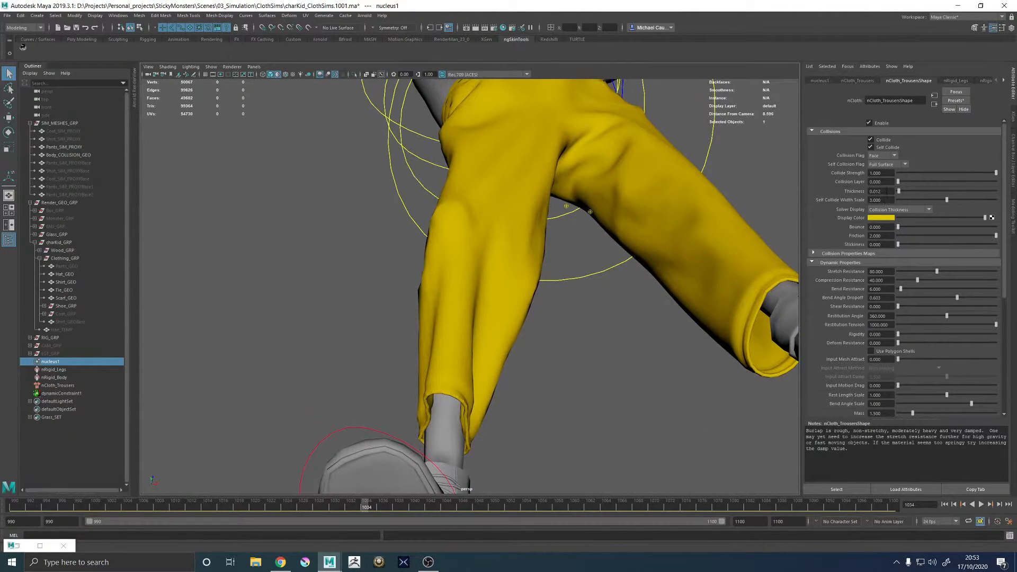
- Set the trousers nCloth's collision Thickness to 0.025 and check the leg openings from below
{"action": "left_click", "coordinate": [879, 191]}
{"action": "type", "text": "25"}
{"action": "key", "text": "Return"}
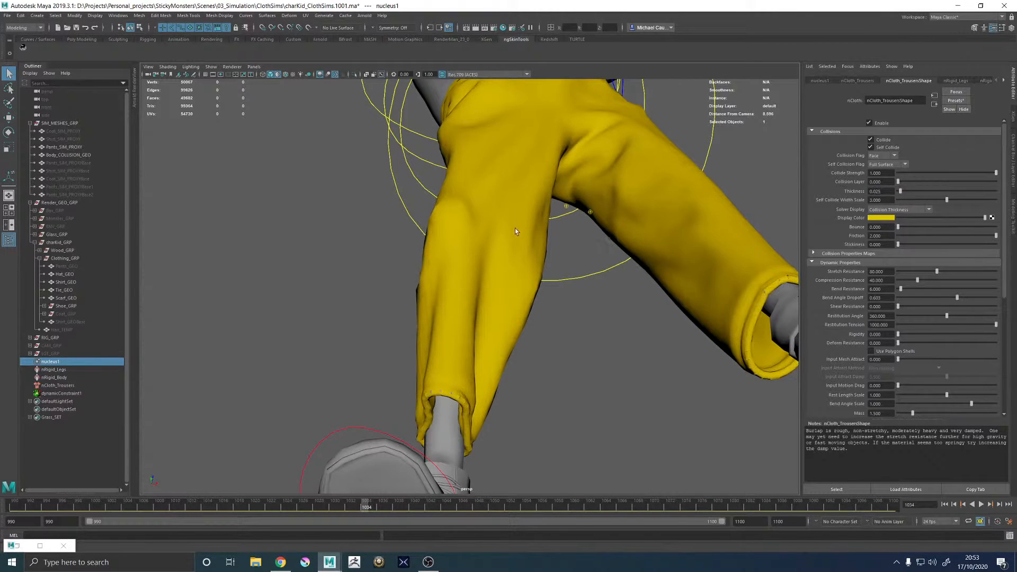
{"action": "left_click_drag", "start_coordinate": [515, 228], "coordinate": [712, 220], "text": "alt"}
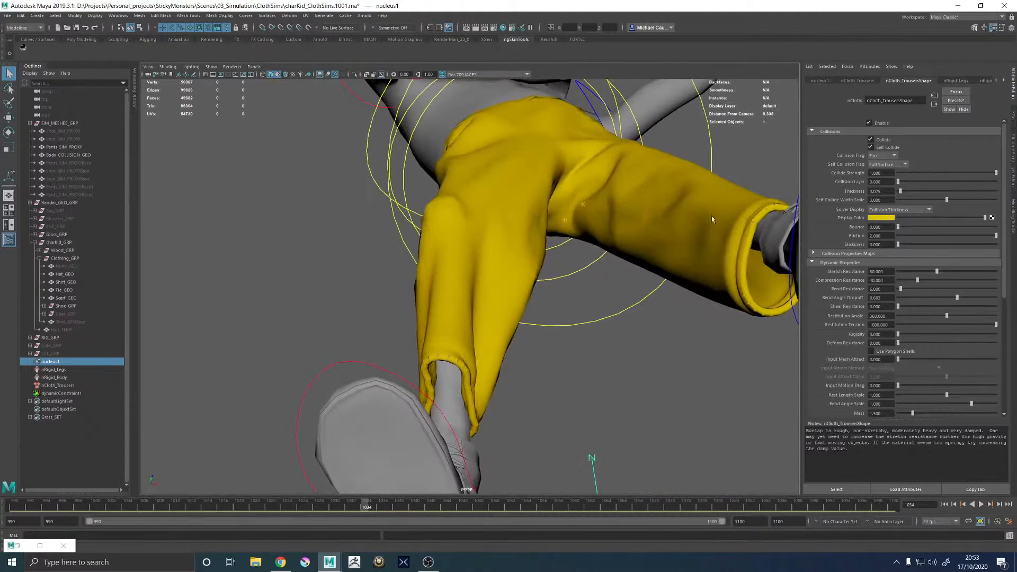
- Set the trousers nCloth's collision Thickness to 0.040 and inspect the thickness around the hips and waistband
{"action": "left_click", "coordinate": [879, 192]}
{"action": "key", "text": "Return"}
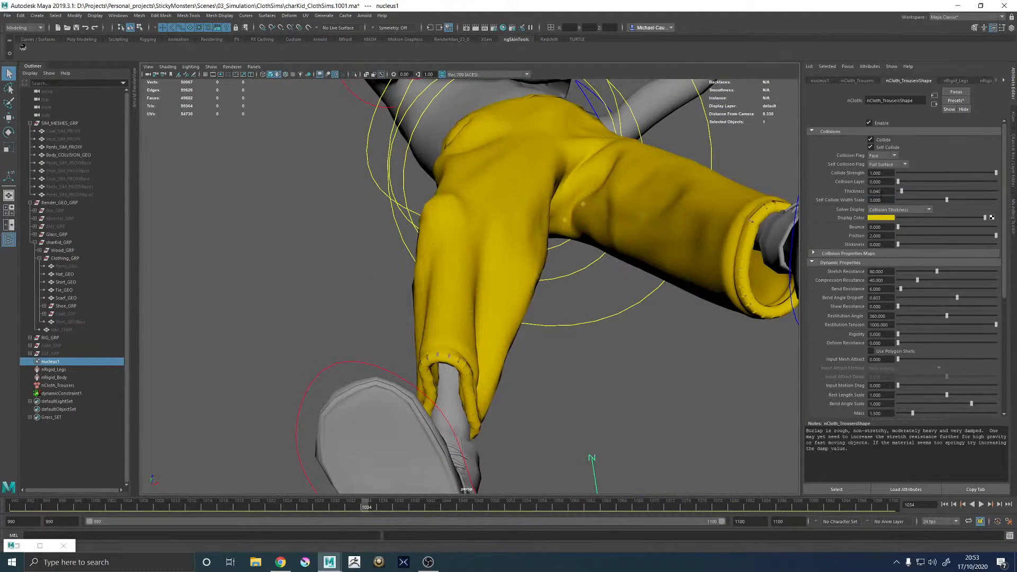
{"action": "left_click_drag", "start_coordinate": [644, 220], "coordinate": [607, 243], "text": "alt"}
{"action": "right_click_drag", "start_coordinate": [608, 243], "coordinate": [367, 248], "text": "alt"}
{"action": "left_click_drag", "start_coordinate": [367, 247], "coordinate": [465, 249], "text": "alt"}
{"action": "middle_click_drag", "start_coordinate": [466, 250], "coordinate": [503, 360], "text": "alt"}
{"action": "right_click_drag", "start_coordinate": [503, 360], "coordinate": [617, 309], "text": "alt"}
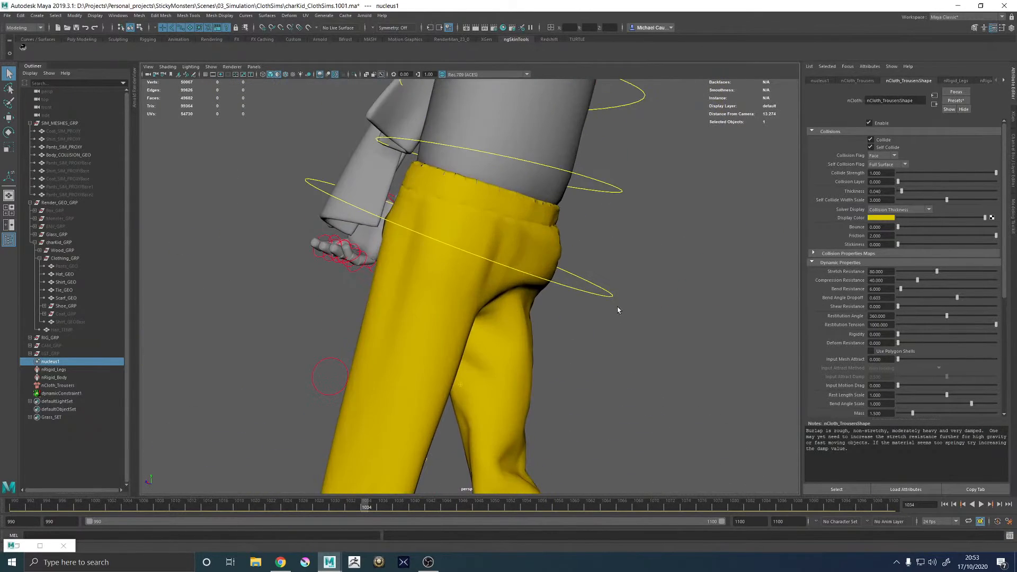
{"action": "left_click_drag", "start_coordinate": [618, 308], "coordinate": [433, 366], "text": "alt"}
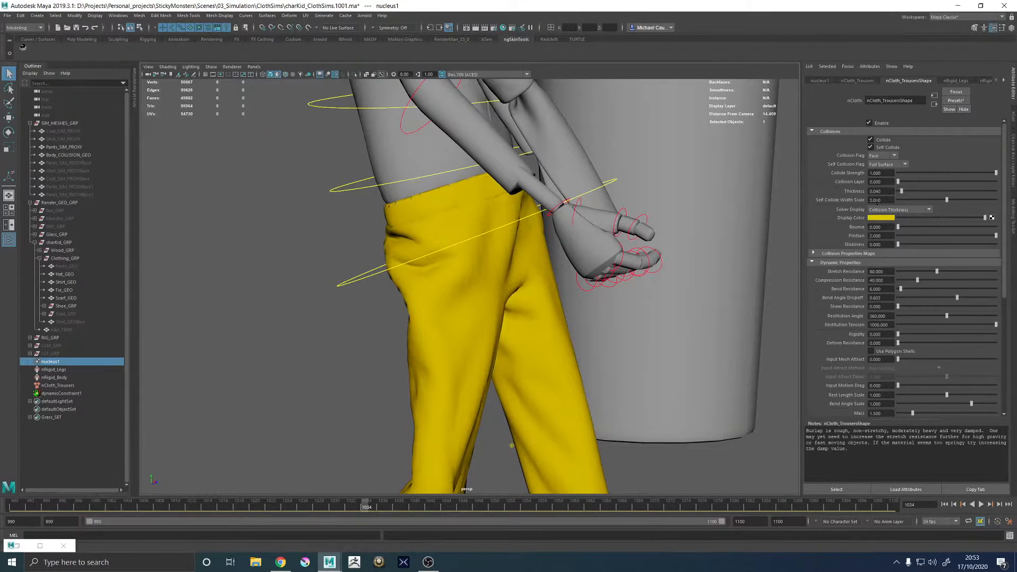
- Switch the Solver Display to Self Collision Thickness and examine the trousers from the back and side
{"action": "left_click", "coordinate": [903, 209]}
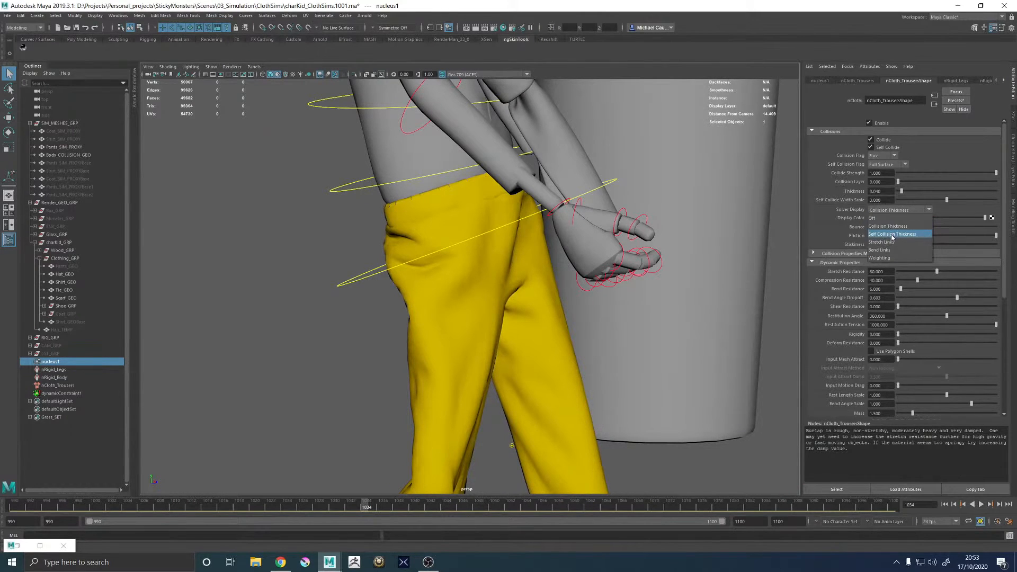
{"action": "left_click", "coordinate": [895, 232]}
{"action": "left_click_drag", "start_coordinate": [395, 252], "coordinate": [440, 363], "text": "alt"}
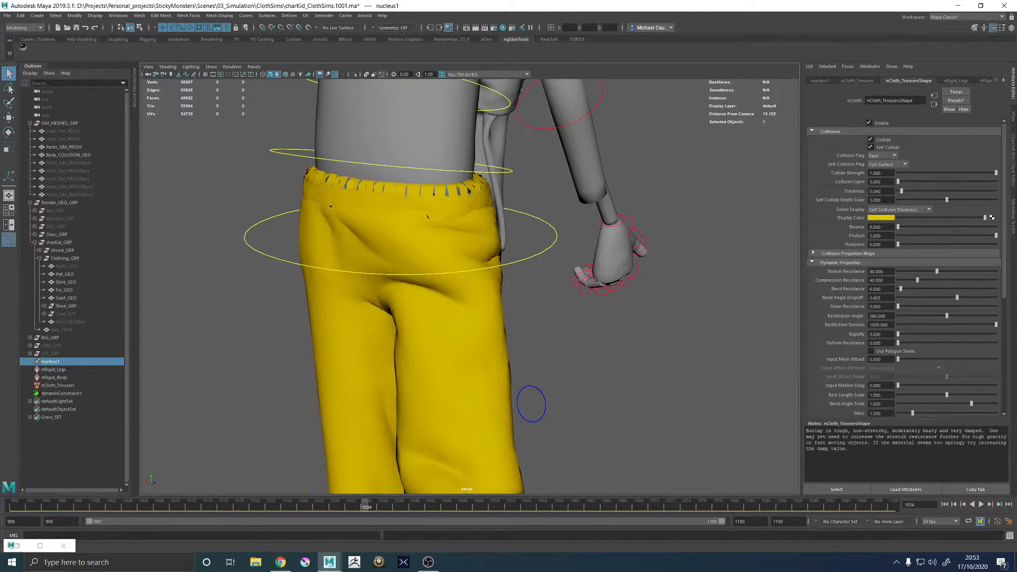
{"action": "scroll", "coordinate": [586, 295], "scroll_direction": "down", "scroll_amount": 7}
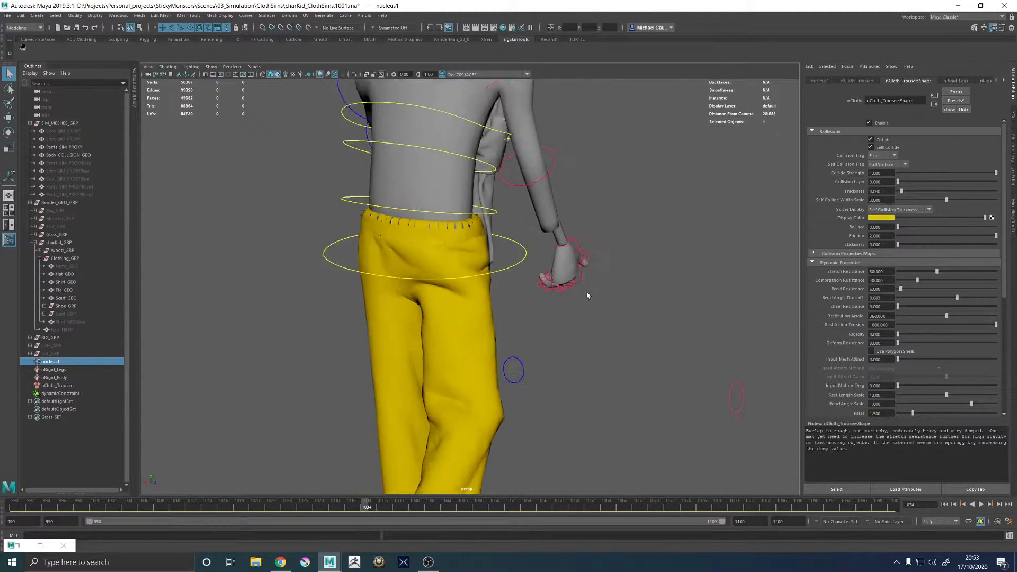
{"action": "left_click_drag", "start_coordinate": [583, 295], "coordinate": [495, 314], "text": "alt"}
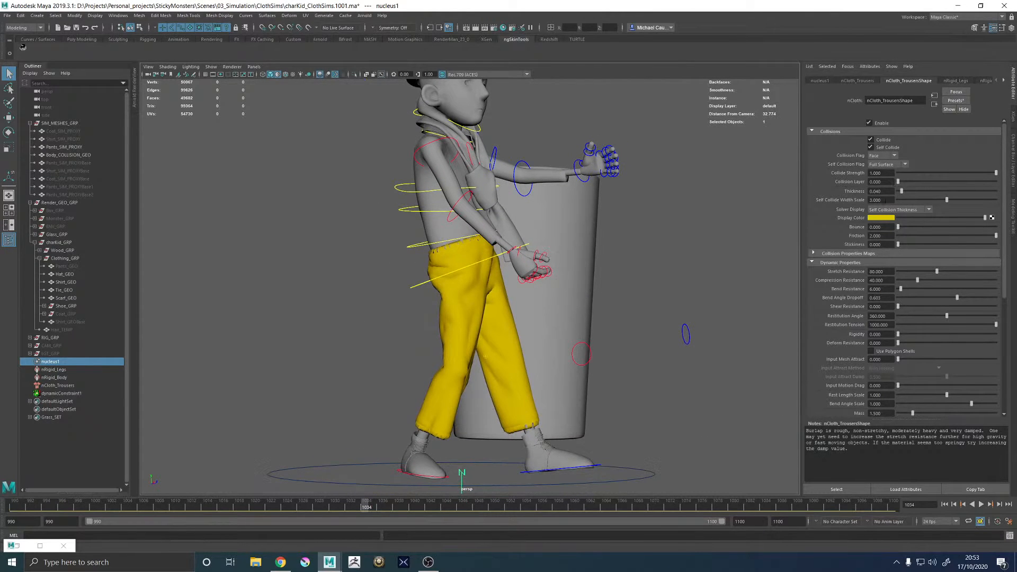
- Set the trousers nCloth's Self Collide Width Scale to 1 and check the self-collision thickness from the front
{"action": "left_click", "coordinate": [885, 200]}
{"action": "type", "text": "1"}
{"action": "key", "text": "Return"}
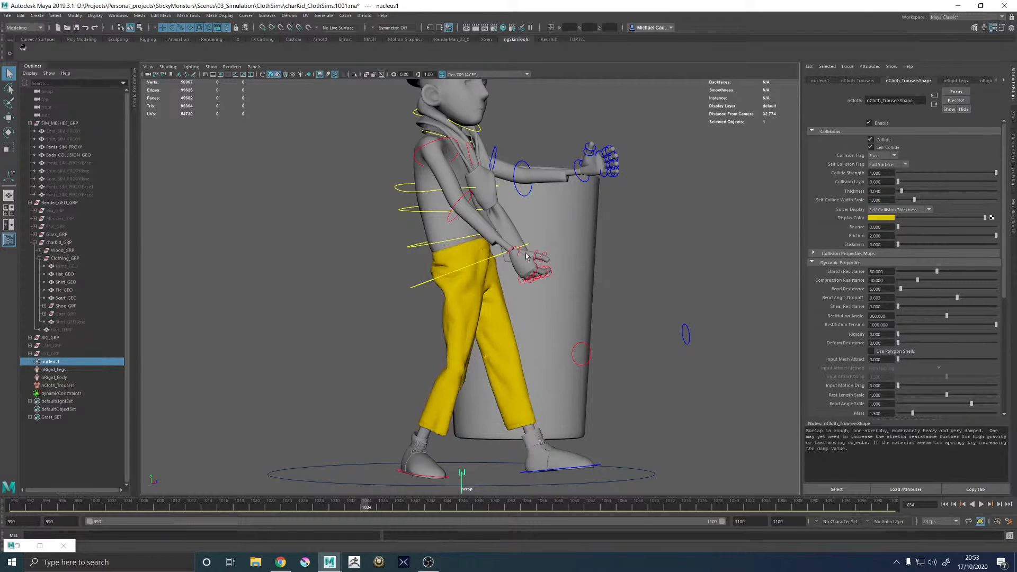
{"action": "left_click_drag", "start_coordinate": [527, 258], "coordinate": [587, 239], "text": "alt"}
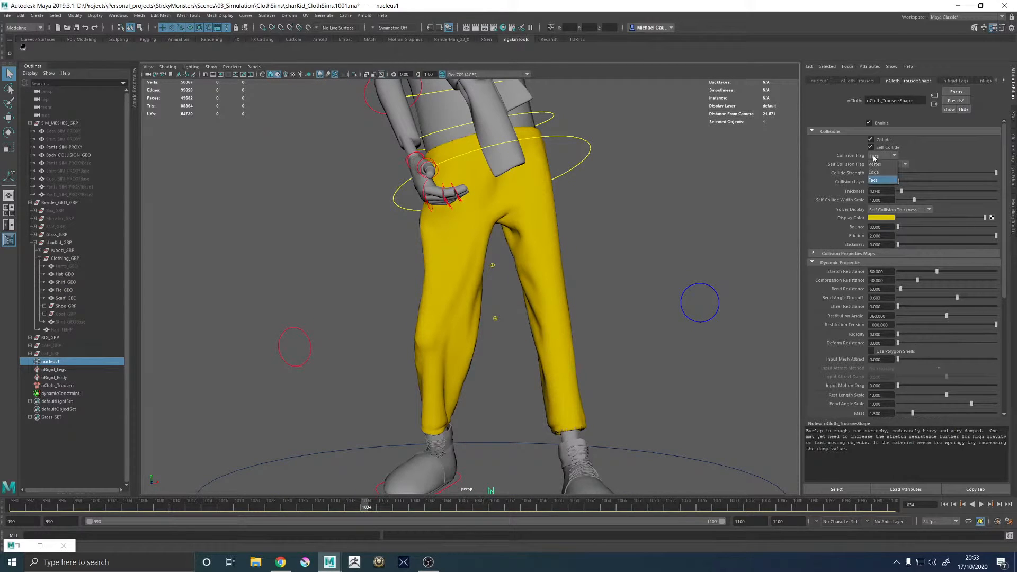
- Collapse the nCloth's Collisions settings, expand Quality Settings and review the Evaluation Order and Bend Solver options
{"action": "left_click", "coordinate": [823, 133]}
{"action": "left_click", "coordinate": [824, 134]}
{"action": "left_click", "coordinate": [825, 134]}
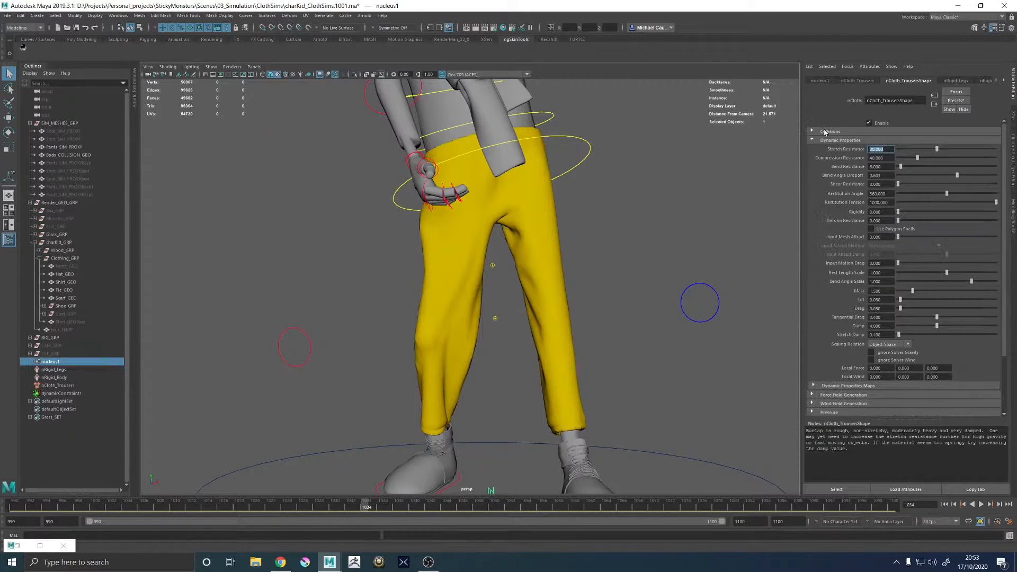
{"action": "scroll", "coordinate": [833, 265], "scroll_direction": "down", "scroll_amount": 3}
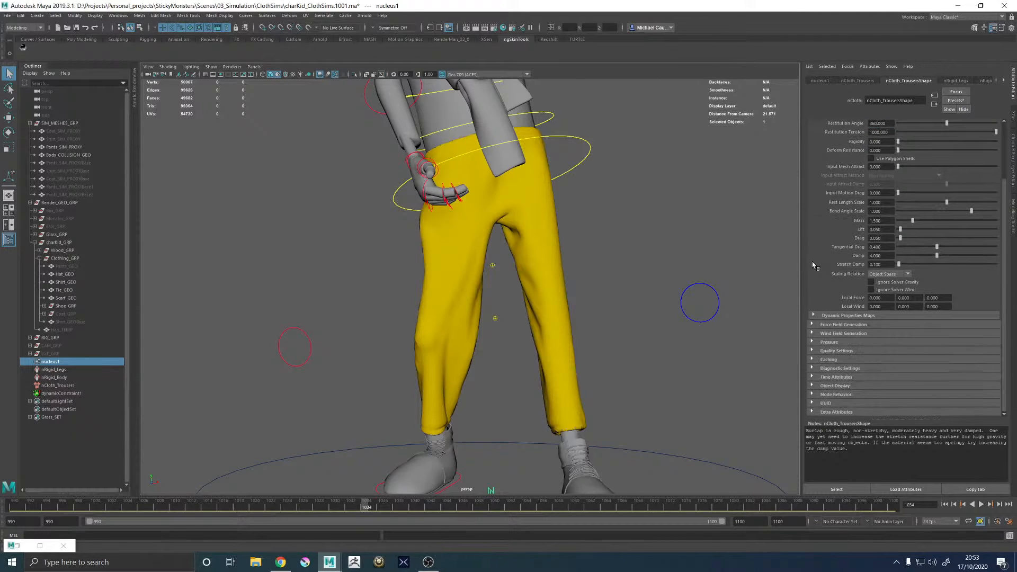
{"action": "left_click", "coordinate": [830, 351]}
{"action": "scroll", "coordinate": [828, 339], "scroll_direction": "down", "scroll_amount": 2}
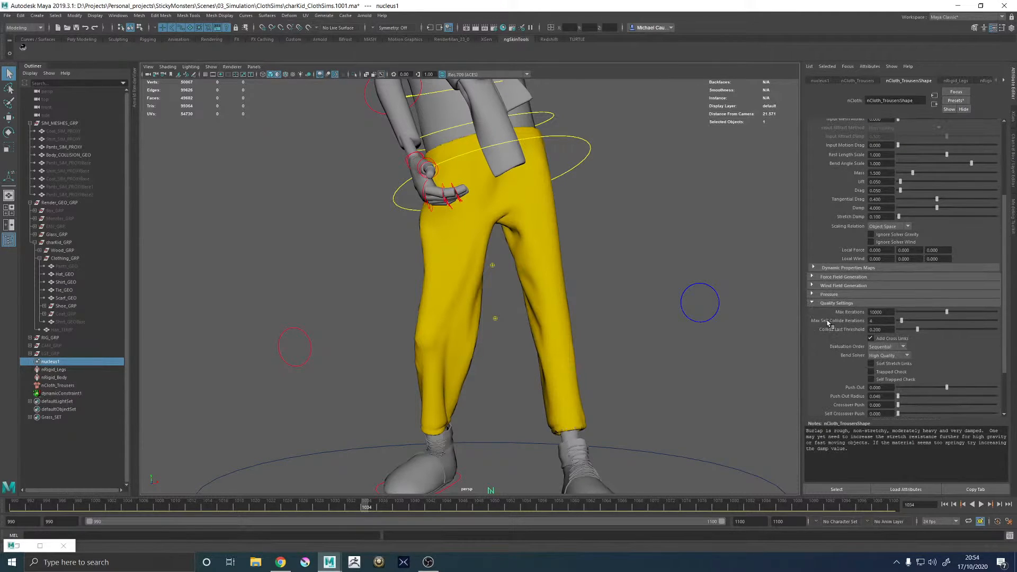
{"action": "scroll", "coordinate": [826, 329], "scroll_direction": "down", "scroll_amount": 1}
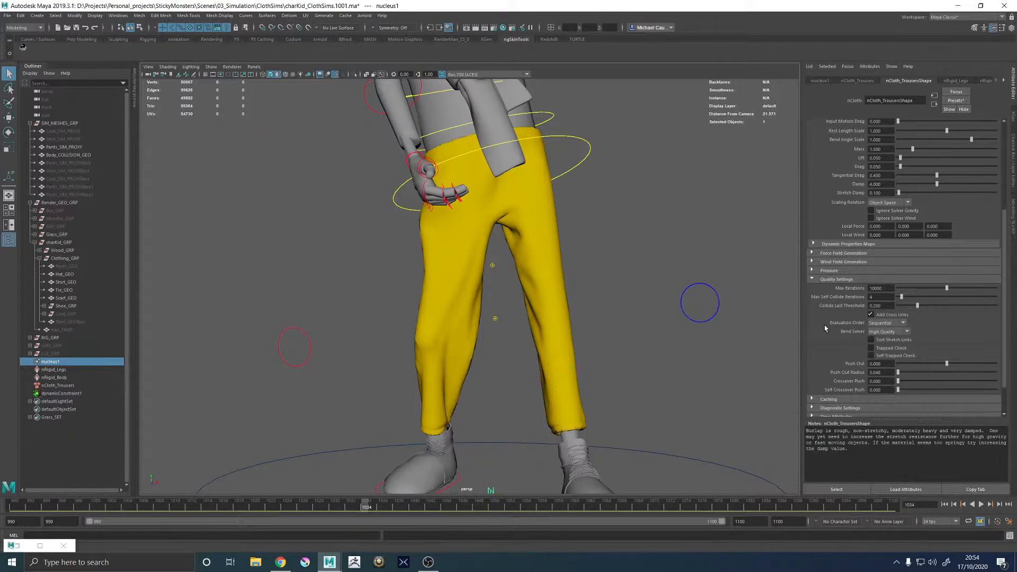
{"action": "left_click", "coordinate": [872, 324]}
{"action": "left_click", "coordinate": [875, 330]}
{"action": "left_click", "coordinate": [880, 332]}
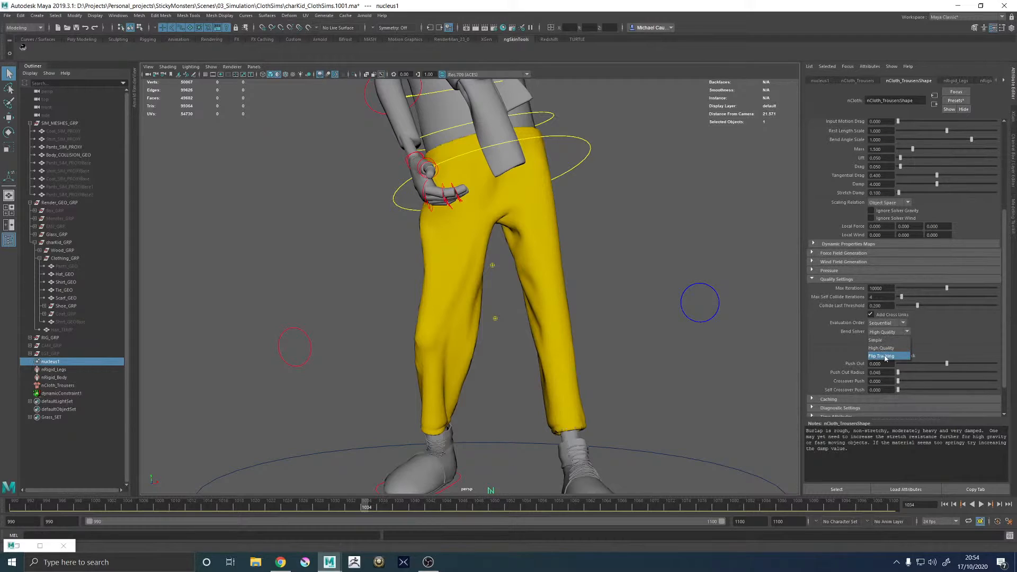
{"action": "left_click", "coordinate": [824, 326]}
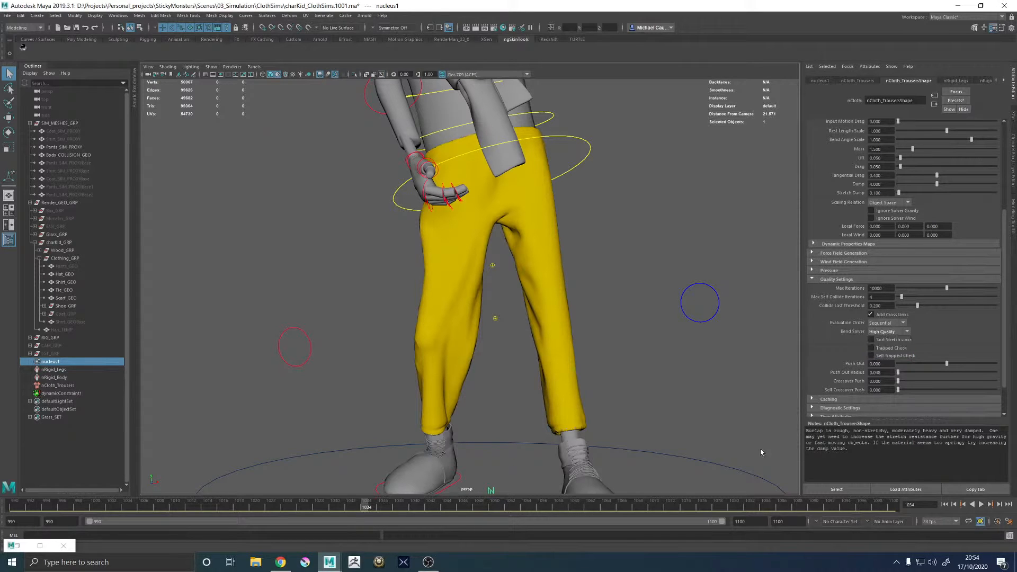
- Set the nCloth_Trousers Solver Display to Off and clear the selection
{"action": "scroll", "coordinate": [689, 432], "scroll_direction": "down", "scroll_amount": 3}
{"action": "left_click", "coordinate": [665, 371]}
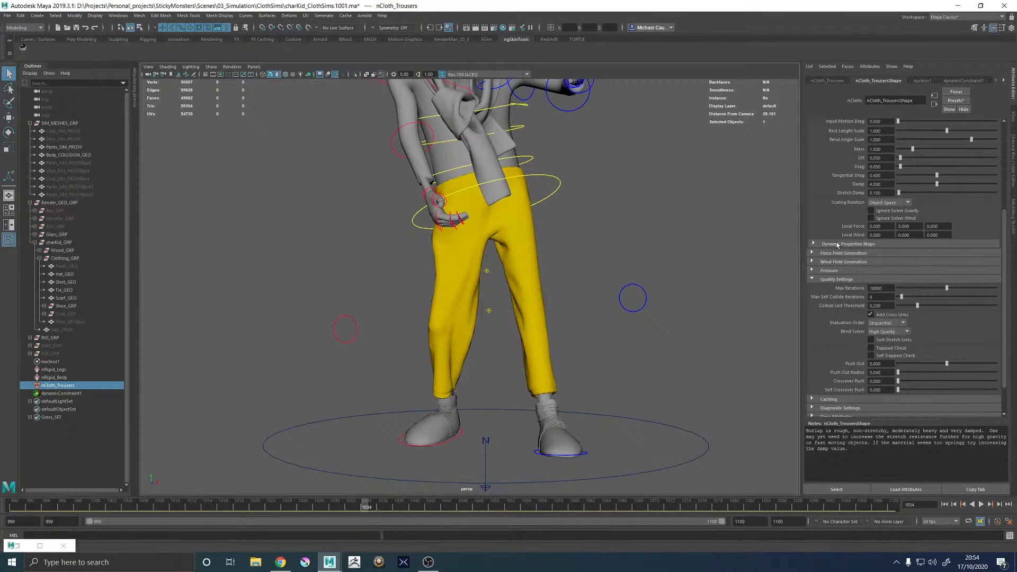
{"action": "scroll", "coordinate": [832, 248], "scroll_direction": "up", "scroll_amount": 5}
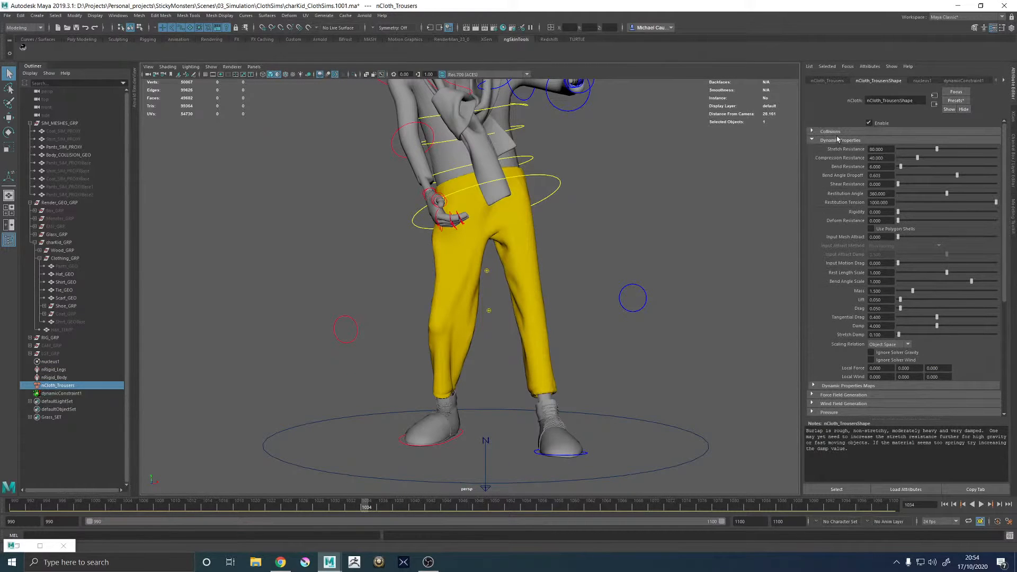
{"action": "scroll", "coordinate": [837, 135], "scroll_direction": "up", "scroll_amount": 1}
{"action": "left_click", "coordinate": [896, 209]}
{"action": "left_click", "coordinate": [881, 214]}
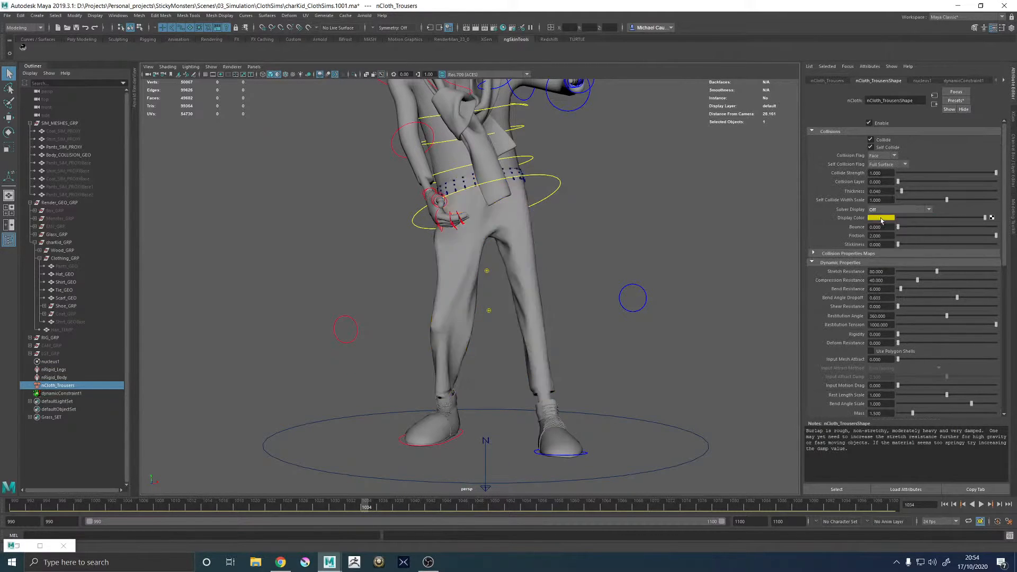
{"action": "left_click", "coordinate": [787, 377]}
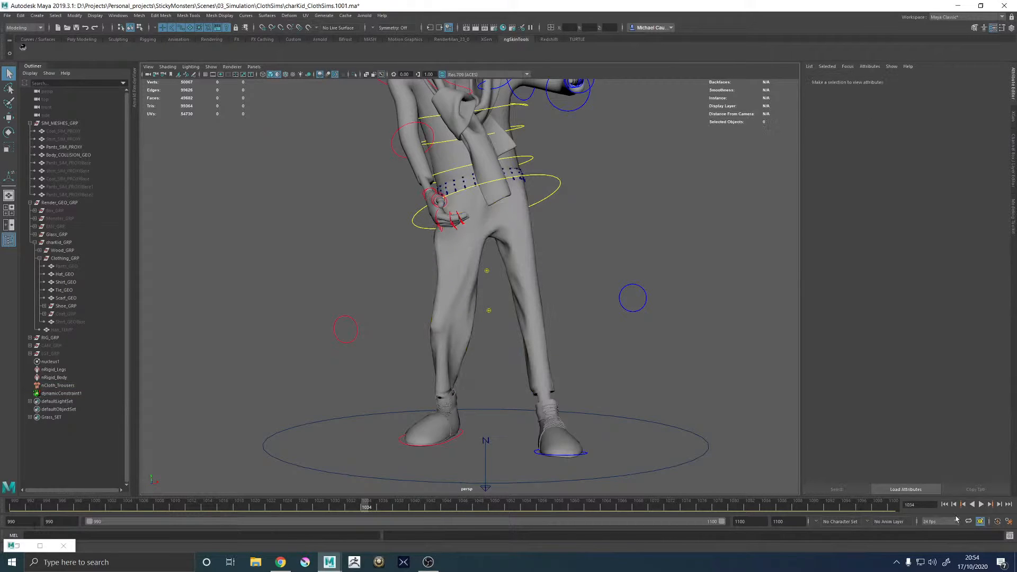
- Return to the start frame and save the scene as the next incremental version, charKid_ClothSims.1002.ma
{"action": "left_click", "coordinate": [945, 505]}
{"action": "left_click_drag", "start_coordinate": [635, 322], "coordinate": [648, 321], "text": "alt"}
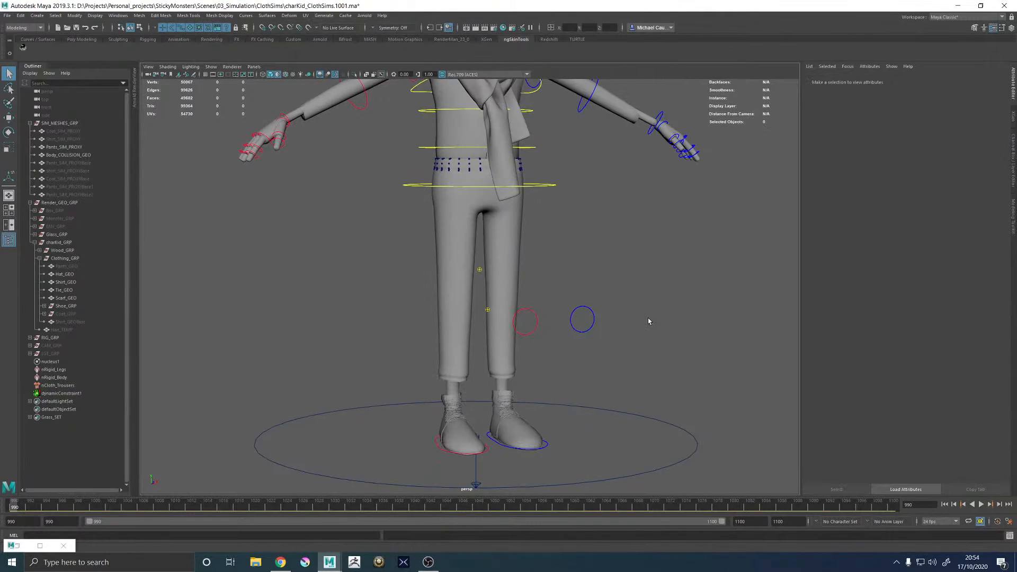
{"action": "key", "text": "ctrl+s"}
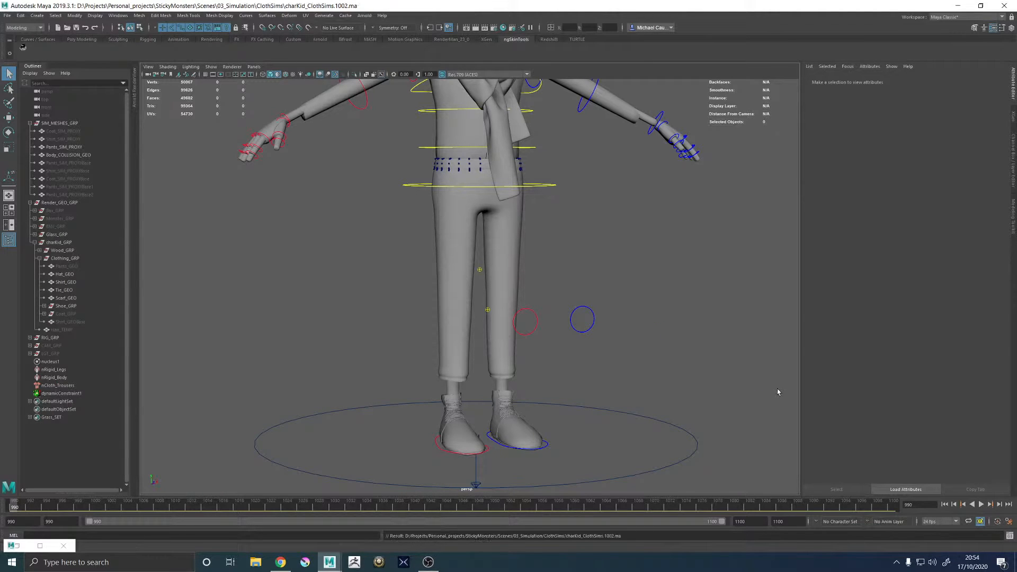
- Play the trousers simulation up to frame 1032 and examine the cloth folds from several angles and distances
{"action": "left_click", "coordinate": [981, 504]}
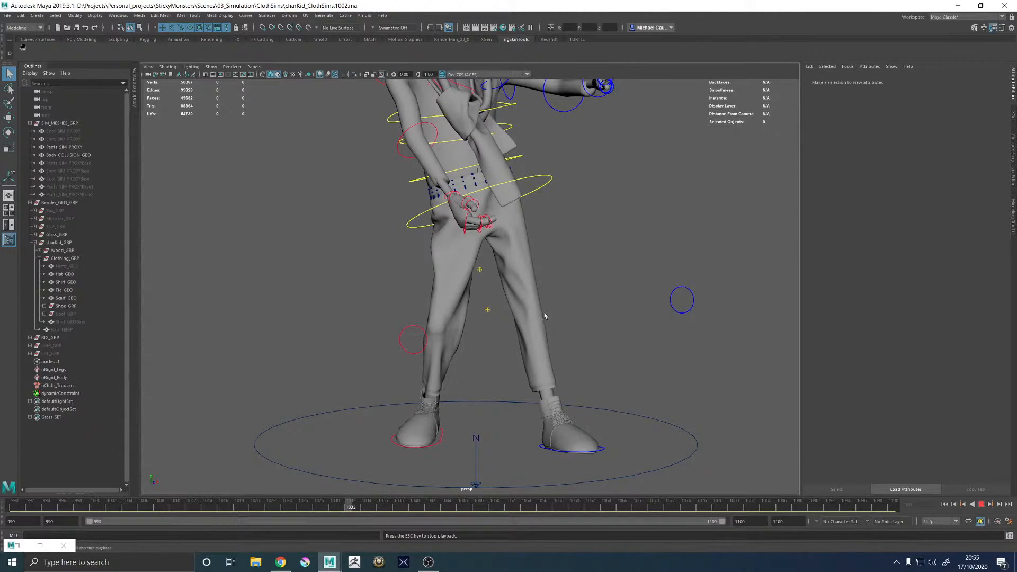
{"action": "key", "text": "Escape"}
{"action": "left_click_drag", "start_coordinate": [324, 273], "coordinate": [431, 277], "text": "alt"}
{"action": "scroll", "coordinate": [273, 274], "scroll_direction": "down", "scroll_amount": 5}
{"action": "scroll", "coordinate": [575, 288], "scroll_direction": "down", "scroll_amount": 5}
{"action": "scroll", "coordinate": [511, 334], "scroll_direction": "up", "scroll_amount": 8}
{"action": "left_click_drag", "start_coordinate": [371, 270], "coordinate": [463, 247], "text": "alt"}
{"action": "scroll", "coordinate": [555, 272], "scroll_direction": "up", "scroll_amount": 5}
{"action": "left_click_drag", "start_coordinate": [548, 248], "coordinate": [635, 275], "text": "alt"}
{"action": "scroll", "coordinate": [504, 285], "scroll_direction": "down", "scroll_amount": 8}
{"action": "scroll", "coordinate": [520, 269], "scroll_direction": "up", "scroll_amount": 5}
{"action": "scroll", "coordinate": [520, 272], "scroll_direction": "up", "scroll_amount": 5}
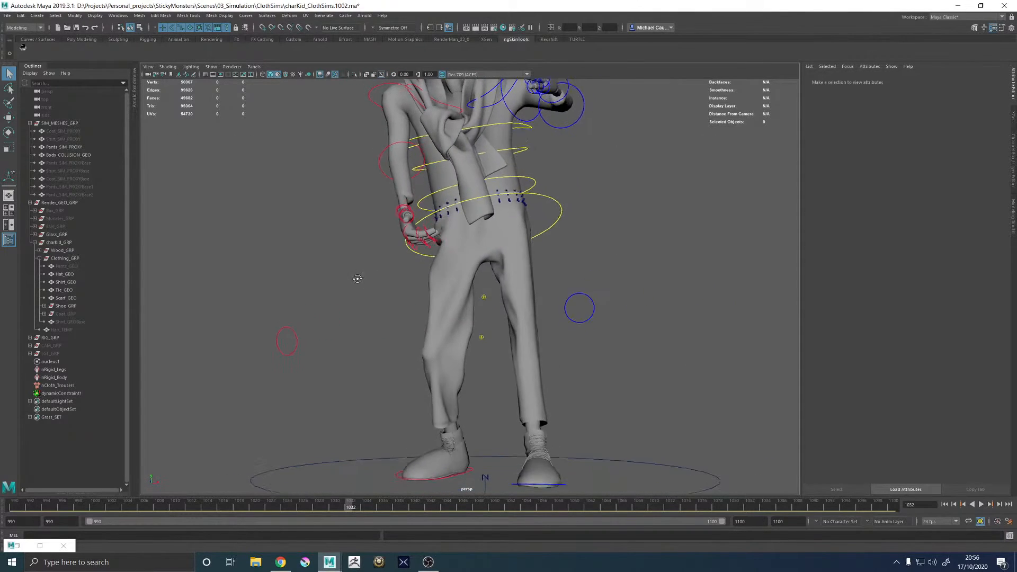
{"action": "scroll", "coordinate": [636, 275], "scroll_direction": "up", "scroll_amount": 3}
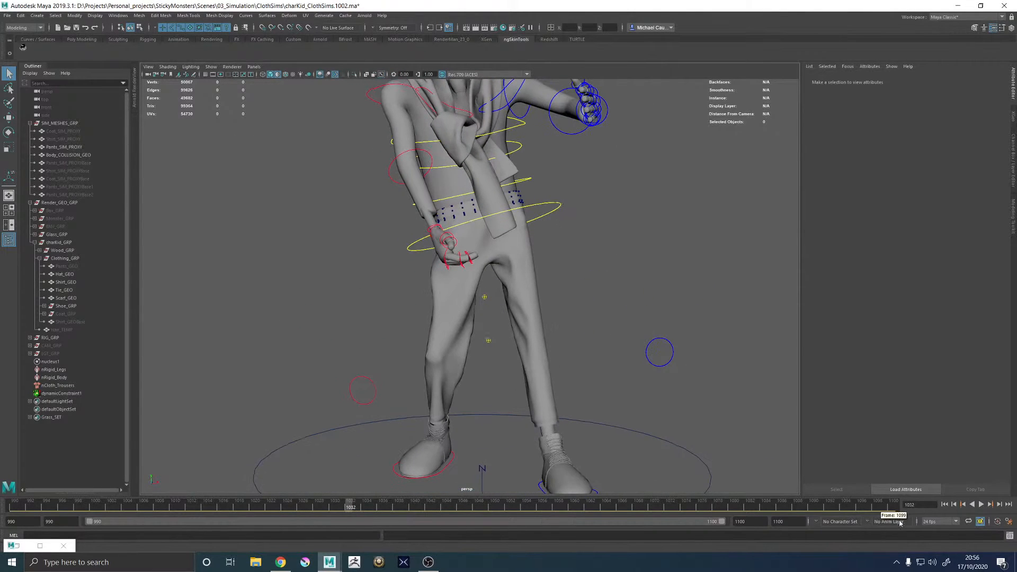
- Rewind to the start frame and begin painting the Input Attract nCloth texture map on Pants_SIM_PROXY
{"action": "left_click", "coordinate": [944, 504]}
{"action": "left_click", "coordinate": [466, 317]}
{"action": "middle_click_drag", "start_coordinate": [415, 283], "coordinate": [418, 289], "text": "alt"}
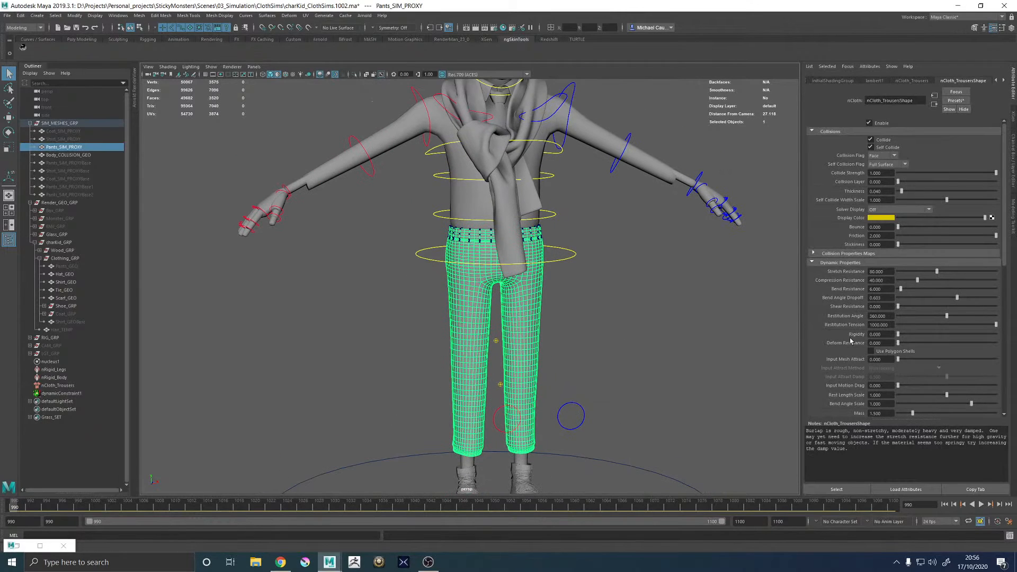
{"action": "mouse_move", "coordinate": [482, 292]}
{"action": "right_mouse_down"}
{"action": "mouse_move", "coordinate": [484, 423]}
{"action": "mouse_move", "coordinate": [548, 442]}
{"action": "right_mouse_up"}
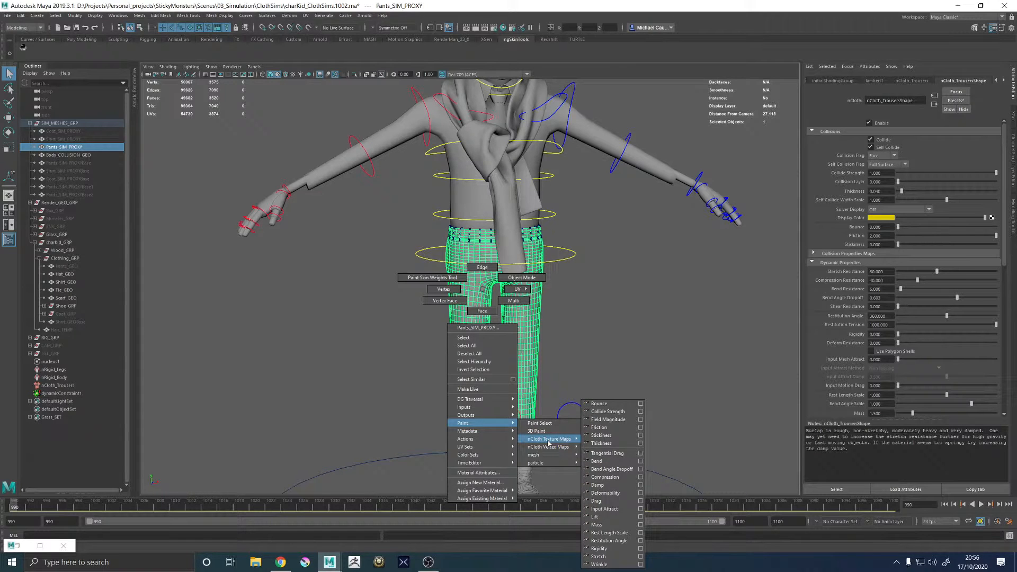
{"action": "mouse_move", "coordinate": [548, 442]}
{"action": "right_mouse_down"}
{"action": "mouse_move", "coordinate": [613, 445]}
{"action": "mouse_move", "coordinate": [612, 508]}
{"action": "right_mouse_up"}
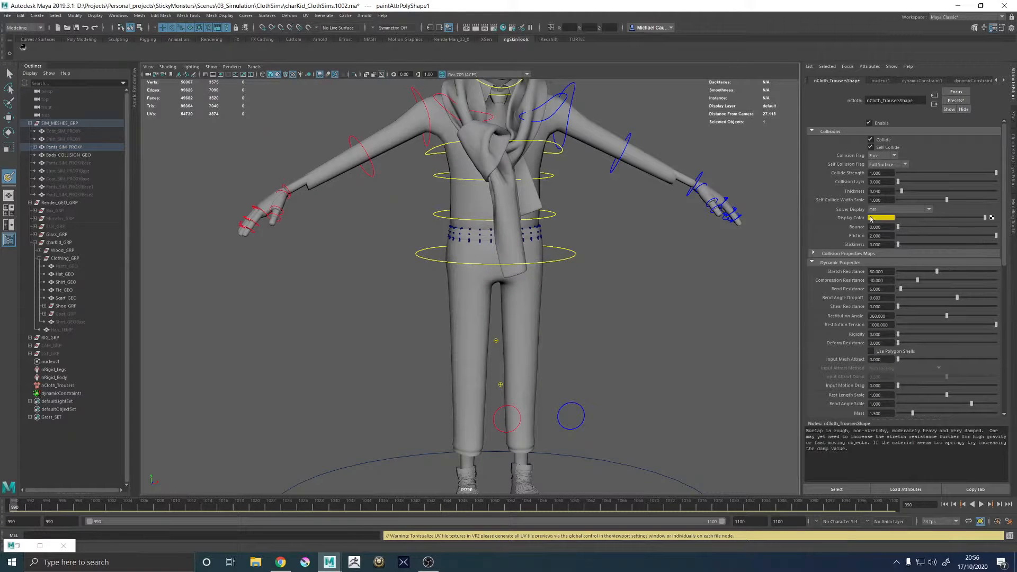
- Widen the Attribute Editor, choose the solid round Artisan brush for the 3D Paint Tool and try it on the trousers
{"action": "scroll", "coordinate": [820, 293], "scroll_direction": "down", "scroll_amount": 3}
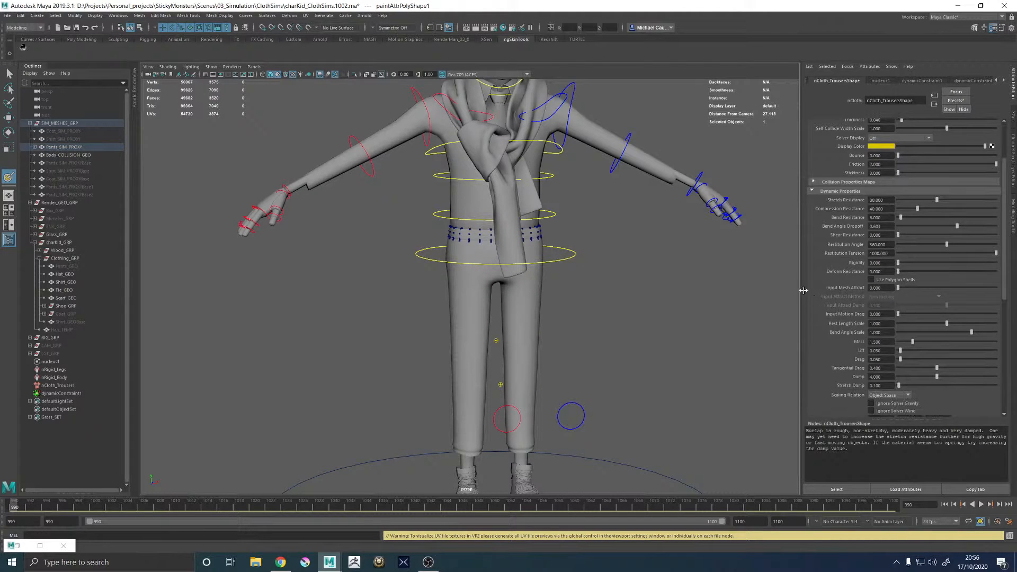
{"action": "left_click_drag", "start_coordinate": [802, 291], "coordinate": [712, 291]}
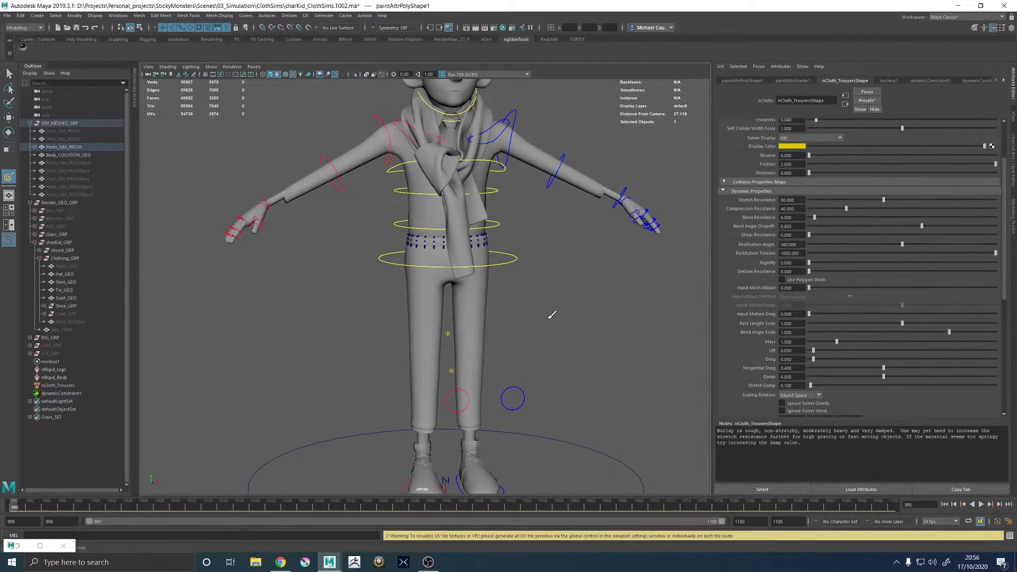
{"action": "left_click", "coordinate": [1001, 28]}
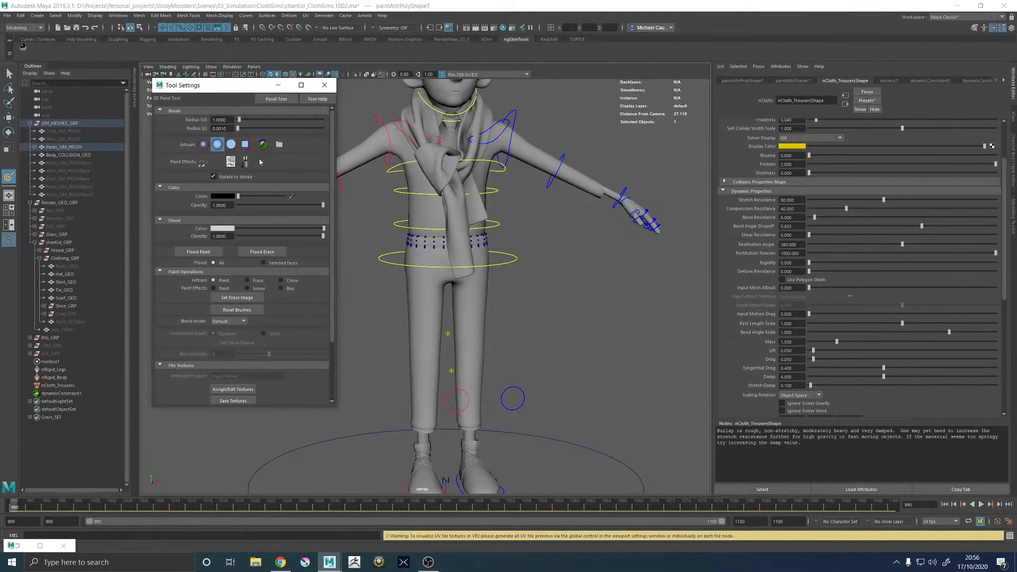
{"action": "left_click", "coordinate": [230, 144]}
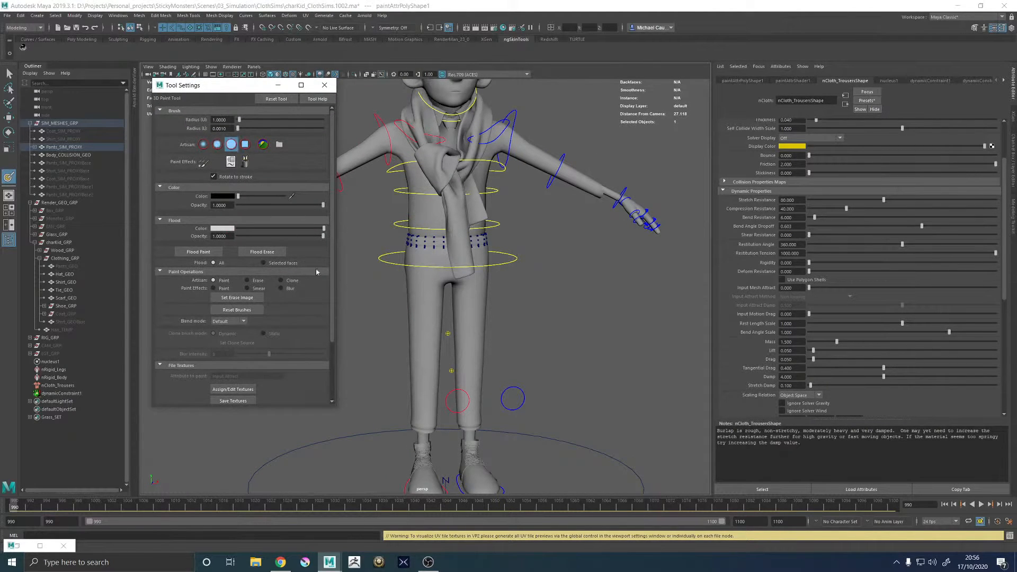
{"action": "left_click", "coordinate": [425, 304]}
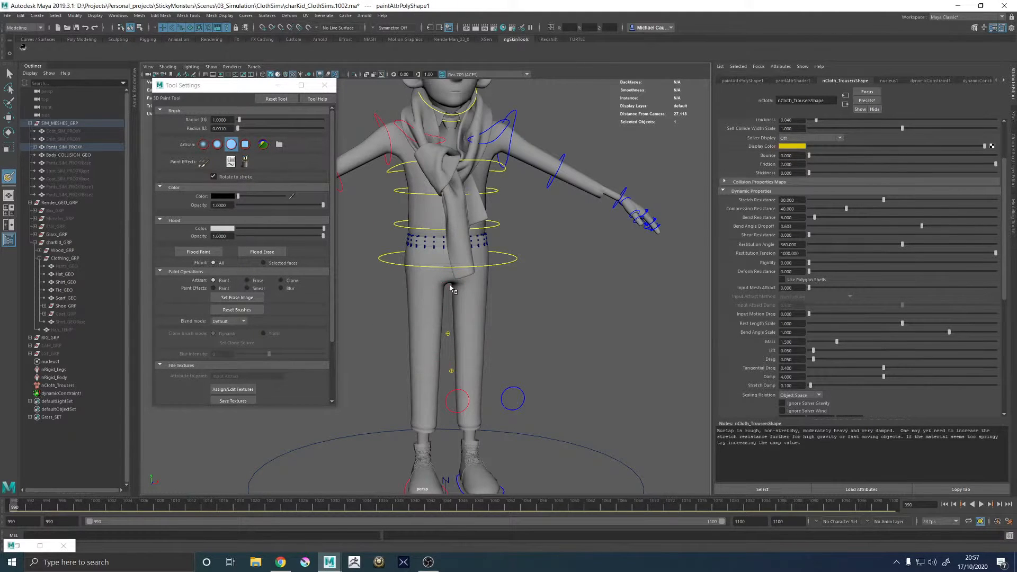
- Turn on textured display and inspect the painting surface on the trouser legs up close
{"action": "key", "text": "6"}
{"action": "right_click_drag", "start_coordinate": [430, 282], "coordinate": [428, 318], "text": "alt"}
{"action": "middle_click_drag", "start_coordinate": [428, 318], "coordinate": [447, 288], "text": "alt"}
{"action": "left_click_drag", "start_coordinate": [447, 288], "coordinate": [455, 278], "text": "alt"}
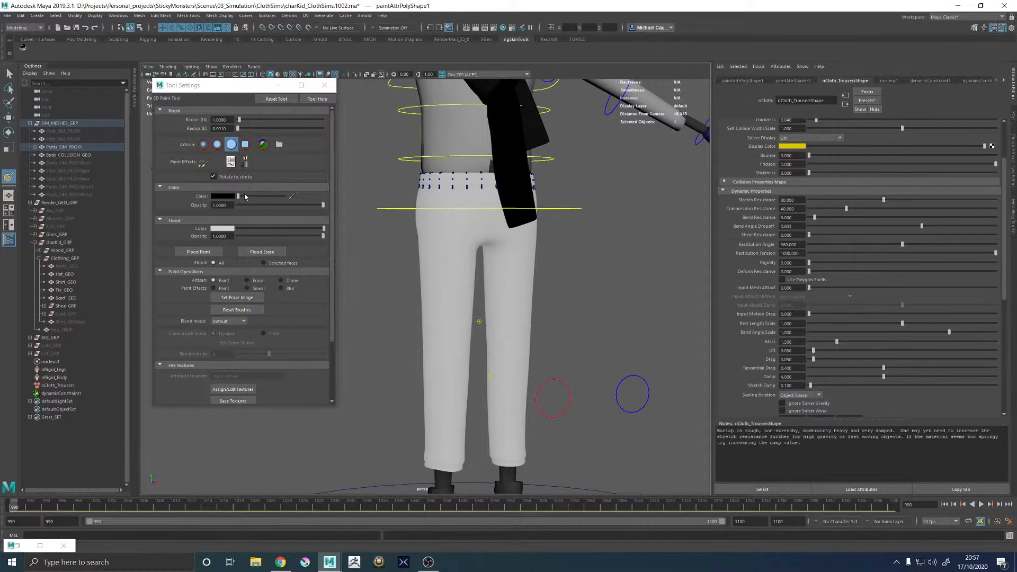
{"action": "middle_click_drag", "start_coordinate": [438, 332], "coordinate": [457, 210], "text": "alt"}
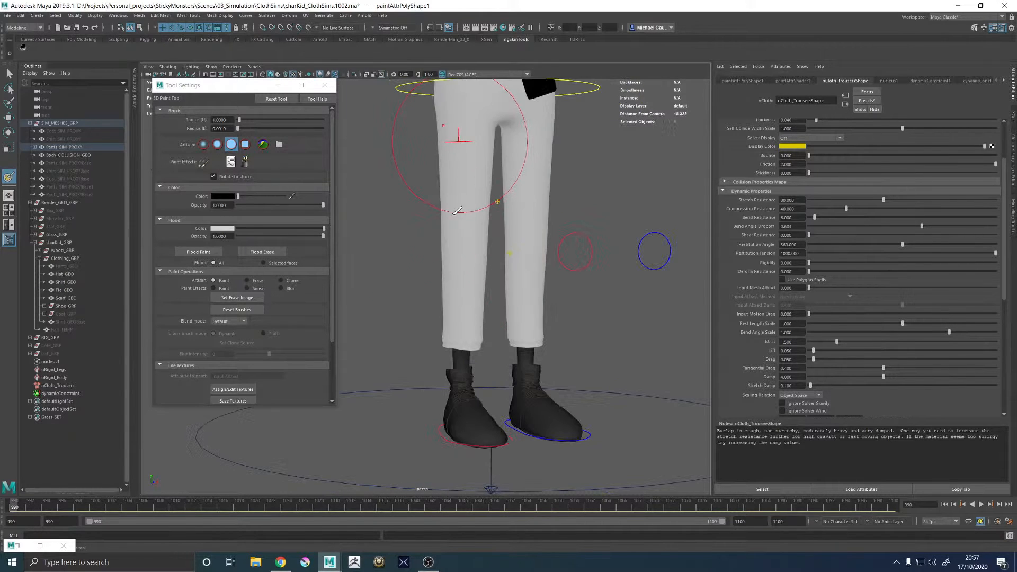
{"action": "left_click_drag", "start_coordinate": [456, 210], "coordinate": [470, 215], "text": "alt"}
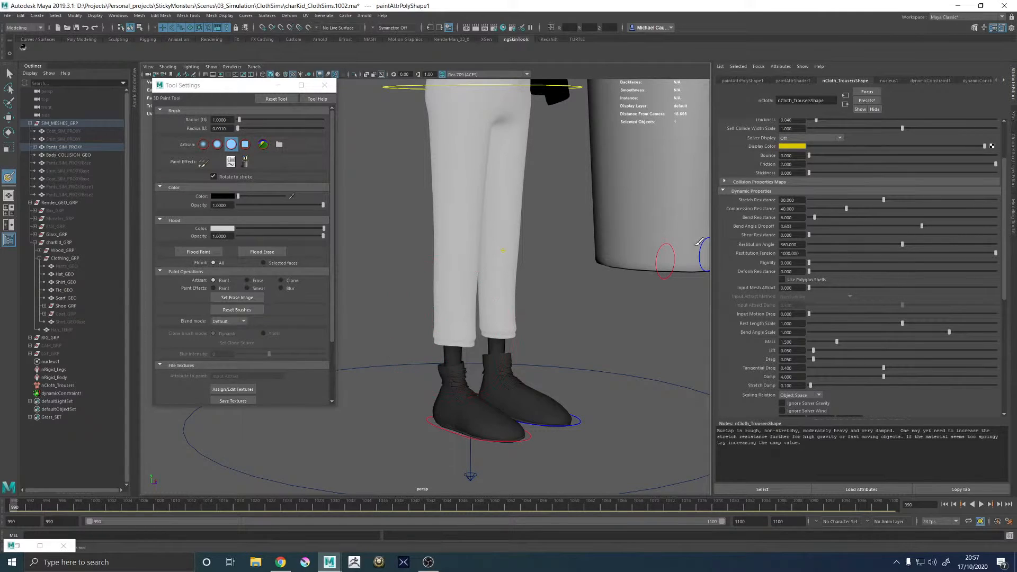
- Expand Pants_SIM_PROXY and toggle visibility on it and its child paintAttrPoly1 to check which mesh is being painted
{"action": "left_click", "coordinate": [34, 147]}
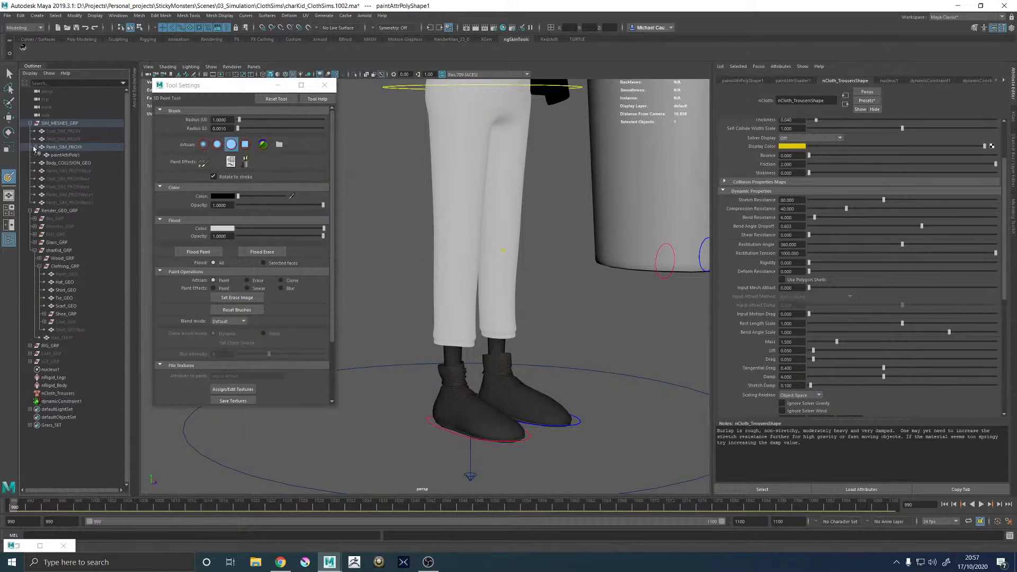
{"action": "left_click", "coordinate": [61, 155]}
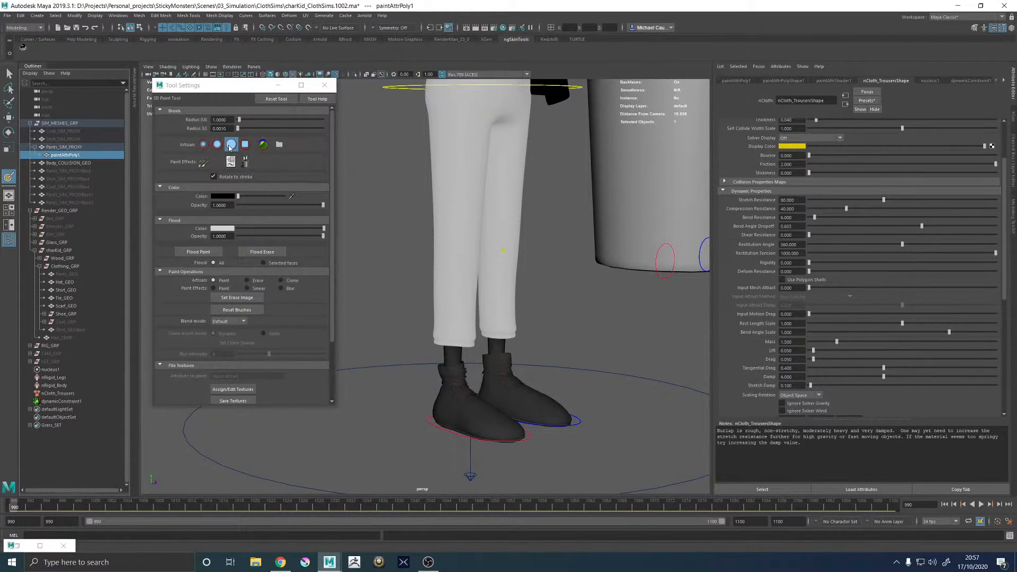
{"action": "left_click", "coordinate": [79, 148]}
{"action": "key", "text": "h"}
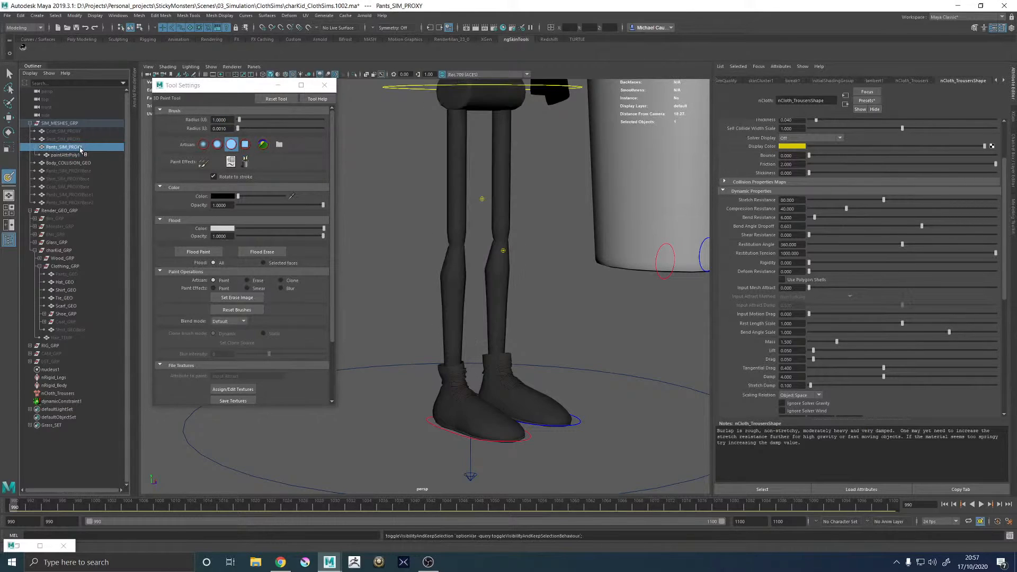
{"action": "key", "text": "h"}
{"action": "left_click", "coordinate": [75, 155]}
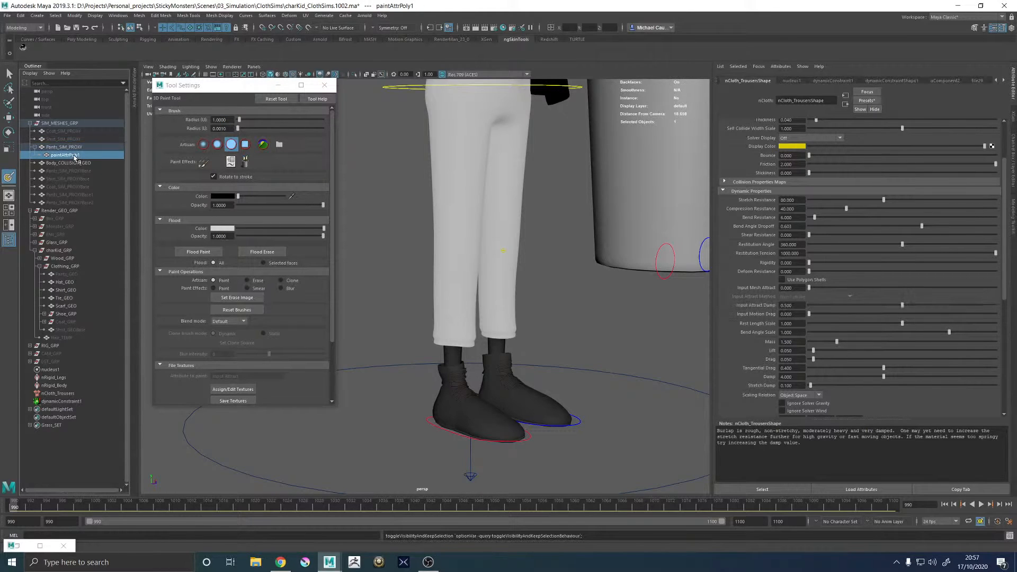
{"action": "key", "text": "h"}
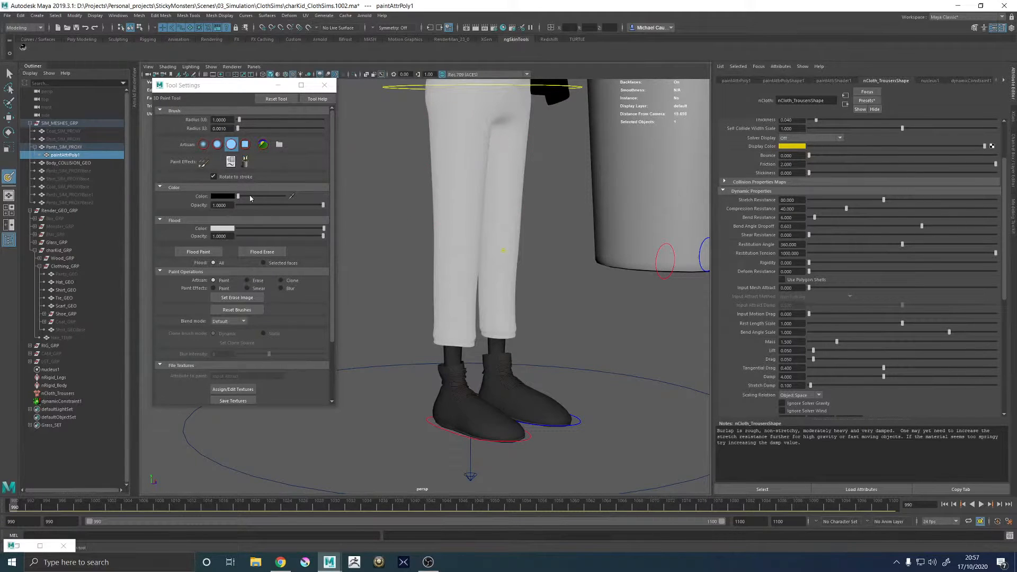
- Set the 3D Paint Tool's brush colour to near white, close its settings and leave the tool
{"action": "left_click_drag", "start_coordinate": [251, 197], "coordinate": [284, 197]}
{"action": "left_click", "coordinate": [333, 87]}
{"action": "key", "text": "w"}
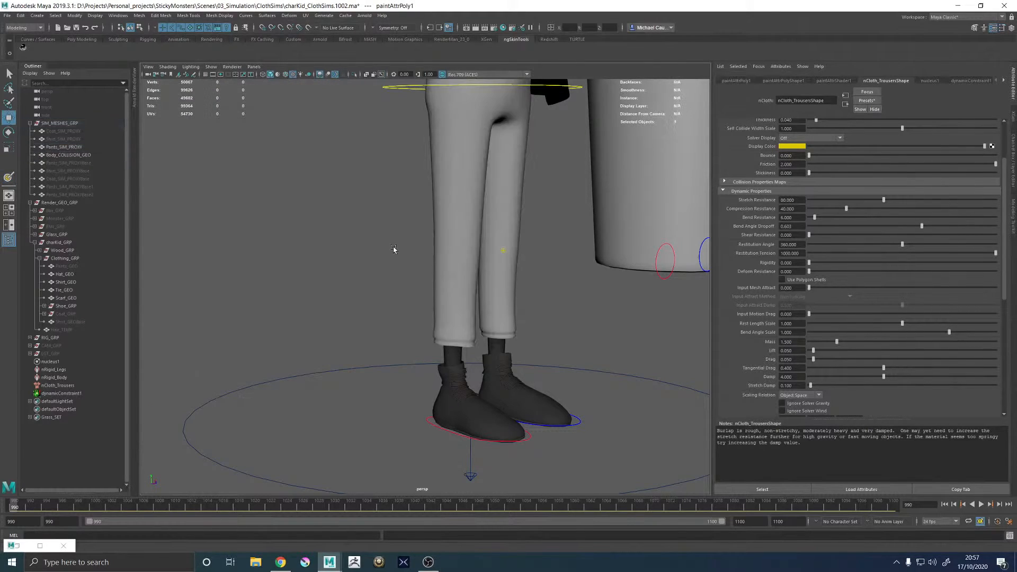
- Restart Input Attract texture painting on Pants_SIM_PROXY, set the flood colour to black and try to flood the map
{"action": "left_click", "coordinate": [457, 208]}
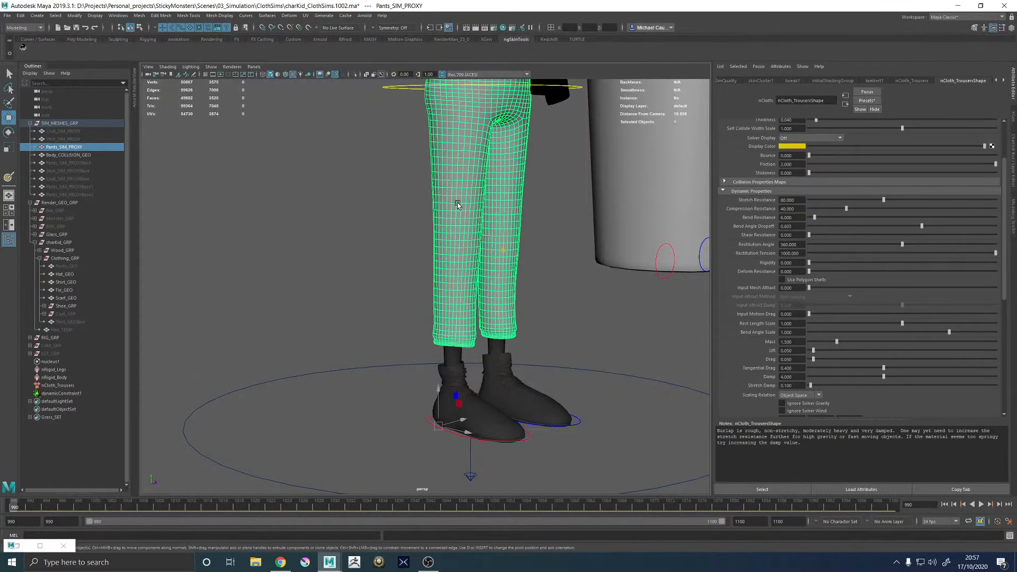
{"action": "mouse_move", "coordinate": [458, 205]}
{"action": "right_mouse_down"}
{"action": "mouse_move", "coordinate": [451, 365]}
{"action": "mouse_move", "coordinate": [451, 337]}
{"action": "mouse_move", "coordinate": [577, 354]}
{"action": "mouse_move", "coordinate": [597, 460]}
{"action": "right_mouse_up"}
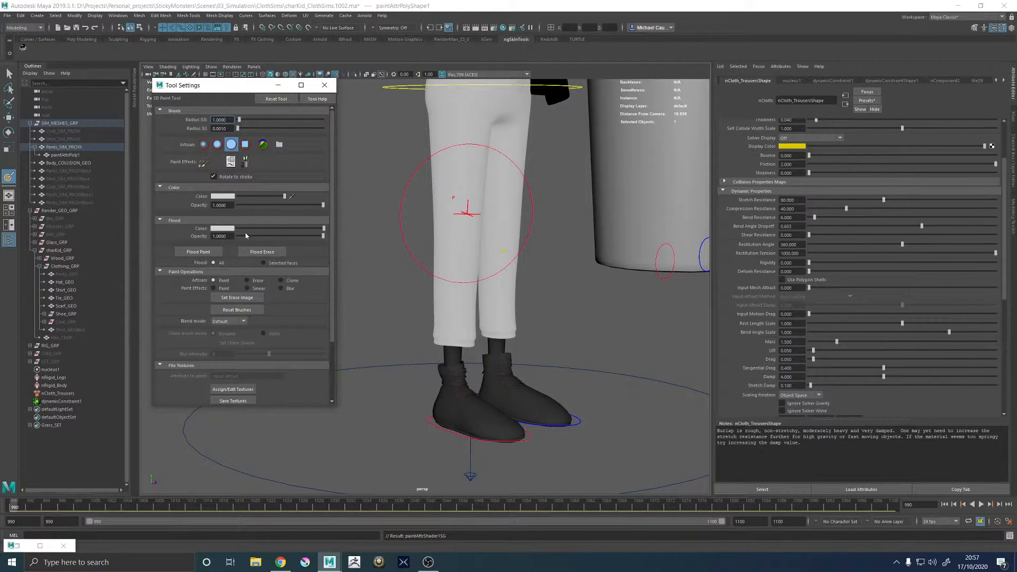
{"action": "left_click_drag", "start_coordinate": [248, 229], "coordinate": [209, 232]}
{"action": "left_click", "coordinate": [202, 253]}
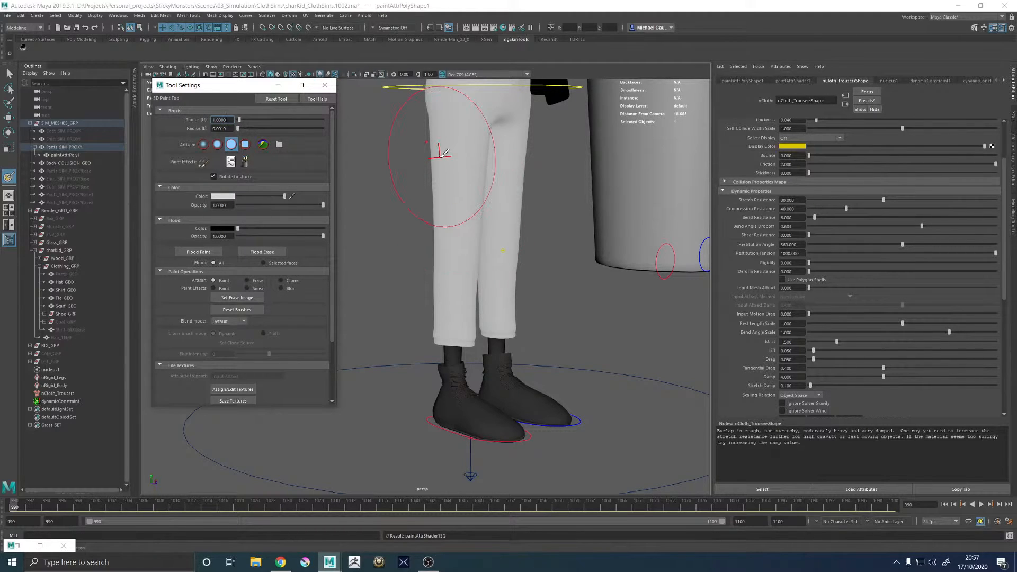
- Turn off textured display and assign the existing initialShadingGroup material to Pants_SIM_PROXY
{"action": "left_click", "coordinate": [292, 75]}
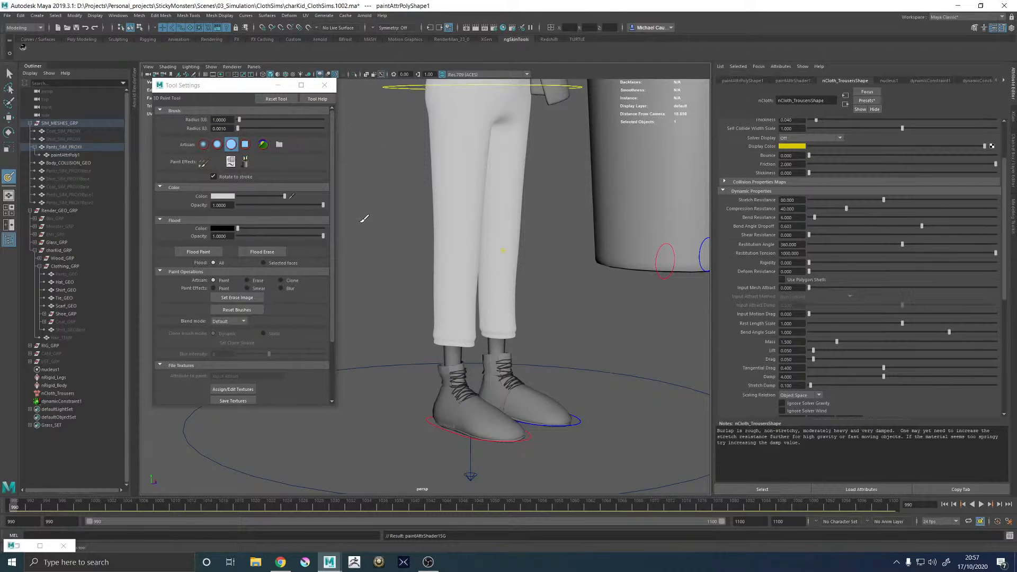
{"action": "key", "text": "w"}
{"action": "left_click", "coordinate": [446, 169]}
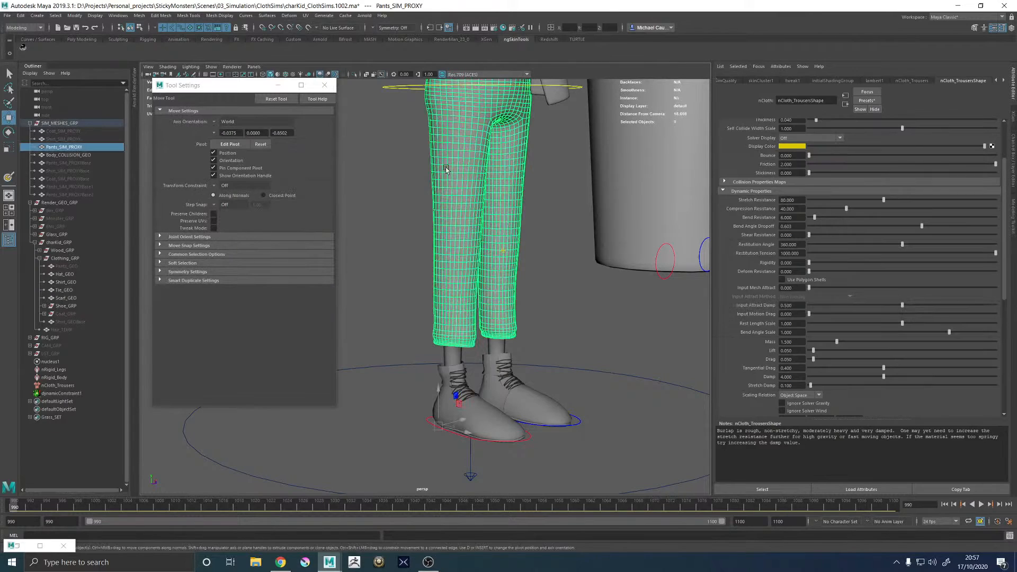
{"action": "left_click", "coordinate": [1004, 82]}
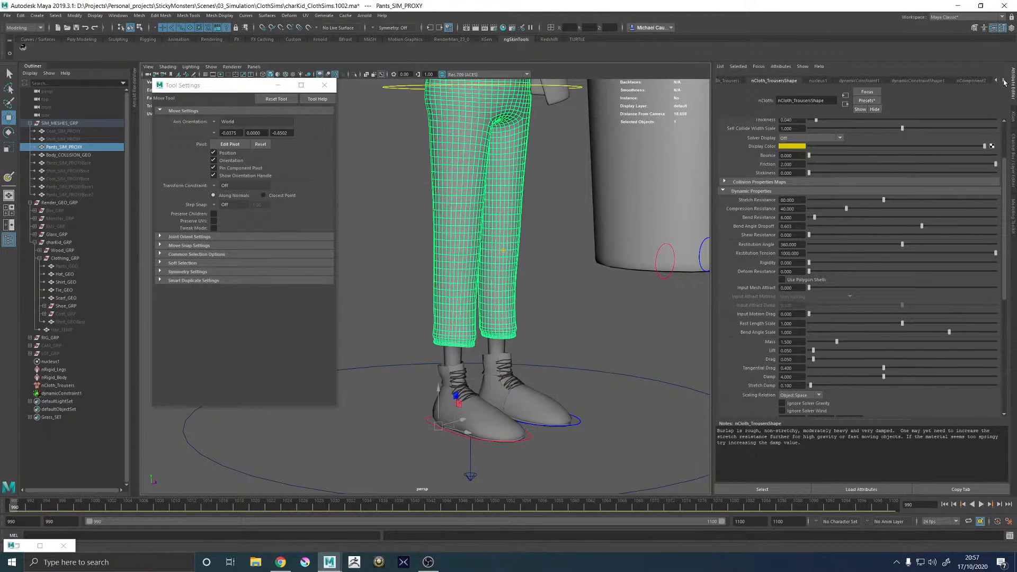
{"action": "left_click", "coordinate": [1004, 81]}
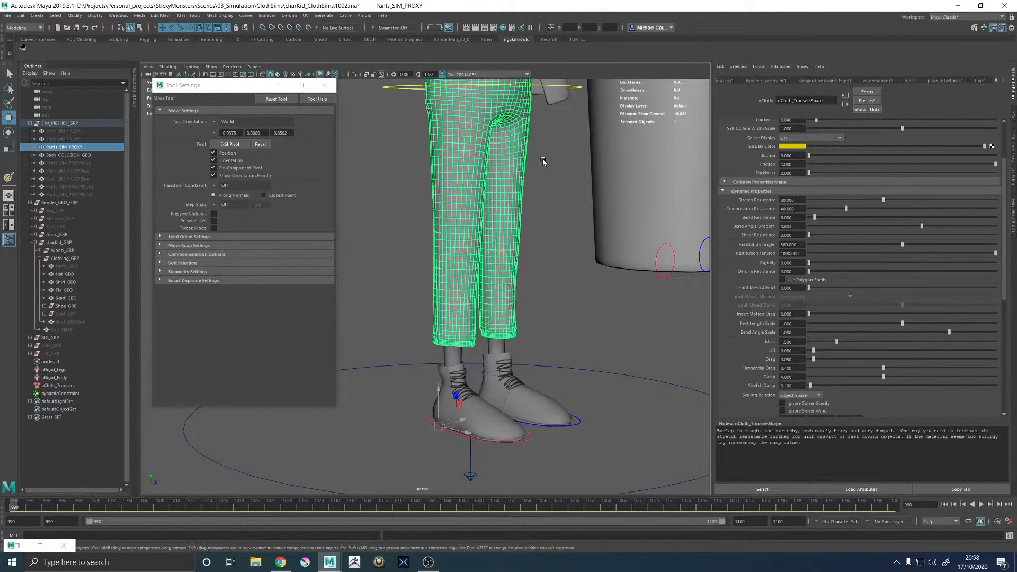
{"action": "right_click_drag", "start_coordinate": [453, 149], "coordinate": [519, 530]}
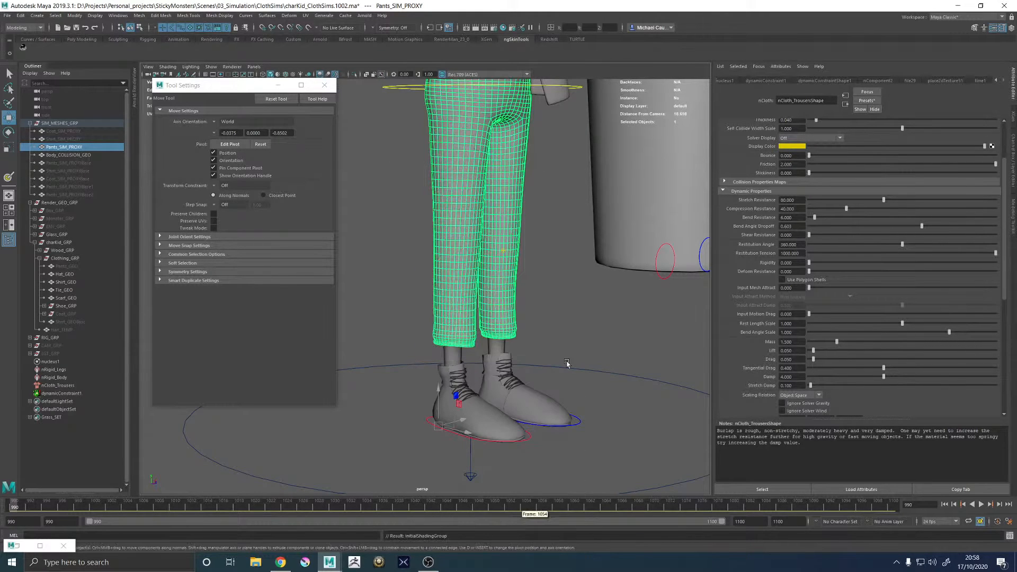
{"action": "left_click", "coordinate": [324, 84]}
- Try again to paint the Input Attract texture map on Pants_SIM_PROXY, leaving the paint tool with the selection cleared
{"action": "left_click", "coordinate": [559, 284]}
{"action": "left_click", "coordinate": [432, 176]}
{"action": "right_click", "coordinate": [448, 168]}
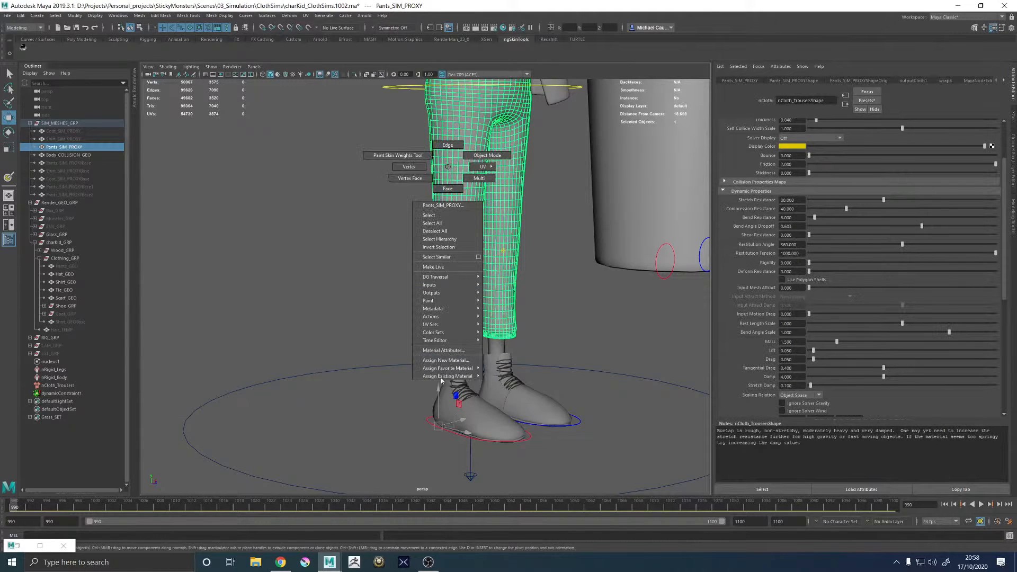
{"action": "mouse_move", "coordinate": [444, 300]}
{"action": "mouse_move", "coordinate": [521, 317]}
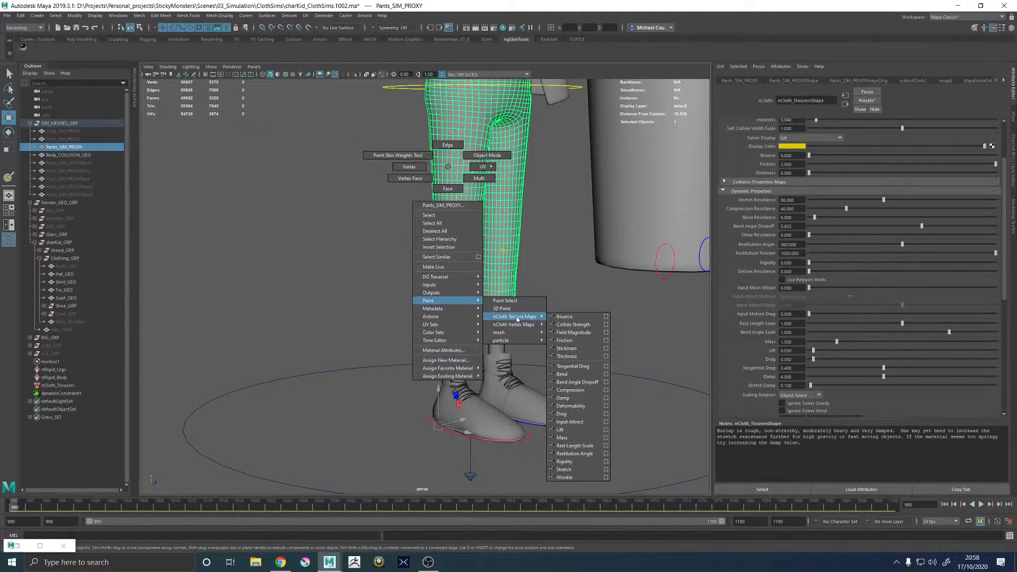
{"action": "left_click", "coordinate": [569, 421]}
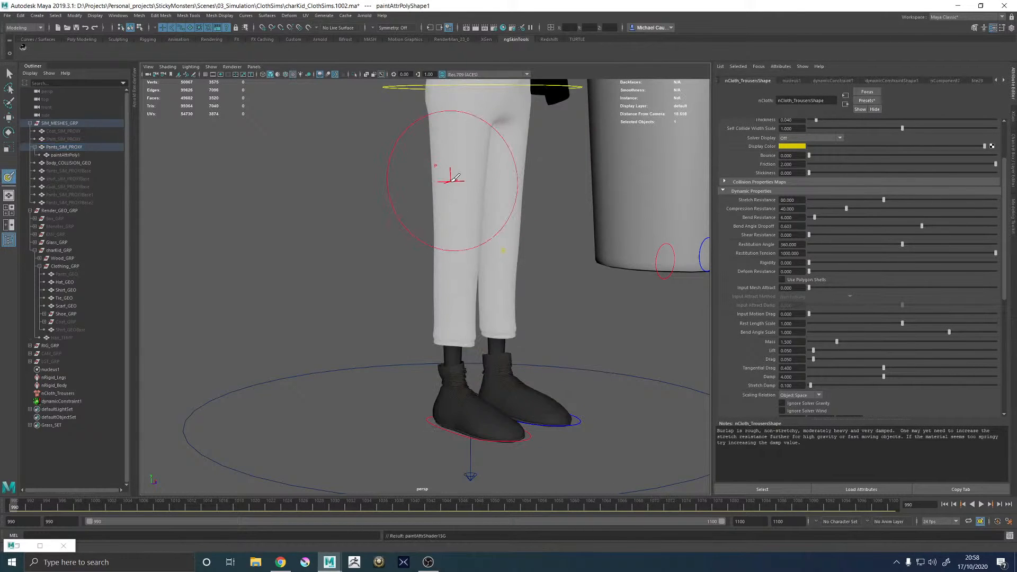
{"action": "left_click", "coordinate": [63, 155]}
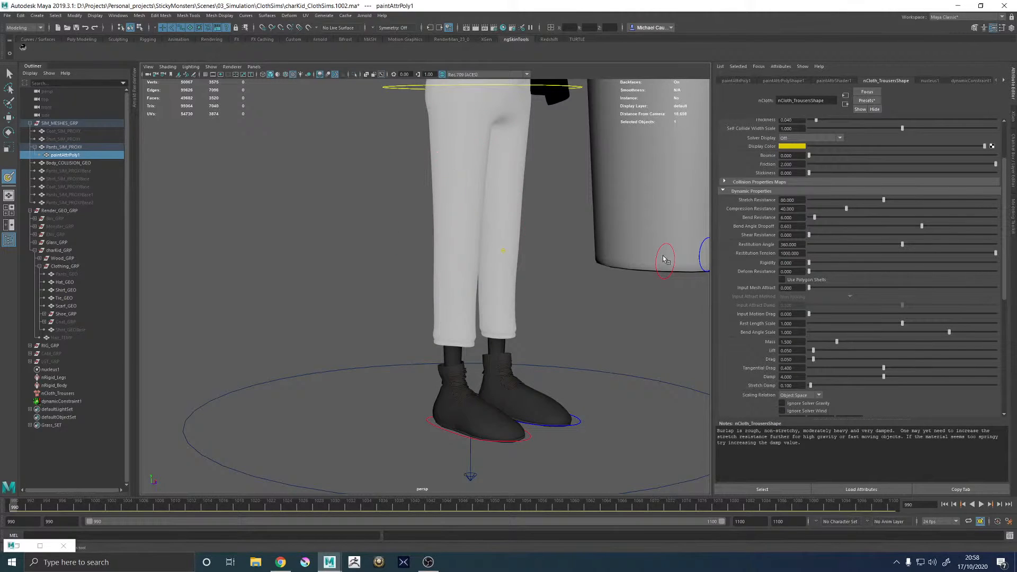
{"action": "key", "text": "w"}
{"action": "left_click", "coordinate": [573, 292]}
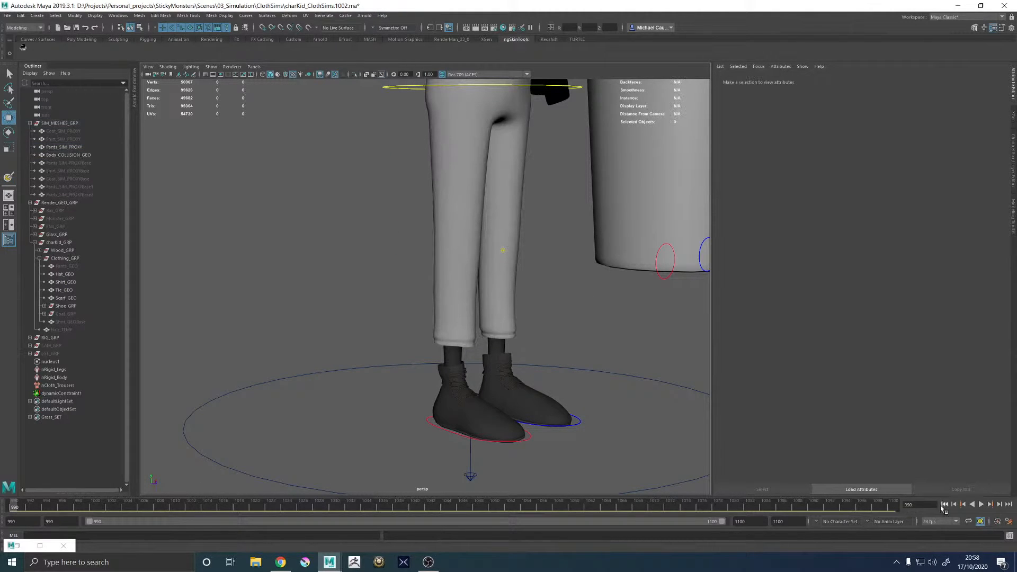
- Reopen the saved scene charKid_ClothSims.1002.ma, discarding the unsaved changes and acknowledging the colour management notice
{"action": "middle_click_drag", "start_coordinate": [508, 261], "coordinate": [511, 318], "text": "alt"}
{"action": "left_click", "coordinate": [7, 15]}
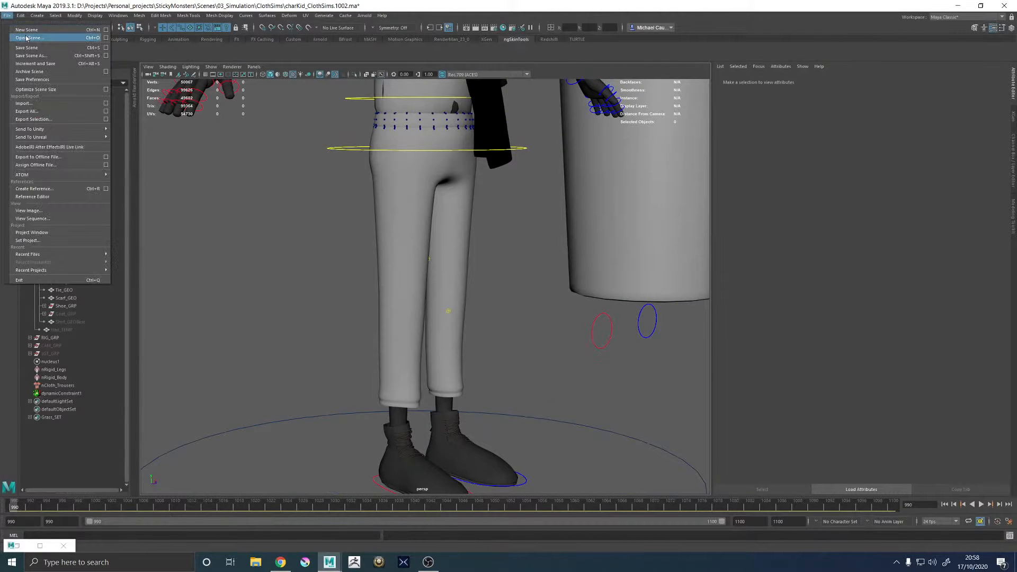
{"action": "left_click", "coordinate": [26, 37]}
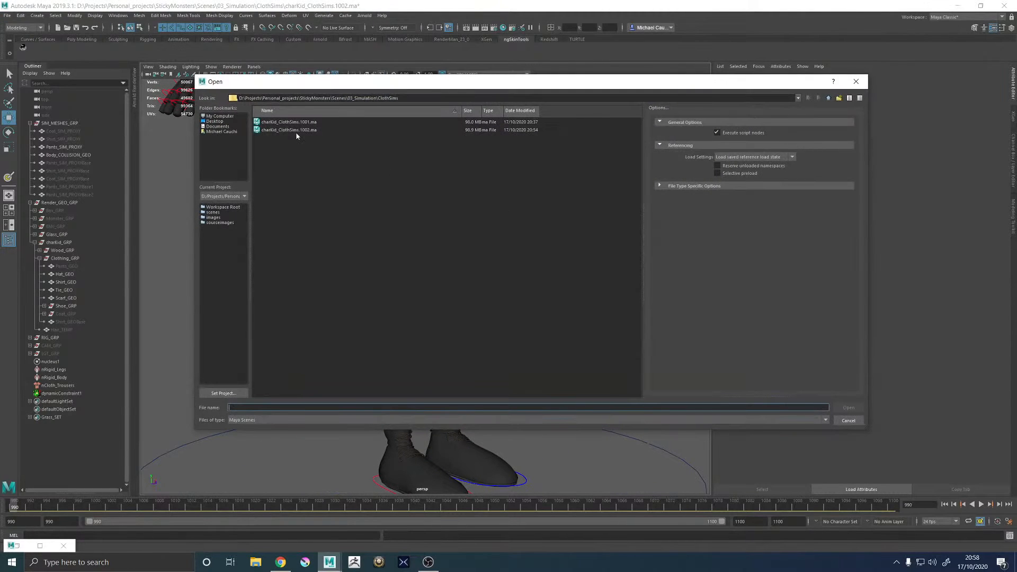
{"action": "left_click", "coordinate": [296, 130]}
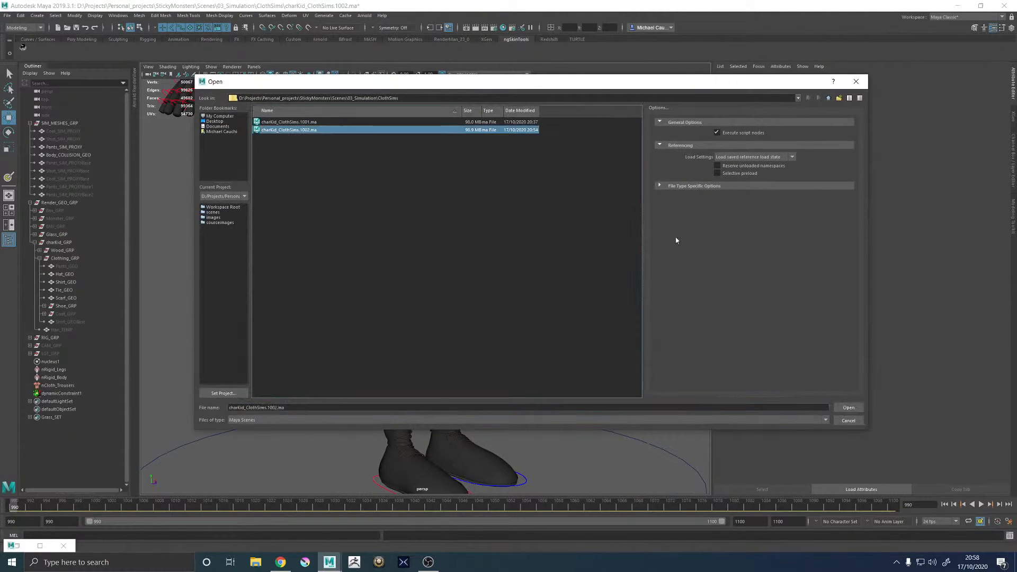
{"action": "left_click", "coordinate": [848, 407]}
{"action": "left_click", "coordinate": [510, 286]}
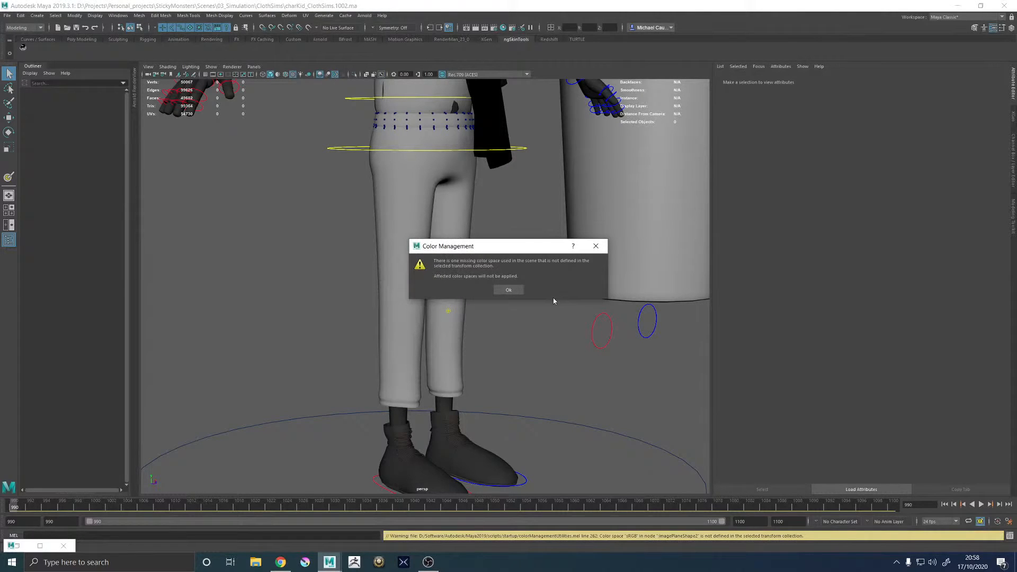
{"action": "left_click", "coordinate": [507, 291]}
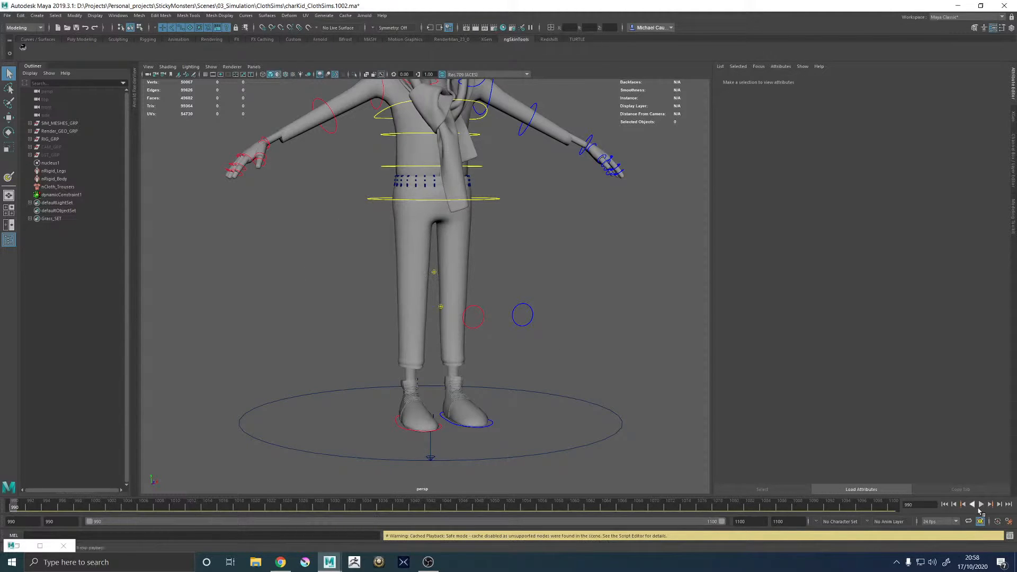
- Set Input Mesh Attract to 1 in the Dynamic Properties of the trousers' nCloth on Pants_SIM_PROXY
{"action": "left_click", "coordinate": [449, 242]}
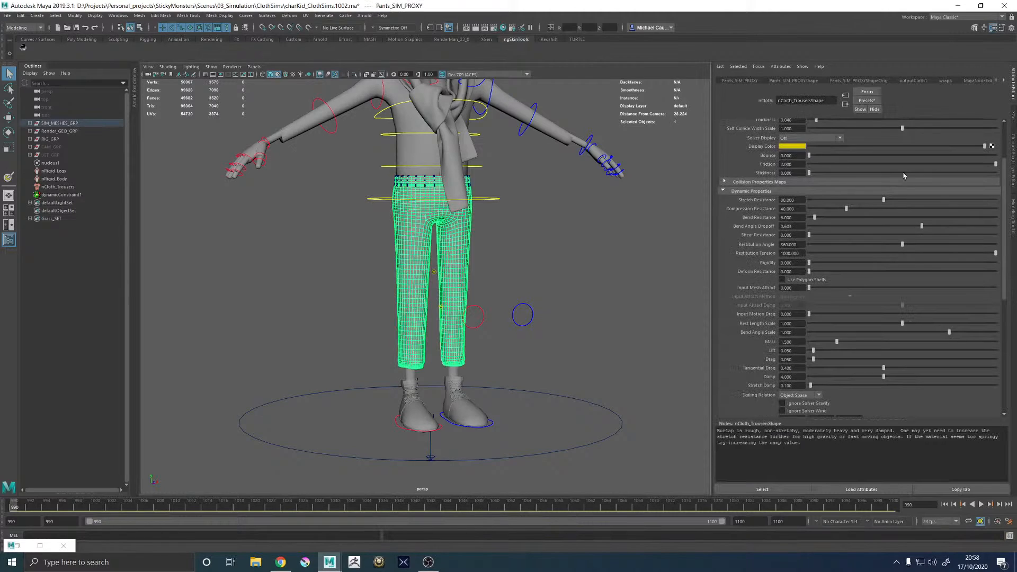
{"action": "scroll", "coordinate": [769, 177], "scroll_direction": "down", "scroll_amount": 3}
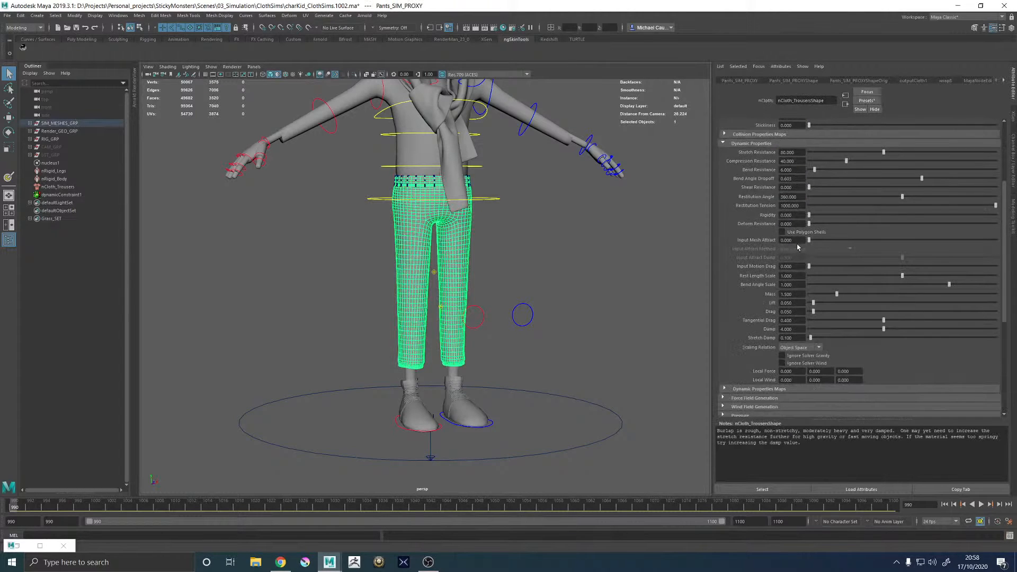
{"action": "double_click", "coordinate": [790, 240]}
{"action": "type", "text": "1"}
{"action": "key", "text": "Return"}
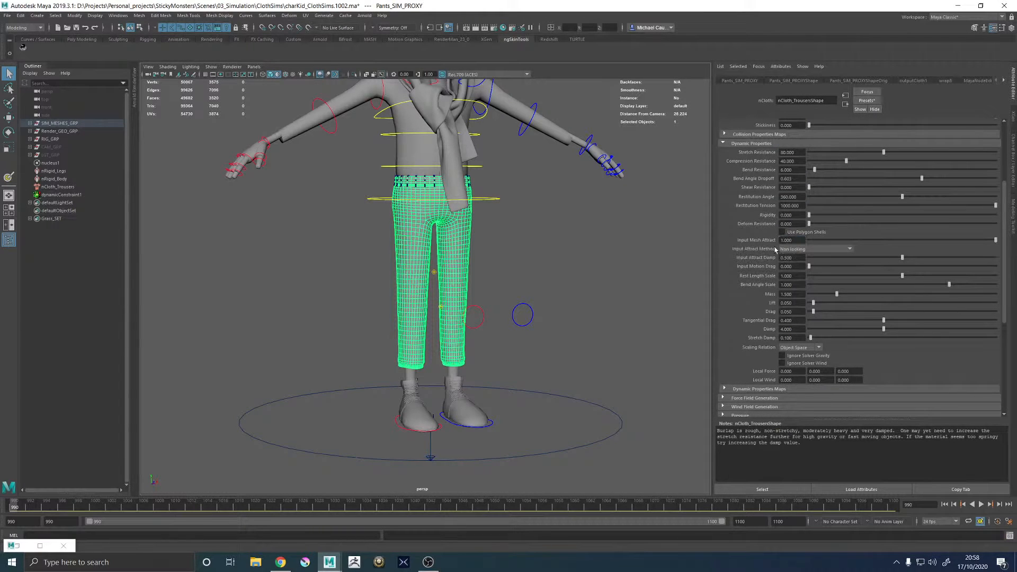
- Play the simulation, stop it at frame 1031 and examine how the trousers follow the legs from several angles
{"action": "left_click", "coordinate": [981, 504]}
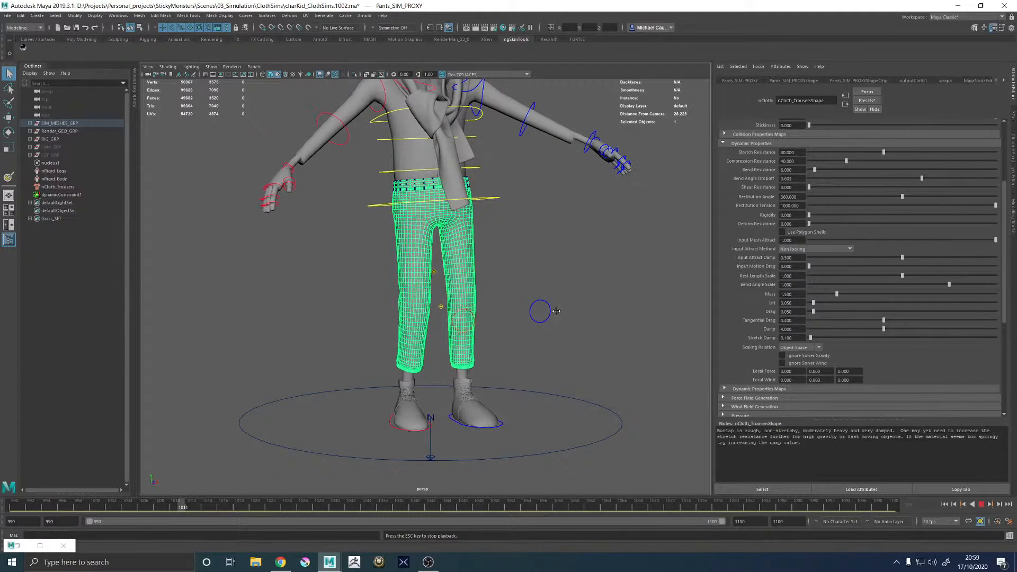
{"action": "left_click", "coordinate": [556, 314]}
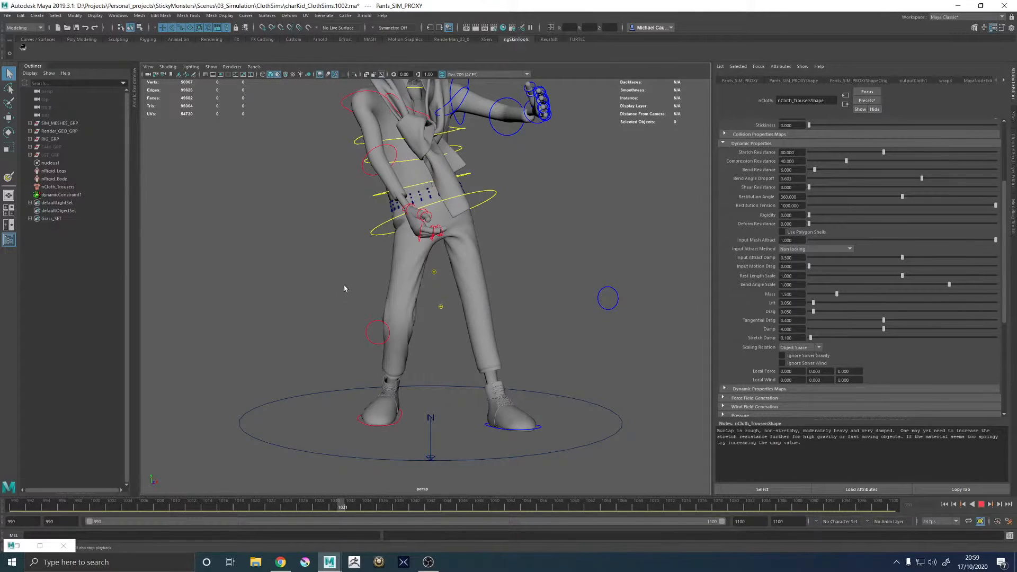
{"action": "left_click", "coordinate": [324, 287]}
{"action": "left_click_drag", "start_coordinate": [324, 287], "coordinate": [416, 357], "text": "alt"}
{"action": "left_click", "coordinate": [385, 310]}
{"action": "left_click", "coordinate": [426, 339]}
{"action": "left_click", "coordinate": [492, 311]}
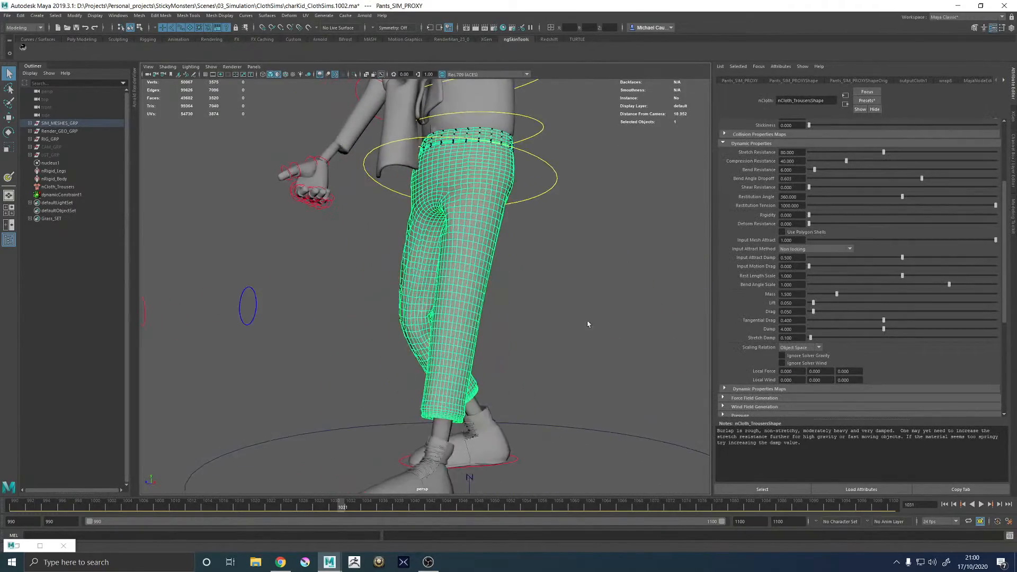
{"action": "left_click", "coordinate": [588, 322]}
{"action": "left_click_drag", "start_coordinate": [588, 322], "coordinate": [468, 300], "text": "alt"}
{"action": "left_click", "coordinate": [469, 302]}
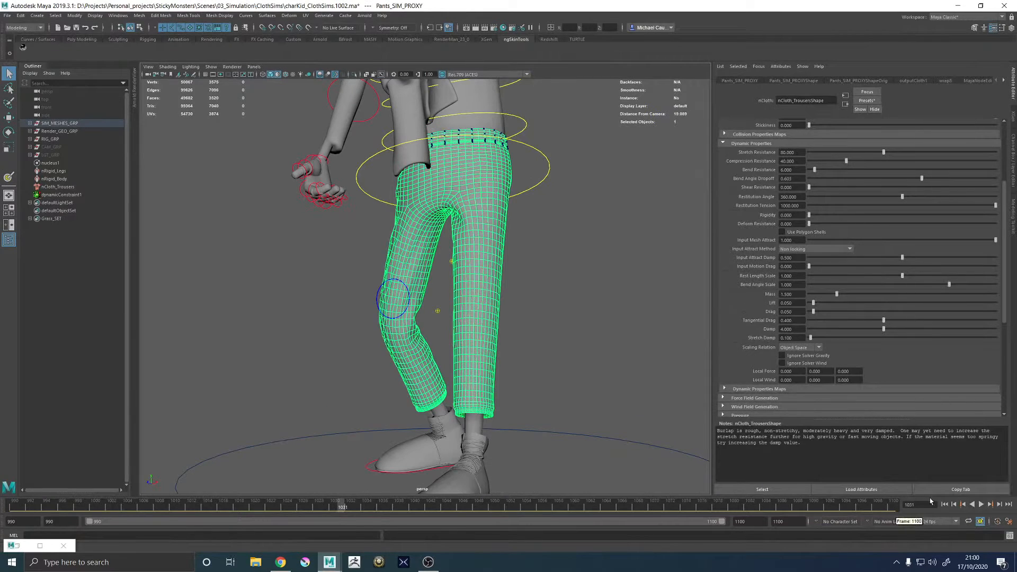
- Return to frame 990, set the trousers' Input Mesh Attract to 0.9 and clear the selection
{"action": "left_click", "coordinate": [944, 504]}
{"action": "double_click", "coordinate": [788, 240]}
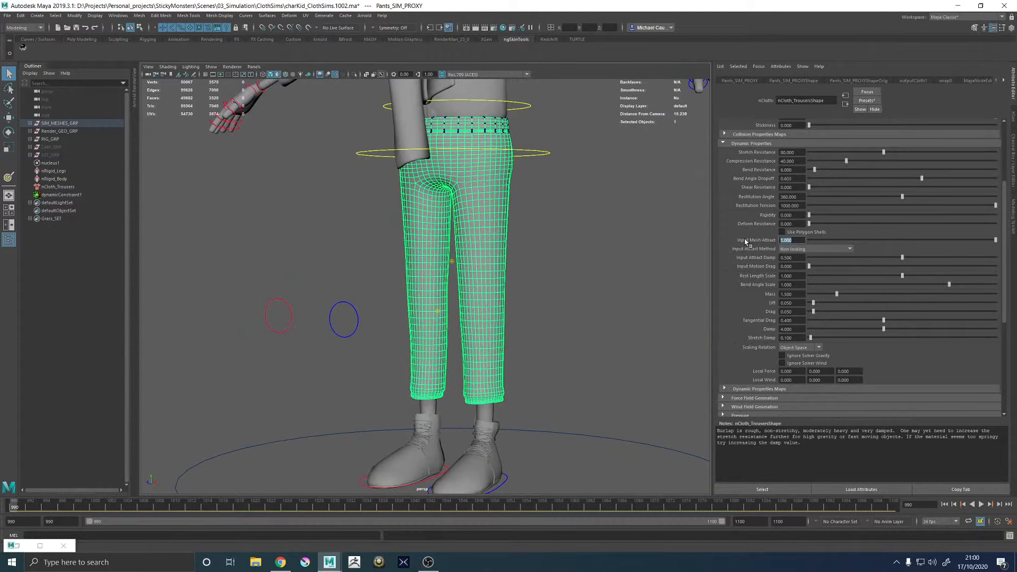
{"action": "type", "text": "0.9"}
{"action": "key", "text": "Return"}
{"action": "left_click", "coordinate": [630, 257]}
- Frame the character's body, play the trousers simulation from frame 990 and stop it at frame 1033
{"action": "scroll", "coordinate": [627, 261], "scroll_direction": "down", "scroll_amount": 5}
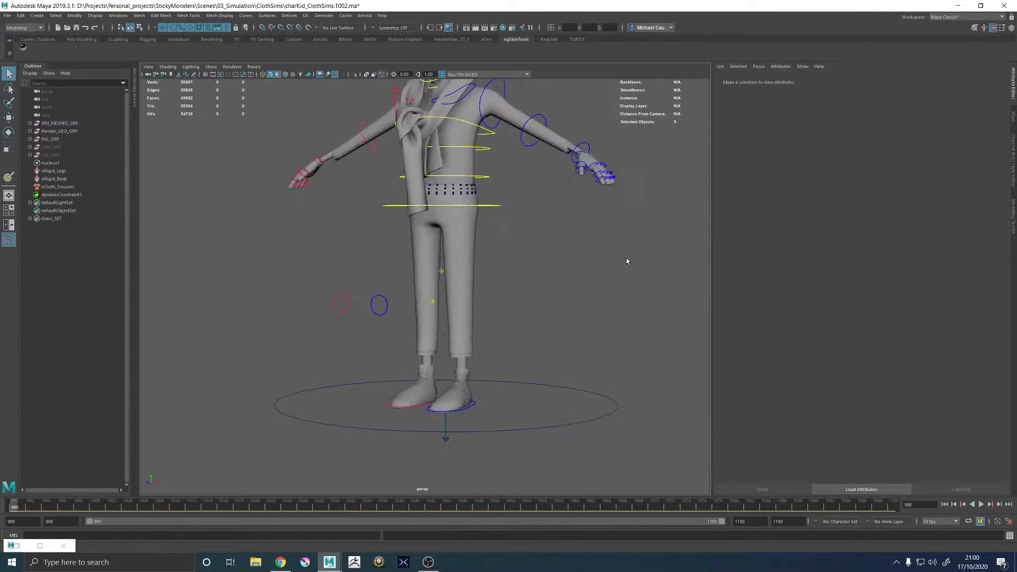
{"action": "left_click_drag", "start_coordinate": [548, 253], "coordinate": [647, 253], "text": "alt"}
{"action": "middle_click_drag", "start_coordinate": [506, 280], "coordinate": [507, 339], "text": "alt"}
{"action": "right_click_drag", "start_coordinate": [506, 339], "coordinate": [549, 361], "text": "alt"}
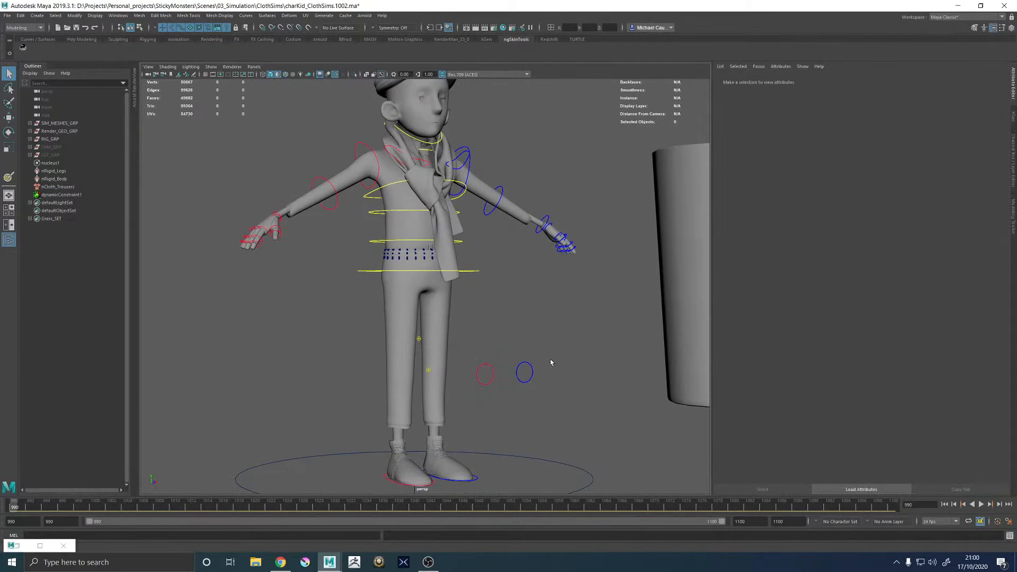
{"action": "middle_click_drag", "start_coordinate": [549, 361], "coordinate": [549, 339], "text": "alt"}
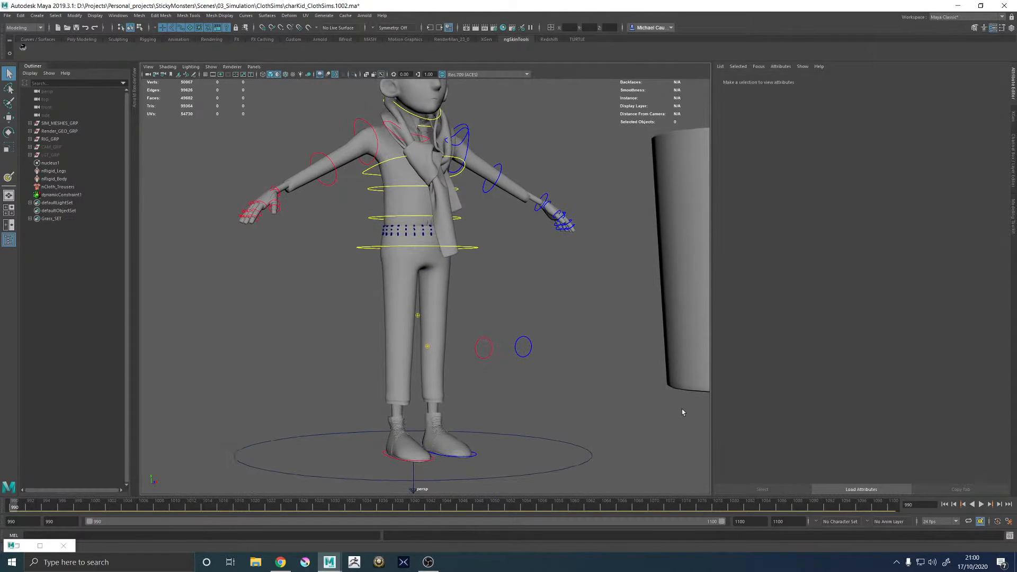
{"action": "left_click", "coordinate": [981, 505]}
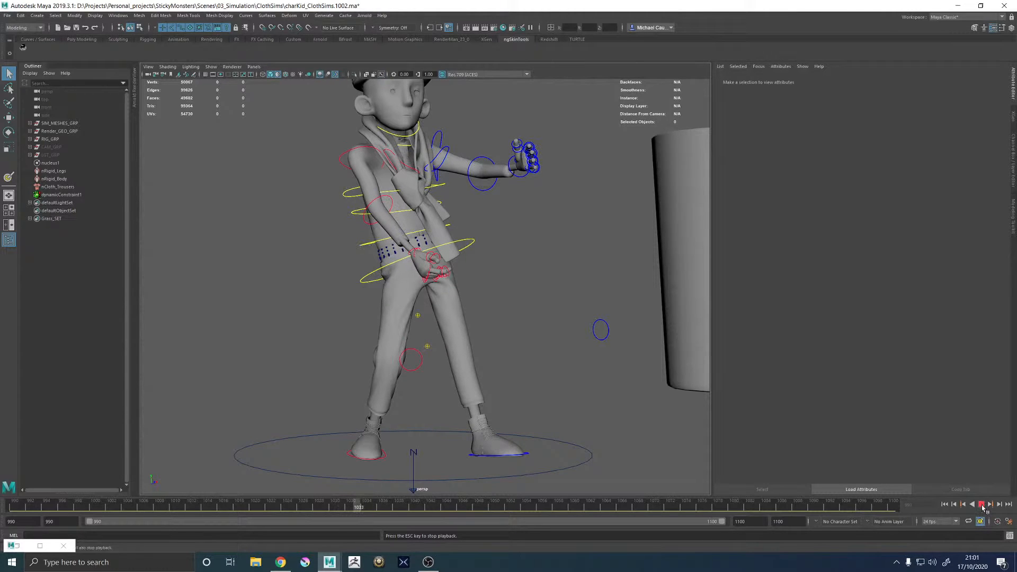
{"action": "key", "text": "Escape"}
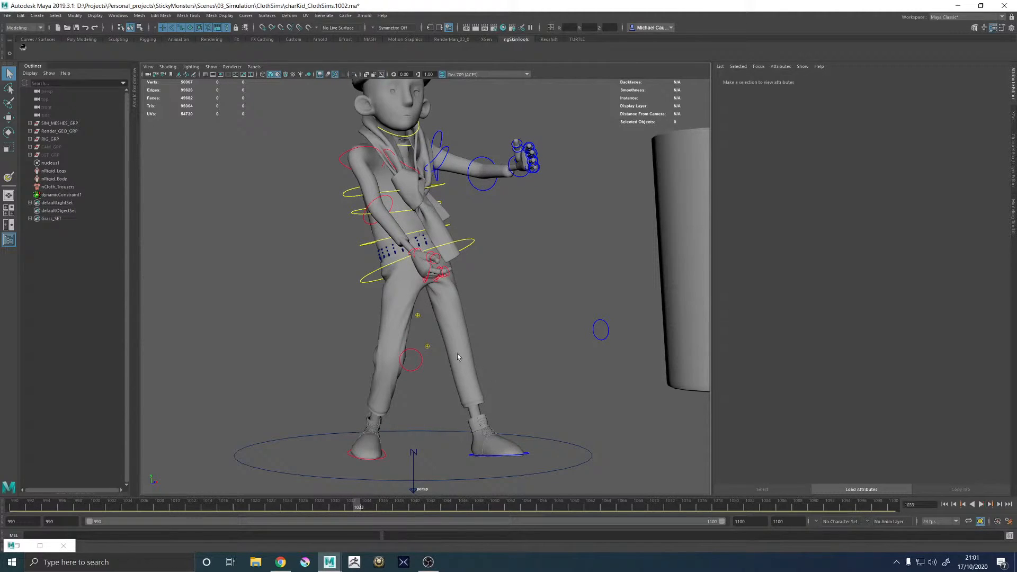
- Examine the trouser folds around the crotch, knees and hems up close from the front and side
{"action": "left_click_drag", "start_coordinate": [459, 357], "coordinate": [442, 331], "text": "alt"}
{"action": "middle_click_drag", "start_coordinate": [441, 331], "coordinate": [441, 301], "text": "alt"}
{"action": "right_click_drag", "start_coordinate": [440, 301], "coordinate": [515, 317], "text": "alt"}
{"action": "left_click_drag", "start_coordinate": [515, 316], "coordinate": [355, 328], "text": "alt"}
{"action": "right_click_drag", "start_coordinate": [455, 339], "coordinate": [339, 332], "text": "alt"}
{"action": "left_click_drag", "start_coordinate": [339, 332], "coordinate": [450, 341], "text": "alt"}
{"action": "right_click_drag", "start_coordinate": [450, 342], "coordinate": [722, 465], "text": "alt"}
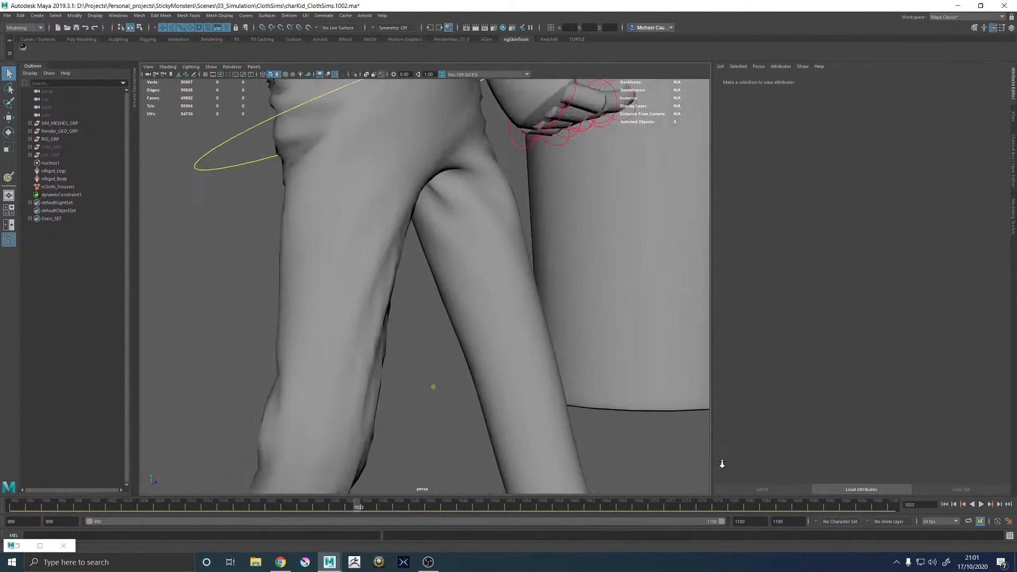
{"action": "left_click_drag", "start_coordinate": [583, 339], "coordinate": [546, 318], "text": "alt"}
{"action": "right_click_drag", "start_coordinate": [546, 318], "coordinate": [377, 325], "text": "alt"}
{"action": "left_click_drag", "start_coordinate": [377, 324], "coordinate": [513, 304], "text": "alt"}
{"action": "left_click", "coordinate": [485, 312]}
{"action": "left_click", "coordinate": [566, 284]}
{"action": "scroll", "coordinate": [565, 285], "scroll_direction": "down", "scroll_amount": 8}
{"action": "scroll", "coordinate": [513, 304], "scroll_direction": "up", "scroll_amount": 8}
- Set the Input Mesh Attract of Pants_SIM_PROXY to 0.5 and clear the selection
{"action": "left_click", "coordinate": [480, 285]}
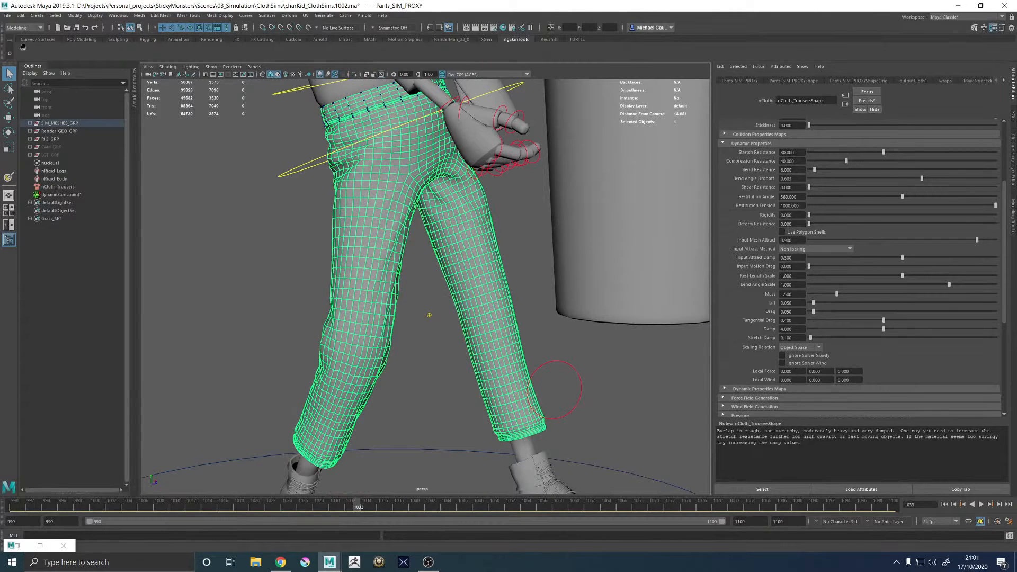
{"action": "left_click", "coordinate": [791, 240]}
{"action": "type", "text": "5"}
{"action": "key", "text": "Return"}
{"action": "scroll", "coordinate": [631, 290], "scroll_direction": "down", "scroll_amount": 5}
{"action": "left_click_drag", "start_coordinate": [630, 290], "coordinate": [552, 299], "text": "alt"}
{"action": "left_click", "coordinate": [602, 326]}
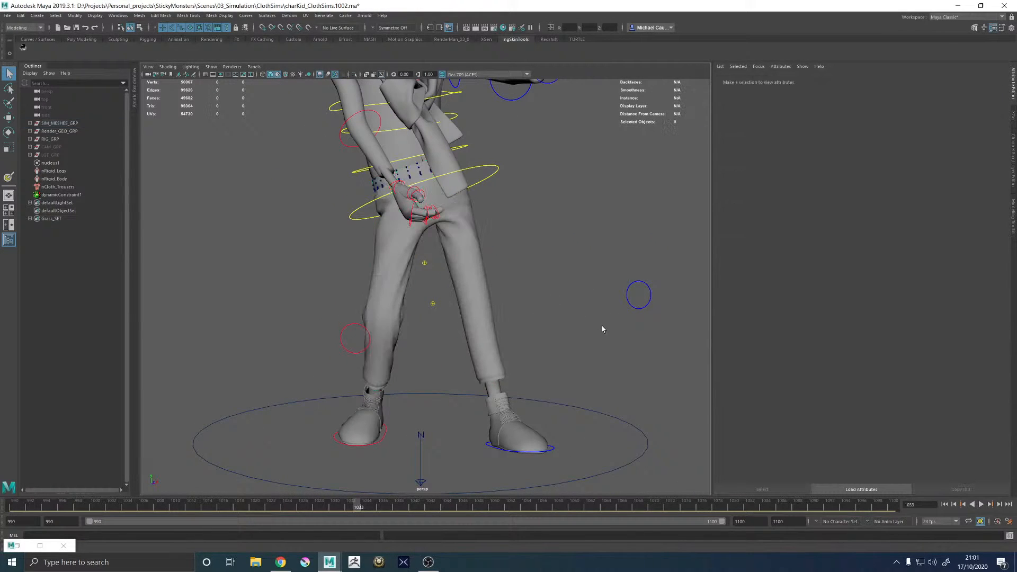
- Play the simulation from frame 990, stop it at frame 1032 and examine the creases along both trouser legs
{"action": "left_click", "coordinate": [945, 503]}
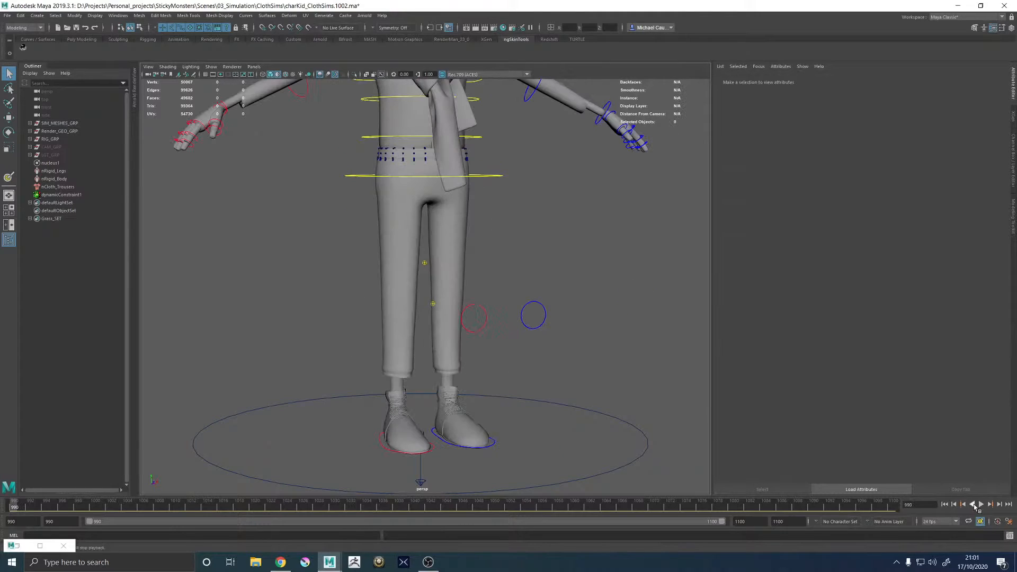
{"action": "left_click", "coordinate": [980, 503]}
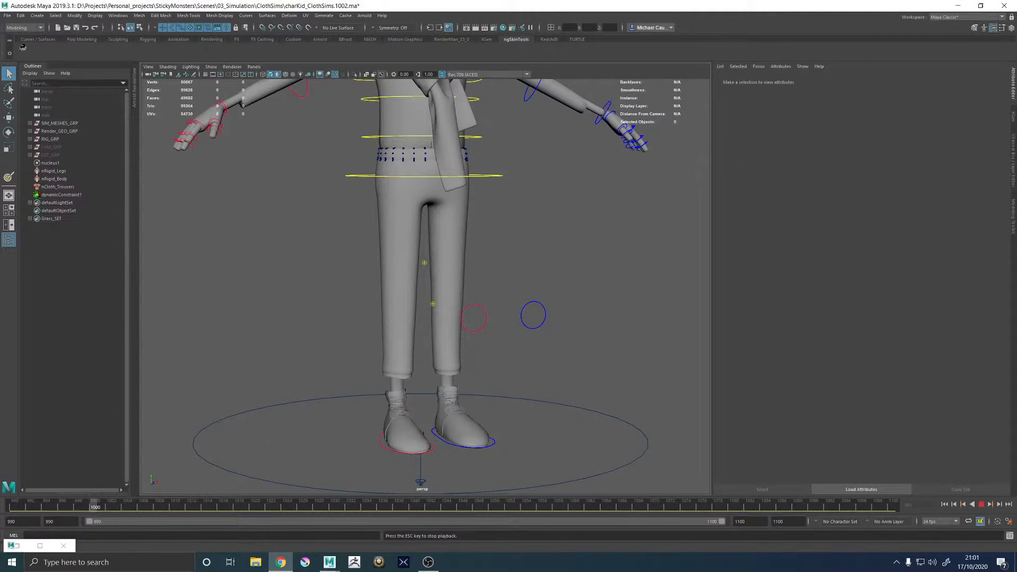
{"action": "left_click", "coordinate": [1012, 217]}
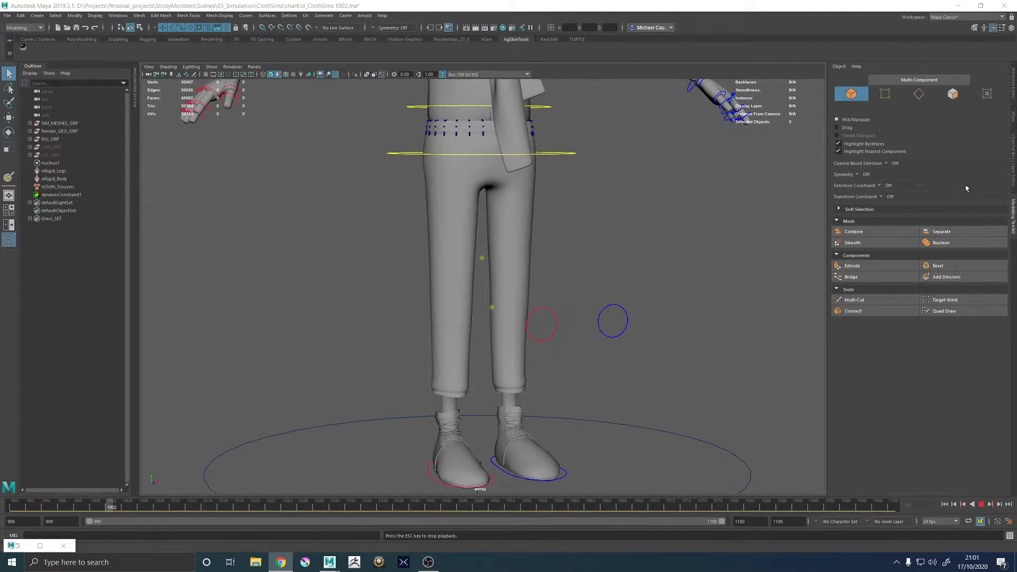
{"action": "left_click", "coordinate": [629, 198]}
{"action": "key", "text": "ctrl+a"}
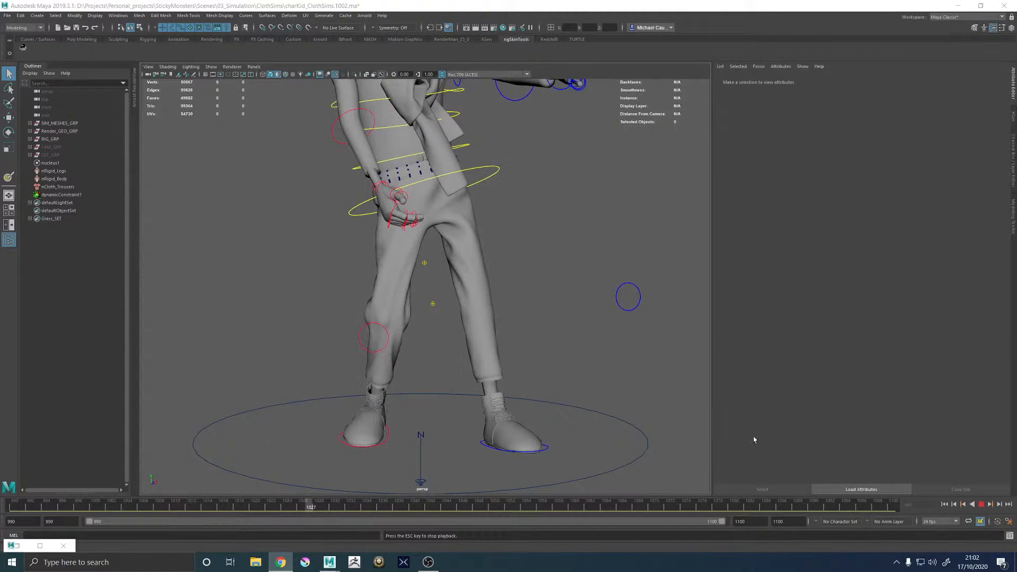
{"action": "left_click", "coordinate": [982, 506]}
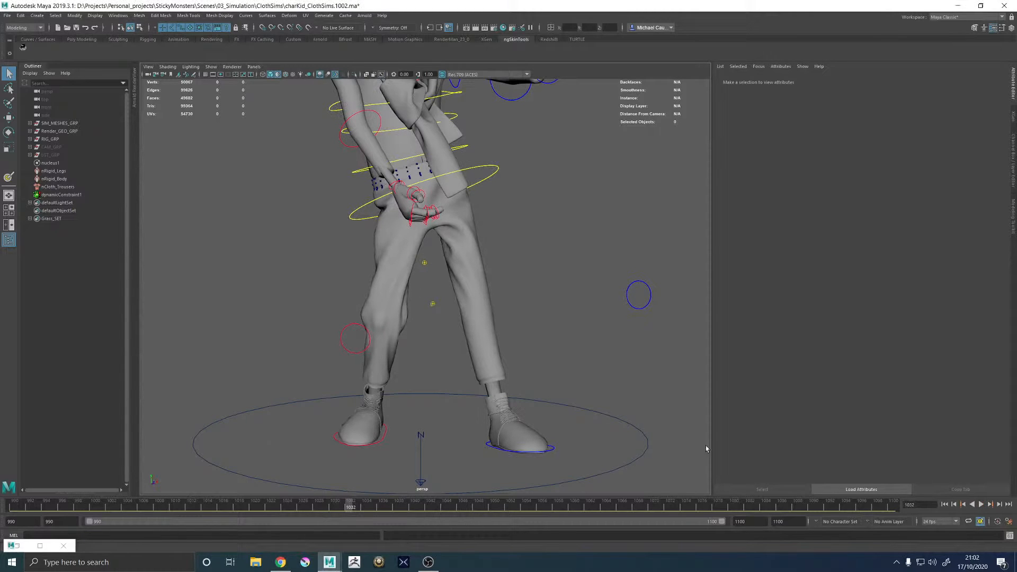
{"action": "mouse_move", "coordinate": [379, 312]}
{"action": "left_mouse_down", "text": "alt"}
{"action": "mouse_move", "coordinate": [579, 310]}
{"action": "mouse_move", "coordinate": [341, 313]}
{"action": "mouse_move", "coordinate": [373, 314]}
{"action": "left_mouse_up", "text": "alt"}
{"action": "scroll", "coordinate": [313, 313], "scroll_direction": "down", "scroll_amount": 5}
{"action": "right_click_drag", "start_coordinate": [373, 312], "coordinate": [593, 386], "text": "alt"}
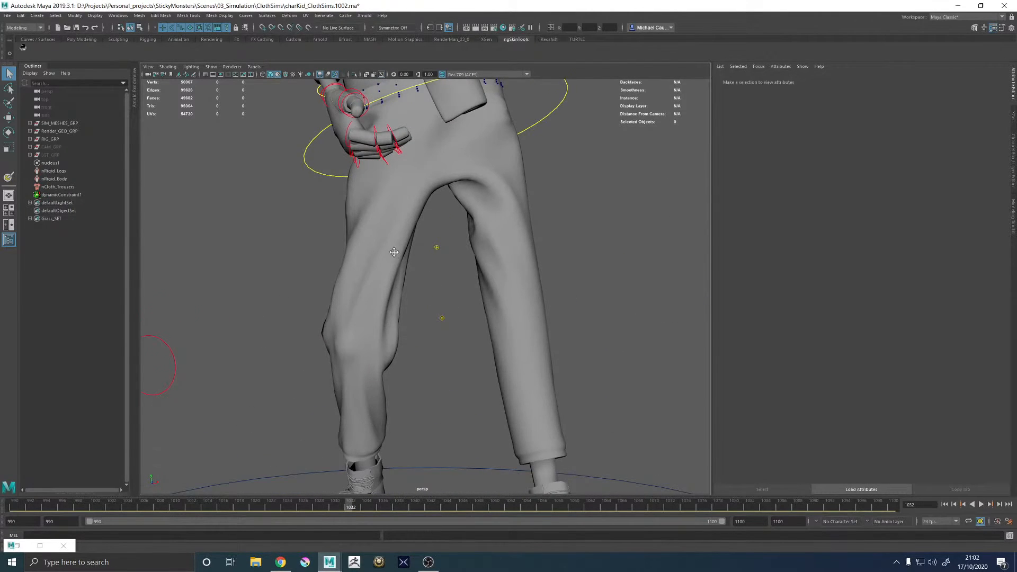
{"action": "scroll", "coordinate": [394, 252], "scroll_direction": "down", "scroll_amount": 5}
{"action": "left_click_drag", "start_coordinate": [402, 265], "coordinate": [383, 316], "text": "alt"}
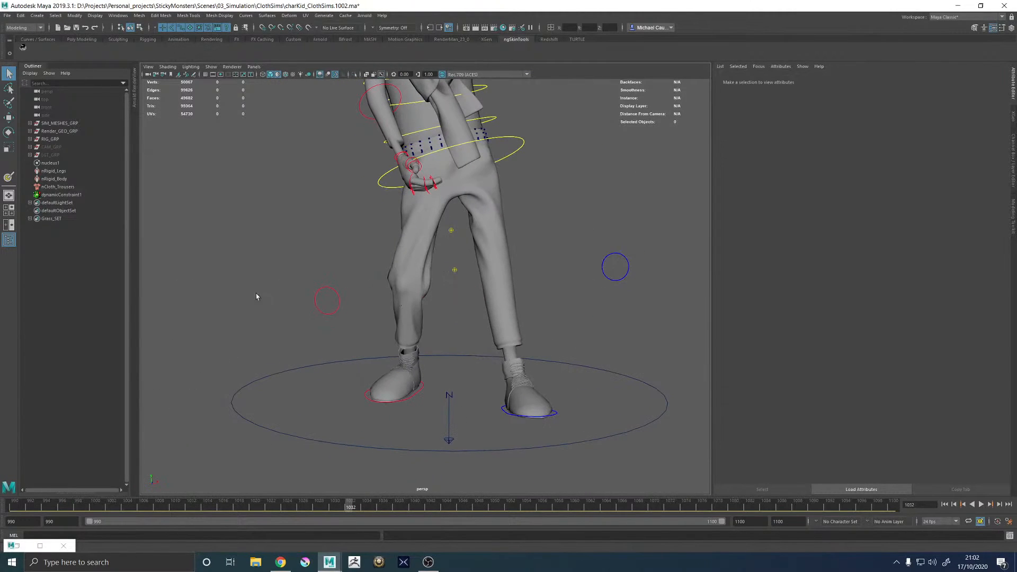
- Select nCloth_Trousers and set its Input Mesh Attract to 0
{"action": "left_click", "coordinate": [58, 186]}
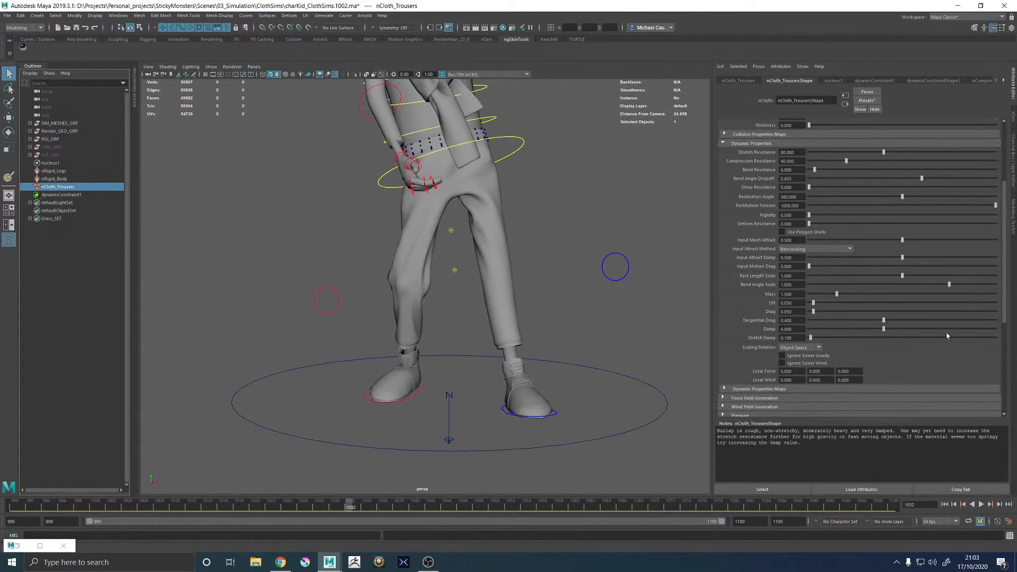
{"action": "left_click_drag", "start_coordinate": [795, 241], "coordinate": [748, 243]}
{"action": "type", "text": "0"}
{"action": "key", "text": "Return"}
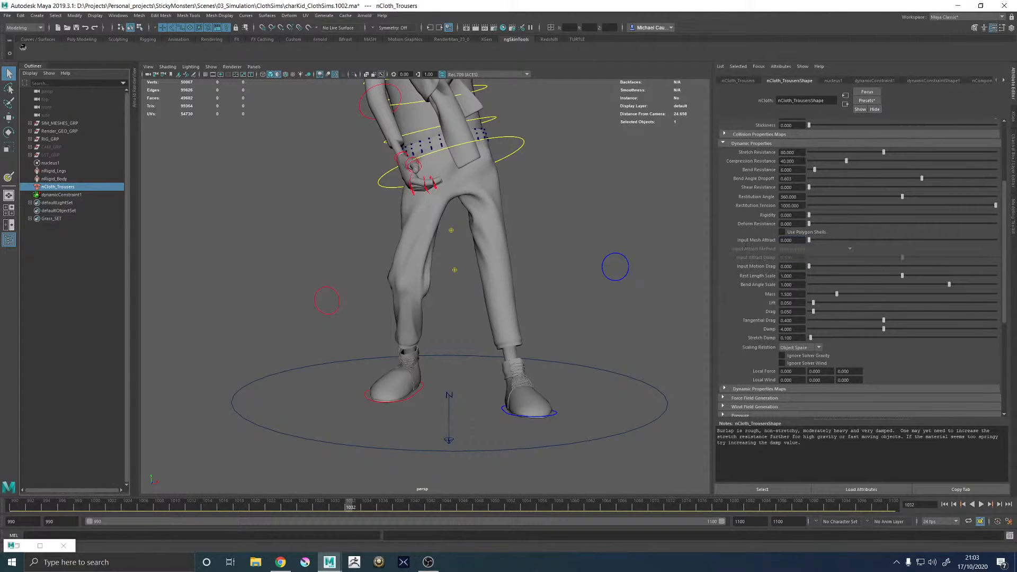
- Set the Compression Resistance of nCloth_Trousers to 60 and its Bend Resistance to 10
{"action": "left_click_drag", "start_coordinate": [801, 161], "coordinate": [741, 165]}
{"action": "type", "text": "60"}
{"action": "key", "text": "Return"}
{"action": "left_click", "coordinate": [790, 170]}
{"action": "left_click_drag", "start_coordinate": [790, 170], "coordinate": [736, 175]}
{"action": "type", "text": "10"}
{"action": "key", "text": "Return"}
- Play the simulation from frame 990, stop it at frame 1040 and view the trousers on the whole character
{"action": "left_click", "coordinate": [943, 504]}
{"action": "left_click", "coordinate": [980, 504]}
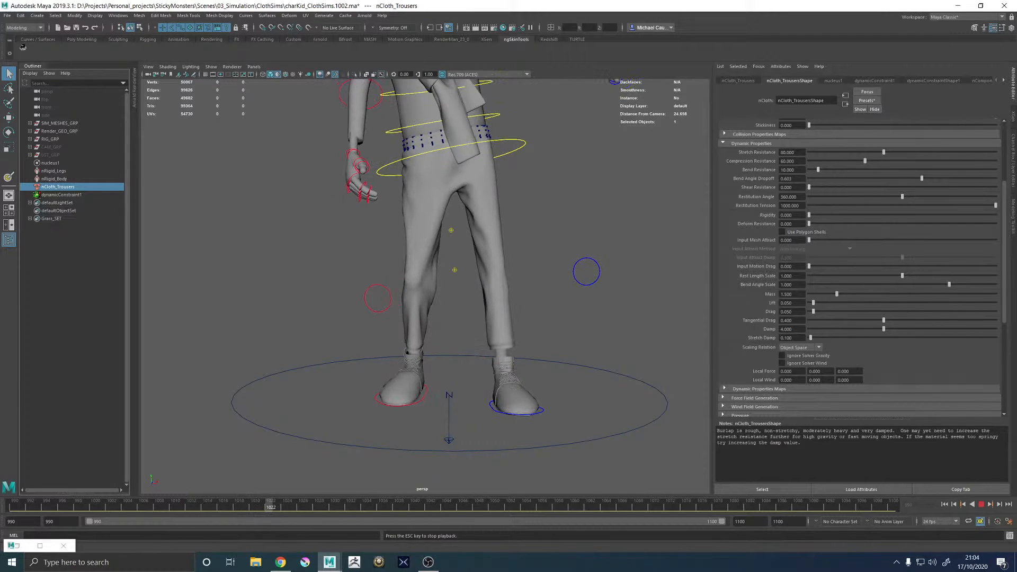
{"action": "key", "text": "alt+Tab"}
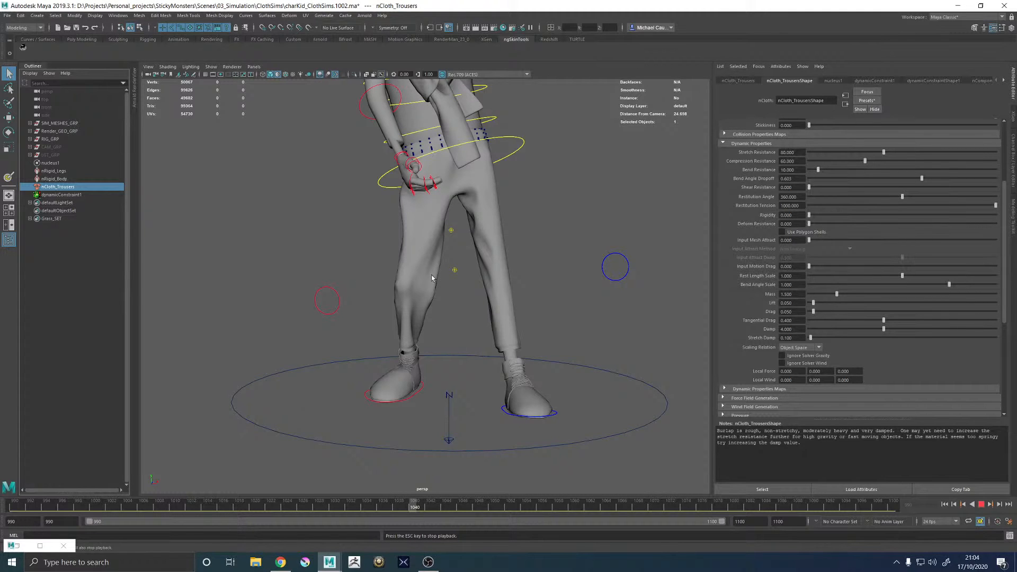
{"action": "key", "text": "Escape"}
{"action": "left_click_drag", "start_coordinate": [432, 278], "coordinate": [277, 267], "text": "alt"}
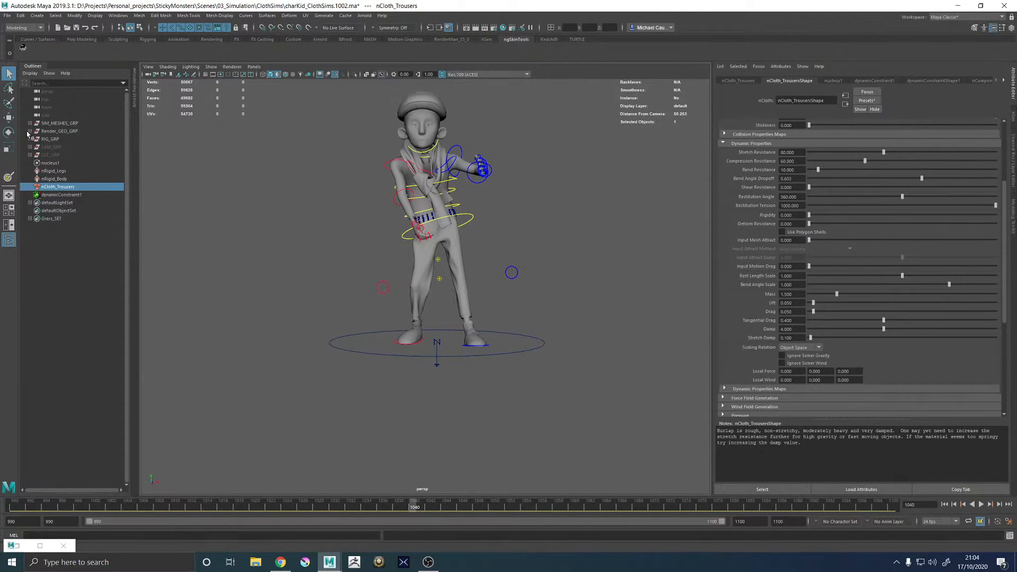
{"action": "left_click_drag", "start_coordinate": [465, 165], "coordinate": [111, 169], "text": "alt"}
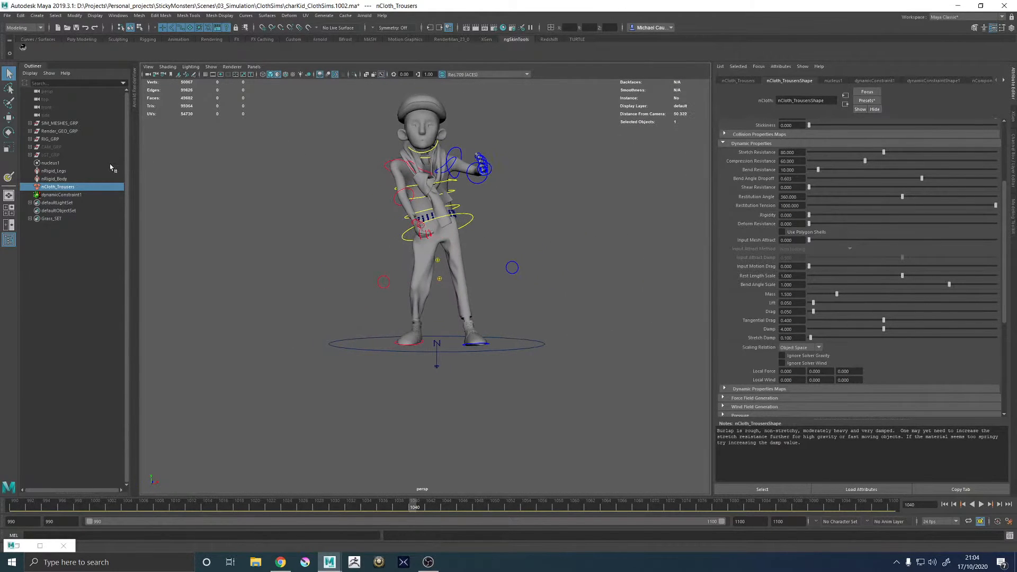
{"action": "left_click", "coordinate": [30, 154]}
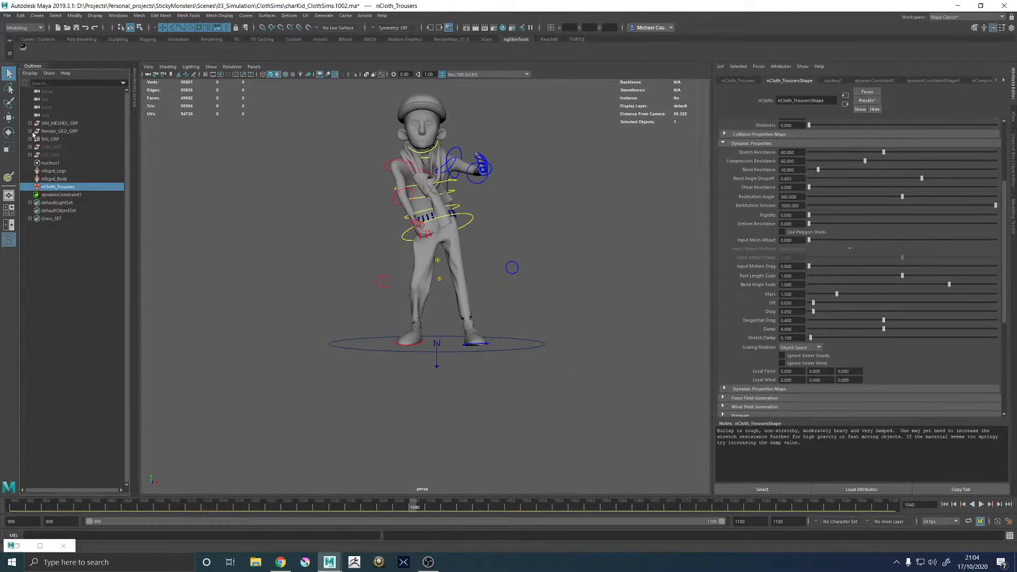
- Unhide ENV_GRP, Monster_GRP and Box_GRP inside Render_GEO_GRP and view the character in the full scene
{"action": "left_click", "coordinate": [31, 131]}
{"action": "left_click", "coordinate": [61, 154]}
{"action": "key", "text": "h"}
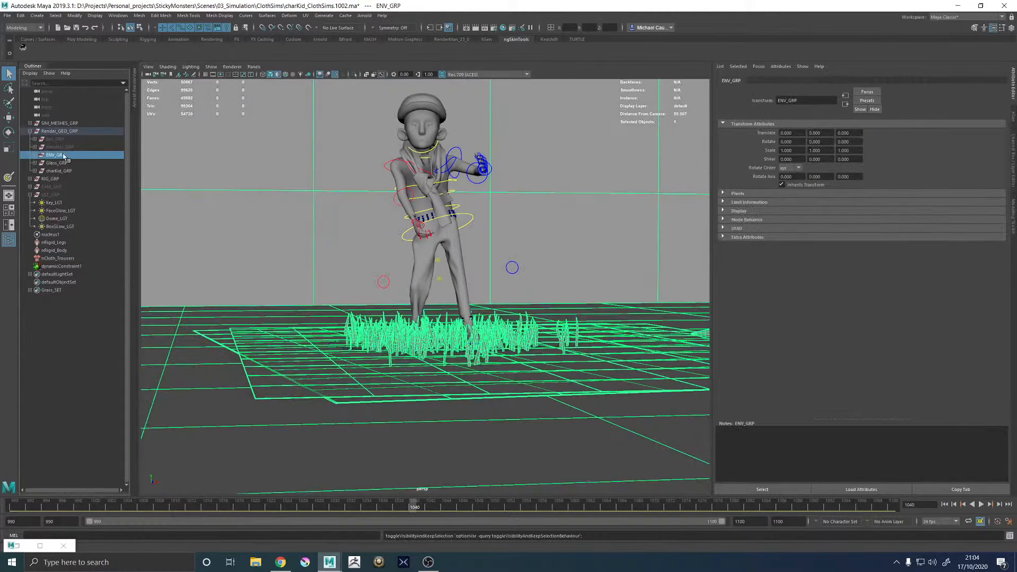
{"action": "left_click", "coordinate": [59, 146]}
{"action": "key", "text": "h"}
{"action": "left_click", "coordinate": [55, 139]}
{"action": "key", "text": "h"}
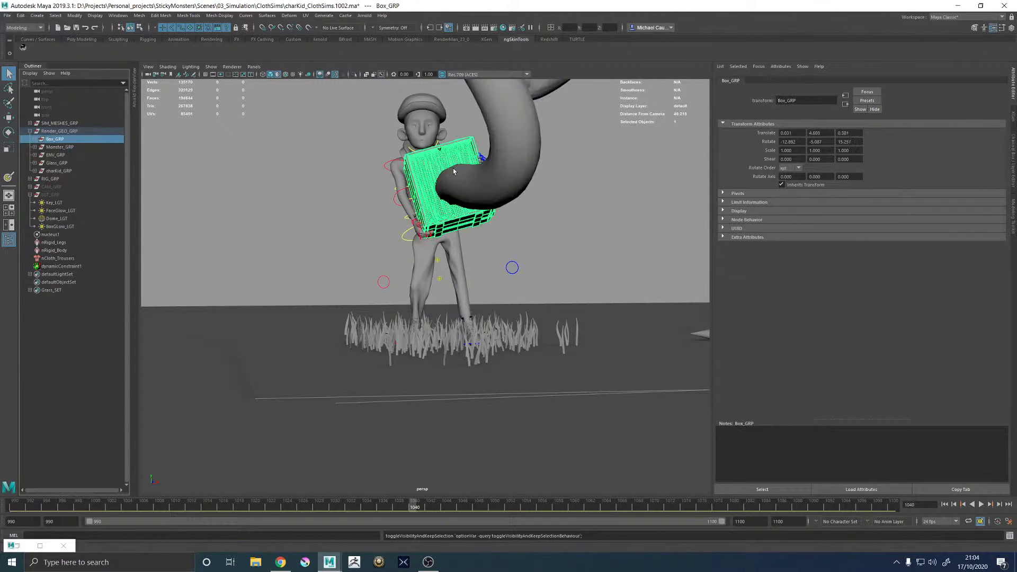
{"action": "left_click_drag", "start_coordinate": [454, 171], "coordinate": [552, 177], "text": "alt"}
{"action": "left_click", "coordinate": [543, 121]}
{"action": "left_click_drag", "start_coordinate": [445, 136], "coordinate": [471, 141], "text": "alt"}
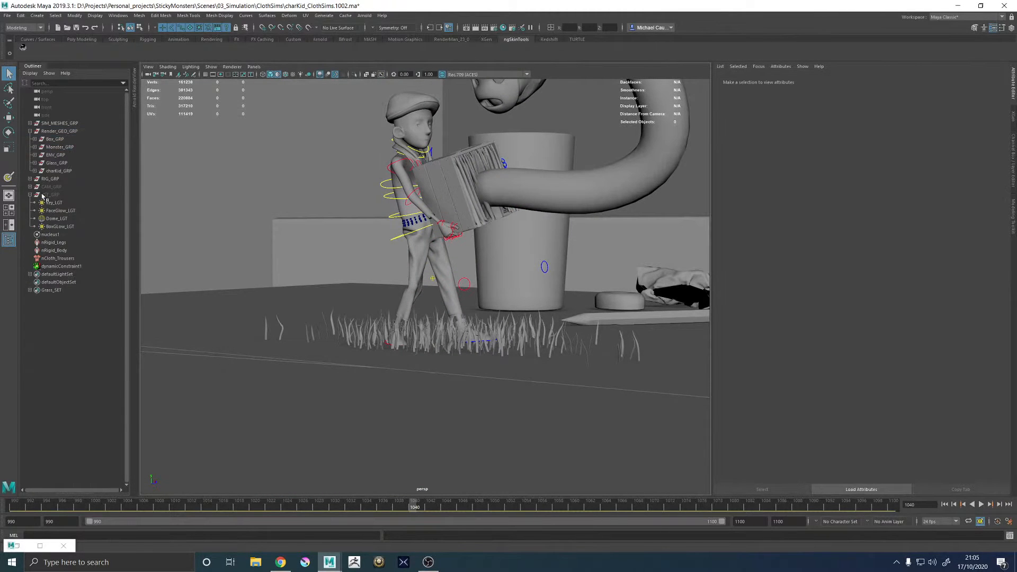
- Unhide Coat_GRP inside the Clothing_GRP of charKid_GRP and view the character wearing the coat
{"action": "left_click", "coordinate": [35, 170]}
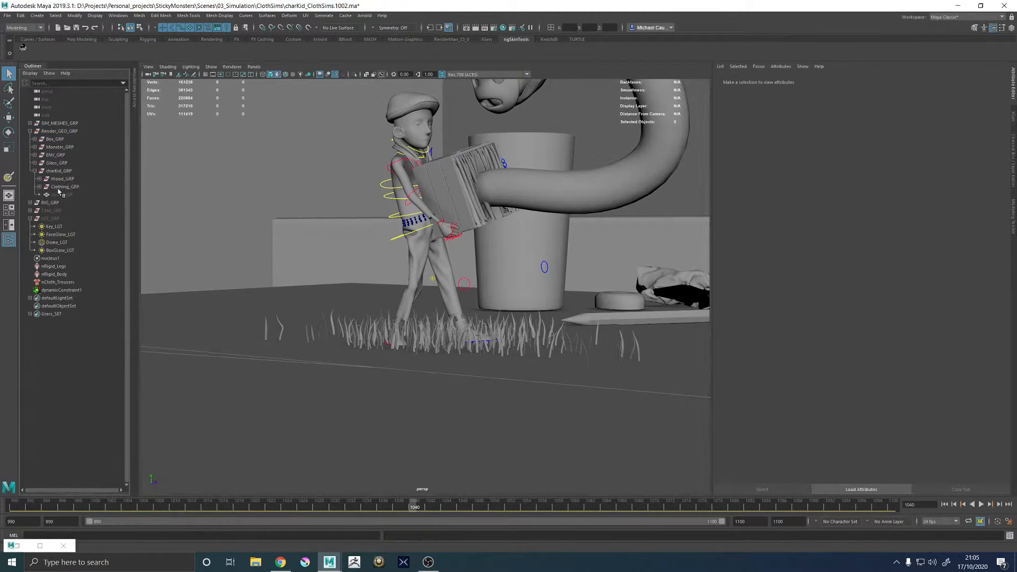
{"action": "left_click", "coordinate": [40, 186]}
{"action": "left_click", "coordinate": [71, 244]}
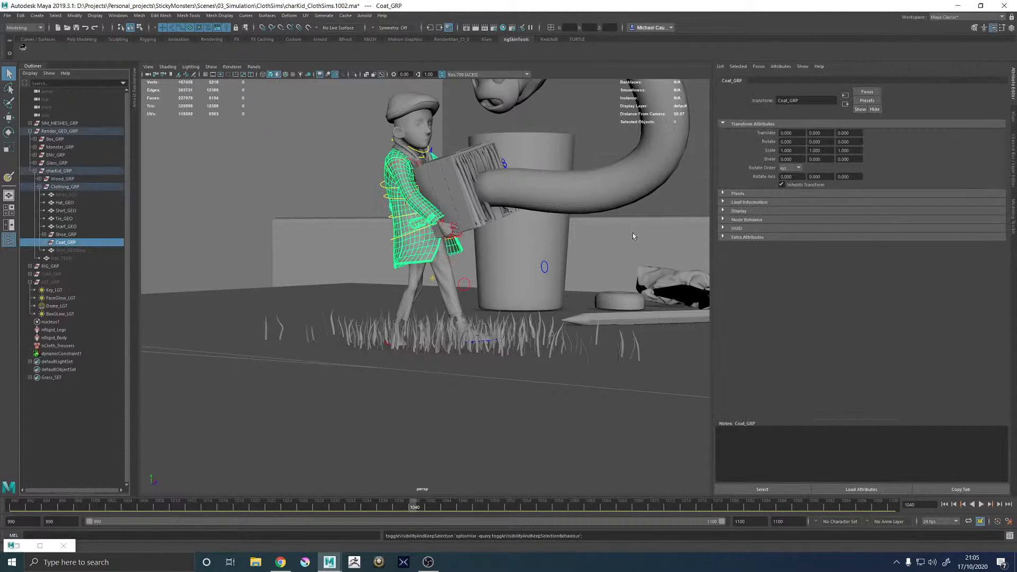
{"action": "left_click", "coordinate": [624, 221]}
{"action": "left_click_drag", "start_coordinate": [624, 221], "coordinate": [510, 273], "text": "alt"}
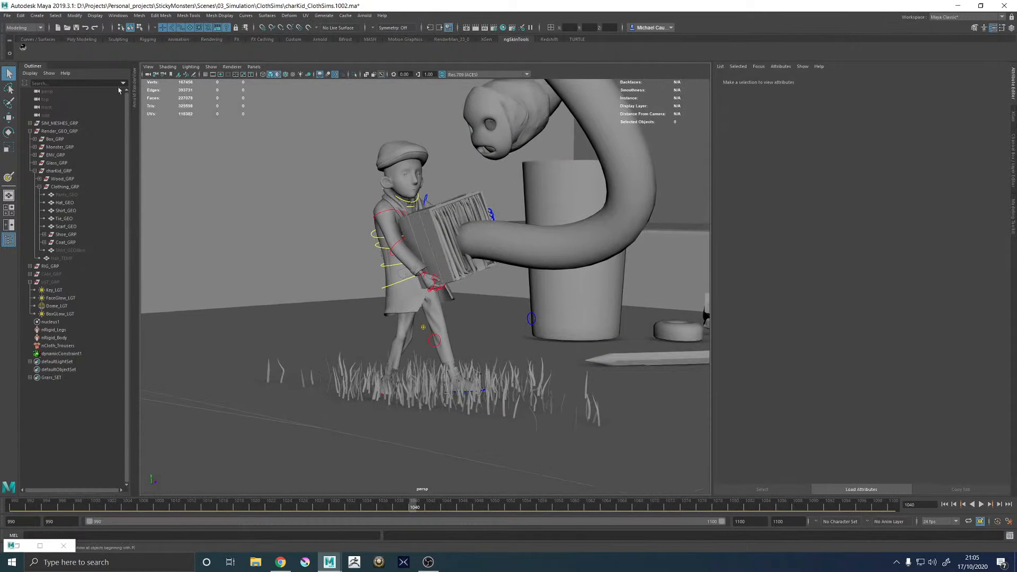
- Open the Arnold RenderView and render the trouser region with LGT_GRP and CAM_GRP unhidden
{"action": "left_click", "coordinate": [134, 88]}
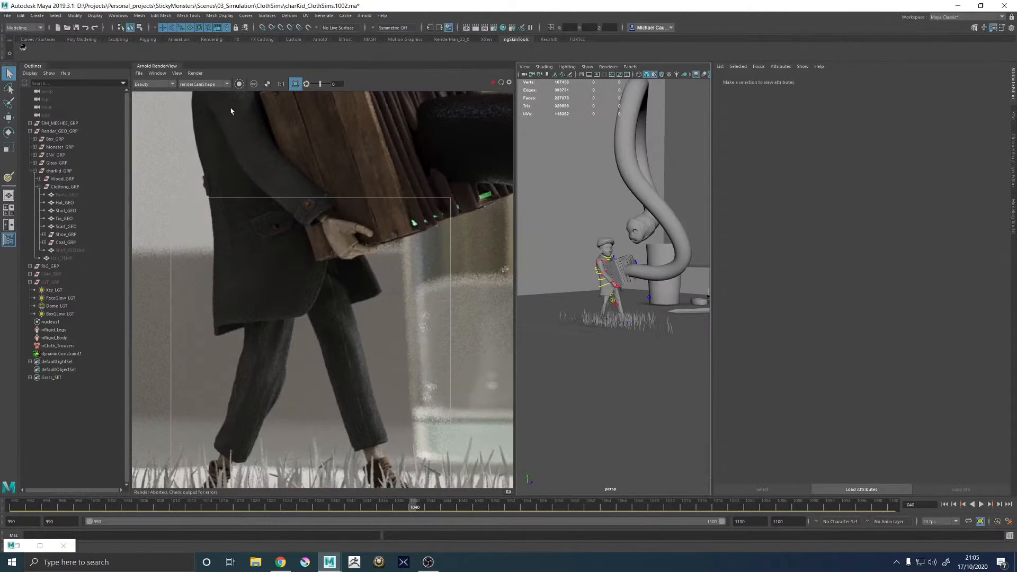
{"action": "left_click", "coordinate": [492, 81]}
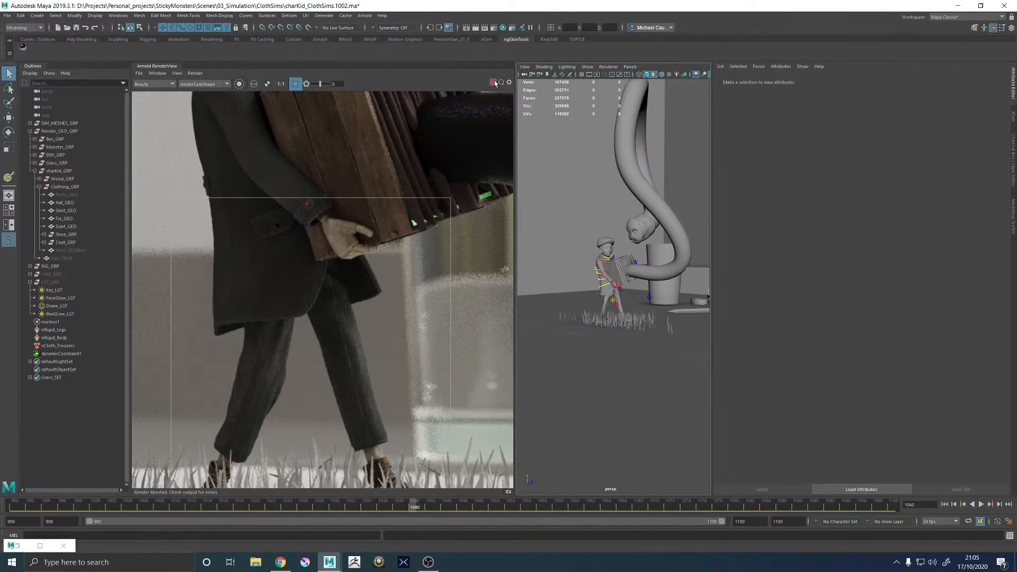
{"action": "left_click", "coordinate": [51, 282]}
{"action": "left_click", "coordinate": [52, 274]}
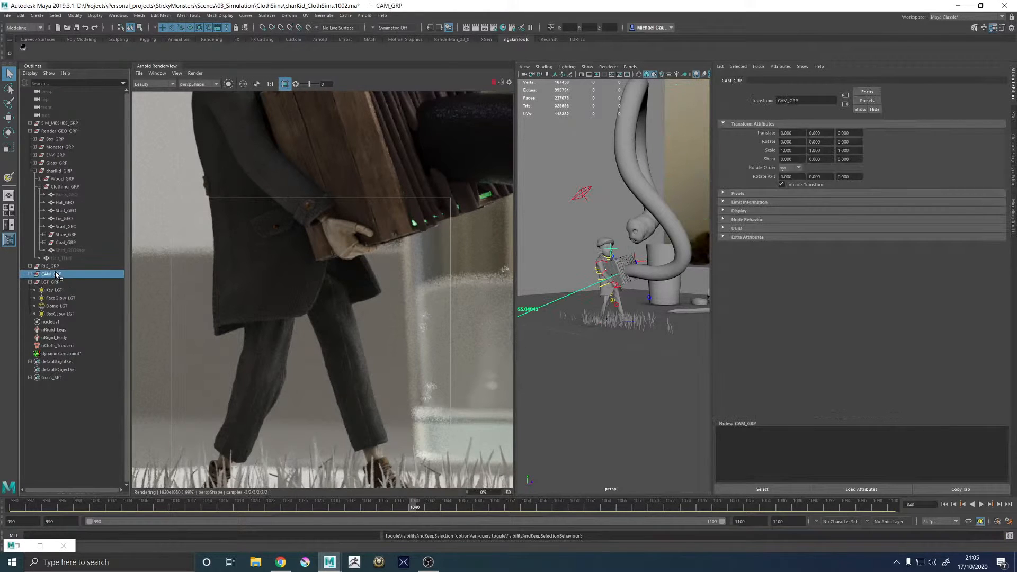
{"action": "key", "text": "ctrl+h"}
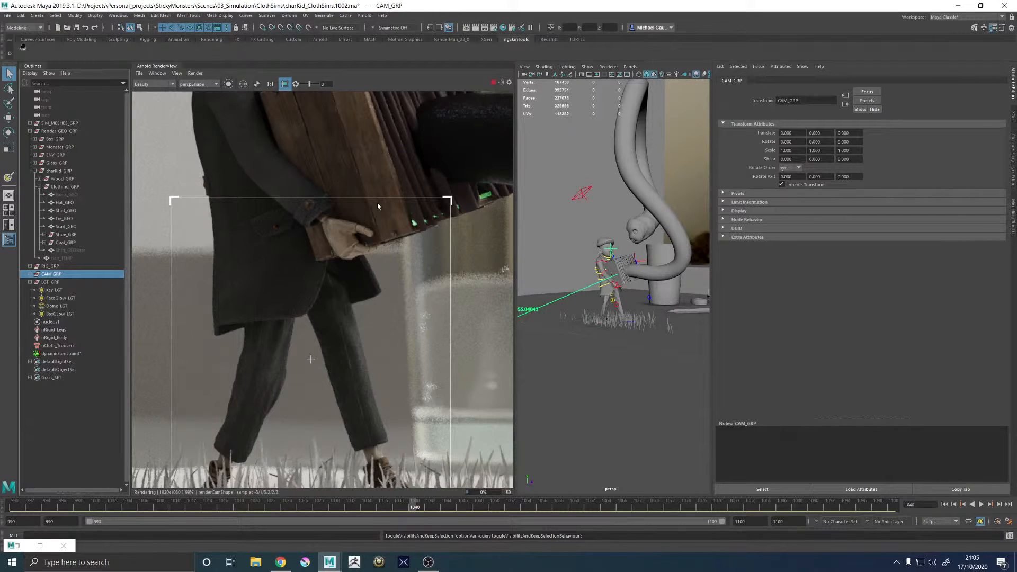
{"action": "scroll", "coordinate": [377, 206], "scroll_direction": "down", "scroll_amount": 4}
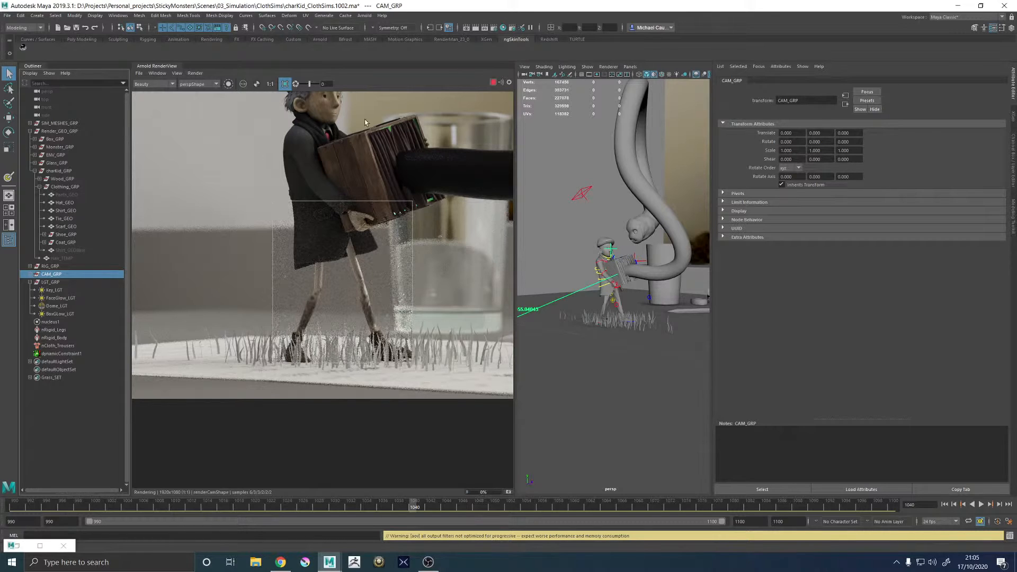
- Stop the render, unhide Pants_GEO, select Dome_LGT and restart the region render
{"action": "left_click", "coordinate": [493, 83]}
{"action": "left_click", "coordinate": [72, 194]}
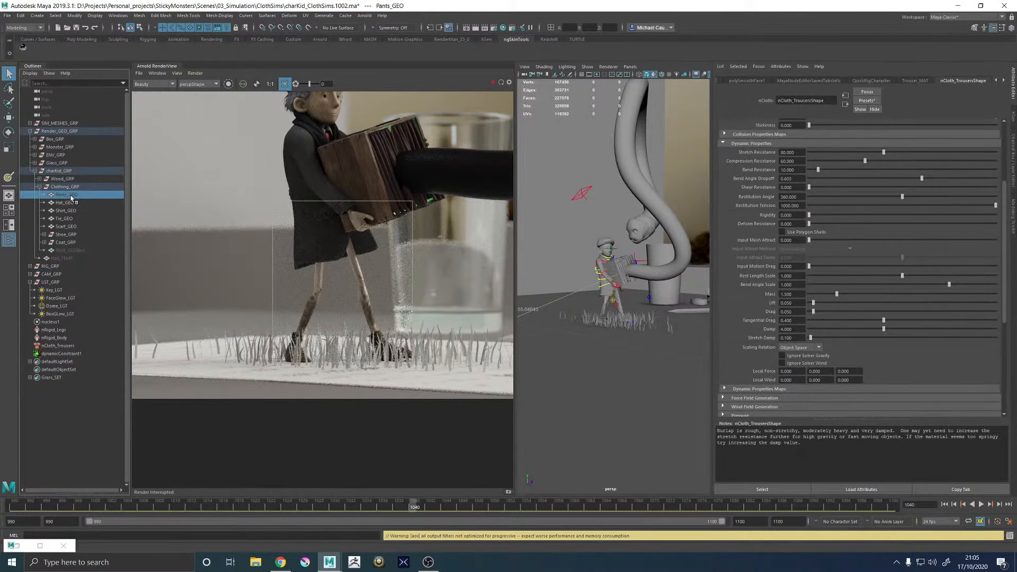
{"action": "left_click", "coordinate": [57, 305]}
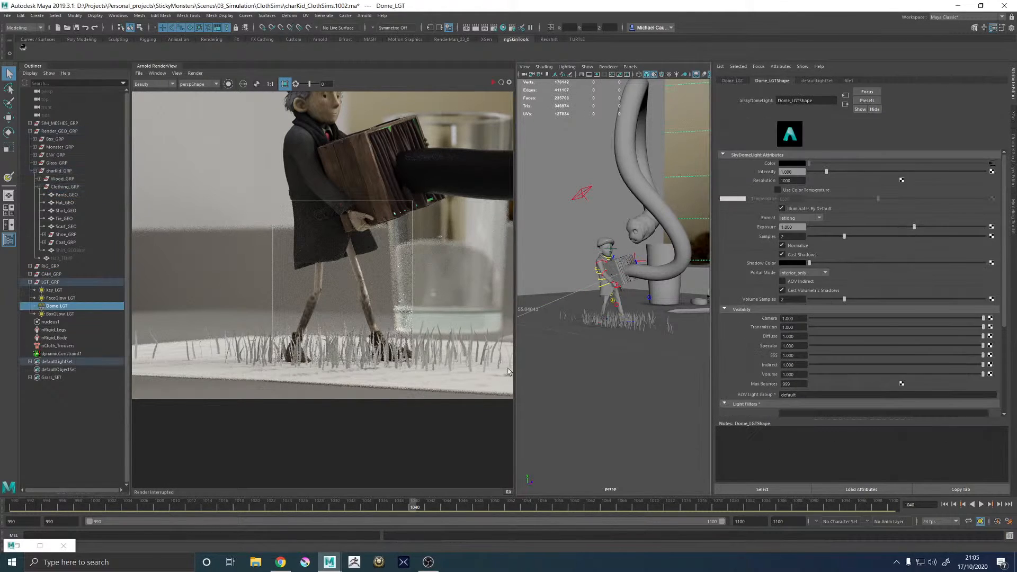
{"action": "left_click", "coordinate": [491, 83]}
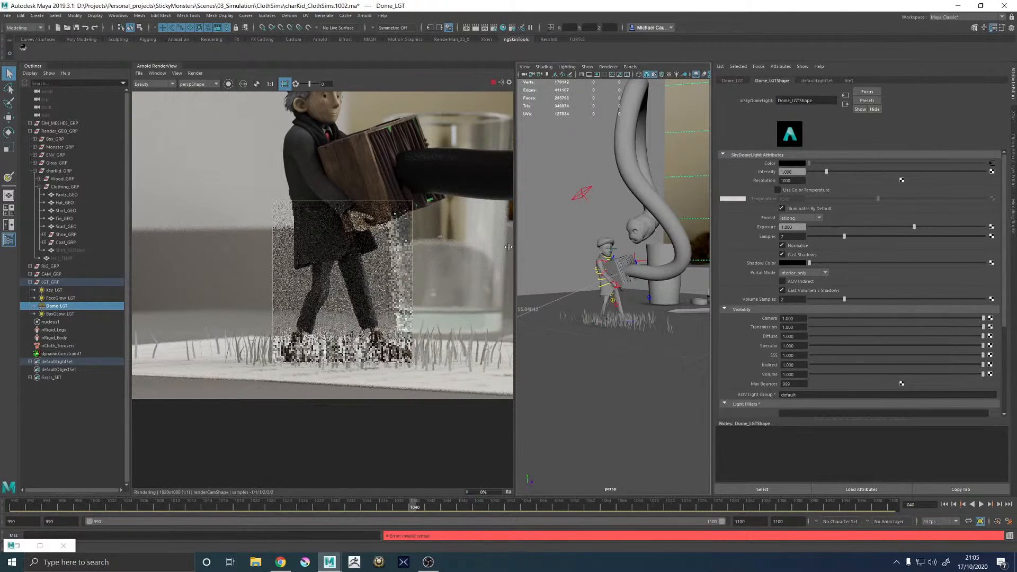
- Examine the rendered trousers' folds and silhouette both close up and within the whole shot, and stop the render
{"action": "scroll", "coordinate": [318, 303], "scroll_direction": "up", "scroll_amount": 2}
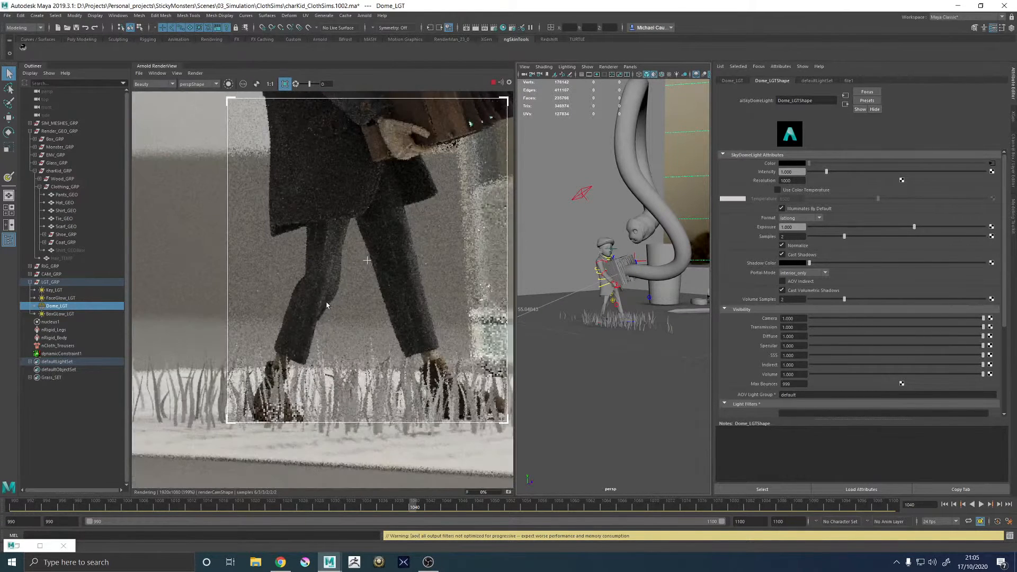
{"action": "scroll", "coordinate": [329, 304], "scroll_direction": "down", "scroll_amount": 2}
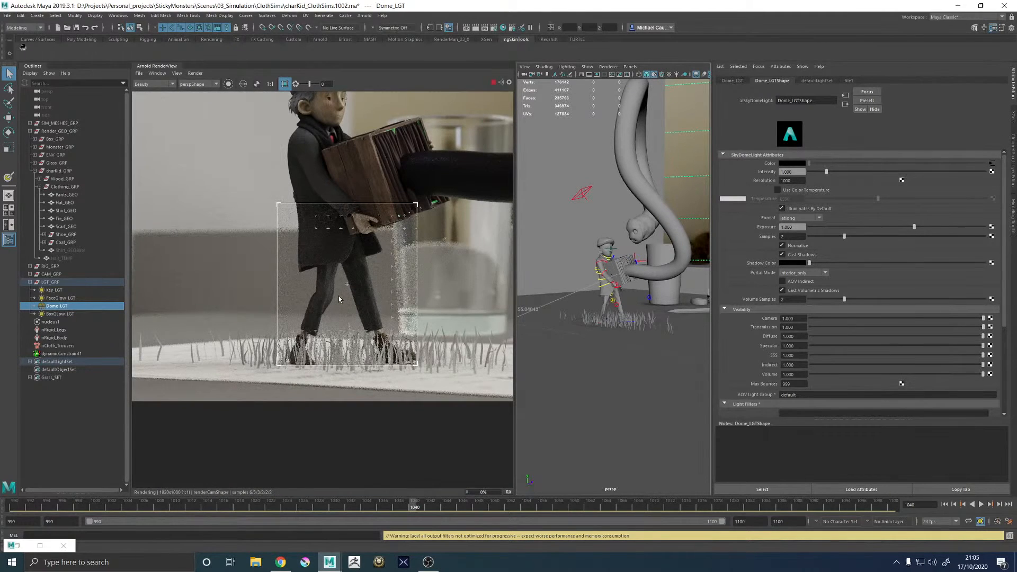
{"action": "scroll", "coordinate": [353, 306], "scroll_direction": "up", "scroll_amount": 2}
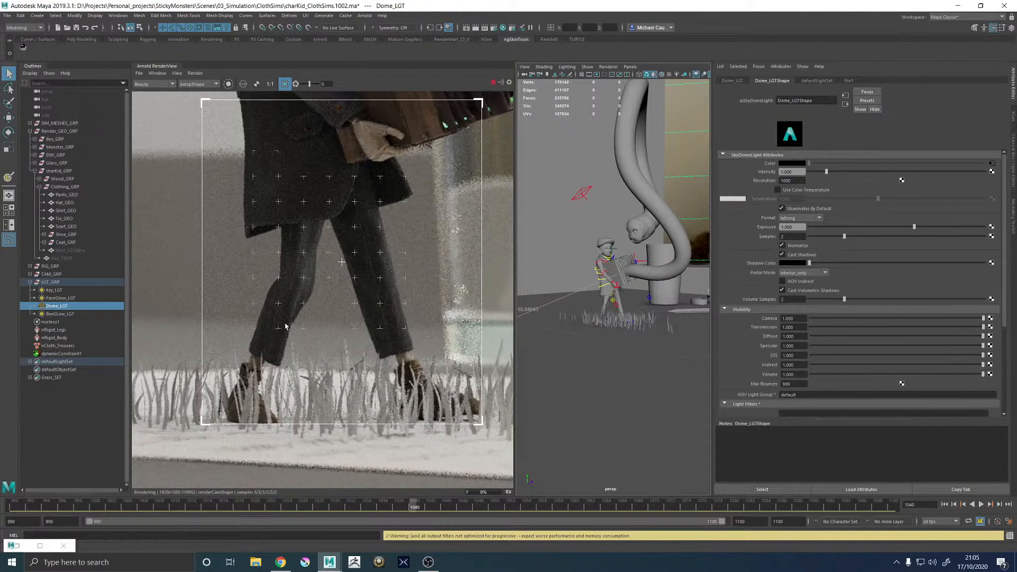
{"action": "scroll", "coordinate": [285, 327], "scroll_direction": "down", "scroll_amount": 1}
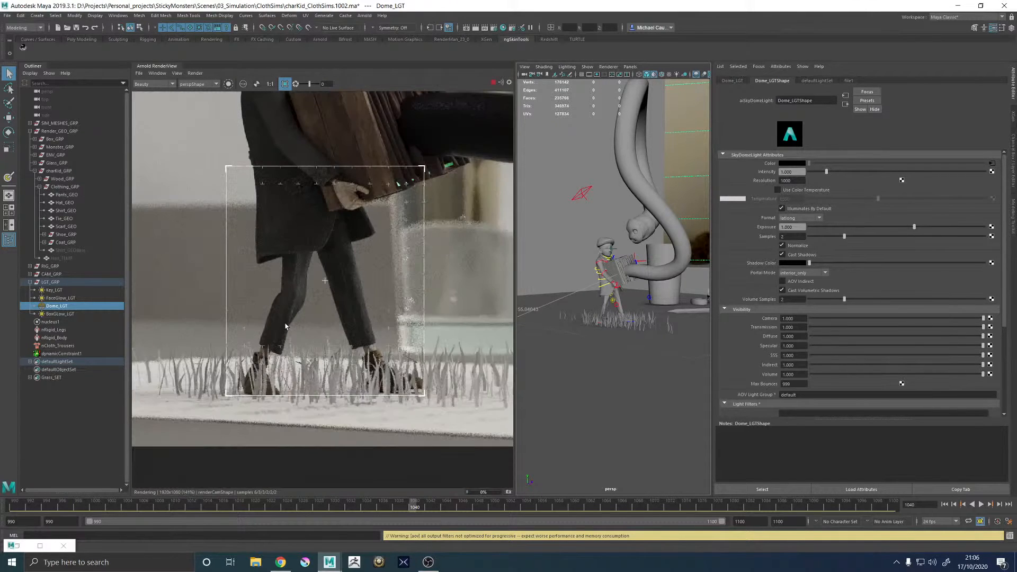
{"action": "scroll", "coordinate": [285, 327], "scroll_direction": "down", "scroll_amount": 2}
{"action": "scroll", "coordinate": [292, 301], "scroll_direction": "up", "scroll_amount": 2}
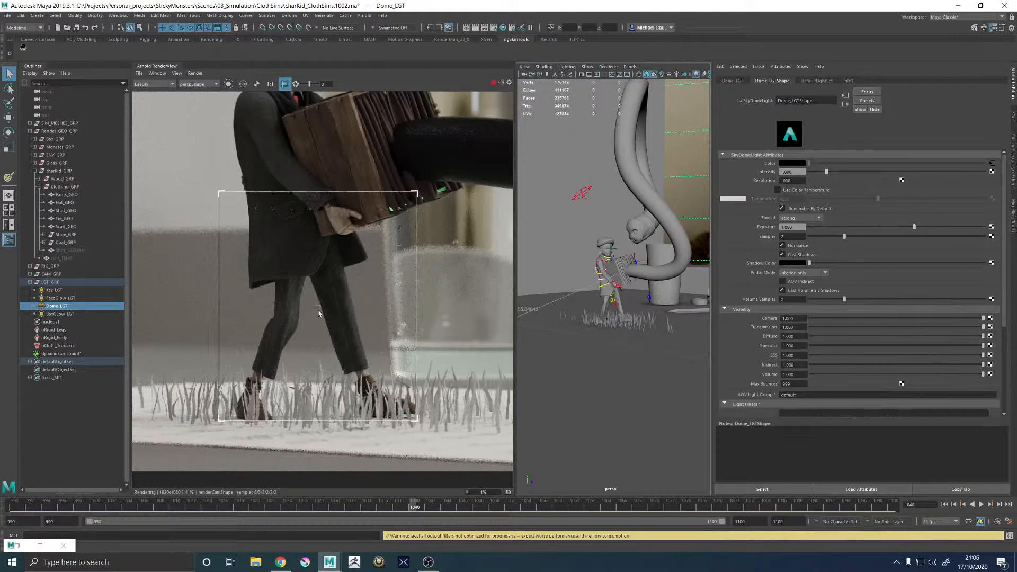
{"action": "scroll", "coordinate": [279, 310], "scroll_direction": "down", "scroll_amount": 2}
{"action": "scroll", "coordinate": [279, 310], "scroll_direction": "up", "scroll_amount": 4}
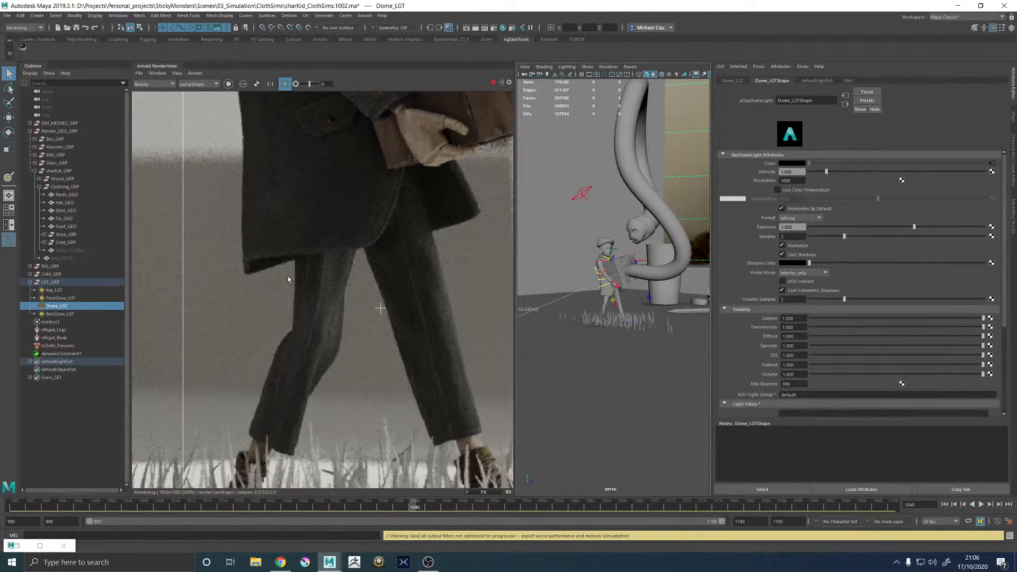
{"action": "scroll", "coordinate": [288, 275], "scroll_direction": "down", "scroll_amount": 4}
{"action": "scroll", "coordinate": [289, 281], "scroll_direction": "down", "scroll_amount": 2}
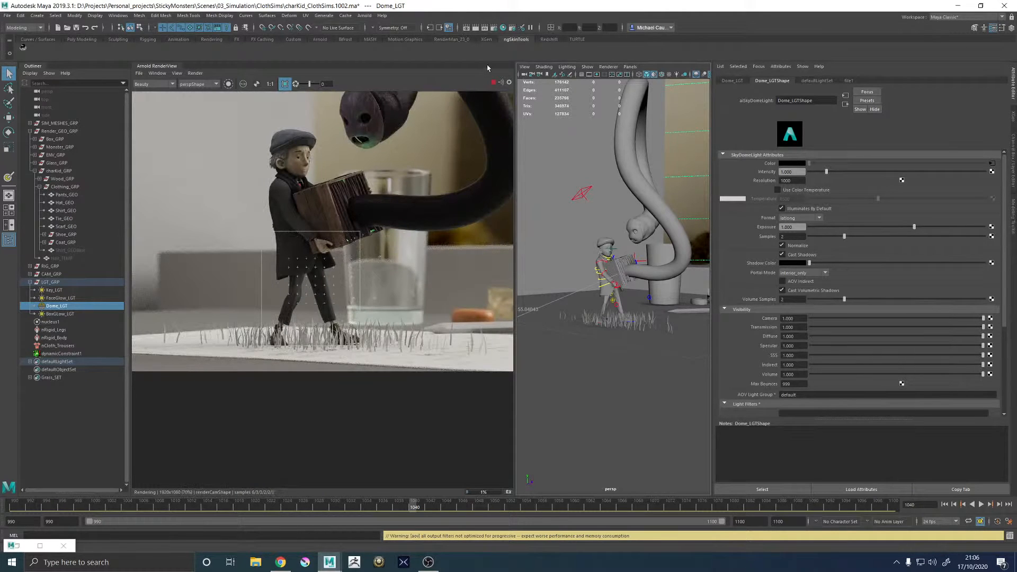
{"action": "left_click", "coordinate": [493, 82]}
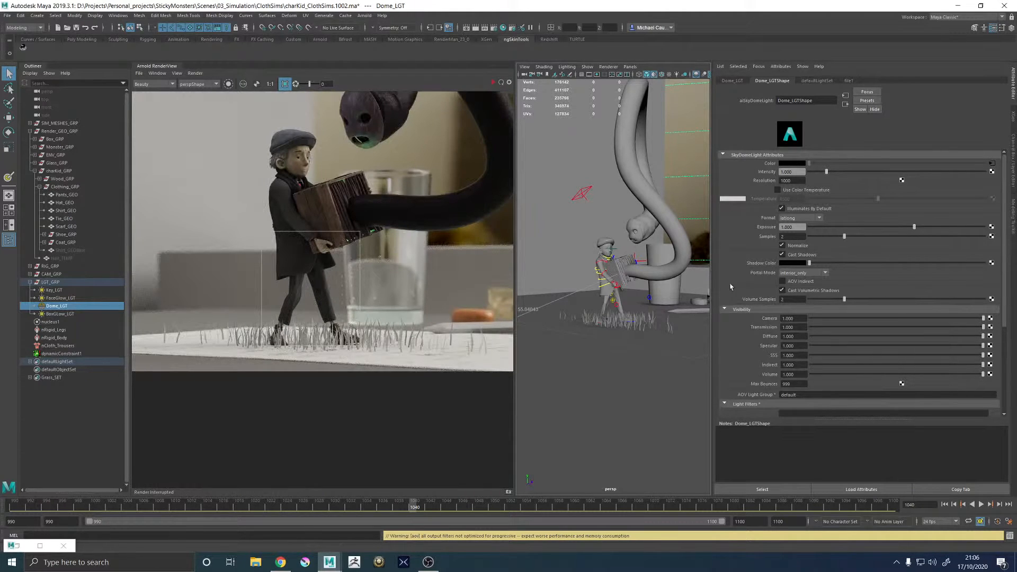
- Select Pants_GEO, switch to the FX menu set and save the scene
{"action": "left_click", "coordinate": [620, 306]}
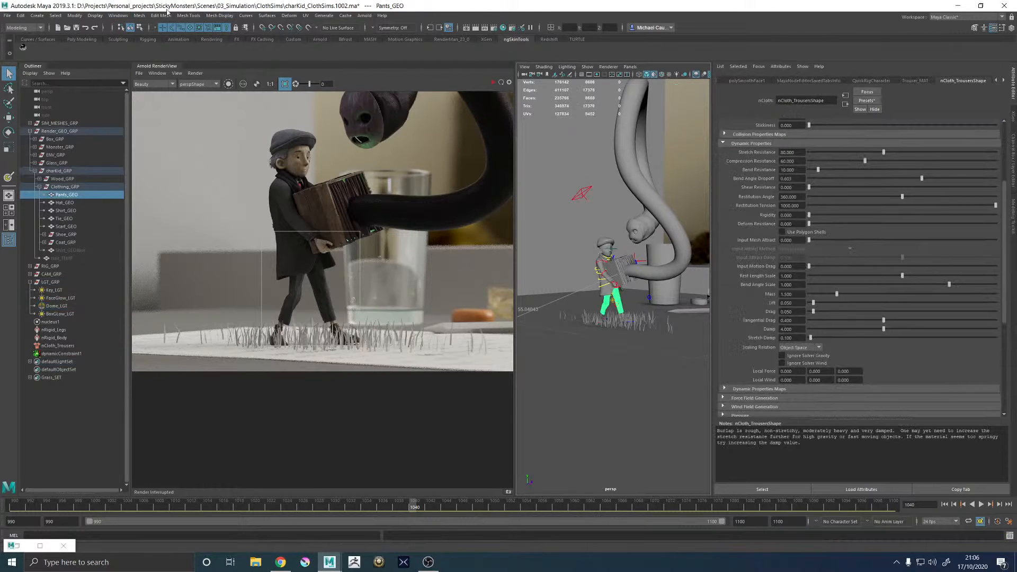
{"action": "left_click", "coordinate": [24, 27]}
{"action": "left_click", "coordinate": [16, 59]}
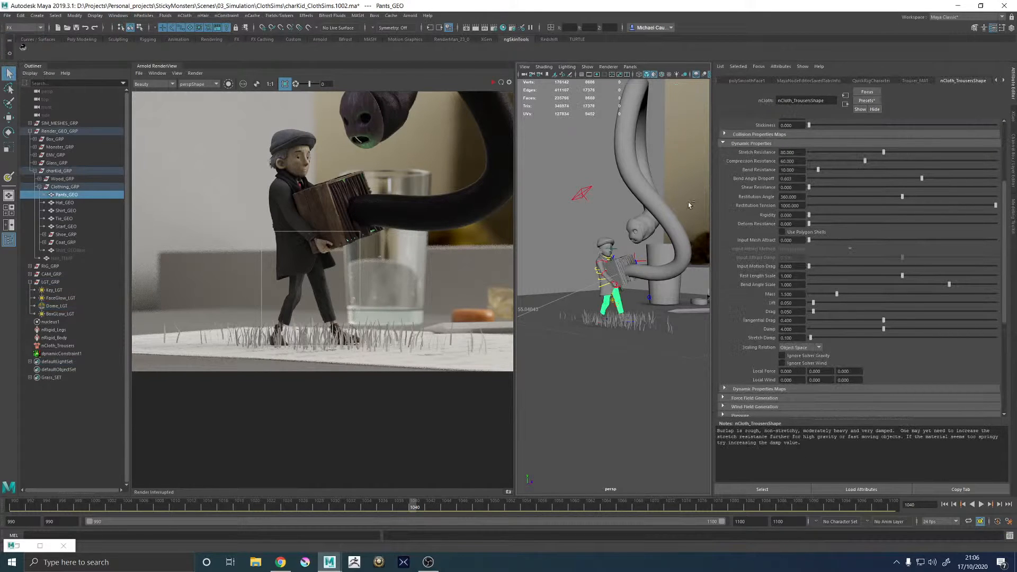
{"action": "key", "text": "ctrl+s"}
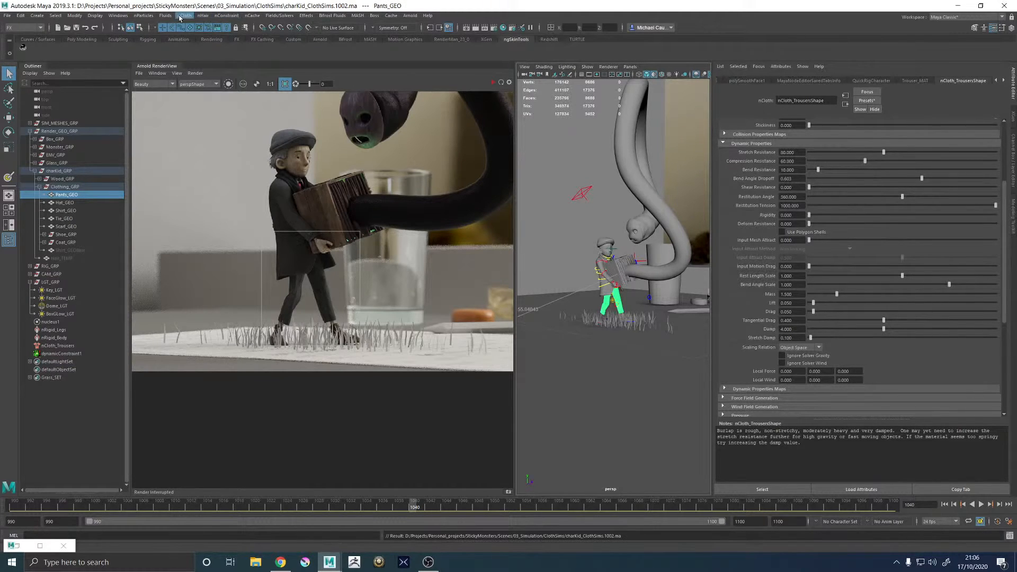
- Create an nObject cache named nCloth_TrousersShape in the charKid_ClothSims directory, with one file per frame over the Time Slider range, evaluated every 1 frame
{"action": "left_click", "coordinate": [253, 16]}
{"action": "mouse_move", "coordinate": [282, 37]}
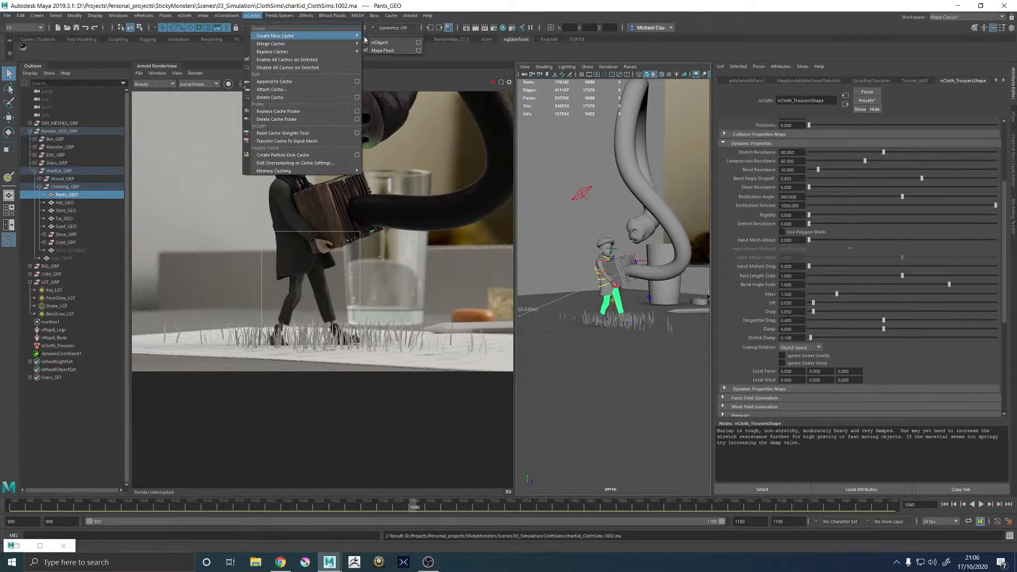
{"action": "left_click", "coordinate": [418, 43]}
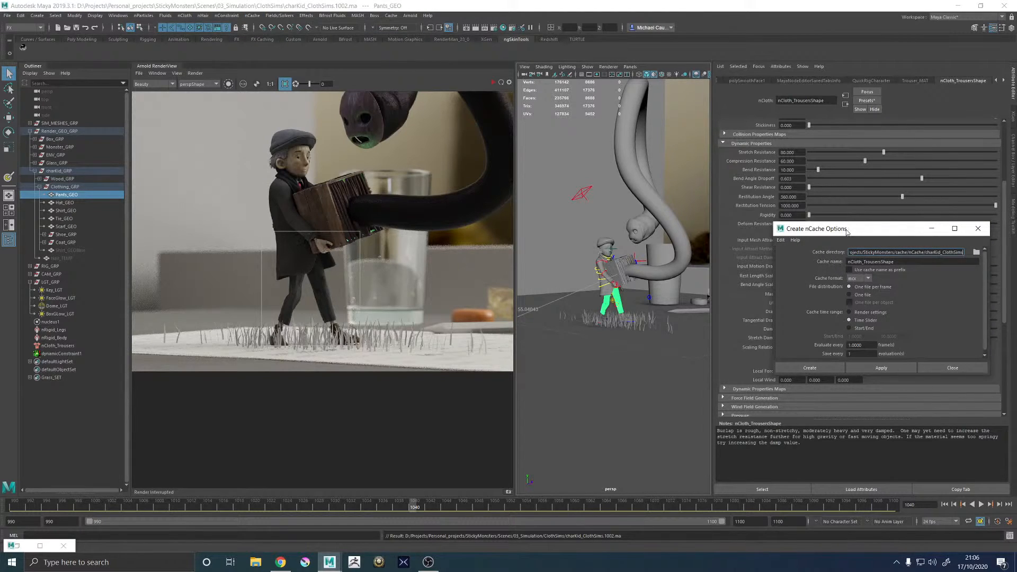
{"action": "left_click_drag", "start_coordinate": [847, 228], "coordinate": [595, 182]}
{"action": "scroll", "coordinate": [563, 258], "scroll_direction": "down", "scroll_amount": 1}
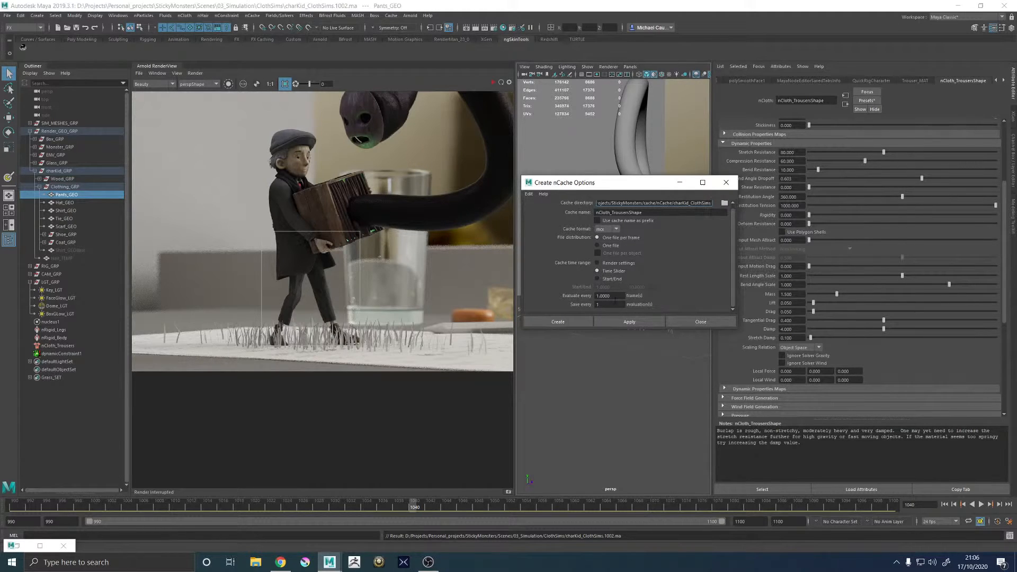
{"action": "scroll", "coordinate": [569, 276], "scroll_direction": "up", "scroll_amount": 1}
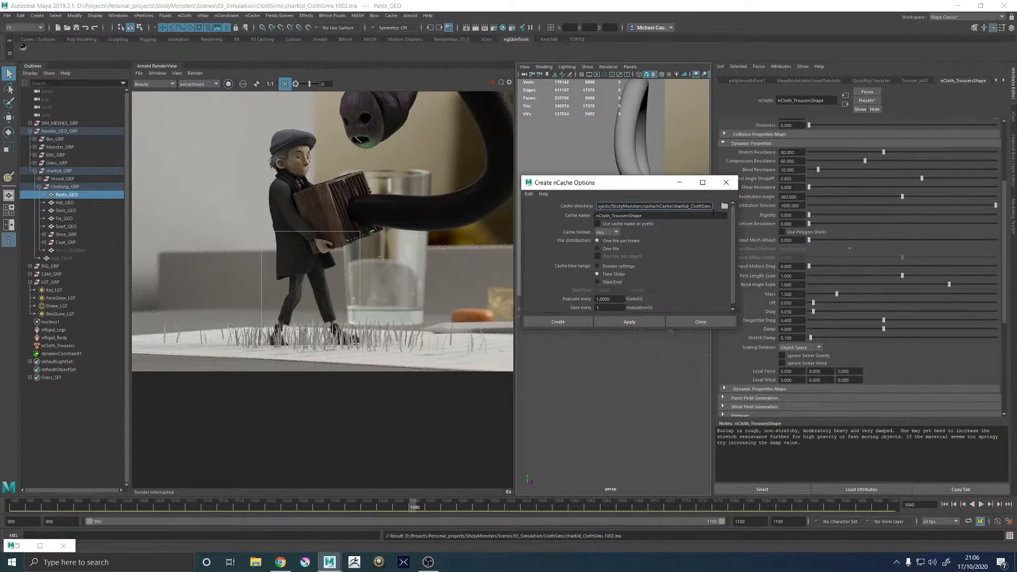
{"action": "left_click_drag", "start_coordinate": [628, 205], "coordinate": [723, 206]}
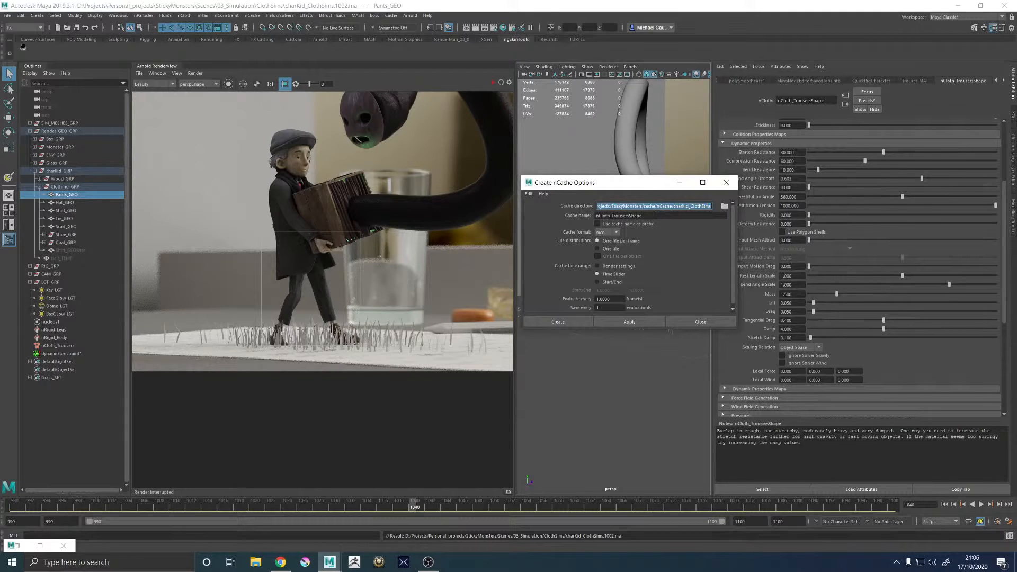
{"action": "scroll", "coordinate": [566, 285], "scroll_direction": "down", "scroll_amount": 1}
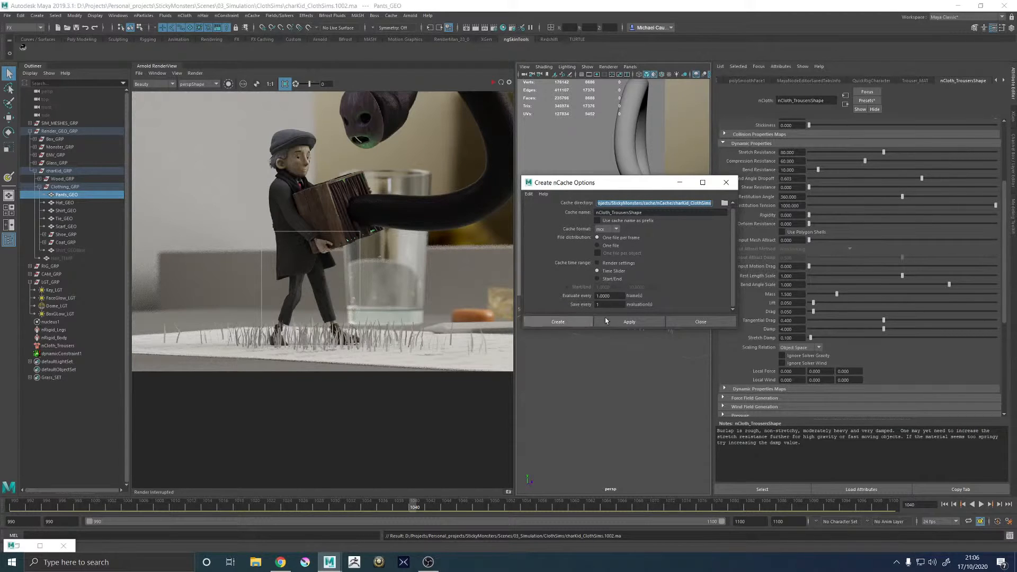
{"action": "left_click", "coordinate": [557, 322]}
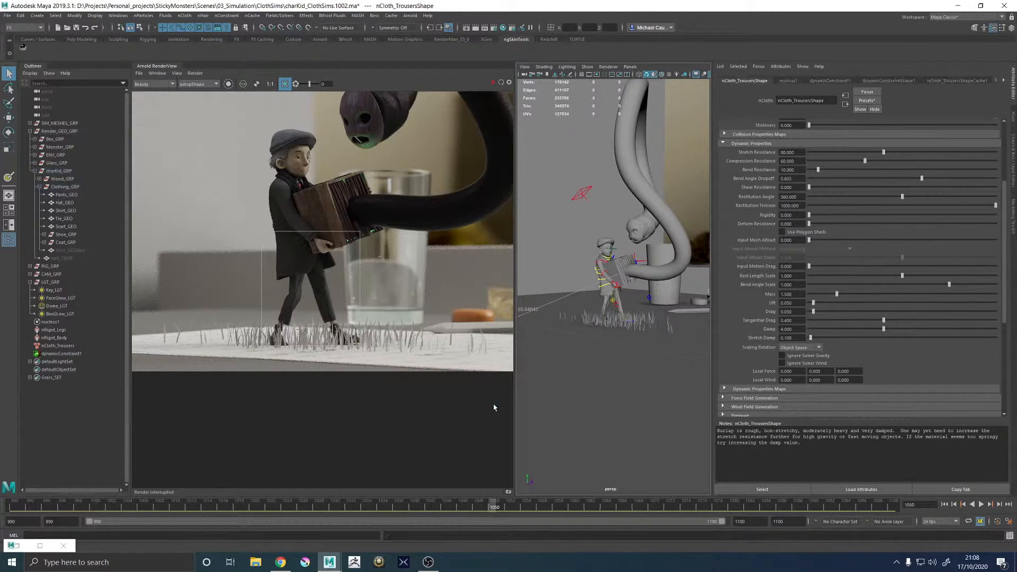
- Scrub the cached trousers simulation back to frame 1010 and play it from there, viewing the character's legs up close
{"action": "scroll", "coordinate": [593, 364], "scroll_direction": "up", "scroll_amount": 5}
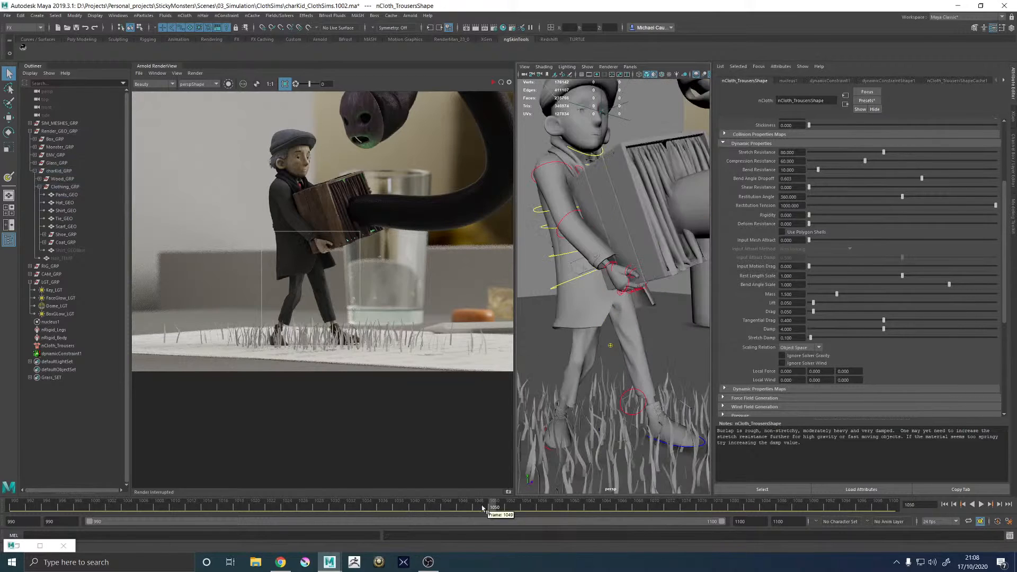
{"action": "left_click_drag", "start_coordinate": [492, 509], "coordinate": [183, 506]}
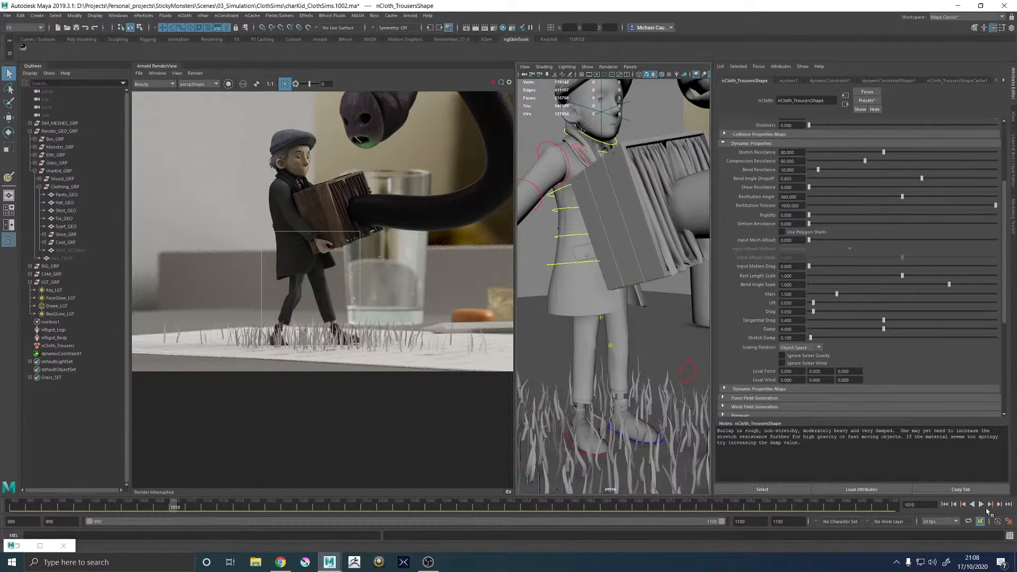
{"action": "left_click", "coordinate": [980, 505]}
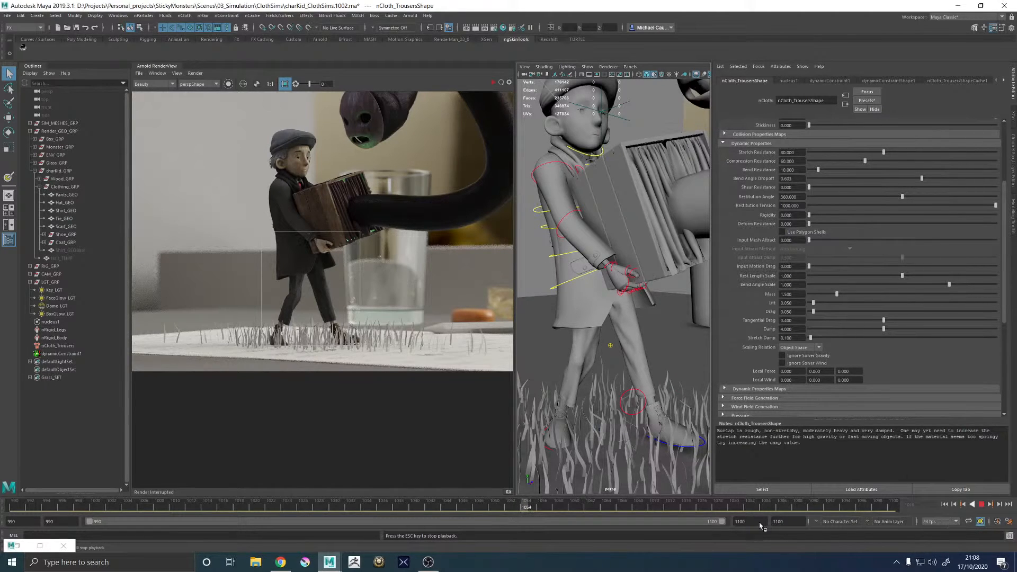
- Set the playback end frame to 1050 and play the cached trousers from frame 990, viewing the legs from front and back
{"action": "double_click", "coordinate": [739, 522]}
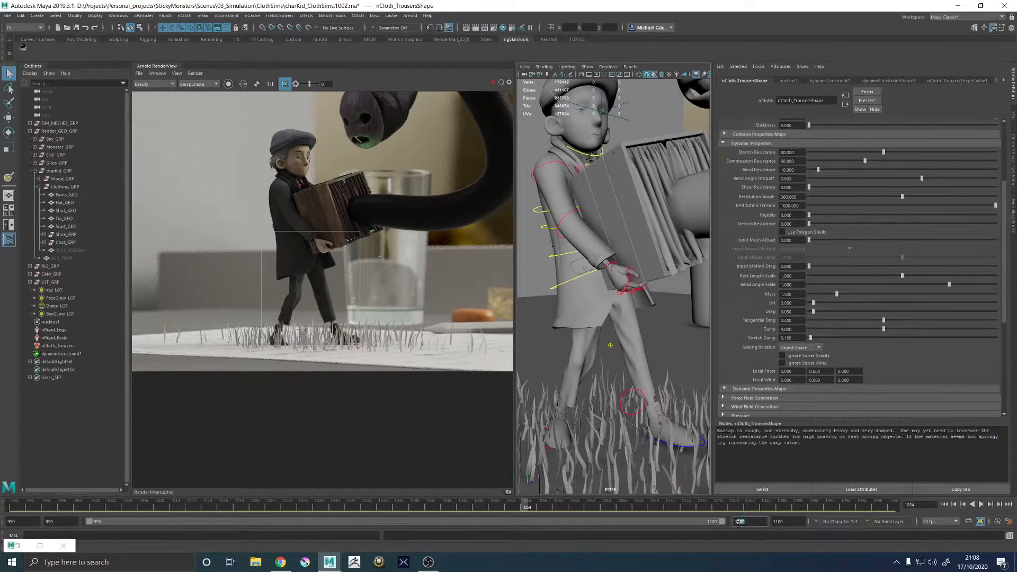
{"action": "type", "text": "1050"}
{"action": "key", "text": "Return"}
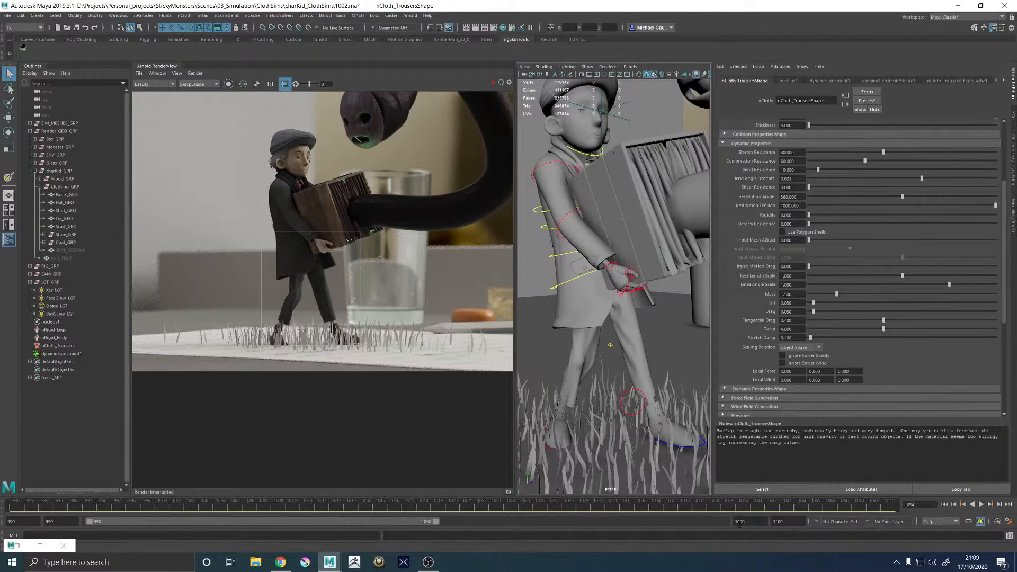
{"action": "left_click", "coordinate": [13, 506]}
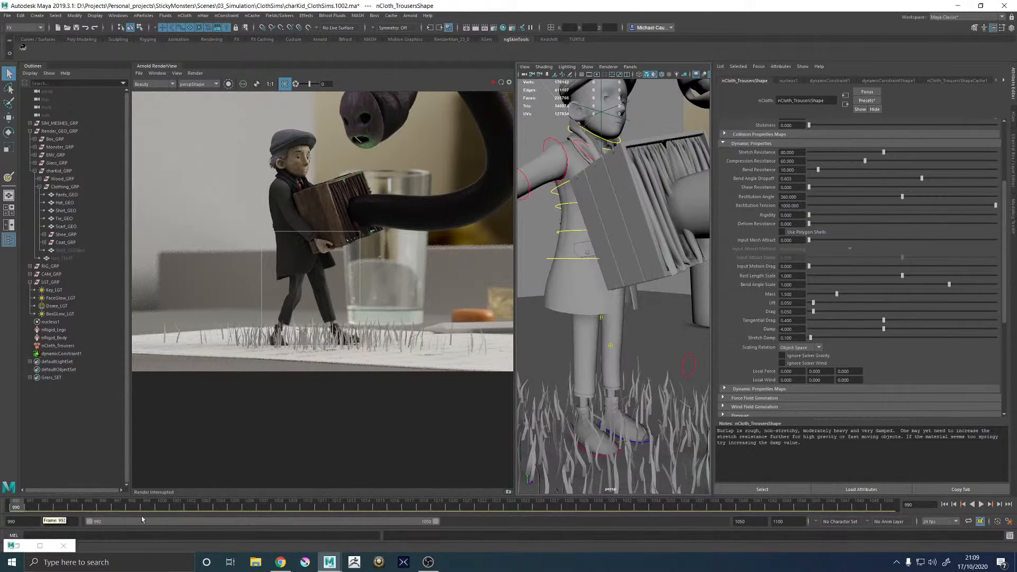
{"action": "left_click", "coordinate": [980, 504]}
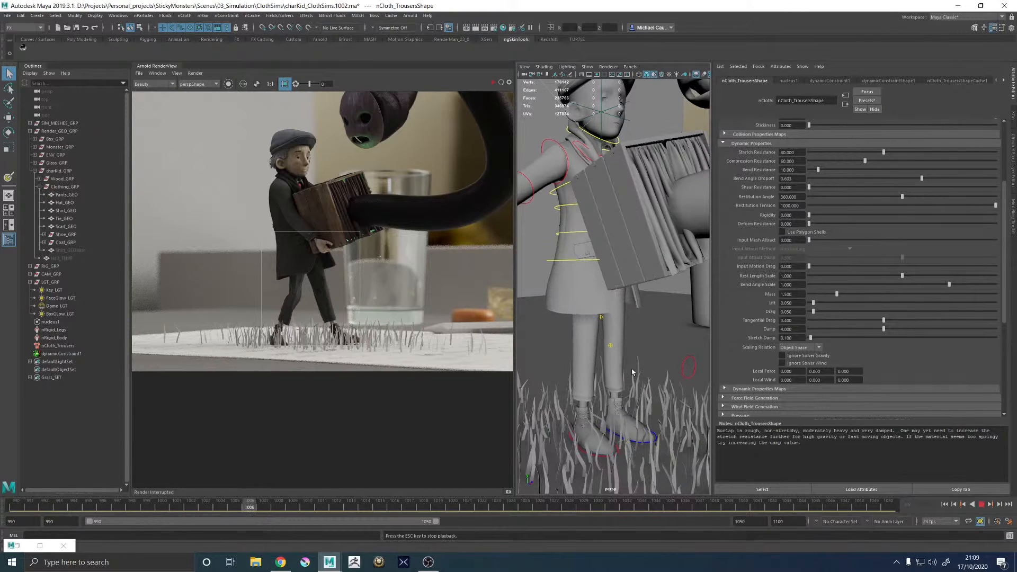
{"action": "mouse_move", "coordinate": [630, 372]}
{"action": "left_mouse_down", "text": "alt"}
{"action": "mouse_move", "coordinate": [683, 361]}
{"action": "mouse_move", "coordinate": [627, 363]}
{"action": "left_mouse_up", "text": "alt"}
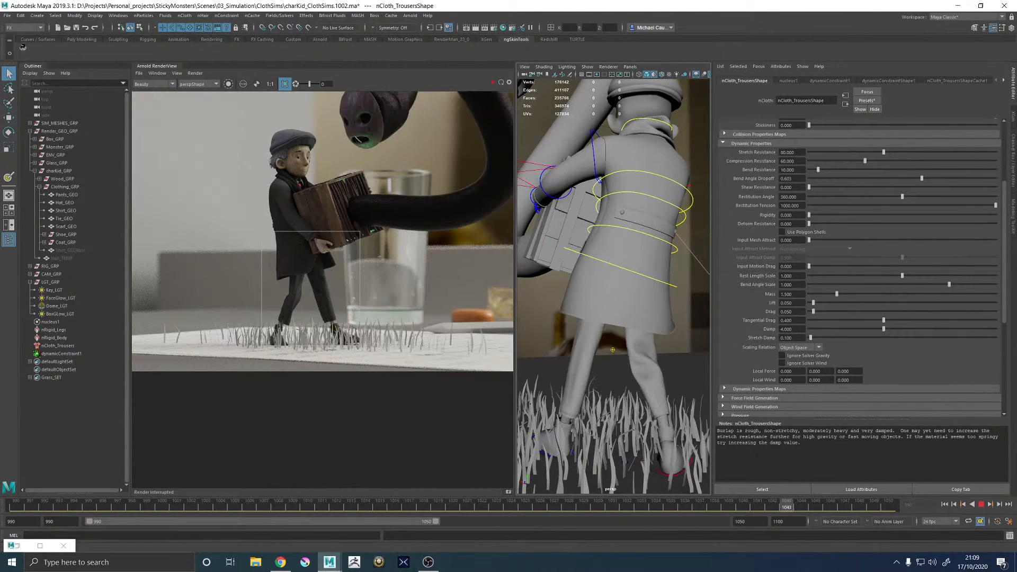
{"action": "left_click", "coordinate": [981, 504]}
- Pull the view back to show the whole character and save the scene
{"action": "left_click_drag", "start_coordinate": [628, 285], "coordinate": [759, 290], "text": "alt"}
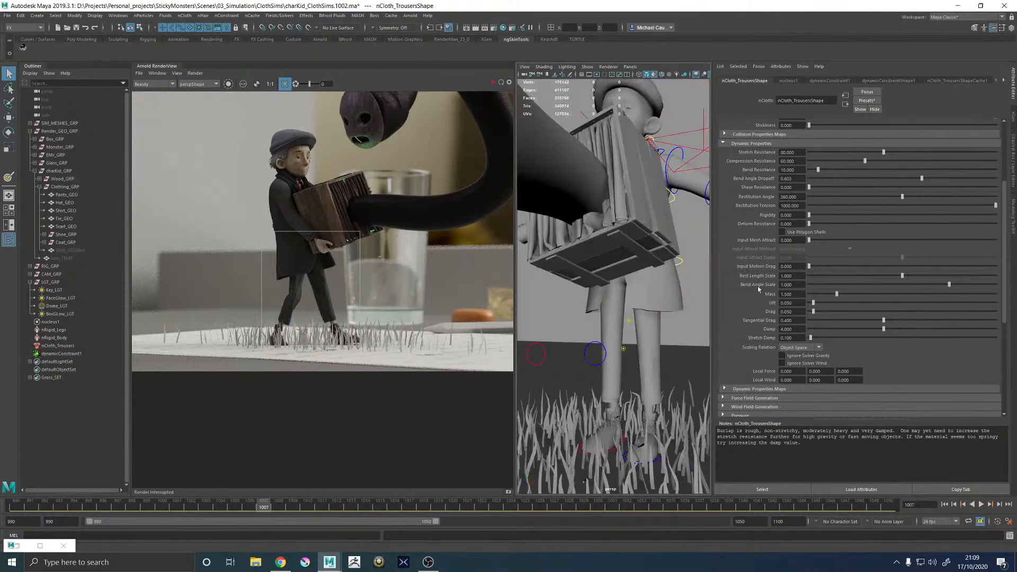
{"action": "right_click_drag", "start_coordinate": [683, 286], "coordinate": [643, 276], "text": "alt"}
{"action": "left_click_drag", "start_coordinate": [644, 276], "coordinate": [621, 301], "text": "alt"}
{"action": "key", "text": "ctrl+s"}
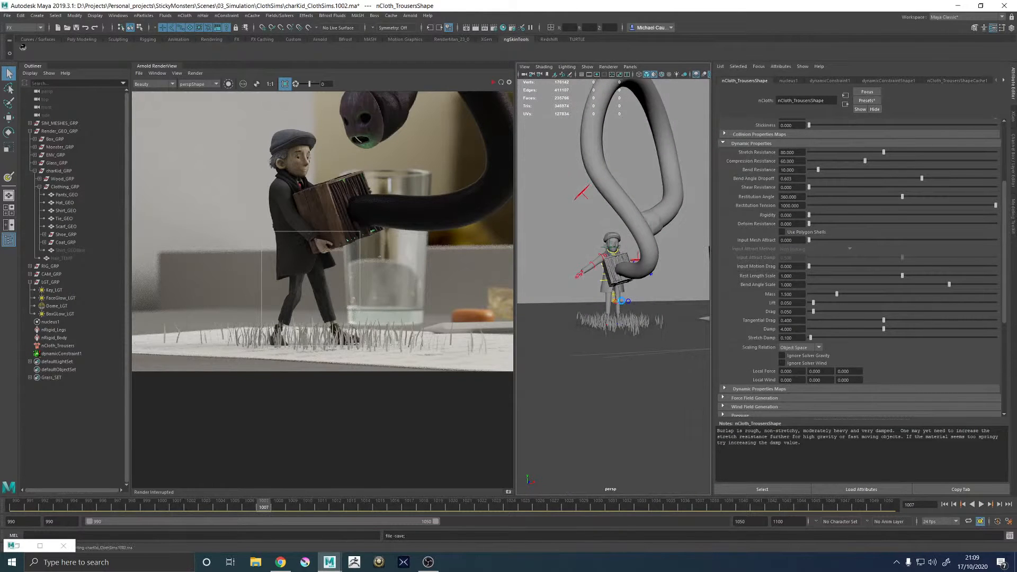
{"action": "left_click", "coordinate": [254, 563]}
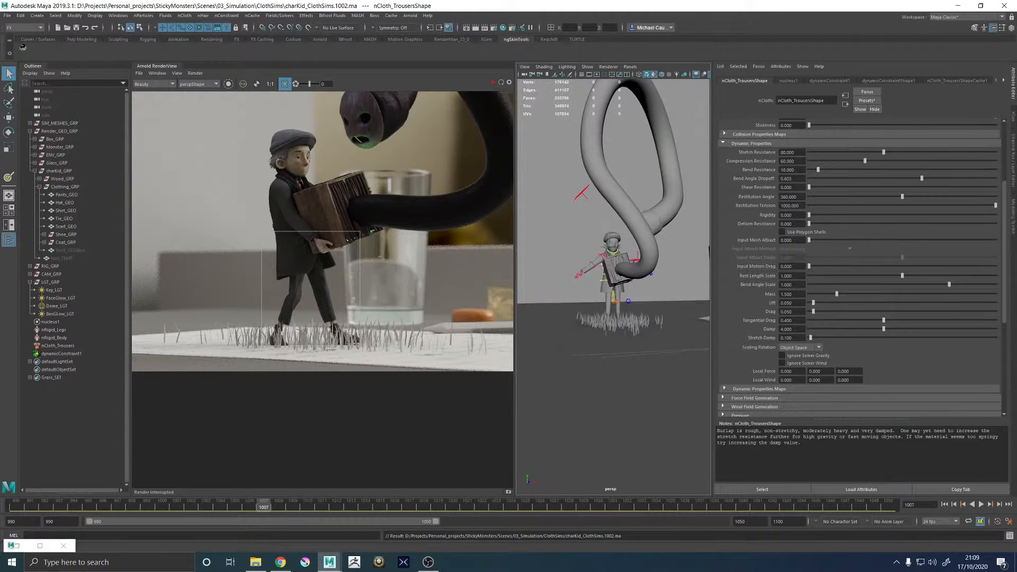
{"action": "left_click", "coordinate": [280, 562]}
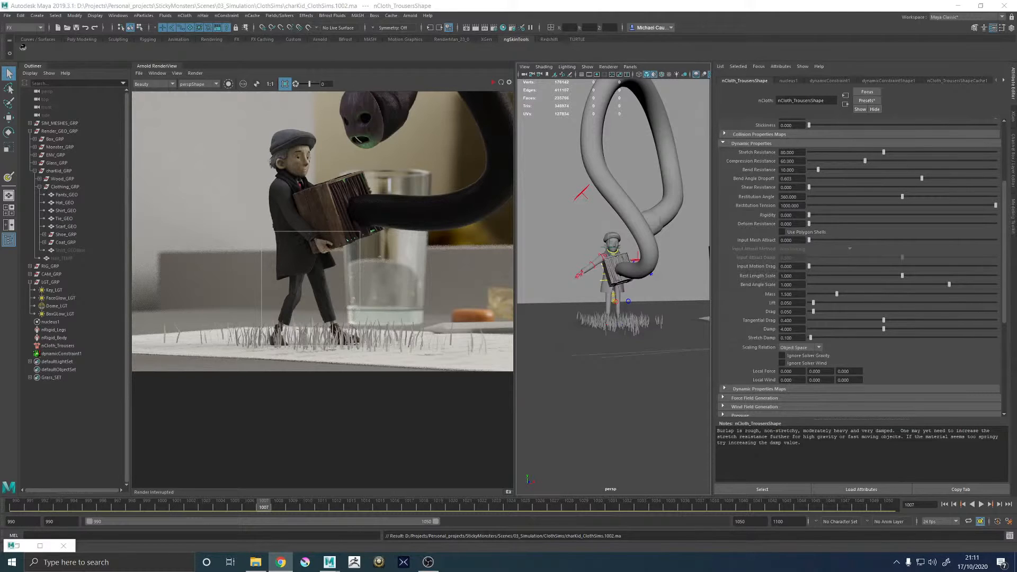
{"action": "scroll", "coordinate": [295, 289], "scroll_direction": "up", "scroll_amount": 3}
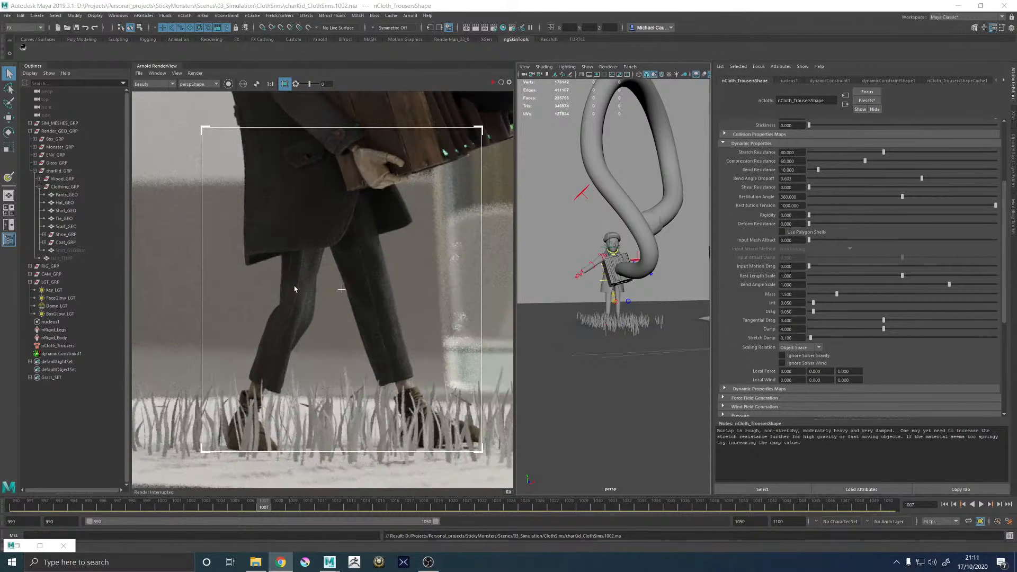
- Frame the character's coat and collapse the Arnold render view so the viewport fills the workspace
{"action": "left_click", "coordinate": [592, 263]}
{"action": "key", "text": "f"}
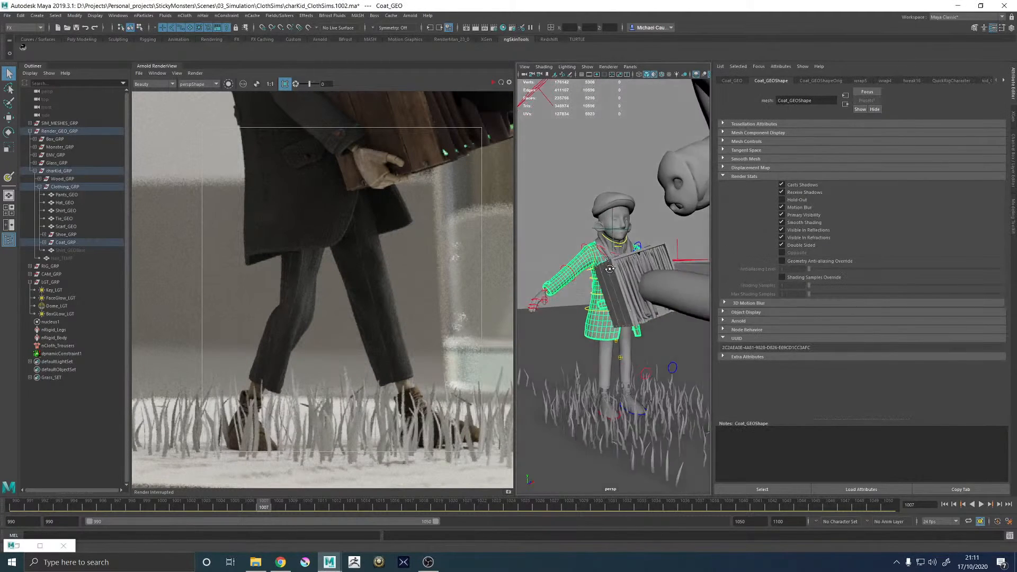
{"action": "left_click_drag", "start_coordinate": [610, 269], "coordinate": [634, 277], "text": "alt"}
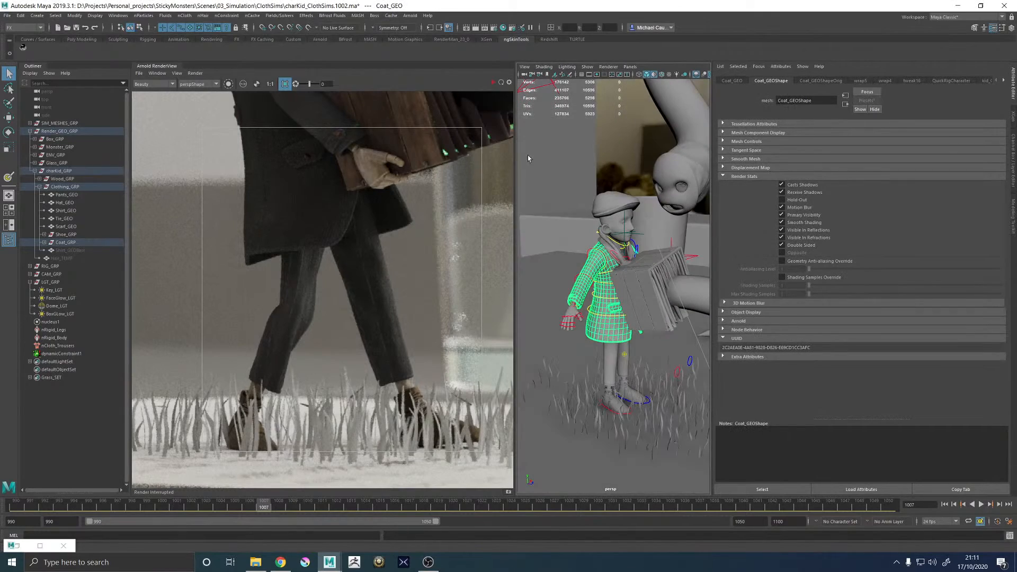
{"action": "left_click", "coordinate": [158, 67]}
{"action": "left_click_drag", "start_coordinate": [416, 198], "coordinate": [522, 233], "text": "alt"}
{"action": "right_click_drag", "start_coordinate": [522, 233], "coordinate": [254, 255], "text": "alt"}
{"action": "left_click_drag", "start_coordinate": [254, 255], "coordinate": [404, 237], "text": "alt"}
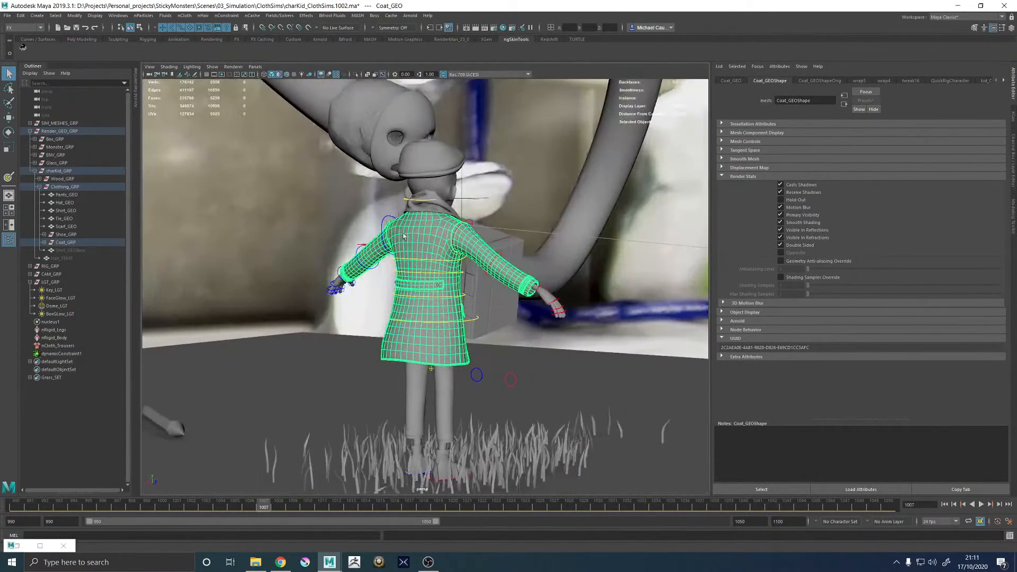
- Hide Coat_GRP and Scarf_GEO, and expand SIM_MESHES_GRP to list its simulation meshes
{"action": "left_click", "coordinate": [64, 242]}
{"action": "key", "text": "ctrl+h"}
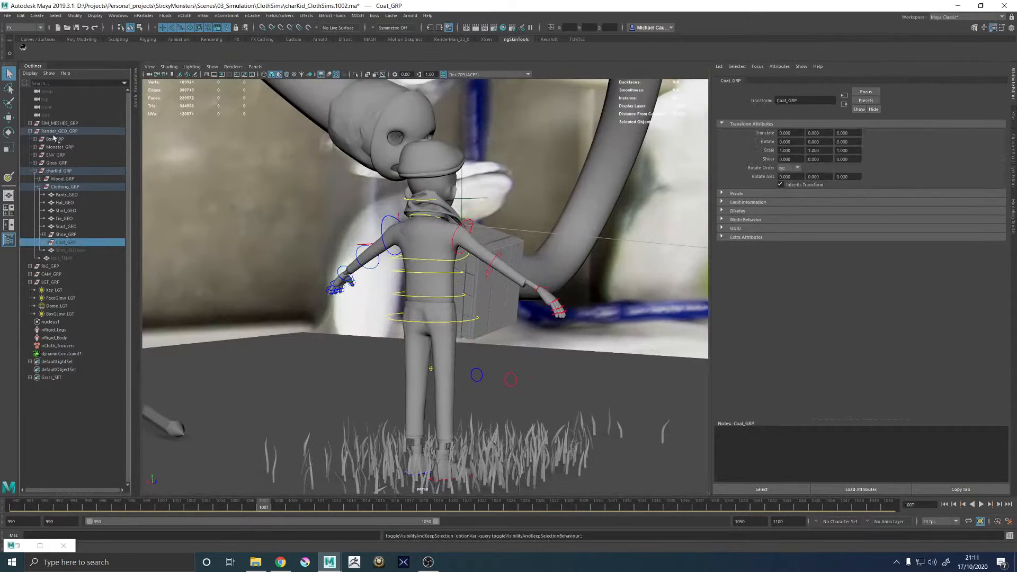
{"action": "left_click", "coordinate": [30, 123]}
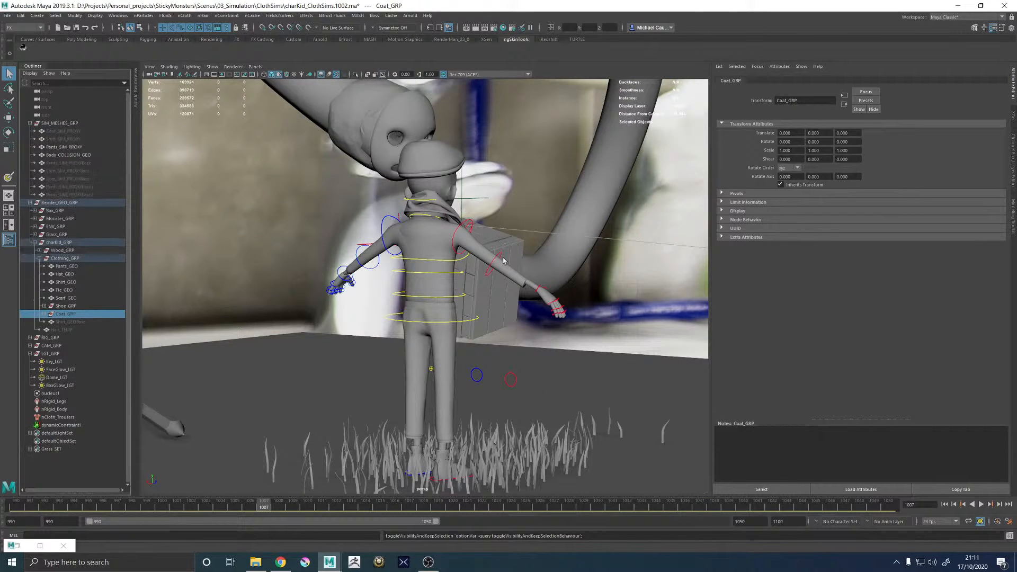
{"action": "left_click_drag", "start_coordinate": [504, 260], "coordinate": [296, 251], "text": "alt"}
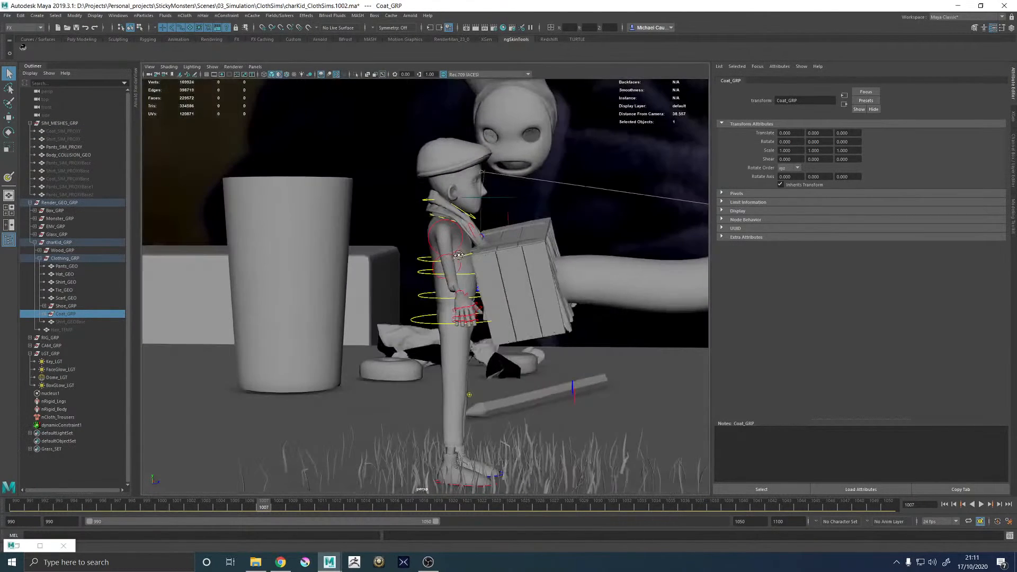
{"action": "left_click", "coordinate": [74, 299]}
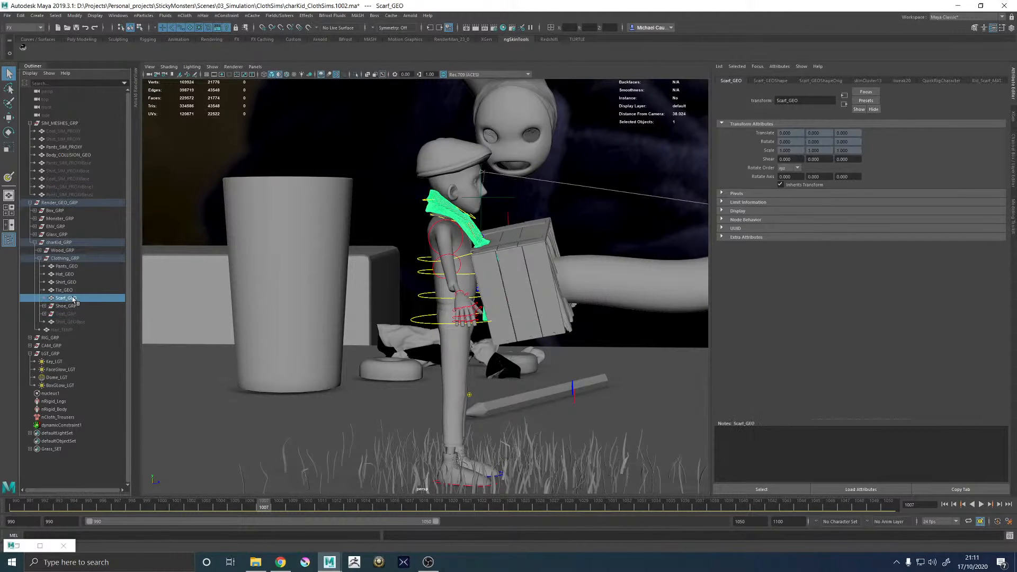
{"action": "key", "text": "ctrl+h"}
- Select Body_COLLISION_GEO and examine how it sits around the shoulders, collar and arms from the back and front
{"action": "left_click_drag", "start_coordinate": [297, 261], "coordinate": [432, 231], "text": "alt"}
{"action": "left_click", "coordinate": [433, 232]}
{"action": "key", "text": "f"}
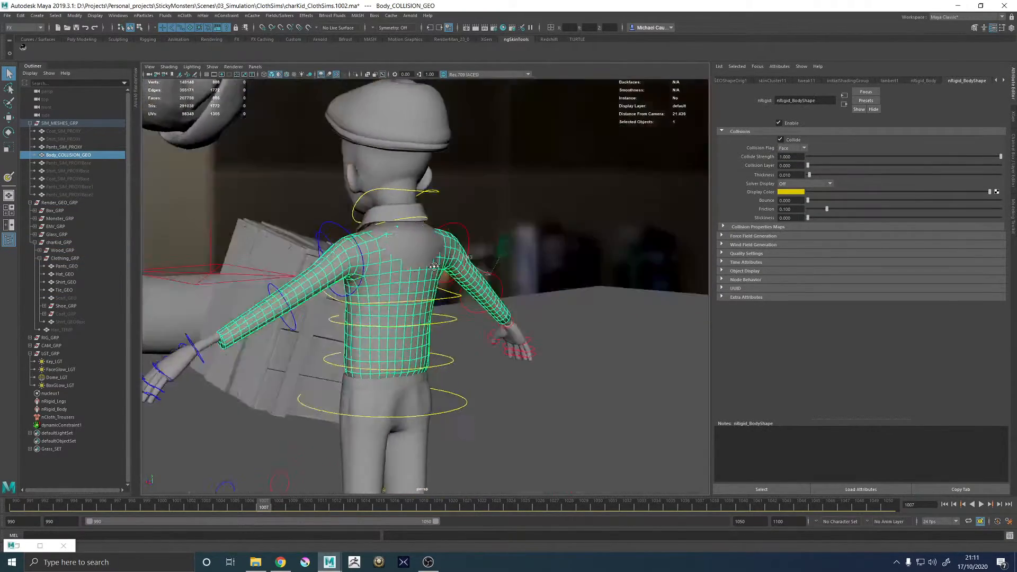
{"action": "left_click_drag", "start_coordinate": [360, 269], "coordinate": [452, 229], "text": "alt"}
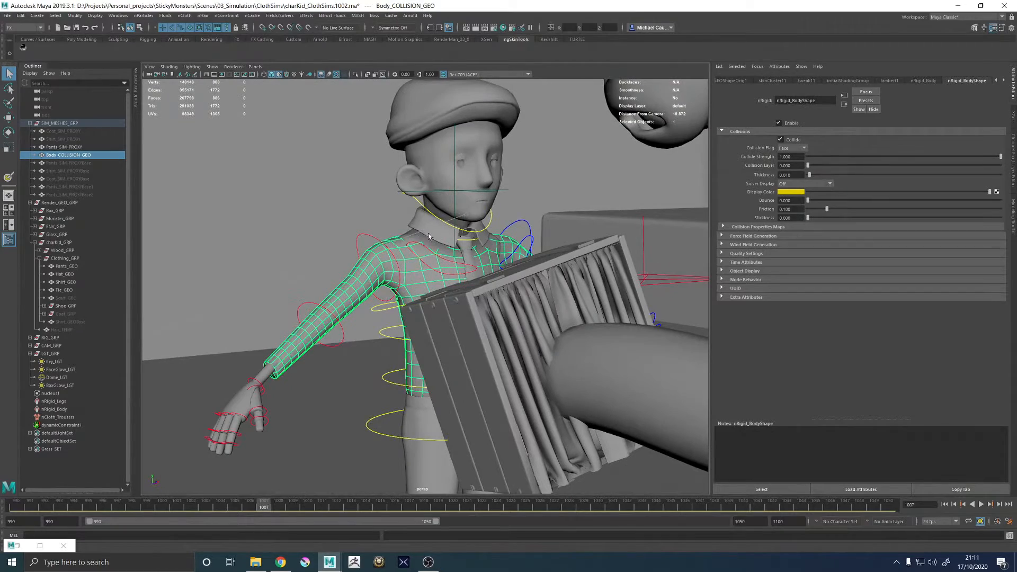
{"action": "left_click_drag", "start_coordinate": [431, 240], "coordinate": [389, 244], "text": "alt"}
{"action": "scroll", "coordinate": [390, 245], "scroll_direction": "up", "scroll_amount": 5}
{"action": "middle_click_drag", "start_coordinate": [407, 244], "coordinate": [506, 307], "text": "alt"}
{"action": "left_click_drag", "start_coordinate": [384, 268], "coordinate": [431, 283], "text": "alt"}
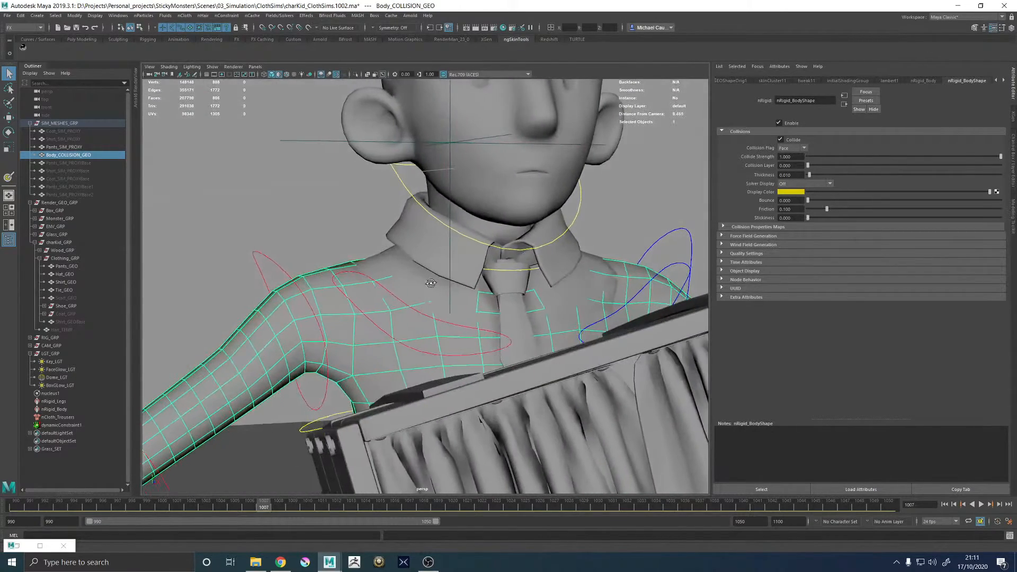
{"action": "right_click_drag", "start_coordinate": [431, 282], "coordinate": [299, 268], "text": "alt"}
{"action": "left_click_drag", "start_coordinate": [299, 268], "coordinate": [331, 281], "text": "alt"}
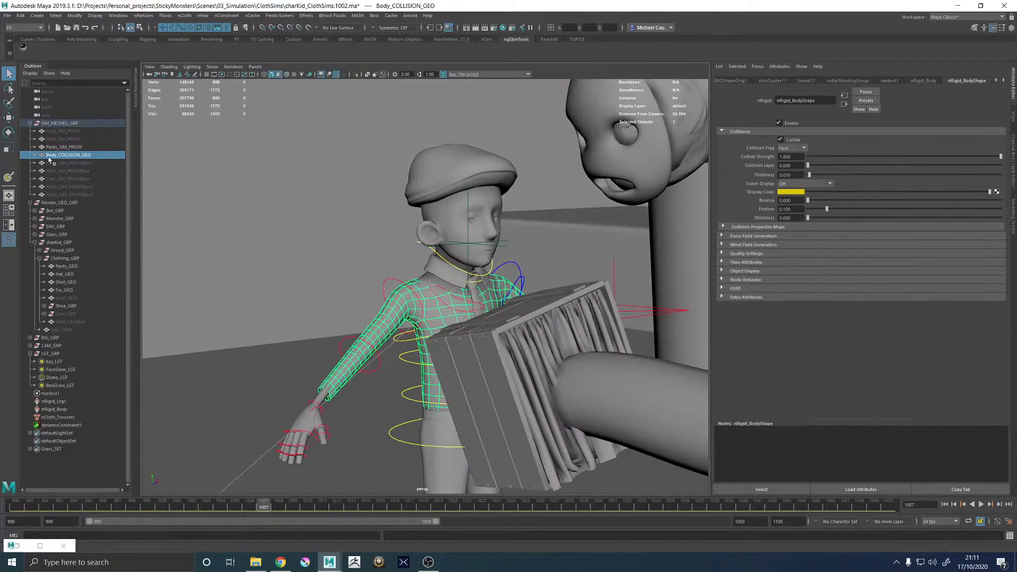
- Unhide Coat_SIM_PROXY and inspect its mesh from the back and front of the character
{"action": "left_click", "coordinate": [67, 140]}
{"action": "left_click", "coordinate": [69, 132]}
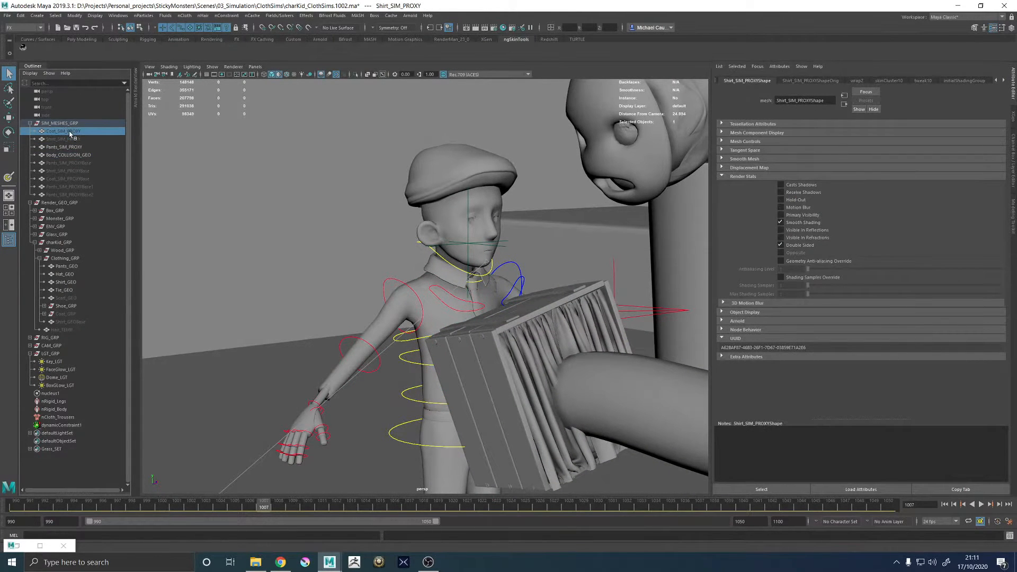
{"action": "key", "text": "h"}
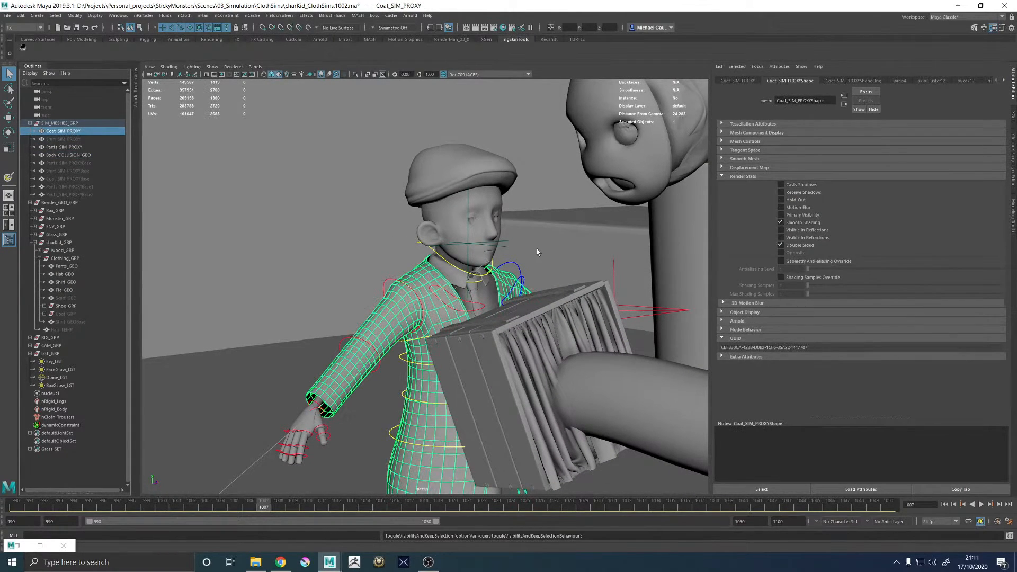
{"action": "right_click_drag", "start_coordinate": [536, 249], "coordinate": [384, 247], "text": "alt"}
{"action": "middle_click_drag", "start_coordinate": [385, 246], "coordinate": [372, 154], "text": "alt"}
{"action": "left_click_drag", "start_coordinate": [373, 155], "coordinate": [300, 202], "text": "alt"}
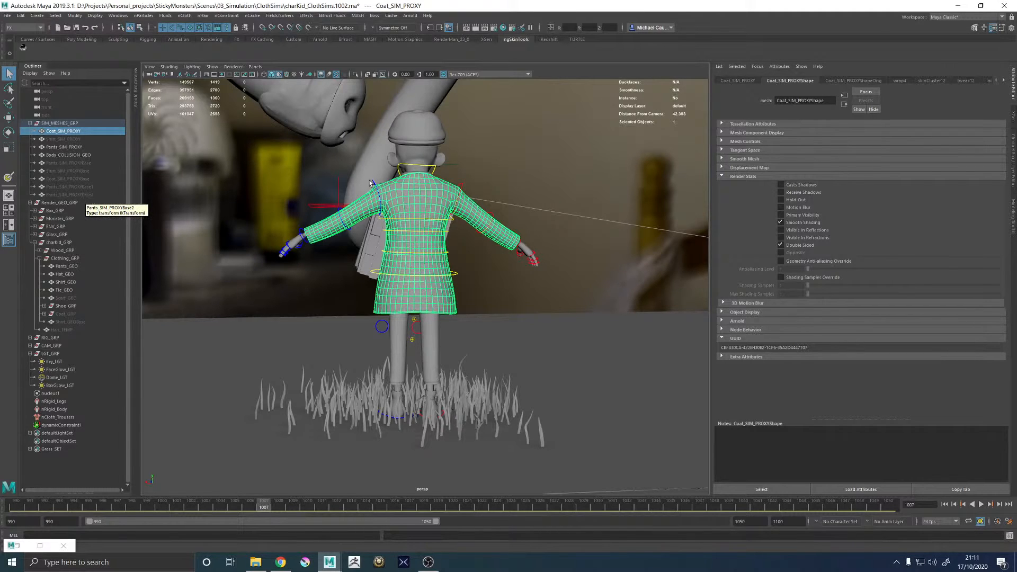
{"action": "left_click_drag", "start_coordinate": [372, 183], "coordinate": [308, 151], "text": "alt"}
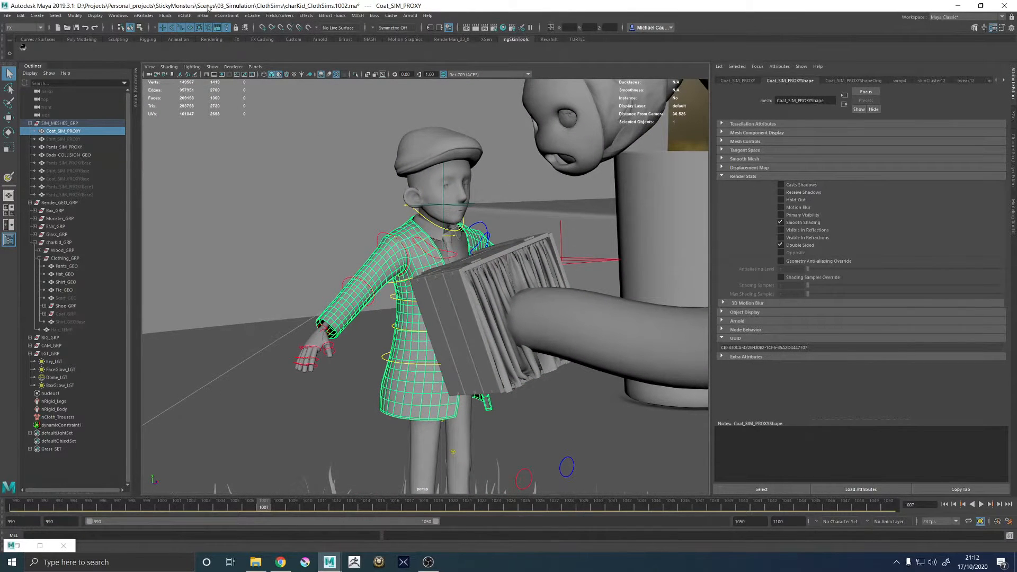
- Create an nCloth from Coat_SIM_PROXY, return to frame 990 and rename the new node nCloth_Coat
{"action": "left_click", "coordinate": [188, 18]}
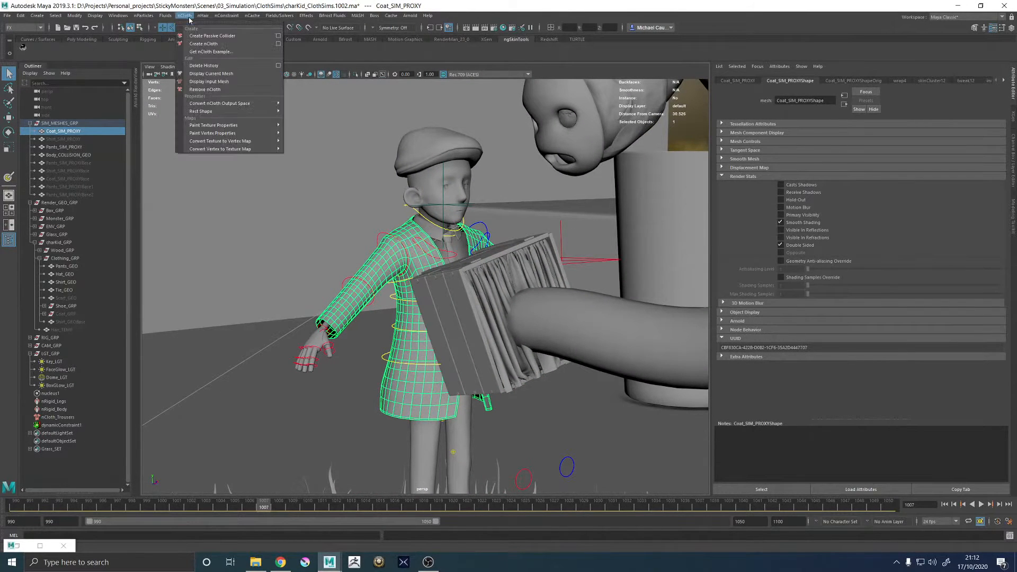
{"action": "left_click", "coordinate": [212, 44]}
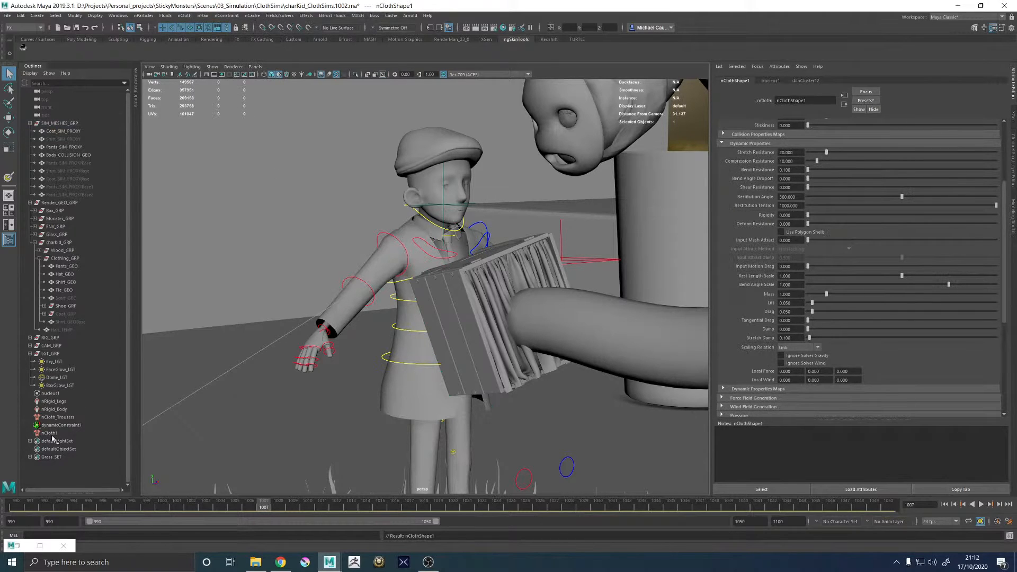
{"action": "key", "text": "alt+shift+v"}
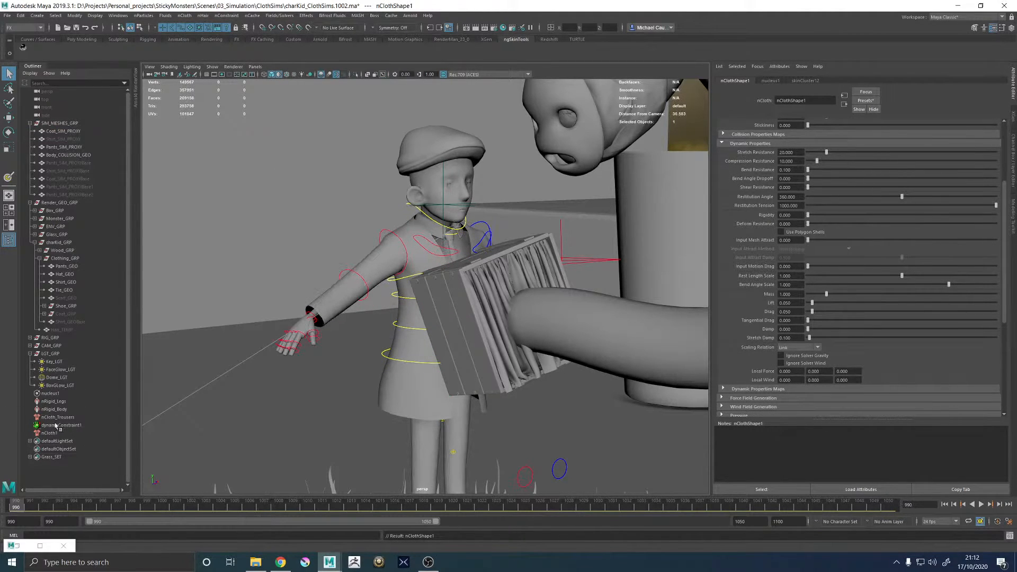
{"action": "double_click", "coordinate": [51, 433]}
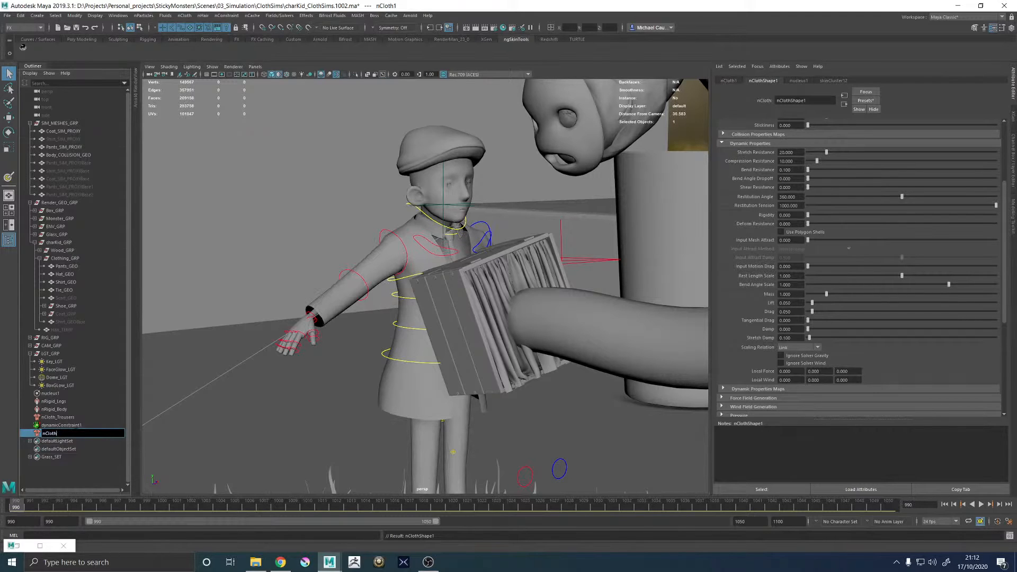
{"action": "type", "text": "_Coat"}
{"action": "key", "text": "Return"}
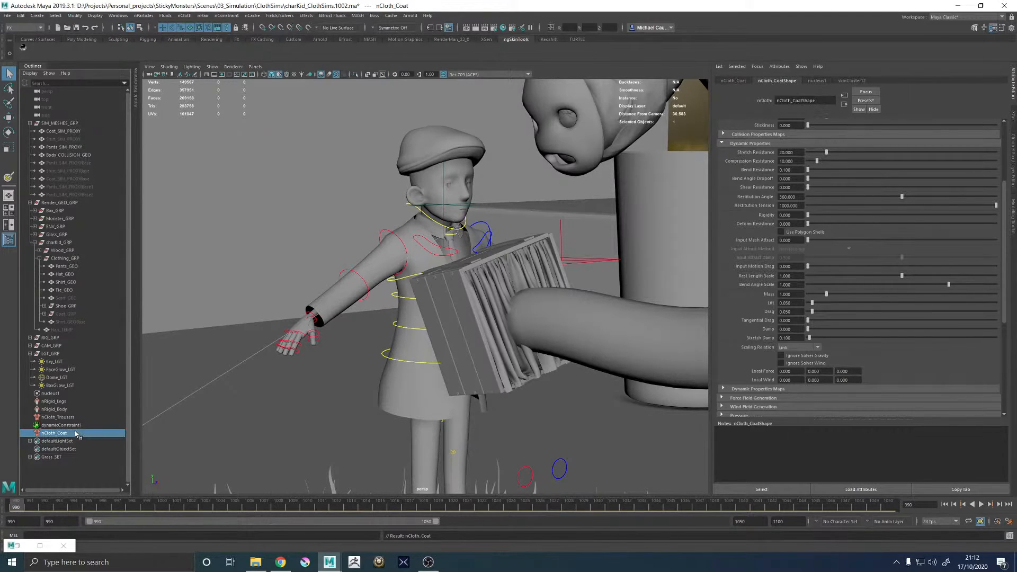
- Play the coat's nCloth simulation from frame 990, stop it and rewind to the start
{"action": "left_click", "coordinate": [981, 504]}
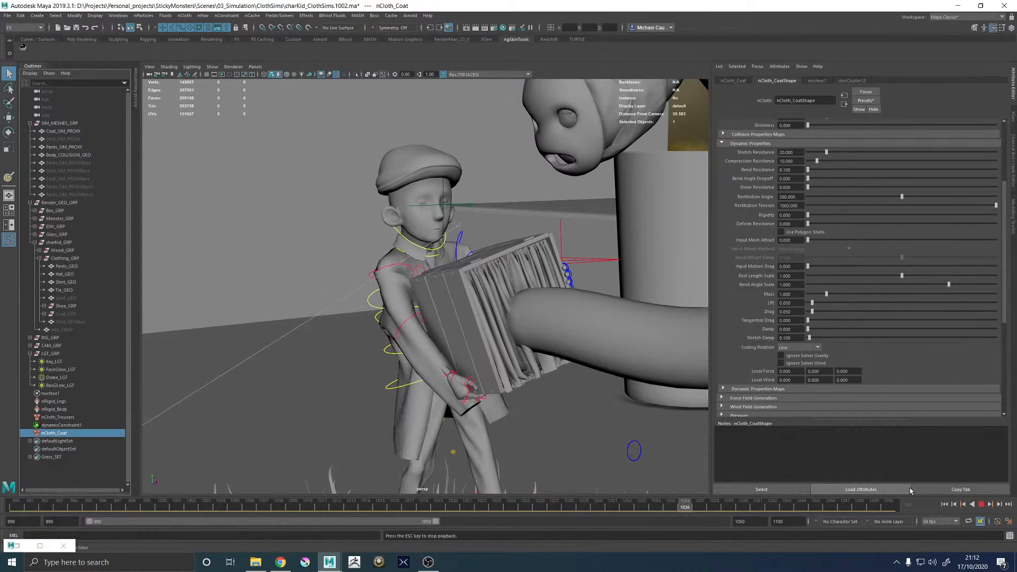
{"action": "left_click", "coordinate": [982, 505]}
{"action": "left_click", "coordinate": [945, 505]}
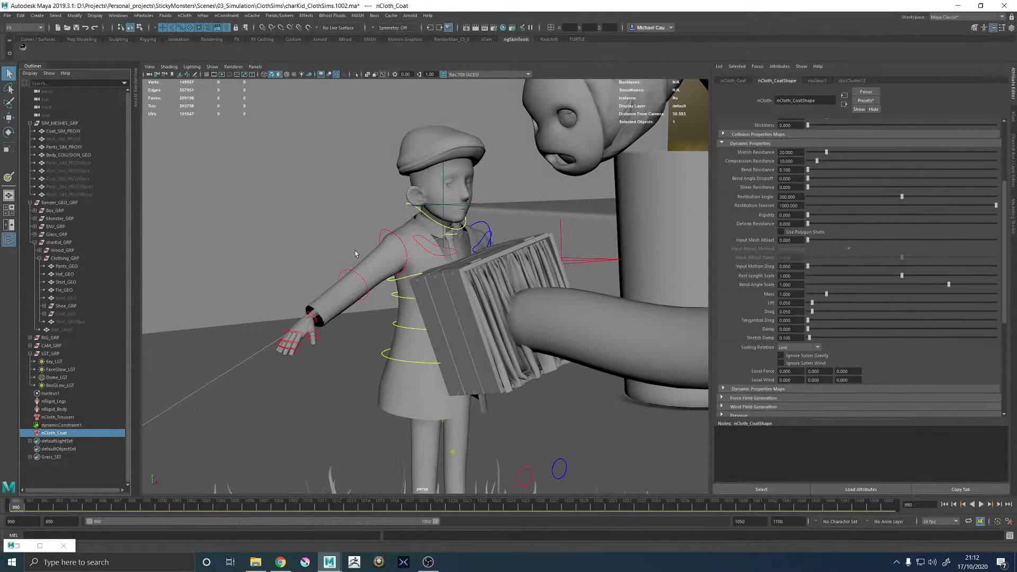
- Undo the coat's nCloth creation and renaming, back to before Coat_SIM_PROXY was unhidden
{"action": "key", "text": "ctrl+z"}
{"action": "key", "text": "ctrl+z"}
{"action": "key", "text": "ctrl+z"}
{"action": "key", "text": "ctrl+z"}
{"action": "key", "text": "ctrl+z"}
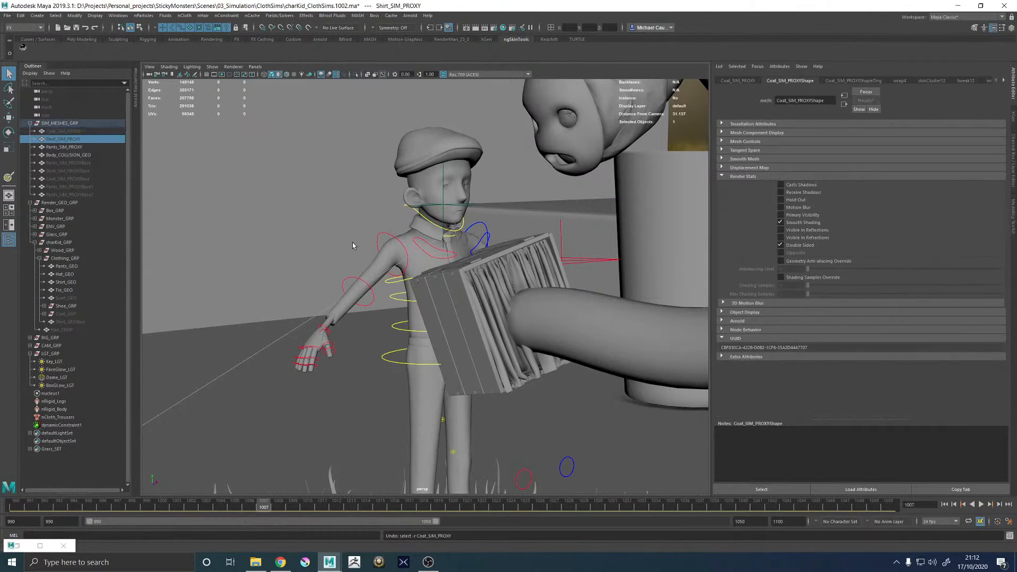
- Unhide Coat_SIM_PROXY and smooth its mesh with one division level
{"action": "left_click", "coordinate": [69, 132]}
{"action": "key", "text": "h"}
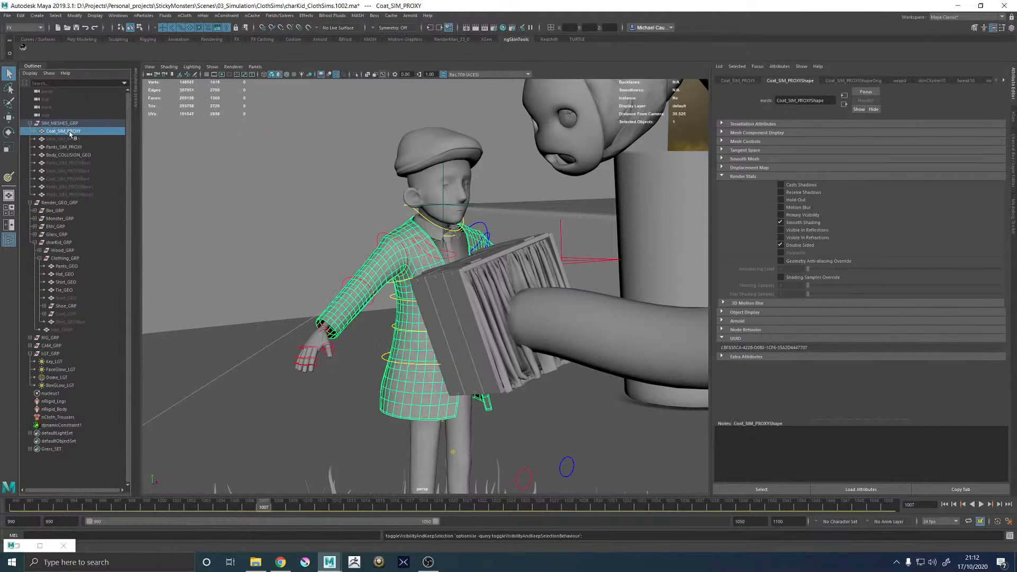
{"action": "right_click_drag", "start_coordinate": [413, 281], "coordinate": [398, 303], "text": "shift"}
{"action": "key", "text": "q"}
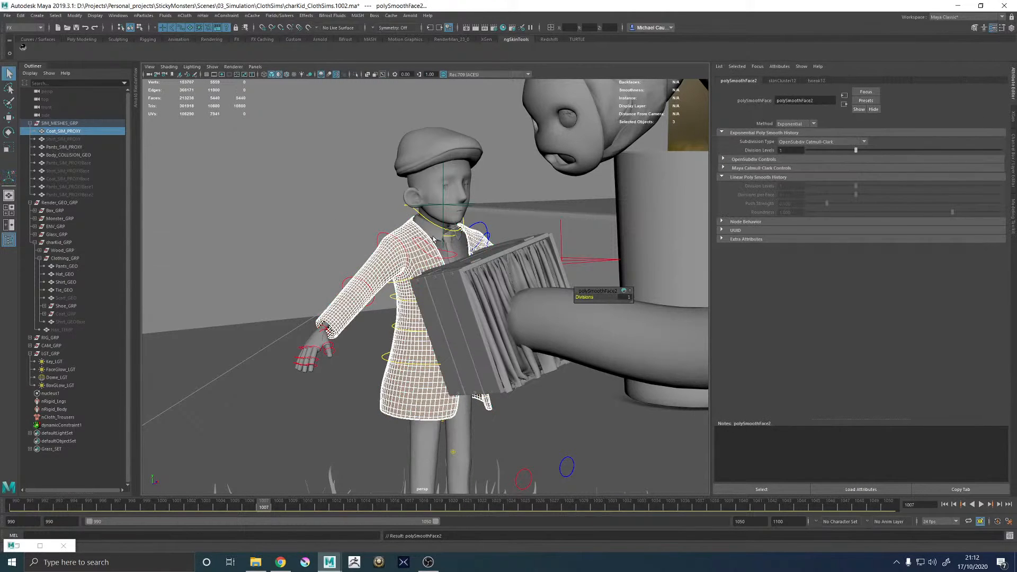
- Create an nCloth from the smoothed Coat_SIM_PROXY mesh and rename the new node nCloth_Coat
{"action": "left_click", "coordinate": [422, 265]}
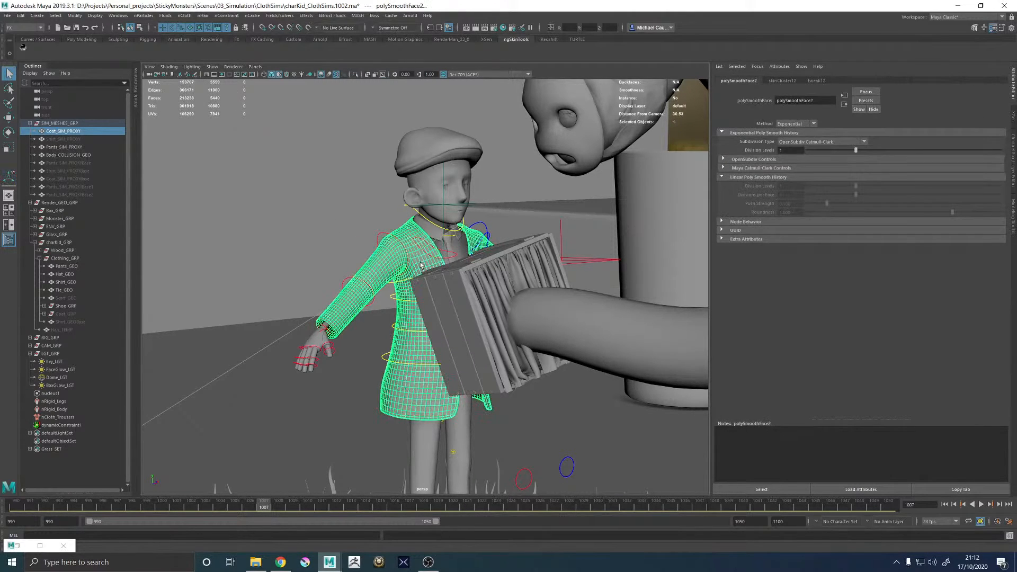
{"action": "left_click", "coordinate": [184, 15]}
{"action": "left_click", "coordinate": [200, 44]}
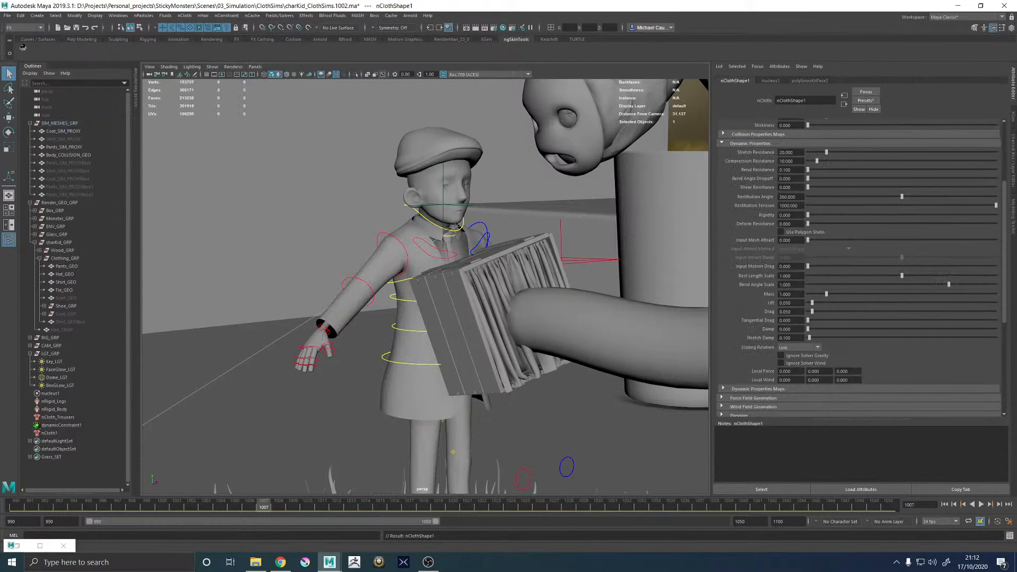
{"action": "left_click", "coordinate": [51, 432]}
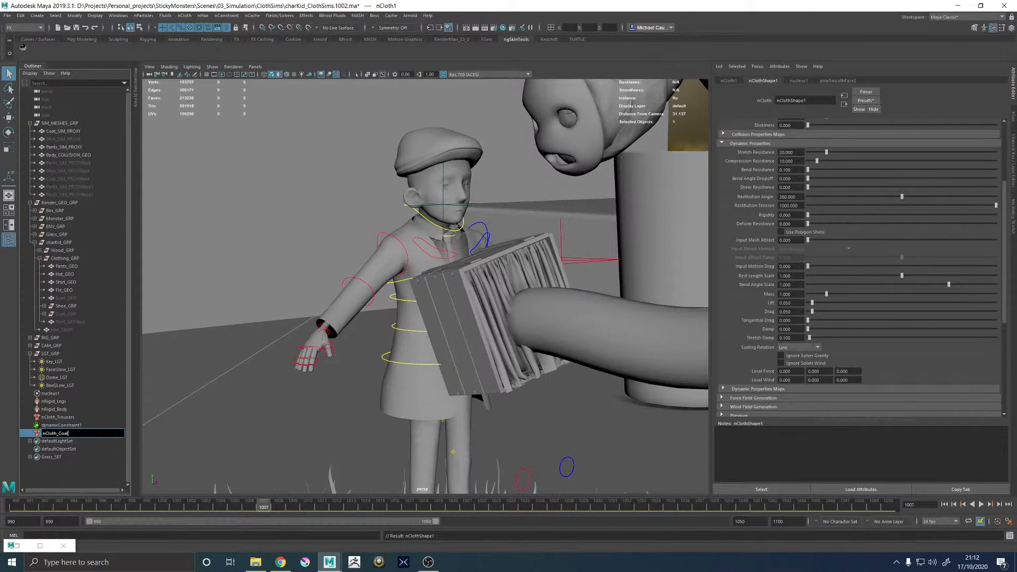
{"action": "key", "text": "Return"}
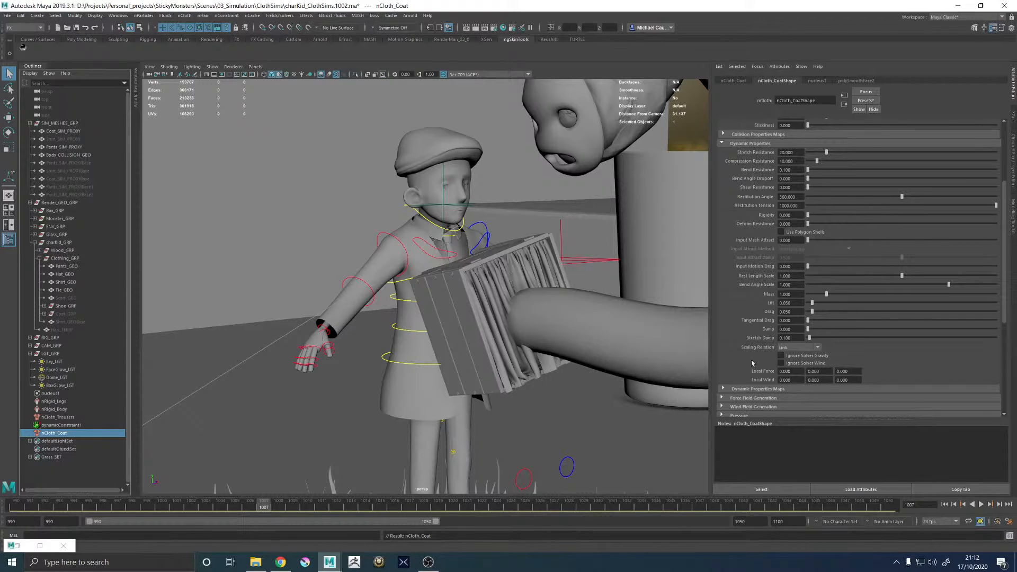
- Set the collision layer of nCloth_Coat to 1
{"action": "scroll", "coordinate": [730, 320], "scroll_direction": "up", "scroll_amount": 3}
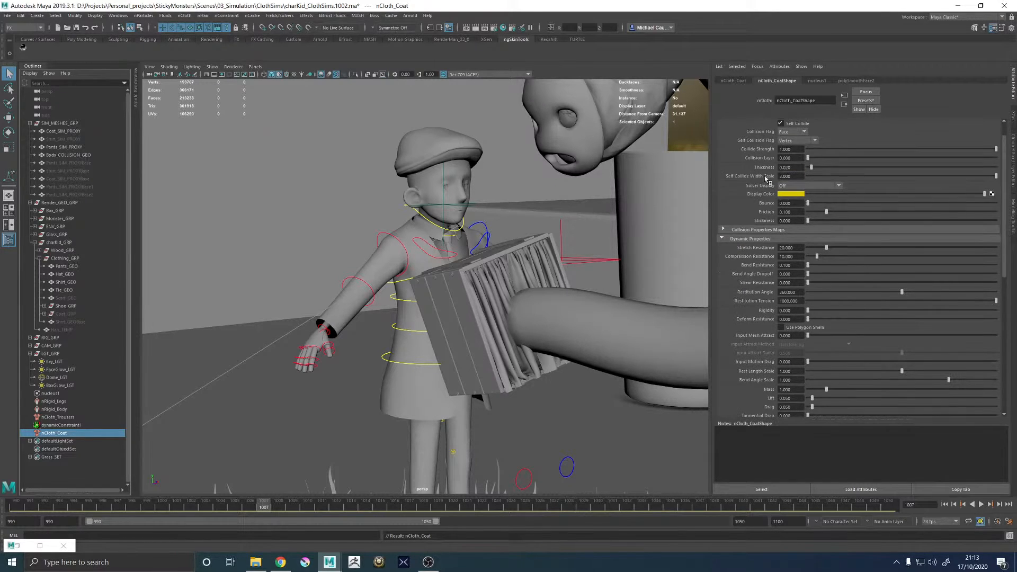
{"action": "left_click", "coordinate": [789, 157]}
{"action": "type", "text": "1"}
{"action": "key", "text": "Return"}
- Replace the coat's nCloth settings with the burlap preset
{"action": "left_click", "coordinate": [413, 238]}
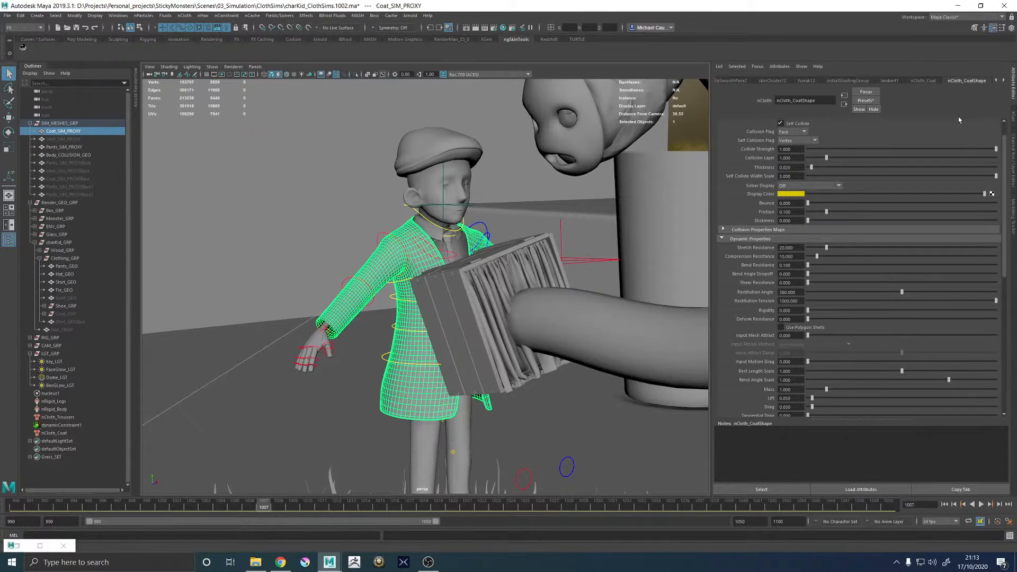
{"action": "left_click", "coordinate": [866, 100]}
{"action": "mouse_move", "coordinate": [889, 127]}
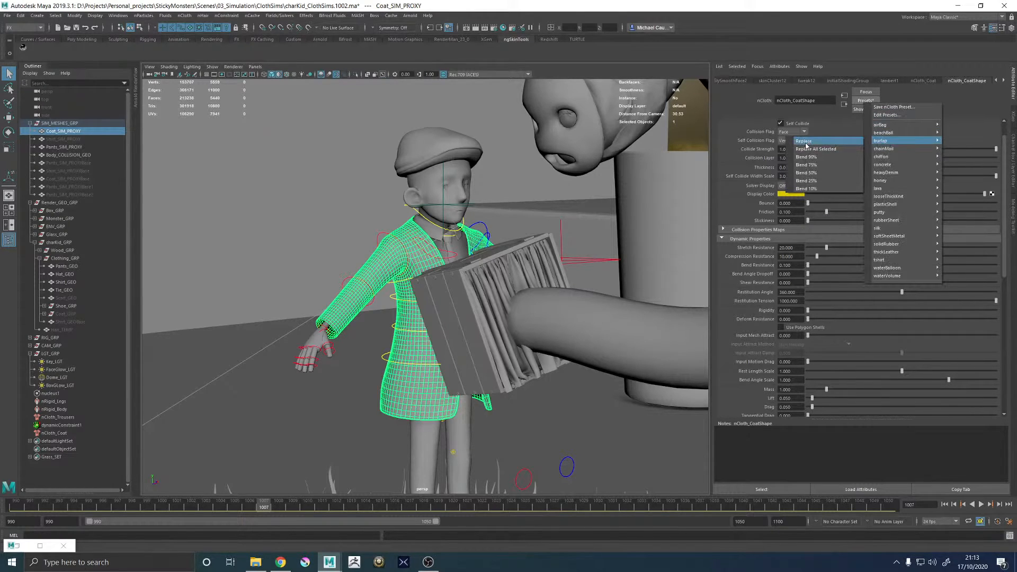
{"action": "left_click", "coordinate": [806, 145]}
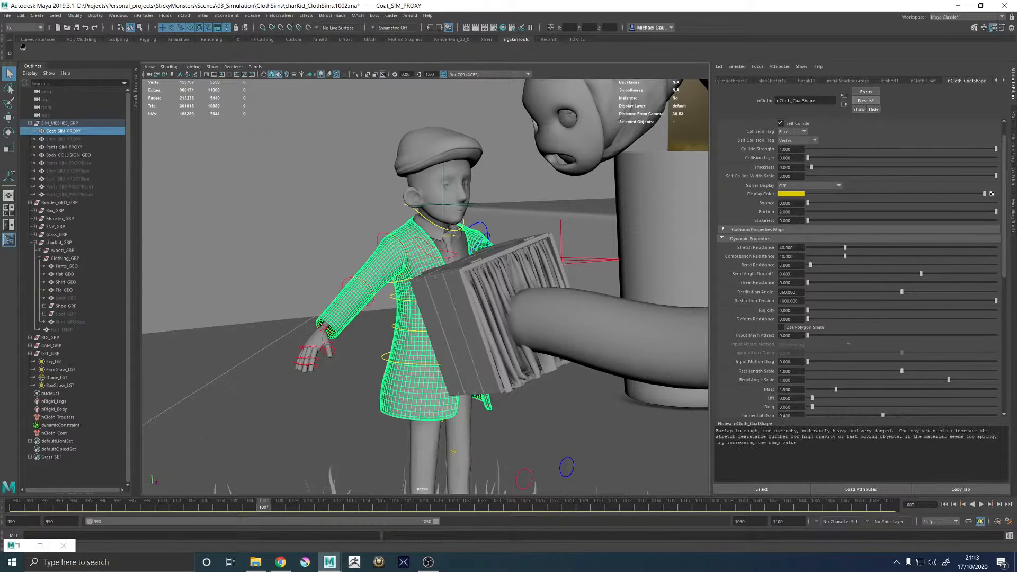
- Set the coat's stretch resistance to 80, compression resistance to 60 and bend resistance to 10
{"action": "left_click", "coordinate": [791, 248]}
{"action": "type", "text": "80"}
{"action": "key", "text": "Tab"}
{"action": "type", "text": "60"}
{"action": "key", "text": "Tab"}
{"action": "type", "text": "10"}
{"action": "key", "text": "Return"}
- Set the coat's solver display to Collision Thickness and examine the sleeve opening around the wrist at frame 990
{"action": "middle_click_drag", "start_coordinate": [342, 207], "coordinate": [363, 211], "text": "alt"}
{"action": "right_click_drag", "start_coordinate": [363, 211], "coordinate": [383, 261], "text": "alt"}
{"action": "left_click_drag", "start_coordinate": [383, 261], "coordinate": [404, 230], "text": "alt"}
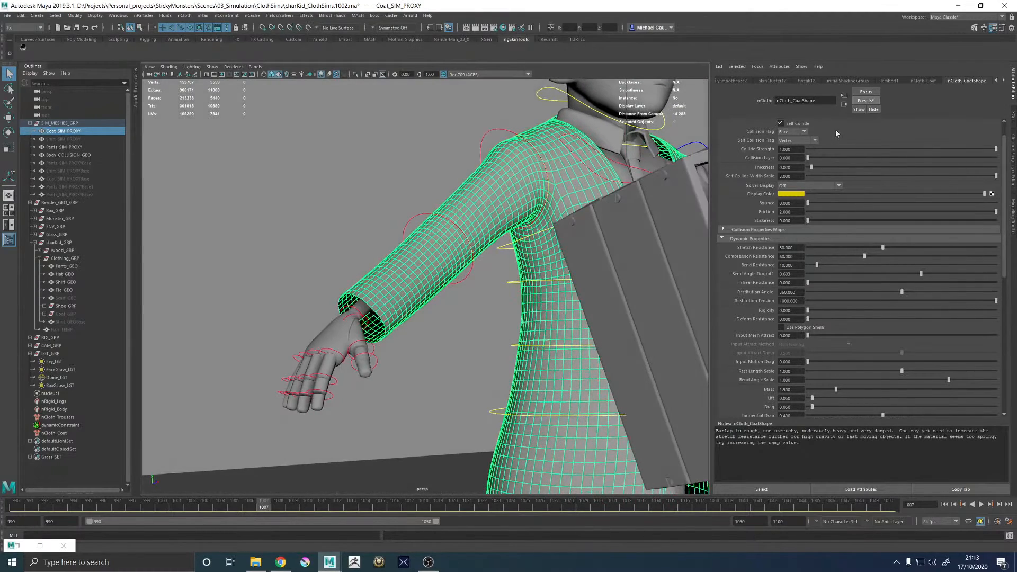
{"action": "left_click", "coordinate": [784, 186]}
{"action": "left_click", "coordinate": [791, 207]}
{"action": "left_click_drag", "start_coordinate": [453, 252], "coordinate": [473, 244], "text": "alt"}
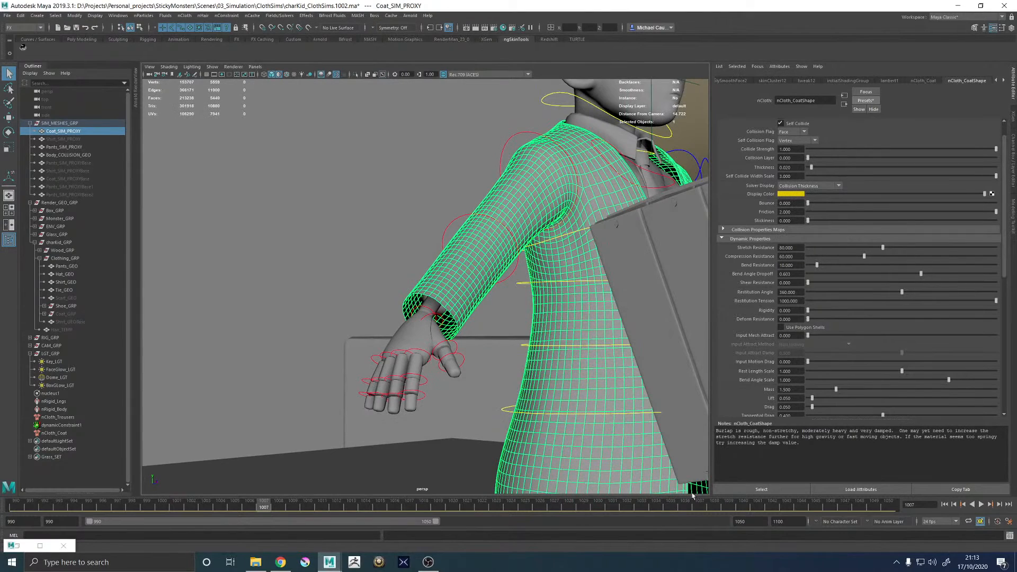
{"action": "left_click", "coordinate": [944, 505]}
{"action": "right_click_drag", "start_coordinate": [447, 267], "coordinate": [534, 302], "text": "alt"}
{"action": "left_click_drag", "start_coordinate": [465, 270], "coordinate": [488, 270], "text": "alt"}
{"action": "middle_click_drag", "start_coordinate": [488, 270], "coordinate": [425, 273], "text": "alt"}
{"action": "left_click_drag", "start_coordinate": [424, 273], "coordinate": [434, 249], "text": "alt"}
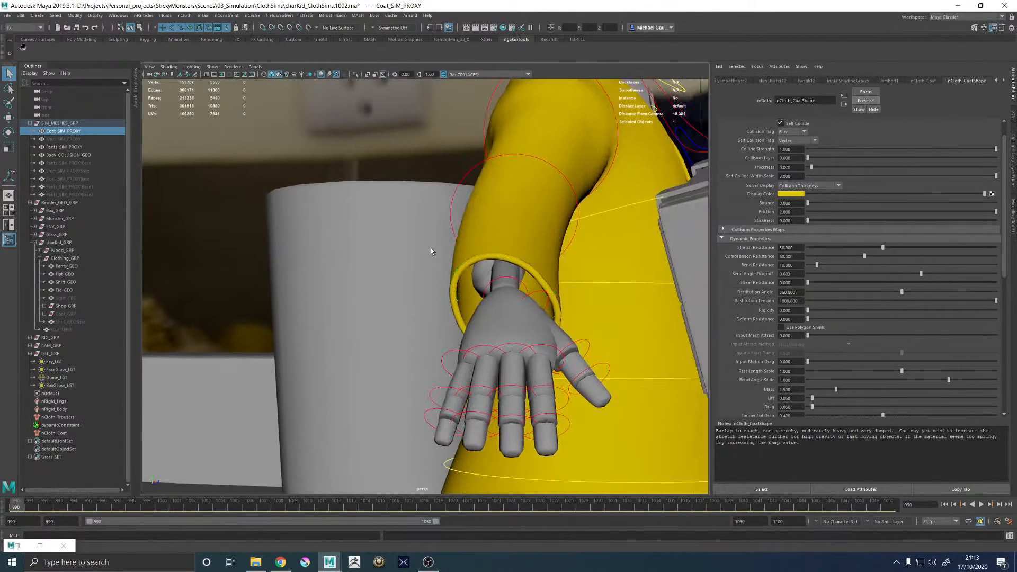
- Try a collision thickness of 0.4 on the coat's nCloth and reduce it to 0.04
{"action": "right_click_drag", "start_coordinate": [434, 250], "coordinate": [532, 280], "text": "alt"}
{"action": "left_click_drag", "start_coordinate": [532, 281], "coordinate": [714, 196], "text": "alt"}
{"action": "left_click_drag", "start_coordinate": [793, 167], "coordinate": [783, 168]}
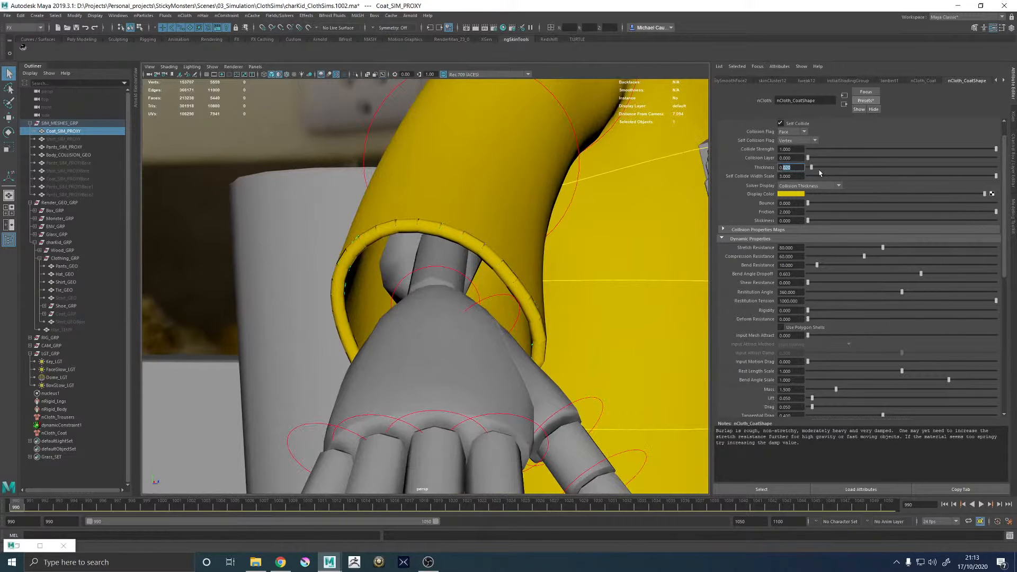
{"action": "type", "text": "4"}
{"action": "key", "text": "Return"}
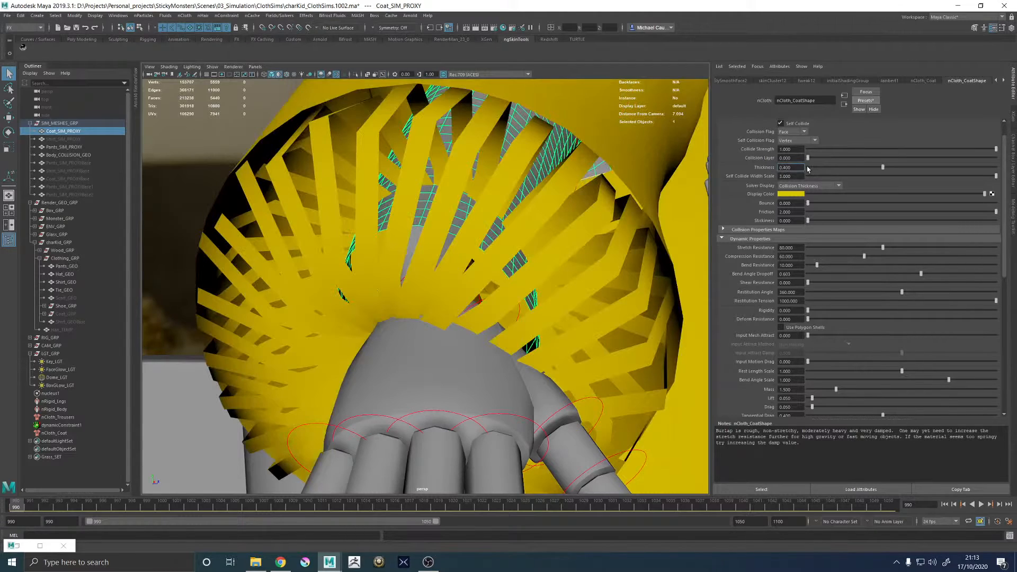
{"action": "type", "text": "0"}
{"action": "key", "text": "Return"}
- Play the coat simulation with the collision thickness displayed, check it from several sides and return to the first frame
{"action": "scroll", "coordinate": [424, 187], "scroll_direction": "down", "scroll_amount": 8}
{"action": "left_click_drag", "start_coordinate": [508, 192], "coordinate": [473, 197], "text": "alt"}
{"action": "left_click", "coordinate": [579, 153]}
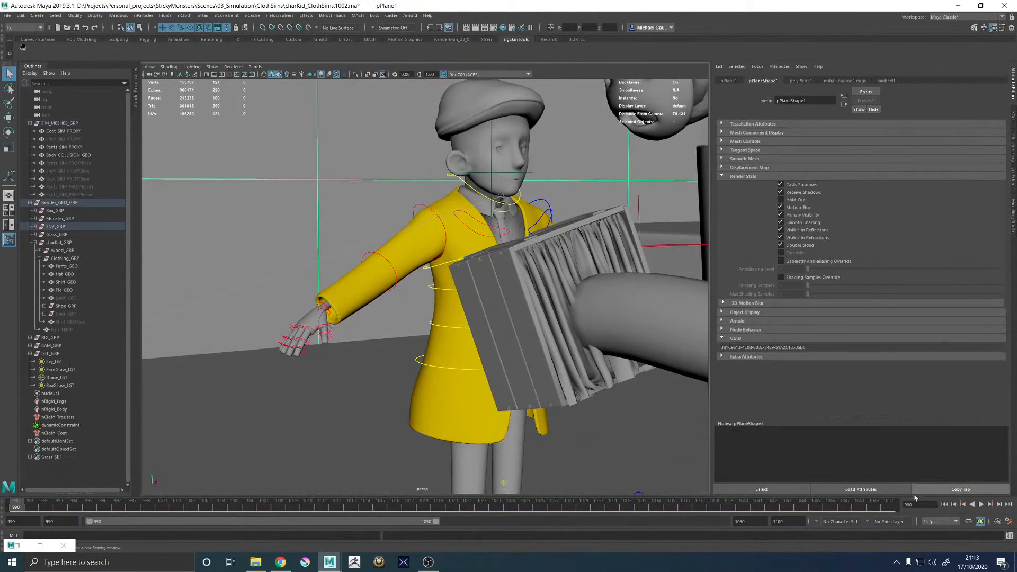
{"action": "left_click", "coordinate": [981, 504]}
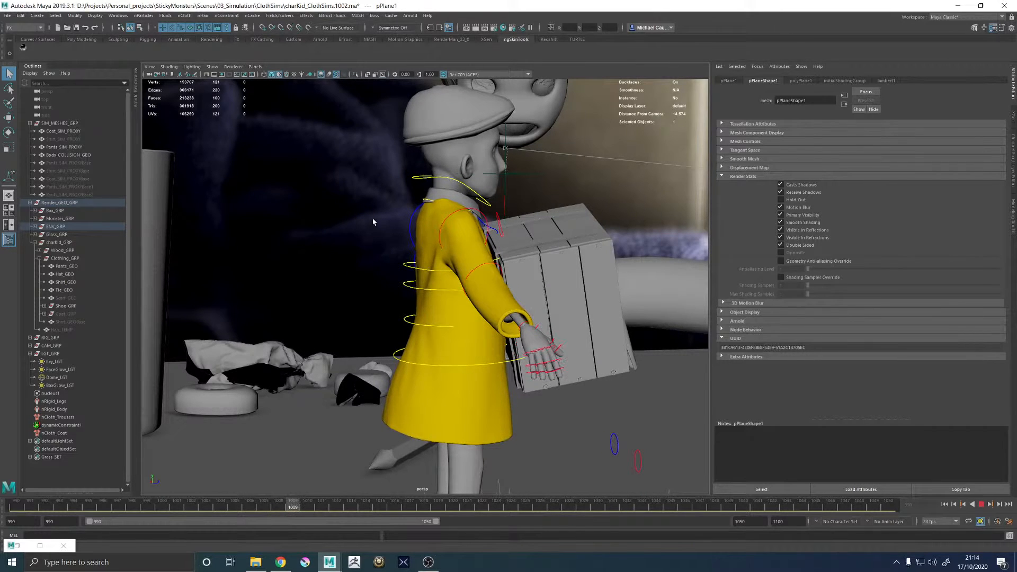
{"action": "left_click_drag", "start_coordinate": [373, 222], "coordinate": [560, 266], "text": "alt"}
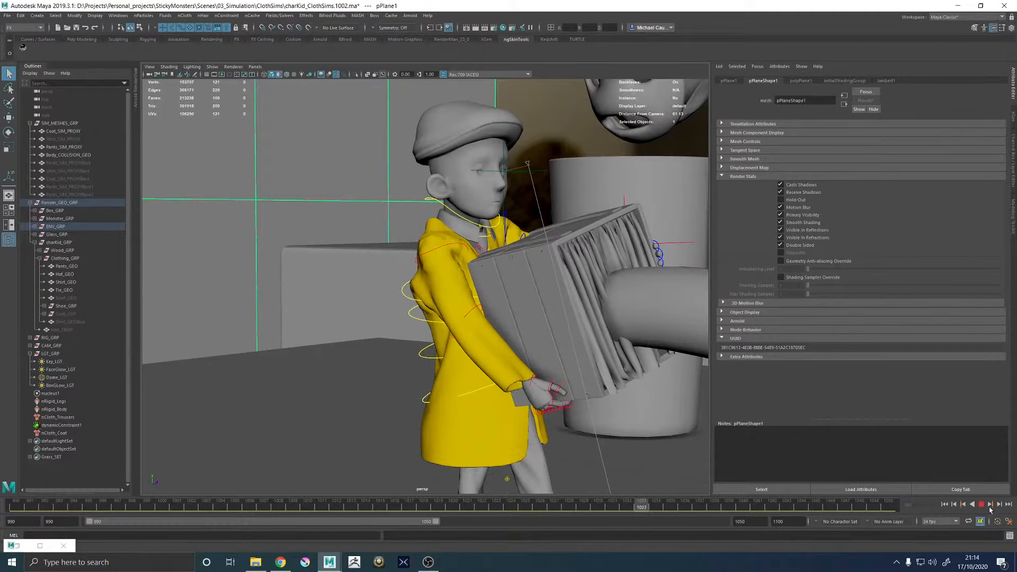
{"action": "left_click", "coordinate": [945, 504]}
- Turn off the coat's solver display and replace its nCloth settings with the unmodified burlap preset
{"action": "left_click", "coordinate": [466, 222]}
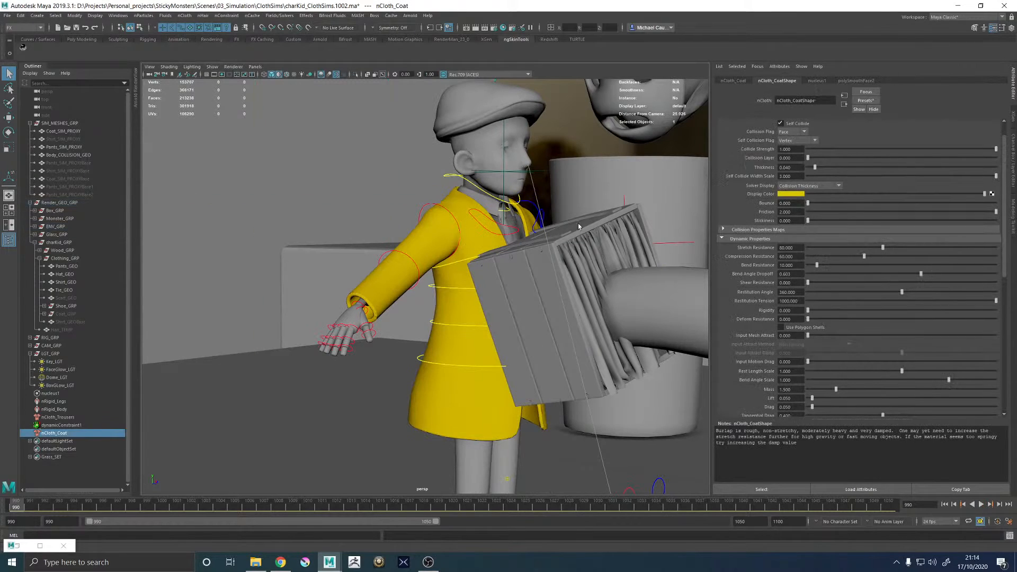
{"action": "left_click", "coordinate": [808, 185]}
{"action": "left_click", "coordinate": [794, 190]}
{"action": "left_click", "coordinate": [861, 101]}
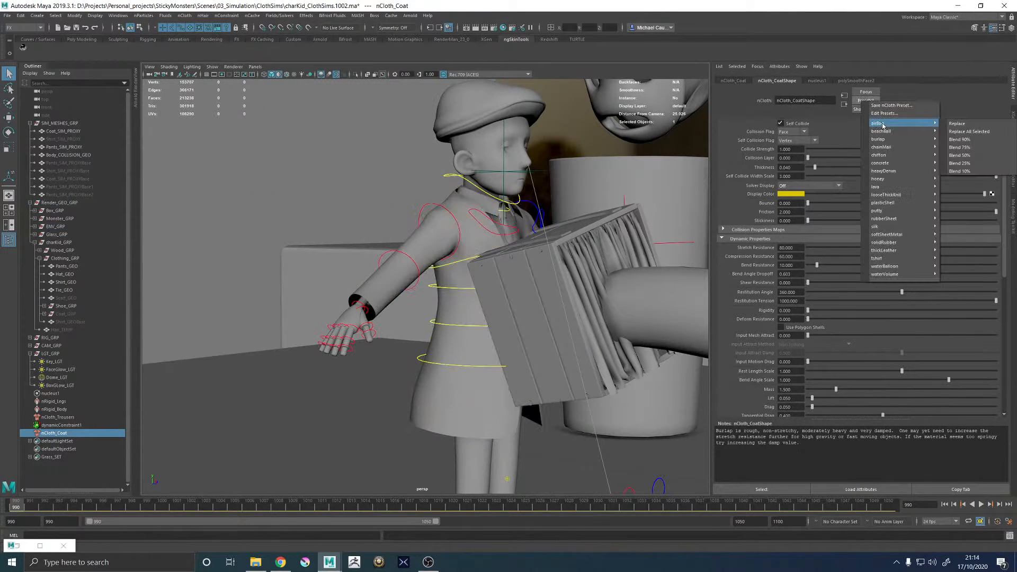
{"action": "mouse_move", "coordinate": [900, 139]}
{"action": "left_click", "coordinate": [965, 142]}
- Play the burlap coat simulation from frame 990 with nothing highlighted on the character
{"action": "middle_click_drag", "start_coordinate": [540, 212], "coordinate": [488, 210], "text": "alt"}
{"action": "left_click_drag", "start_coordinate": [488, 209], "coordinate": [442, 216], "text": "alt"}
{"action": "right_click_drag", "start_coordinate": [442, 216], "coordinate": [481, 213], "text": "alt"}
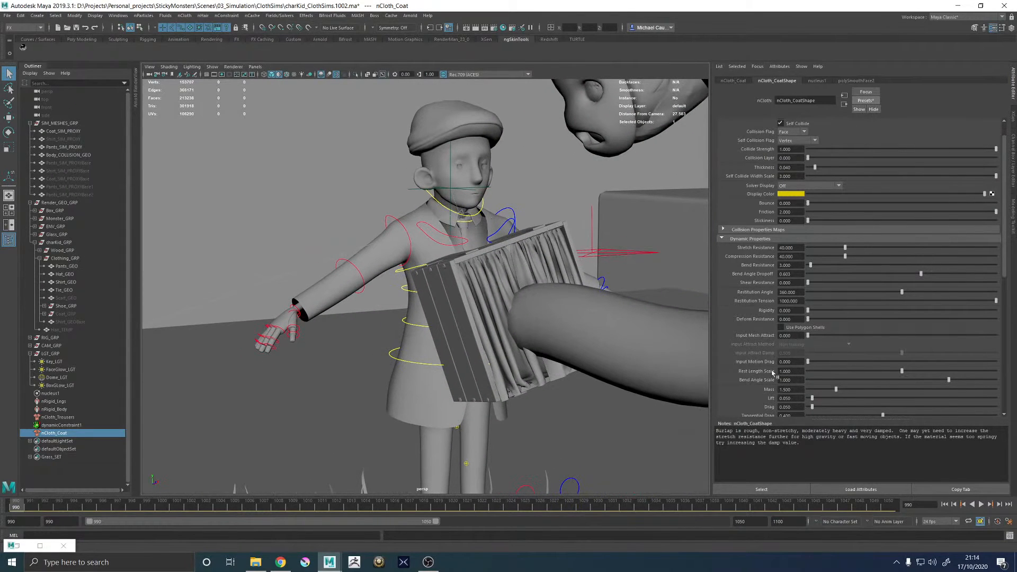
{"action": "left_click", "coordinate": [981, 505]}
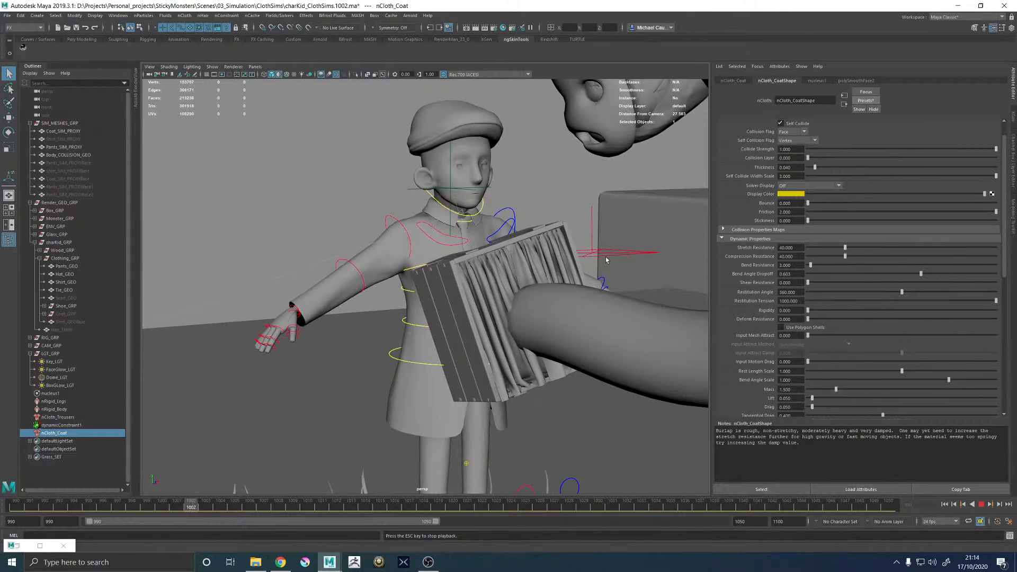
{"action": "left_click", "coordinate": [343, 233]}
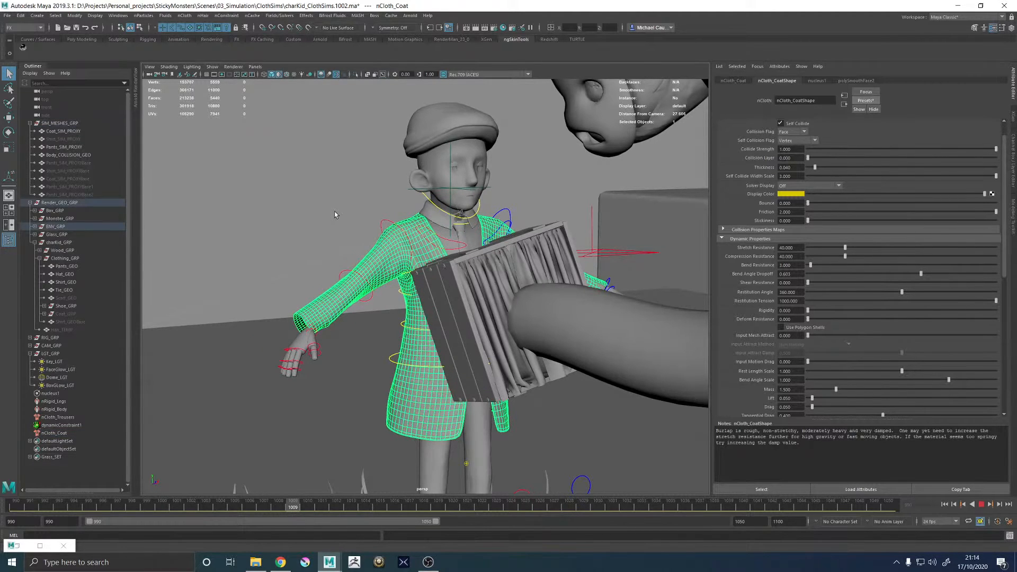
{"action": "left_click", "coordinate": [337, 213]}
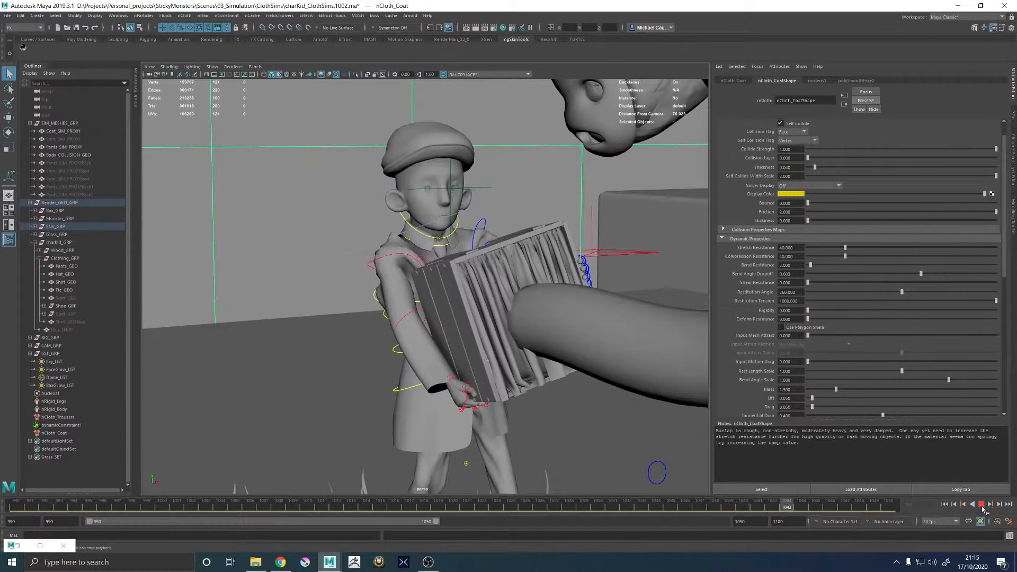
- Examine the simulated coat's folds from the back and front at frame 1044, and return to frame 990
{"action": "left_click_drag", "start_coordinate": [383, 264], "coordinate": [466, 267], "text": "alt"}
{"action": "right_click_drag", "start_coordinate": [466, 267], "coordinate": [519, 286], "text": "alt"}
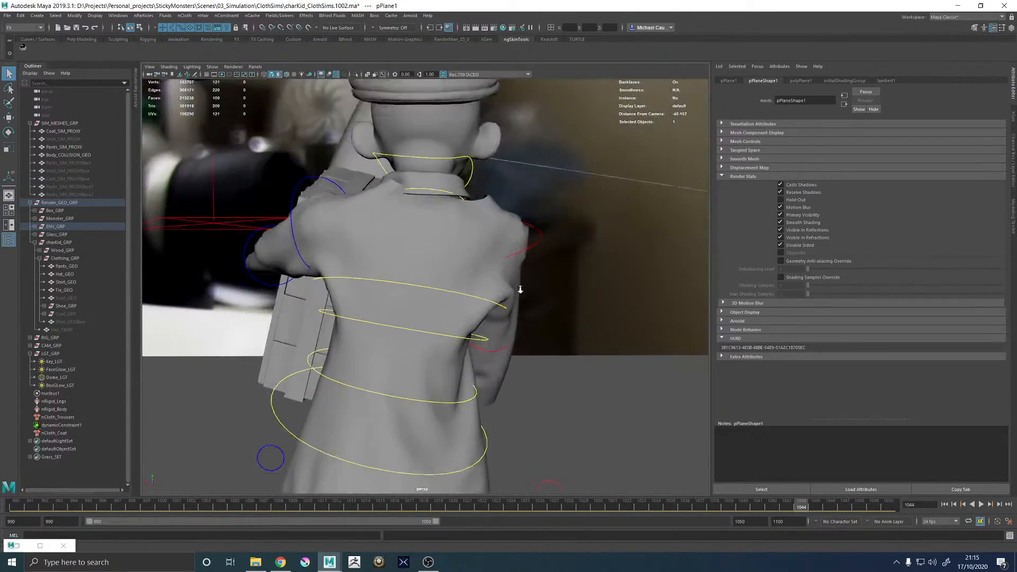
{"action": "middle_click_drag", "start_coordinate": [519, 286], "coordinate": [543, 323], "text": "alt"}
{"action": "left_click", "coordinate": [410, 259]}
{"action": "left_click_drag", "start_coordinate": [411, 259], "coordinate": [359, 204], "text": "alt"}
{"action": "right_click_drag", "start_coordinate": [359, 204], "coordinate": [323, 203], "text": "alt"}
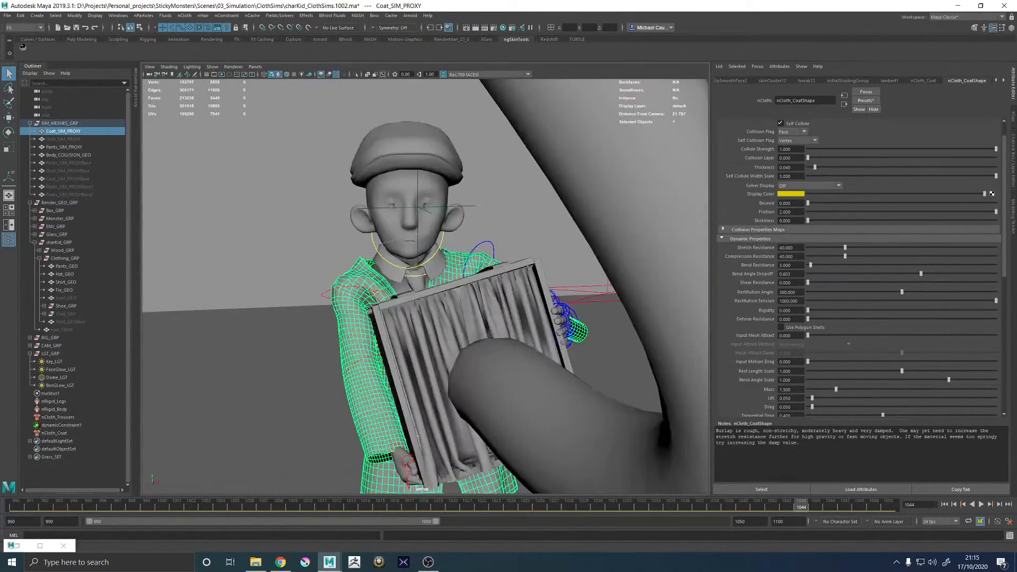
{"action": "left_click", "coordinate": [944, 504]}
- Replace the coat's nCloth settings with the chiffon preset
{"action": "scroll", "coordinate": [789, 199], "scroll_direction": "up", "scroll_amount": 1}
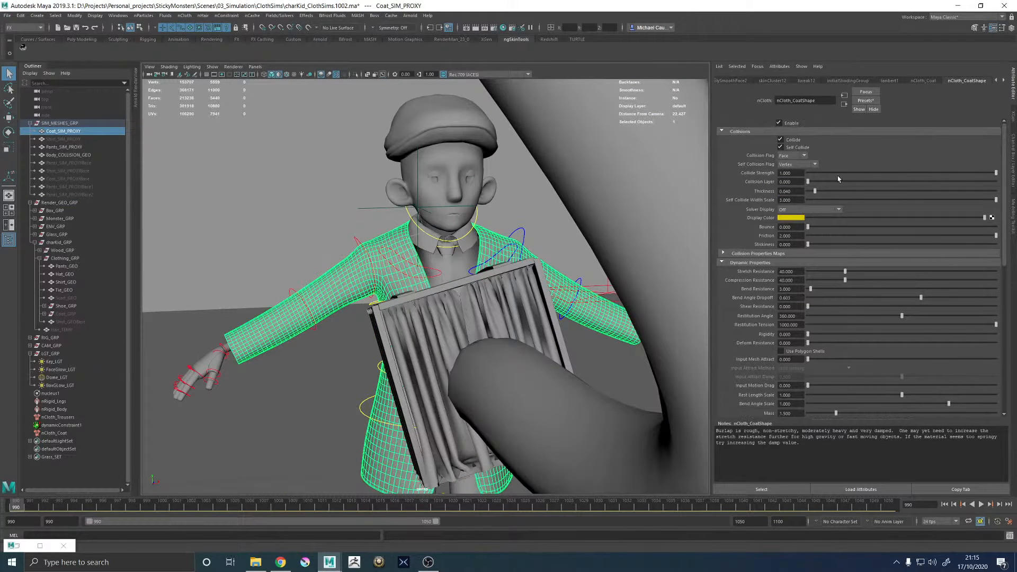
{"action": "left_click", "coordinate": [865, 100]}
{"action": "mouse_move", "coordinate": [894, 155]}
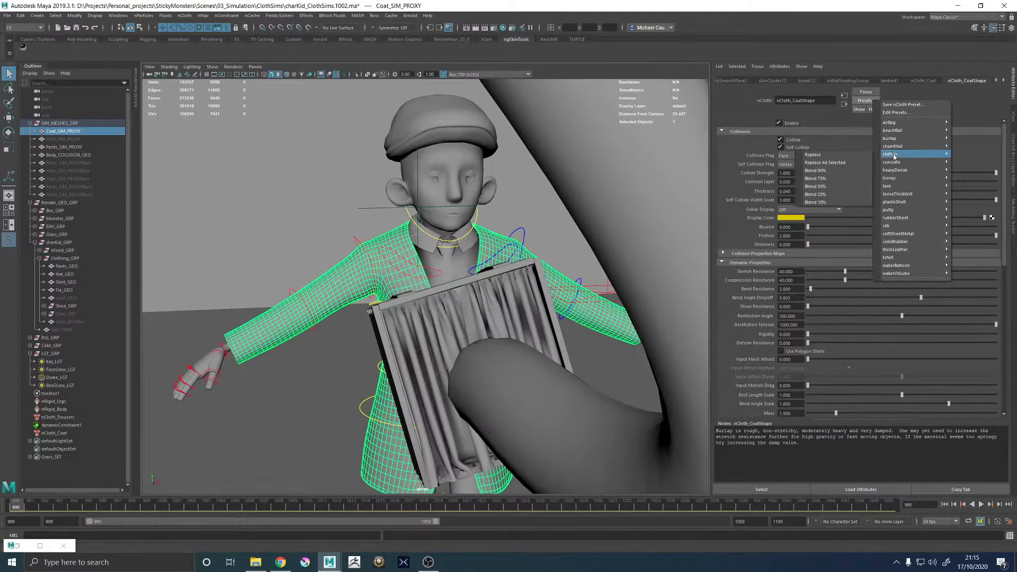
{"action": "left_click", "coordinate": [841, 156]}
{"action": "scroll", "coordinate": [550, 228], "scroll_direction": "down", "scroll_amount": 2}
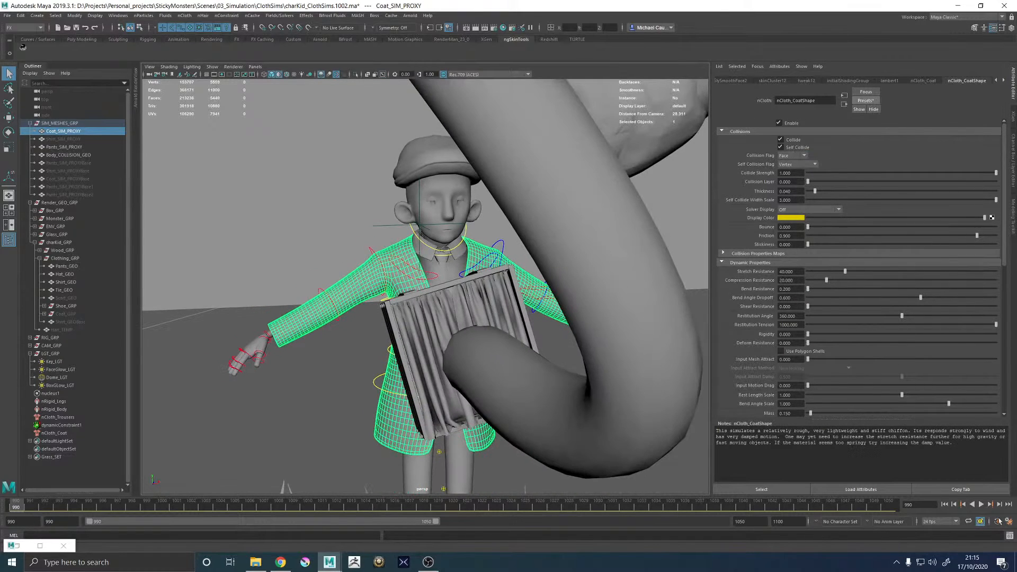
{"action": "left_click_drag", "start_coordinate": [551, 229], "coordinate": [617, 249], "text": "alt"}
{"action": "right_click_drag", "start_coordinate": [617, 249], "coordinate": [664, 259], "text": "alt"}
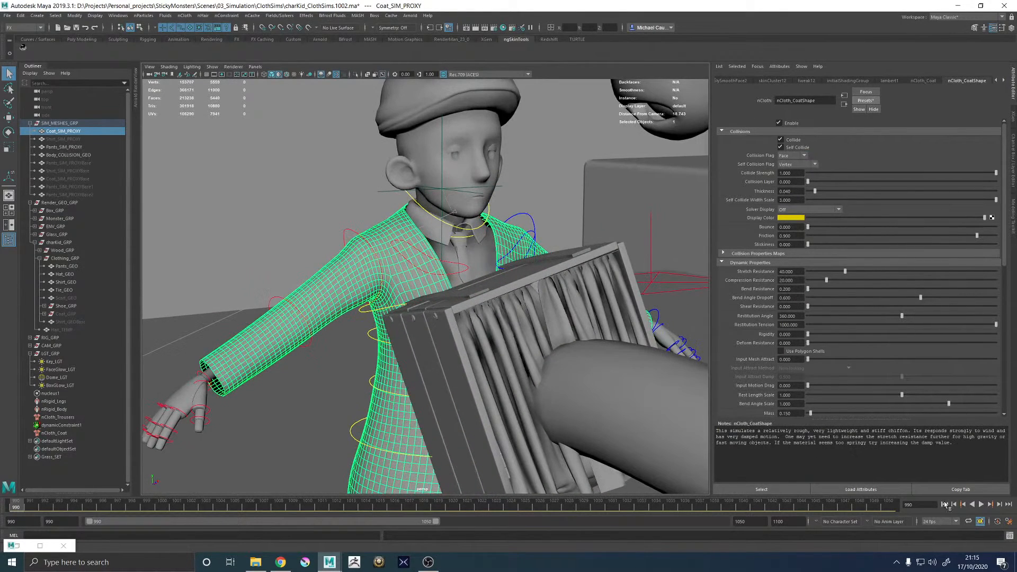
- Look through the dynamic properties and quality settings of the coat's nCloth
{"action": "scroll", "coordinate": [745, 356], "scroll_direction": "down", "scroll_amount": 8}
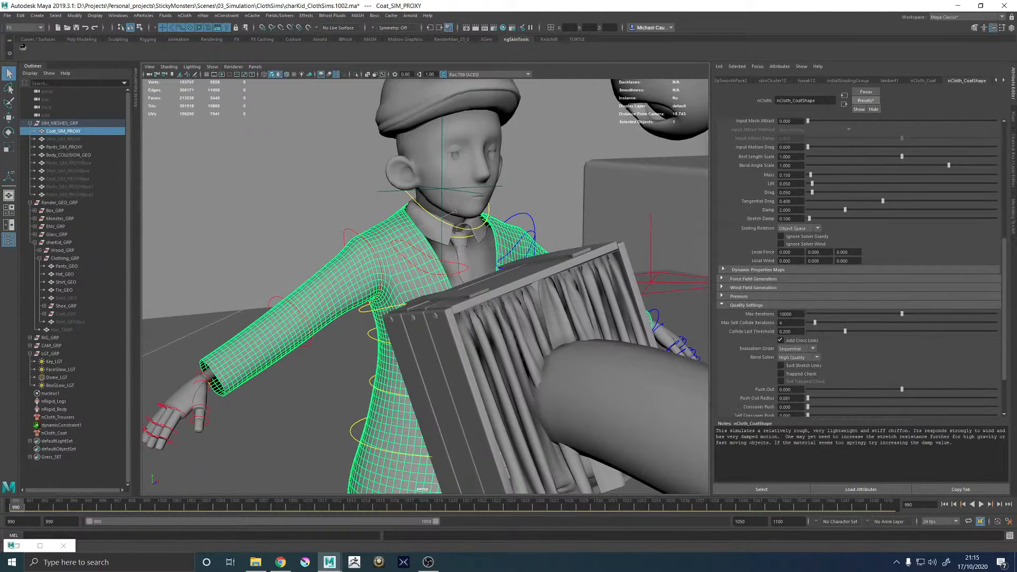
{"action": "scroll", "coordinate": [739, 361], "scroll_direction": "down", "scroll_amount": 3}
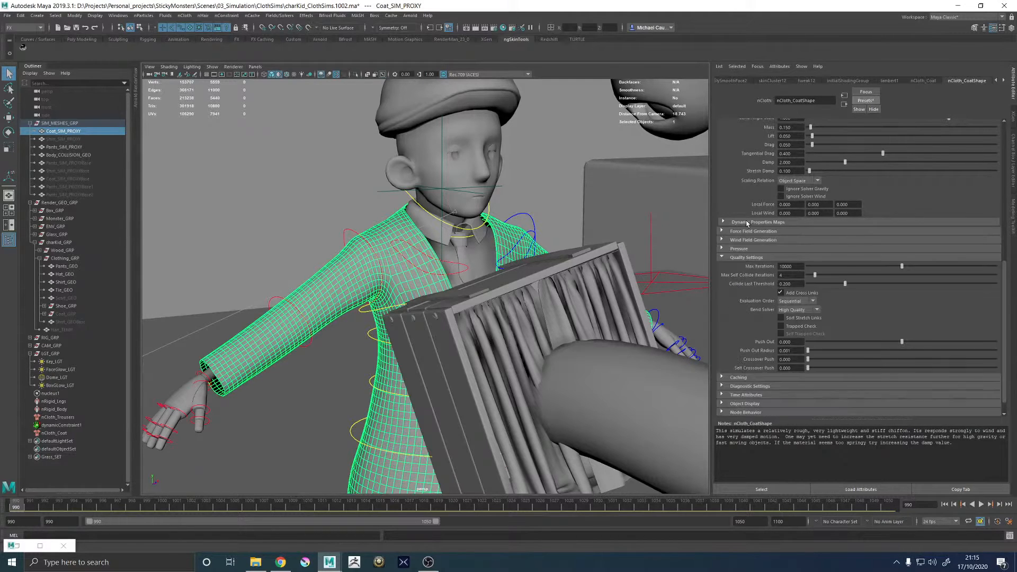
{"action": "scroll", "coordinate": [747, 223], "scroll_direction": "up", "scroll_amount": 5}
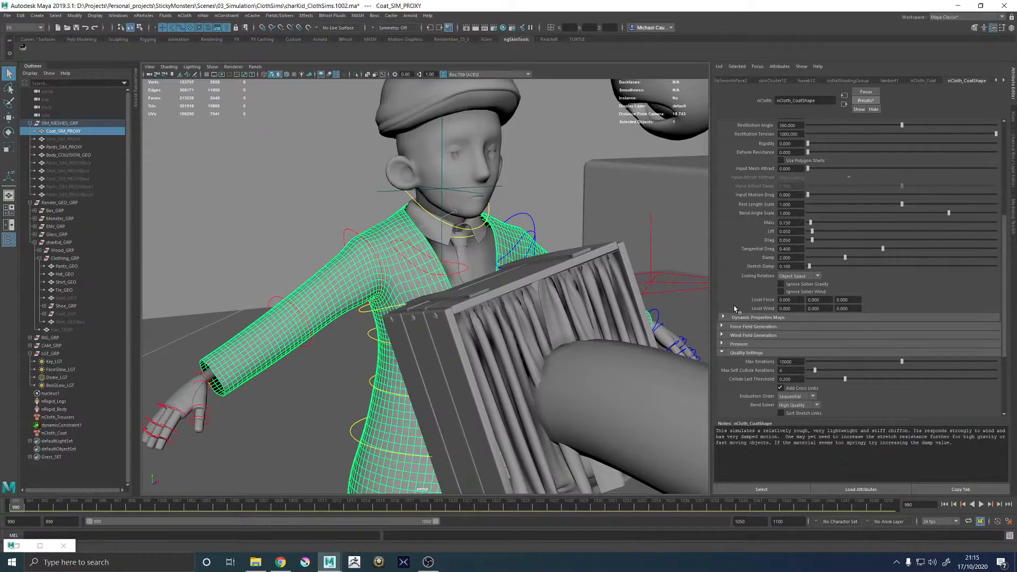
{"action": "scroll", "coordinate": [736, 311], "scroll_direction": "up", "scroll_amount": 5}
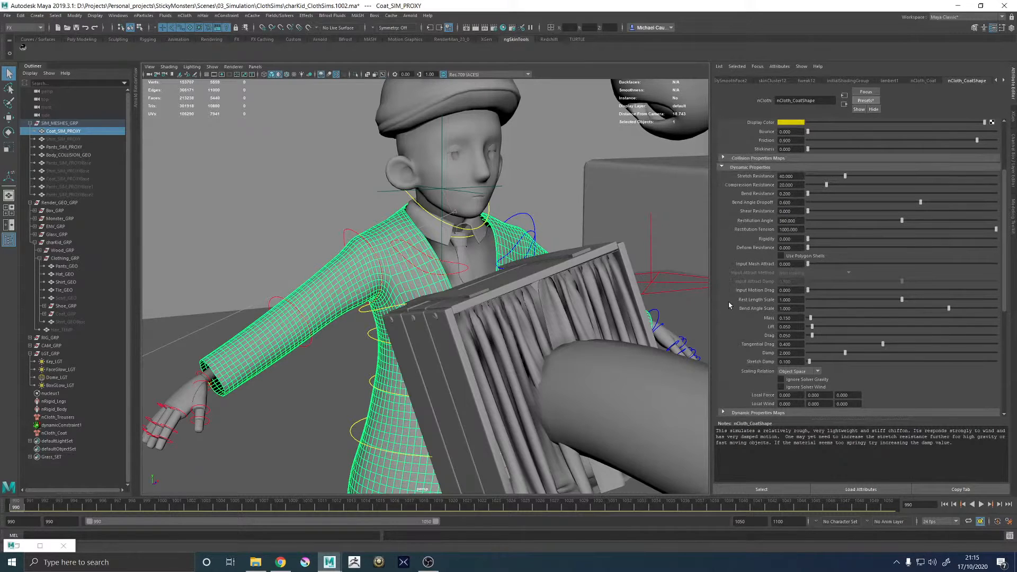
- Set the coat nCloth's Self Collision Flag to Full Surface and its Self Collide Width Scale to 1
{"action": "left_click", "coordinate": [752, 158]}
{"action": "scroll", "coordinate": [749, 164], "scroll_direction": "up", "scroll_amount": 3}
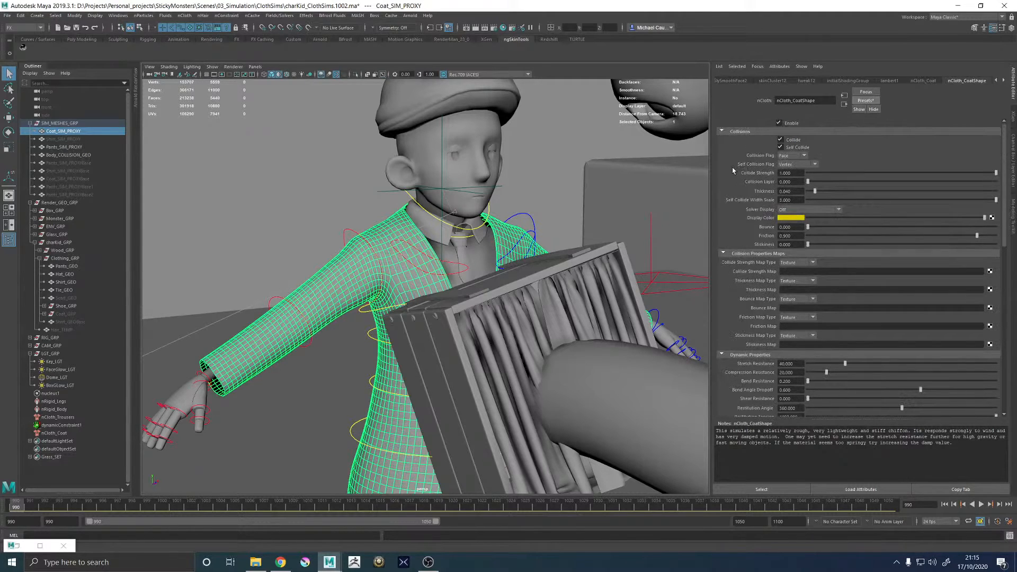
{"action": "left_click", "coordinate": [797, 164]}
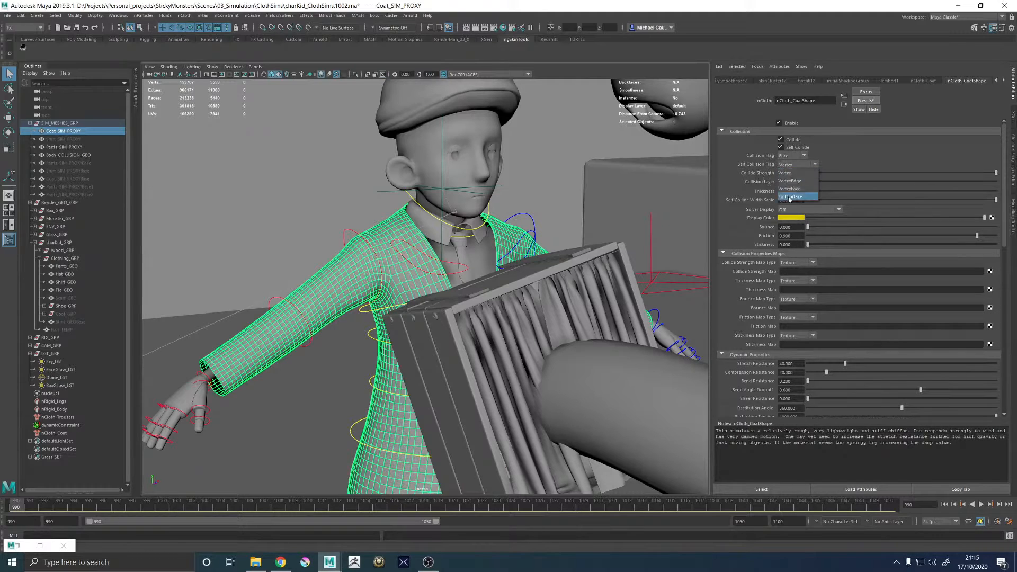
{"action": "left_click", "coordinate": [795, 199]}
{"action": "scroll", "coordinate": [723, 200], "scroll_direction": "down", "scroll_amount": 10}
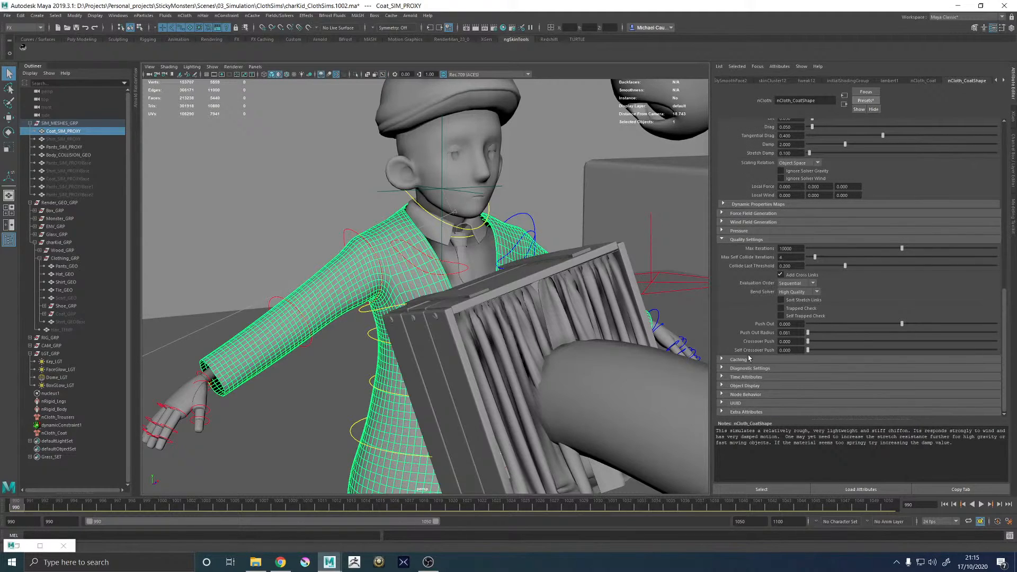
{"action": "scroll", "coordinate": [728, 260], "scroll_direction": "up", "scroll_amount": 10}
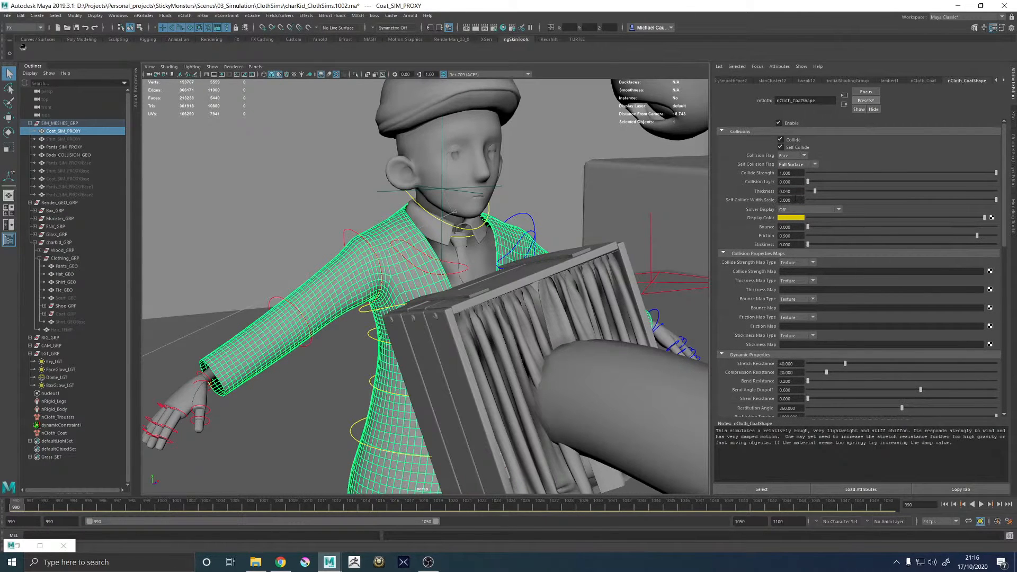
{"action": "left_click", "coordinate": [790, 199]}
{"action": "type", "text": "1"}
{"action": "key", "text": "Return"}
- Examine the coat nCloth's caching and diagnostic settings, including the options for Cacheable Attributes
{"action": "scroll", "coordinate": [725, 286], "scroll_direction": "down", "scroll_amount": 15}
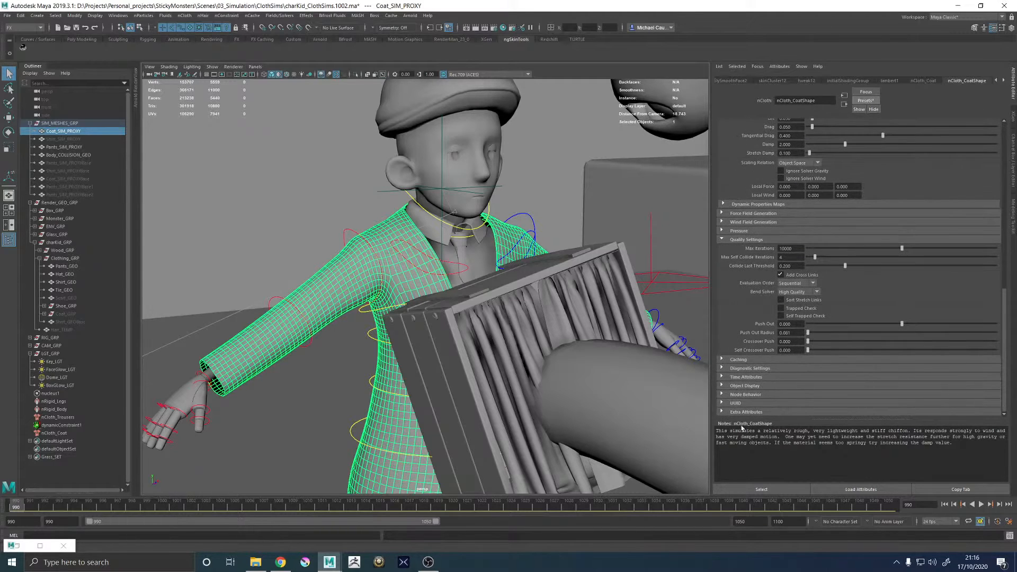
{"action": "left_click", "coordinate": [738, 377]}
{"action": "left_click", "coordinate": [738, 377]}
{"action": "left_click", "coordinate": [742, 369]}
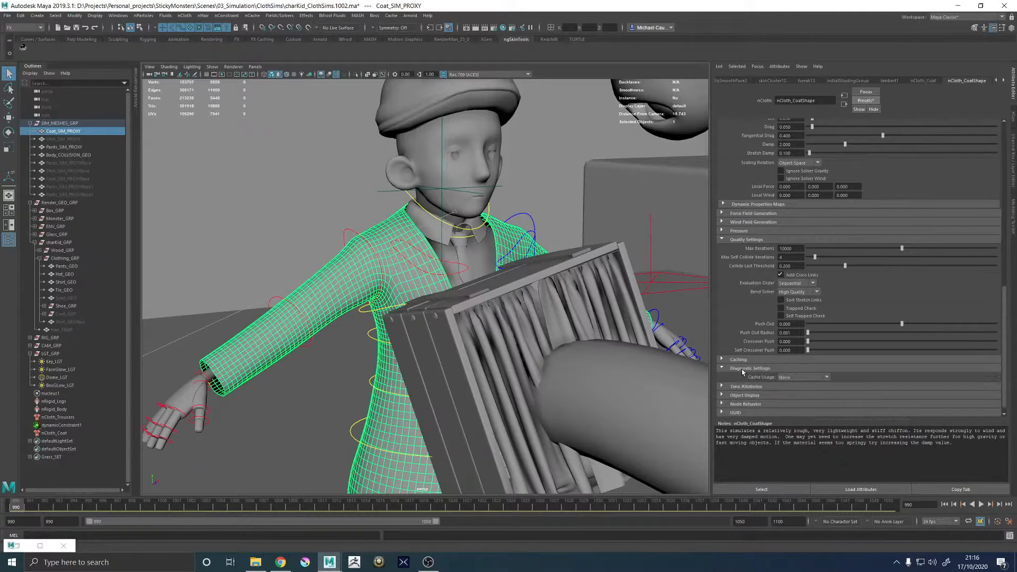
{"action": "left_click", "coordinate": [736, 359]}
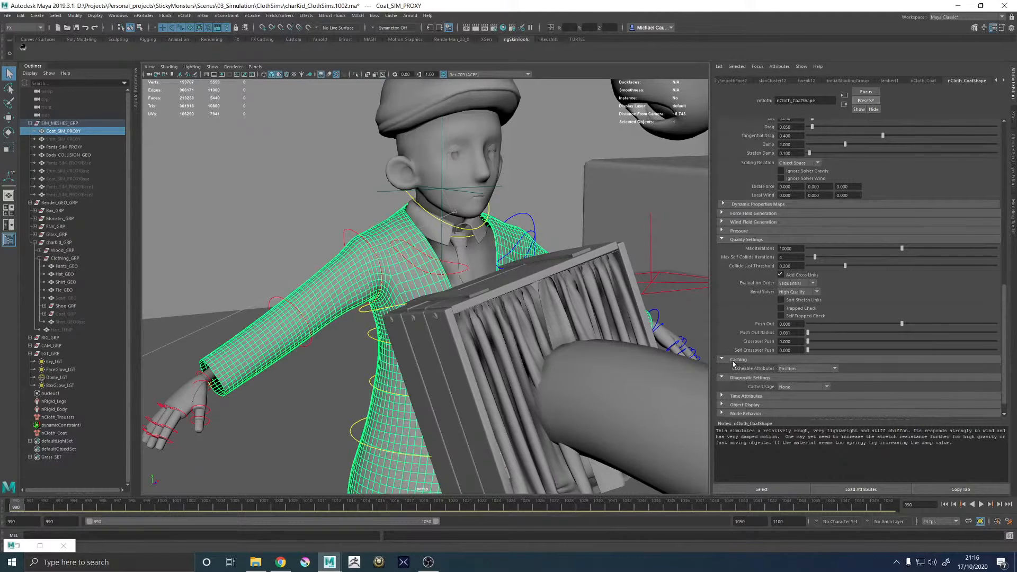
{"action": "left_click", "coordinate": [793, 369]}
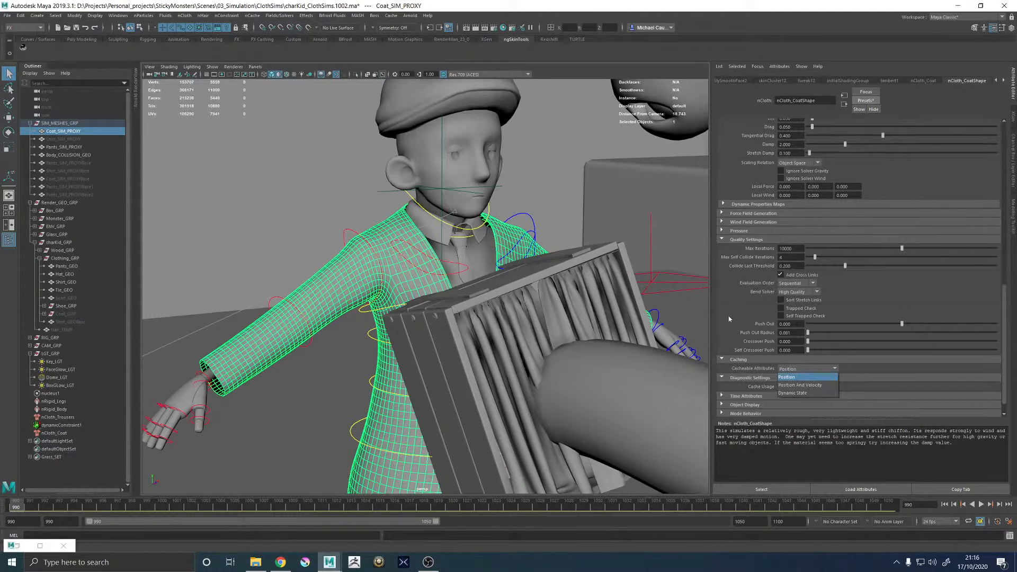
{"action": "left_click", "coordinate": [729, 318]}
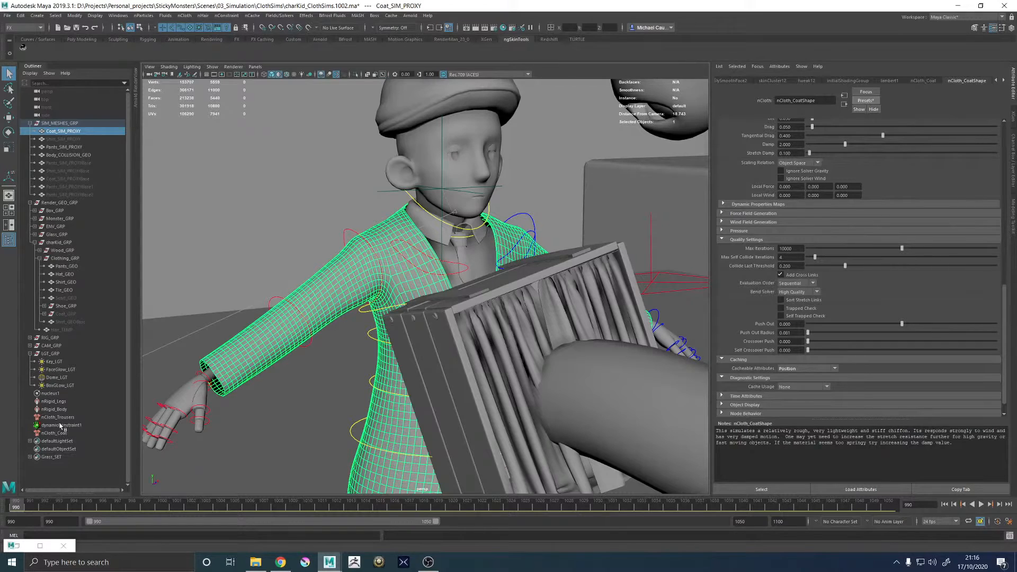
- Set the nucleus1 solver's Substeps to 8
{"action": "left_click", "coordinate": [53, 393]}
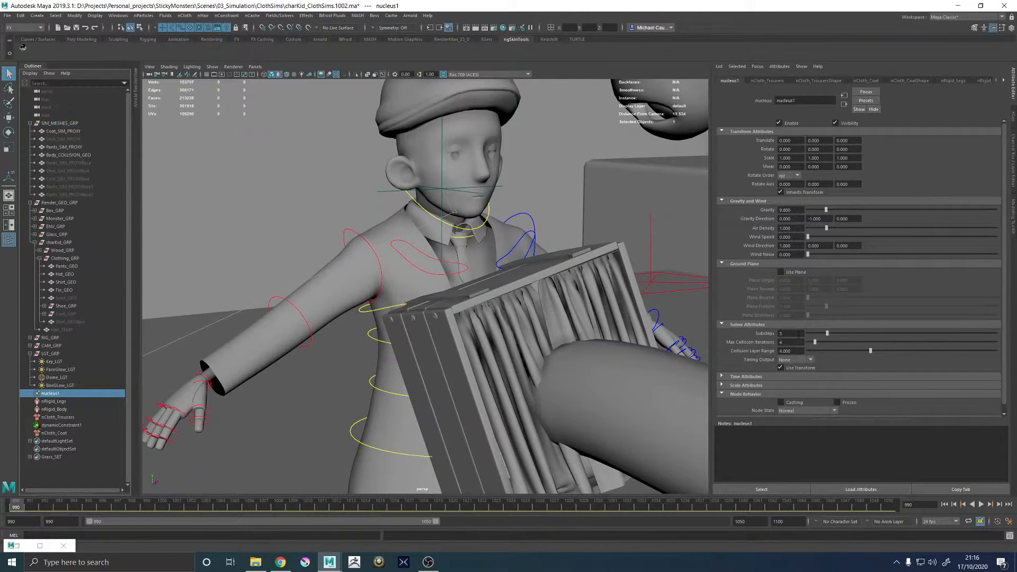
{"action": "left_click_drag", "start_coordinate": [799, 334], "coordinate": [705, 362]}
{"action": "type", "text": "8"}
{"action": "key", "text": "Return"}
- Play the cloth simulation, stop it to inspect the coat sleeve beside the box, and return to the first frame
{"action": "left_click", "coordinate": [981, 504]}
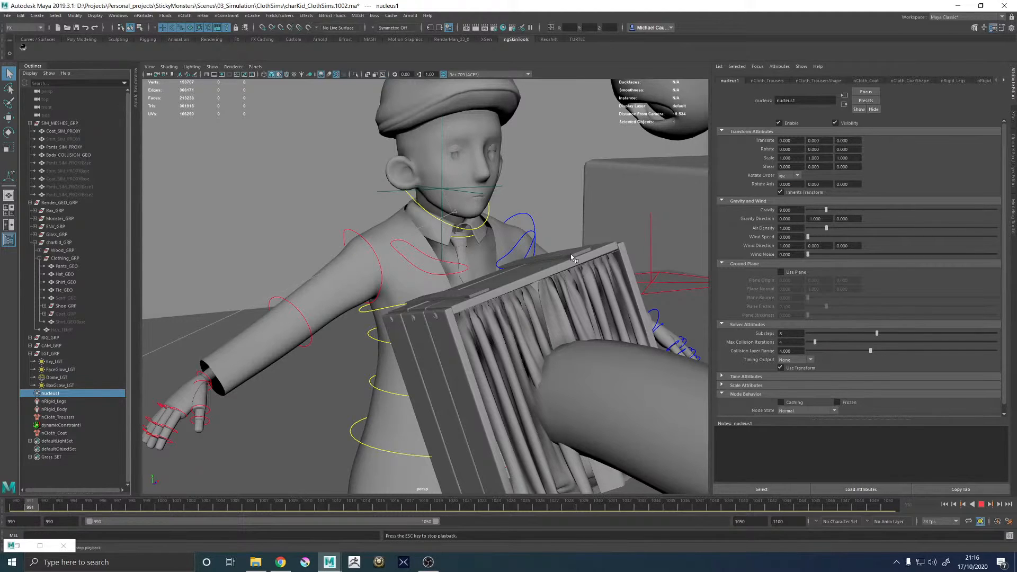
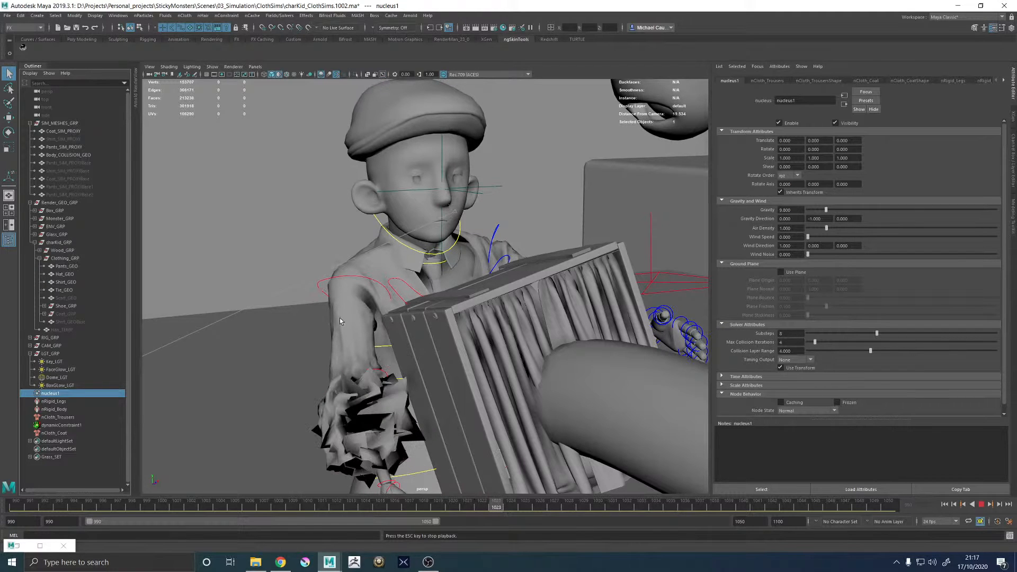
{"action": "left_click_drag", "start_coordinate": [339, 318], "coordinate": [469, 484], "text": "alt"}
{"action": "left_click", "coordinate": [510, 288]}
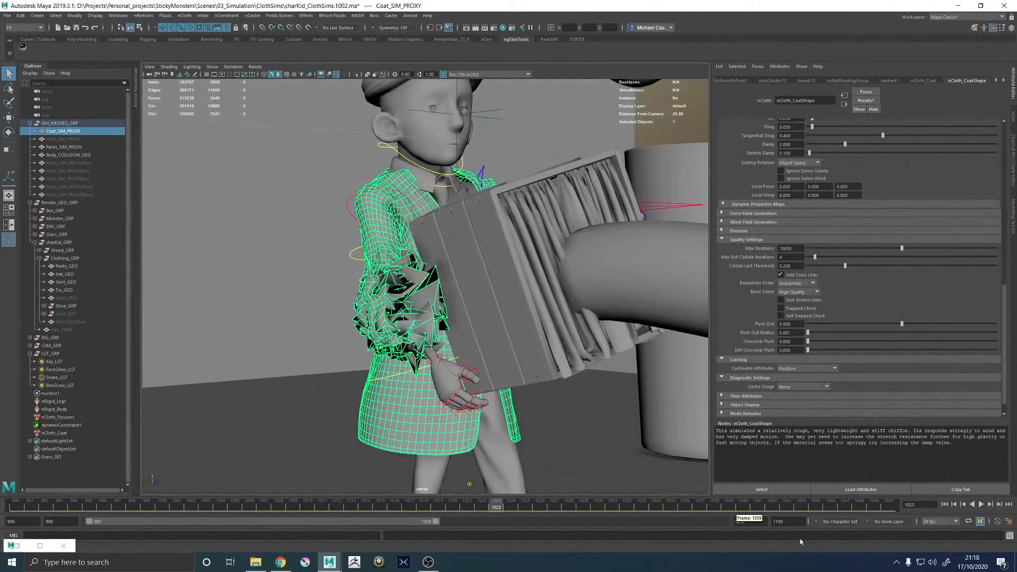
{"action": "left_click", "coordinate": [944, 504]}
{"action": "left_click_drag", "start_coordinate": [307, 260], "coordinate": [347, 242], "text": "alt"}
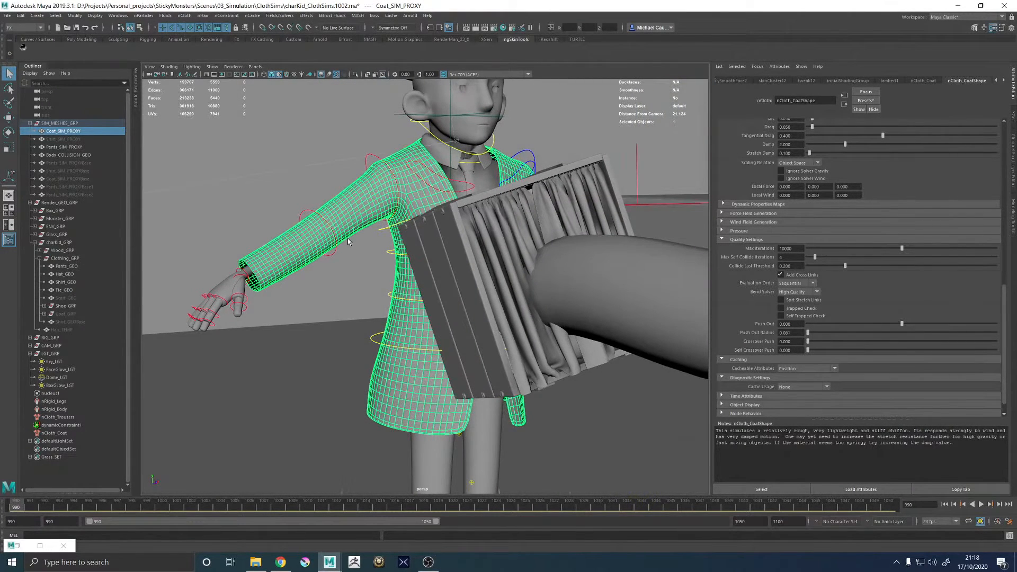
- Make the boy's hands mesh a passive collider and rename its nRigid node nRigid_Hands
{"action": "left_click", "coordinate": [228, 285]}
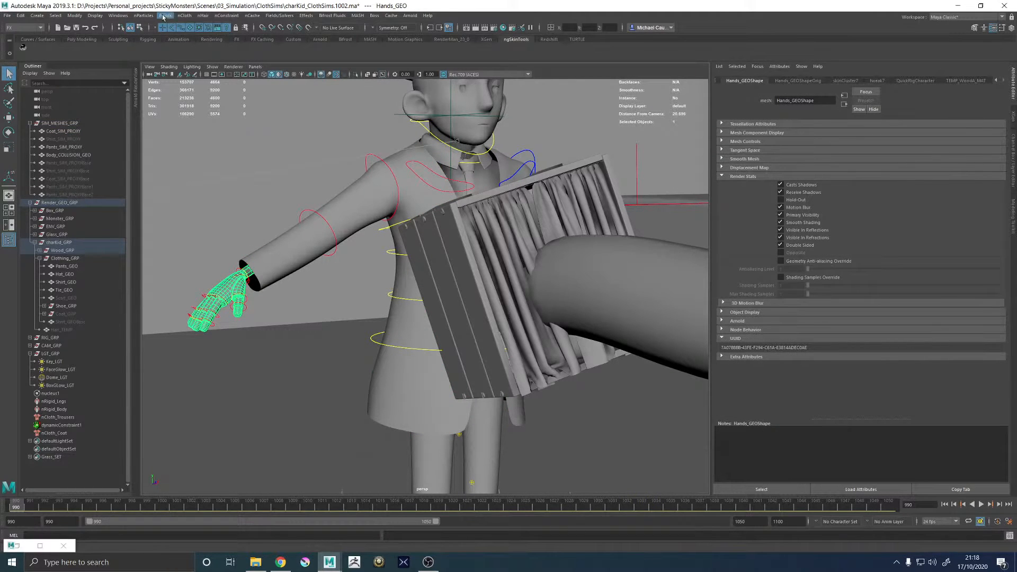
{"action": "left_click", "coordinate": [186, 15]}
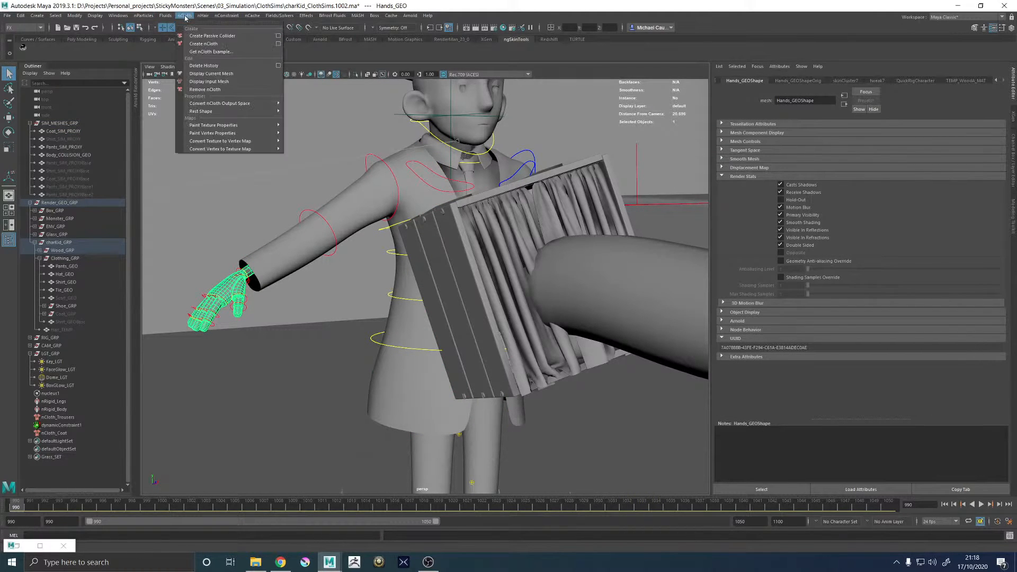
{"action": "left_click", "coordinate": [217, 36]}
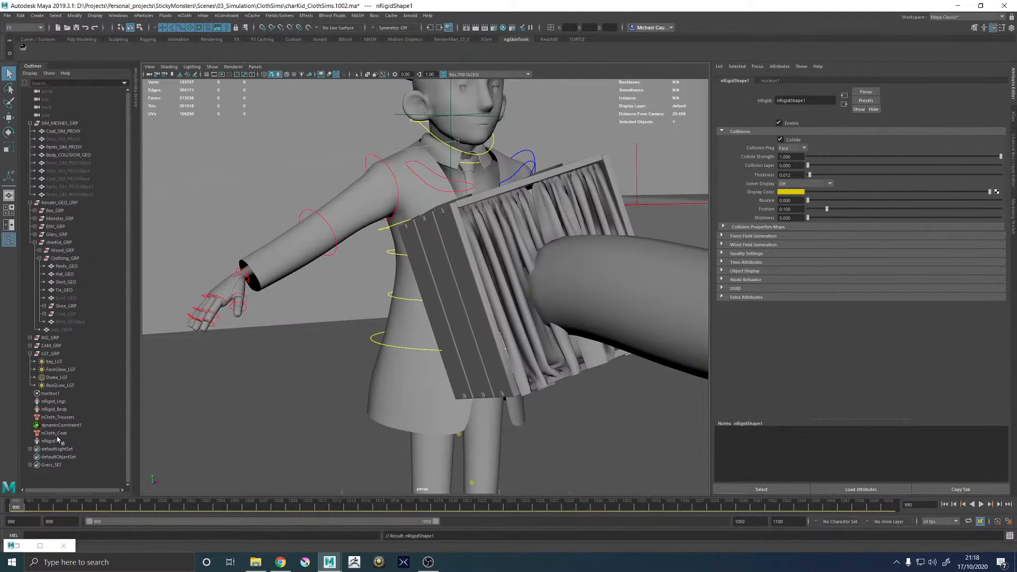
{"action": "left_click", "coordinate": [58, 433]}
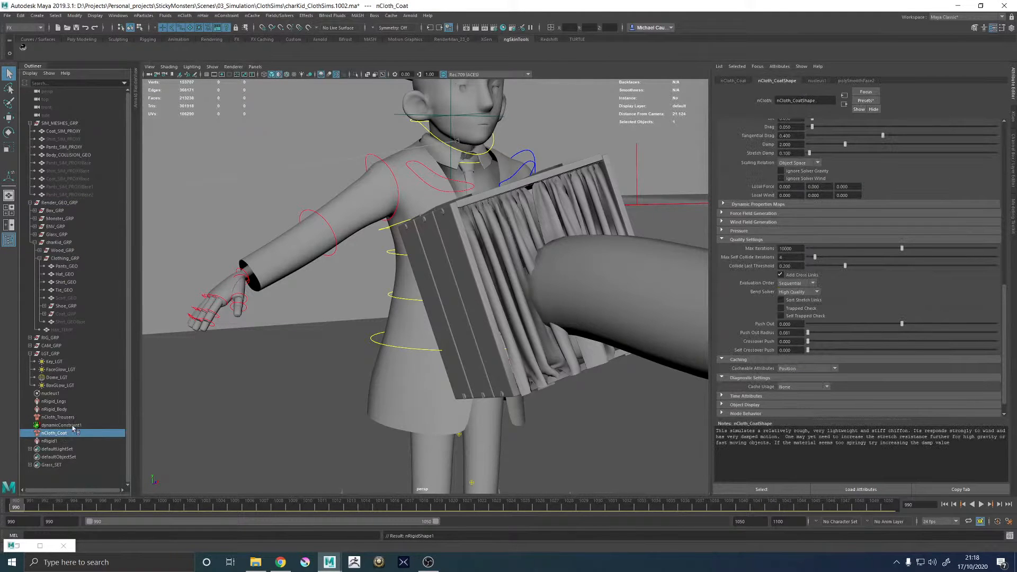
{"action": "double_click", "coordinate": [51, 441]}
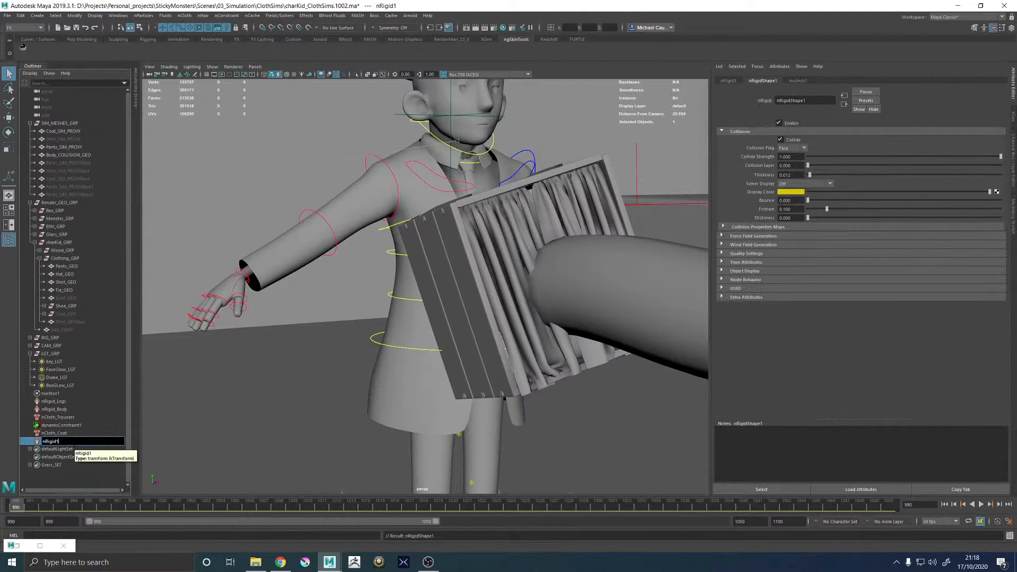
{"action": "type", "text": "nRigid_Hands"}
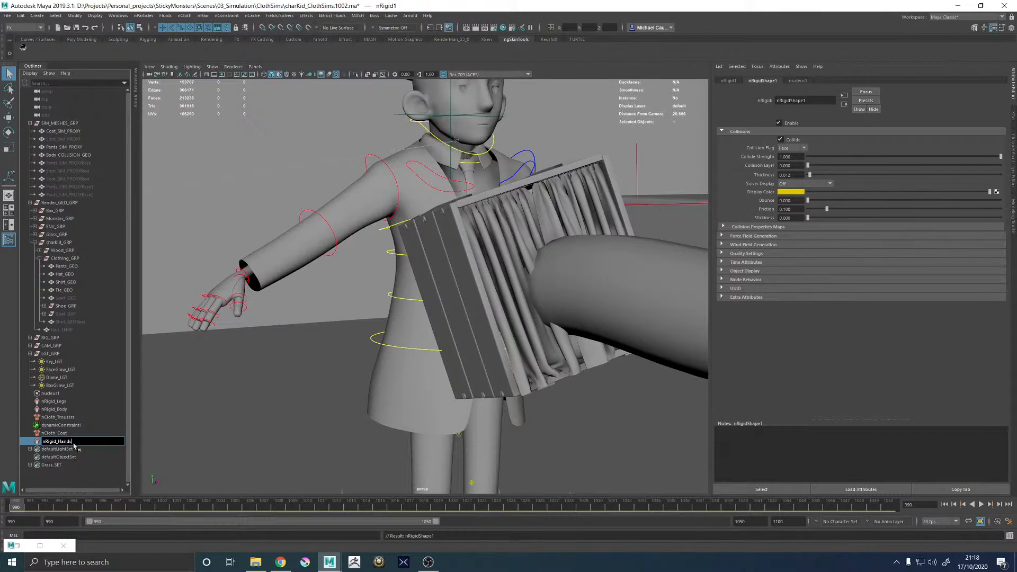
{"action": "key", "text": "Return"}
- Review the coat nCloth's dynamic properties, collision maps and quality settings
{"action": "left_click", "coordinate": [296, 238]}
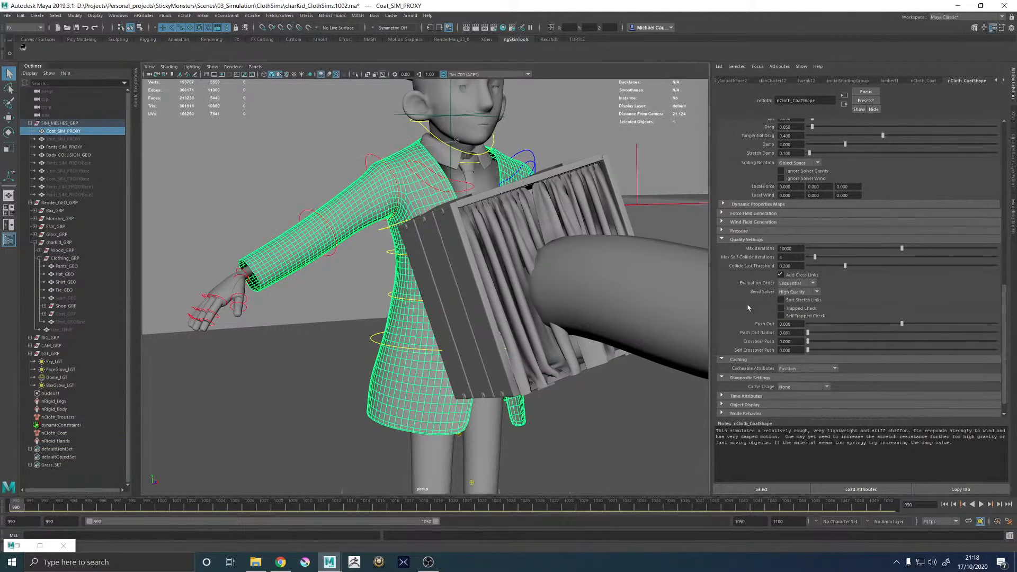
{"action": "scroll", "coordinate": [748, 309], "scroll_direction": "down", "scroll_amount": 1}
{"action": "scroll", "coordinate": [744, 308], "scroll_direction": "up", "scroll_amount": 6}
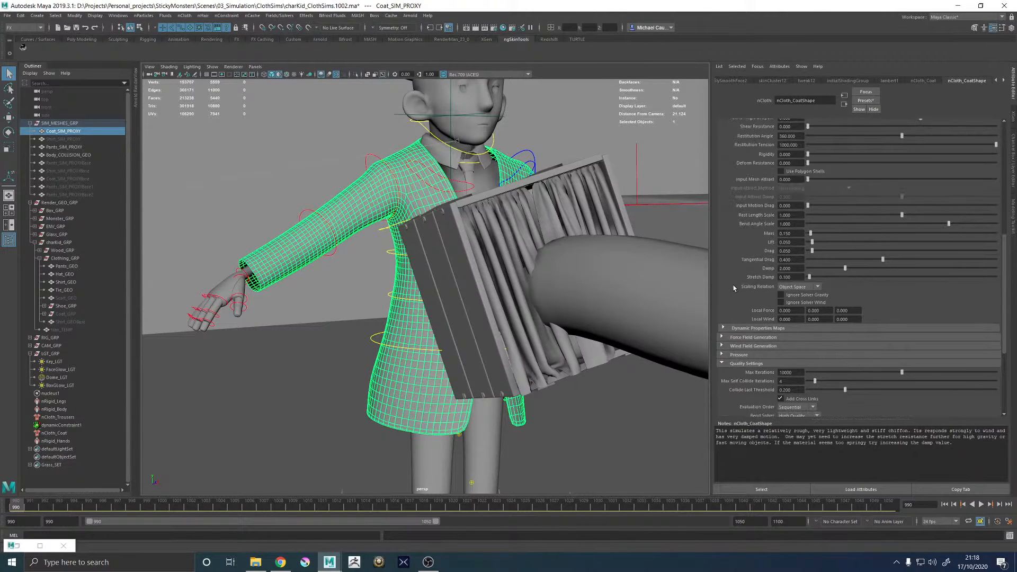
{"action": "scroll", "coordinate": [754, 276], "scroll_direction": "up", "scroll_amount": 5}
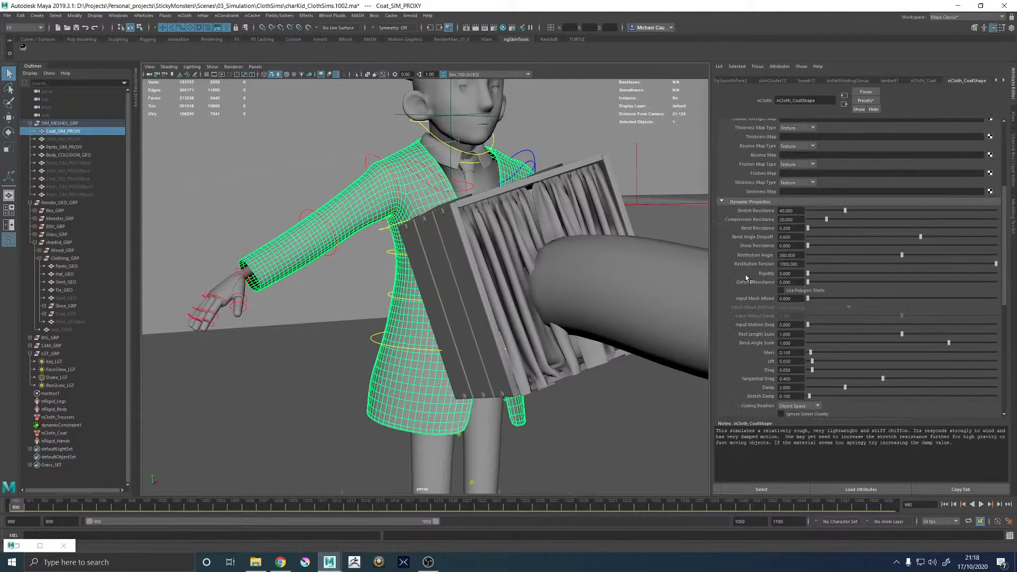
{"action": "scroll", "coordinate": [745, 286], "scroll_direction": "down", "scroll_amount": 11}
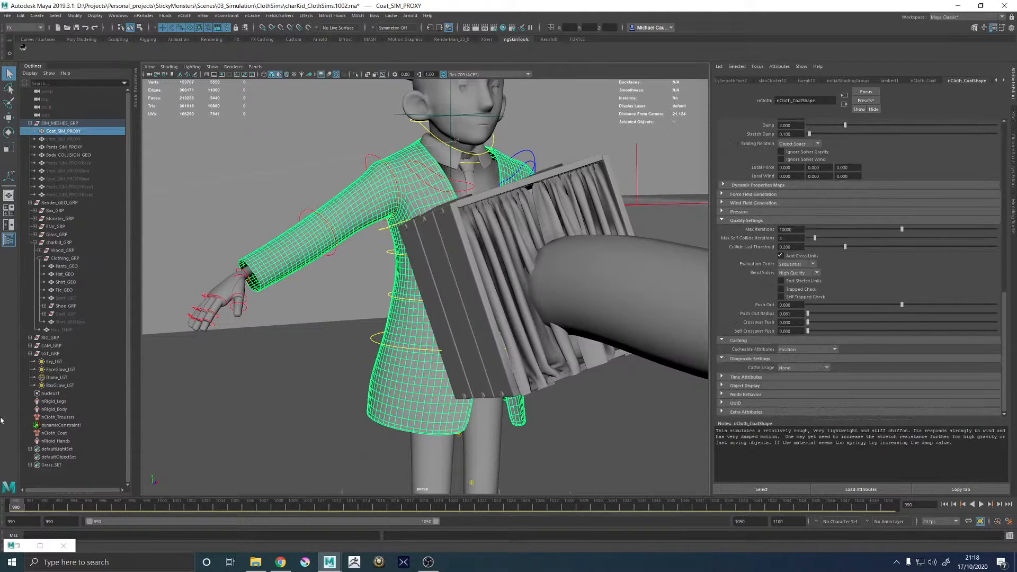
- Edit the Substeps value of the nucleus1 solver
{"action": "left_click", "coordinate": [49, 393]}
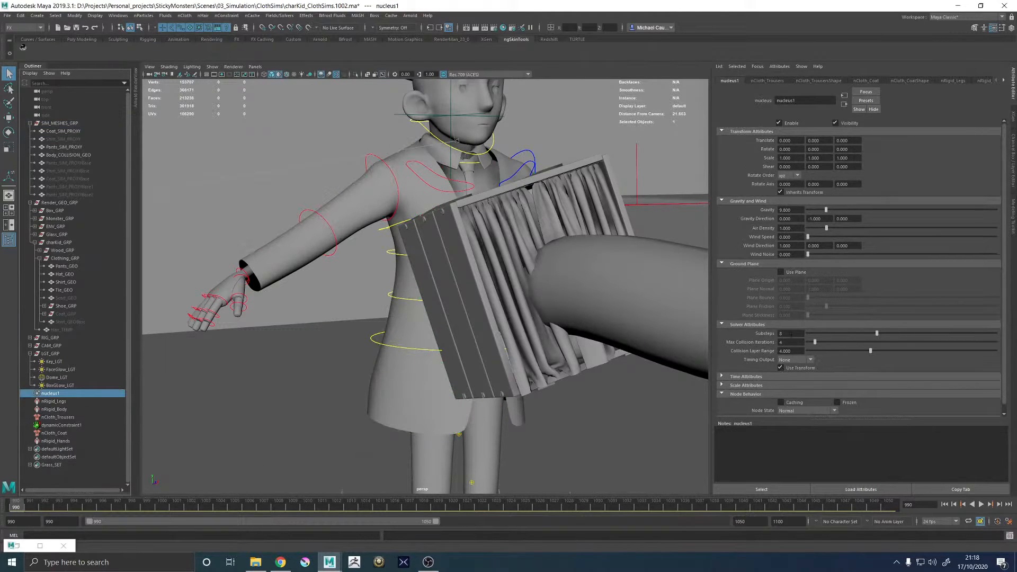
{"action": "double_click", "coordinate": [789, 333]}
{"action": "key", "text": "Return"}
- Play the cloth simulation with the hands collider included and stop it at frame 1031
{"action": "right_click_drag", "start_coordinate": [662, 287], "coordinate": [592, 190], "text": "alt"}
{"action": "left_click", "coordinate": [591, 191]}
{"action": "middle_click_drag", "start_coordinate": [561, 186], "coordinate": [584, 209], "text": "alt"}
{"action": "right_click_drag", "start_coordinate": [564, 213], "coordinate": [579, 241], "text": "alt"}
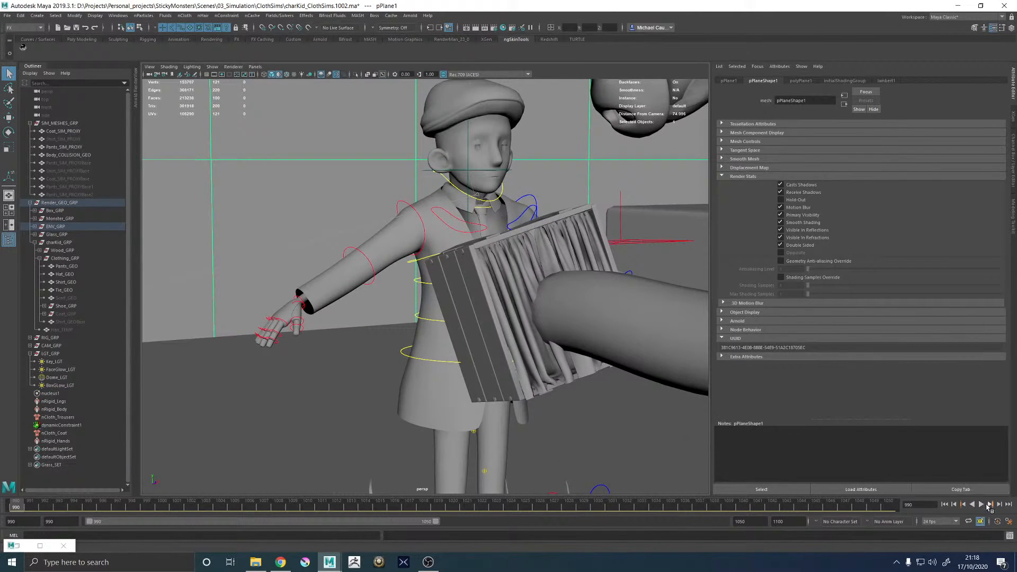
{"action": "left_click", "coordinate": [981, 505]}
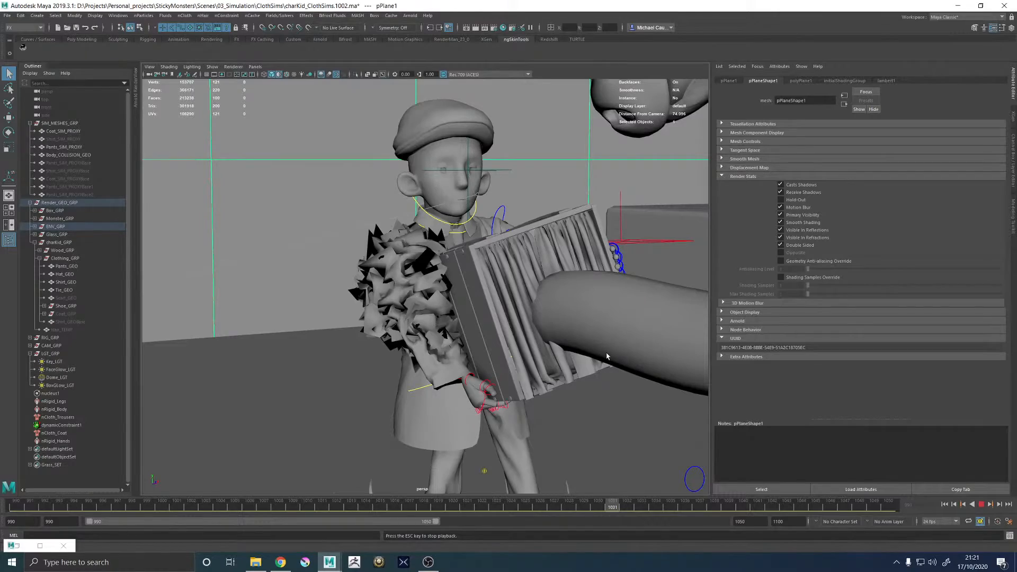
{"action": "key", "text": "Escape"}
- Inspect the simulated coat and sleeve from behind, in front and the side, and return to the first frame
{"action": "left_click_drag", "start_coordinate": [540, 356], "coordinate": [606, 349], "text": "alt"}
{"action": "left_click_drag", "start_coordinate": [421, 326], "coordinate": [564, 310], "text": "alt"}
{"action": "left_click_drag", "start_coordinate": [371, 297], "coordinate": [479, 304], "text": "alt"}
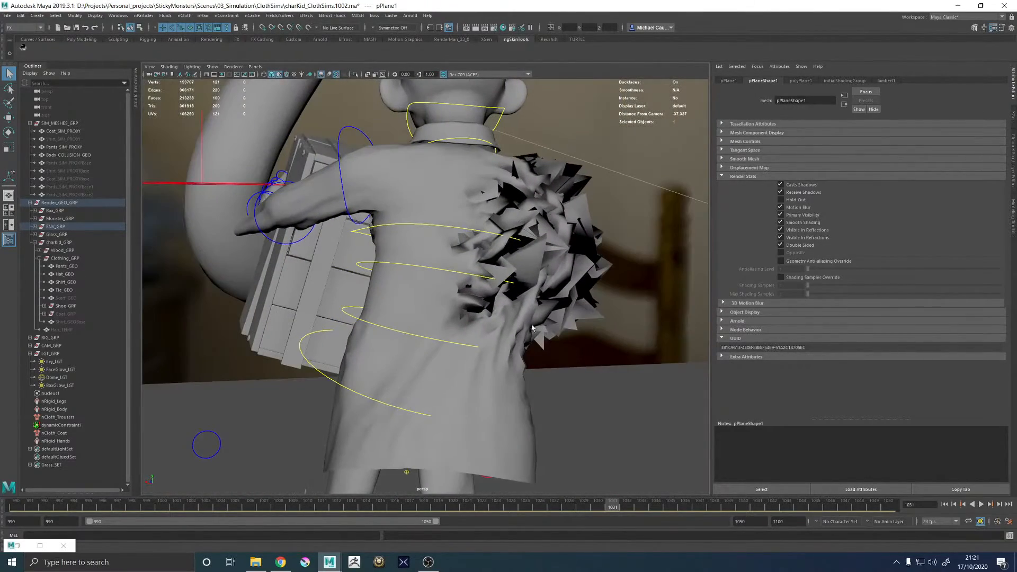
{"action": "middle_click_drag", "start_coordinate": [653, 261], "coordinate": [662, 250], "text": "alt"}
{"action": "left_click_drag", "start_coordinate": [488, 398], "coordinate": [247, 360], "text": "alt"}
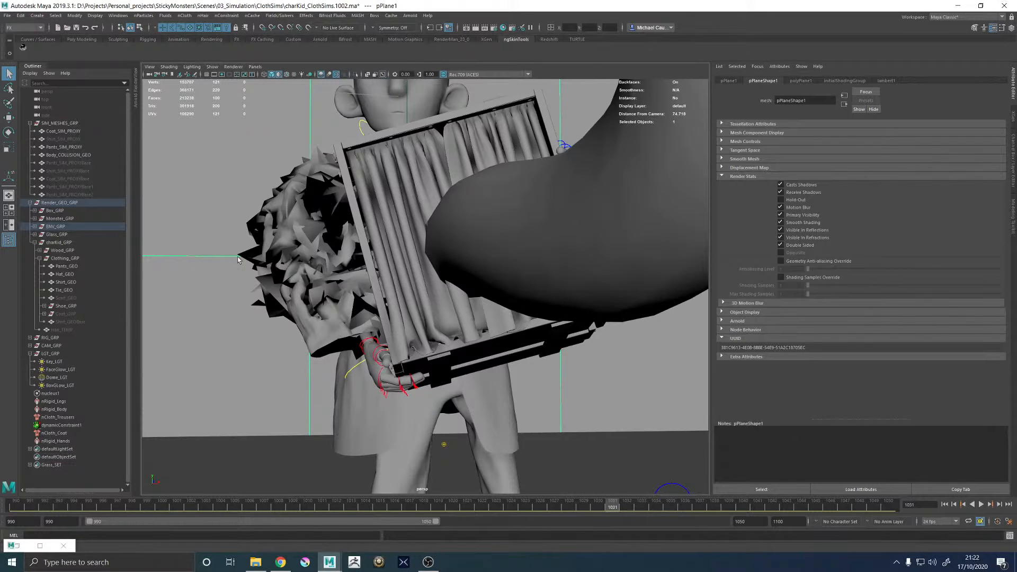
{"action": "left_click_drag", "start_coordinate": [285, 233], "coordinate": [494, 329], "text": "alt"}
{"action": "scroll", "coordinate": [493, 329], "scroll_direction": "down", "scroll_amount": 2}
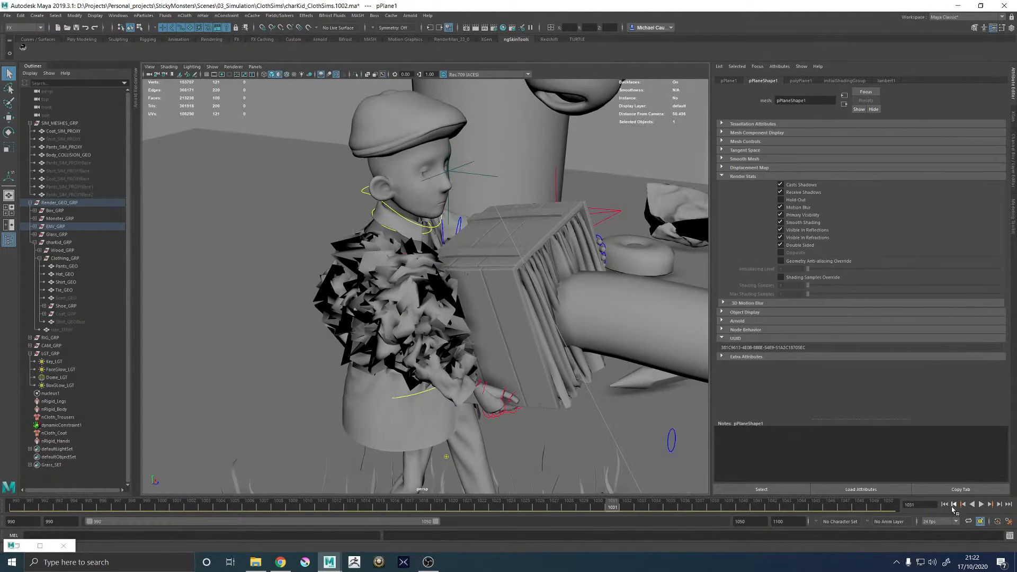
{"action": "left_click", "coordinate": [944, 504]}
- Select the coat simulation mesh and check its mass, damping and quality settings
{"action": "left_click", "coordinate": [364, 259]}
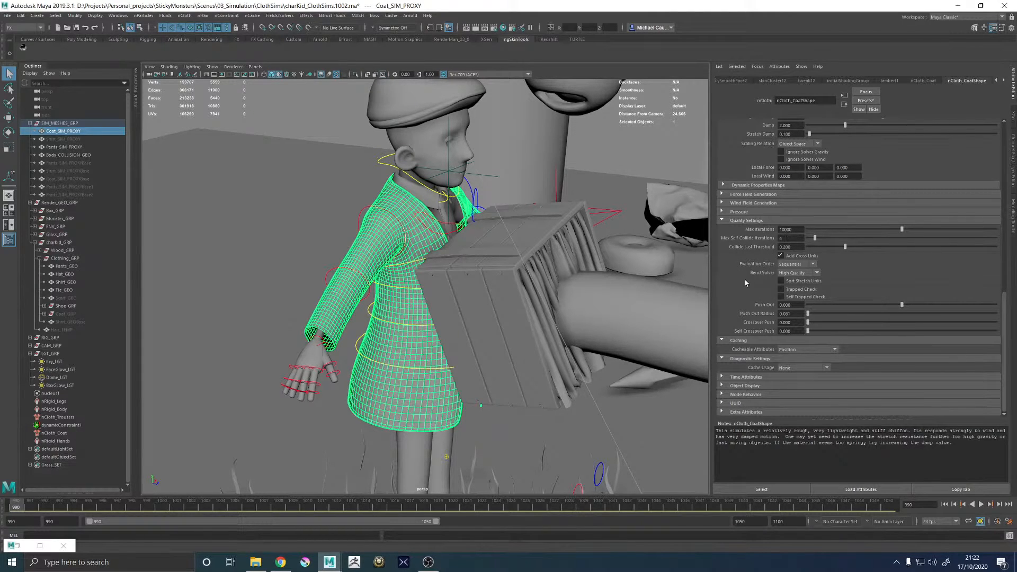
{"action": "scroll", "coordinate": [744, 279], "scroll_direction": "up", "scroll_amount": 3}
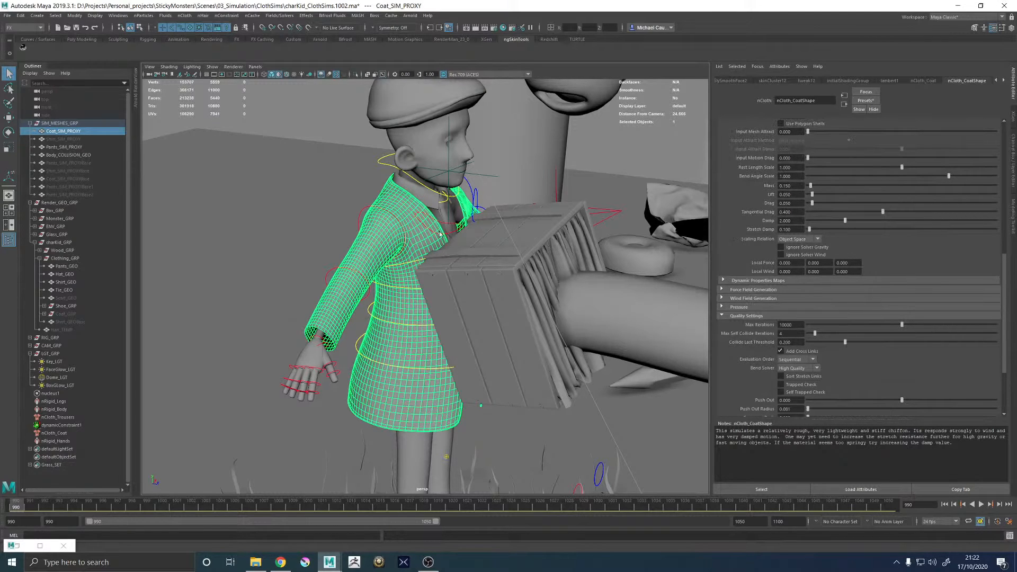
{"action": "scroll", "coordinate": [523, 235], "scroll_direction": "down", "scroll_amount": 10}
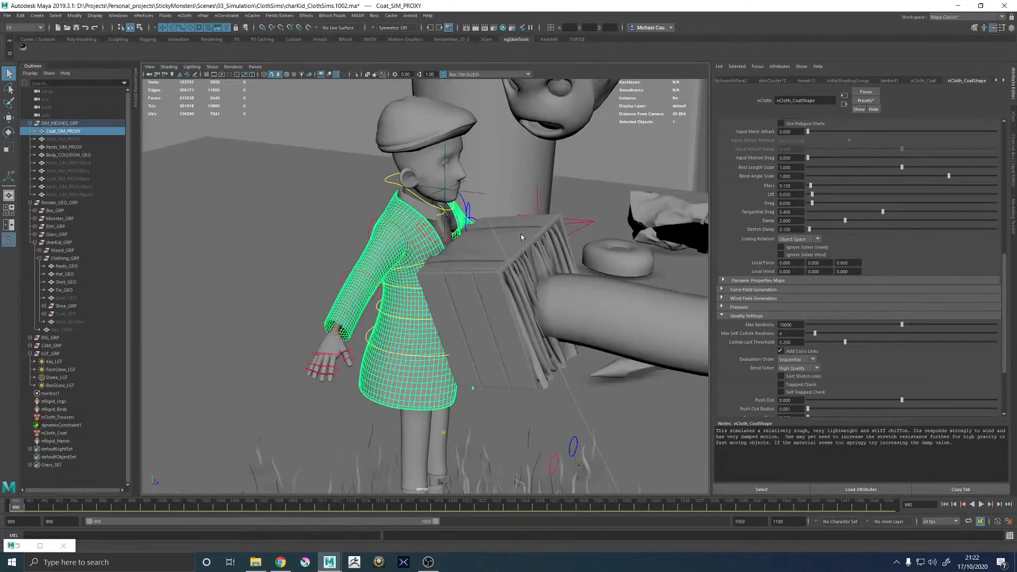
- Select the wooden box mesh and examine how it sits against the boy's chest and arm from the front and side
{"action": "left_click_drag", "start_coordinate": [523, 235], "coordinate": [628, 291], "text": "alt"}
{"action": "scroll", "coordinate": [456, 270], "scroll_direction": "up", "scroll_amount": 6}
{"action": "left_click", "coordinate": [546, 236]}
{"action": "left_click", "coordinate": [546, 236]}
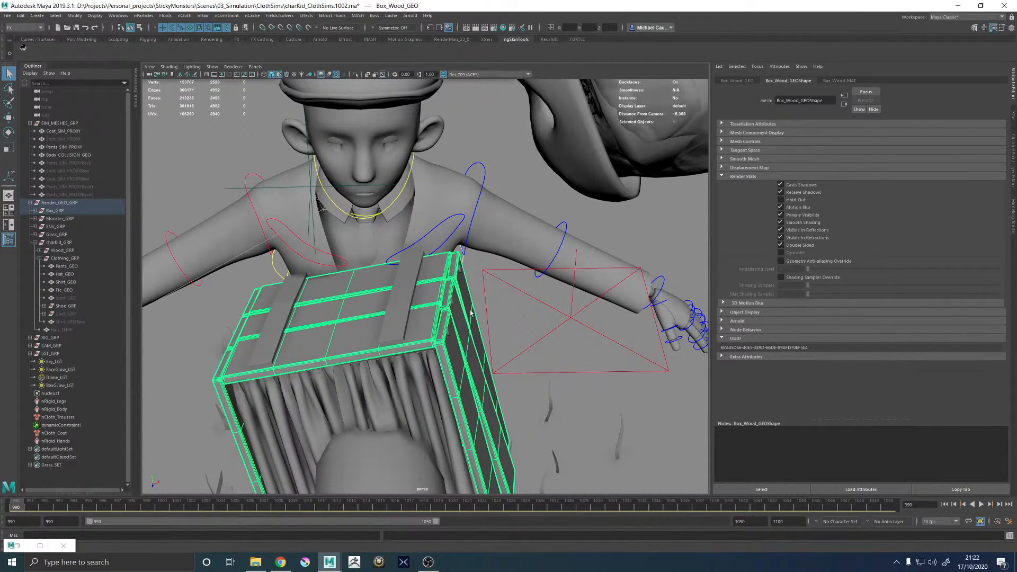
{"action": "left_click_drag", "start_coordinate": [471, 312], "coordinate": [503, 233], "text": "alt"}
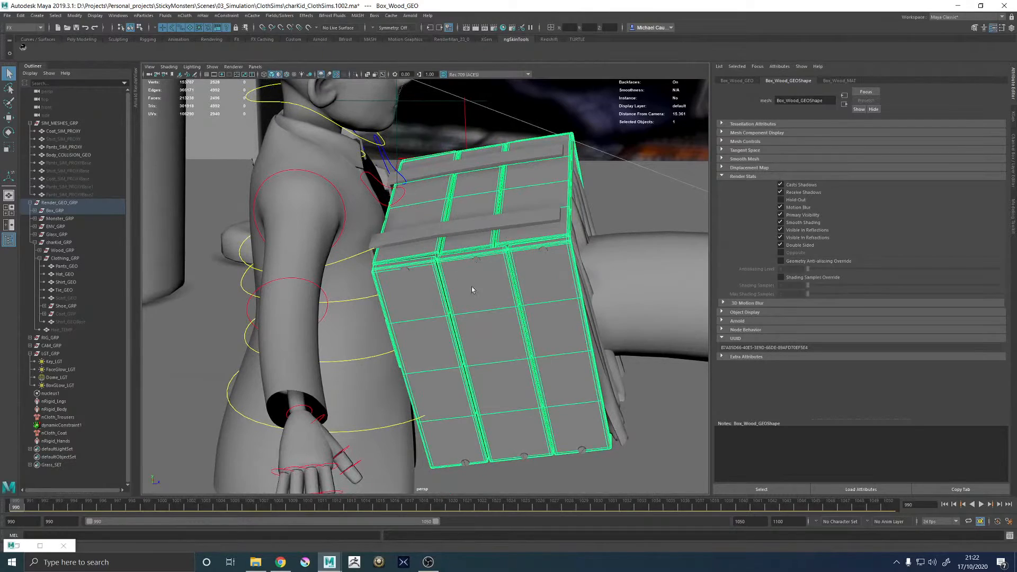
{"action": "left_click_drag", "start_coordinate": [396, 265], "coordinate": [371, 262], "text": "alt"}
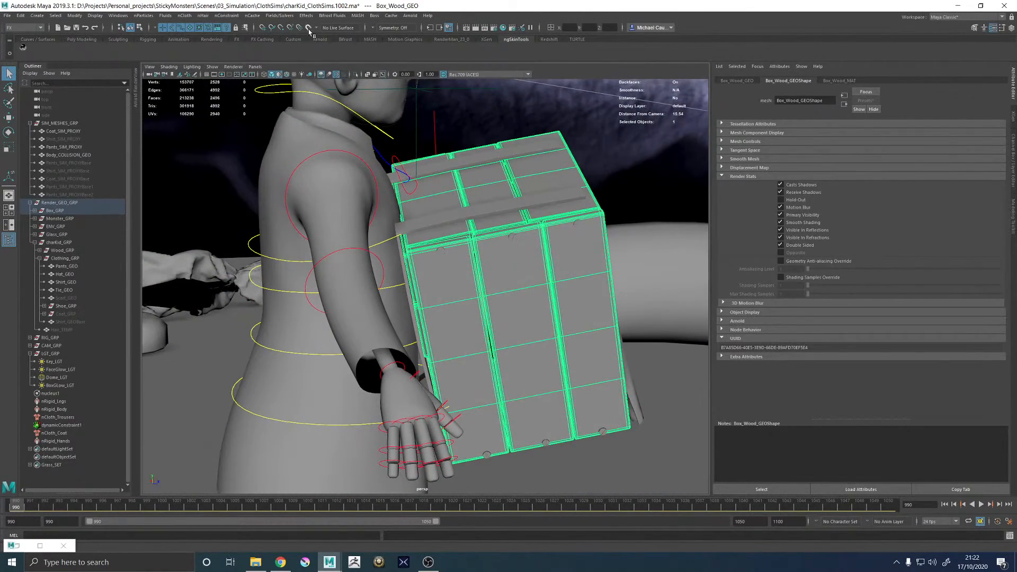
{"action": "left_click", "coordinate": [309, 28]}
{"action": "left_click_drag", "start_coordinate": [507, 276], "coordinate": [489, 282], "text": "alt"}
{"action": "left_click", "coordinate": [489, 281]}
{"action": "left_click", "coordinate": [590, 168]}
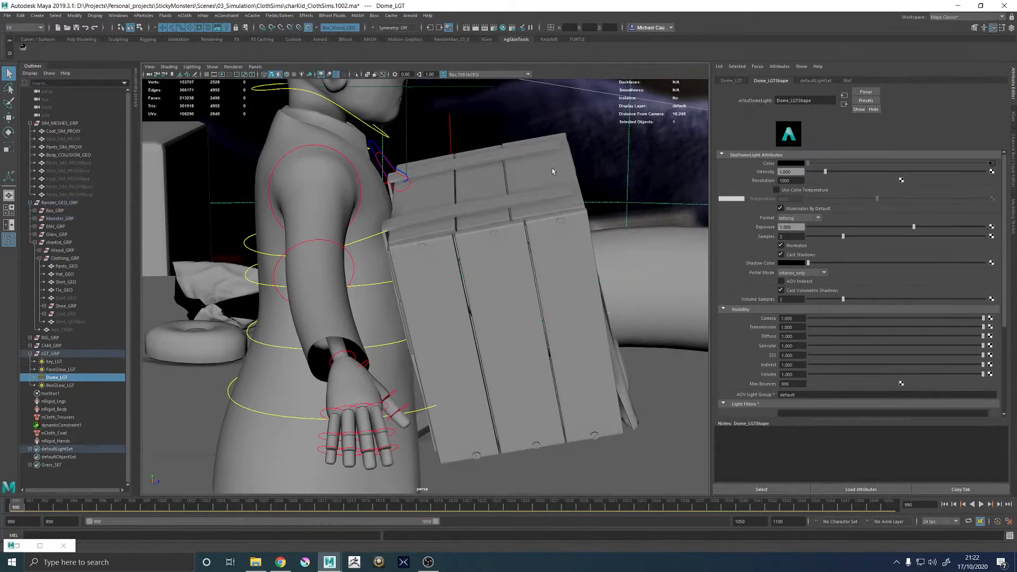
{"action": "left_click", "coordinate": [308, 28]}
{"action": "left_click", "coordinate": [485, 271]}
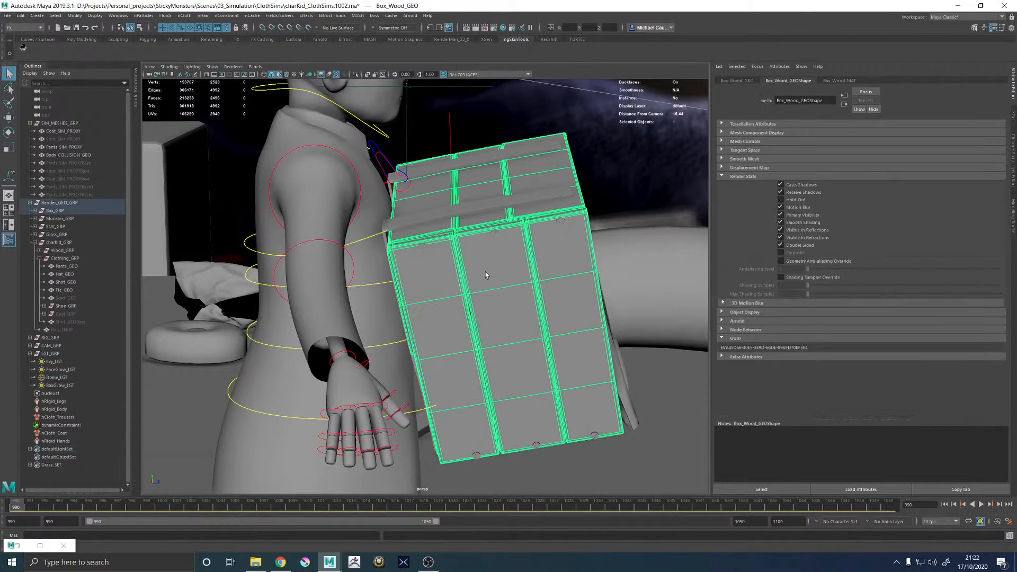
- Check the whole box beside the boy and look through the contents of Box_GRP
{"action": "right_click_drag", "start_coordinate": [589, 258], "coordinate": [506, 273], "text": "alt"}
{"action": "left_click_drag", "start_coordinate": [507, 273], "coordinate": [418, 281], "text": "alt"}
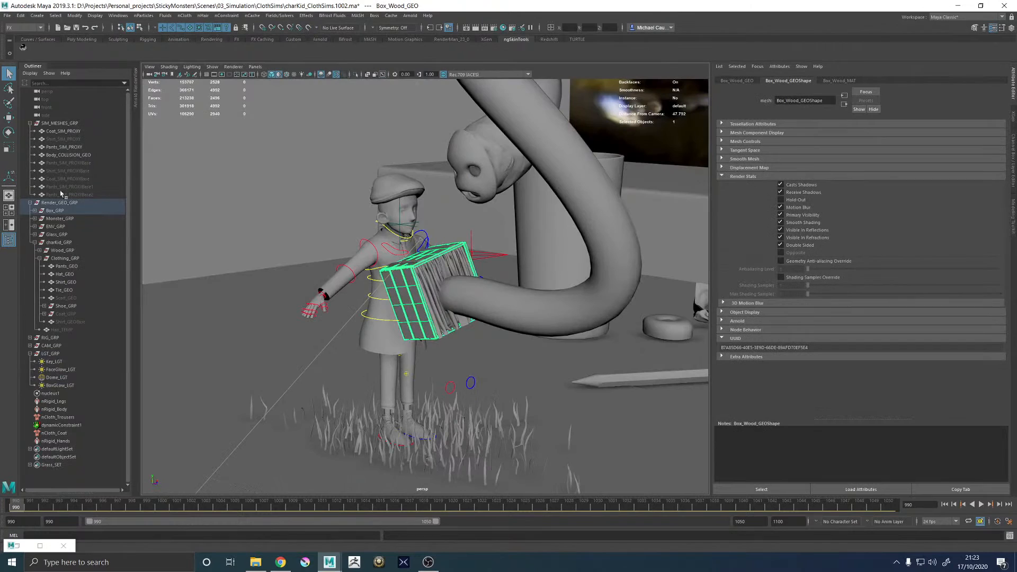
{"action": "left_click", "coordinate": [35, 210]}
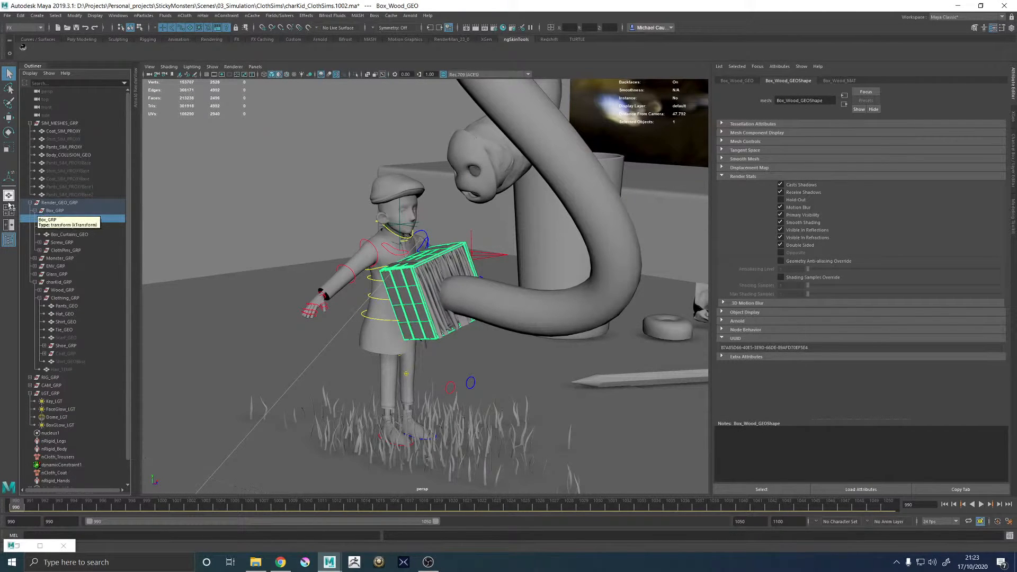
{"action": "left_click", "coordinate": [35, 211]}
{"action": "left_click_drag", "start_coordinate": [383, 257], "coordinate": [408, 252], "text": "alt"}
{"action": "scroll", "coordinate": [361, 247], "scroll_direction": "up", "scroll_amount": 3}
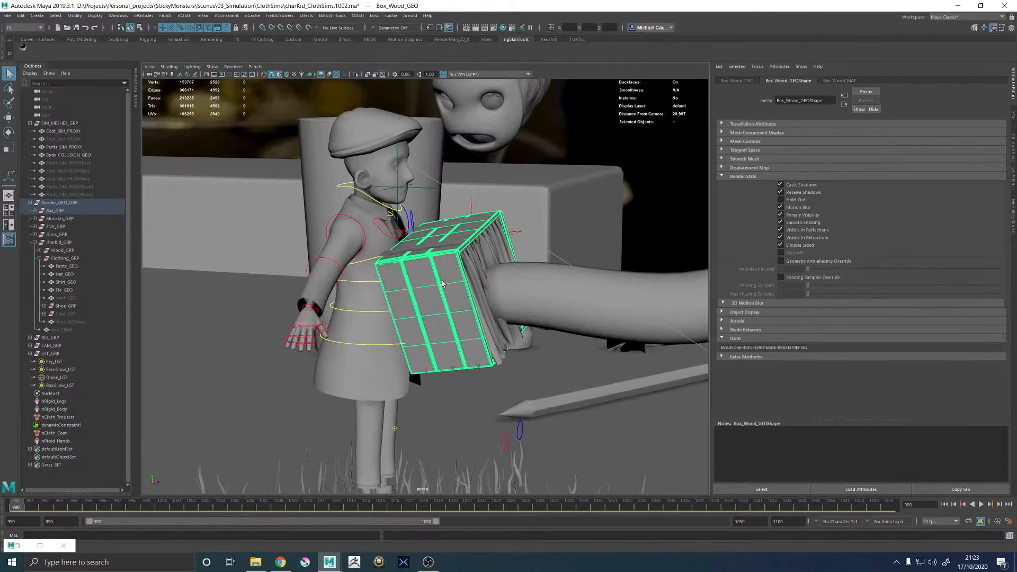
- Replace the coat simulation mesh's nCloth attributes with the thickLeather preset
{"action": "left_click", "coordinate": [383, 239]}
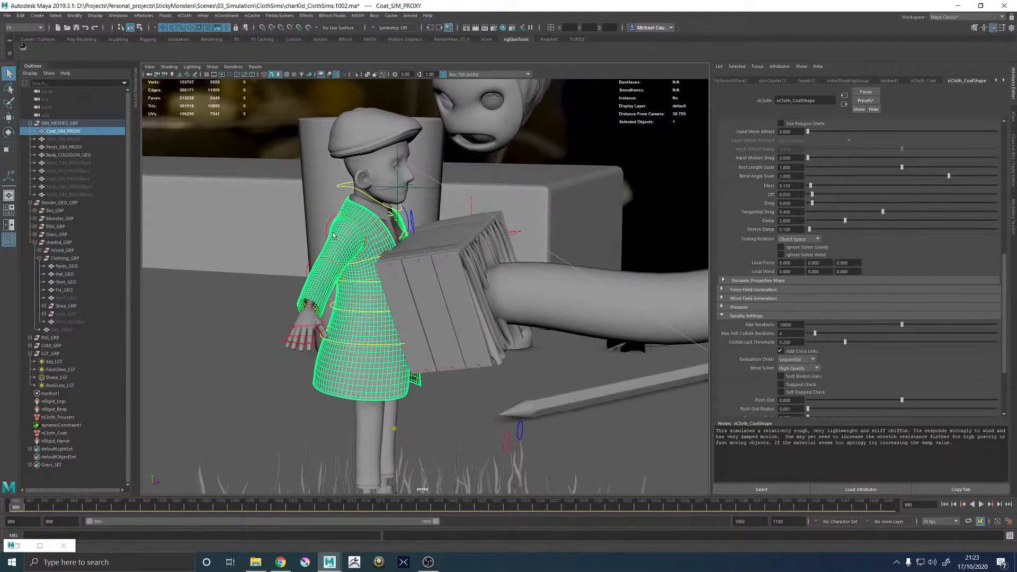
{"action": "scroll", "coordinate": [742, 159], "scroll_direction": "up", "scroll_amount": 5}
{"action": "scroll", "coordinate": [742, 158], "scroll_direction": "up", "scroll_amount": 2}
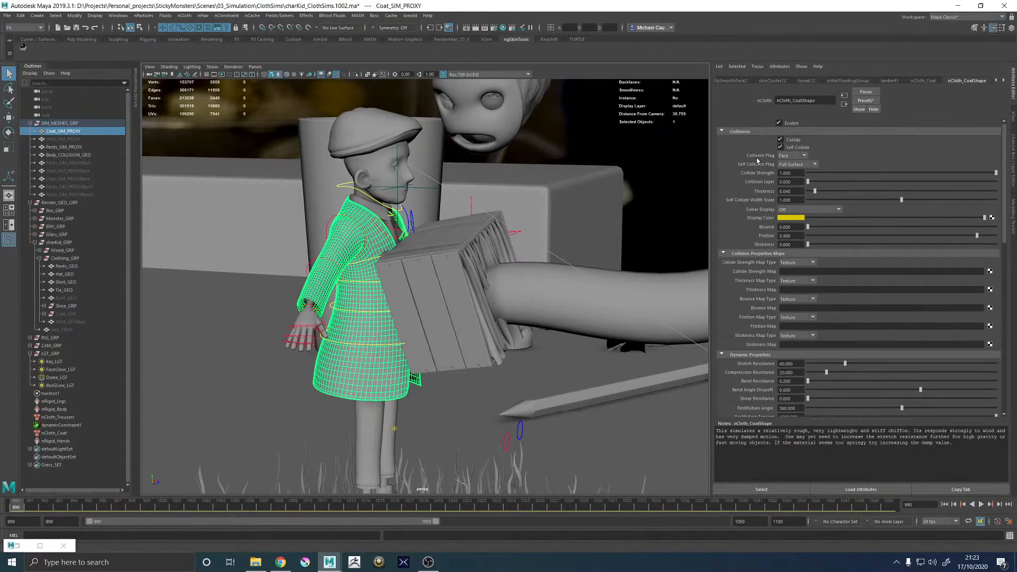
{"action": "left_click", "coordinate": [858, 101]}
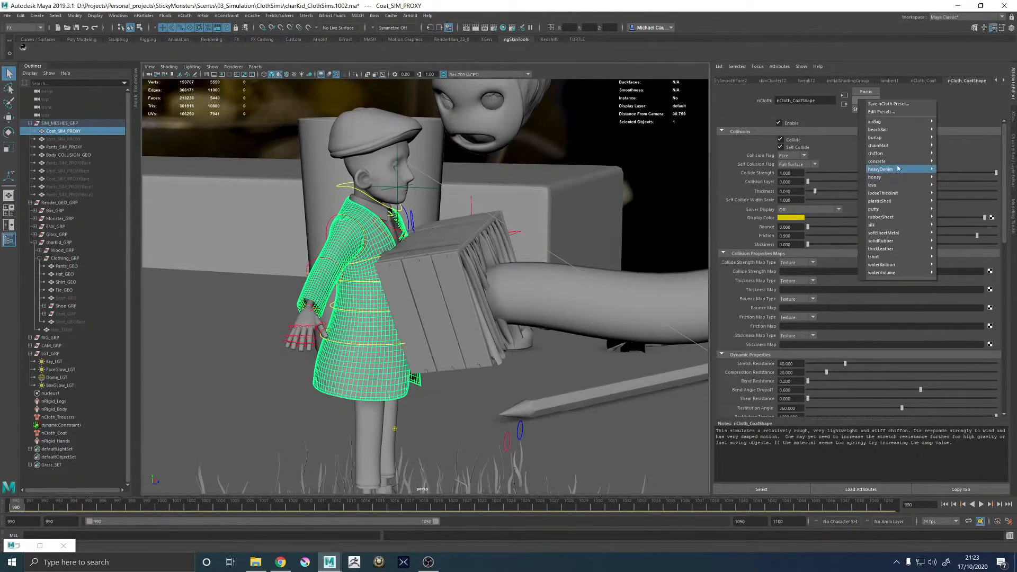
{"action": "mouse_move", "coordinate": [888, 188]}
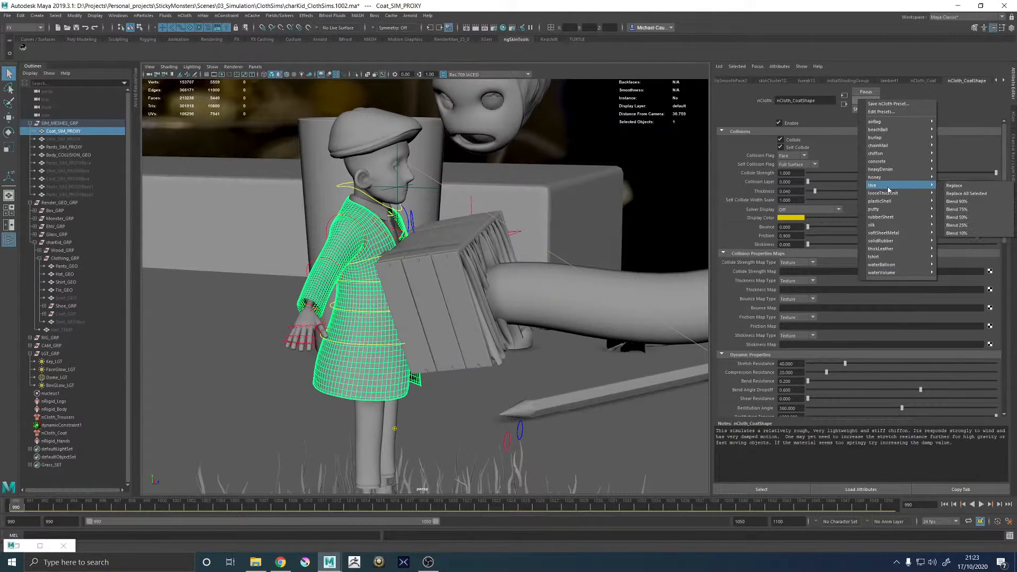
{"action": "mouse_move", "coordinate": [879, 258]}
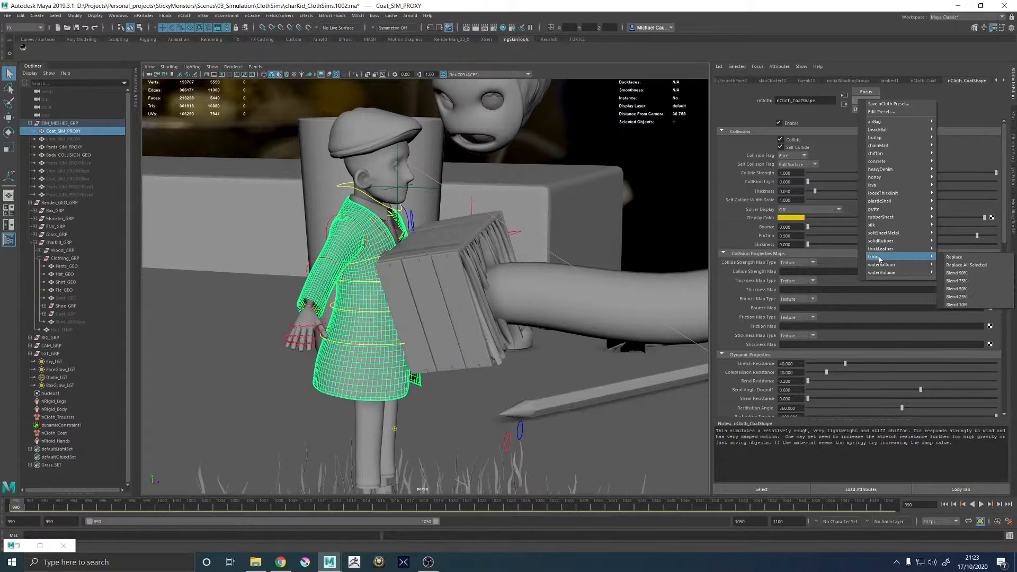
{"action": "left_click", "coordinate": [959, 252]}
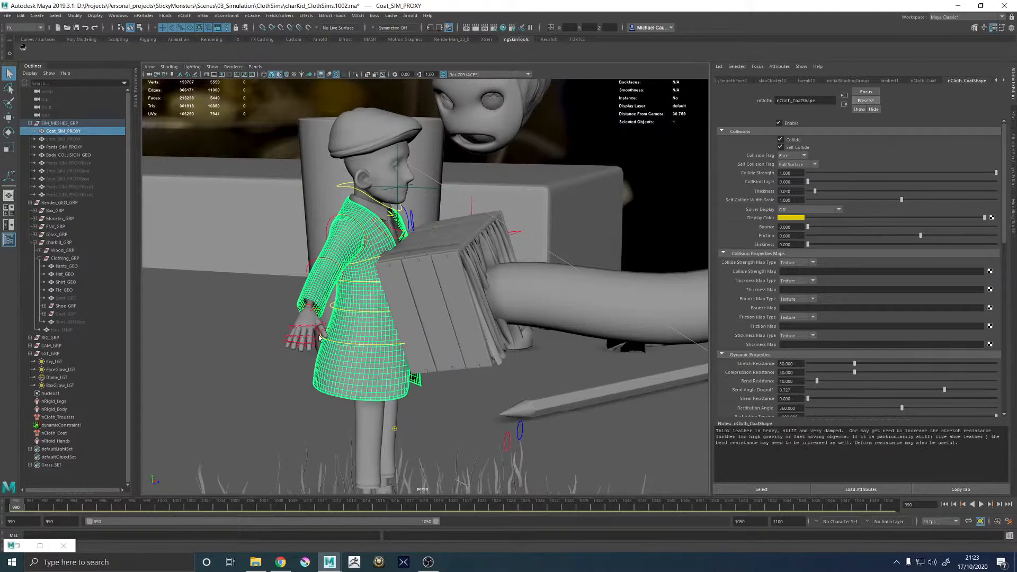
- Play the cloth simulation with the thickLeather coat and stop it at frame 1033
{"action": "left_click_drag", "start_coordinate": [363, 309], "coordinate": [327, 299], "text": "alt"}
{"action": "left_click", "coordinate": [288, 151]}
{"action": "middle_click_drag", "start_coordinate": [288, 152], "coordinate": [341, 198], "text": "alt"}
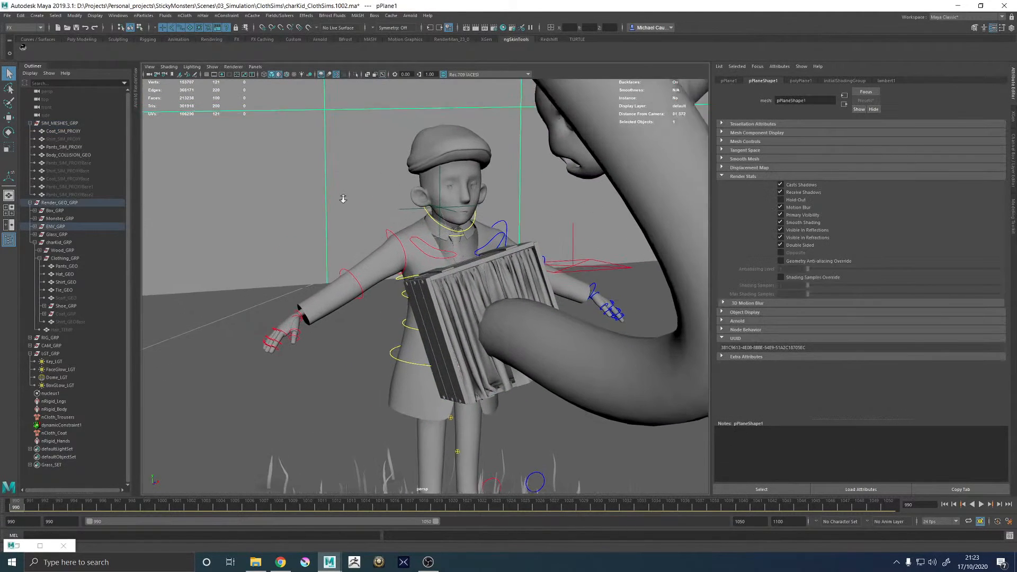
{"action": "left_click_drag", "start_coordinate": [341, 198], "coordinate": [368, 206], "text": "alt"}
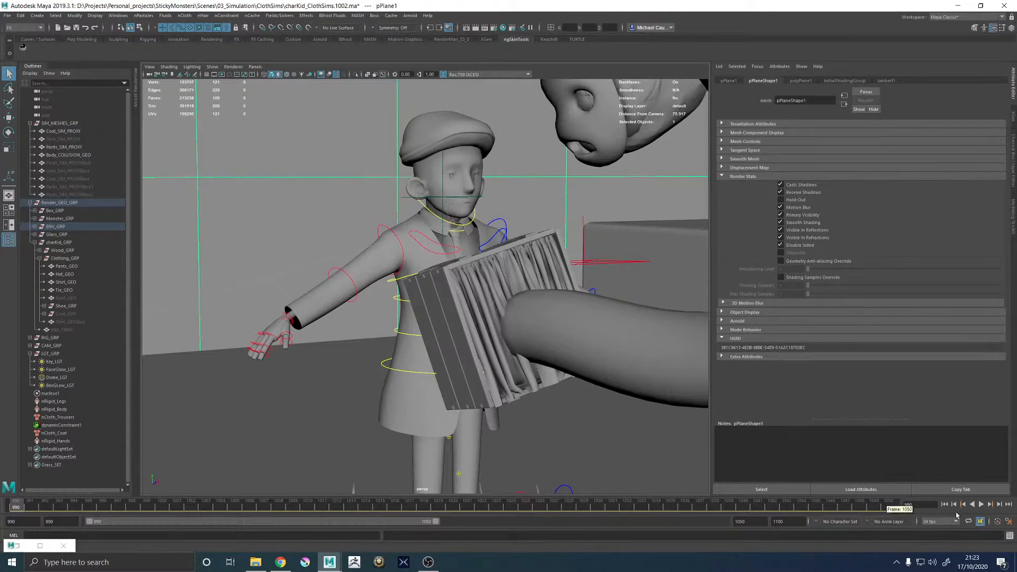
{"action": "key", "text": "alt+v"}
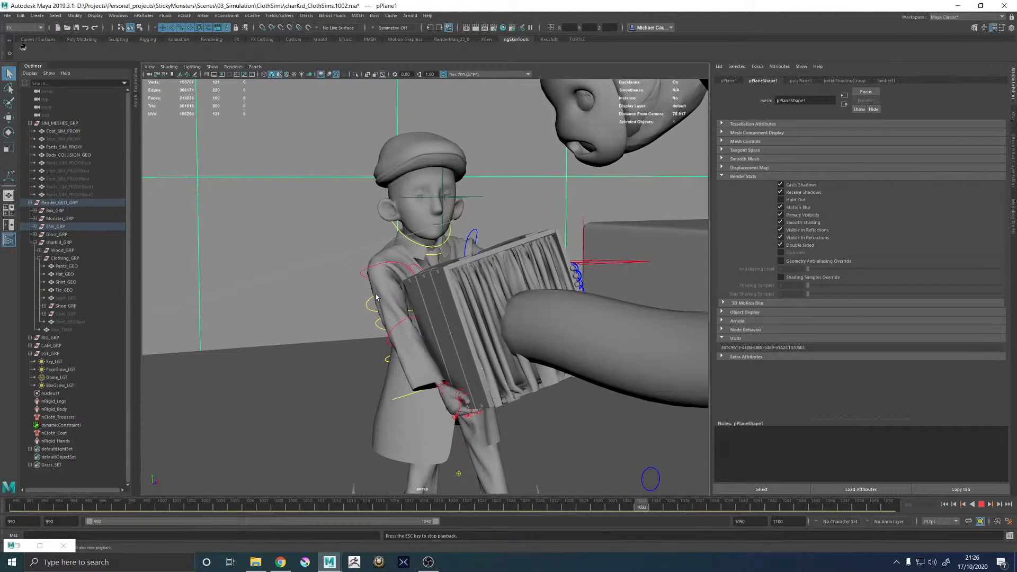
{"action": "key", "text": "Escape"}
- Inspect the simulated coat's back, shoulders and collar from behind and above at frame 1033
{"action": "left_click_drag", "start_coordinate": [376, 297], "coordinate": [444, 284], "text": "alt"}
{"action": "scroll", "coordinate": [444, 285], "scroll_direction": "up", "scroll_amount": 3}
{"action": "left_click_drag", "start_coordinate": [382, 262], "coordinate": [387, 241], "text": "alt"}
{"action": "scroll", "coordinate": [387, 240], "scroll_direction": "up", "scroll_amount": 3}
{"action": "middle_click_drag", "start_coordinate": [387, 240], "coordinate": [497, 318], "text": "alt"}
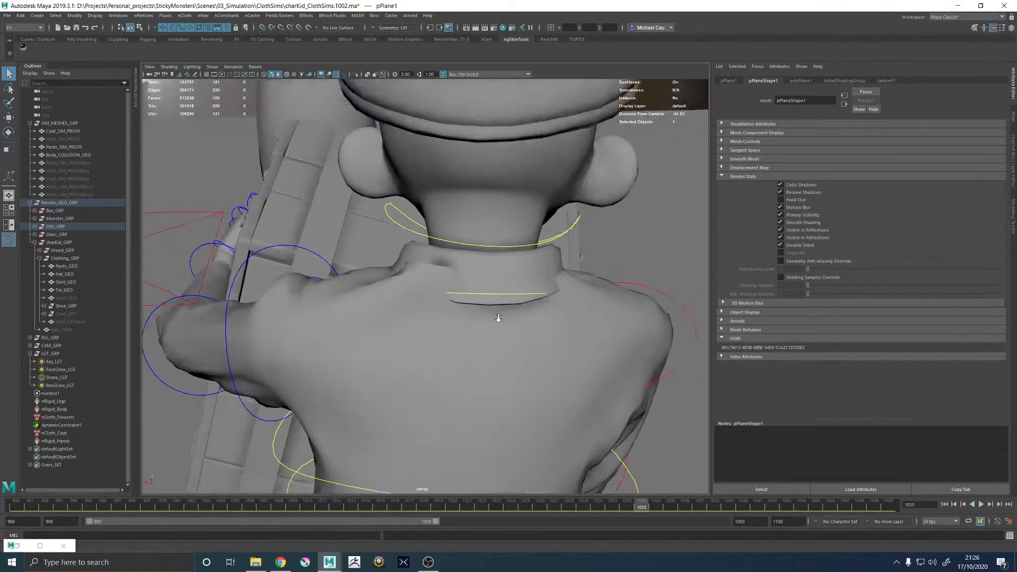
{"action": "left_click_drag", "start_coordinate": [497, 318], "coordinate": [579, 293], "text": "alt"}
{"action": "scroll", "coordinate": [456, 315], "scroll_direction": "down", "scroll_amount": 5}
{"action": "left_click_drag", "start_coordinate": [456, 316], "coordinate": [402, 322], "text": "alt"}
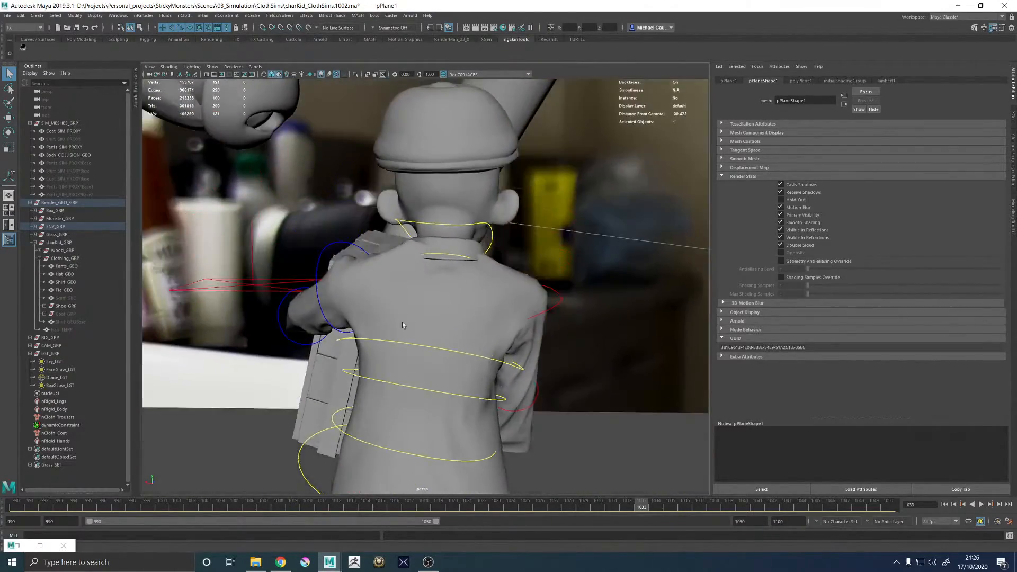
{"action": "left_click", "coordinate": [402, 322]}
{"action": "middle_click_drag", "start_coordinate": [532, 291], "coordinate": [519, 263], "text": "alt"}
{"action": "left_click_drag", "start_coordinate": [519, 264], "coordinate": [355, 272], "text": "alt"}
{"action": "left_click", "coordinate": [493, 251]}
{"action": "middle_click_drag", "start_coordinate": [355, 273], "coordinate": [419, 363], "text": "alt"}
{"action": "right_click_drag", "start_coordinate": [419, 363], "coordinate": [450, 370], "text": "alt"}
{"action": "left_click_drag", "start_coordinate": [450, 370], "coordinate": [480, 367], "text": "alt"}
{"action": "right_click_drag", "start_coordinate": [479, 366], "coordinate": [261, 331], "text": "alt"}
{"action": "left_click_drag", "start_coordinate": [261, 330], "coordinate": [467, 301], "text": "alt"}
{"action": "right_click_drag", "start_coordinate": [467, 300], "coordinate": [585, 315], "text": "alt"}
{"action": "left_click_drag", "start_coordinate": [585, 315], "coordinate": [362, 205], "text": "alt"}
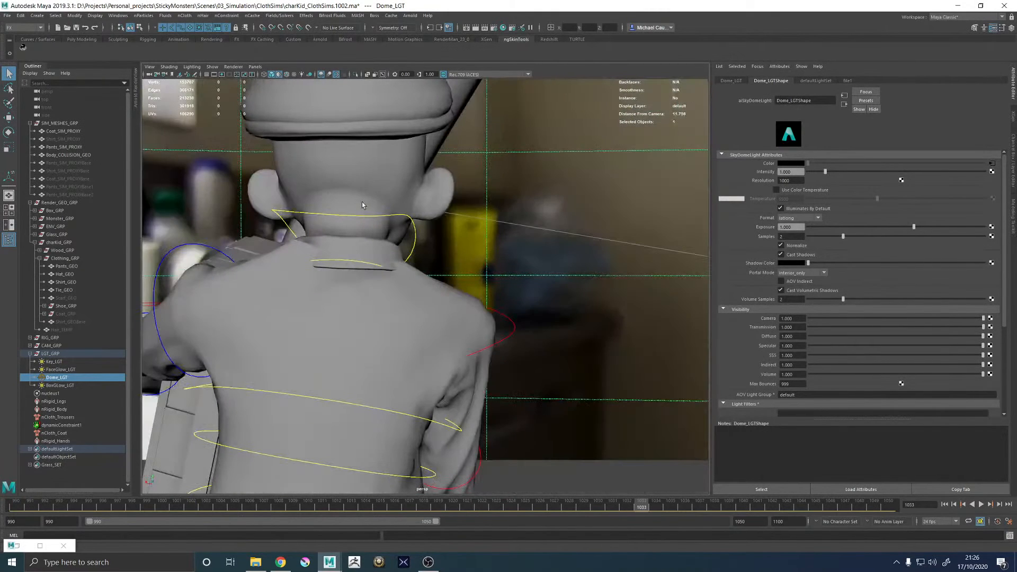
- At the first frame, make the Shirt_GEO mesh a passive collider and name the collider node nRigid_Shirt
{"action": "left_click", "coordinate": [360, 245]}
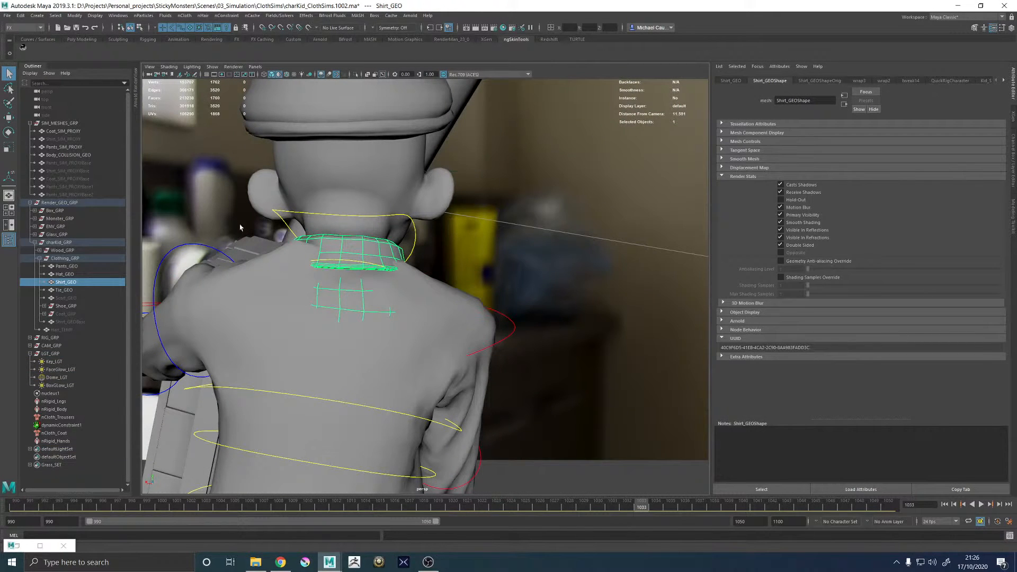
{"action": "left_click", "coordinate": [944, 505]}
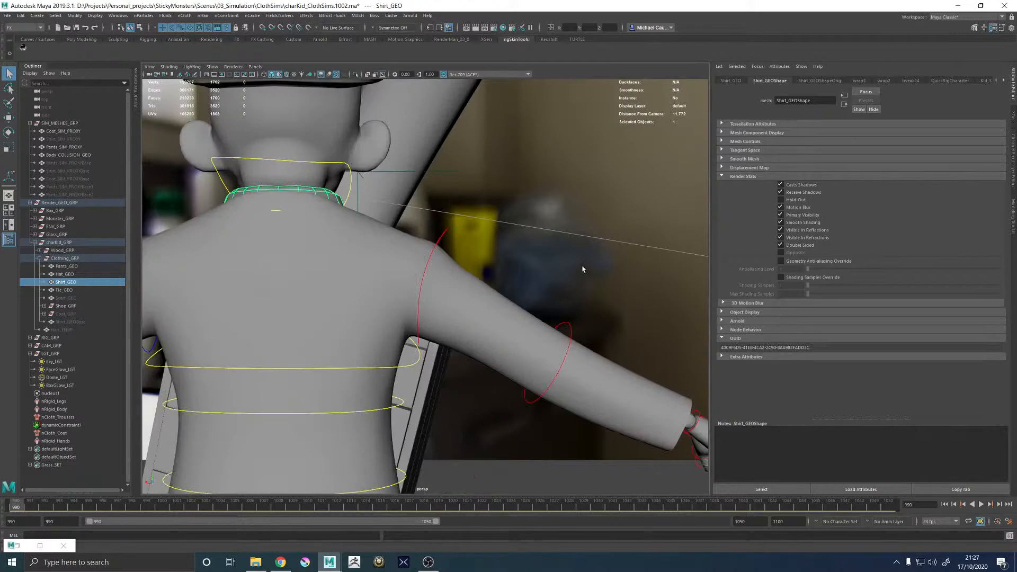
{"action": "left_click_drag", "start_coordinate": [583, 268], "coordinate": [448, 255], "text": "alt"}
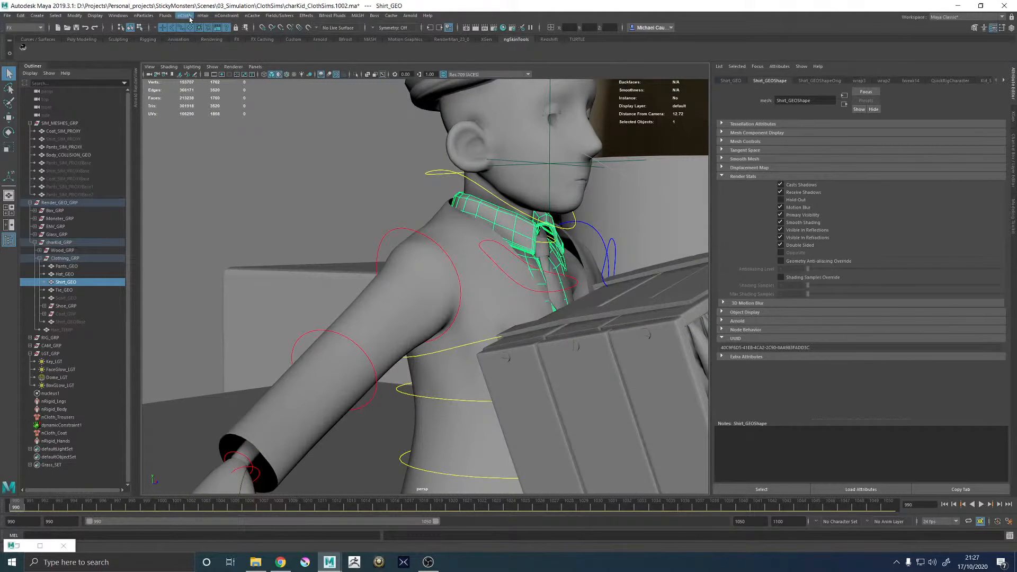
{"action": "left_click", "coordinate": [184, 16]}
{"action": "left_click", "coordinate": [212, 36]}
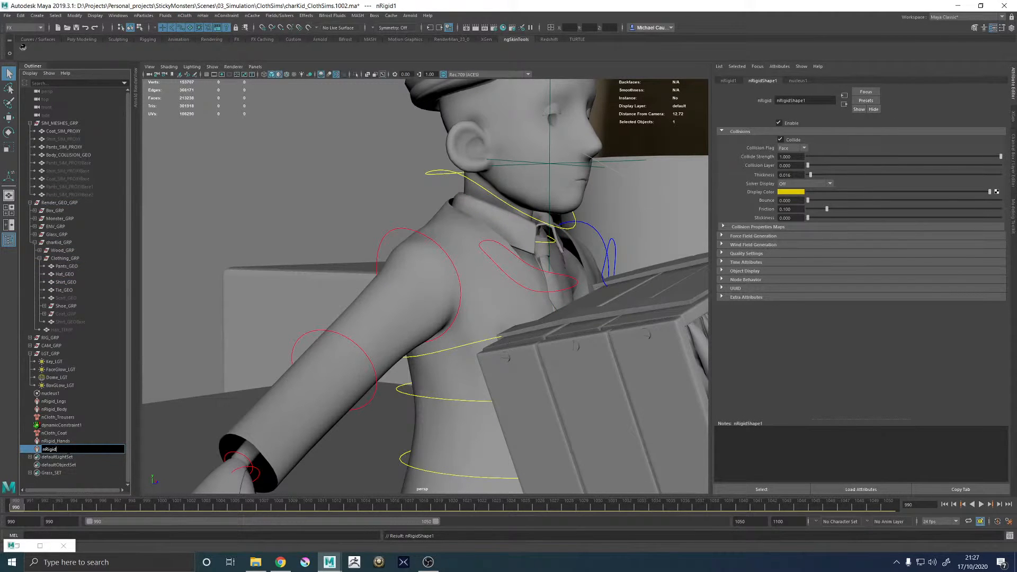
{"action": "type", "text": "t"}
{"action": "key", "text": "Return"}
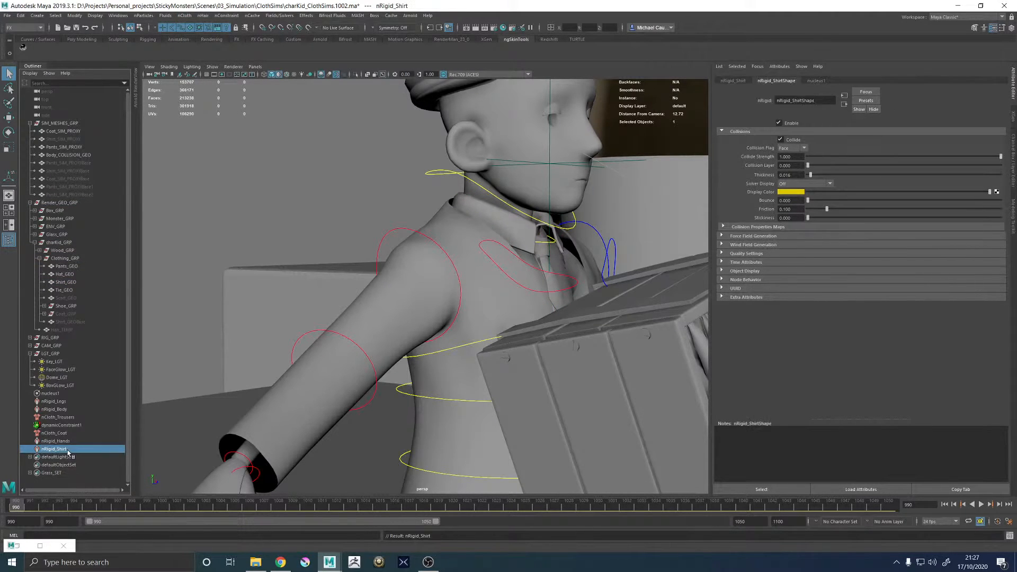
- Save the scene and play the cloth simulation with the shirt collider included, stopping at frame 1036
{"action": "right_click_drag", "start_coordinate": [384, 303], "coordinate": [216, 295], "text": "alt"}
{"action": "left_click_drag", "start_coordinate": [216, 295], "coordinate": [372, 247], "text": "alt"}
{"action": "left_click", "coordinate": [368, 243]}
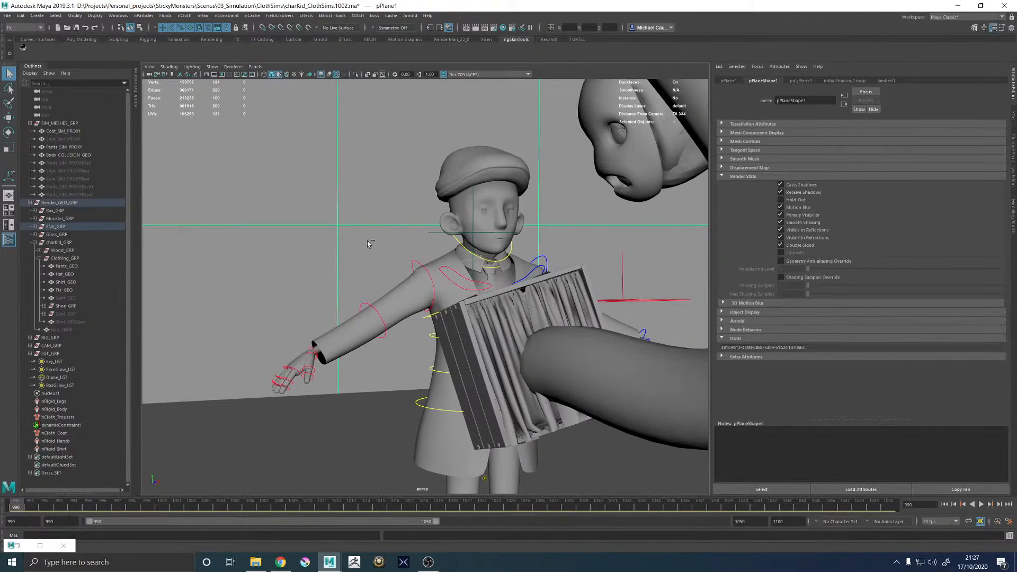
{"action": "key", "text": "ctrl+s"}
{"action": "left_click_drag", "start_coordinate": [385, 253], "coordinate": [421, 263], "text": "alt"}
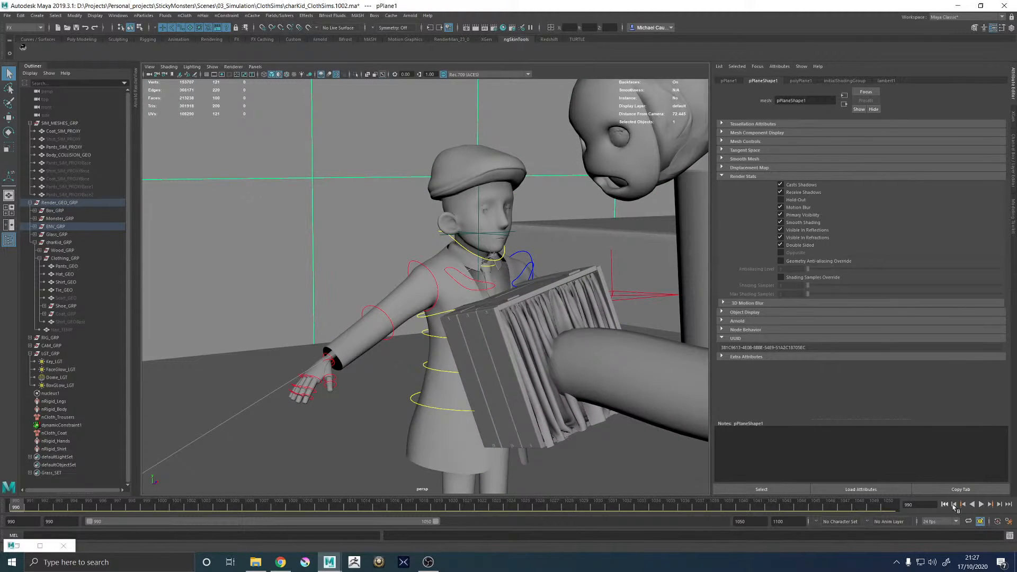
{"action": "left_click", "coordinate": [981, 504]}
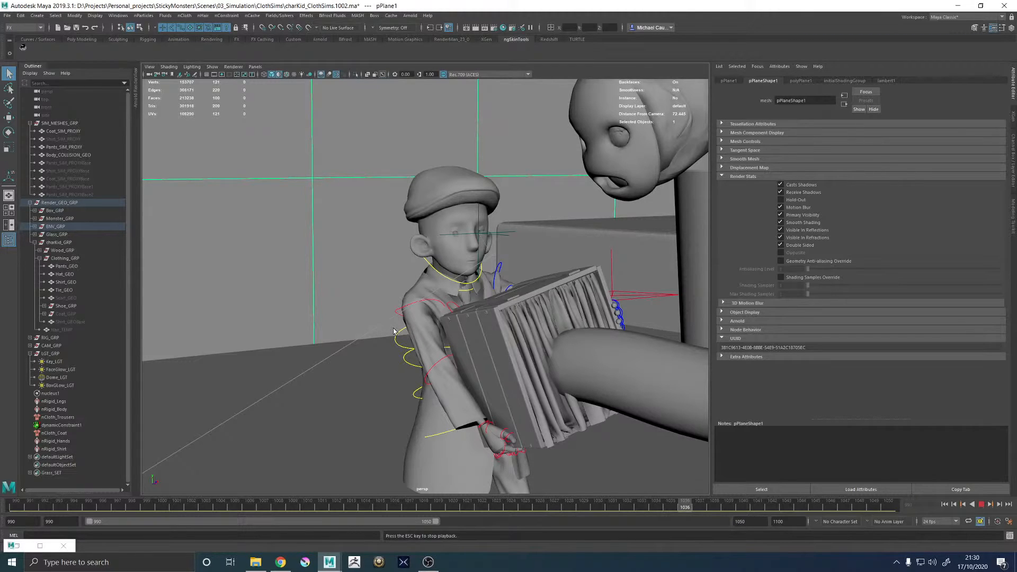
{"action": "key", "text": "Escape"}
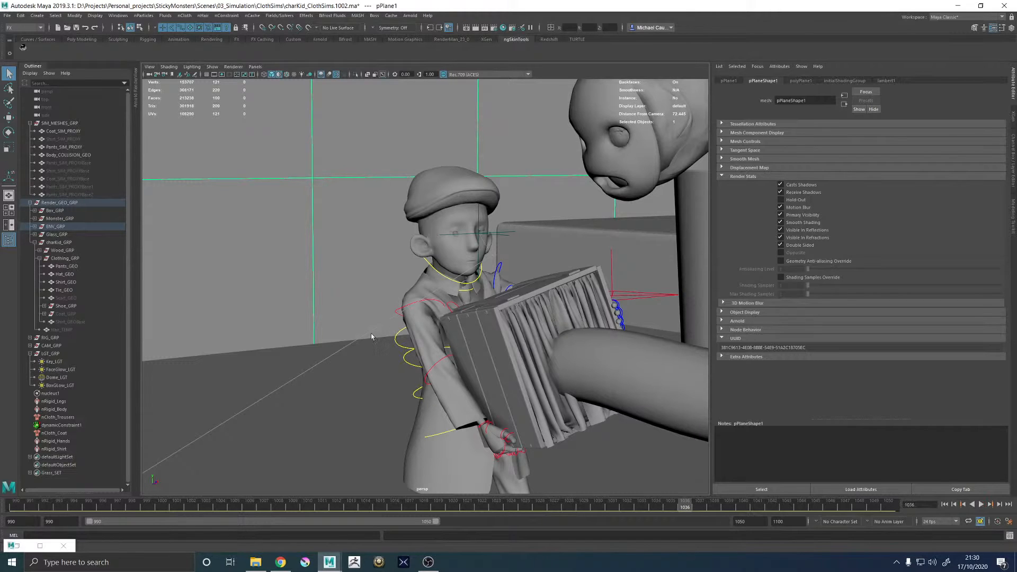
- Examine the simulated coat on the whole figure from several sides and from a distance at frame 1036
{"action": "left_click_drag", "start_coordinate": [351, 312], "coordinate": [466, 295], "text": "alt"}
{"action": "right_click_drag", "start_coordinate": [466, 295], "coordinate": [196, 295], "text": "alt"}
{"action": "left_click_drag", "start_coordinate": [196, 295], "coordinate": [479, 320], "text": "alt"}
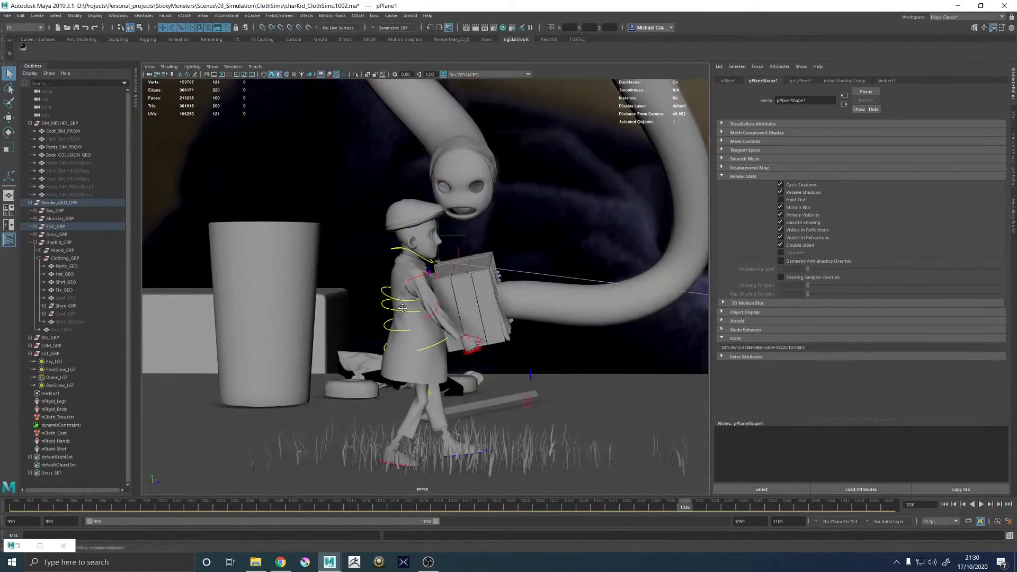
{"action": "right_click_drag", "start_coordinate": [363, 325], "coordinate": [427, 334], "text": "alt"}
{"action": "left_click_drag", "start_coordinate": [427, 334], "coordinate": [458, 386], "text": "alt"}
{"action": "left_click", "coordinate": [579, 163]}
{"action": "left_click_drag", "start_coordinate": [530, 339], "coordinate": [466, 350], "text": "alt"}
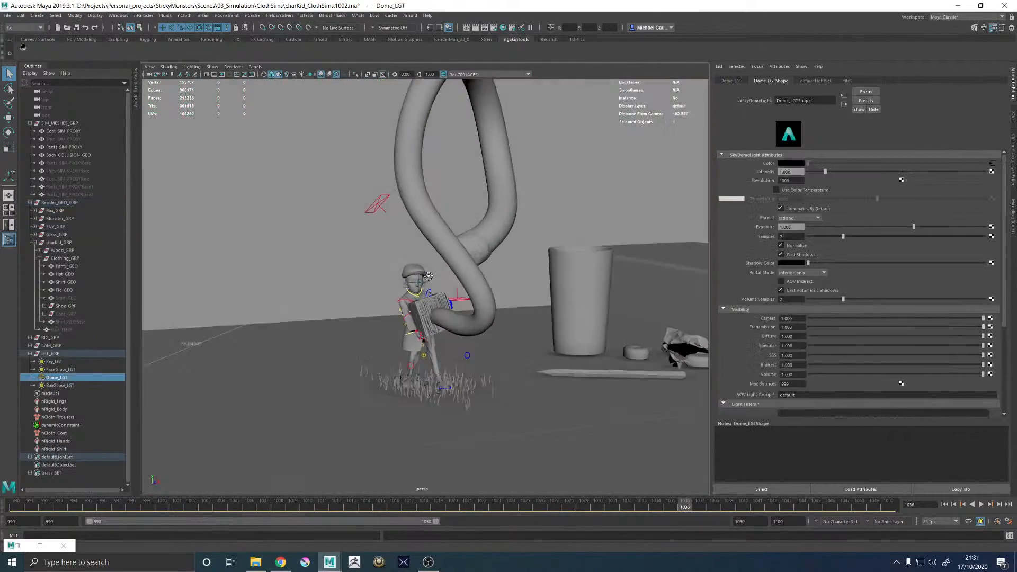
{"action": "right_click_drag", "start_coordinate": [455, 365], "coordinate": [503, 413], "text": "alt"}
{"action": "left_click_drag", "start_coordinate": [502, 412], "coordinate": [25, 303], "text": "alt"}
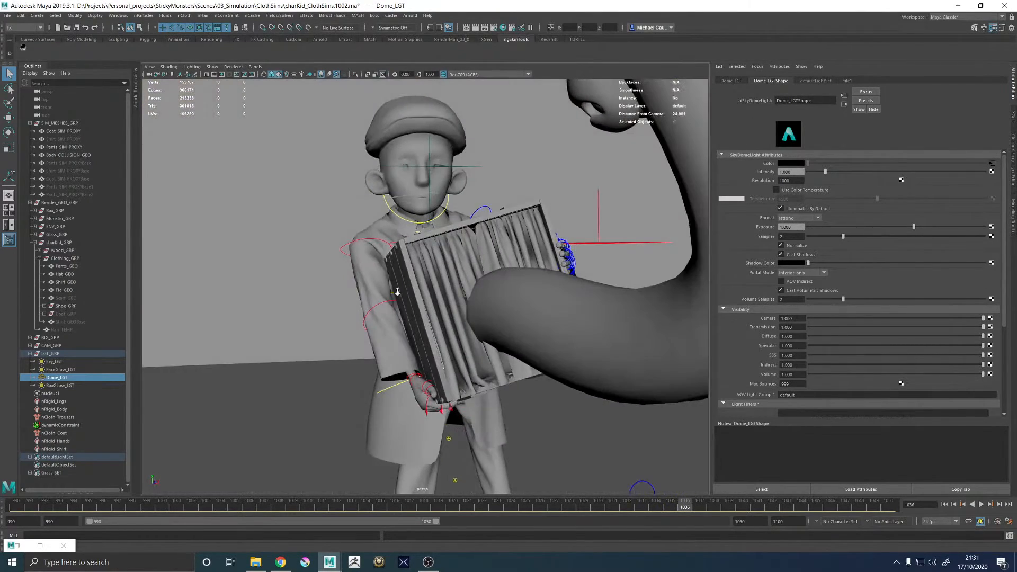
- Examine the coat's sleeve and shoulder folds up close, and return to the first frame
{"action": "scroll", "coordinate": [395, 293], "scroll_direction": "up", "scroll_amount": 5}
{"action": "scroll", "coordinate": [375, 304], "scroll_direction": "down", "scroll_amount": 10}
{"action": "left_click_drag", "start_coordinate": [354, 303], "coordinate": [474, 348], "text": "alt"}
{"action": "scroll", "coordinate": [352, 302], "scroll_direction": "up", "scroll_amount": 5}
{"action": "scroll", "coordinate": [402, 317], "scroll_direction": "up", "scroll_amount": 1}
{"action": "scroll", "coordinate": [402, 317], "scroll_direction": "up", "scroll_amount": 5}
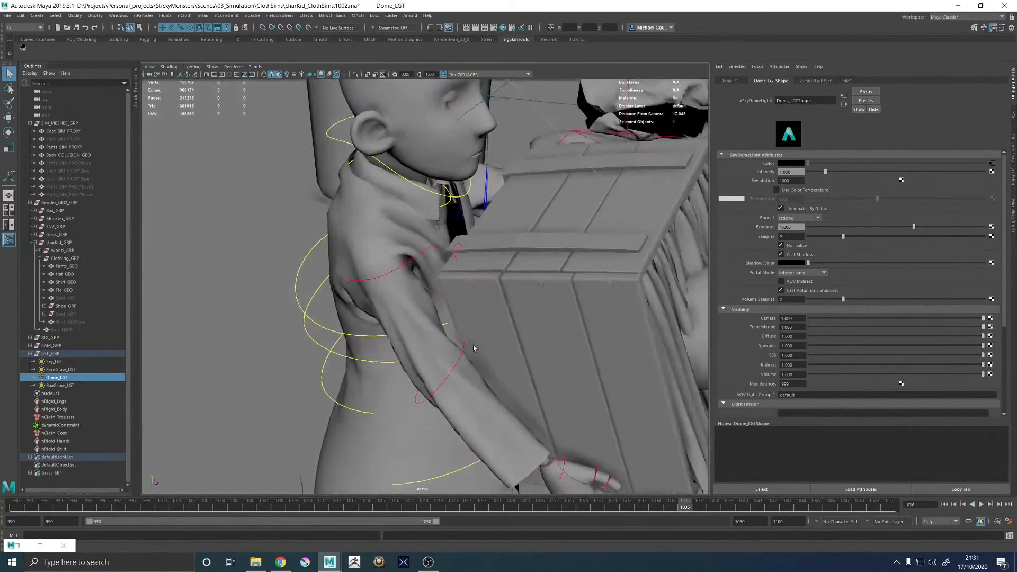
{"action": "scroll", "coordinate": [474, 348], "scroll_direction": "down", "scroll_amount": 8}
{"action": "left_click_drag", "start_coordinate": [320, 347], "coordinate": [360, 352], "text": "alt"}
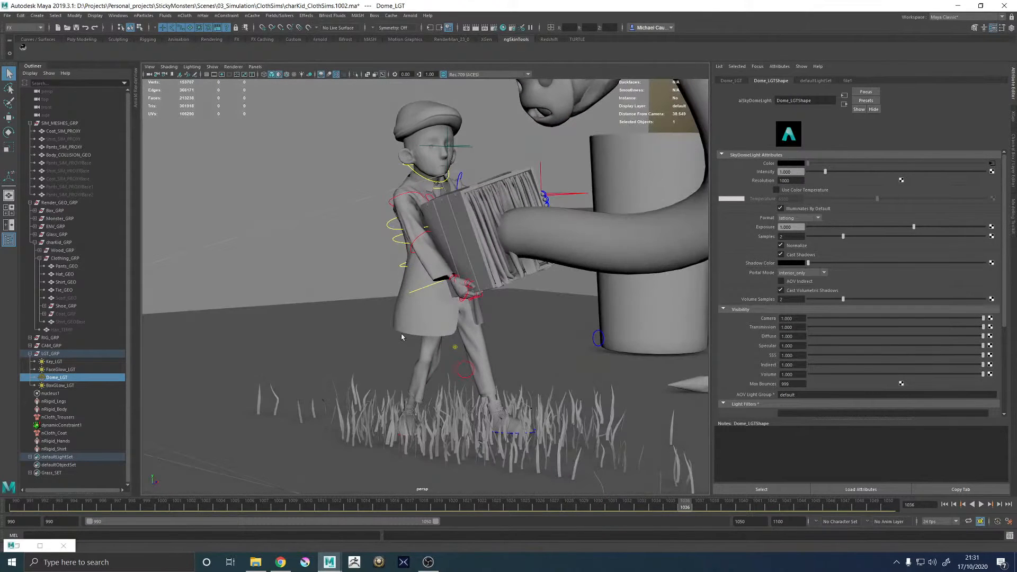
{"action": "left_click", "coordinate": [945, 505]}
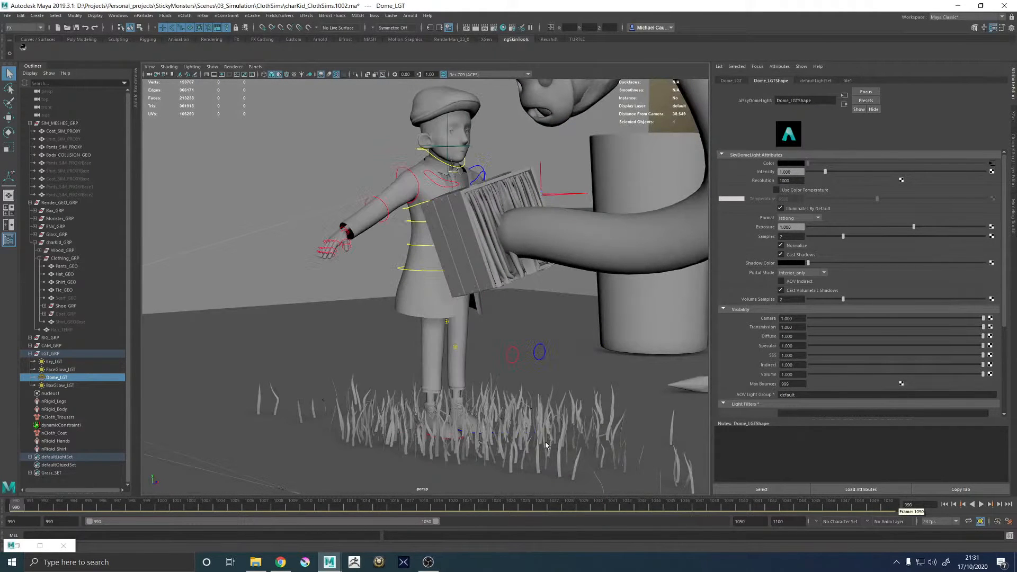
- Unhide the Coat_GRP render group and expand it to reach the coat and button meshes
{"action": "left_click", "coordinate": [65, 314]}
{"action": "key", "text": "h"}
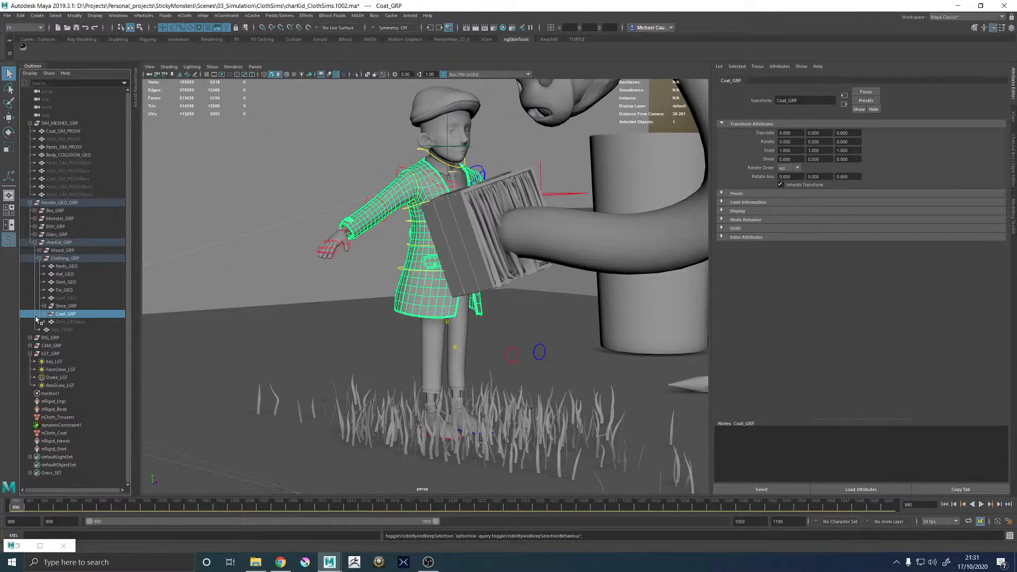
{"action": "left_click", "coordinate": [45, 314]}
{"action": "left_click", "coordinate": [80, 323]}
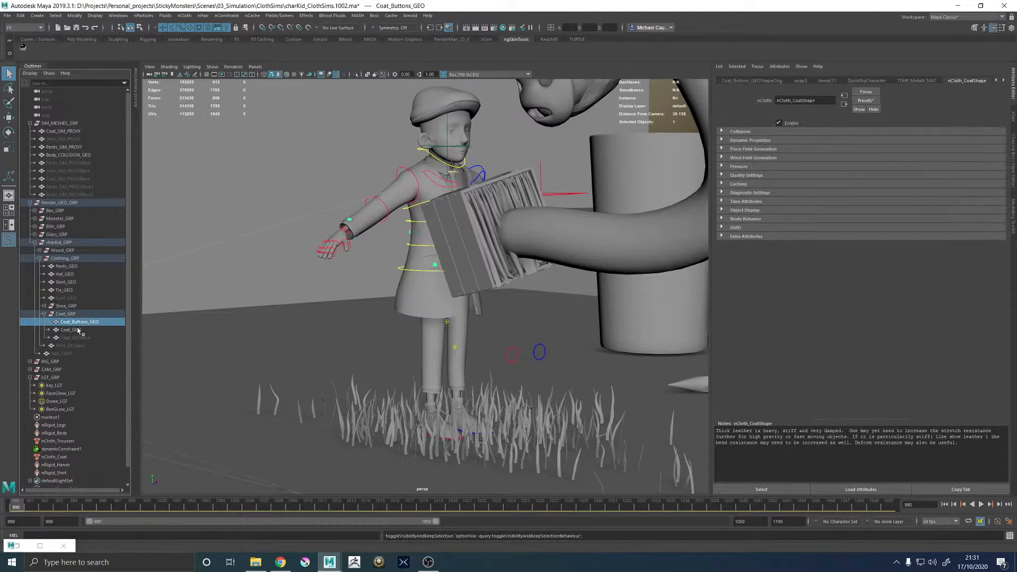
- Smooth the Coat_GEO render mesh with one division level and return to object selection
{"action": "left_click", "coordinate": [70, 330]}
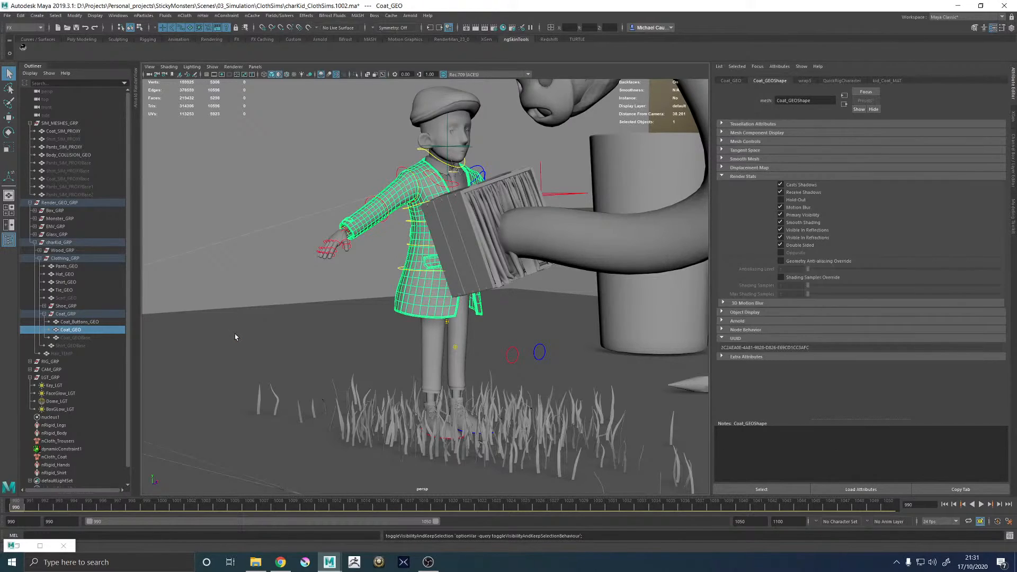
{"action": "left_click_drag", "start_coordinate": [234, 338], "coordinate": [391, 293], "text": "alt"}
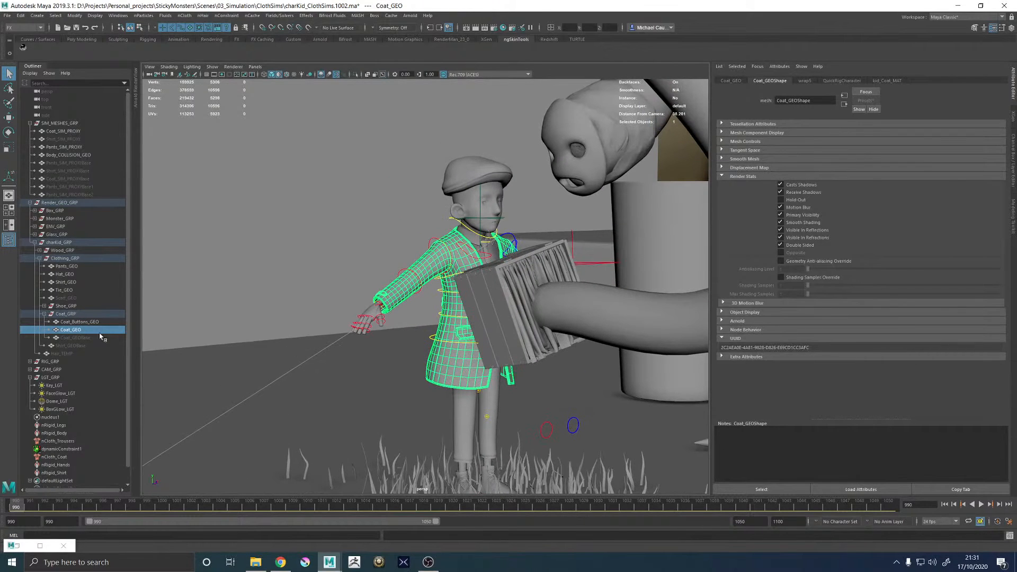
{"action": "right_click", "coordinate": [398, 286], "text": "shift"}
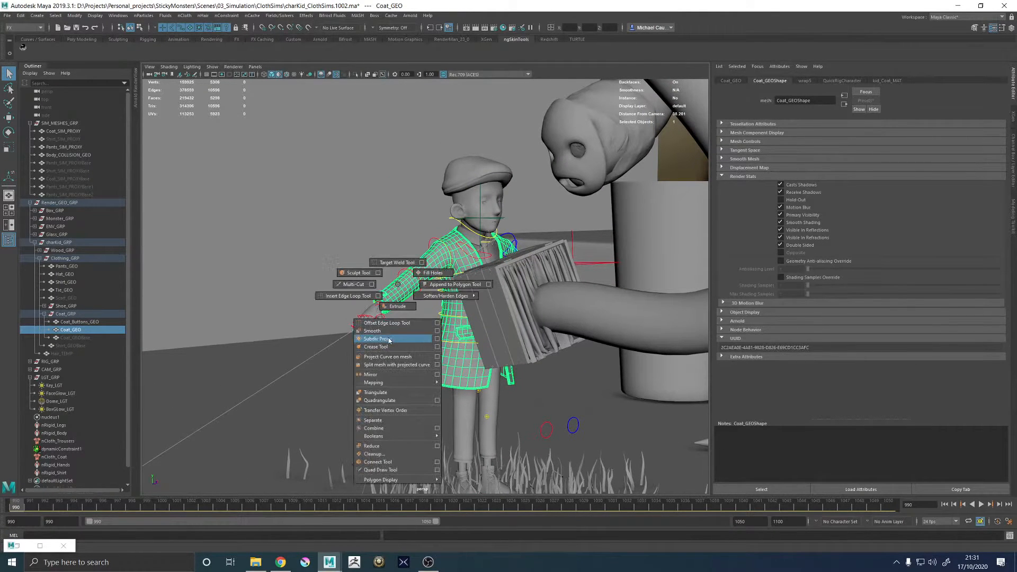
{"action": "left_click", "coordinate": [372, 330]}
{"action": "scroll", "coordinate": [554, 368], "scroll_direction": "up", "scroll_amount": 5}
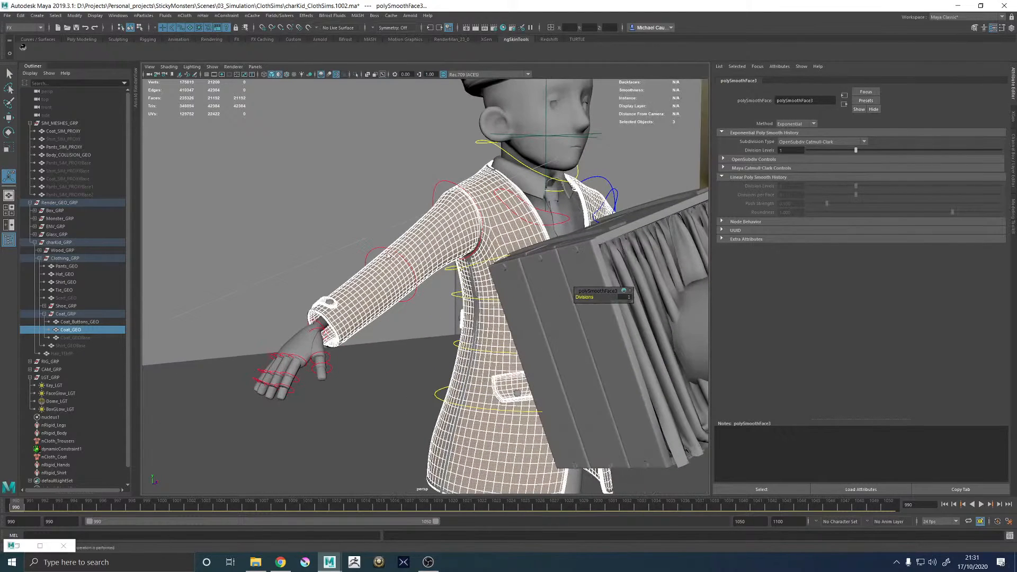
{"action": "key", "text": "q"}
{"action": "left_click", "coordinate": [380, 277]}
{"action": "middle_click_drag", "start_coordinate": [333, 277], "coordinate": [383, 274], "text": "alt"}
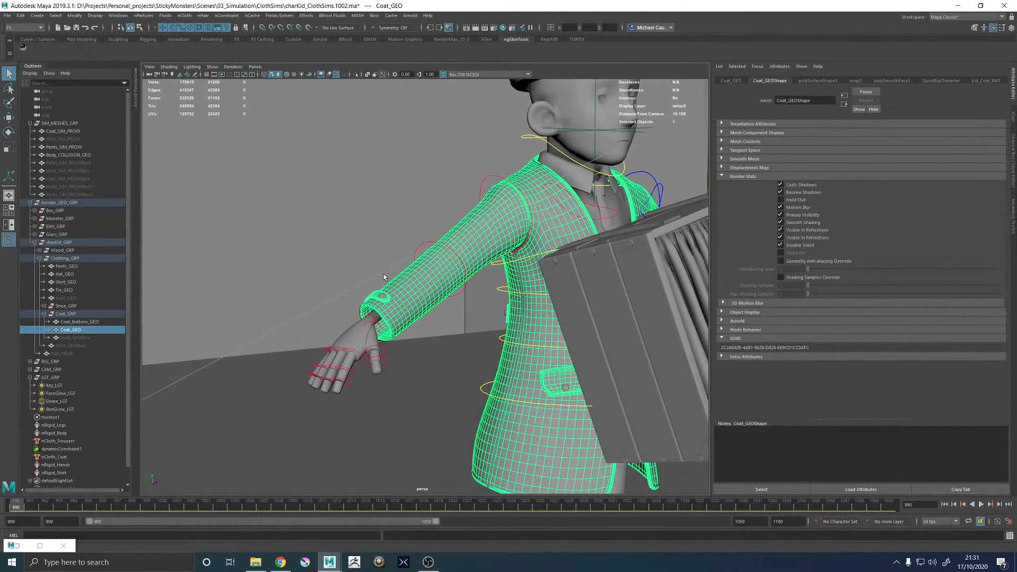
- Apply a Wrap deformer with Coat_GEO and Coat_SIM_PROXY selected so the render coat follows the simulated proxy
{"action": "left_click", "coordinate": [71, 131], "text": "ctrl"}
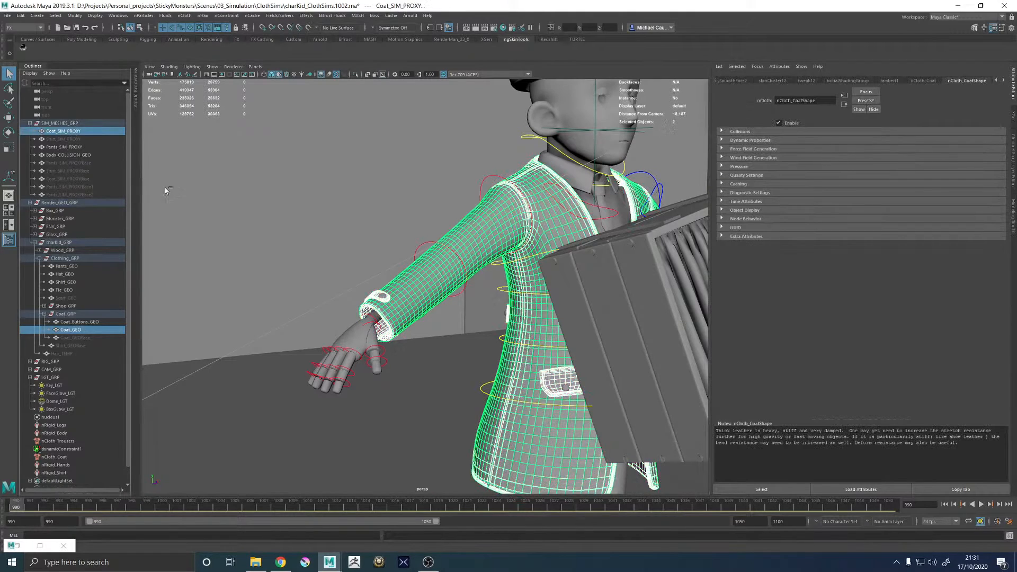
{"action": "left_click", "coordinate": [189, 16]}
{"action": "left_click", "coordinate": [23, 27]}
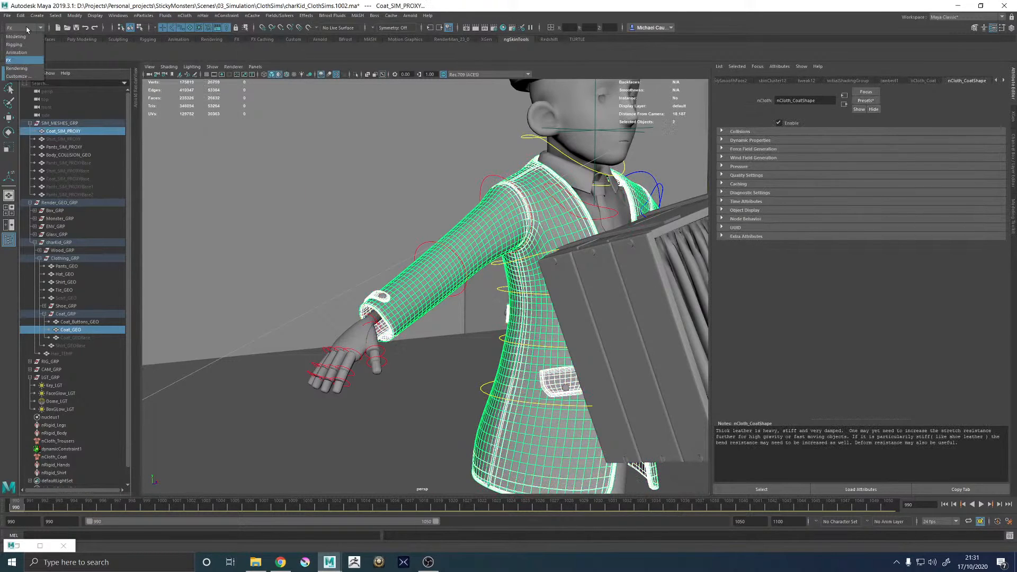
{"action": "left_click", "coordinate": [16, 36]}
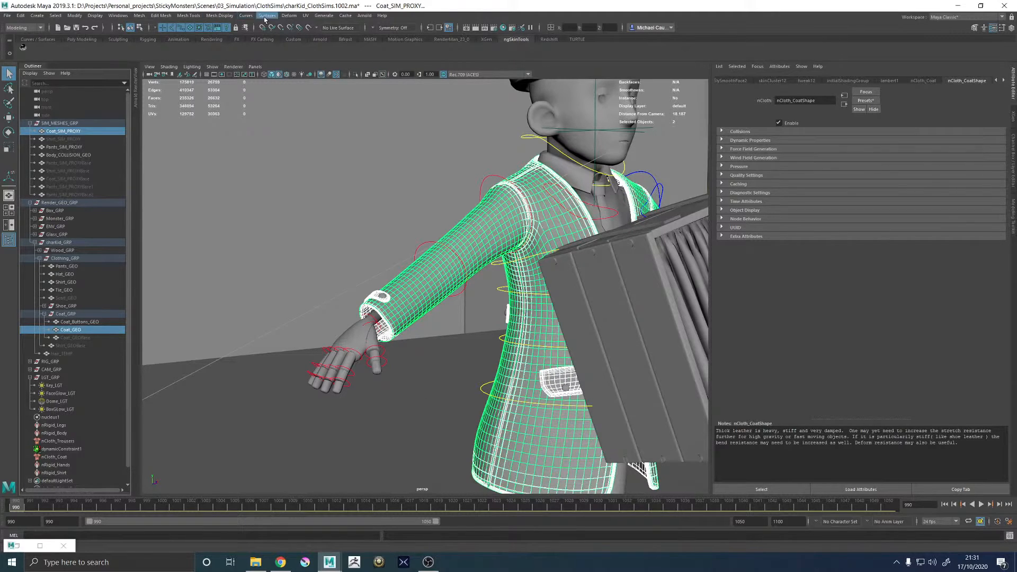
{"action": "left_click", "coordinate": [287, 16]}
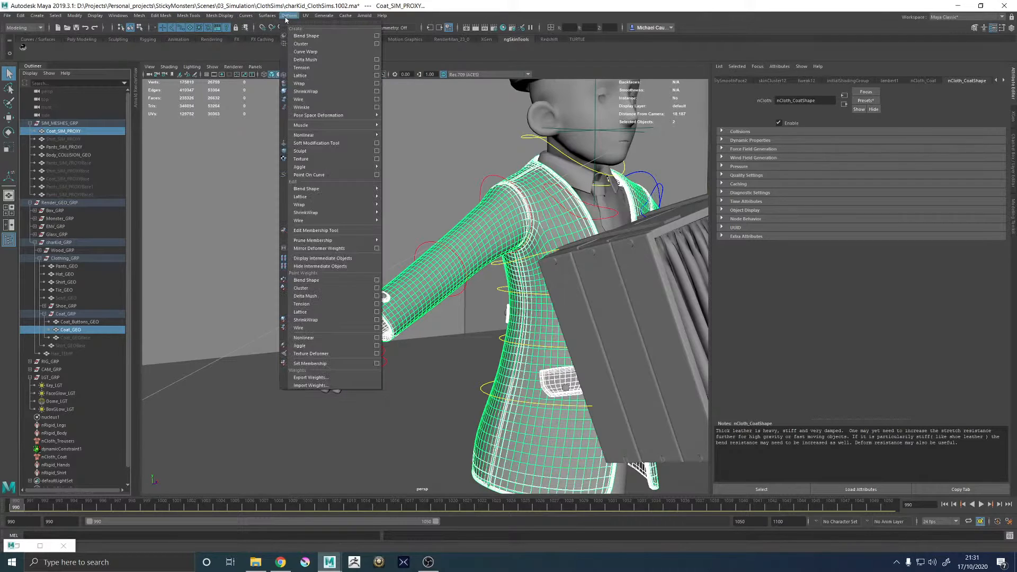
{"action": "left_click", "coordinate": [300, 83]}
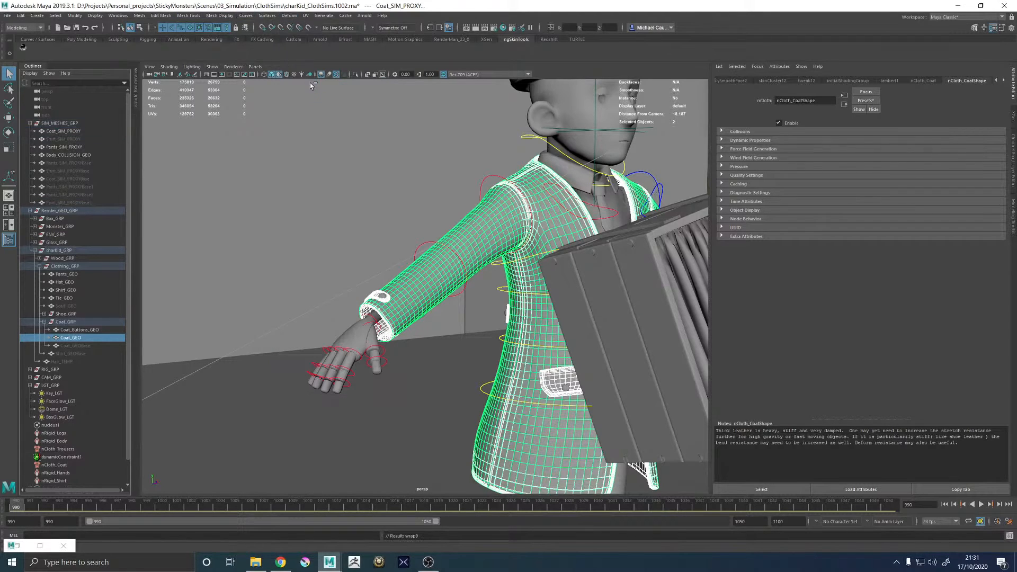
- Select the coat buttons, play the simulation briefly up to frame 994, and return to the first frame
{"action": "left_click", "coordinate": [82, 329]}
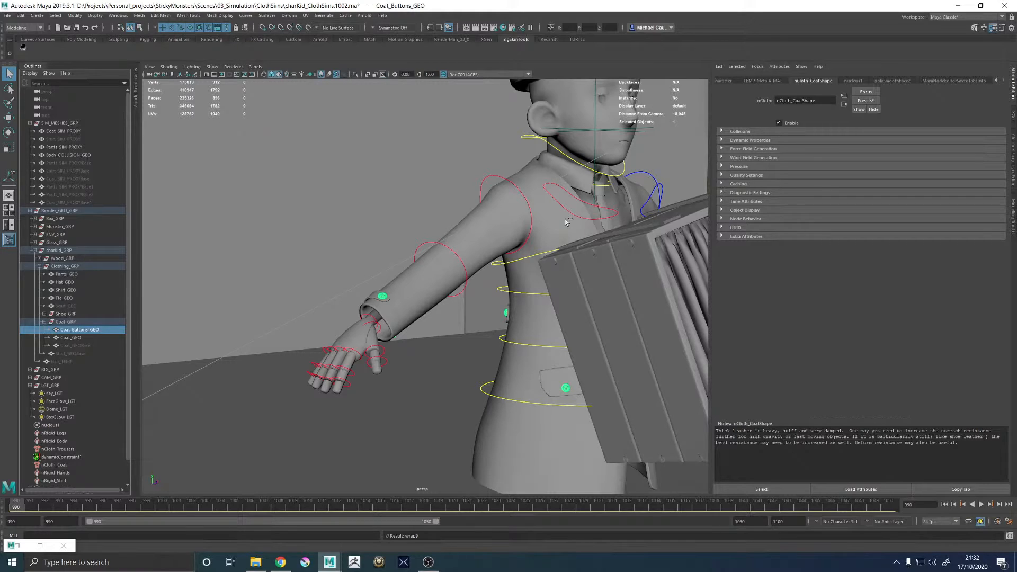
{"action": "key", "text": "alt+v"}
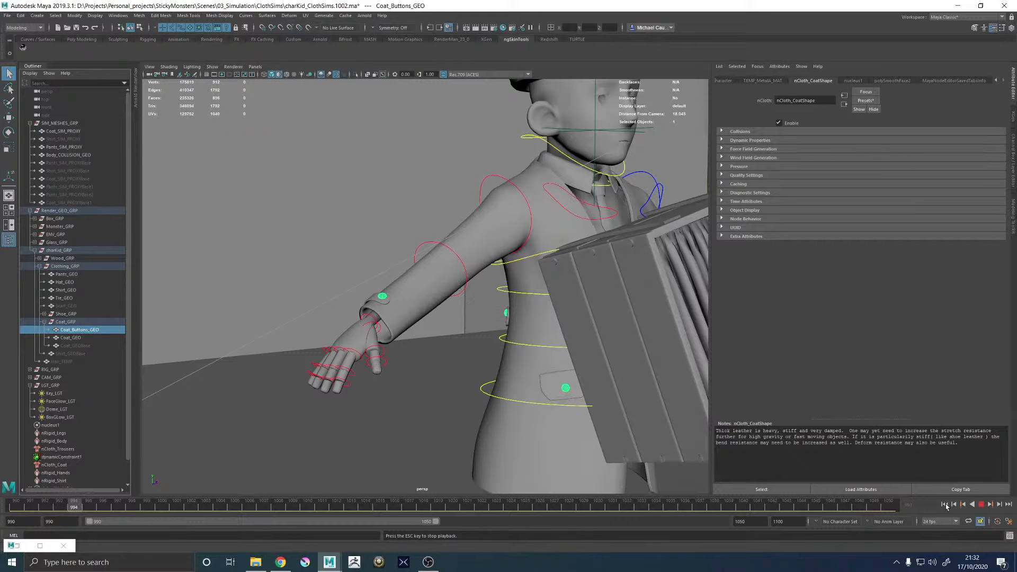
{"action": "key", "text": "Escape"}
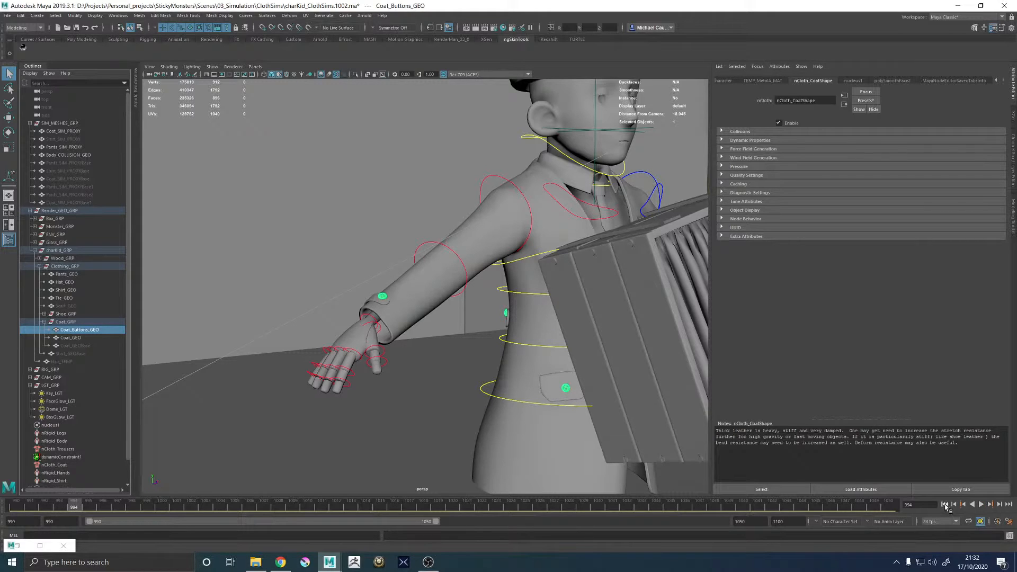
{"action": "left_click", "coordinate": [945, 505]}
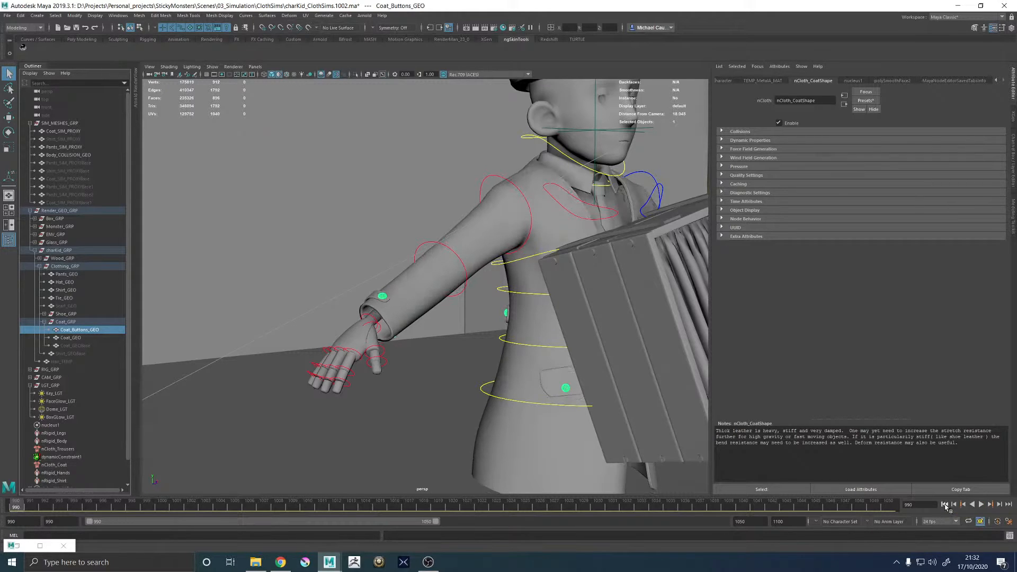
{"action": "left_click", "coordinate": [412, 303], "text": "shift"}
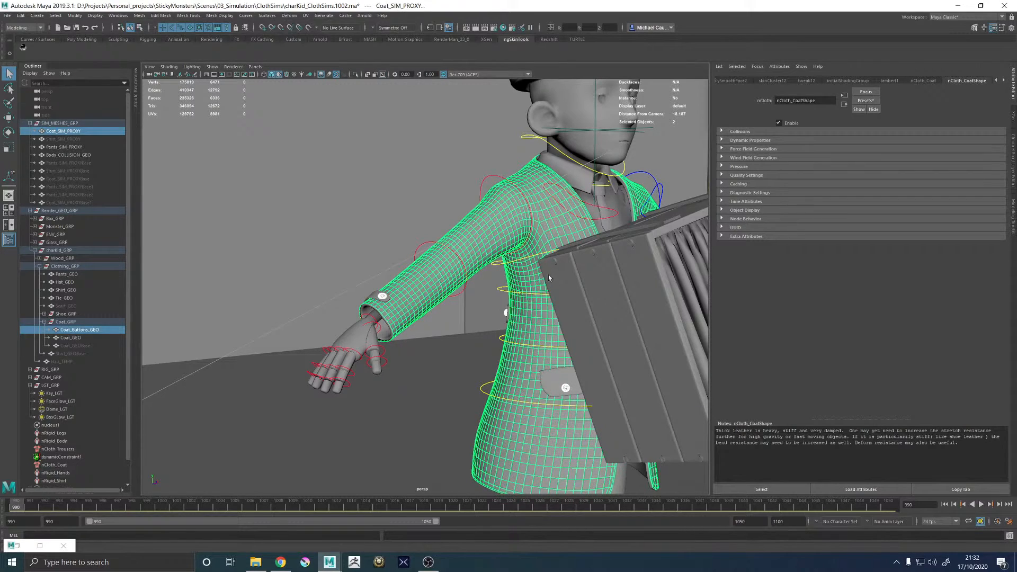
{"action": "left_click_drag", "start_coordinate": [549, 278], "coordinate": [300, 301], "text": "alt"}
{"action": "left_click", "coordinate": [279, 324]}
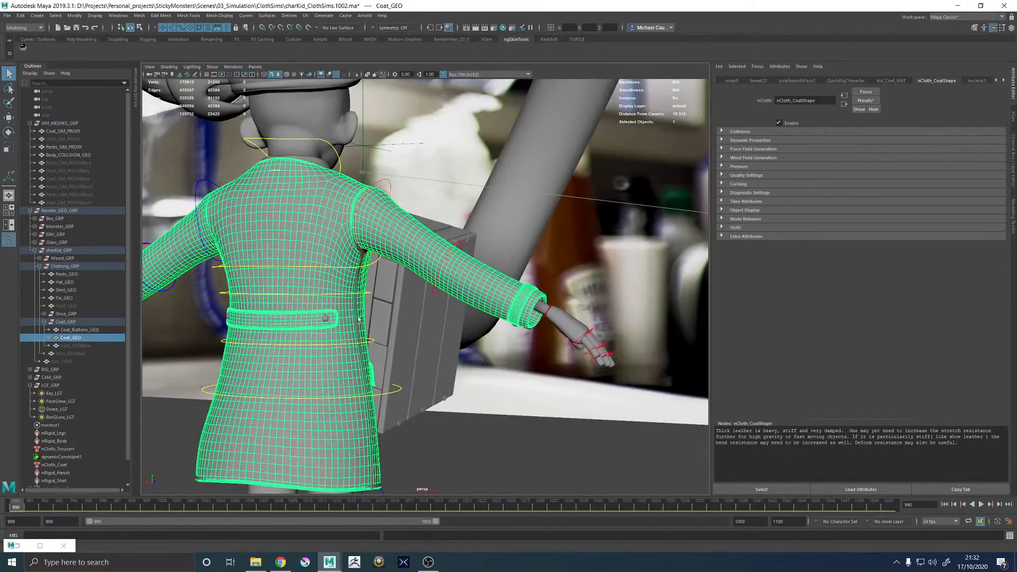
{"action": "left_click_drag", "start_coordinate": [360, 321], "coordinate": [241, 324], "text": "alt"}
- Apply a Wrap deformer with Coat_Buttons_GEO and Coat_GEO selected so the buttons follow the render coat
{"action": "left_click", "coordinate": [376, 316]}
{"action": "left_click", "coordinate": [395, 304], "text": "shift"}
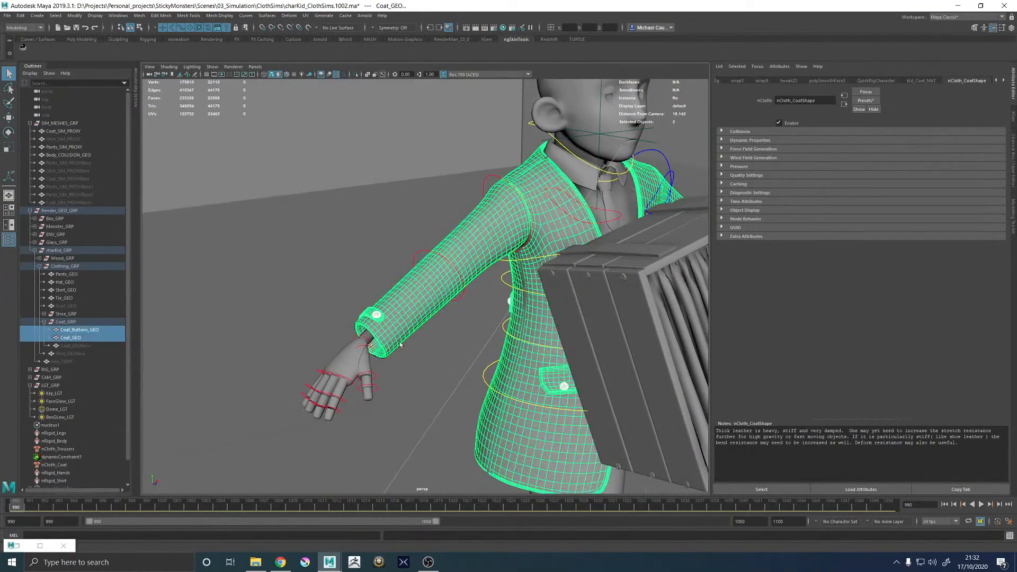
{"action": "mouse_move", "coordinate": [395, 304]}
{"action": "left_mouse_down", "text": "alt"}
{"action": "mouse_move", "coordinate": [410, 302]}
{"action": "mouse_move", "coordinate": [397, 300]}
{"action": "left_mouse_up", "text": "alt"}
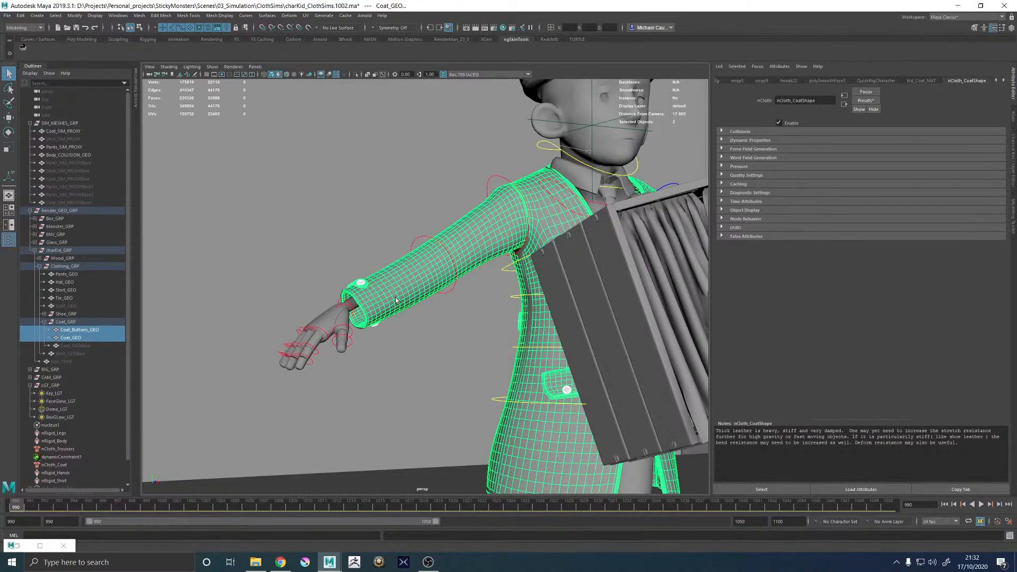
{"action": "left_click", "coordinate": [288, 16]}
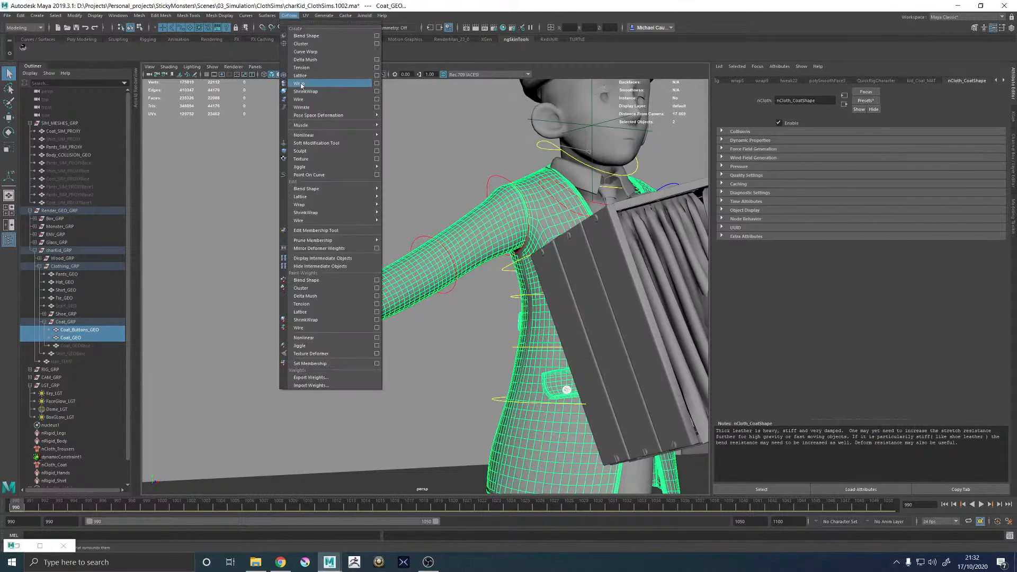
{"action": "left_click", "coordinate": [300, 83]}
{"action": "left_click", "coordinate": [358, 174]}
- Save the scene incrementally as charKid_ClothSims.1003.ma and play the cloth simulation through to frame 1036
{"action": "left_click_drag", "start_coordinate": [358, 173], "coordinate": [353, 170], "text": "alt"}
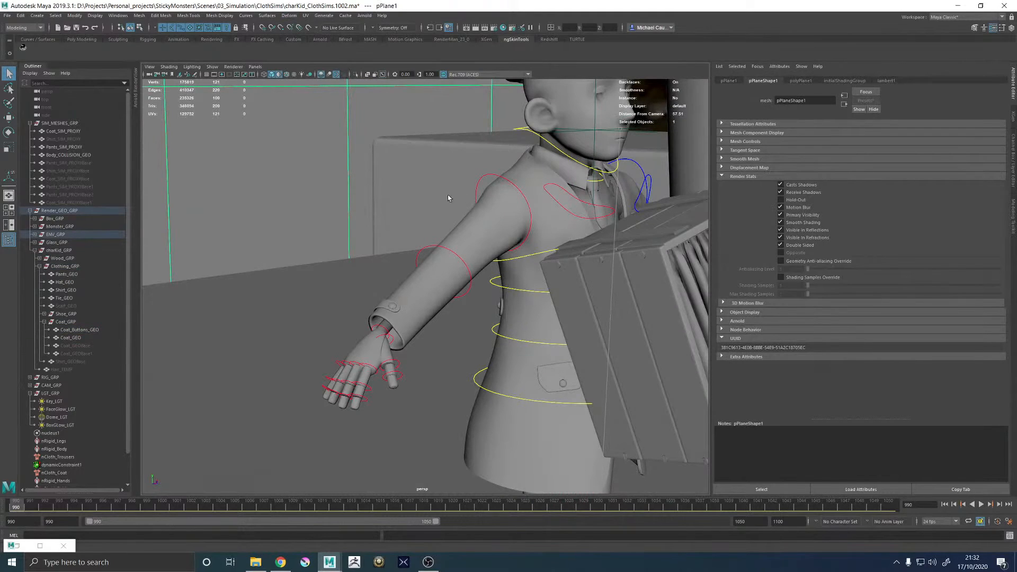
{"action": "left_click_drag", "start_coordinate": [534, 219], "coordinate": [588, 210], "text": "alt"}
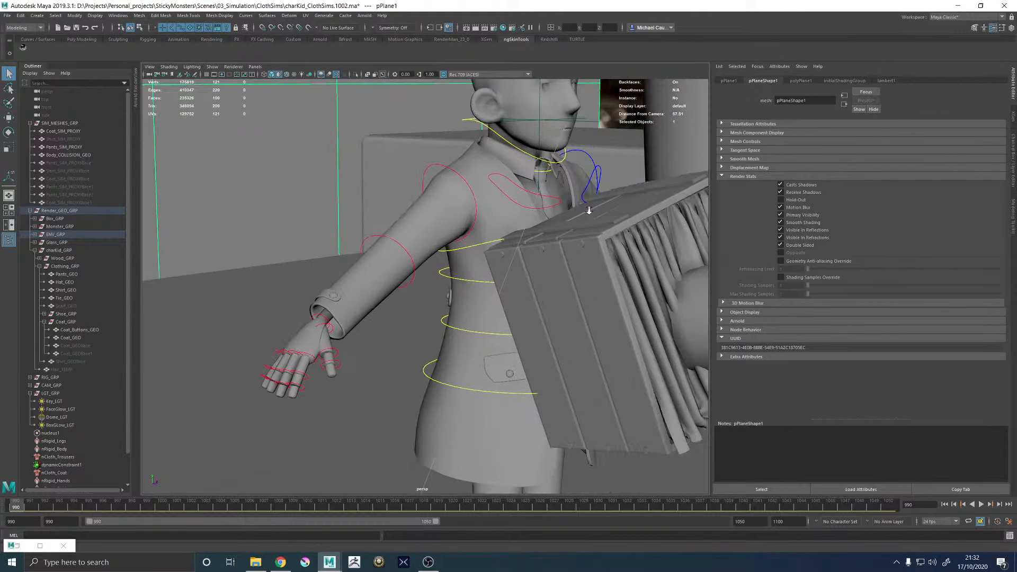
{"action": "right_click_drag", "start_coordinate": [589, 211], "coordinate": [558, 219], "text": "alt"}
{"action": "mouse_move", "coordinate": [558, 219]}
{"action": "left_mouse_down", "text": "alt"}
{"action": "mouse_move", "coordinate": [547, 212]}
{"action": "mouse_move", "coordinate": [559, 218]}
{"action": "left_mouse_up", "text": "alt"}
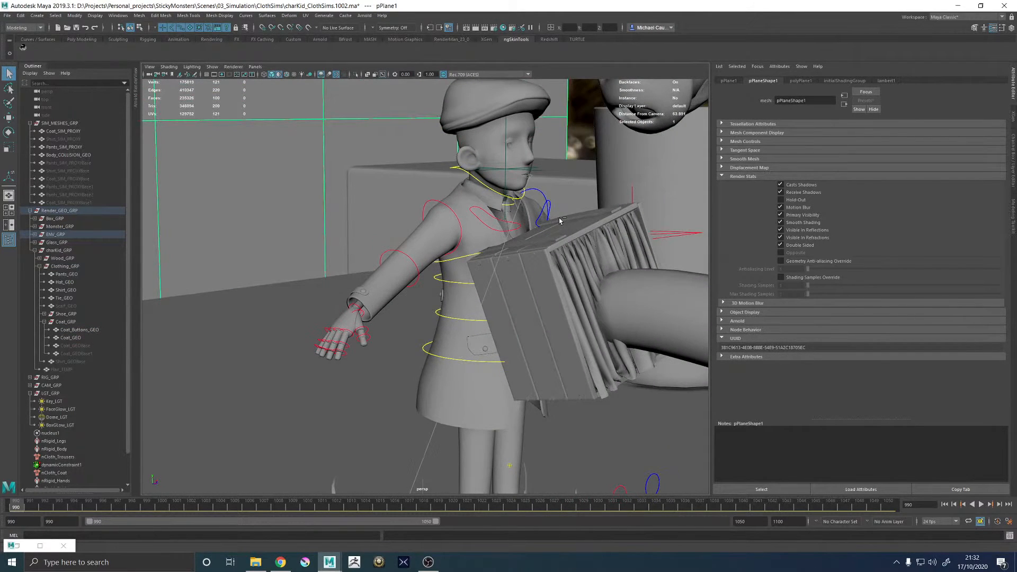
{"action": "key", "text": "ctrl+alt+s"}
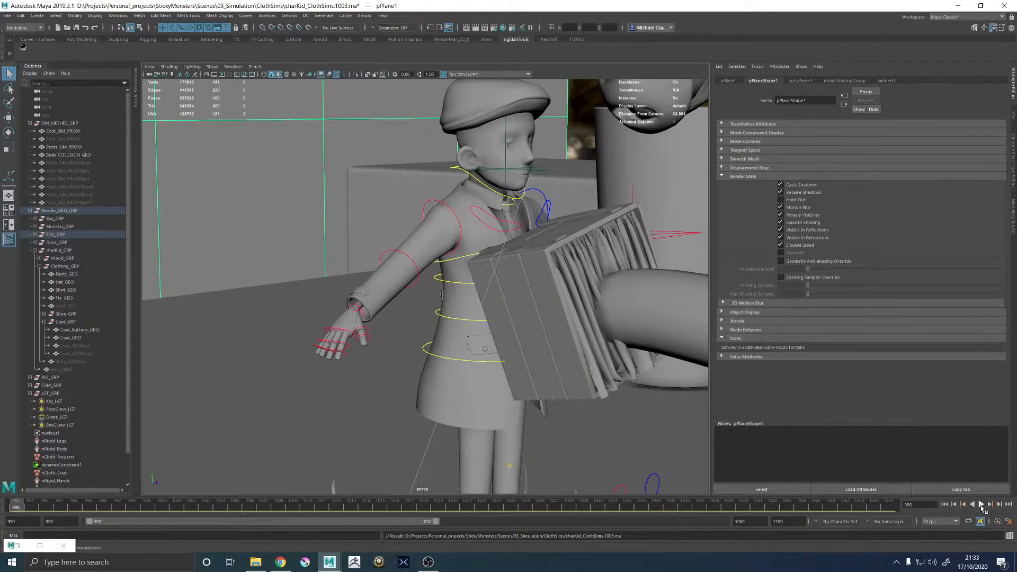
{"action": "left_click", "coordinate": [981, 505]}
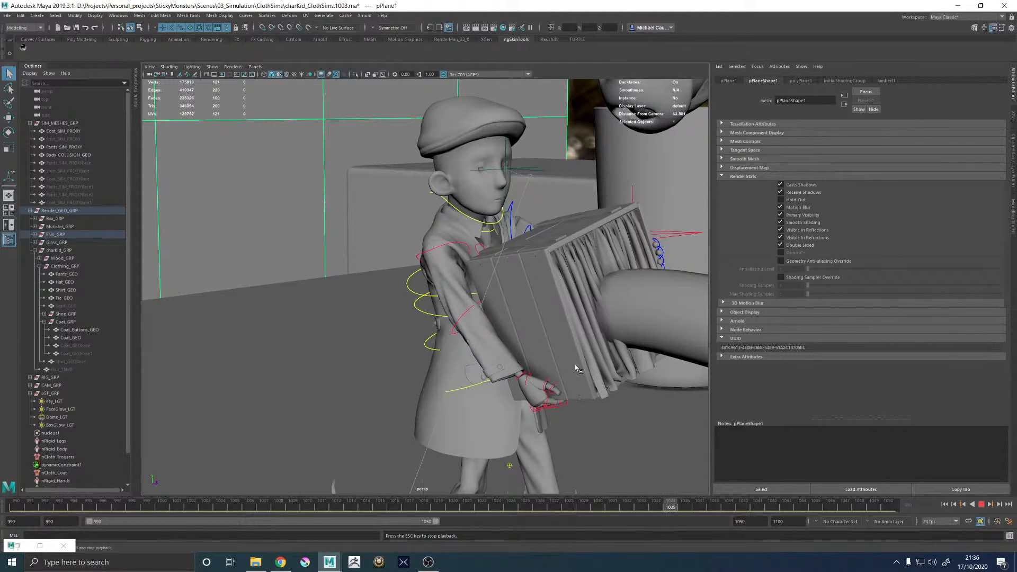
- Open the Arnold RenderView beside the viewport and store a snapshot of the existing render of the boy
{"action": "left_click", "coordinate": [135, 93]}
{"action": "scroll", "coordinate": [396, 286], "scroll_direction": "down", "scroll_amount": 2}
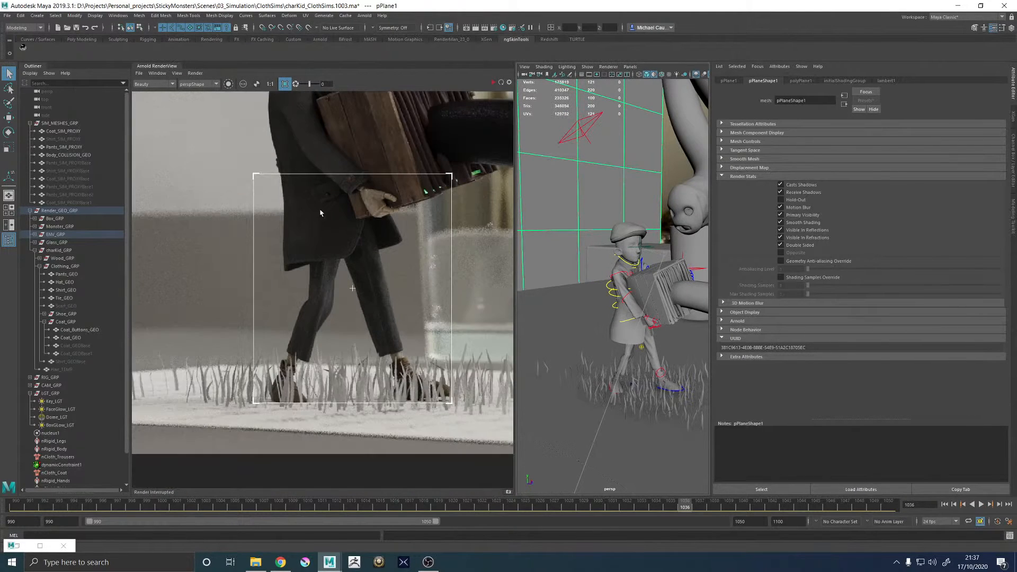
{"action": "middle_click_drag", "start_coordinate": [319, 213], "coordinate": [322, 343]}
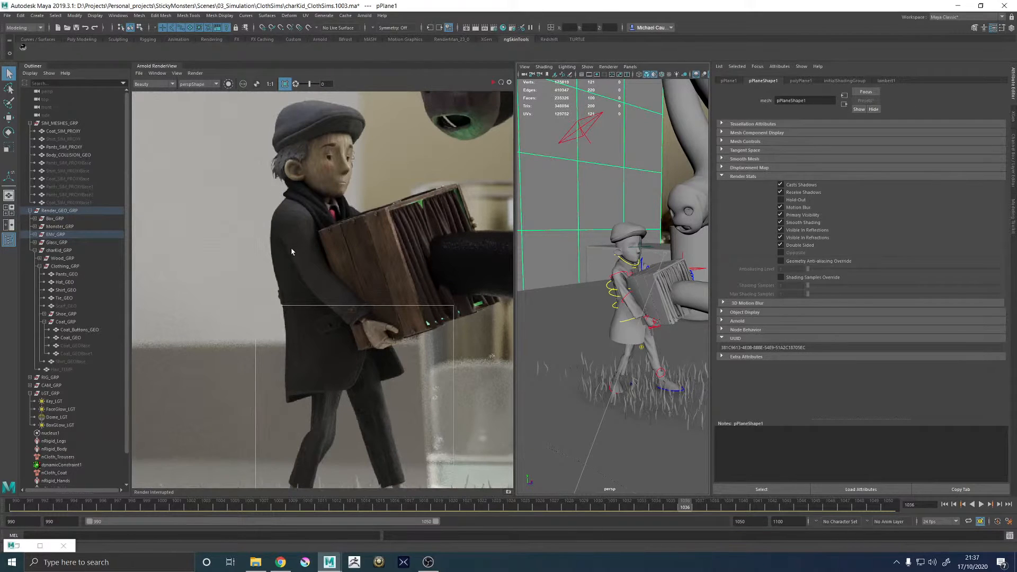
{"action": "left_click", "coordinate": [177, 74]}
{"action": "mouse_move", "coordinate": [157, 74]}
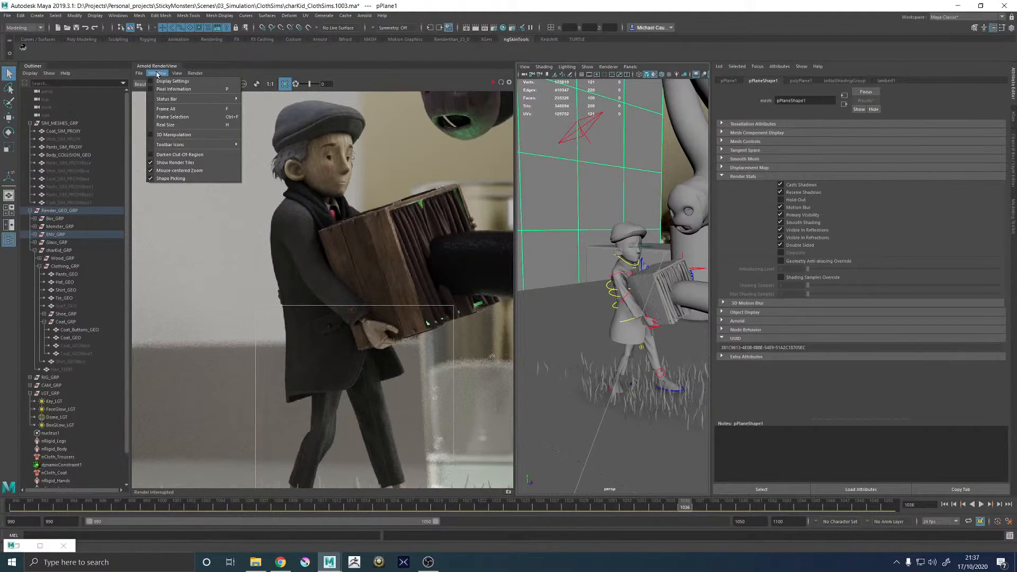
{"action": "mouse_move", "coordinate": [196, 74]}
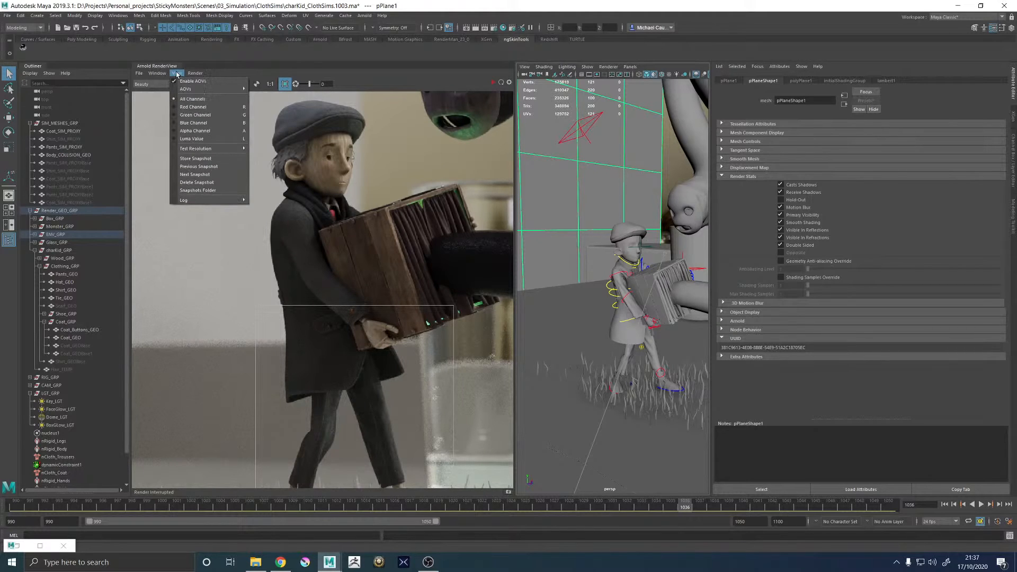
{"action": "left_click", "coordinate": [196, 159]}
- Redraw the Arnold render region around the boy from neck to feet, covering the coat, trousers and shoes
{"action": "scroll", "coordinate": [290, 295], "scroll_direction": "down", "scroll_amount": 3}
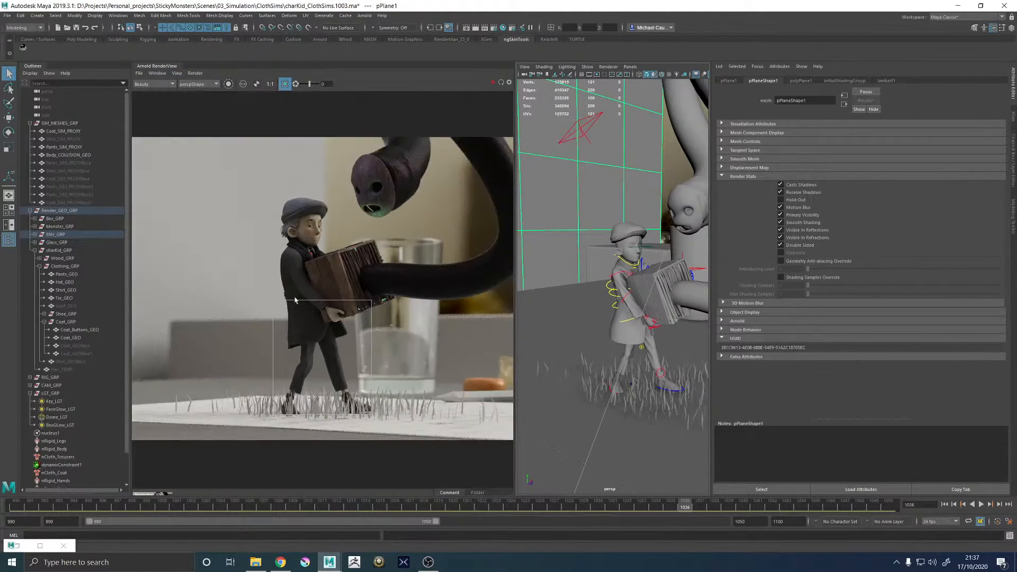
{"action": "scroll", "coordinate": [472, 400], "scroll_direction": "down", "scroll_amount": 2}
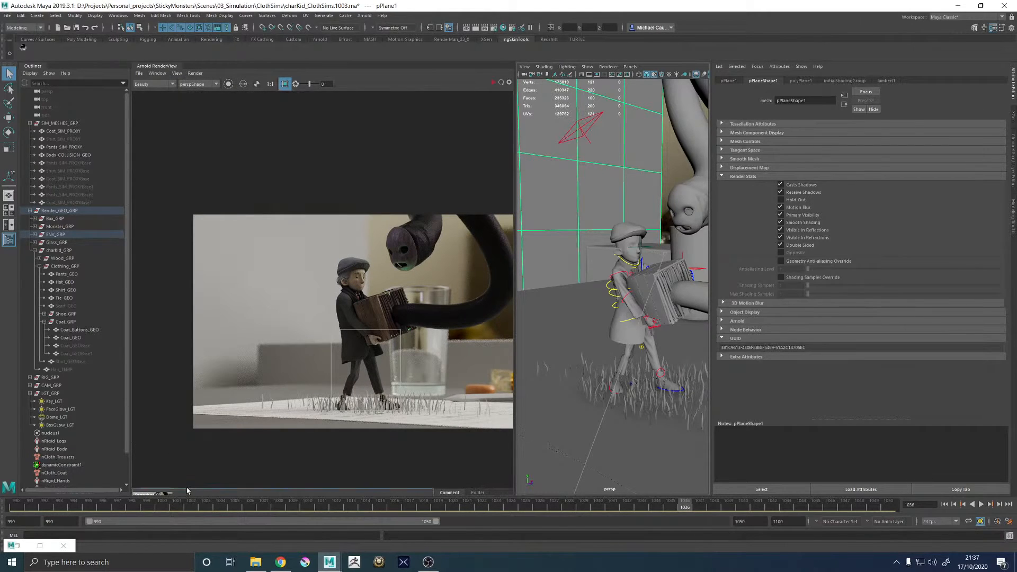
{"action": "scroll", "coordinate": [369, 341], "scroll_direction": "up", "scroll_amount": 3}
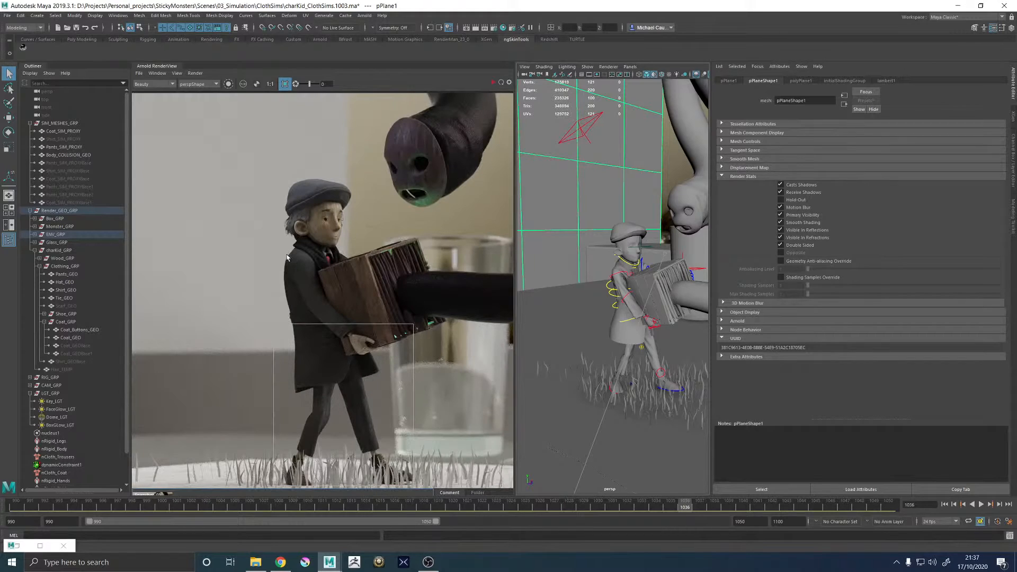
{"action": "left_click_drag", "start_coordinate": [277, 230], "coordinate": [403, 481]}
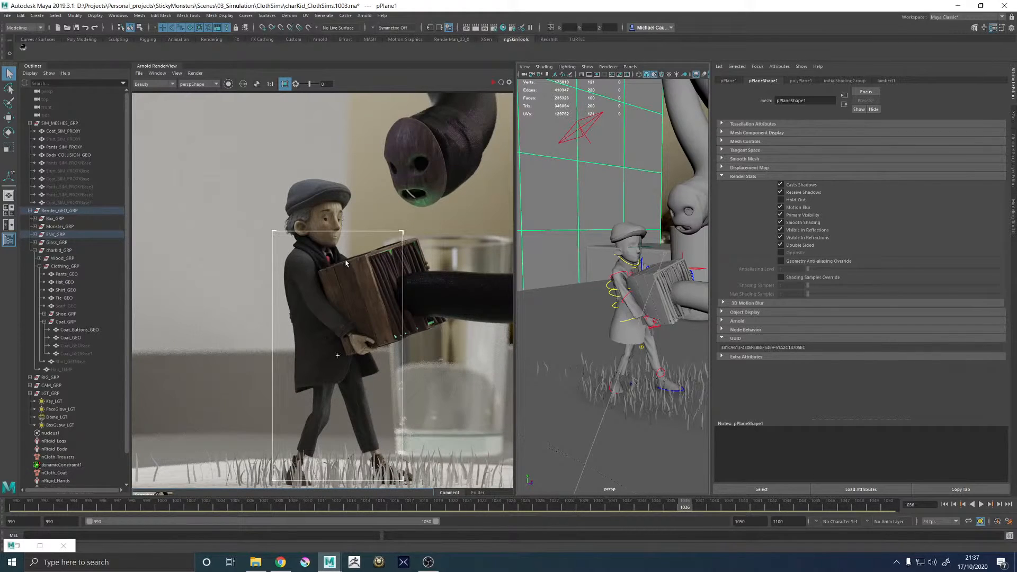
{"action": "left_click_drag", "start_coordinate": [273, 231], "coordinate": [269, 240]}
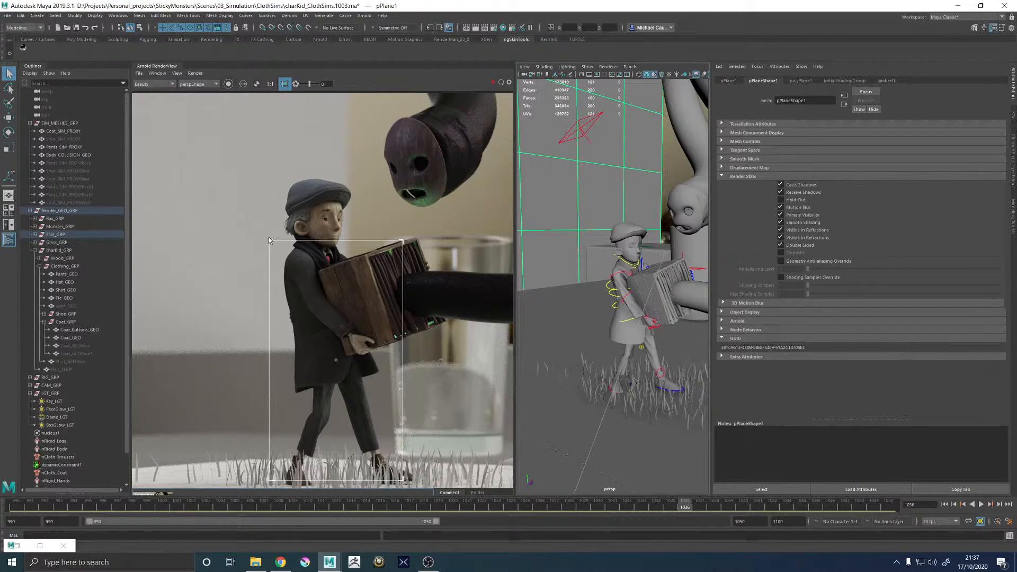
- Render the cropped region around the boy in Arnold with a full scene update, and stop the render once the clothing shows
{"action": "left_click", "coordinate": [492, 84]}
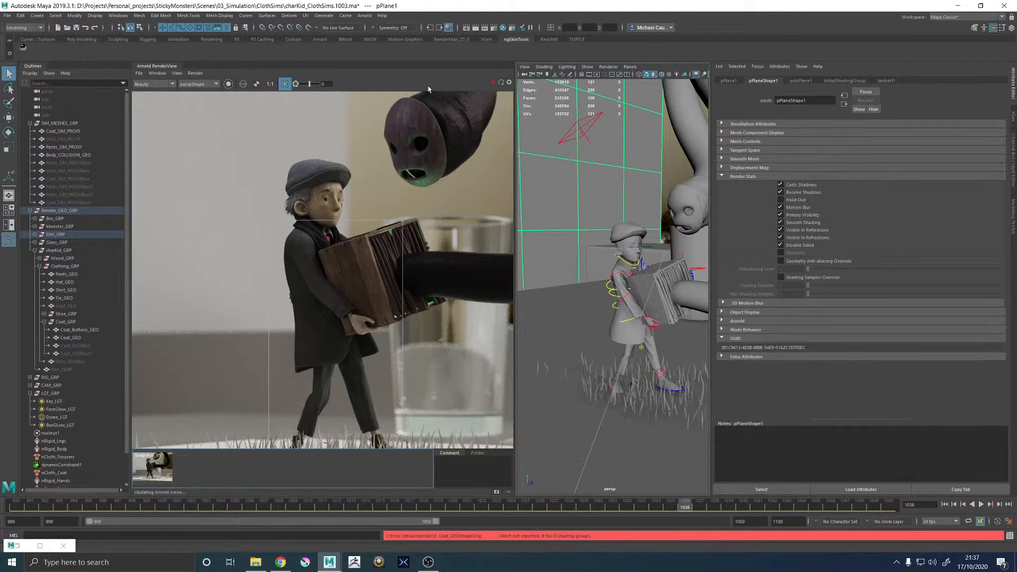
{"action": "left_click", "coordinate": [195, 73]}
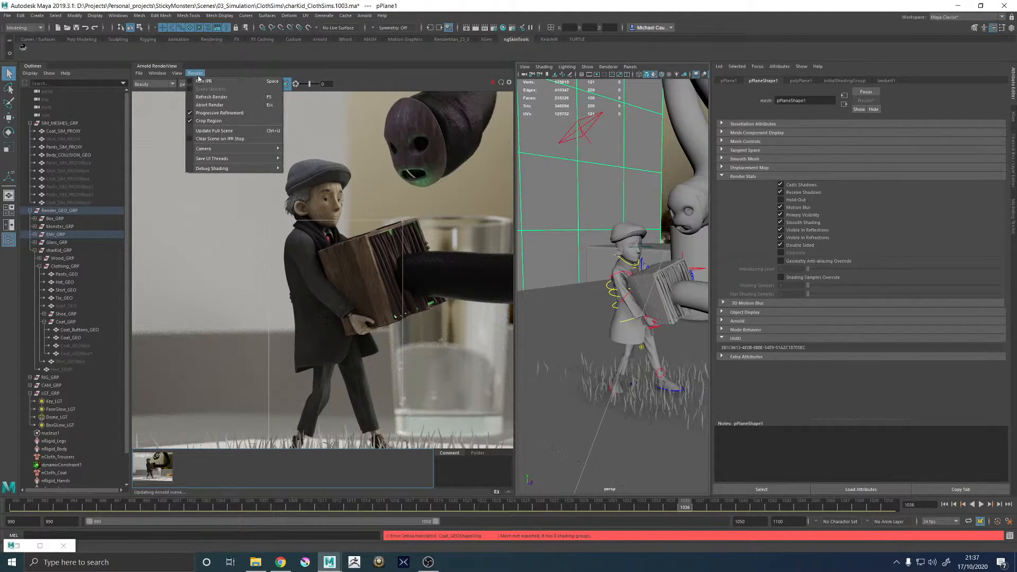
{"action": "left_click", "coordinate": [209, 132]}
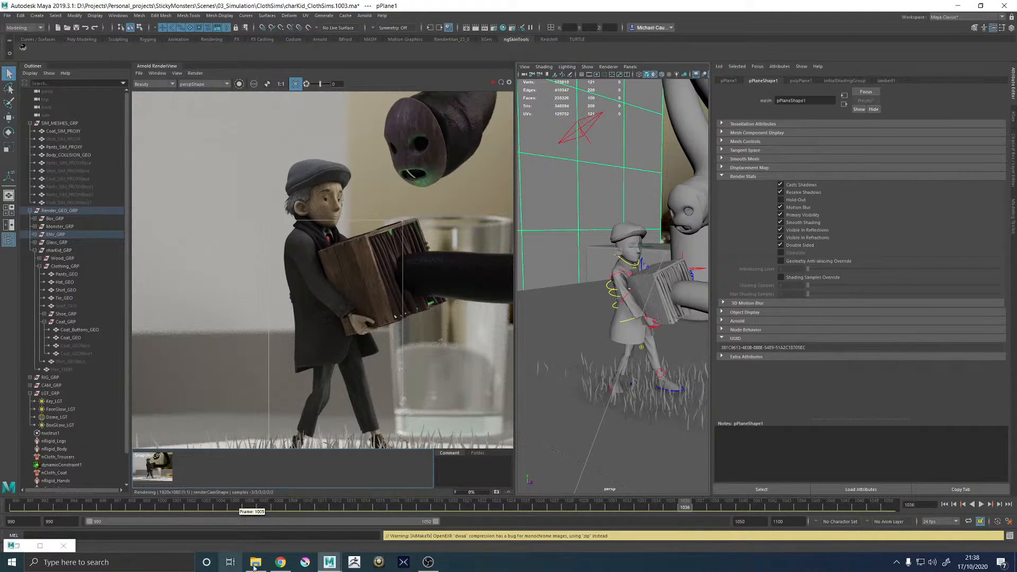
{"action": "left_click", "coordinate": [428, 562]}
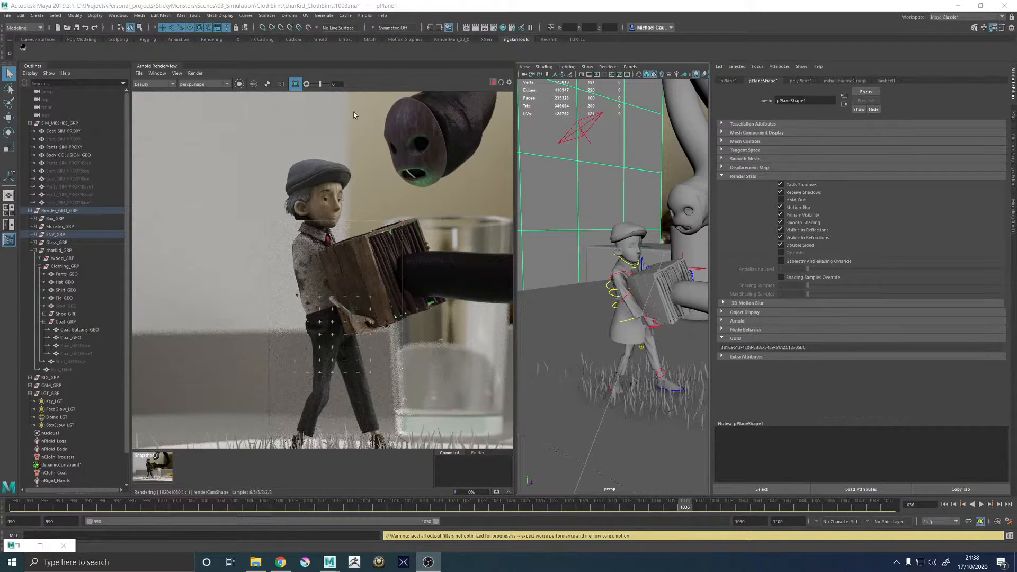
{"action": "left_click", "coordinate": [493, 83]}
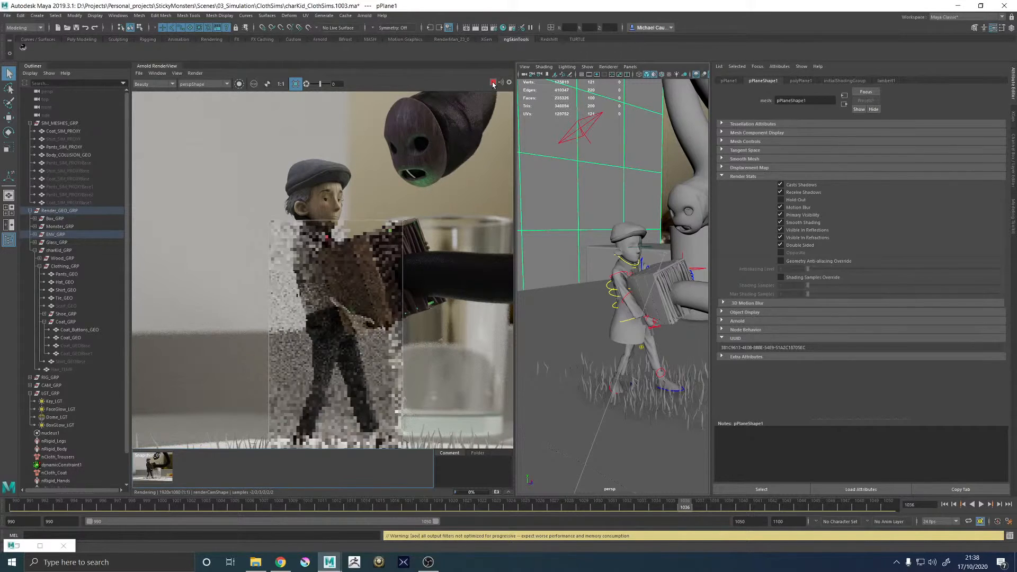
- Enable Casts Shadows, Receive Shadows, Motion Blur, Primary Visibility, and Visible in Reflections and Refractions in the Render Stats of Coat_GEO
{"action": "left_click", "coordinate": [70, 337]}
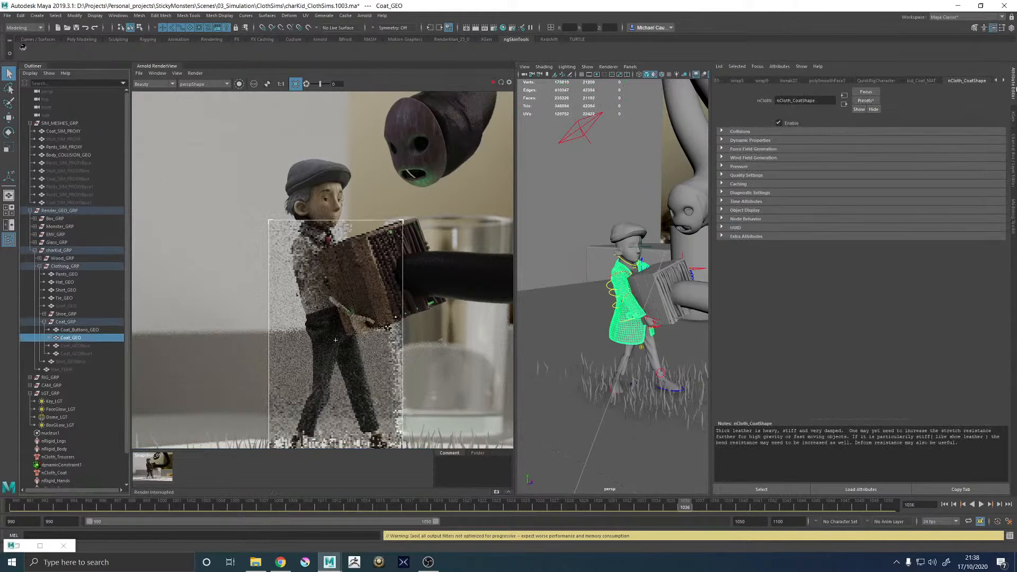
{"action": "left_click", "coordinate": [997, 81]}
{"action": "left_click", "coordinate": [766, 80]}
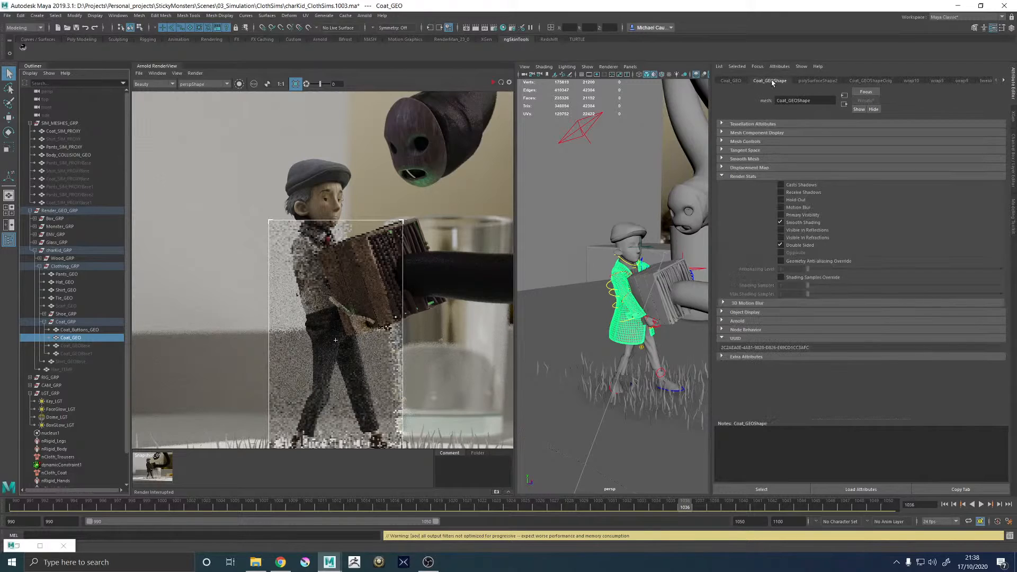
{"action": "left_click", "coordinate": [785, 185]}
{"action": "left_click", "coordinate": [789, 193]}
{"action": "left_click", "coordinate": [790, 207]}
{"action": "left_click", "coordinate": [788, 215]}
{"action": "left_click", "coordinate": [790, 230]}
{"action": "left_click", "coordinate": [791, 237]}
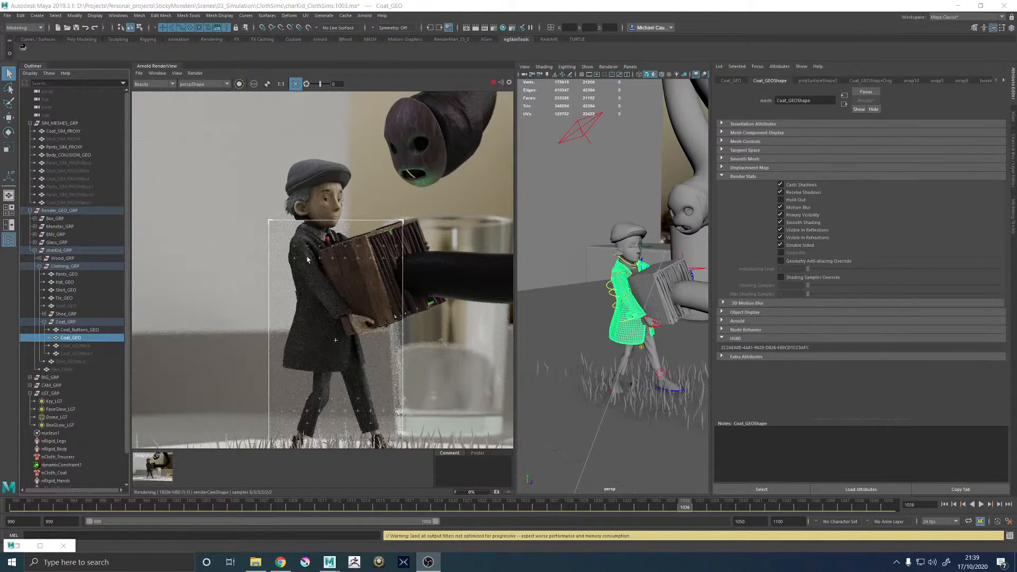
- Examine the region render of the coat up close and at full figure, checking the shoulders, collar, sleeve and hem
{"action": "scroll", "coordinate": [308, 236], "scroll_direction": "up", "scroll_amount": 2}
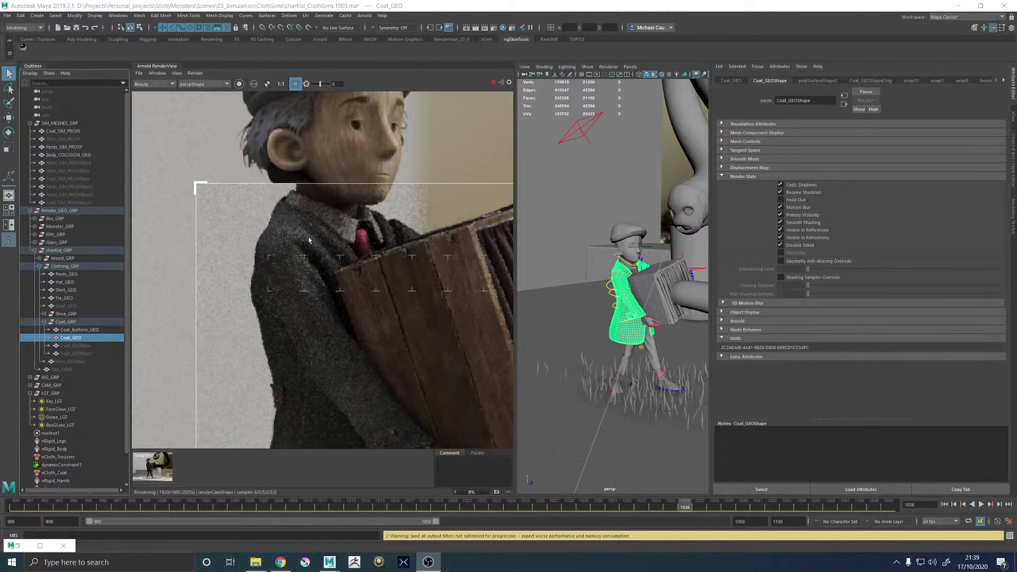
{"action": "scroll", "coordinate": [355, 231], "scroll_direction": "down", "scroll_amount": 3}
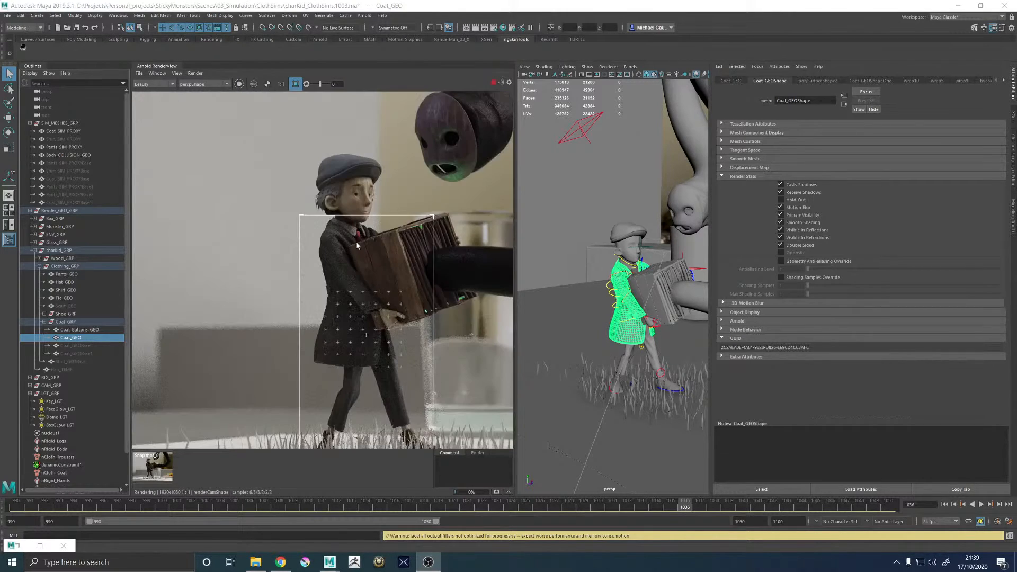
{"action": "scroll", "coordinate": [350, 268], "scroll_direction": "up", "scroll_amount": 1}
{"action": "scroll", "coordinate": [350, 268], "scroll_direction": "up", "scroll_amount": 1}
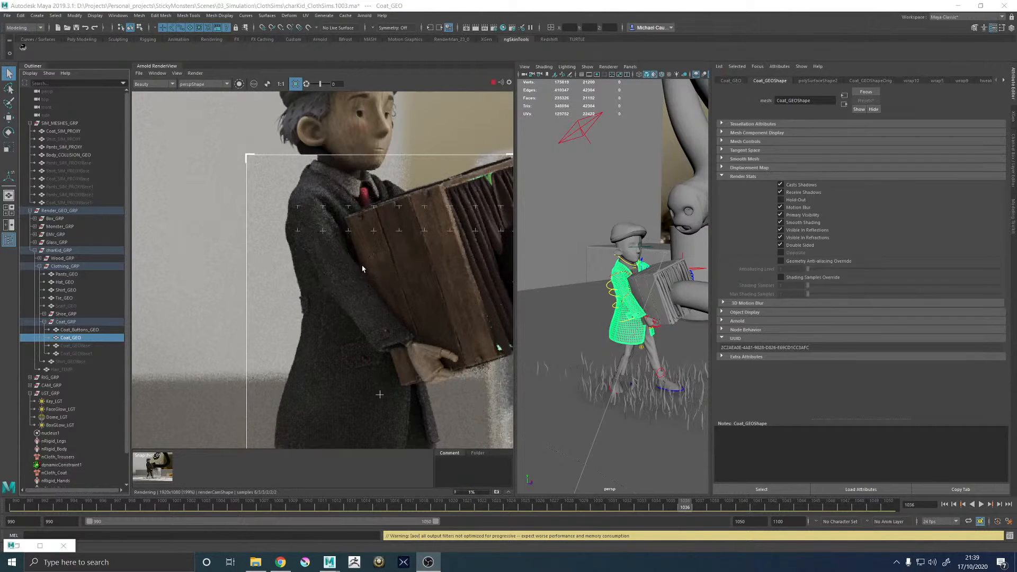
{"action": "scroll", "coordinate": [353, 266], "scroll_direction": "down", "scroll_amount": 2}
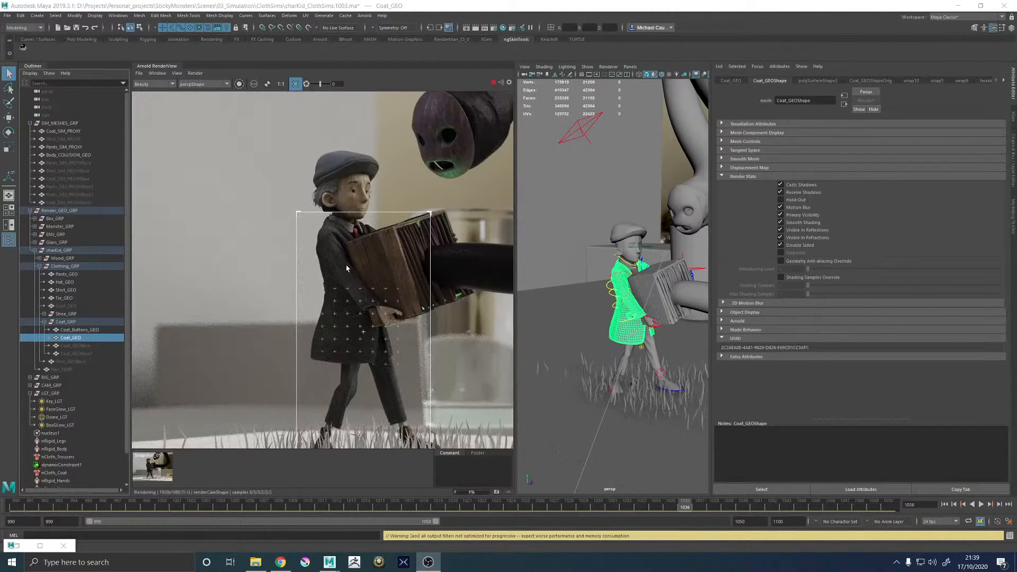
{"action": "scroll", "coordinate": [349, 265], "scroll_direction": "down", "scroll_amount": 1}
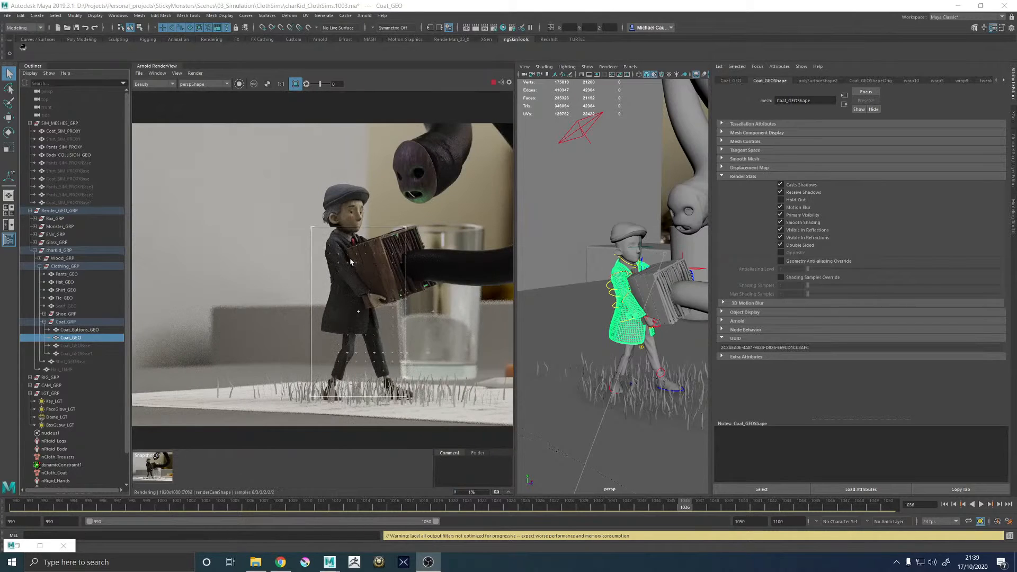
{"action": "scroll", "coordinate": [345, 236], "scroll_direction": "up", "scroll_amount": 3}
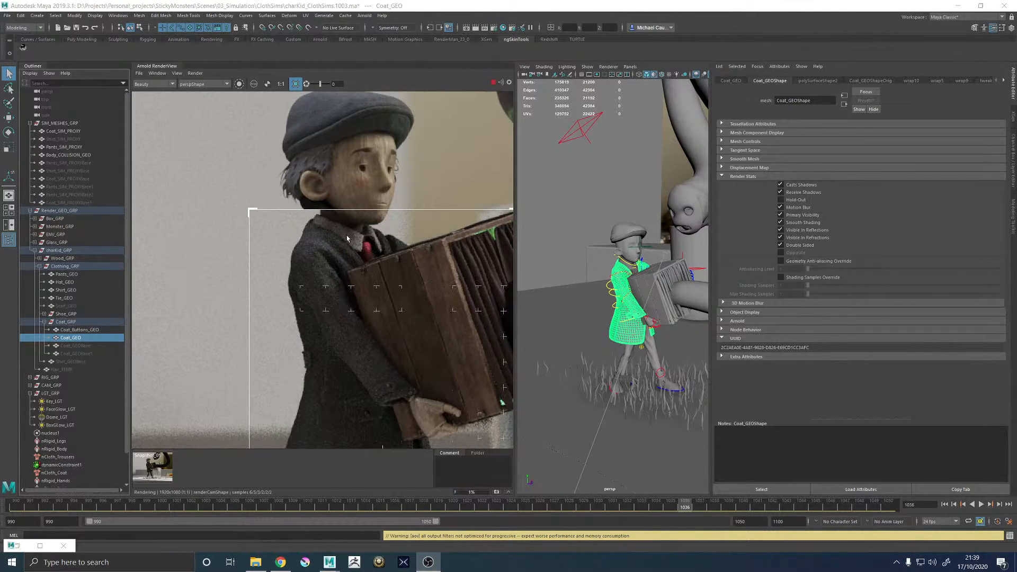
{"action": "scroll", "coordinate": [346, 237], "scroll_direction": "down", "scroll_amount": 2}
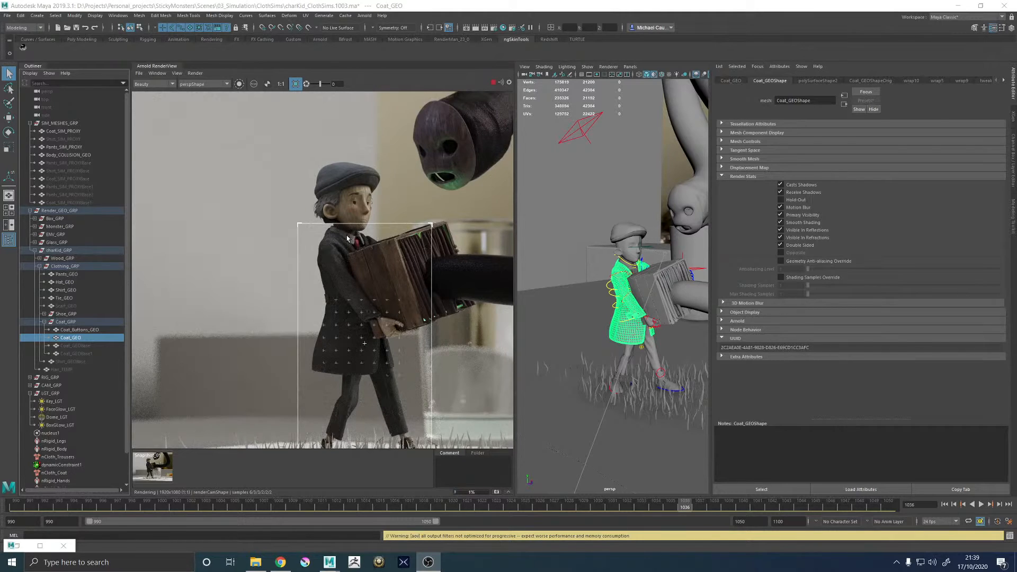
{"action": "scroll", "coordinate": [348, 238], "scroll_direction": "down", "scroll_amount": 1}
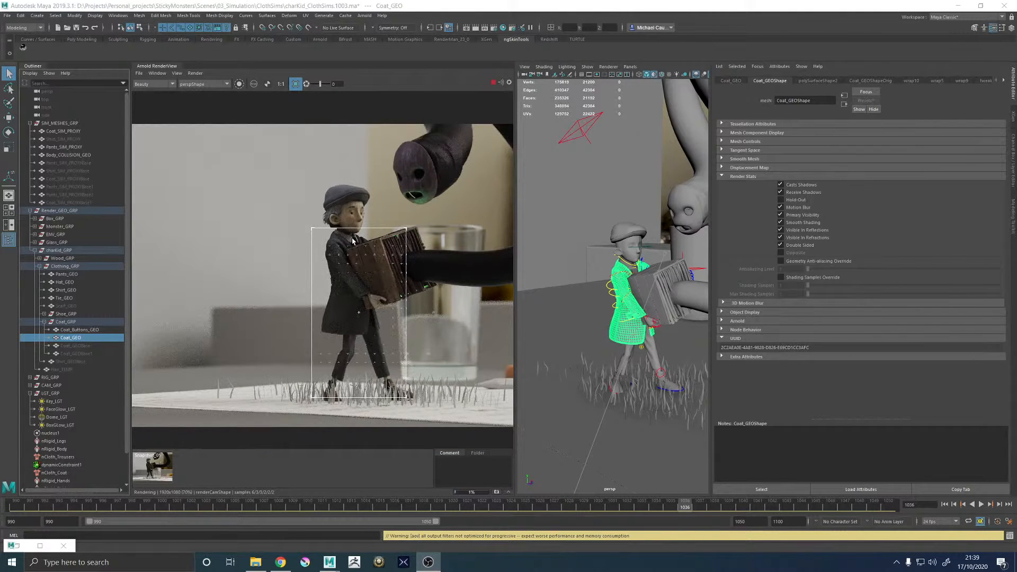
{"action": "scroll", "coordinate": [348, 265], "scroll_direction": "up", "scroll_amount": 3}
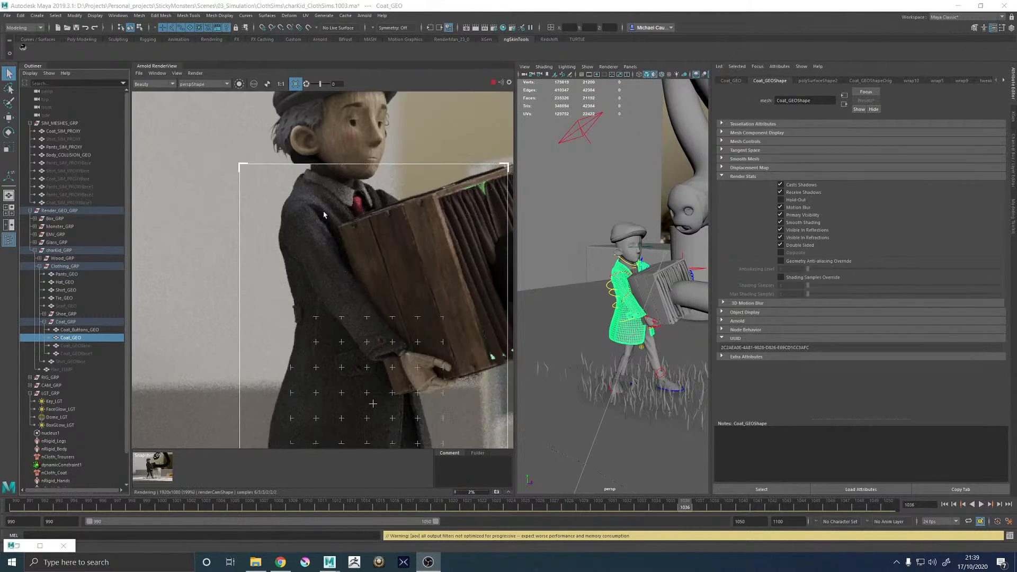
{"action": "scroll", "coordinate": [324, 214], "scroll_direction": "up", "scroll_amount": 3}
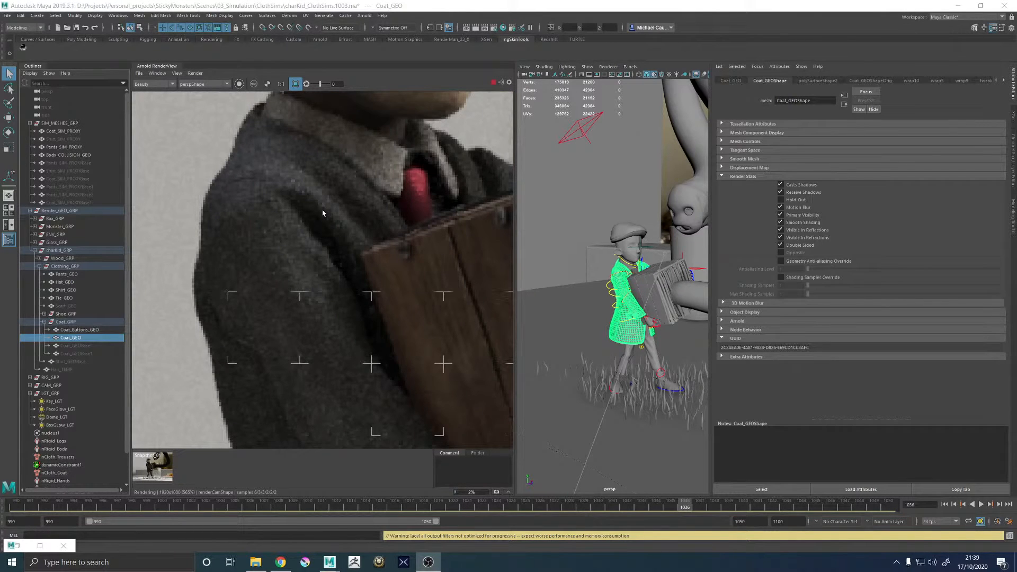
{"action": "scroll", "coordinate": [323, 213], "scroll_direction": "down", "scroll_amount": 2}
{"action": "scroll", "coordinate": [322, 213], "scroll_direction": "down", "scroll_amount": 2}
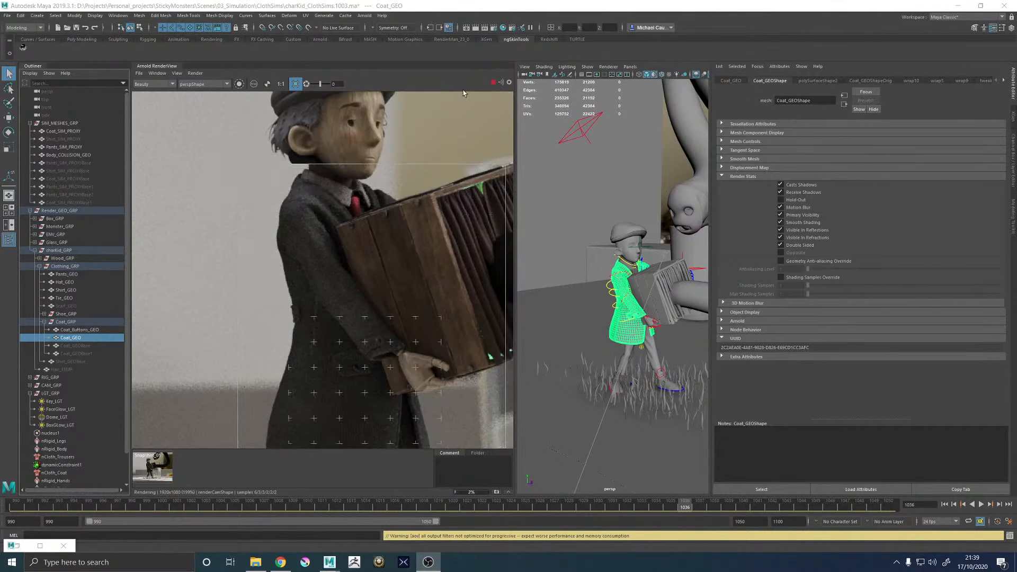
- Stop the render, unhide Scarf_GEO, and re-render the region with a full scene update
{"action": "left_click", "coordinate": [493, 83]}
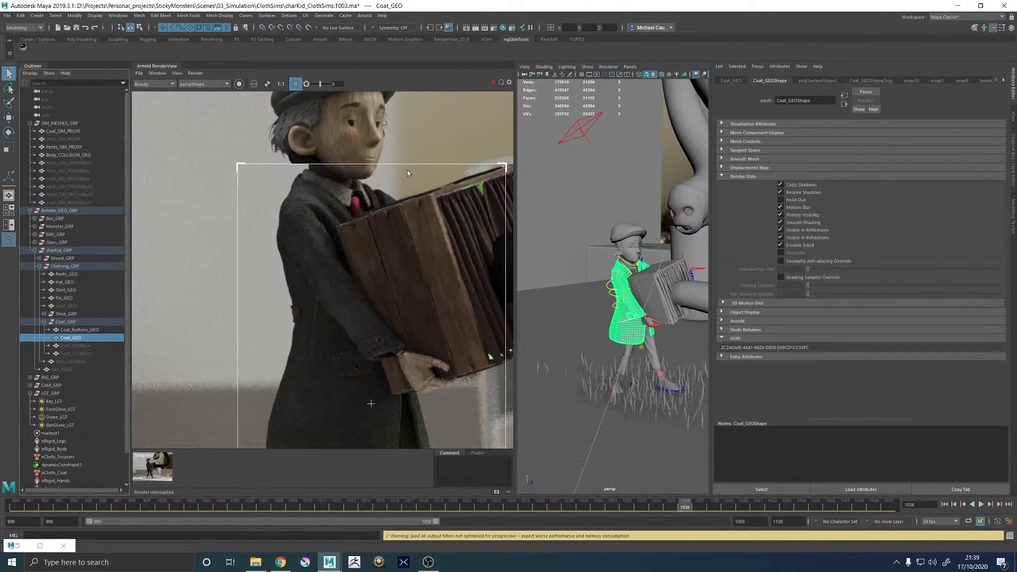
{"action": "left_click", "coordinate": [73, 307]}
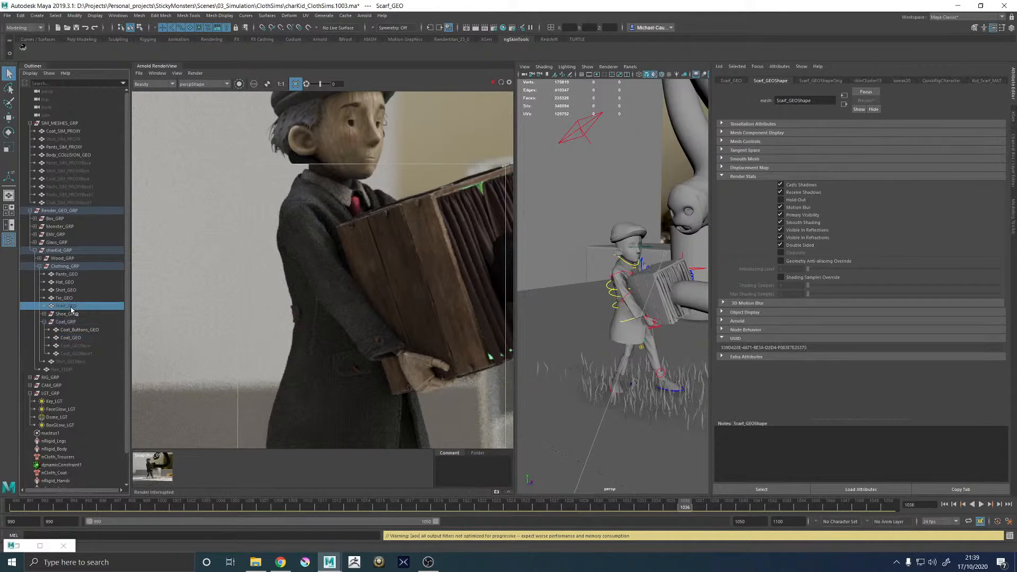
{"action": "key", "text": "h"}
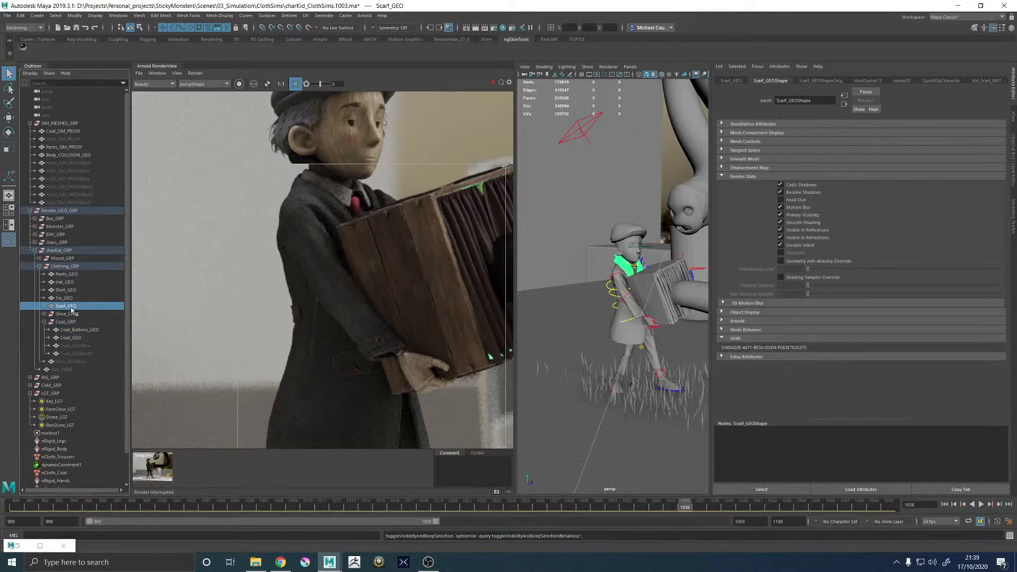
{"action": "left_click", "coordinate": [493, 83]}
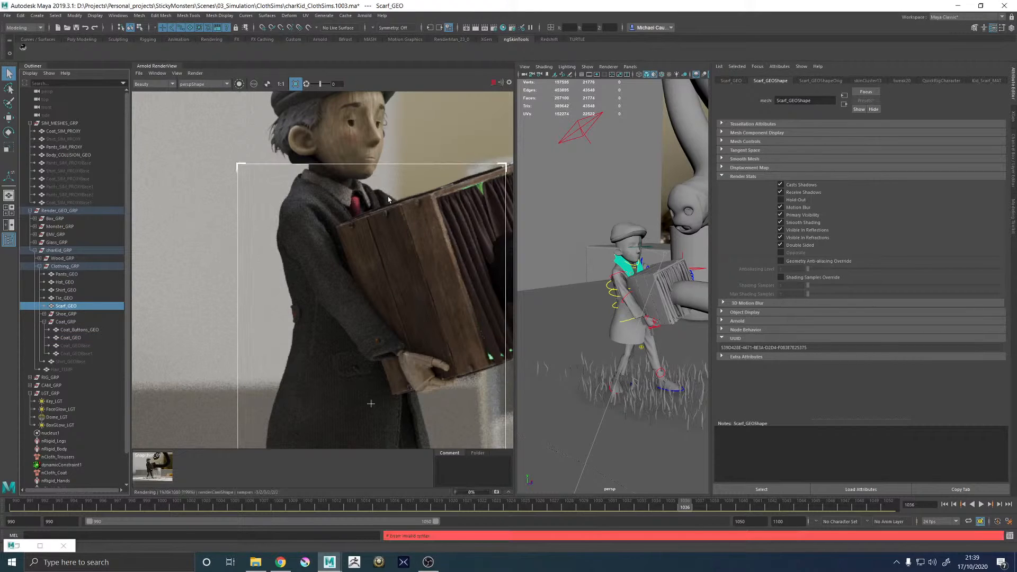
{"action": "left_click", "coordinate": [493, 84]}
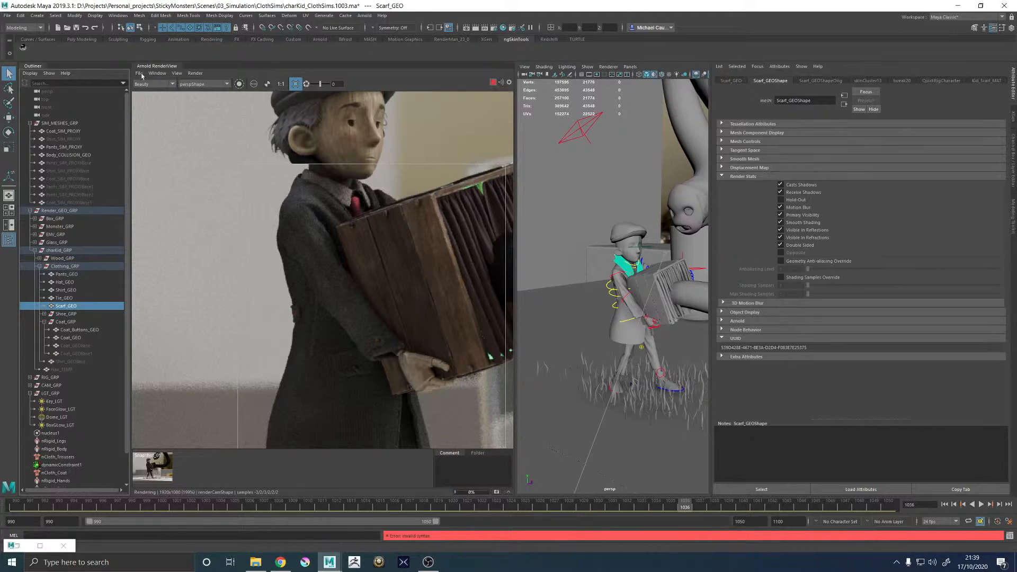
{"action": "left_click", "coordinate": [193, 73]}
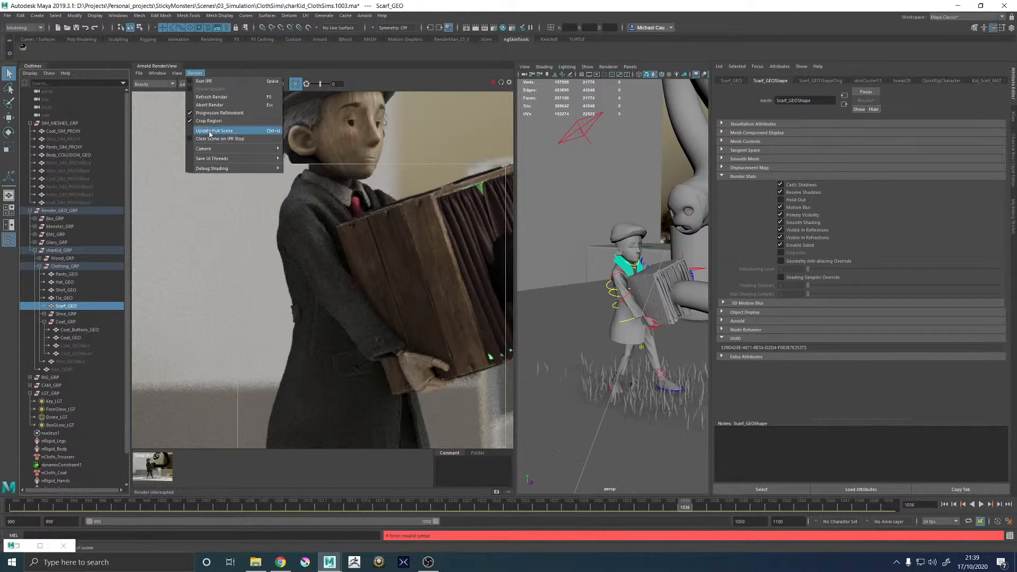
{"action": "left_click", "coordinate": [230, 140]}
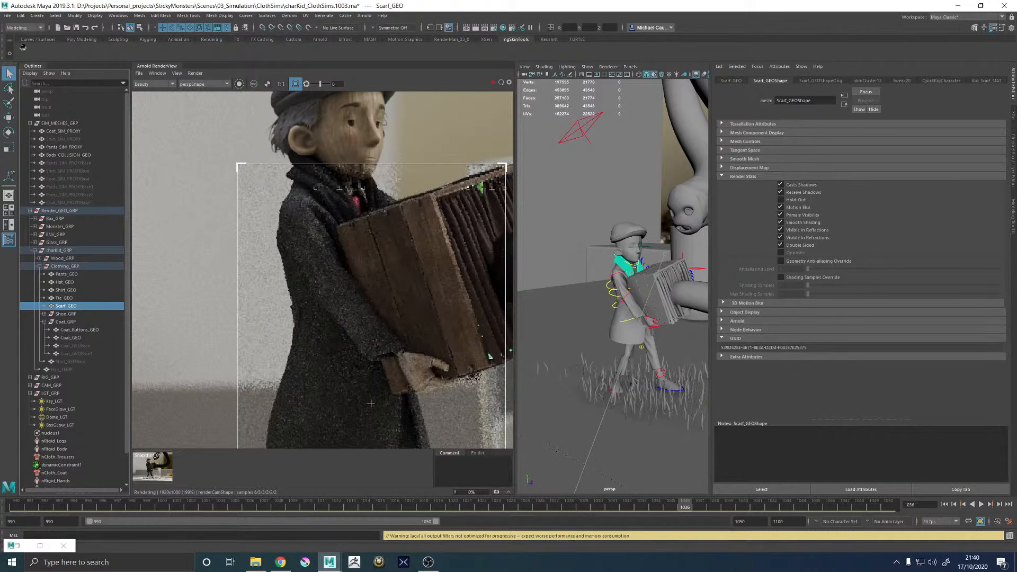
- Inspect the new render of the boy with his scarf, comparing how scarf and coat sit at the neck, shoulders and whole silhouette
{"action": "scroll", "coordinate": [318, 213], "scroll_direction": "down", "scroll_amount": 3}
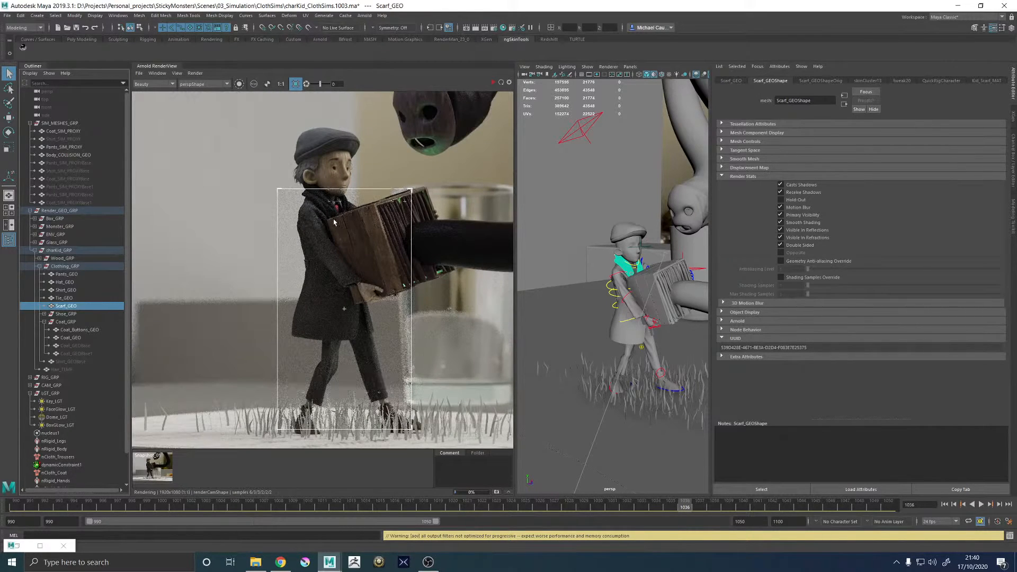
{"action": "scroll", "coordinate": [334, 209], "scroll_direction": "up", "scroll_amount": 5}
{"action": "scroll", "coordinate": [341, 246], "scroll_direction": "down", "scroll_amount": 2}
{"action": "scroll", "coordinate": [344, 249], "scroll_direction": "down", "scroll_amount": 3}
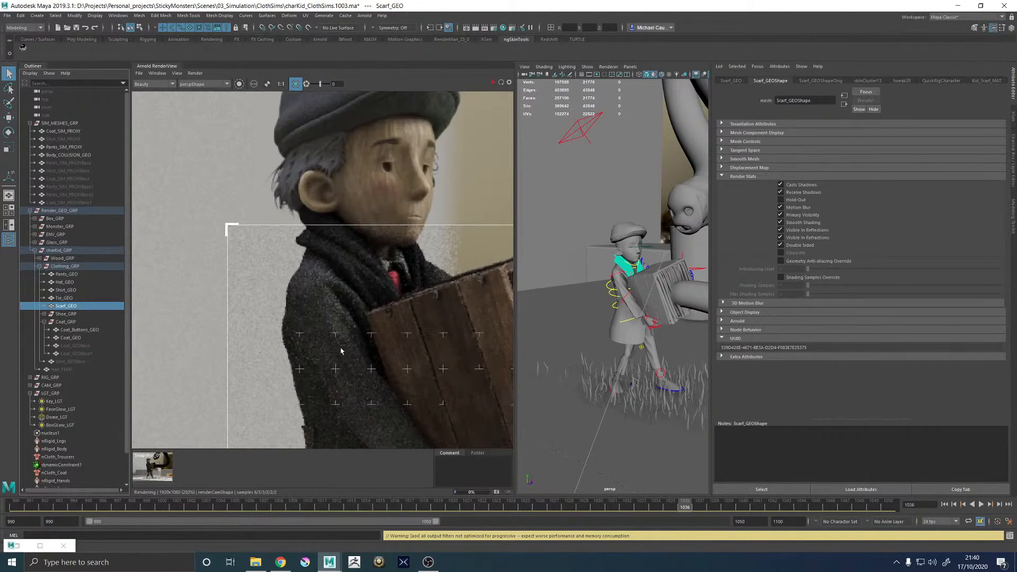
{"action": "scroll", "coordinate": [408, 309], "scroll_direction": "down", "scroll_amount": 4}
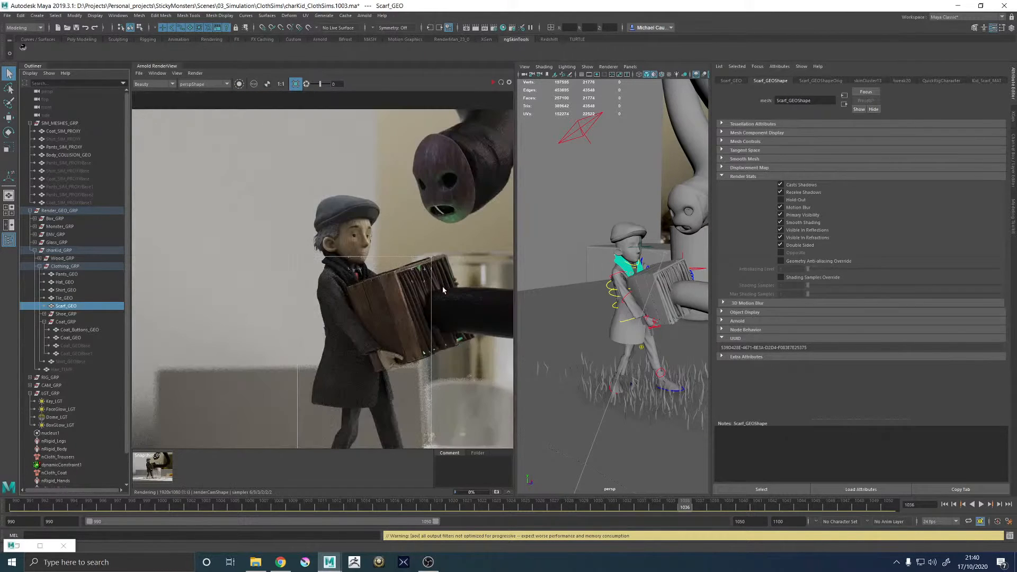
{"action": "scroll", "coordinate": [447, 318], "scroll_direction": "down", "scroll_amount": 1}
{"action": "scroll", "coordinate": [446, 323], "scroll_direction": "up", "scroll_amount": 1}
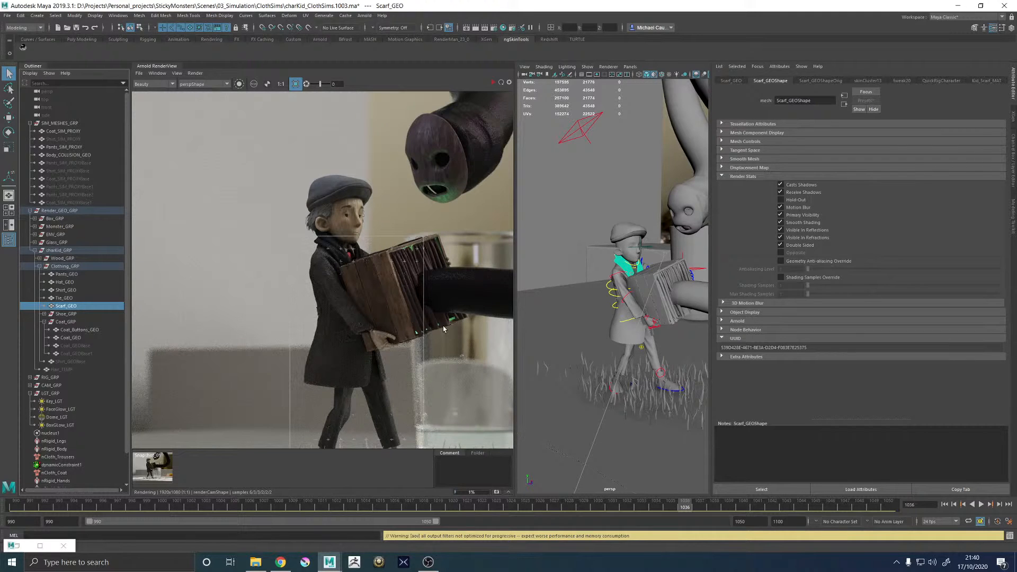
{"action": "scroll", "coordinate": [443, 328], "scroll_direction": "down", "scroll_amount": 1}
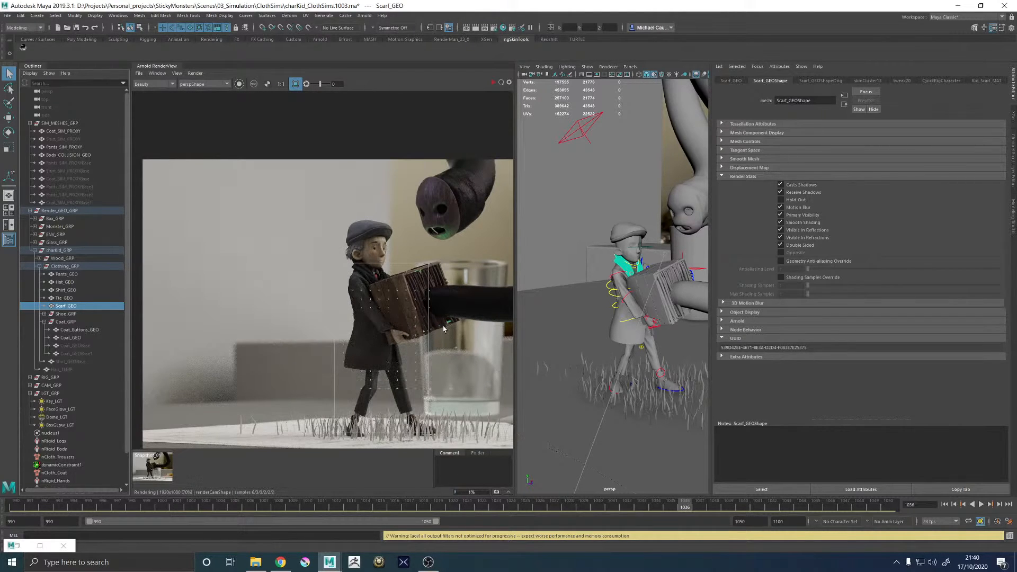
{"action": "scroll", "coordinate": [443, 326], "scroll_direction": "up", "scroll_amount": 4}
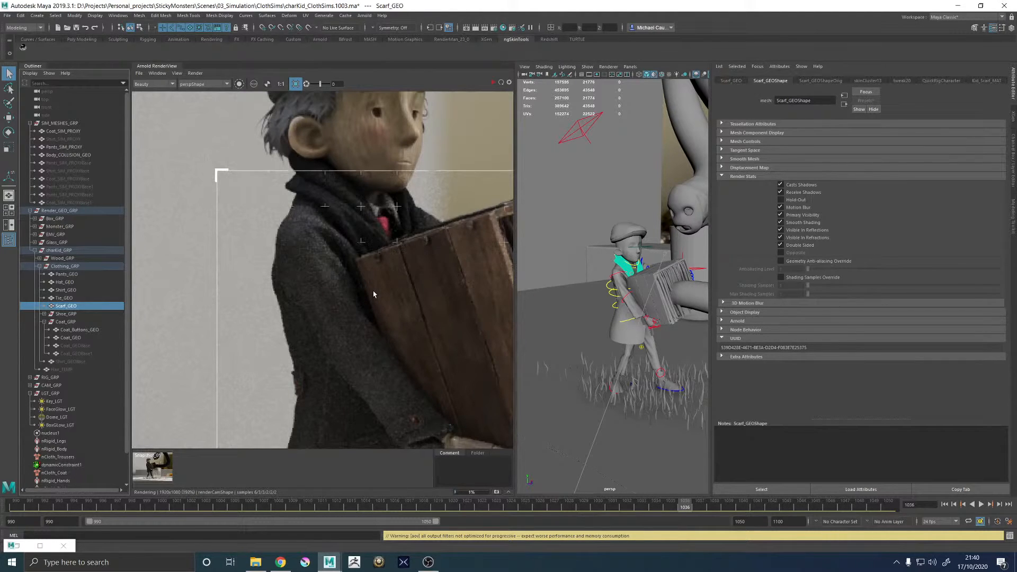
{"action": "scroll", "coordinate": [373, 294], "scroll_direction": "down", "scroll_amount": 1}
{"action": "scroll", "coordinate": [390, 335], "scroll_direction": "down", "scroll_amount": 2}
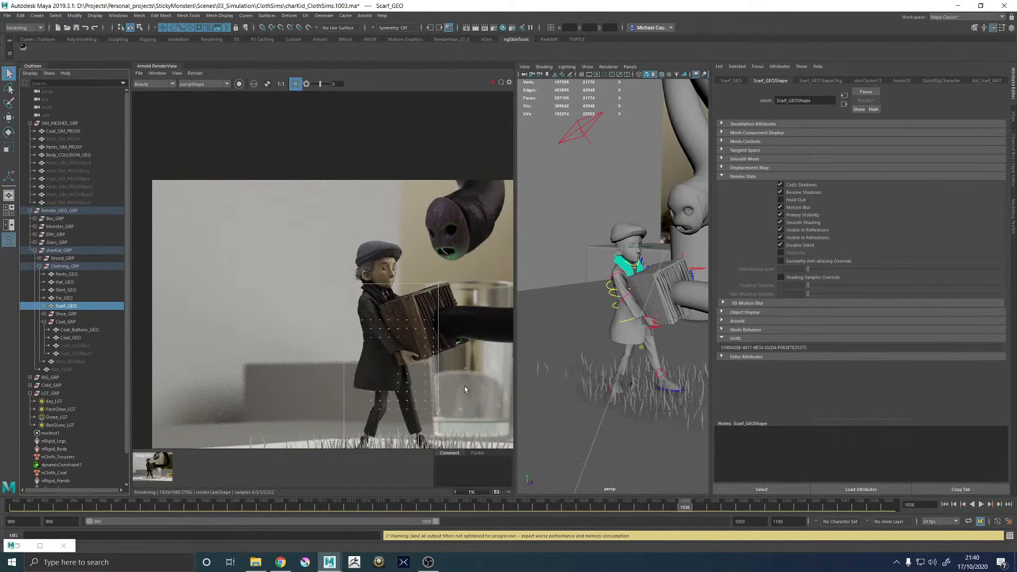
{"action": "scroll", "coordinate": [453, 404], "scroll_direction": "down", "scroll_amount": 1}
{"action": "scroll", "coordinate": [450, 391], "scroll_direction": "up", "scroll_amount": 2}
{"action": "scroll", "coordinate": [447, 382], "scroll_direction": "up", "scroll_amount": 1}
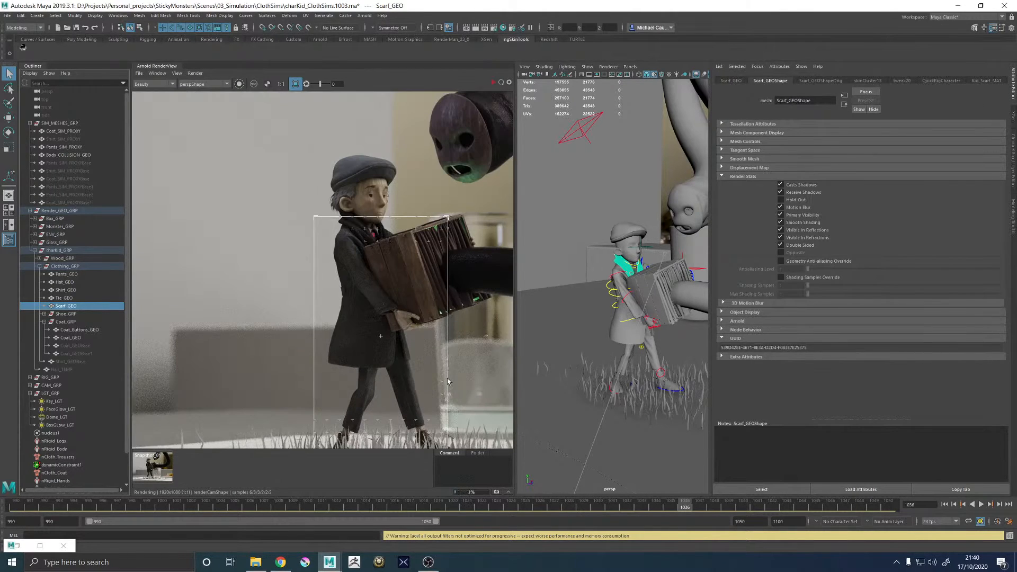
{"action": "scroll", "coordinate": [365, 240], "scroll_direction": "up", "scroll_amount": 3}
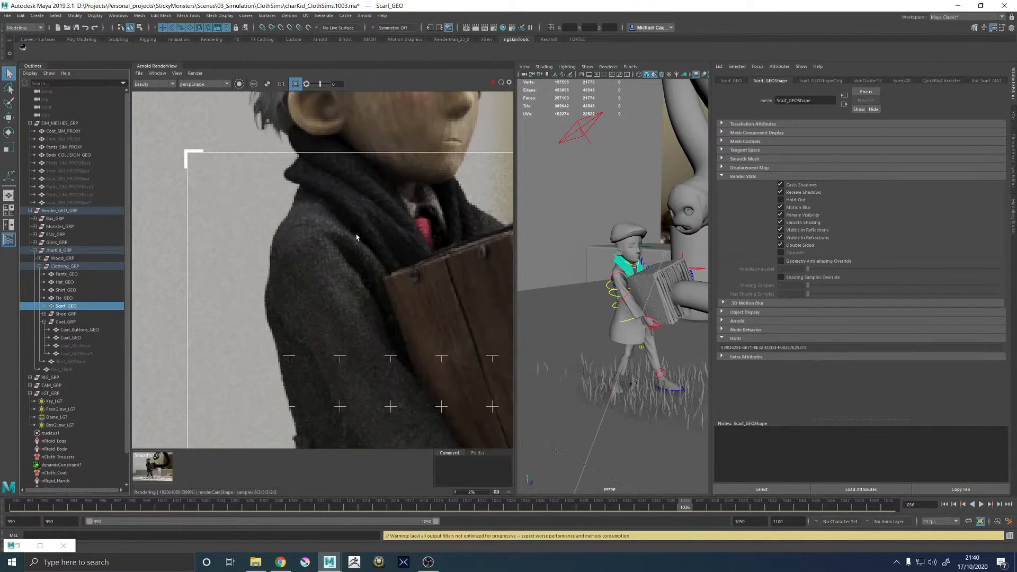
- Examine the scarf and coat in the progressing render, both close up at the neck and shoulder and at full figure
{"action": "scroll", "coordinate": [455, 281], "scroll_direction": "down", "scroll_amount": 2}
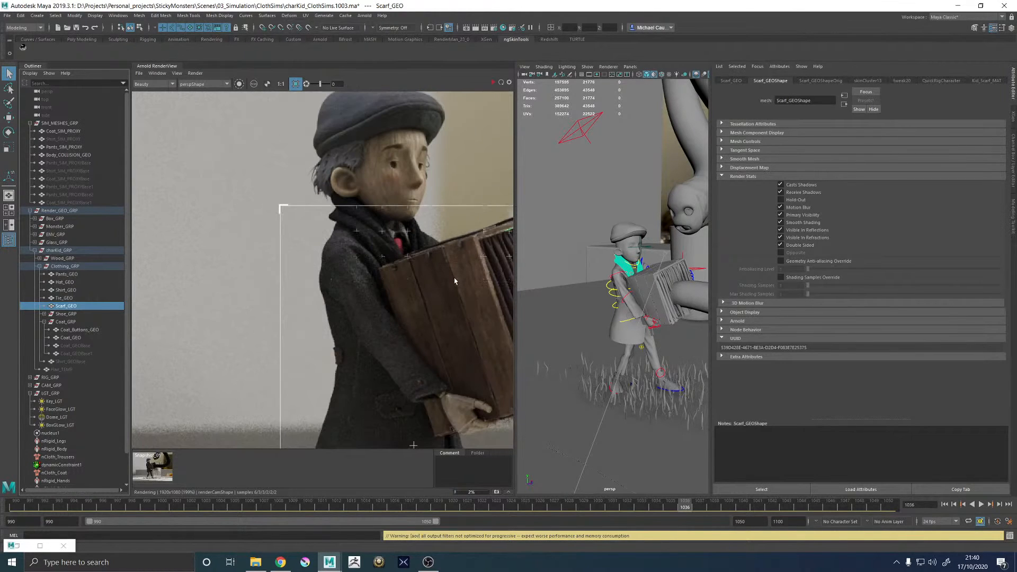
{"action": "scroll", "coordinate": [454, 281], "scroll_direction": "down", "scroll_amount": 1}
{"action": "scroll", "coordinate": [472, 292], "scroll_direction": "down", "scroll_amount": 1}
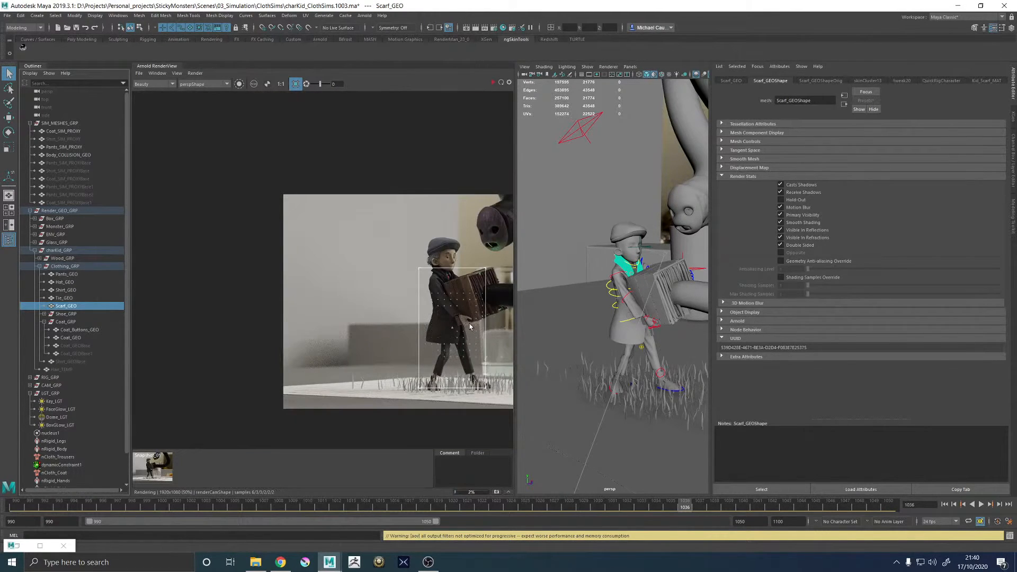
{"action": "scroll", "coordinate": [471, 330], "scroll_direction": "up", "scroll_amount": 1}
{"action": "middle_click_drag", "start_coordinate": [460, 312], "coordinate": [400, 292]}
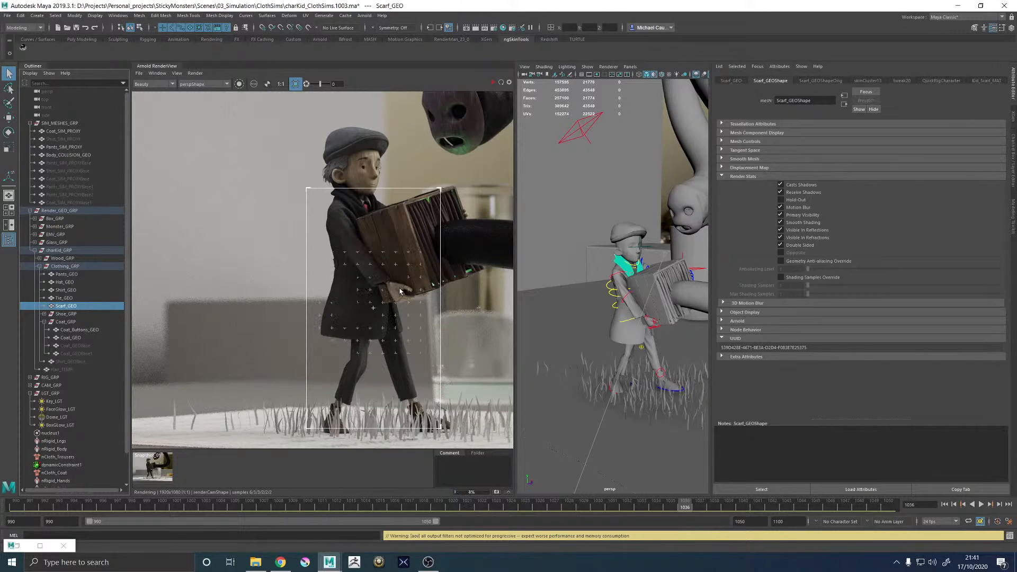
{"action": "scroll", "coordinate": [337, 194], "scroll_direction": "up", "scroll_amount": 5}
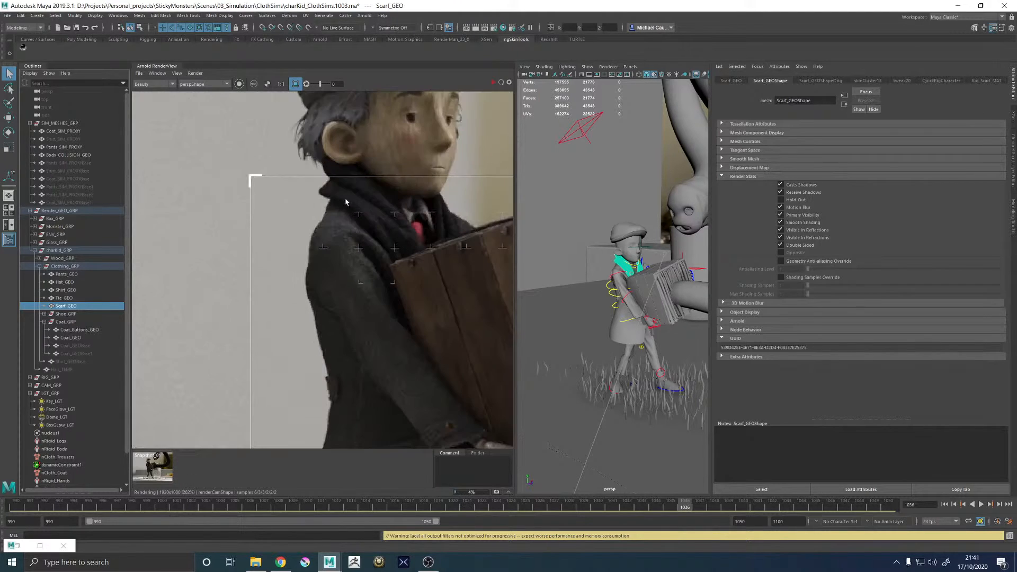
{"action": "scroll", "coordinate": [383, 234], "scroll_direction": "down", "scroll_amount": 3}
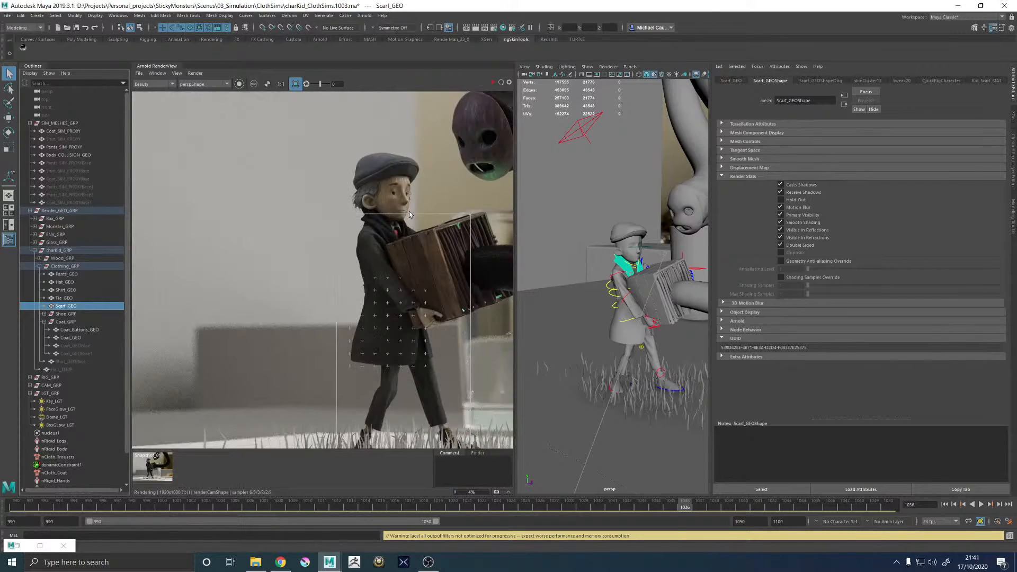
{"action": "scroll", "coordinate": [409, 213], "scroll_direction": "up", "scroll_amount": 1}
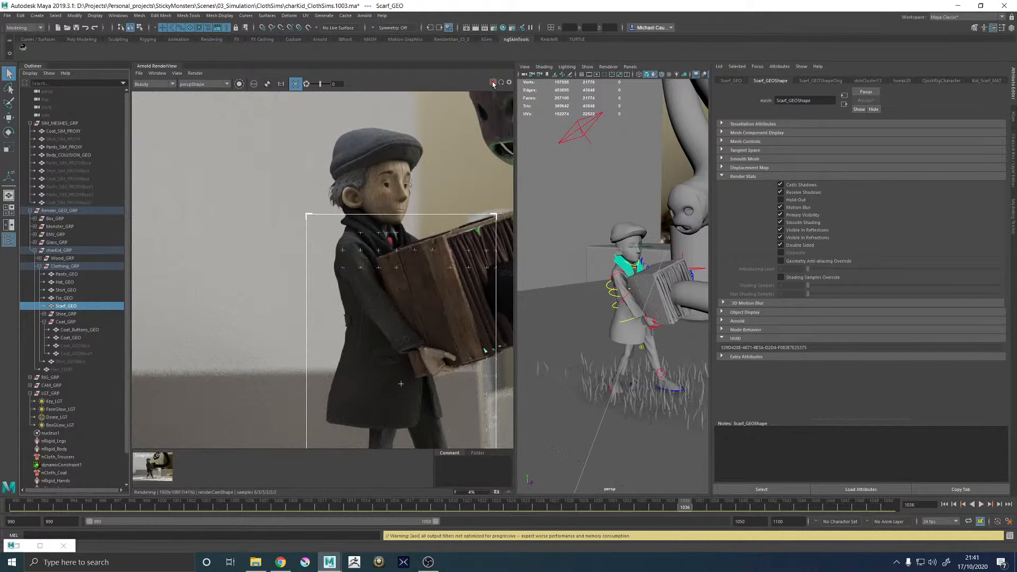
- Stop the region render and store the current image as a snapshot
{"action": "left_click", "coordinate": [492, 83]}
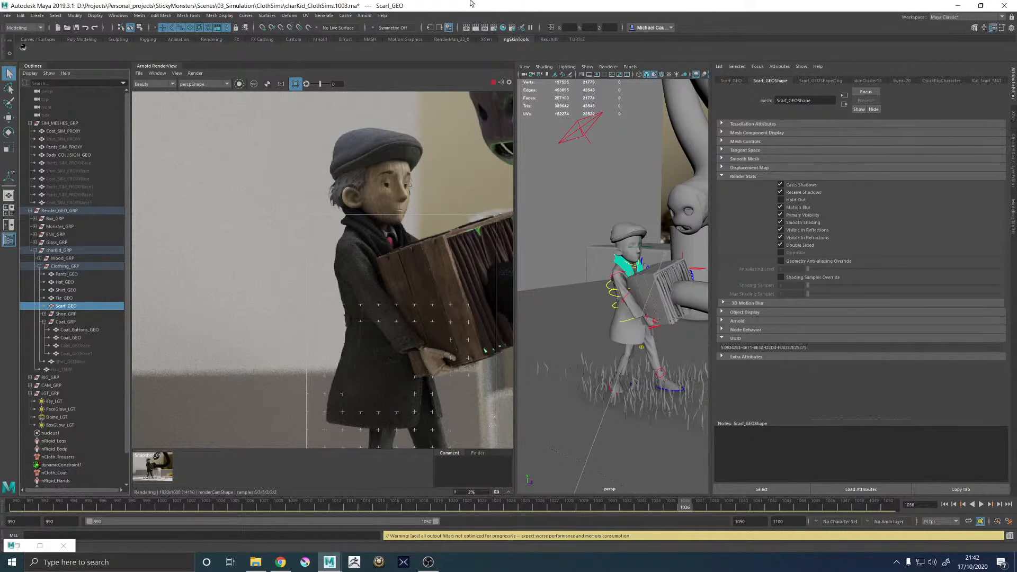
{"action": "left_click", "coordinate": [494, 82]}
{"action": "left_click", "coordinate": [194, 73]}
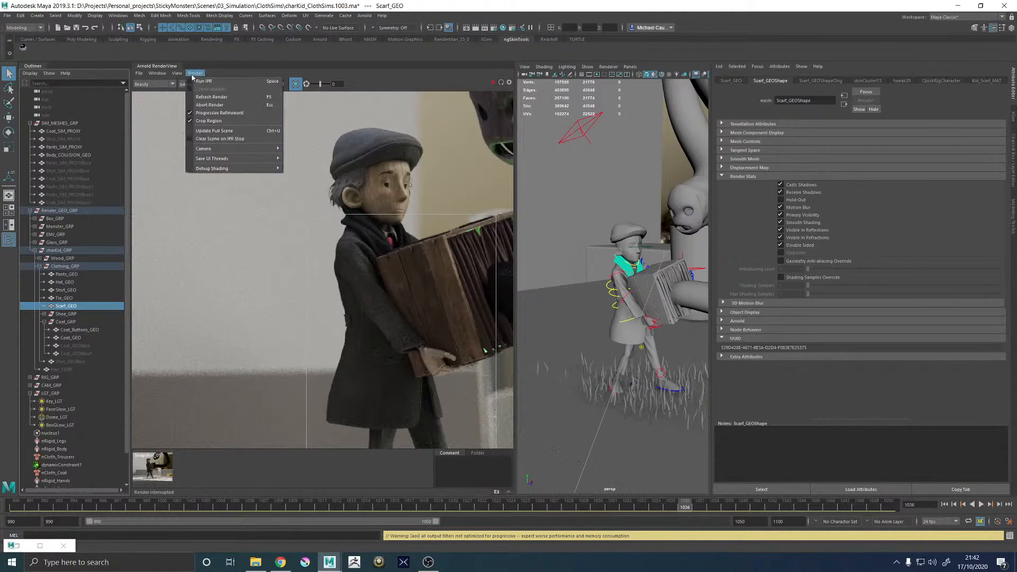
{"action": "mouse_move", "coordinate": [154, 74]}
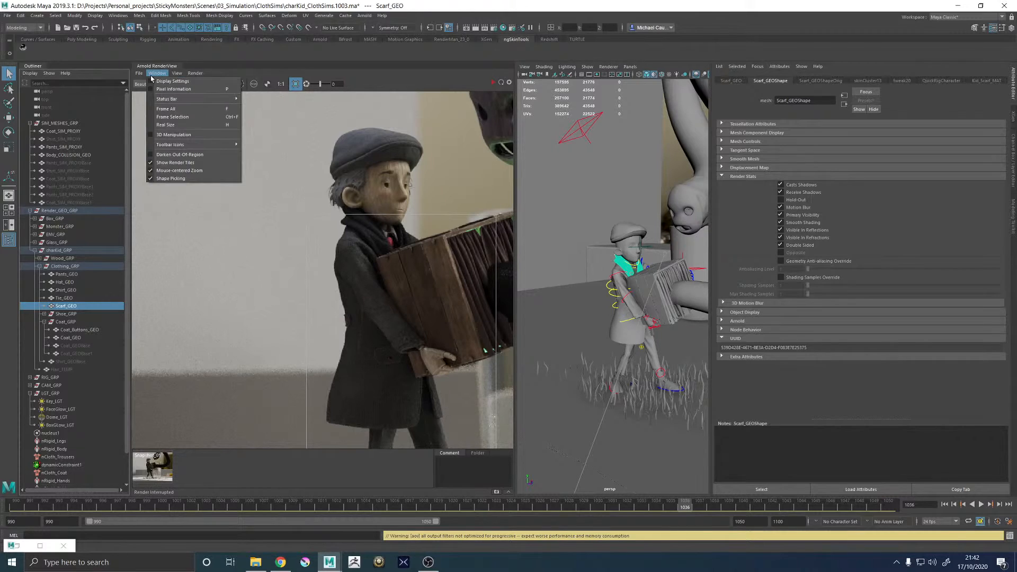
{"action": "mouse_move", "coordinate": [195, 77]}
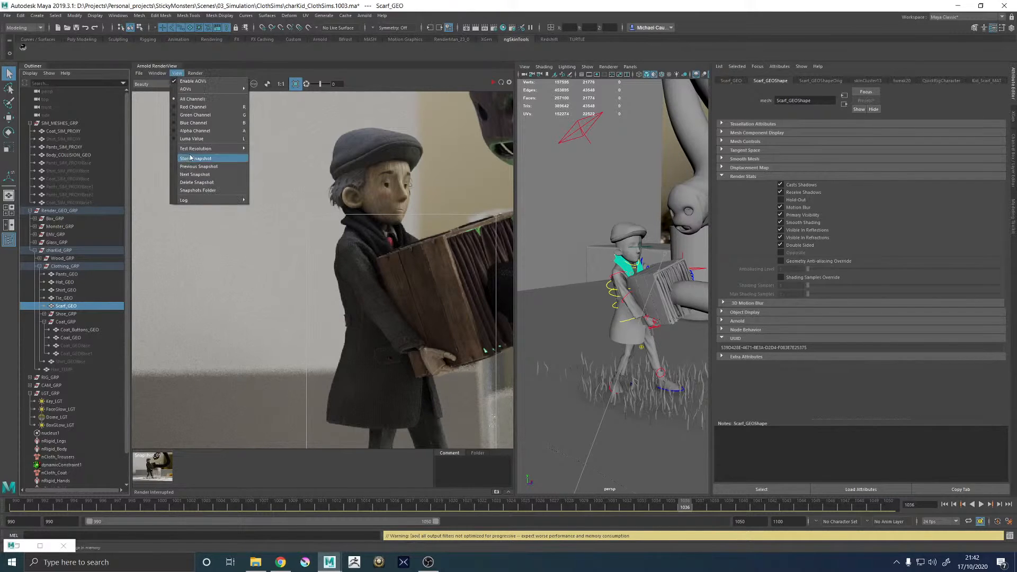
{"action": "left_click", "coordinate": [194, 159]}
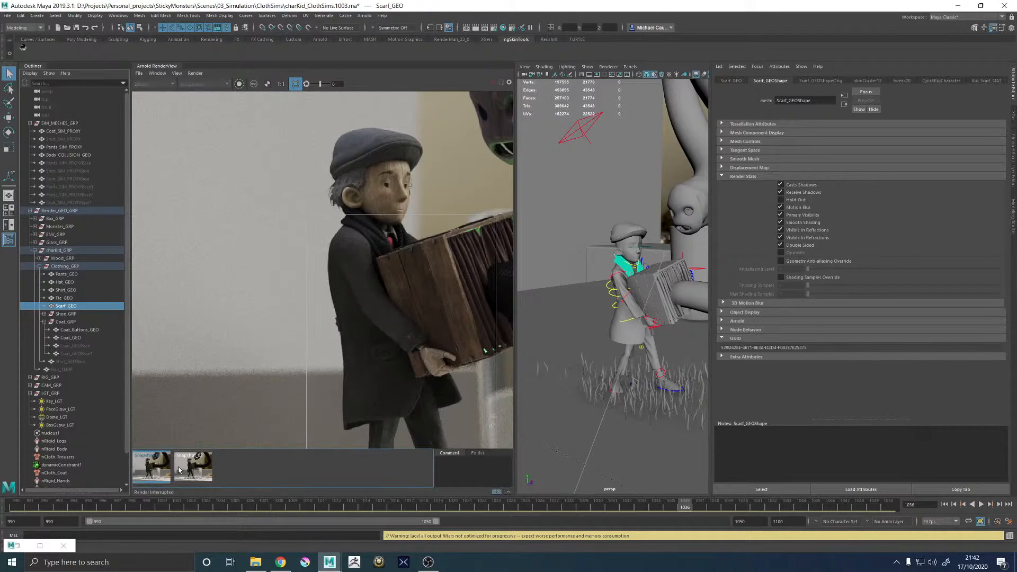
- Flip repeatedly between the earlier snapshot and the new one, comparing the coat's overall silhouette on the boy
{"action": "left_click", "coordinate": [154, 472]}
{"action": "left_click", "coordinate": [187, 472]}
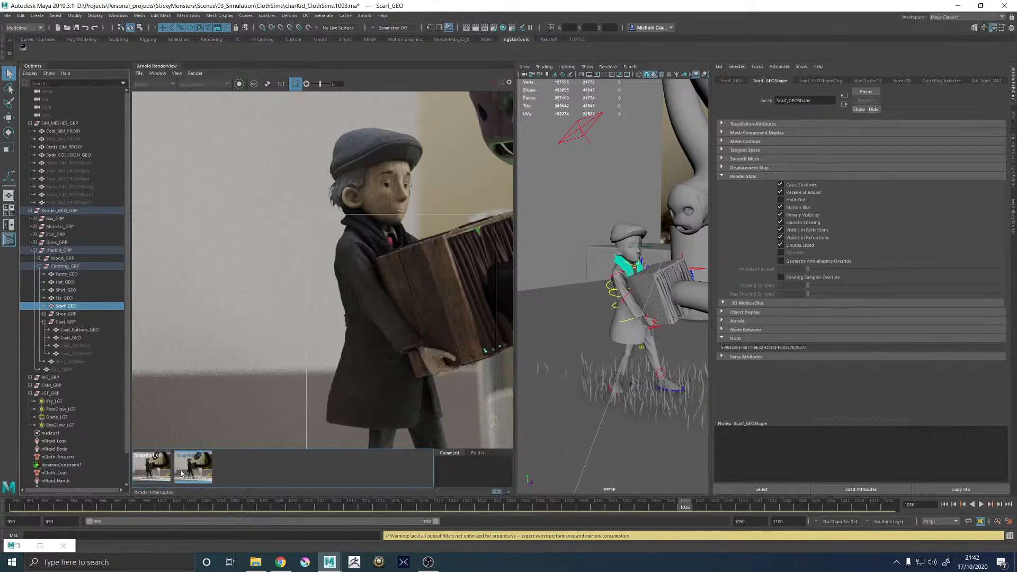
{"action": "left_click", "coordinate": [162, 473]}
{"action": "left_click", "coordinate": [196, 471]}
{"action": "left_click", "coordinate": [162, 472]}
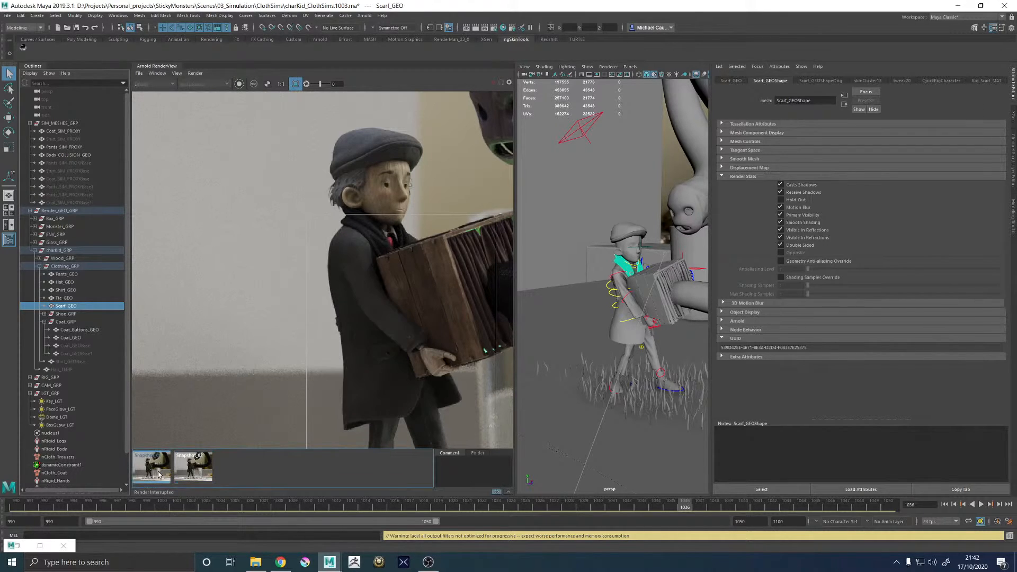
{"action": "left_click", "coordinate": [192, 466]}
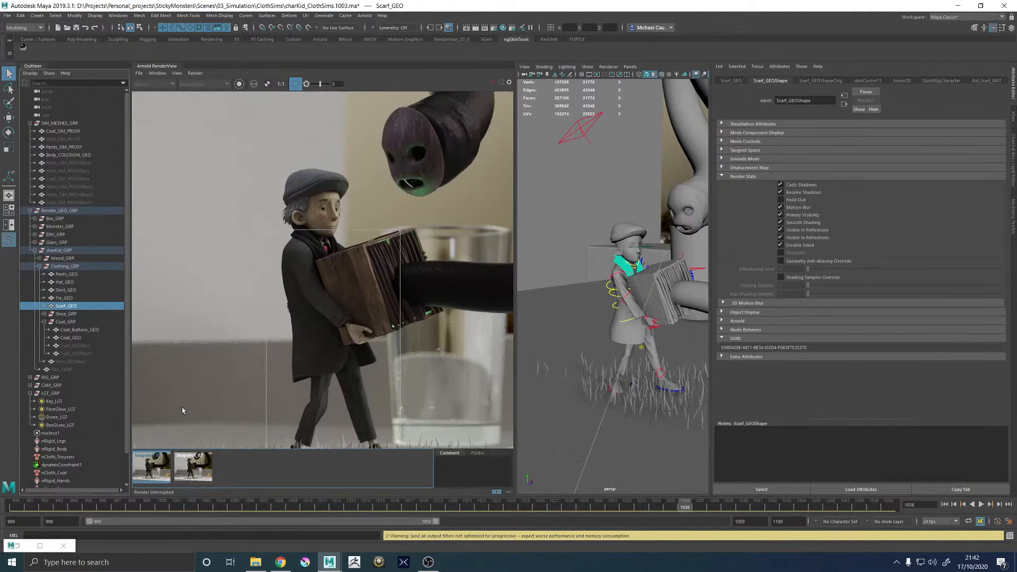
{"action": "left_click", "coordinate": [169, 469]}
{"action": "left_click", "coordinate": [204, 471]}
{"action": "left_click", "coordinate": [177, 471]}
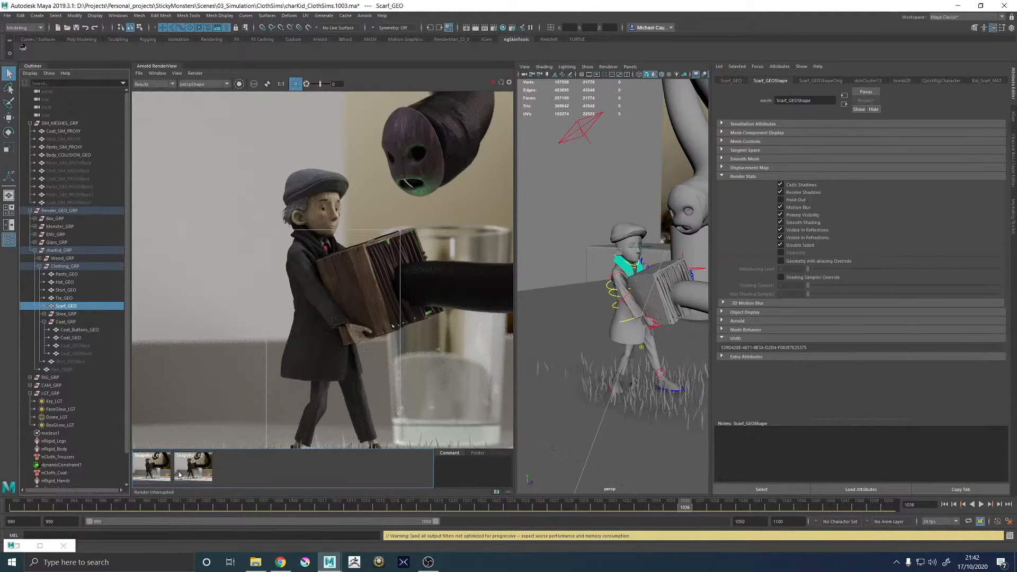
{"action": "left_click", "coordinate": [162, 476]}
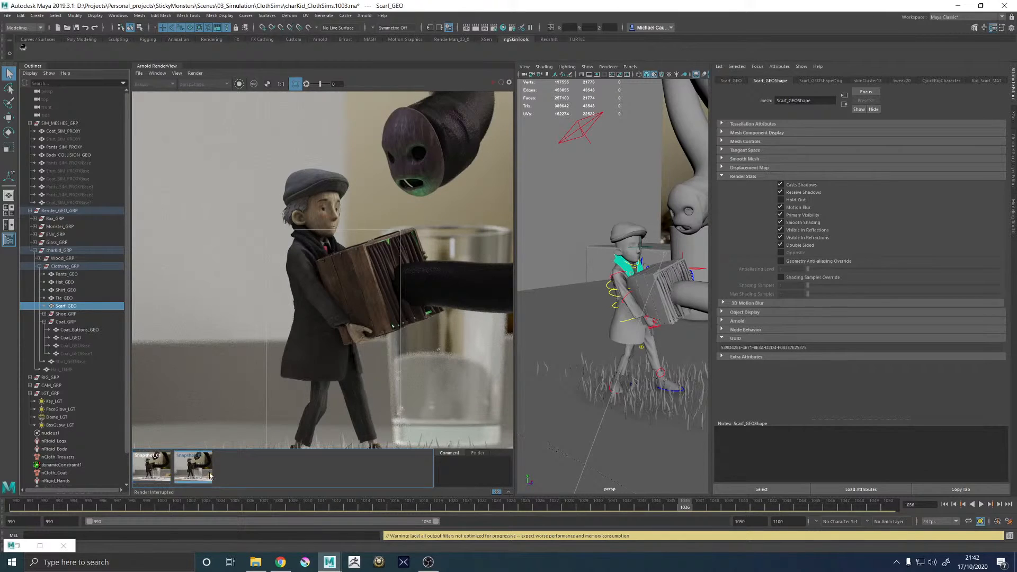
{"action": "left_click", "coordinate": [176, 475]}
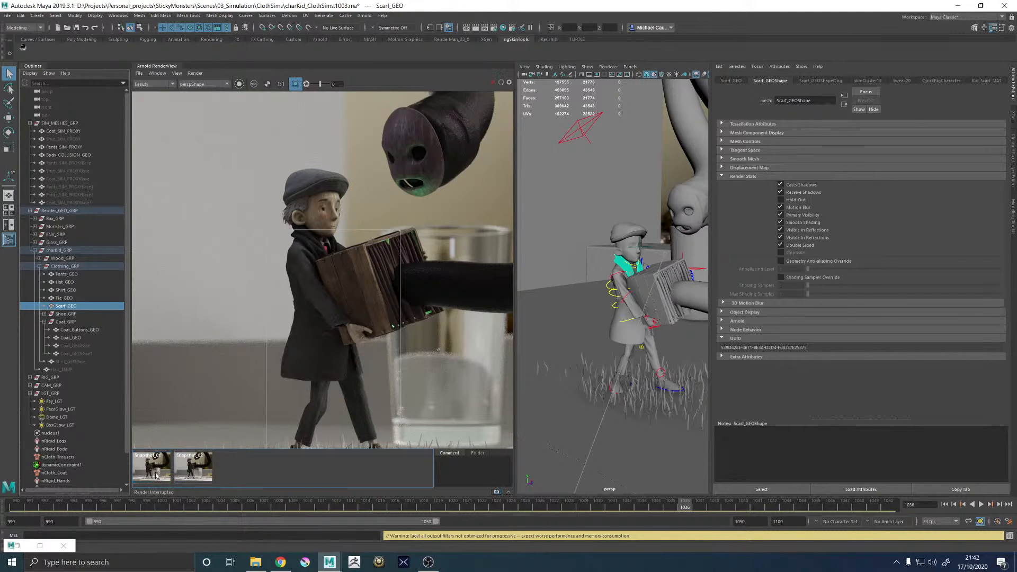
{"action": "left_click", "coordinate": [197, 474]}
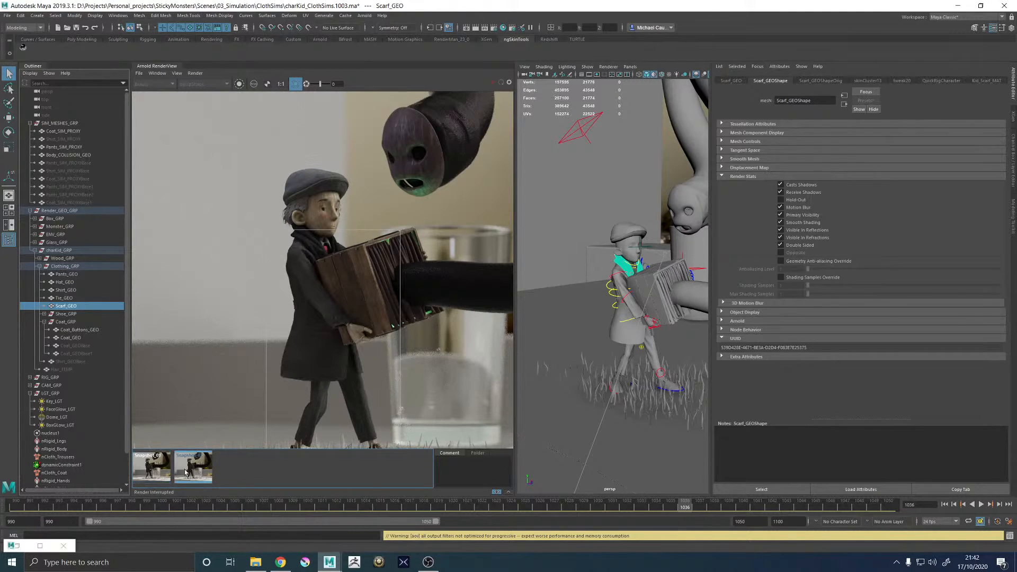
{"action": "left_click", "coordinate": [169, 473]}
{"action": "left_click", "coordinate": [198, 472]}
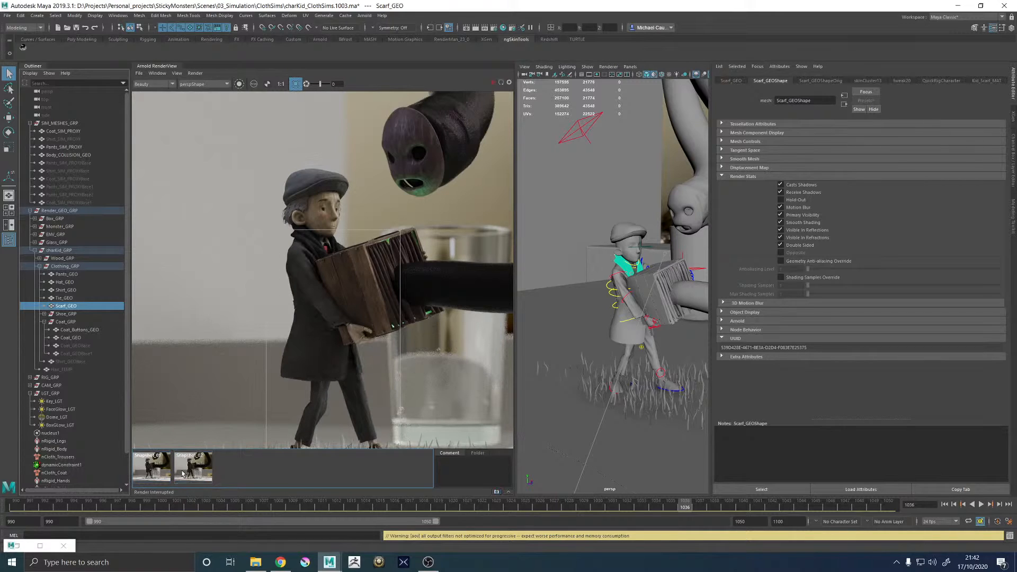
{"action": "left_click", "coordinate": [165, 473]}
{"action": "left_click", "coordinate": [195, 471]}
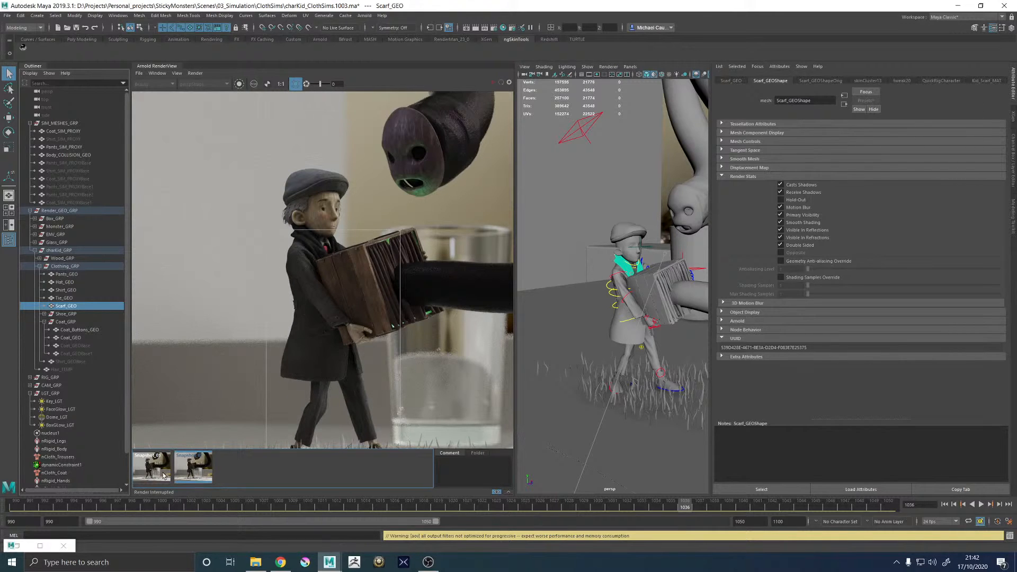
- Compare the two snapshots in a closer framing, checking the coat's shoulder, sleeve and hem and the scarf area
{"action": "scroll", "coordinate": [293, 272], "scroll_direction": "up", "scroll_amount": 4}
{"action": "scroll", "coordinate": [292, 273], "scroll_direction": "down", "scroll_amount": 2}
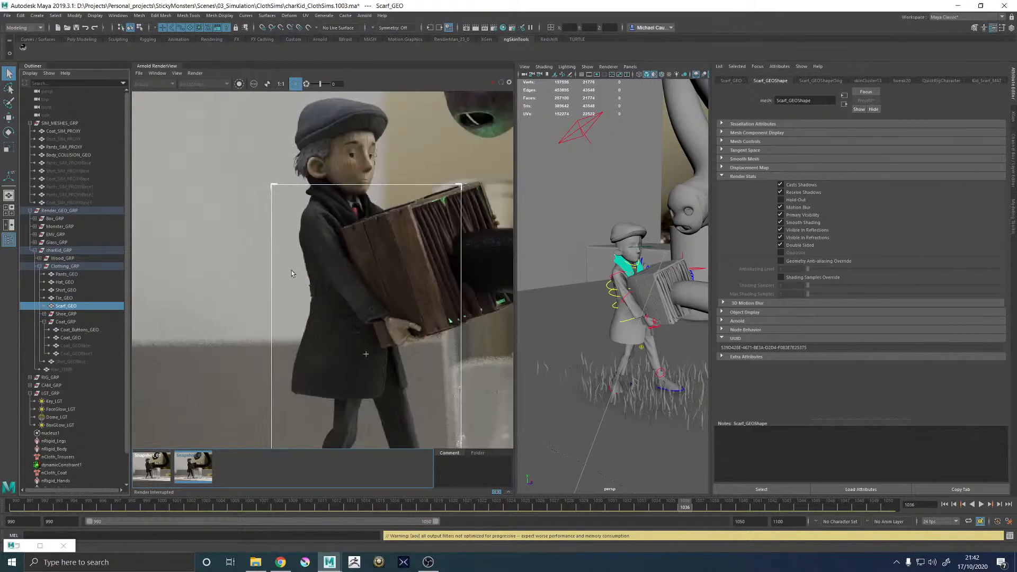
{"action": "left_click", "coordinate": [178, 464]}
{"action": "left_click", "coordinate": [177, 465]}
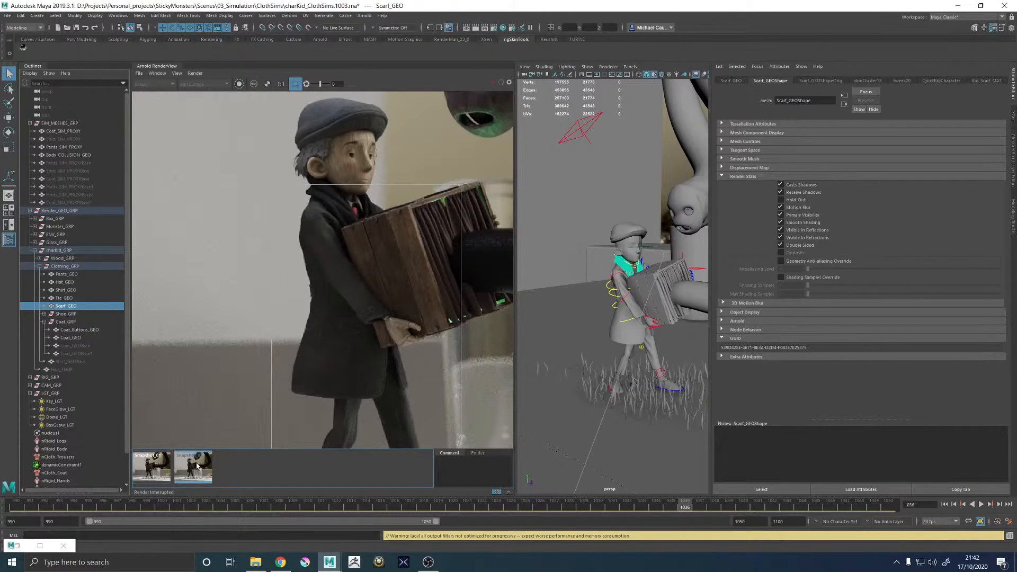
{"action": "left_click", "coordinate": [164, 466]}
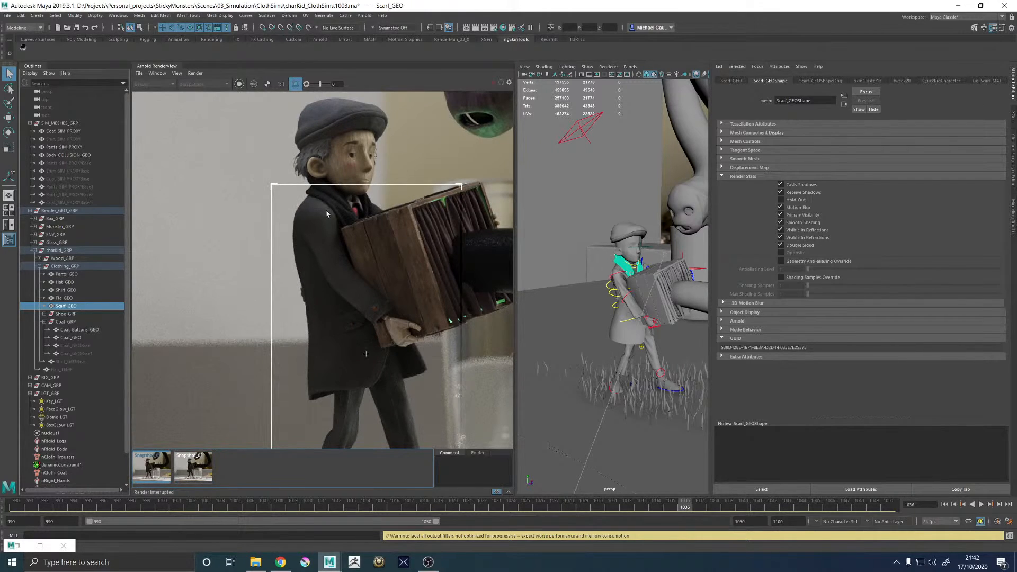
{"action": "left_click", "coordinate": [199, 468]}
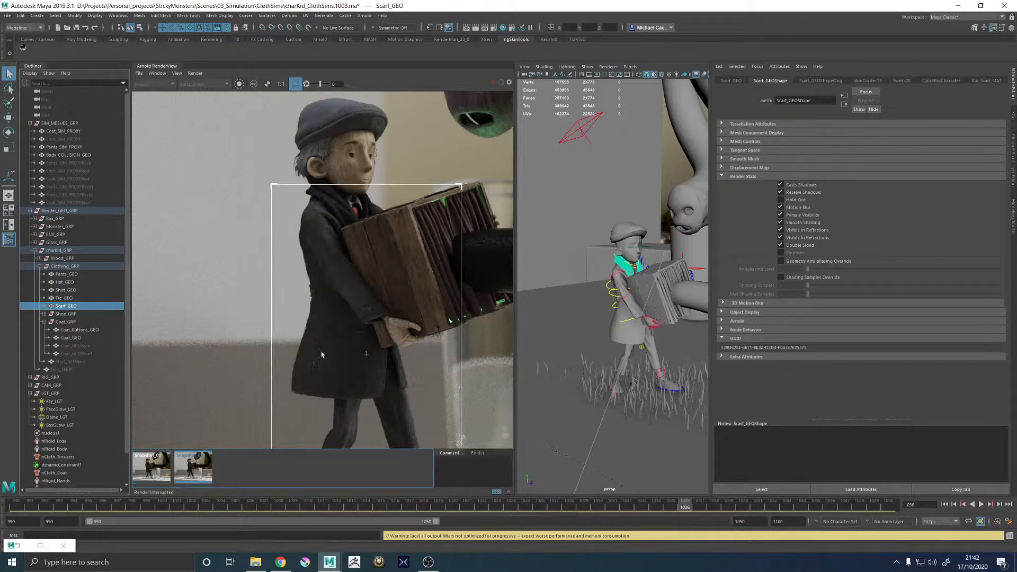
{"action": "left_click", "coordinate": [165, 466]}
{"action": "left_click", "coordinate": [209, 465]}
{"action": "left_click", "coordinate": [165, 466]}
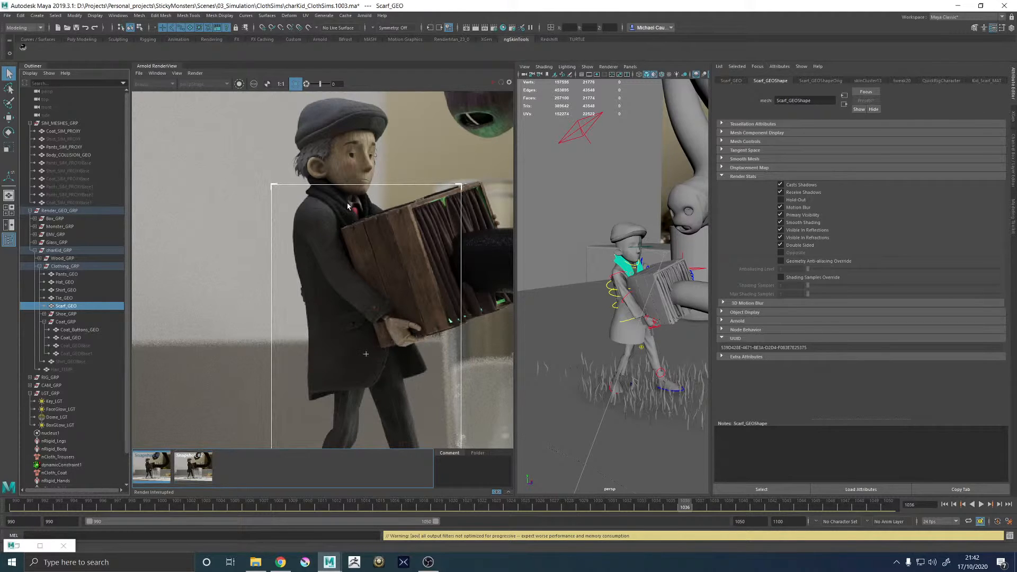
{"action": "left_click", "coordinate": [184, 460]}
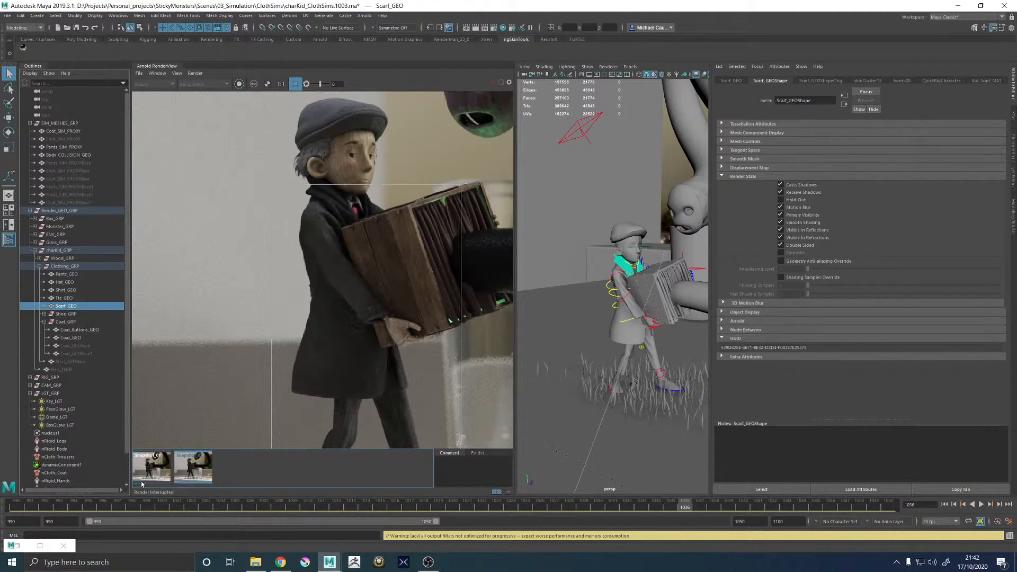
{"action": "left_click", "coordinate": [153, 471]}
{"action": "left_click", "coordinate": [195, 474]}
{"action": "left_click", "coordinate": [158, 474]}
{"action": "left_click", "coordinate": [198, 475]}
{"action": "left_click", "coordinate": [154, 478]}
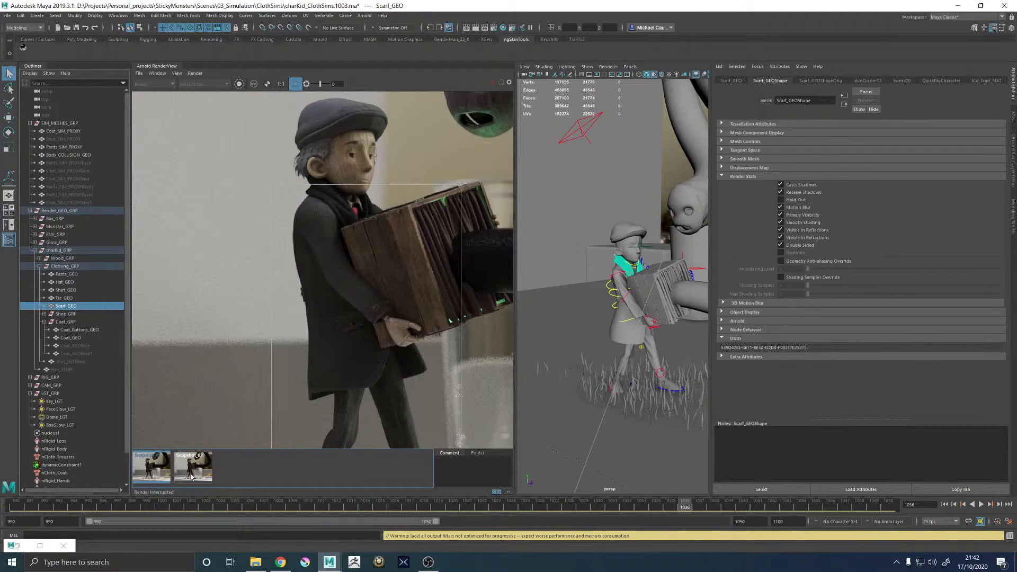
{"action": "left_click", "coordinate": [195, 475]}
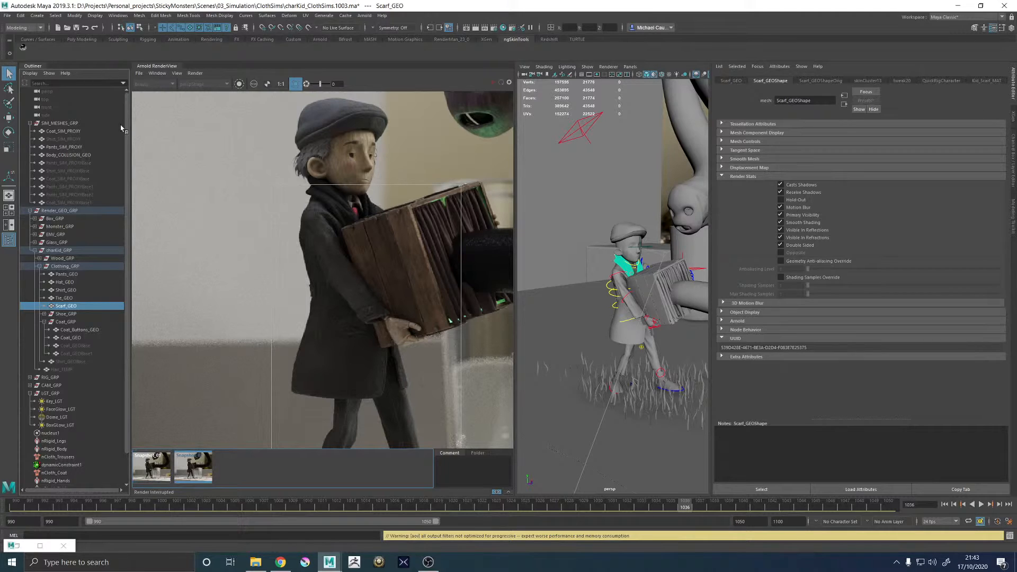
- Open the UV Editor for Coat_SIM_PROXY and move its window up so the whole UV layout can be seen
{"action": "left_click", "coordinate": [63, 131]}
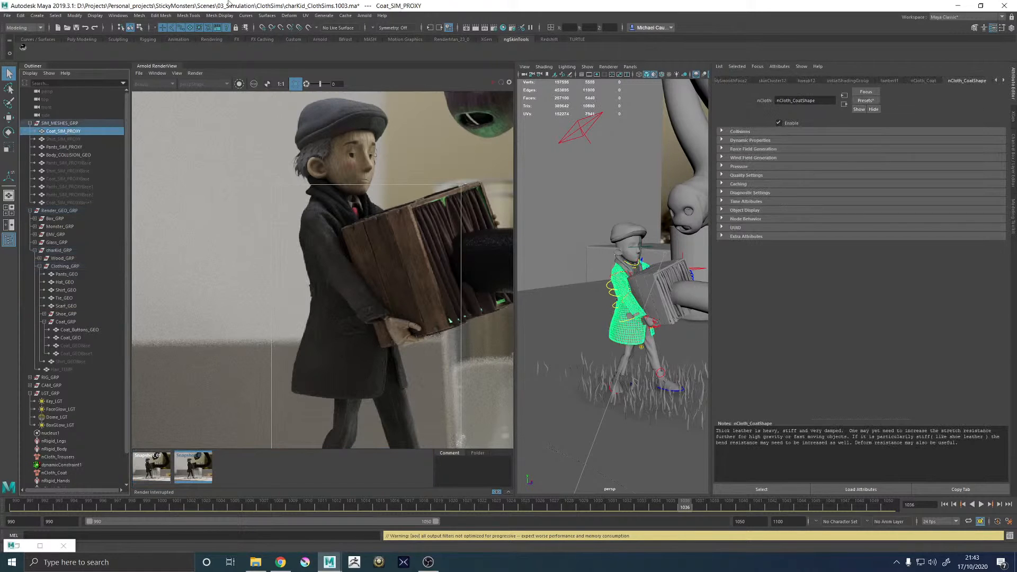
{"action": "left_click", "coordinate": [306, 16]}
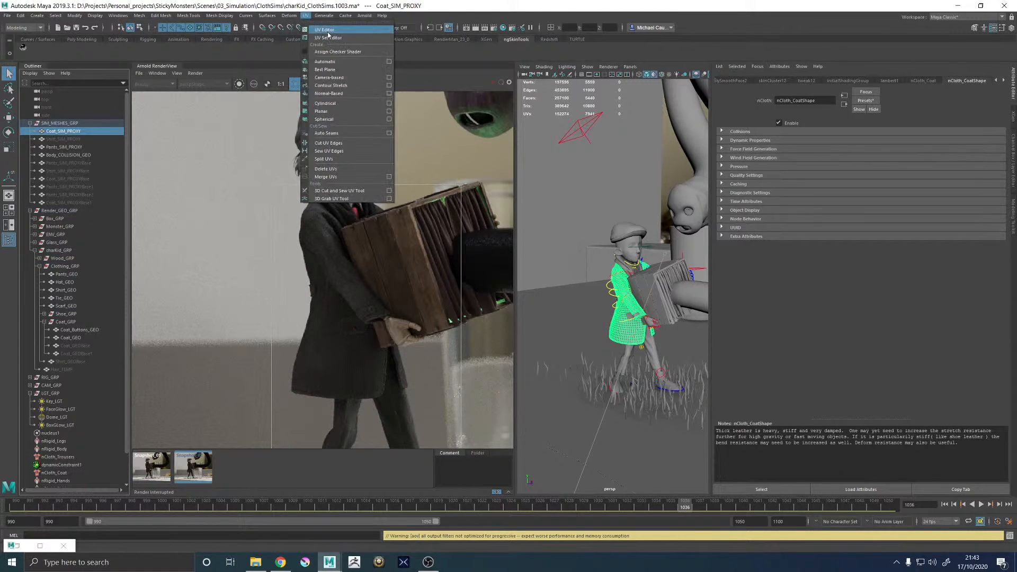
{"action": "left_click", "coordinate": [325, 28]}
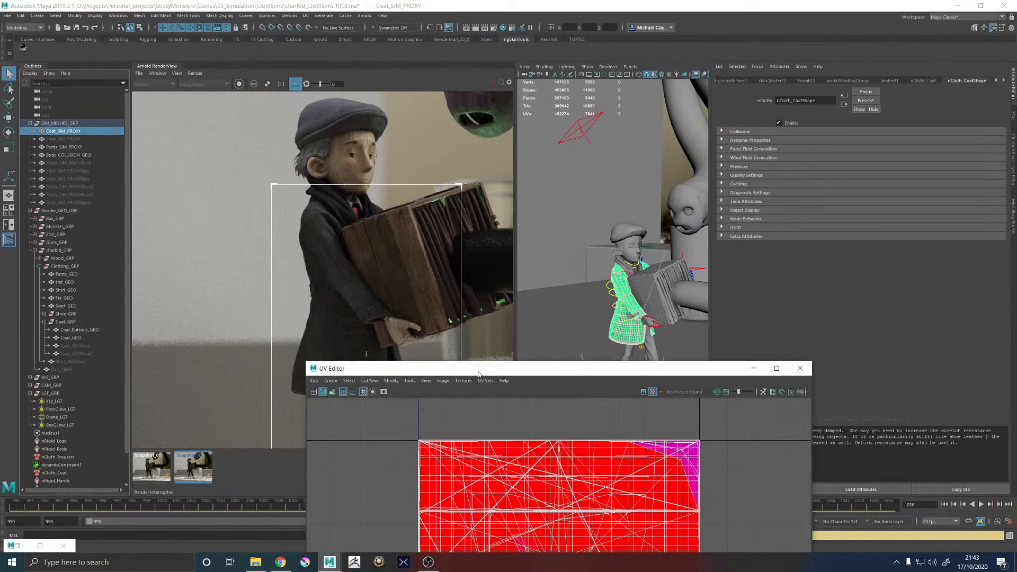
{"action": "left_click_drag", "start_coordinate": [481, 368], "coordinate": [552, 141]}
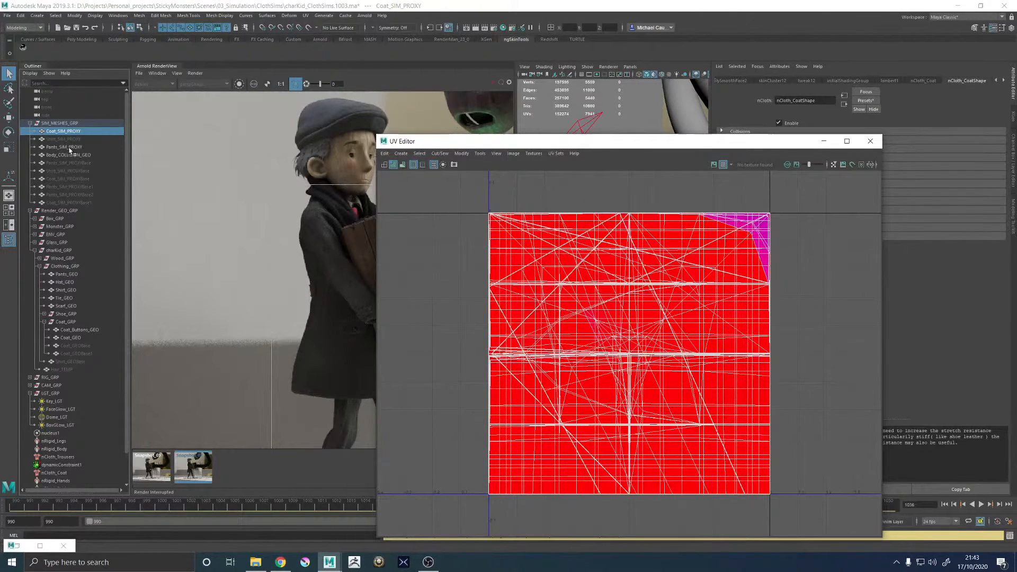
- Check the UVs of Pants_SIM_PROXY and Body_COLLISION_GEO, and return to the layout of Coat_SIM_PROXY
{"action": "left_click", "coordinate": [66, 146]}
{"action": "scroll", "coordinate": [658, 376], "scroll_direction": "down", "scroll_amount": 3}
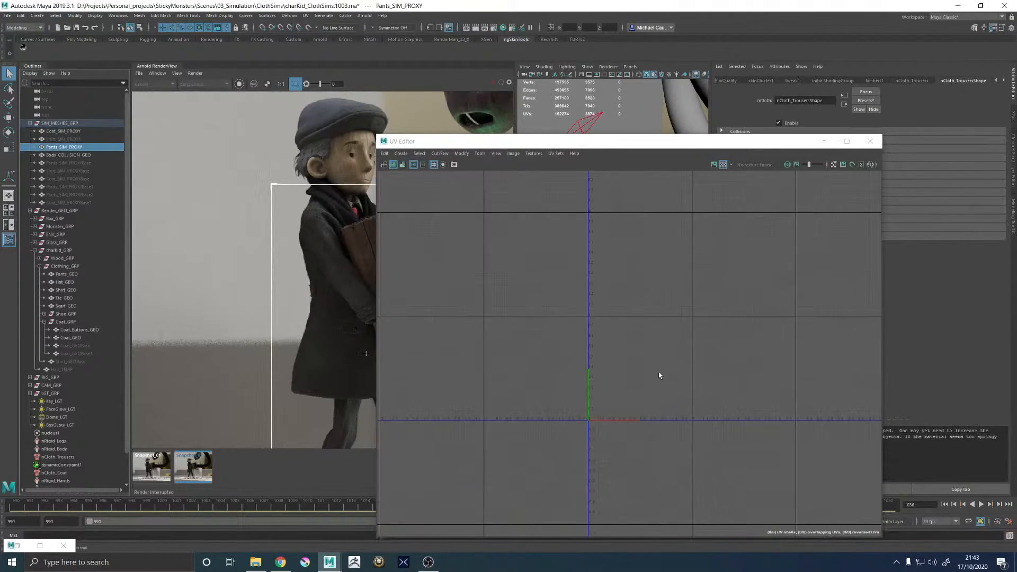
{"action": "scroll", "coordinate": [660, 374], "scroll_direction": "up", "scroll_amount": 3}
{"action": "left_click", "coordinate": [71, 154]}
{"action": "left_click", "coordinate": [72, 147]}
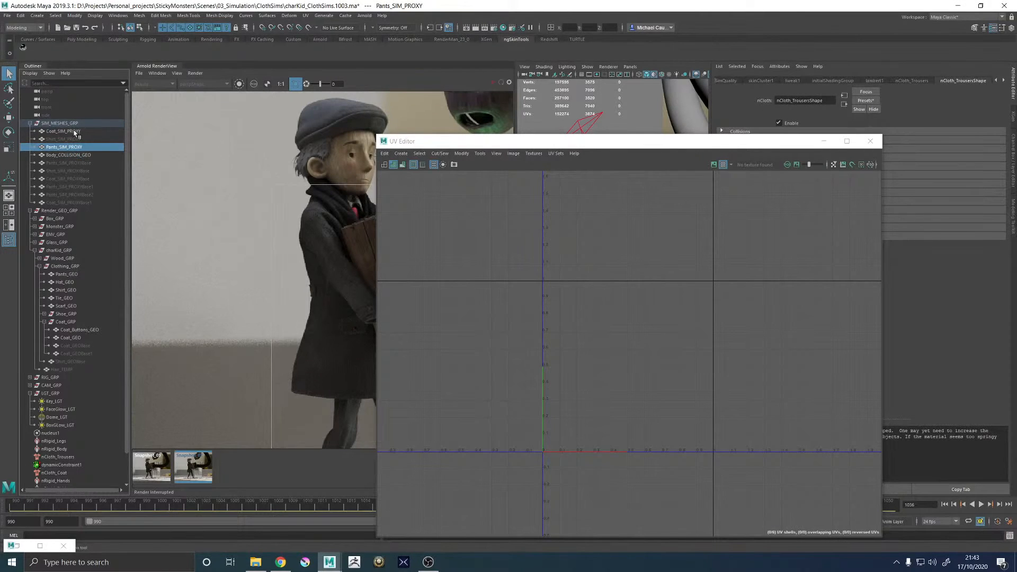
{"action": "left_click", "coordinate": [76, 131]}
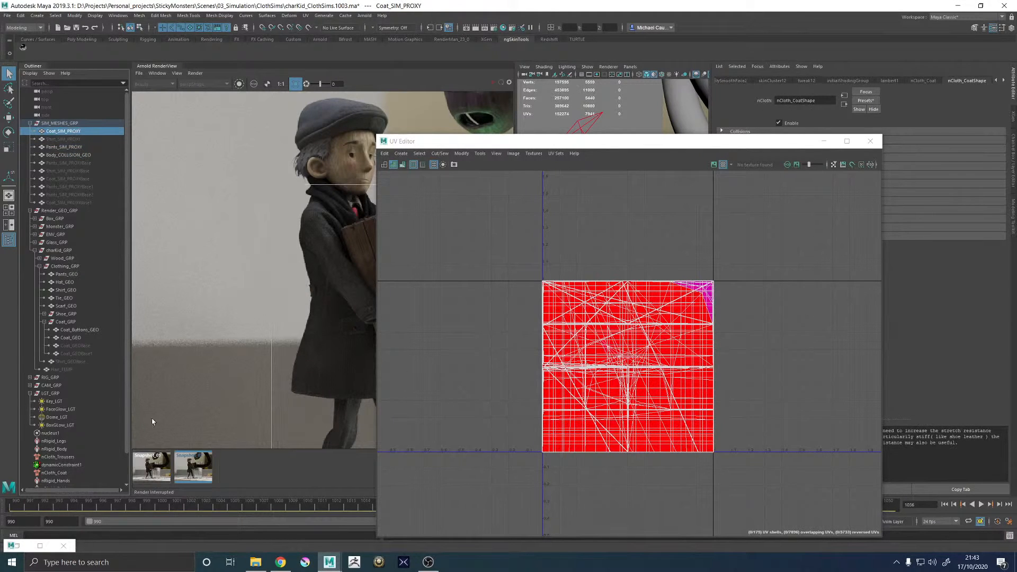
- Inspect the UV layouts of Coat_GEO, Pants_SIM_PROXY and Body_COLLISION_GEO, moving the UV Editor window so the coat's shells can be seen
{"action": "left_click", "coordinate": [75, 336]}
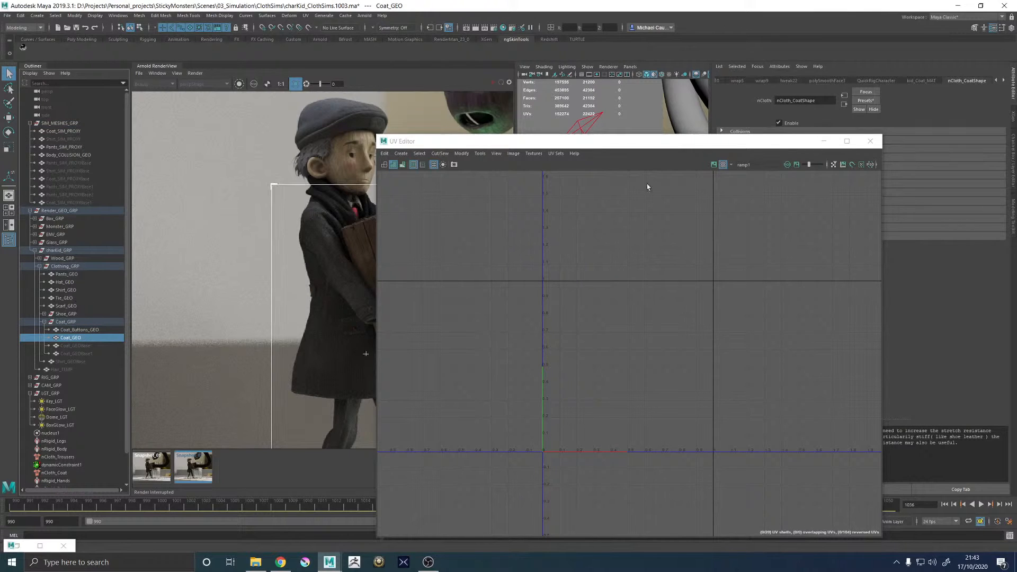
{"action": "left_click_drag", "start_coordinate": [699, 144], "coordinate": [595, 88]}
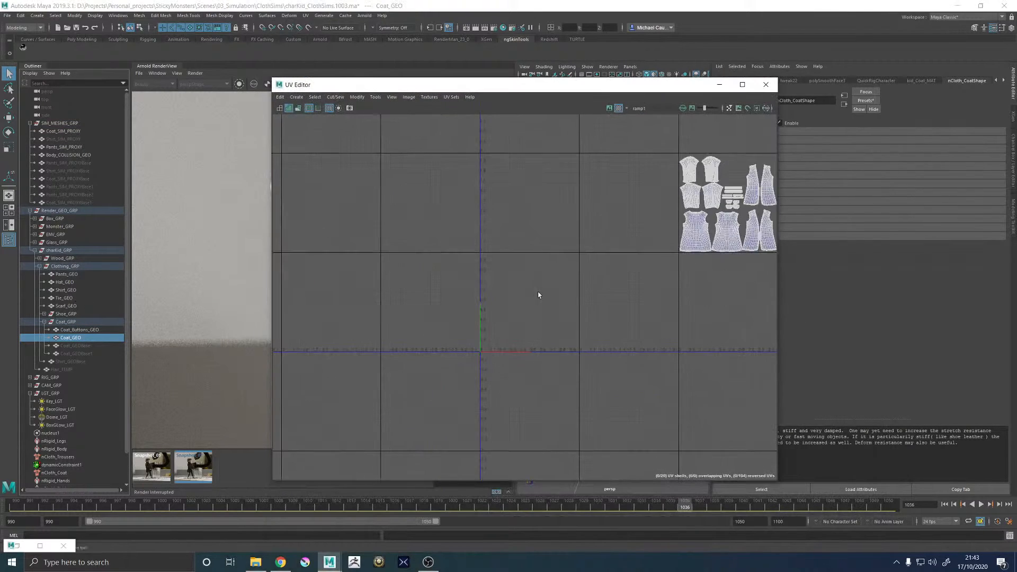
{"action": "left_click", "coordinate": [70, 146]}
{"action": "left_click", "coordinate": [73, 154]}
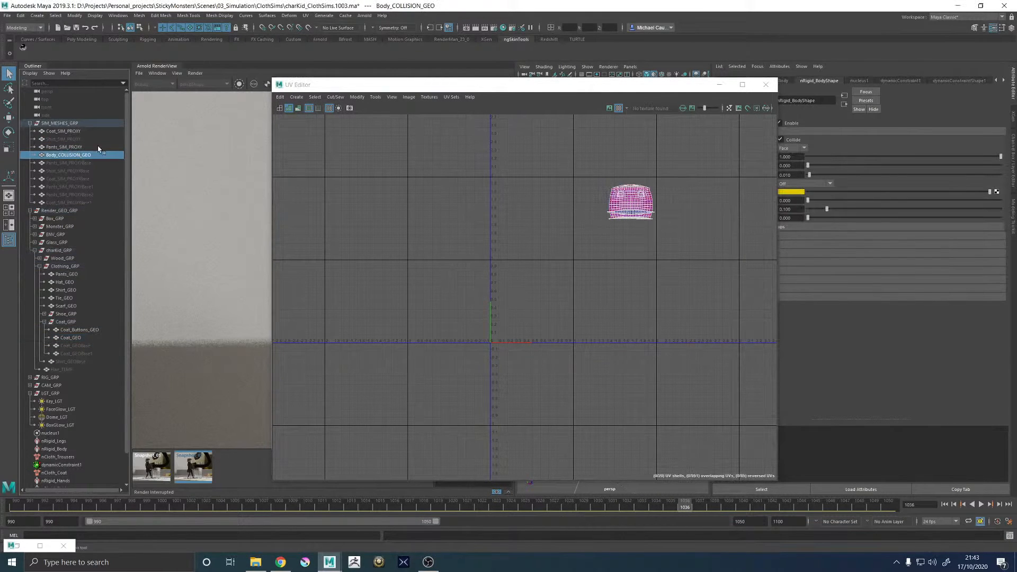
{"action": "scroll", "coordinate": [647, 185], "scroll_direction": "up", "scroll_amount": 3}
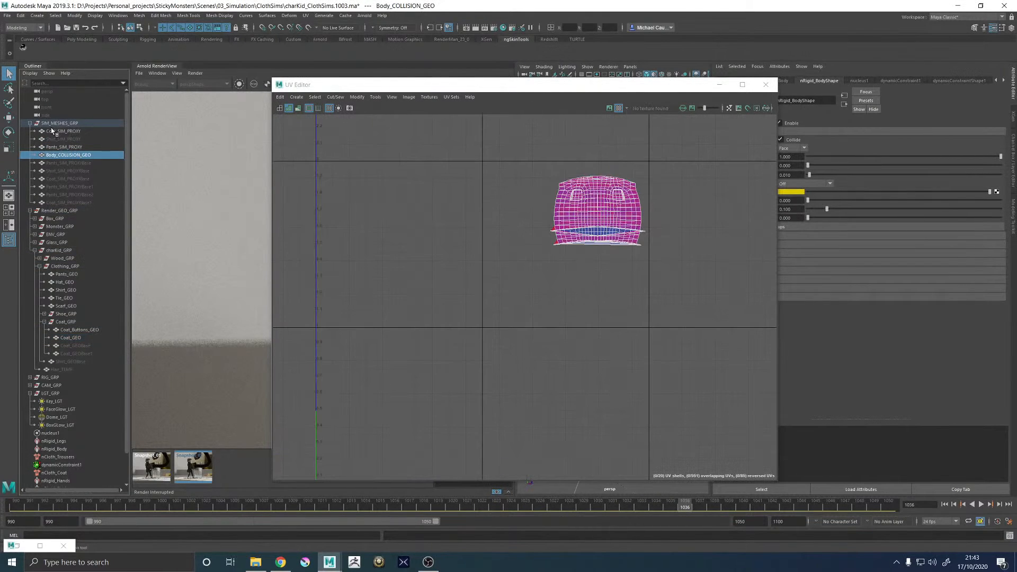
- Compare the UVs of Pants_GEO and Pants_SIM_PROXY, return to Coat_SIM_PROXY, and minimize the UV Editor
{"action": "left_click", "coordinate": [52, 131]}
{"action": "left_click", "coordinate": [65, 282]}
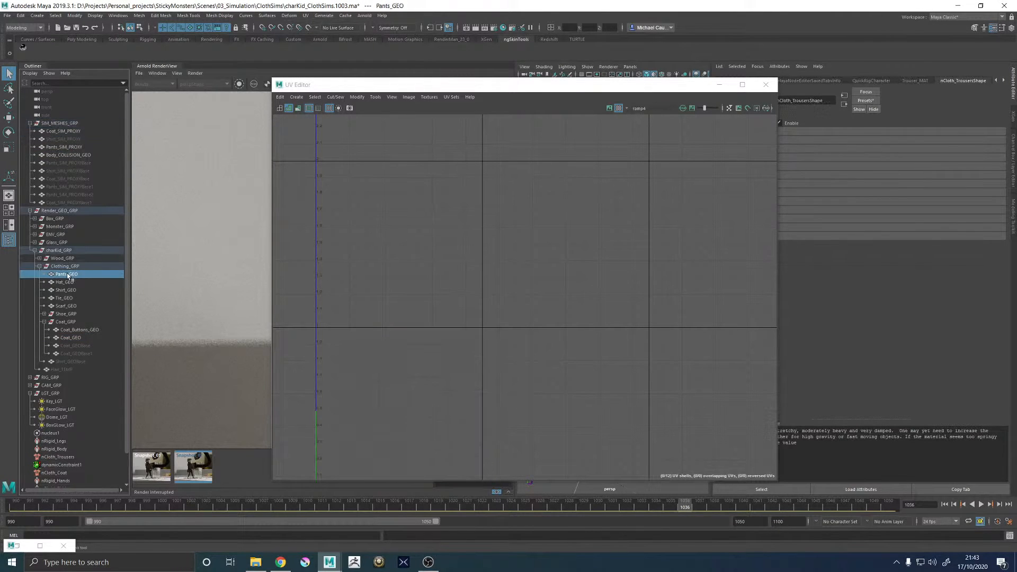
{"action": "left_click", "coordinate": [72, 274]}
{"action": "scroll", "coordinate": [524, 284], "scroll_direction": "down", "scroll_amount": 2}
{"action": "scroll", "coordinate": [412, 279], "scroll_direction": "down", "scroll_amount": 2}
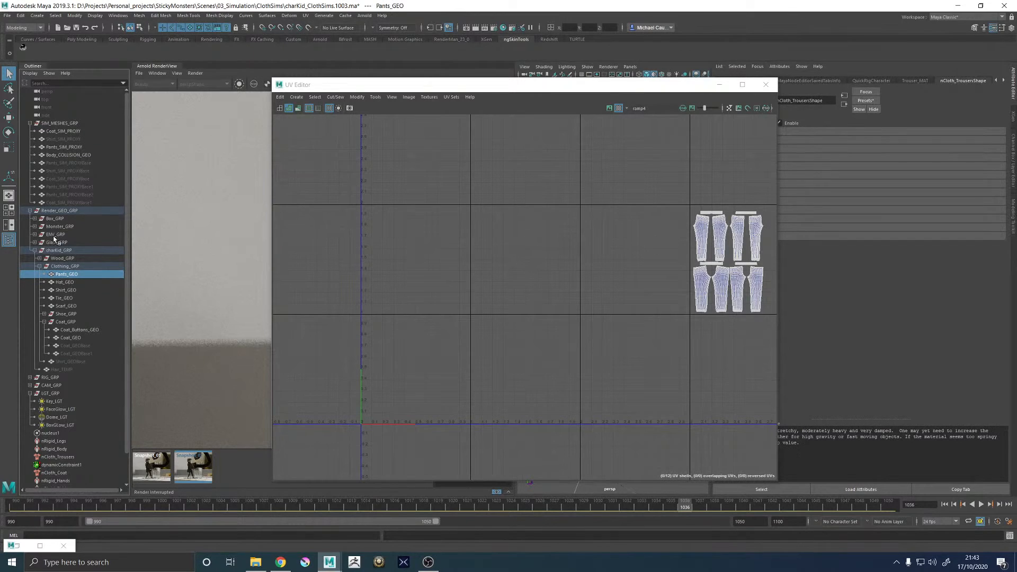
{"action": "left_click", "coordinate": [63, 147]}
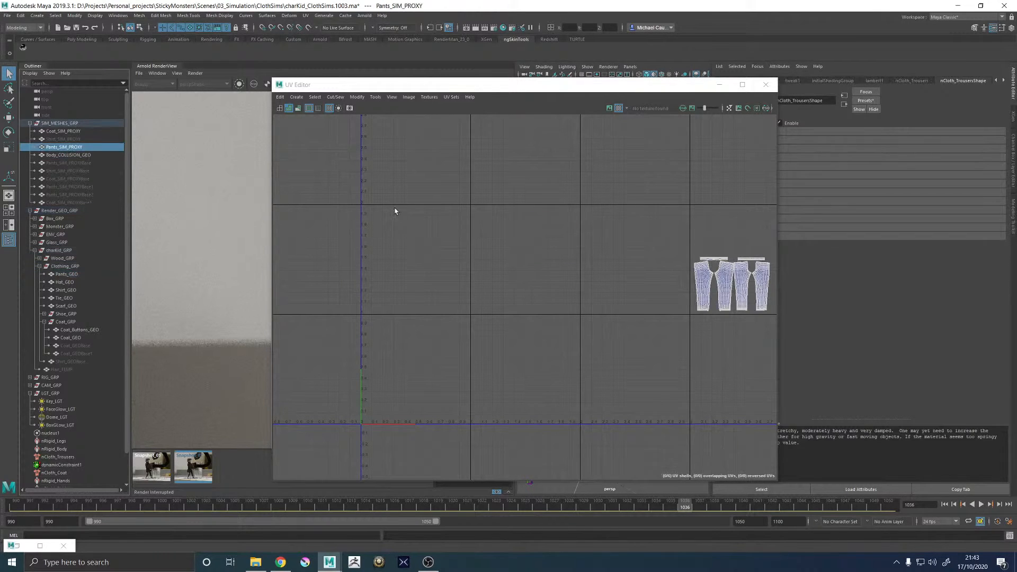
{"action": "left_click", "coordinate": [63, 131]}
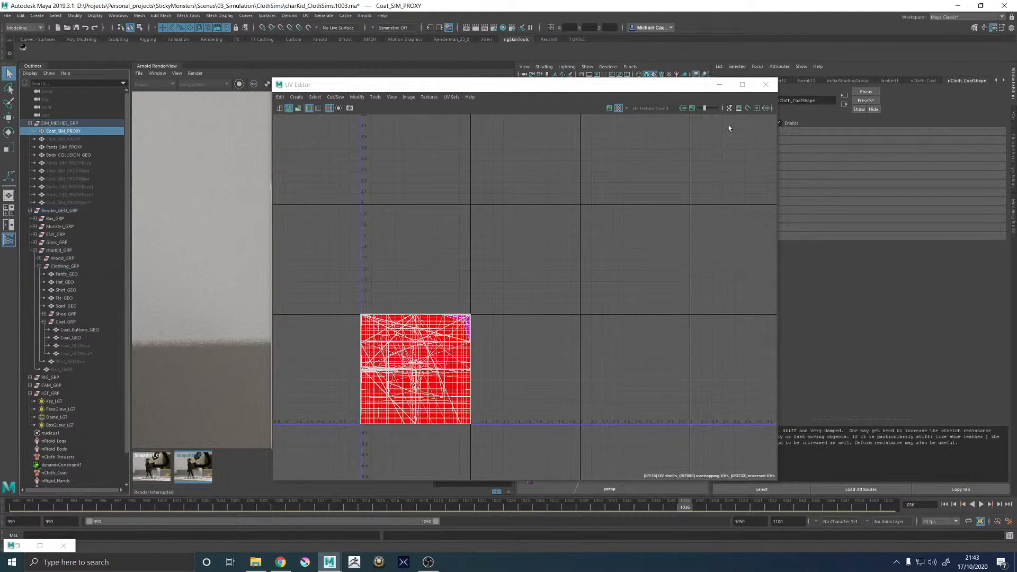
{"action": "left_click", "coordinate": [721, 85]}
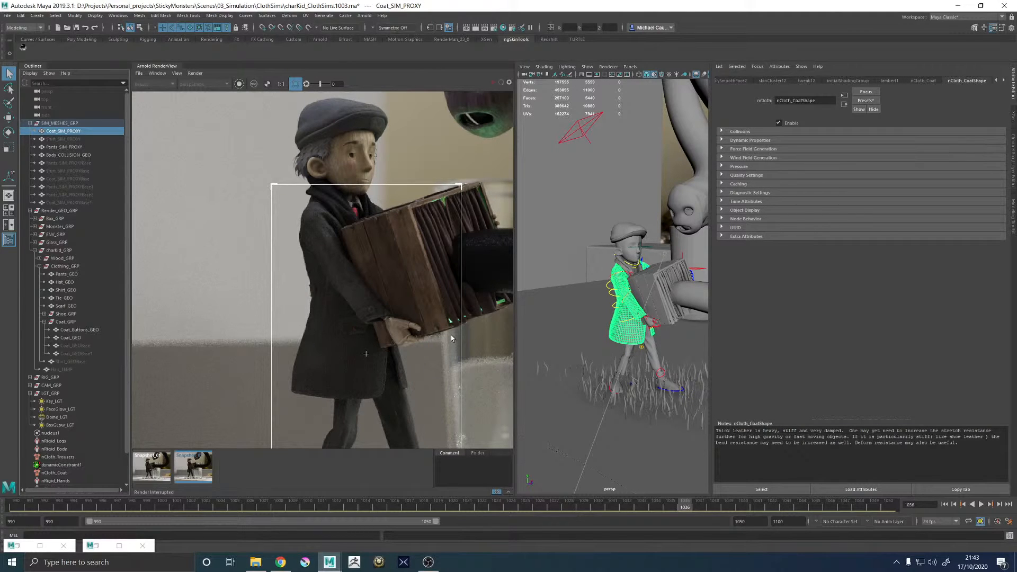
- Alternate repeatedly between the two render snapshots with the boy framed full length, comparing the coat's shape, and examine the coat's upper part up close
{"action": "scroll", "coordinate": [334, 300], "scroll_direction": "down", "scroll_amount": 4}
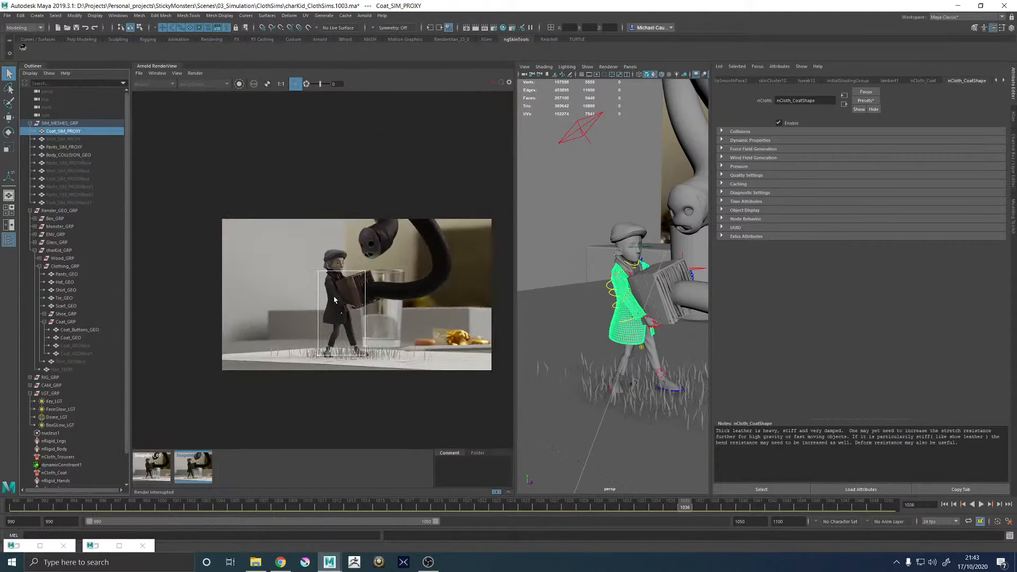
{"action": "scroll", "coordinate": [349, 269], "scroll_direction": "up", "scroll_amount": 5}
{"action": "scroll", "coordinate": [247, 394], "scroll_direction": "down", "scroll_amount": 4}
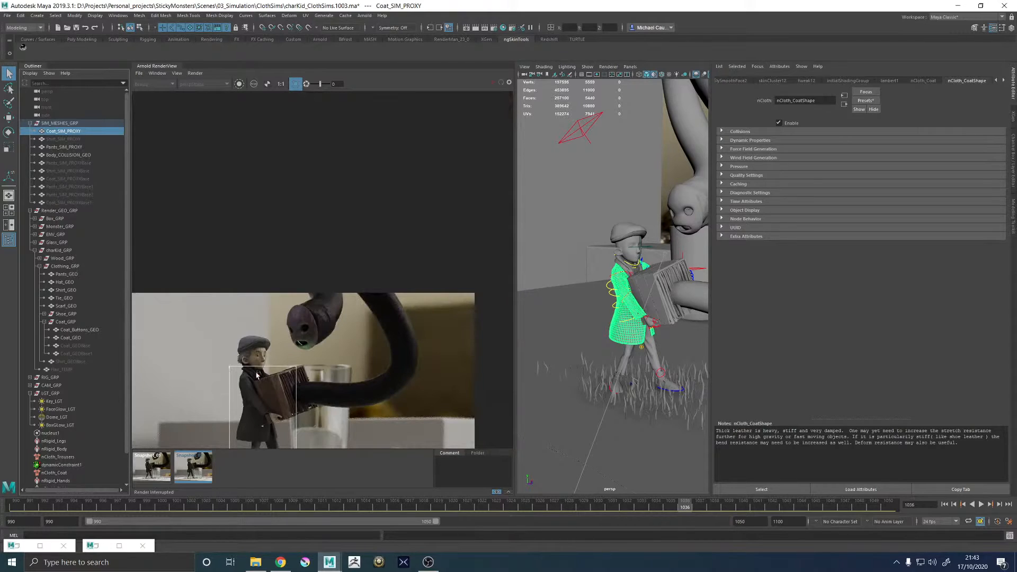
{"action": "scroll", "coordinate": [257, 374], "scroll_direction": "up", "scroll_amount": 5}
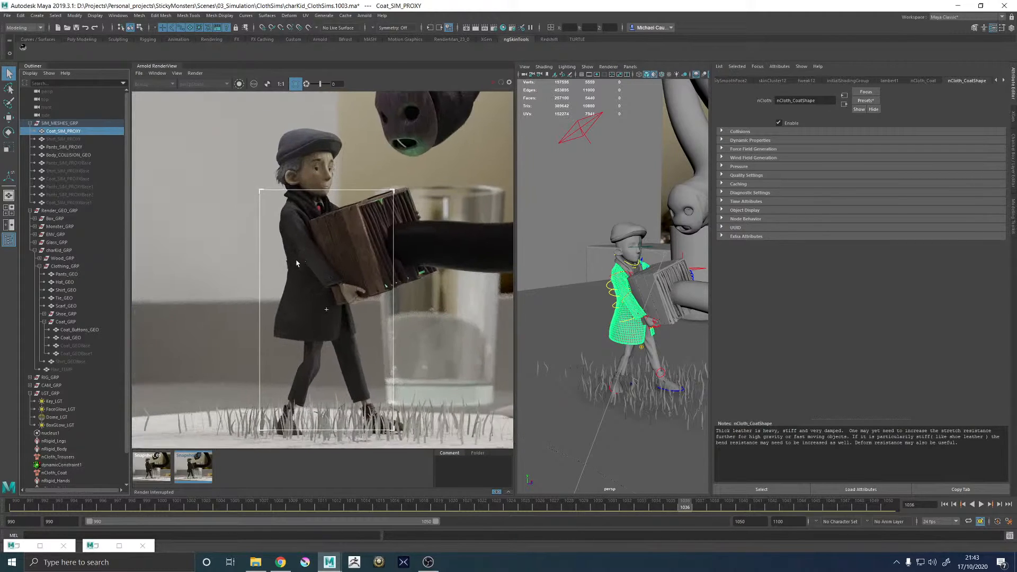
{"action": "middle_click_drag", "start_coordinate": [296, 263], "coordinate": [299, 262]}
{"action": "left_click", "coordinate": [165, 466]}
{"action": "left_click", "coordinate": [178, 470]}
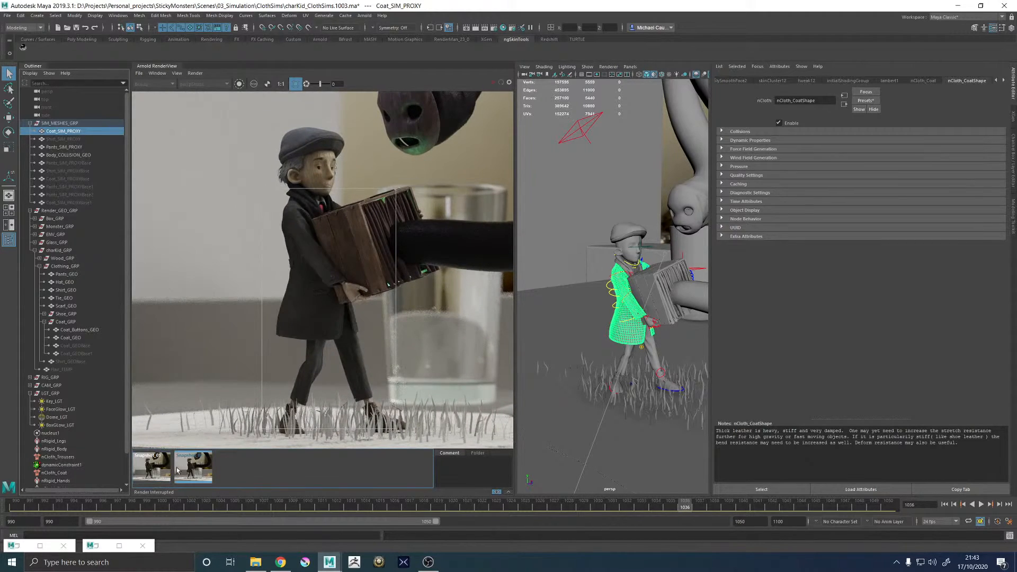
{"action": "left_click", "coordinate": [163, 473]}
{"action": "left_click", "coordinate": [181, 473]}
{"action": "left_click", "coordinate": [162, 473]}
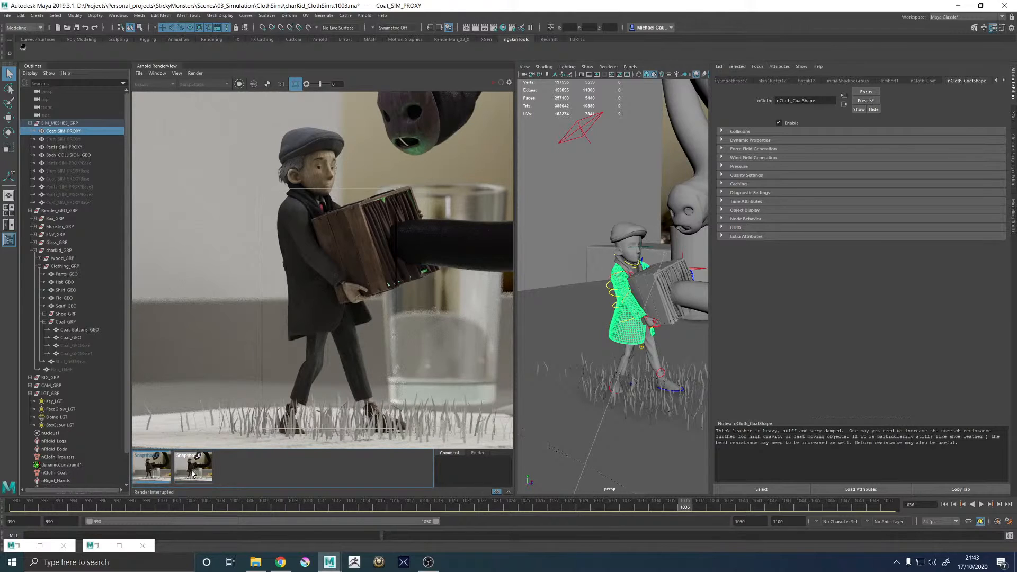
{"action": "left_click", "coordinate": [180, 474]}
{"action": "left_click", "coordinate": [156, 475]}
{"action": "left_click", "coordinate": [181, 475]}
{"action": "left_click", "coordinate": [162, 476]}
{"action": "left_click", "coordinate": [181, 476]}
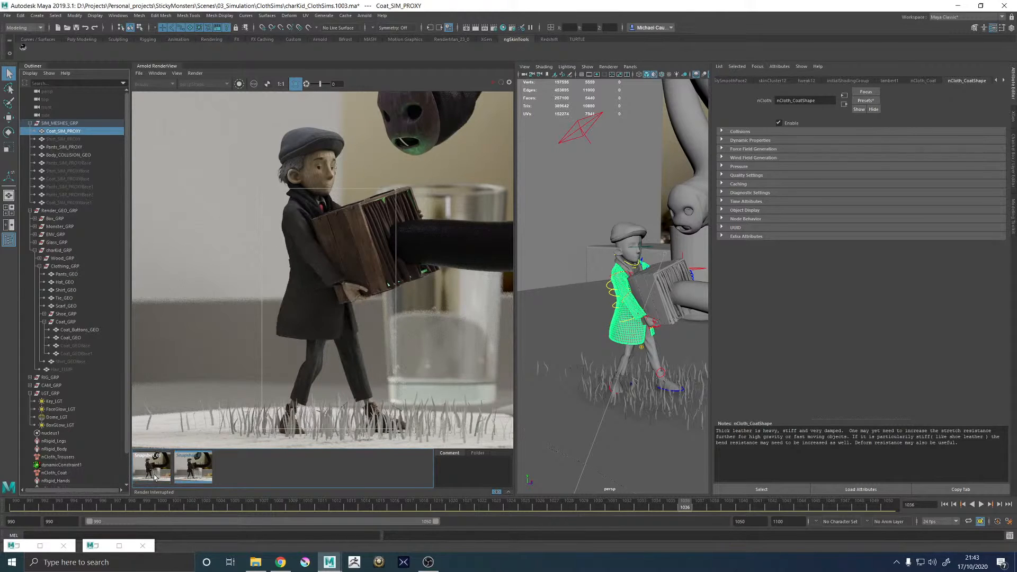
{"action": "left_click", "coordinate": [162, 476]}
{"action": "left_click", "coordinate": [181, 476]}
{"action": "left_click", "coordinate": [163, 476]}
{"action": "left_click", "coordinate": [181, 476]}
{"action": "left_click", "coordinate": [163, 475]}
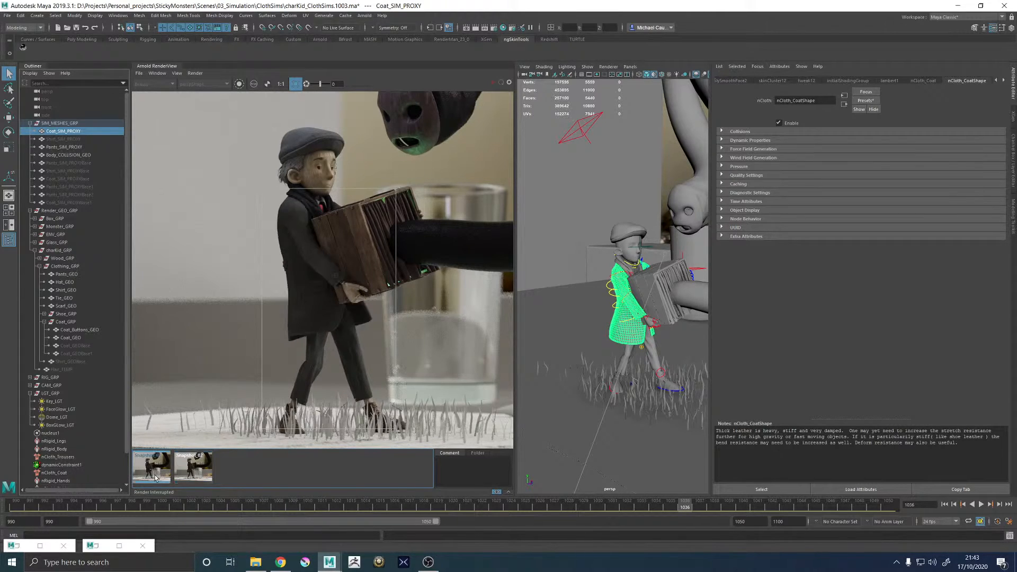
{"action": "left_click", "coordinate": [181, 475]}
{"action": "left_click", "coordinate": [163, 476]}
{"action": "left_click", "coordinate": [180, 476]}
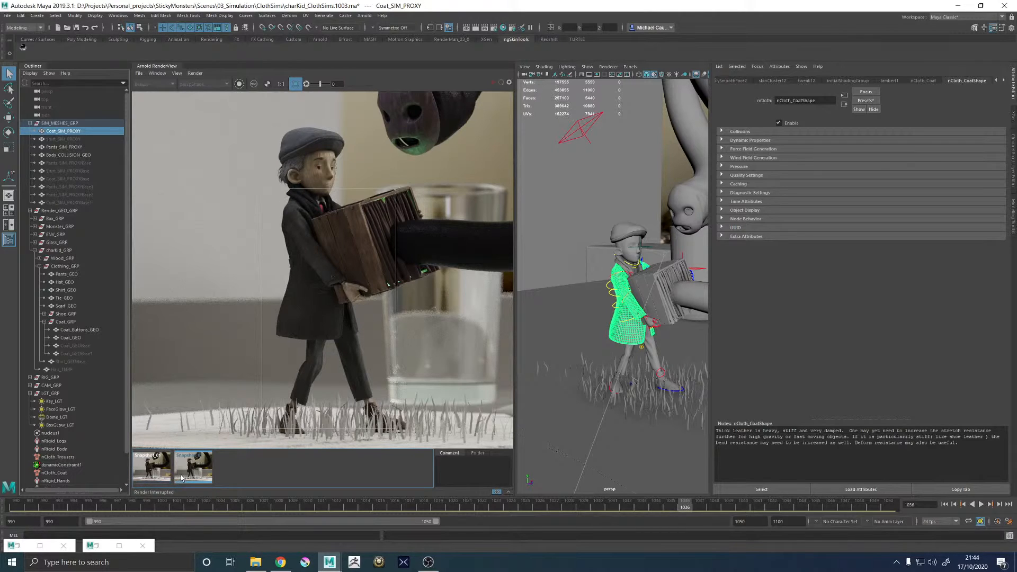
{"action": "left_click", "coordinate": [156, 468]}
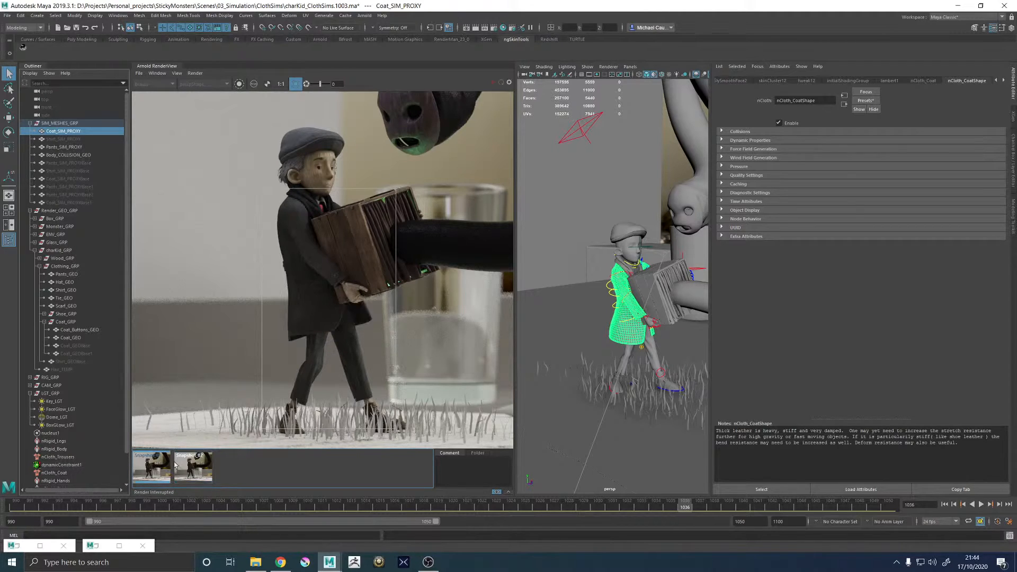
{"action": "left_click", "coordinate": [186, 468]}
{"action": "left_click", "coordinate": [161, 469]}
{"action": "left_click", "coordinate": [194, 468]}
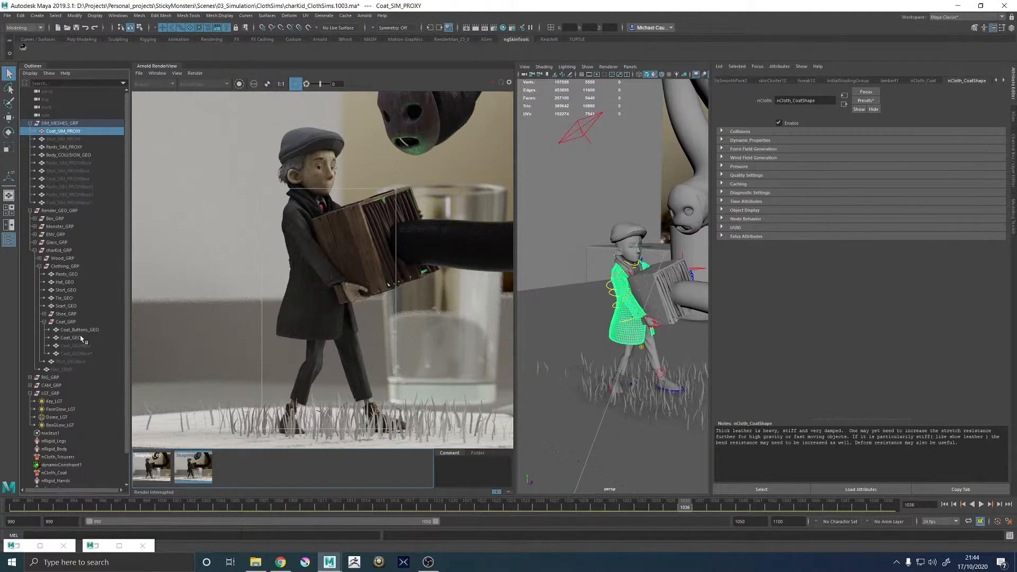
{"action": "scroll", "coordinate": [300, 236], "scroll_direction": "up", "scroll_amount": 5}
{"action": "scroll", "coordinate": [300, 236], "scroll_direction": "down", "scroll_amount": 3}
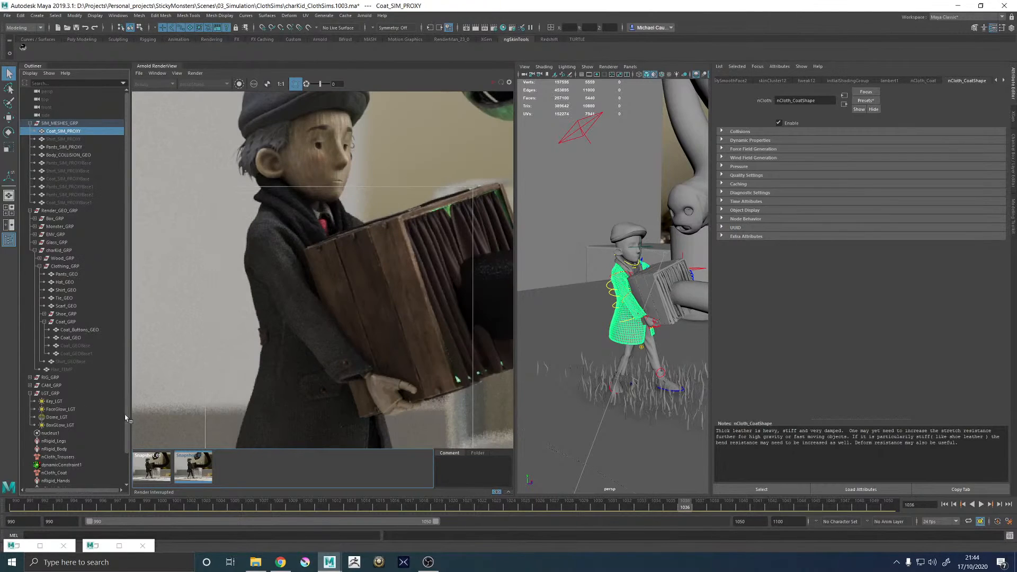
- Hide the render coat group Coat_GRP, collapse the render view, and select Coat_SIM_PROXY from behind in the perspective view
{"action": "left_click", "coordinate": [66, 322]}
{"action": "key", "text": "h"}
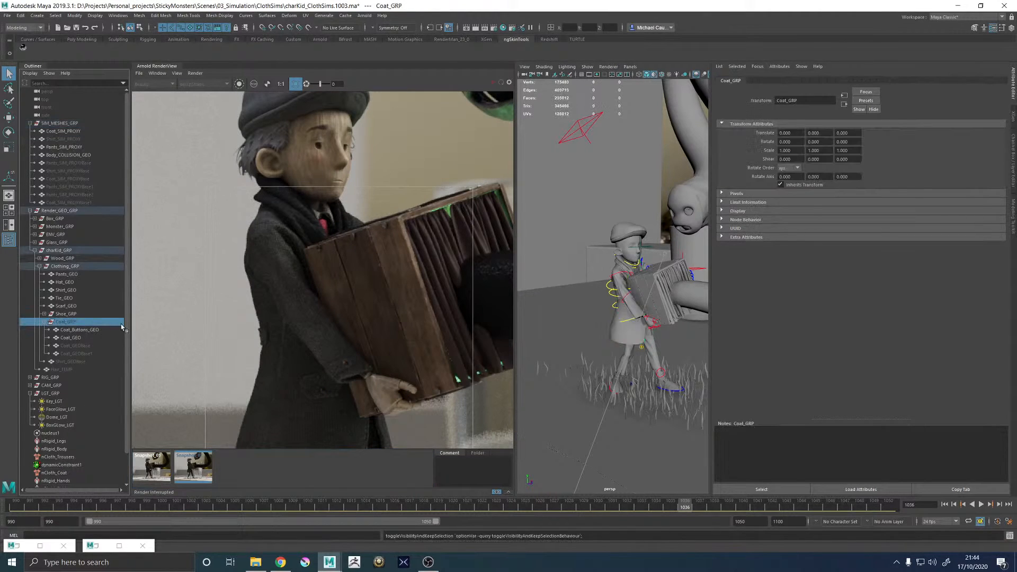
{"action": "left_click", "coordinate": [165, 67]}
{"action": "left_click_drag", "start_coordinate": [393, 271], "coordinate": [452, 256], "text": "alt"}
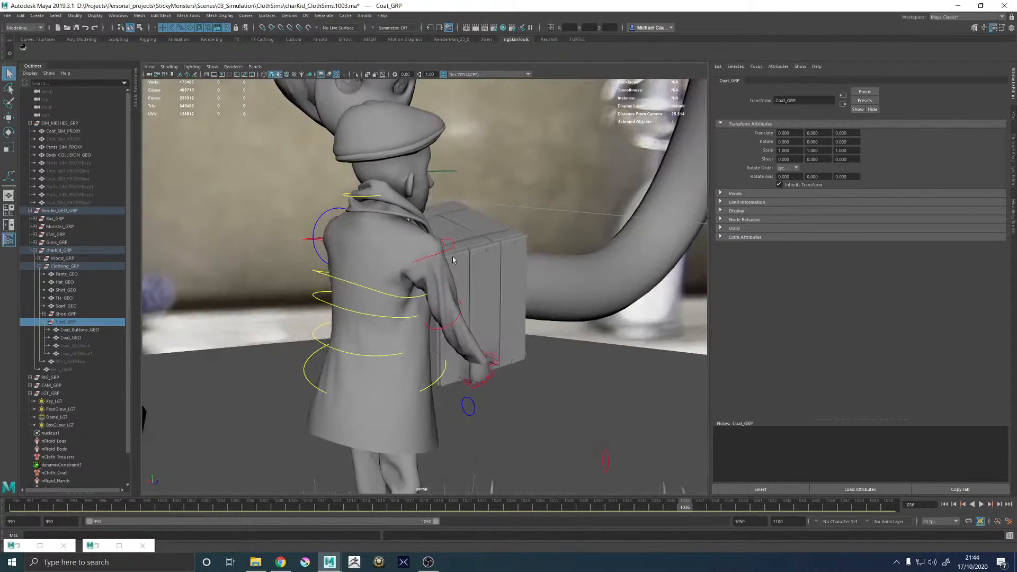
{"action": "left_click", "coordinate": [372, 262]}
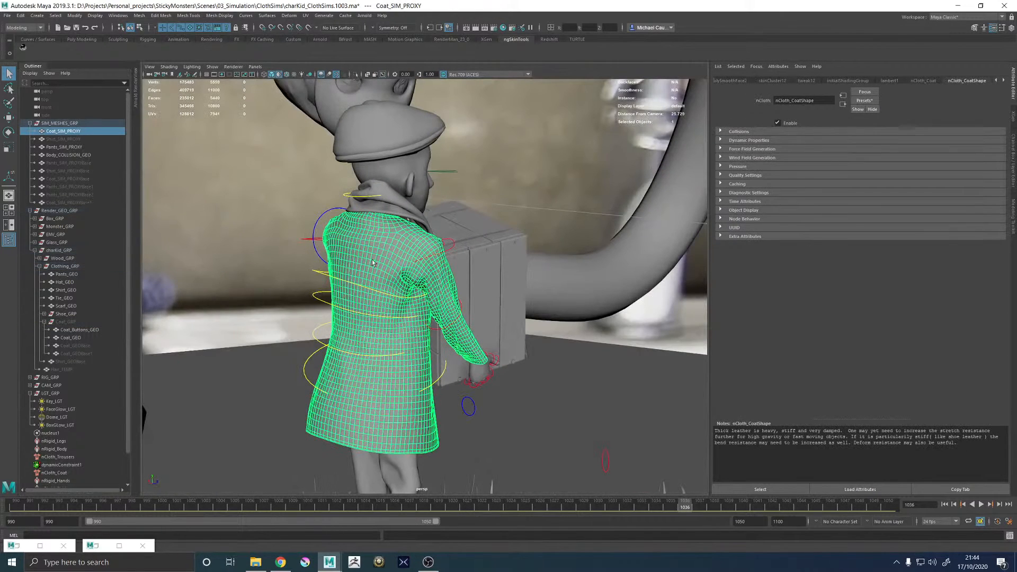
- Return to the start frame 990 and hide Scarf_GEO so the back of the sim coat's neckline is exposed
{"action": "left_click", "coordinate": [945, 506]}
{"action": "middle_click_drag", "start_coordinate": [276, 180], "coordinate": [324, 219], "text": "alt"}
{"action": "left_click_drag", "start_coordinate": [324, 219], "coordinate": [403, 228], "text": "alt"}
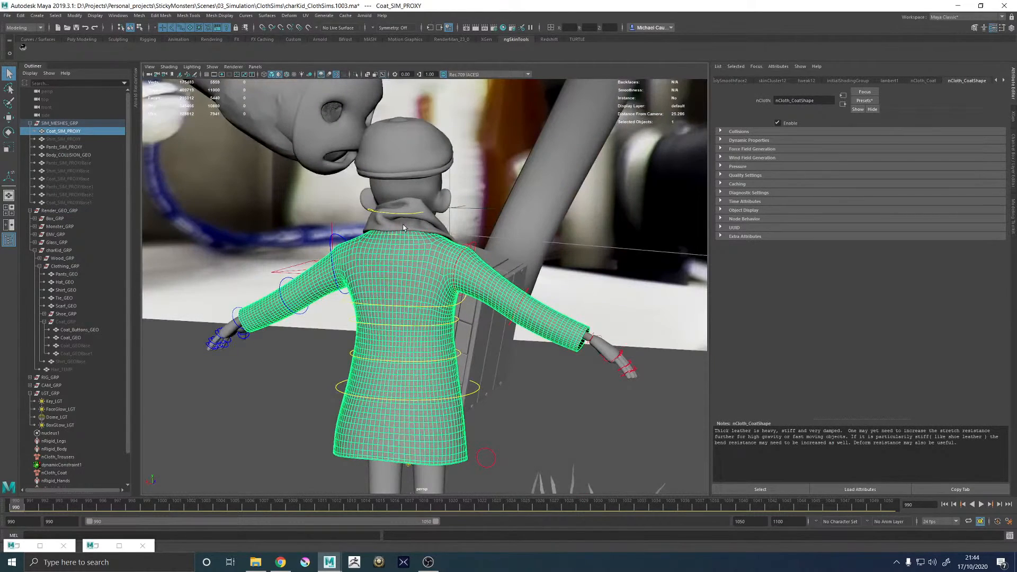
{"action": "left_click", "coordinate": [403, 228]}
{"action": "key", "text": "ctrl+h"}
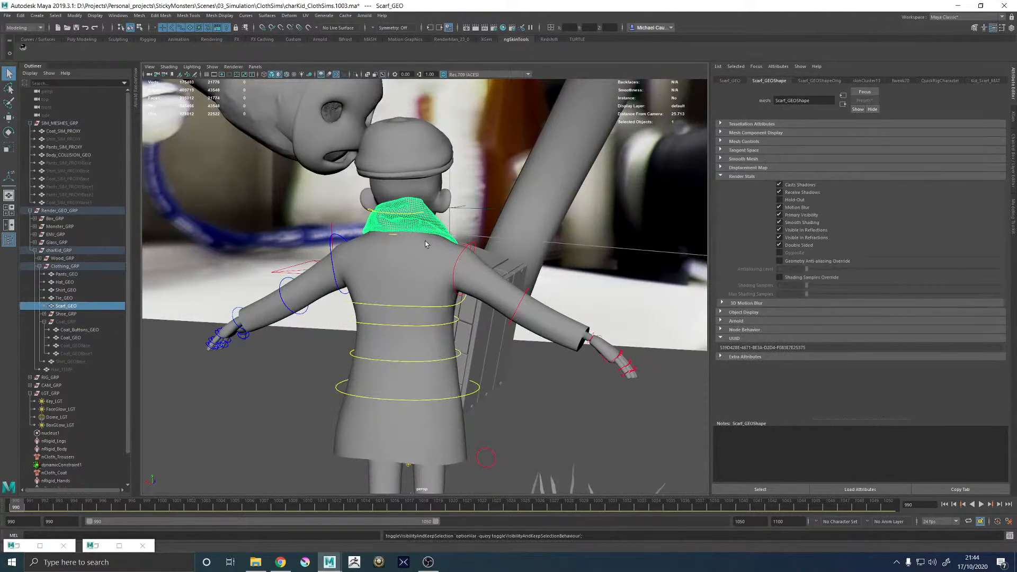
{"action": "key", "text": "h"}
- Start painting the nCloth Input Attract vertex map on Coat_SIM_PROXY and open the paint tool's settings
{"action": "left_click", "coordinate": [429, 266]}
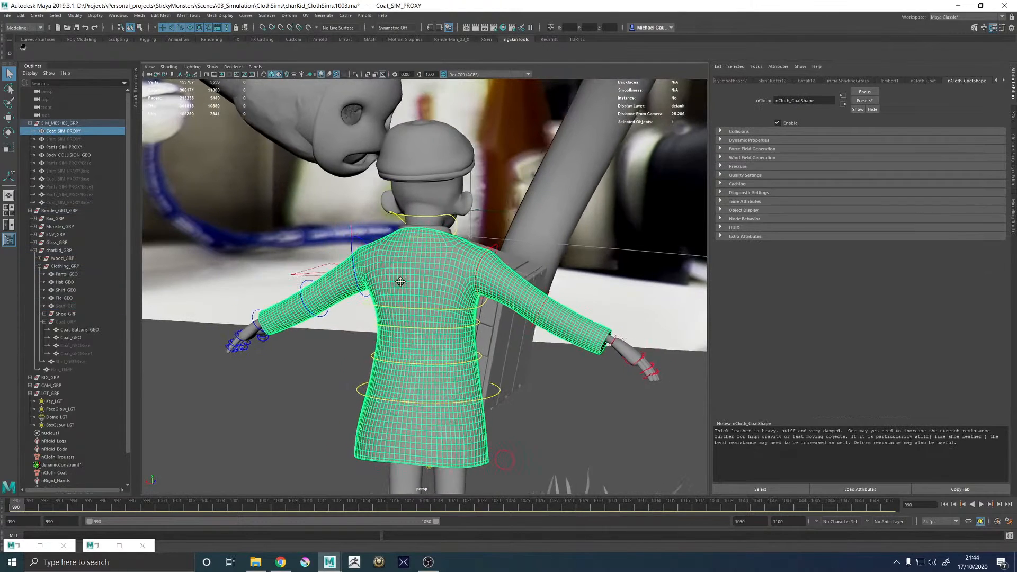
{"action": "scroll", "coordinate": [454, 305], "scroll_direction": "up", "scroll_amount": 3}
{"action": "right_click", "coordinate": [432, 264]}
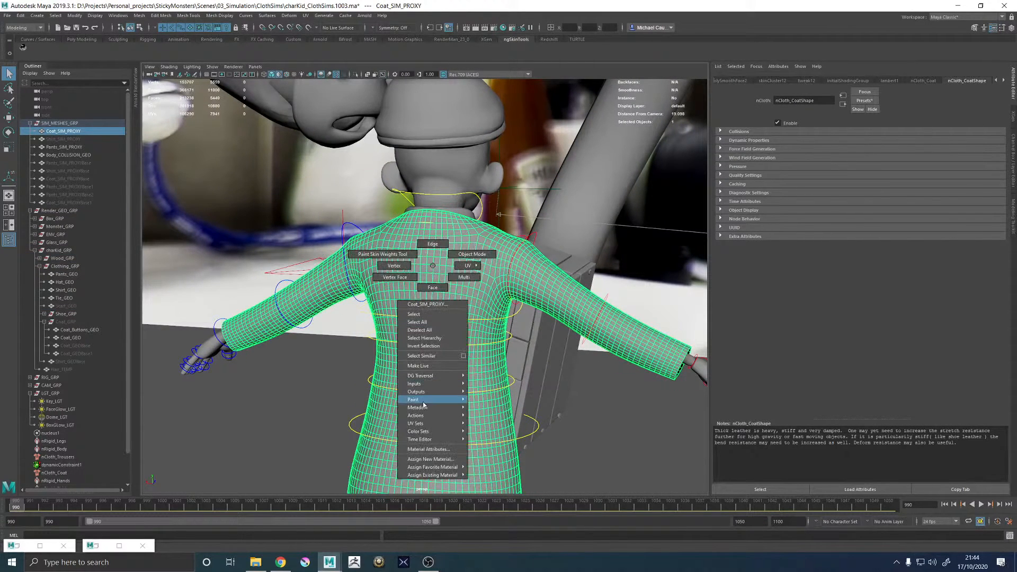
{"action": "mouse_move", "coordinate": [424, 400]}
{"action": "mouse_move", "coordinate": [491, 417]}
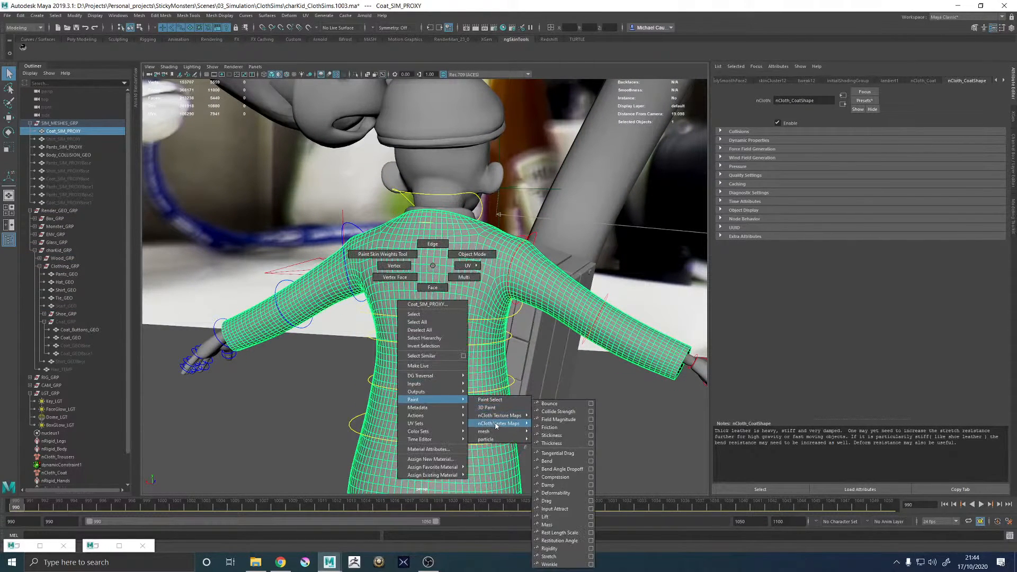
{"action": "left_click", "coordinate": [560, 509]}
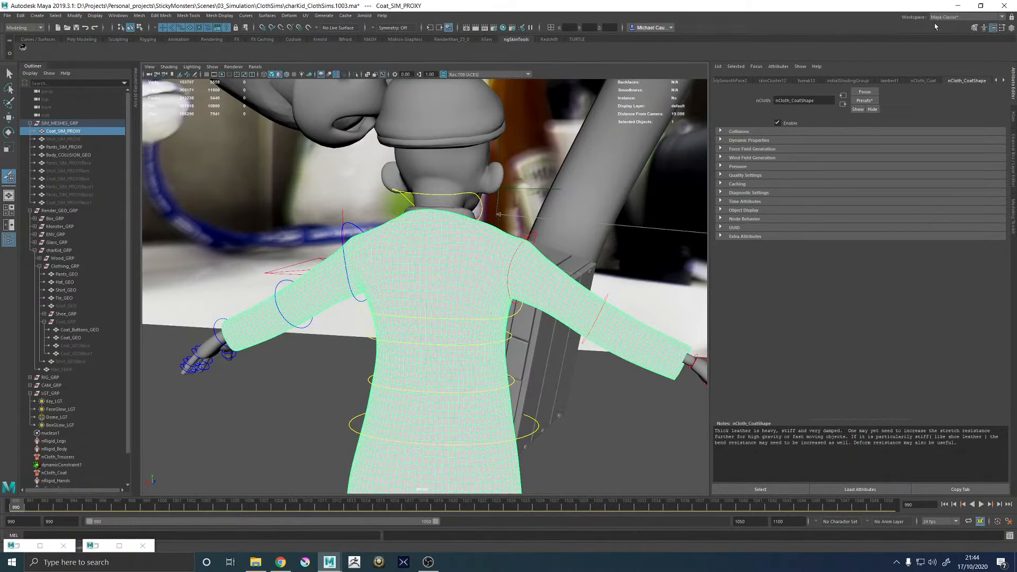
{"action": "left_click", "coordinate": [1001, 30]}
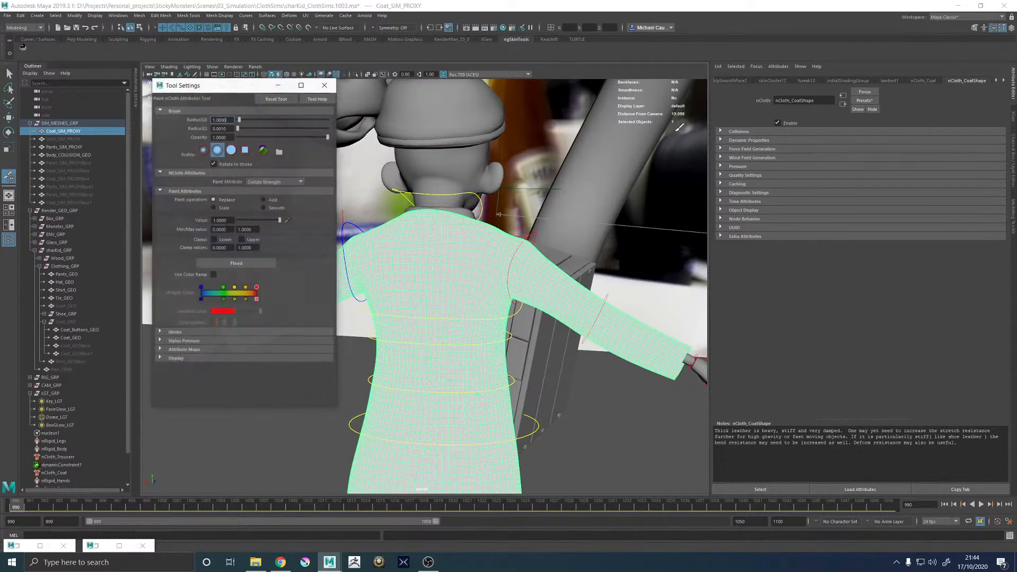
- Give the nCloth paint brush the solid profile and value 0, and set the painted attribute to Input Attract
{"action": "left_click", "coordinate": [232, 152]}
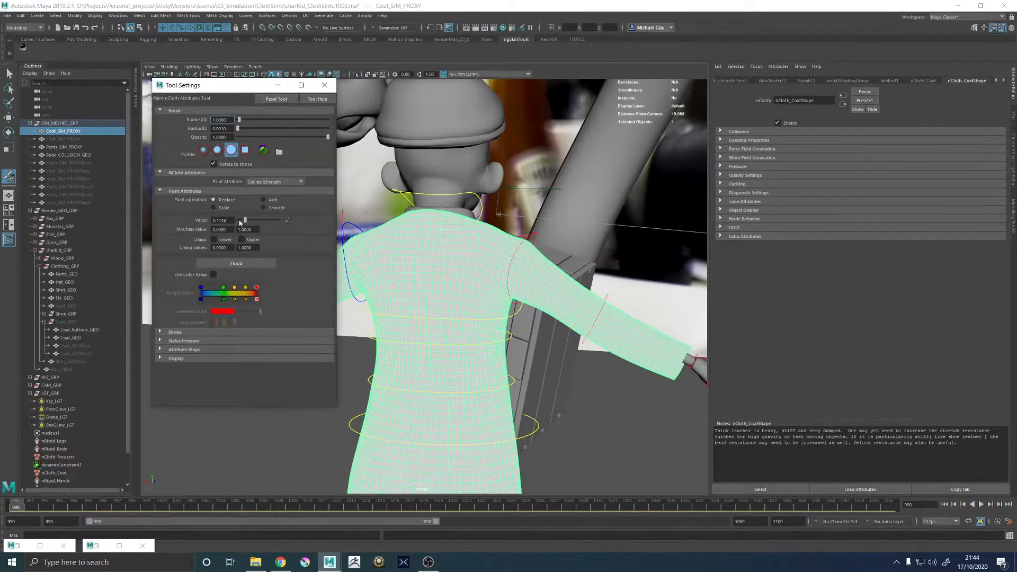
{"action": "left_click", "coordinate": [264, 190]}
{"action": "left_click", "coordinate": [264, 182]}
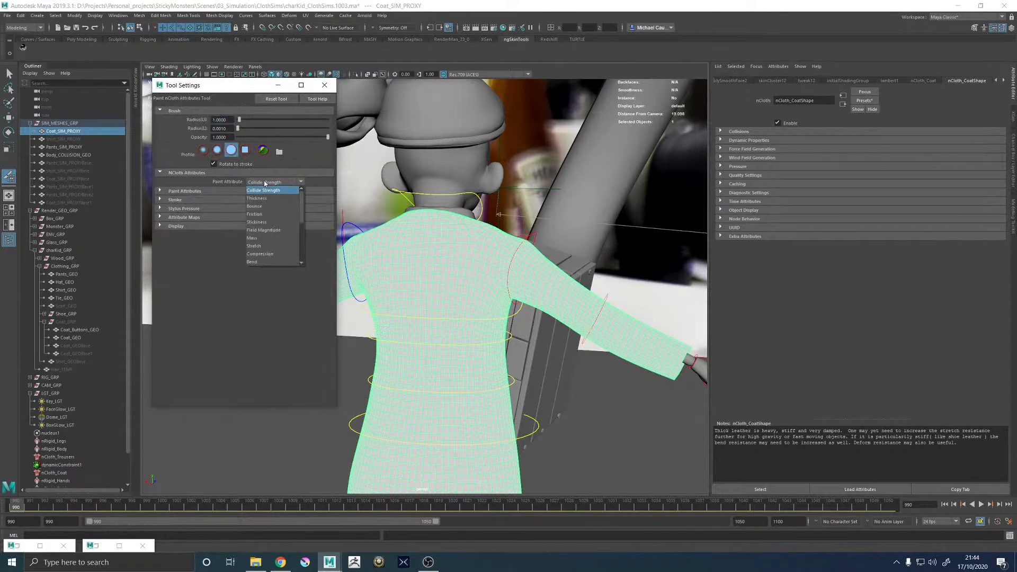
{"action": "scroll", "coordinate": [266, 239], "scroll_direction": "down", "scroll_amount": 2}
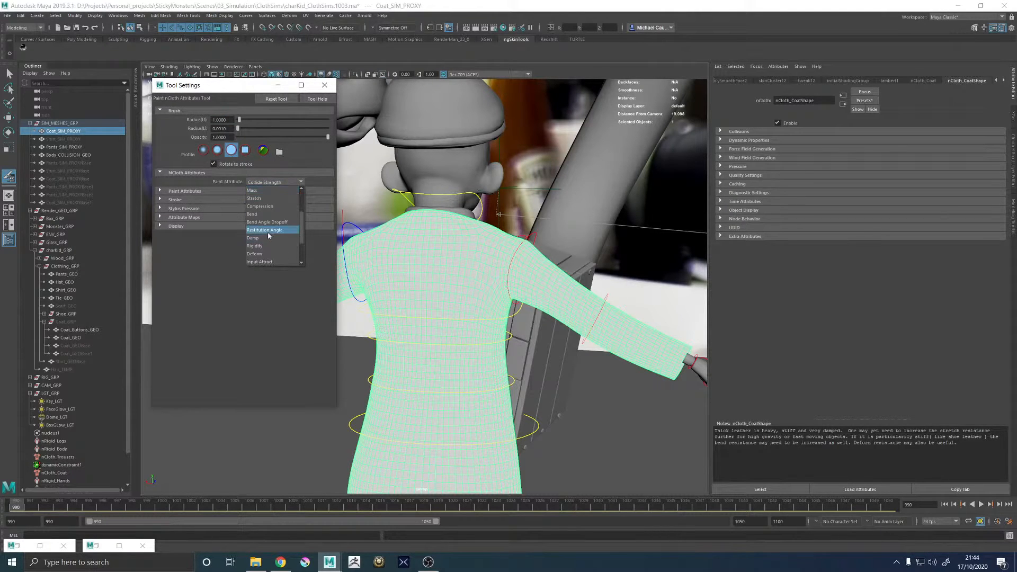
{"action": "scroll", "coordinate": [268, 241], "scroll_direction": "down", "scroll_amount": 2}
{"action": "left_click", "coordinate": [262, 240]}
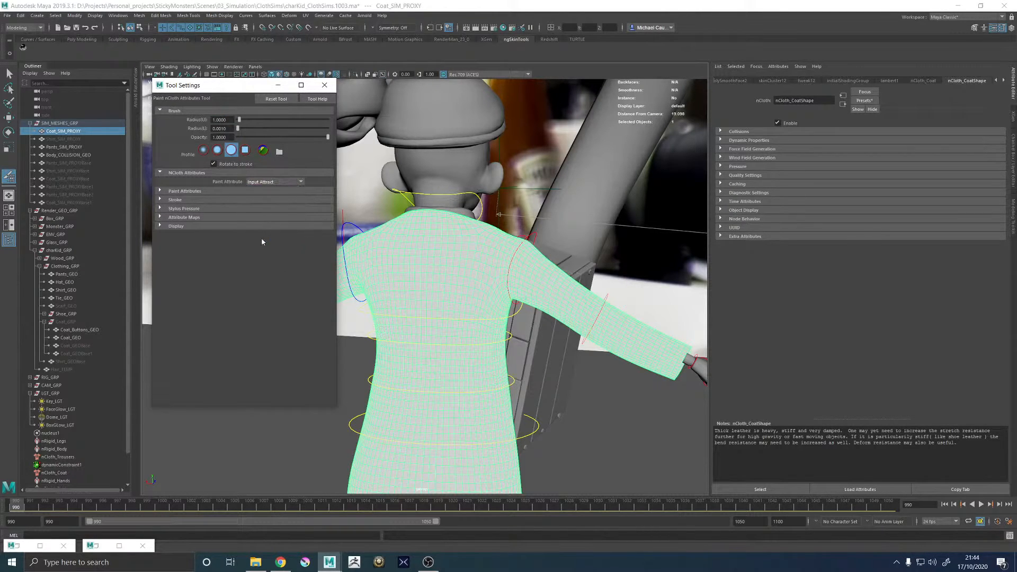
{"action": "left_click", "coordinate": [181, 190]}
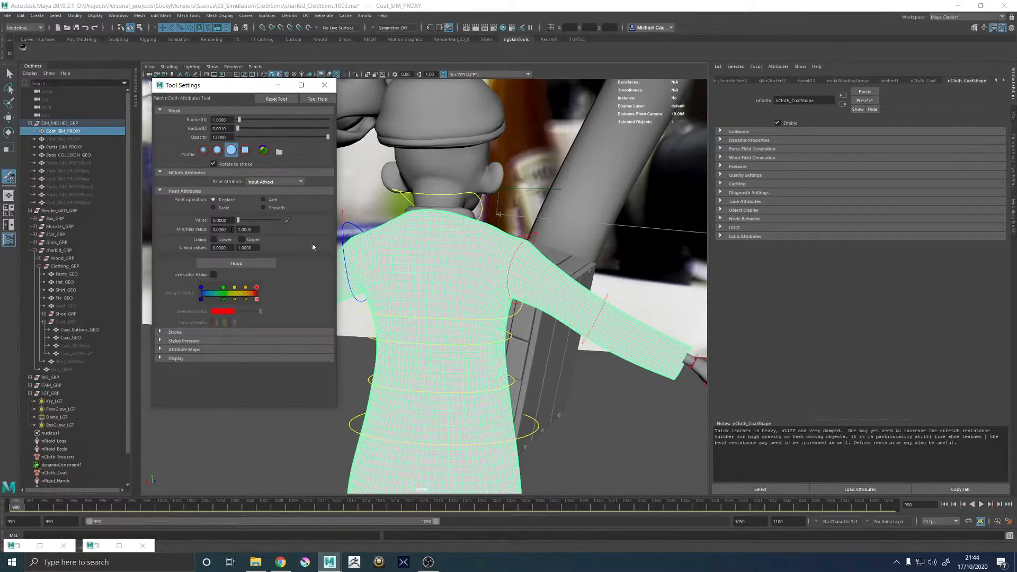
- Flood the entire sim coat with Input Attract value 0
{"action": "left_click", "coordinate": [234, 263]}
{"action": "scroll", "coordinate": [406, 245], "scroll_direction": "up", "scroll_amount": 3}
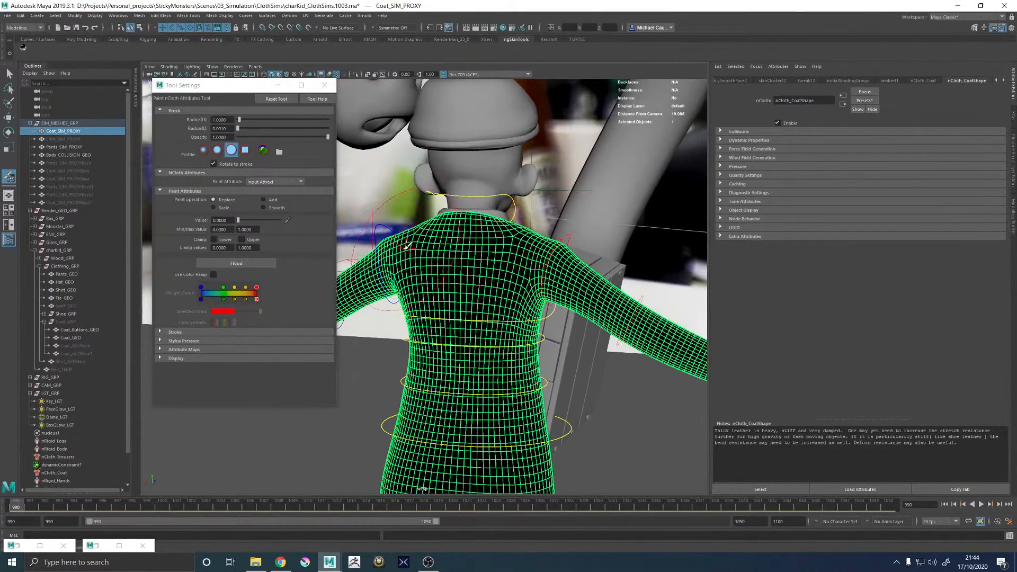
{"action": "left_click_drag", "start_coordinate": [407, 245], "coordinate": [408, 239], "text": "alt"}
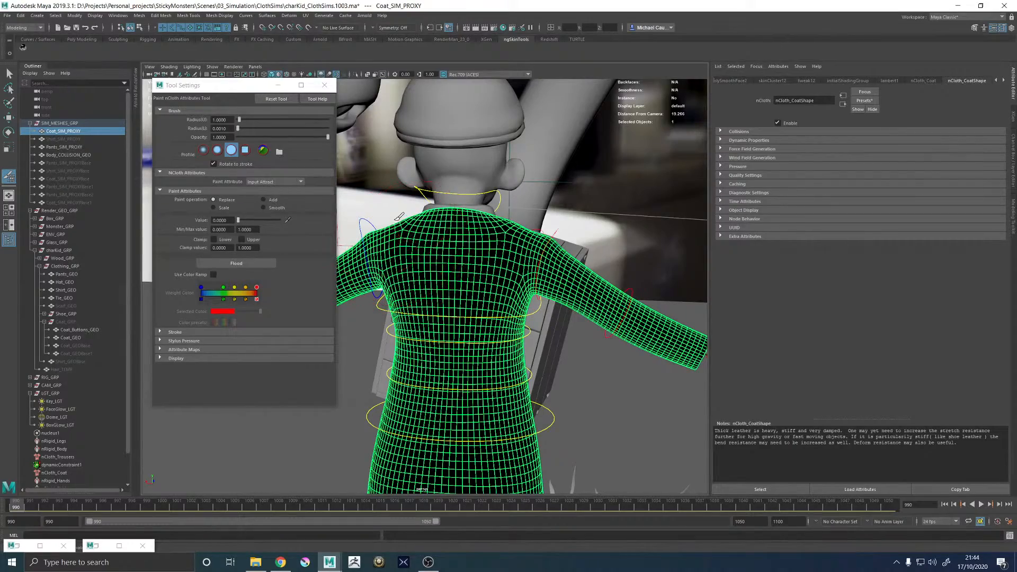
{"action": "right_click_drag", "start_coordinate": [406, 240], "coordinate": [447, 240], "text": "alt"}
{"action": "left_click_drag", "start_coordinate": [447, 241], "coordinate": [427, 237], "text": "alt"}
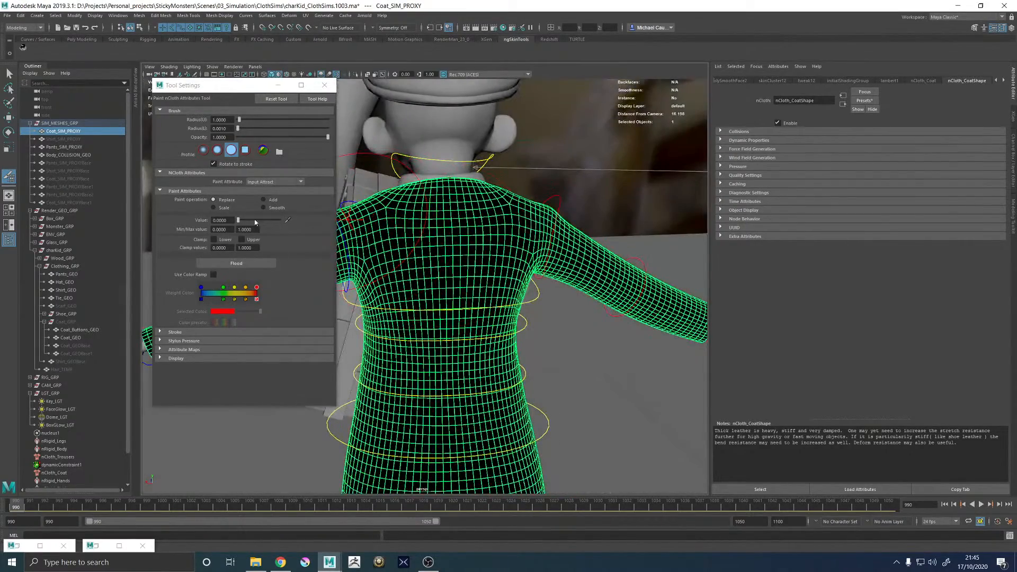
- Set the brush value to 1 and paint a solid Input Attract patch across the coat's upper back
{"action": "left_click_drag", "start_coordinate": [245, 223], "coordinate": [279, 221]}
{"action": "mouse_move", "coordinate": [461, 223]}
{"action": "left_mouse_down", "text": "alt"}
{"action": "mouse_move", "coordinate": [469, 240]}
{"action": "mouse_move", "coordinate": [429, 263]}
{"action": "mouse_move", "coordinate": [478, 242]}
{"action": "mouse_move", "coordinate": [462, 244]}
{"action": "mouse_move", "coordinate": [478, 242]}
{"action": "mouse_move", "coordinate": [467, 215]}
{"action": "mouse_move", "coordinate": [549, 212]}
{"action": "mouse_move", "coordinate": [538, 248]}
{"action": "mouse_move", "coordinate": [484, 276]}
{"action": "mouse_move", "coordinate": [459, 240]}
{"action": "mouse_move", "coordinate": [466, 212]}
{"action": "mouse_move", "coordinate": [538, 235]}
{"action": "left_mouse_up", "text": "alt"}
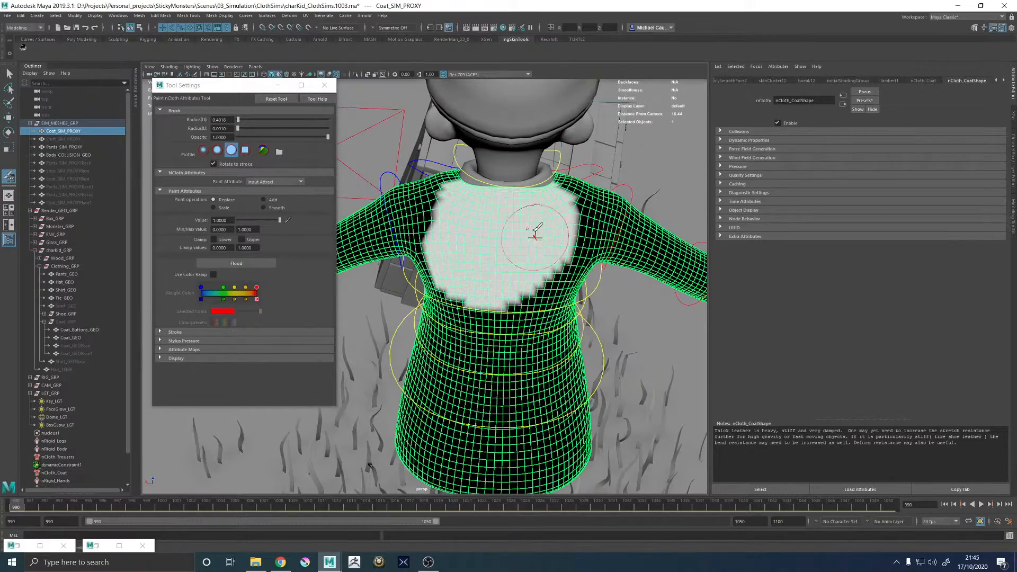
{"action": "middle_click_drag", "start_coordinate": [537, 234], "coordinate": [456, 202], "text": "alt"}
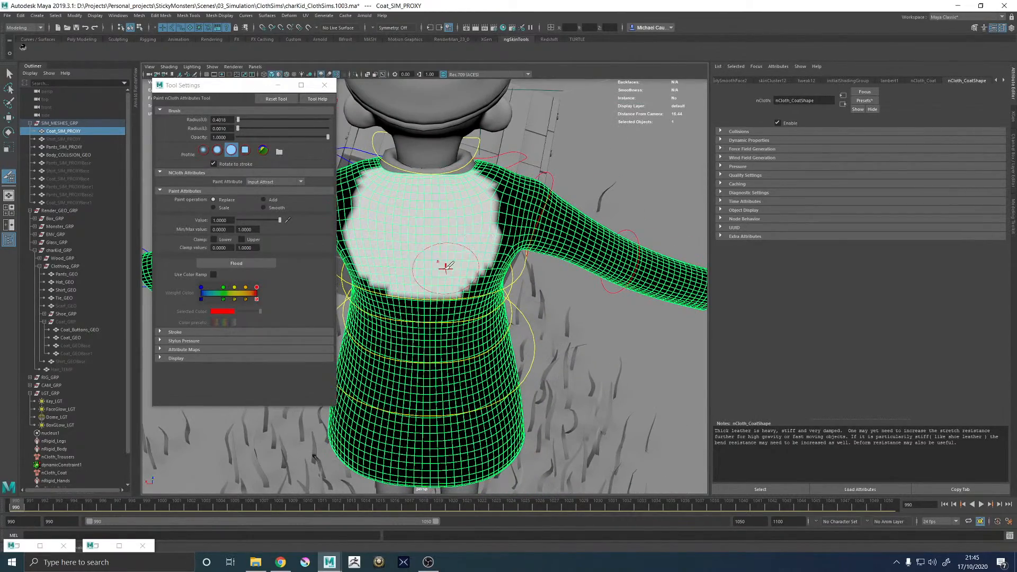
{"action": "mouse_move", "coordinate": [445, 266]}
{"action": "left_mouse_down", "text": "alt"}
{"action": "mouse_move", "coordinate": [441, 230]}
{"action": "mouse_move", "coordinate": [456, 285]}
{"action": "left_mouse_up", "text": "alt"}
{"action": "left_click", "coordinate": [459, 302]}
{"action": "left_click", "coordinate": [456, 313]}
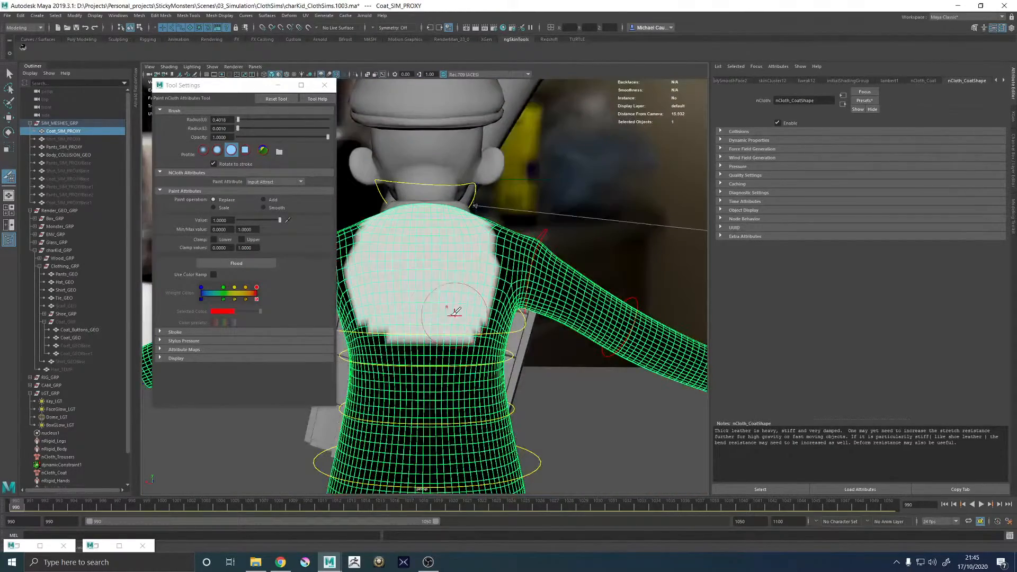
{"action": "middle_click_drag", "start_coordinate": [414, 288], "coordinate": [465, 284], "text": "alt"}
{"action": "left_click", "coordinate": [451, 305]}
- Reduce the brush radius to 0.1984 and extend the value 1 patch along the neckline and towards both shoulders
{"action": "mouse_move", "coordinate": [458, 282]}
{"action": "left_mouse_down", "text": "alt"}
{"action": "mouse_move", "coordinate": [486, 286]}
{"action": "mouse_move", "coordinate": [483, 254]}
{"action": "left_mouse_up", "text": "alt"}
{"action": "left_click_drag", "start_coordinate": [430, 217], "coordinate": [461, 255]}
{"action": "middle_click_drag", "start_coordinate": [421, 222], "coordinate": [455, 221], "text": "alt"}
{"action": "mouse_move", "coordinate": [431, 222]}
{"action": "left_mouse_down"}
{"action": "mouse_move", "coordinate": [413, 222]}
{"action": "mouse_move", "coordinate": [396, 186]}
{"action": "left_mouse_up"}
{"action": "left_click_drag", "start_coordinate": [496, 201], "coordinate": [535, 220], "text": "alt"}
{"action": "middle_click_drag", "start_coordinate": [535, 221], "coordinate": [508, 221], "text": "alt"}
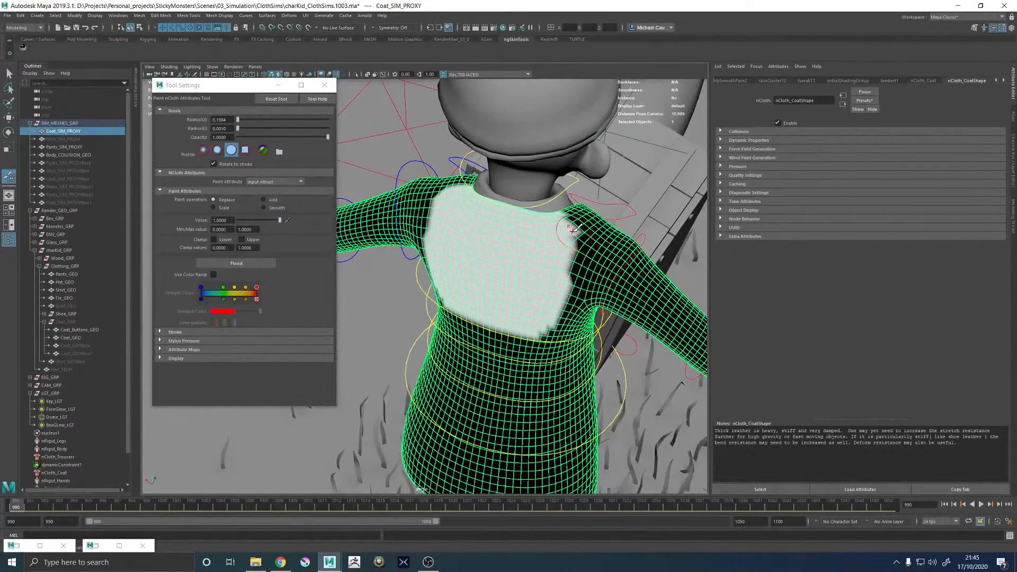
{"action": "mouse_move", "coordinate": [567, 232]}
{"action": "left_mouse_down"}
{"action": "mouse_move", "coordinate": [574, 227]}
{"action": "mouse_move", "coordinate": [440, 248]}
{"action": "left_mouse_up"}
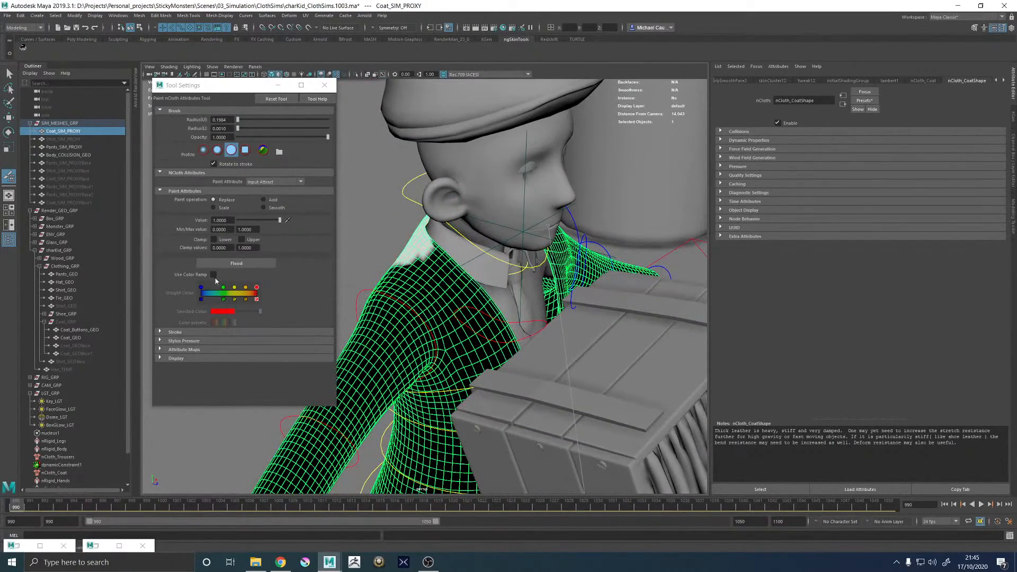
- Switch the paint operation to Smooth and flood the coat repeatedly to soften the edges of the upper-back patch
{"action": "left_click", "coordinate": [265, 208]}
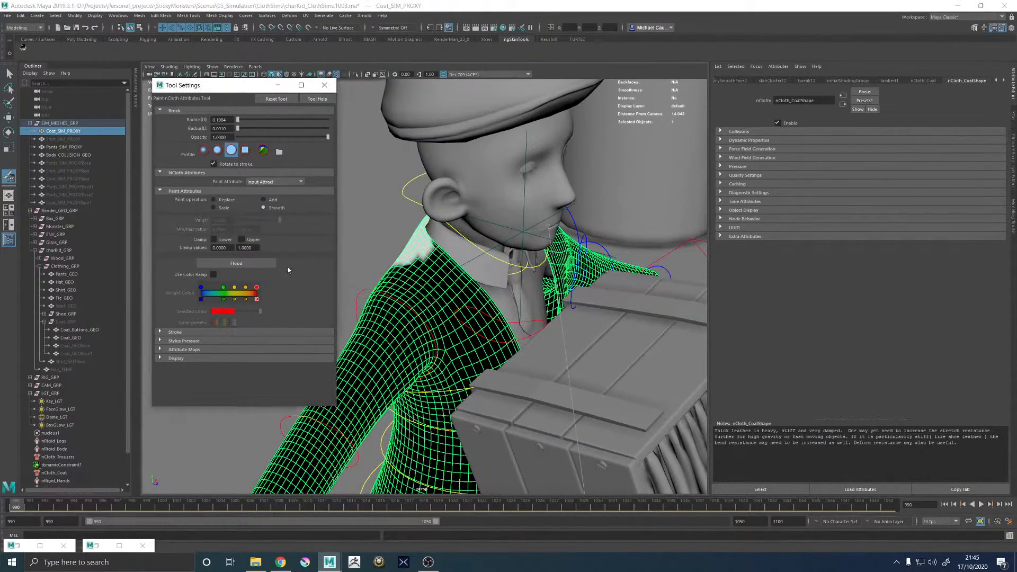
{"action": "left_click", "coordinate": [232, 266]}
{"action": "left_click", "coordinate": [232, 266]}
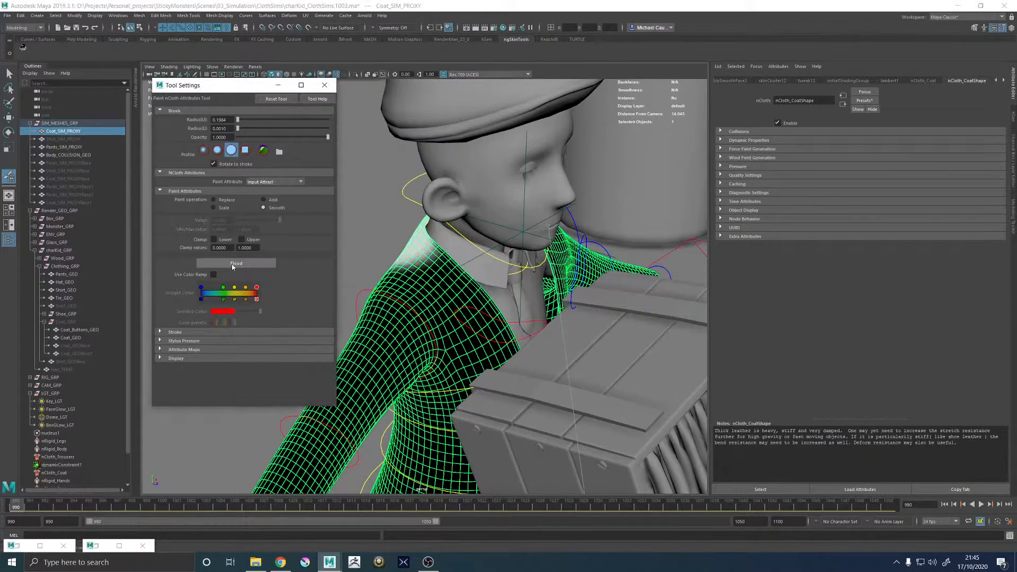
{"action": "left_click", "coordinate": [232, 265]}
{"action": "left_click", "coordinate": [232, 266]}
{"action": "left_click_drag", "start_coordinate": [437, 268], "coordinate": [536, 255], "text": "alt"}
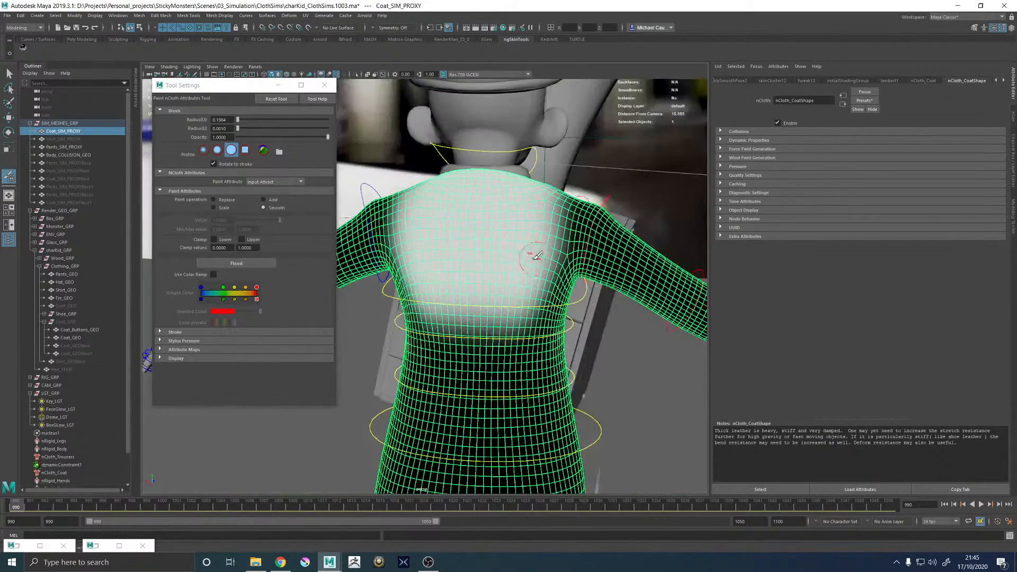
{"action": "left_click", "coordinate": [251, 267]}
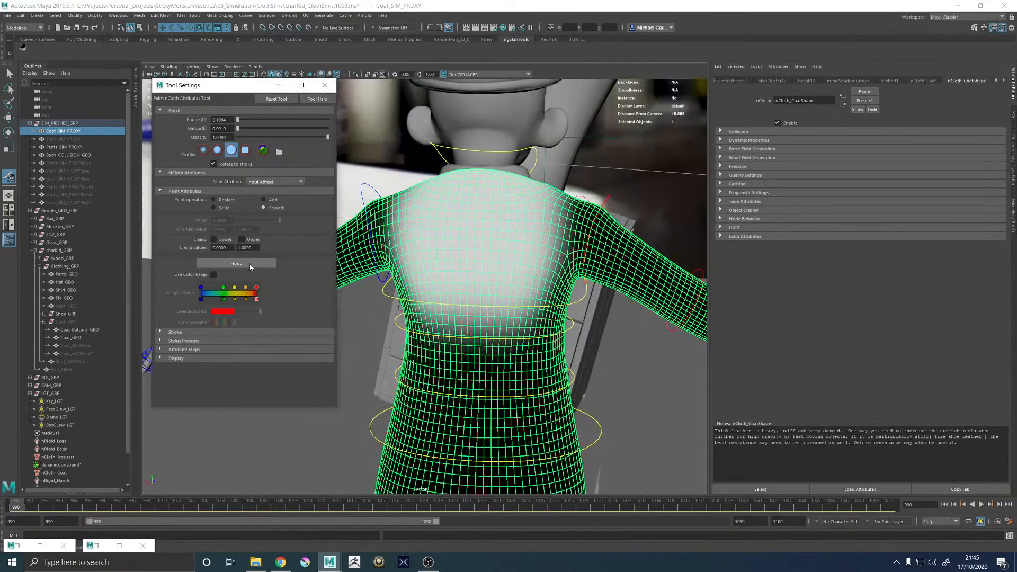
{"action": "left_click", "coordinate": [251, 267]}
{"action": "left_click_drag", "start_coordinate": [522, 249], "coordinate": [567, 247], "text": "alt"}
{"action": "left_click", "coordinate": [242, 263]}
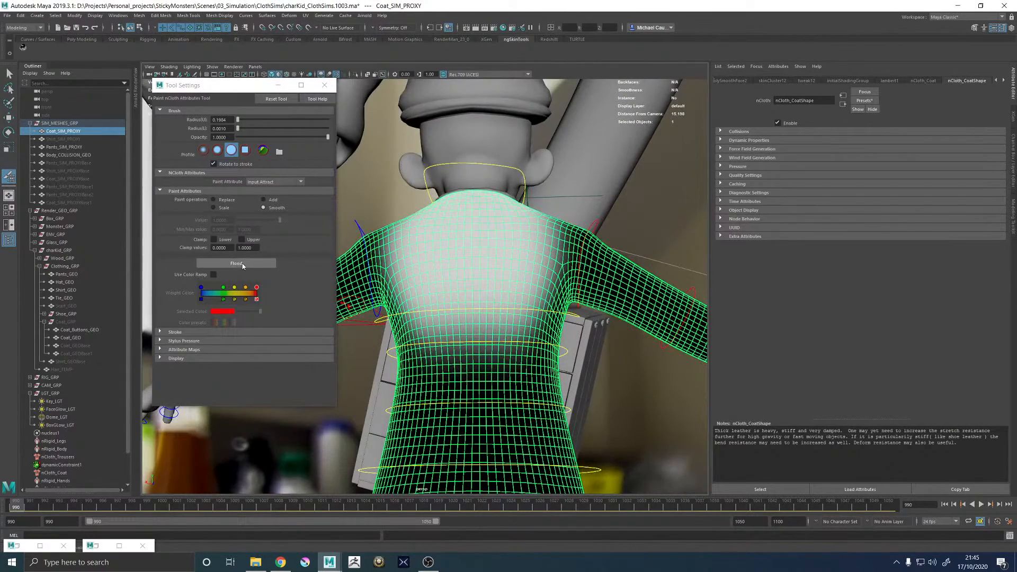
{"action": "left_click", "coordinate": [243, 263]}
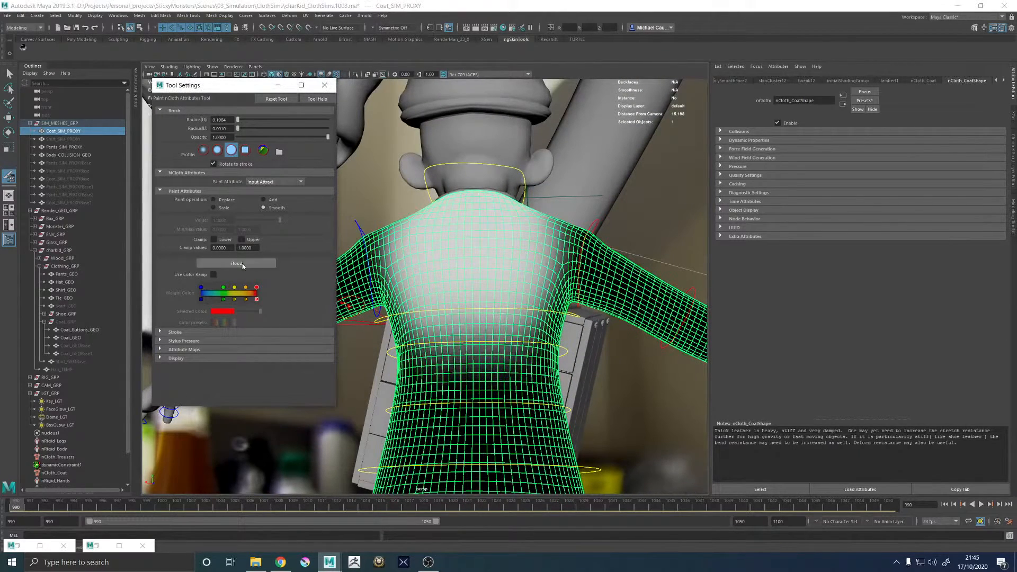
- Display the Input Attract weights with the color ramp and check their falloff around the coat
{"action": "left_click", "coordinate": [214, 274]}
{"action": "left_click_drag", "start_coordinate": [475, 276], "coordinate": [542, 284], "text": "alt"}
{"action": "right_click_drag", "start_coordinate": [542, 285], "coordinate": [479, 285], "text": "alt"}
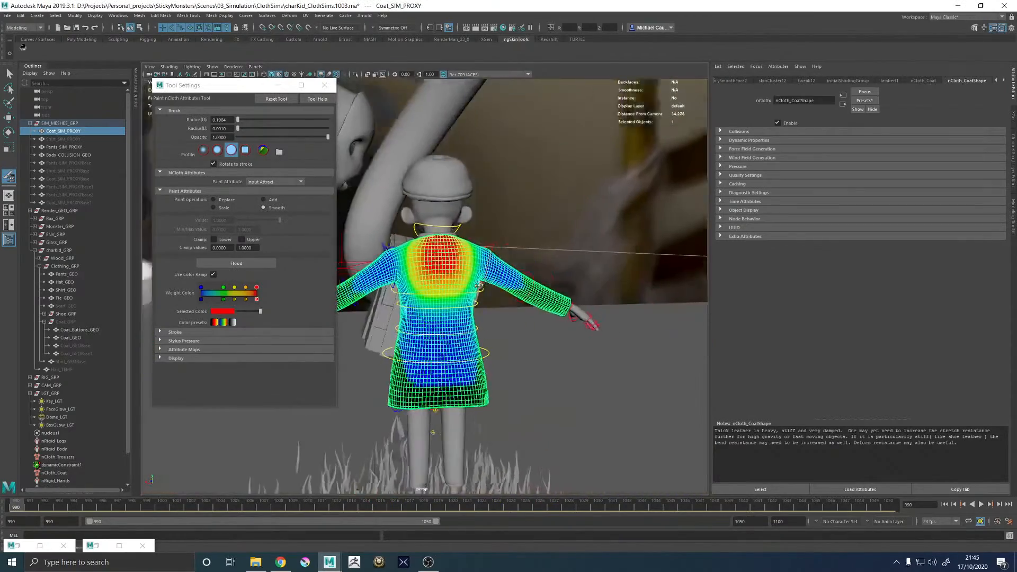
{"action": "left_click_drag", "start_coordinate": [480, 285], "coordinate": [413, 267], "text": "alt"}
{"action": "left_click", "coordinate": [212, 275]}
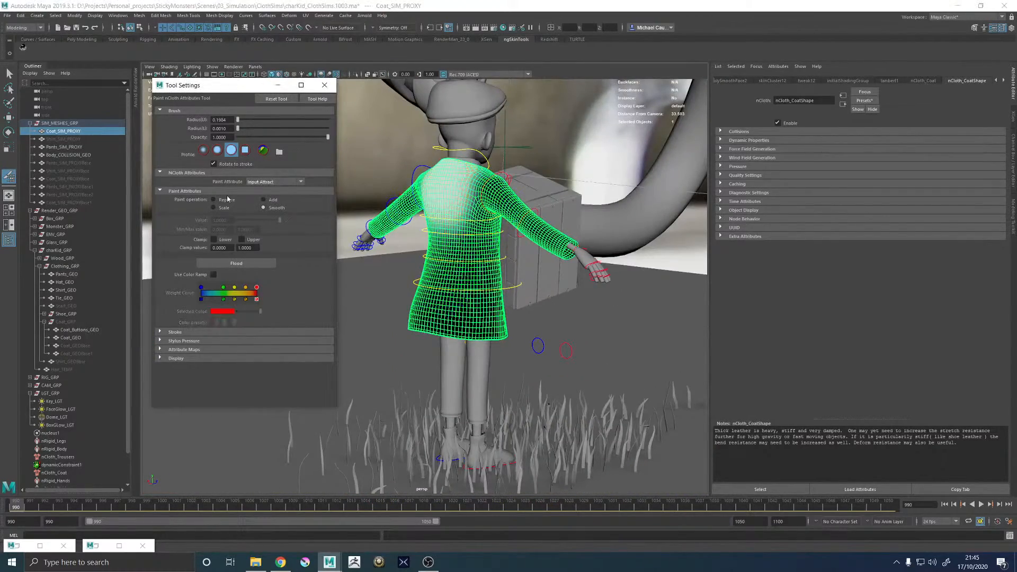
{"action": "left_click", "coordinate": [213, 275]}
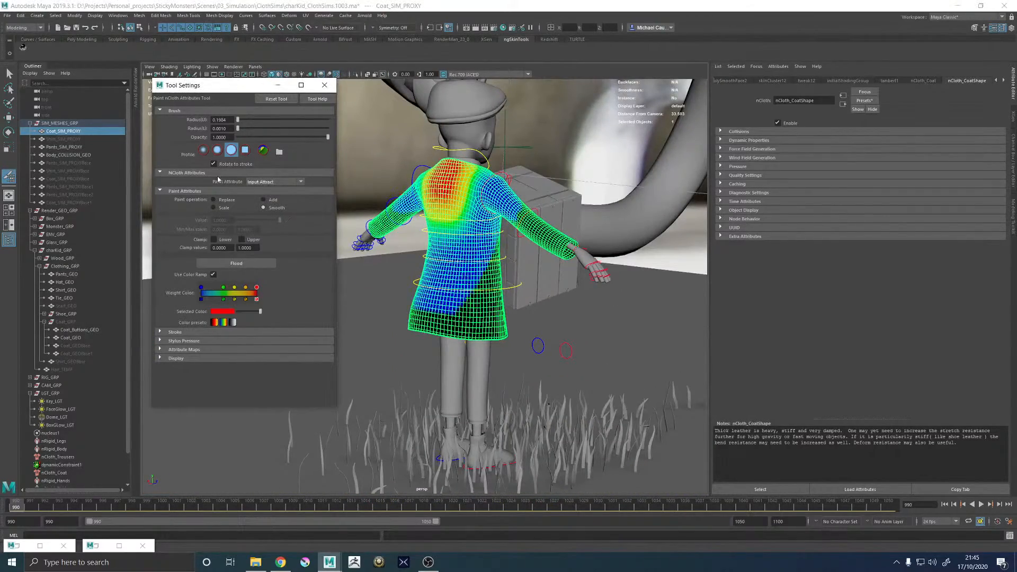
- Switch the paint operation to Replace with value 0, enlarge the brush radius to 0.8752, and paint over the coat's lower back
{"action": "left_click", "coordinate": [213, 200]}
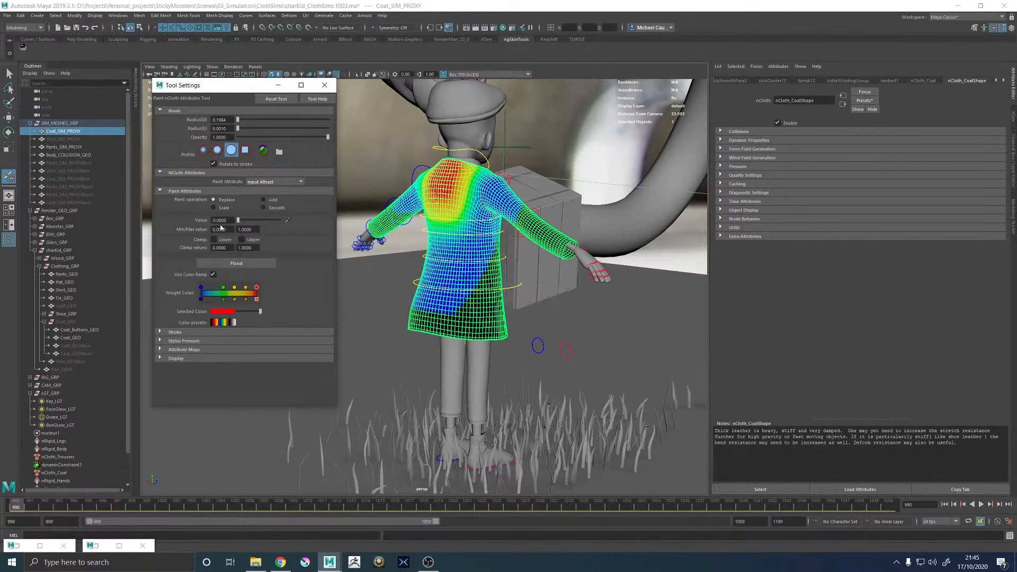
{"action": "mouse_move", "coordinate": [483, 306]}
{"action": "left_mouse_down"}
{"action": "mouse_move", "coordinate": [464, 282]}
{"action": "mouse_move", "coordinate": [477, 296]}
{"action": "mouse_move", "coordinate": [465, 298]}
{"action": "mouse_move", "coordinate": [482, 301]}
{"action": "left_mouse_up"}
{"action": "key", "text": "b"}
{"action": "right_click_drag", "start_coordinate": [483, 302], "coordinate": [496, 336], "text": "alt"}
{"action": "mouse_move", "coordinate": [471, 294]}
{"action": "left_mouse_down"}
{"action": "mouse_move", "coordinate": [450, 291]}
{"action": "mouse_move", "coordinate": [466, 301]}
{"action": "mouse_move", "coordinate": [454, 323]}
{"action": "mouse_move", "coordinate": [402, 334]}
{"action": "mouse_move", "coordinate": [444, 301]}
{"action": "mouse_move", "coordinate": [444, 331]}
{"action": "mouse_move", "coordinate": [504, 342]}
{"action": "mouse_move", "coordinate": [479, 334]}
{"action": "mouse_move", "coordinate": [522, 320]}
{"action": "mouse_move", "coordinate": [474, 334]}
{"action": "left_mouse_up"}
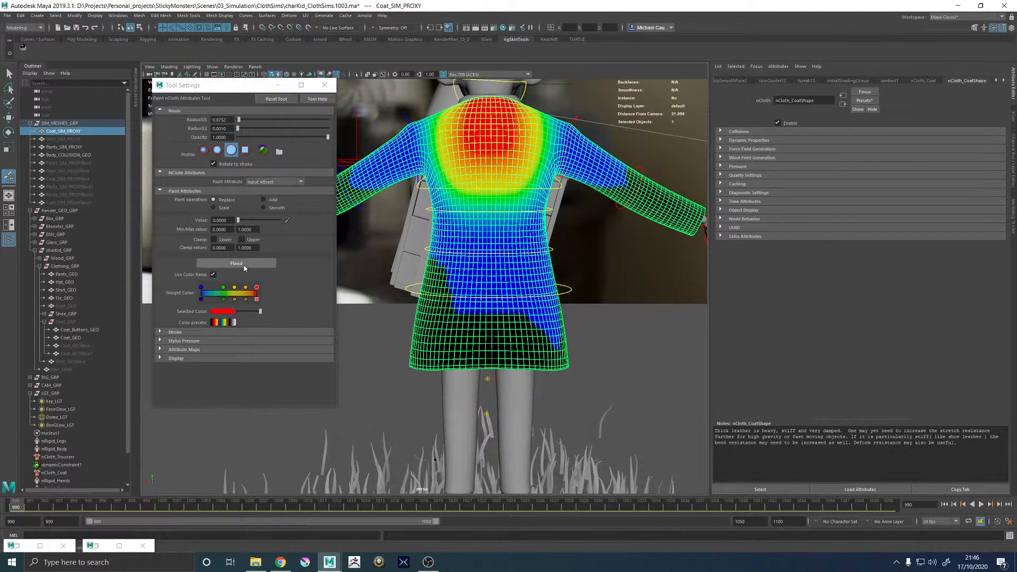
- Flood the coat repeatedly with the Smooth operation to spread the Input Attract falloff across sleeves and hem, and leave the paint tool
{"action": "left_click", "coordinate": [263, 208]}
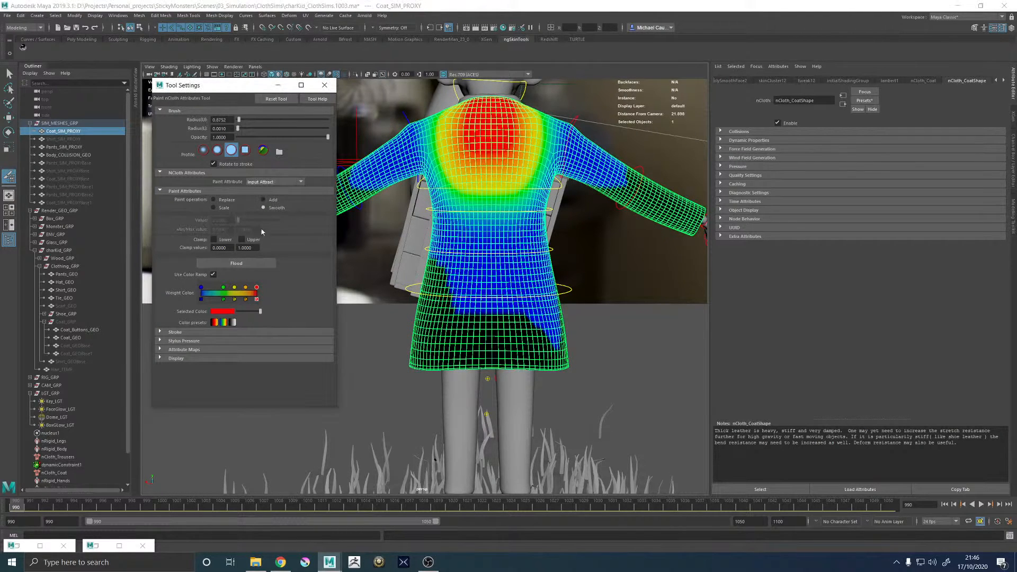
{"action": "left_click", "coordinate": [237, 263]}
{"action": "left_click", "coordinate": [236, 263]}
{"action": "left_click", "coordinate": [237, 264]}
{"action": "left_click", "coordinate": [236, 263]}
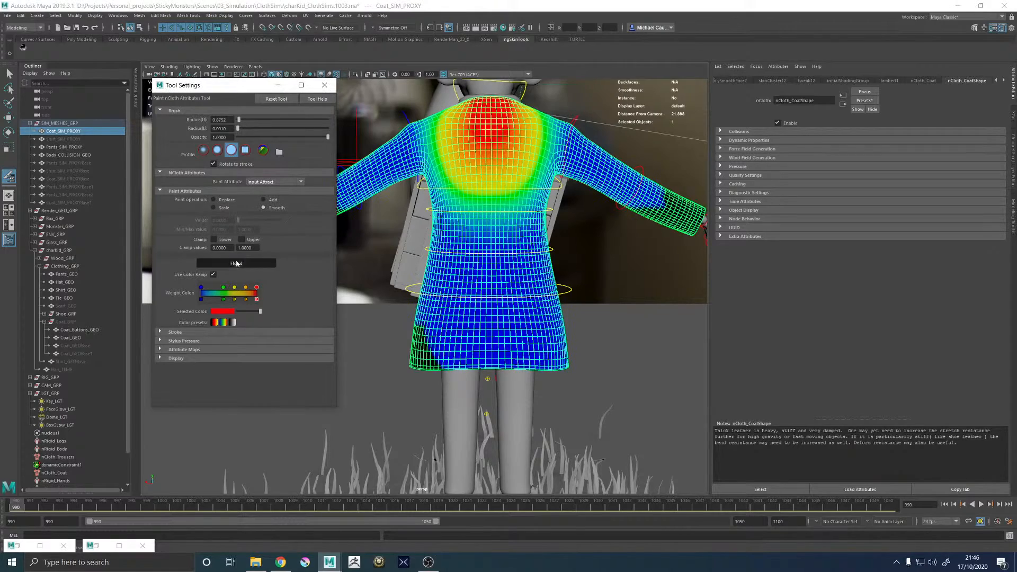
{"action": "left_click", "coordinate": [237, 264]}
{"action": "left_click", "coordinate": [237, 263]}
{"action": "left_click", "coordinate": [236, 263]}
{"action": "left_click", "coordinate": [237, 263]}
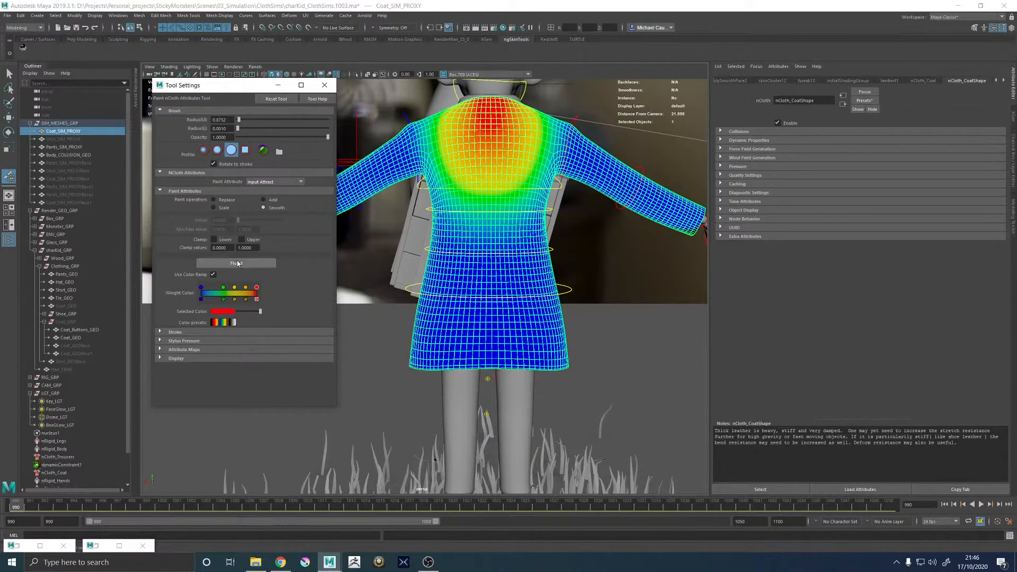
{"action": "left_click", "coordinate": [237, 263]}
{"action": "left_click", "coordinate": [237, 263]}
{"action": "left_click_drag", "start_coordinate": [593, 253], "coordinate": [620, 284], "text": "alt"}
{"action": "left_click", "coordinate": [218, 263]}
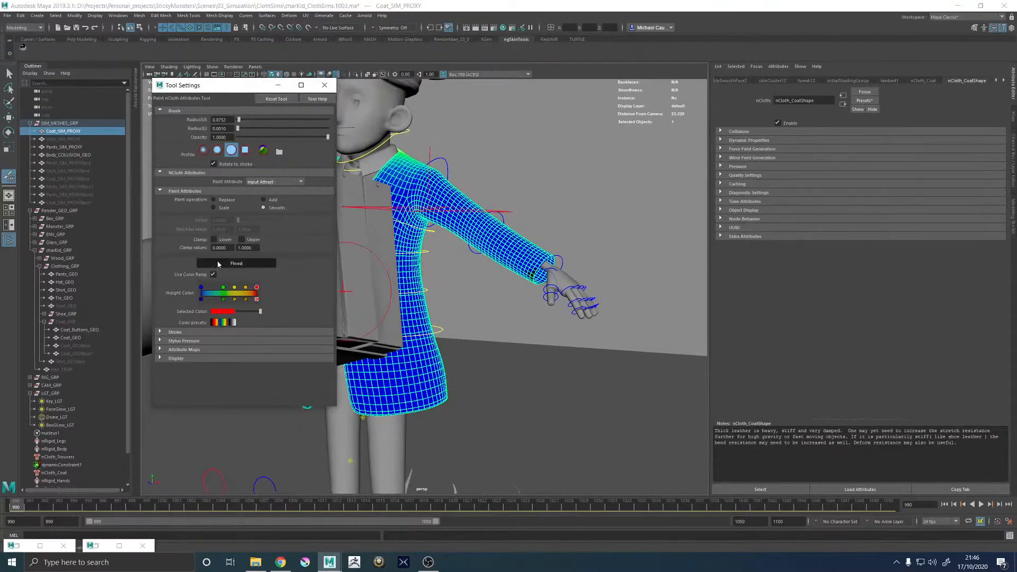
{"action": "left_click", "coordinate": [218, 264]}
{"action": "mouse_move", "coordinate": [365, 259]}
{"action": "left_mouse_down", "text": "alt"}
{"action": "mouse_move", "coordinate": [494, 281]}
{"action": "mouse_move", "coordinate": [480, 278]}
{"action": "left_mouse_up", "text": "alt"}
{"action": "key", "text": "w"}
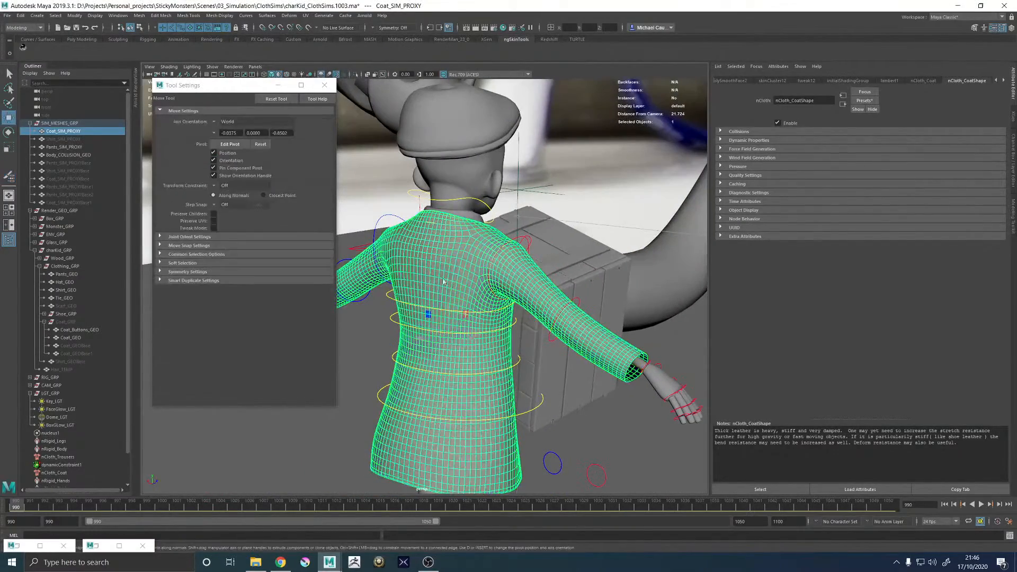
- Clear the coat selection, frame the whole character from the side, and save the scene
{"action": "left_click", "coordinate": [561, 175]}
{"action": "left_click_drag", "start_coordinate": [555, 372], "coordinate": [500, 352], "text": "alt"}
{"action": "right_click_drag", "start_coordinate": [501, 352], "coordinate": [455, 347], "text": "alt"}
{"action": "middle_click_drag", "start_coordinate": [496, 346], "coordinate": [546, 352], "text": "alt"}
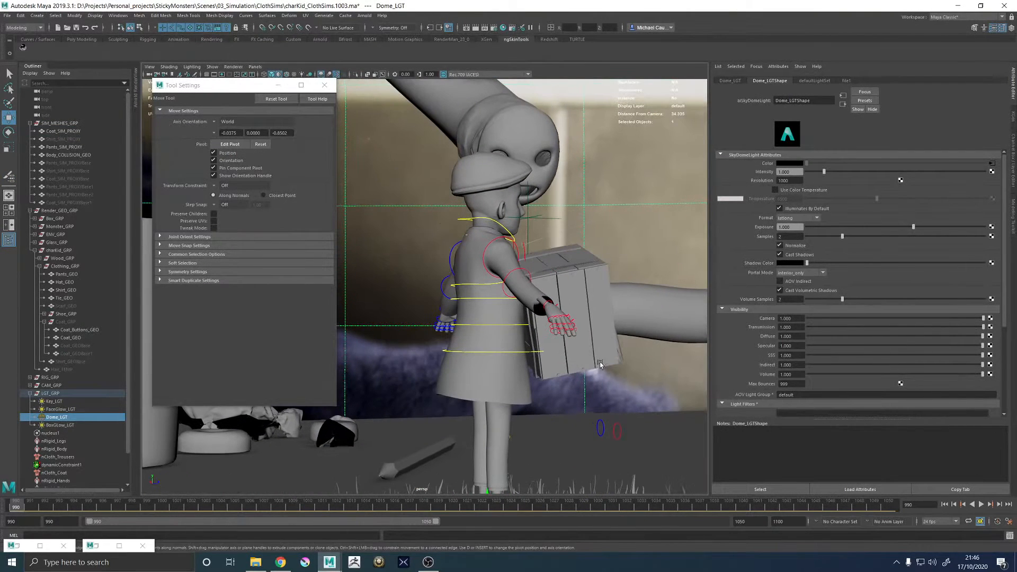
{"action": "left_click", "coordinate": [625, 201]}
{"action": "key", "text": "ctrl+s"}
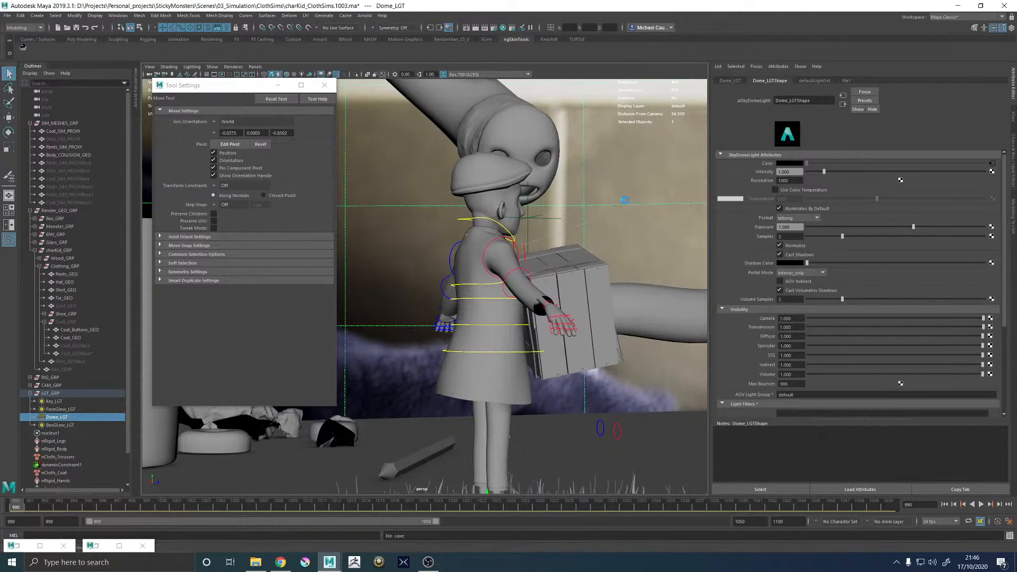
- Play the cloth simulation up to frame 1036, stop it, and examine the sim coat's back and shoulder up close
{"action": "left_click", "coordinate": [980, 504]}
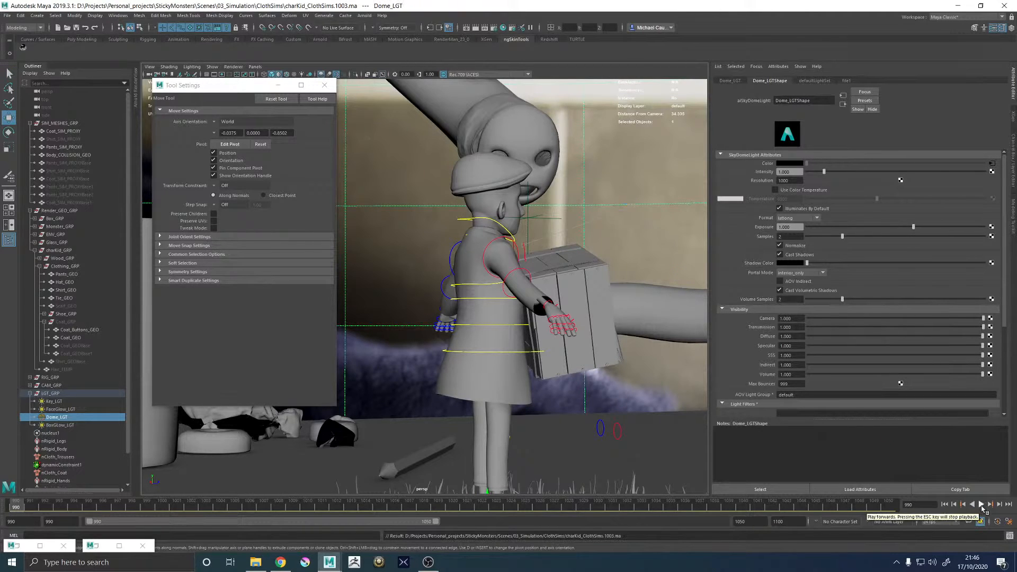
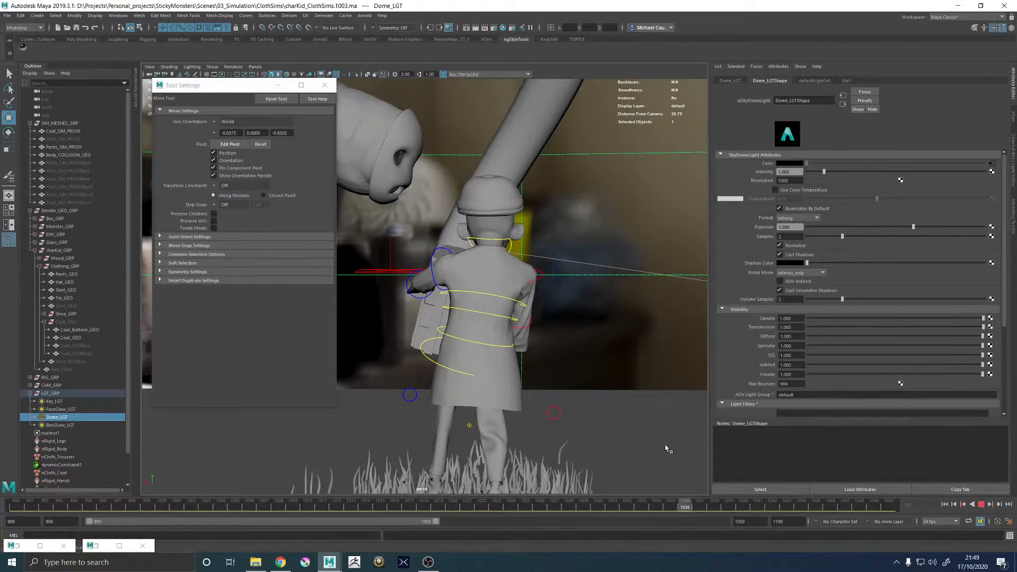
{"action": "left_click", "coordinate": [689, 504]}
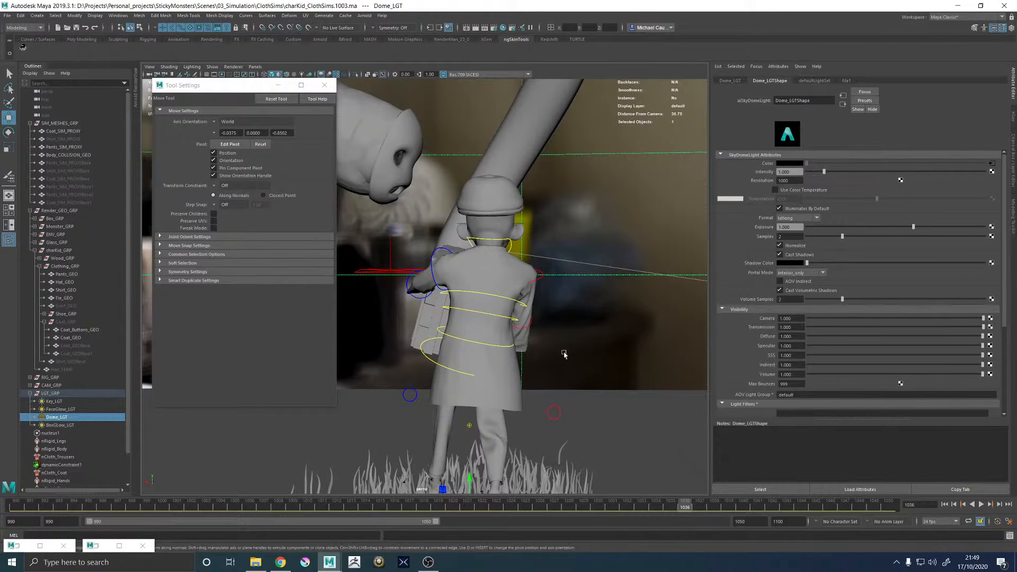
{"action": "left_click_drag", "start_coordinate": [591, 218], "coordinate": [463, 296], "text": "alt"}
{"action": "right_click_drag", "start_coordinate": [463, 296], "coordinate": [540, 322], "text": "alt"}
{"action": "left_click_drag", "start_coordinate": [540, 322], "coordinate": [484, 277], "text": "alt"}
{"action": "left_click", "coordinate": [486, 288]}
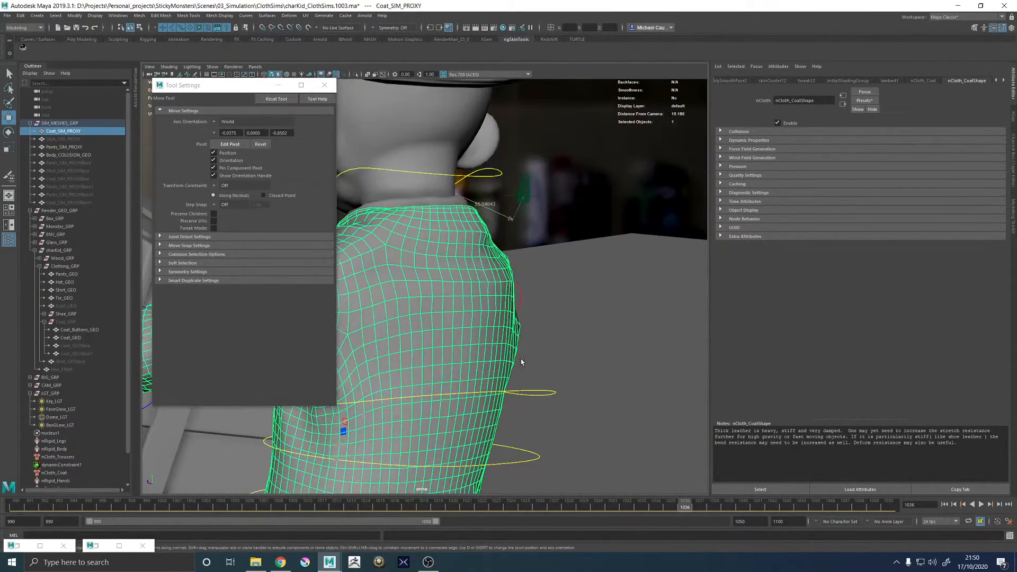
- Return to frame 990 and reopen the Input Attract vertex map painting on Coat_SIM_PROXY with its tool settings
{"action": "left_click", "coordinate": [943, 505]}
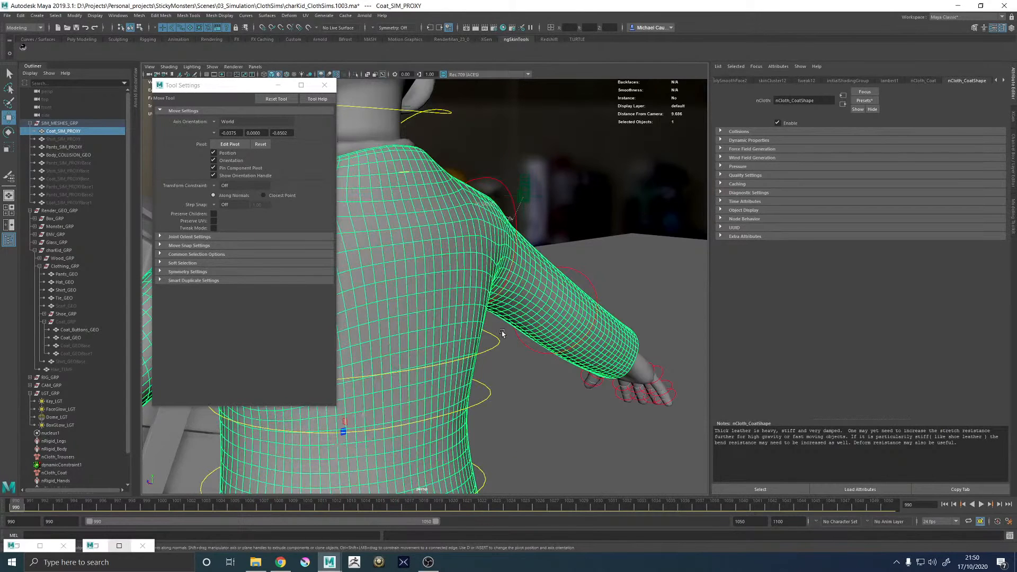
{"action": "left_click", "coordinate": [325, 86]}
{"action": "right_click", "coordinate": [418, 229]}
{"action": "mouse_move", "coordinate": [401, 379]}
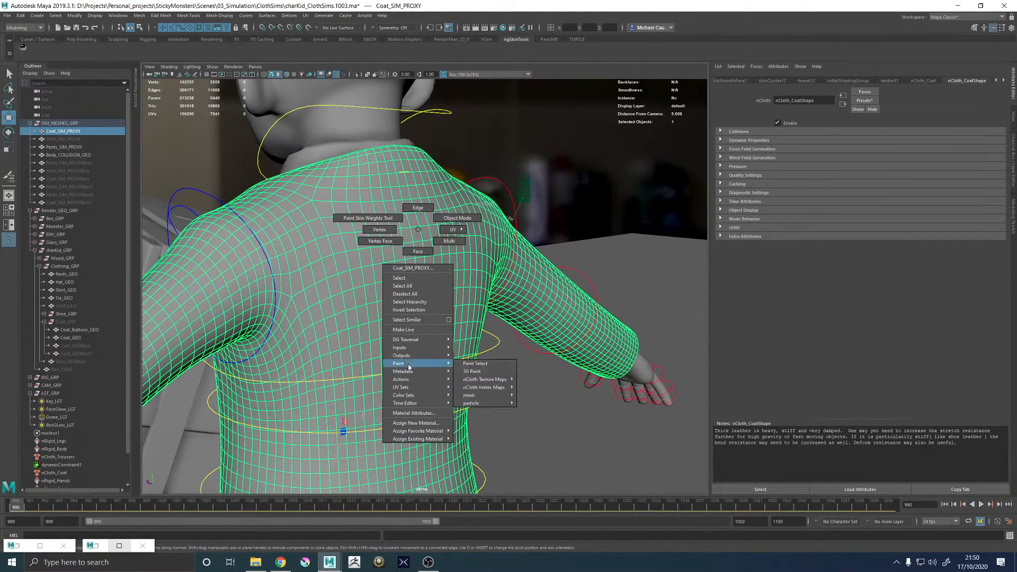
{"action": "mouse_move", "coordinate": [484, 387]}
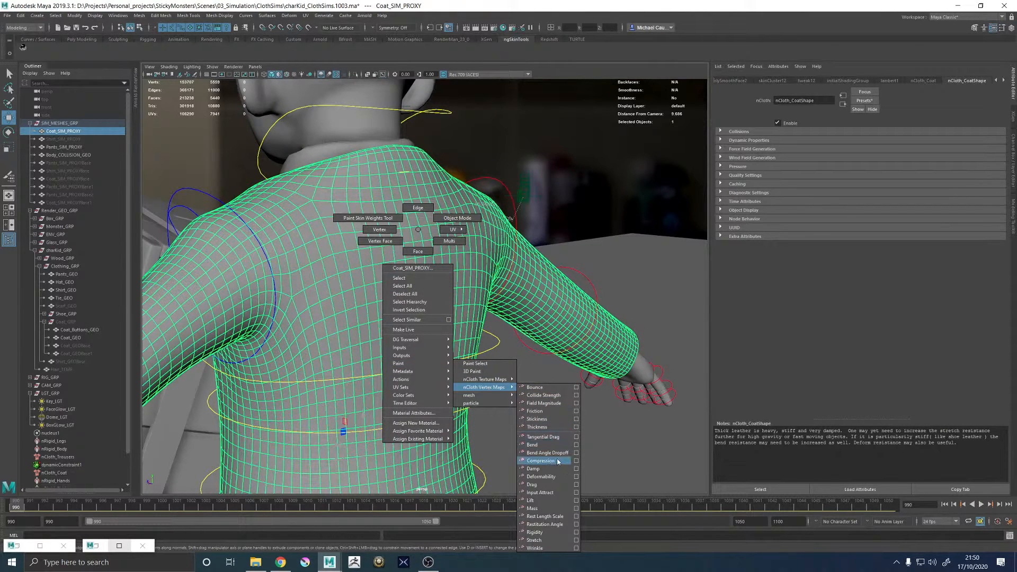
{"action": "left_click", "coordinate": [546, 493]}
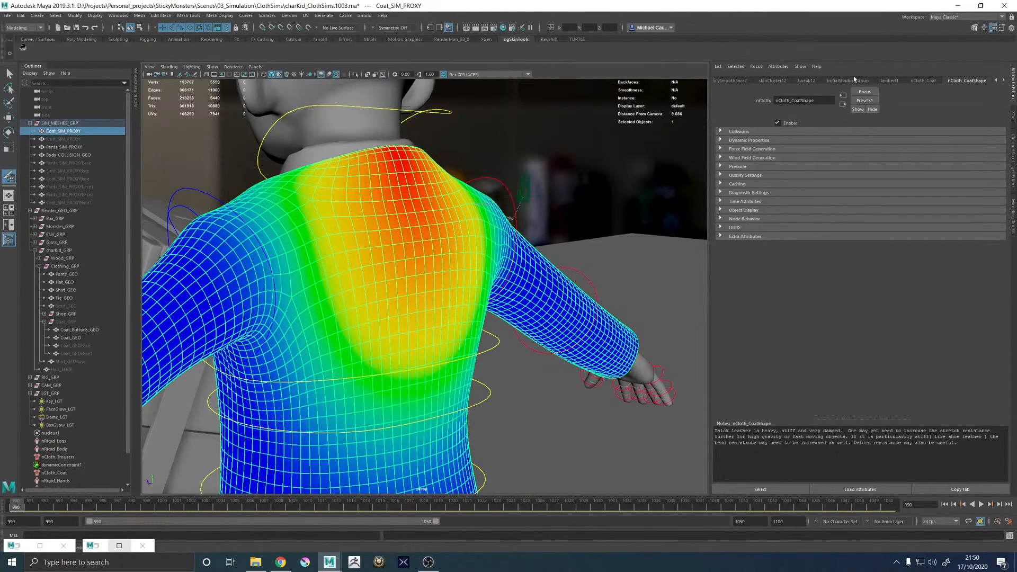
{"action": "left_click", "coordinate": [1002, 28]}
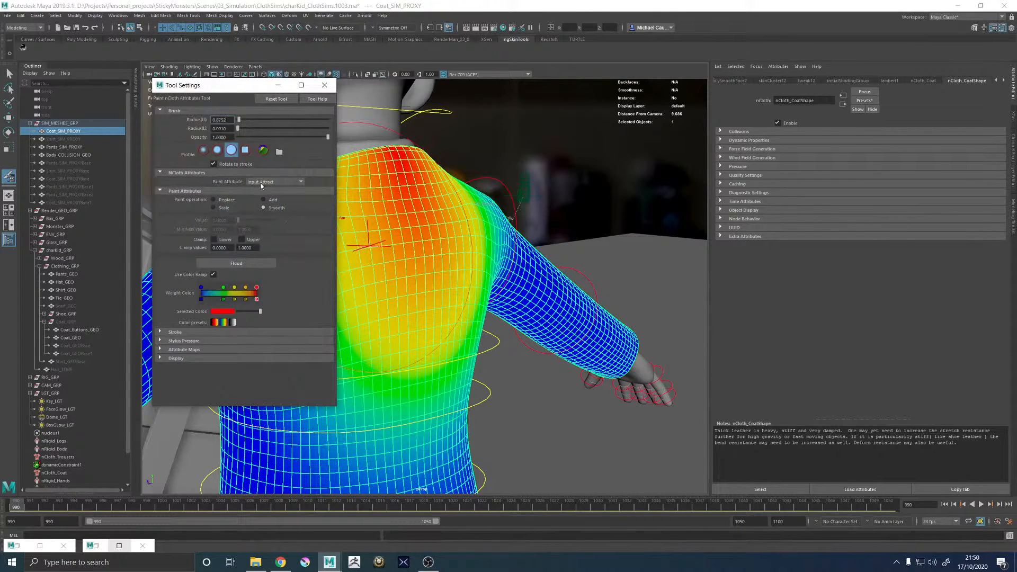
- Paint Input Attract with the Replace operation, value 1.0 and brush radius 0.1350 along the coat's upper back below the collar
{"action": "left_click", "coordinate": [225, 200]}
{"action": "mouse_move", "coordinate": [389, 227]}
{"action": "left_mouse_down", "text": "alt"}
{"action": "mouse_move", "coordinate": [459, 236]}
{"action": "mouse_move", "coordinate": [423, 236]}
{"action": "left_mouse_up", "text": "alt"}
{"action": "left_click_drag", "start_coordinate": [238, 219], "coordinate": [320, 217]}
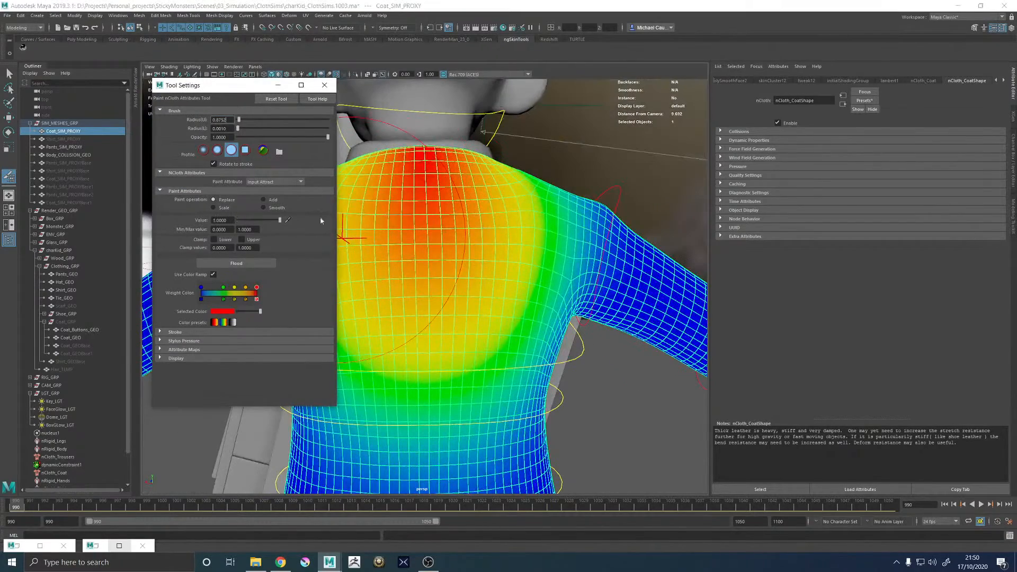
{"action": "middle_click_drag", "start_coordinate": [455, 304], "coordinate": [472, 306], "text": "alt"}
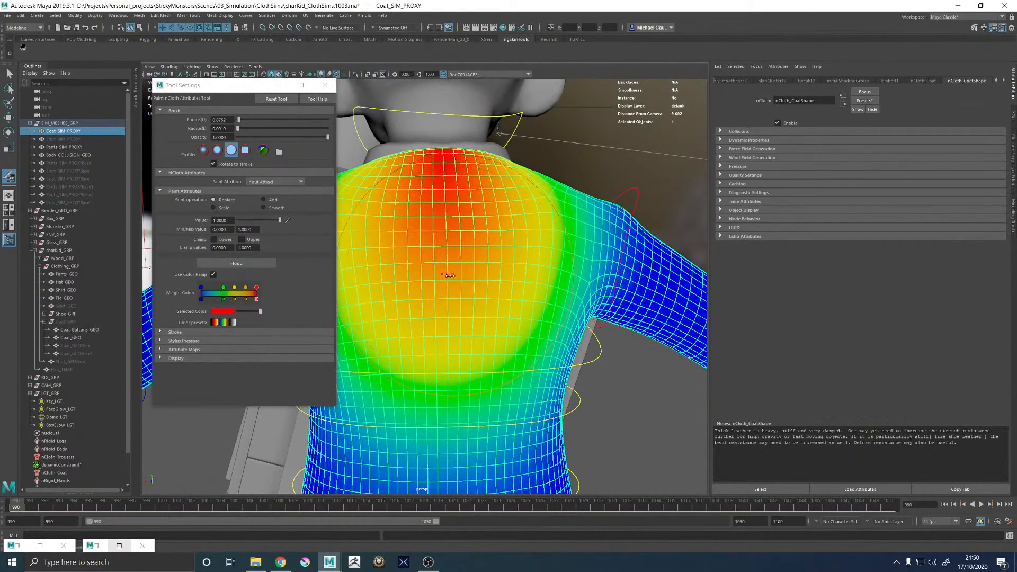
{"action": "key", "text": "b"}
{"action": "left_click_drag", "start_coordinate": [448, 282], "coordinate": [408, 267]}
{"action": "middle_click_drag", "start_coordinate": [438, 210], "coordinate": [474, 237], "text": "alt"}
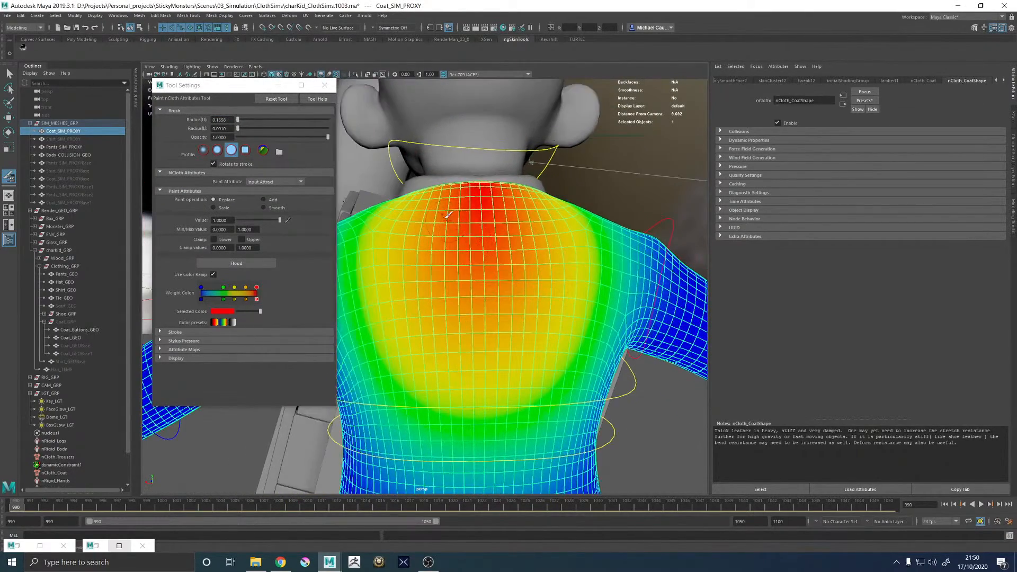
{"action": "left_click_drag", "start_coordinate": [424, 221], "coordinate": [453, 226], "text": "alt"}
{"action": "middle_click_drag", "start_coordinate": [454, 227], "coordinate": [466, 233], "text": "alt"}
{"action": "mouse_move", "coordinate": [482, 221]}
{"action": "left_mouse_down"}
{"action": "mouse_move", "coordinate": [425, 230]}
{"action": "mouse_move", "coordinate": [515, 224]}
{"action": "mouse_move", "coordinate": [464, 215]}
{"action": "mouse_move", "coordinate": [458, 249]}
{"action": "mouse_move", "coordinate": [540, 256]}
{"action": "left_mouse_up"}
{"action": "left_click_drag", "start_coordinate": [540, 257], "coordinate": [499, 238], "text": "alt"}
{"action": "middle_click_drag", "start_coordinate": [499, 238], "coordinate": [501, 232], "text": "alt"}
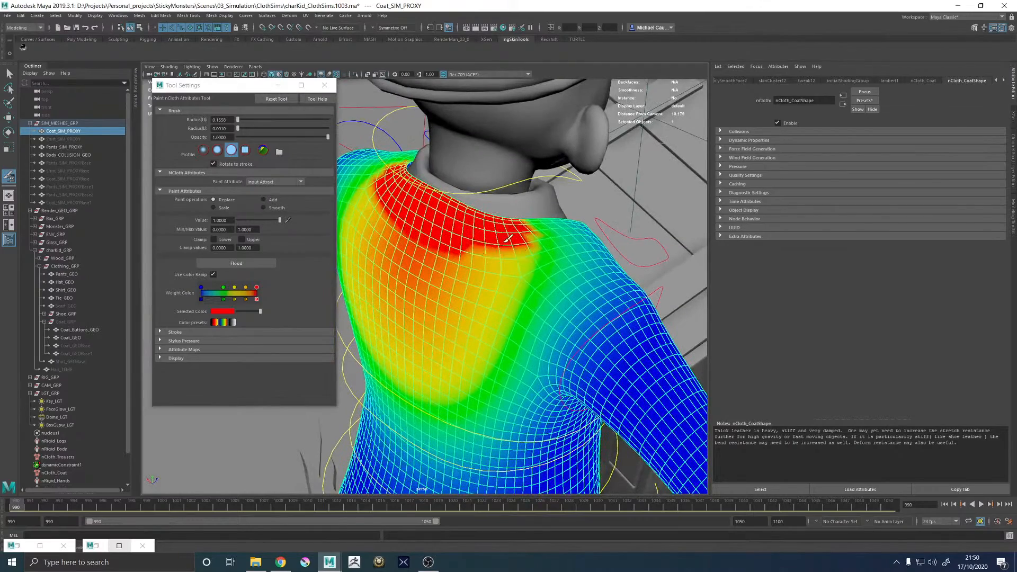
- Extend the full-value Input Attract area over the coat's shoulder blades and flood the map once with the Smooth operation
{"action": "mouse_move", "coordinate": [507, 238]}
{"action": "left_mouse_down"}
{"action": "mouse_move", "coordinate": [476, 289]}
{"action": "mouse_move", "coordinate": [500, 247]}
{"action": "left_mouse_up"}
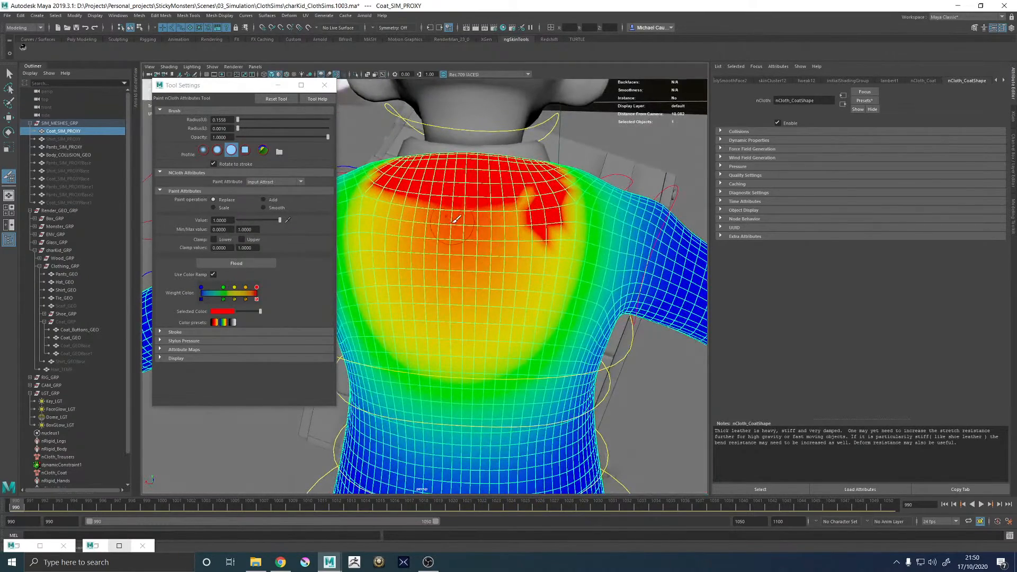
{"action": "mouse_move", "coordinate": [453, 221]}
{"action": "left_mouse_down"}
{"action": "mouse_move", "coordinate": [470, 221]}
{"action": "mouse_move", "coordinate": [423, 229]}
{"action": "mouse_move", "coordinate": [476, 244]}
{"action": "mouse_move", "coordinate": [534, 210]}
{"action": "mouse_move", "coordinate": [415, 258]}
{"action": "mouse_move", "coordinate": [466, 236]}
{"action": "mouse_move", "coordinate": [471, 248]}
{"action": "mouse_move", "coordinate": [425, 324]}
{"action": "mouse_move", "coordinate": [394, 339]}
{"action": "left_mouse_up"}
{"action": "left_click_drag", "start_coordinate": [416, 296], "coordinate": [376, 249], "text": "alt"}
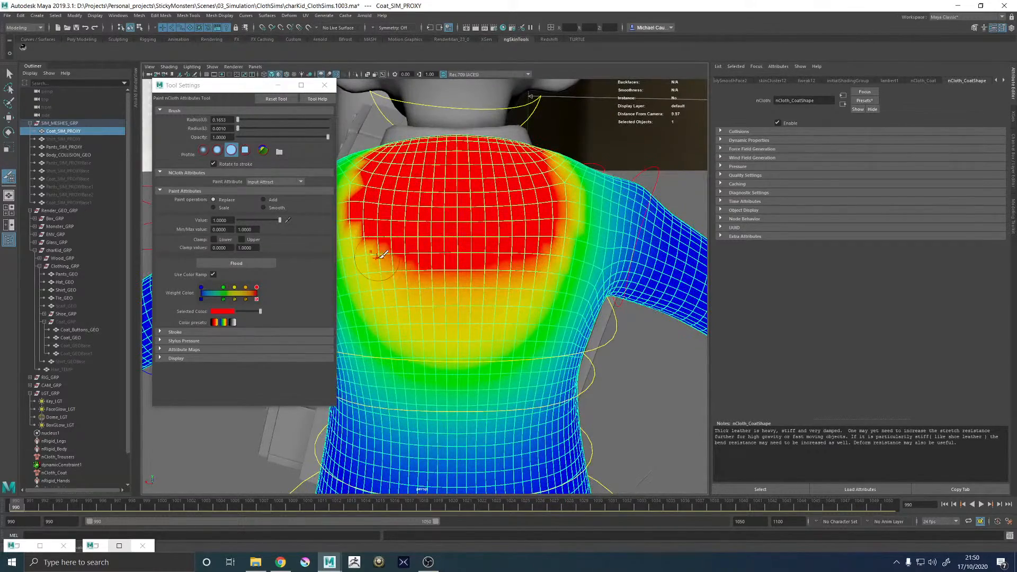
{"action": "middle_click_drag", "start_coordinate": [410, 277], "coordinate": [512, 320], "text": "alt"}
{"action": "mouse_move", "coordinate": [521, 312]}
{"action": "left_mouse_down", "text": "shift"}
{"action": "mouse_move", "coordinate": [457, 258]}
{"action": "mouse_move", "coordinate": [461, 203]}
{"action": "left_mouse_up", "text": "shift"}
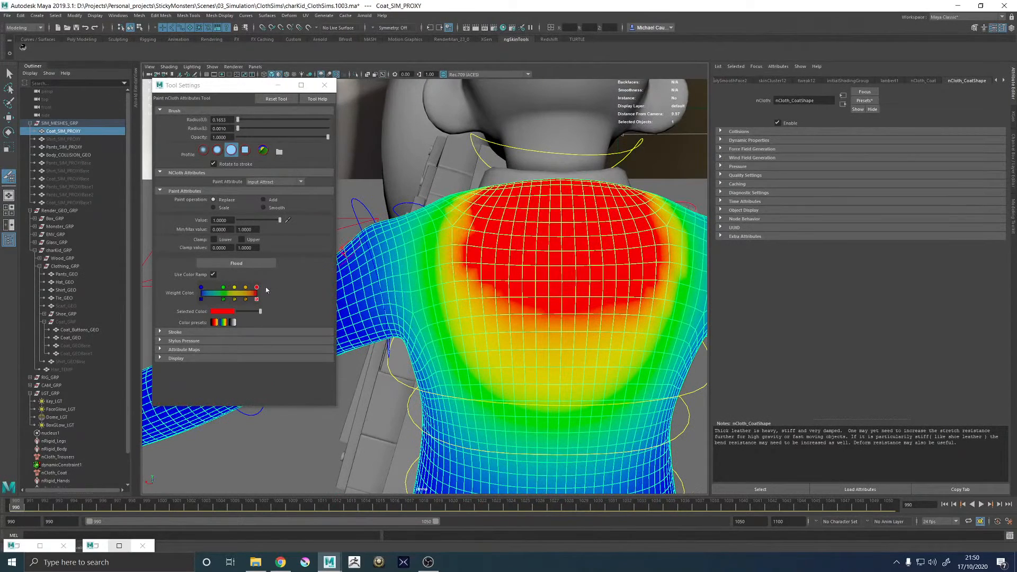
{"action": "left_click", "coordinate": [263, 208]}
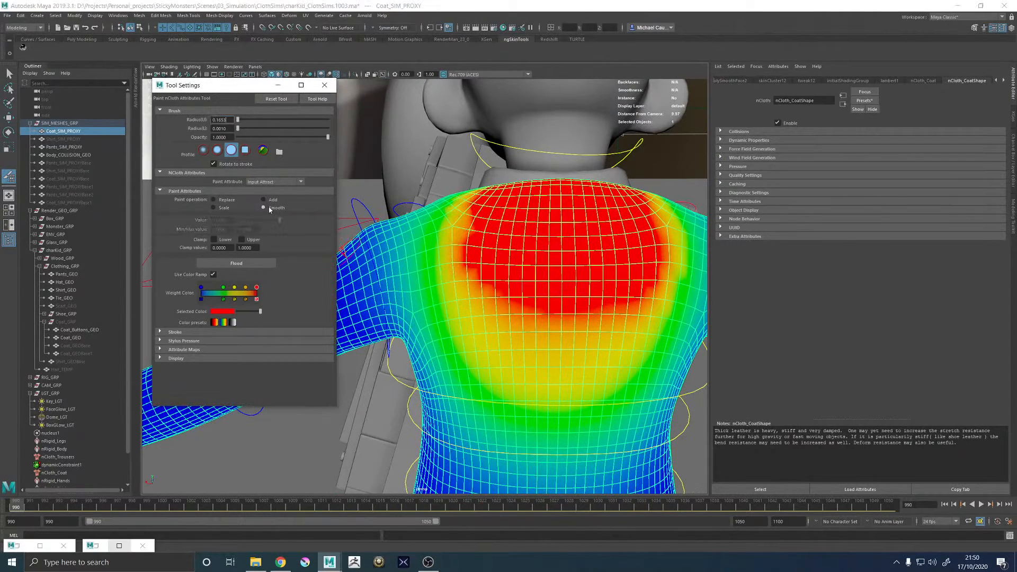
{"action": "left_click", "coordinate": [236, 263]}
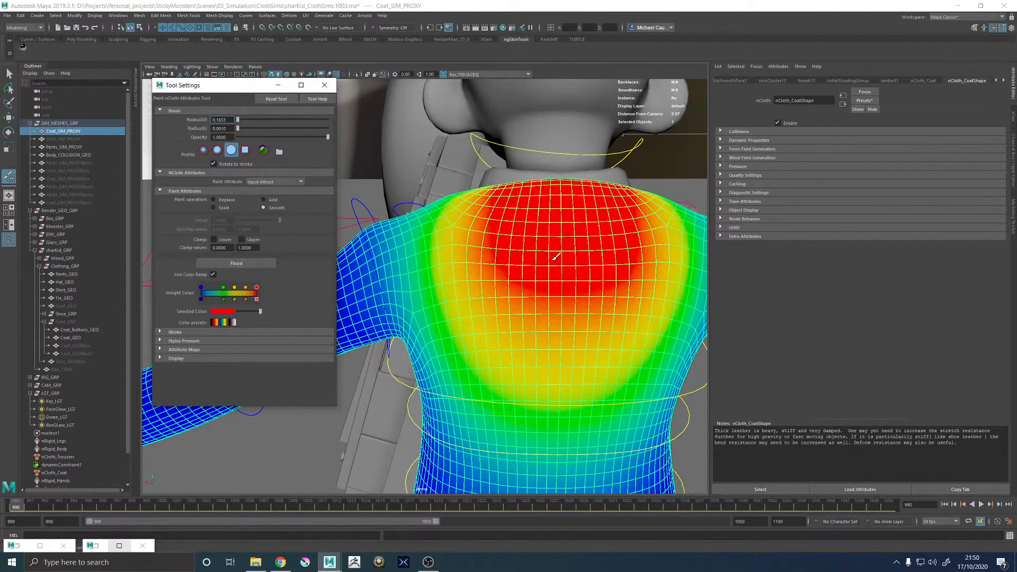
- Enlarge the brush radius to 0.4570 and use Replace at value 1.0 to widen the painted area across the upper back and both shoulder tops
{"action": "mouse_move", "coordinate": [556, 257]}
{"action": "left_mouse_down", "text": "alt"}
{"action": "mouse_move", "coordinate": [563, 267]}
{"action": "mouse_move", "coordinate": [535, 251]}
{"action": "mouse_move", "coordinate": [548, 247]}
{"action": "left_mouse_up", "text": "alt"}
{"action": "key", "text": "b"}
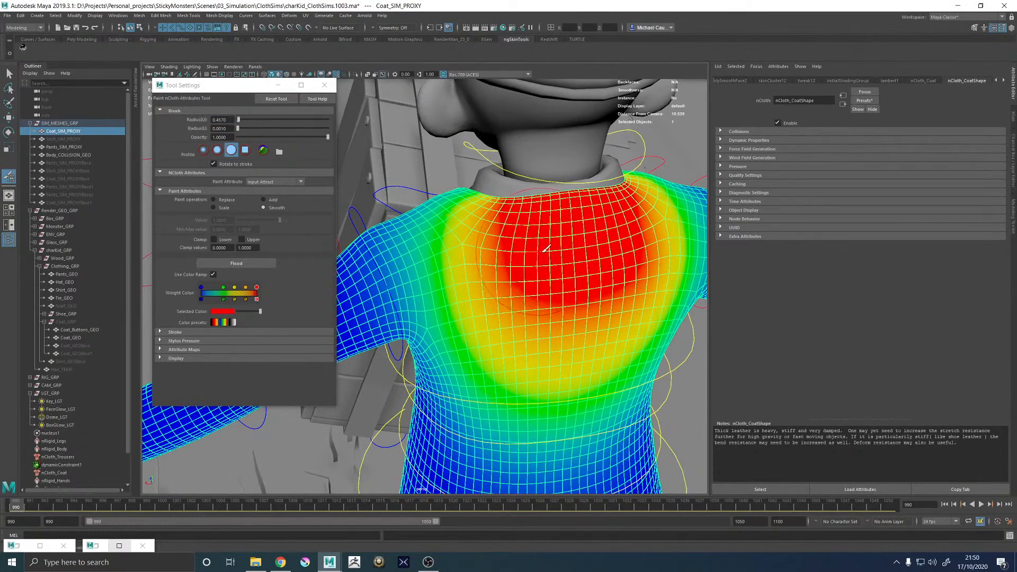
{"action": "left_click", "coordinate": [214, 200]}
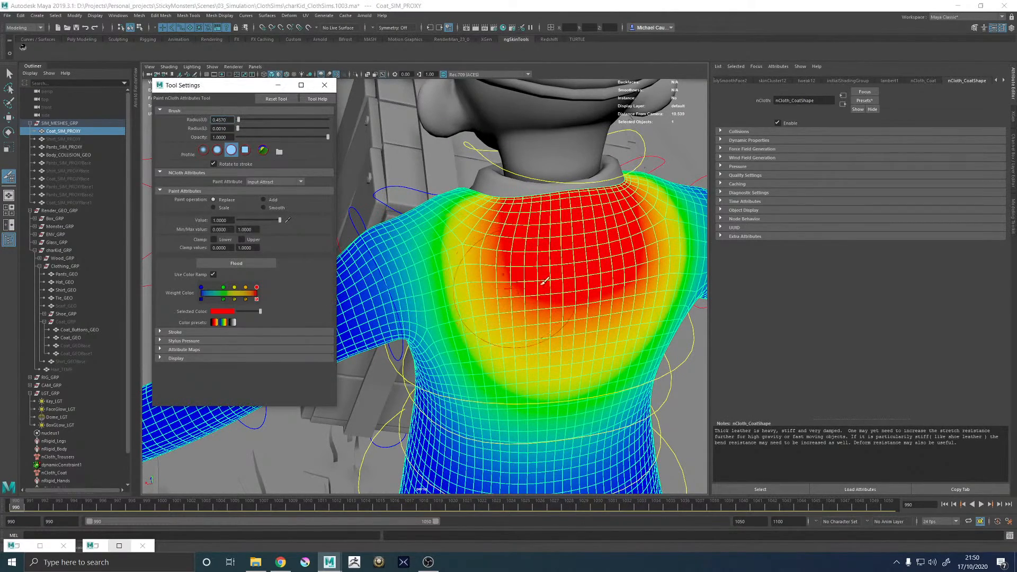
{"action": "mouse_move", "coordinate": [548, 231]}
{"action": "left_mouse_down", "text": "alt"}
{"action": "mouse_move", "coordinate": [508, 254]}
{"action": "mouse_move", "coordinate": [439, 249]}
{"action": "mouse_move", "coordinate": [490, 207]}
{"action": "mouse_move", "coordinate": [515, 242]}
{"action": "left_mouse_up", "text": "alt"}
{"action": "mouse_move", "coordinate": [583, 227]}
{"action": "left_mouse_down", "text": "alt"}
{"action": "mouse_move", "coordinate": [516, 241]}
{"action": "mouse_move", "coordinate": [472, 286]}
{"action": "left_mouse_up", "text": "alt"}
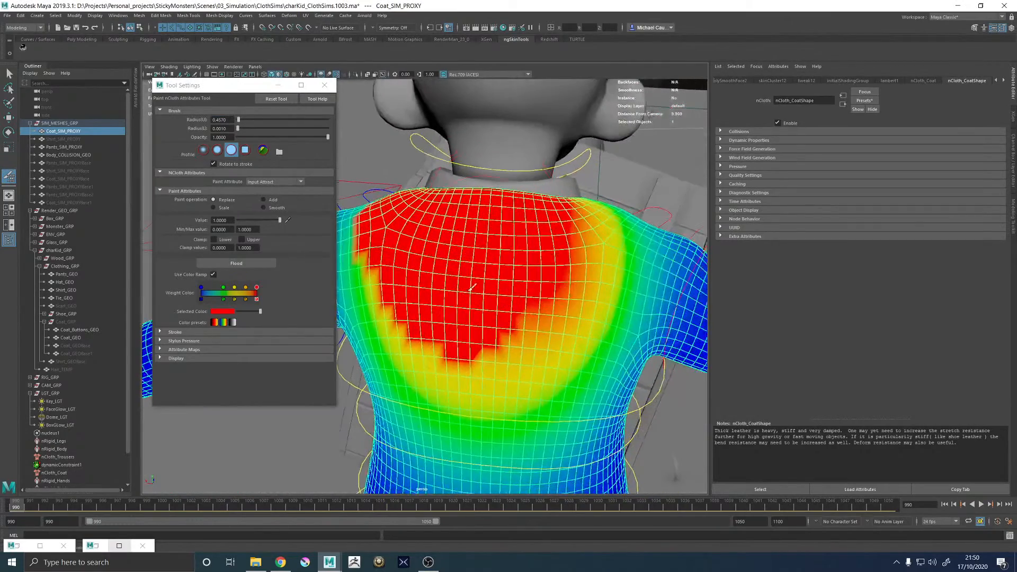
{"action": "mouse_move", "coordinate": [442, 336]}
{"action": "left_mouse_down"}
{"action": "mouse_move", "coordinate": [528, 280]}
{"action": "mouse_move", "coordinate": [571, 236]}
{"action": "mouse_move", "coordinate": [478, 286]}
{"action": "left_mouse_up"}
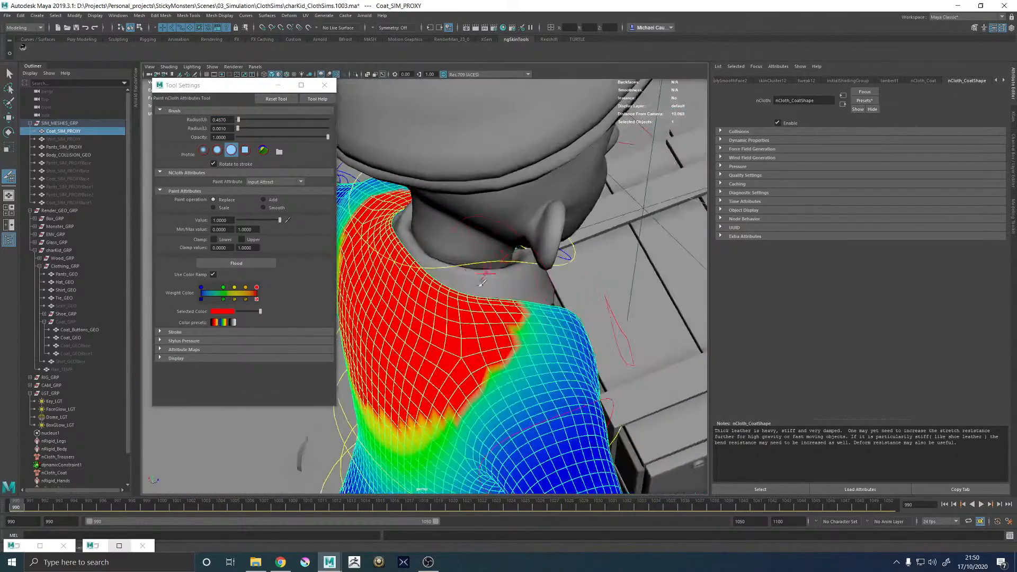
{"action": "mouse_move", "coordinate": [462, 322]}
{"action": "left_mouse_down"}
{"action": "mouse_move", "coordinate": [478, 299]}
{"action": "mouse_move", "coordinate": [541, 300]}
{"action": "mouse_move", "coordinate": [574, 287]}
{"action": "left_mouse_up"}
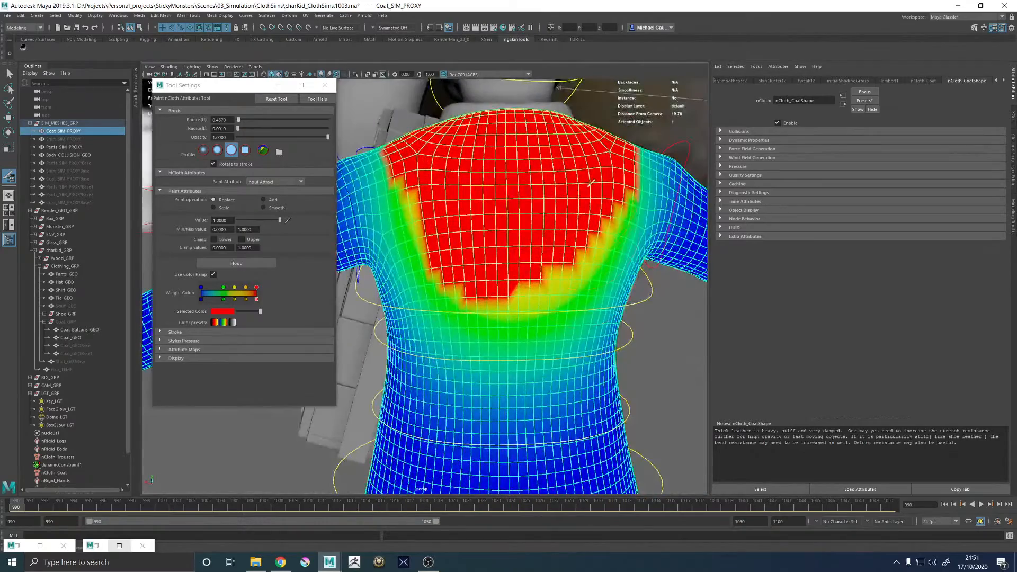
{"action": "mouse_move", "coordinate": [586, 189]}
{"action": "left_mouse_down"}
{"action": "mouse_move", "coordinate": [522, 253]}
{"action": "mouse_move", "coordinate": [486, 246]}
{"action": "mouse_move", "coordinate": [417, 165]}
{"action": "left_mouse_up"}
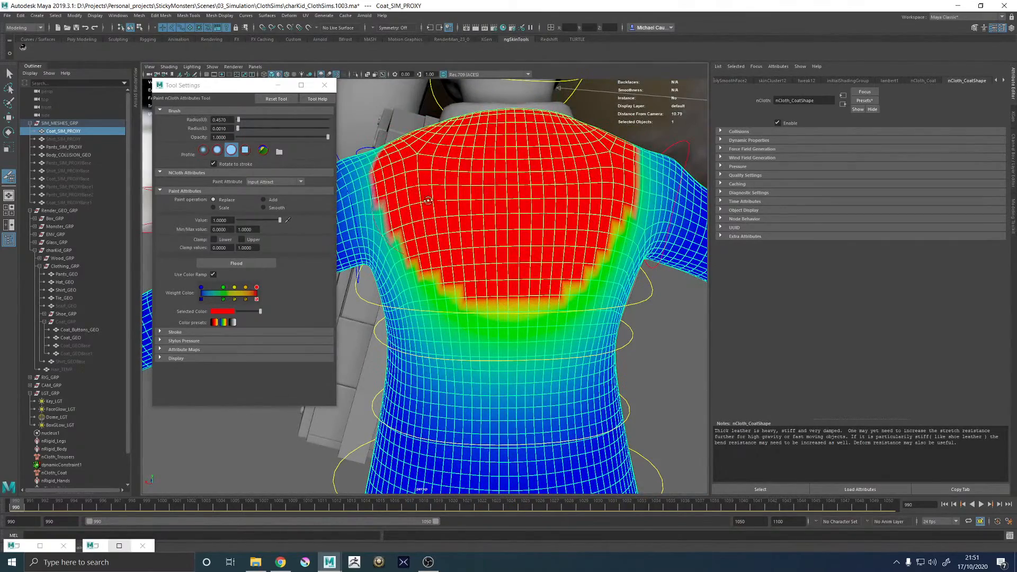
- Flood the widened Input Attract map repeatedly with the Smooth operation to soften its hard edges into a gradual falloff
{"action": "mouse_move", "coordinate": [426, 202]}
{"action": "left_mouse_down", "text": "alt"}
{"action": "mouse_move", "coordinate": [452, 207]}
{"action": "mouse_move", "coordinate": [503, 246]}
{"action": "left_mouse_up", "text": "alt"}
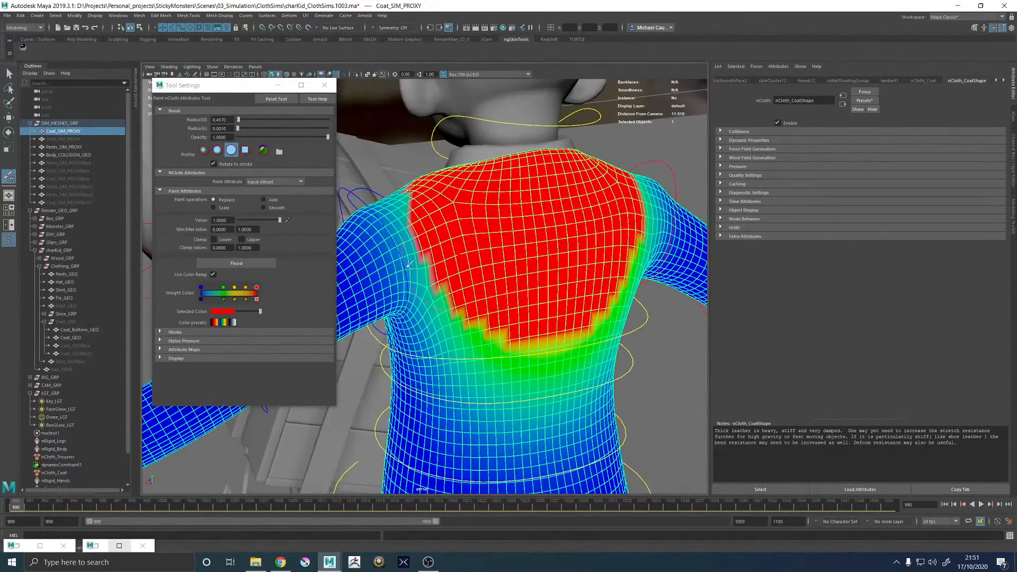
{"action": "left_click", "coordinate": [264, 207]}
{"action": "left_click", "coordinate": [235, 264]}
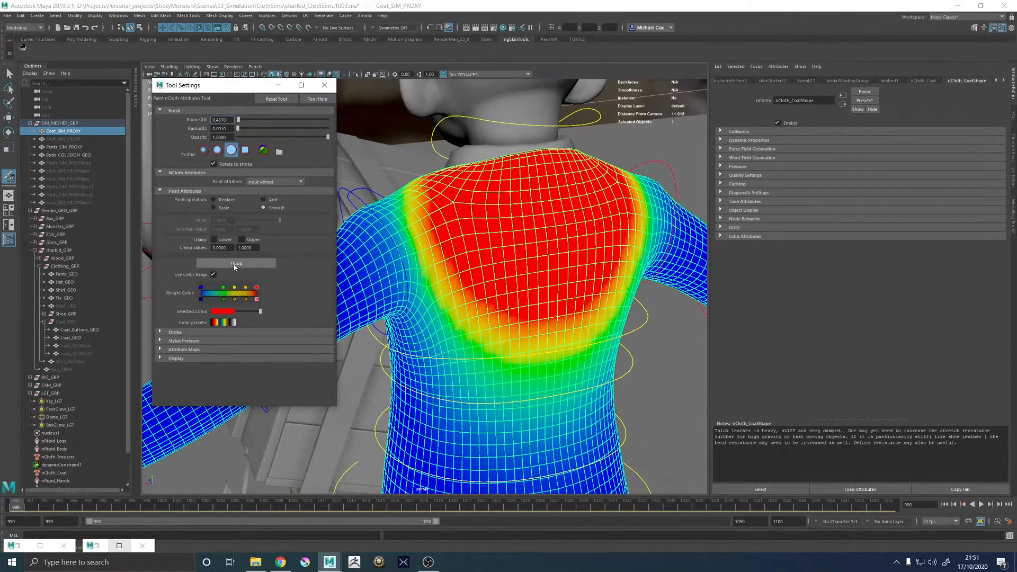
{"action": "left_click", "coordinate": [235, 264]}
{"action": "left_click", "coordinate": [235, 264]}
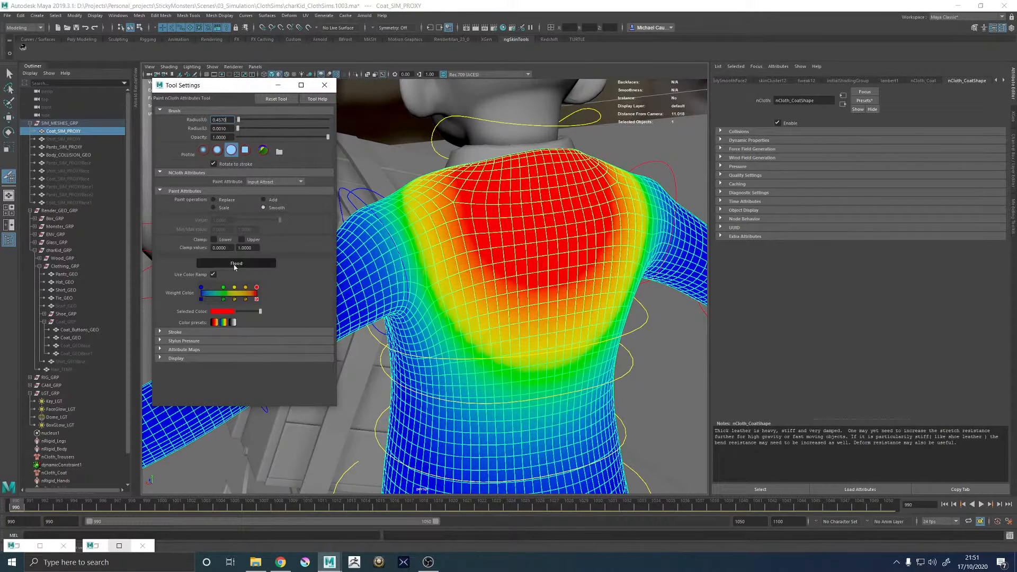
{"action": "left_click", "coordinate": [235, 264]}
{"action": "left_click", "coordinate": [235, 264]}
{"action": "left_click", "coordinate": [235, 264]}
{"action": "left_click", "coordinate": [234, 263]}
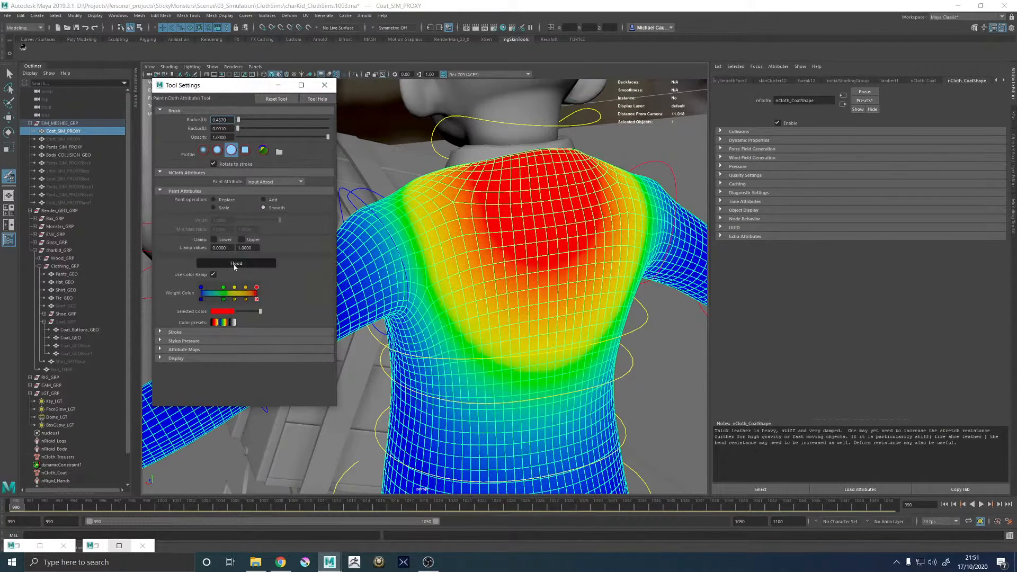
{"action": "left_click", "coordinate": [235, 264]}
{"action": "left_click_drag", "start_coordinate": [409, 234], "coordinate": [408, 267], "text": "alt"}
{"action": "mouse_move", "coordinate": [561, 252]}
{"action": "left_mouse_down", "text": "alt"}
{"action": "mouse_move", "coordinate": [453, 264]}
{"action": "mouse_move", "coordinate": [441, 238]}
{"action": "mouse_move", "coordinate": [479, 230]}
{"action": "left_mouse_up", "text": "alt"}
{"action": "left_click", "coordinate": [241, 264]}
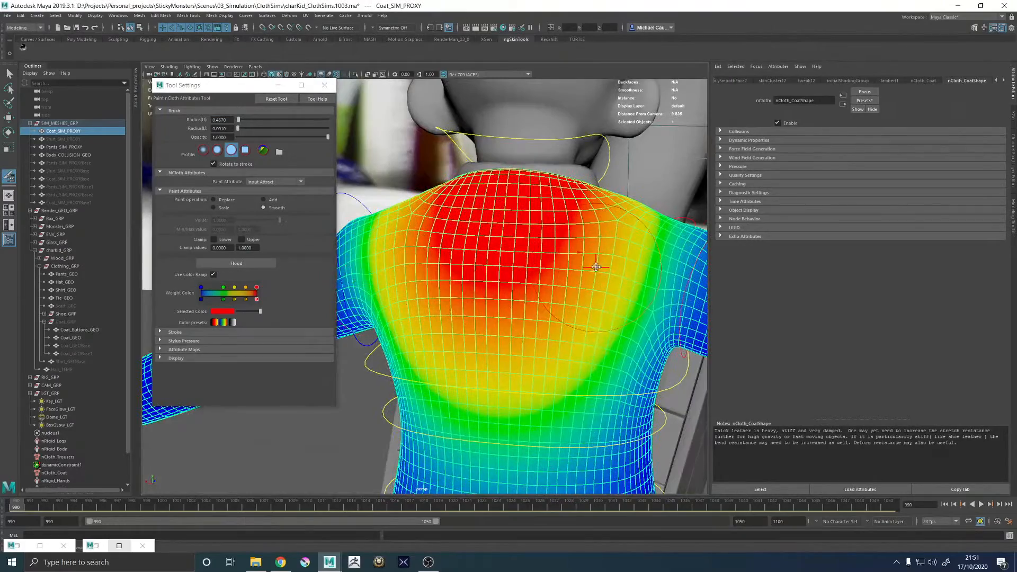
{"action": "mouse_move", "coordinate": [590, 261]}
{"action": "left_mouse_down", "text": "alt"}
{"action": "mouse_move", "coordinate": [483, 284]}
{"action": "mouse_move", "coordinate": [489, 303]}
{"action": "mouse_move", "coordinate": [437, 309]}
{"action": "mouse_move", "coordinate": [446, 280]}
{"action": "left_mouse_up", "text": "alt"}
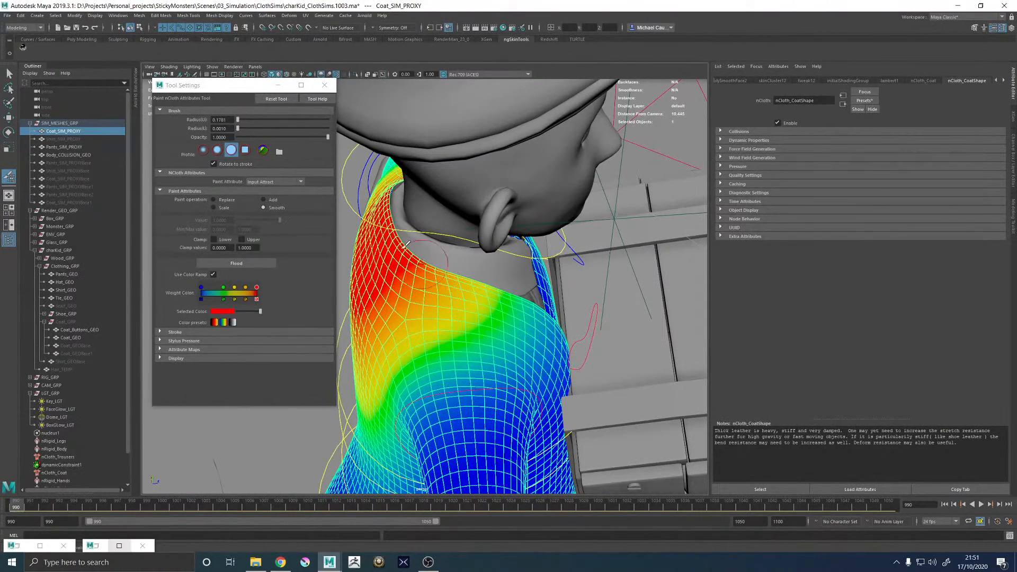
- Check the neck and shoulder falloff, then give the Input Attract map one more Smooth flood
{"action": "left_click", "coordinate": [224, 200]}
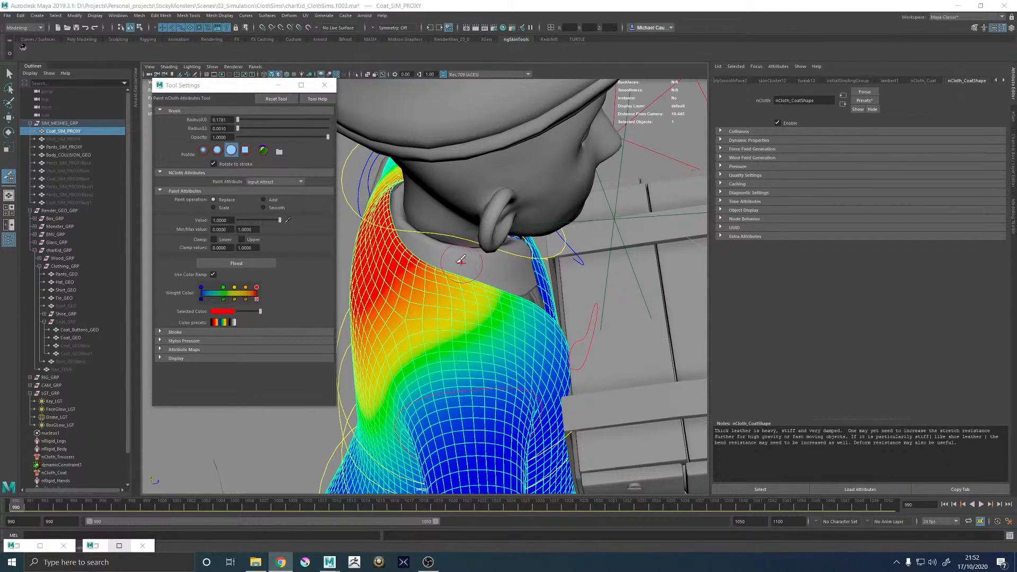
{"action": "left_click_drag", "start_coordinate": [461, 260], "coordinate": [503, 321], "text": "alt"}
{"action": "left_click", "coordinate": [263, 207]}
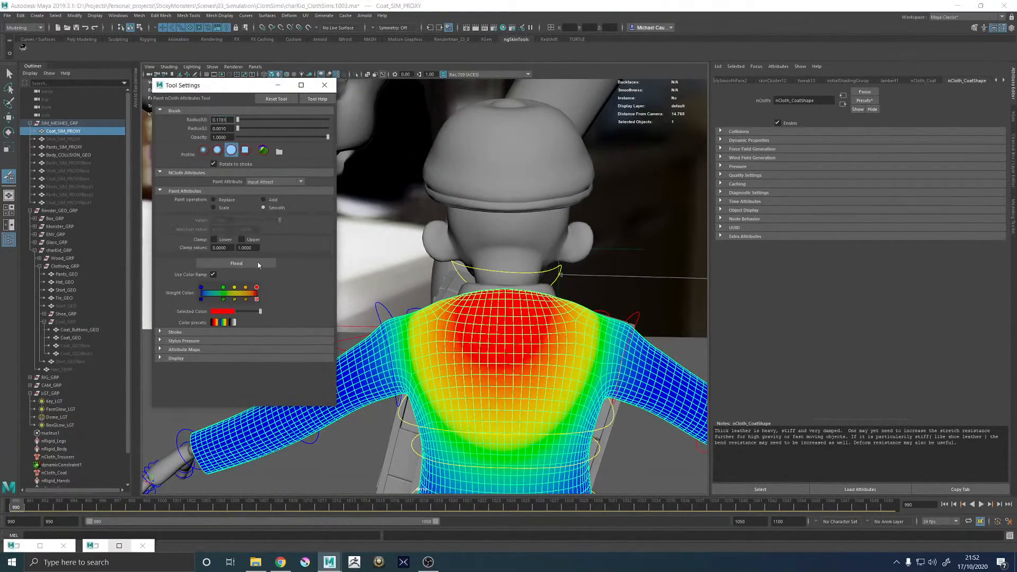
{"action": "left_click", "coordinate": [236, 263]}
{"action": "mouse_move", "coordinate": [551, 304]}
{"action": "left_mouse_down", "text": "alt"}
{"action": "mouse_move", "coordinate": [569, 313]}
{"action": "mouse_move", "coordinate": [466, 285]}
{"action": "left_mouse_up", "text": "alt"}
- Close the paint tool settings, leave the paint tool, and save the scene
{"action": "left_click", "coordinate": [324, 85]}
{"action": "left_click_drag", "start_coordinate": [368, 142], "coordinate": [445, 234], "text": "alt"}
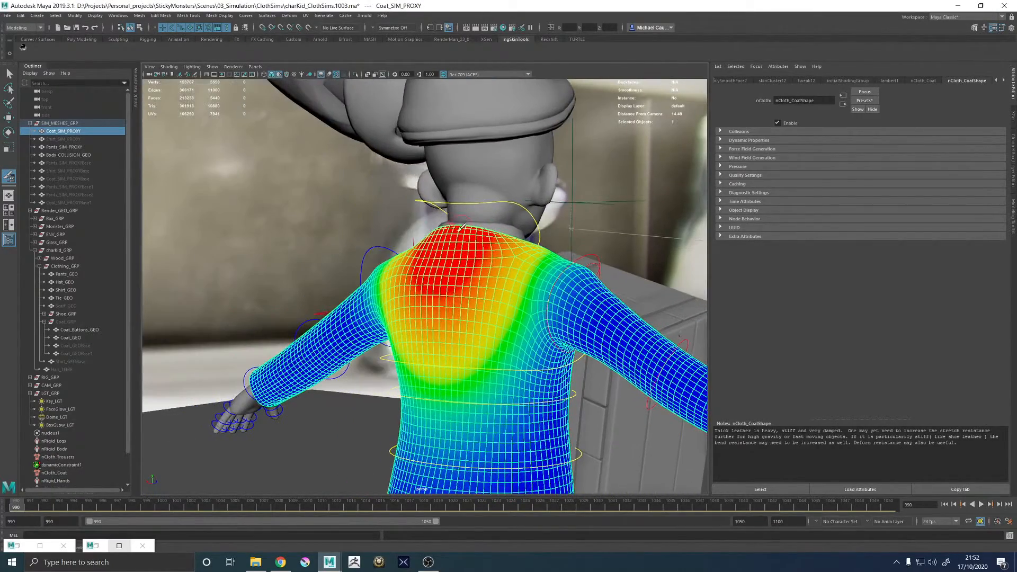
{"action": "key", "text": "w"}
{"action": "left_click_drag", "start_coordinate": [345, 200], "coordinate": [360, 201], "text": "alt"}
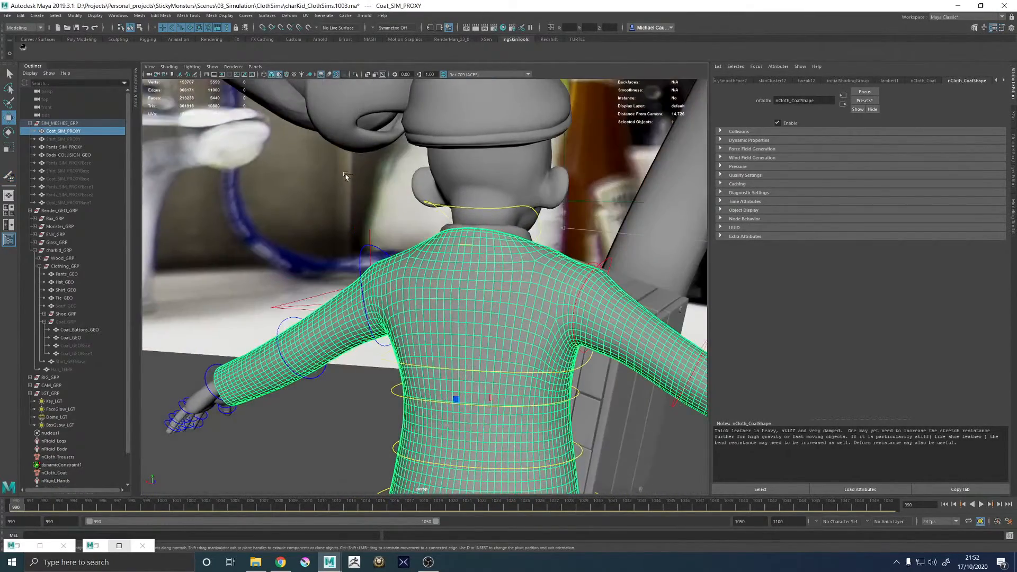
{"action": "key", "text": "q"}
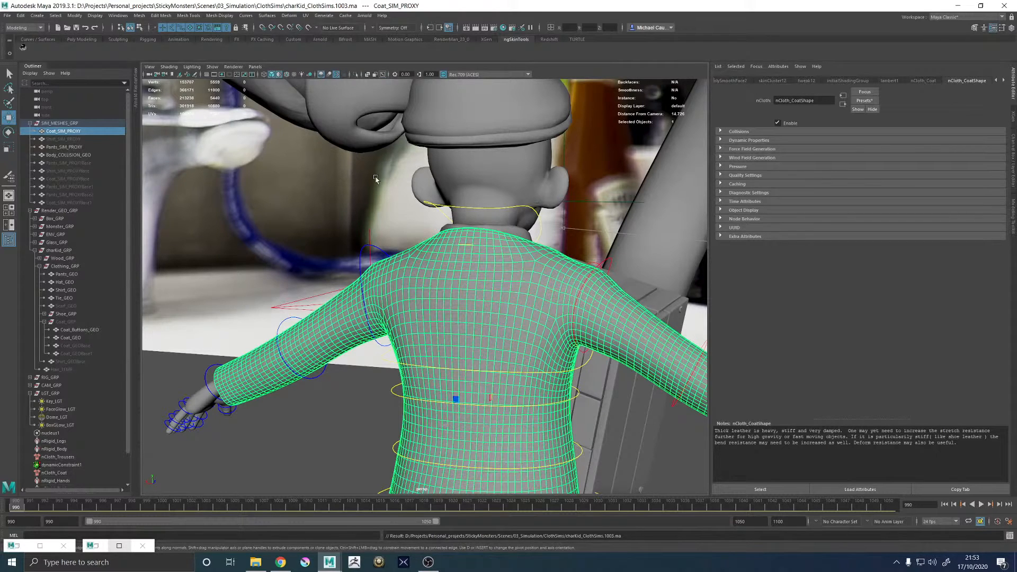
- Play the cloth simulation from frame 990 and stop it at frame 1035
{"action": "left_click", "coordinate": [982, 505]}
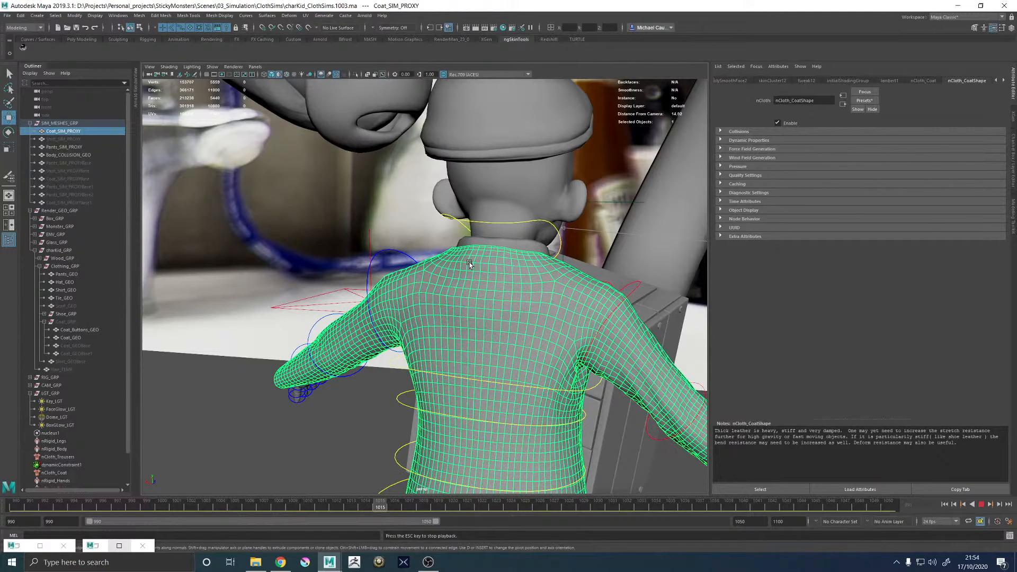
{"action": "key", "text": "alt+Tab"}
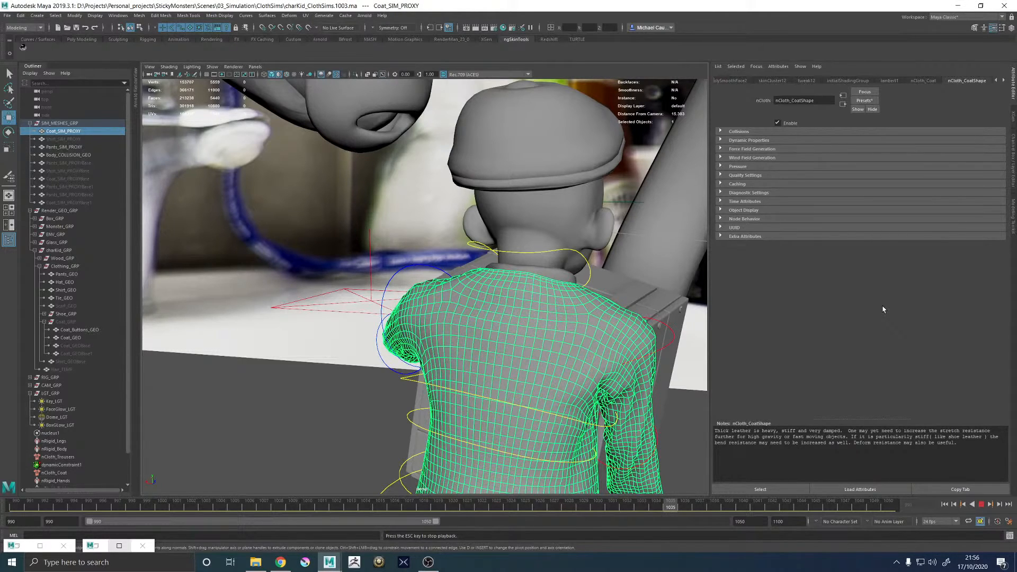
{"action": "key", "text": "Escape"}
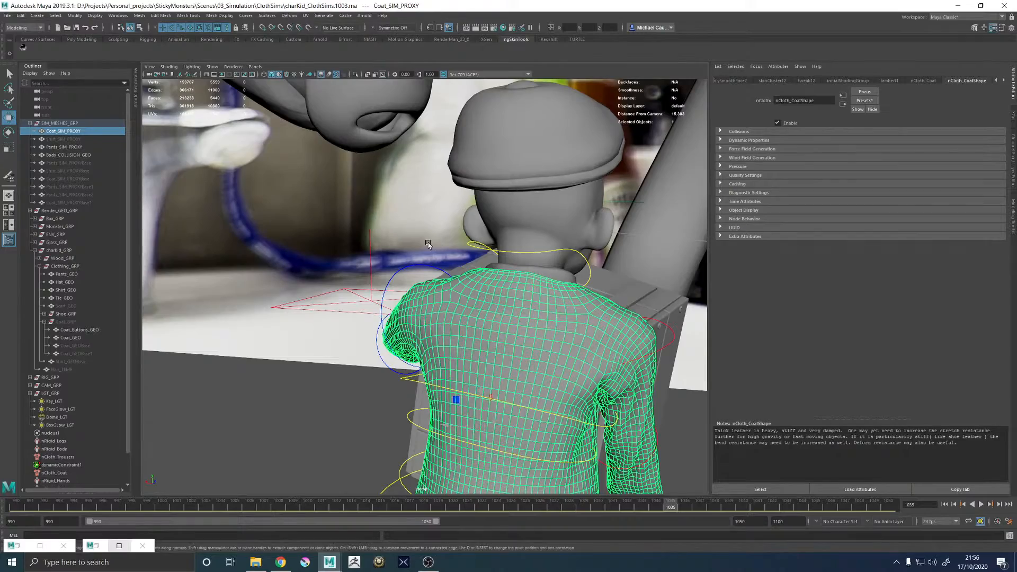
- Unhide Coat_GRP and examine the render coat's side, shoulder and back up close
{"action": "mouse_move", "coordinate": [429, 245]}
{"action": "left_mouse_down", "text": "alt"}
{"action": "mouse_move", "coordinate": [617, 243]}
{"action": "mouse_move", "coordinate": [394, 258]}
{"action": "mouse_move", "coordinate": [444, 303]}
{"action": "mouse_move", "coordinate": [528, 293]}
{"action": "mouse_move", "coordinate": [408, 288]}
{"action": "mouse_move", "coordinate": [426, 320]}
{"action": "left_mouse_up", "text": "alt"}
{"action": "left_click", "coordinate": [510, 295]}
{"action": "scroll", "coordinate": [406, 329], "scroll_direction": "up", "scroll_amount": 5}
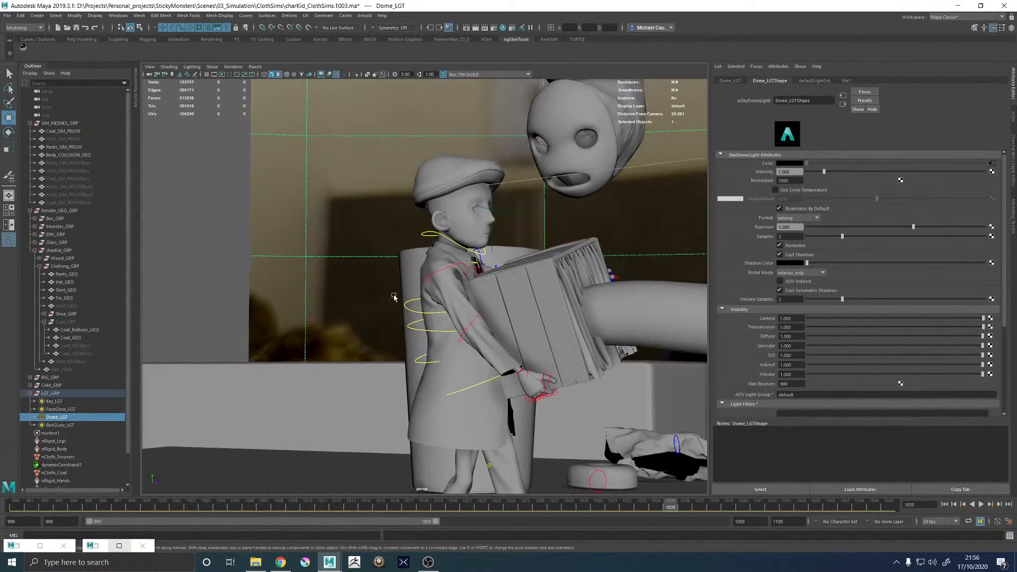
{"action": "left_click", "coordinate": [69, 322]}
{"action": "key", "text": "h"}
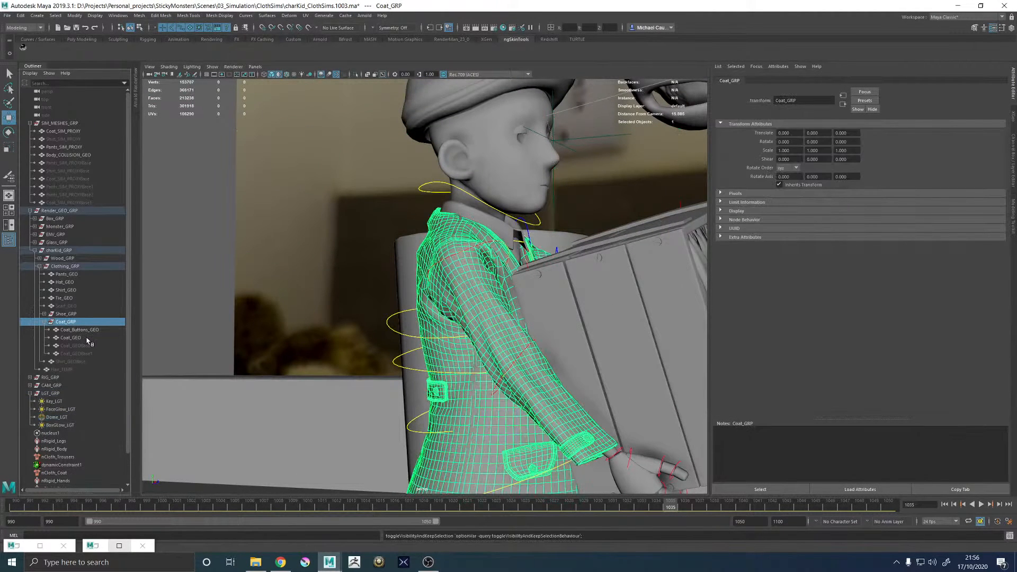
{"action": "left_click_drag", "start_coordinate": [365, 256], "coordinate": [437, 292], "text": "alt"}
{"action": "right_click_drag", "start_coordinate": [437, 292], "coordinate": [510, 304], "text": "alt"}
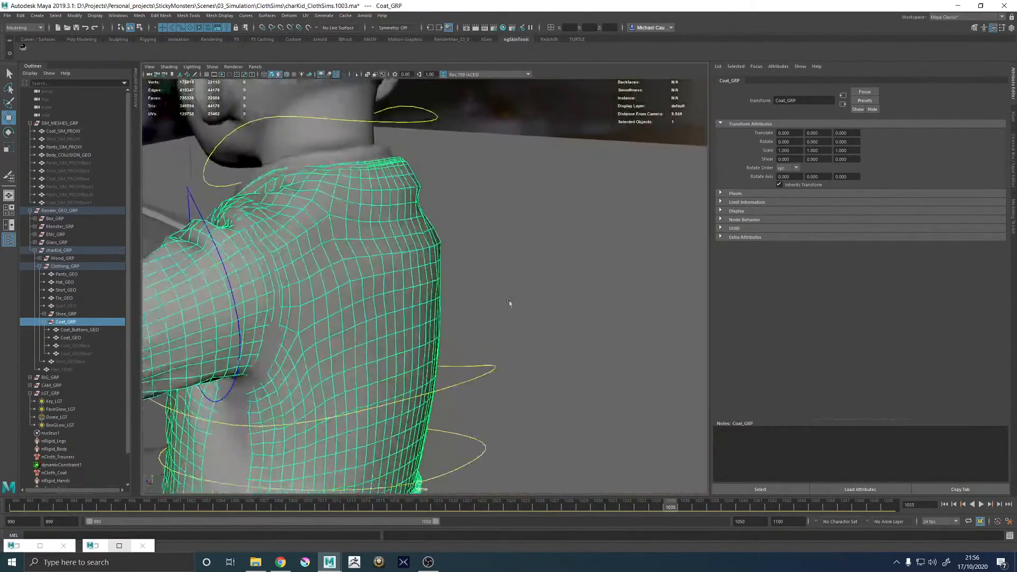
{"action": "middle_click_drag", "start_coordinate": [488, 230], "coordinate": [511, 297], "text": "alt"}
{"action": "left_click_drag", "start_coordinate": [511, 298], "coordinate": [575, 296], "text": "alt"}
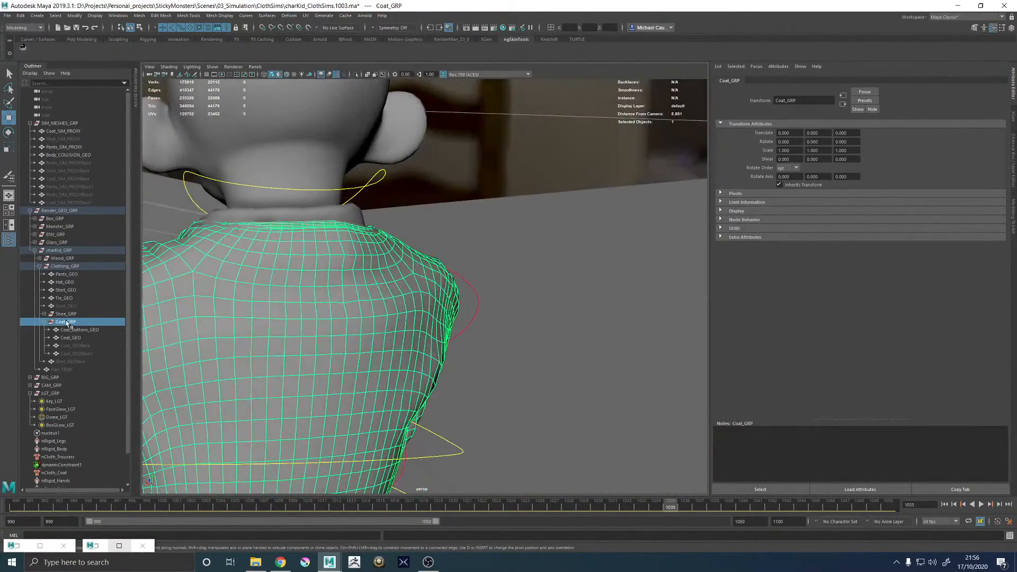
- Hide Coat_GRP again and select Coat_SIM_PROXY
{"action": "key", "text": "h"}
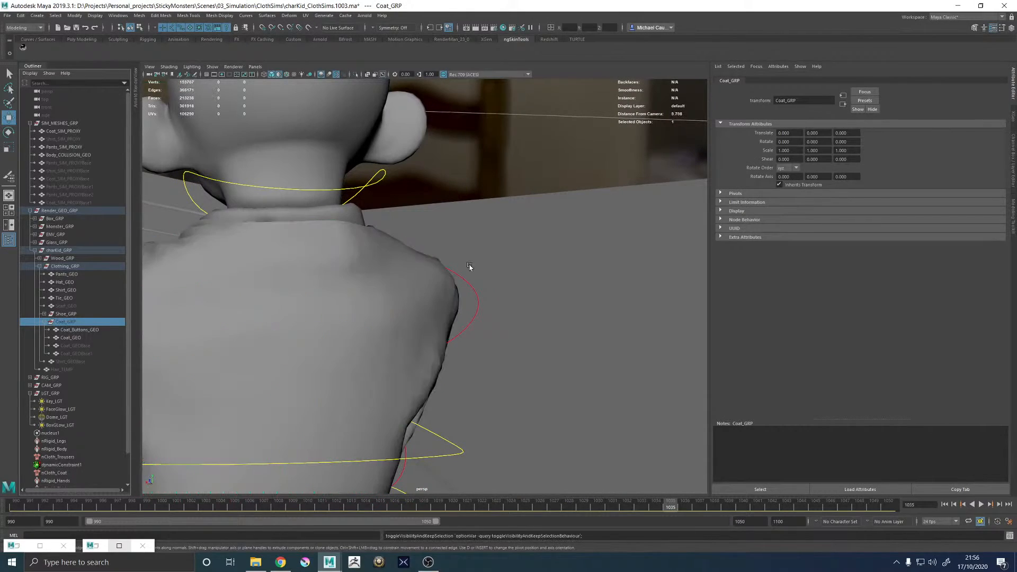
{"action": "left_click", "coordinate": [324, 286]}
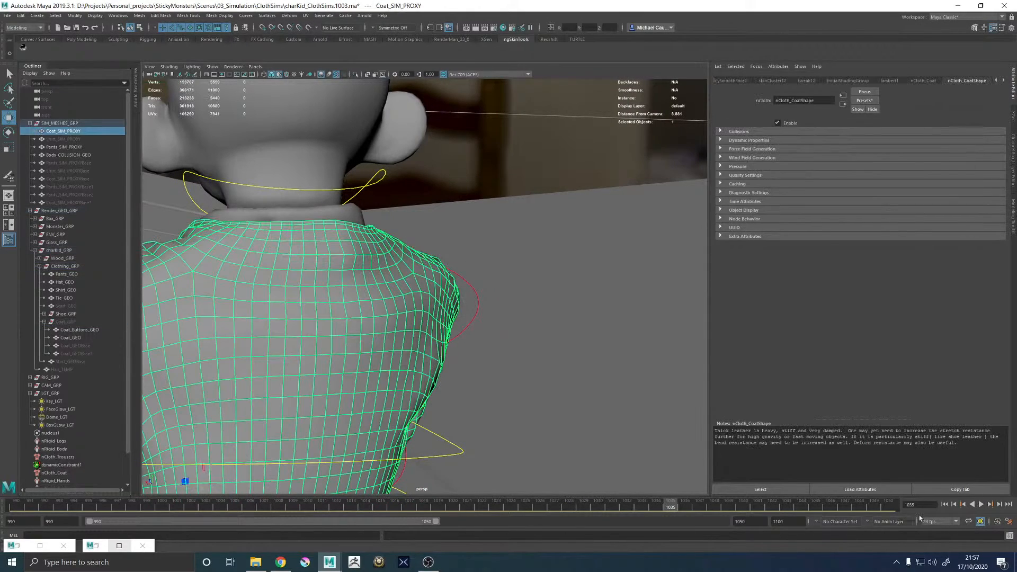
- Return to frame 990 and start painting the Input Attract nCloth vertex map on Coat_SIM_PROXY
{"action": "left_click", "coordinate": [944, 504]}
{"action": "right_click_drag", "start_coordinate": [268, 304], "coordinate": [342, 344], "text": "alt"}
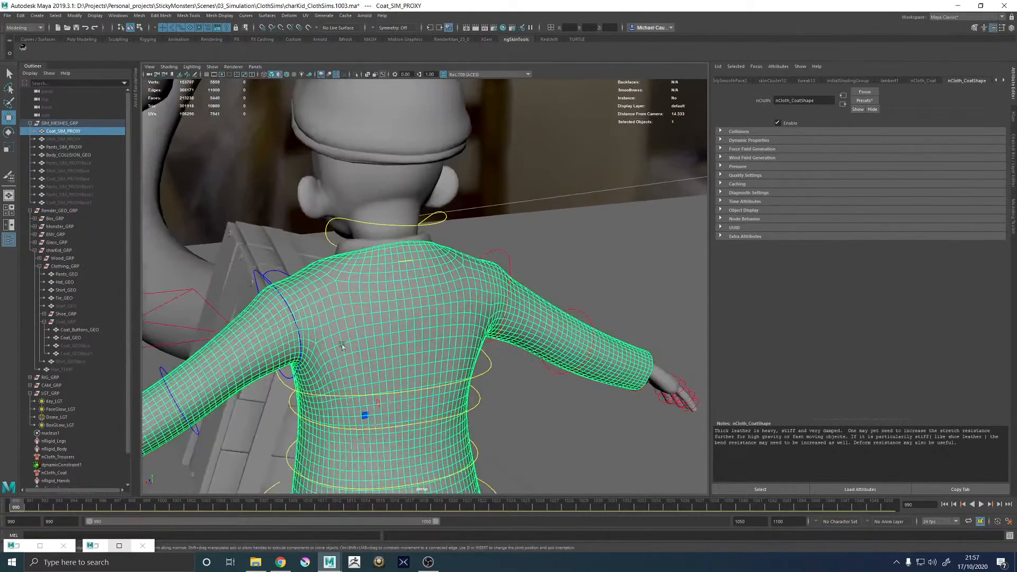
{"action": "left_click_drag", "start_coordinate": [342, 344], "coordinate": [415, 329], "text": "alt"}
{"action": "right_click_drag", "start_coordinate": [415, 330], "coordinate": [495, 347], "text": "alt"}
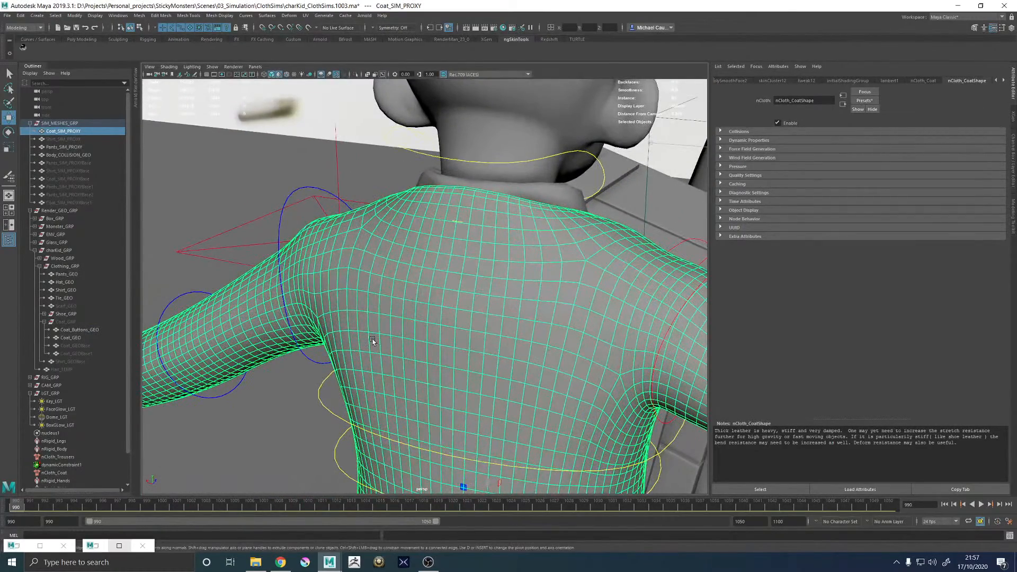
{"action": "middle_click_drag", "start_coordinate": [440, 260], "coordinate": [423, 249], "text": "alt"}
{"action": "right_click_drag", "start_coordinate": [423, 249], "coordinate": [388, 269], "text": "alt"}
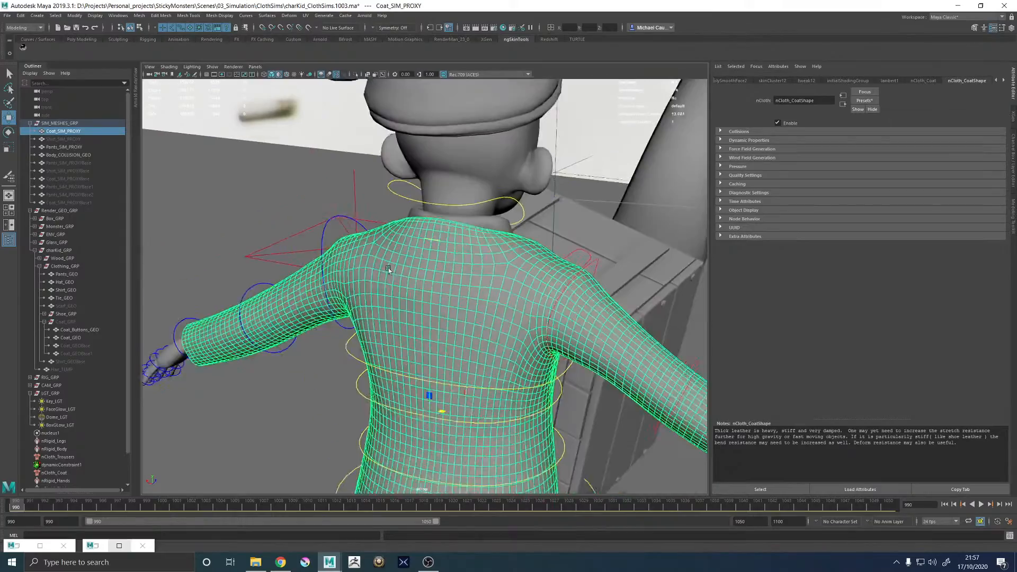
{"action": "left_click_drag", "start_coordinate": [490, 328], "coordinate": [539, 303], "text": "alt"}
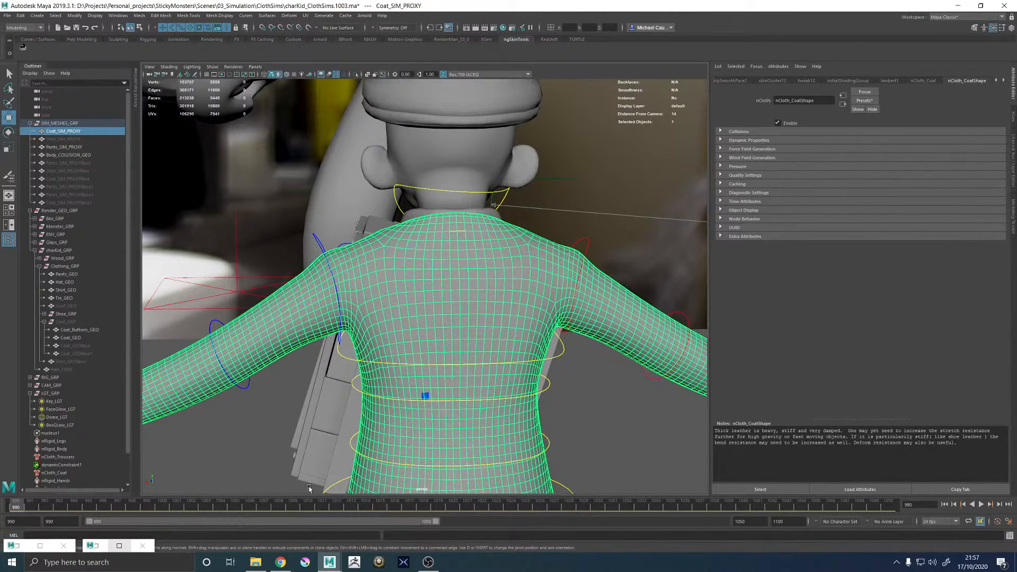
{"action": "right_click", "coordinate": [476, 296]}
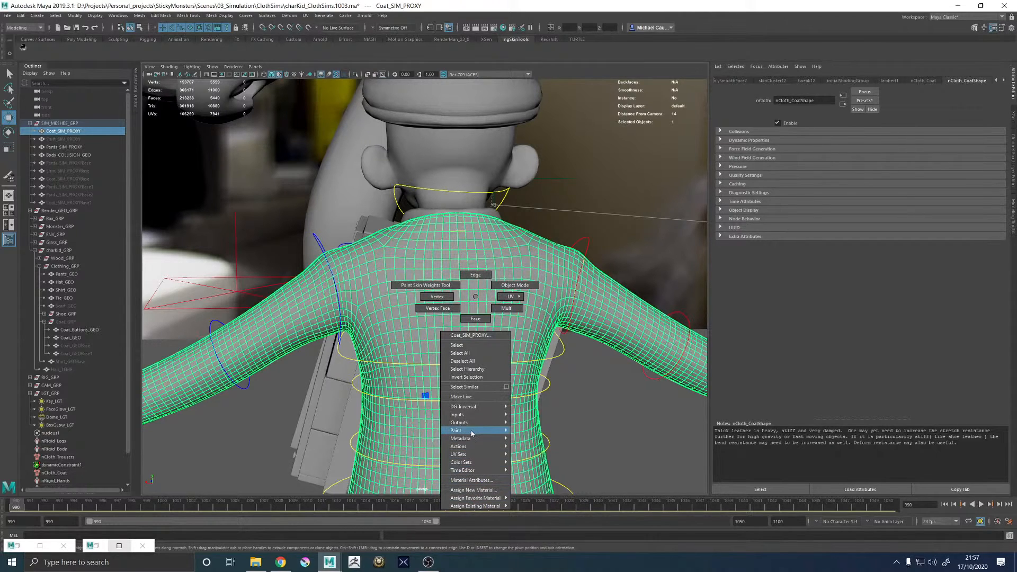
{"action": "mouse_move", "coordinate": [471, 430]}
{"action": "mouse_move", "coordinate": [540, 454]}
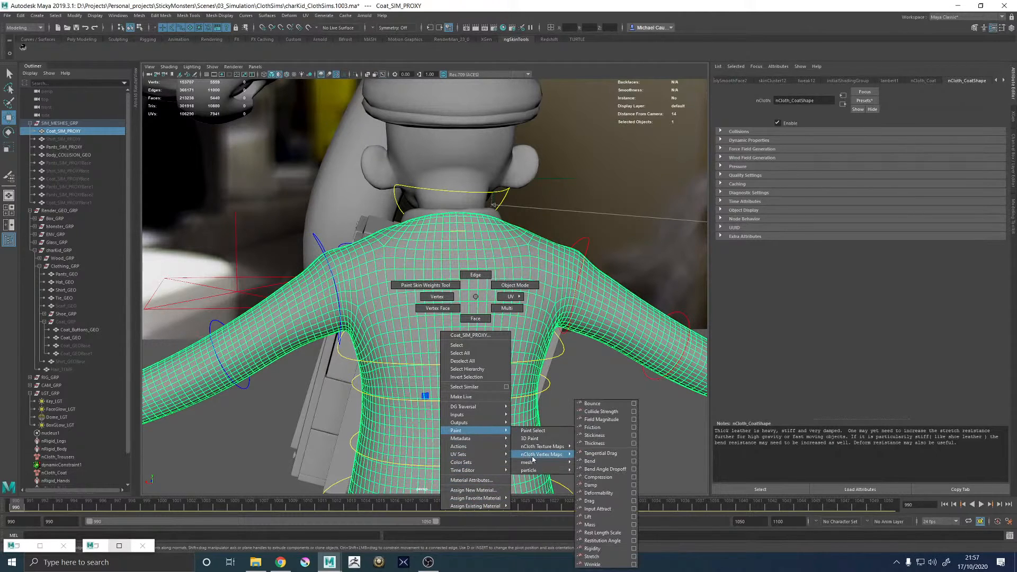
{"action": "left_click", "coordinate": [603, 509]}
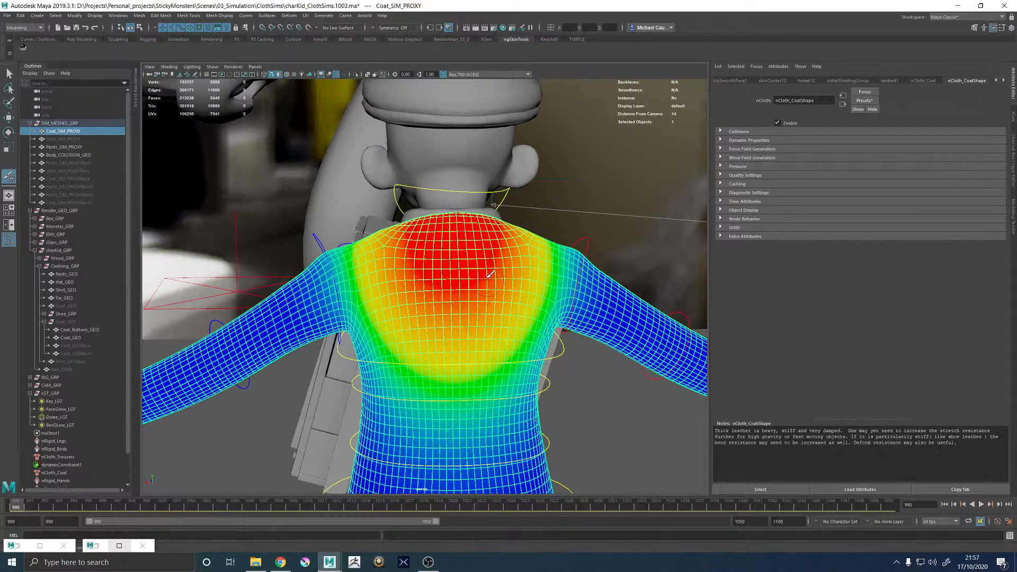
- Set the paint operation to Replace and paint a value of 1.0 around the coat's collar and across the upper back
{"action": "left_click", "coordinate": [1003, 27]}
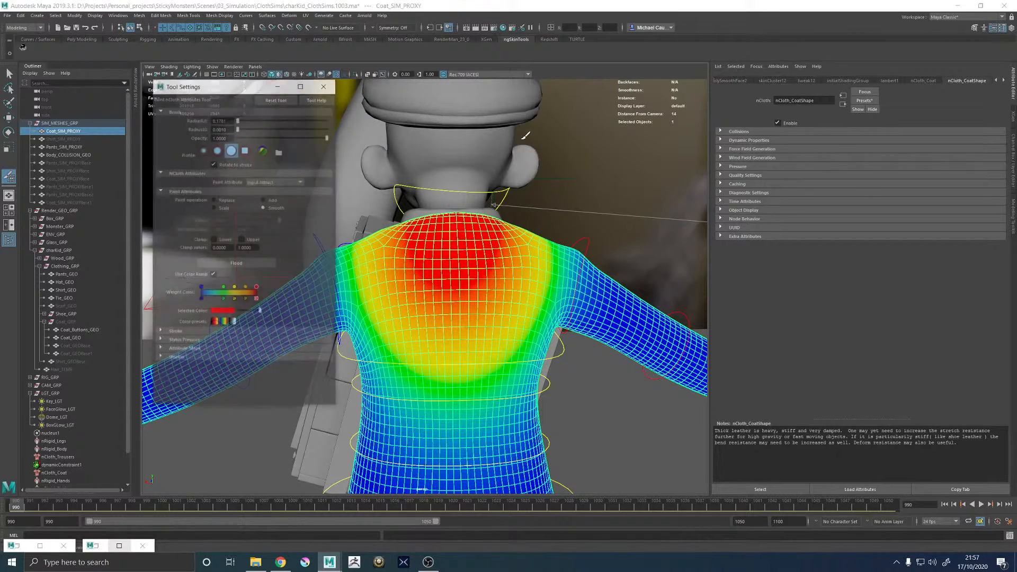
{"action": "left_click", "coordinate": [214, 200]}
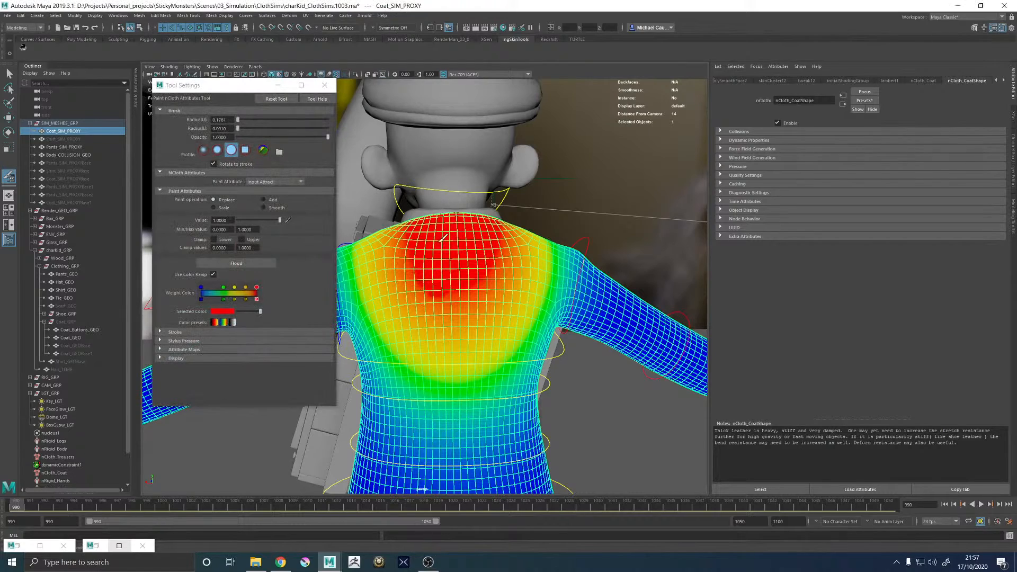
{"action": "mouse_move", "coordinate": [432, 242]}
{"action": "left_mouse_down"}
{"action": "mouse_move", "coordinate": [407, 267]}
{"action": "mouse_move", "coordinate": [421, 295]}
{"action": "mouse_move", "coordinate": [477, 289]}
{"action": "mouse_move", "coordinate": [510, 276]}
{"action": "mouse_move", "coordinate": [500, 227]}
{"action": "left_mouse_up"}
{"action": "mouse_move", "coordinate": [508, 233]}
{"action": "left_mouse_down", "text": "alt"}
{"action": "mouse_move", "coordinate": [450, 280]}
{"action": "mouse_move", "coordinate": [521, 280]}
{"action": "mouse_move", "coordinate": [455, 281]}
{"action": "mouse_move", "coordinate": [486, 279]}
{"action": "mouse_move", "coordinate": [404, 310]}
{"action": "mouse_move", "coordinate": [429, 313]}
{"action": "mouse_move", "coordinate": [498, 282]}
{"action": "mouse_move", "coordinate": [481, 282]}
{"action": "mouse_move", "coordinate": [502, 284]}
{"action": "mouse_move", "coordinate": [486, 297]}
{"action": "left_mouse_up", "text": "alt"}
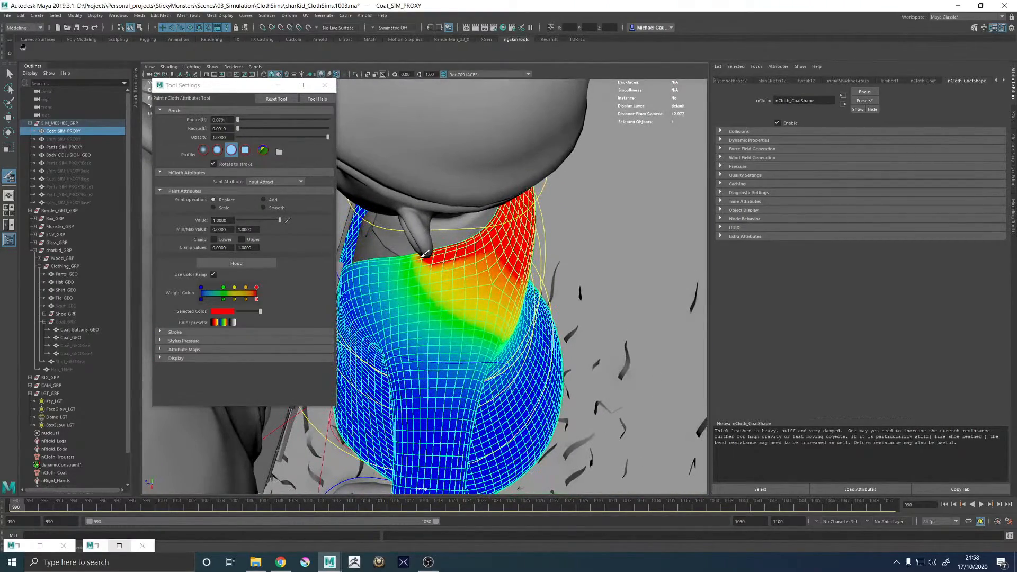
{"action": "mouse_move", "coordinate": [418, 258]}
{"action": "left_mouse_down", "text": "alt"}
{"action": "mouse_move", "coordinate": [408, 259]}
{"action": "mouse_move", "coordinate": [502, 261]}
{"action": "mouse_move", "coordinate": [444, 248]}
{"action": "left_mouse_up", "text": "alt"}
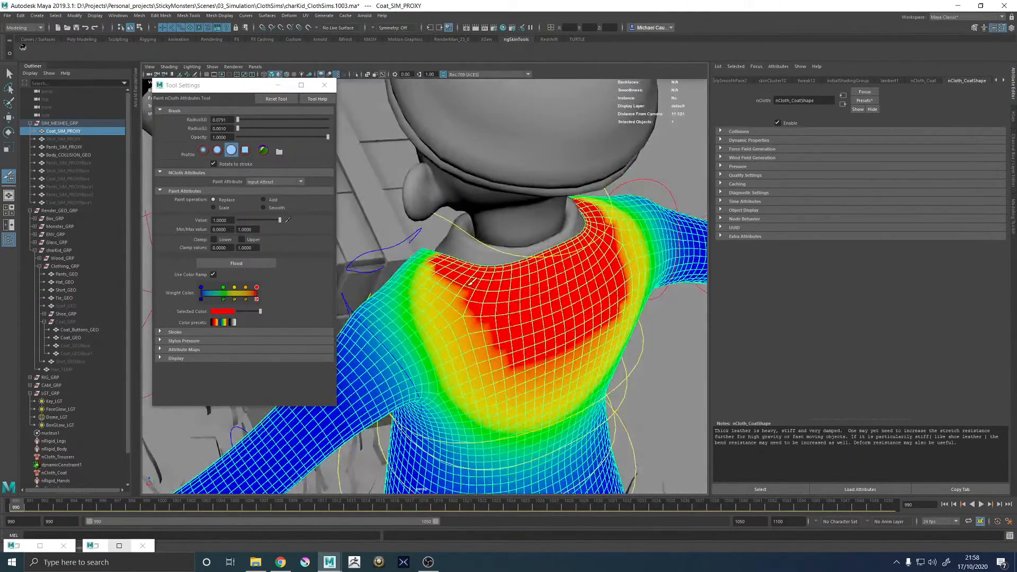
{"action": "mouse_move", "coordinate": [482, 311]}
{"action": "left_mouse_down"}
{"action": "mouse_move", "coordinate": [506, 356]}
{"action": "mouse_move", "coordinate": [550, 318]}
{"action": "mouse_move", "coordinate": [549, 299]}
{"action": "left_mouse_up"}
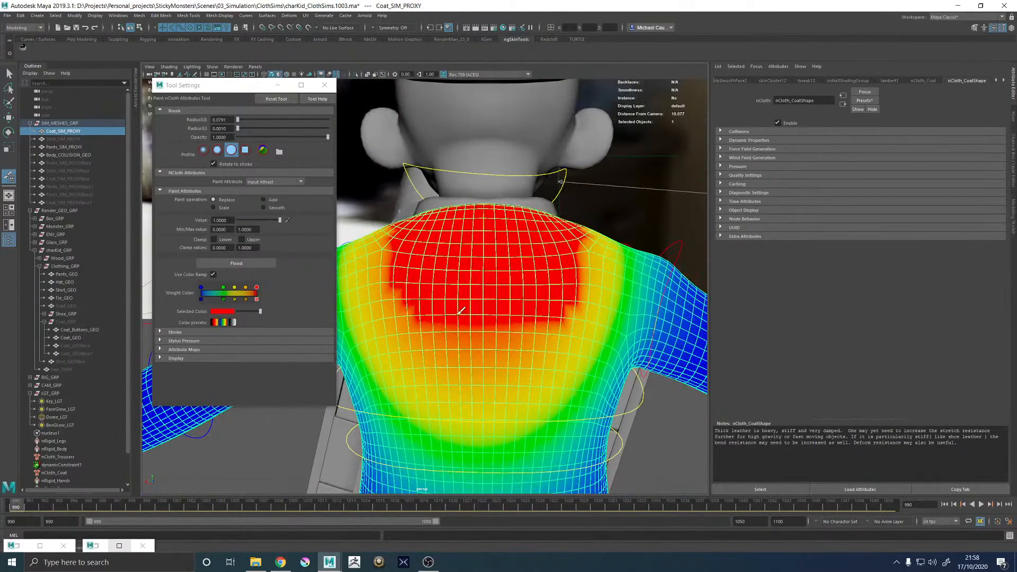
- Enlarge the brush radius to 0.2126 and extend the full-strength Input Attract area down and outward across the upper back
{"action": "key", "text": "b"}
{"action": "mouse_move", "coordinate": [455, 314]}
{"action": "left_mouse_down"}
{"action": "mouse_move", "coordinate": [443, 323]}
{"action": "mouse_move", "coordinate": [462, 325]}
{"action": "mouse_move", "coordinate": [537, 278]}
{"action": "mouse_move", "coordinate": [429, 292]}
{"action": "mouse_move", "coordinate": [389, 256]}
{"action": "left_mouse_up"}
{"action": "mouse_move", "coordinate": [401, 261]}
{"action": "left_mouse_down", "text": "alt"}
{"action": "mouse_move", "coordinate": [431, 285]}
{"action": "mouse_move", "coordinate": [389, 263]}
{"action": "left_mouse_up", "text": "alt"}
{"action": "left_click_drag", "start_coordinate": [560, 345], "coordinate": [535, 338], "text": "alt"}
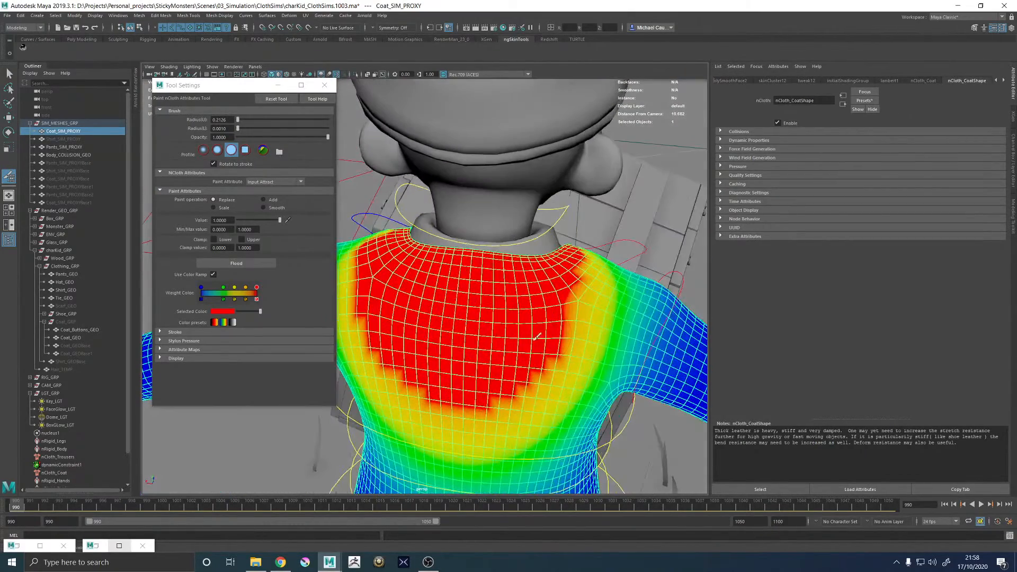
- Reduce the brush radius to 0.1236 and paint full Input Attract strength over both shoulders beside the collar
{"action": "key", "text": "b"}
{"action": "left_click_drag", "start_coordinate": [563, 296], "coordinate": [553, 302]}
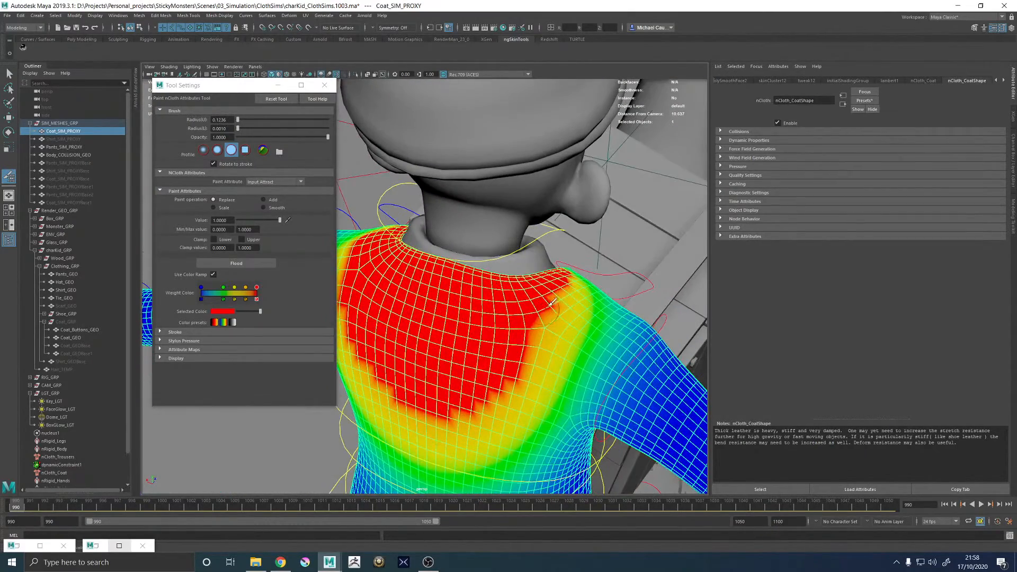
{"action": "mouse_move", "coordinate": [506, 329]}
{"action": "left_mouse_down", "text": "alt"}
{"action": "mouse_move", "coordinate": [451, 300]}
{"action": "mouse_move", "coordinate": [457, 282]}
{"action": "left_mouse_up", "text": "alt"}
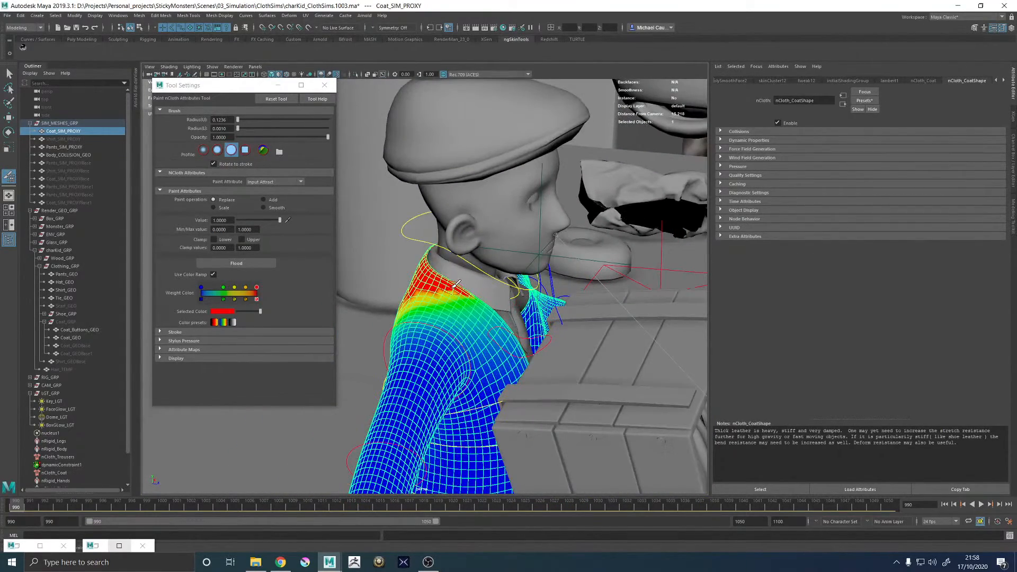
{"action": "left_click_drag", "start_coordinate": [421, 293], "coordinate": [522, 313], "text": "alt"}
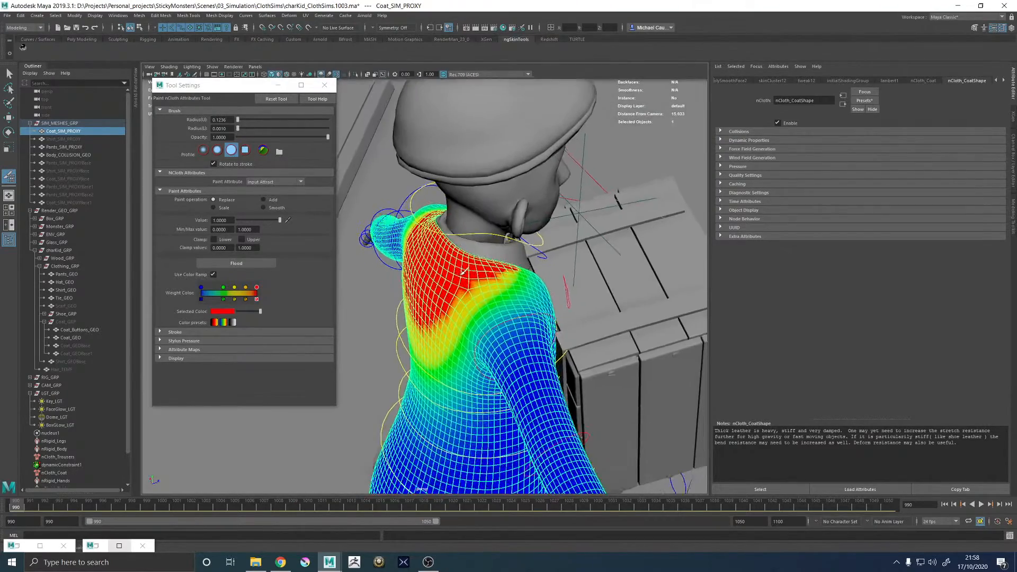
{"action": "right_click_drag", "start_coordinate": [522, 314], "coordinate": [593, 281], "text": "alt"}
{"action": "mouse_move", "coordinate": [596, 274]}
{"action": "left_mouse_down"}
{"action": "mouse_move", "coordinate": [599, 259]}
{"action": "mouse_move", "coordinate": [554, 267]}
{"action": "mouse_move", "coordinate": [404, 362]}
{"action": "left_mouse_up"}
{"action": "mouse_move", "coordinate": [403, 362]}
{"action": "left_mouse_down", "text": "alt"}
{"action": "mouse_move", "coordinate": [501, 342]}
{"action": "mouse_move", "coordinate": [398, 348]}
{"action": "mouse_move", "coordinate": [384, 336]}
{"action": "left_mouse_up", "text": "alt"}
{"action": "middle_click_drag", "start_coordinate": [386, 334], "coordinate": [523, 373], "text": "alt"}
{"action": "mouse_move", "coordinate": [526, 372]}
{"action": "left_mouse_down"}
{"action": "mouse_move", "coordinate": [511, 374]}
{"action": "mouse_move", "coordinate": [397, 252]}
{"action": "left_mouse_up"}
{"action": "mouse_move", "coordinate": [397, 251]}
{"action": "left_mouse_down", "text": "alt"}
{"action": "mouse_move", "coordinate": [437, 294]}
{"action": "mouse_move", "coordinate": [423, 294]}
{"action": "mouse_move", "coordinate": [471, 299]}
{"action": "mouse_move", "coordinate": [593, 347]}
{"action": "left_mouse_up", "text": "alt"}
- Extend the full-strength area along the front shoulder near the neckline and soften its border
{"action": "right_click_drag", "start_coordinate": [498, 312], "coordinate": [541, 322], "text": "alt"}
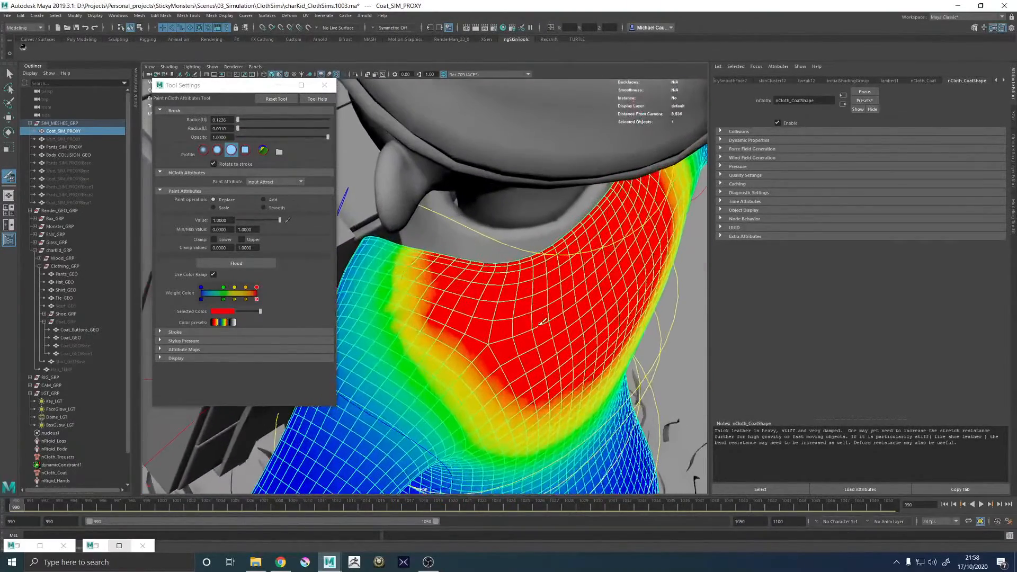
{"action": "mouse_move", "coordinate": [417, 261]}
{"action": "left_mouse_down"}
{"action": "mouse_move", "coordinate": [439, 270]}
{"action": "mouse_move", "coordinate": [415, 249]}
{"action": "left_mouse_up"}
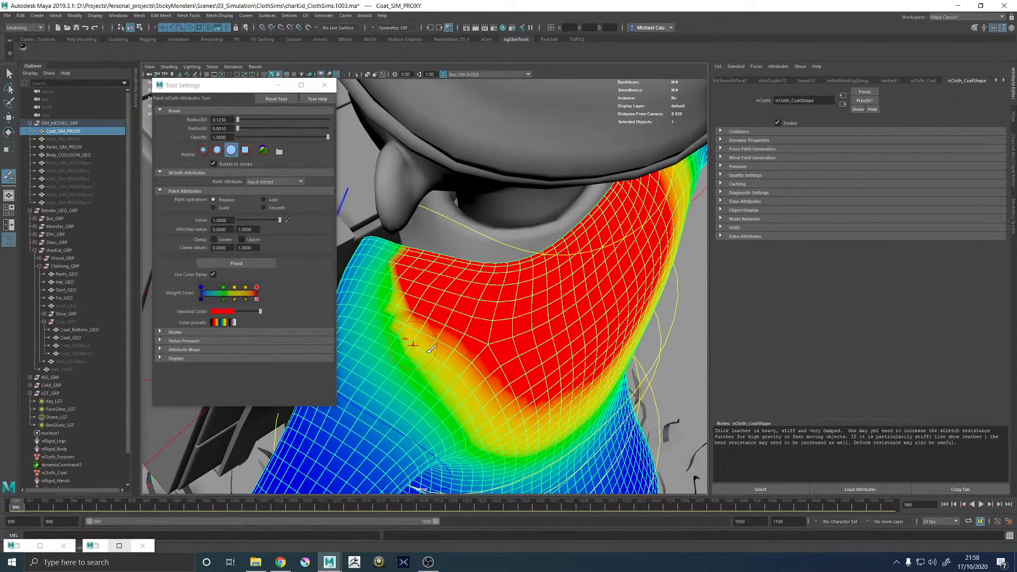
{"action": "left_click_drag", "start_coordinate": [429, 350], "coordinate": [406, 320]}
{"action": "left_click_drag", "start_coordinate": [390, 272], "coordinate": [413, 259]}
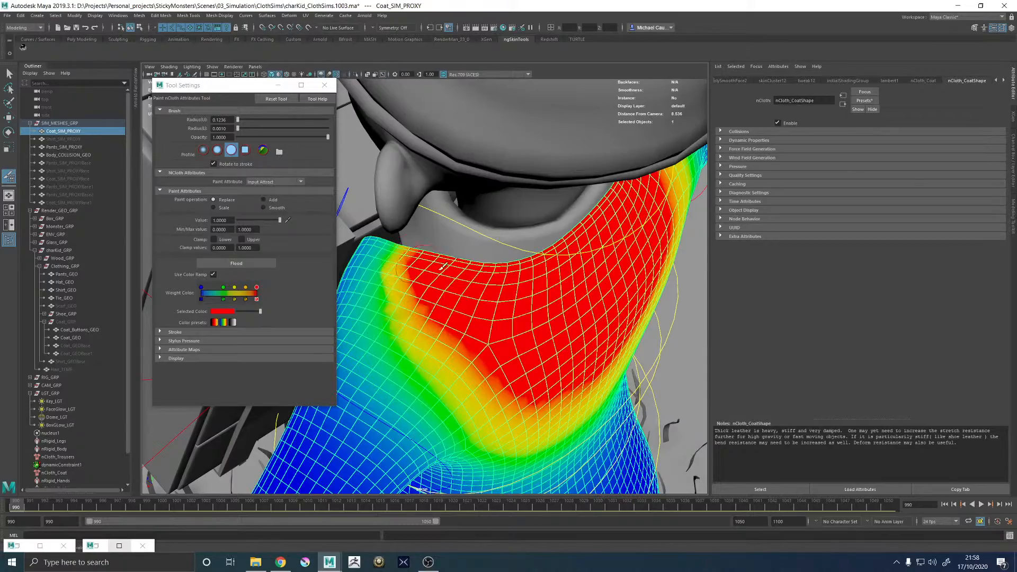
- Close the paint tool settings and switch from painting to the Move tool
{"action": "scroll", "coordinate": [671, 430], "scroll_direction": "down", "scroll_amount": 5}
{"action": "mouse_move", "coordinate": [671, 431]}
{"action": "left_mouse_down", "text": "alt"}
{"action": "mouse_move", "coordinate": [592, 289]}
{"action": "mouse_move", "coordinate": [572, 286]}
{"action": "mouse_move", "coordinate": [563, 320]}
{"action": "left_mouse_up", "text": "alt"}
{"action": "middle_click_drag", "start_coordinate": [564, 320], "coordinate": [500, 307], "text": "alt"}
{"action": "right_click_drag", "start_coordinate": [500, 307], "coordinate": [548, 322], "text": "alt"}
{"action": "mouse_move", "coordinate": [548, 322]}
{"action": "left_mouse_down", "text": "alt"}
{"action": "mouse_move", "coordinate": [482, 323]}
{"action": "mouse_move", "coordinate": [474, 339]}
{"action": "mouse_move", "coordinate": [451, 321]}
{"action": "mouse_move", "coordinate": [479, 282]}
{"action": "mouse_move", "coordinate": [439, 347]}
{"action": "mouse_move", "coordinate": [444, 320]}
{"action": "mouse_move", "coordinate": [454, 330]}
{"action": "mouse_move", "coordinate": [430, 376]}
{"action": "mouse_move", "coordinate": [437, 289]}
{"action": "left_mouse_up", "text": "alt"}
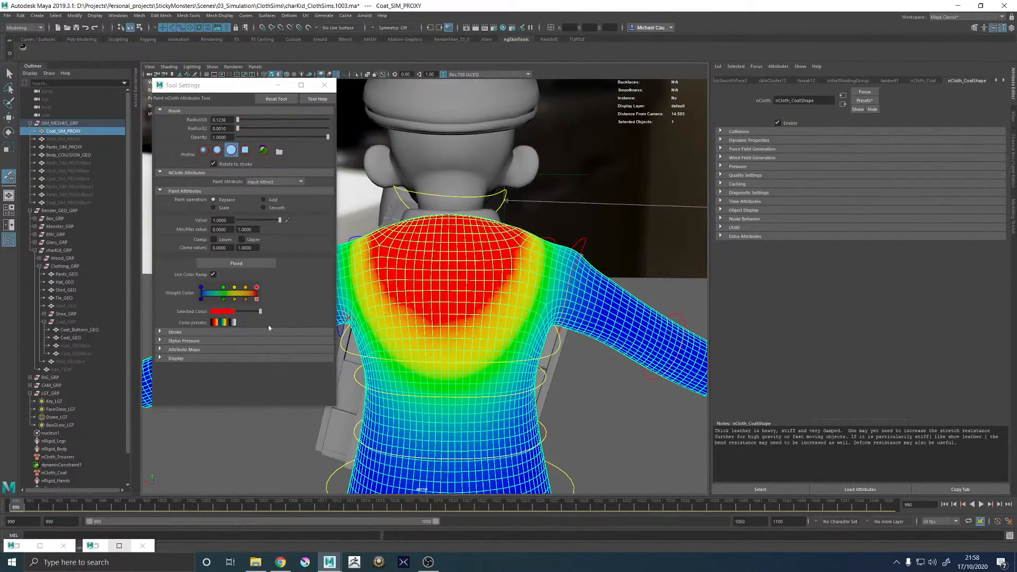
{"action": "left_click", "coordinate": [323, 86]}
{"action": "key", "text": "w"}
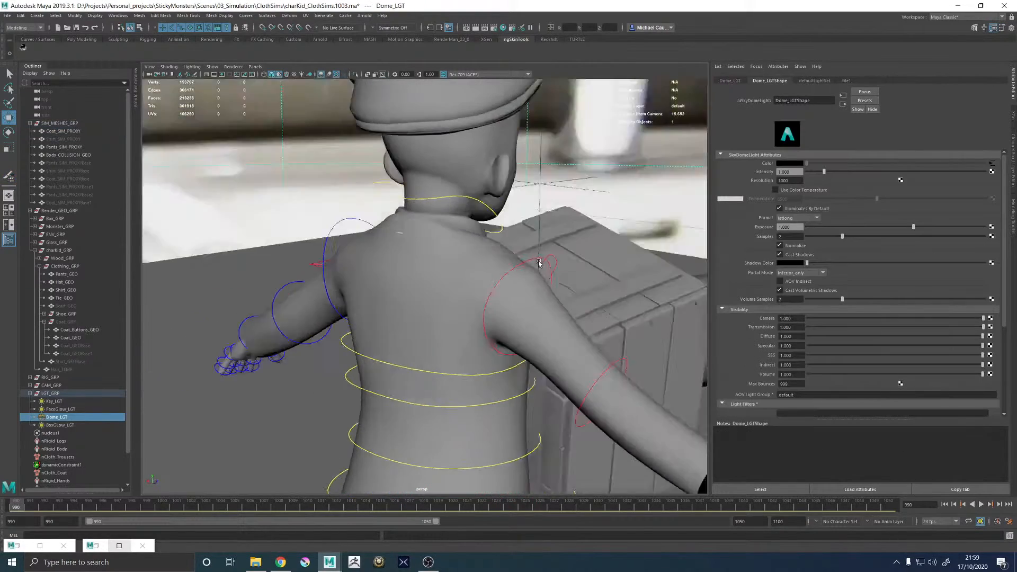
- Play the cloth simulation from frame 990 with the boy seen from the side and stop it at frame 1033
{"action": "left_click_drag", "start_coordinate": [539, 264], "coordinate": [447, 281], "text": "alt"}
{"action": "scroll", "coordinate": [447, 281], "scroll_direction": "down", "scroll_amount": 4}
{"action": "left_click_drag", "start_coordinate": [519, 303], "coordinate": [443, 284], "text": "alt"}
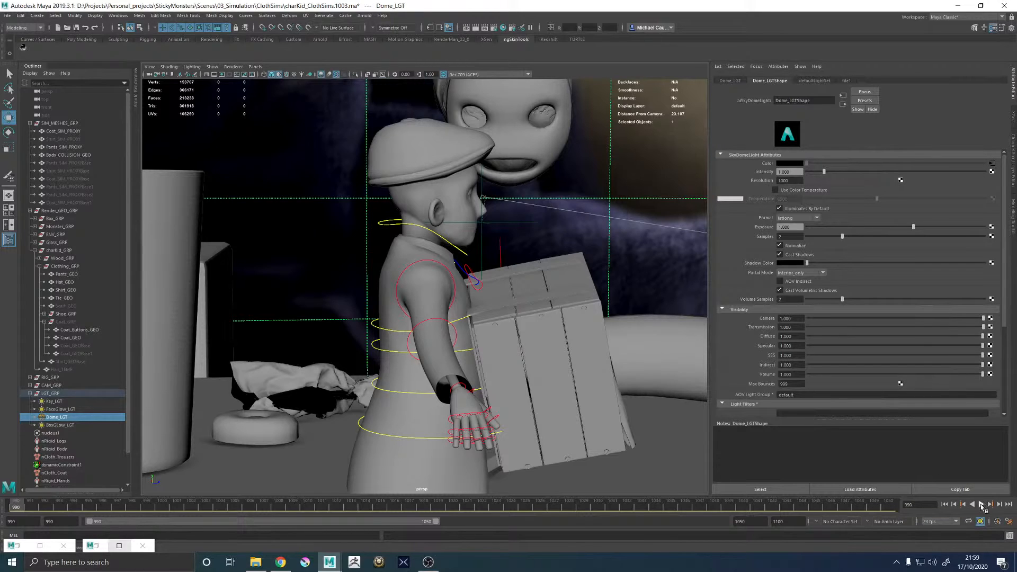
{"action": "left_click", "coordinate": [980, 504]}
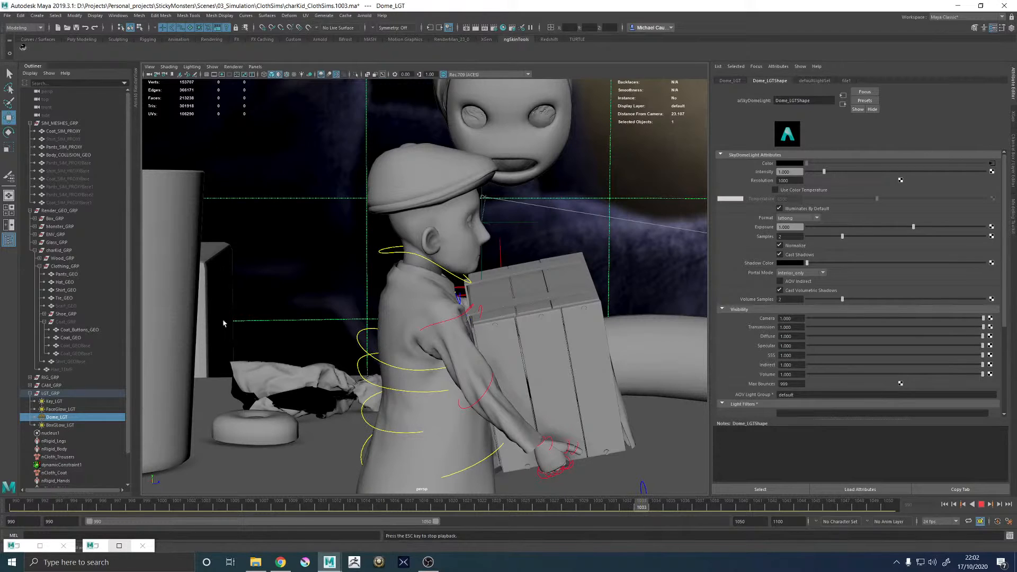
- Unhide Coat_GRP, bring up the Arnold RenderView, and start rendering the coat at frame 1033
{"action": "left_click", "coordinate": [69, 322]}
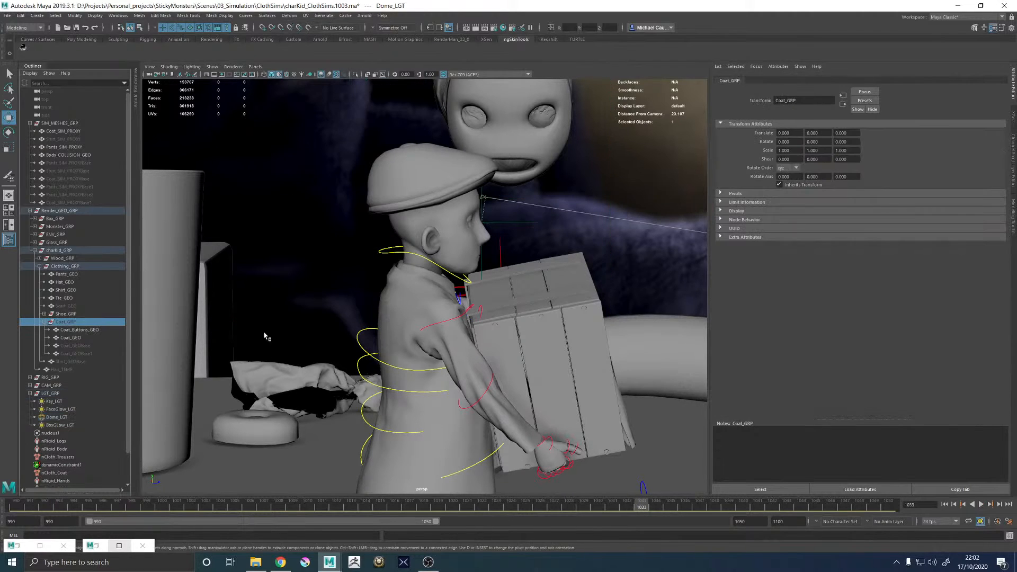
{"action": "key", "text": "h"}
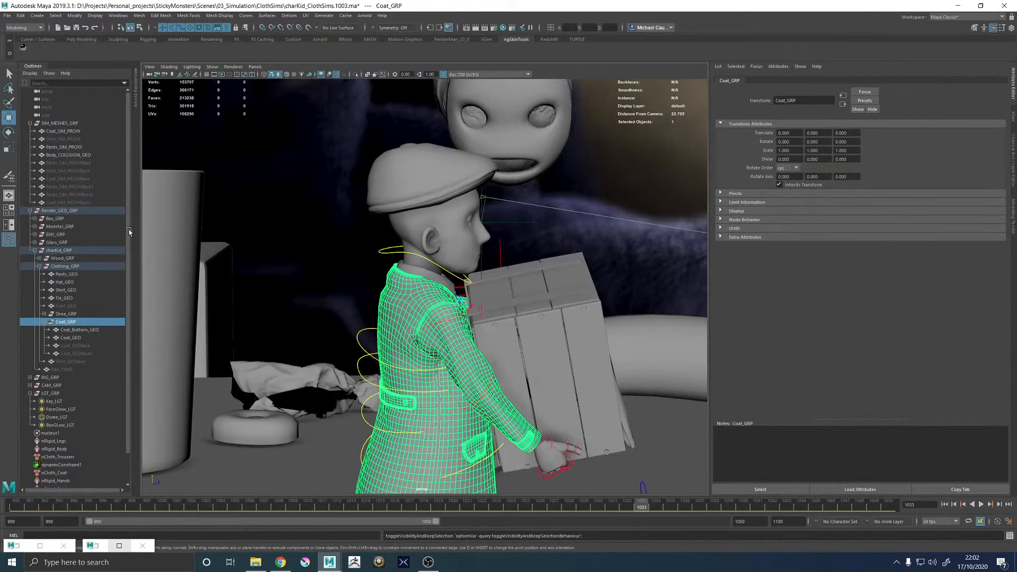
{"action": "left_click", "coordinate": [132, 87]}
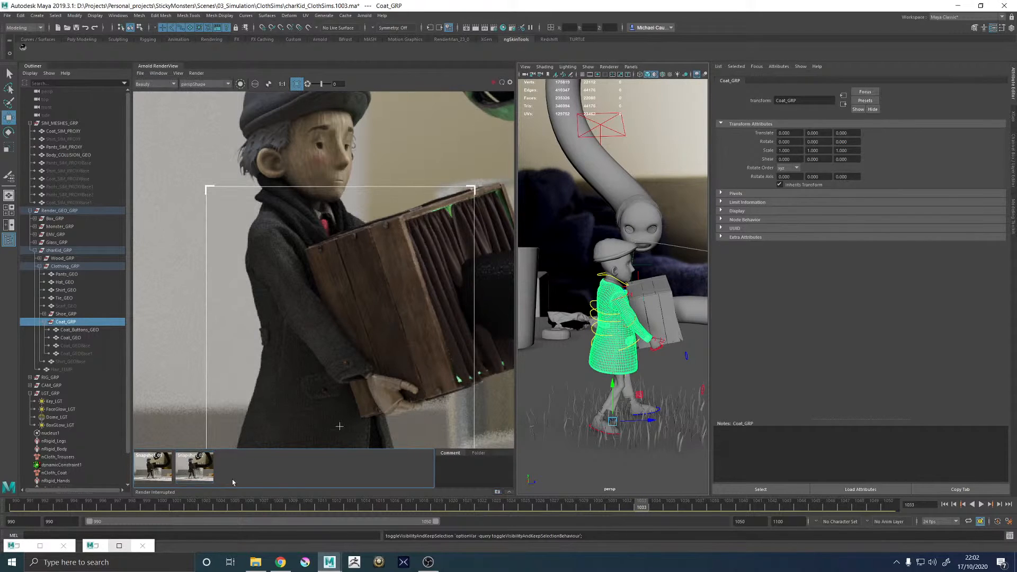
{"action": "left_click", "coordinate": [495, 85]}
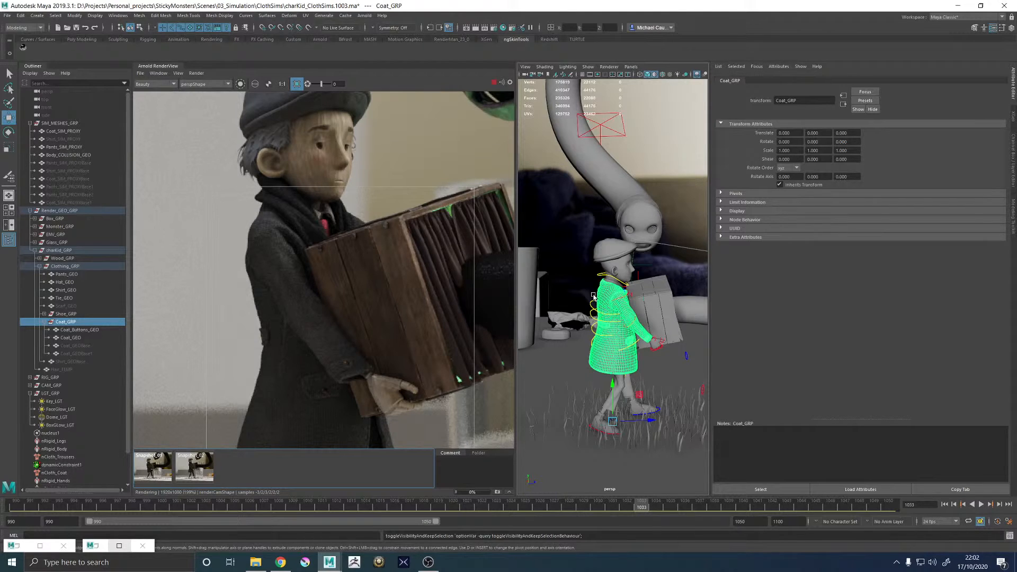
- Compare the new render of the boy's coat with the two stored snapshots
{"action": "scroll", "coordinate": [354, 344], "scroll_direction": "down", "scroll_amount": 5}
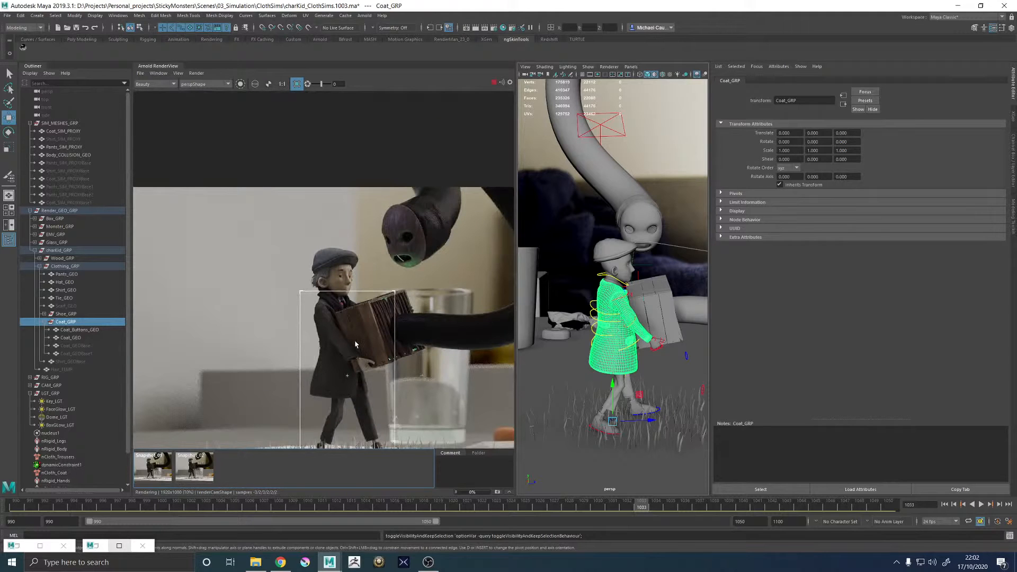
{"action": "scroll", "coordinate": [361, 316], "scroll_direction": "up", "scroll_amount": 5}
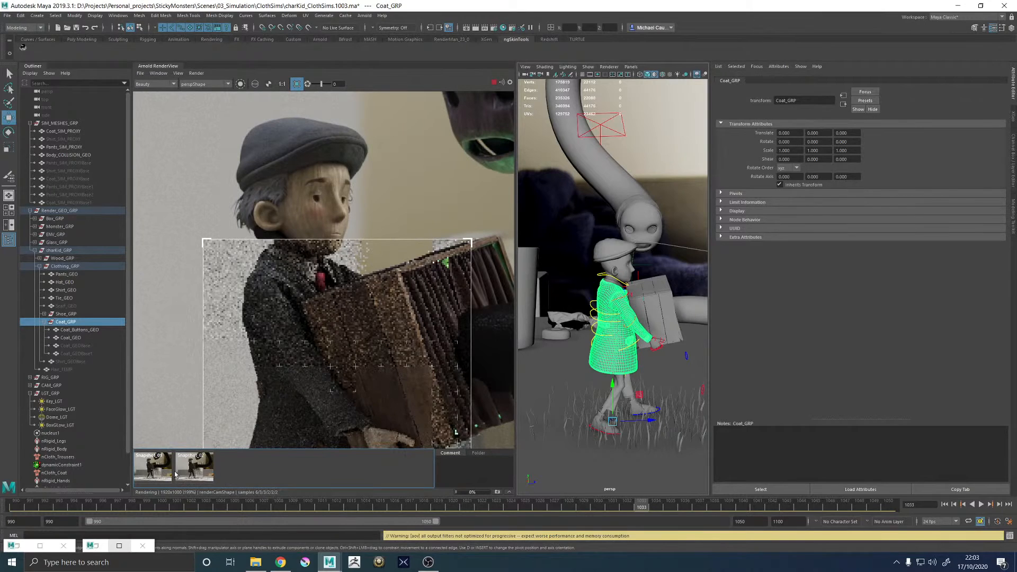
{"action": "left_click", "coordinate": [195, 466]}
{"action": "left_click", "coordinate": [160, 472]}
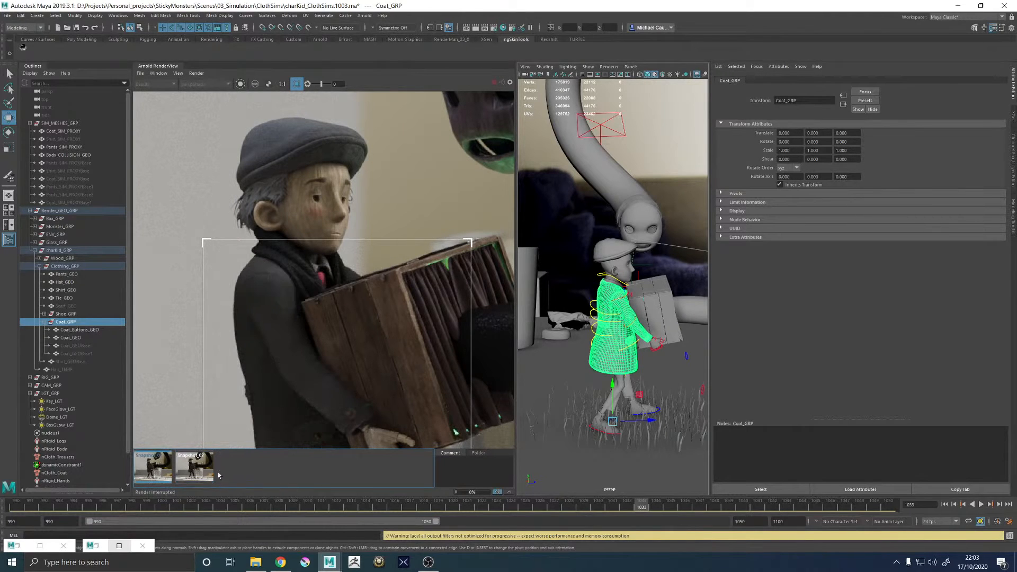
{"action": "left_click", "coordinate": [196, 472]}
{"action": "left_click", "coordinate": [207, 472]}
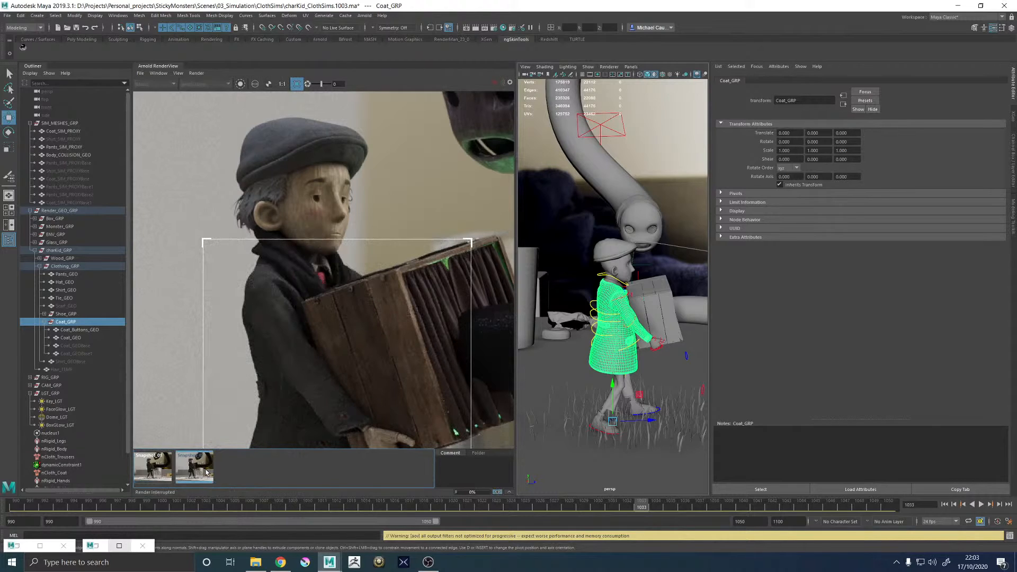
{"action": "left_click", "coordinate": [206, 473]}
{"action": "left_click", "coordinate": [191, 475]}
- Select the coat, stop the render, and show the Dynamic Properties of its nCloth_CoatShape node
{"action": "left_click", "coordinate": [310, 336]}
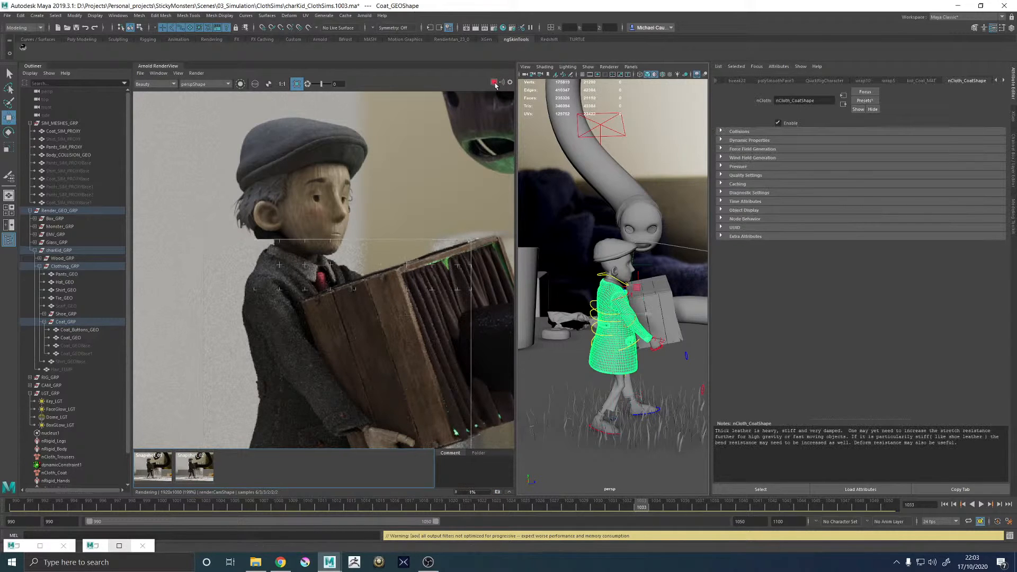
{"action": "left_click", "coordinate": [495, 85]}
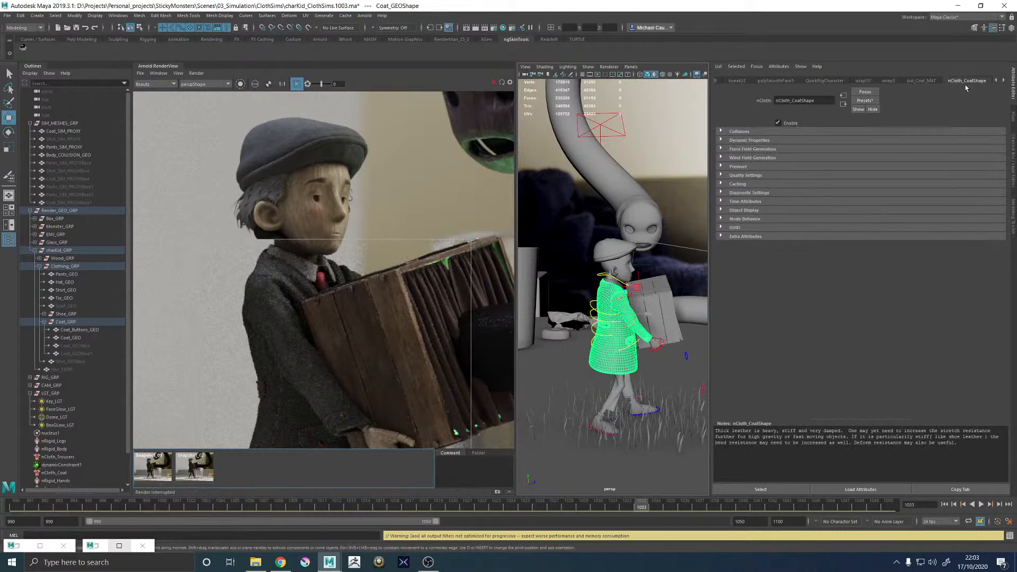
{"action": "left_click", "coordinate": [737, 81]}
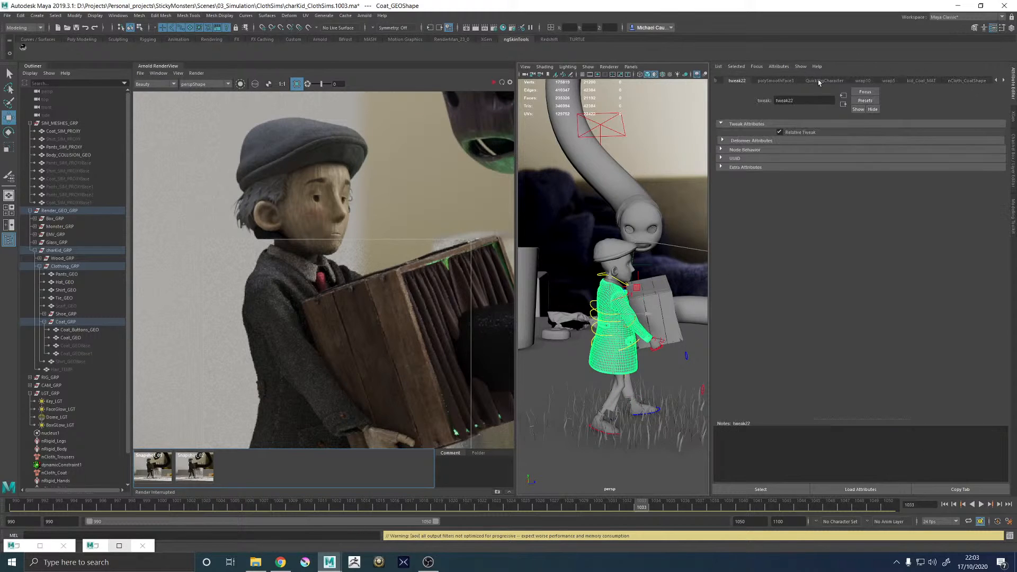
{"action": "left_click", "coordinate": [824, 80]}
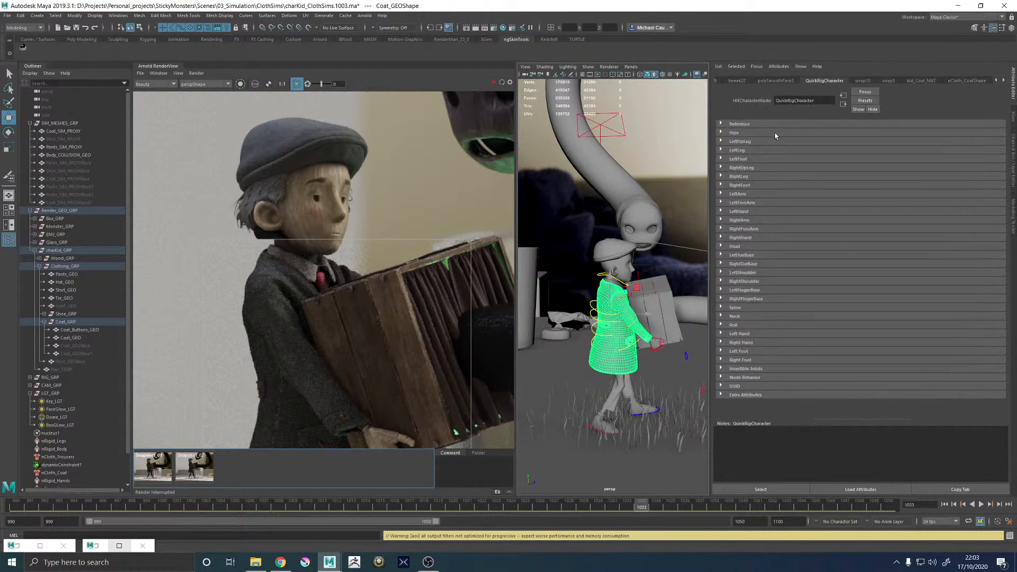
{"action": "left_click", "coordinate": [919, 81]}
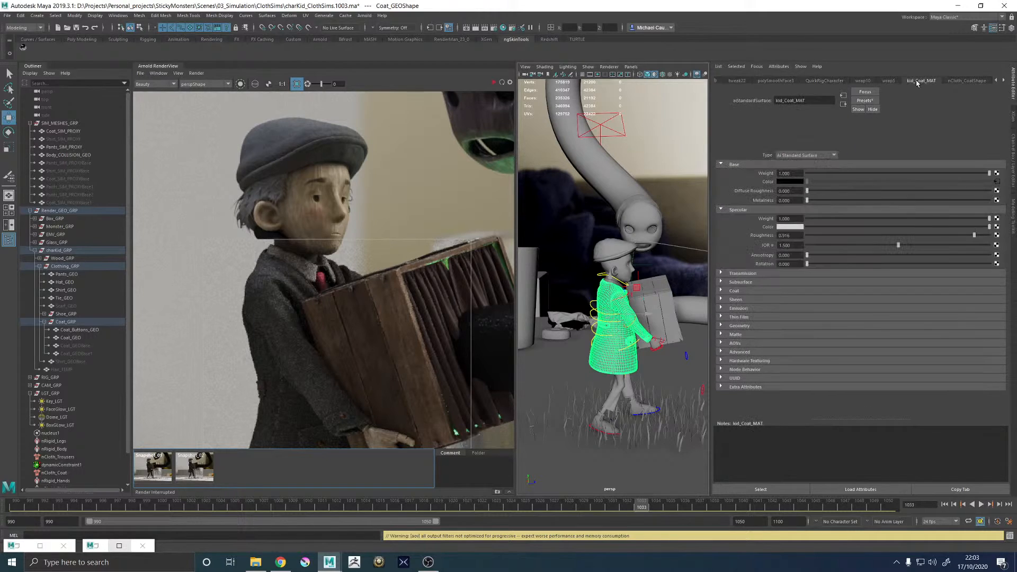
{"action": "left_click", "coordinate": [953, 82]}
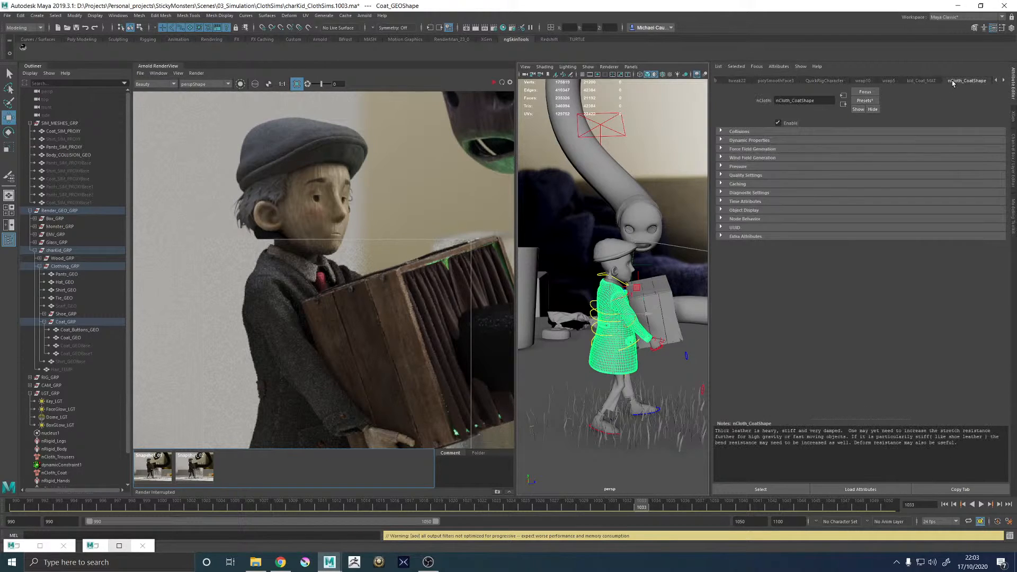
{"action": "left_click", "coordinate": [744, 140]}
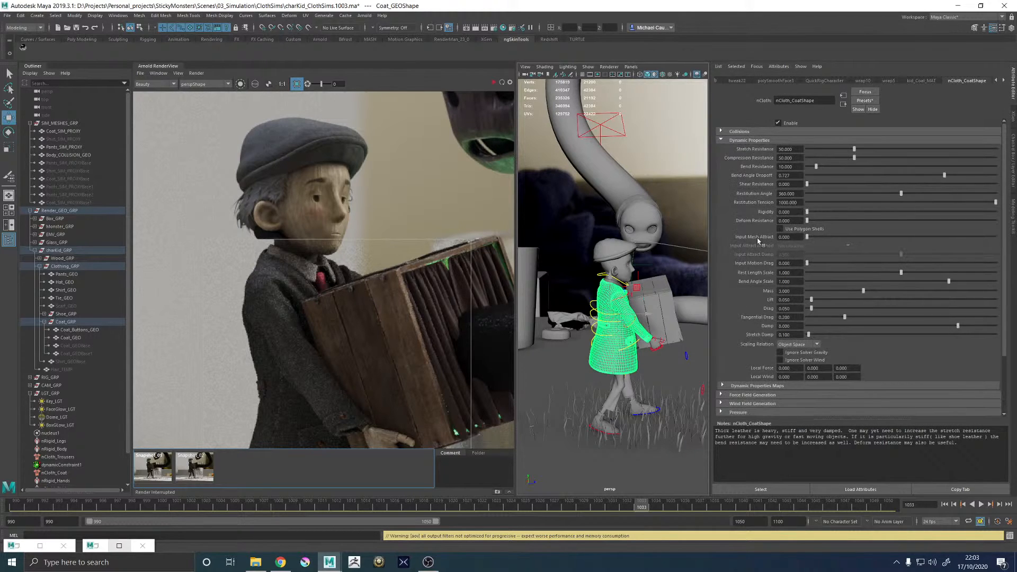
- Widen the attribute area and check which commands are available for the coat's Input Mesh Attract attribute
{"action": "left_click_drag", "start_coordinate": [710, 242], "coordinate": [579, 241]}
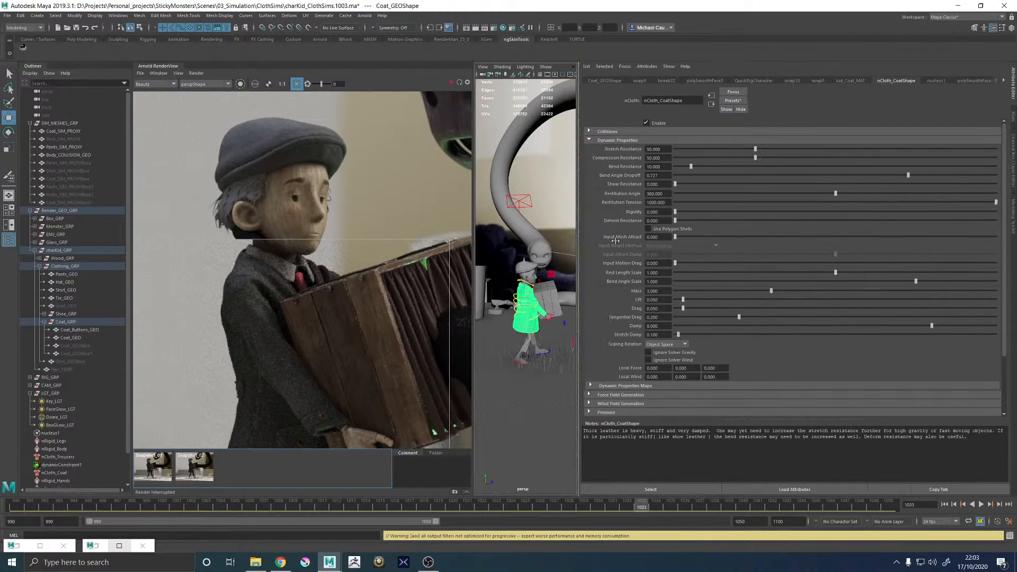
{"action": "right_click", "coordinate": [661, 238]}
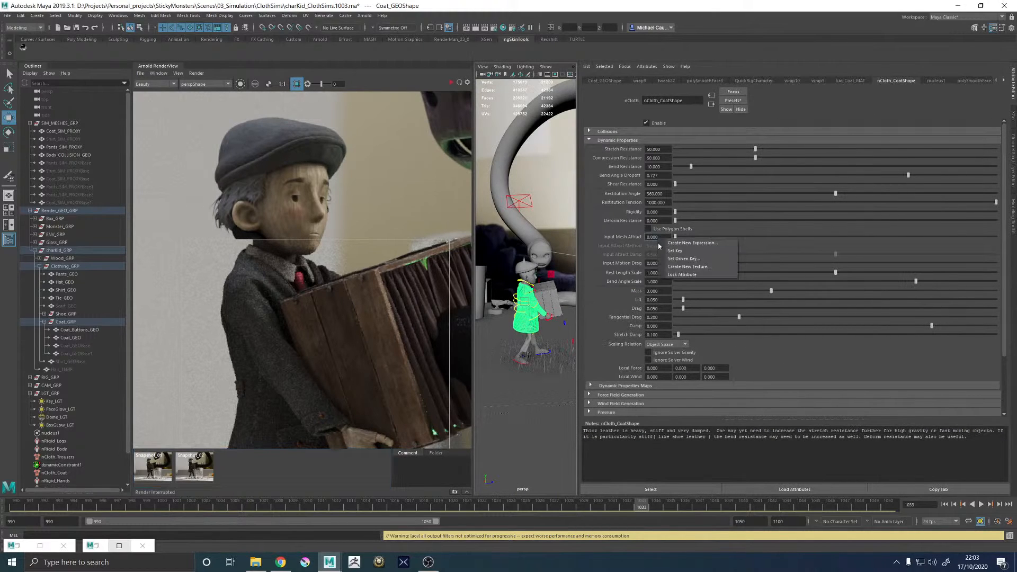
{"action": "right_click", "coordinate": [641, 238]}
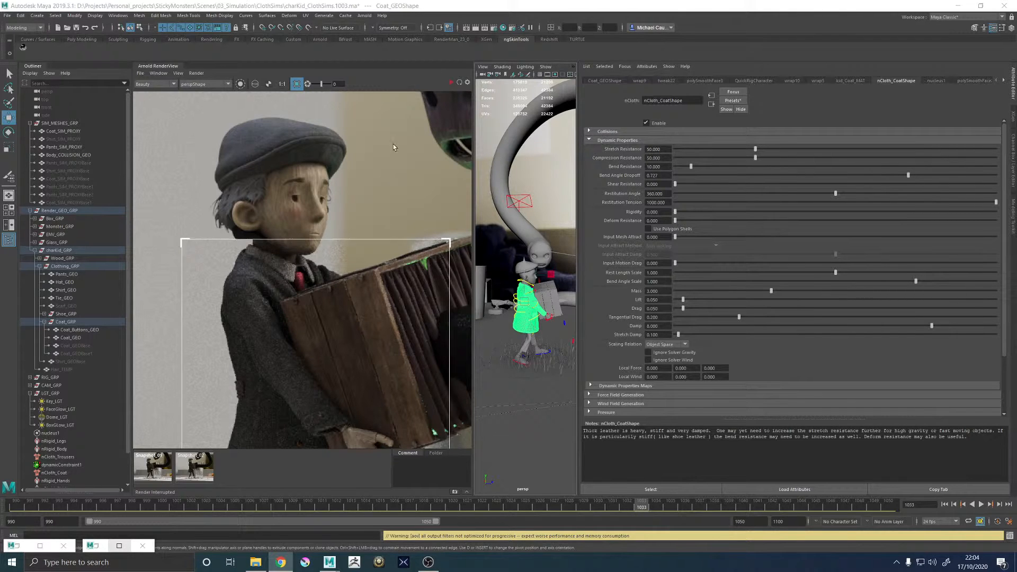
- Close the Arnold RenderView and frame the coat from the side in the perspective view
{"action": "left_click", "coordinate": [158, 66]}
{"action": "left_click_drag", "start_coordinate": [393, 253], "coordinate": [307, 243], "text": "alt"}
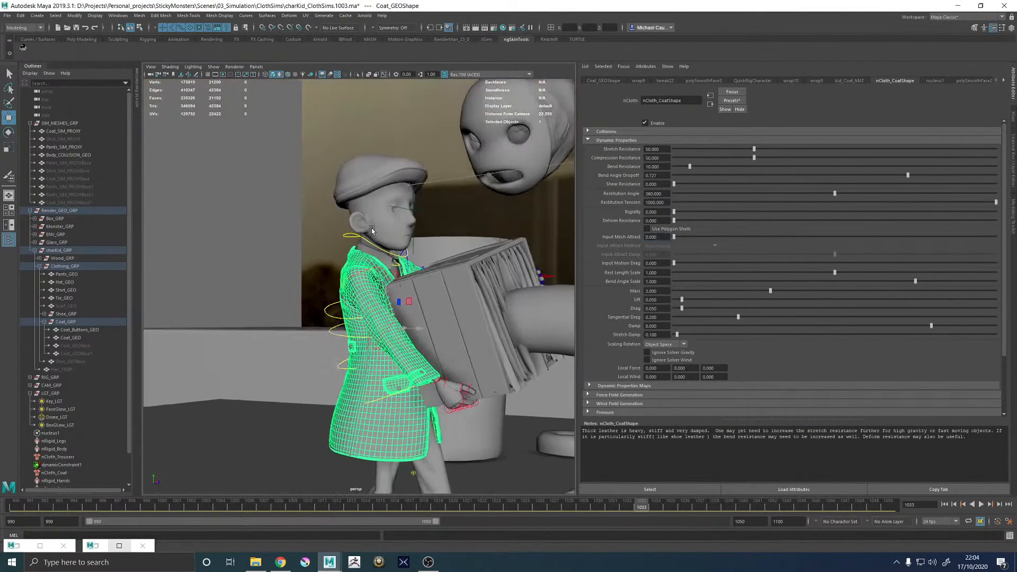
{"action": "middle_click_drag", "start_coordinate": [308, 244], "coordinate": [324, 219], "text": "alt"}
{"action": "key", "text": "alt+Tab"}
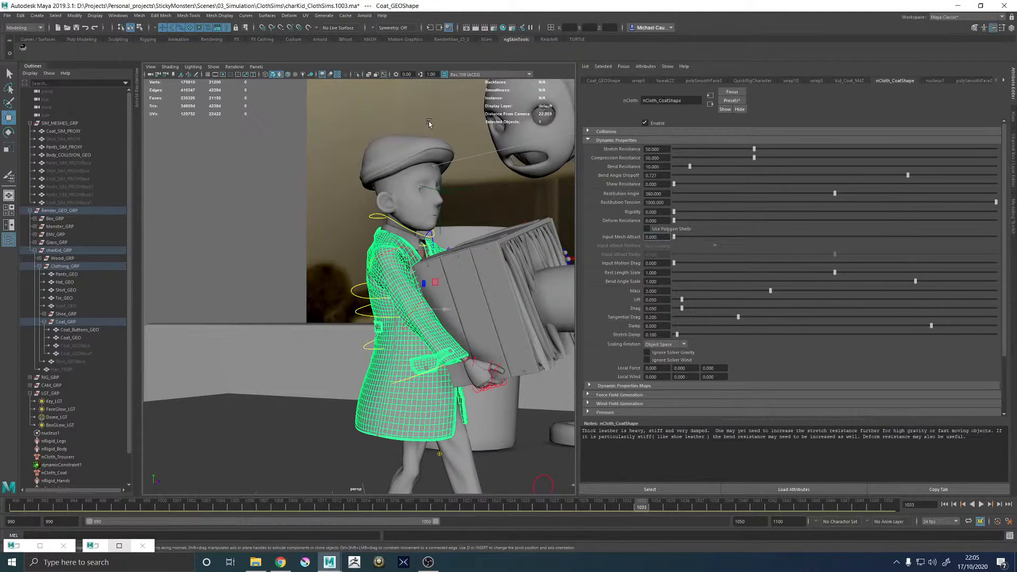
- Select Coat_GEO and set up a Node Editor view beside the perspective view
{"action": "left_click", "coordinate": [119, 16]}
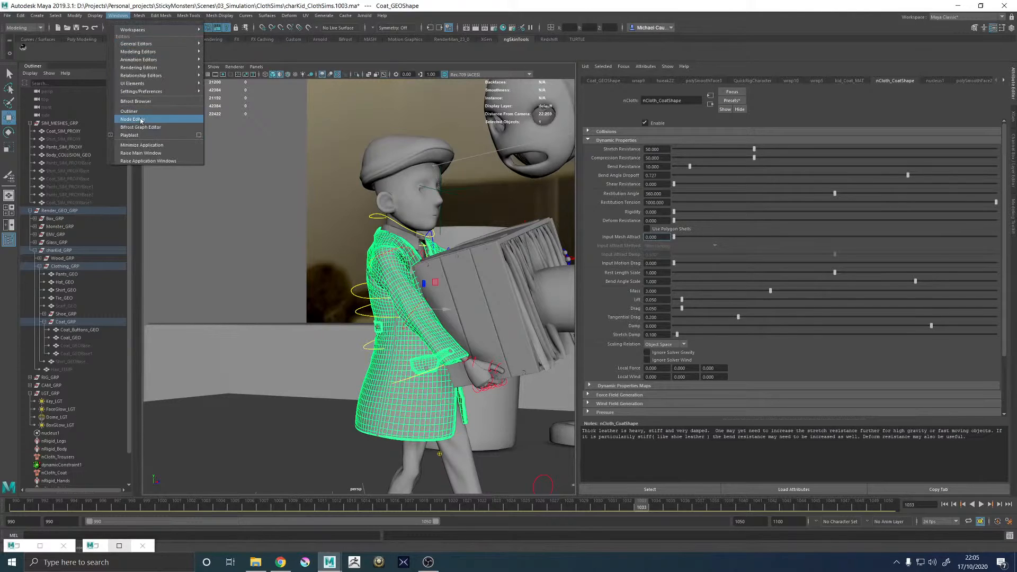
{"action": "left_click", "coordinate": [352, 148]}
{"action": "left_click", "coordinate": [381, 272]}
{"action": "key", "text": "space"}
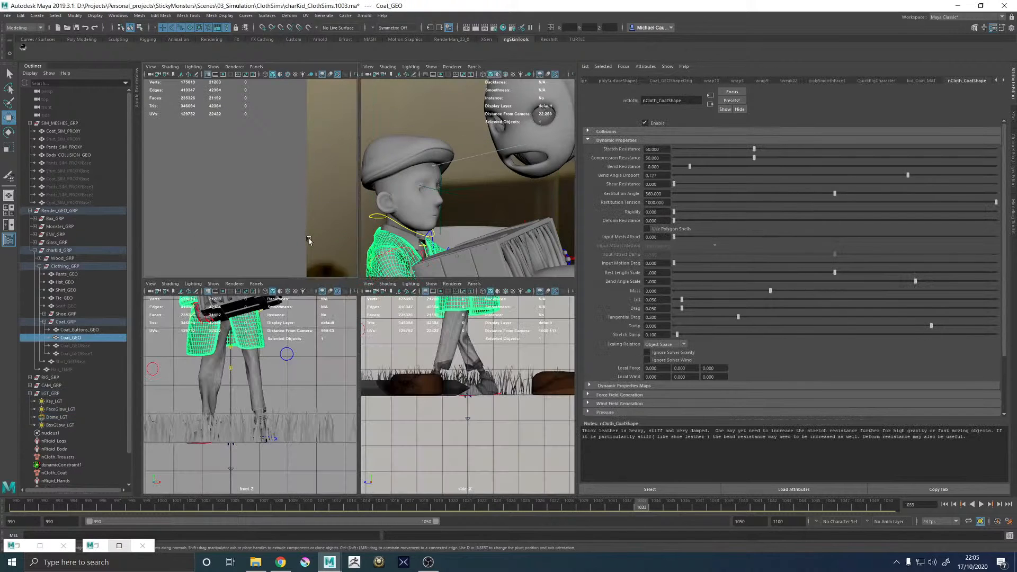
{"action": "left_click", "coordinate": [12, 225]}
{"action": "left_click", "coordinate": [261, 67]}
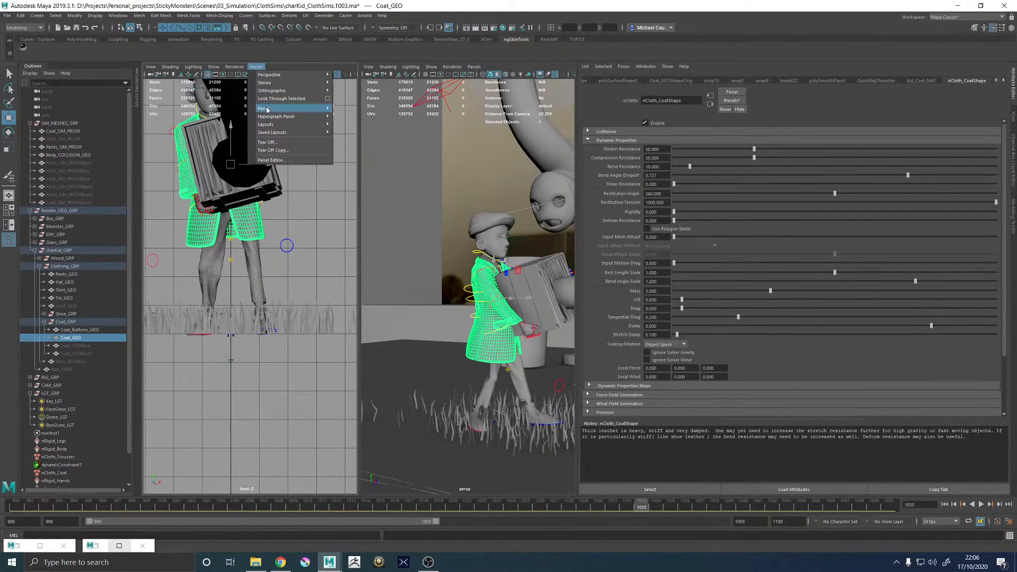
{"action": "mouse_move", "coordinate": [267, 108]}
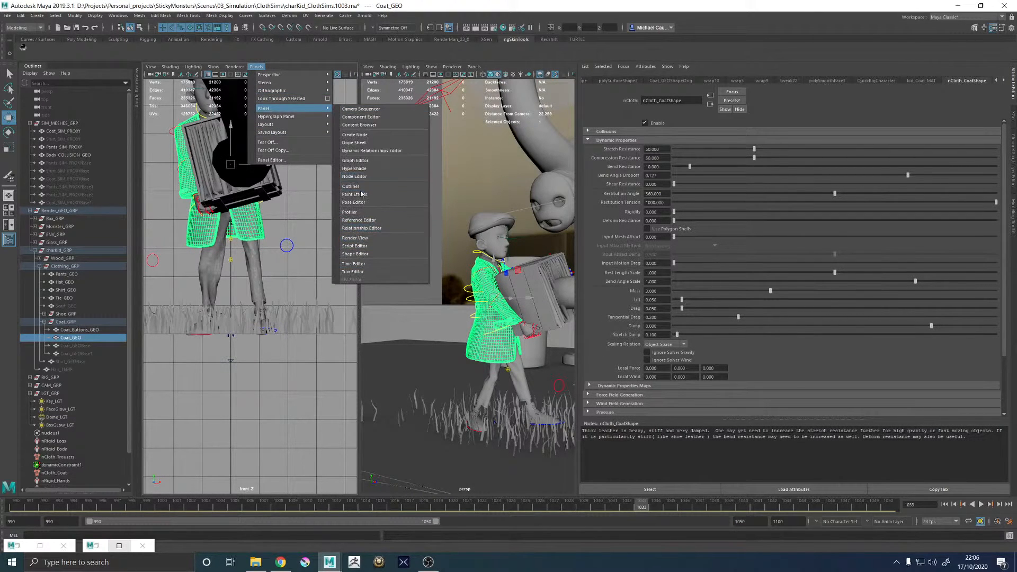
{"action": "left_click", "coordinate": [356, 177]}
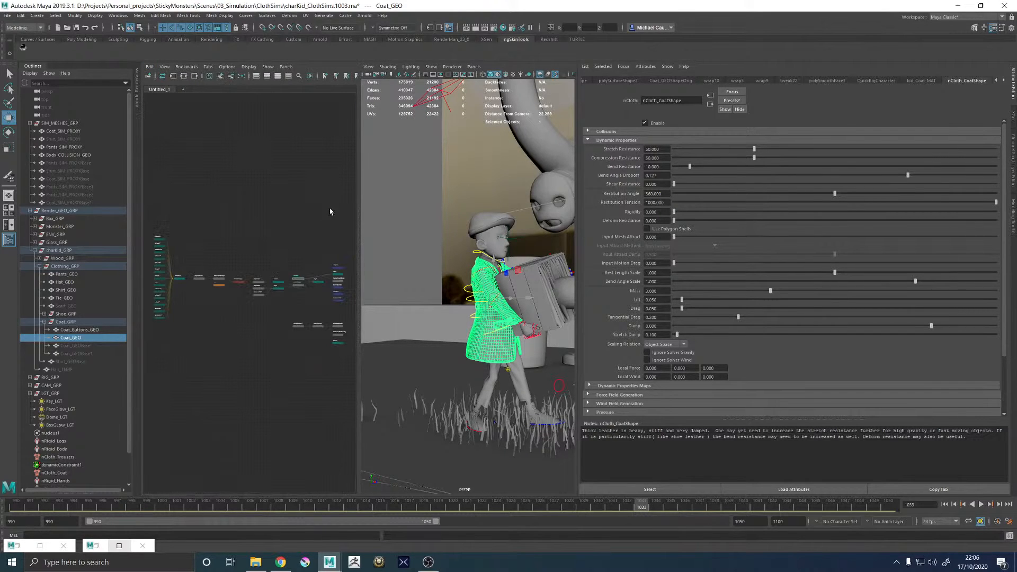
- Enlarge the Node Editor and move the Coat_SIM_PROXYShape node above the other inputs of nCloth_CoatShape
{"action": "key", "text": "space"}
{"action": "scroll", "coordinate": [240, 282], "scroll_direction": "up", "scroll_amount": 8}
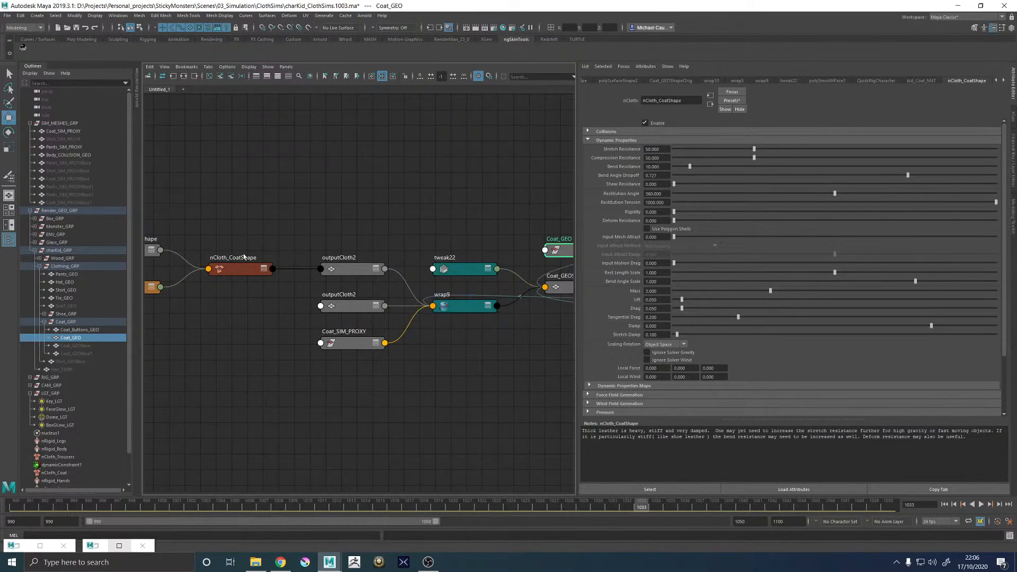
{"action": "middle_click_drag", "start_coordinate": [250, 220], "coordinate": [428, 211], "text": "alt"}
{"action": "left_click", "coordinate": [307, 243]}
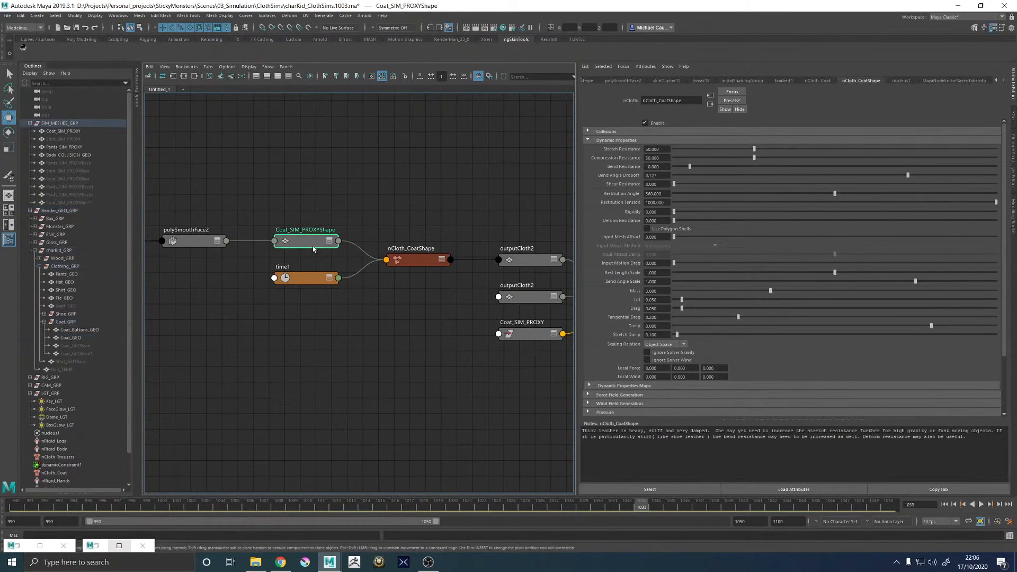
{"action": "left_click_drag", "start_coordinate": [308, 245], "coordinate": [320, 165]}
{"action": "left_click", "coordinate": [413, 259]}
- Expand the Coat_SIM_PROXYShape node to list all of its attributes
{"action": "left_click", "coordinate": [335, 241]}
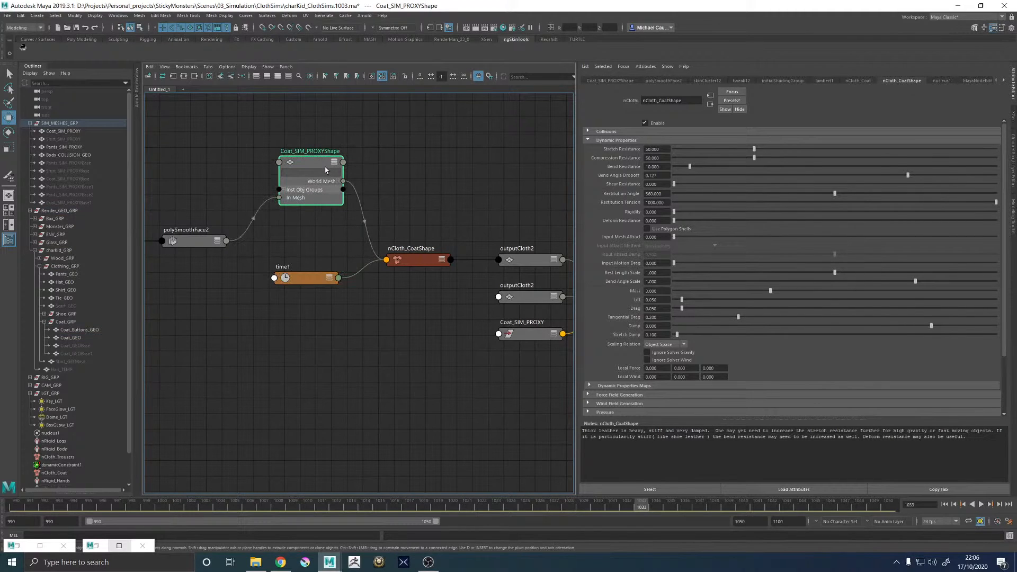
{"action": "left_click", "coordinate": [333, 162]}
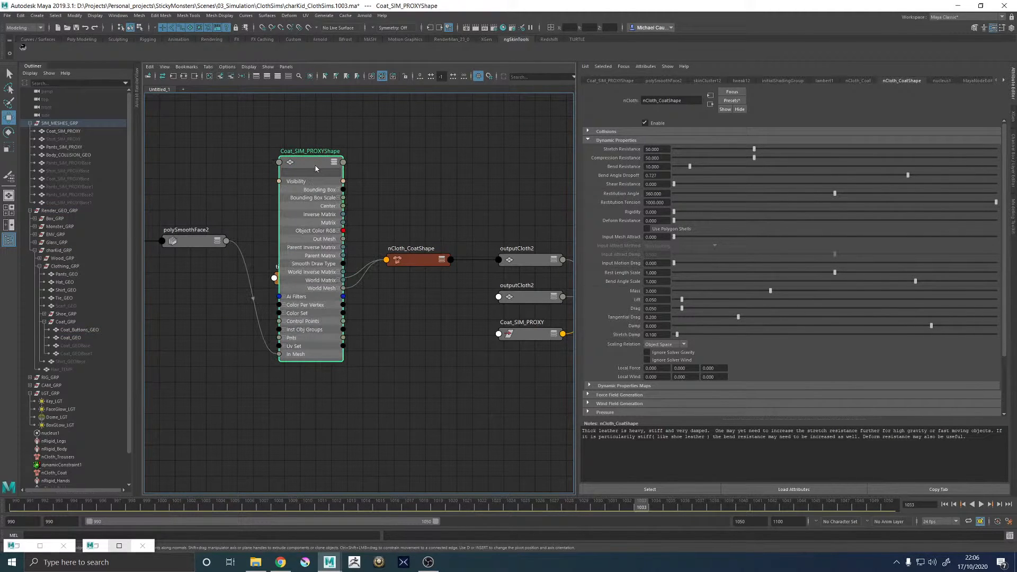
{"action": "right_click", "coordinate": [316, 165]}
{"action": "right_click_drag", "start_coordinate": [326, 157], "coordinate": [300, 262]}
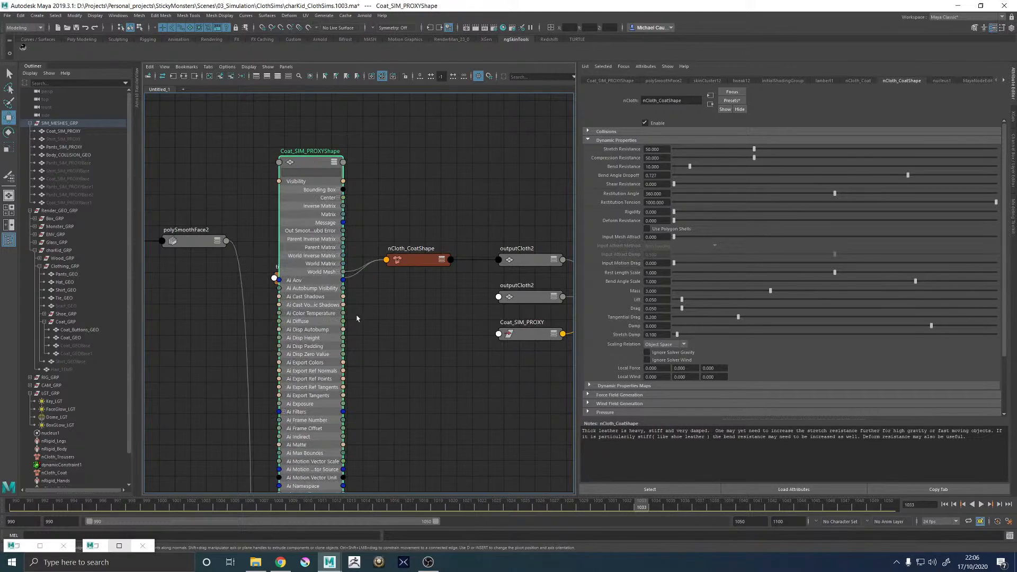
- Look through the full attribute list of Coat_SIM_PROXYShape down to its end for an Input Attract map entry
{"action": "middle_click_drag", "start_coordinate": [409, 348], "coordinate": [372, 106], "text": "alt"}
{"action": "scroll", "coordinate": [354, 261], "scroll_direction": "down", "scroll_amount": 5}
{"action": "middle_click_drag", "start_coordinate": [354, 261], "coordinate": [358, 100], "text": "alt"}
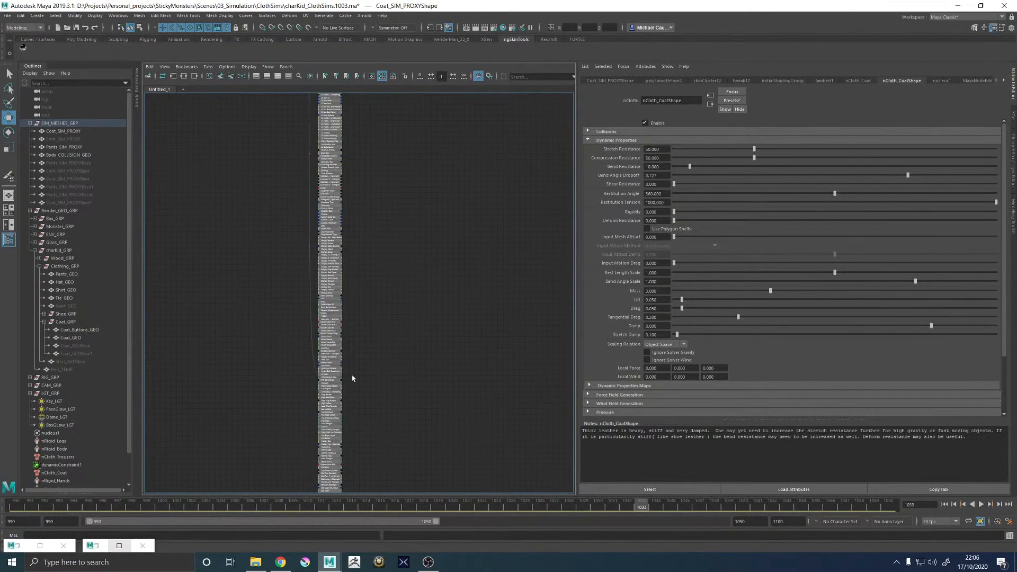
{"action": "scroll", "coordinate": [353, 377], "scroll_direction": "up", "scroll_amount": 5}
{"action": "middle_click_drag", "start_coordinate": [342, 399], "coordinate": [378, 142], "text": "alt"}
{"action": "scroll", "coordinate": [358, 339], "scroll_direction": "down", "scroll_amount": 1}
{"action": "middle_click_drag", "start_coordinate": [373, 373], "coordinate": [390, 173], "text": "alt"}
{"action": "middle_click_drag", "start_coordinate": [376, 354], "coordinate": [372, 246], "text": "alt"}
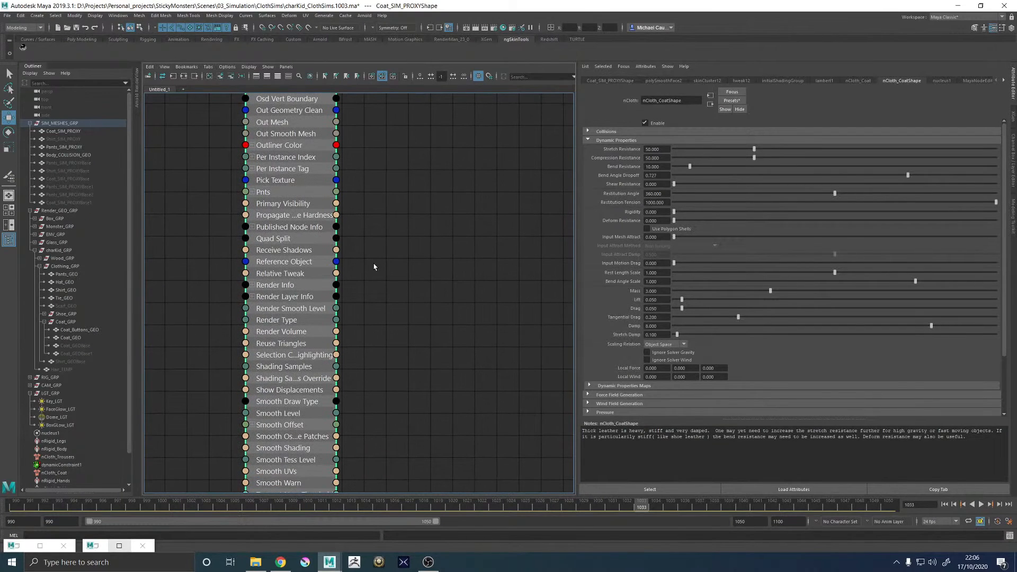
{"action": "mouse_move", "coordinate": [372, 288]}
{"action": "middle_mouse_down", "text": "alt"}
{"action": "mouse_move", "coordinate": [388, 154]}
{"action": "mouse_move", "coordinate": [382, 294]}
{"action": "mouse_move", "coordinate": [386, 159]}
{"action": "middle_mouse_up", "text": "alt"}
{"action": "middle_click_drag", "start_coordinate": [398, 313], "coordinate": [395, 226], "text": "alt"}
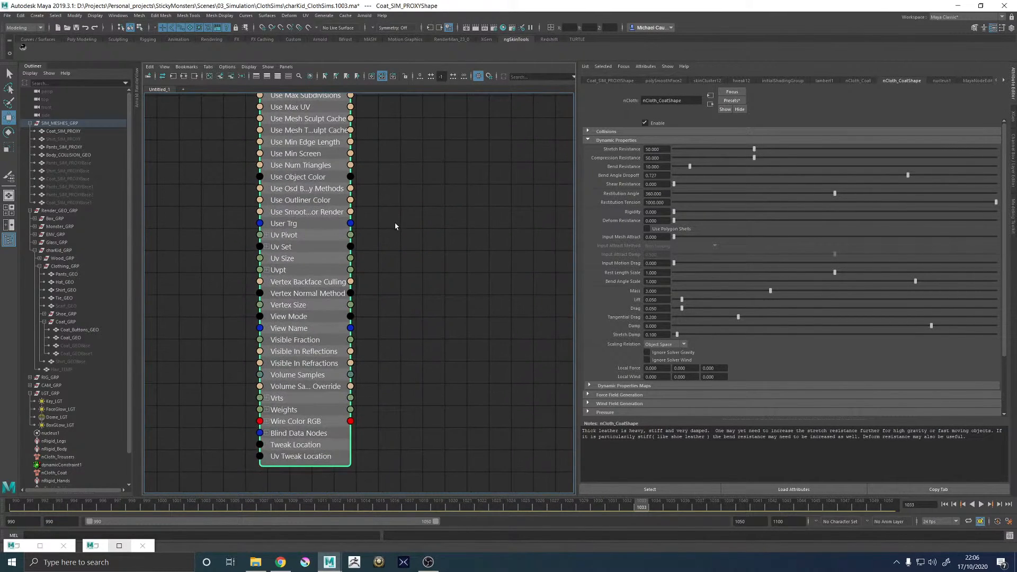
- Collapse the Coat_SIM_PROXYShape node to its header and reposition it in the graph
{"action": "scroll", "coordinate": [395, 226], "scroll_direction": "down", "scroll_amount": 10}
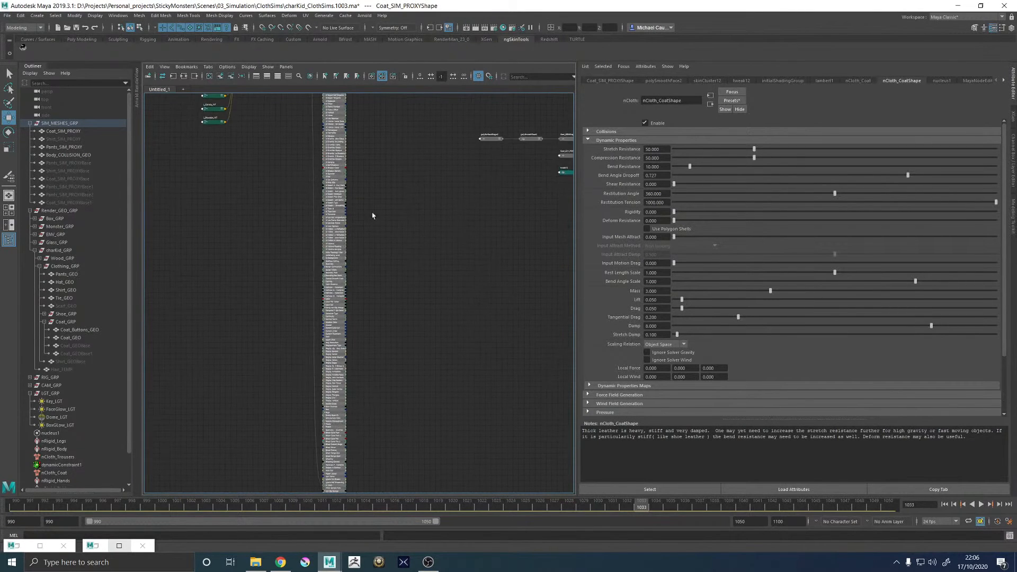
{"action": "scroll", "coordinate": [349, 293], "scroll_direction": "up", "scroll_amount": 10}
{"action": "left_click", "coordinate": [335, 257]}
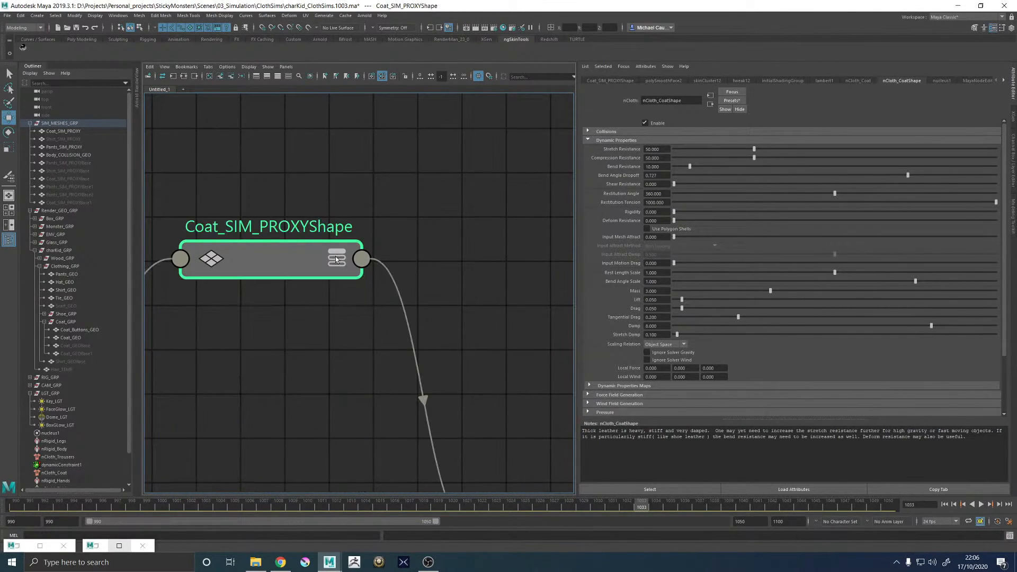
{"action": "left_click_drag", "start_coordinate": [276, 265], "coordinate": [243, 297]}
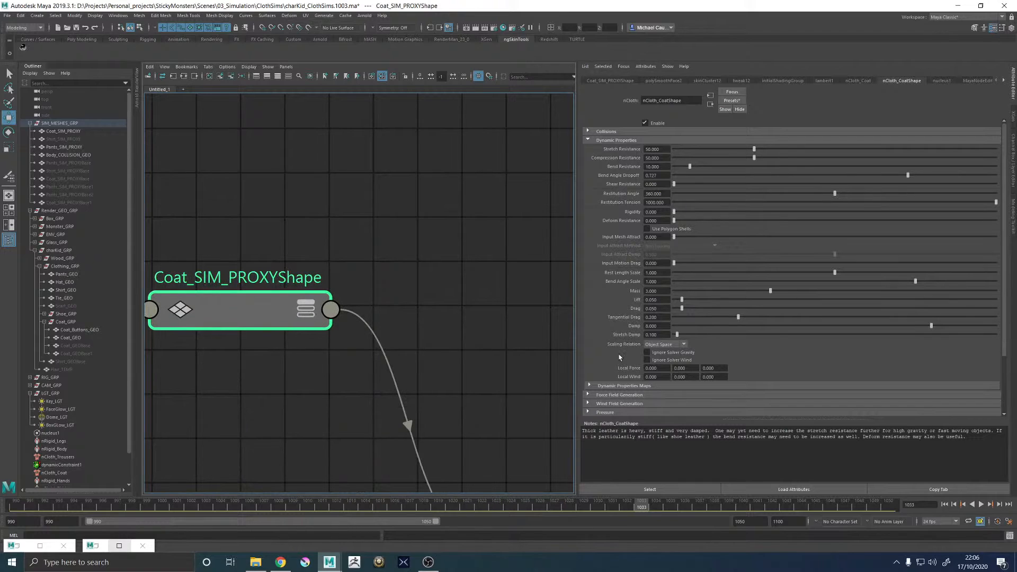
- Examine the Dynamic Properties Maps of nCloth_CoatShape, checking the Input Attract Map Type while keeping Per-vertex
{"action": "left_click", "coordinate": [623, 386]}
{"action": "scroll", "coordinate": [615, 363], "scroll_direction": "down", "scroll_amount": 3}
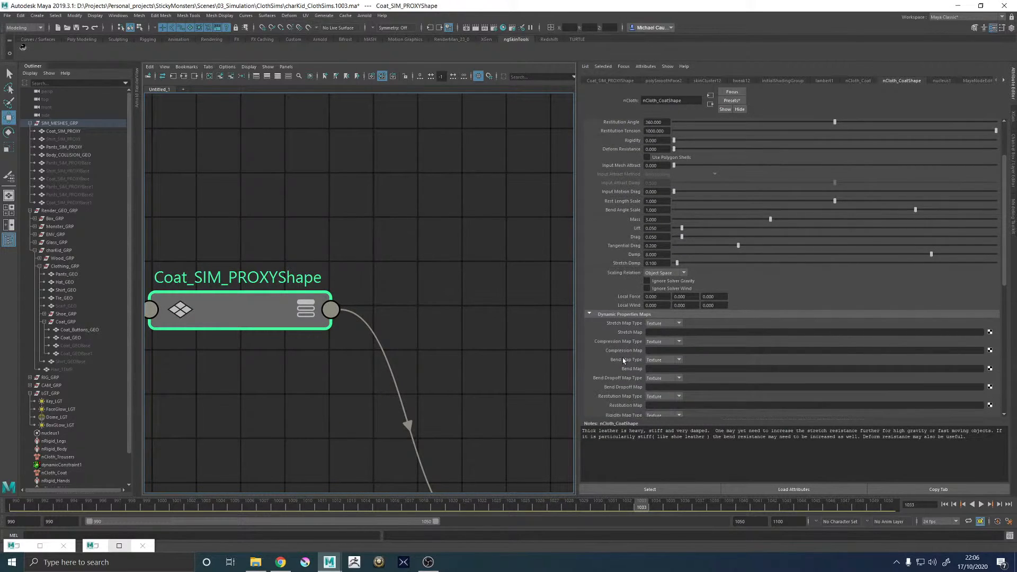
{"action": "scroll", "coordinate": [625, 362], "scroll_direction": "down", "scroll_amount": 3}
{"action": "scroll", "coordinate": [626, 347], "scroll_direction": "down", "scroll_amount": 1}
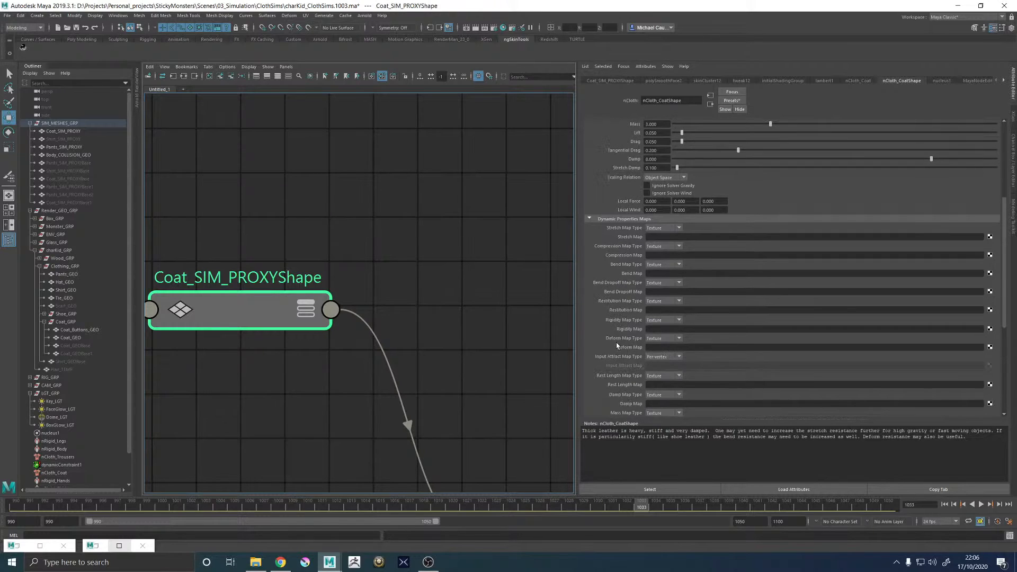
{"action": "left_click", "coordinate": [662, 356]}
{"action": "left_click", "coordinate": [658, 373]}
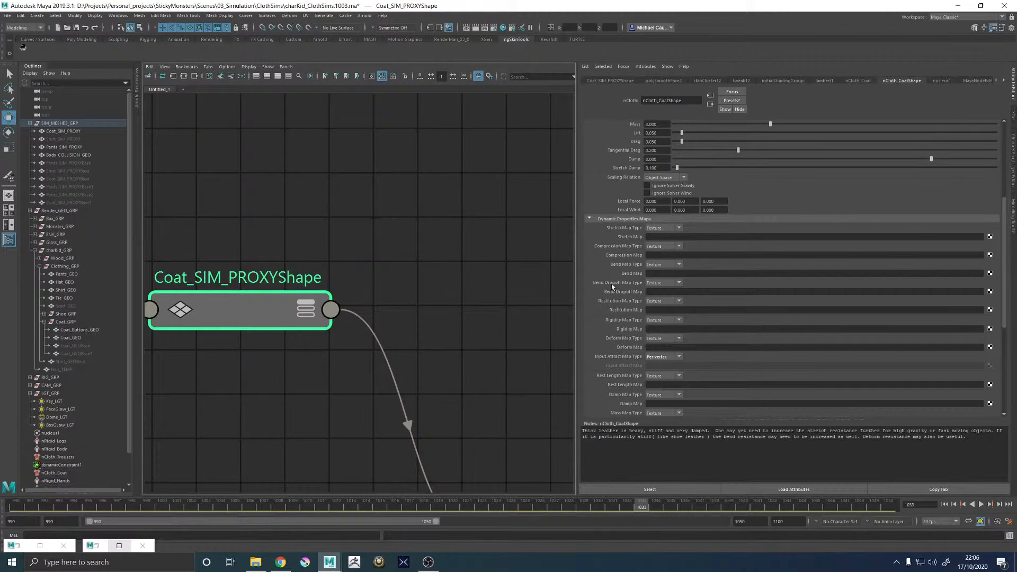
{"action": "scroll", "coordinate": [668, 363], "scroll_direction": "up", "scroll_amount": 7}
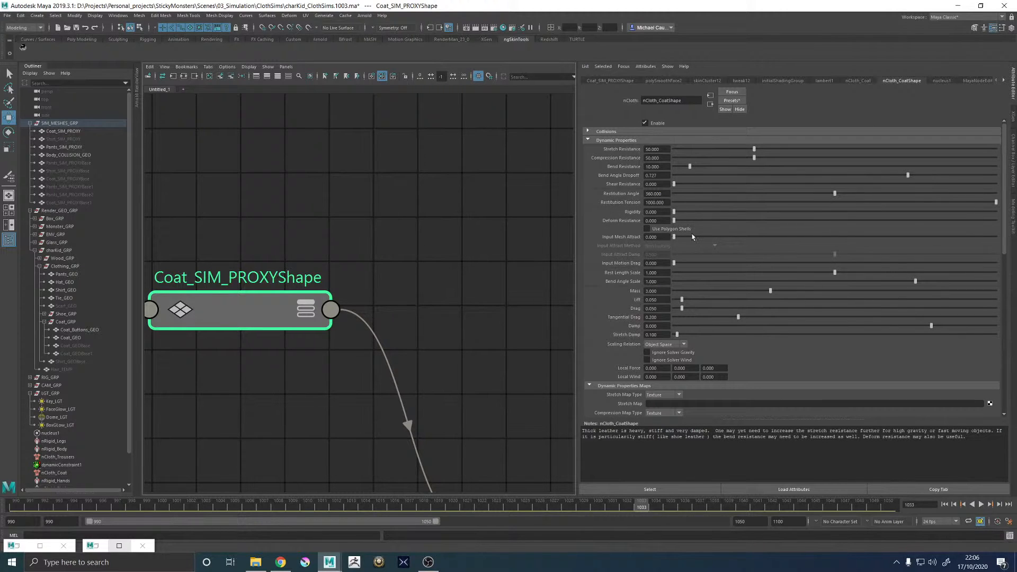
- Set Input Mesh Attract to 1.0 on nCloth_CoatShape and check the Input Attract Map Type options
{"action": "left_click_drag", "start_coordinate": [674, 237], "coordinate": [996, 238]}
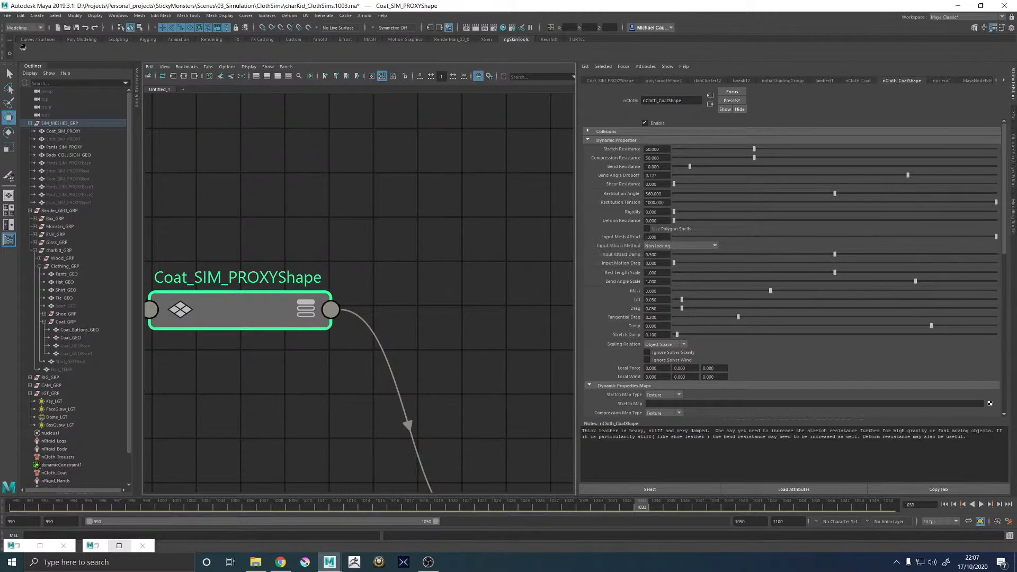
{"action": "scroll", "coordinate": [742, 263], "scroll_direction": "down", "scroll_amount": 14}
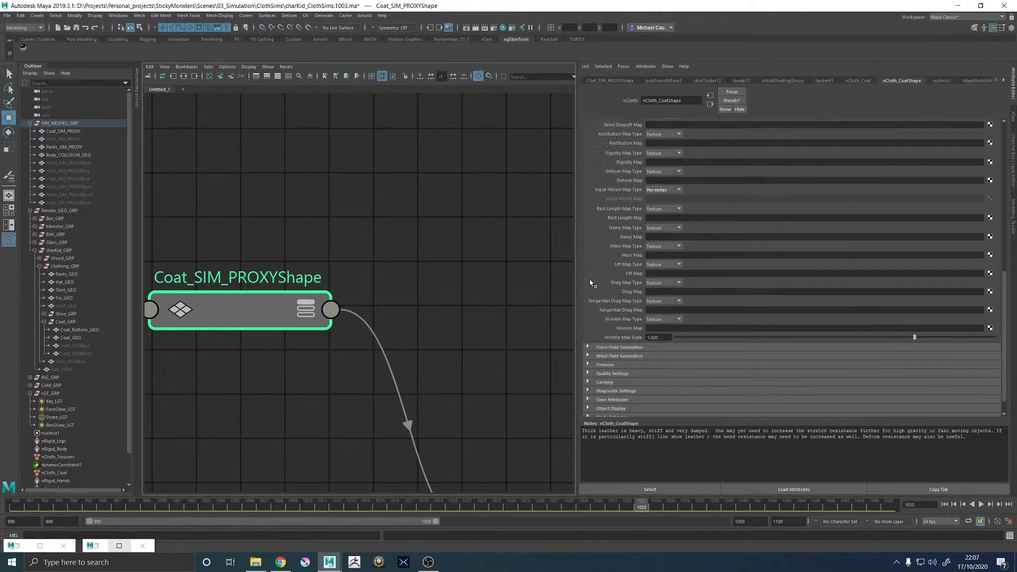
{"action": "scroll", "coordinate": [647, 234], "scroll_direction": "up", "scroll_amount": 3}
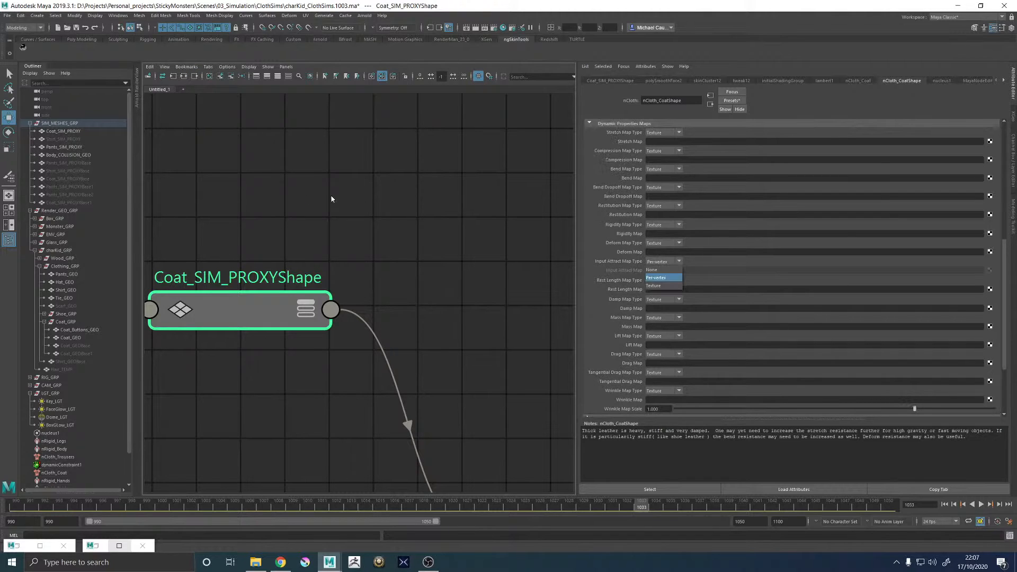
{"action": "left_click", "coordinate": [447, 192]}
- Replace the node graph with a full-size perspective viewport and rewind the timeline to frame 990
{"action": "key", "text": "space"}
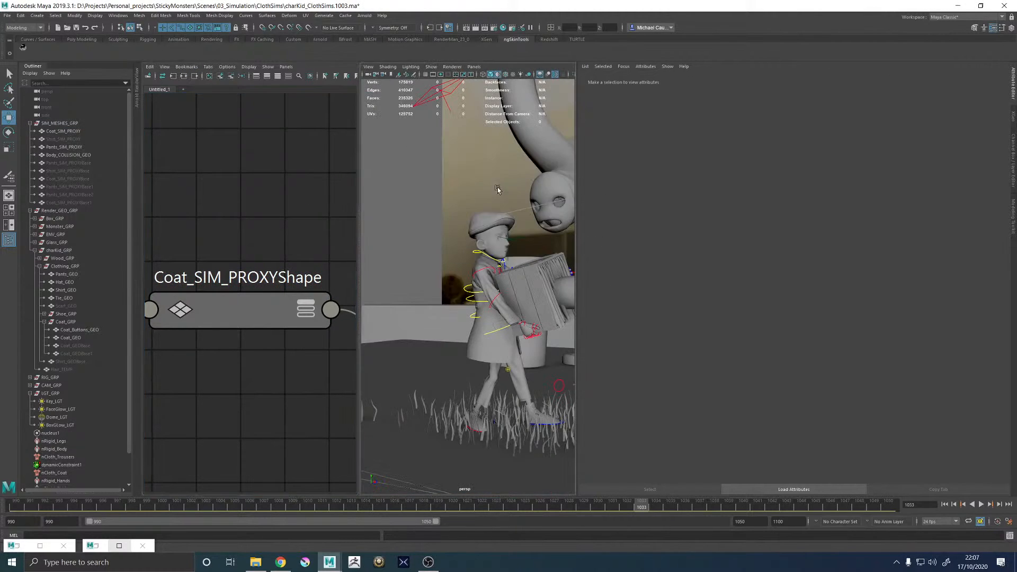
{"action": "key", "text": "space"}
{"action": "left_click_drag", "start_coordinate": [379, 190], "coordinate": [468, 233], "text": "alt"}
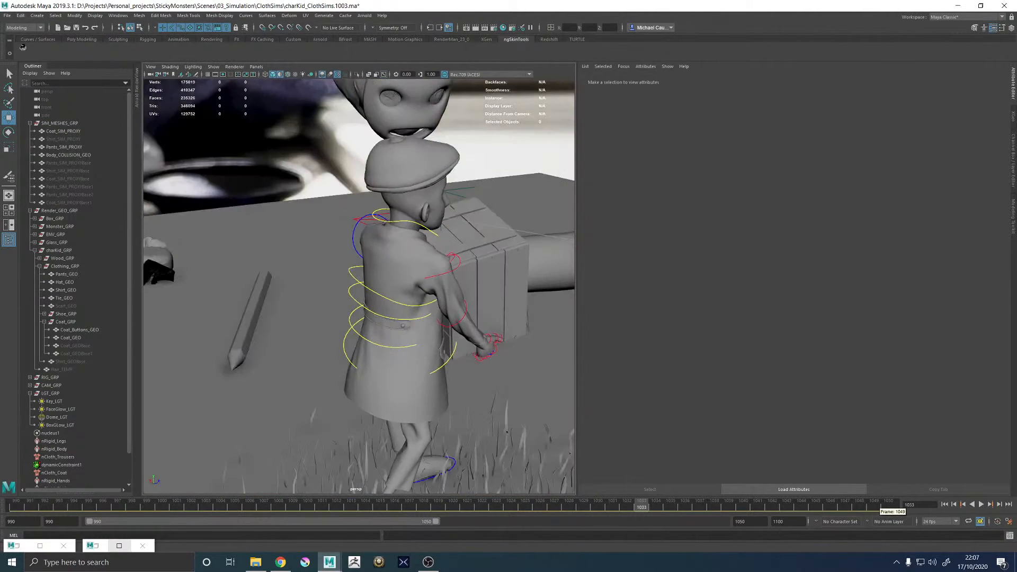
{"action": "left_click", "coordinate": [944, 505]}
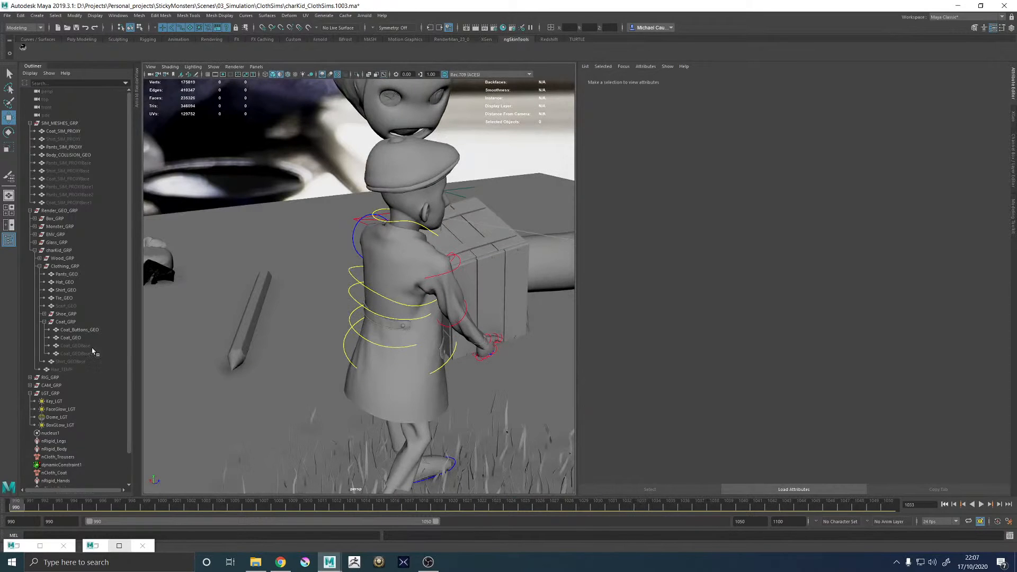
- Hide Coat_GRP and select the Coat_SIM_PROXY mesh in the viewport
{"action": "left_click", "coordinate": [66, 314]}
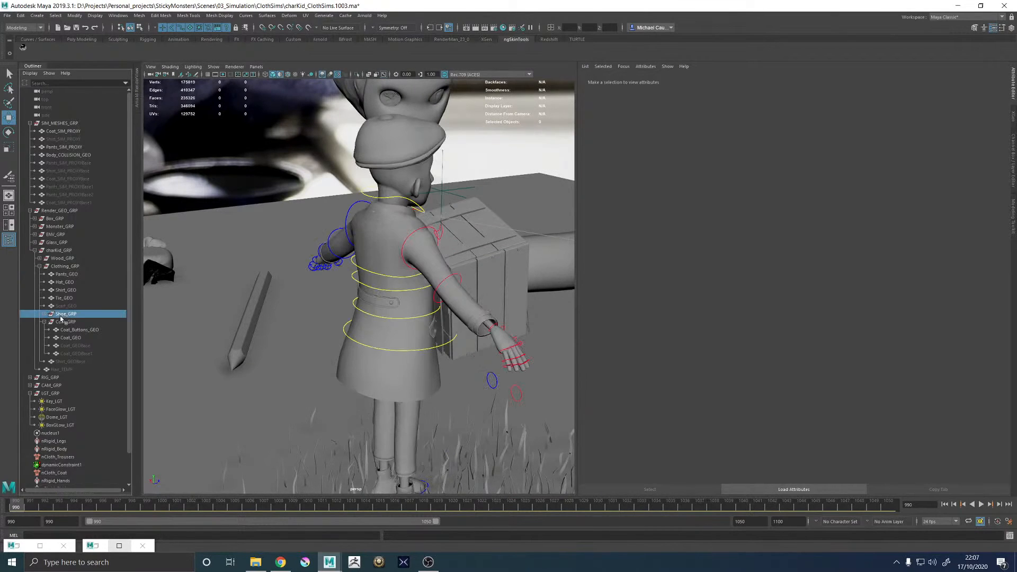
{"action": "left_click", "coordinate": [66, 322]}
{"action": "left_click_drag", "start_coordinate": [392, 222], "coordinate": [416, 243], "text": "alt"}
{"action": "left_click", "coordinate": [449, 220]}
{"action": "left_click", "coordinate": [395, 237]}
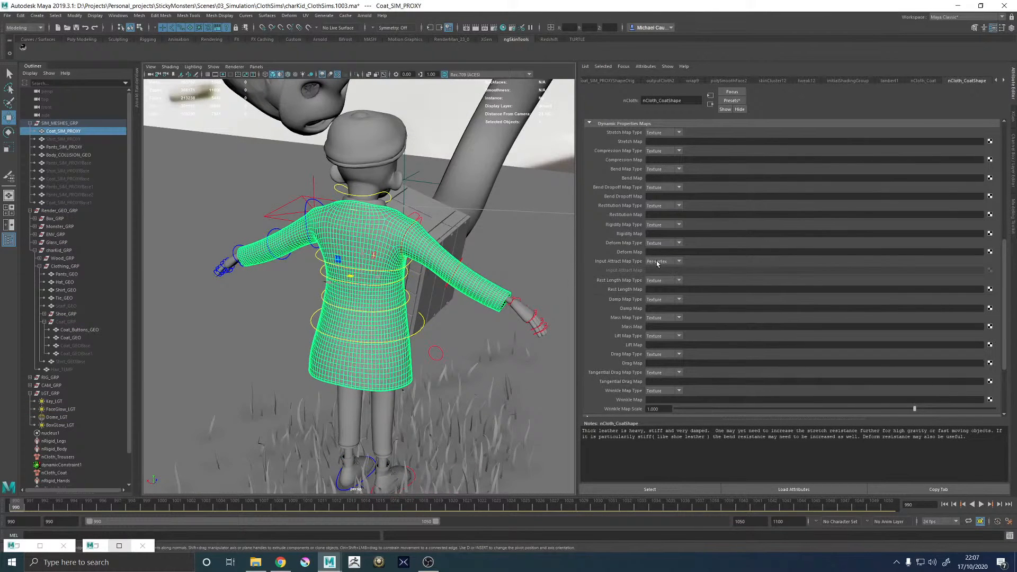
- Play the coat simulation from frame 990, stop at frame 1032, and examine the right sleeve and back of the coat
{"action": "scroll", "coordinate": [623, 280], "scroll_direction": "up", "scroll_amount": 5}
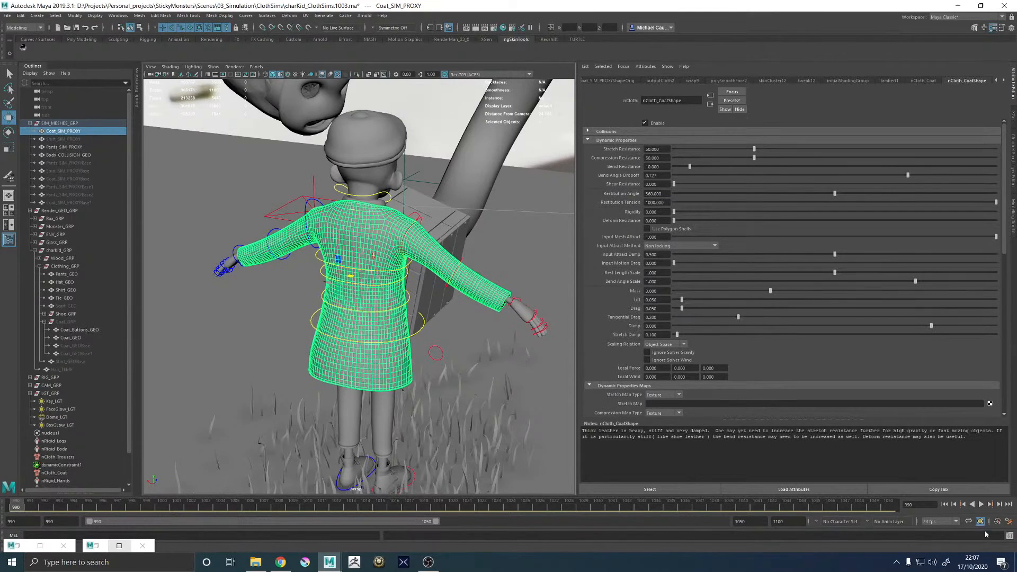
{"action": "left_click", "coordinate": [981, 504]}
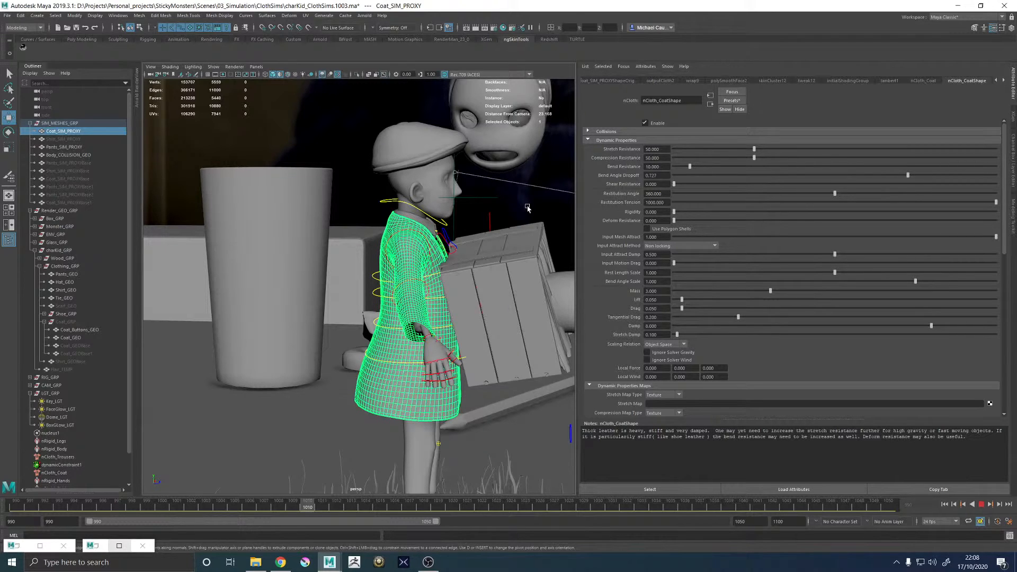
{"action": "left_click", "coordinate": [527, 207]}
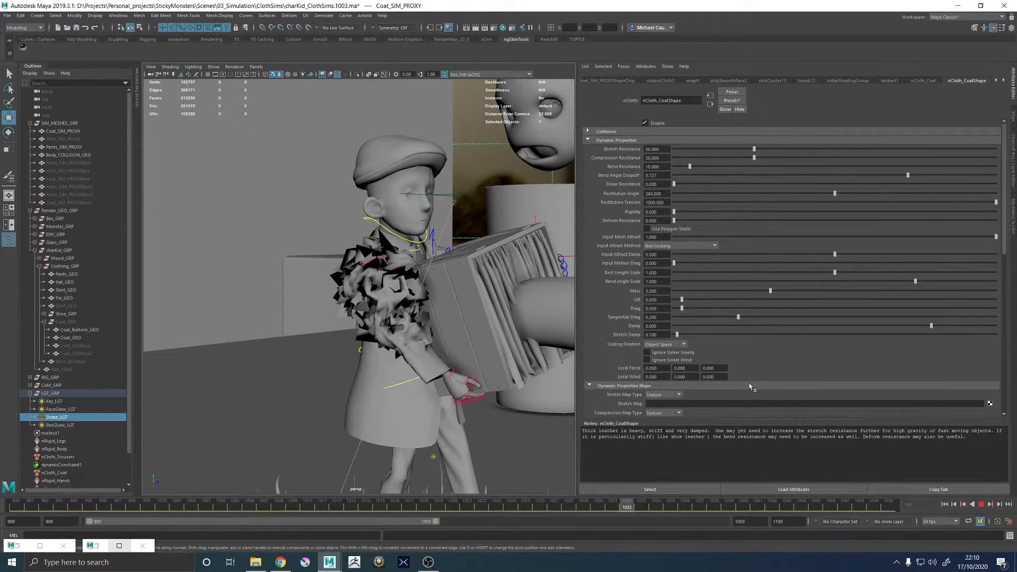
{"action": "left_click", "coordinate": [982, 505]}
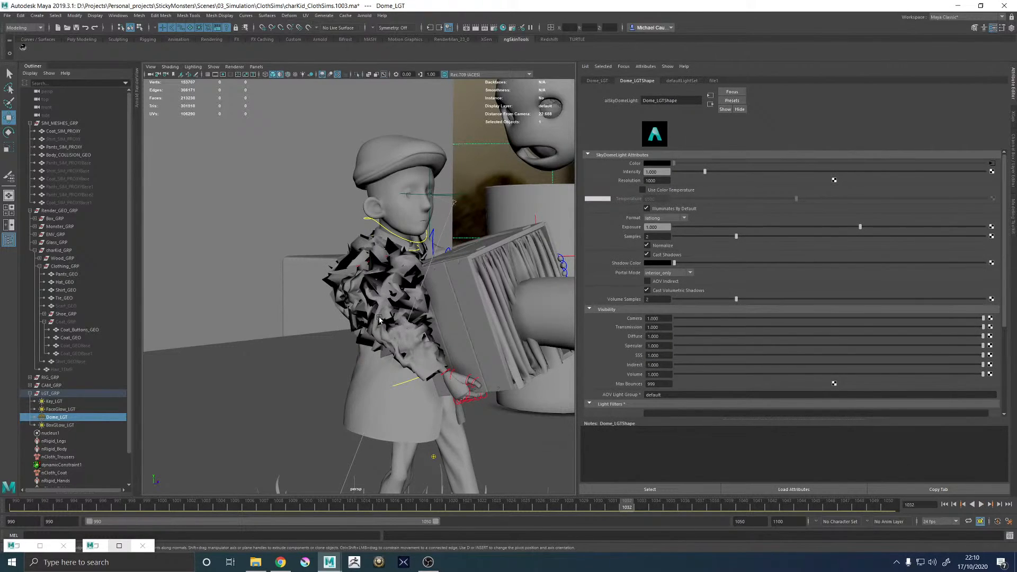
{"action": "left_click_drag", "start_coordinate": [322, 298], "coordinate": [434, 291], "text": "alt"}
{"action": "right_click_drag", "start_coordinate": [359, 268], "coordinate": [433, 287], "text": "alt"}
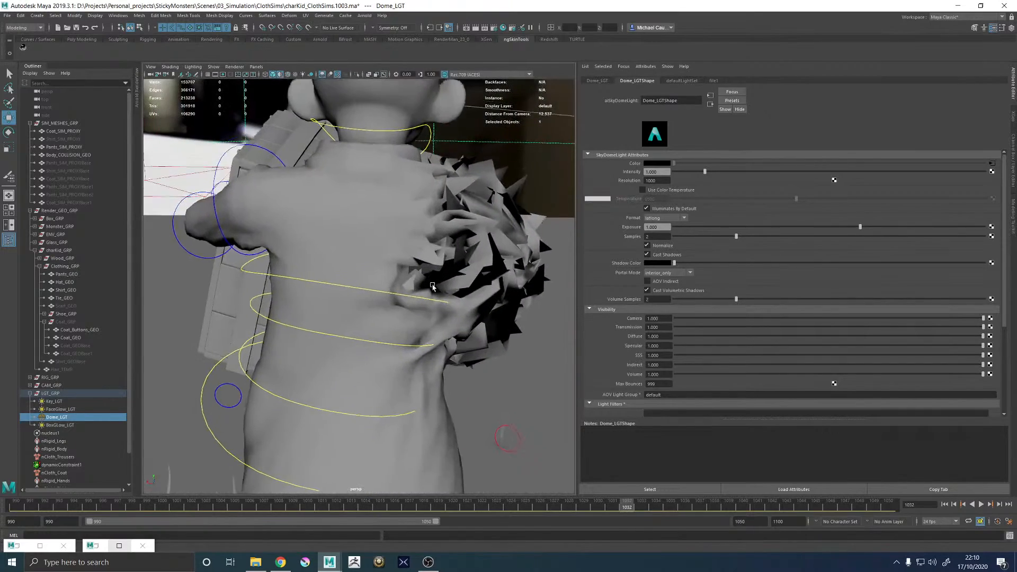
{"action": "middle_click_drag", "start_coordinate": [432, 286], "coordinate": [440, 319], "text": "alt"}
{"action": "left_click_drag", "start_coordinate": [441, 318], "coordinate": [370, 305], "text": "alt"}
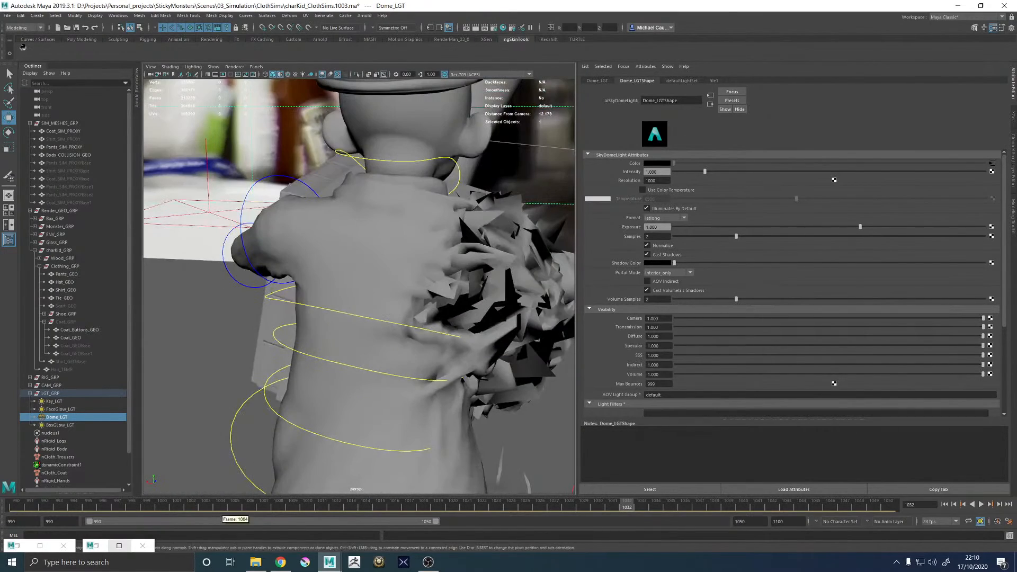
- Rewind to frame 990 and start painting the nCloth Input Attract vertex map on Coat_SIM_PROXY
{"action": "left_click", "coordinate": [945, 504]}
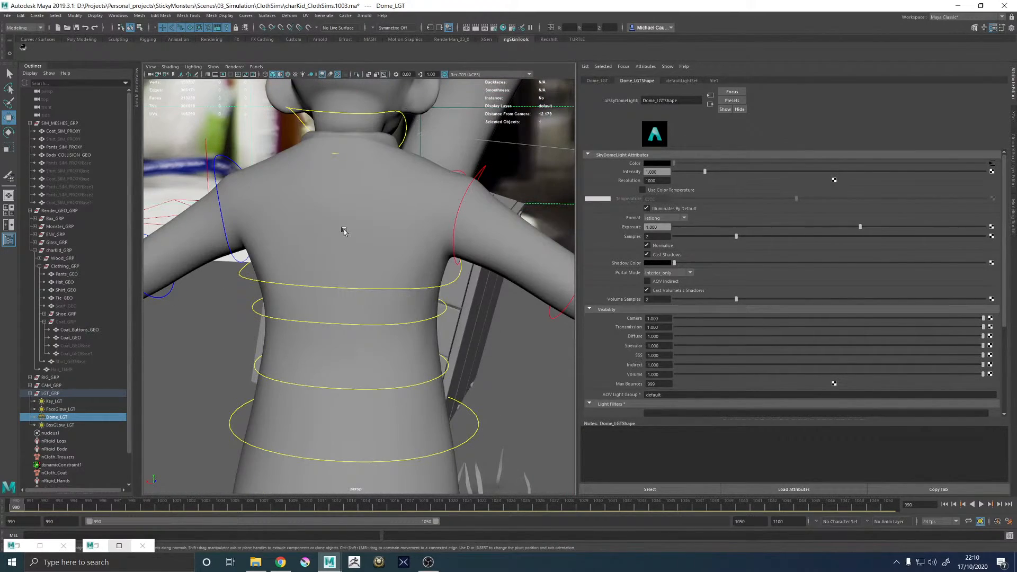
{"action": "left_click", "coordinate": [344, 226]}
{"action": "right_click", "coordinate": [345, 225]}
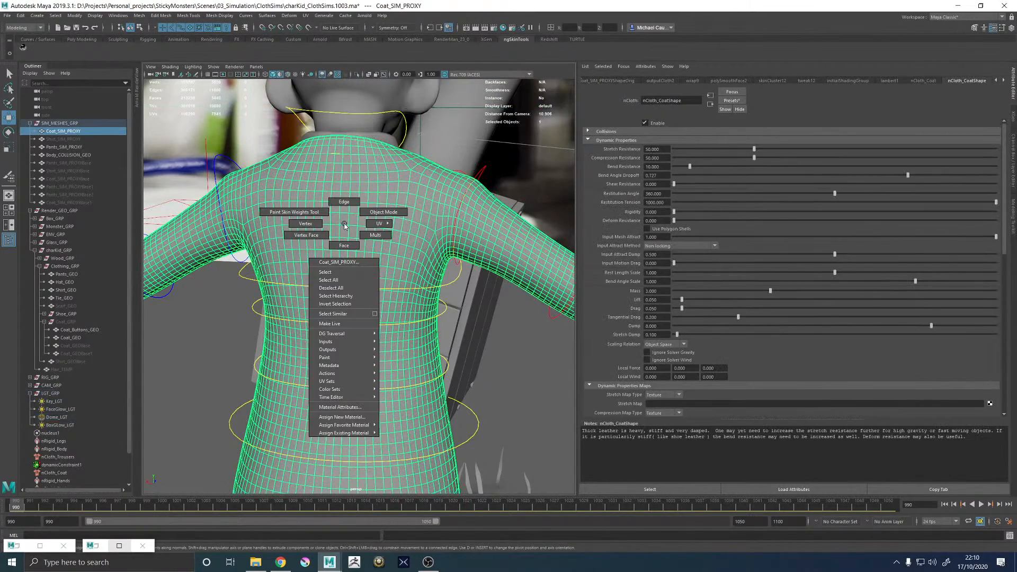
{"action": "mouse_move", "coordinate": [339, 358]}
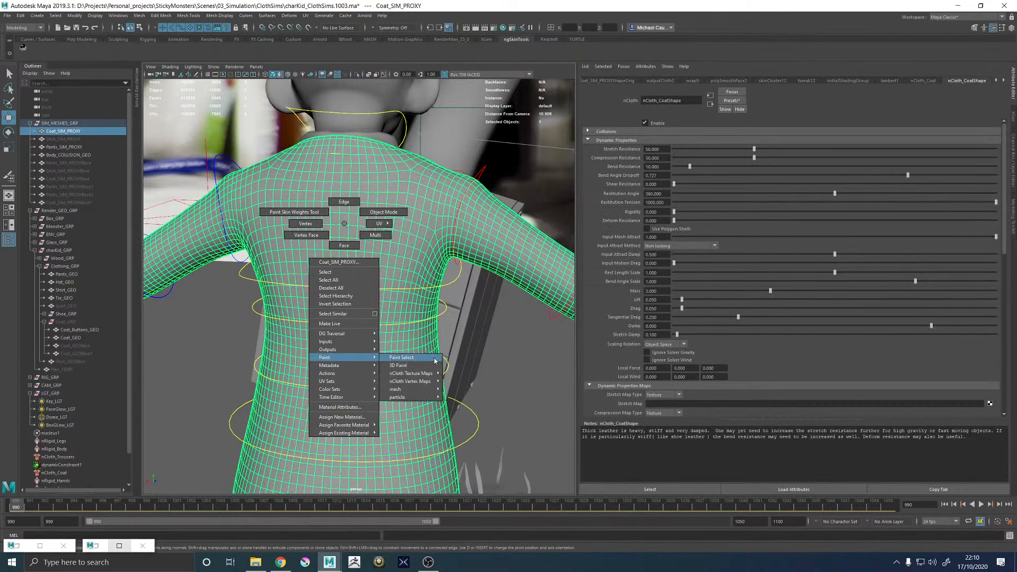
{"action": "mouse_move", "coordinate": [416, 382]}
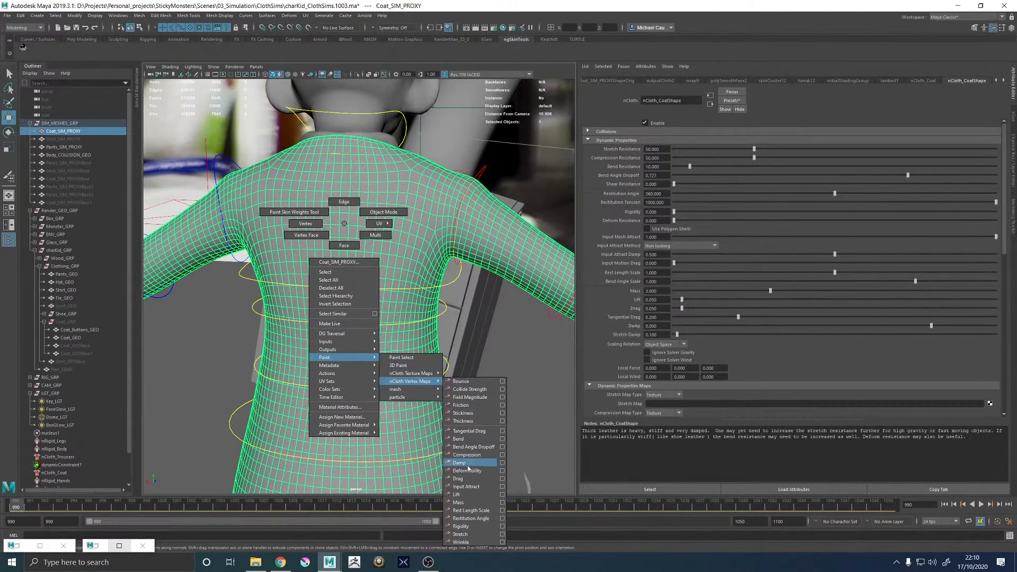
{"action": "left_click", "coordinate": [462, 487]}
{"action": "mouse_move", "coordinate": [477, 477]}
{"action": "left_mouse_down", "text": "alt"}
{"action": "mouse_move", "coordinate": [331, 189]}
{"action": "mouse_move", "coordinate": [227, 177]}
{"action": "left_mouse_up", "text": "alt"}
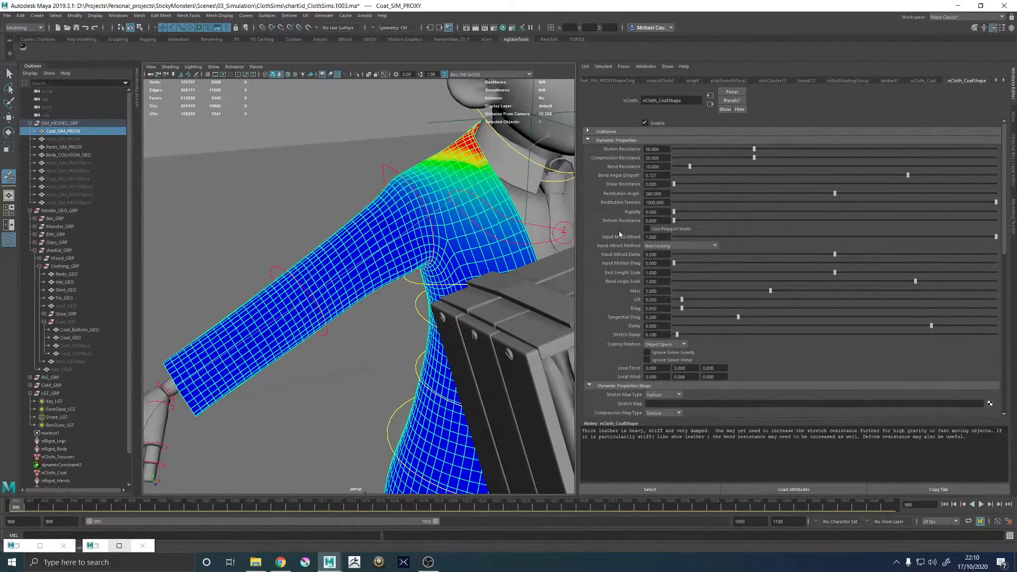
- Show the paint tool's settings, widen the viewport, and set the paint value to 0 in Replace mode
{"action": "left_click", "coordinate": [1002, 28]}
{"action": "left_click_drag", "start_coordinate": [576, 130], "coordinate": [789, 139]}
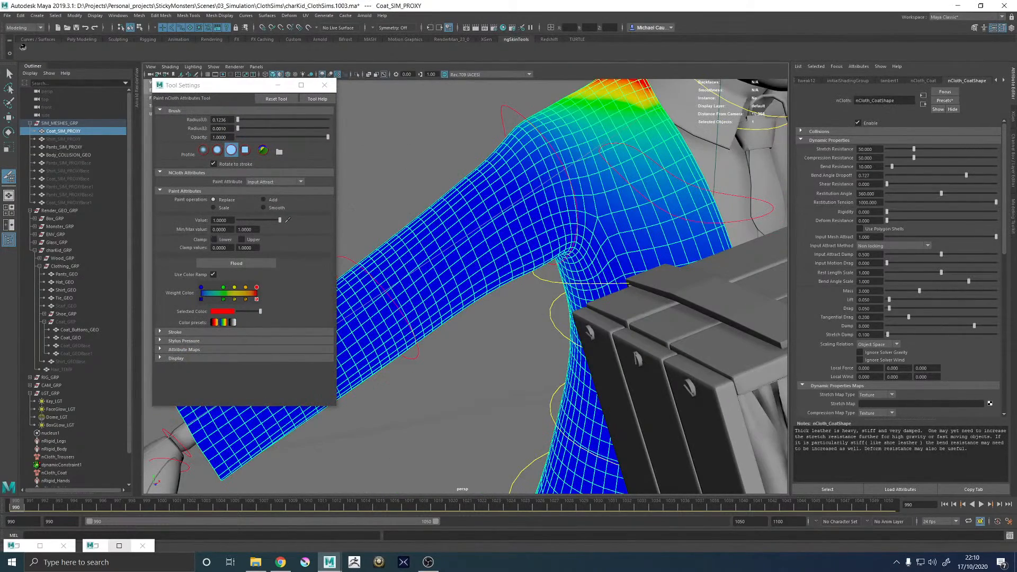
{"action": "left_click_drag", "start_coordinate": [279, 219], "coordinate": [227, 223]}
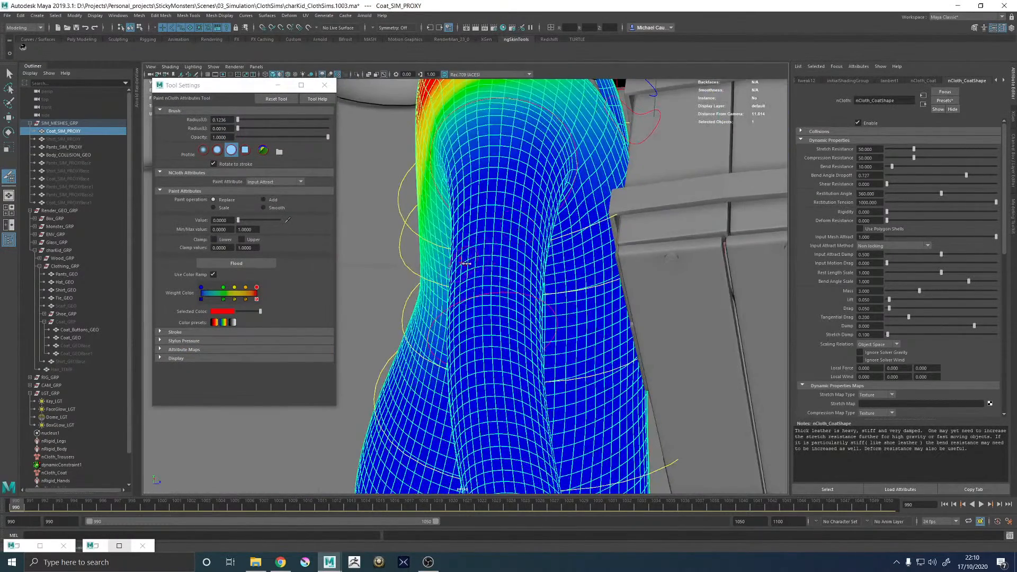
- Paint Input Attract value 0 along the coat's right sleeve, covering its front and back
{"action": "left_click_drag", "start_coordinate": [484, 260], "coordinate": [504, 439]}
{"action": "right_click_drag", "start_coordinate": [504, 439], "coordinate": [466, 423], "text": "alt"}
{"action": "left_click_drag", "start_coordinate": [509, 339], "coordinate": [391, 318], "text": "alt"}
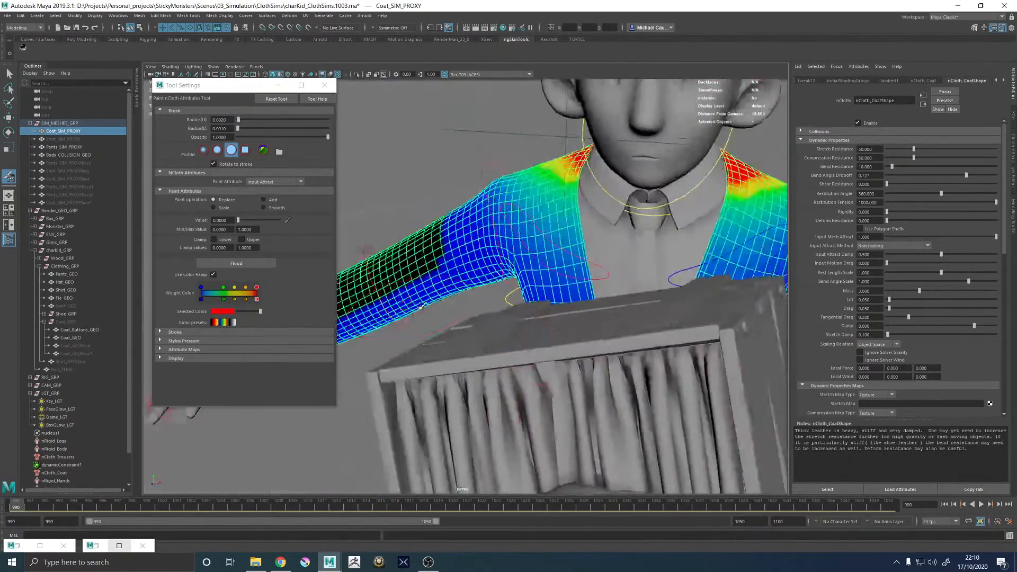
{"action": "middle_click_drag", "start_coordinate": [392, 307], "coordinate": [522, 249], "text": "alt"}
{"action": "mouse_move", "coordinate": [522, 238]}
{"action": "left_mouse_down"}
{"action": "mouse_move", "coordinate": [466, 281]}
{"action": "mouse_move", "coordinate": [365, 321]}
{"action": "mouse_move", "coordinate": [533, 306]}
{"action": "mouse_move", "coordinate": [567, 273]}
{"action": "mouse_move", "coordinate": [511, 257]}
{"action": "left_mouse_up"}
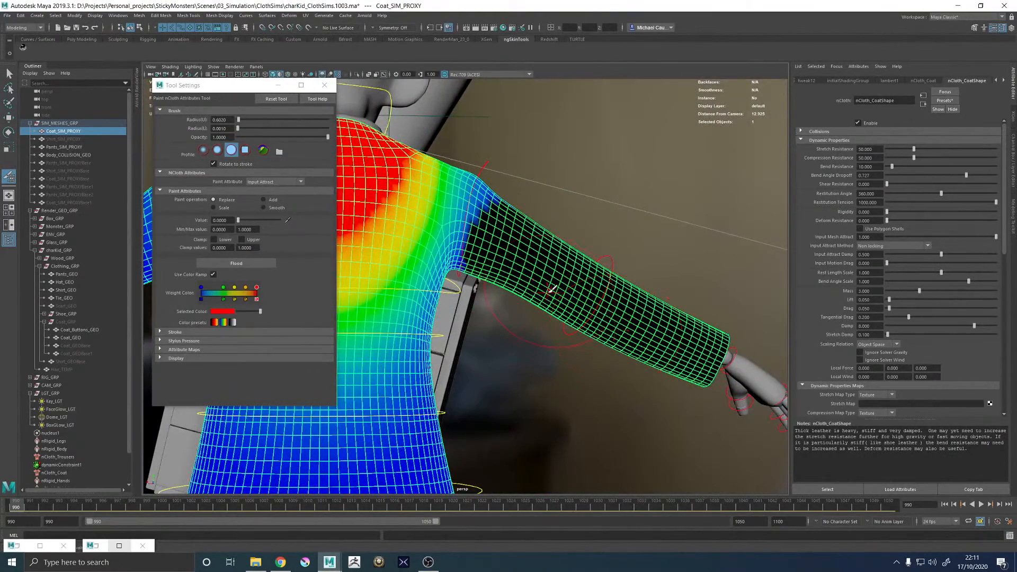
- Resize the brush and extend the zero Input Attract weights up over the coat's right shoulder
{"action": "key", "text": "b"}
{"action": "mouse_move", "coordinate": [499, 204]}
{"action": "left_mouse_down"}
{"action": "mouse_move", "coordinate": [483, 194]}
{"action": "mouse_move", "coordinate": [488, 263]}
{"action": "mouse_move", "coordinate": [467, 270]}
{"action": "left_mouse_up"}
{"action": "left_click_drag", "start_coordinate": [523, 256], "coordinate": [424, 218], "text": "alt"}
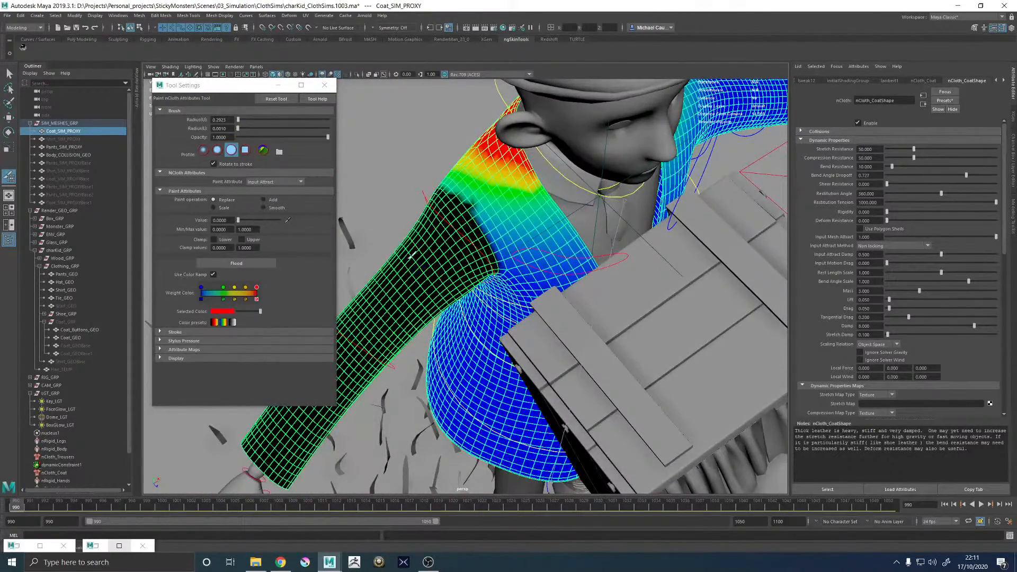
{"action": "left_click_drag", "start_coordinate": [445, 226], "coordinate": [537, 228], "text": "alt"}
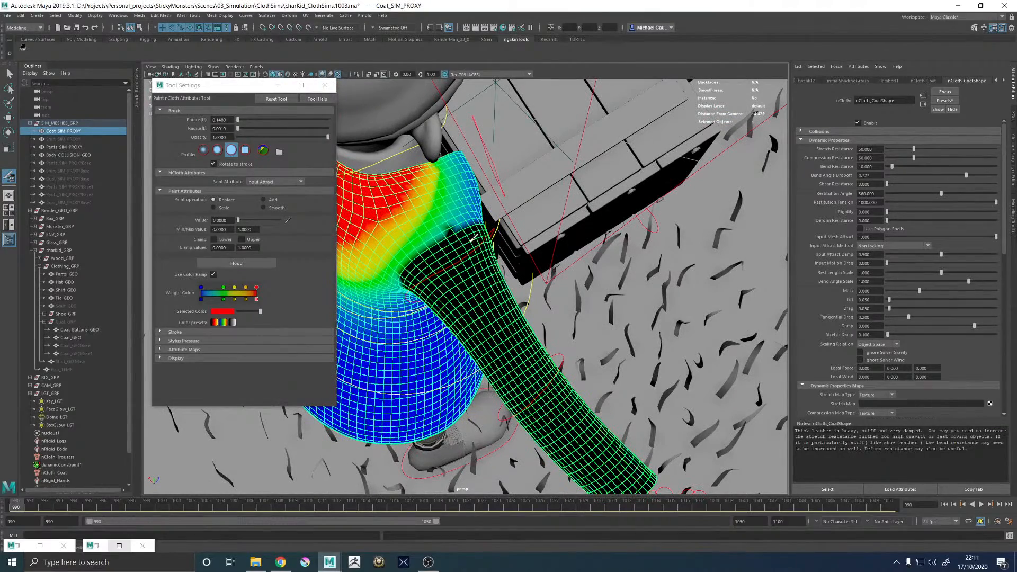
{"action": "mouse_move", "coordinate": [473, 238]}
{"action": "left_mouse_down"}
{"action": "mouse_move", "coordinate": [458, 223]}
{"action": "mouse_move", "coordinate": [471, 227]}
{"action": "mouse_move", "coordinate": [426, 260]}
{"action": "mouse_move", "coordinate": [392, 238]}
{"action": "mouse_move", "coordinate": [445, 198]}
{"action": "left_mouse_up"}
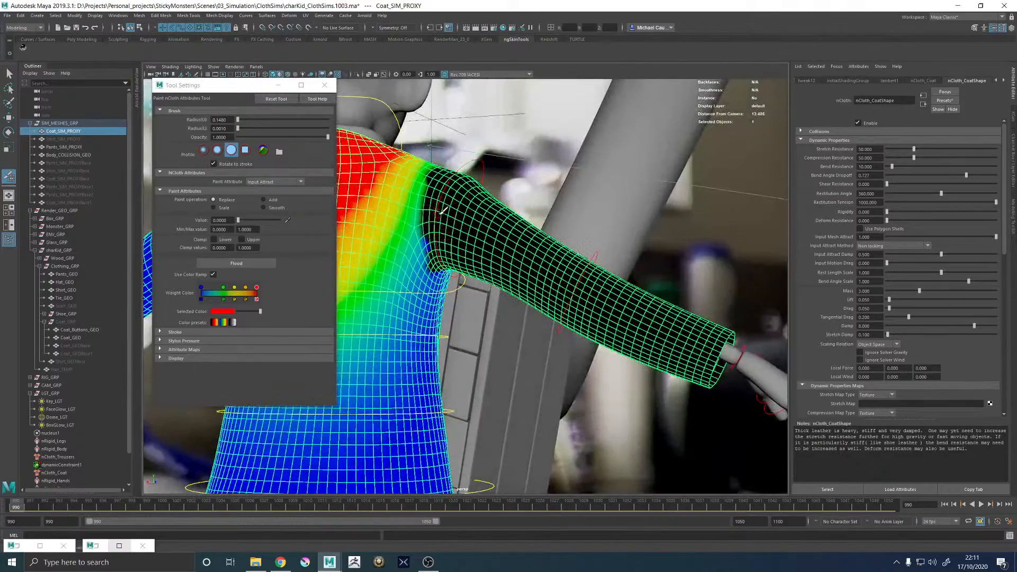
- Enlarge the brush and paint Input Attract 0 from the right armpit down the coat's side and right front panel
{"action": "mouse_move", "coordinate": [461, 248]}
{"action": "left_mouse_down", "text": "alt"}
{"action": "mouse_move", "coordinate": [443, 196]}
{"action": "mouse_move", "coordinate": [491, 243]}
{"action": "mouse_move", "coordinate": [479, 379]}
{"action": "left_mouse_up", "text": "alt"}
{"action": "key", "text": "b"}
{"action": "left_click_drag", "start_coordinate": [513, 294], "coordinate": [467, 335], "text": "alt"}
{"action": "left_click_drag", "start_coordinate": [530, 347], "coordinate": [532, 314], "text": "alt"}
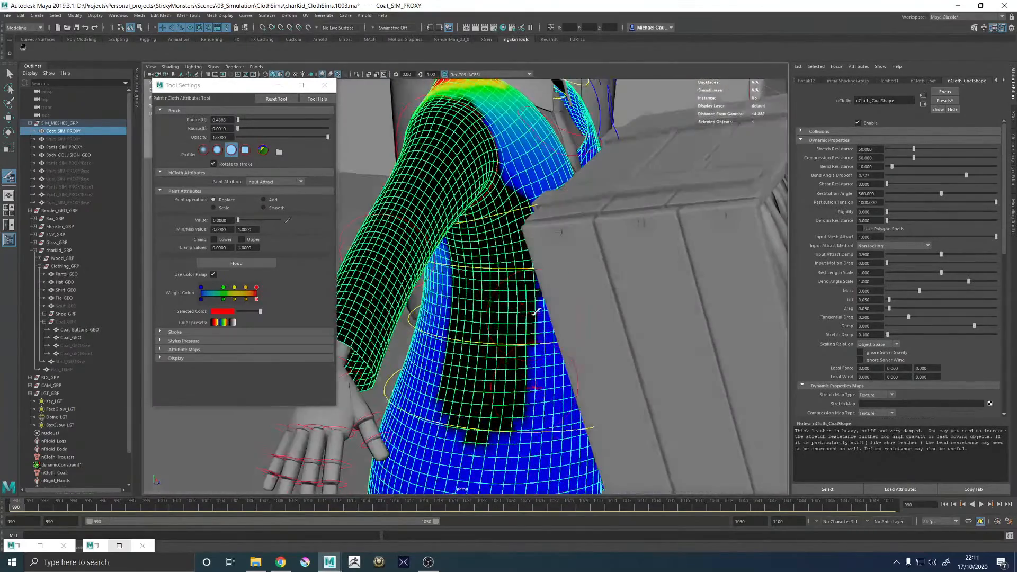
{"action": "middle_click_drag", "start_coordinate": [543, 329], "coordinate": [513, 265], "text": "alt"}
{"action": "left_click_drag", "start_coordinate": [529, 296], "coordinate": [549, 306], "text": "alt"}
{"action": "right_click_drag", "start_coordinate": [517, 328], "coordinate": [477, 317], "text": "alt"}
{"action": "mouse_move", "coordinate": [477, 318]}
{"action": "left_mouse_down", "text": "alt"}
{"action": "mouse_move", "coordinate": [450, 301]}
{"action": "mouse_move", "coordinate": [500, 312]}
{"action": "mouse_move", "coordinate": [513, 369]}
{"action": "mouse_move", "coordinate": [503, 416]}
{"action": "left_mouse_up", "text": "alt"}
{"action": "left_click_drag", "start_coordinate": [501, 379], "coordinate": [483, 418]}
{"action": "mouse_move", "coordinate": [424, 392]}
{"action": "left_mouse_down", "text": "alt"}
{"action": "mouse_move", "coordinate": [502, 391]}
{"action": "mouse_move", "coordinate": [510, 376]}
{"action": "left_mouse_up", "text": "alt"}
{"action": "middle_click_drag", "start_coordinate": [510, 376], "coordinate": [546, 405], "text": "alt"}
- Hide Box_GRP and Monster_GRP so they no longer block the view of the coat
{"action": "left_click", "coordinate": [56, 218]}
{"action": "key", "text": "h"}
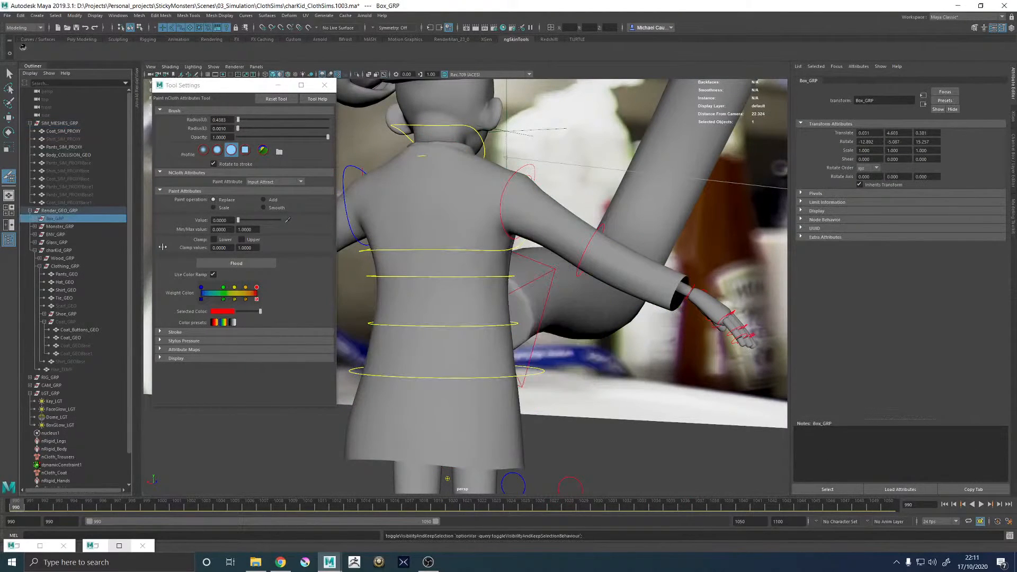
{"action": "key", "text": "q"}
{"action": "left_click", "coordinate": [462, 237]}
{"action": "left_click", "coordinate": [59, 226]}
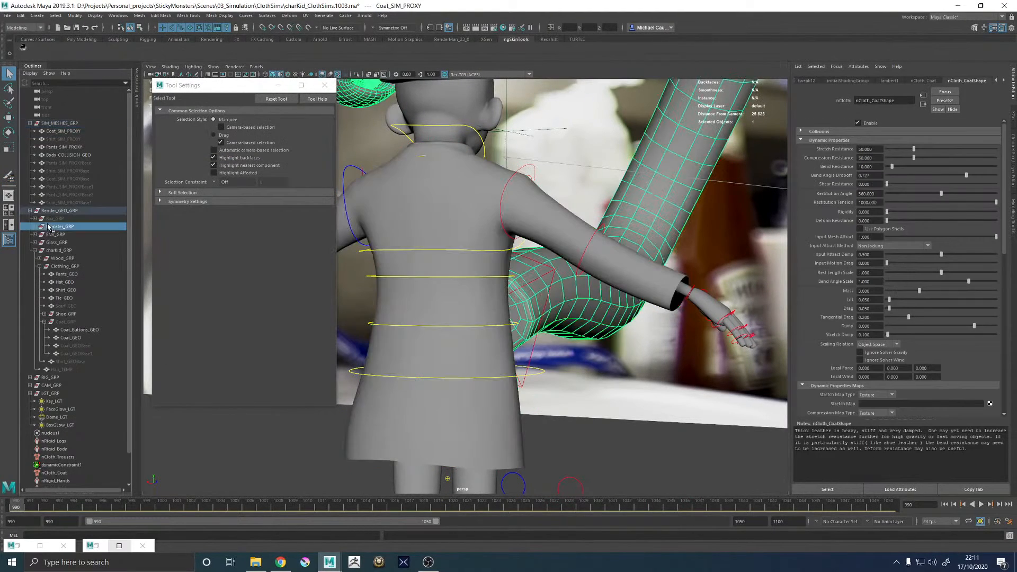
{"action": "key", "text": "h"}
- Reselect the coat proxy, resume Input Attract painting, and brush value 0 onto the right half of the lower back
{"action": "left_click", "coordinate": [458, 198]}
{"action": "mouse_move", "coordinate": [458, 198]}
{"action": "right_mouse_down"}
{"action": "mouse_move", "coordinate": [450, 330]}
{"action": "mouse_move", "coordinate": [516, 339]}
{"action": "mouse_move", "coordinate": [524, 358]}
{"action": "mouse_move", "coordinate": [572, 356]}
{"action": "mouse_move", "coordinate": [589, 440]}
{"action": "mouse_move", "coordinate": [582, 459]}
{"action": "right_mouse_up"}
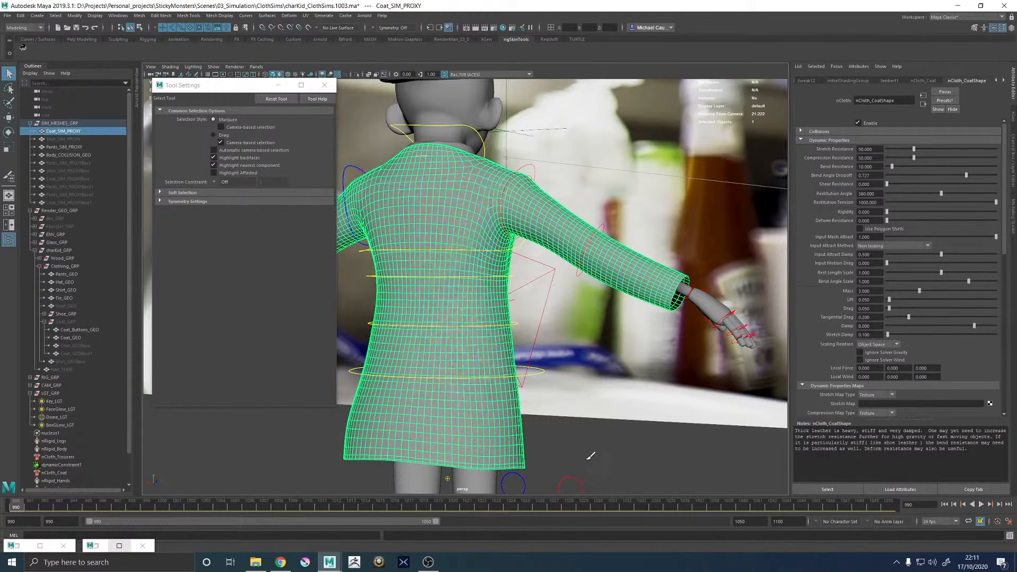
{"action": "scroll", "coordinate": [488, 257], "scroll_direction": "up", "scroll_amount": 3}
{"action": "middle_click_drag", "start_coordinate": [489, 258], "coordinate": [493, 227], "text": "alt"}
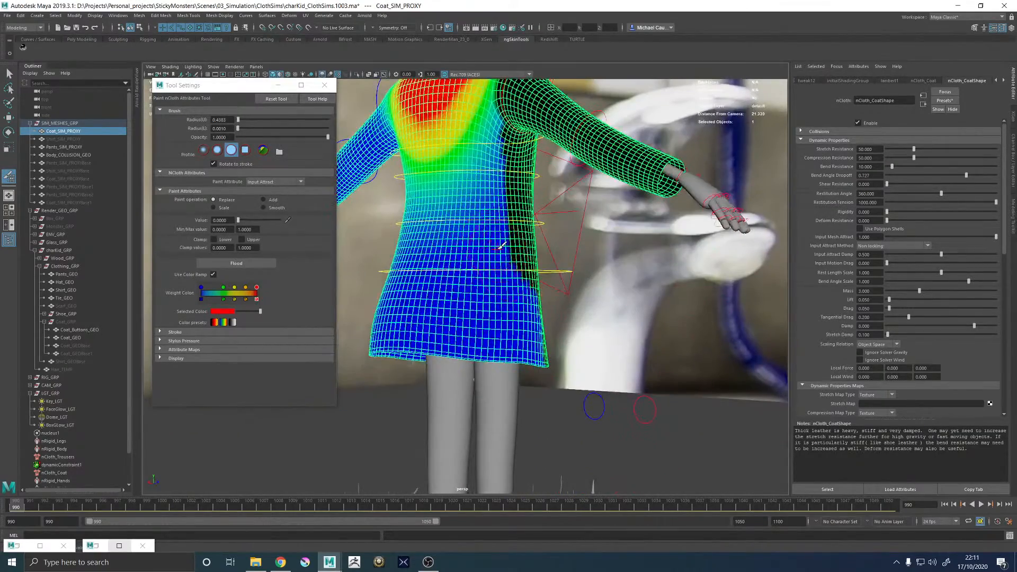
{"action": "mouse_move", "coordinate": [497, 250]}
{"action": "left_mouse_down"}
{"action": "mouse_move", "coordinate": [524, 360]}
{"action": "mouse_move", "coordinate": [547, 358]}
{"action": "mouse_move", "coordinate": [443, 325]}
{"action": "left_mouse_up"}
{"action": "mouse_move", "coordinate": [510, 318]}
{"action": "left_mouse_down"}
{"action": "mouse_move", "coordinate": [498, 231]}
{"action": "mouse_move", "coordinate": [482, 281]}
{"action": "mouse_move", "coordinate": [514, 293]}
{"action": "left_mouse_up"}
{"action": "mouse_move", "coordinate": [481, 229]}
{"action": "left_mouse_down"}
{"action": "mouse_move", "coordinate": [489, 215]}
{"action": "mouse_move", "coordinate": [433, 242]}
{"action": "mouse_move", "coordinate": [436, 215]}
{"action": "mouse_move", "coordinate": [481, 217]}
{"action": "mouse_move", "coordinate": [422, 200]}
{"action": "mouse_move", "coordinate": [482, 225]}
{"action": "mouse_move", "coordinate": [528, 218]}
{"action": "mouse_move", "coordinate": [427, 284]}
{"action": "mouse_move", "coordinate": [413, 247]}
{"action": "left_mouse_up"}
{"action": "mouse_move", "coordinate": [413, 246]}
{"action": "left_mouse_down", "text": "alt"}
{"action": "mouse_move", "coordinate": [458, 254]}
{"action": "mouse_move", "coordinate": [468, 244]}
{"action": "left_mouse_up", "text": "alt"}
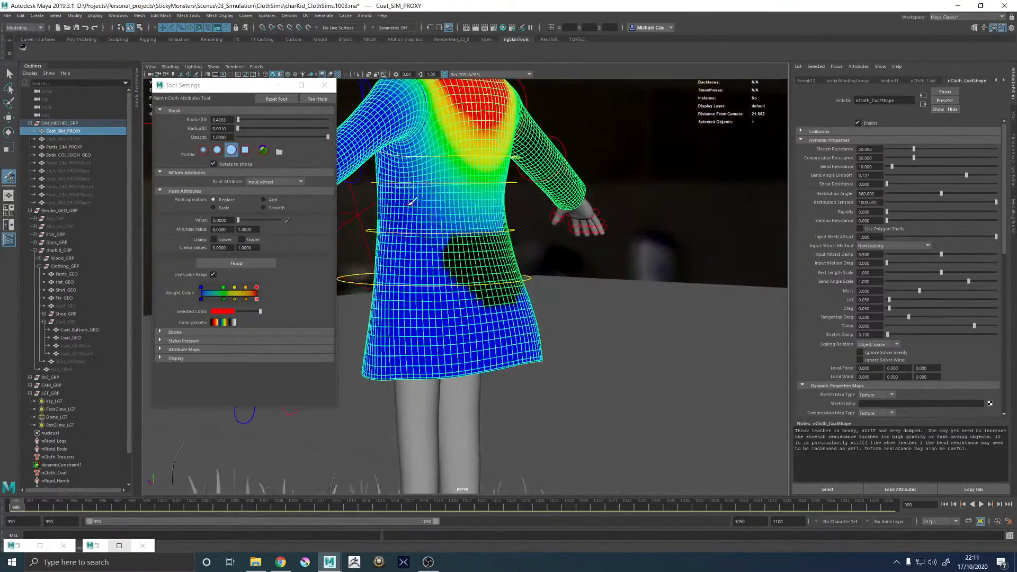
- Paint Input Attract 0 across the rest of the lower back and around the left side of the skirt
{"action": "mouse_move", "coordinate": [413, 201]}
{"action": "left_mouse_down"}
{"action": "mouse_move", "coordinate": [444, 334]}
{"action": "mouse_move", "coordinate": [513, 317]}
{"action": "mouse_move", "coordinate": [476, 315]}
{"action": "mouse_move", "coordinate": [519, 357]}
{"action": "left_mouse_up"}
{"action": "middle_click_drag", "start_coordinate": [461, 292], "coordinate": [518, 297], "text": "alt"}
{"action": "left_click_drag", "start_coordinate": [472, 312], "coordinate": [556, 317], "text": "alt"}
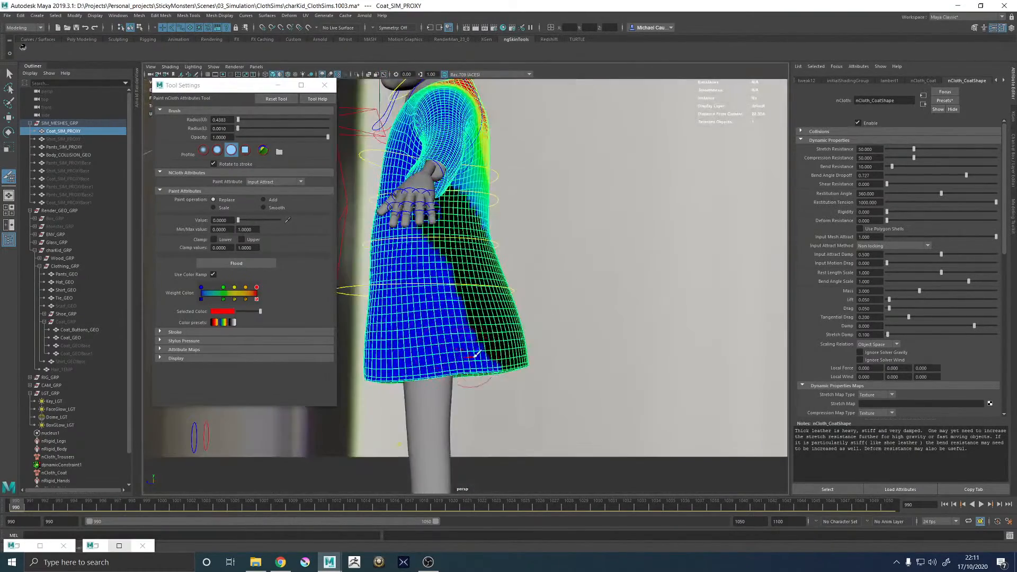
{"action": "mouse_move", "coordinate": [493, 353]}
{"action": "left_mouse_down"}
{"action": "mouse_move", "coordinate": [382, 353]}
{"action": "mouse_move", "coordinate": [477, 336]}
{"action": "left_mouse_up"}
- Paint Input Attract 0 over the coat's left front panel, from below the armpit down to the hem
{"action": "middle_click_drag", "start_coordinate": [451, 236], "coordinate": [474, 346], "text": "alt"}
{"action": "left_click_drag", "start_coordinate": [473, 347], "coordinate": [455, 368], "text": "alt"}
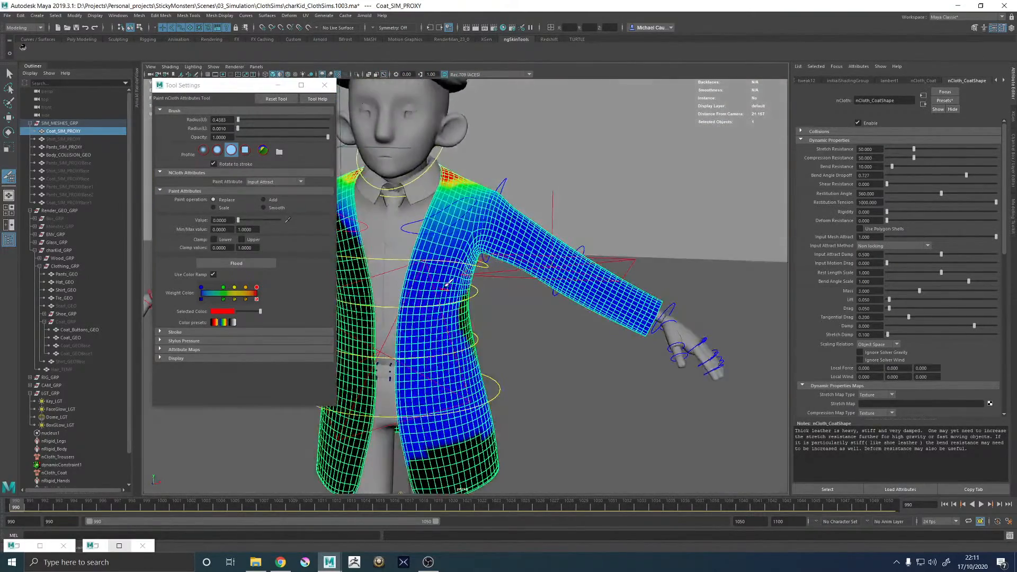
{"action": "mouse_move", "coordinate": [503, 234]}
{"action": "left_mouse_down"}
{"action": "mouse_move", "coordinate": [442, 270]}
{"action": "mouse_move", "coordinate": [392, 331]}
{"action": "left_mouse_up"}
{"action": "mouse_move", "coordinate": [449, 311]}
{"action": "left_mouse_down"}
{"action": "mouse_move", "coordinate": [426, 418]}
{"action": "mouse_move", "coordinate": [439, 407]}
{"action": "mouse_move", "coordinate": [495, 436]}
{"action": "left_mouse_up"}
{"action": "mouse_move", "coordinate": [520, 404]}
{"action": "left_mouse_down", "text": "alt"}
{"action": "mouse_move", "coordinate": [572, 339]}
{"action": "mouse_move", "coordinate": [561, 307]}
{"action": "left_mouse_up", "text": "alt"}
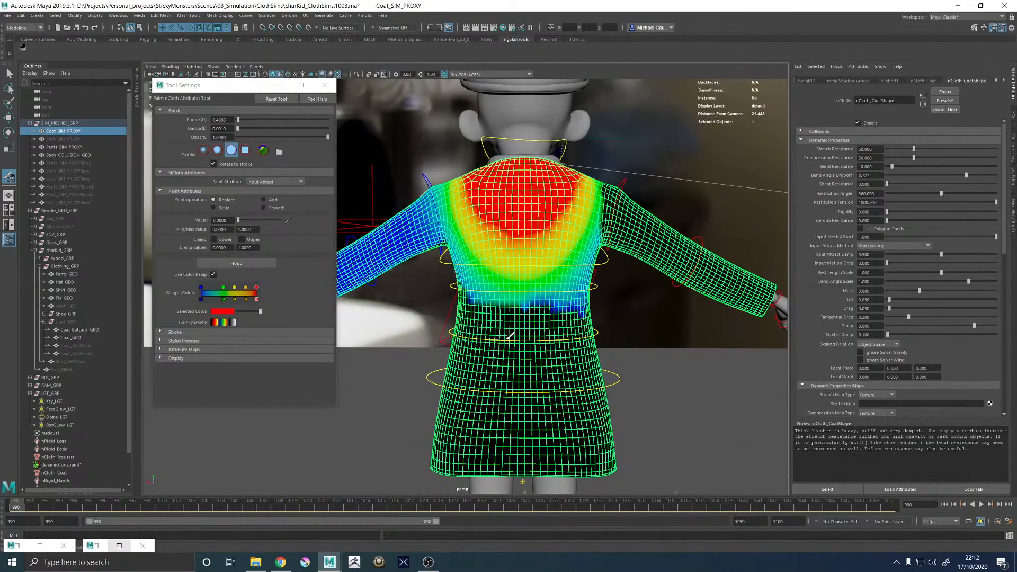
- Paint Input Attract 0 over the coat's left sleeve, from the cuff up to the shoulder
{"action": "left_click_drag", "start_coordinate": [564, 326], "coordinate": [535, 310], "text": "alt"}
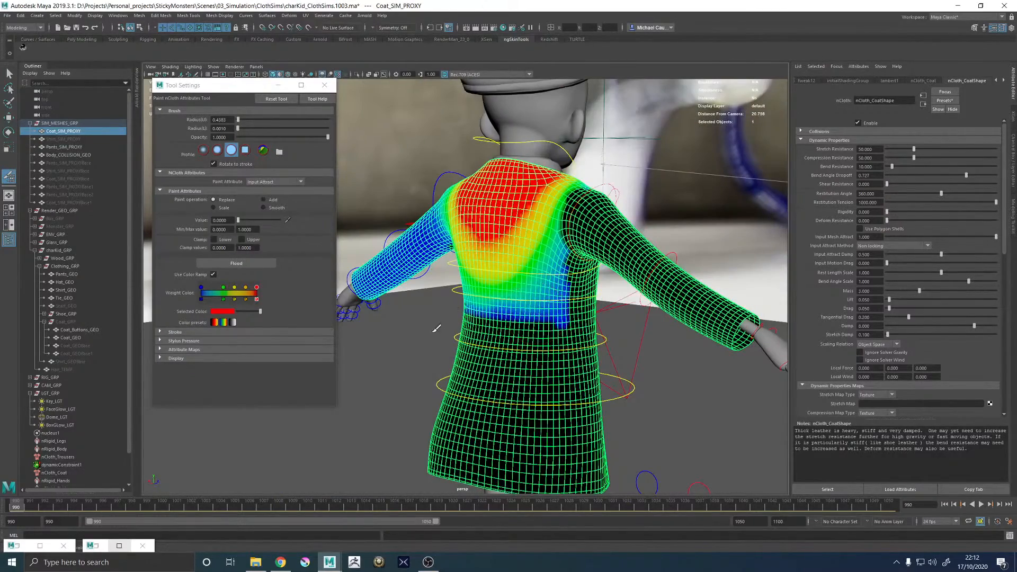
{"action": "mouse_move", "coordinate": [436, 328]}
{"action": "left_mouse_down", "text": "alt"}
{"action": "mouse_move", "coordinate": [551, 307]}
{"action": "mouse_move", "coordinate": [516, 336]}
{"action": "mouse_move", "coordinate": [535, 323]}
{"action": "left_mouse_up", "text": "alt"}
{"action": "middle_click_drag", "start_coordinate": [445, 296], "coordinate": [471, 349], "text": "alt"}
{"action": "left_click_drag", "start_coordinate": [451, 344], "coordinate": [455, 318], "text": "alt"}
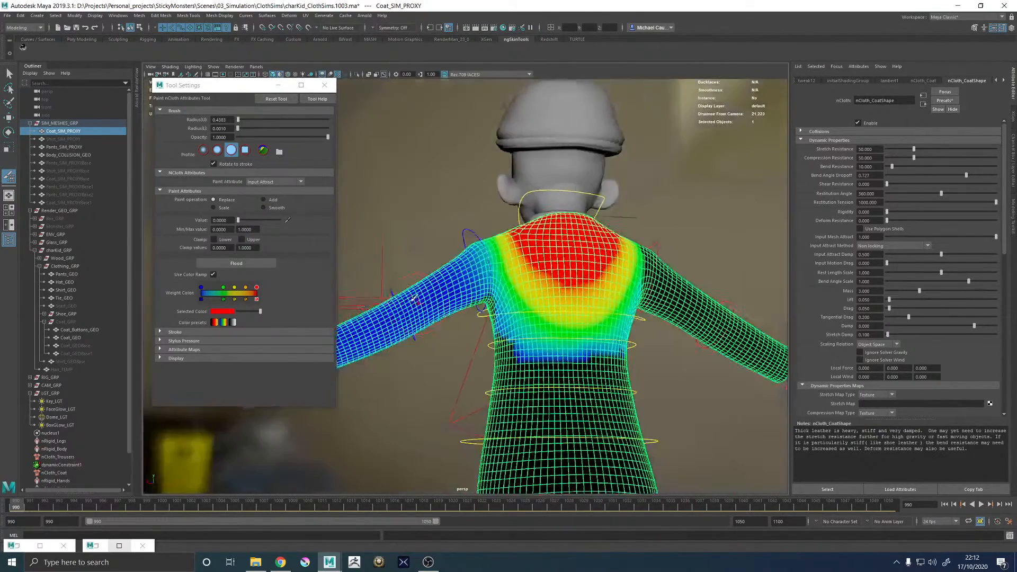
{"action": "middle_click_drag", "start_coordinate": [376, 320], "coordinate": [459, 306], "text": "alt"}
{"action": "left_click_drag", "start_coordinate": [439, 323], "coordinate": [443, 320]}
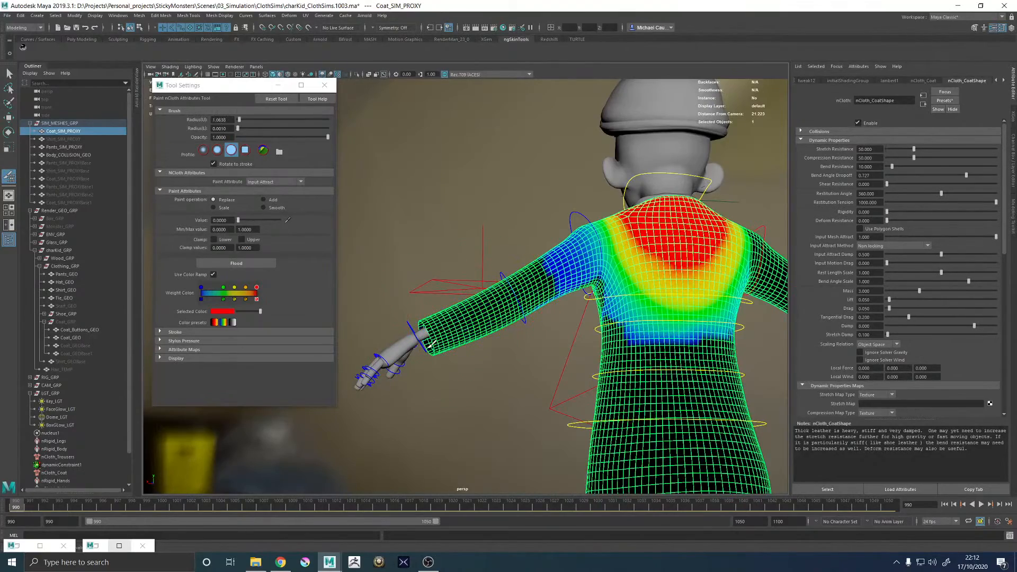
{"action": "mouse_move", "coordinate": [430, 345]}
{"action": "left_mouse_down", "text": "alt"}
{"action": "mouse_move", "coordinate": [487, 311]}
{"action": "mouse_move", "coordinate": [448, 313]}
{"action": "mouse_move", "coordinate": [458, 324]}
{"action": "mouse_move", "coordinate": [473, 328]}
{"action": "mouse_move", "coordinate": [457, 282]}
{"action": "mouse_move", "coordinate": [503, 300]}
{"action": "left_mouse_up", "text": "alt"}
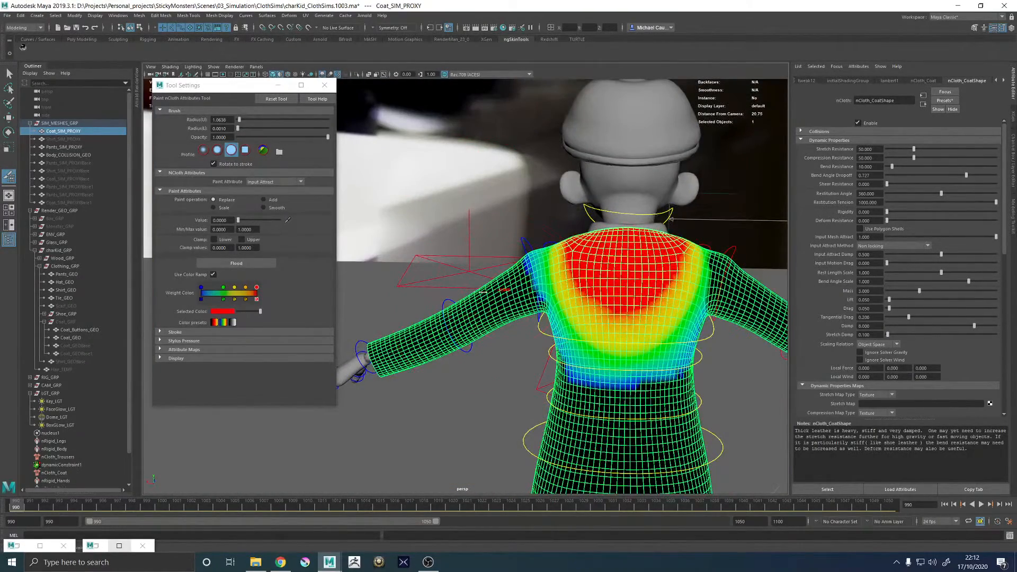
- Refine the Input Attract 0 edge around the left shoulder seam, back and front, using a brush radius of 0.1355
{"action": "scroll", "coordinate": [528, 286], "scroll_direction": "up", "scroll_amount": 4}
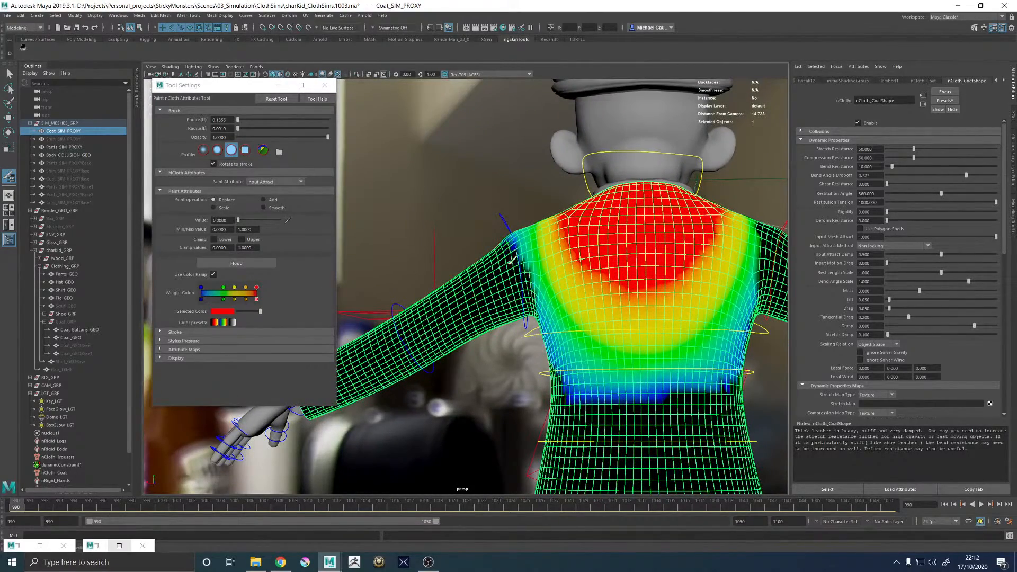
{"action": "left_click_drag", "start_coordinate": [507, 243], "coordinate": [515, 320], "text": "alt"}
{"action": "left_click_drag", "start_coordinate": [508, 275], "coordinate": [544, 253], "text": "alt"}
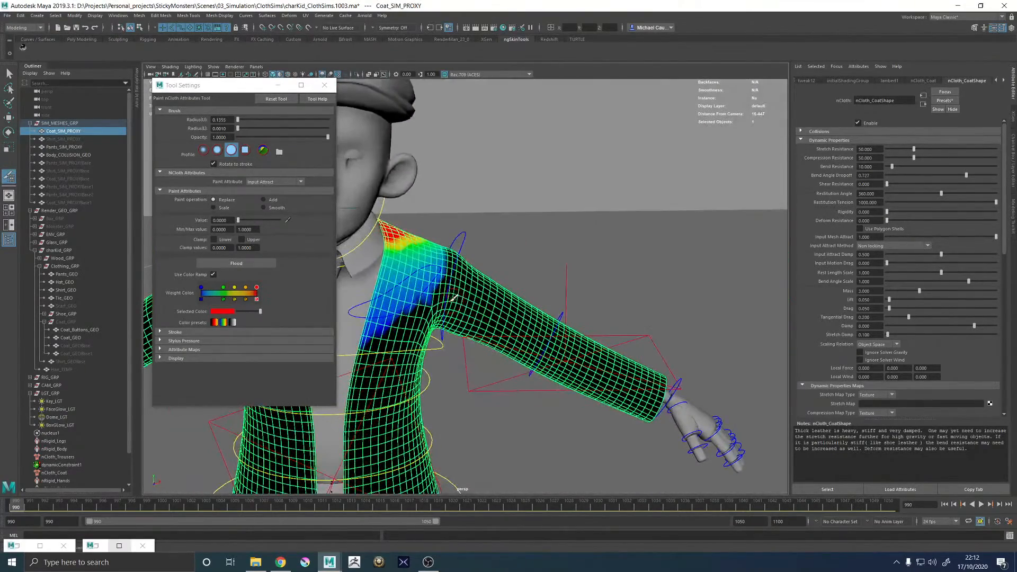
{"action": "left_click_drag", "start_coordinate": [461, 274], "coordinate": [546, 280], "text": "alt"}
{"action": "left_click_drag", "start_coordinate": [561, 235], "coordinate": [500, 290], "text": "alt"}
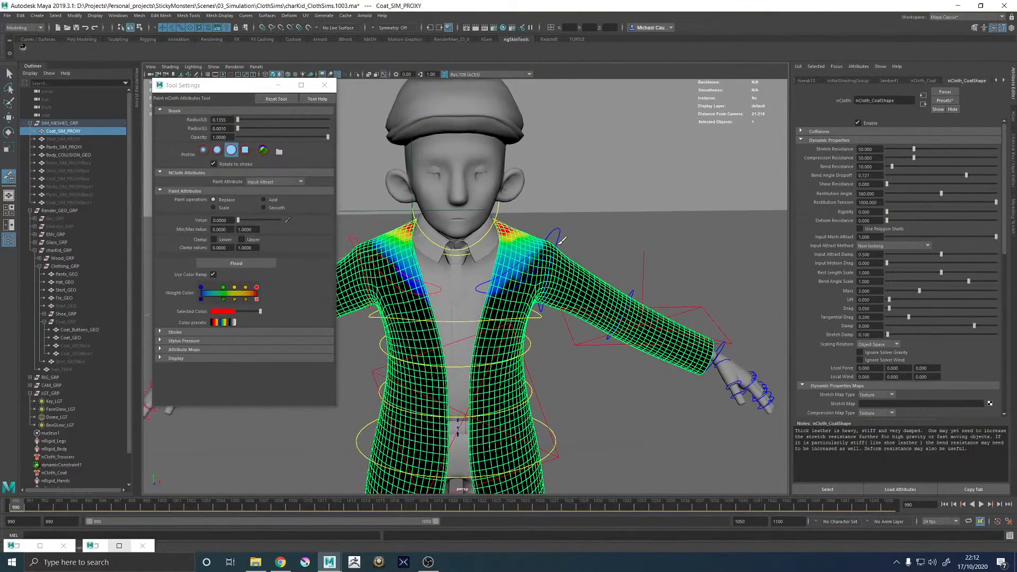
{"action": "left_click_drag", "start_coordinate": [559, 285], "coordinate": [551, 307], "text": "alt"}
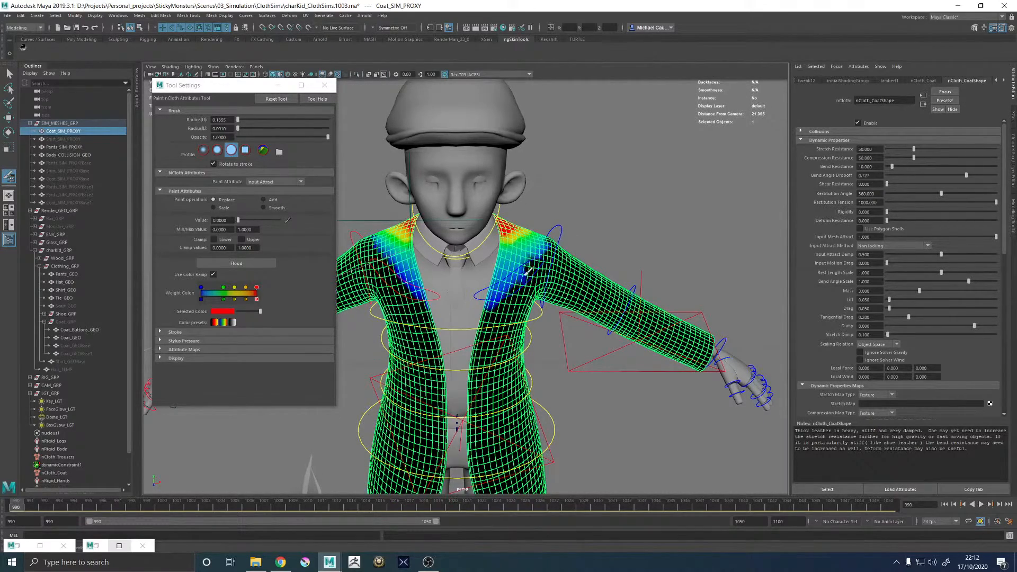
- Paint Input Attract 0 along the back edge below the right armpit
{"action": "mouse_move", "coordinate": [571, 327]}
{"action": "left_mouse_down", "text": "alt"}
{"action": "mouse_move", "coordinate": [398, 323]}
{"action": "mouse_move", "coordinate": [398, 300]}
{"action": "left_mouse_up", "text": "alt"}
{"action": "middle_click_drag", "start_coordinate": [398, 301], "coordinate": [449, 289], "text": "alt"}
{"action": "right_click_drag", "start_coordinate": [449, 289], "coordinate": [490, 283], "text": "alt"}
{"action": "mouse_move", "coordinate": [490, 283]}
{"action": "left_mouse_down", "text": "alt"}
{"action": "mouse_move", "coordinate": [520, 283]}
{"action": "mouse_move", "coordinate": [516, 310]}
{"action": "mouse_move", "coordinate": [548, 360]}
{"action": "mouse_move", "coordinate": [551, 297]}
{"action": "left_mouse_up", "text": "alt"}
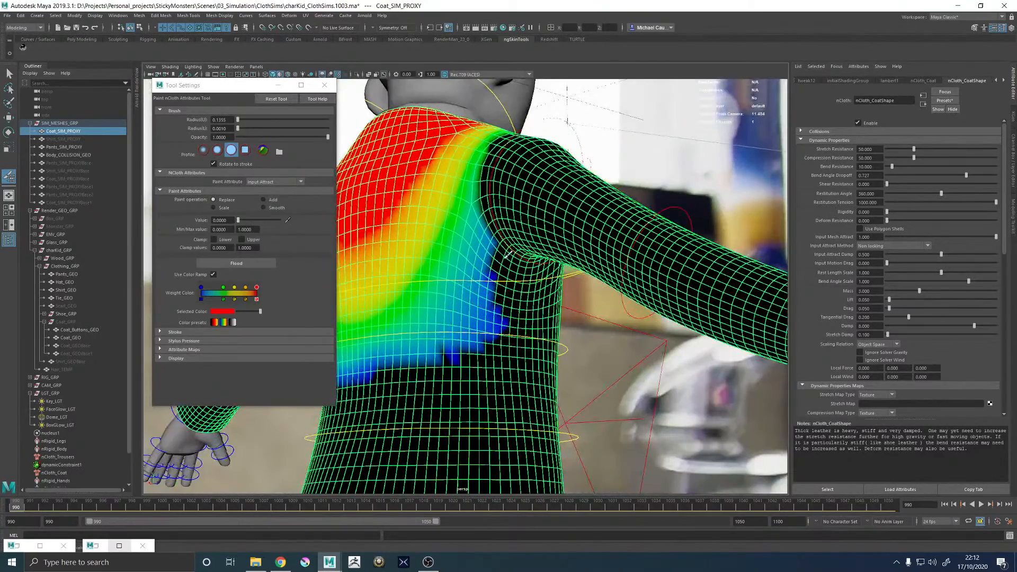
{"action": "mouse_move", "coordinate": [507, 253]}
{"action": "left_mouse_down"}
{"action": "mouse_move", "coordinate": [450, 351]}
{"action": "mouse_move", "coordinate": [501, 326]}
{"action": "mouse_move", "coordinate": [503, 216]}
{"action": "mouse_move", "coordinate": [515, 313]}
{"action": "mouse_move", "coordinate": [502, 305]}
{"action": "left_mouse_up"}
- Leave the attribute painting tool, close its settings window and save the scene
{"action": "scroll", "coordinate": [516, 313], "scroll_direction": "down", "scroll_amount": 5}
{"action": "key", "text": "w"}
{"action": "left_click", "coordinate": [648, 228]}
{"action": "left_click_drag", "start_coordinate": [648, 229], "coordinate": [386, 117], "text": "alt"}
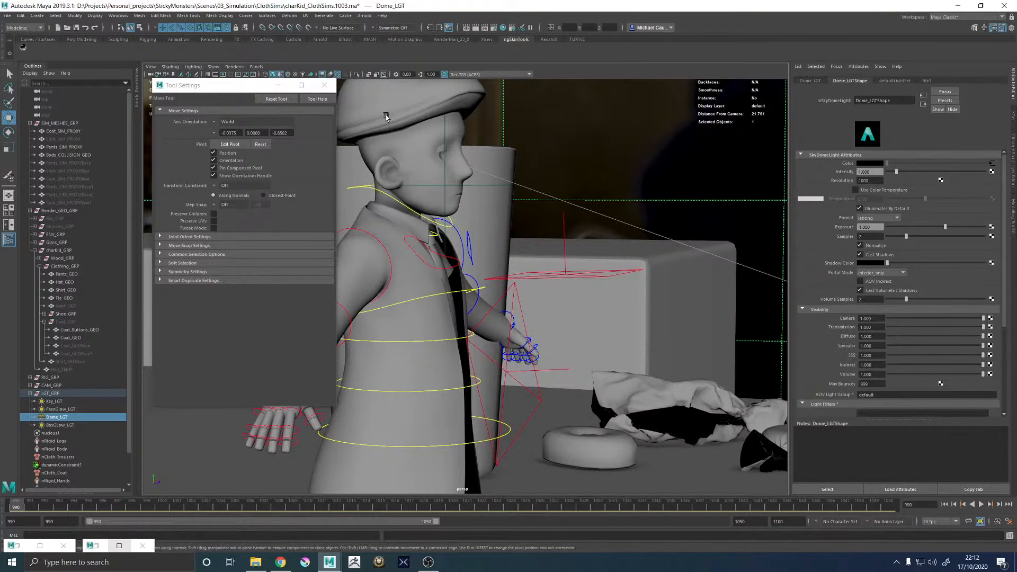
{"action": "left_click", "coordinate": [324, 85]}
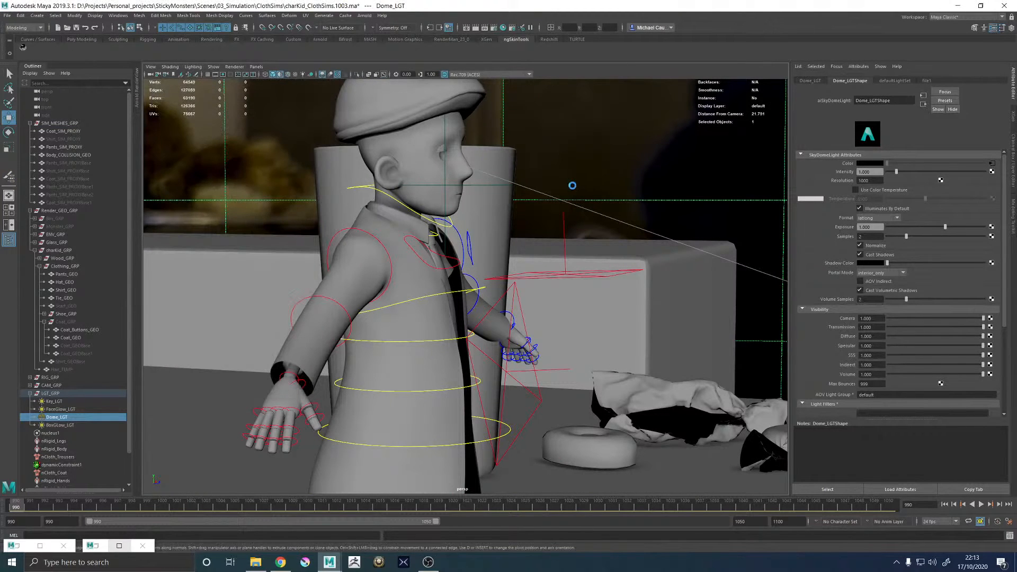
{"action": "key", "text": "q"}
{"action": "key", "text": "ctrl+s"}
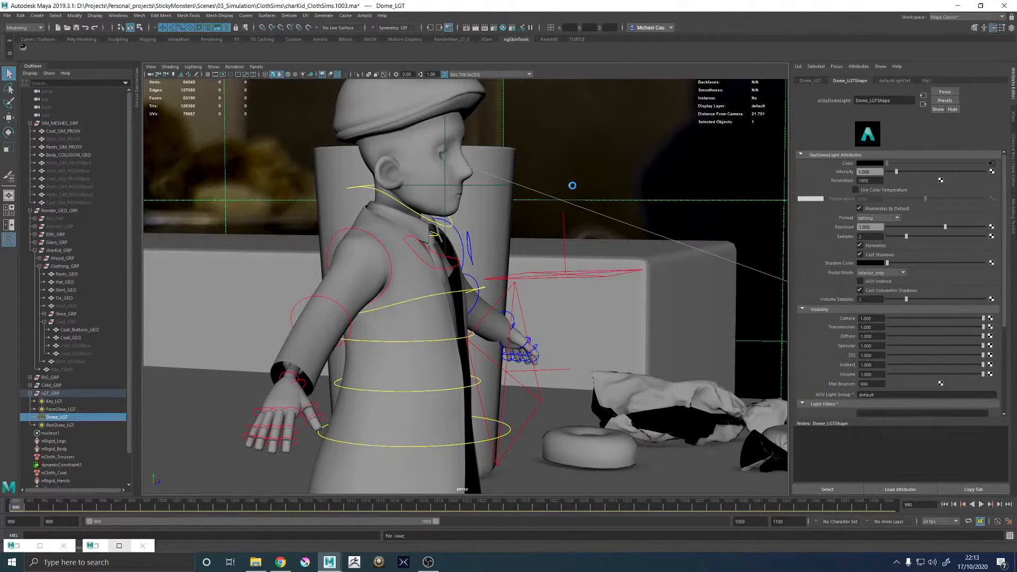
{"action": "key", "text": "w"}
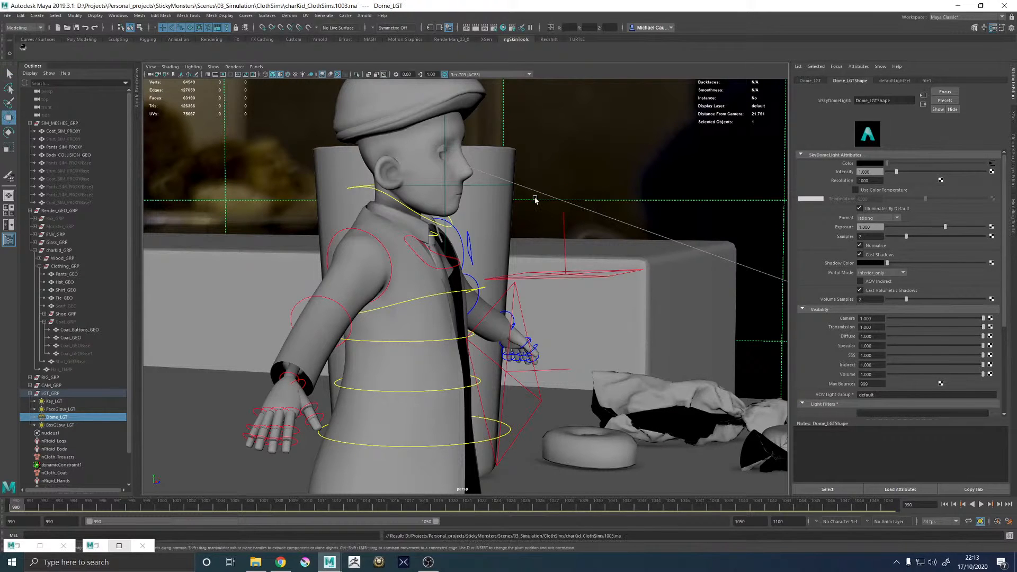
- Frame the whole character, play the coat simulation from frame 990, and rewind to the start
{"action": "scroll", "coordinate": [534, 200], "scroll_direction": "down", "scroll_amount": 4}
{"action": "middle_click_drag", "start_coordinate": [511, 224], "coordinate": [591, 199], "text": "alt"}
{"action": "left_click_drag", "start_coordinate": [591, 199], "coordinate": [537, 215], "text": "alt"}
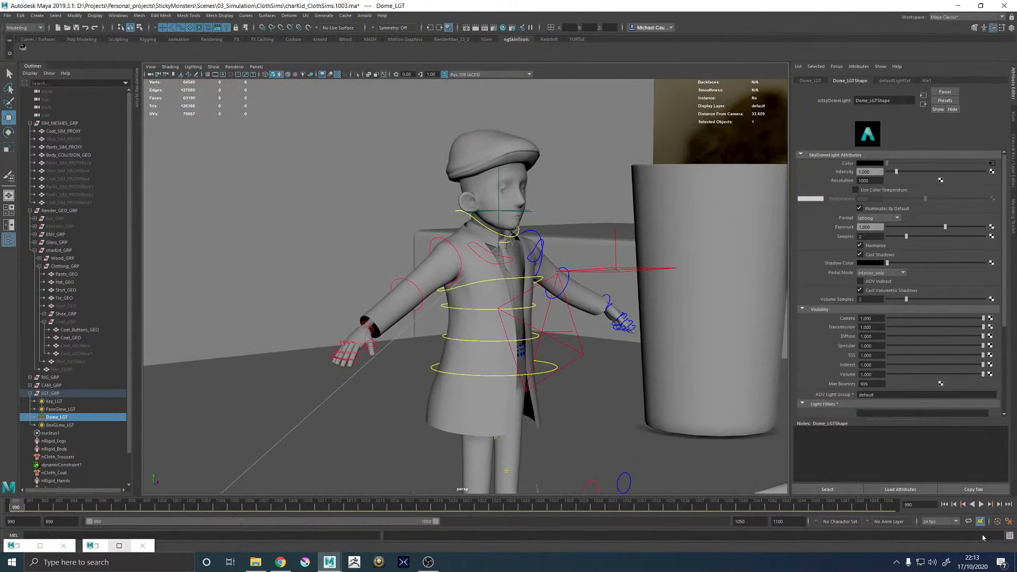
{"action": "left_click", "coordinate": [980, 504]}
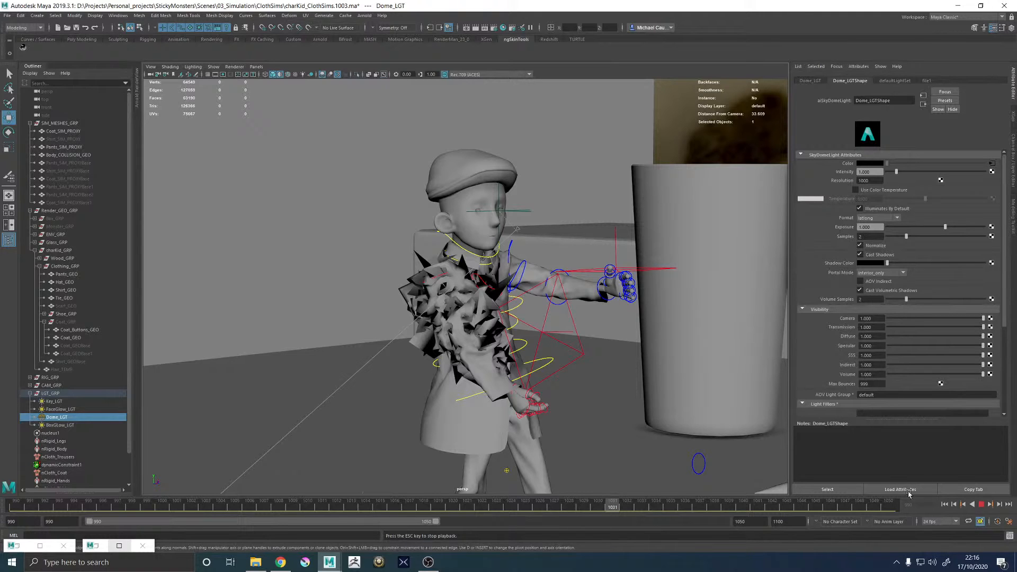
{"action": "left_click", "coordinate": [945, 506]}
- In the coat nCloth's quality settings, enable Trapped Check and Self Trapped Check and set Push Out and Self Crossover Push to 0.1
{"action": "left_click", "coordinate": [475, 400]}
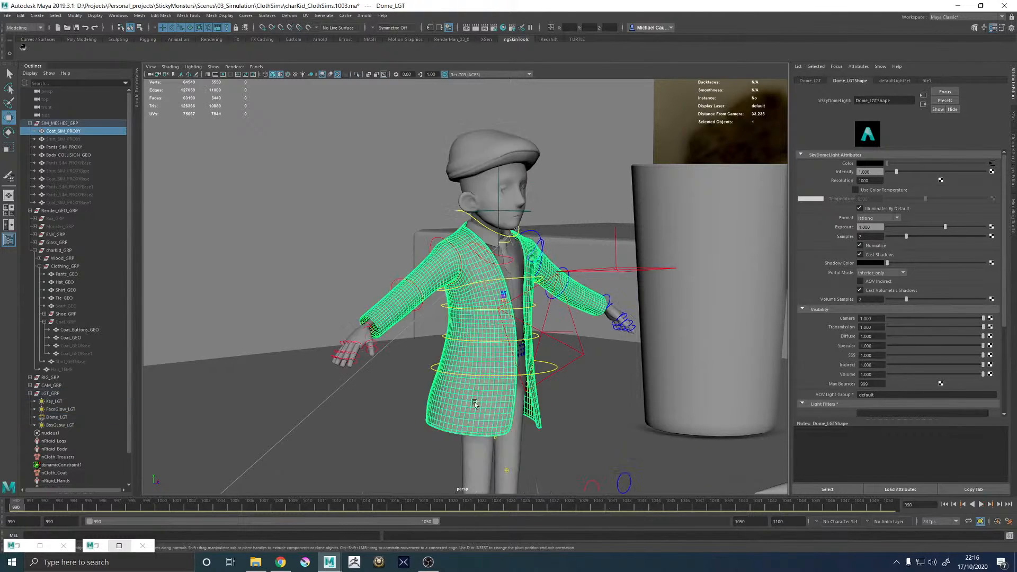
{"action": "scroll", "coordinate": [836, 316], "scroll_direction": "down", "scroll_amount": 10}
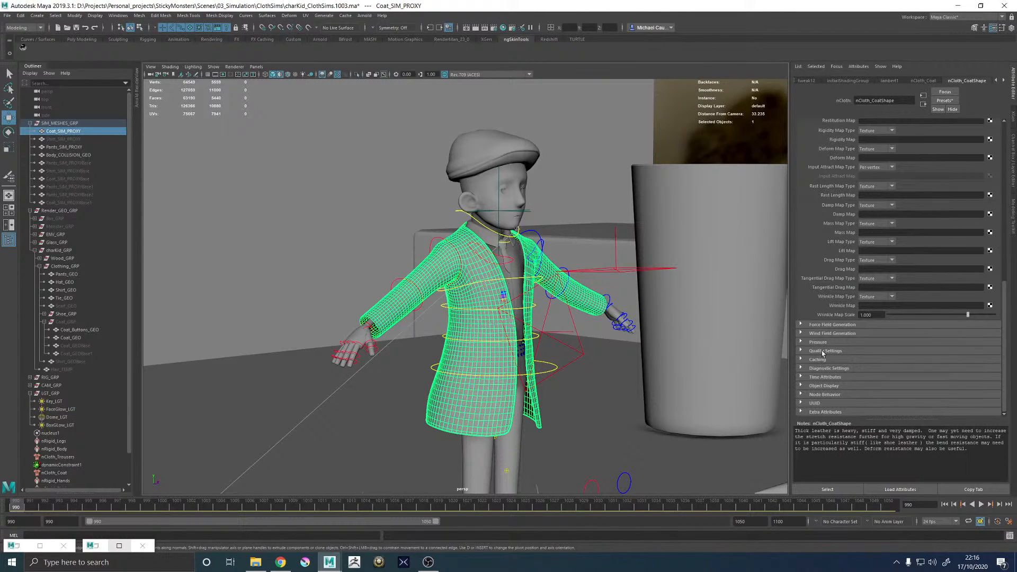
{"action": "left_click", "coordinate": [822, 351]}
{"action": "scroll", "coordinate": [820, 371], "scroll_direction": "down", "scroll_amount": 3}
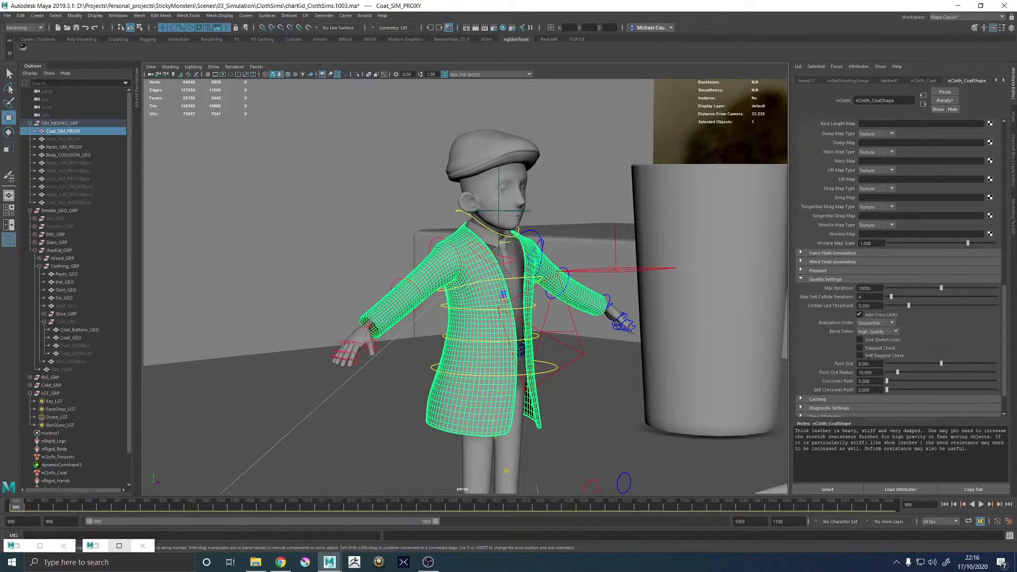
{"action": "left_click", "coordinate": [869, 349]}
{"action": "left_click", "coordinate": [867, 364]}
{"action": "type", "text": "0.1"}
{"action": "key", "text": "Return"}
{"action": "left_click", "coordinate": [863, 390]}
{"action": "type", "text": "0.1"}
{"action": "key", "text": "Return"}
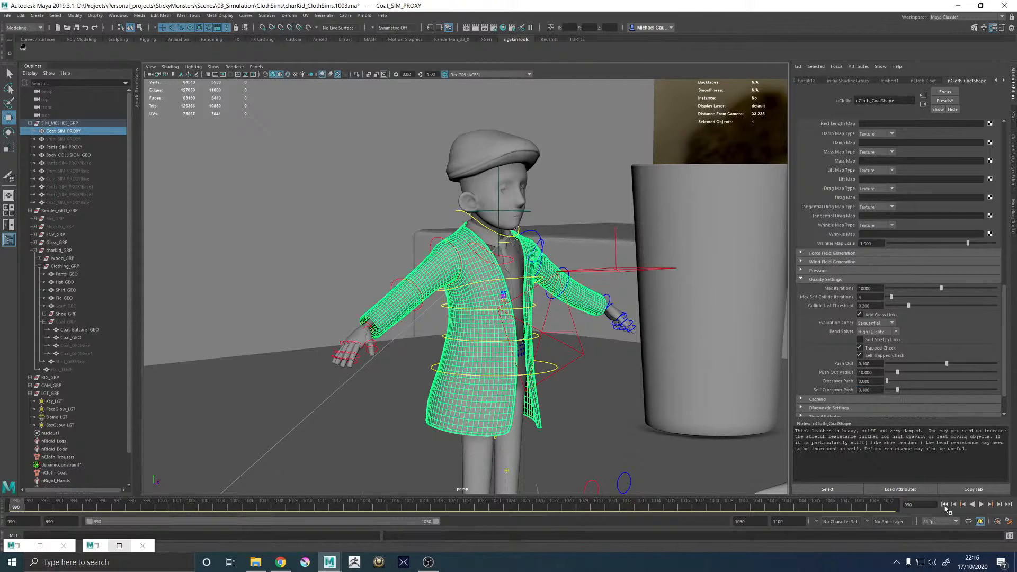
- Deselect the coat and play the simulation again, stopping at frame 1031
{"action": "left_click", "coordinate": [602, 227]}
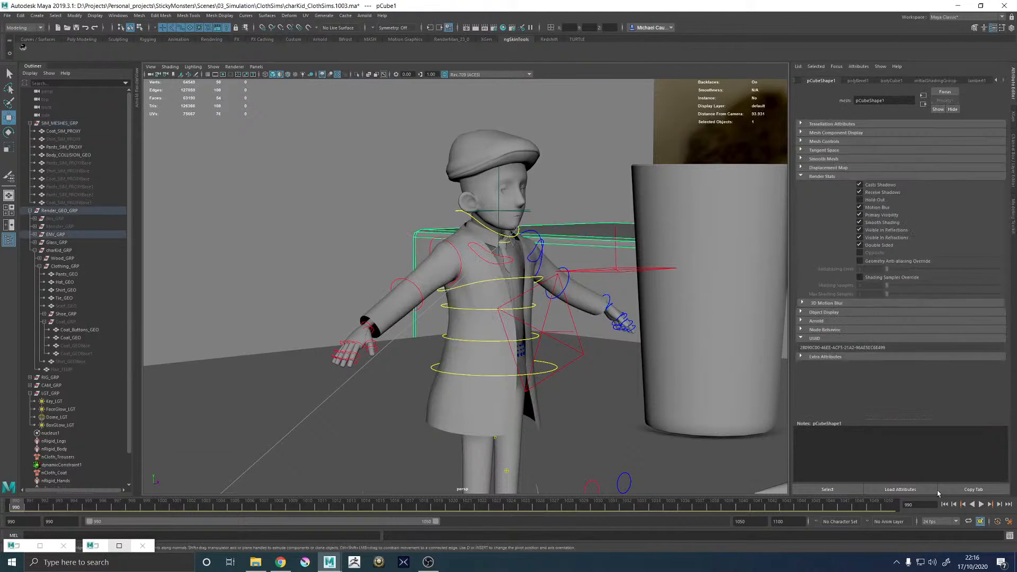
{"action": "left_click", "coordinate": [981, 504]}
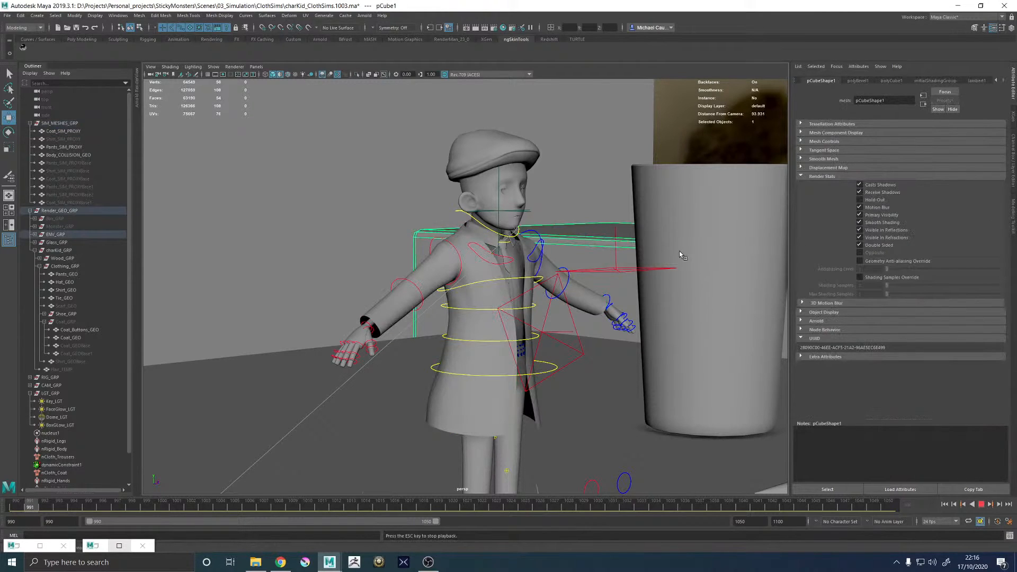
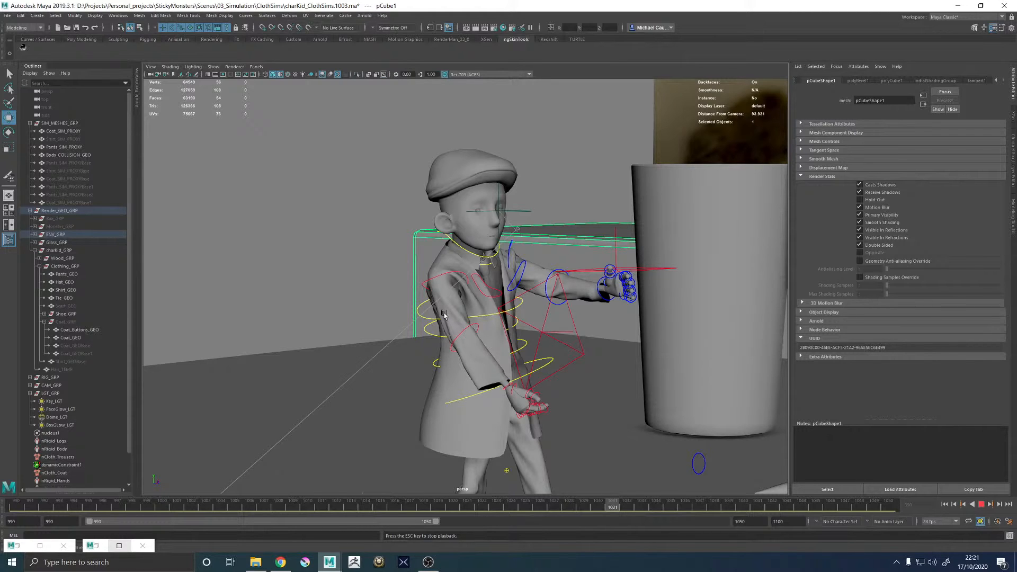
{"action": "key", "text": "Escape"}
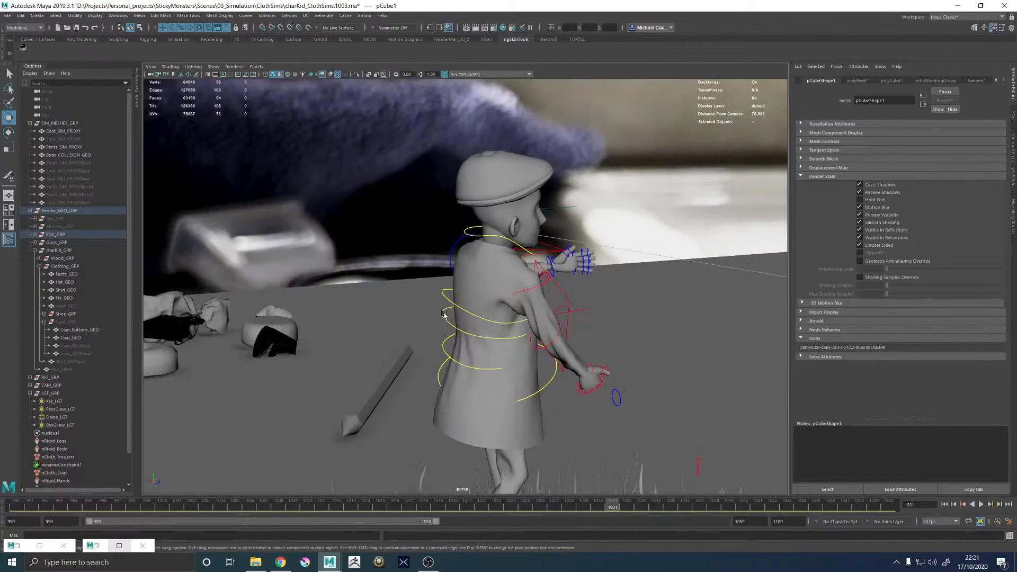
- Examine the simulated coat at frame 1031 from the front, back and sides
{"action": "left_click_drag", "start_coordinate": [489, 302], "coordinate": [715, 298], "text": "alt"}
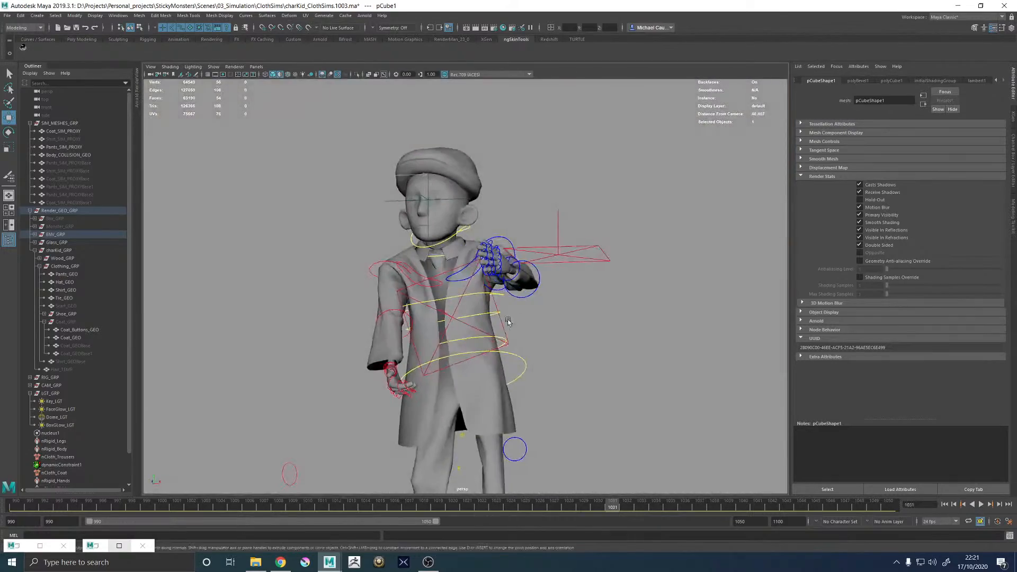
{"action": "left_click_drag", "start_coordinate": [506, 322], "coordinate": [308, 327], "text": "alt"}
{"action": "right_click_drag", "start_coordinate": [309, 326], "coordinate": [517, 272], "text": "alt"}
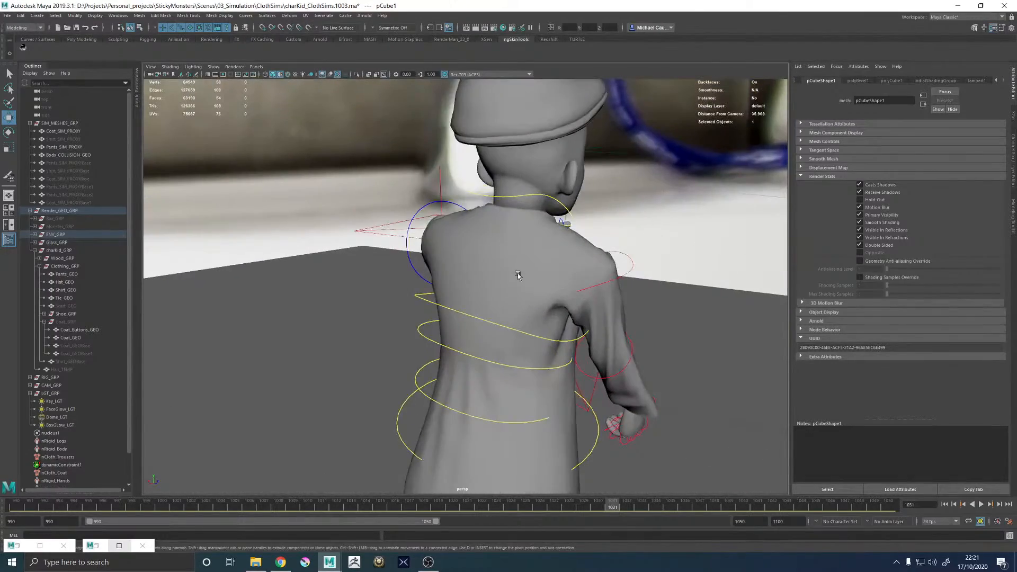
{"action": "middle_click_drag", "start_coordinate": [517, 272], "coordinate": [477, 307], "text": "alt"}
{"action": "left_click_drag", "start_coordinate": [477, 308], "coordinate": [452, 304], "text": "alt"}
{"action": "right_click_drag", "start_coordinate": [451, 303], "coordinate": [371, 311], "text": "alt"}
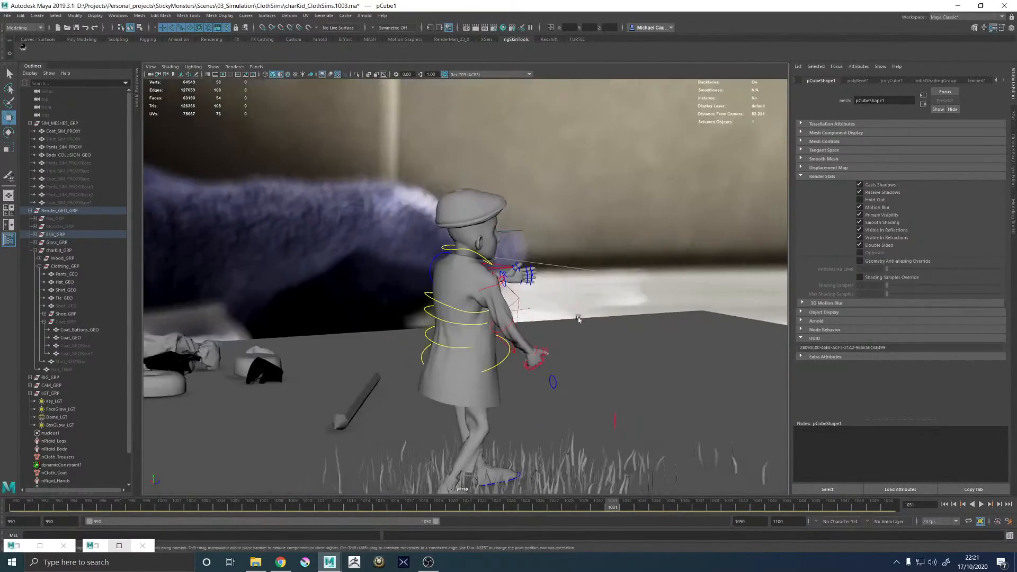
{"action": "left_click_drag", "start_coordinate": [578, 318], "coordinate": [279, 295], "text": "alt"}
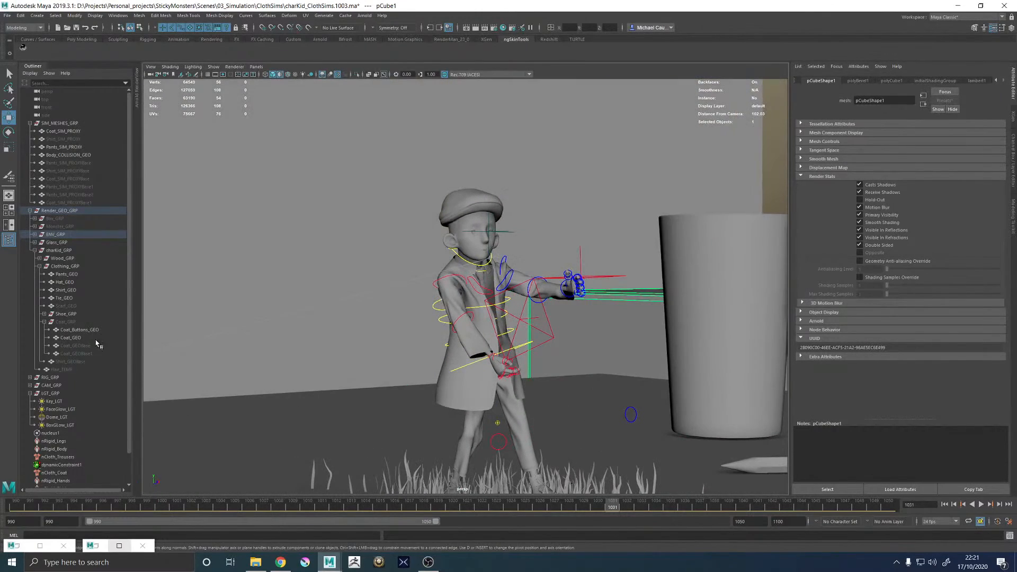
- Unhide Coat_GRP, Scarf_GEO, Monster_GRP and Box_GRP
{"action": "left_click", "coordinate": [69, 321]}
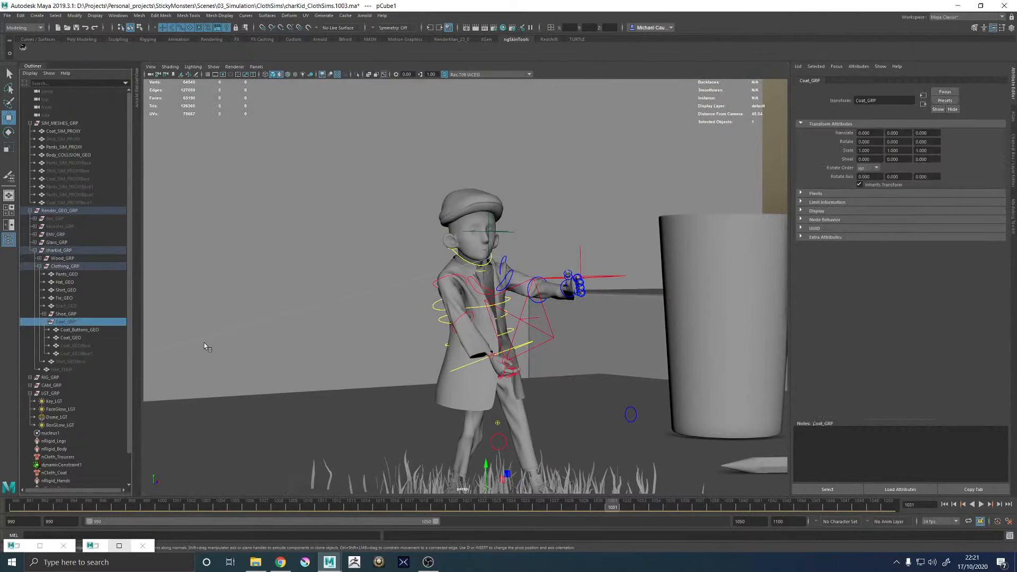
{"action": "key", "text": "h"}
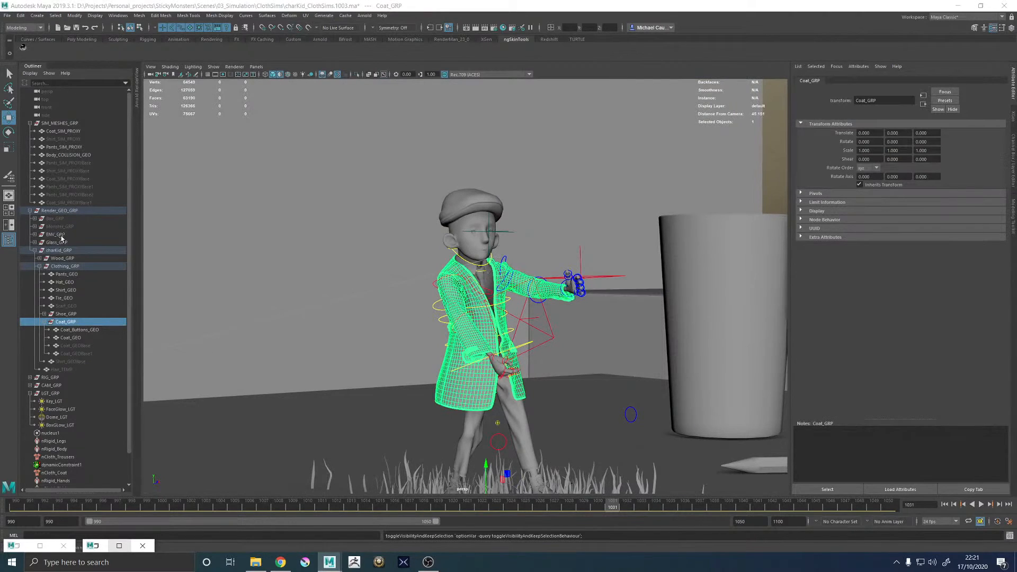
{"action": "left_click", "coordinate": [68, 306]}
{"action": "key", "text": "h"}
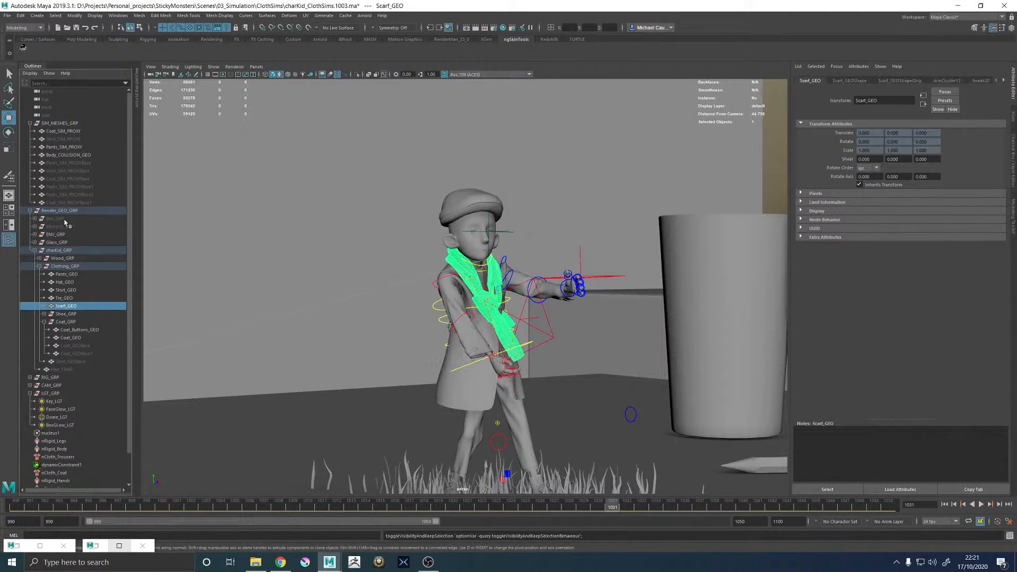
{"action": "left_click", "coordinate": [61, 226]}
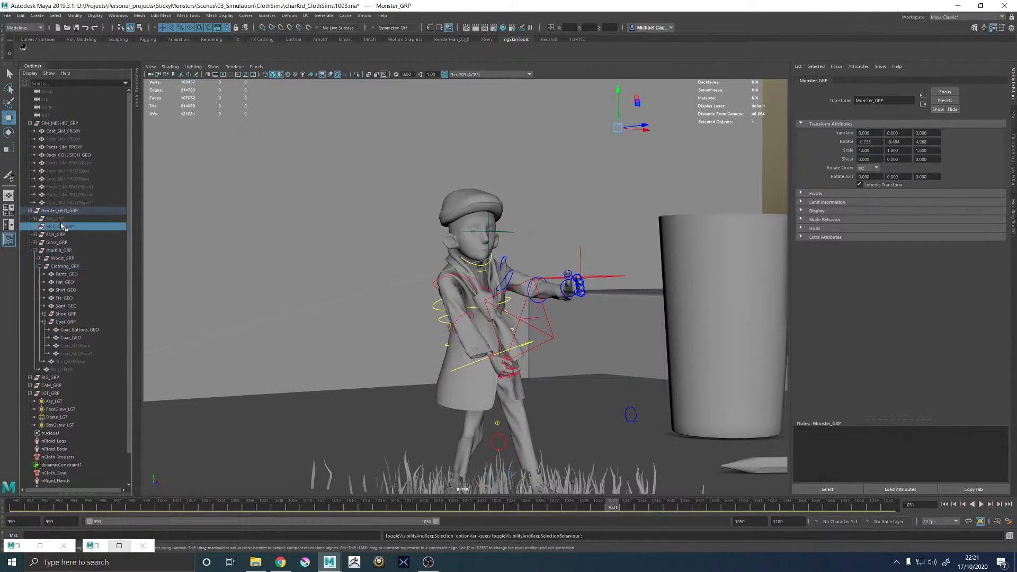
{"action": "key", "text": "h"}
{"action": "left_click", "coordinate": [55, 218]}
{"action": "key", "text": "h"}
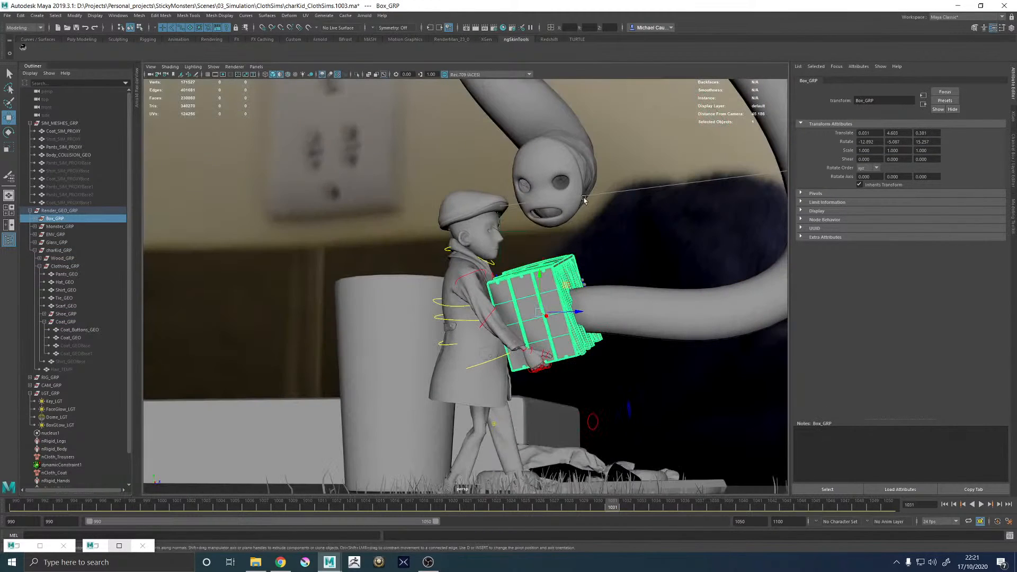
- Save the scene and start a render of frame 1031 in the Arnold RenderView
{"action": "key", "text": "ctrl+s"}
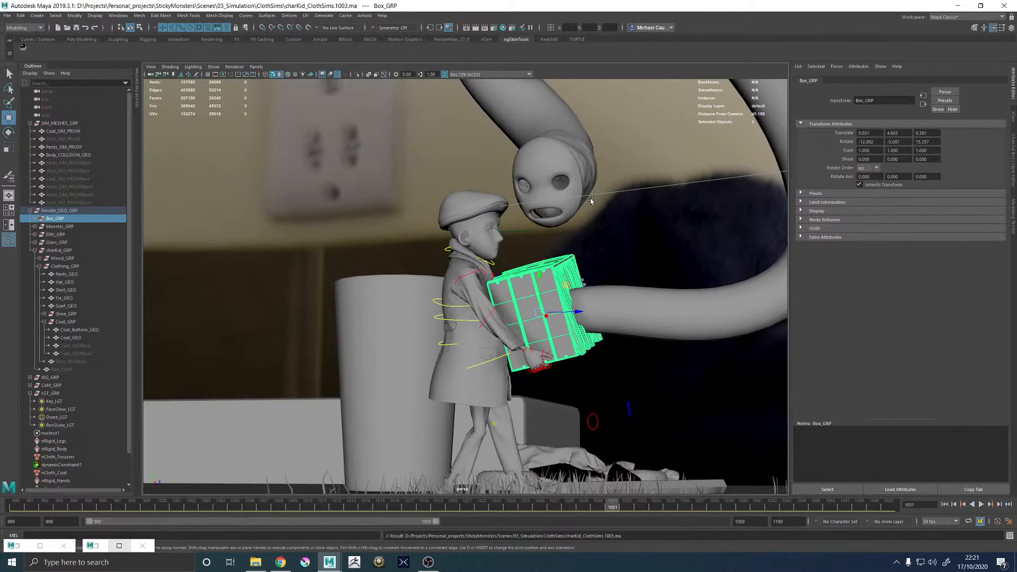
{"action": "left_click", "coordinate": [138, 87]}
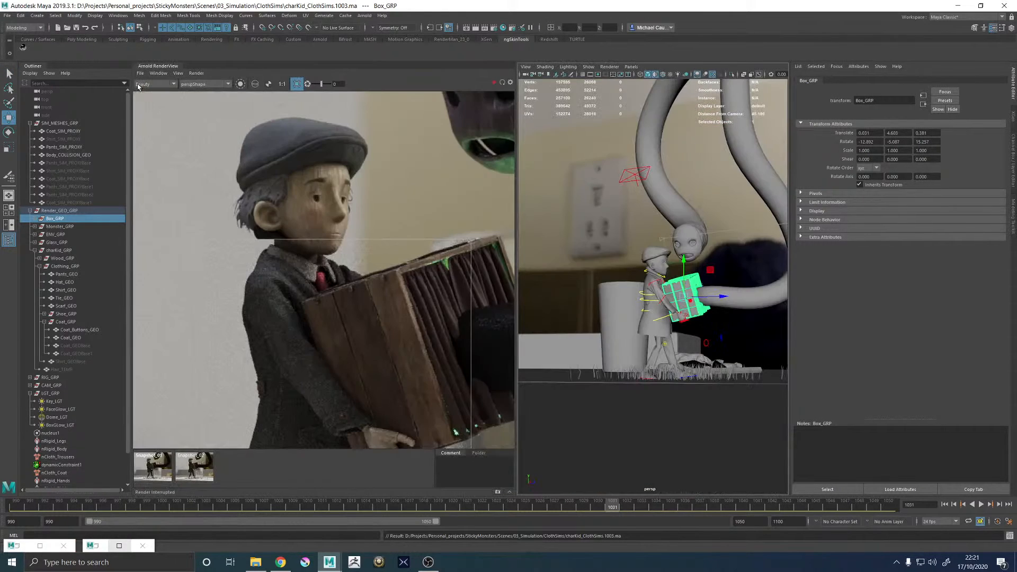
{"action": "left_click", "coordinate": [494, 83]}
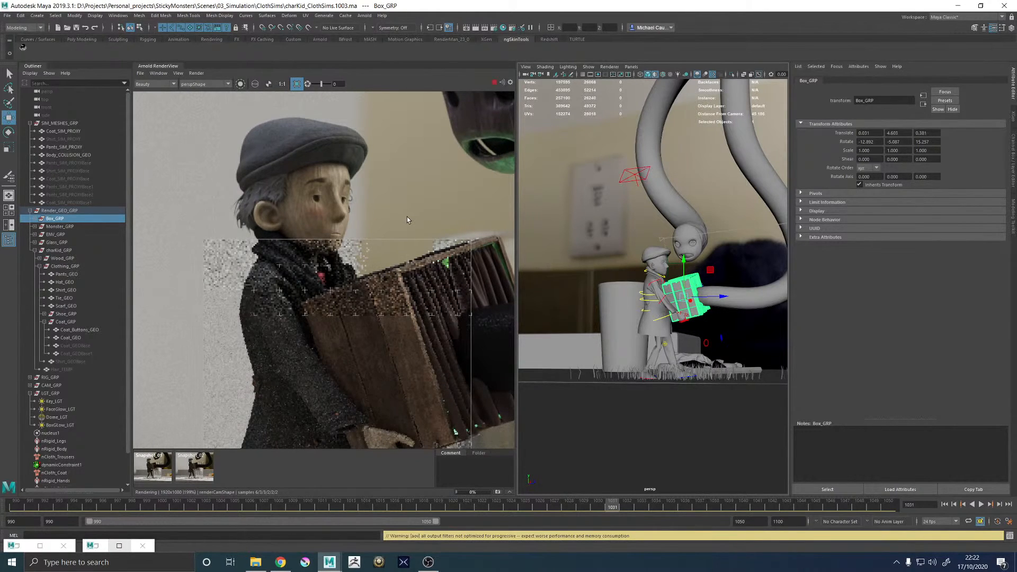
- Compare the two stored render snapshots with the current render, focusing on the shape of the coat
{"action": "left_click", "coordinate": [193, 469]}
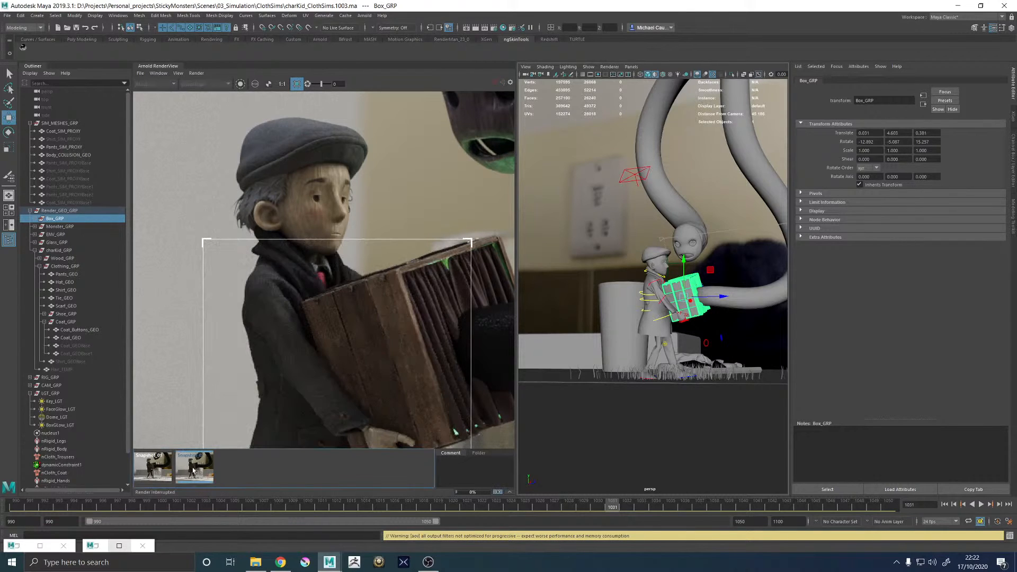
{"action": "left_click", "coordinate": [193, 469]}
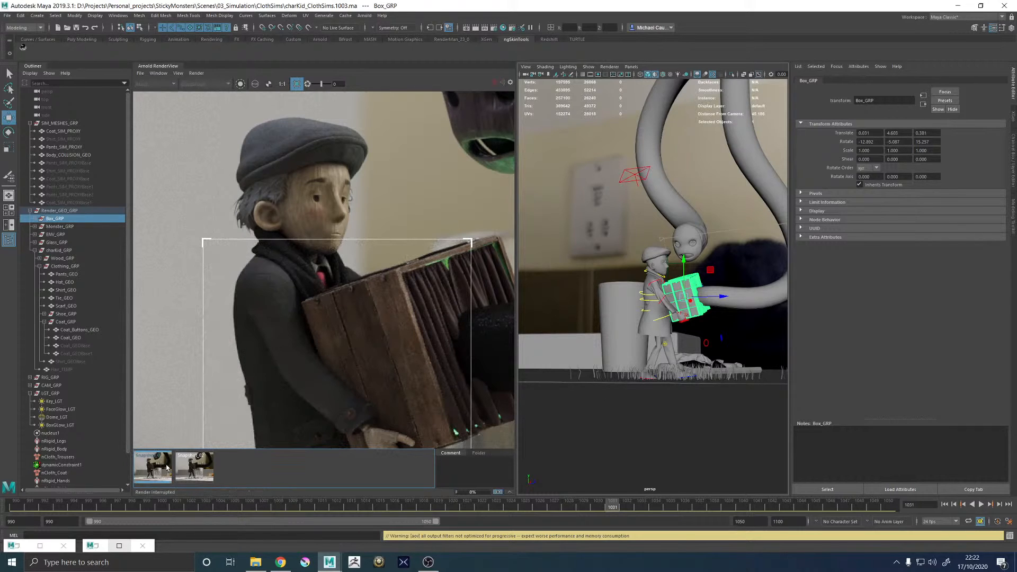
{"action": "left_click", "coordinate": [193, 470]}
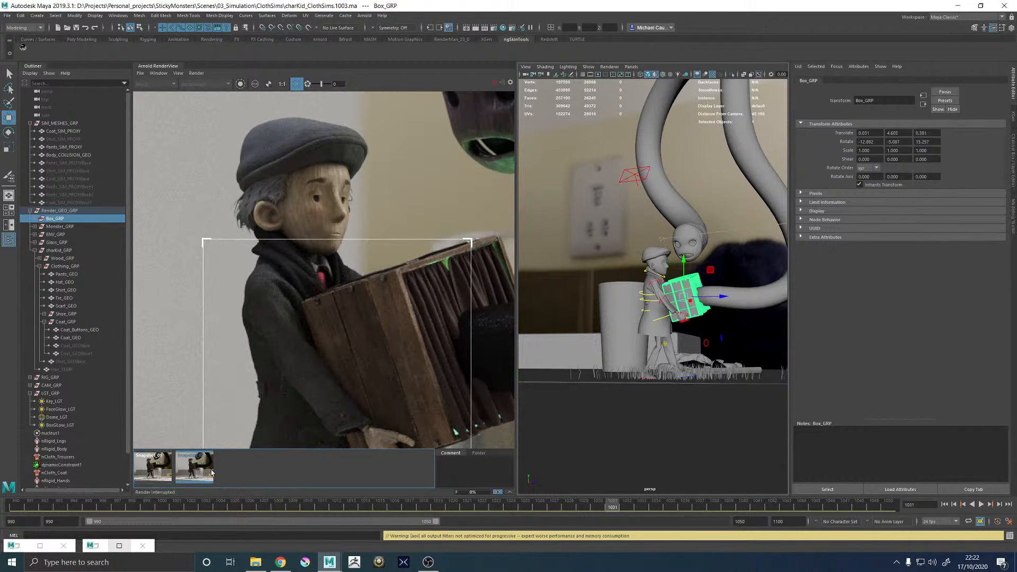
{"action": "left_click", "coordinate": [186, 475]}
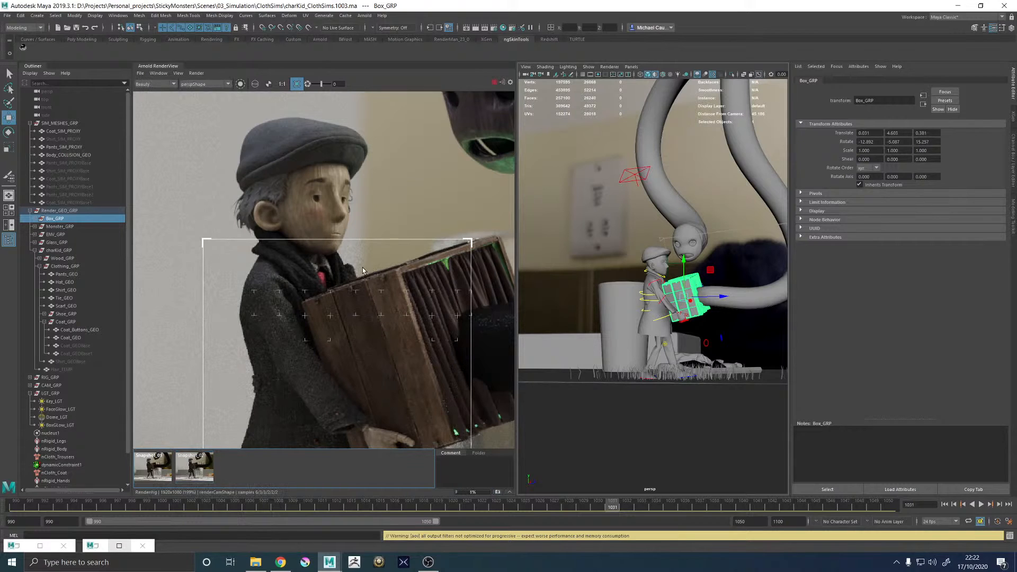
{"action": "left_click", "coordinate": [159, 468]}
{"action": "left_click", "coordinate": [194, 468]}
{"action": "left_click", "coordinate": [195, 468]}
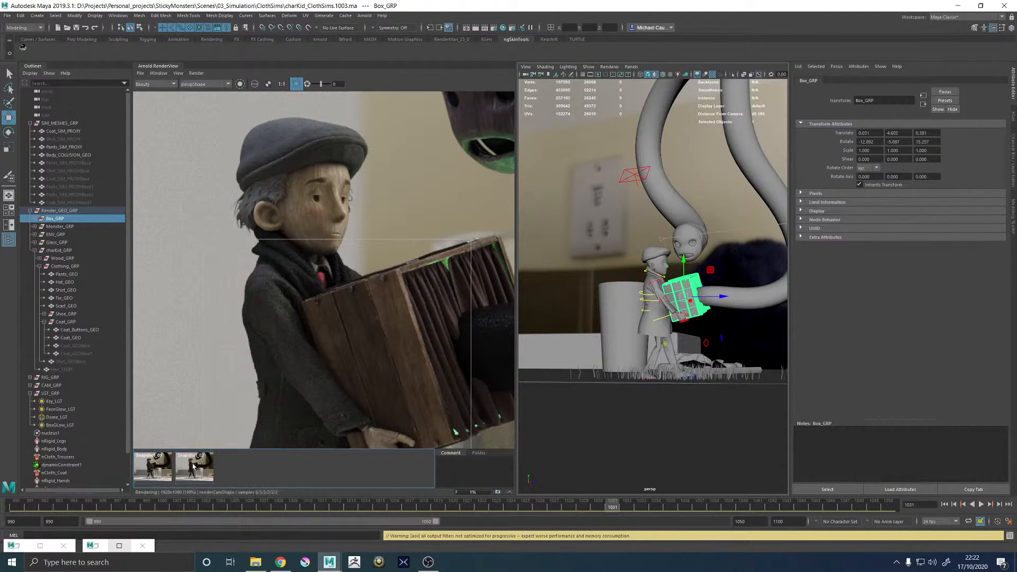
{"action": "left_click", "coordinate": [157, 468]}
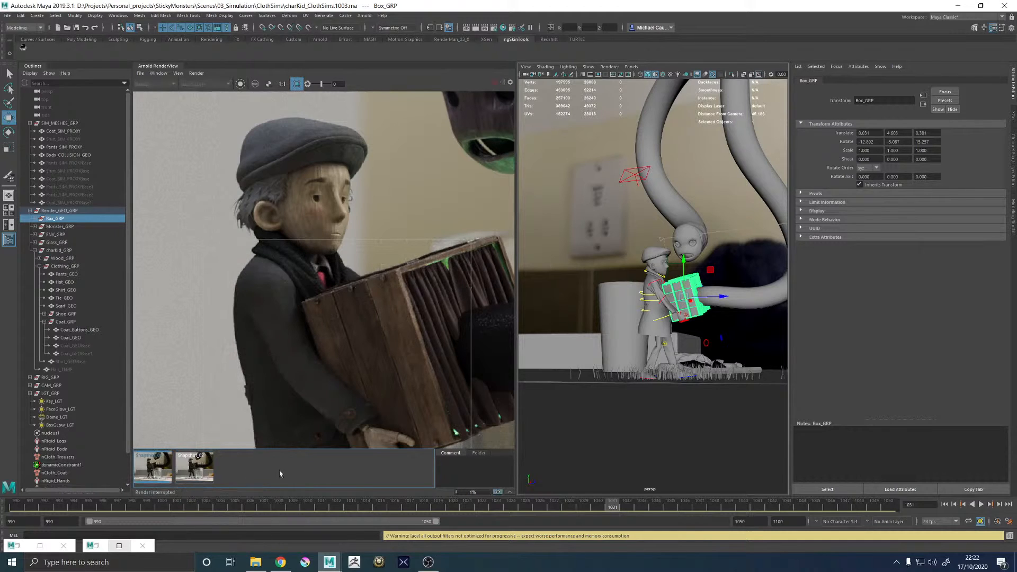
{"action": "left_click", "coordinate": [150, 471]}
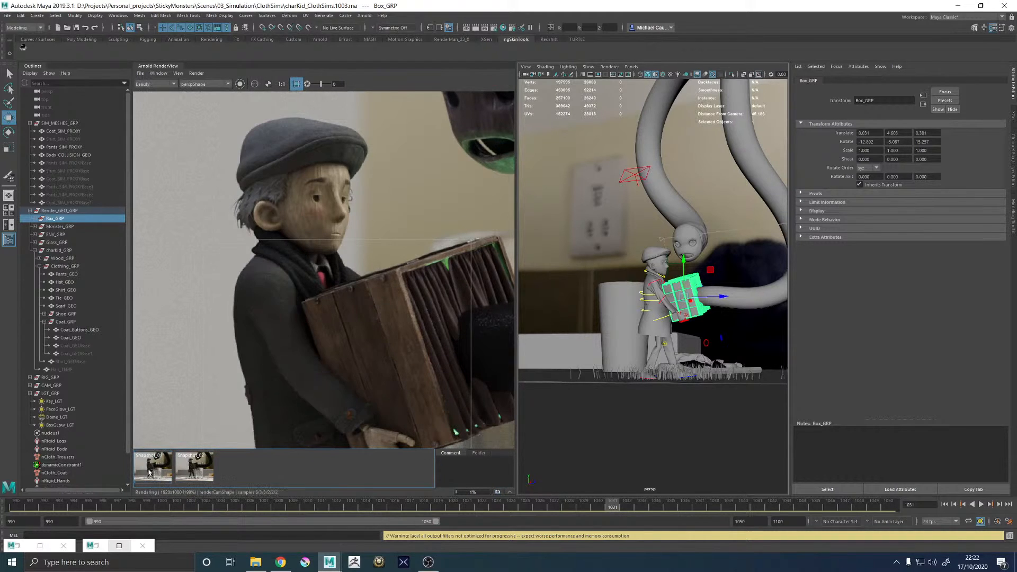
{"action": "left_click", "coordinate": [206, 475]}
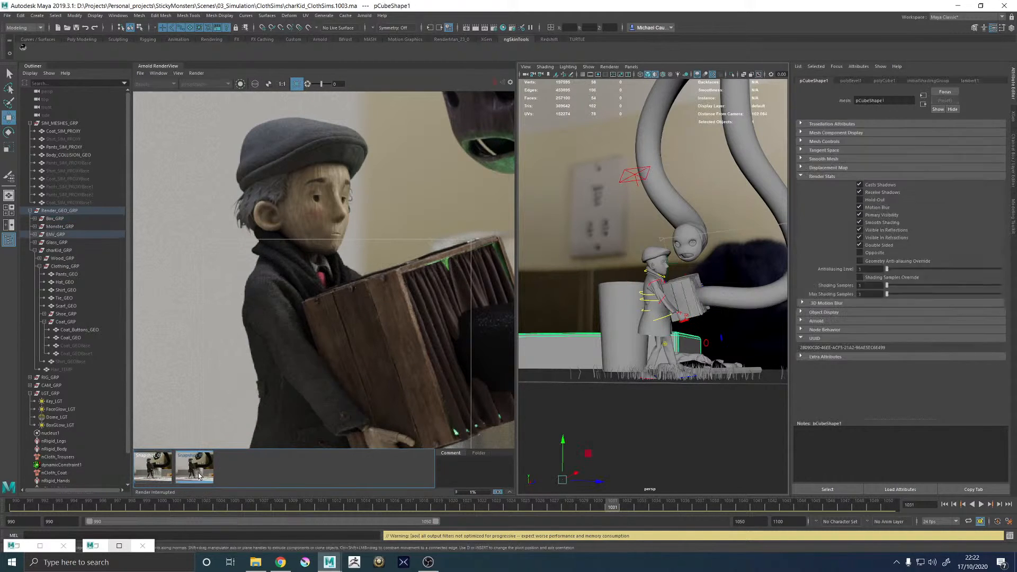
{"action": "left_click", "coordinate": [206, 475]}
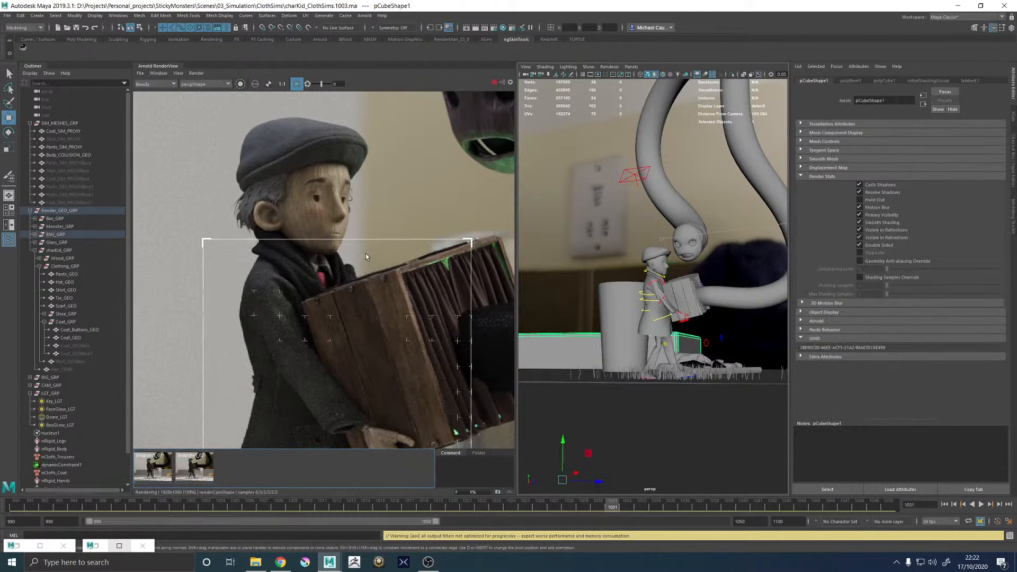
- Examine the coat in the render of frame 1031, both in the full frame and close up around the shoulders and scarf
{"action": "scroll", "coordinate": [370, 262], "scroll_direction": "down", "scroll_amount": 5}
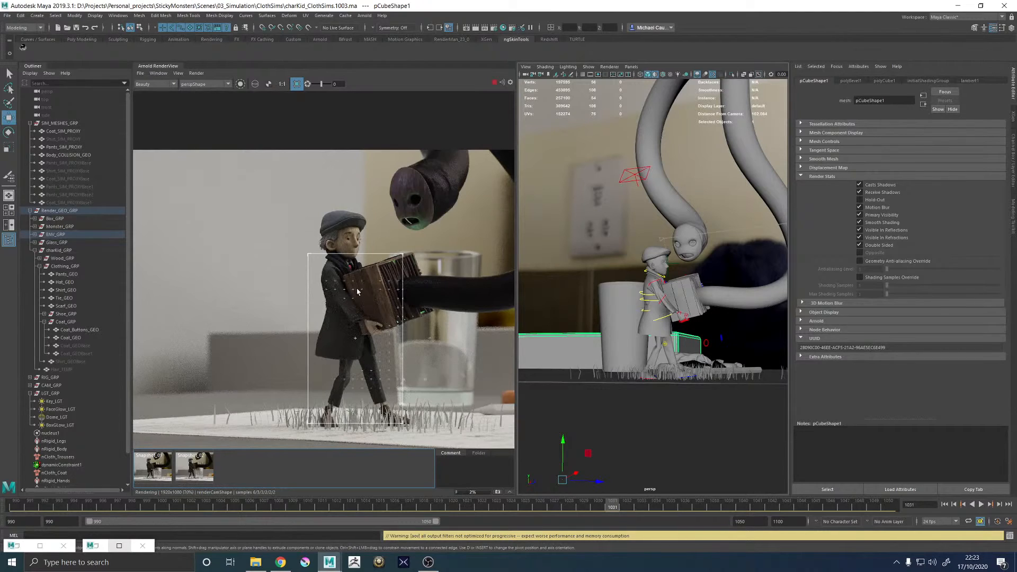
{"action": "scroll", "coordinate": [356, 288], "scroll_direction": "up", "scroll_amount": 5}
{"action": "scroll", "coordinate": [354, 280], "scroll_direction": "down", "scroll_amount": 2}
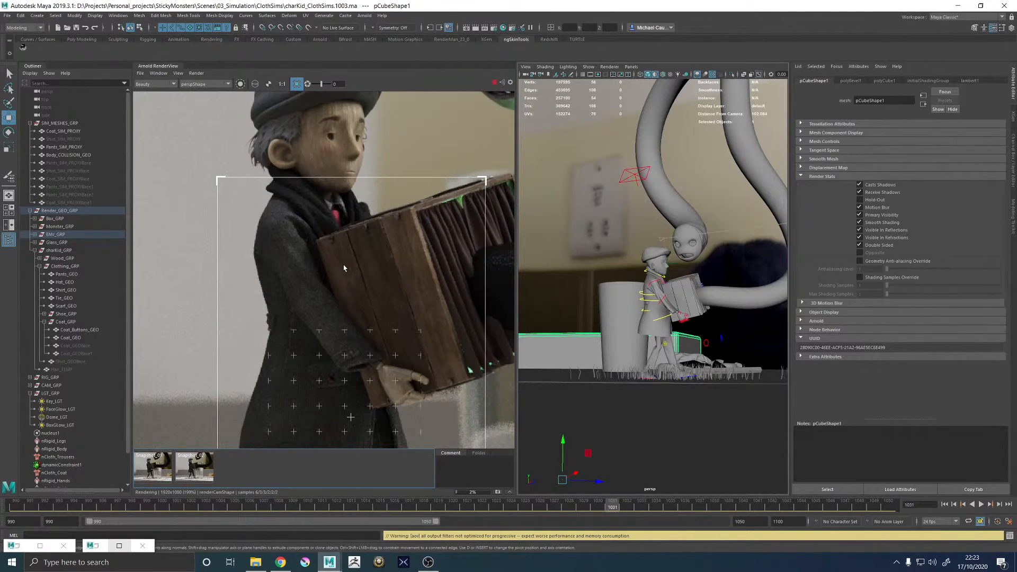
{"action": "scroll", "coordinate": [348, 261], "scroll_direction": "down", "scroll_amount": 3}
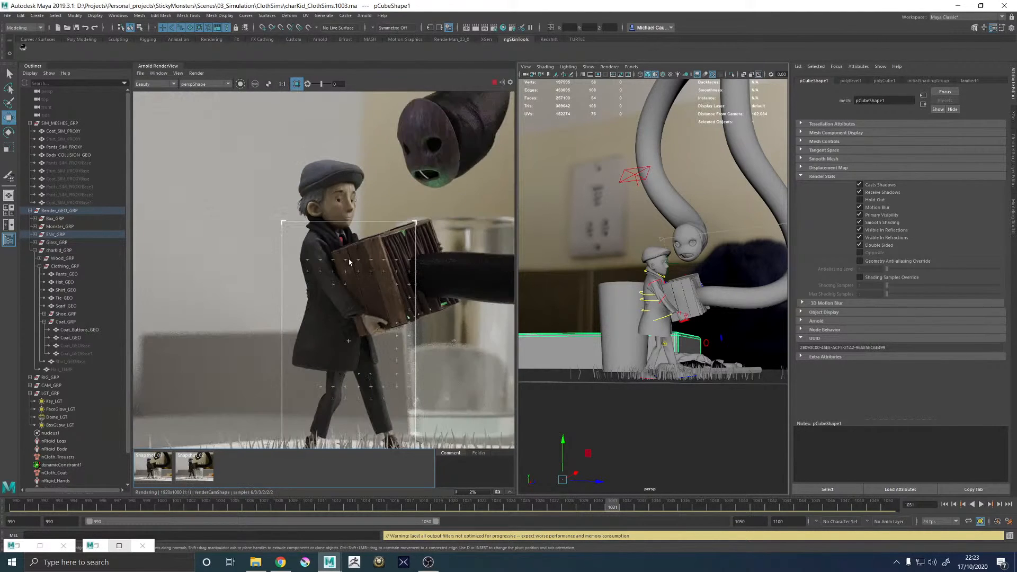
{"action": "scroll", "coordinate": [344, 351], "scroll_direction": "up", "scroll_amount": 2}
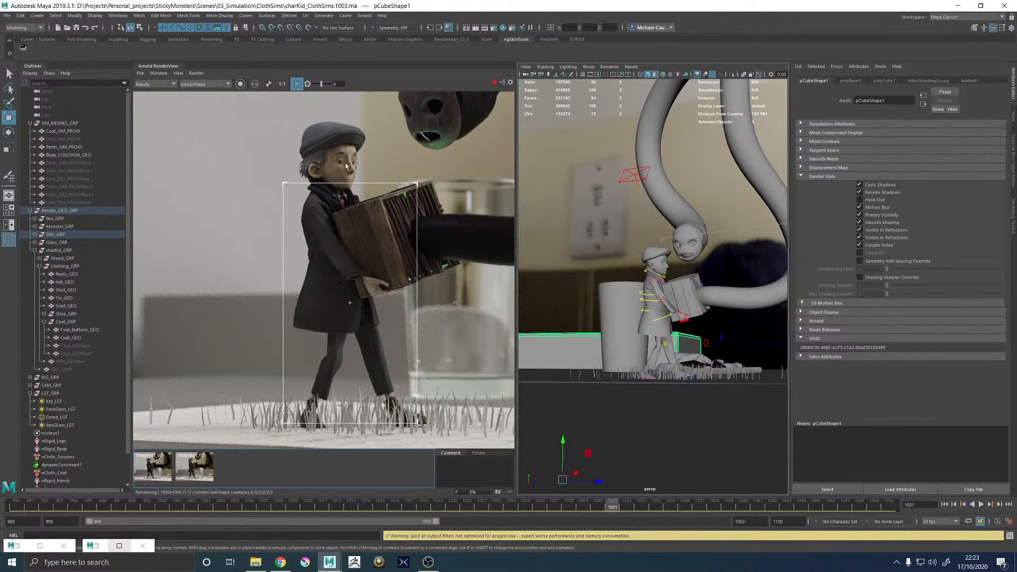
{"action": "scroll", "coordinate": [346, 166], "scroll_direction": "up", "scroll_amount": 2}
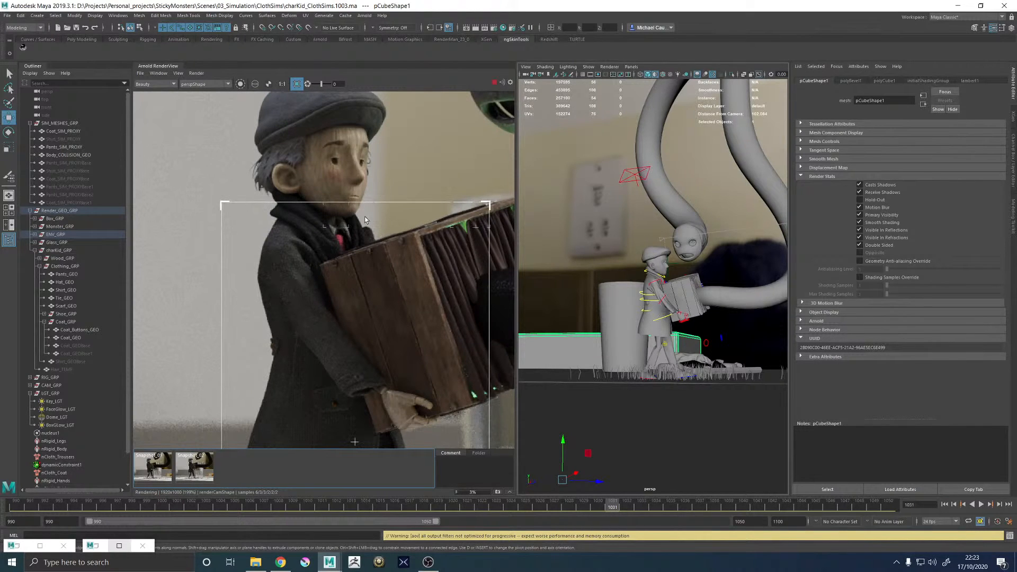
{"action": "scroll", "coordinate": [325, 245], "scroll_direction": "up", "scroll_amount": 2}
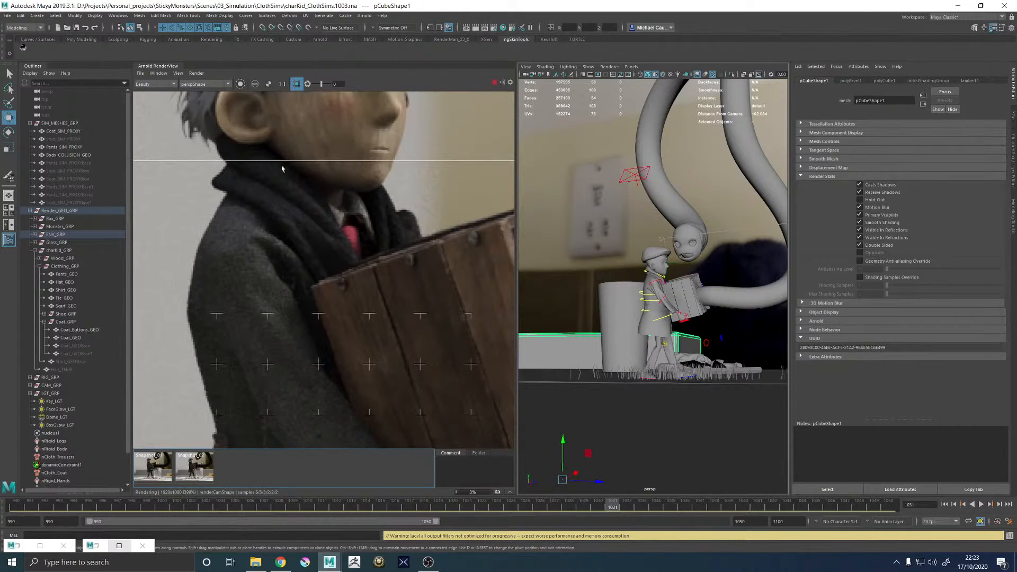
{"action": "scroll", "coordinate": [288, 228], "scroll_direction": "down", "scroll_amount": 2}
{"action": "scroll", "coordinate": [288, 229], "scroll_direction": "down", "scroll_amount": 2}
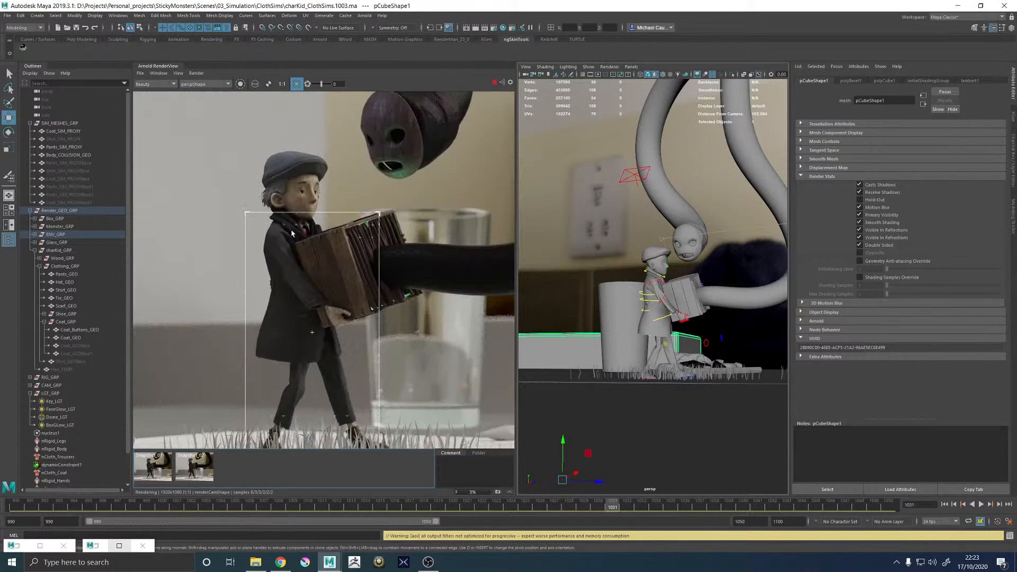
{"action": "scroll", "coordinate": [292, 244], "scroll_direction": "up", "scroll_amount": 4}
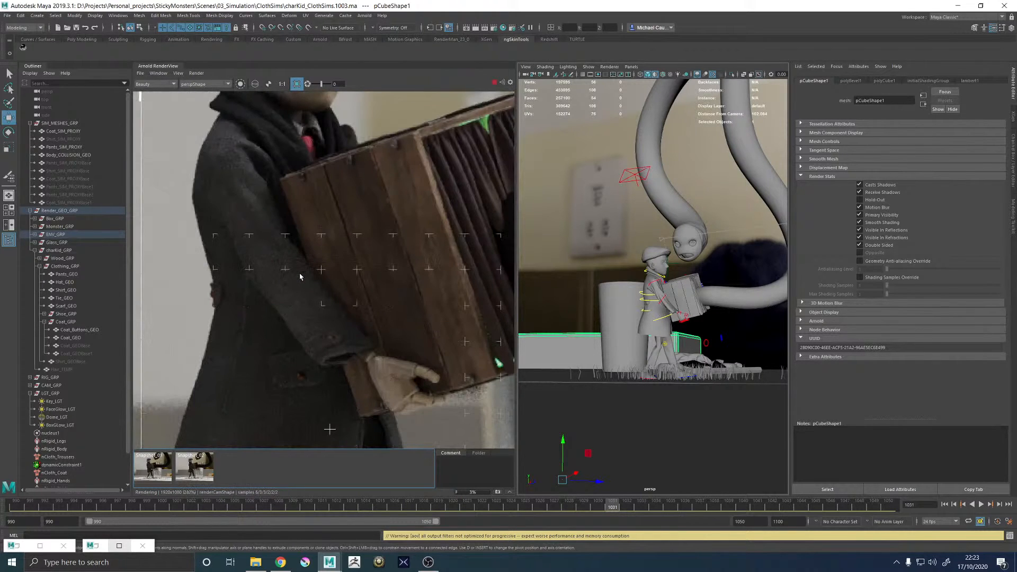
{"action": "scroll", "coordinate": [300, 276], "scroll_direction": "down", "scroll_amount": 3}
{"action": "scroll", "coordinate": [305, 277], "scroll_direction": "down", "scroll_amount": 2}
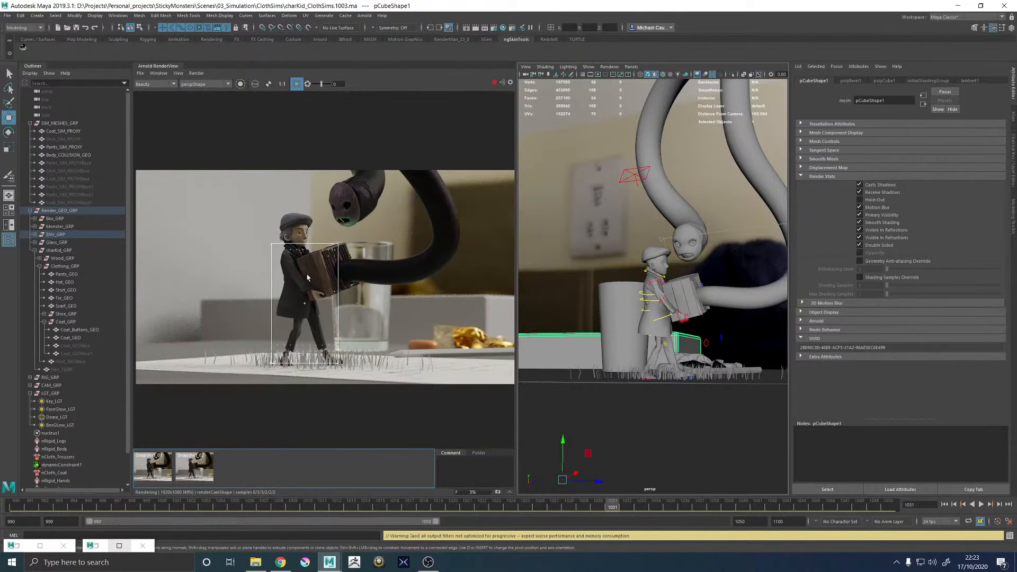
- Inspect the rendered sleeve cuff, pocket button and scarf area up close, and compare them with the whole character
{"action": "scroll", "coordinate": [297, 265], "scroll_direction": "up", "scroll_amount": 3}
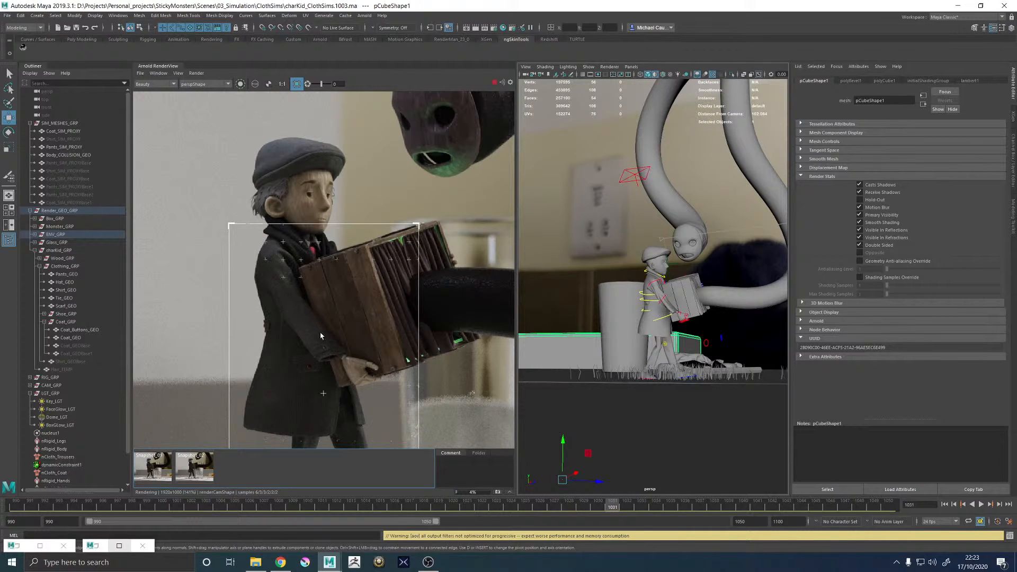
{"action": "scroll", "coordinate": [325, 340], "scroll_direction": "up", "scroll_amount": 4}
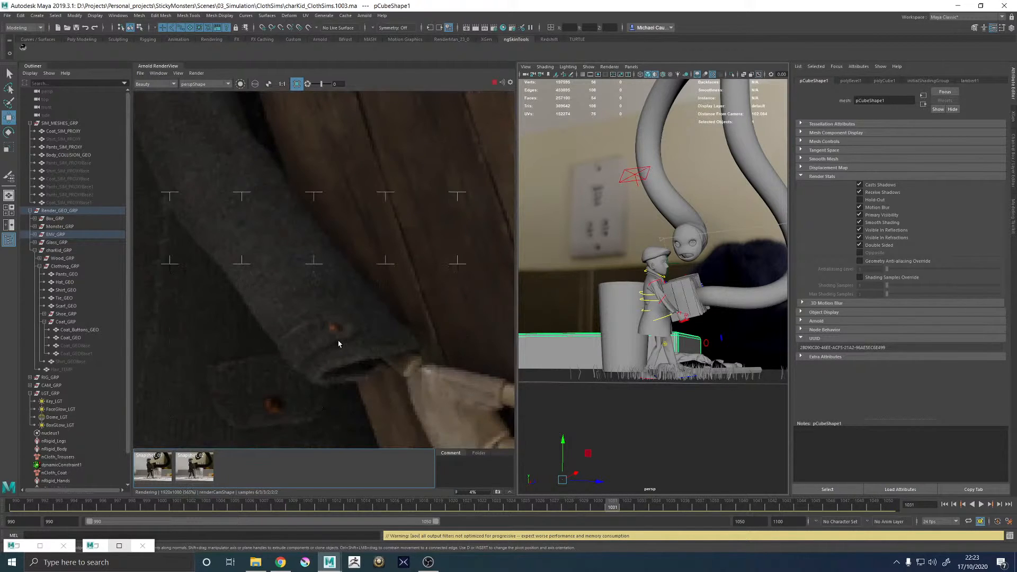
{"action": "scroll", "coordinate": [352, 343], "scroll_direction": "down", "scroll_amount": 4}
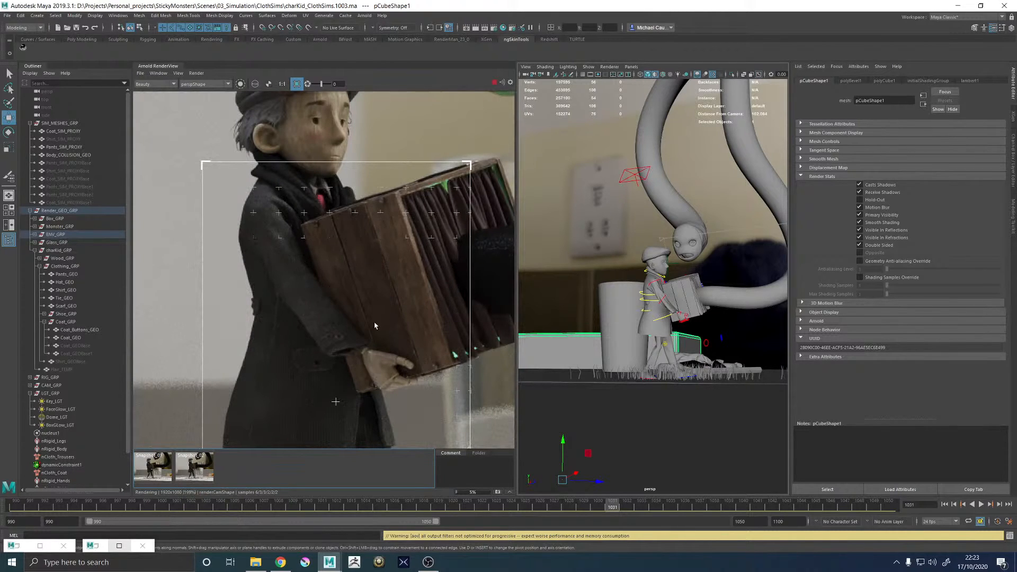
{"action": "scroll", "coordinate": [378, 241], "scroll_direction": "down", "scroll_amount": 1}
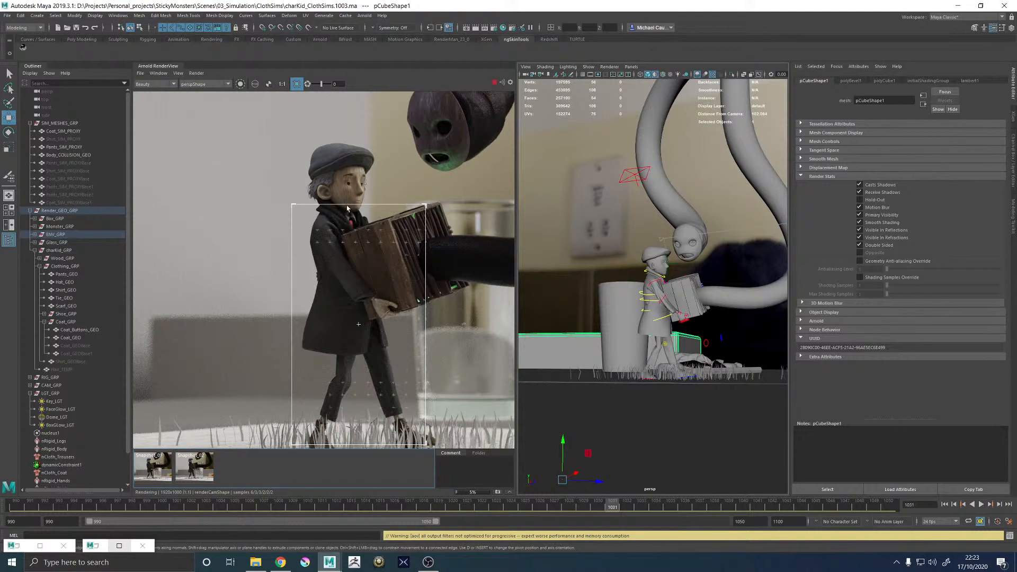
{"action": "scroll", "coordinate": [350, 210], "scroll_direction": "up", "scroll_amount": 4}
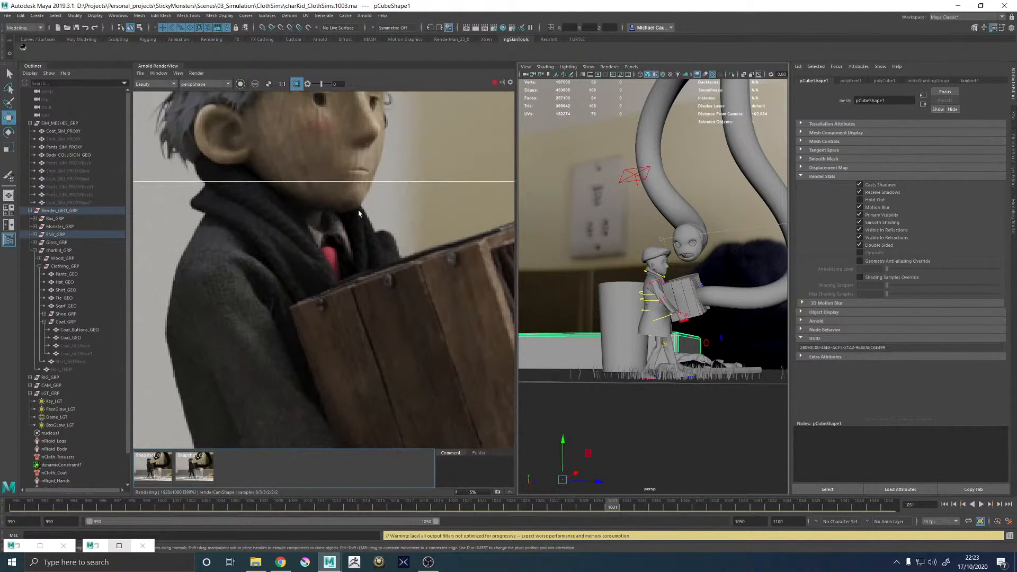
{"action": "scroll", "coordinate": [359, 213], "scroll_direction": "down", "scroll_amount": 3}
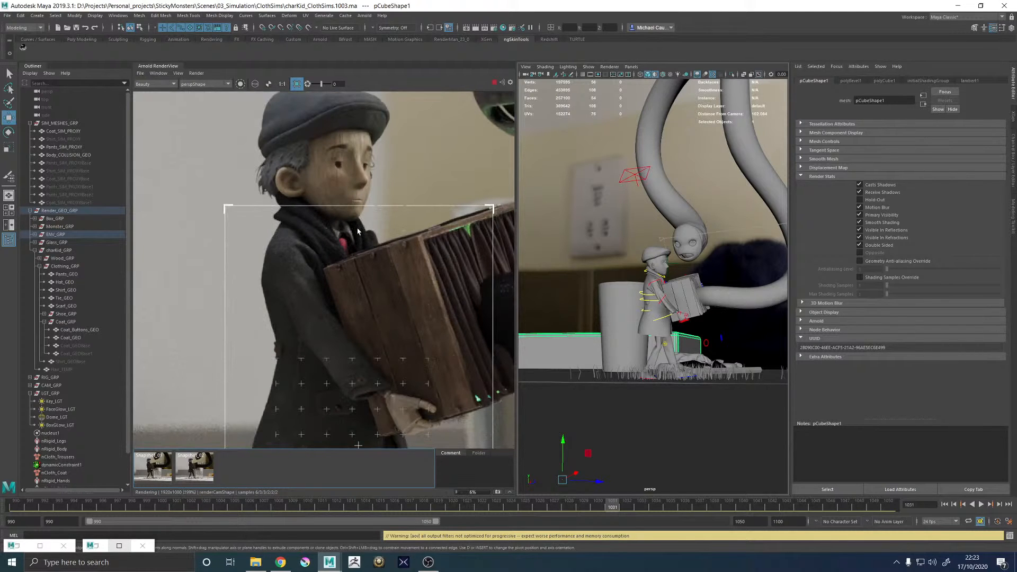
{"action": "scroll", "coordinate": [282, 275], "scroll_direction": "down", "scroll_amount": 4}
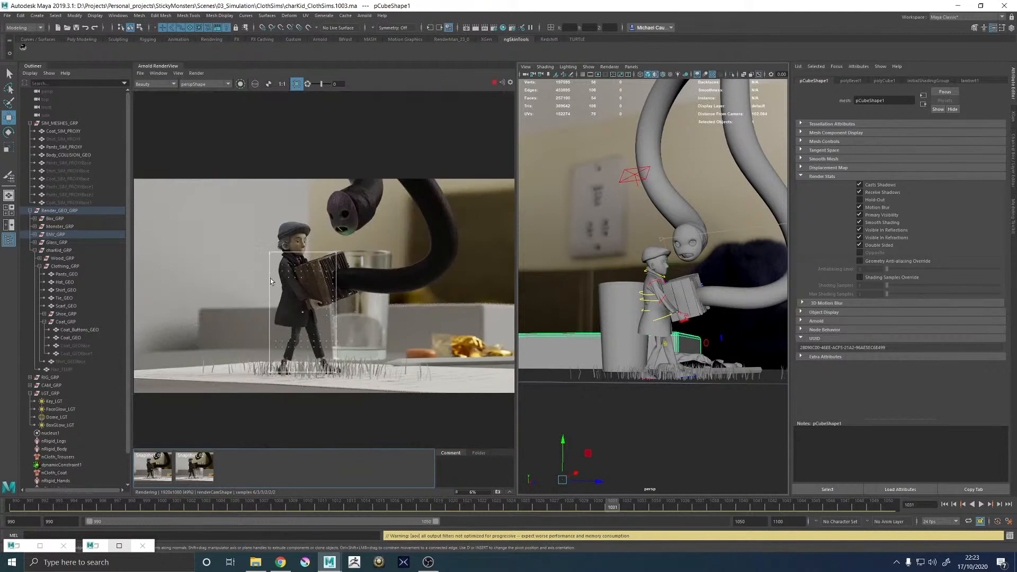
- Inspect the rendered lower coat, hem and trousers, and review how the whole character reads in the frame
{"action": "scroll", "coordinate": [270, 281], "scroll_direction": "up", "scroll_amount": 3}
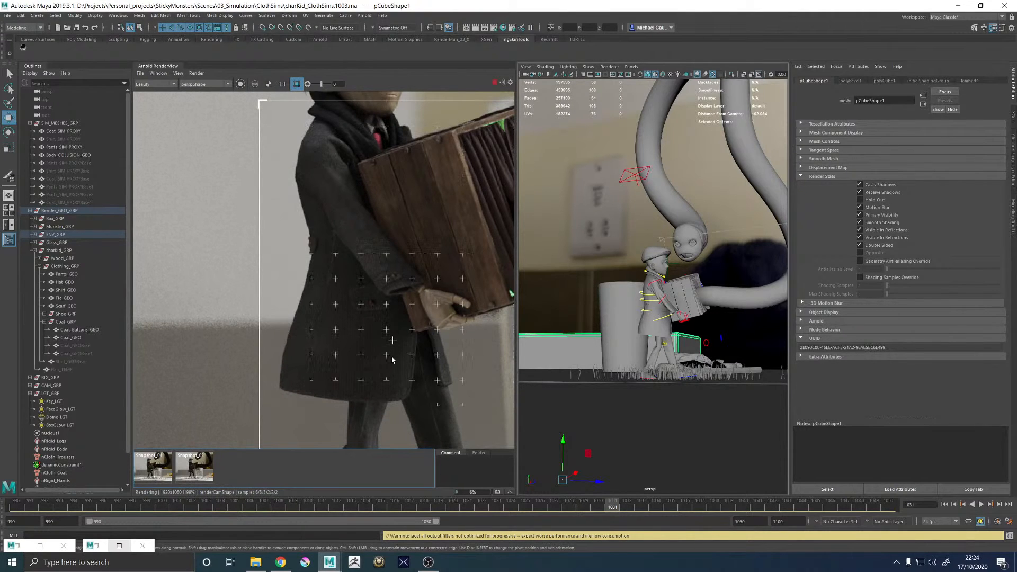
{"action": "scroll", "coordinate": [409, 364], "scroll_direction": "down", "scroll_amount": 2}
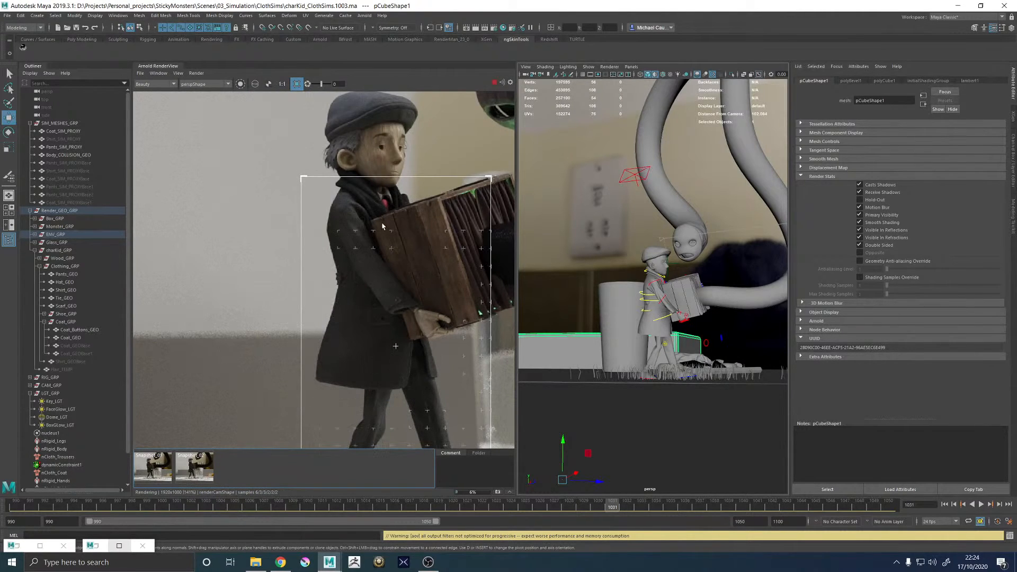
{"action": "scroll", "coordinate": [405, 247], "scroll_direction": "down", "scroll_amount": 1}
{"action": "scroll", "coordinate": [434, 284], "scroll_direction": "down", "scroll_amount": 1}
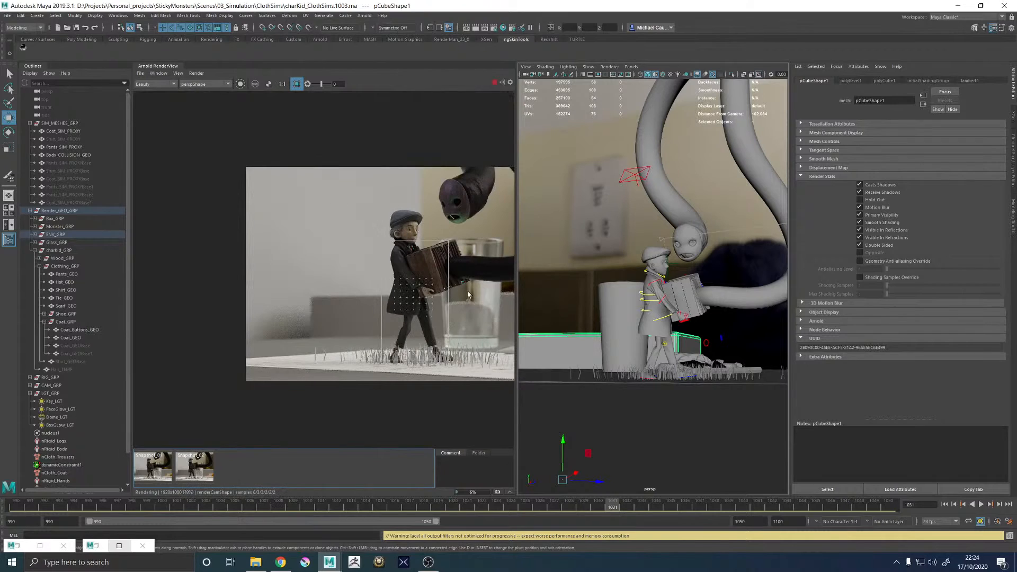
{"action": "scroll", "coordinate": [468, 295], "scroll_direction": "up", "scroll_amount": 2}
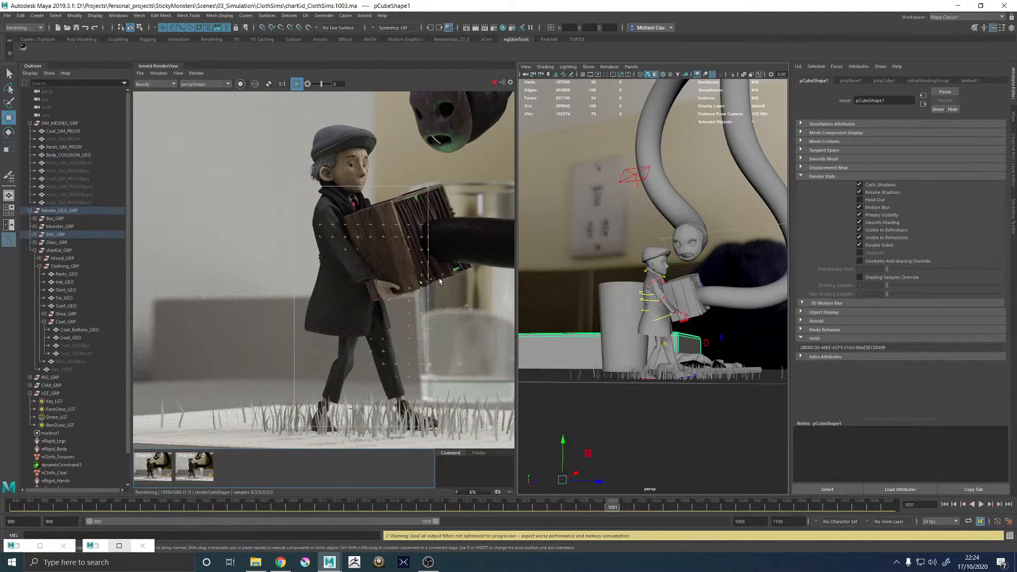
{"action": "scroll", "coordinate": [377, 382], "scroll_direction": "up", "scroll_amount": 1}
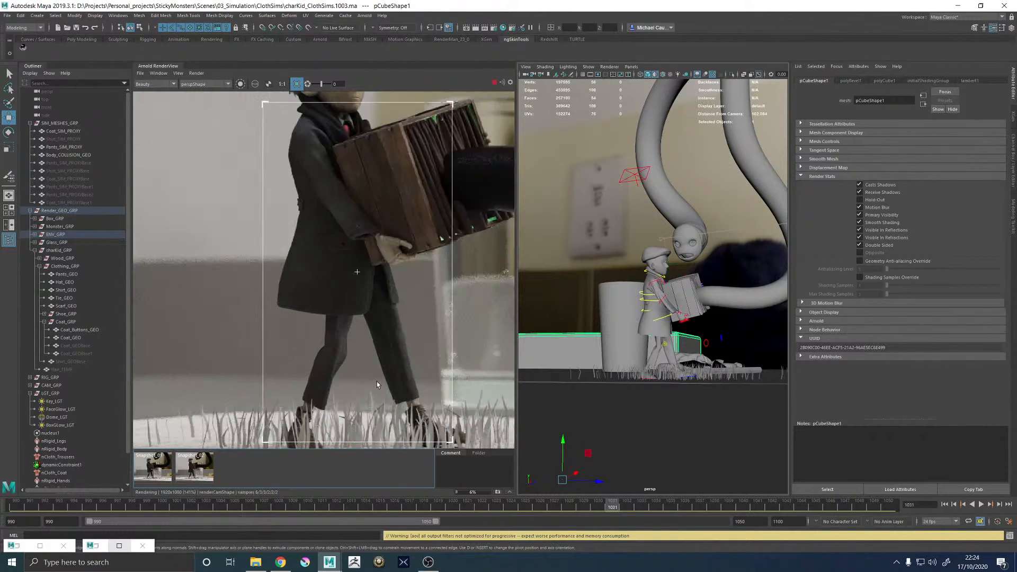
{"action": "scroll", "coordinate": [377, 381], "scroll_direction": "up", "scroll_amount": 1}
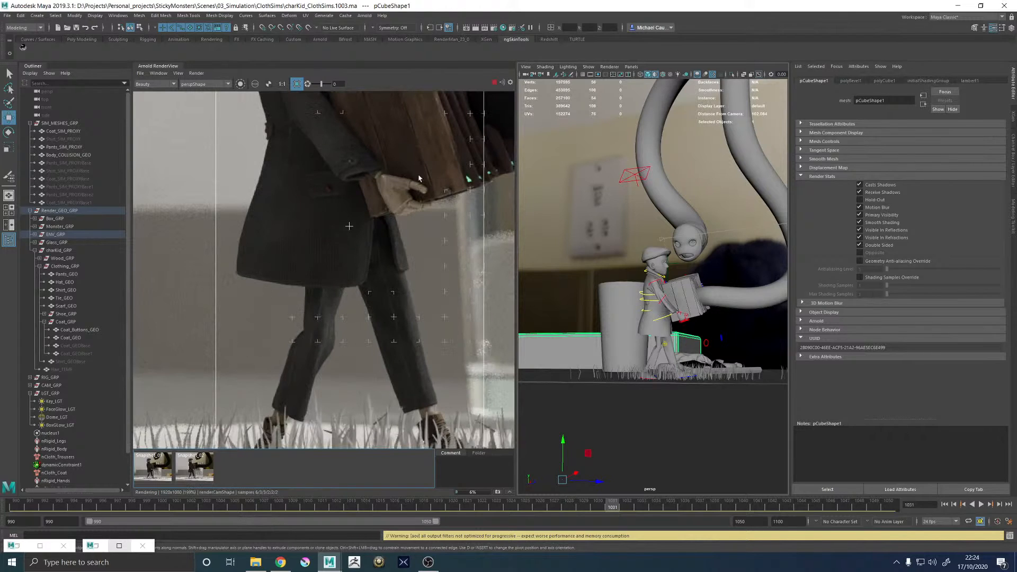
{"action": "scroll", "coordinate": [415, 191], "scroll_direction": "down", "scroll_amount": 2}
{"action": "scroll", "coordinate": [419, 194], "scroll_direction": "down", "scroll_amount": 2}
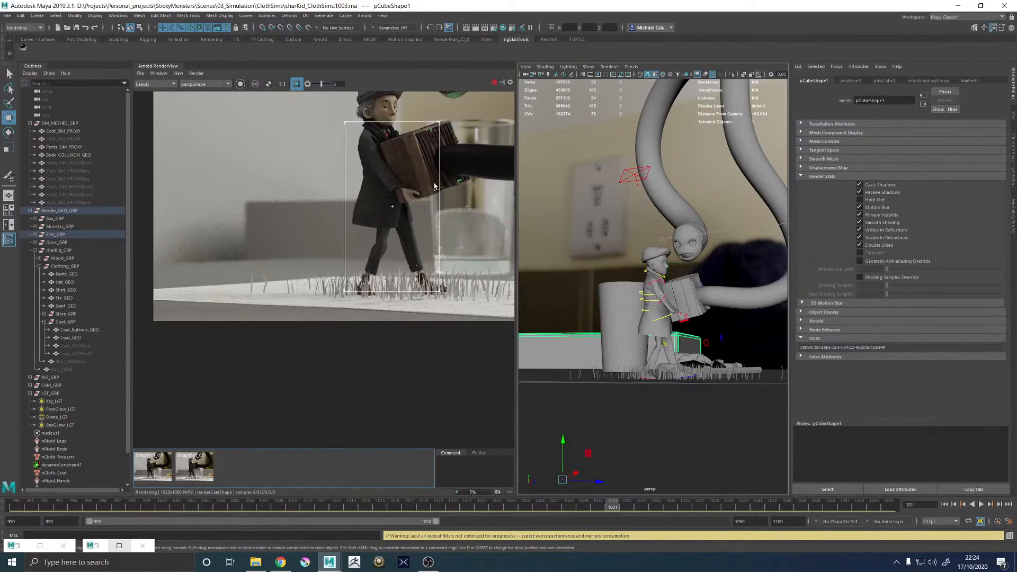
{"action": "scroll", "coordinate": [448, 102], "scroll_direction": "up", "scroll_amount": 3}
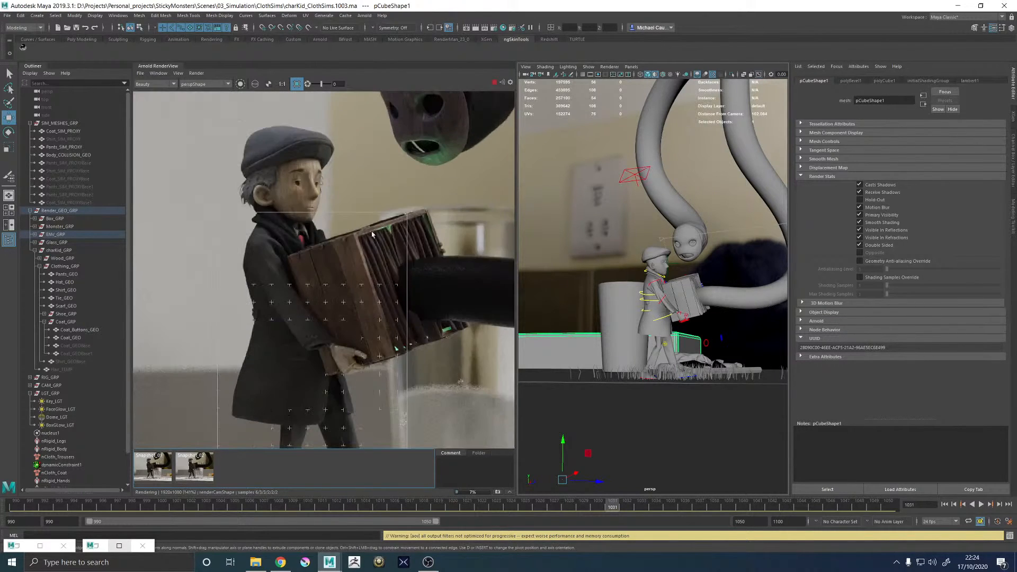
- Stop the running render, switch to the FX toolset, and review the options for creating a new nObject cache without creating one
{"action": "left_click", "coordinate": [493, 82]}
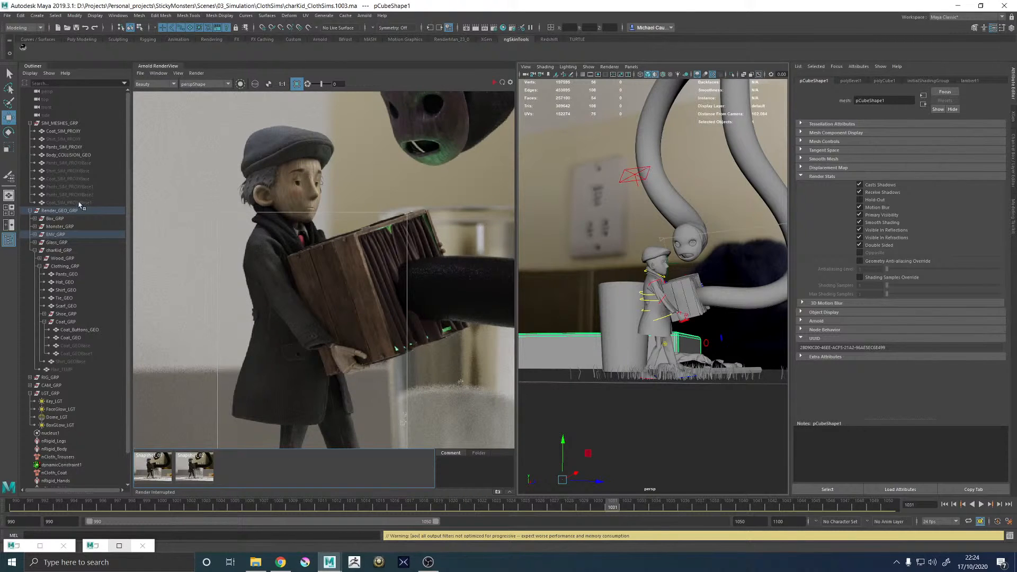
{"action": "left_click", "coordinate": [23, 27]}
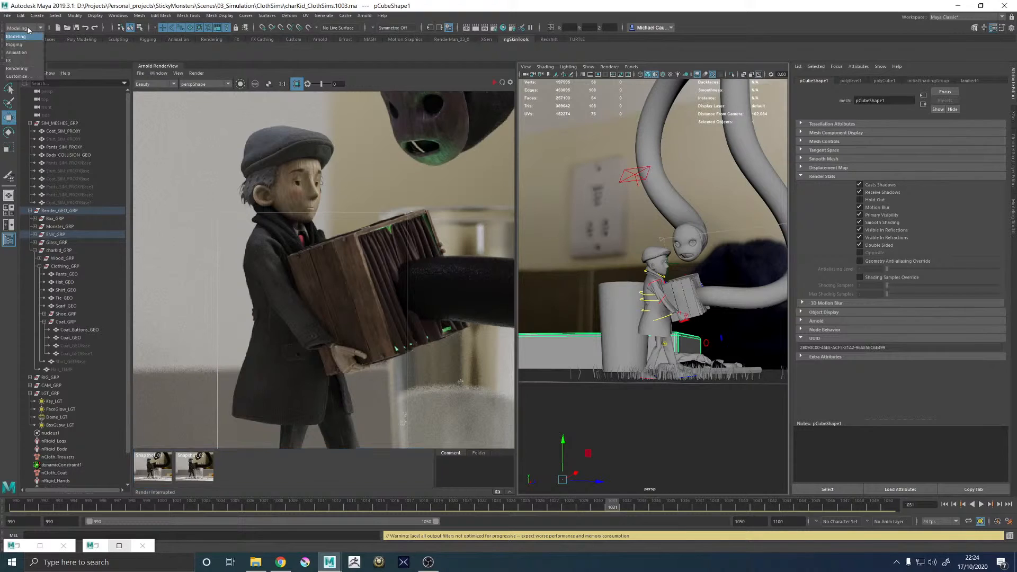
{"action": "left_click", "coordinate": [21, 60]}
{"action": "left_click", "coordinate": [253, 16]}
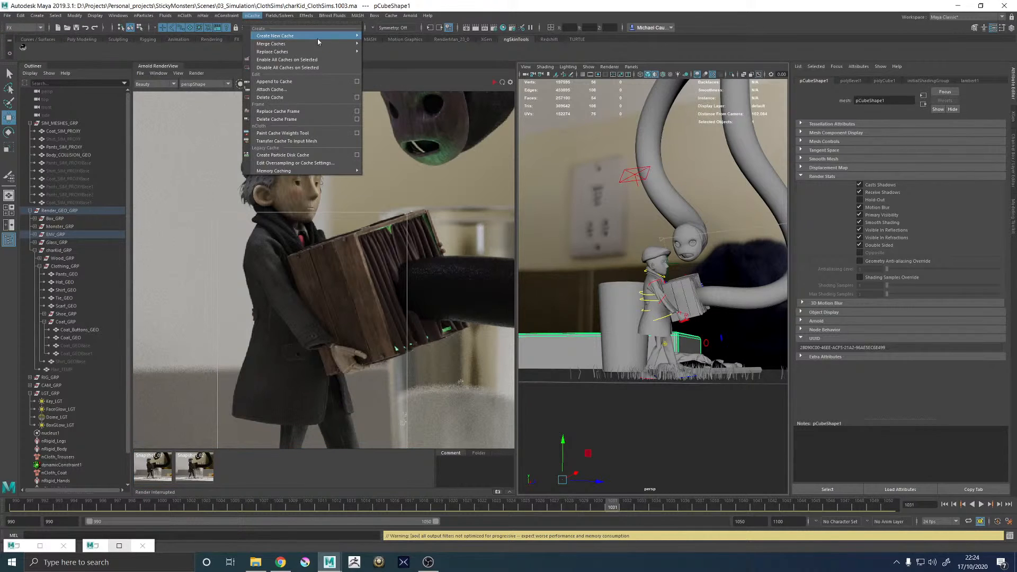
{"action": "mouse_move", "coordinate": [338, 36]}
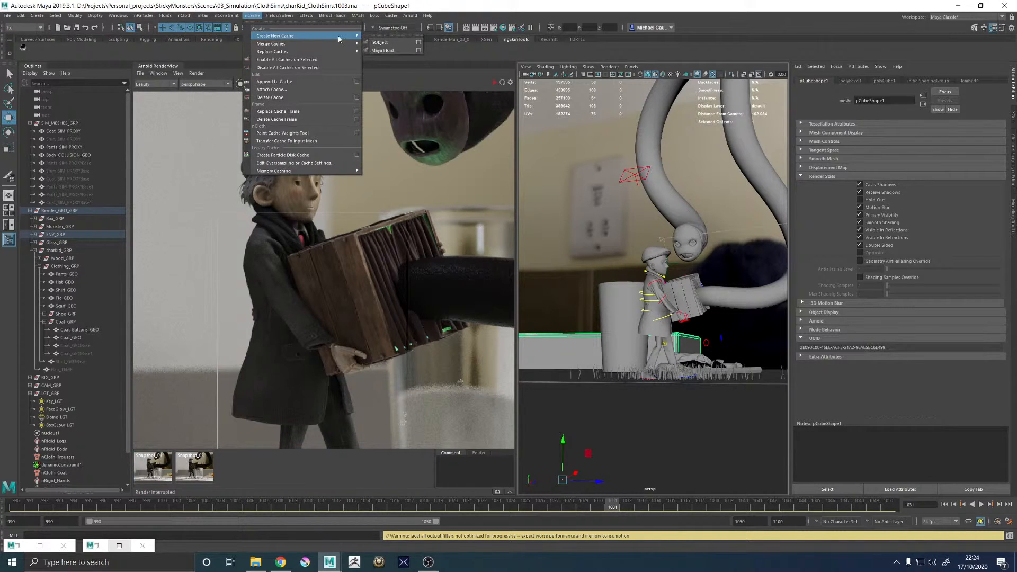
{"action": "left_click", "coordinate": [419, 42]}
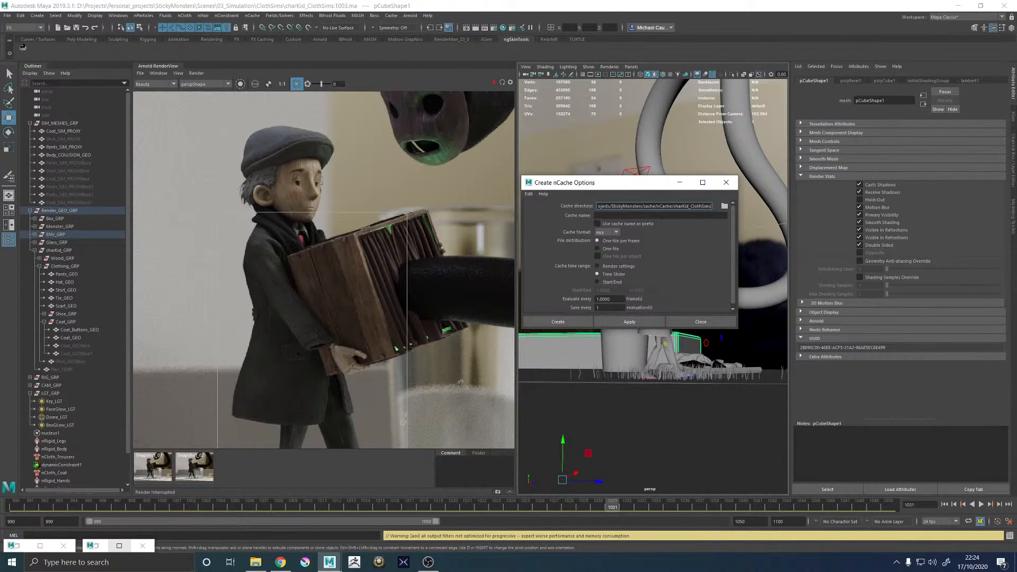
{"action": "left_click", "coordinate": [725, 184]}
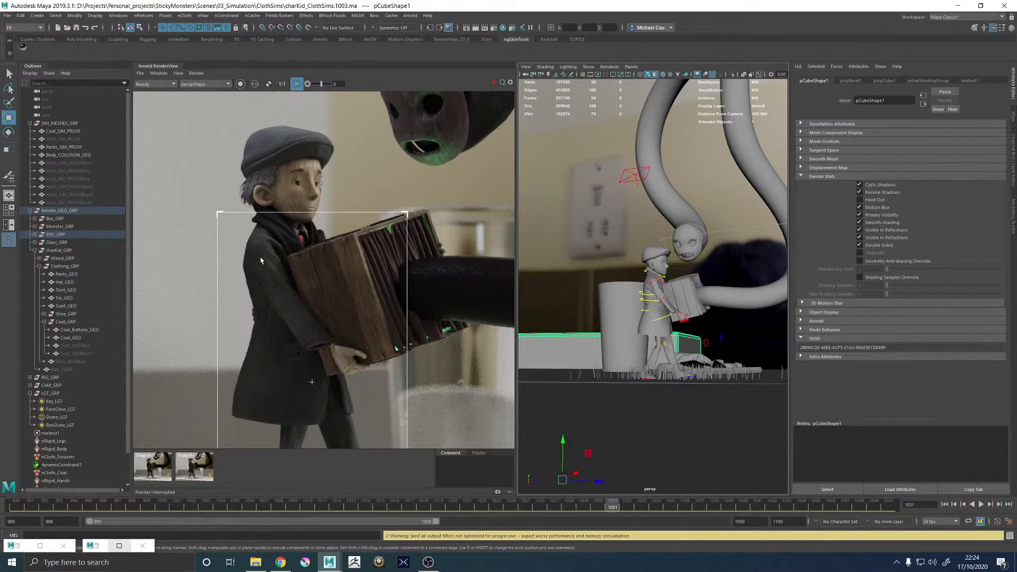
- Select the coat group Coat_GRP together with the trousers mesh Pants_GEO in the render geometry
{"action": "left_click", "coordinate": [657, 288]}
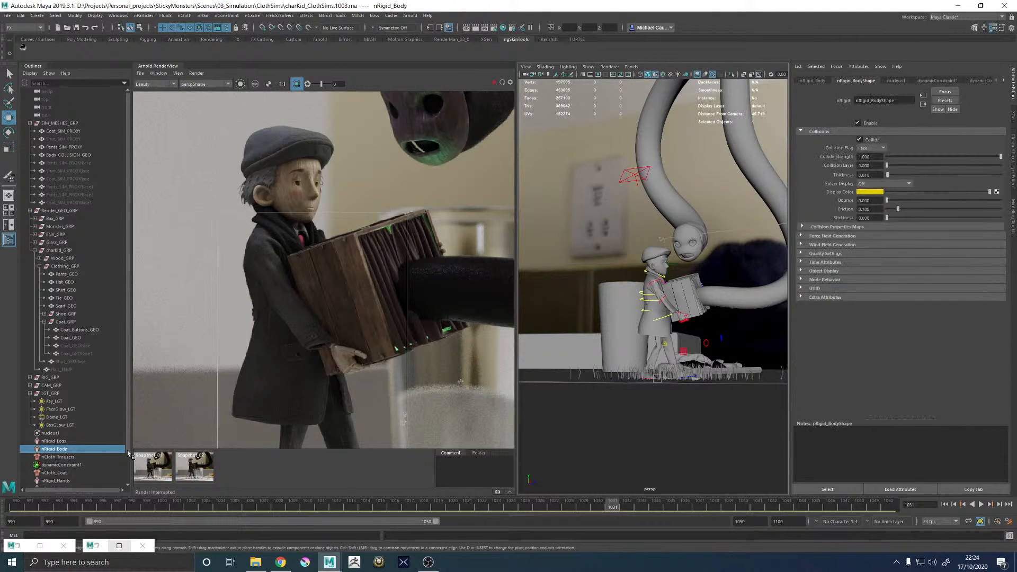
{"action": "left_click", "coordinate": [71, 338]}
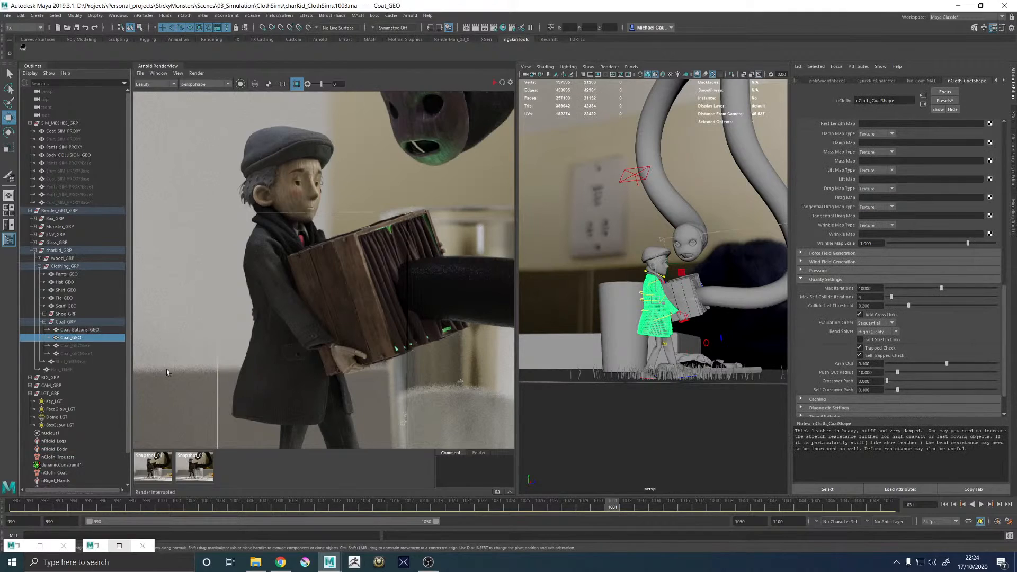
{"action": "left_click", "coordinate": [87, 330]}
{"action": "left_click", "coordinate": [84, 336]}
{"action": "left_click", "coordinate": [66, 321]}
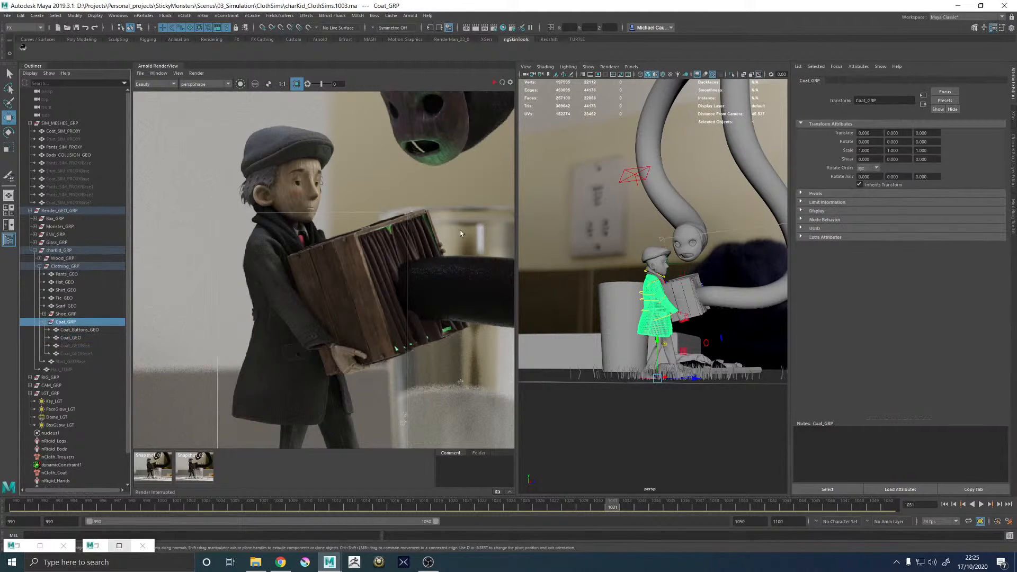
{"action": "left_click", "coordinate": [70, 274], "text": "ctrl"}
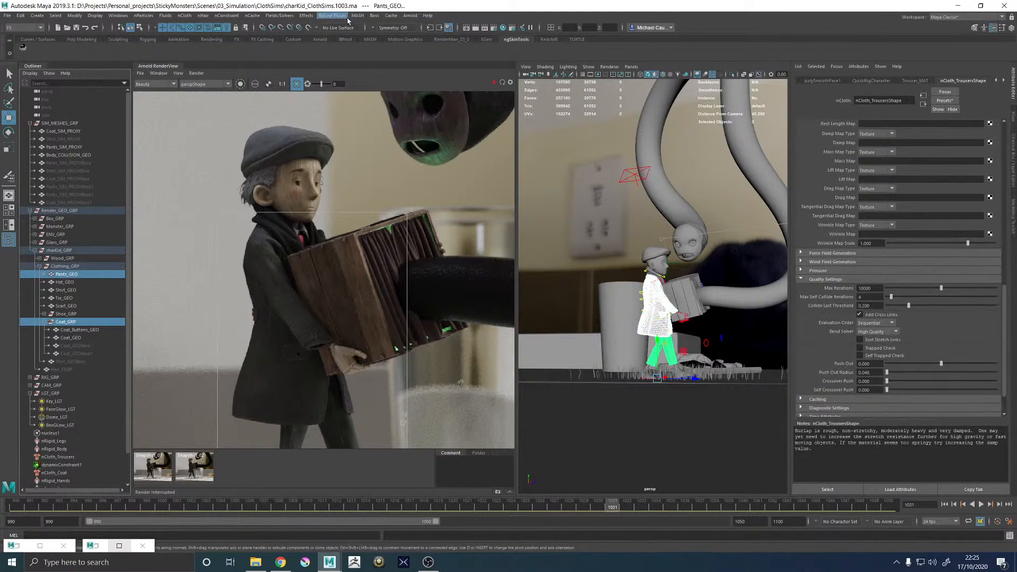
- Start an Alembic export of the selection for the current frame, checking that UV Write, World Space and Write UV Sets are enabled
{"action": "left_click", "coordinate": [387, 17]}
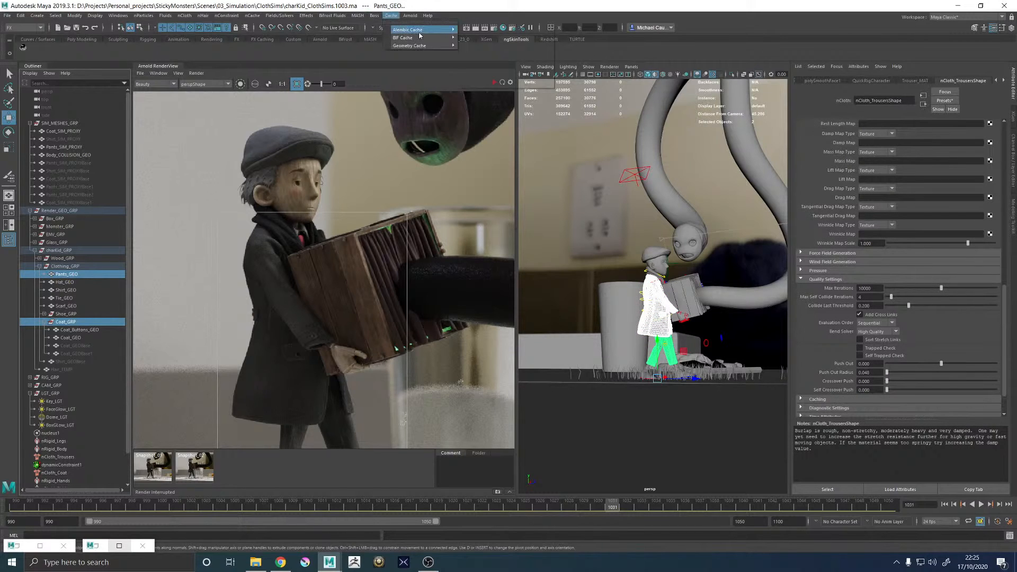
{"action": "mouse_move", "coordinate": [431, 31]}
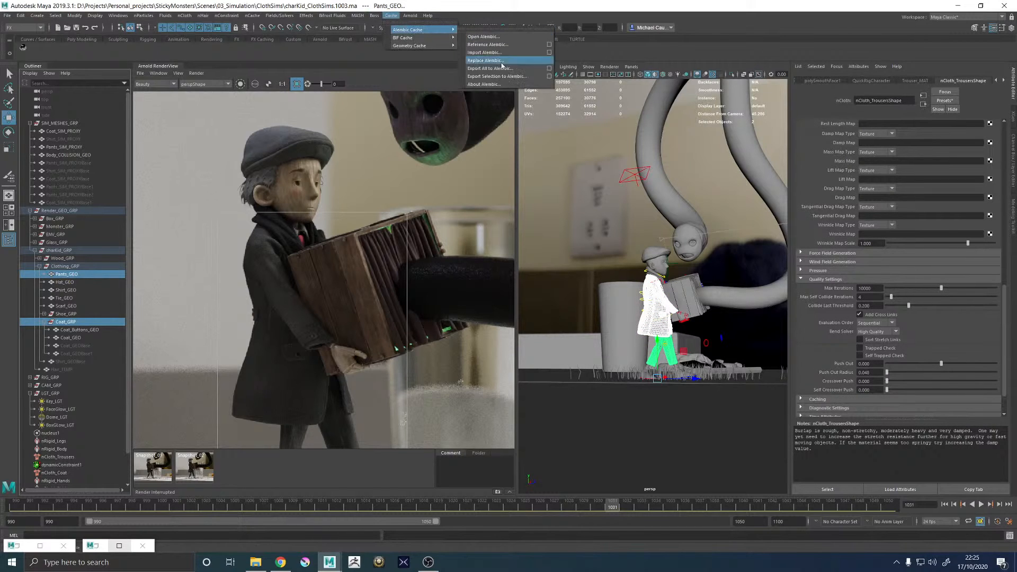
{"action": "left_click", "coordinate": [549, 77]}
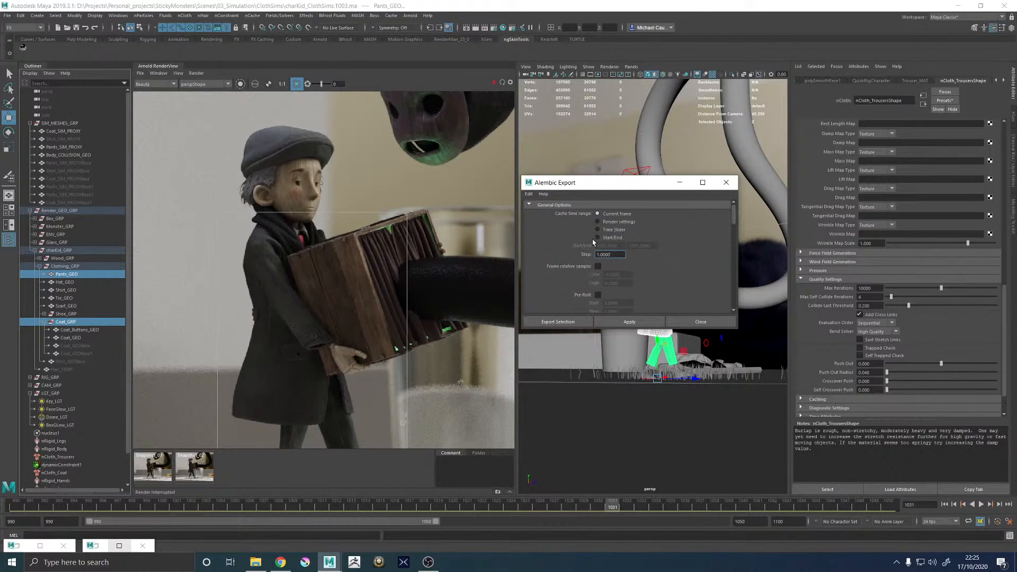
{"action": "scroll", "coordinate": [571, 263], "scroll_direction": "down", "scroll_amount": 3}
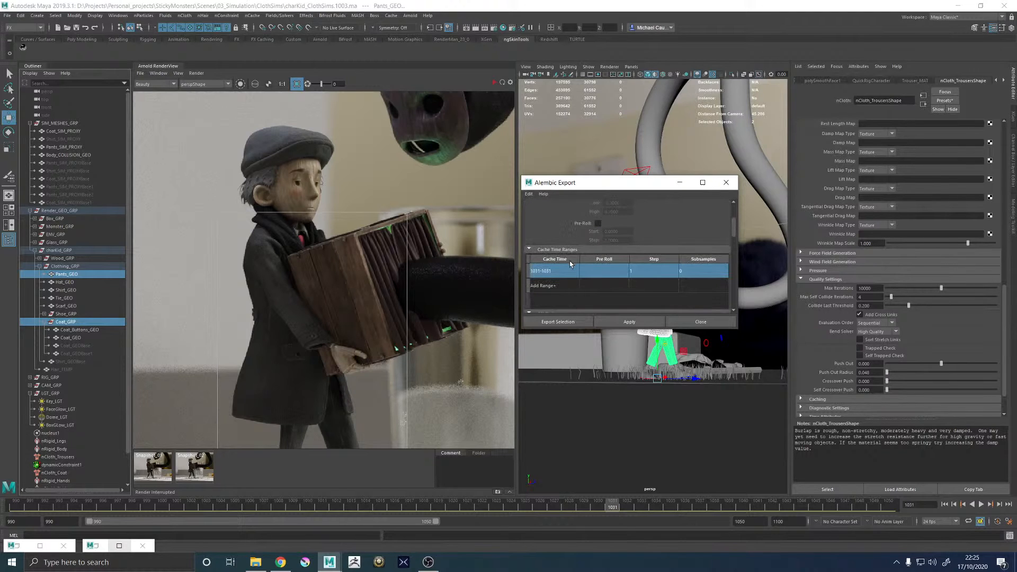
{"action": "scroll", "coordinate": [573, 269], "scroll_direction": "down", "scroll_amount": 8}
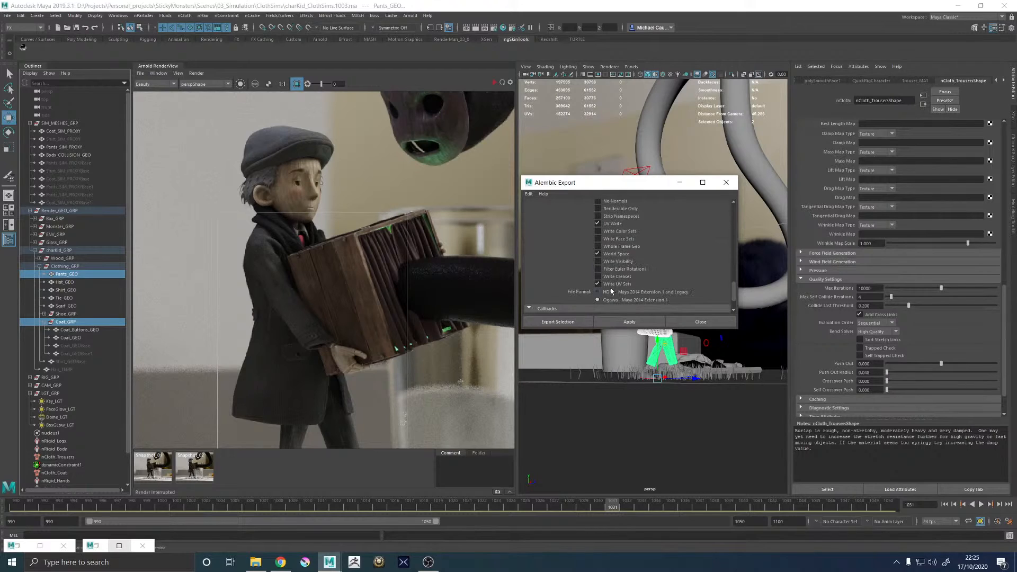
{"action": "scroll", "coordinate": [572, 223], "scroll_direction": "up", "scroll_amount": 1}
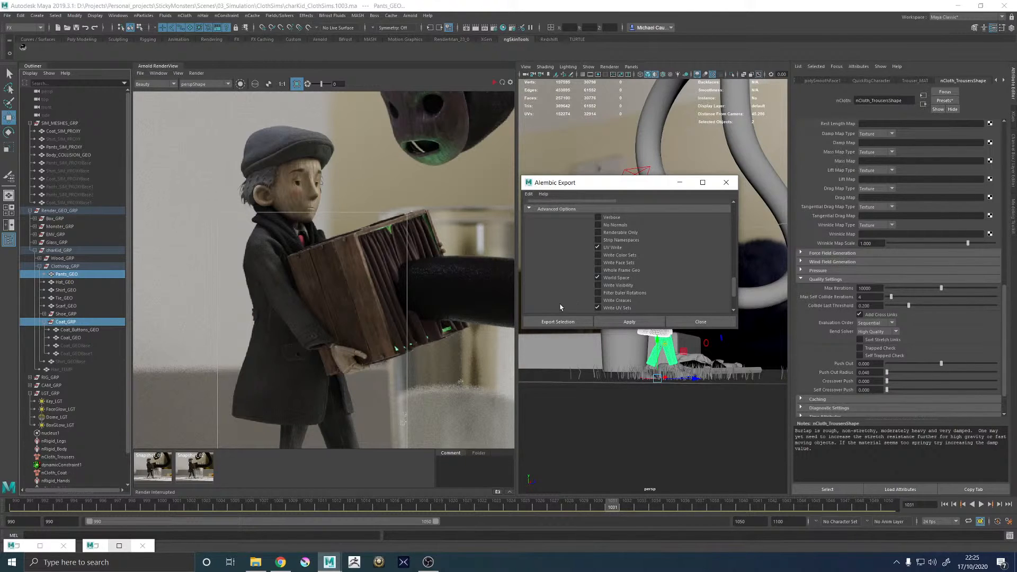
{"action": "left_click", "coordinate": [561, 324]}
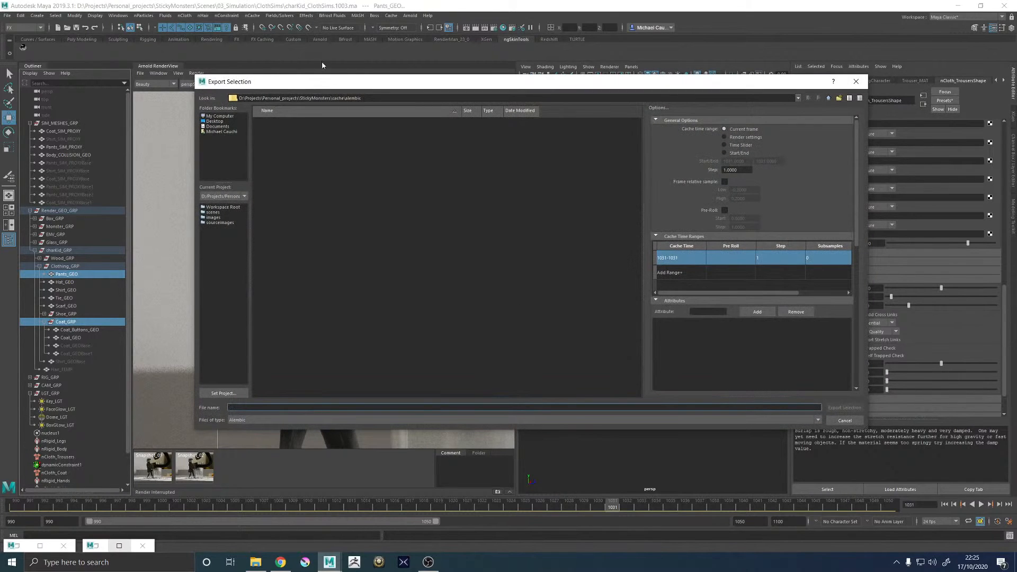
- Try to export the selection to the project's cache\alembic folder with the file name ClothSims_01/abc
{"action": "left_click", "coordinate": [829, 99]}
{"action": "left_click", "coordinate": [829, 99]}
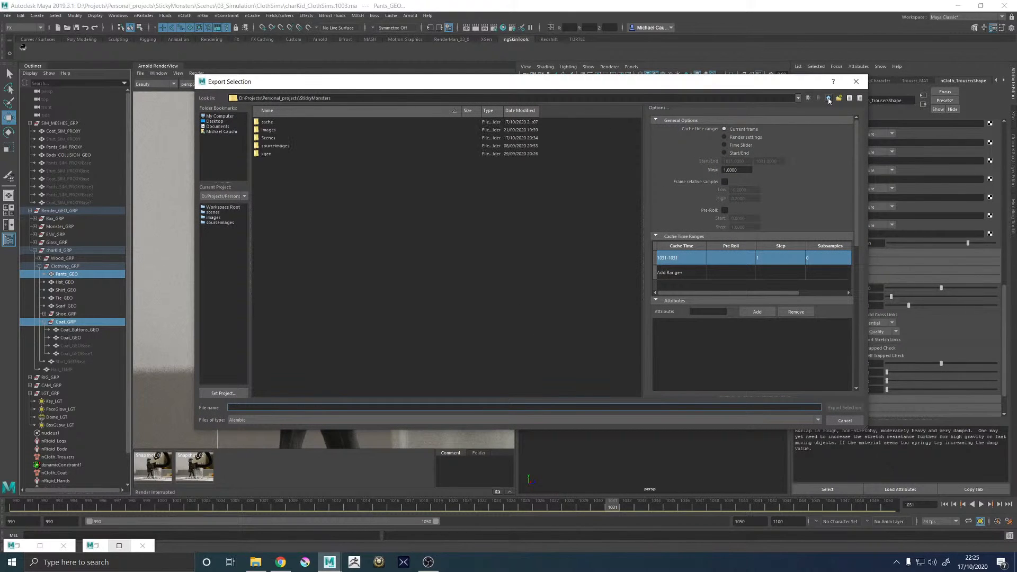
{"action": "double_click", "coordinate": [266, 121]}
{"action": "double_click", "coordinate": [275, 122]}
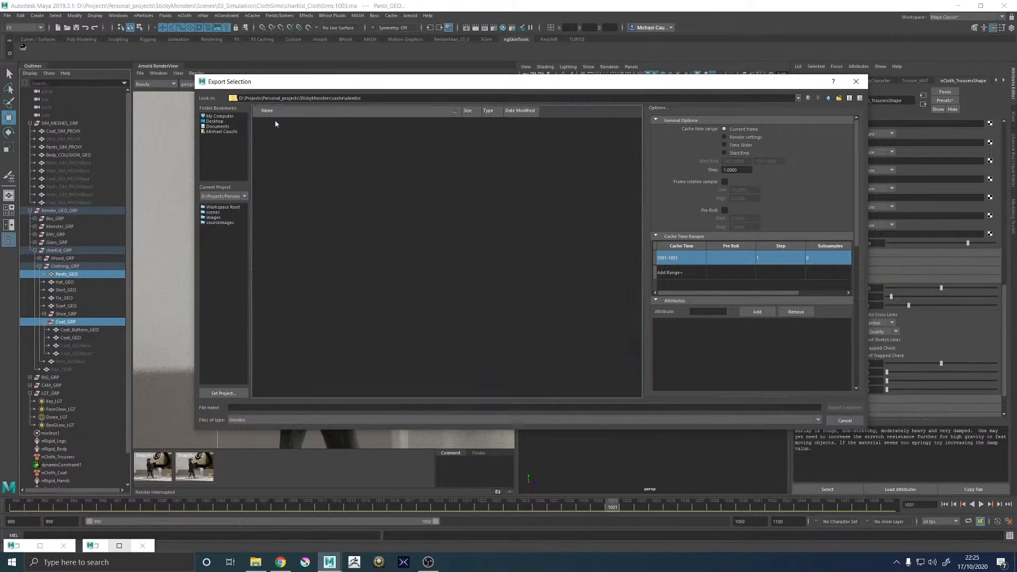
{"action": "left_click", "coordinate": [260, 407]}
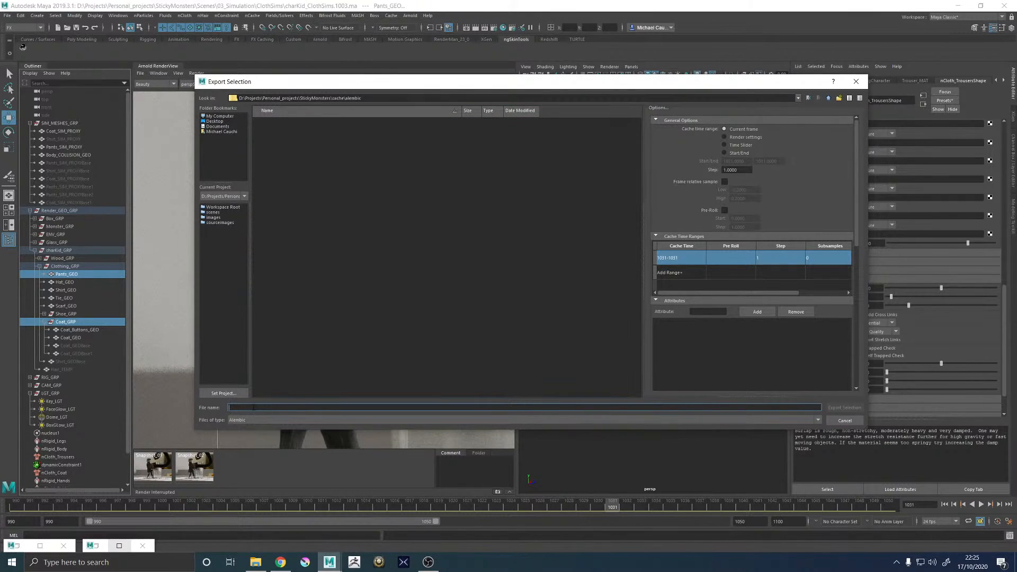
{"action": "type", "text": "ClothSims_01/abc"}
{"action": "key", "text": "Return"}
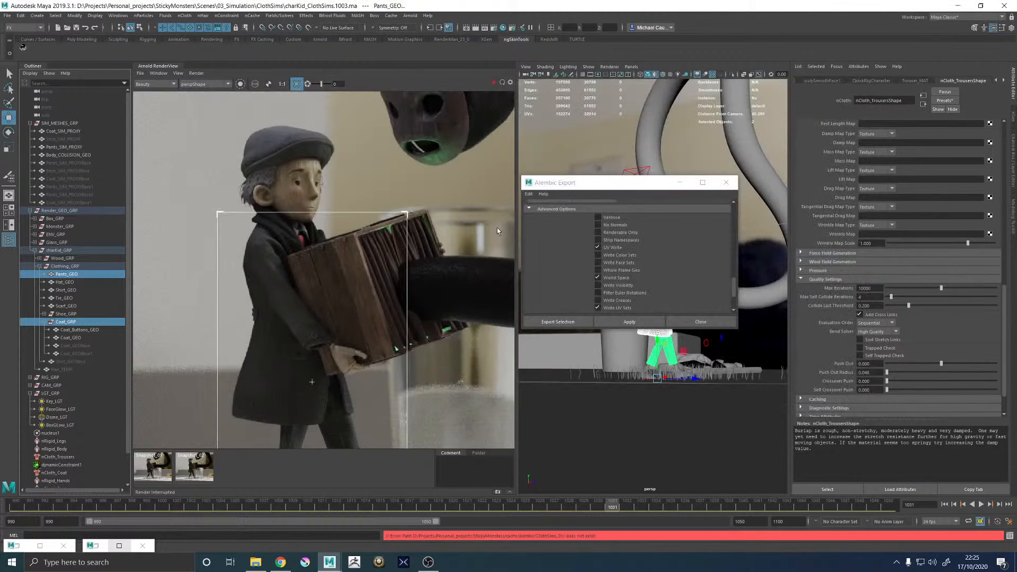
- Export the selected coat and trousers as ClothSims_01.abc to the project's cache\alembic folder
{"action": "left_click", "coordinate": [570, 323]}
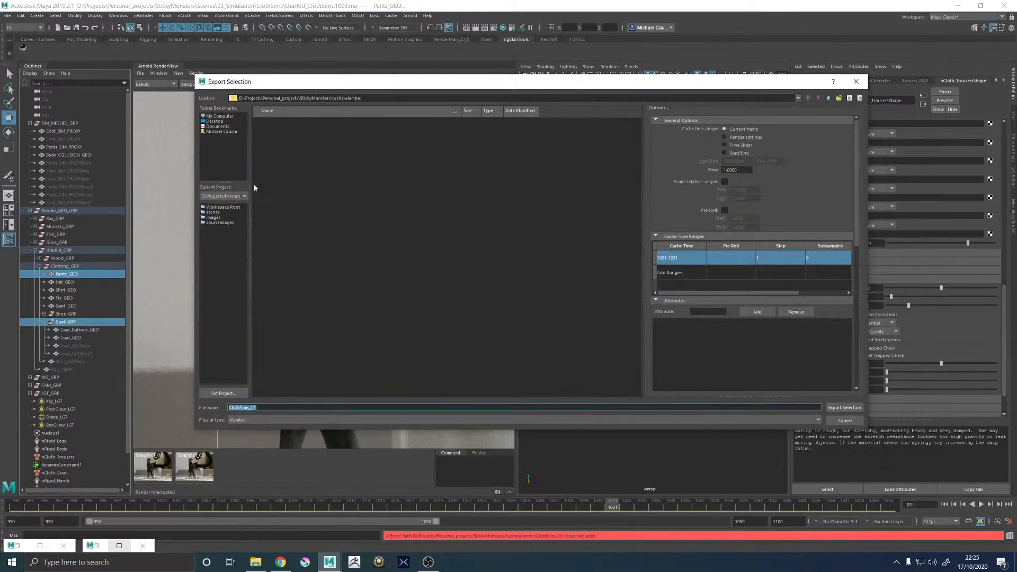
{"action": "left_click", "coordinate": [274, 407]}
{"action": "left_click", "coordinate": [842, 408]}
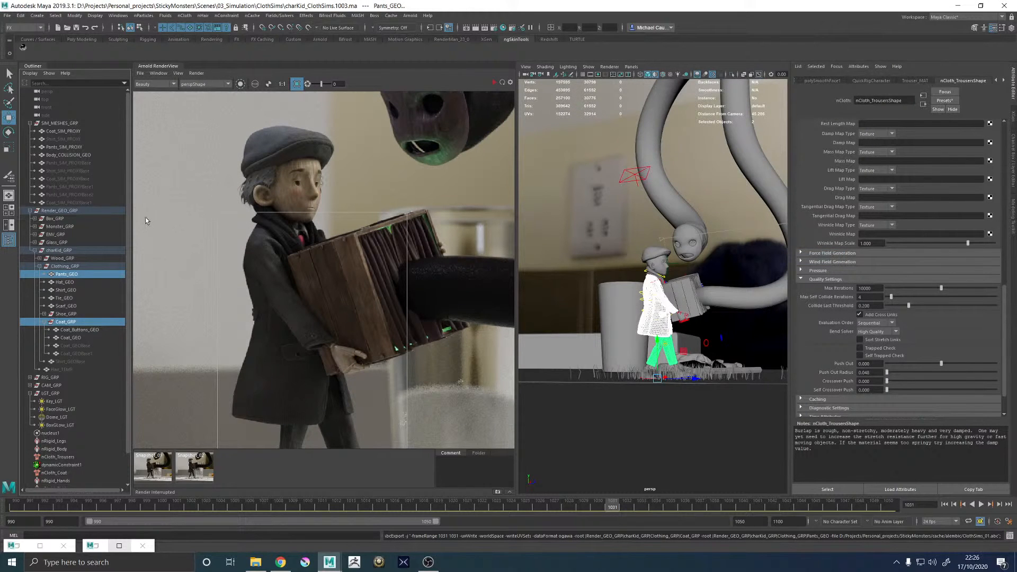
- Select the coat mesh Coat_GEO and save the scene as the new incremental version charKid_ClothSims.1004.ma
{"action": "left_click", "coordinate": [73, 322]}
{"action": "left_click", "coordinate": [70, 337]}
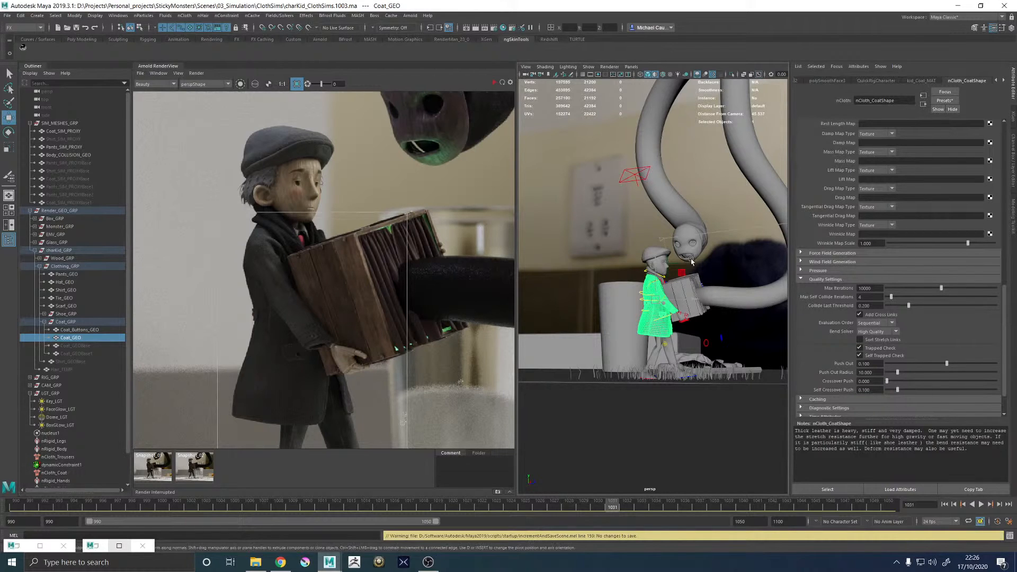
{"action": "left_click_drag", "start_coordinate": [688, 261], "coordinate": [671, 264], "text": "alt"}
{"action": "key", "text": "q"}
{"action": "key", "text": "ctrl+s"}
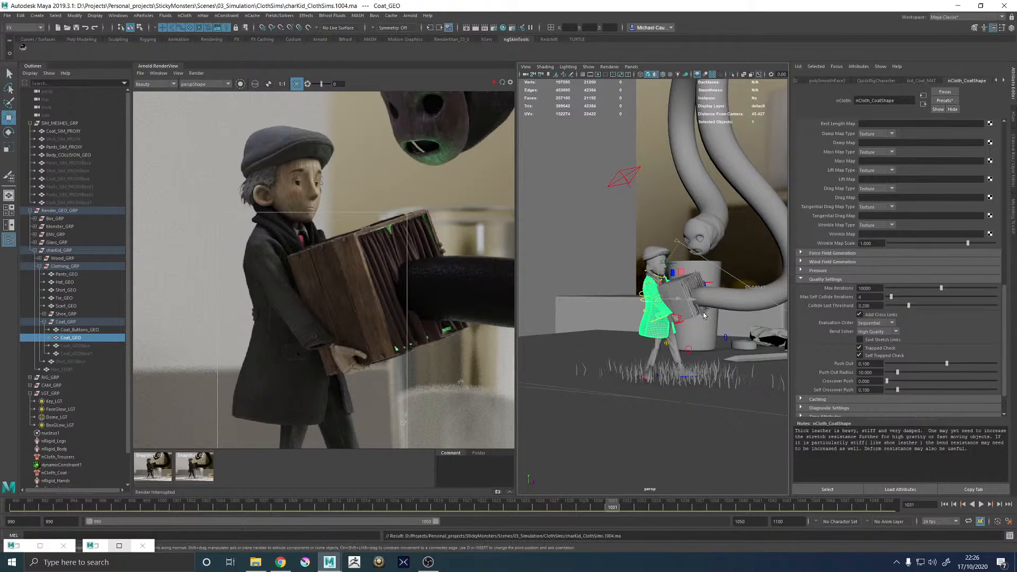
- Inspect the simulated coat in the viewport and the rendered coat and trousers, both up close and in the full figure
{"action": "left_click_drag", "start_coordinate": [708, 300], "coordinate": [682, 303], "text": "alt"}
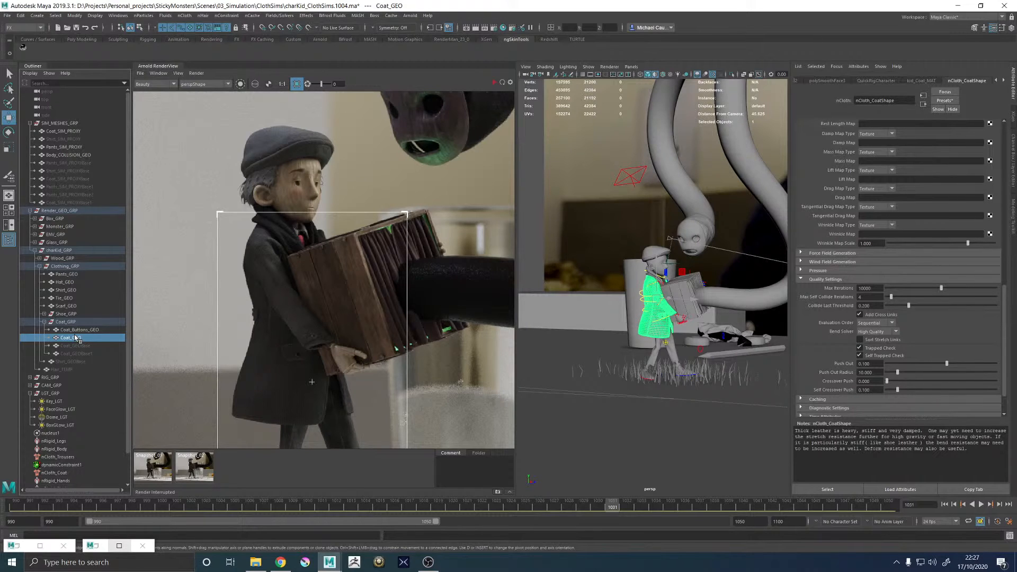
{"action": "scroll", "coordinate": [278, 259], "scroll_direction": "up", "scroll_amount": 5}
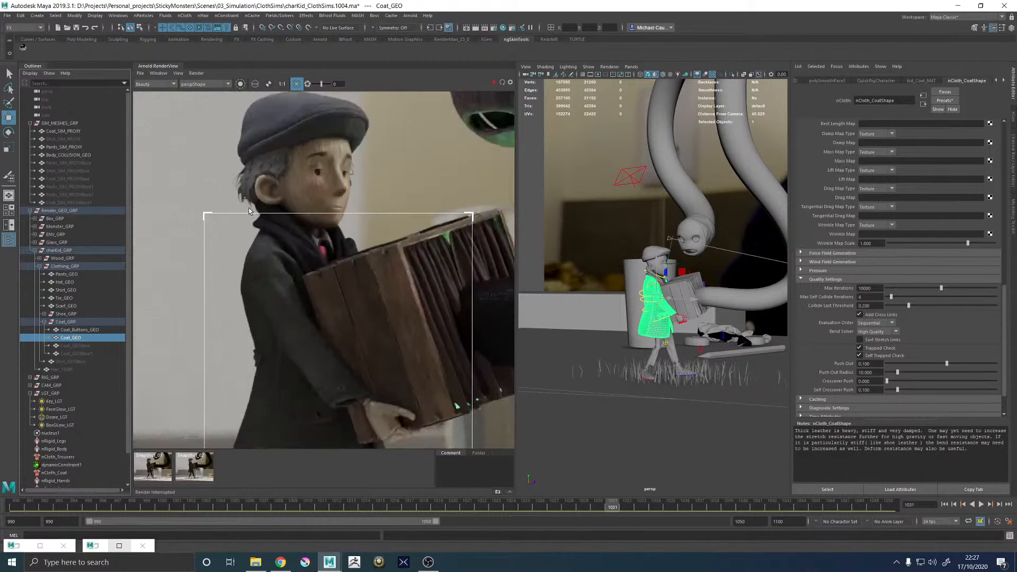
{"action": "scroll", "coordinate": [242, 131], "scroll_direction": "down", "scroll_amount": 5}
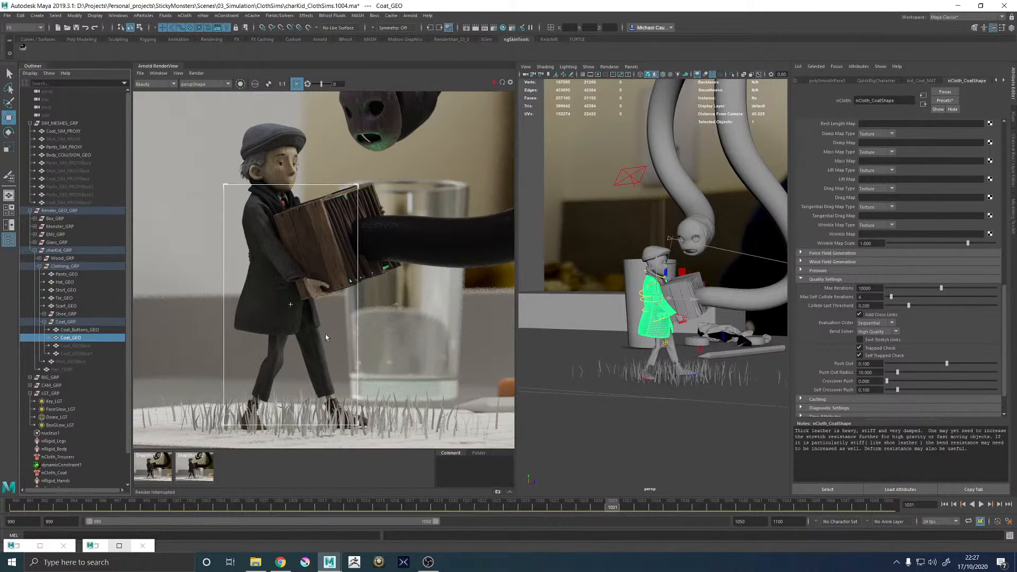
{"action": "scroll", "coordinate": [327, 337], "scroll_direction": "up", "scroll_amount": 5}
{"action": "scroll", "coordinate": [309, 343], "scroll_direction": "down", "scroll_amount": 2}
{"action": "scroll", "coordinate": [236, 325], "scroll_direction": "up", "scroll_amount": 1}
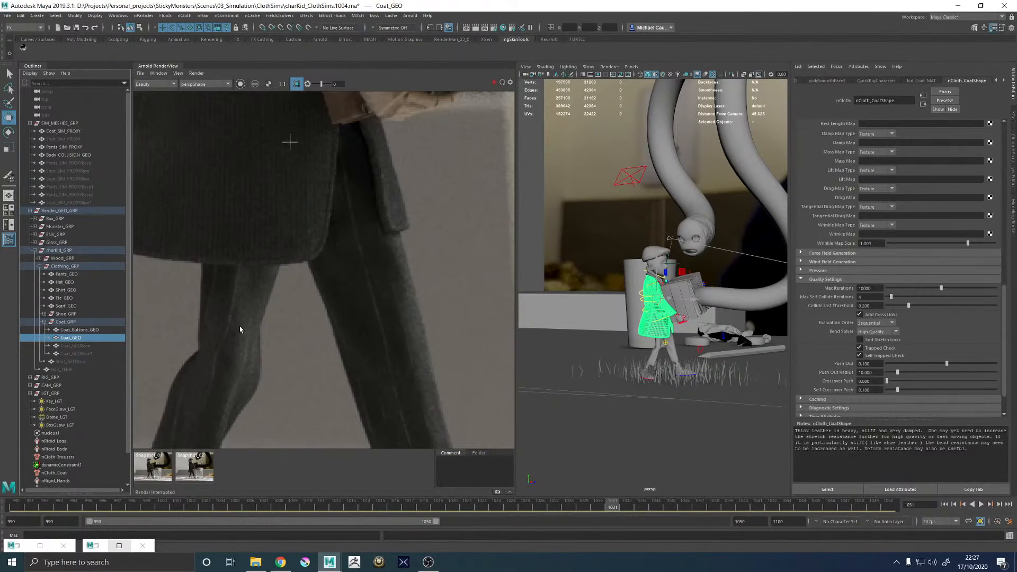
{"action": "scroll", "coordinate": [247, 312], "scroll_direction": "down", "scroll_amount": 4}
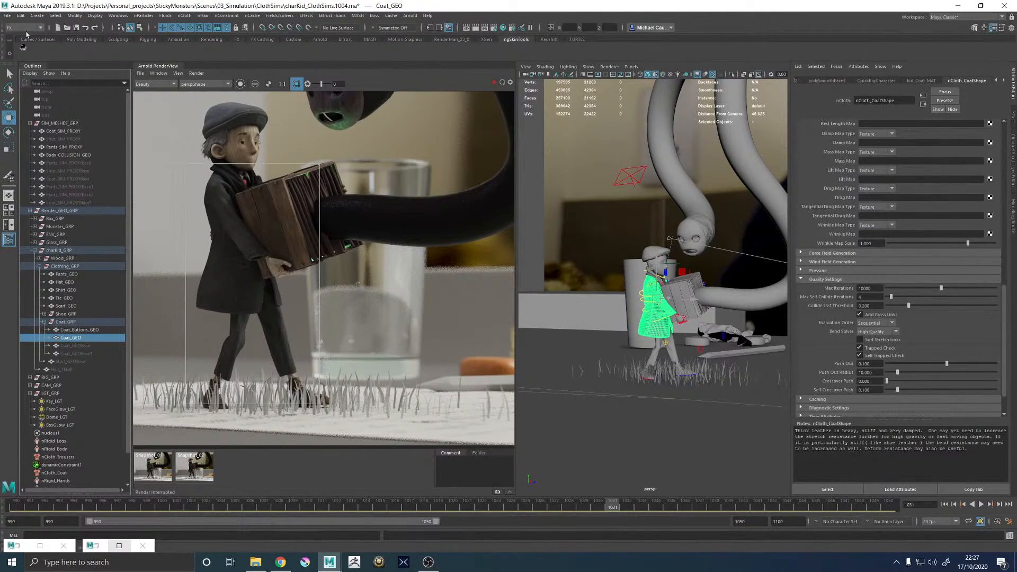
- Delete the original simulated meshes Pants_GEO and Coat_GEO from the character's clothing group, keeping the coat buttons
{"action": "left_click", "coordinate": [67, 274]}
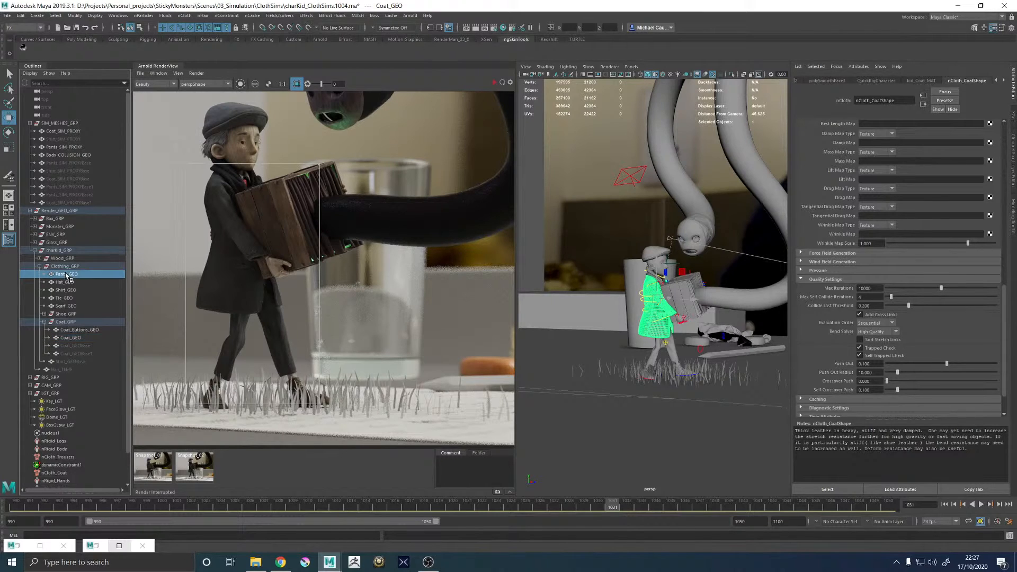
{"action": "key", "text": "Delete"}
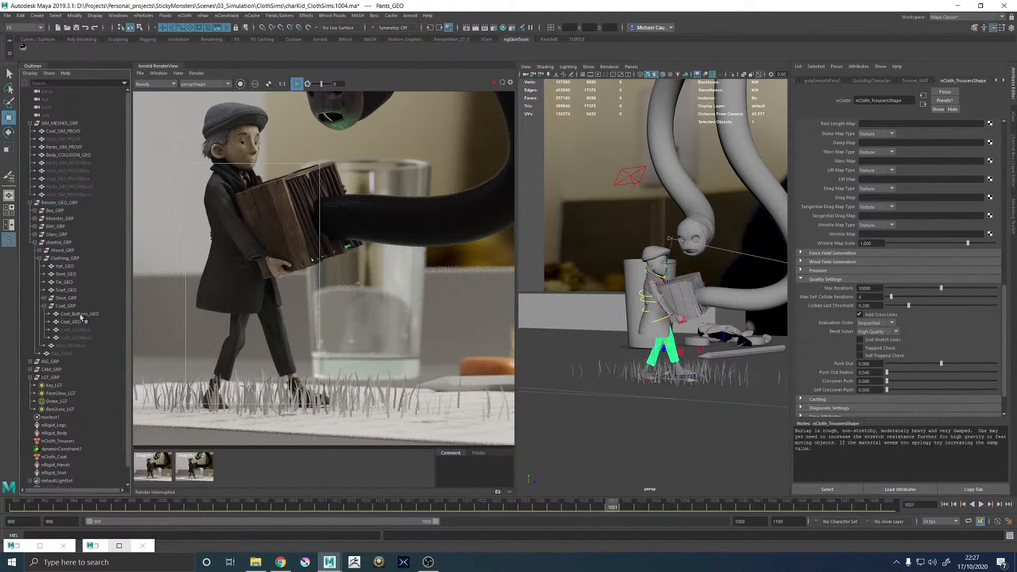
{"action": "left_click", "coordinate": [80, 315]}
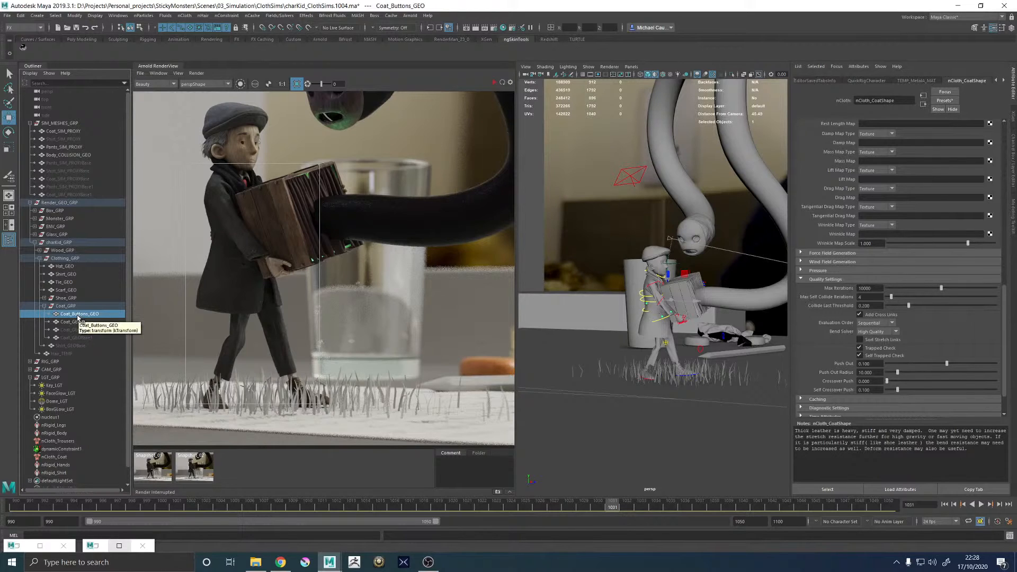
{"action": "left_click", "coordinate": [78, 321]}
{"action": "key", "text": "Delete"}
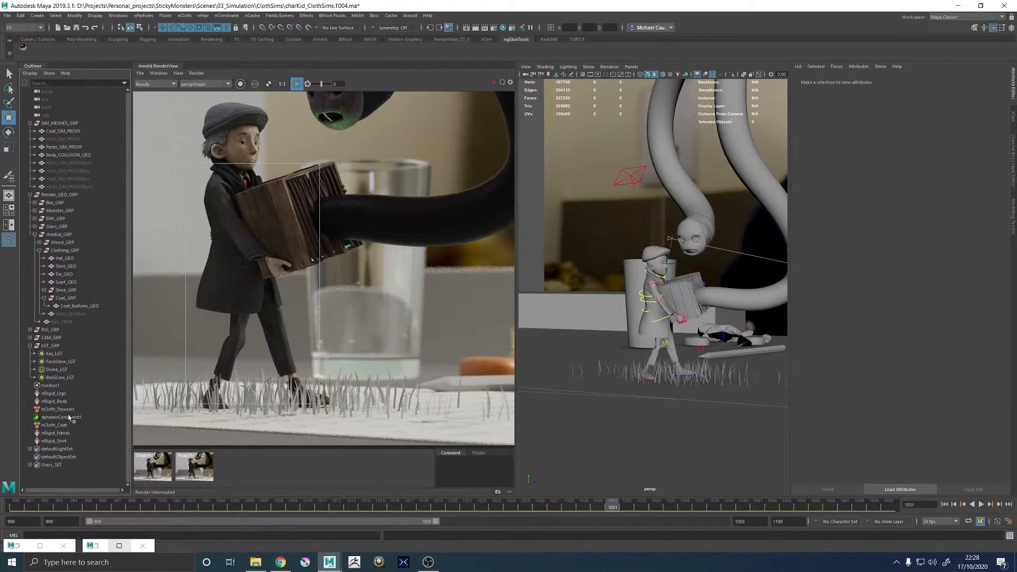
- Delete the nRigid, nCloth and dynamic constraint nodes from nRigid_Legs through nRigid_Shirt, keeping nucleus1
{"action": "left_click", "coordinate": [57, 393]}
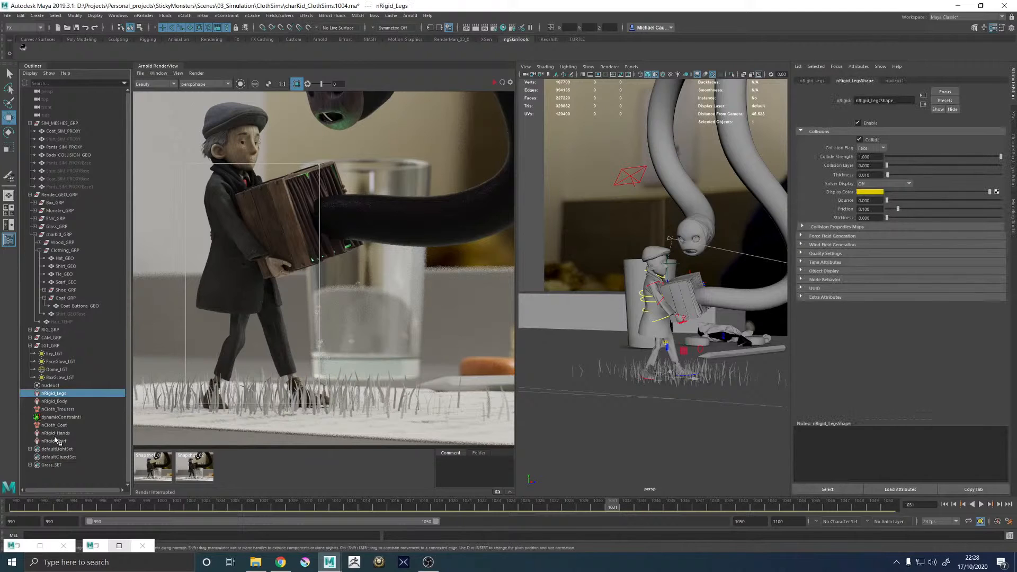
{"action": "left_click", "coordinate": [55, 441], "text": "shift"}
{"action": "key", "text": "Delete"}
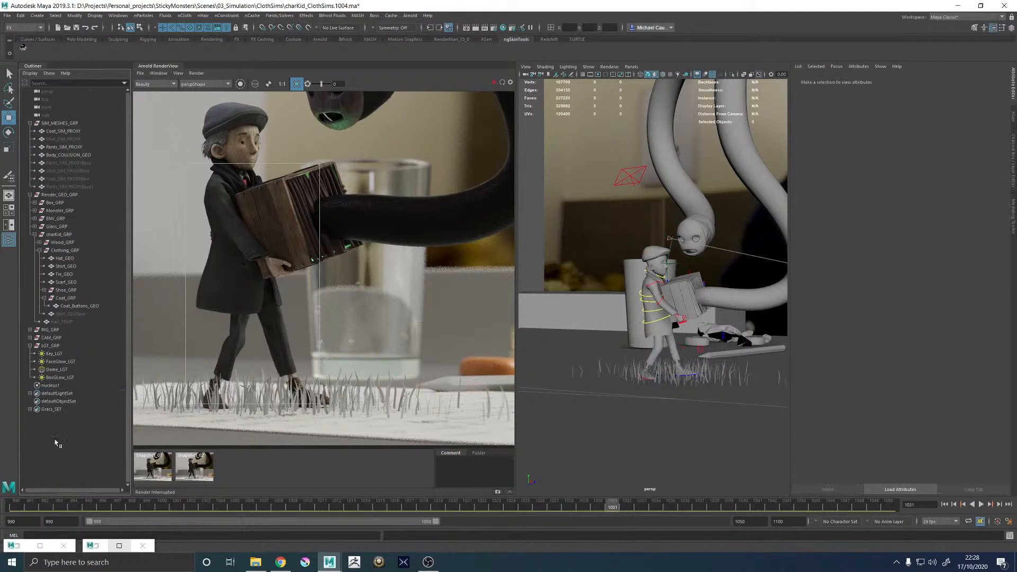
- Hide the simulation proxy meshes Coat_SIM_PROXY and Pants_SIM_PROXY
{"action": "left_click", "coordinate": [659, 291]}
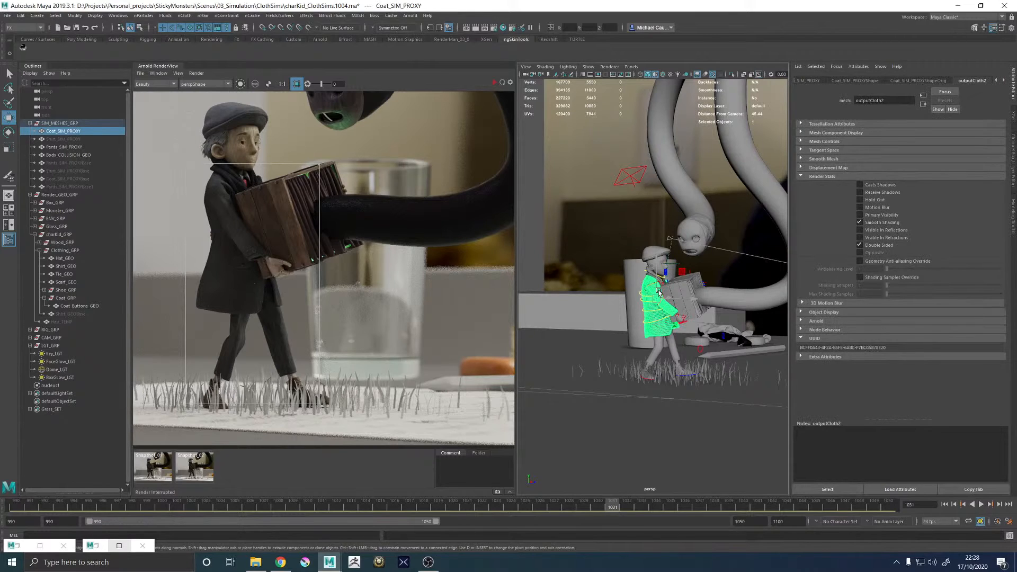
{"action": "key", "text": "h"}
{"action": "left_click", "coordinate": [52, 148]}
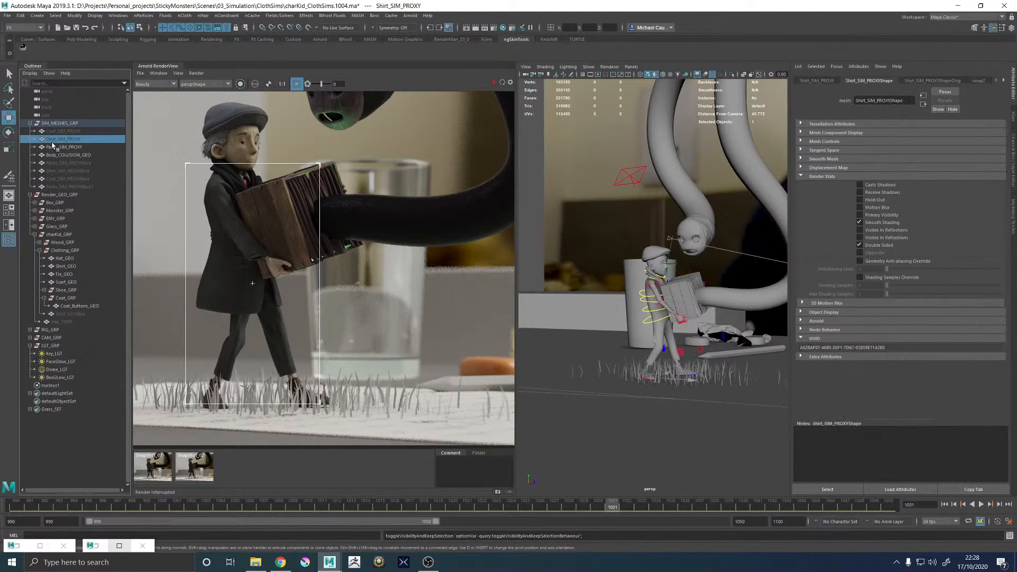
{"action": "key", "text": "h"}
- Import the Alembic cache ClothSims_01.abc from the project's cache\alembic folder into the scene
{"action": "left_click", "coordinate": [7, 15]}
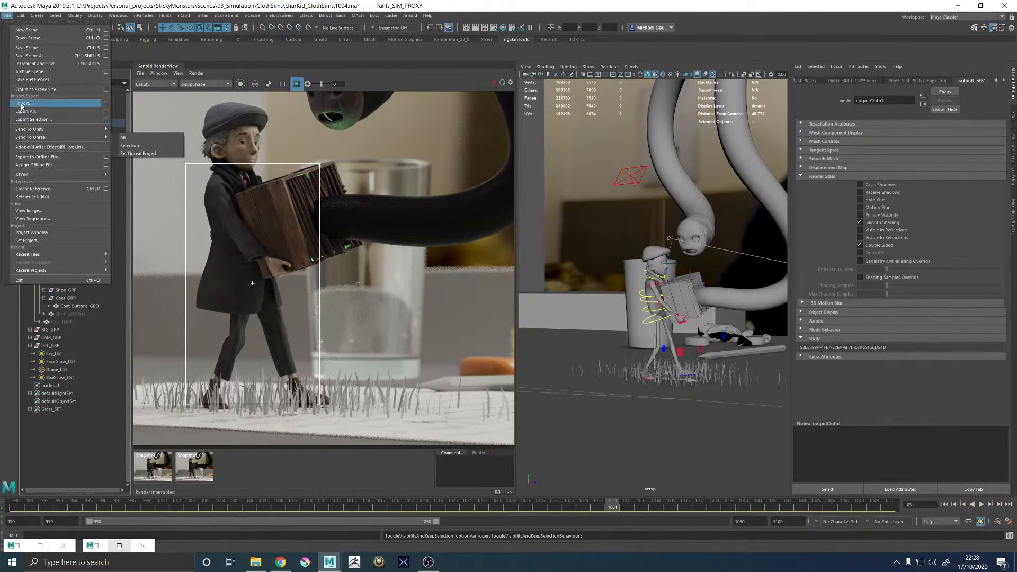
{"action": "left_click", "coordinate": [22, 106]}
{"action": "double_click", "coordinate": [275, 123]}
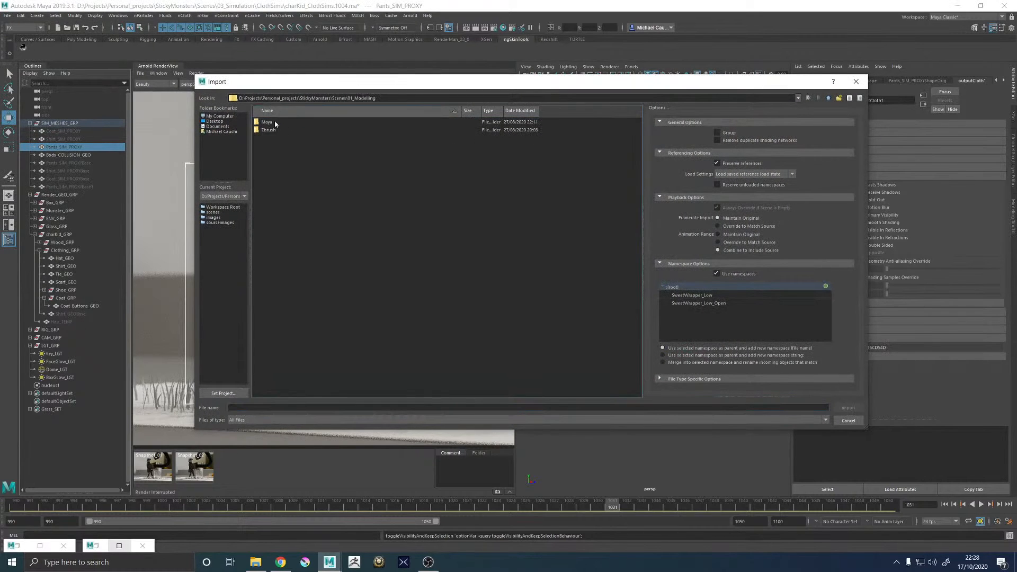
{"action": "left_click", "coordinate": [828, 98]}
{"action": "left_click", "coordinate": [828, 98]}
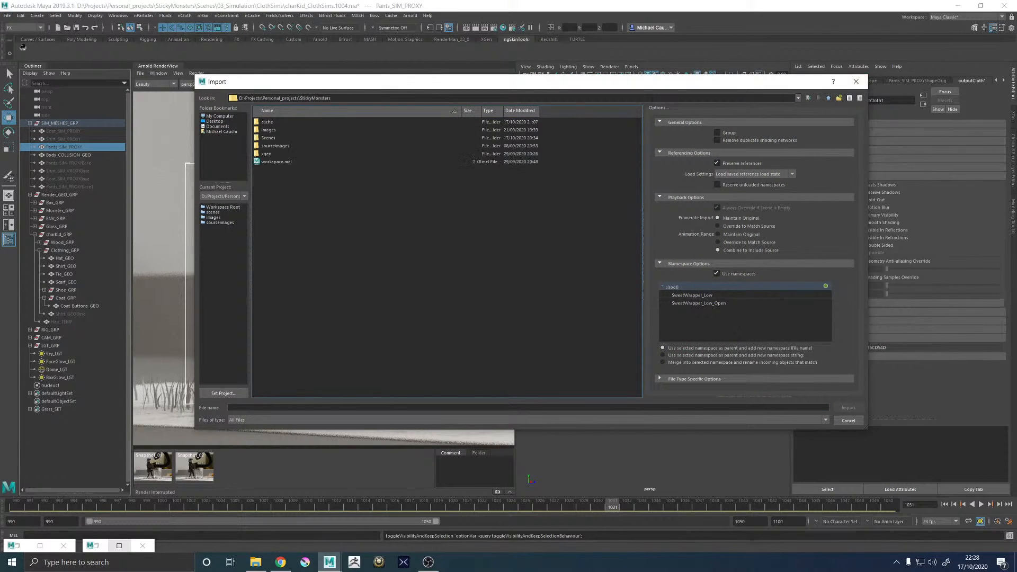
{"action": "double_click", "coordinate": [267, 122]}
{"action": "double_click", "coordinate": [268, 122]}
{"action": "double_click", "coordinate": [268, 122]}
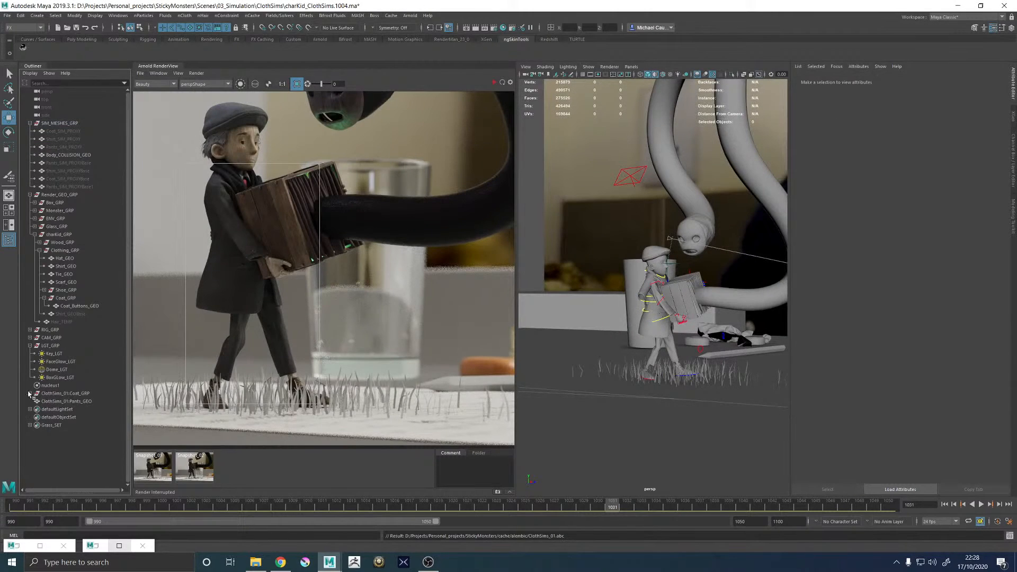
- Check the imported ClothSims_01 meshes and delete Coat_GEOBase and Coat_GEOBase1 from the imported coat group
{"action": "left_click", "coordinate": [30, 394]}
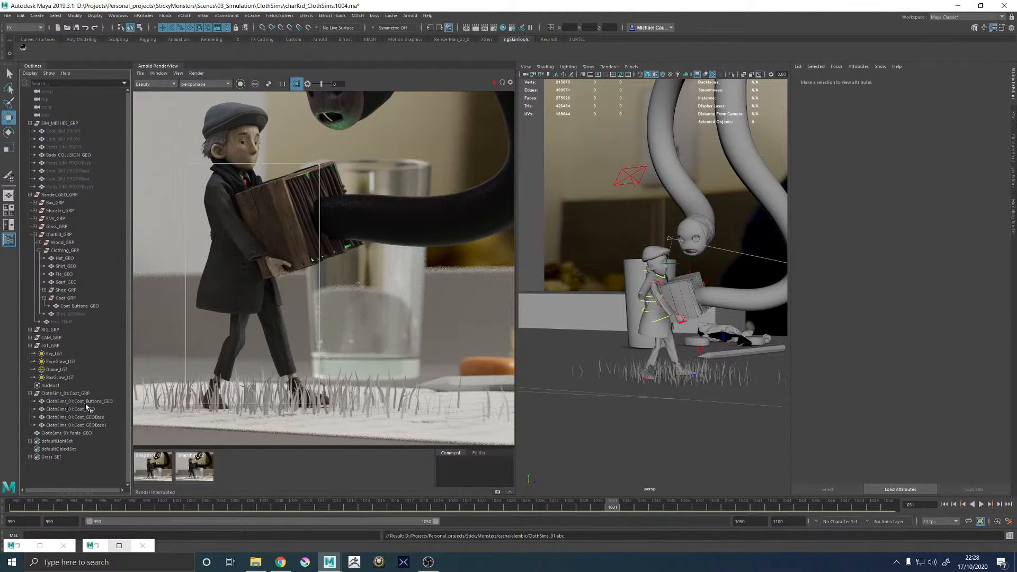
{"action": "left_click", "coordinate": [85, 402]}
{"action": "left_click", "coordinate": [88, 410]}
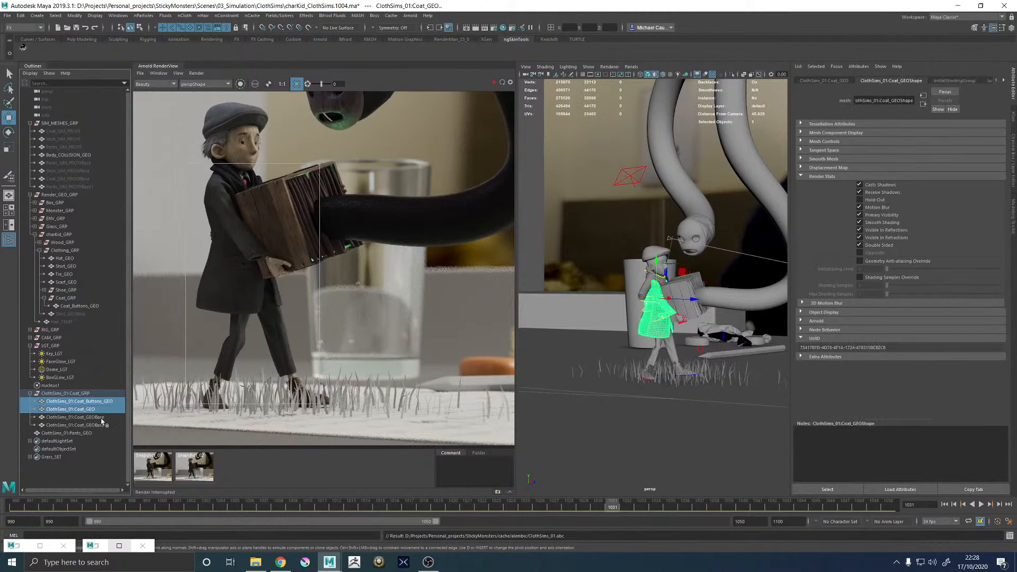
{"action": "left_click", "coordinate": [94, 418]}
{"action": "left_click", "coordinate": [93, 424]}
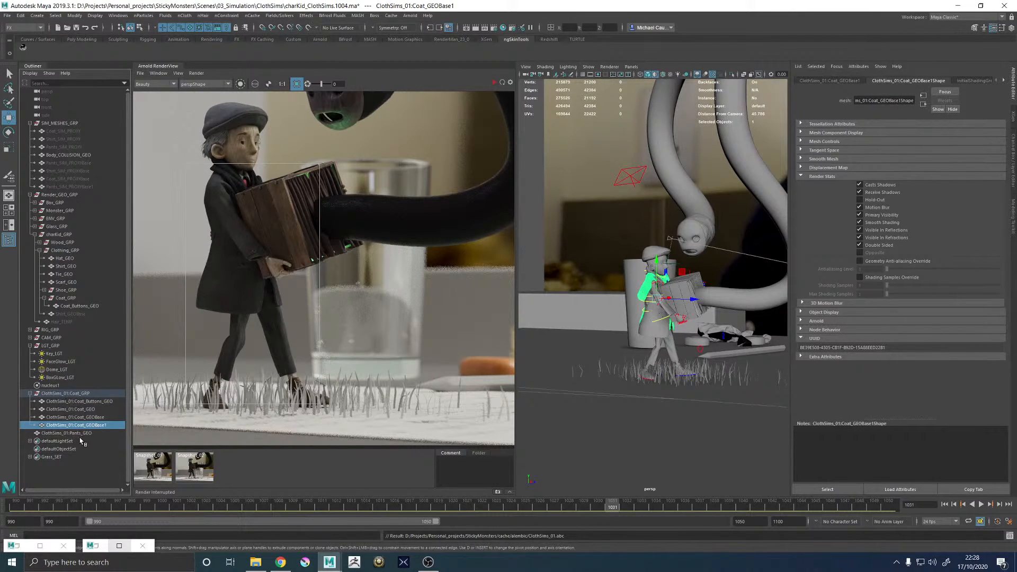
{"action": "left_click", "coordinate": [82, 434]}
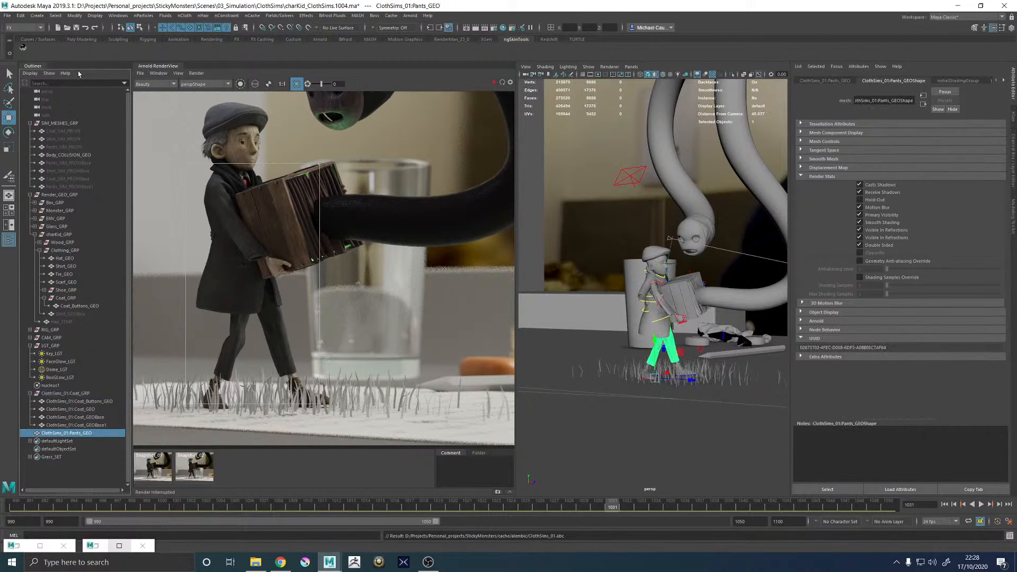
{"action": "left_click", "coordinate": [98, 418]}
{"action": "left_click", "coordinate": [101, 425], "text": "shift"}
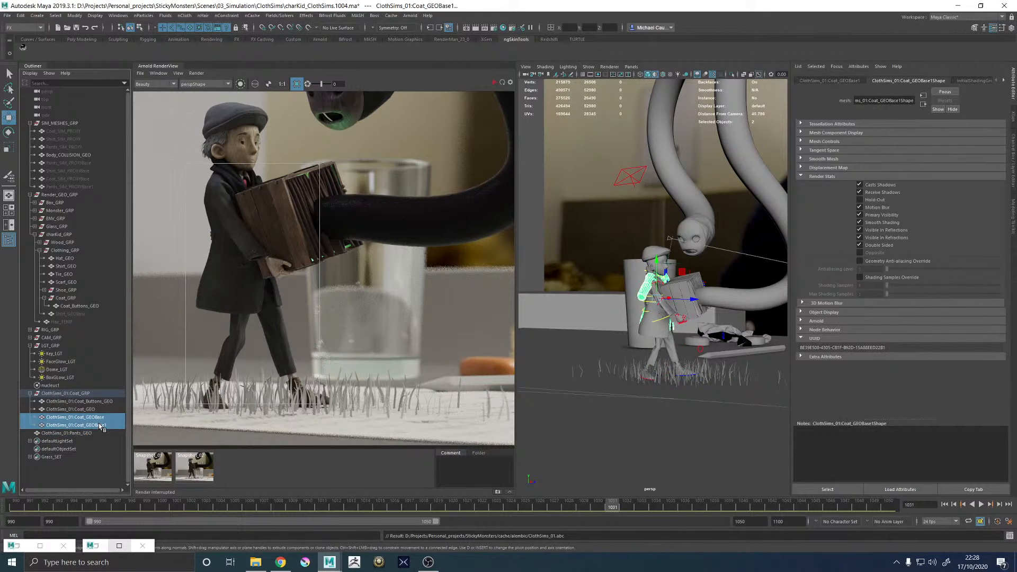
{"action": "key", "text": "Delete"}
- Assign the existing material kid_Coat_MAT to the imported coat buttons, Coat_Buttons_GEO
{"action": "left_click", "coordinate": [87, 402]}
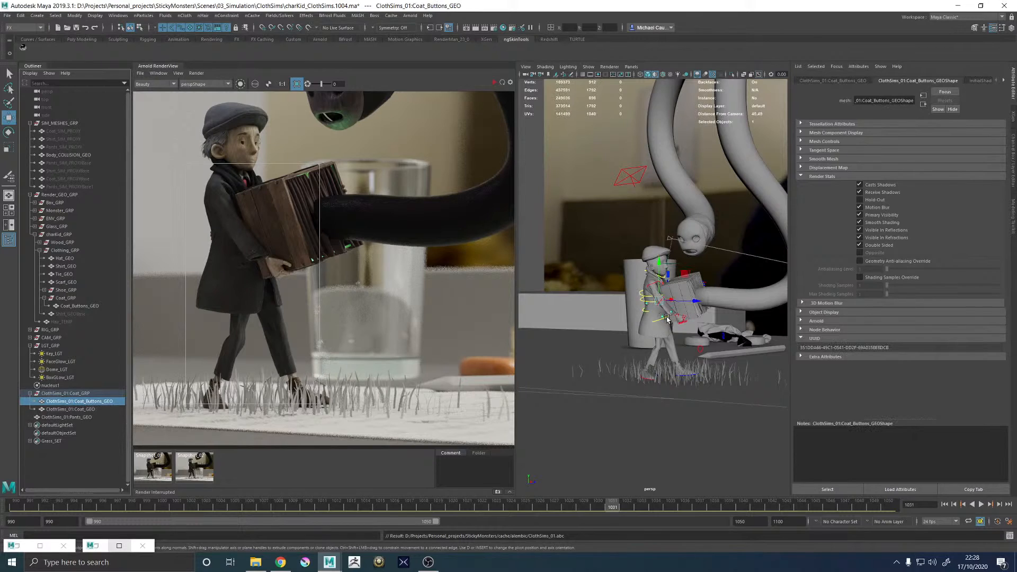
{"action": "key", "text": "f"}
{"action": "right_click_drag", "start_coordinate": [674, 336], "coordinate": [749, 389]}
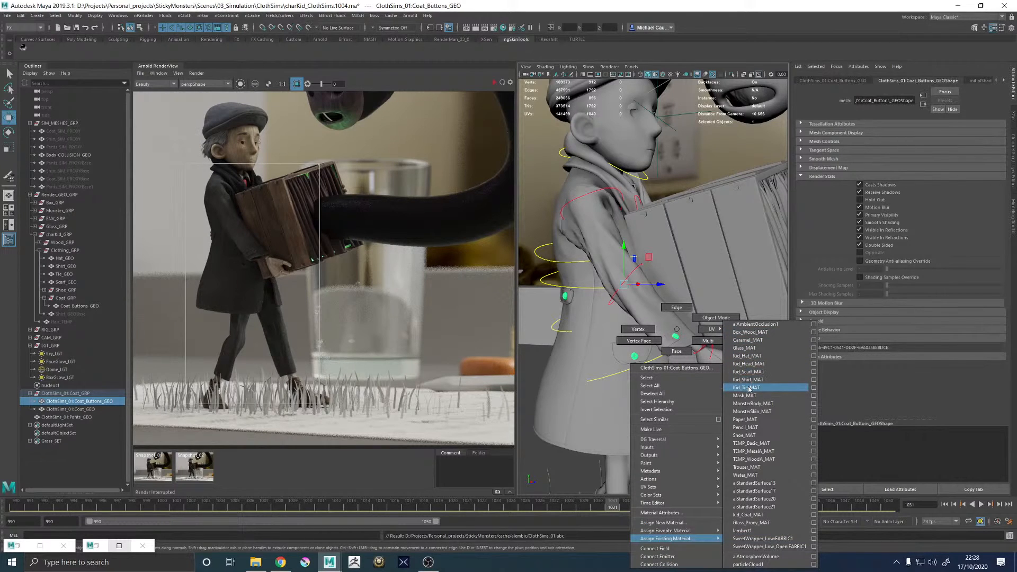
{"action": "right_click_drag", "start_coordinate": [749, 389], "coordinate": [761, 517]}
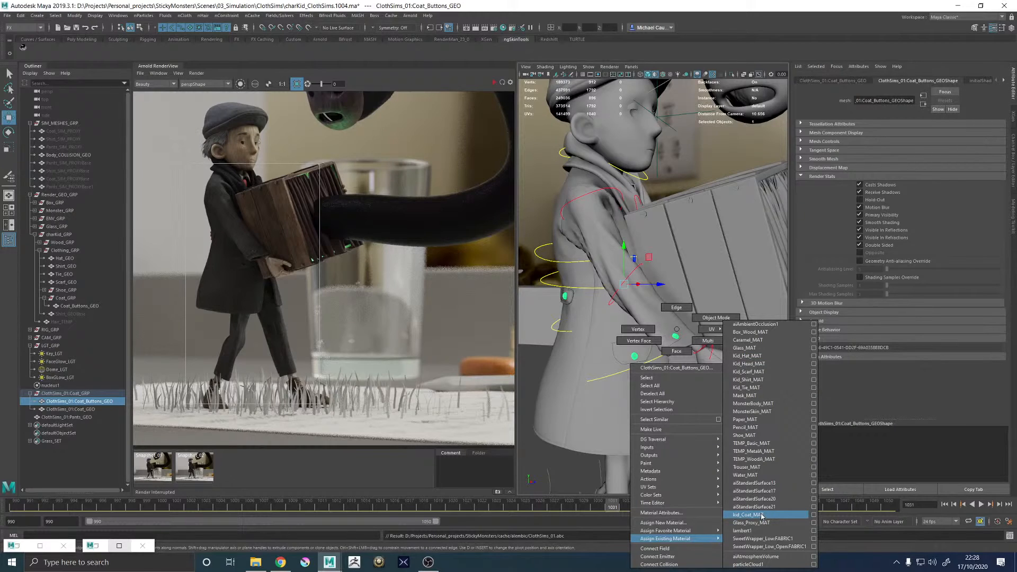
{"action": "right_click_drag", "start_coordinate": [761, 515], "coordinate": [760, 512]}
- Assign the existing material kid_Coat_MAT to the imported coat mesh, Coat_GEO
{"action": "left_click", "coordinate": [644, 316]}
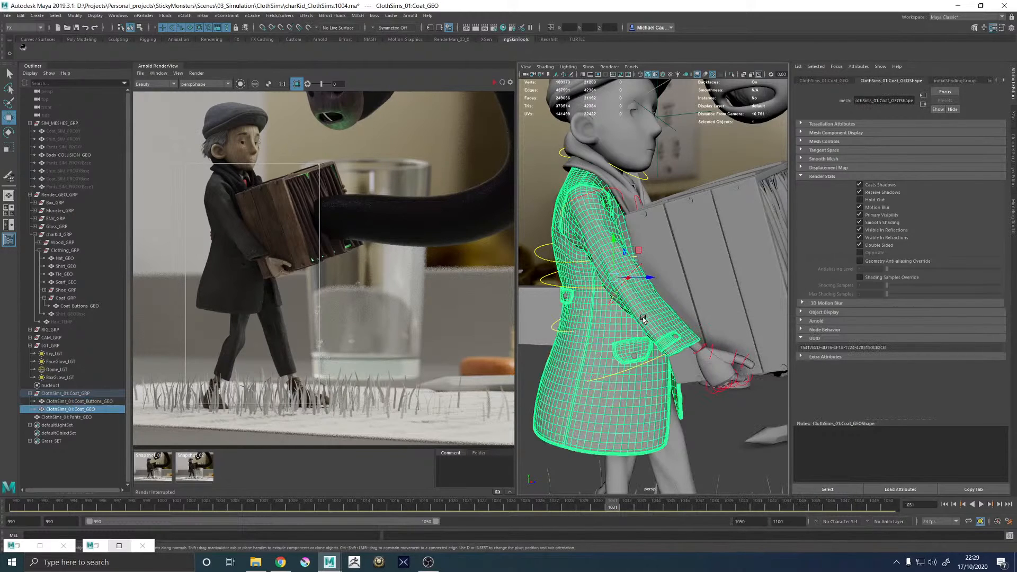
{"action": "right_click", "coordinate": [644, 318]}
{"action": "mouse_move", "coordinate": [643, 526]}
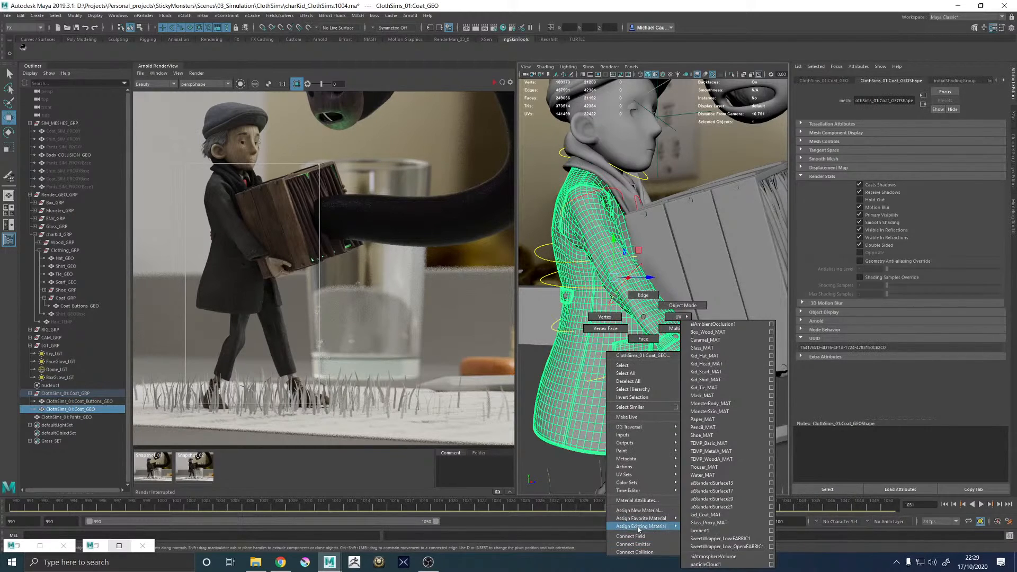
{"action": "left_click", "coordinate": [712, 515]}
- Assign the existing material Trouser_MAT to the imported trousers mesh, Pants_GEO
{"action": "middle_click_drag", "start_coordinate": [679, 447], "coordinate": [665, 334], "text": "alt"}
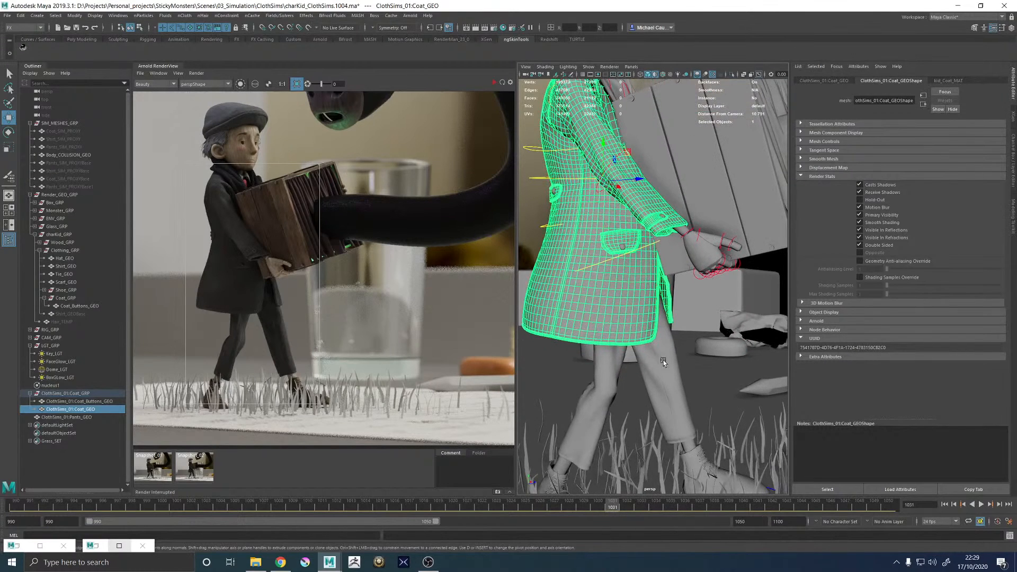
{"action": "left_click", "coordinate": [662, 331]}
{"action": "right_click_drag", "start_coordinate": [661, 328], "coordinate": [662, 360]}
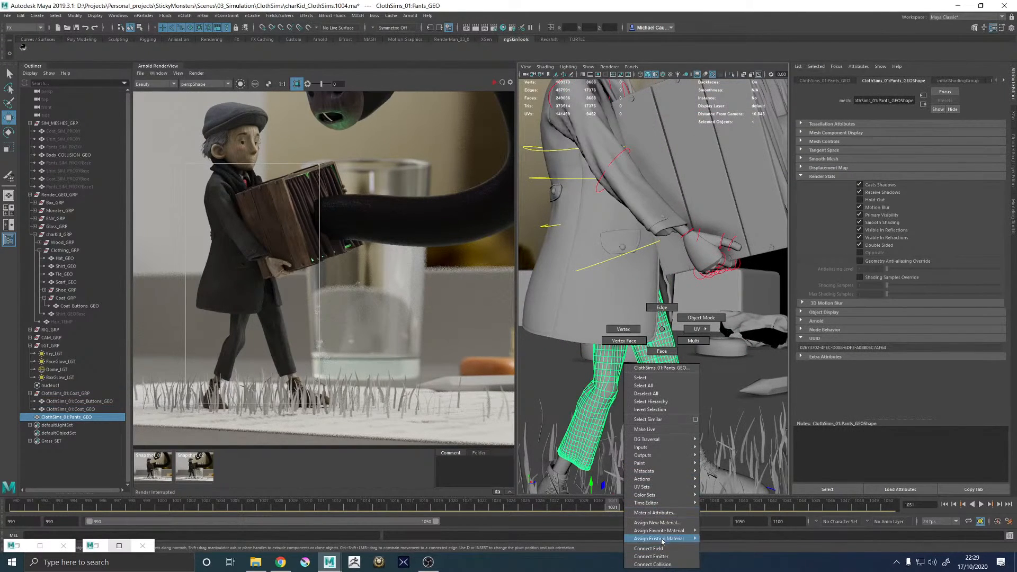
{"action": "mouse_move", "coordinate": [662, 538]}
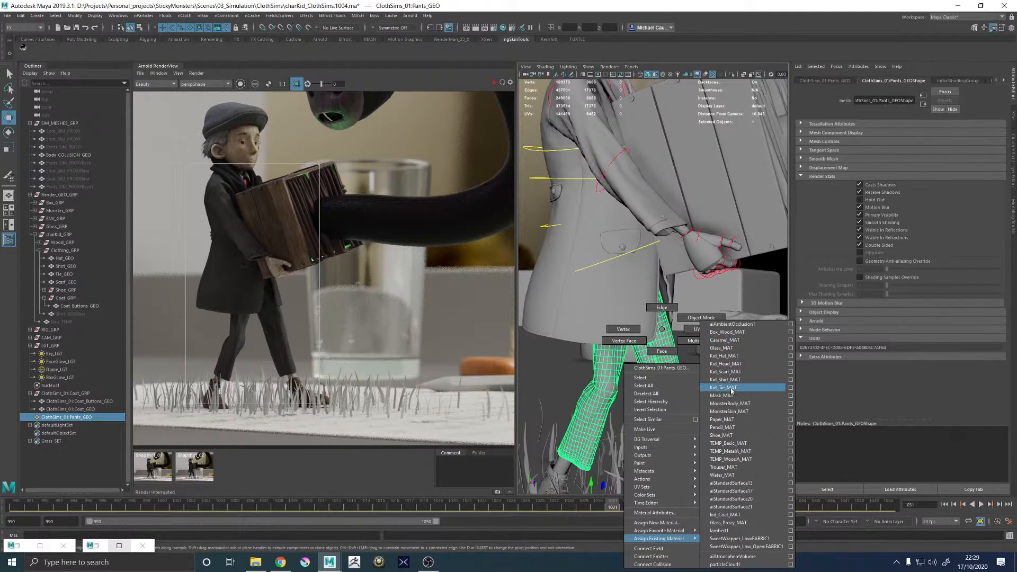
{"action": "left_click", "coordinate": [724, 467]}
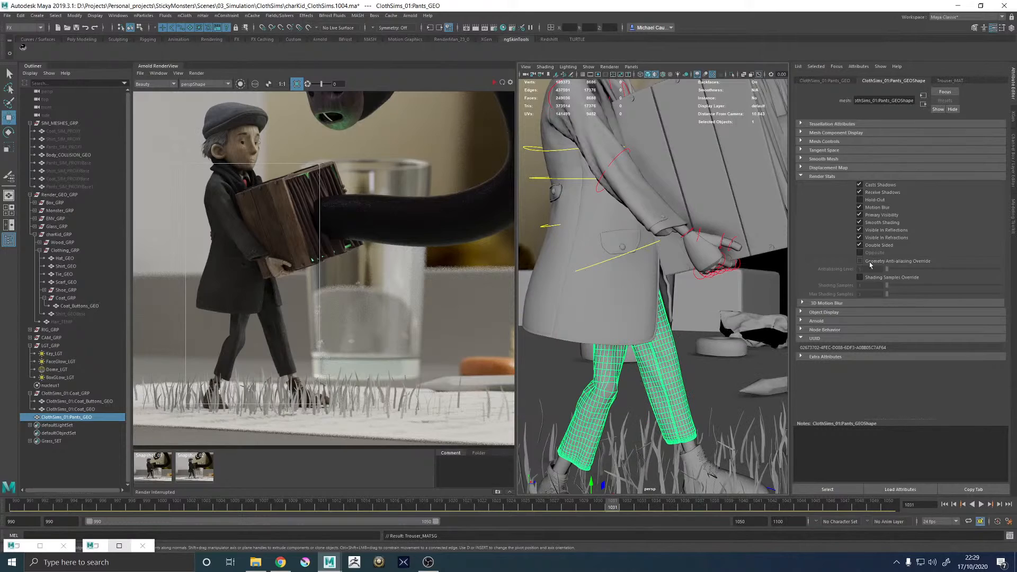
- Set the imported trousers' Arnold subdivision type to catclark with 4 iterations
{"action": "left_click", "coordinate": [806, 177]}
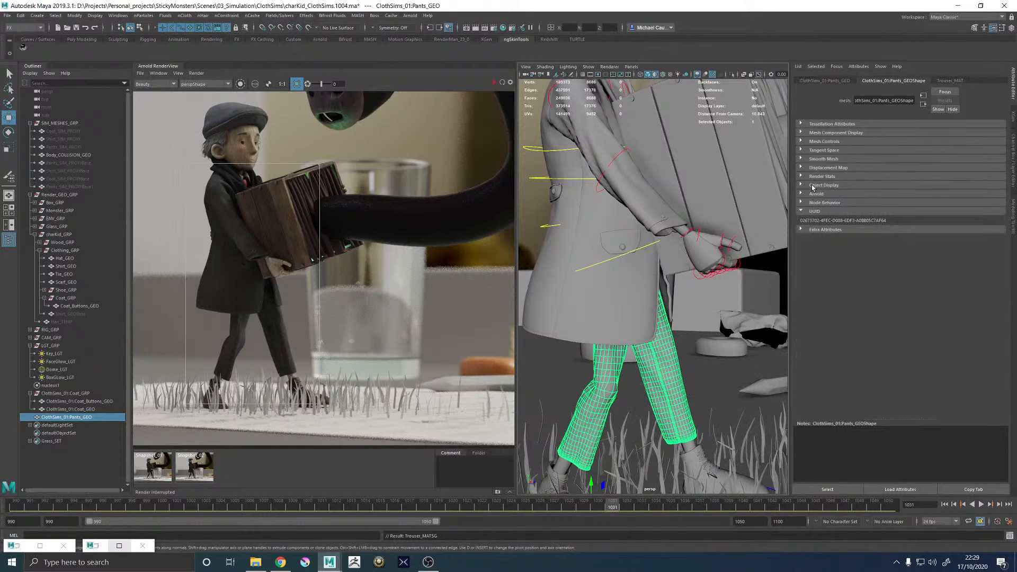
{"action": "left_click", "coordinate": [815, 194]}
{"action": "scroll", "coordinate": [826, 339], "scroll_direction": "down", "scroll_amount": 3}
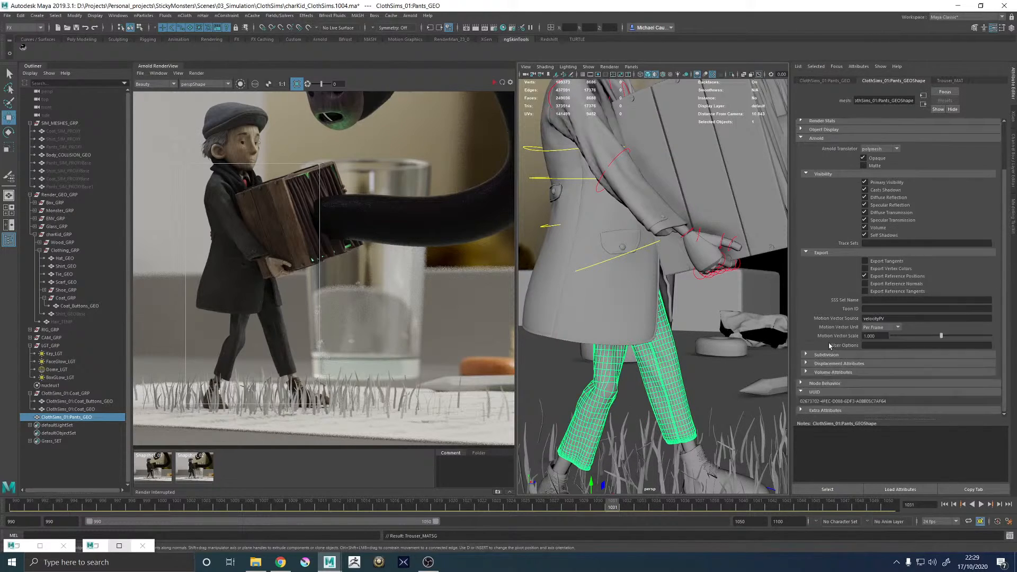
{"action": "left_click", "coordinate": [826, 354]}
{"action": "left_click", "coordinate": [884, 372]}
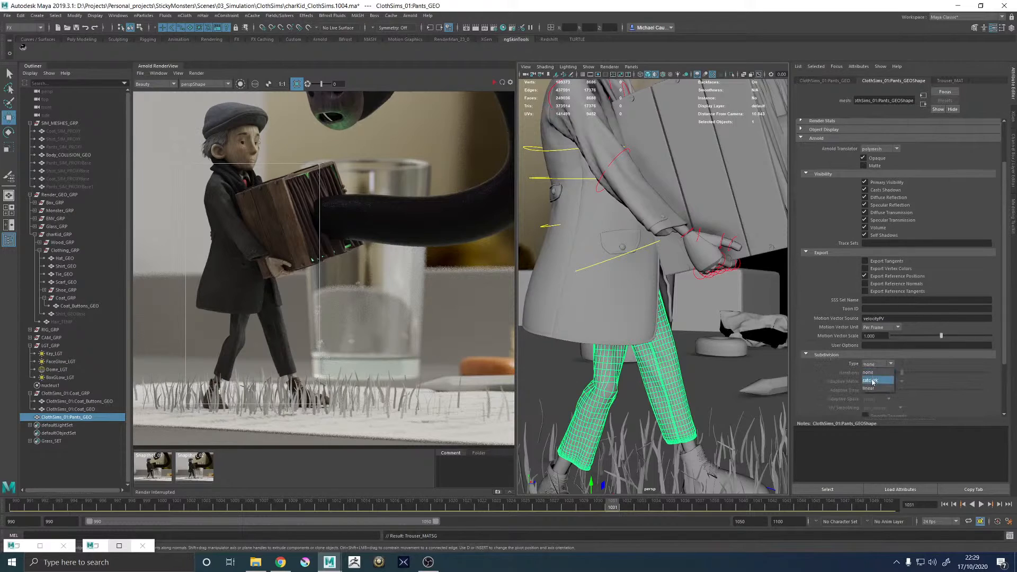
{"action": "left_click_drag", "start_coordinate": [885, 373], "coordinate": [819, 373]}
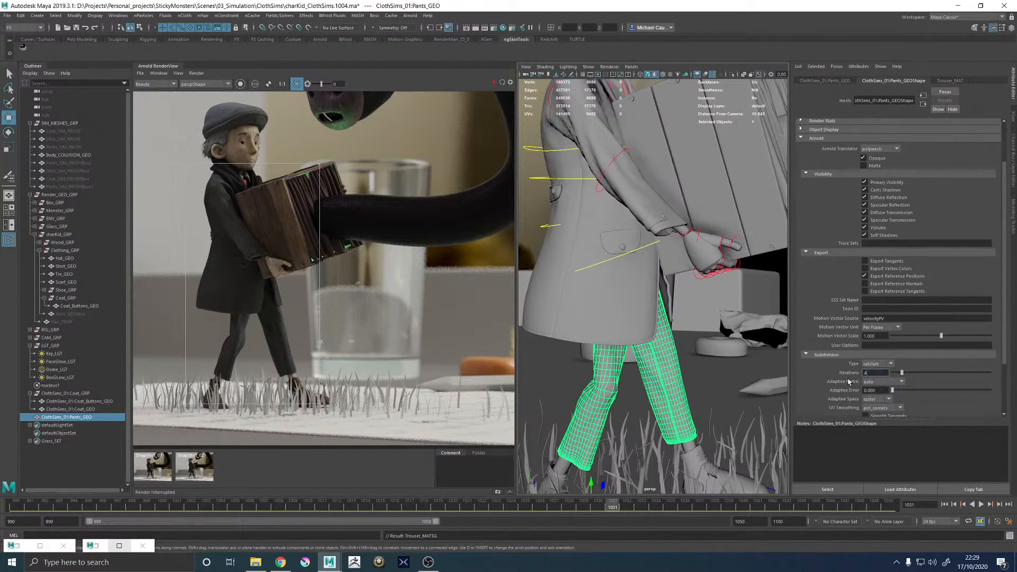
{"action": "type", "text": "4"}
{"action": "key", "text": "Return"}
{"action": "scroll", "coordinate": [845, 379], "scroll_direction": "down", "scroll_amount": 2}
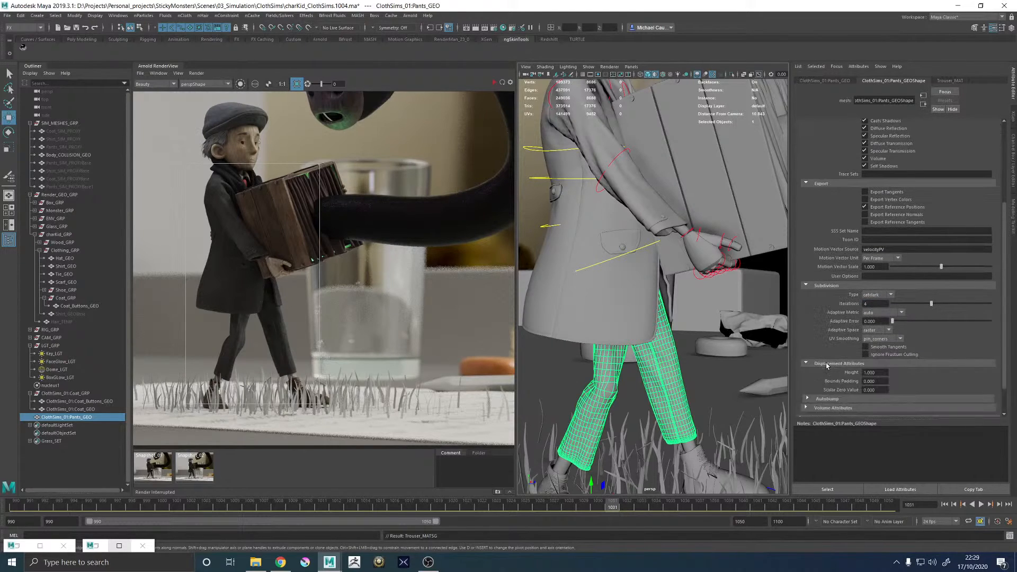
{"action": "left_click", "coordinate": [826, 364]}
- Set the imported coat mesh's Arnold subdivision type to catclark with 4 iterations
{"action": "left_click", "coordinate": [627, 274]}
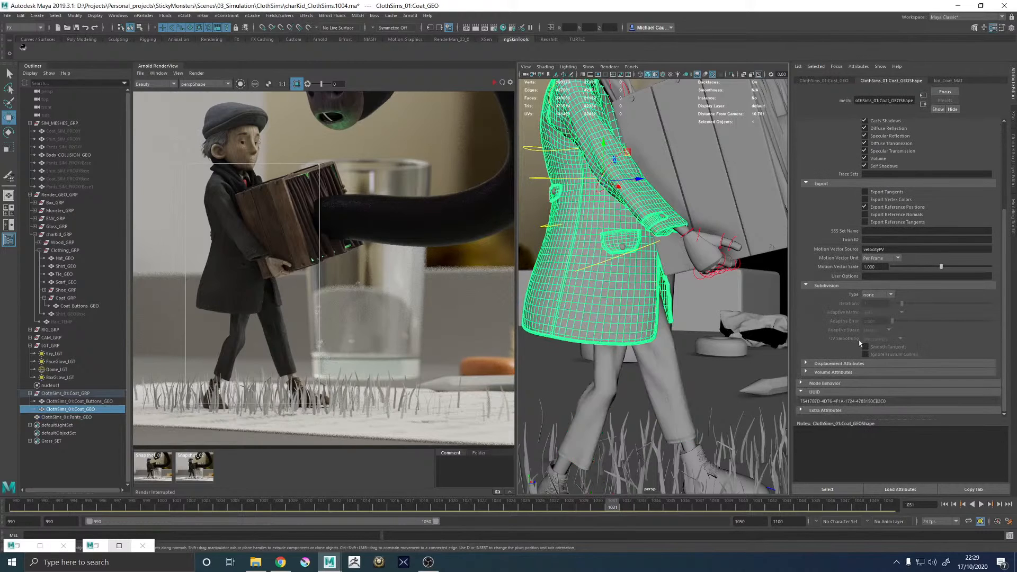
{"action": "left_click", "coordinate": [877, 294]}
{"action": "left_click", "coordinate": [871, 303]}
{"action": "left_click_drag", "start_coordinate": [880, 303], "coordinate": [832, 309]}
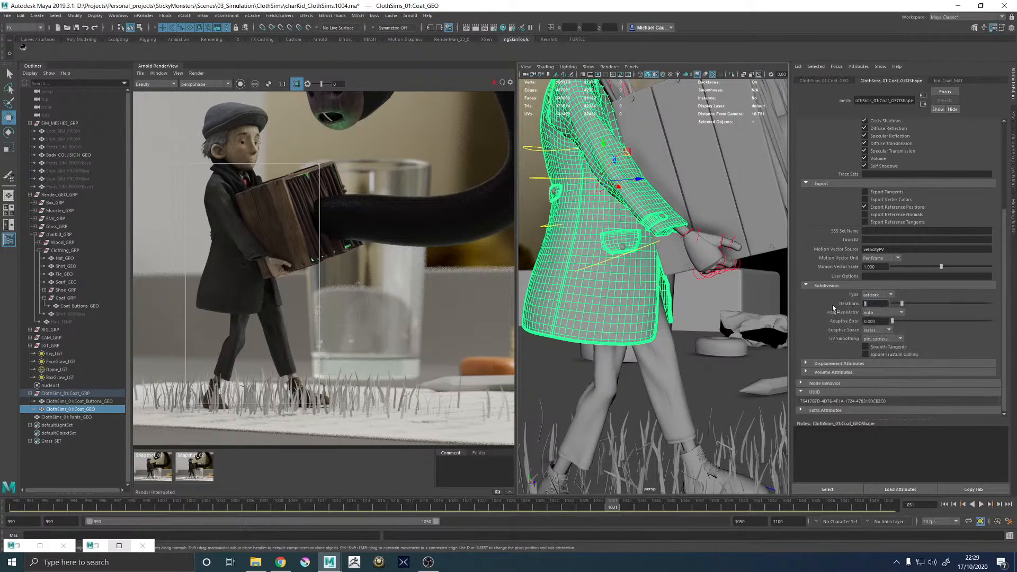
{"action": "type", "text": "4"}
{"action": "key", "text": "Return"}
- Examine the imported coat buttons up close and set their Arnold subdivision type to catclark
{"action": "left_click", "coordinate": [672, 218]}
{"action": "key", "text": "f"}
{"action": "right_click_drag", "start_coordinate": [694, 343], "coordinate": [857, 386], "text": "alt"}
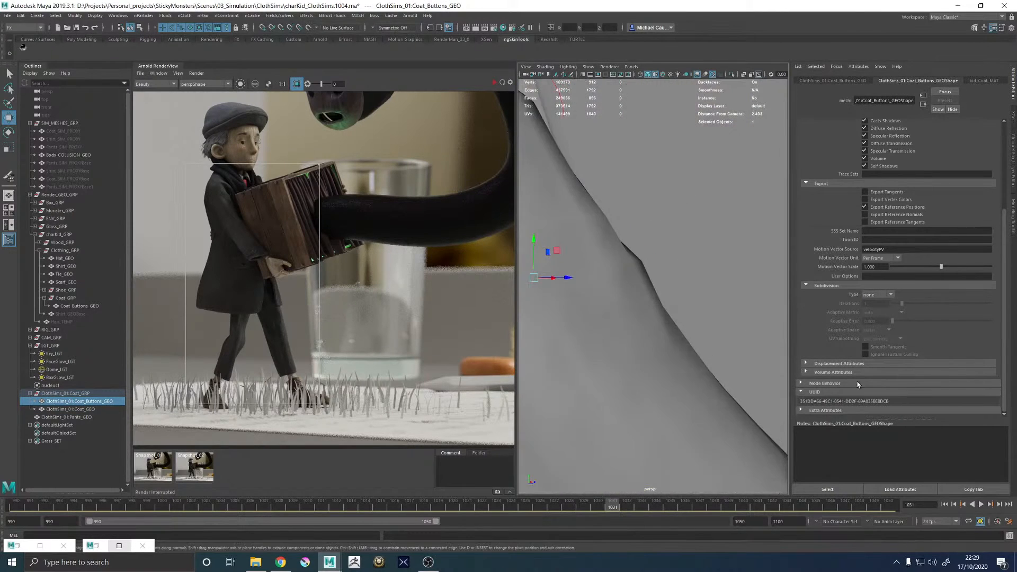
{"action": "right_click_drag", "start_coordinate": [662, 341], "coordinate": [718, 345], "text": "alt"}
{"action": "left_click_drag", "start_coordinate": [718, 345], "coordinate": [599, 272], "text": "alt"}
{"action": "left_click_drag", "start_coordinate": [657, 317], "coordinate": [688, 324], "text": "alt"}
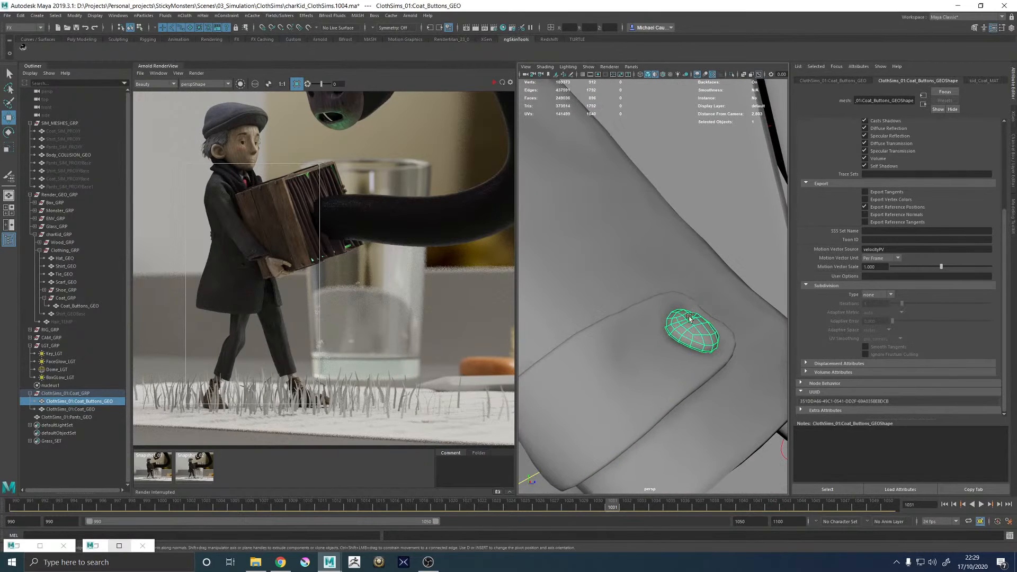
{"action": "right_click", "coordinate": [692, 326]}
{"action": "right_click_drag", "start_coordinate": [692, 325], "coordinate": [692, 345]}
{"action": "double_click", "coordinate": [692, 337]}
{"action": "left_click_drag", "start_coordinate": [693, 336], "coordinate": [684, 296], "text": "alt"}
{"action": "key", "text": "f"}
{"action": "right_click_drag", "start_coordinate": [684, 295], "coordinate": [705, 269]}
{"action": "key", "text": "f"}
{"action": "right_click_drag", "start_coordinate": [610, 303], "coordinate": [617, 279], "text": "alt"}
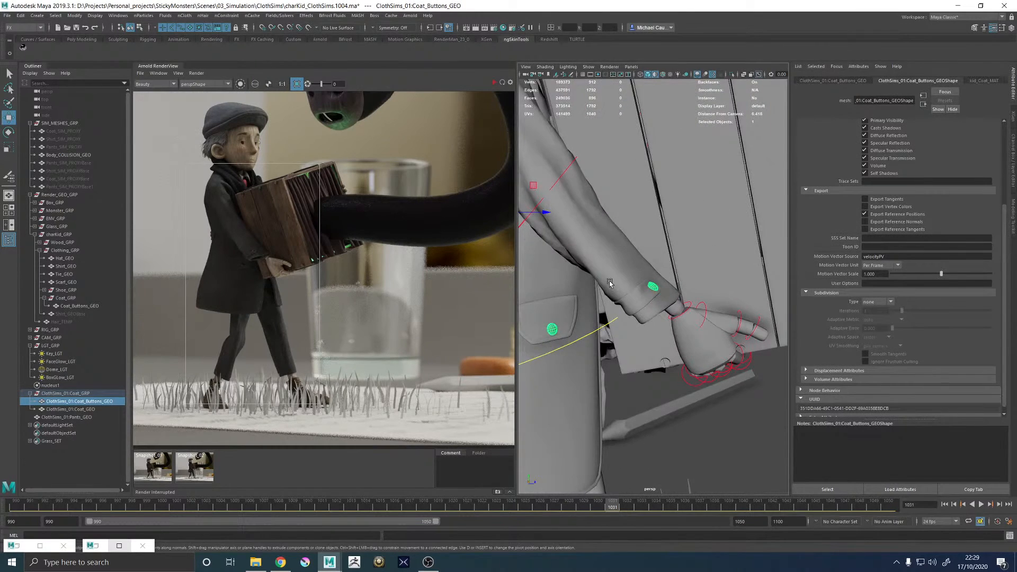
{"action": "middle_click_drag", "start_coordinate": [617, 279], "coordinate": [722, 278], "text": "alt"}
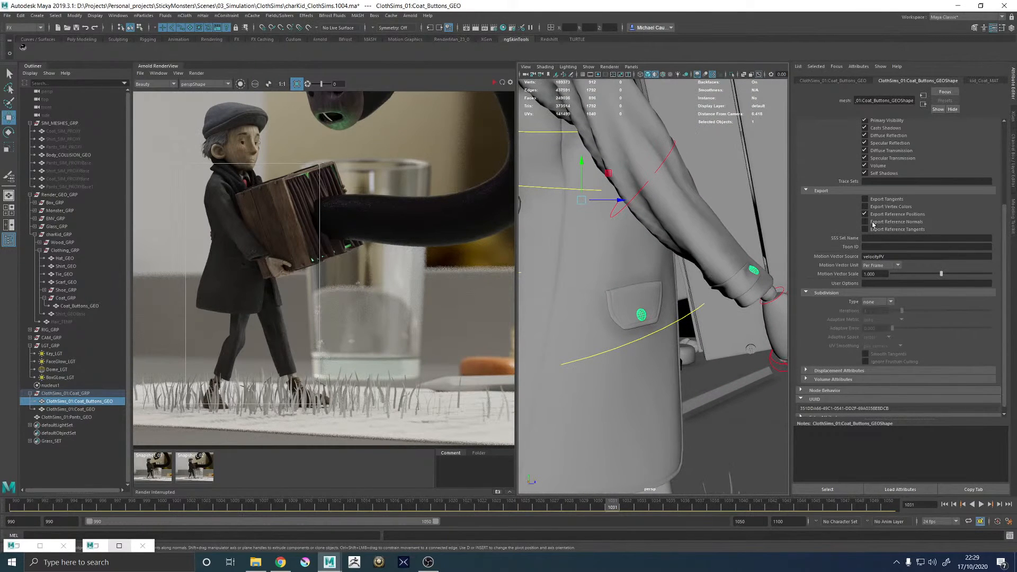
{"action": "left_click", "coordinate": [876, 301]}
{"action": "left_click", "coordinate": [873, 309]}
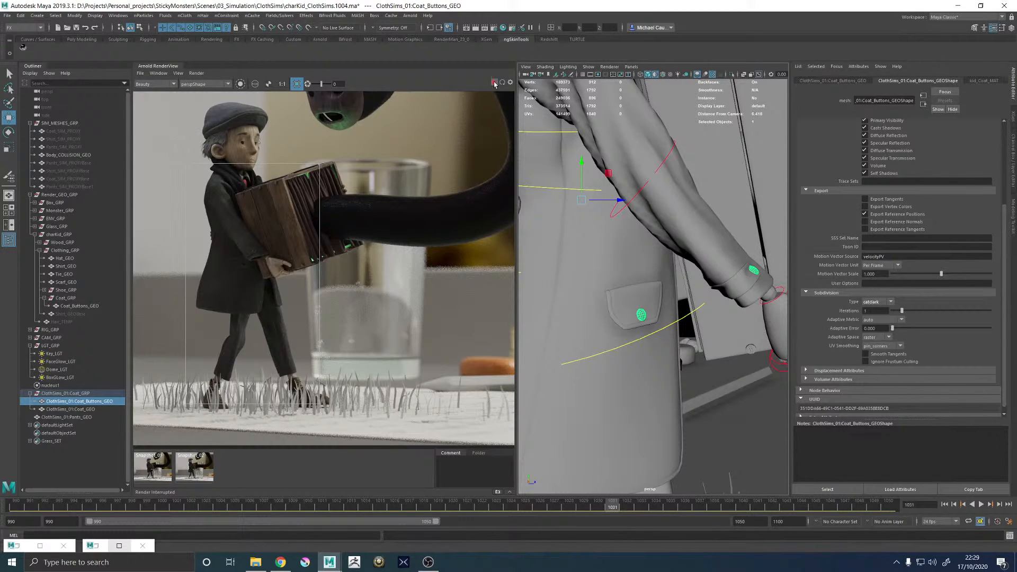
- Store a snapshot of the current Arnold render, then re-render the region and examine the coat and its buttons up close
{"action": "left_click", "coordinate": [178, 74]}
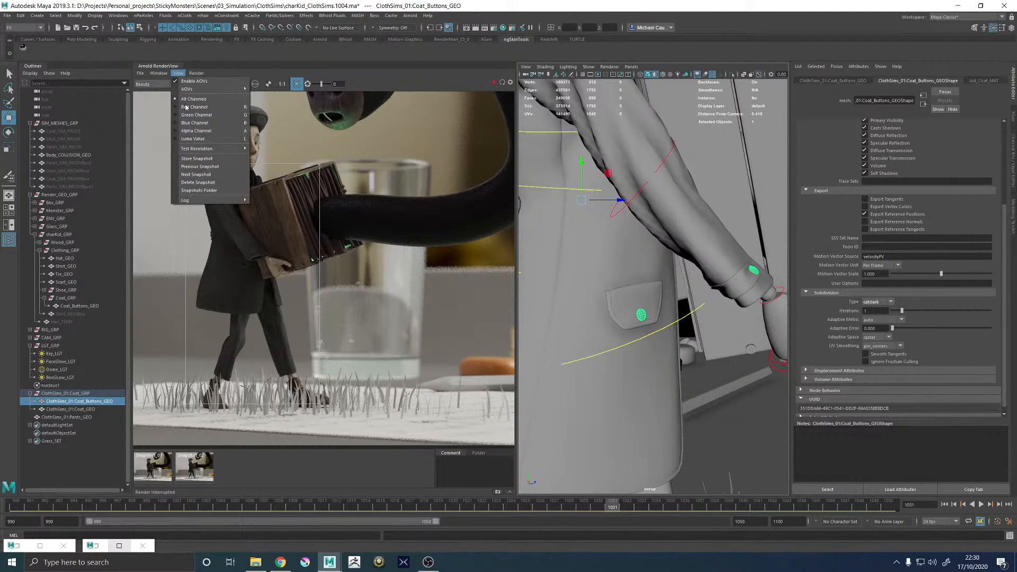
{"action": "left_click", "coordinate": [197, 158]}
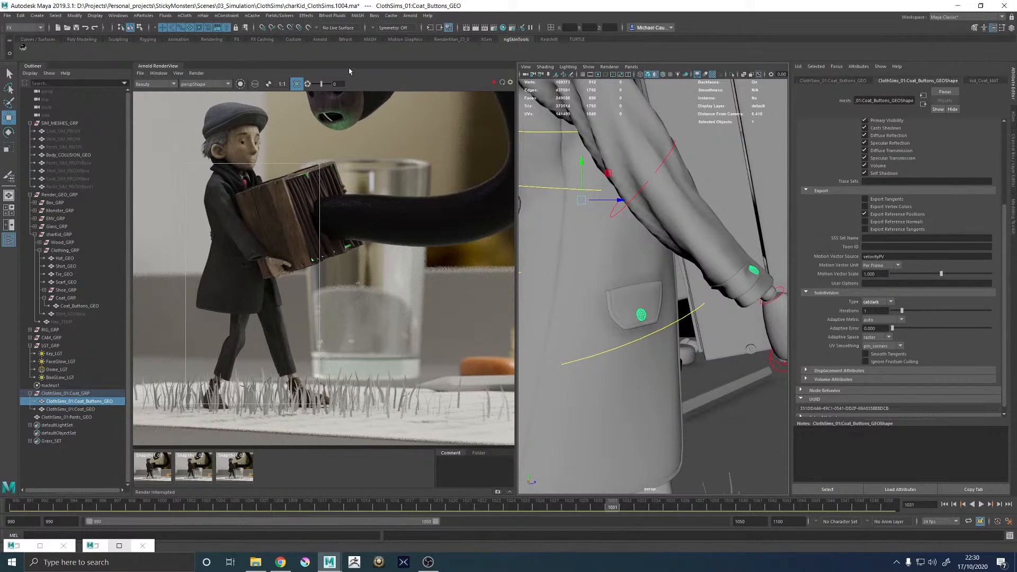
{"action": "left_click", "coordinate": [492, 84]}
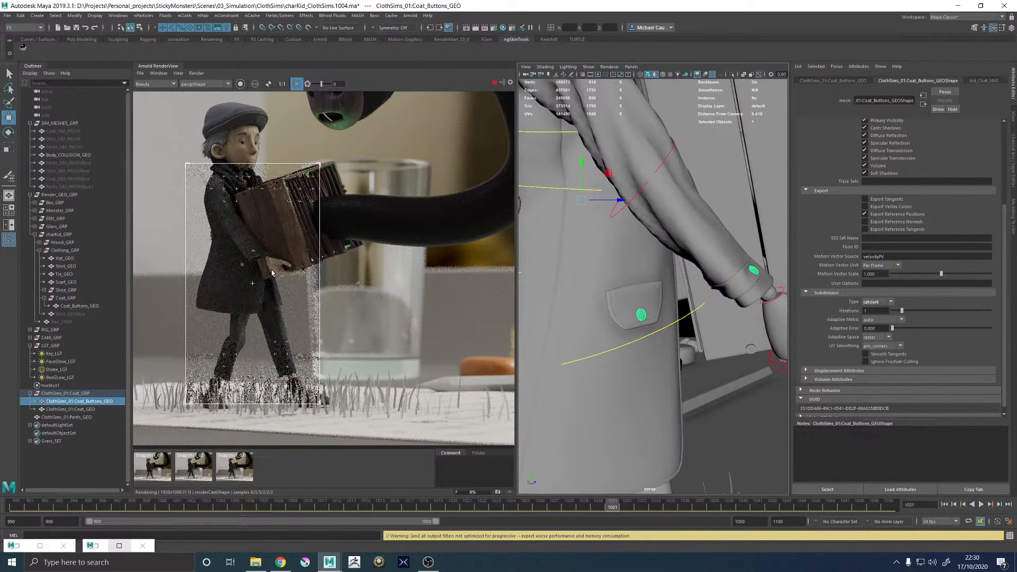
{"action": "scroll", "coordinate": [256, 255], "scroll_direction": "up", "scroll_amount": 5}
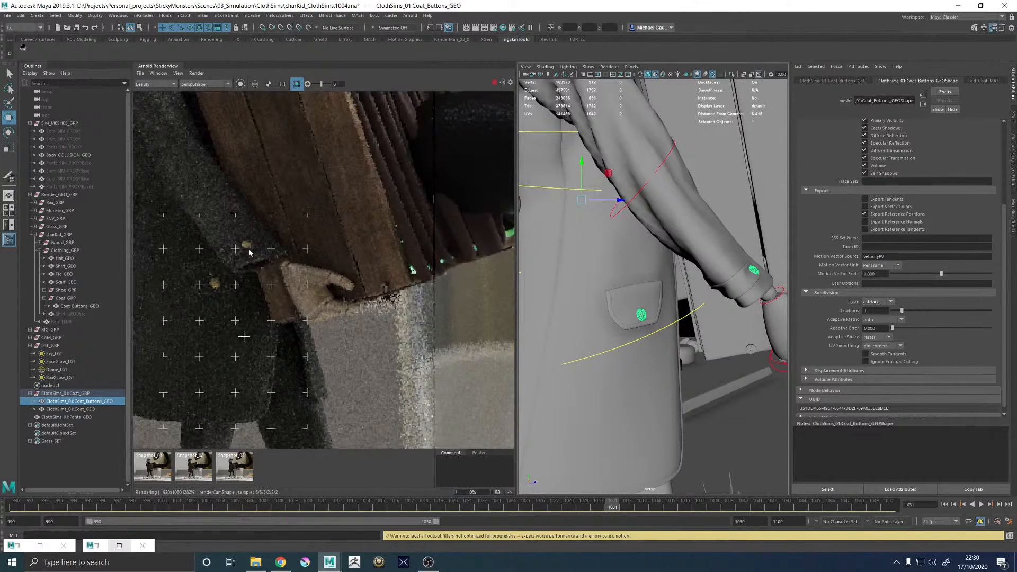
{"action": "scroll", "coordinate": [257, 252], "scroll_direction": "down", "scroll_amount": 3}
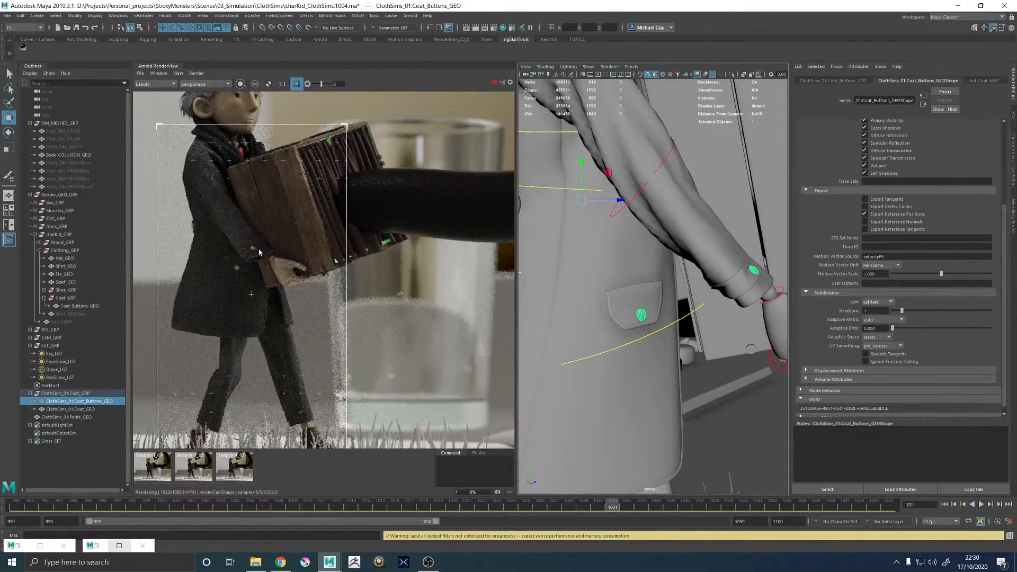
{"action": "scroll", "coordinate": [259, 253], "scroll_direction": "down", "scroll_amount": 1}
{"action": "scroll", "coordinate": [207, 218], "scroll_direction": "up", "scroll_amount": 3}
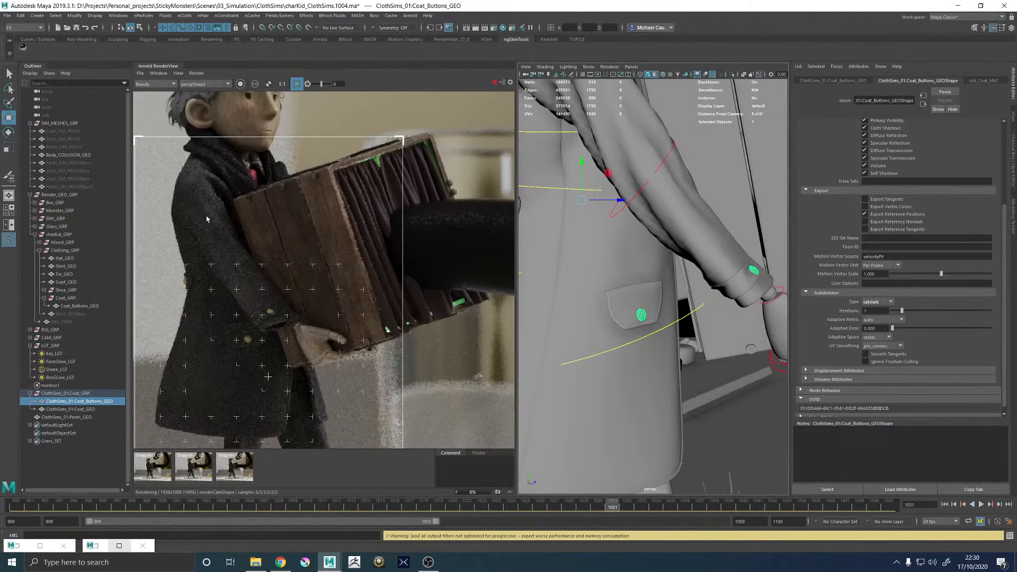
{"action": "left_click", "coordinate": [493, 84]}
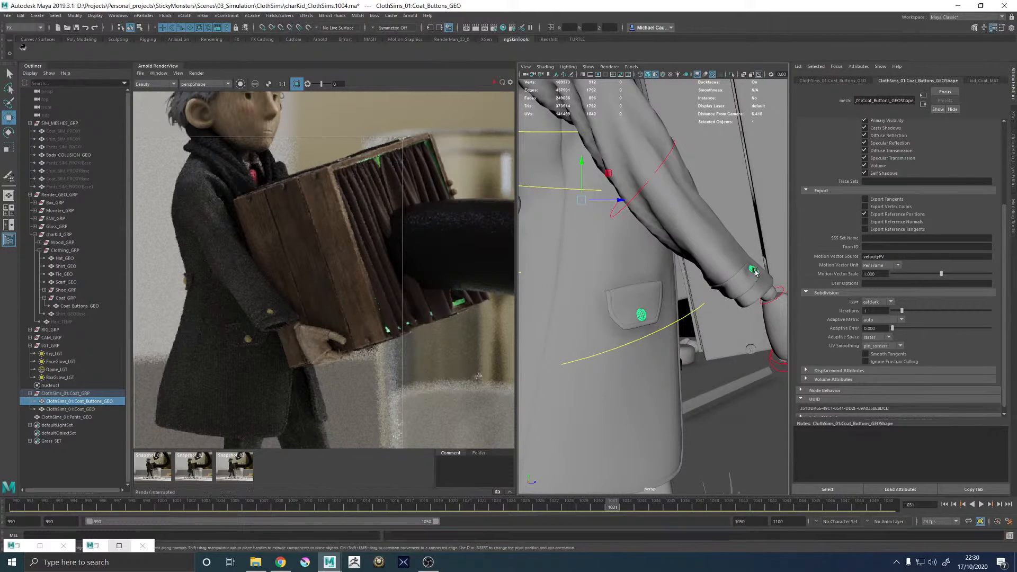
- Open Hypershade, show its material Browser and dock it above the node graph area
{"action": "left_click", "coordinate": [503, 28]}
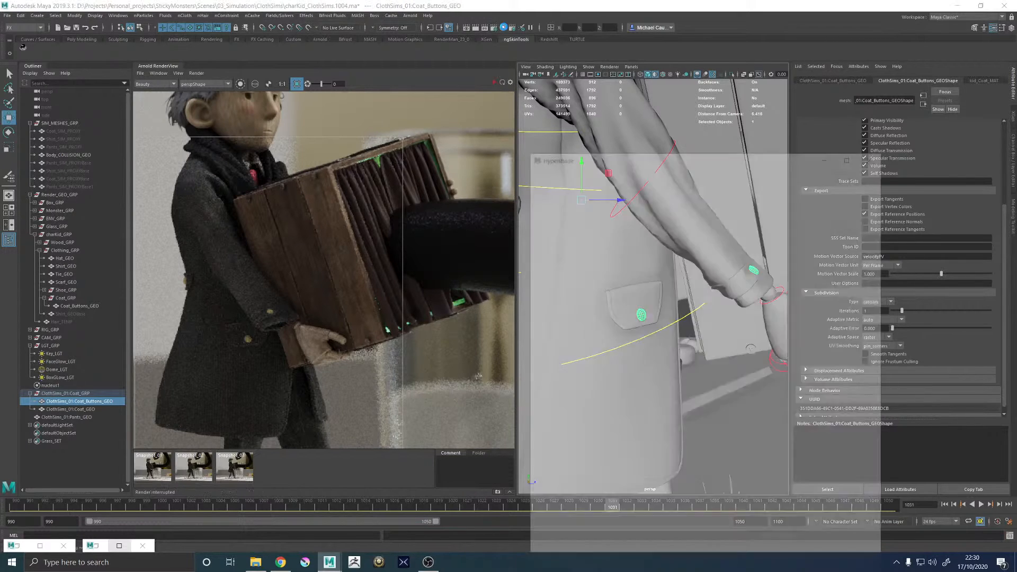
{"action": "left_click_drag", "start_coordinate": [612, 157], "coordinate": [311, 157]}
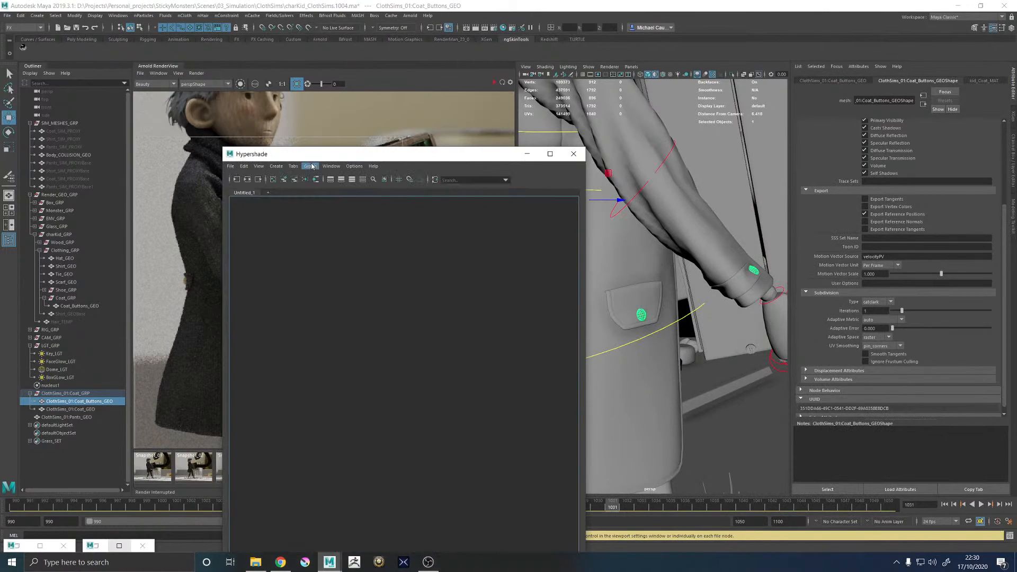
{"action": "left_click", "coordinate": [312, 166]}
{"action": "left_click", "coordinate": [338, 183]}
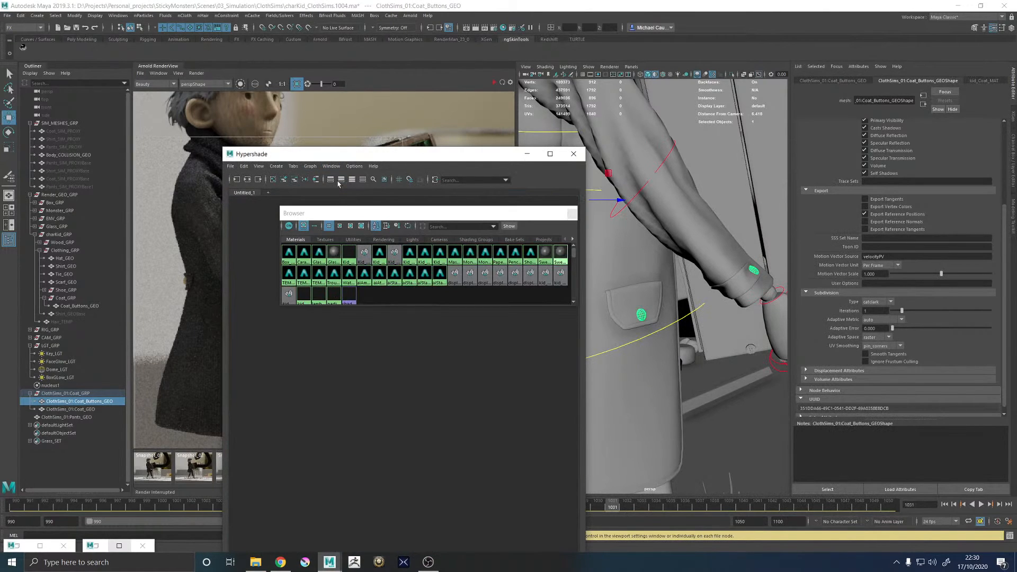
{"action": "left_click", "coordinate": [408, 274]}
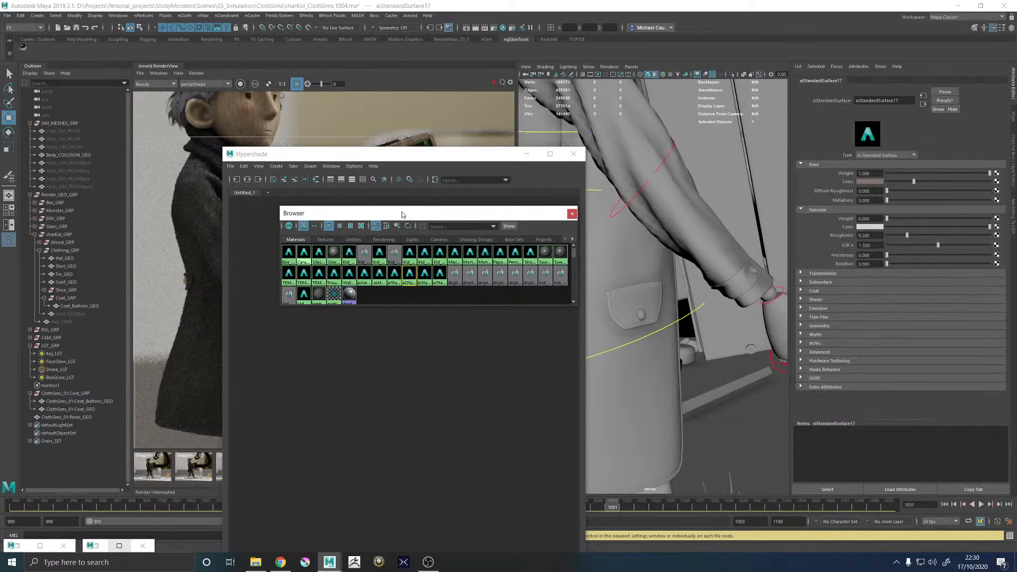
{"action": "left_click_drag", "start_coordinate": [401, 214], "coordinate": [402, 177]}
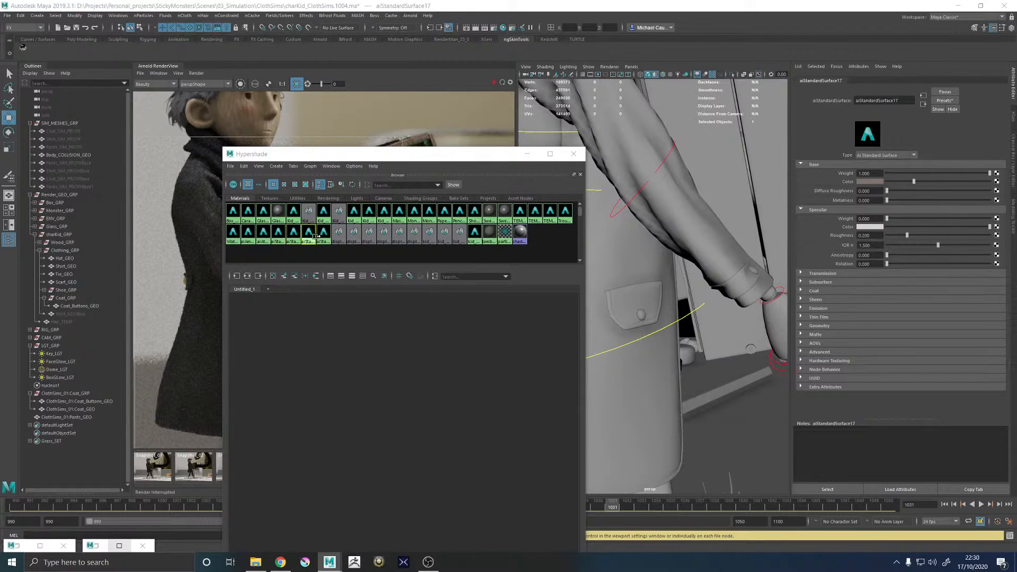
- Assign the yellow aiStandardSurface21 material to the imported coat buttons and re-render the region
{"action": "left_click", "coordinate": [565, 212]}
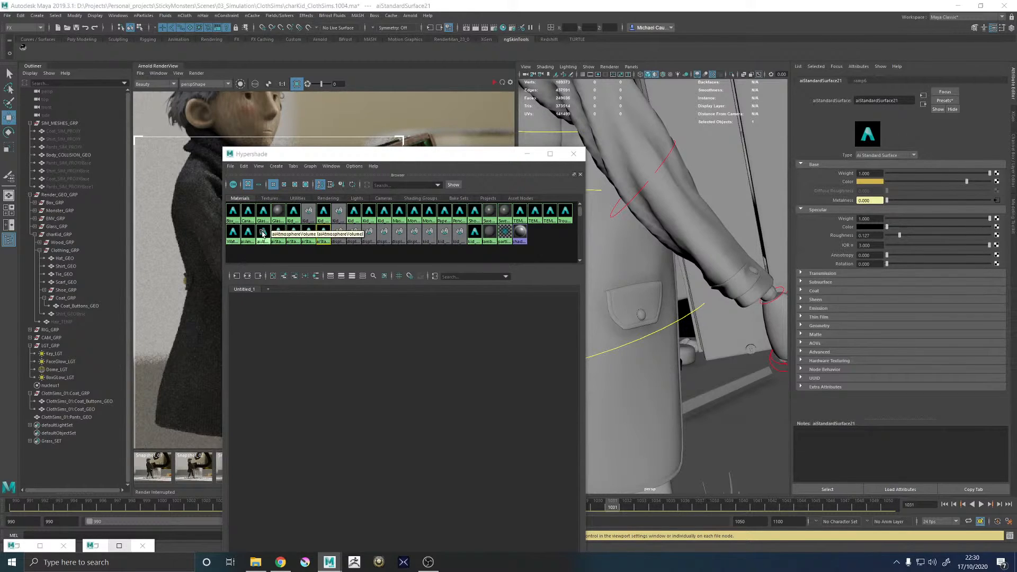
{"action": "left_click", "coordinate": [277, 234]}
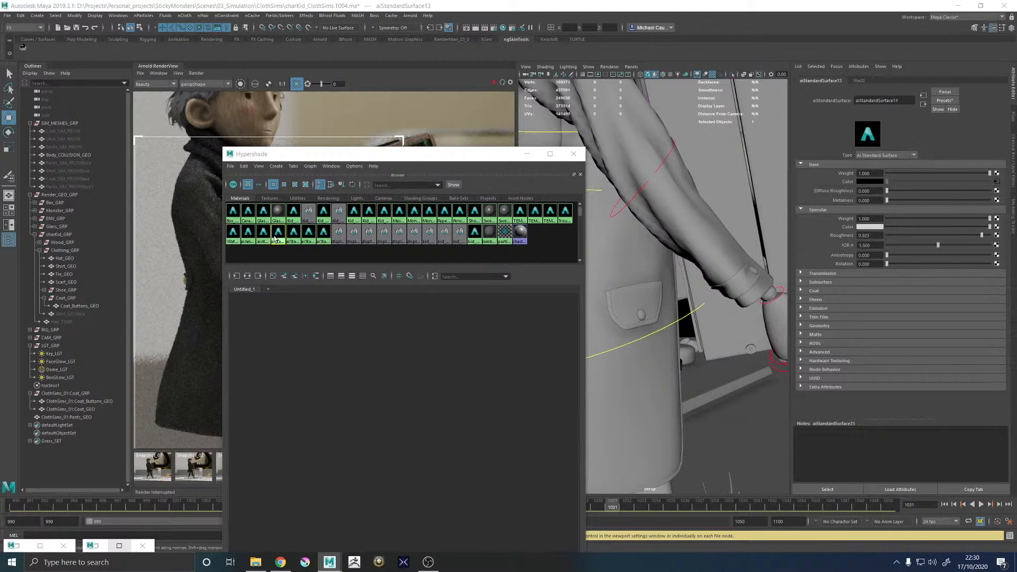
{"action": "left_click", "coordinate": [323, 233]}
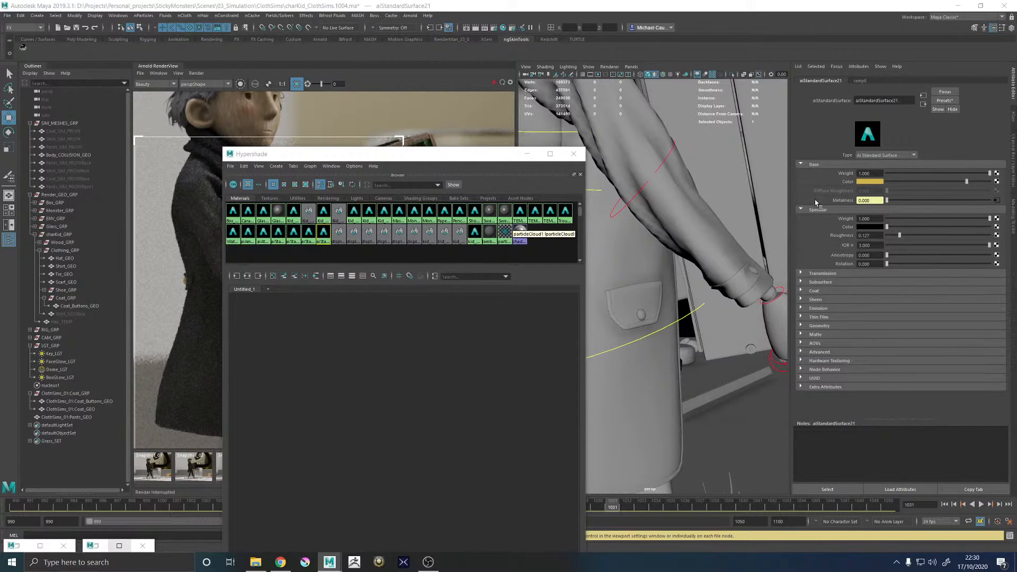
{"action": "left_click_drag", "start_coordinate": [383, 155], "coordinate": [355, 144]}
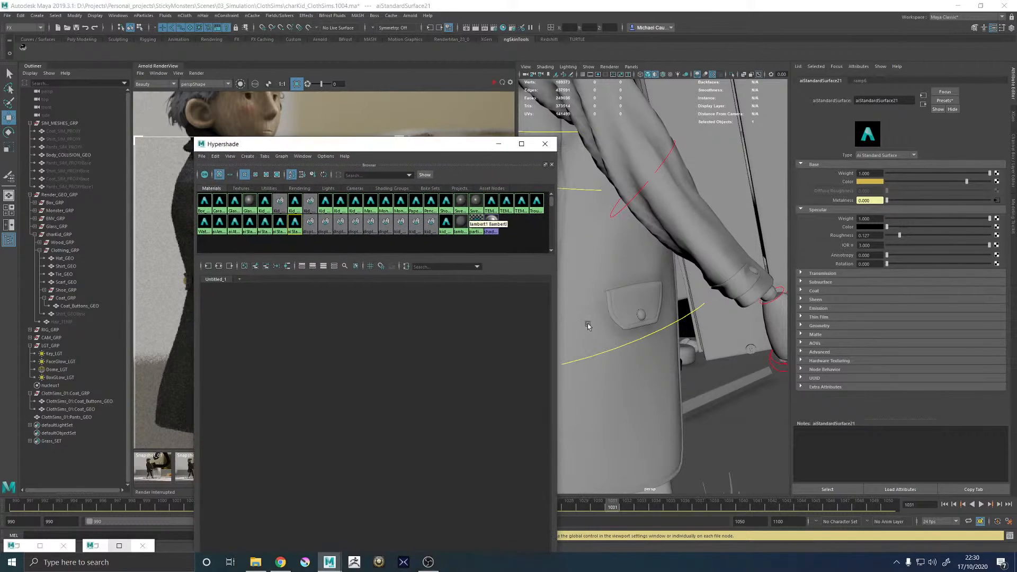
{"action": "left_click", "coordinate": [641, 314]}
{"action": "right_click", "coordinate": [295, 222]}
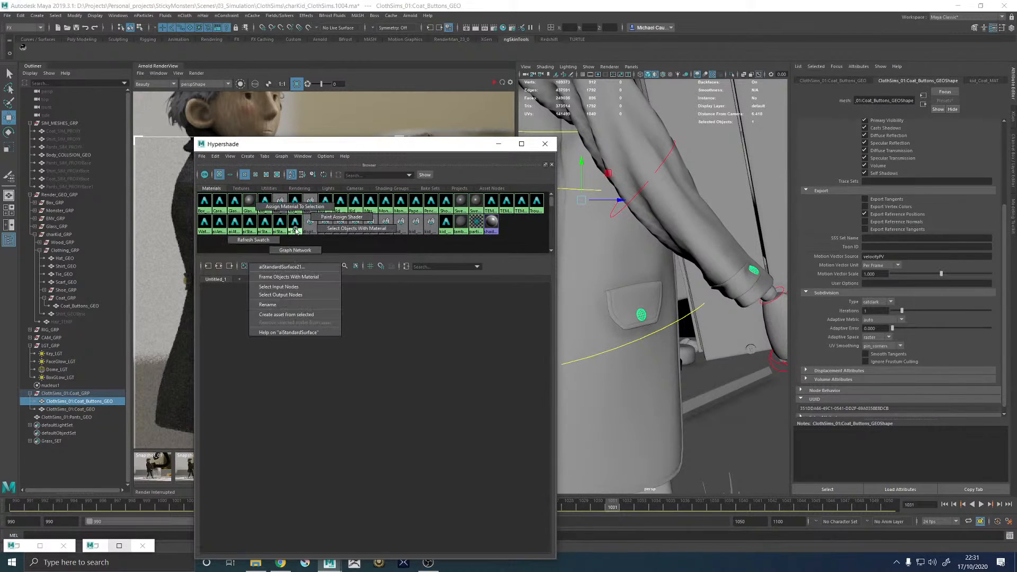
{"action": "left_click", "coordinate": [295, 207]}
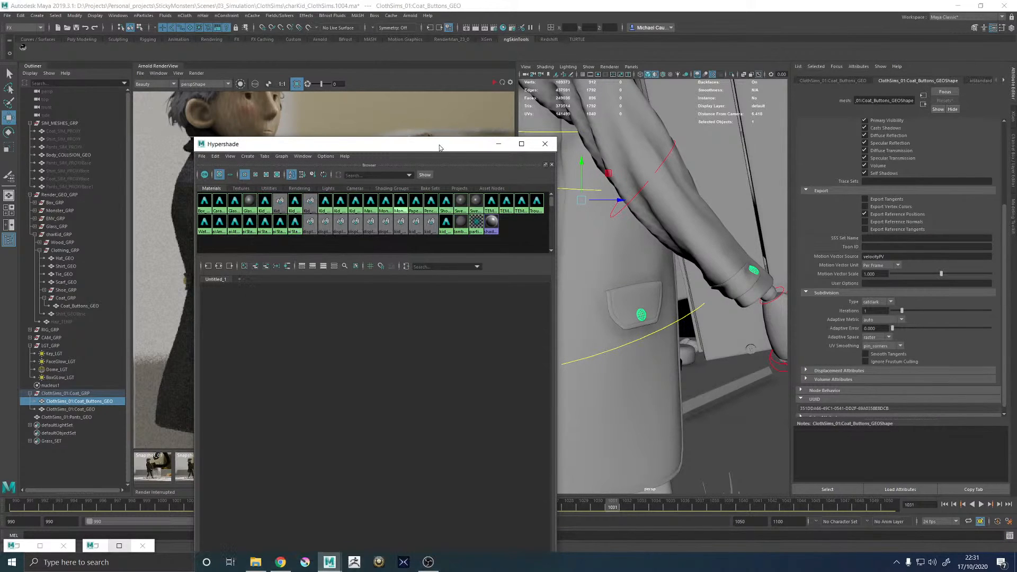
{"action": "left_click_drag", "start_coordinate": [441, 144], "coordinate": [747, 159]}
{"action": "left_click", "coordinate": [494, 83]}
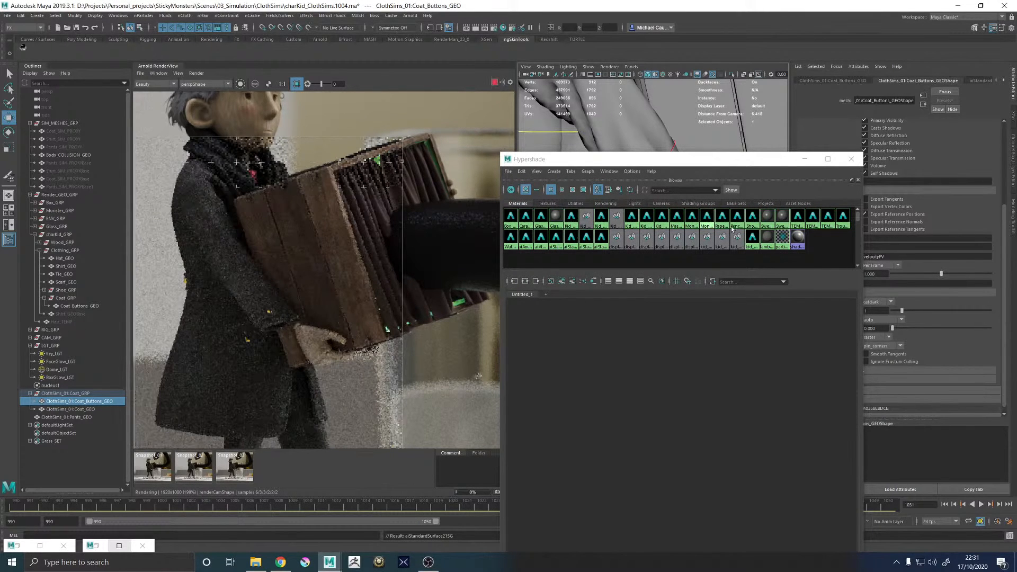
- Examine other materials' settings in Hypershade, including aiStandardSurface13, aiAtmosphereVolume and aiAmbientOcclusion1, to find the original button shader
{"action": "left_click", "coordinate": [582, 245]}
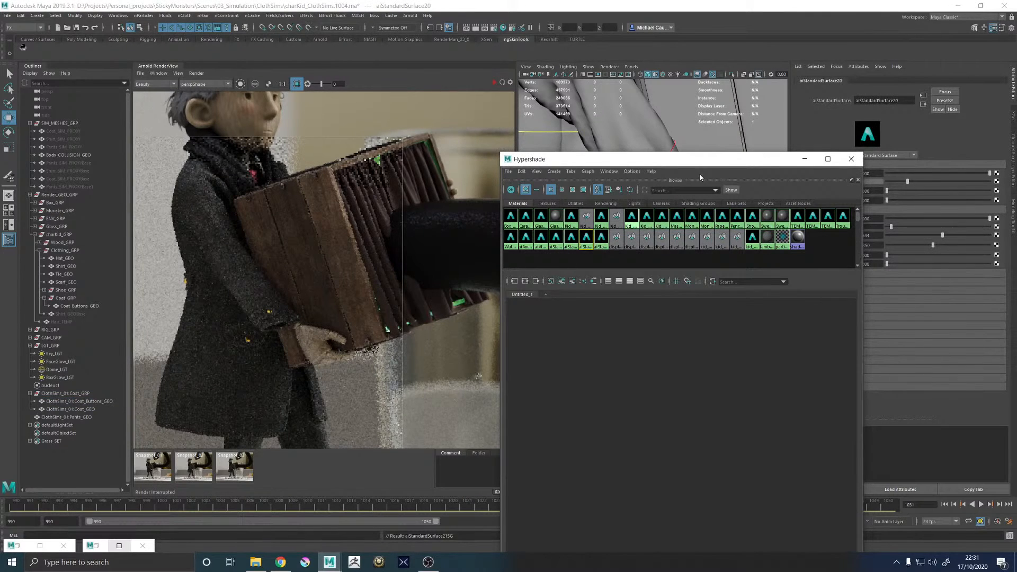
{"action": "left_click_drag", "start_coordinate": [705, 161], "coordinate": [545, 164]}
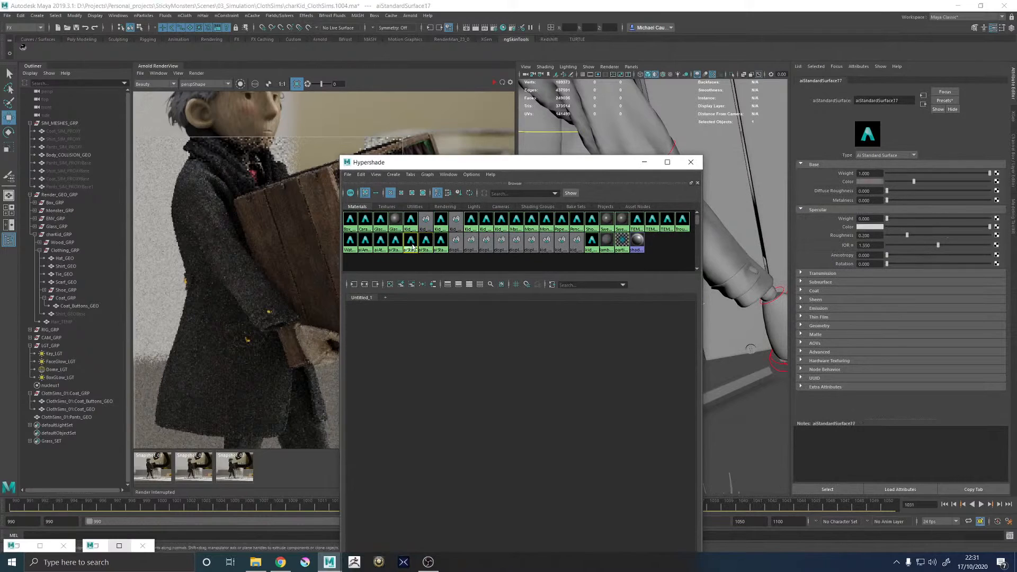
{"action": "left_click", "coordinate": [395, 244]}
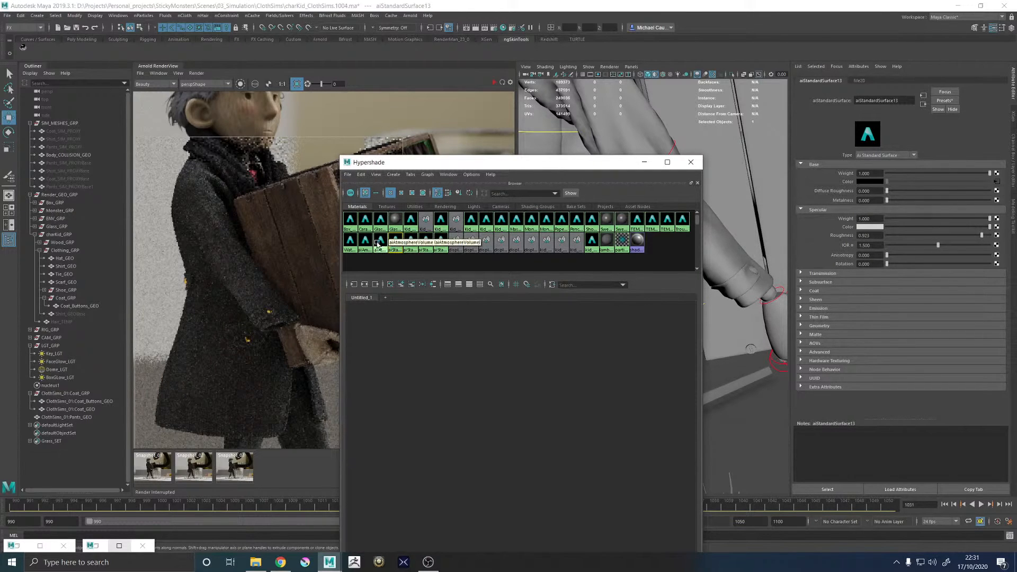
{"action": "left_click", "coordinate": [378, 245]}
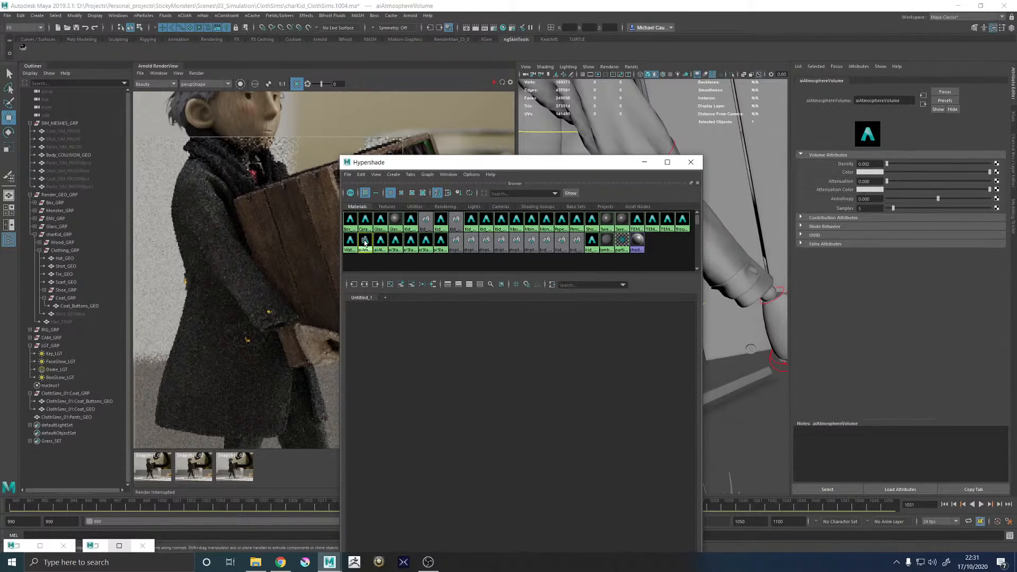
{"action": "left_click", "coordinate": [365, 244]}
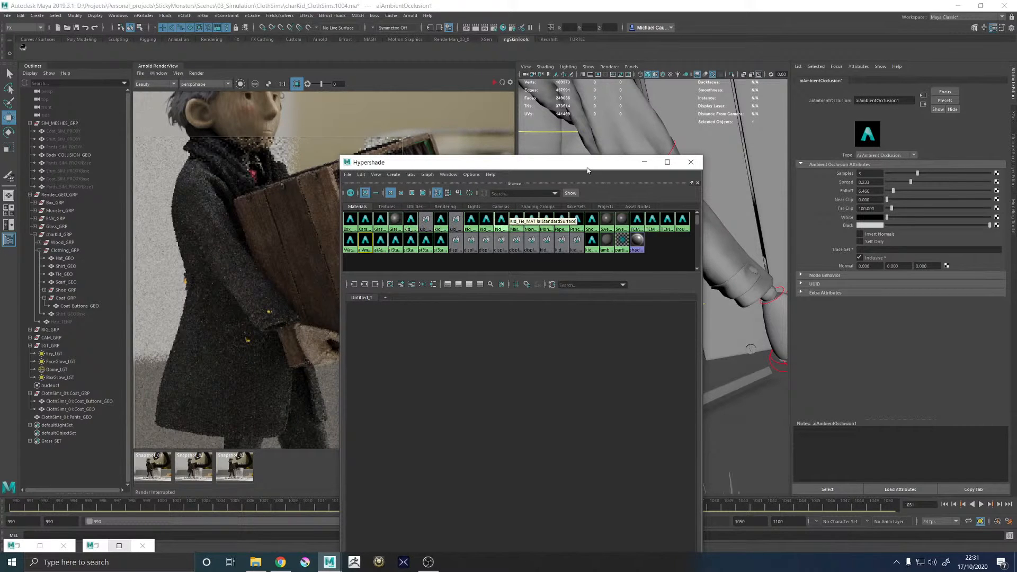
{"action": "left_click", "coordinate": [644, 163]}
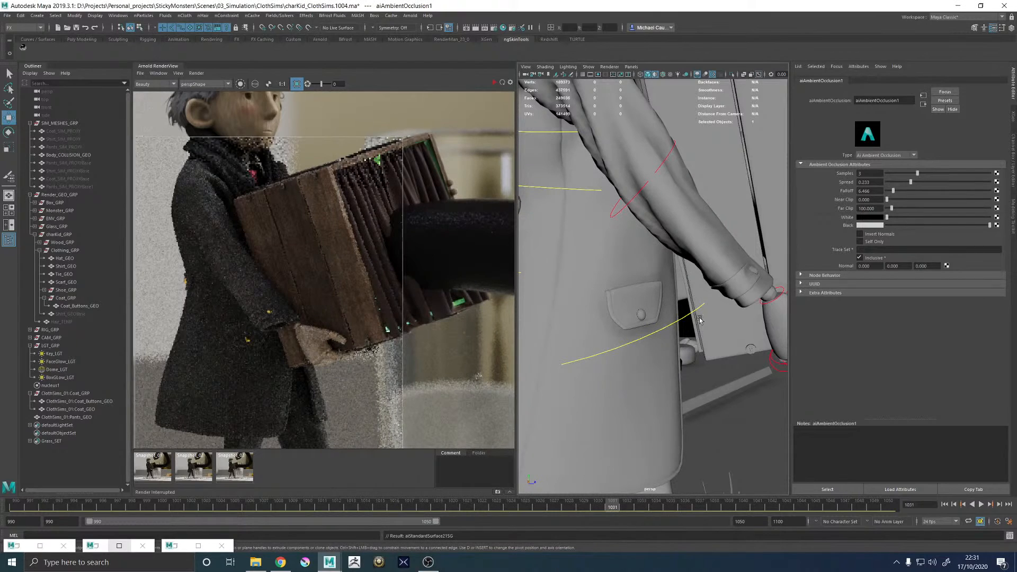
- Assign a different existing material to the imported coat buttons and save the scene
{"action": "left_click", "coordinate": [756, 272]}
{"action": "right_click_drag", "start_coordinate": [756, 273], "coordinate": [831, 476]}
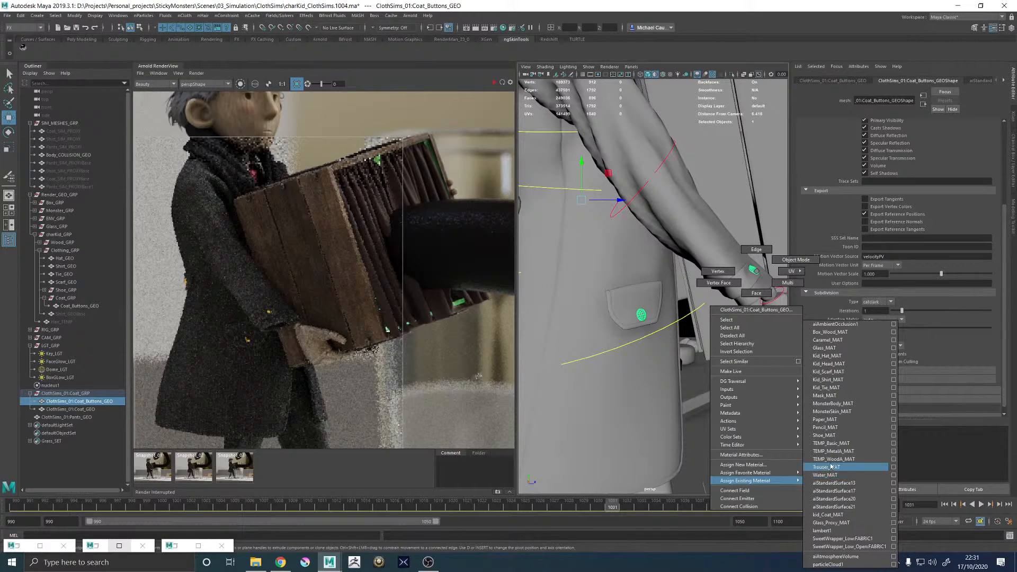
{"action": "right_click_drag", "start_coordinate": [806, 292], "coordinate": [756, 271]}
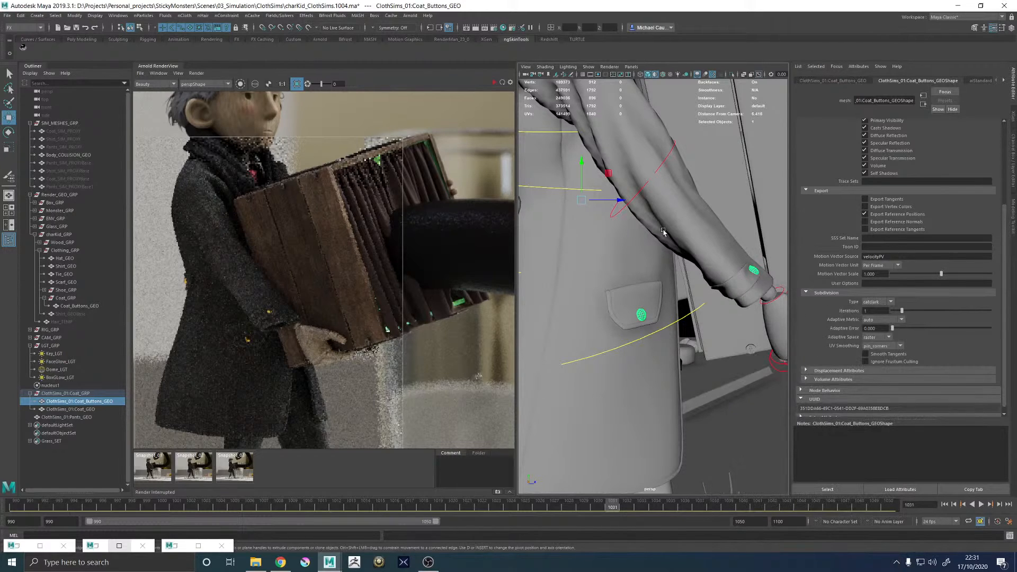
{"action": "key", "text": "ctrl+s"}
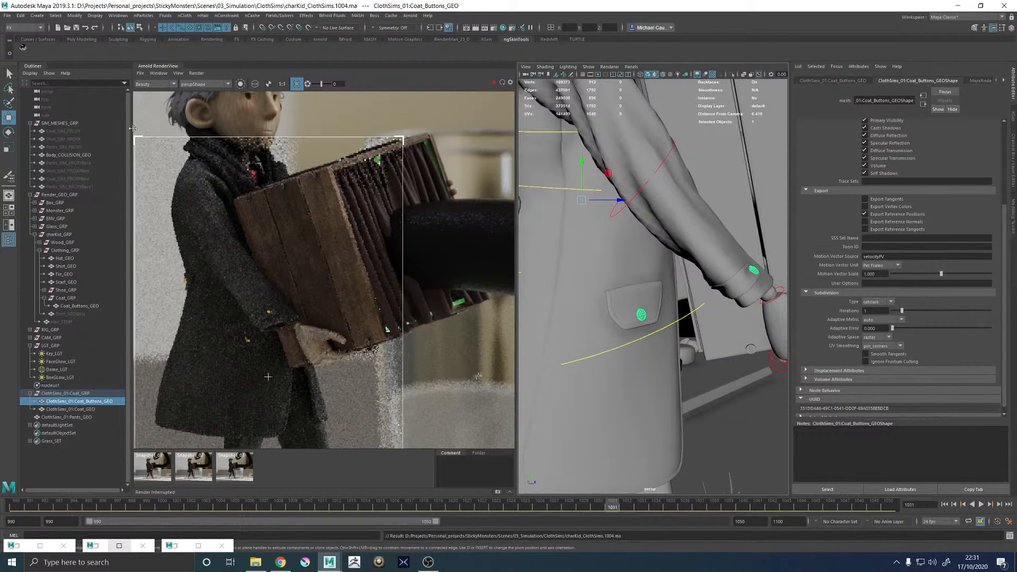
- Open the scene StickyMonsters_Scene.1061.ma from the 01_Modelling Maya scenes folder and bring the coat's pocket button into close view
{"action": "left_click", "coordinate": [8, 16]}
{"action": "left_click", "coordinate": [23, 38]}
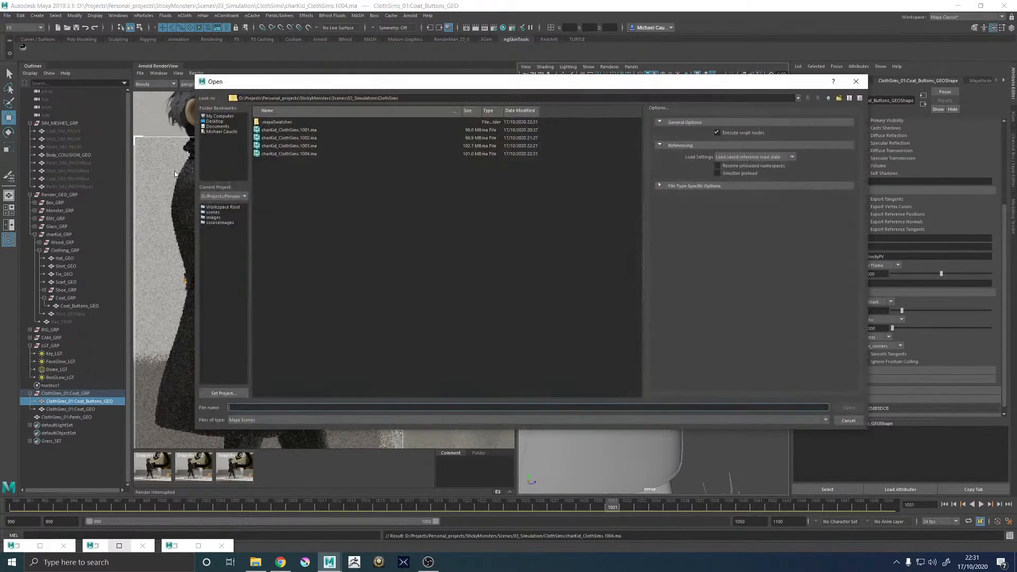
{"action": "left_click", "coordinate": [828, 99]}
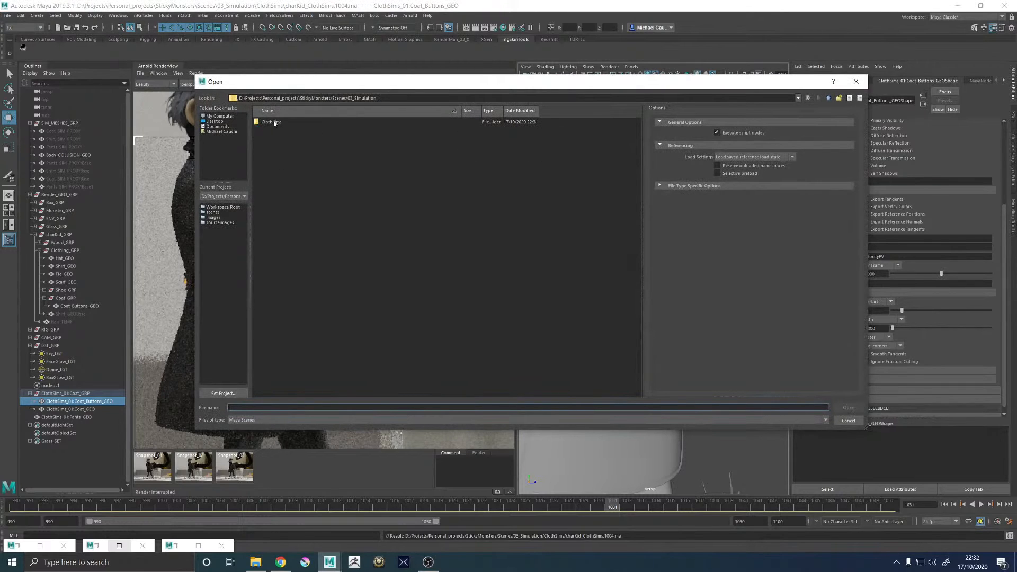
{"action": "left_click", "coordinate": [828, 99]}
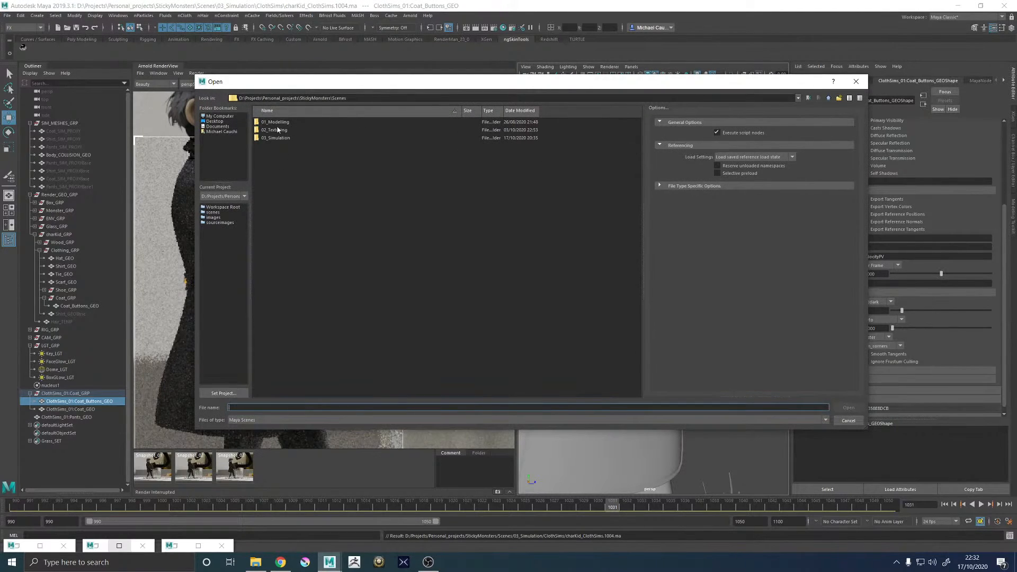
{"action": "double_click", "coordinate": [271, 123]}
{"action": "double_click", "coordinate": [266, 122]}
{"action": "double_click", "coordinate": [268, 122]}
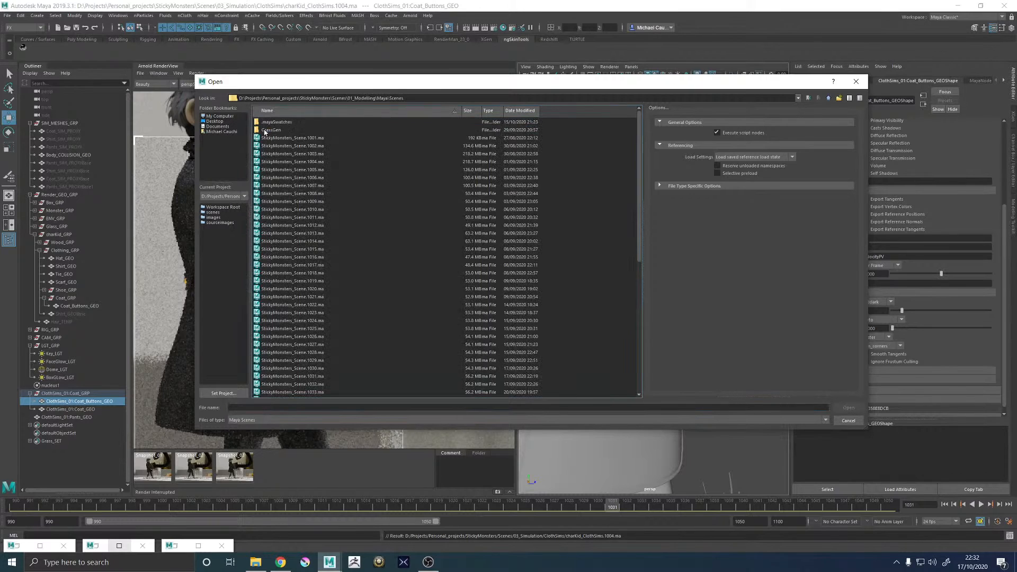
{"action": "scroll", "coordinate": [297, 317], "scroll_direction": "down", "scroll_amount": 10}
{"action": "double_click", "coordinate": [302, 376]}
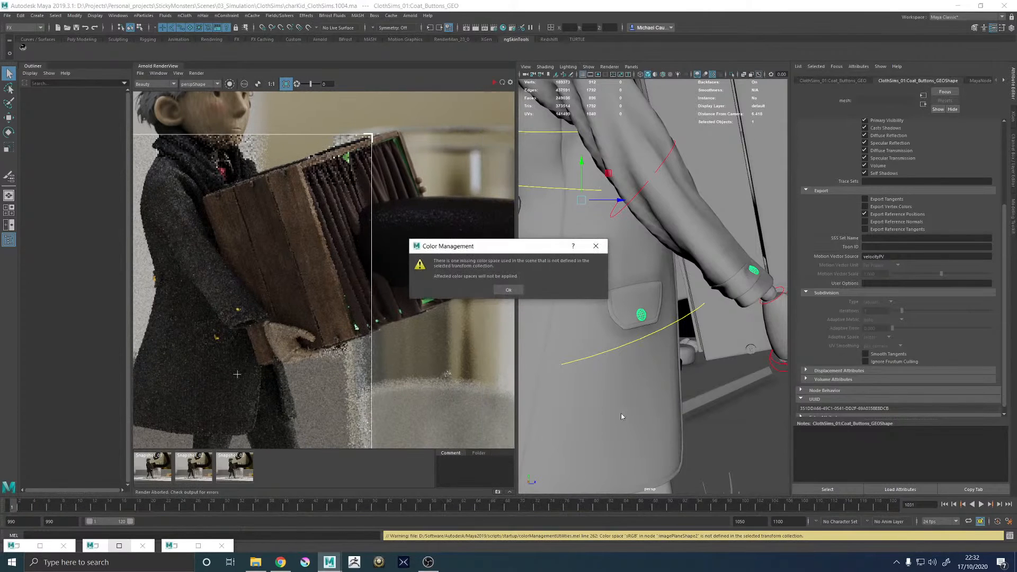
{"action": "left_click", "coordinate": [507, 290]}
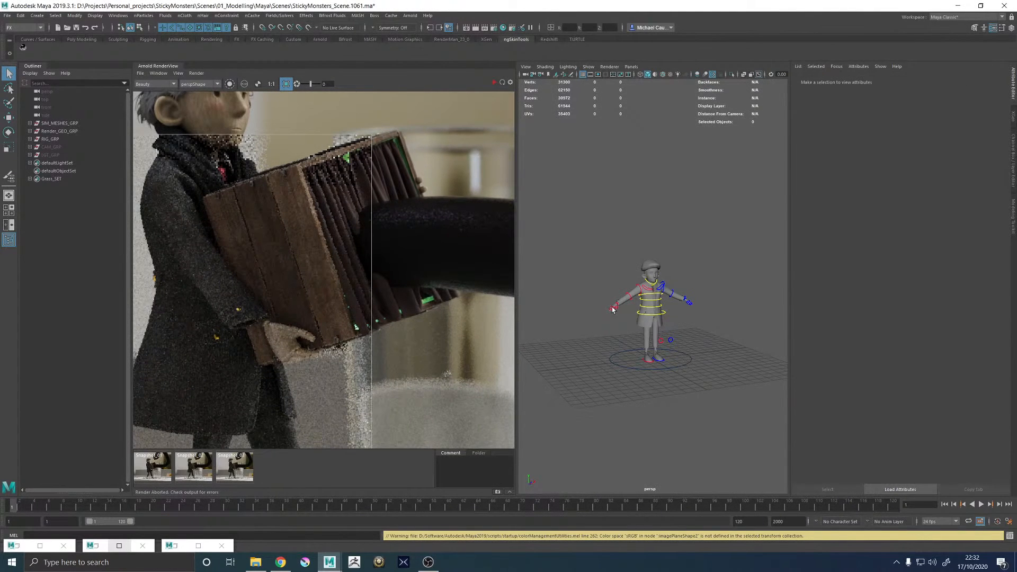
{"action": "scroll", "coordinate": [621, 366], "scroll_direction": "up", "scroll_amount": 5}
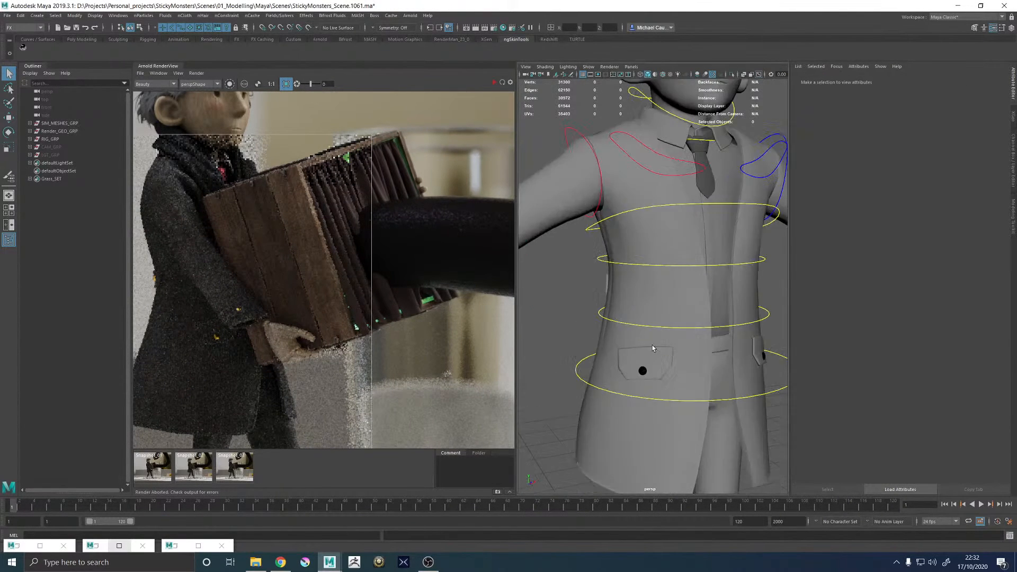
- Examine which material is assigned to the original Coat_Buttons_GEO pocket button
{"action": "left_click", "coordinate": [642, 370]}
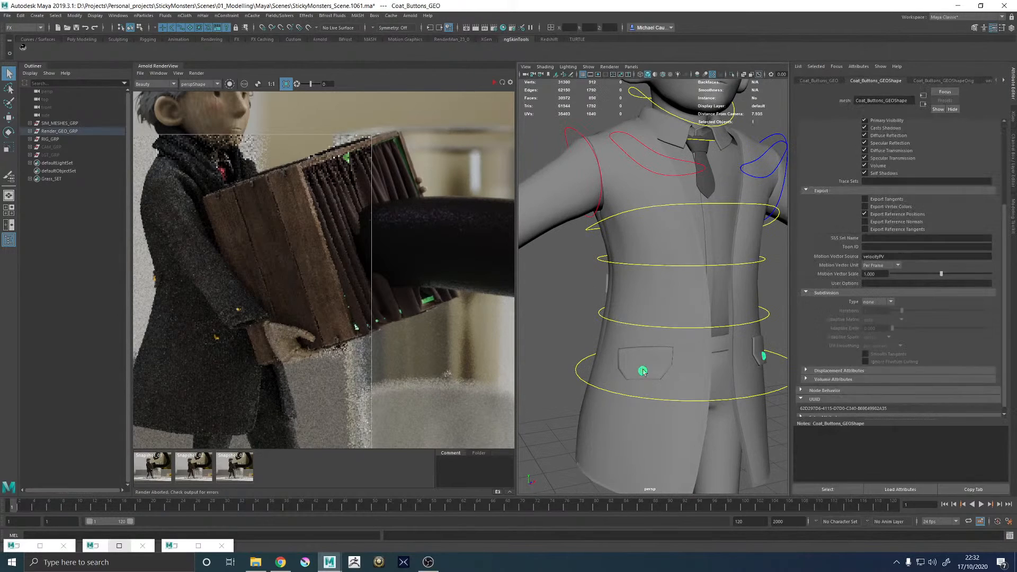
{"action": "left_click", "coordinate": [1004, 79]}
{"action": "left_click", "coordinate": [1004, 80]}
- Open the scene charKid_ClothSims.1004.ma from the 03_Simulation ClothSims folder, discarding changes to the current scene
{"action": "left_click", "coordinate": [9, 15]}
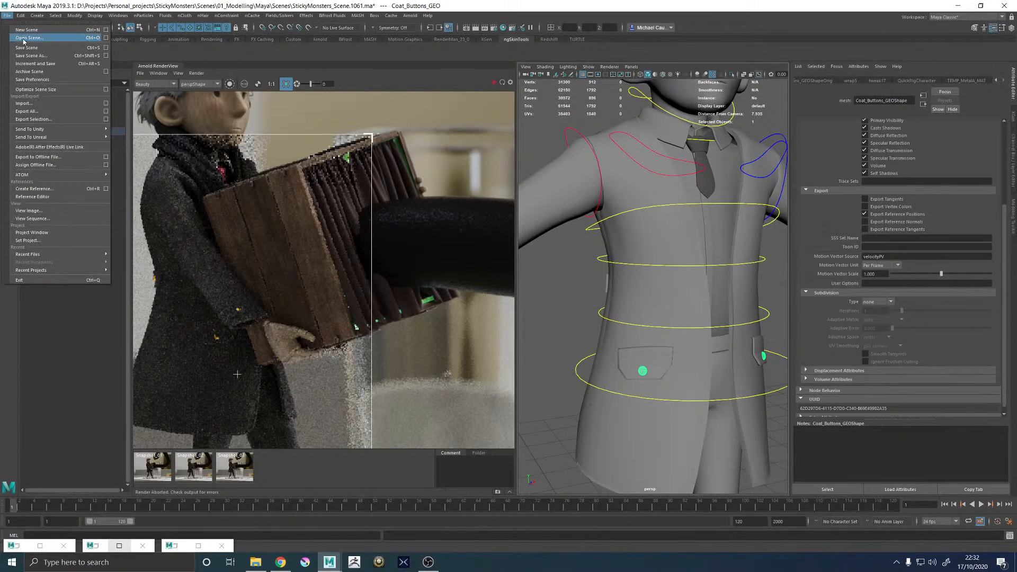
{"action": "left_click", "coordinate": [23, 38]}
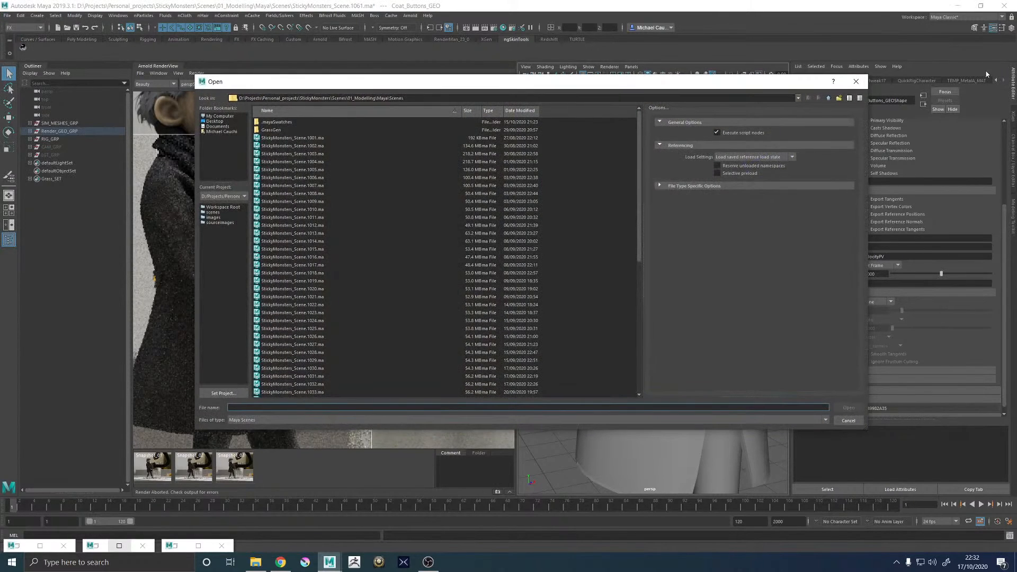
{"action": "left_click", "coordinate": [828, 99]}
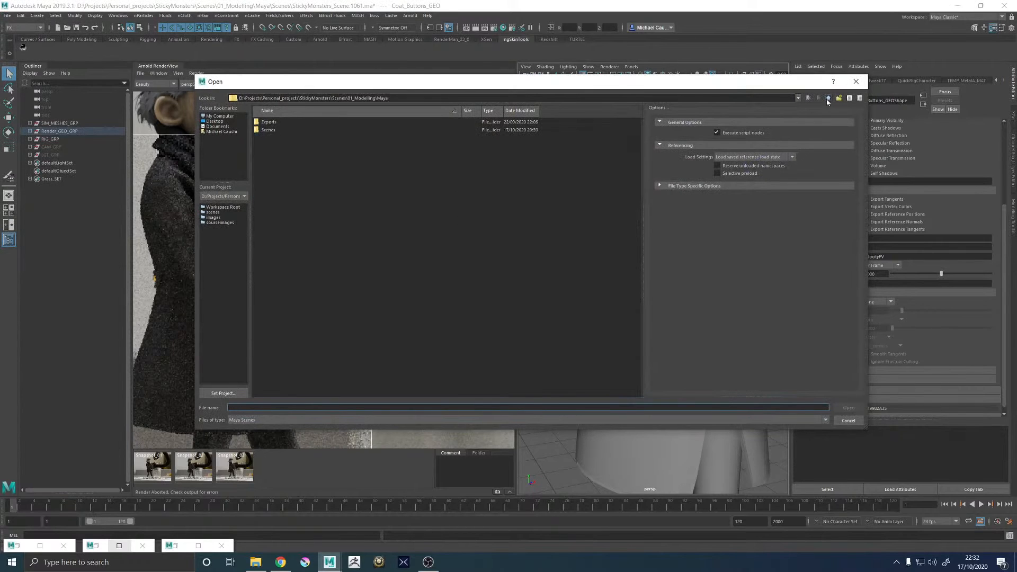
{"action": "left_click", "coordinate": [827, 99]}
{"action": "left_click", "coordinate": [828, 99]}
{"action": "double_click", "coordinate": [283, 139]}
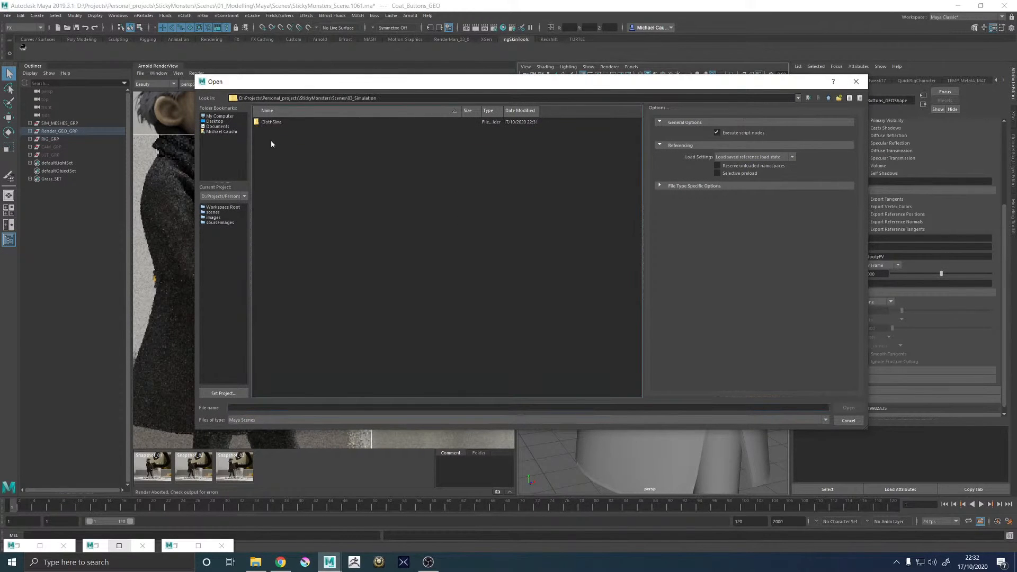
{"action": "double_click", "coordinate": [275, 123]}
{"action": "double_click", "coordinate": [289, 154]}
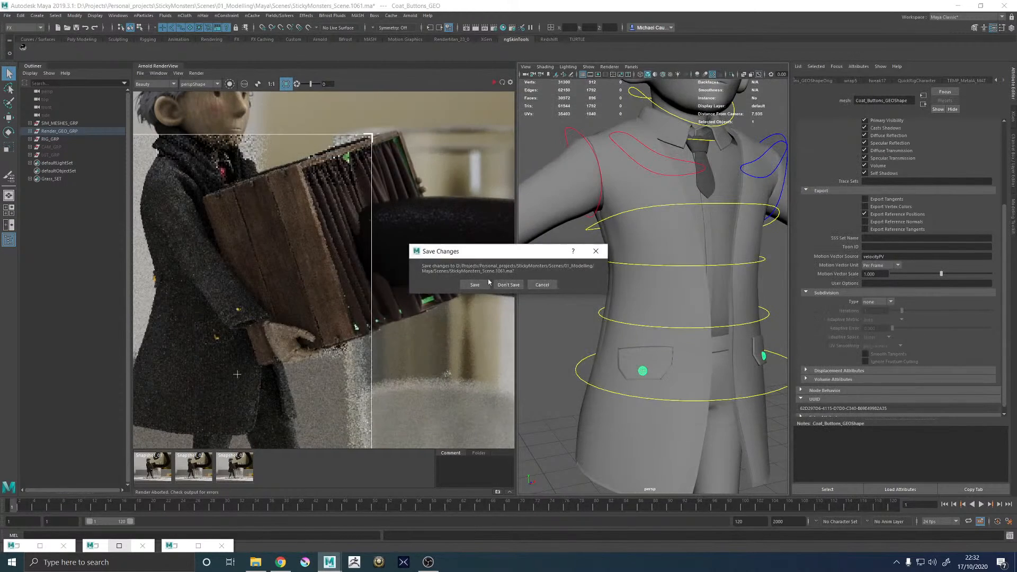
{"action": "left_click", "coordinate": [504, 291]}
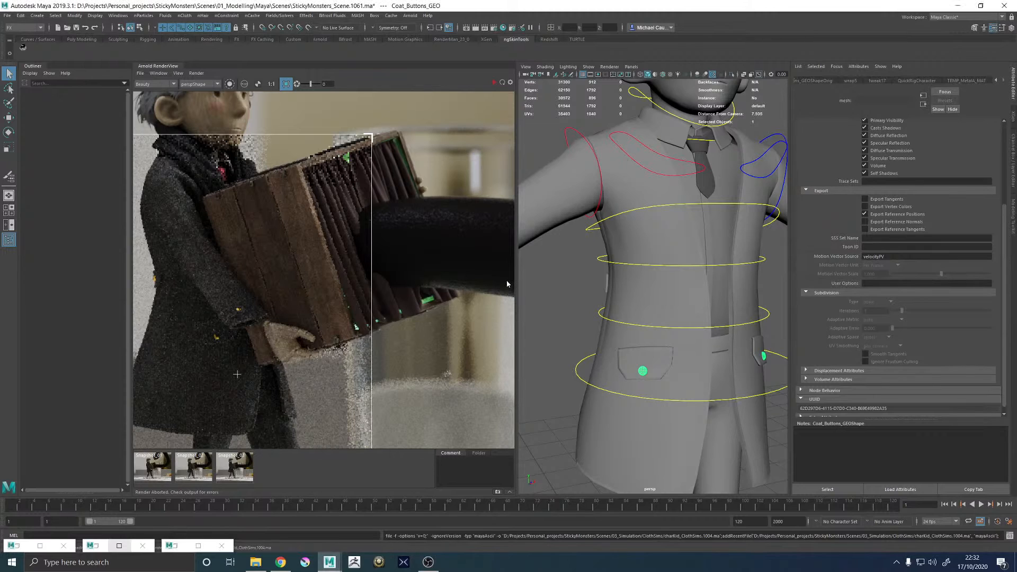
{"action": "left_click", "coordinate": [509, 290]}
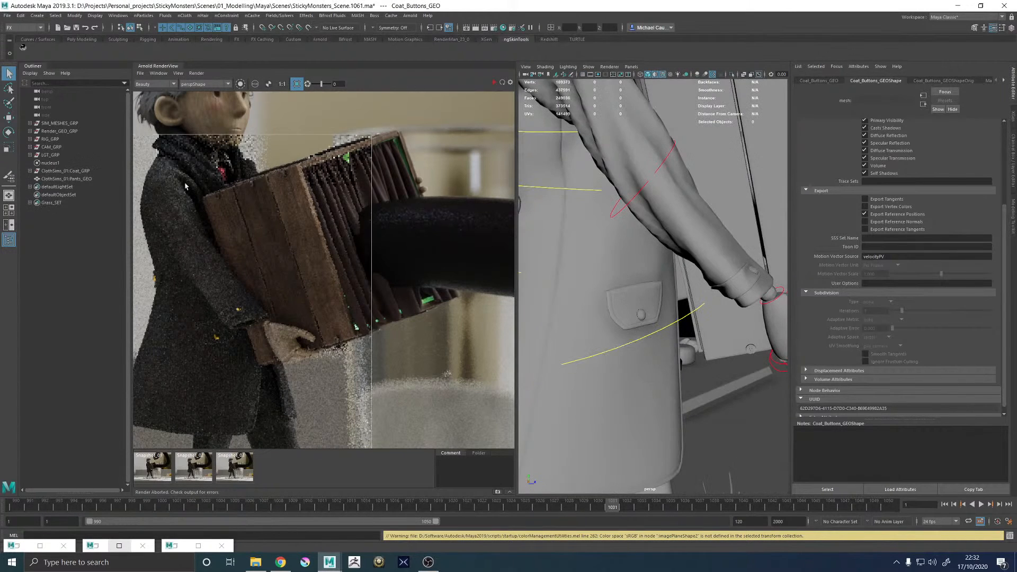
- Assign the existing TEMP_MetalA_MAT material to the imported ClothSims_01:Coat_Buttons_GEO
{"action": "left_click", "coordinate": [30, 171]}
{"action": "left_click", "coordinate": [80, 194]}
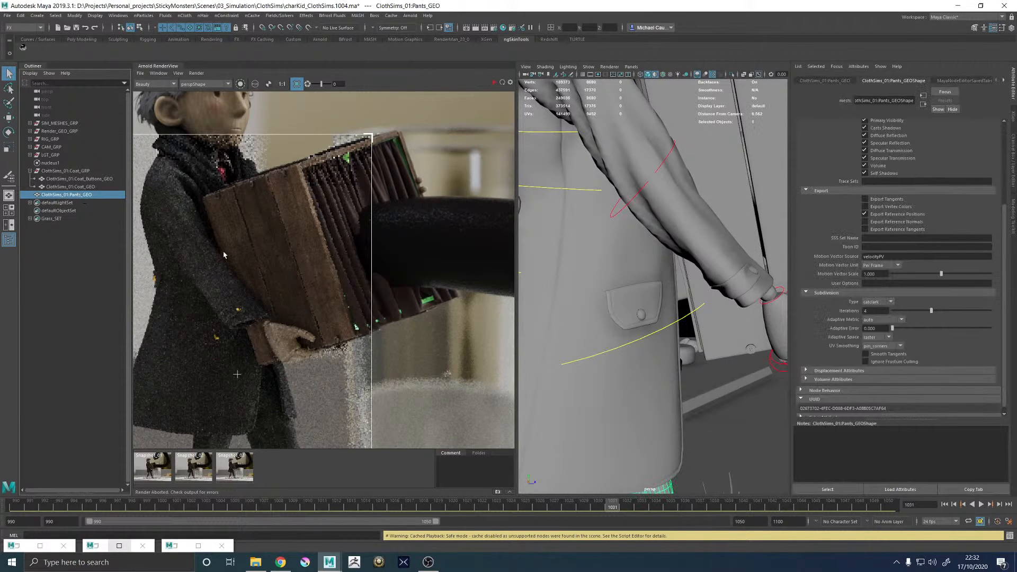
{"action": "left_click", "coordinate": [74, 187]}
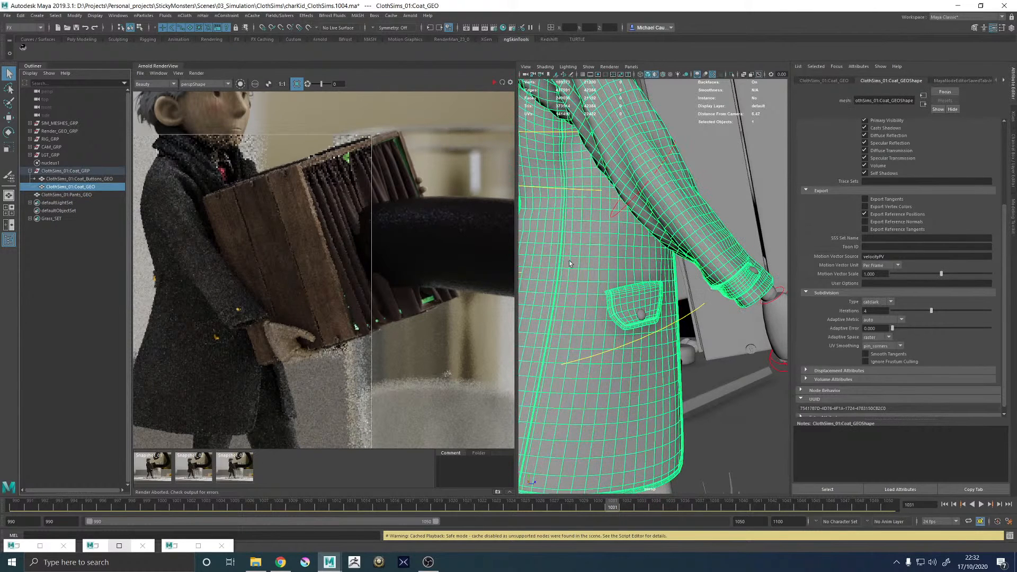
{"action": "left_click", "coordinate": [76, 179]}
{"action": "right_click", "coordinate": [756, 271]}
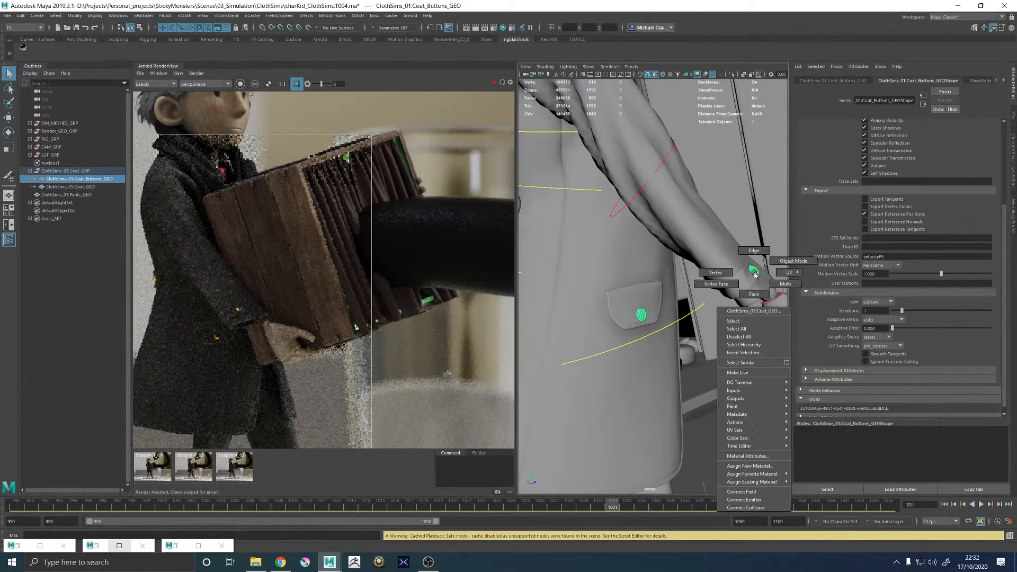
{"action": "mouse_move", "coordinate": [763, 481]}
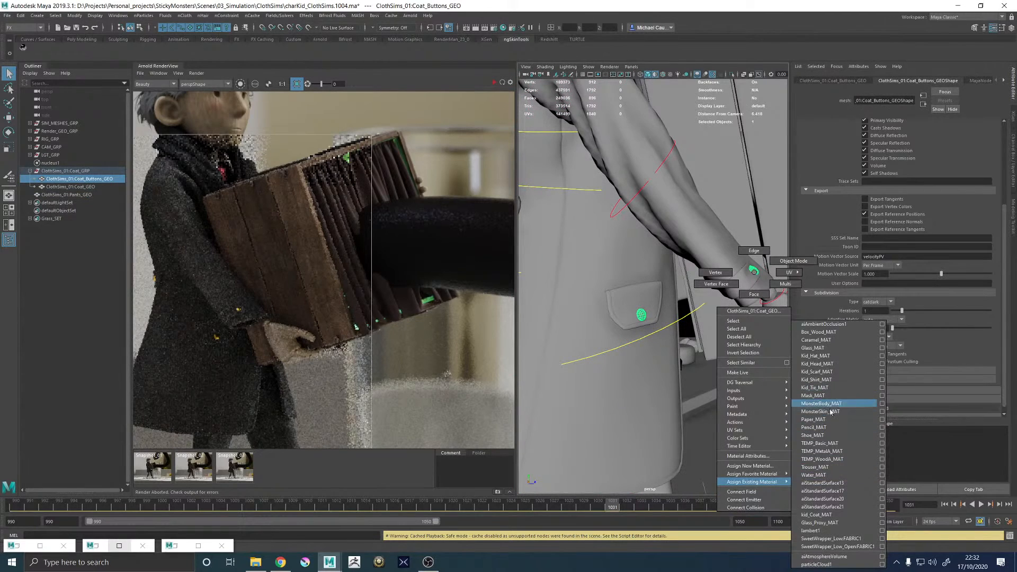
{"action": "left_click", "coordinate": [836, 451]}
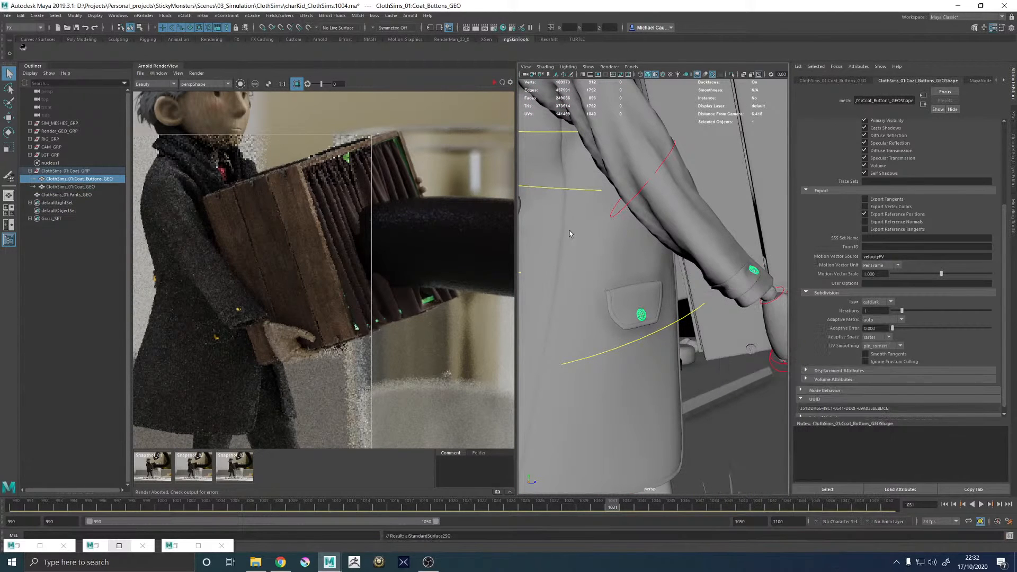
- Check the materials assigned to the imported coat and trousers meshes
{"action": "left_click", "coordinate": [569, 230]}
{"action": "left_click", "coordinate": [1003, 81]}
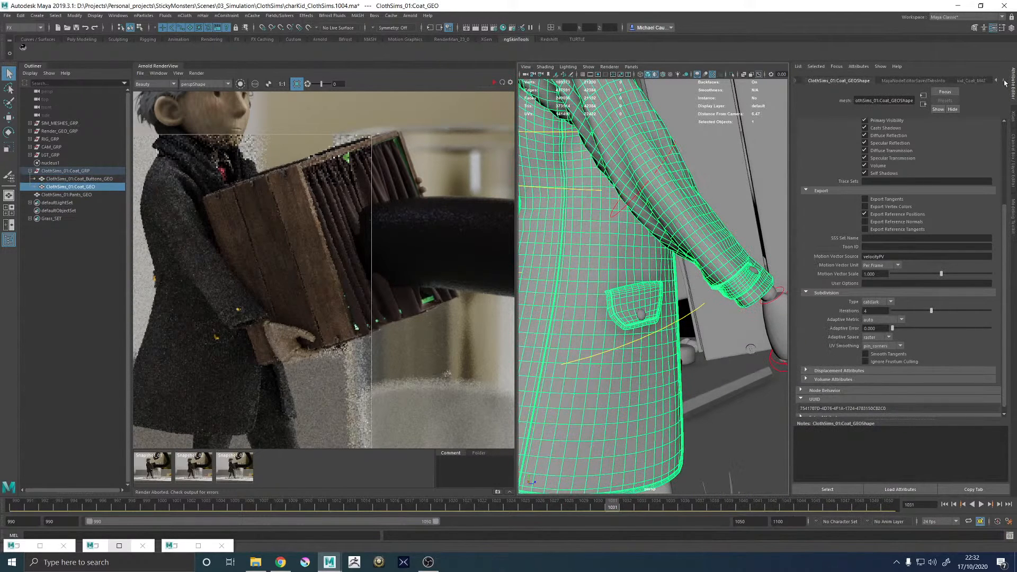
{"action": "middle_click_drag", "start_coordinate": [687, 343], "coordinate": [675, 207], "text": "alt"}
{"action": "left_click", "coordinate": [620, 365]}
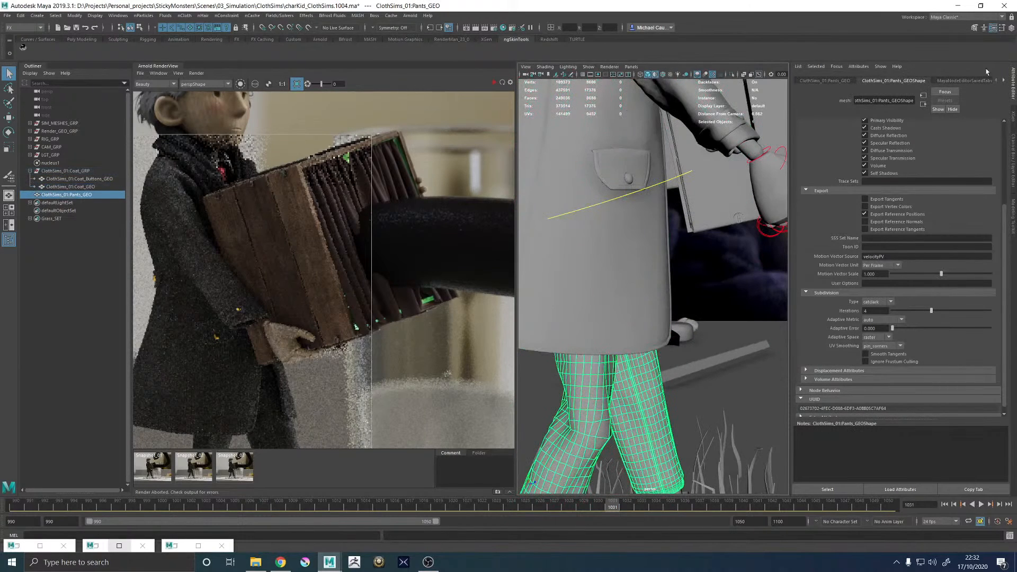
{"action": "left_click", "coordinate": [1003, 81]}
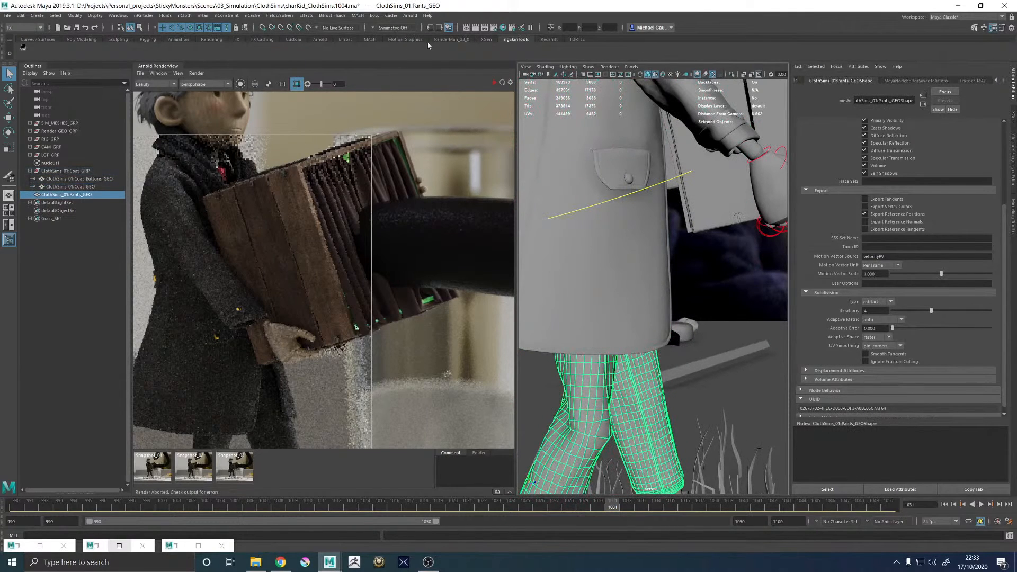
- Restart the Arnold region render, switch its camera to renderCamShape and inspect the character's clothing
{"action": "left_click", "coordinate": [502, 82]}
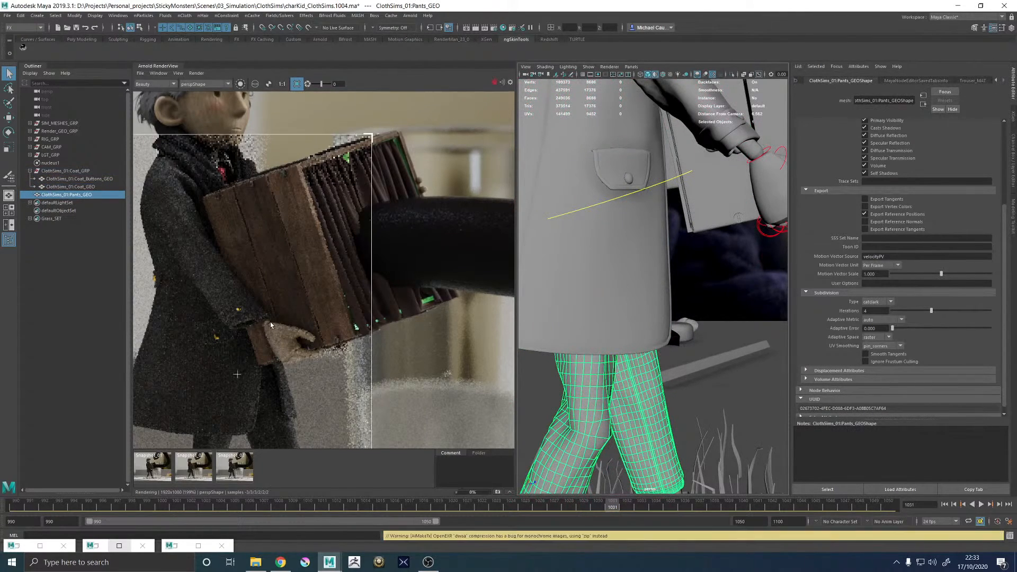
{"action": "scroll", "coordinate": [268, 322], "scroll_direction": "down", "scroll_amount": 4}
{"action": "scroll", "coordinate": [185, 333], "scroll_direction": "up", "scroll_amount": 2}
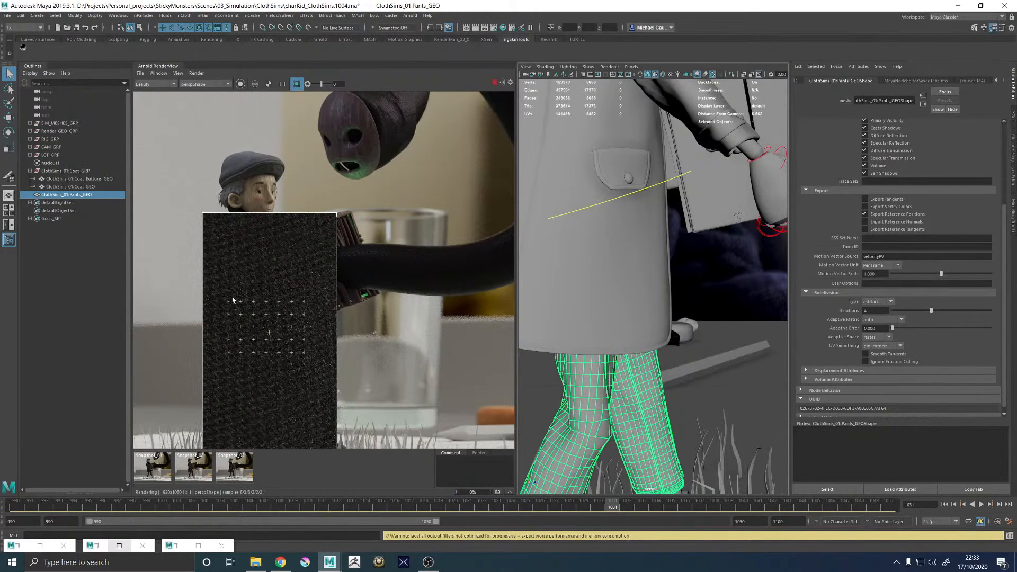
{"action": "scroll", "coordinate": [259, 300], "scroll_direction": "up", "scroll_amount": 4}
{"action": "scroll", "coordinate": [258, 299], "scroll_direction": "down", "scroll_amount": 3}
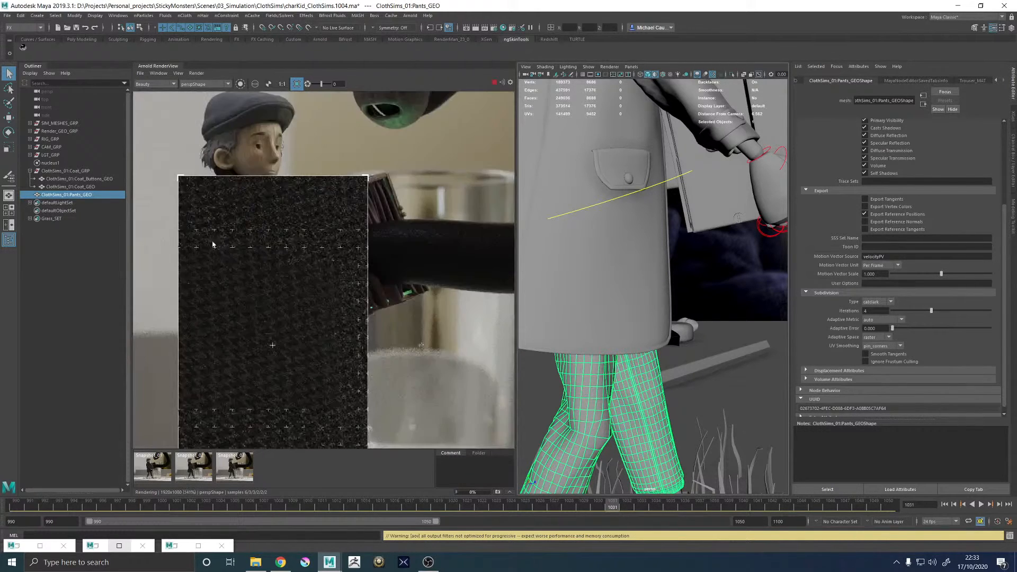
{"action": "left_click", "coordinate": [204, 84]}
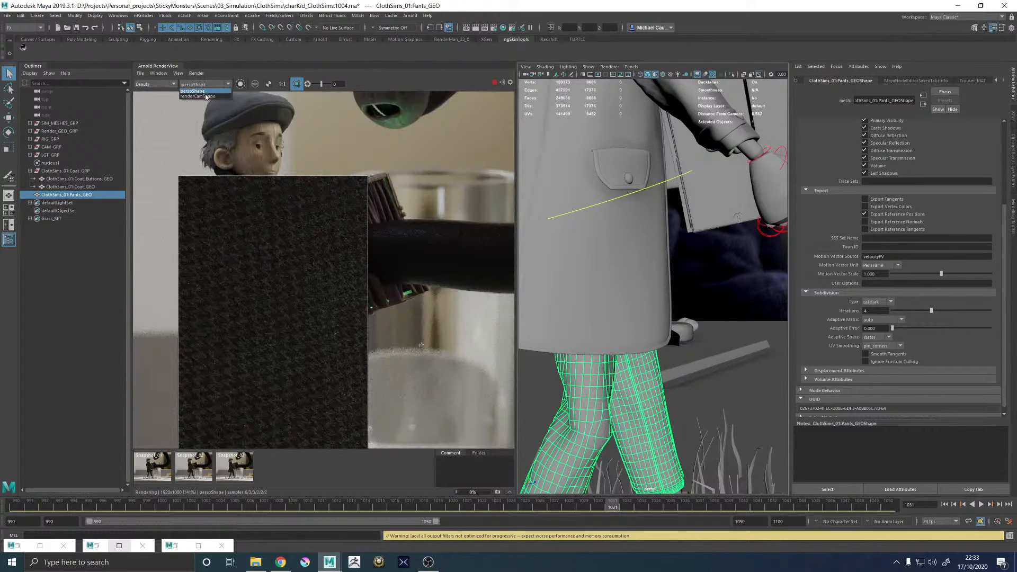
{"action": "left_click", "coordinate": [199, 96]}
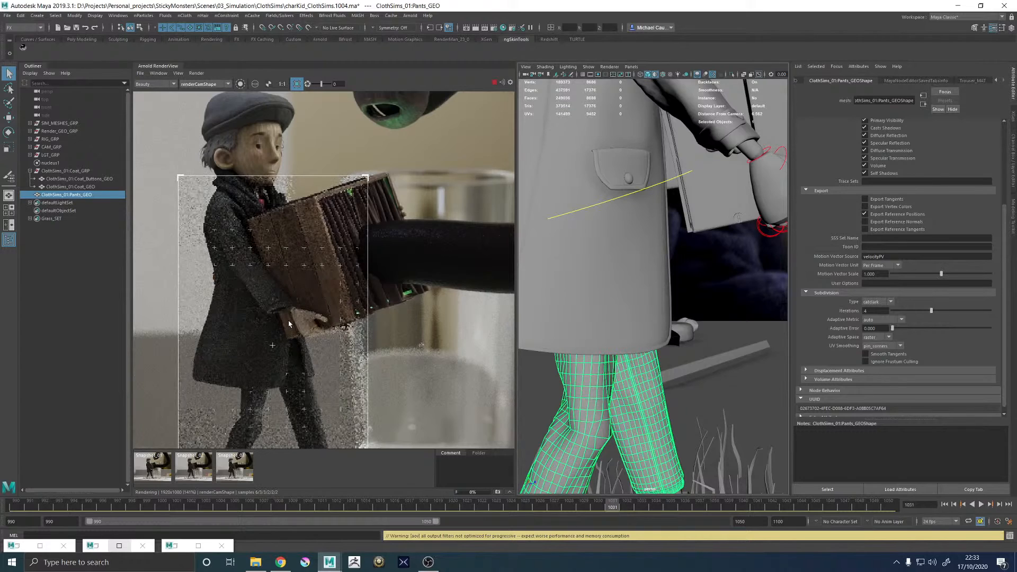
{"action": "scroll", "coordinate": [288, 319], "scroll_direction": "down", "scroll_amount": 3}
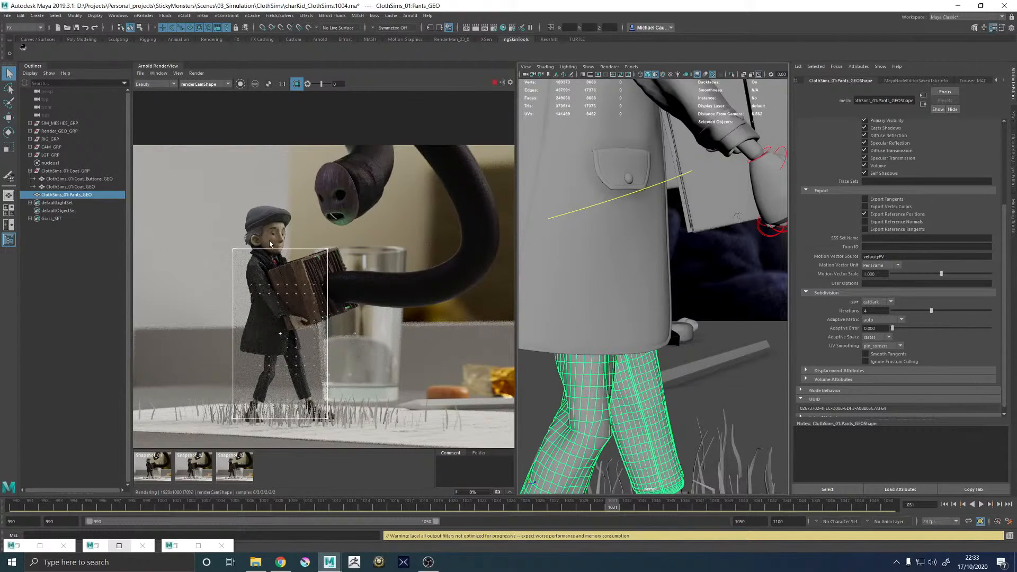
{"action": "scroll", "coordinate": [269, 271], "scroll_direction": "up", "scroll_amount": 3}
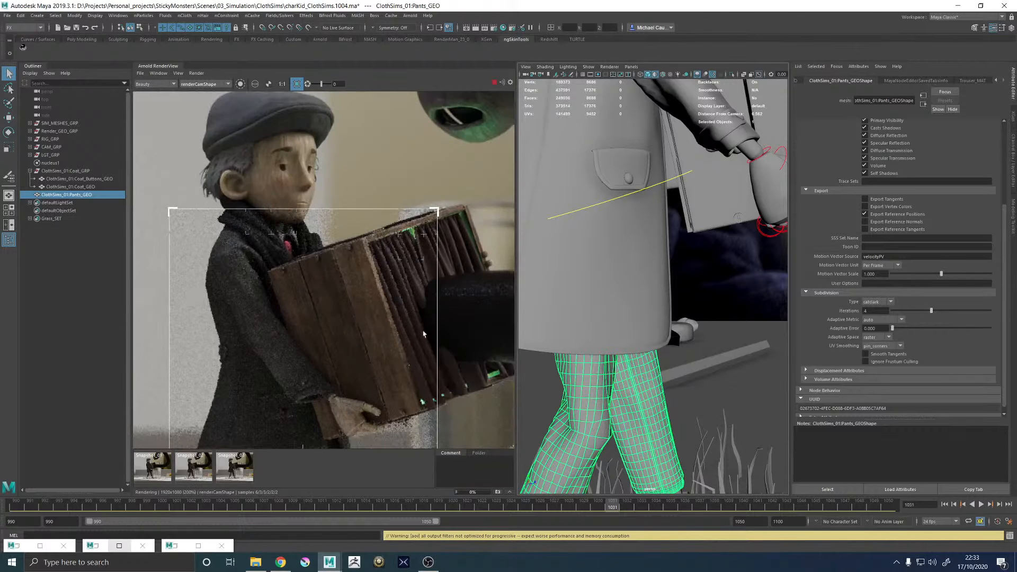
{"action": "scroll", "coordinate": [654, 286], "scroll_direction": "down", "scroll_amount": 3}
- Delete the leftover original Coat_Buttons_GEO floating beside the character
{"action": "left_click_drag", "start_coordinate": [656, 284], "coordinate": [580, 270], "text": "alt"}
{"action": "middle_click_drag", "start_coordinate": [580, 270], "coordinate": [617, 280], "text": "alt"}
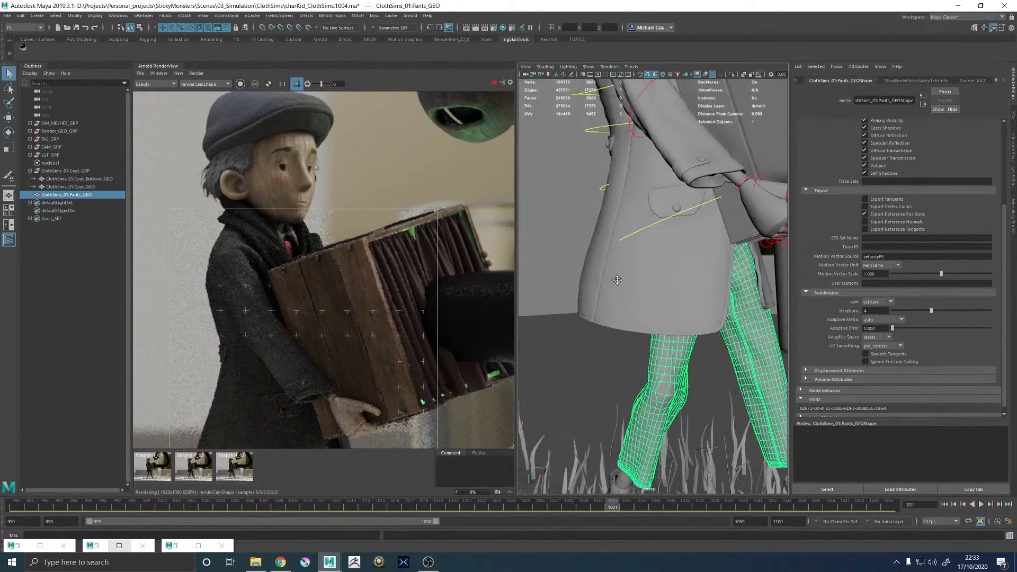
{"action": "left_click_drag", "start_coordinate": [707, 252], "coordinate": [660, 253], "text": "alt"}
{"action": "right_click_drag", "start_coordinate": [660, 252], "coordinate": [595, 249], "text": "alt"}
{"action": "left_click_drag", "start_coordinate": [595, 249], "coordinate": [741, 206], "text": "alt"}
{"action": "left_click", "coordinate": [734, 204]}
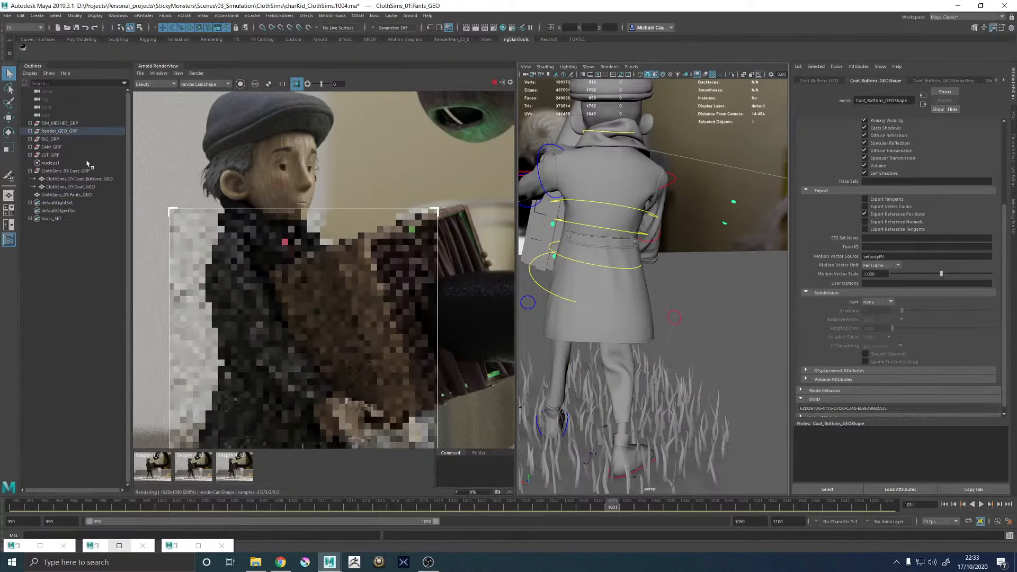
{"action": "key", "text": "f"}
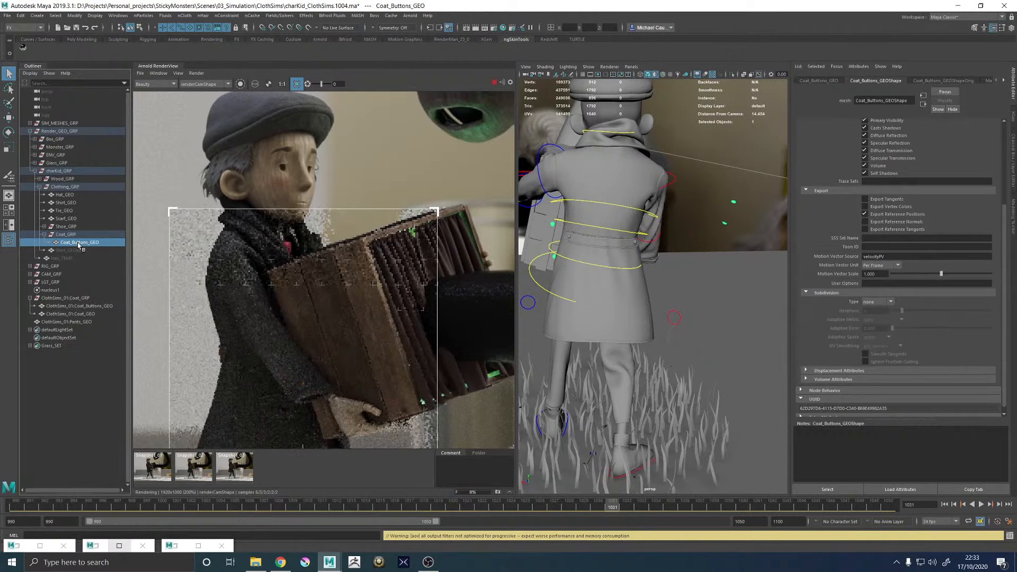
{"action": "key", "text": "Delete"}
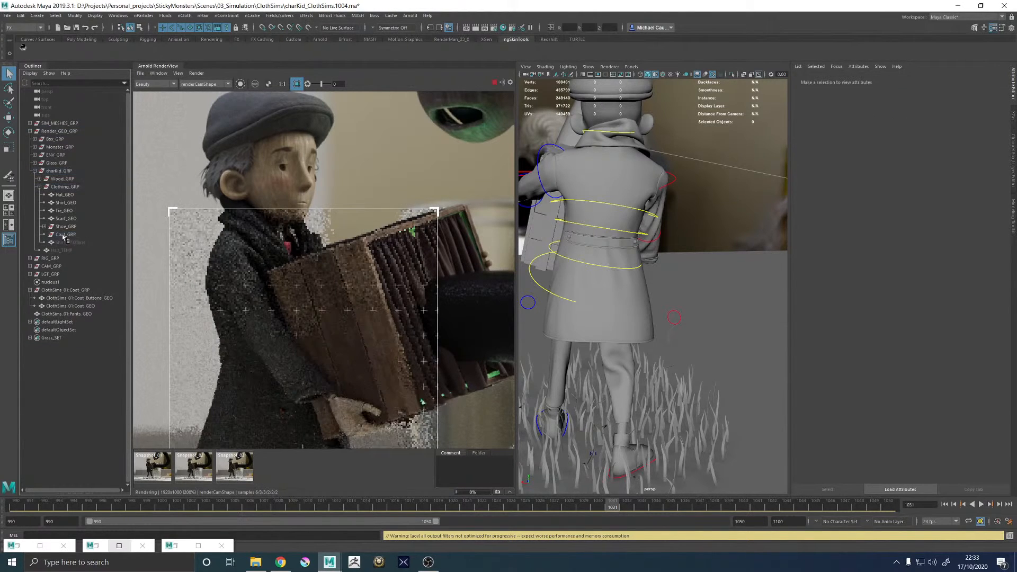
- Move the imported coat and coat buttons into Coat_GRP and the imported trousers into Clothing_GRP
{"action": "left_click", "coordinate": [66, 234]}
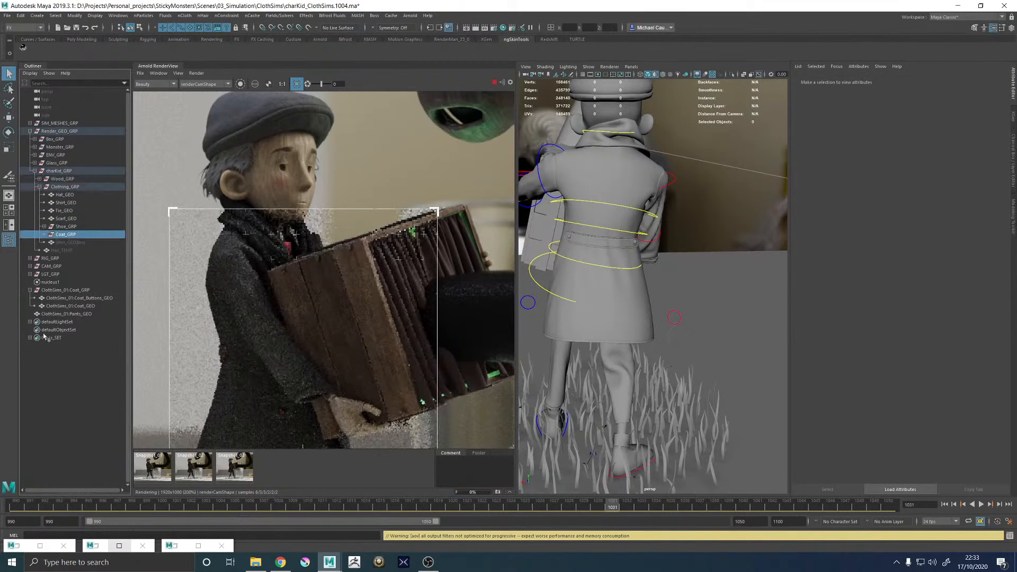
{"action": "left_click", "coordinate": [74, 297]}
{"action": "left_click", "coordinate": [73, 306], "text": "shift"}
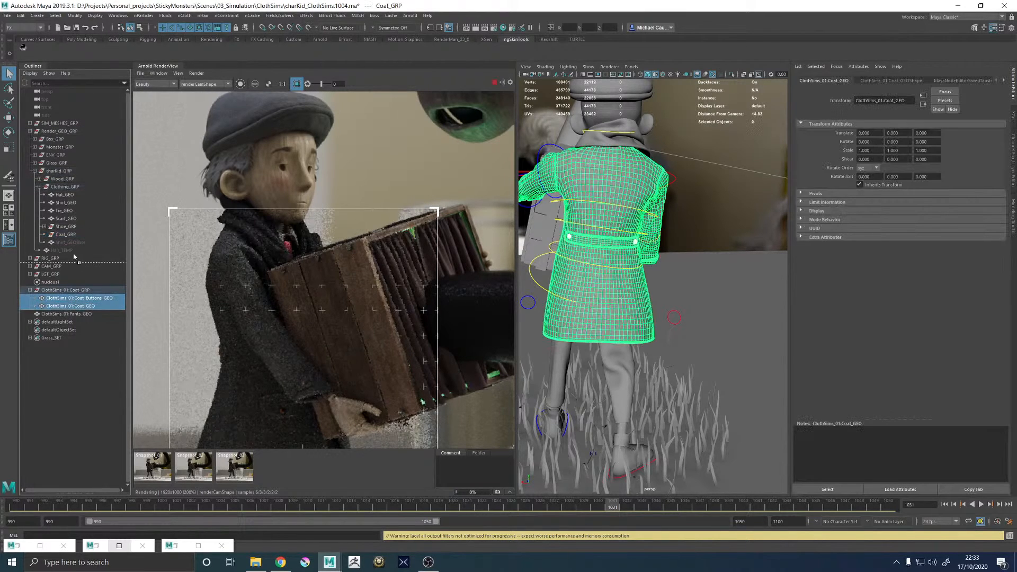
{"action": "middle_click_drag", "start_coordinate": [73, 306], "coordinate": [68, 235]}
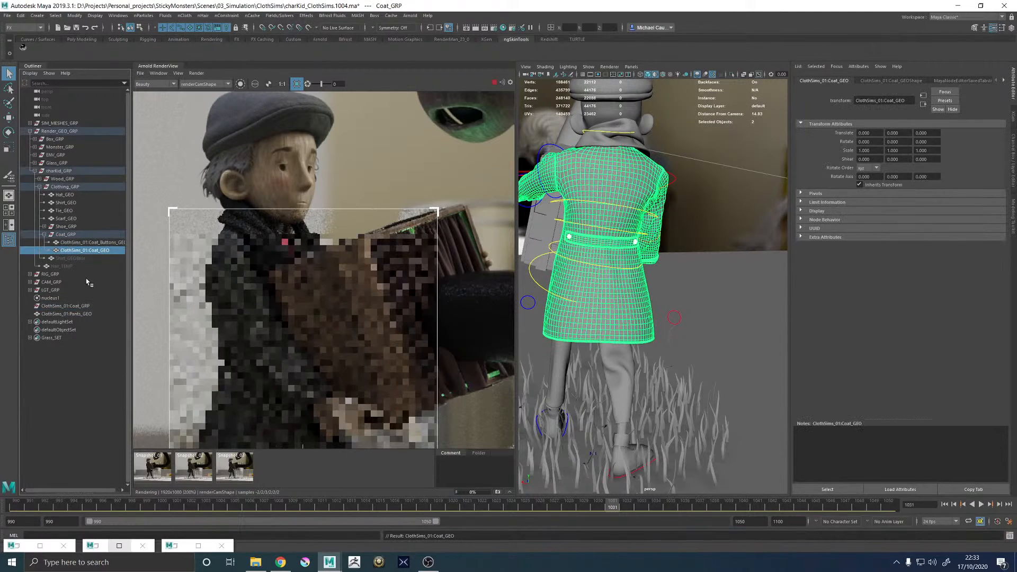
{"action": "left_click", "coordinate": [61, 314]}
{"action": "middle_click_drag", "start_coordinate": [61, 314], "coordinate": [60, 191]}
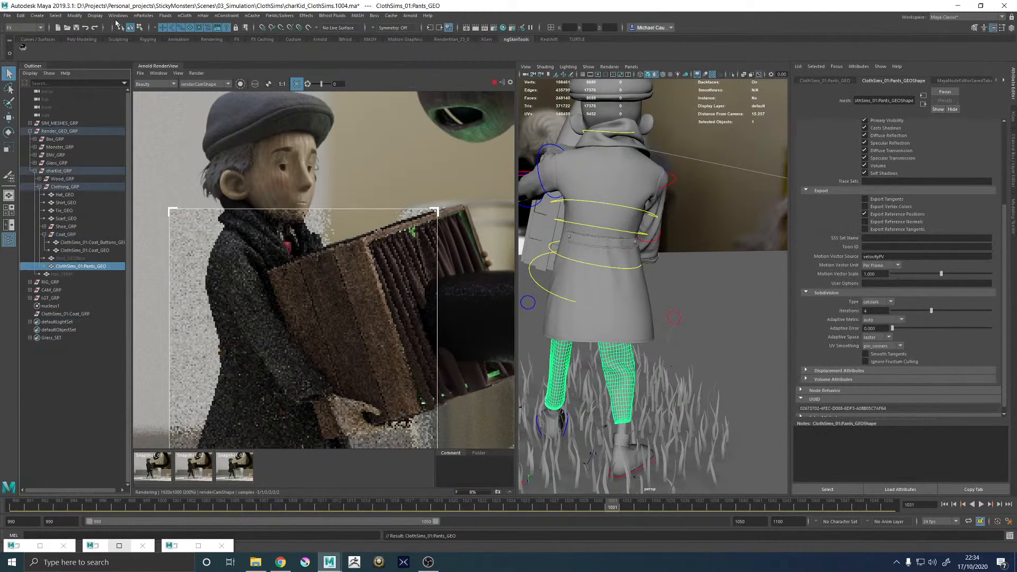
- Stop the Arnold region render and view the whole character from the side
{"action": "left_click", "coordinate": [77, 15]}
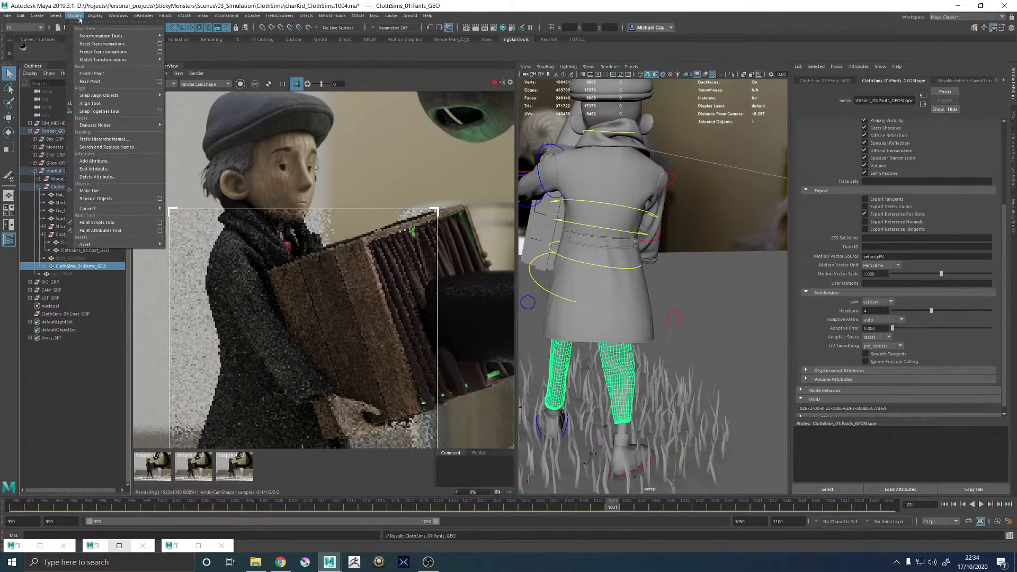
{"action": "mouse_move", "coordinate": [95, 60]}
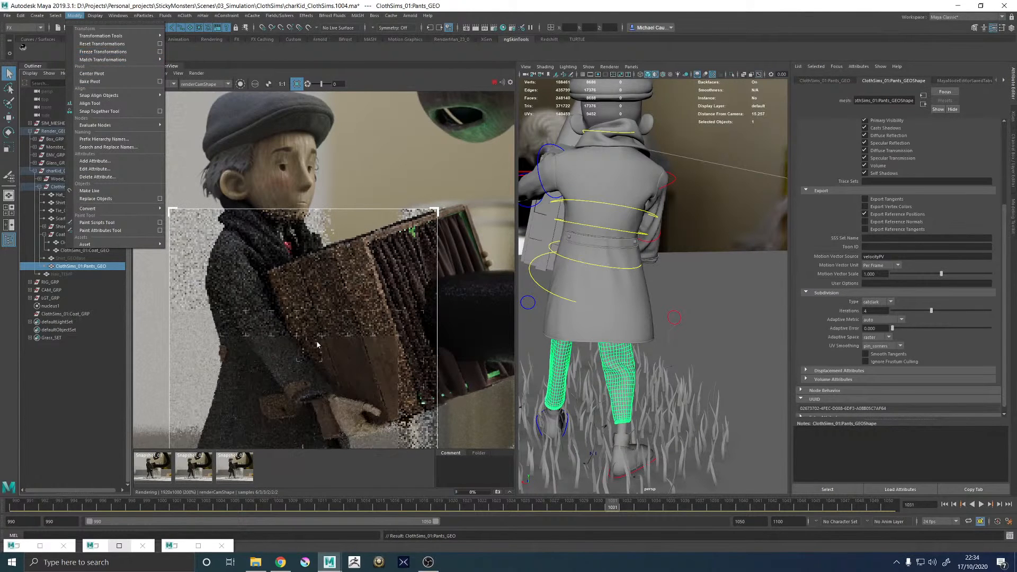
{"action": "left_click", "coordinate": [494, 82]}
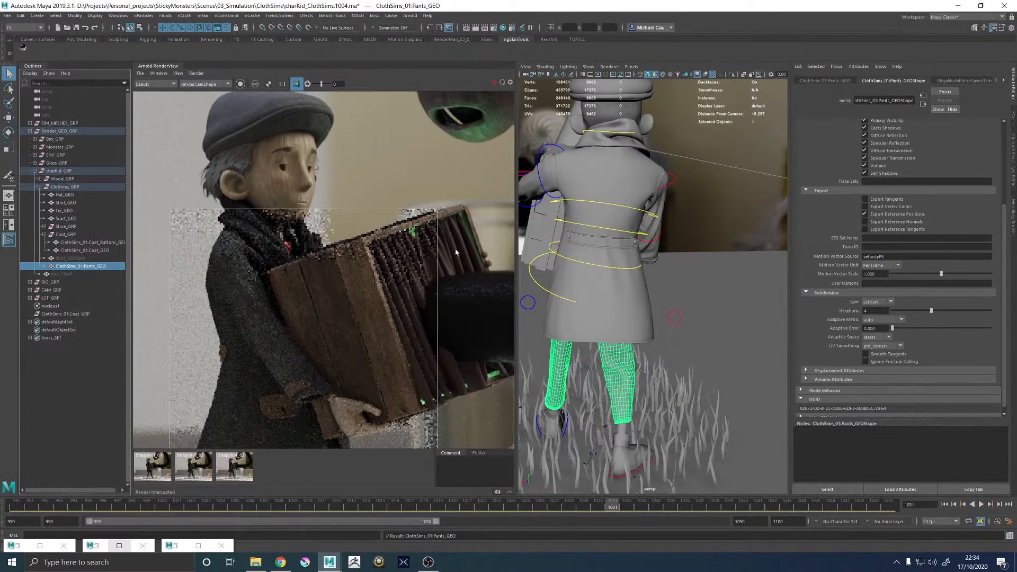
{"action": "left_click_drag", "start_coordinate": [660, 265], "coordinate": [668, 232], "text": "alt"}
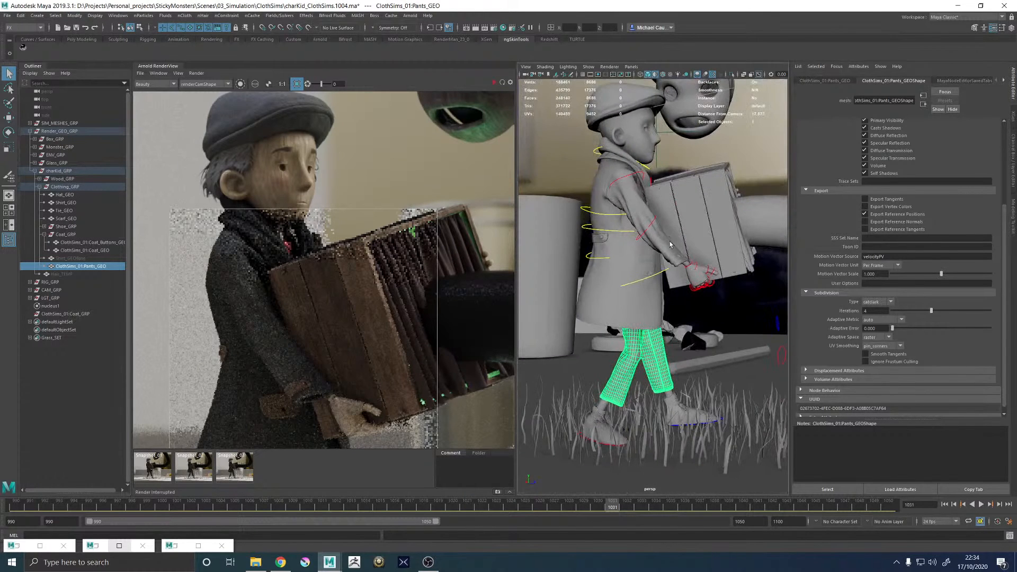
- Select the imported coat mesh and examine its UV shells in the UV Editor
{"action": "left_click", "coordinate": [670, 245]}
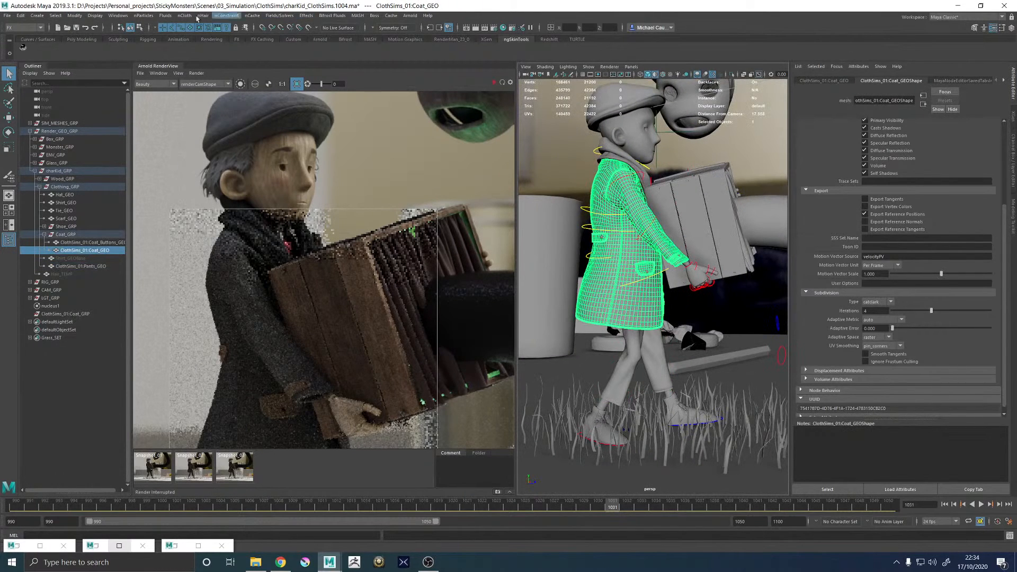
{"action": "left_click", "coordinate": [24, 27]}
{"action": "left_click", "coordinate": [23, 34]}
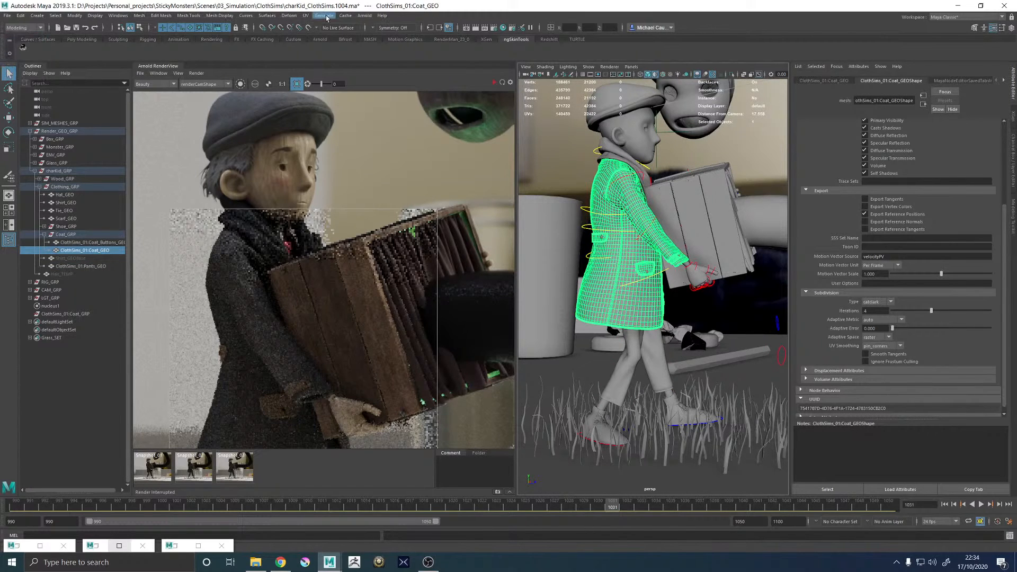
{"action": "left_click", "coordinate": [306, 15]}
{"action": "left_click", "coordinate": [321, 30]}
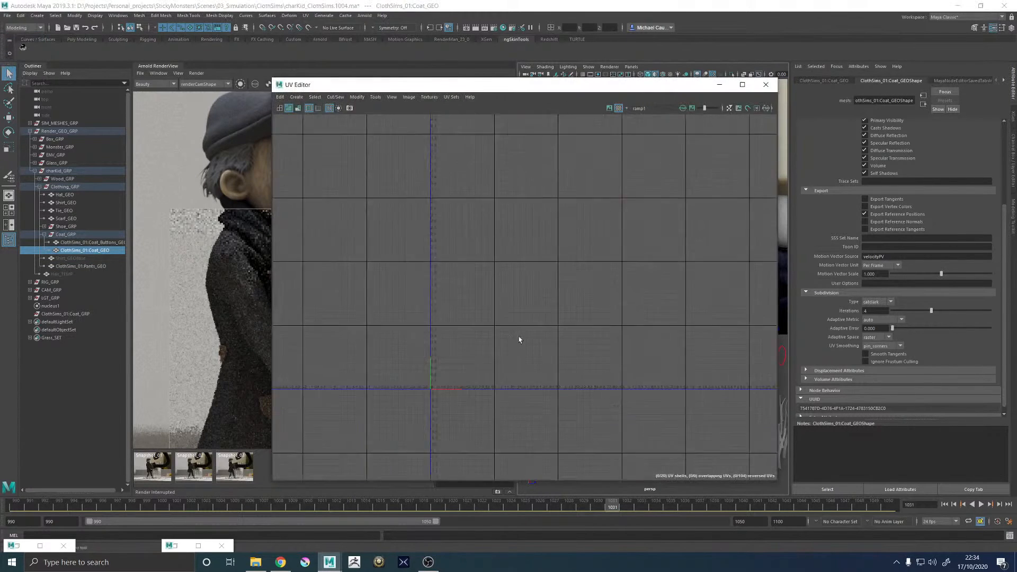
{"action": "scroll", "coordinate": [519, 339], "scroll_direction": "down", "scroll_amount": 3}
{"action": "scroll", "coordinate": [535, 244], "scroll_direction": "down", "scroll_amount": 2}
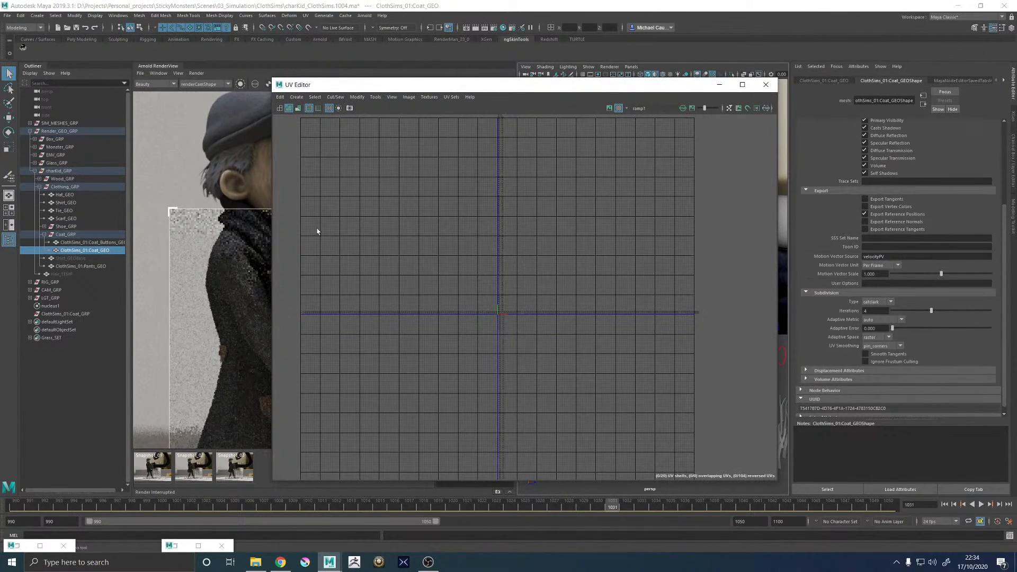
{"action": "left_click_drag", "start_coordinate": [481, 89], "coordinate": [219, 180]}
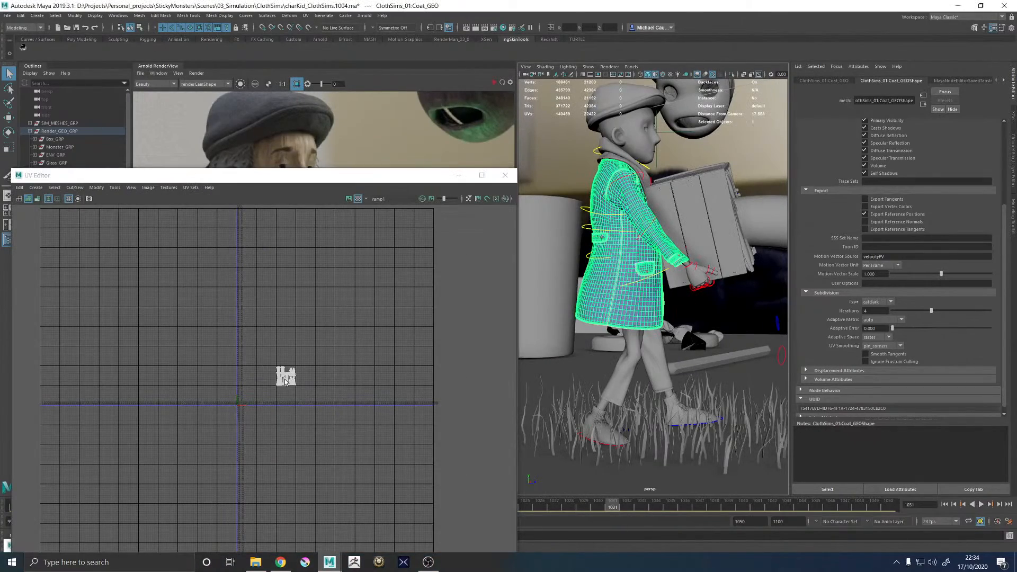
{"action": "scroll", "coordinate": [287, 377], "scroll_direction": "up", "scroll_amount": 8}
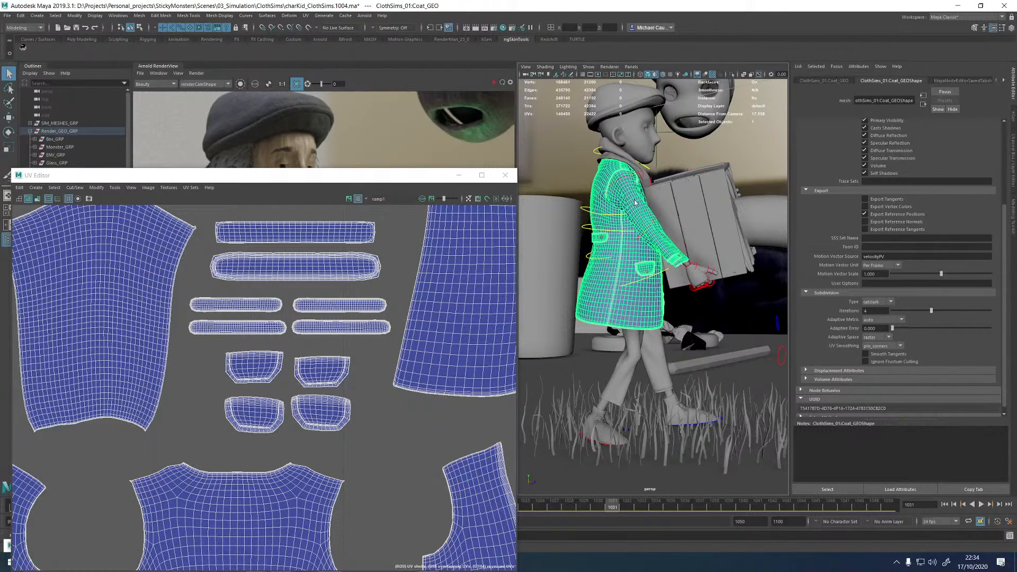
- Assign the existing kid_Coat_MAT material to the whole coat and put the UV Editor away
{"action": "right_click_drag", "start_coordinate": [635, 202], "coordinate": [705, 520]}
{"action": "left_click", "coordinate": [458, 174]}
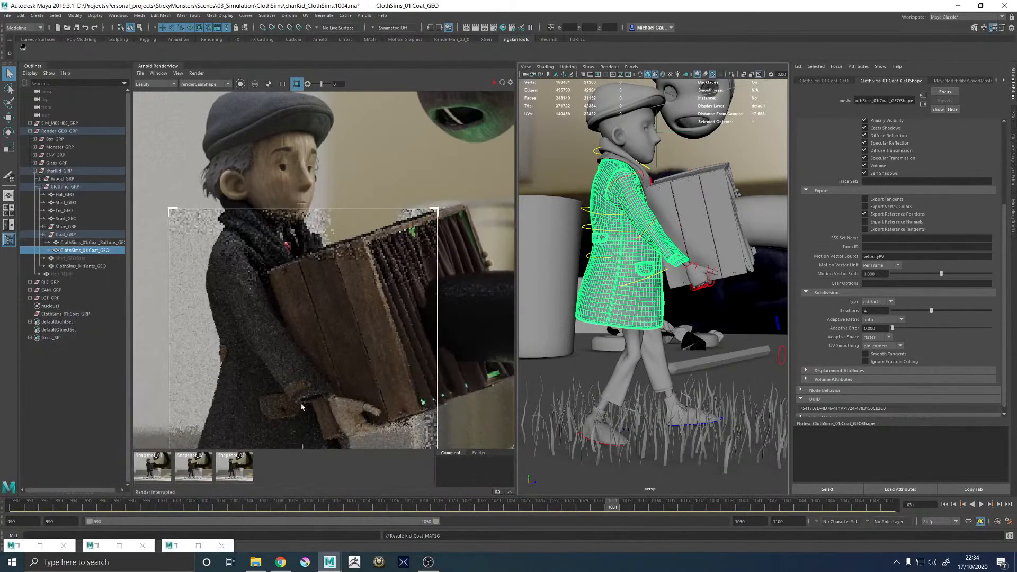
- Examine the coat's pocket, sleeve and hem up close in the interrupted Arnold render
{"action": "scroll", "coordinate": [295, 413], "scroll_direction": "up", "scroll_amount": 4}
{"action": "middle_click_drag", "start_coordinate": [294, 416], "coordinate": [374, 306]}
{"action": "scroll", "coordinate": [374, 306], "scroll_direction": "down", "scroll_amount": 5}
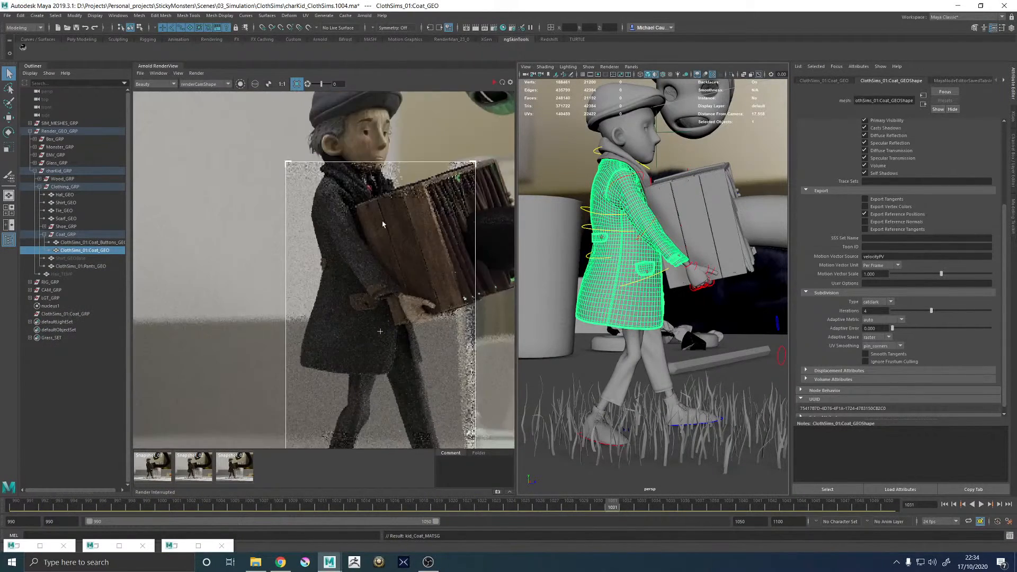
{"action": "scroll", "coordinate": [382, 363], "scroll_direction": "up", "scroll_amount": 2}
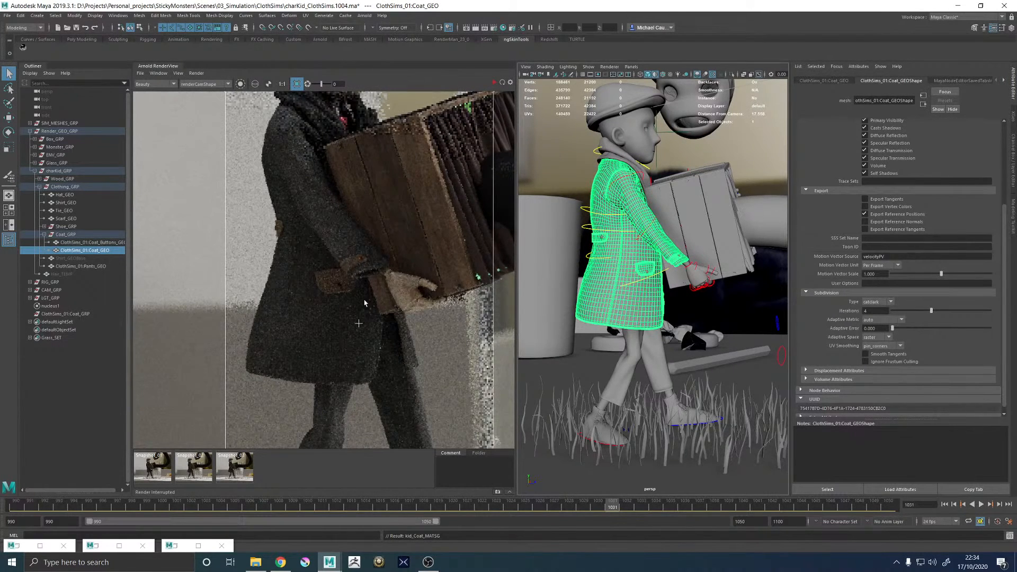
{"action": "scroll", "coordinate": [364, 303], "scroll_direction": "up", "scroll_amount": 4}
{"action": "scroll", "coordinate": [394, 284], "scroll_direction": "down", "scroll_amount": 5}
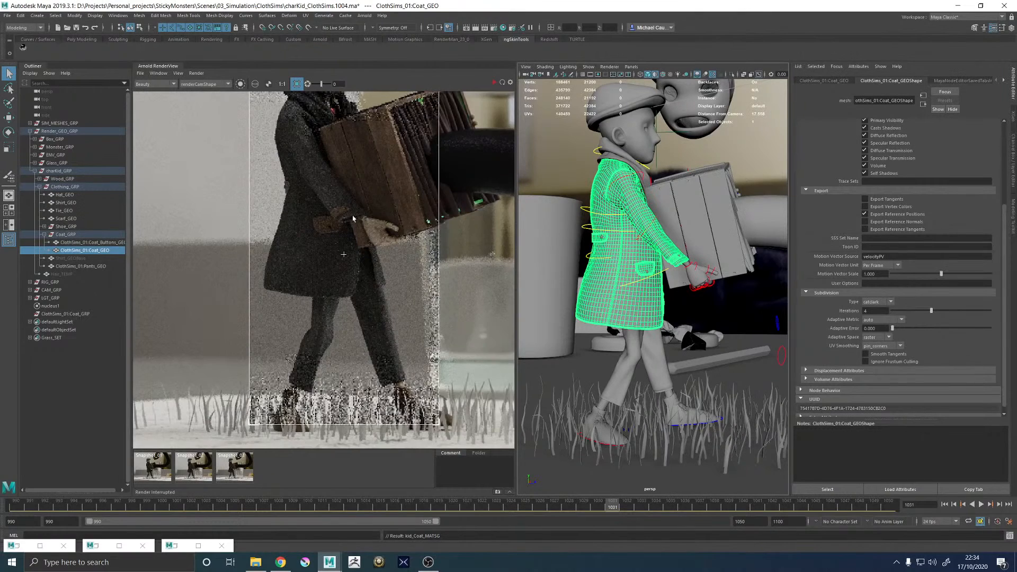
{"action": "scroll", "coordinate": [327, 306], "scroll_direction": "up", "scroll_amount": 2}
{"action": "scroll", "coordinate": [336, 284], "scroll_direction": "down", "scroll_amount": 3}
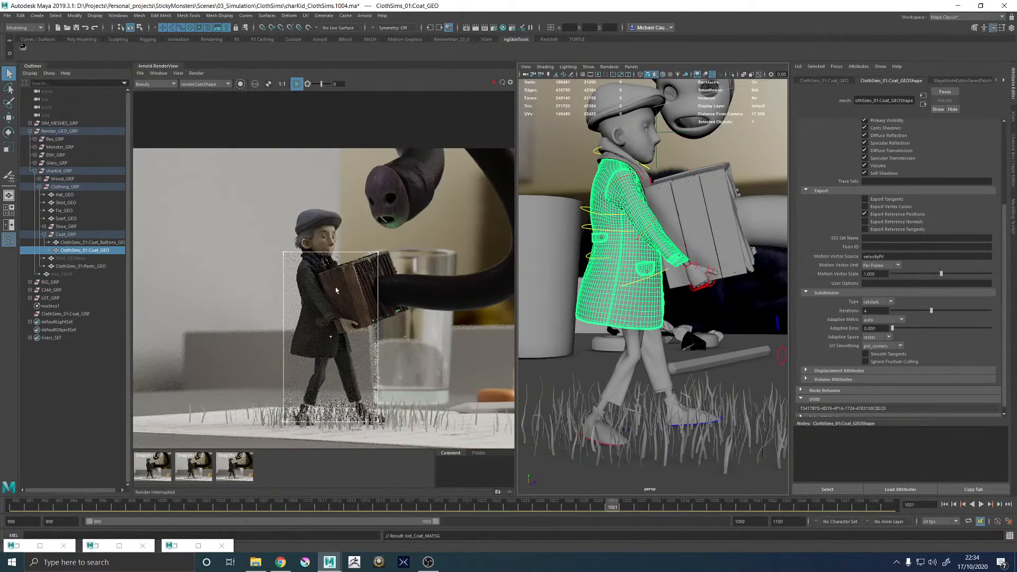
{"action": "scroll", "coordinate": [331, 334], "scroll_direction": "up", "scroll_amount": 3}
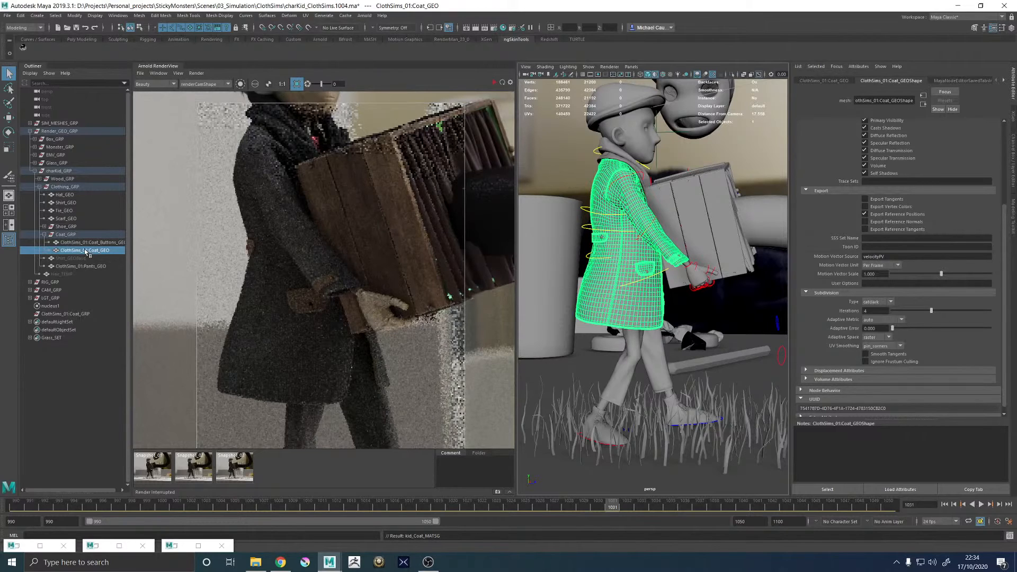
- Delete the namespaces ClothSims_01, SweetWrapper_Low and SweetWrapper_Low_Open, merging their contents with the parent namespace
{"action": "left_click", "coordinate": [76, 16]}
{"action": "mouse_move", "coordinate": [117, 15]}
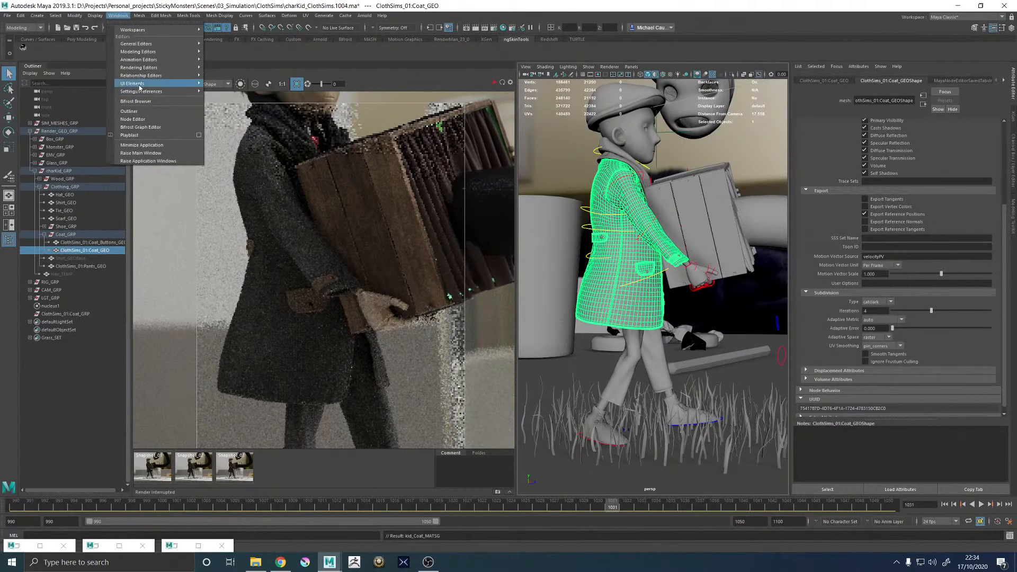
{"action": "mouse_move", "coordinate": [138, 48]}
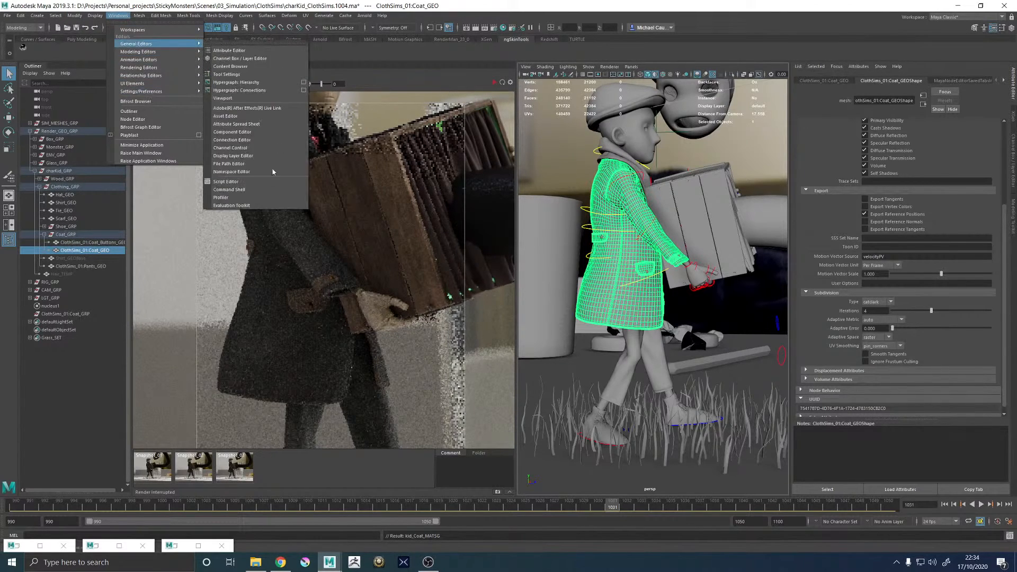
{"action": "left_click", "coordinate": [254, 172]}
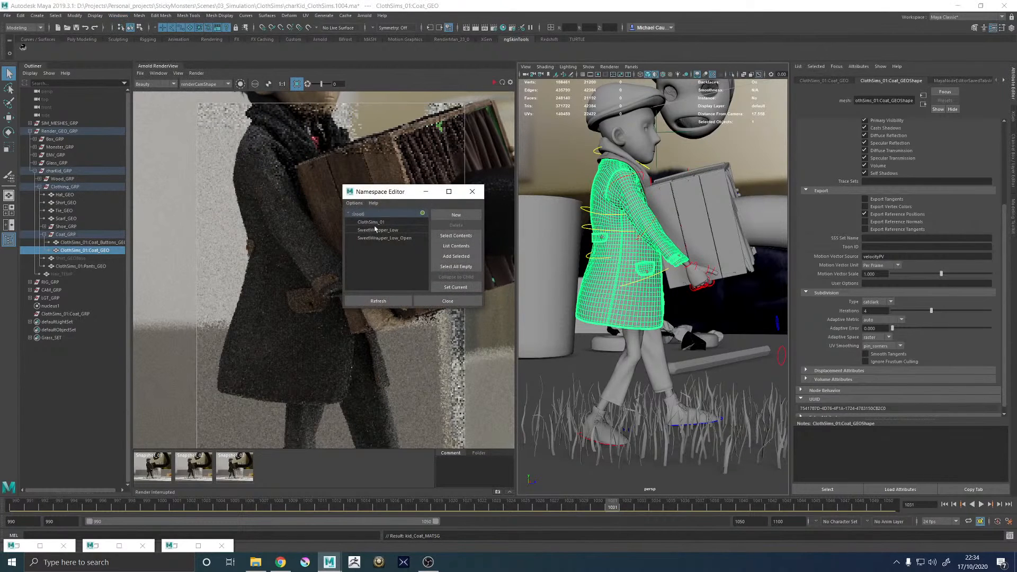
{"action": "left_click", "coordinate": [374, 222]}
{"action": "left_click", "coordinate": [384, 238], "text": "shift"}
{"action": "left_click", "coordinate": [456, 225]}
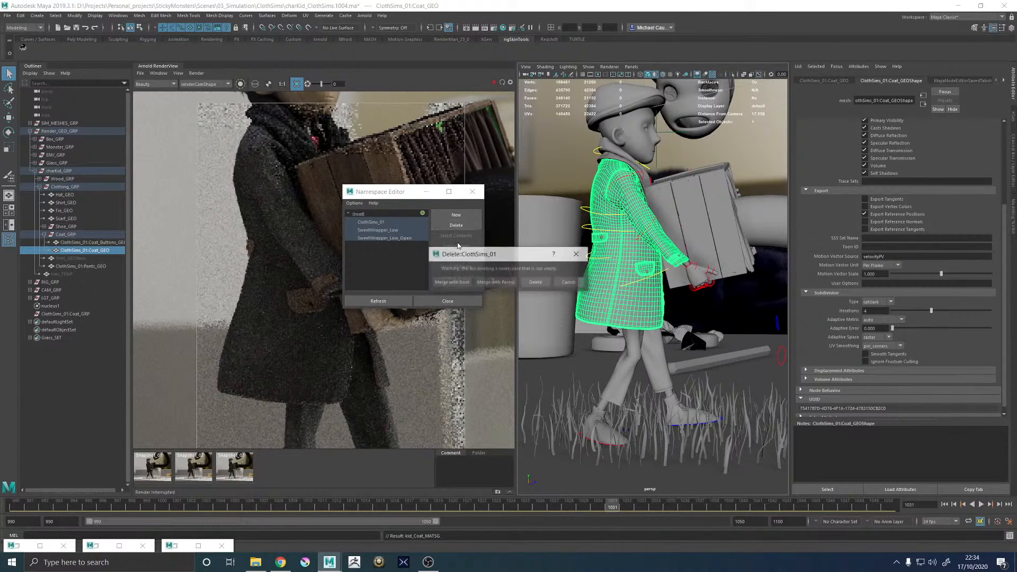
{"action": "left_click", "coordinate": [496, 283]}
{"action": "left_click", "coordinate": [497, 282]}
{"action": "left_click", "coordinate": [497, 282]}
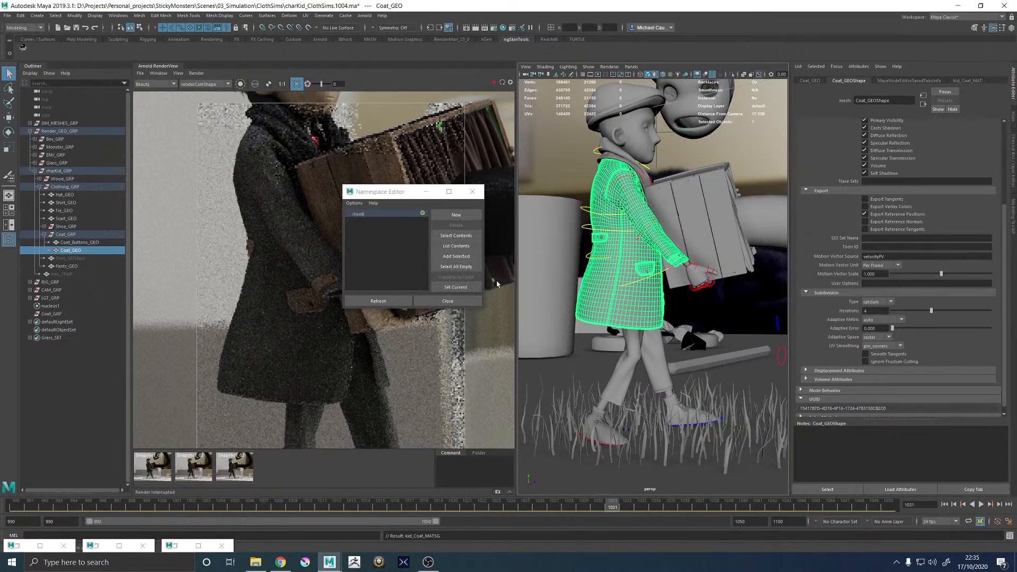
{"action": "left_click", "coordinate": [473, 195]}
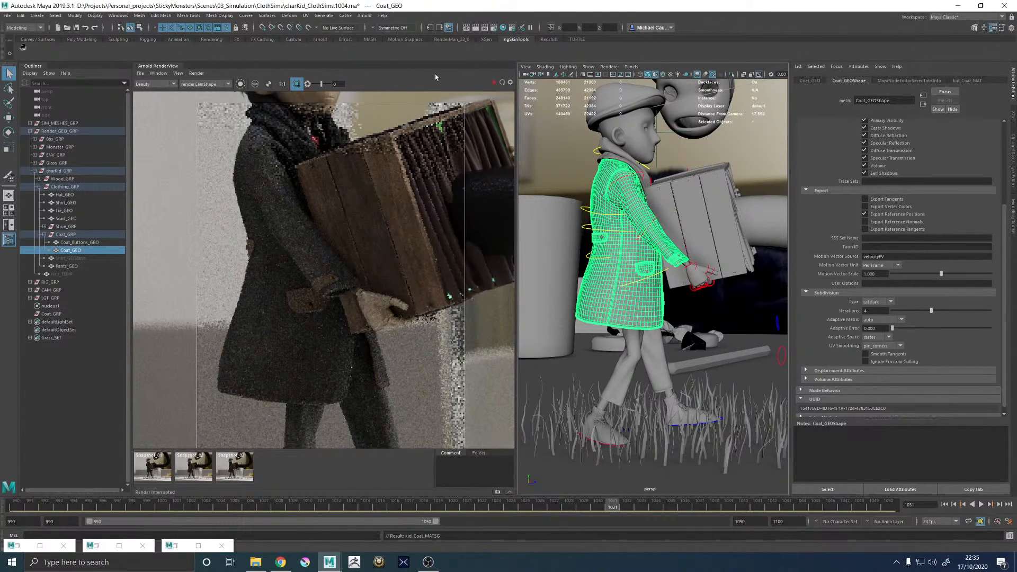
- Update the Arnold region render, check the coat's material on the whole character and stop the render
{"action": "left_click", "coordinate": [197, 73]}
{"action": "left_click", "coordinate": [212, 129]}
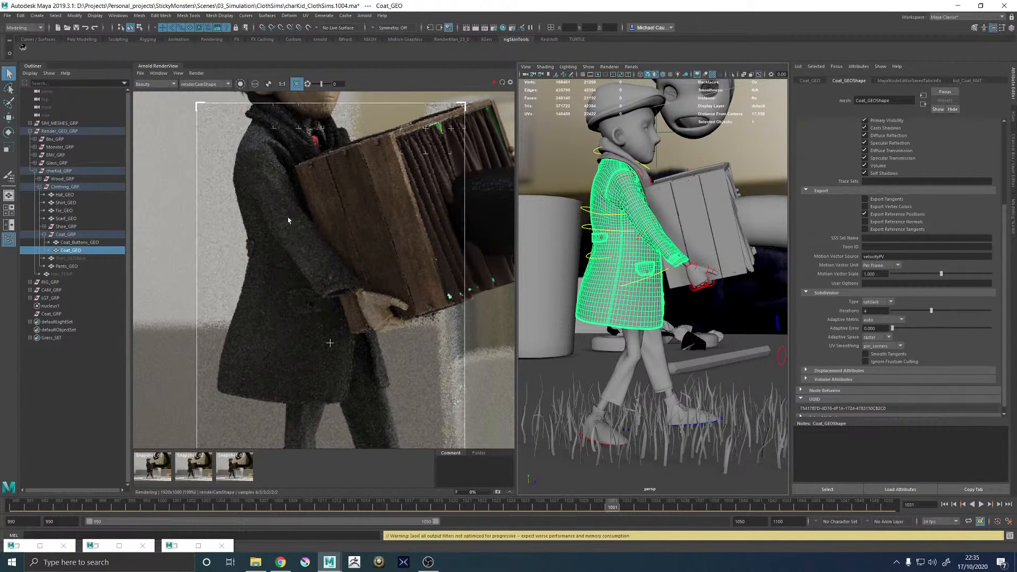
{"action": "scroll", "coordinate": [330, 236], "scroll_direction": "down", "scroll_amount": 2}
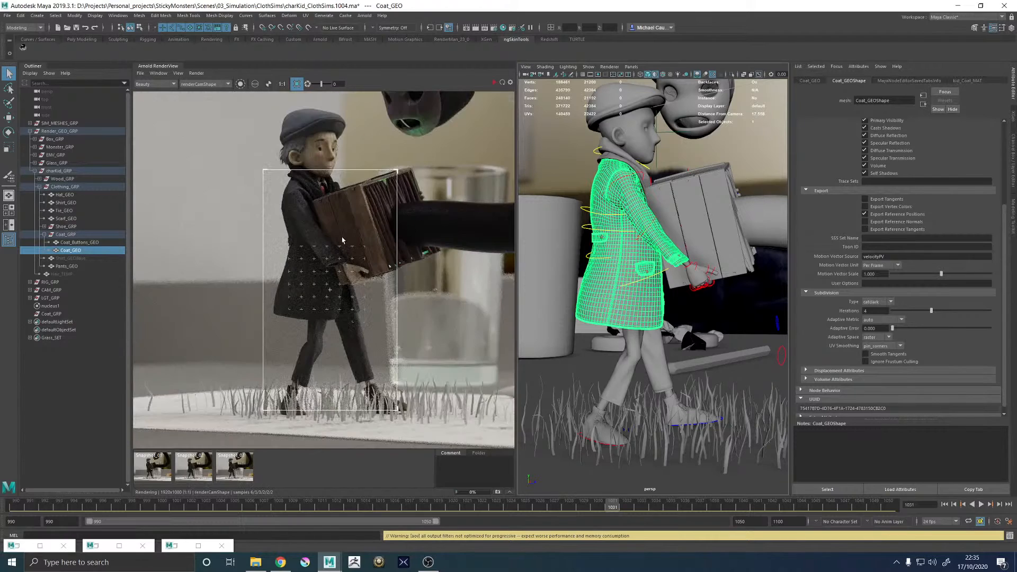
{"action": "left_click", "coordinate": [494, 83]}
{"action": "left_click", "coordinate": [494, 83]}
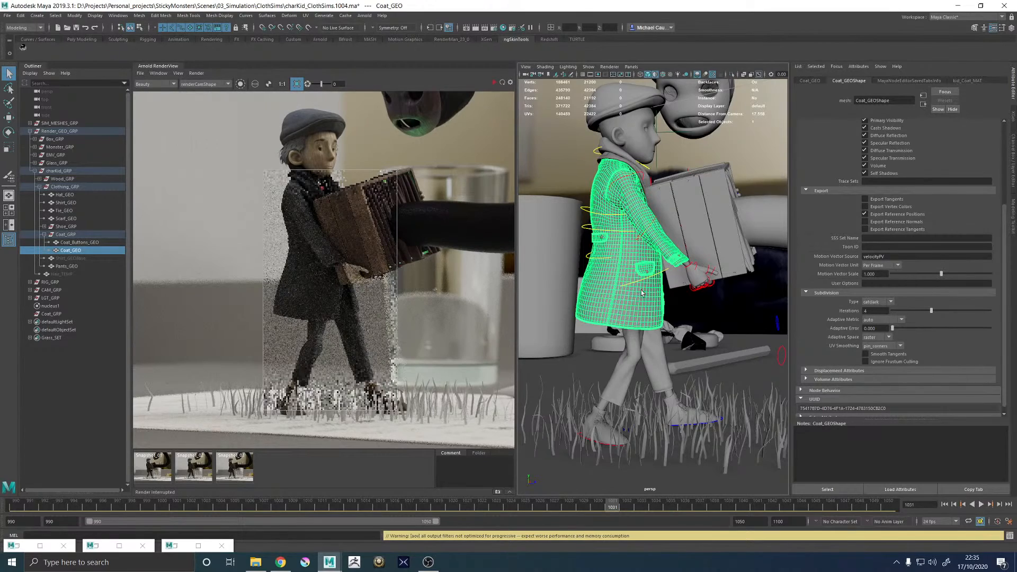
- Make the monster's body mesh a passive collider for nCloth
{"action": "left_click_drag", "start_coordinate": [705, 221], "coordinate": [687, 248], "text": "alt"}
{"action": "left_click", "coordinate": [672, 241]}
{"action": "middle_click_drag", "start_coordinate": [687, 249], "coordinate": [633, 269], "text": "alt"}
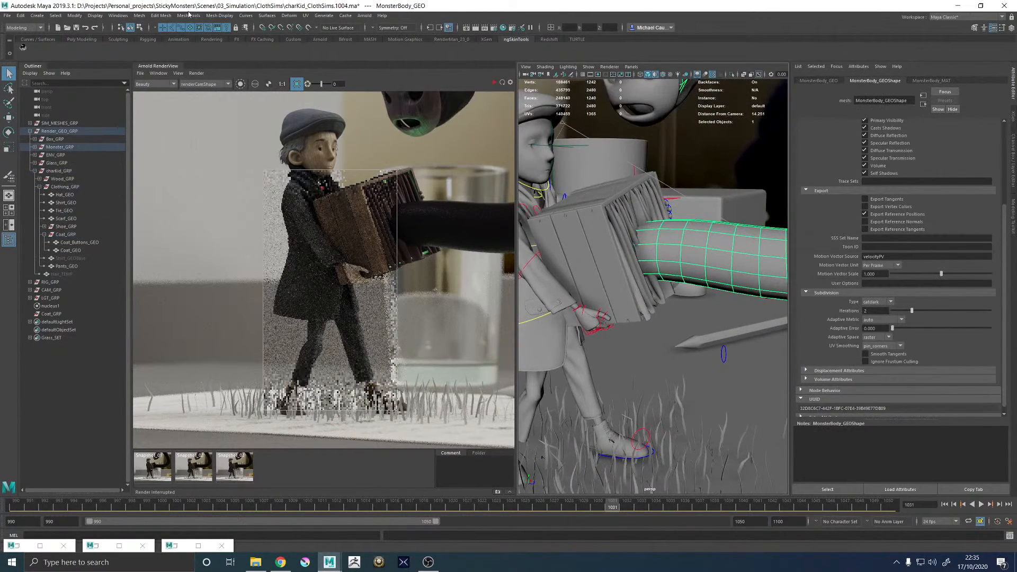
{"action": "left_click", "coordinate": [251, 18]}
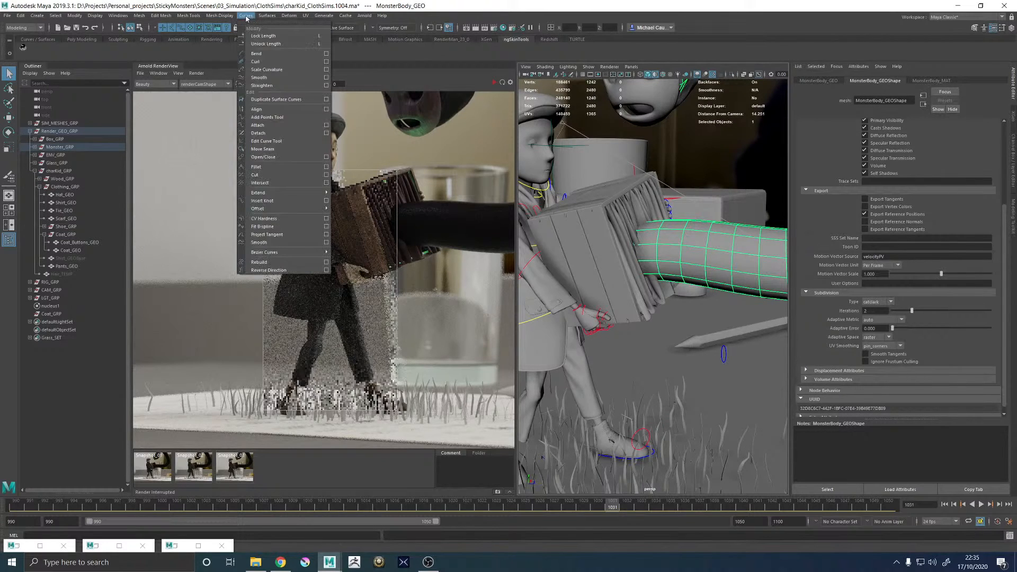
{"action": "left_click", "coordinate": [24, 27]}
{"action": "left_click", "coordinate": [14, 61]}
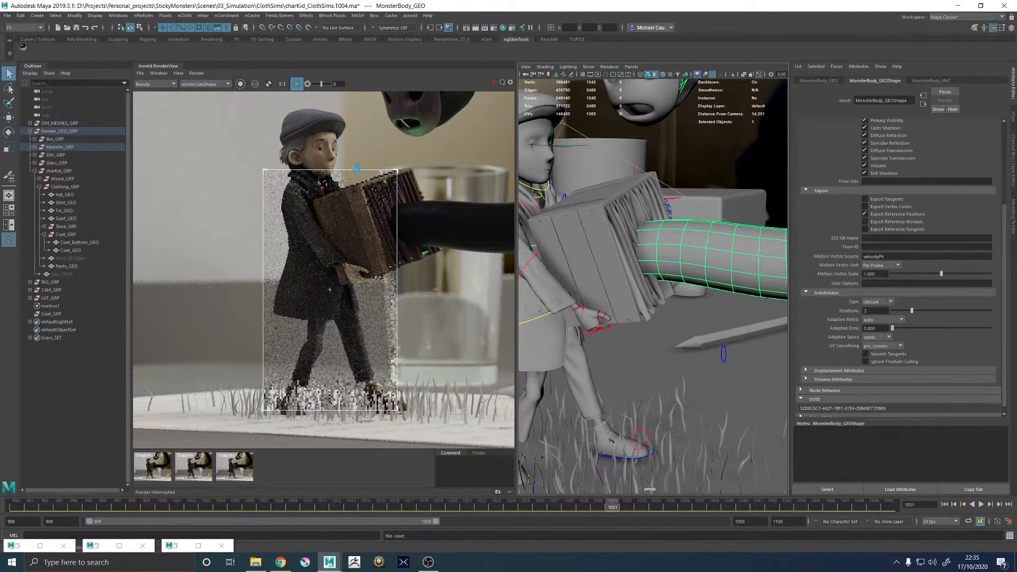
{"action": "left_click", "coordinate": [252, 16]}
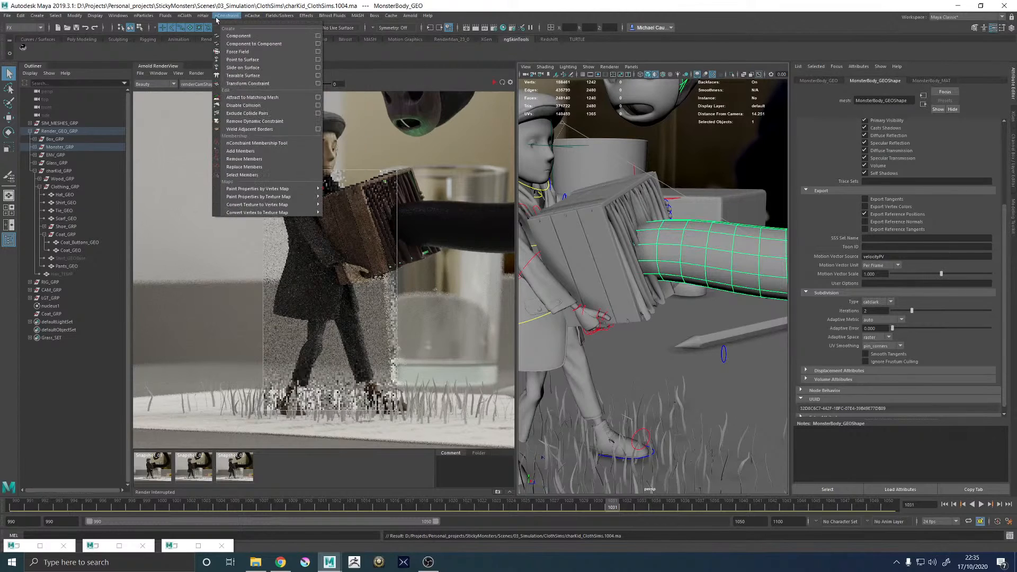
{"action": "mouse_move", "coordinate": [184, 17]}
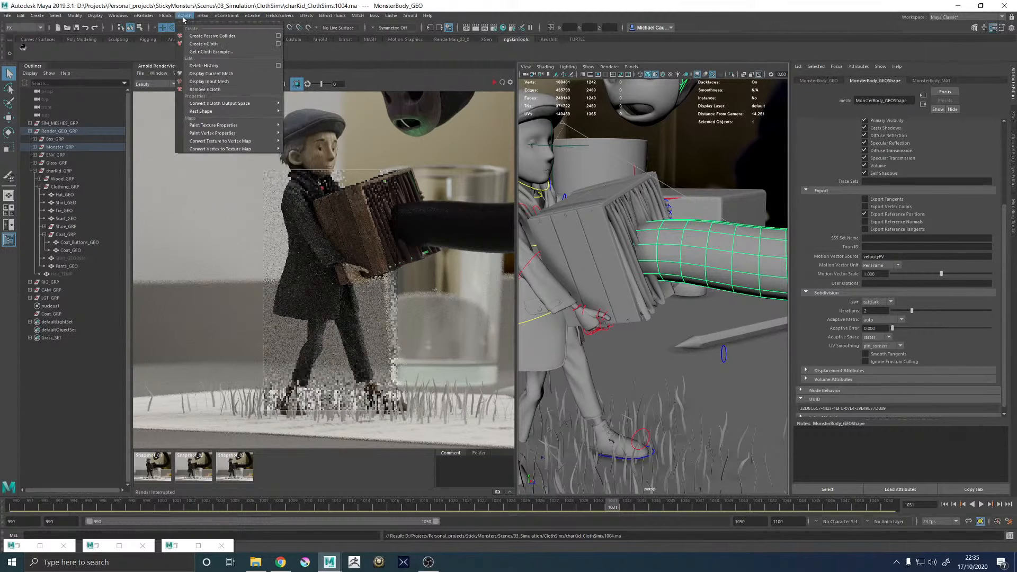
{"action": "left_click", "coordinate": [204, 36]}
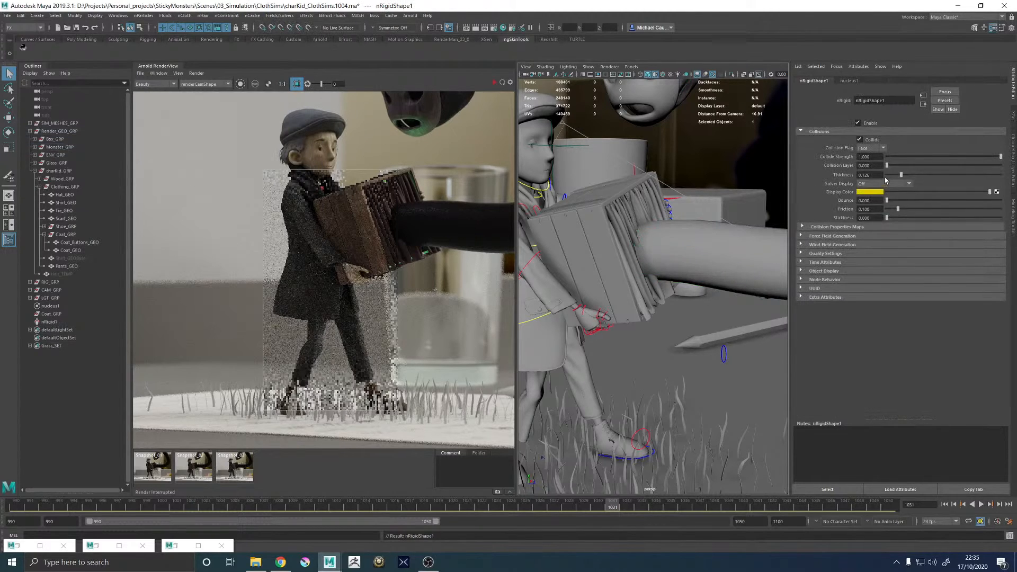
- Return to frame 990, set the collider's solver display to Collision Thickness and enlarge the viewport around the monster's arm
{"action": "left_click", "coordinate": [944, 504]}
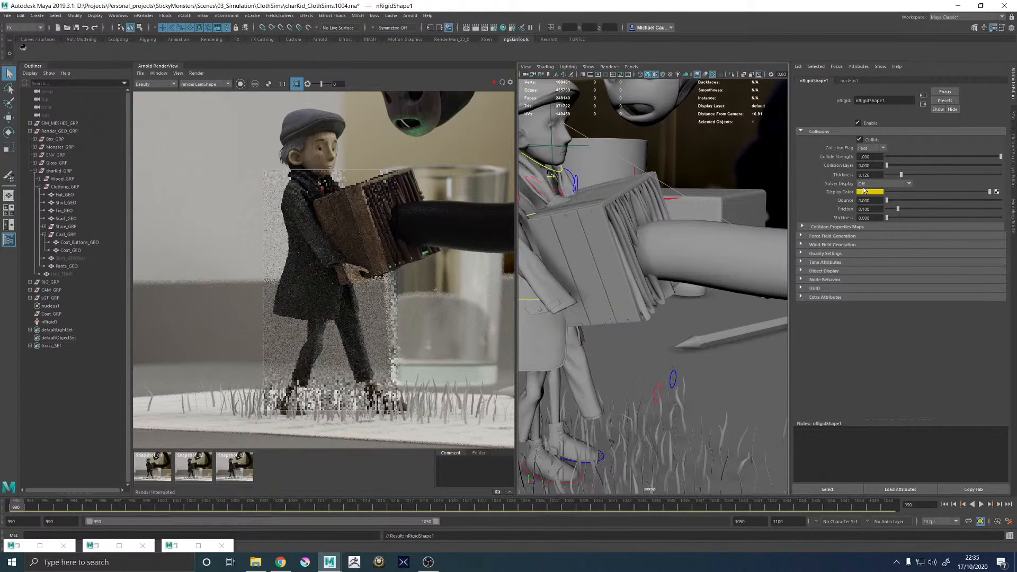
{"action": "left_click", "coordinate": [864, 184]}
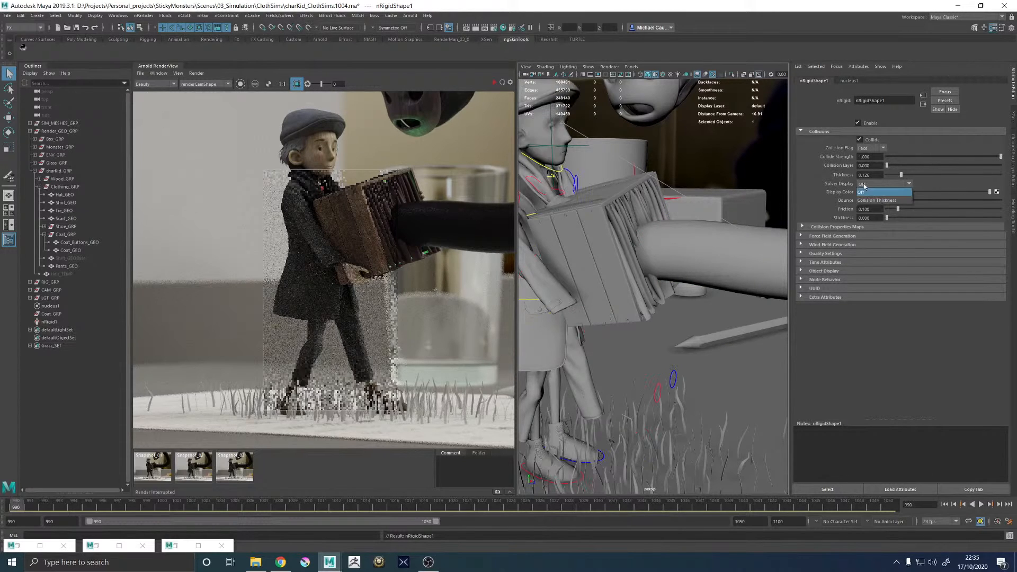
{"action": "left_click", "coordinate": [863, 200]}
{"action": "left_click_drag", "start_coordinate": [687, 222], "coordinate": [606, 235], "text": "alt"}
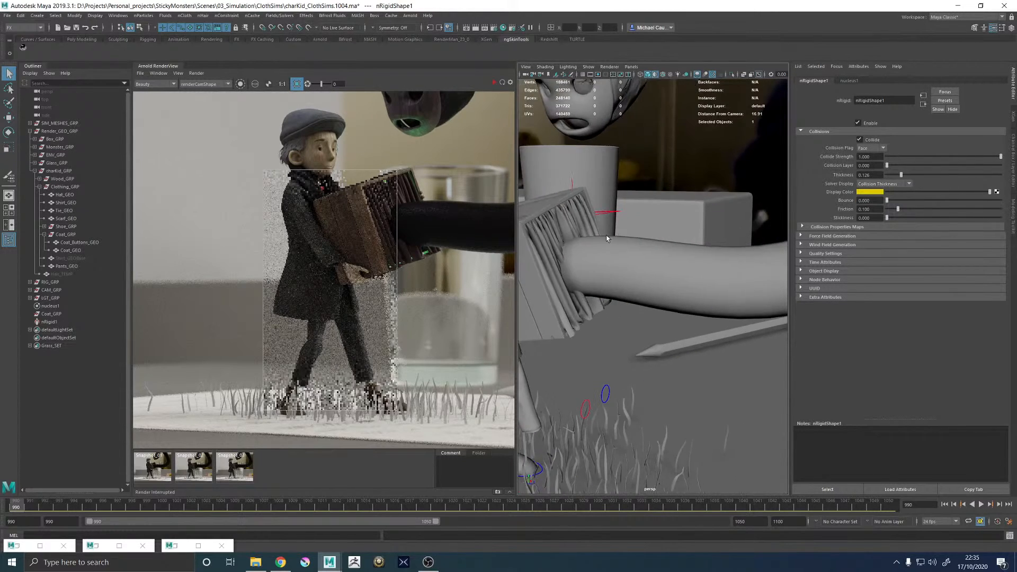
{"action": "left_click_drag", "start_coordinate": [517, 281], "coordinate": [142, 280]}
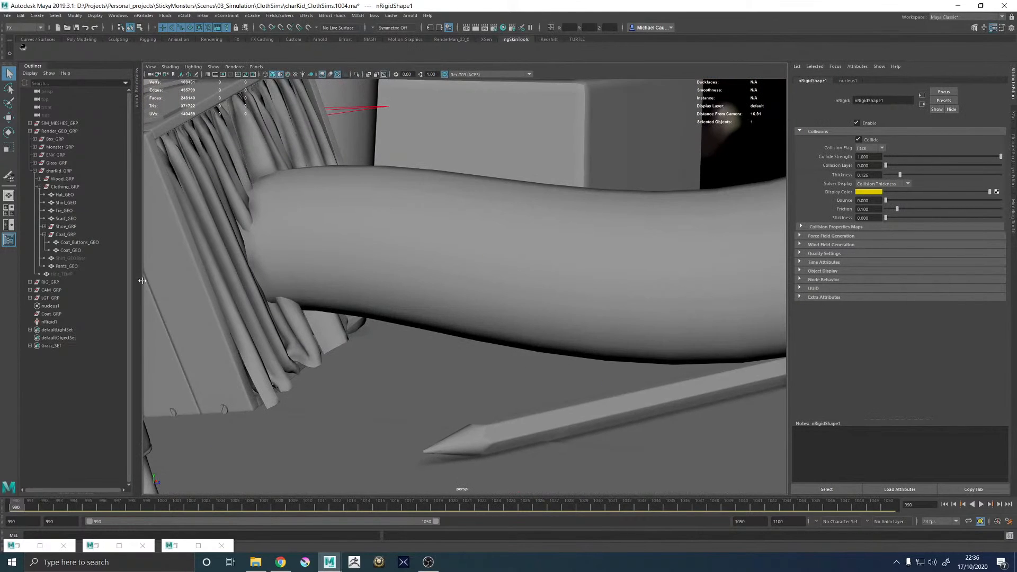
- Examine the nucleus1 solver settings and the monster collider's collision property maps and time attributes
{"action": "left_click", "coordinate": [51, 306]}
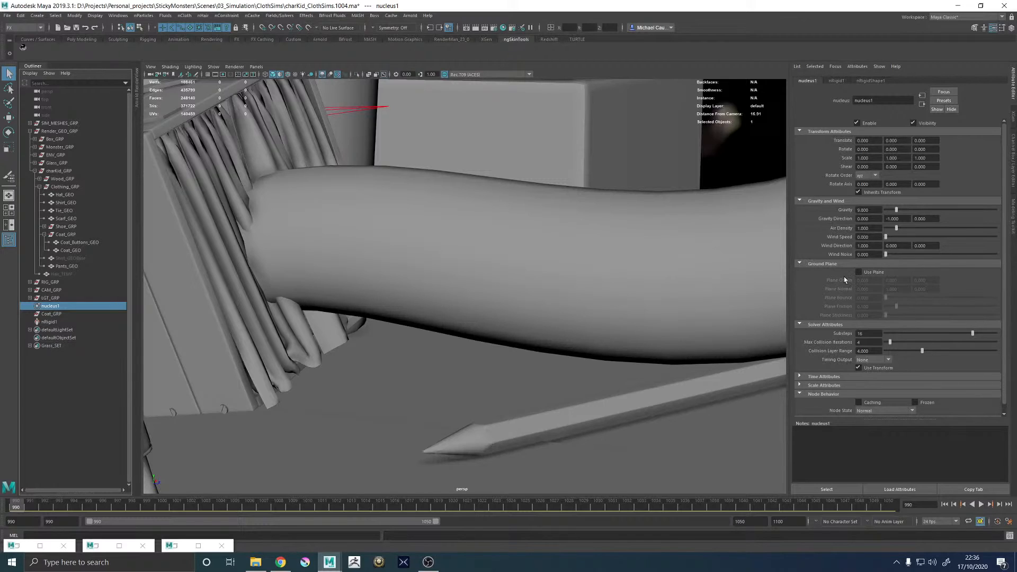
{"action": "scroll", "coordinate": [829, 227], "scroll_direction": "down", "scroll_amount": 1}
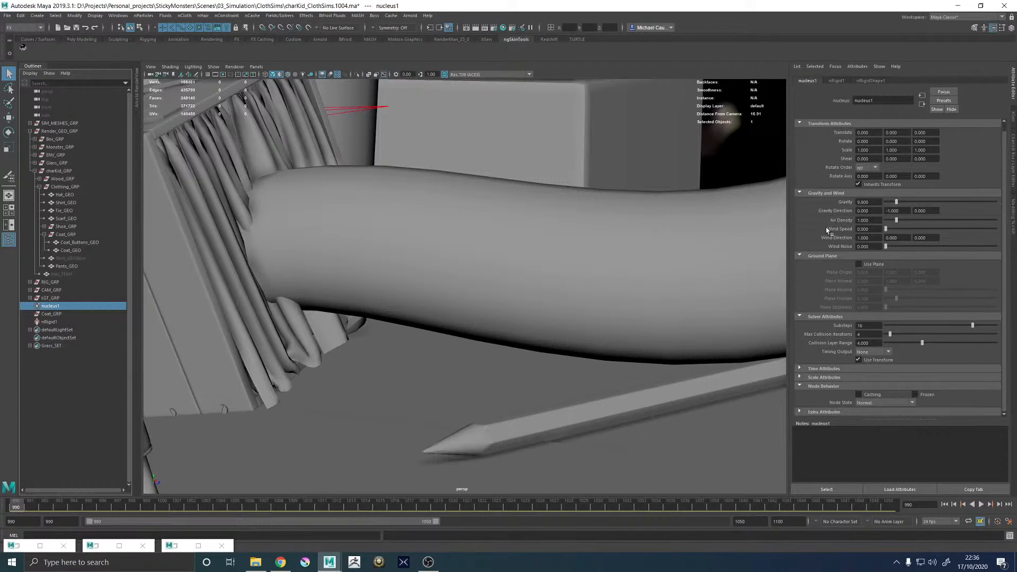
{"action": "left_click", "coordinate": [49, 321]}
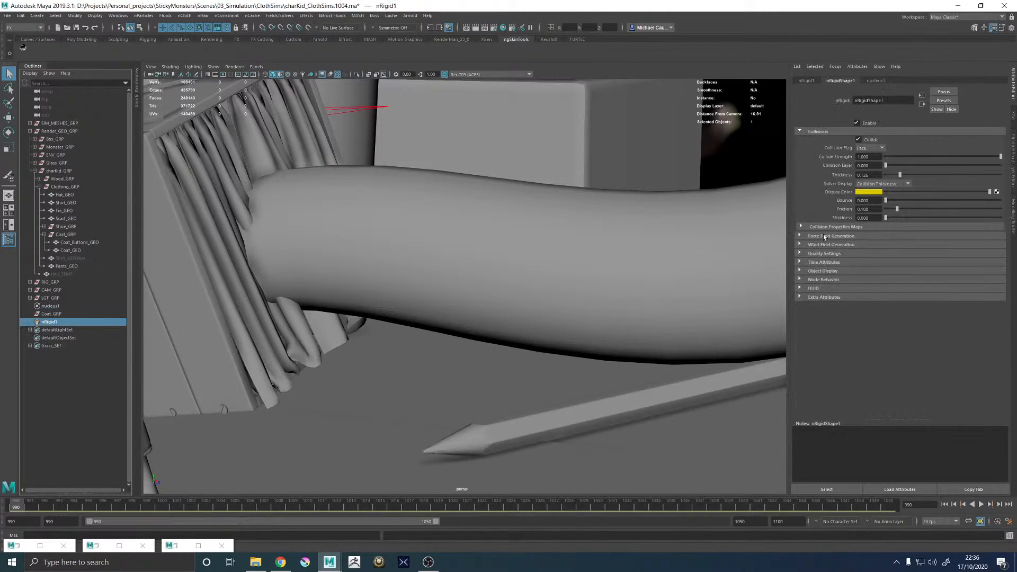
{"action": "left_click", "coordinate": [822, 227]}
{"action": "left_click", "coordinate": [820, 226]}
{"action": "left_click", "coordinate": [821, 263]}
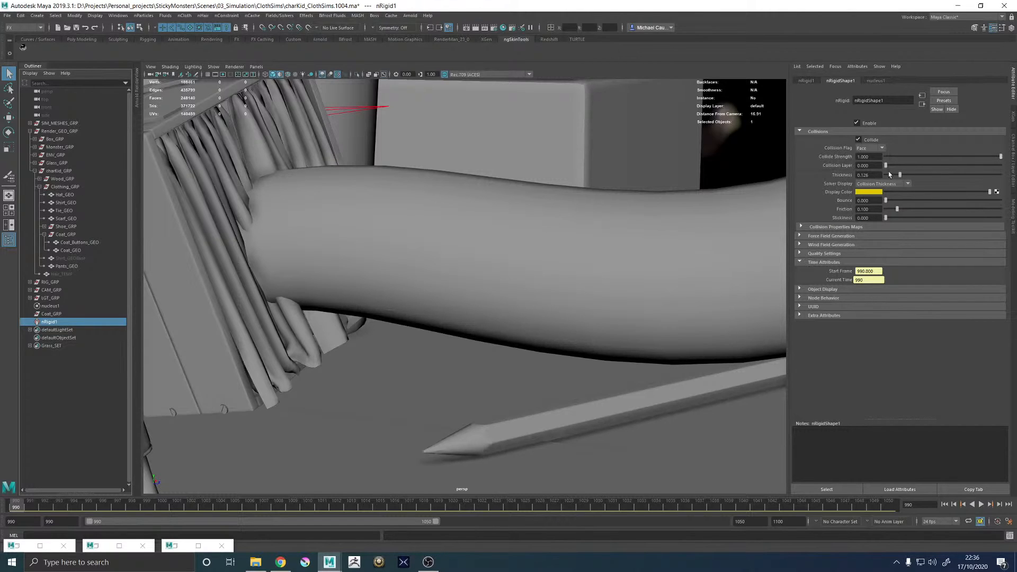
- Delete the stray Coat_GRP group at the top level of the scene, outside the clothing hierarchy
{"action": "left_click", "coordinate": [57, 314]}
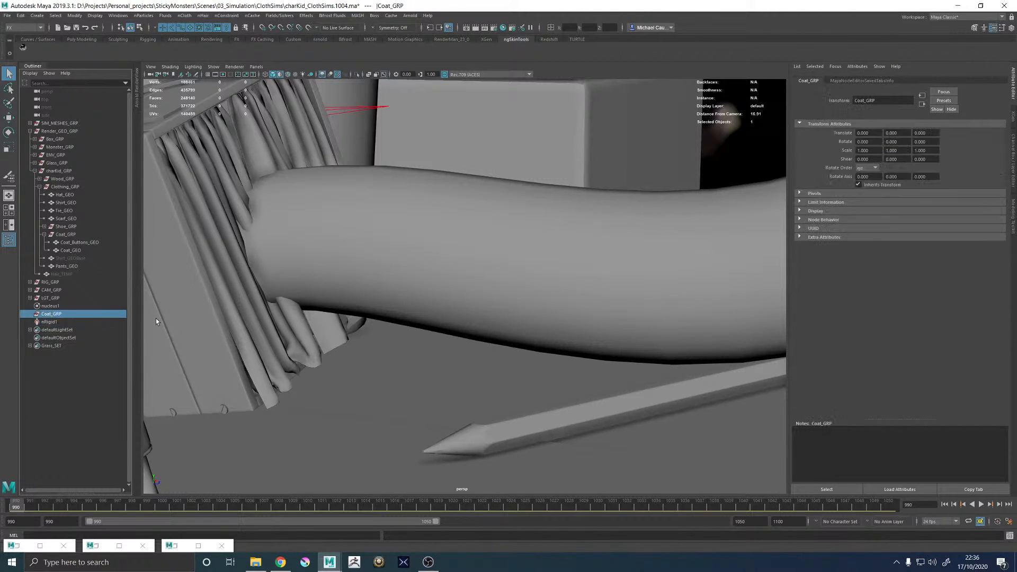
{"action": "left_click", "coordinate": [43, 322]}
{"action": "left_click", "coordinate": [55, 314]}
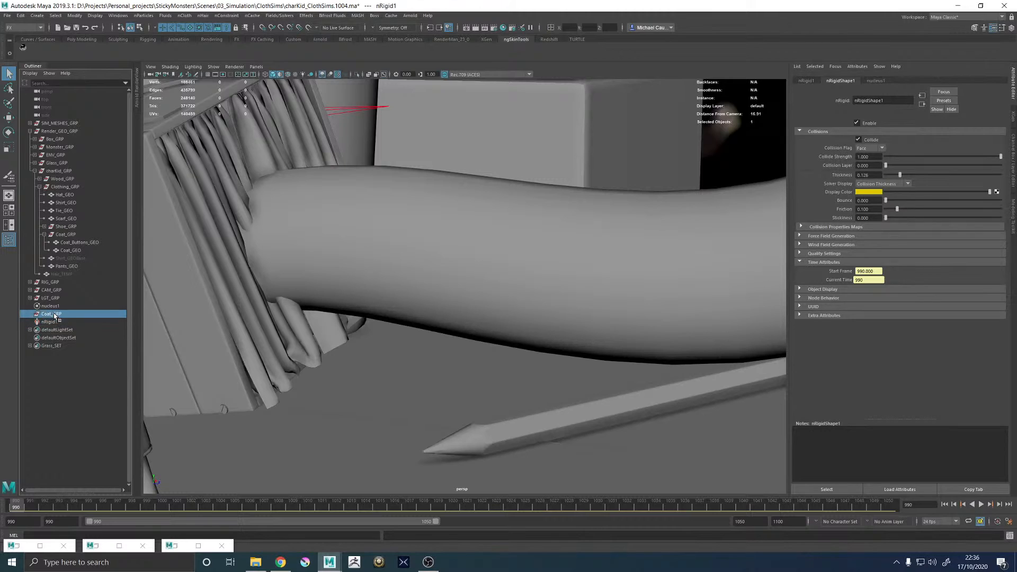
{"action": "key", "text": "Delete"}
- Check the time attributes of the nucleus1 solver
{"action": "left_click", "coordinate": [50, 308]}
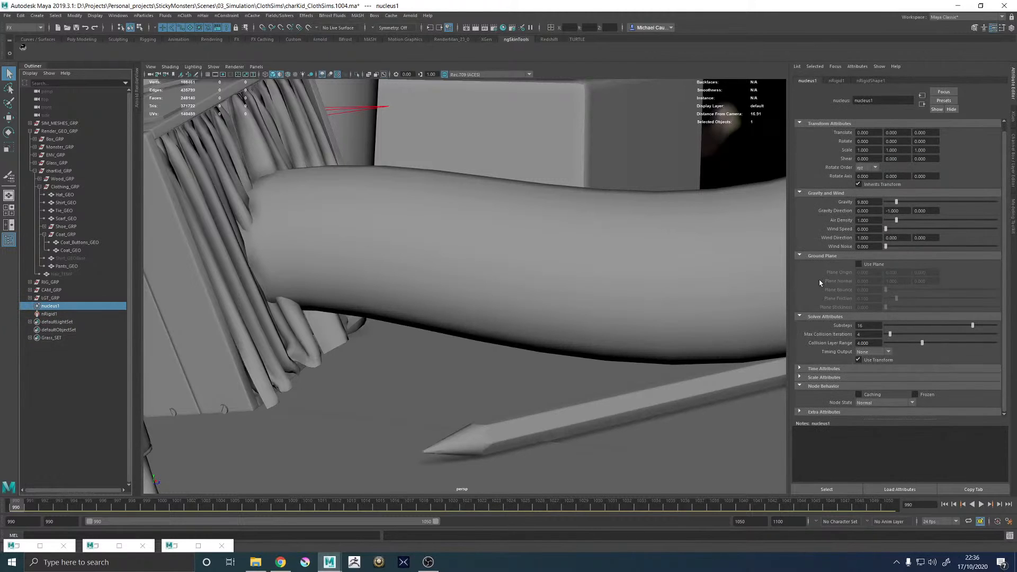
{"action": "left_click", "coordinate": [818, 369]}
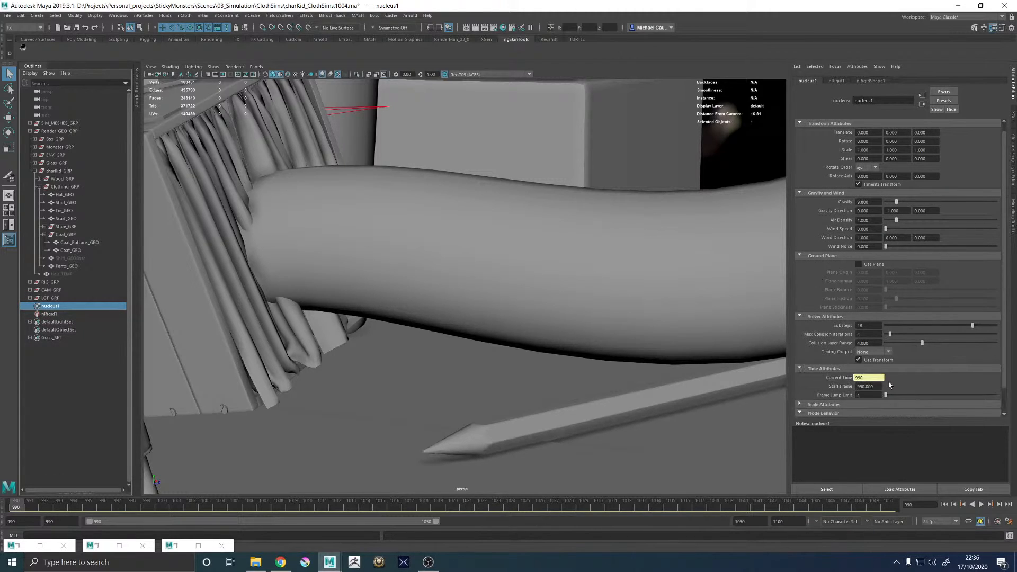
{"action": "scroll", "coordinate": [468, 388], "scroll_direction": "down", "scroll_amount": 5}
- Set the collision thickness of the monster body's passive collider to 0.1
{"action": "left_click", "coordinate": [430, 272]}
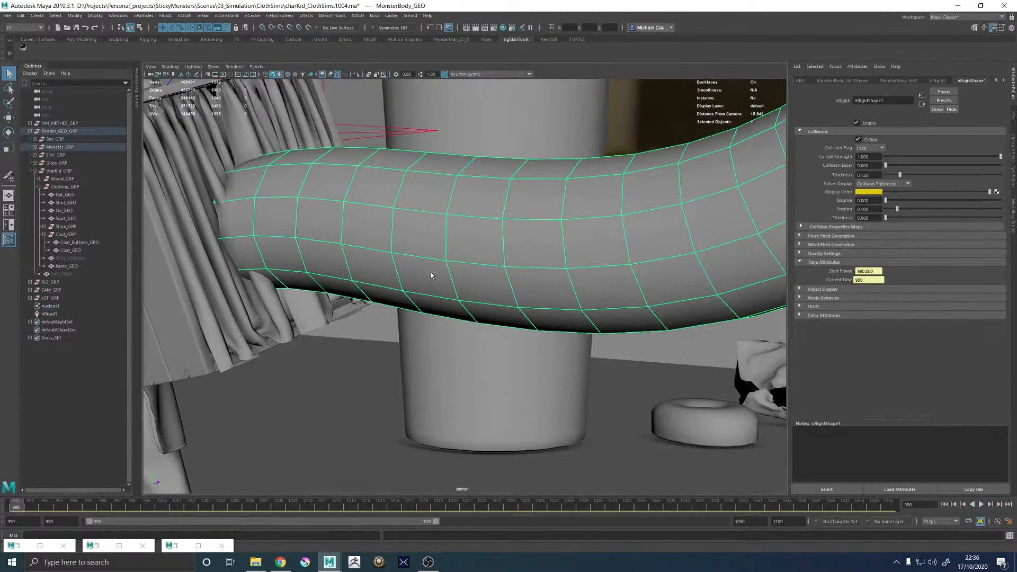
{"action": "scroll", "coordinate": [566, 279], "scroll_direction": "down", "scroll_amount": 5}
{"action": "middle_click_drag", "start_coordinate": [566, 279], "coordinate": [567, 286], "text": "alt"}
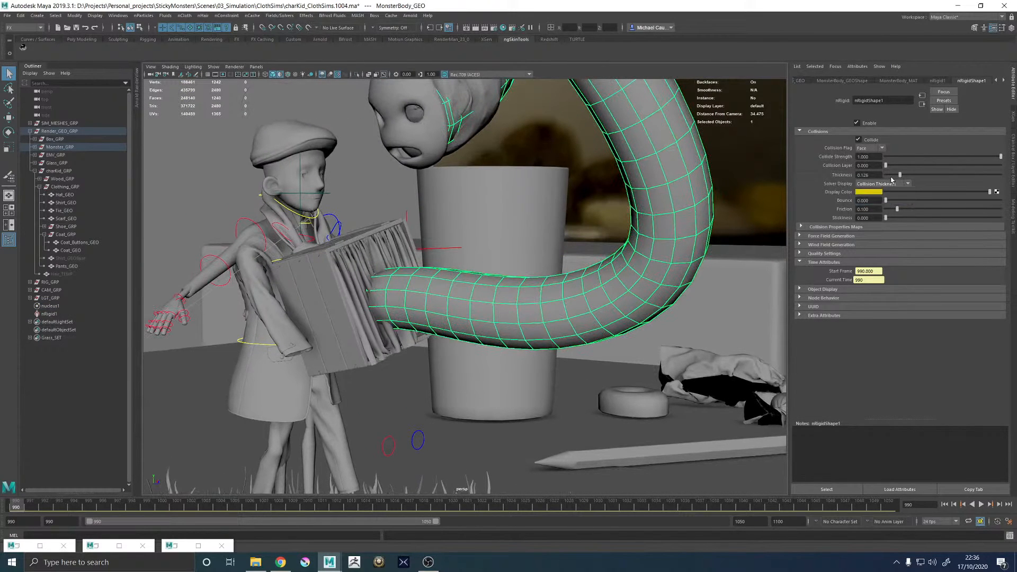
{"action": "left_click_drag", "start_coordinate": [899, 175], "coordinate": [962, 178]}
{"action": "left_click", "coordinate": [866, 148]}
{"action": "left_click", "coordinate": [870, 172]}
{"action": "double_click", "coordinate": [863, 175]}
{"action": "type", "text": "0.1"}
{"action": "key", "text": "Return"}
- Make the wooden box mesh, Box_Wood_GEO, a passive collider for nCloth
{"action": "left_click", "coordinate": [341, 253]}
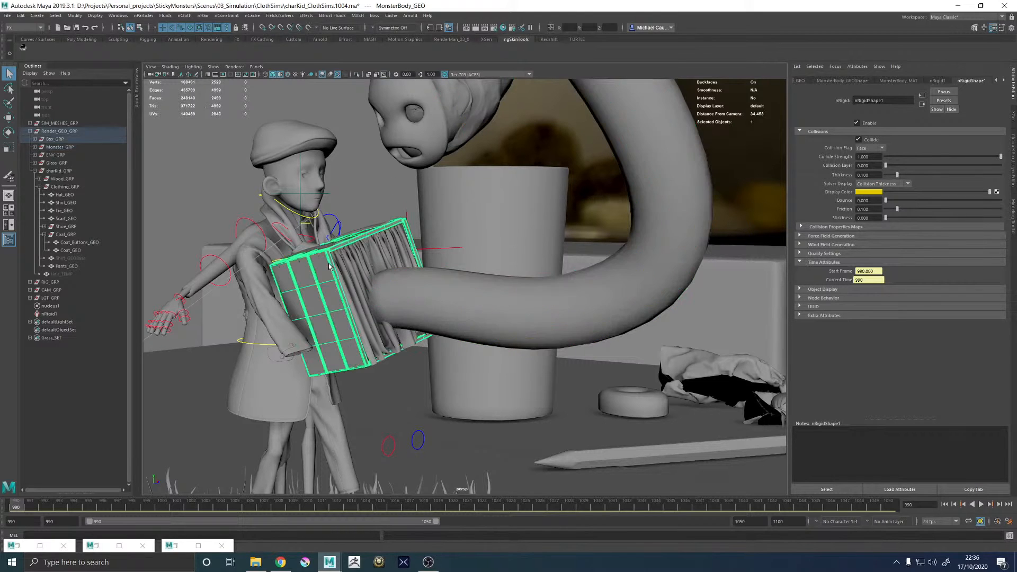
{"action": "key", "text": "f"}
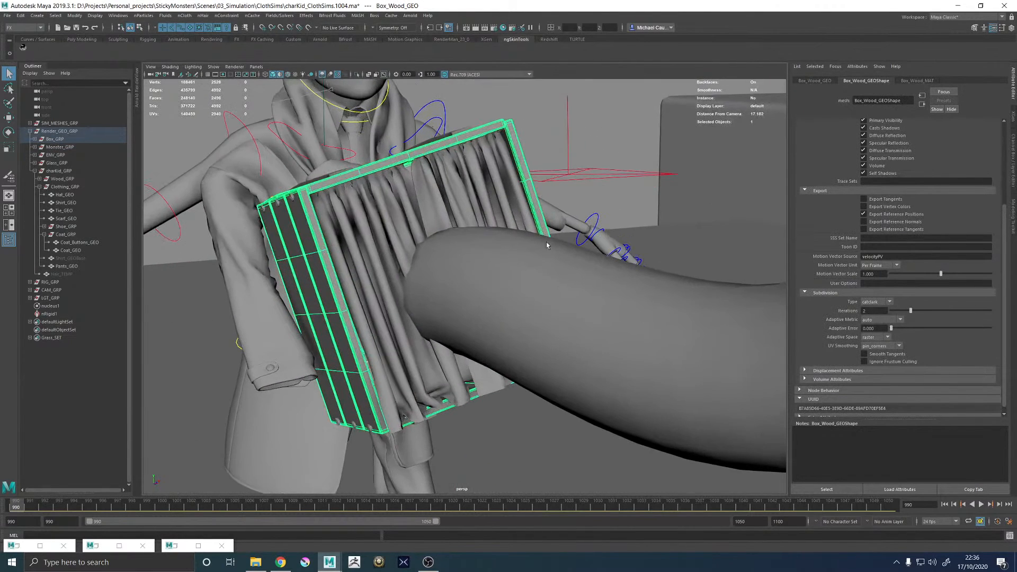
{"action": "left_click", "coordinate": [184, 15]}
{"action": "left_click", "coordinate": [201, 36]}
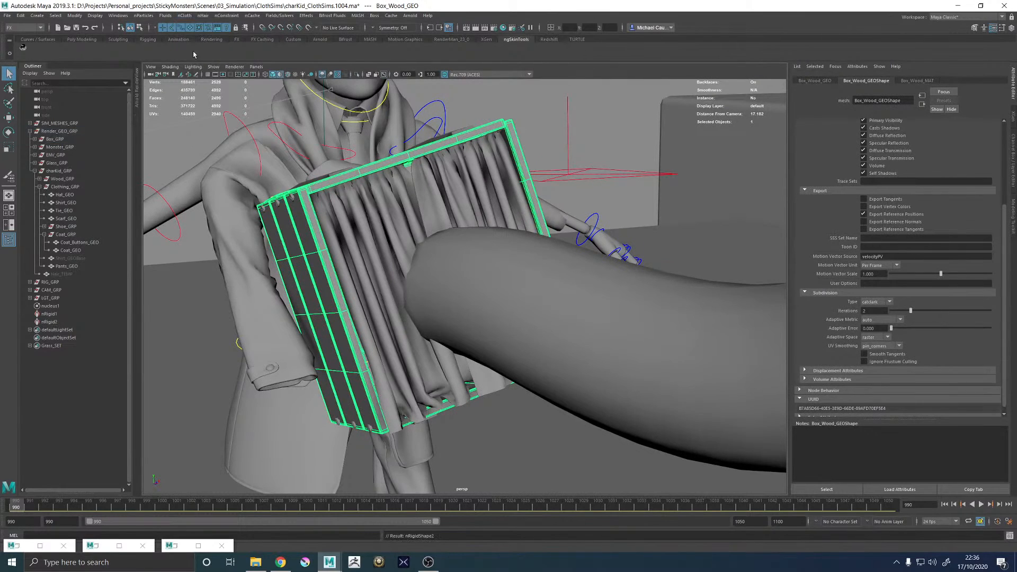
- Rename the monster's nRigid1 collider node to nRigid_Monster
{"action": "right_click_drag", "start_coordinate": [509, 256], "coordinate": [329, 252], "text": "alt"}
{"action": "left_click_drag", "start_coordinate": [329, 252], "coordinate": [587, 160], "text": "alt"}
{"action": "middle_click_drag", "start_coordinate": [587, 161], "coordinate": [487, 263], "text": "alt"}
{"action": "left_click", "coordinate": [475, 308]}
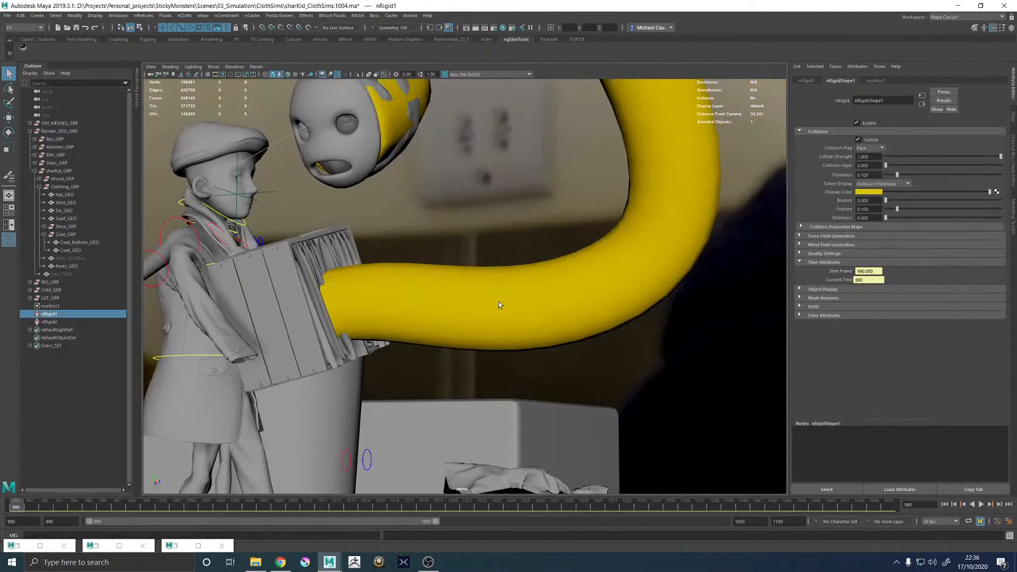
{"action": "double_click", "coordinate": [58, 312]}
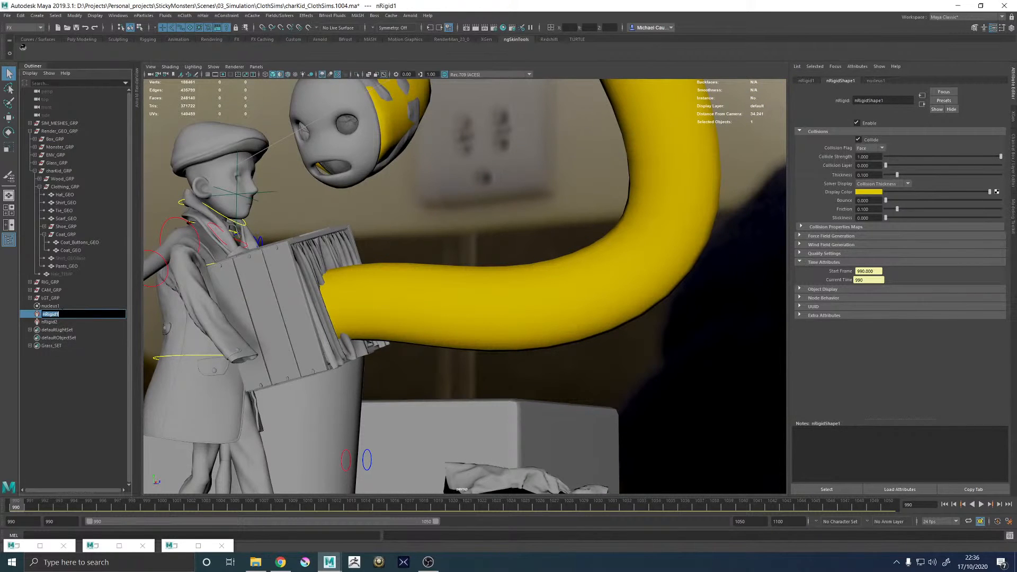
{"action": "key", "text": "Right"}
{"action": "type", "text": "_Monster"}
{"action": "key", "text": "Return"}
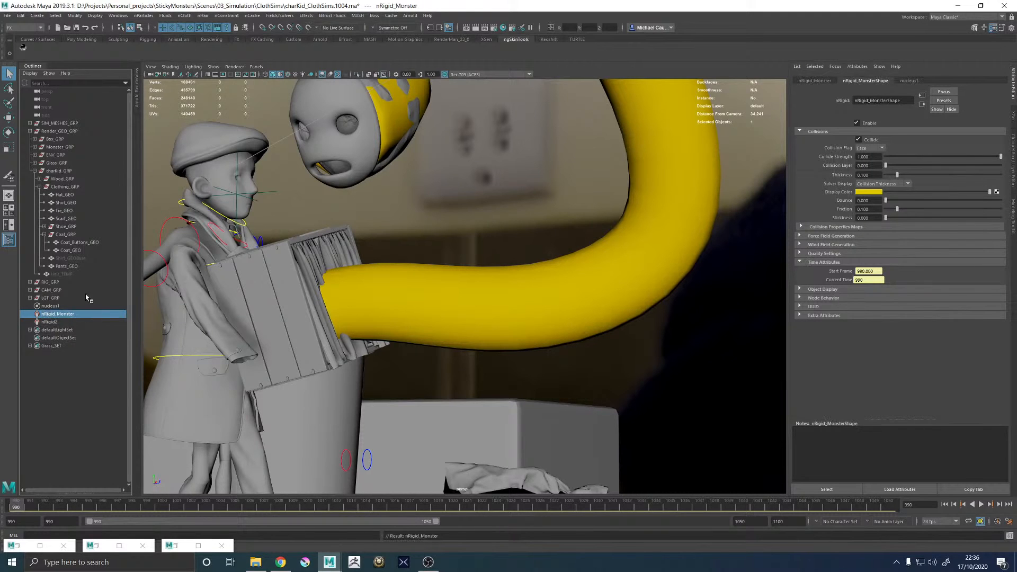
- Select faces at the monster's arm end by the box and move them with a wide soft-selection falloff, then return to object mode
{"action": "mouse_move", "coordinate": [323, 288]}
{"action": "left_mouse_down", "text": "alt"}
{"action": "mouse_move", "coordinate": [259, 295]}
{"action": "mouse_move", "coordinate": [356, 289]}
{"action": "mouse_move", "coordinate": [332, 279]}
{"action": "mouse_move", "coordinate": [450, 281]}
{"action": "mouse_move", "coordinate": [337, 283]}
{"action": "left_mouse_up", "text": "alt"}
{"action": "scroll", "coordinate": [356, 289], "scroll_direction": "down", "scroll_amount": 6}
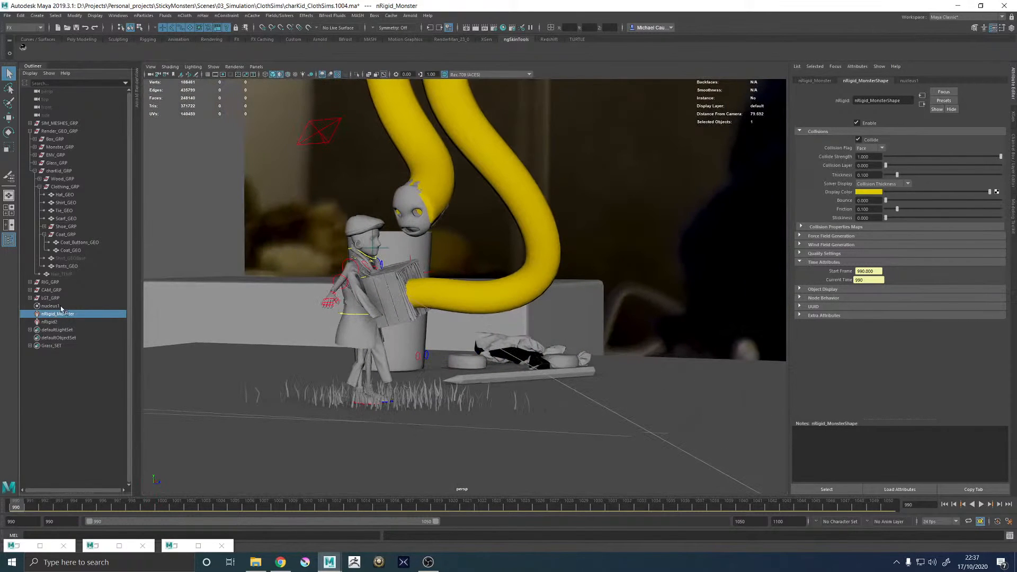
{"action": "left_click", "coordinate": [498, 290]}
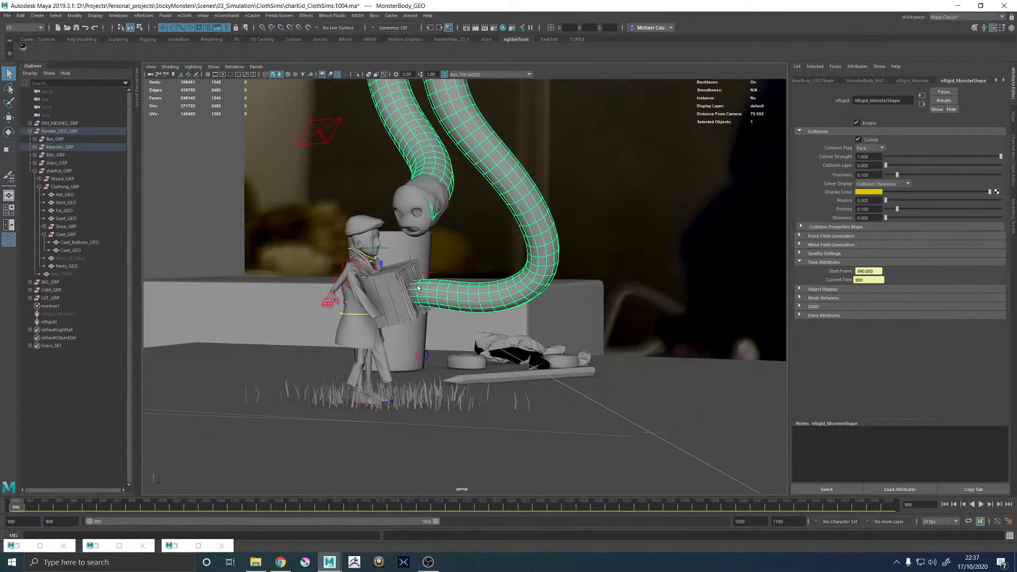
{"action": "scroll", "coordinate": [530, 307], "scroll_direction": "up", "scroll_amount": 5}
{"action": "middle_click_drag", "start_coordinate": [567, 318], "coordinate": [515, 286], "text": "alt"}
{"action": "right_click_drag", "start_coordinate": [472, 288], "coordinate": [472, 305]}
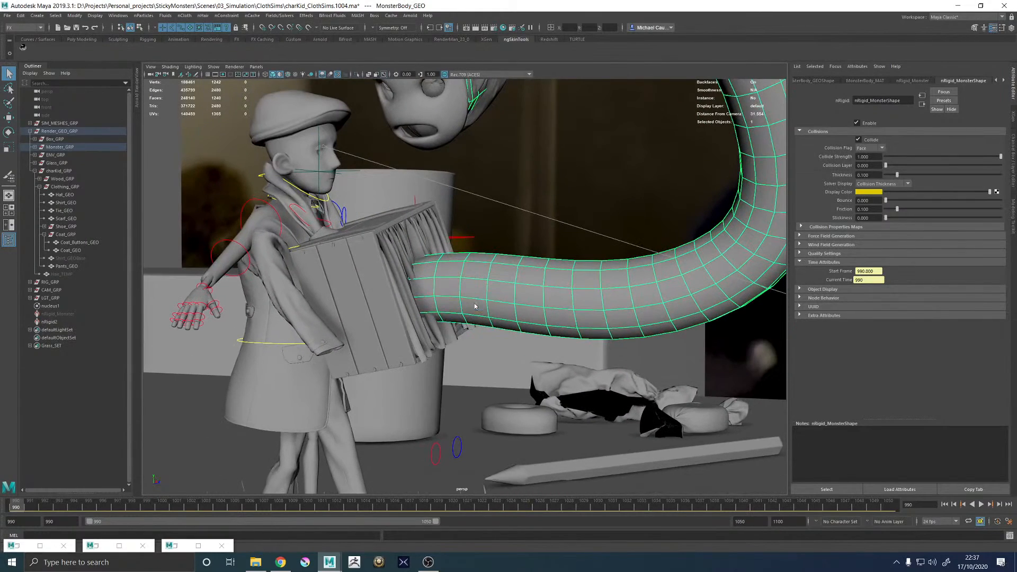
{"action": "left_click_drag", "start_coordinate": [427, 293], "coordinate": [460, 286], "text": "alt"}
{"action": "left_click", "coordinate": [438, 272]}
{"action": "double_click", "coordinate": [432, 290], "text": "shift"}
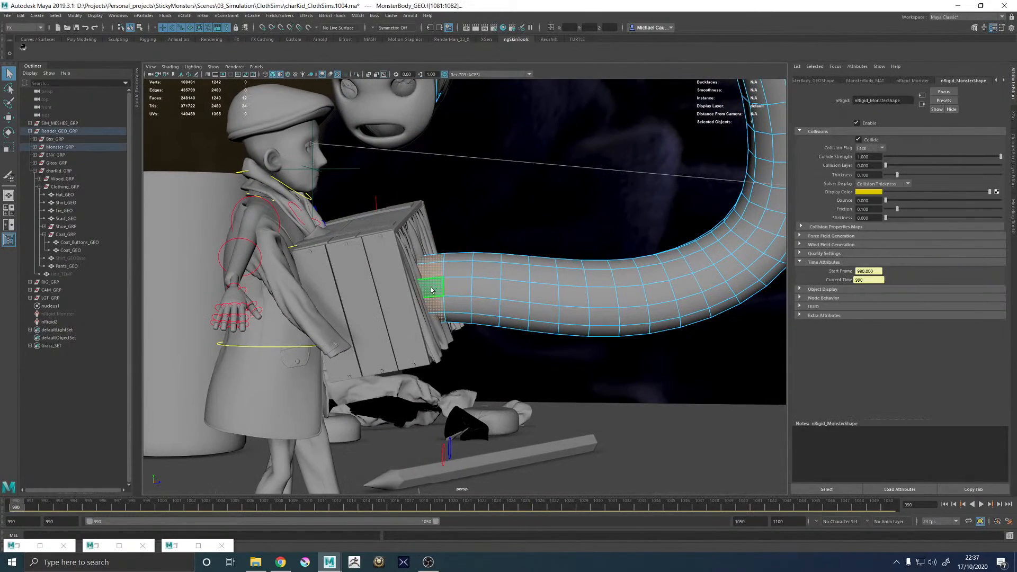
{"action": "key", "text": "4"}
{"action": "left_click_drag", "start_coordinate": [432, 282], "coordinate": [433, 351], "text": "alt"}
{"action": "key", "text": "b"}
{"action": "left_click_drag", "start_coordinate": [458, 281], "coordinate": [635, 280]}
{"action": "key", "text": "w"}
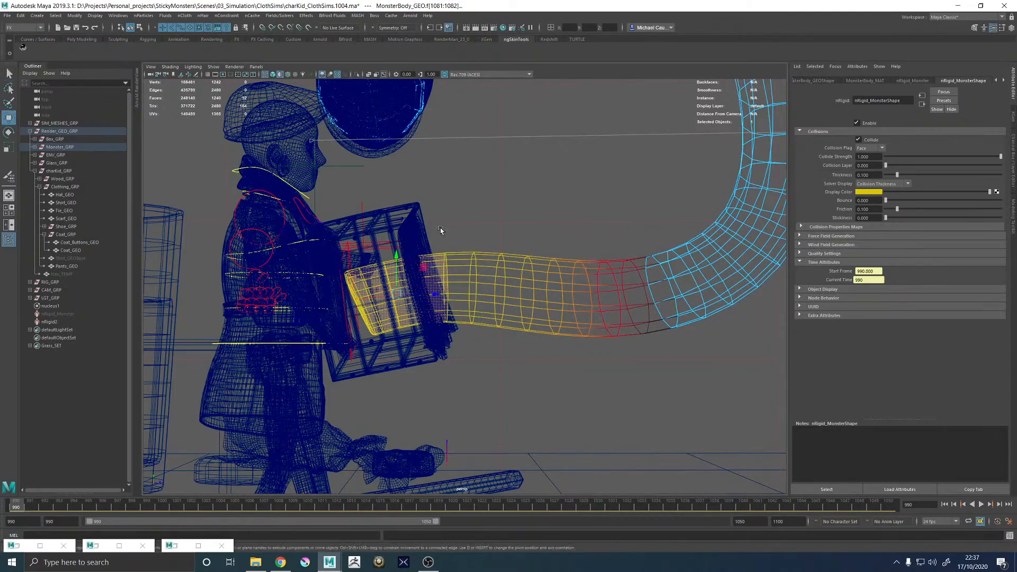
{"action": "left_click_drag", "start_coordinate": [402, 256], "coordinate": [513, 278]}
{"action": "key", "text": "5"}
{"action": "right_click_drag", "start_coordinate": [513, 278], "coordinate": [526, 311], "text": "alt"}
{"action": "key", "text": "F8"}
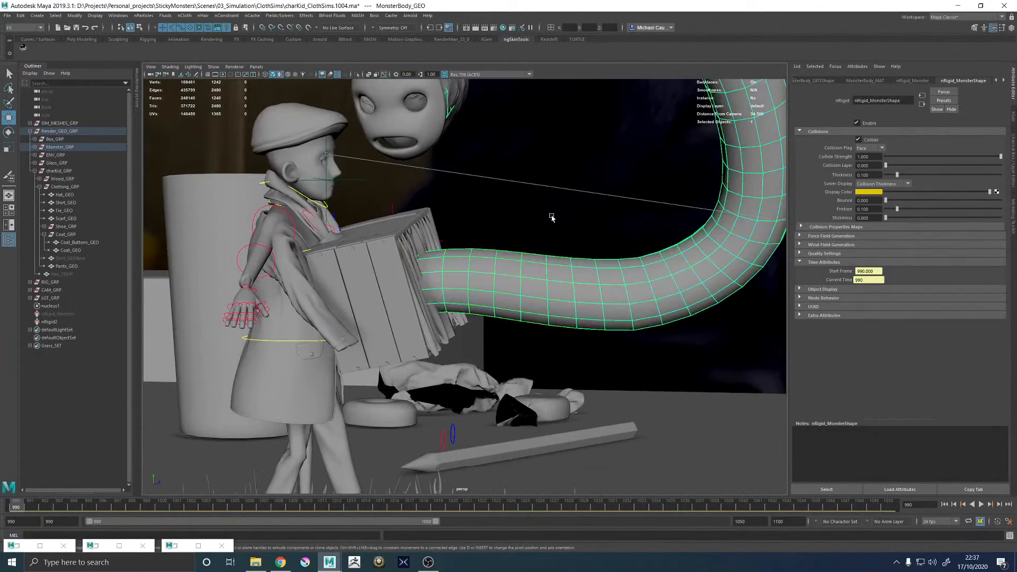
- Inspect the monster's collision thickness display against the reshaped arm and delete the nRigid_Monster collider node
{"action": "left_click", "coordinate": [550, 216]}
{"action": "scroll", "coordinate": [594, 276], "scroll_direction": "down", "scroll_amount": 5}
{"action": "mouse_move", "coordinate": [594, 276]}
{"action": "left_mouse_down", "text": "alt"}
{"action": "mouse_move", "coordinate": [461, 280]}
{"action": "mouse_move", "coordinate": [609, 278]}
{"action": "left_mouse_up", "text": "alt"}
{"action": "left_click", "coordinate": [546, 289]}
{"action": "left_click_drag", "start_coordinate": [547, 291], "coordinate": [506, 284], "text": "alt"}
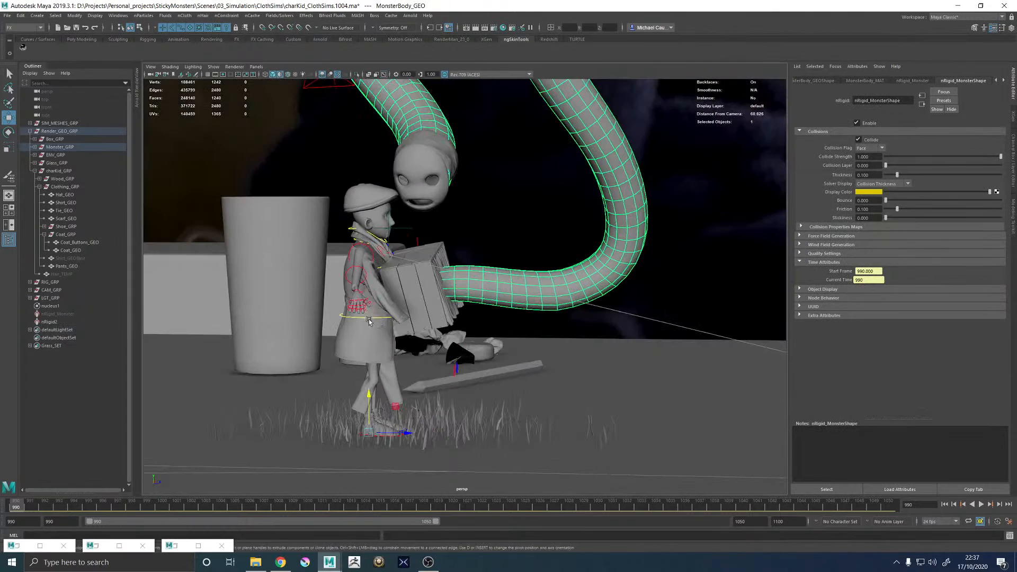
{"action": "left_click", "coordinate": [59, 313]}
{"action": "left_click_drag", "start_coordinate": [461, 312], "coordinate": [452, 319], "text": "alt"}
{"action": "right_click_drag", "start_coordinate": [452, 319], "coordinate": [589, 341], "text": "alt"}
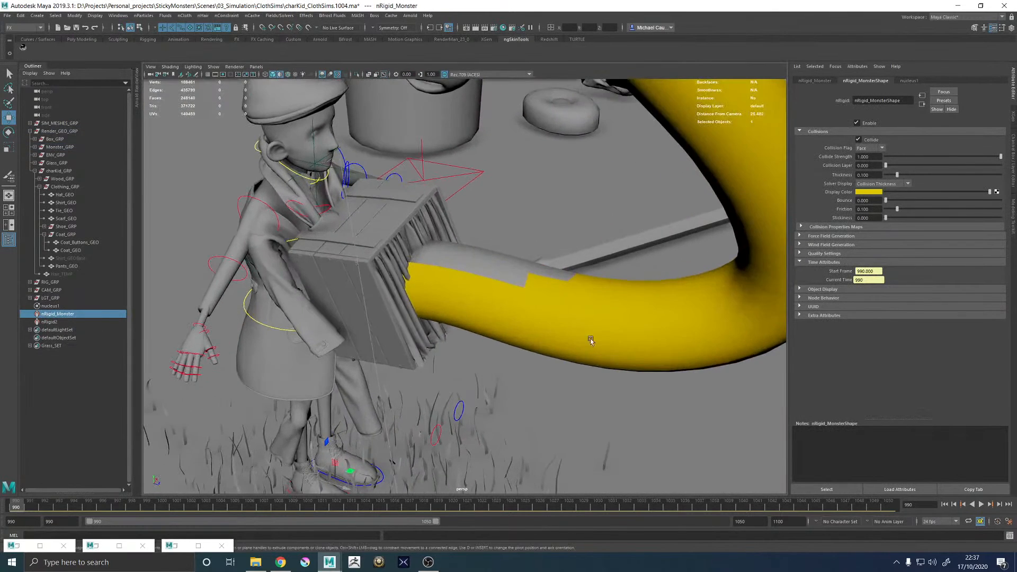
{"action": "left_click_drag", "start_coordinate": [590, 341], "coordinate": [581, 306], "text": "alt"}
{"action": "left_click", "coordinate": [61, 315]}
{"action": "key", "text": "Delete"}
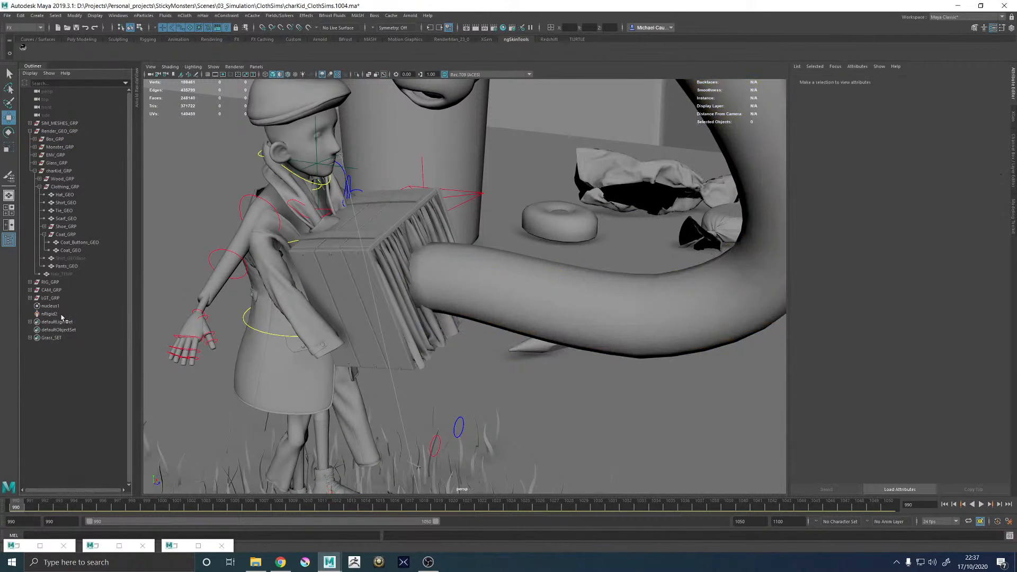
- Rename the box's nRigid2 collider node to nRigid_Box
{"action": "left_click", "coordinate": [49, 314]}
{"action": "double_click", "coordinate": [48, 314]}
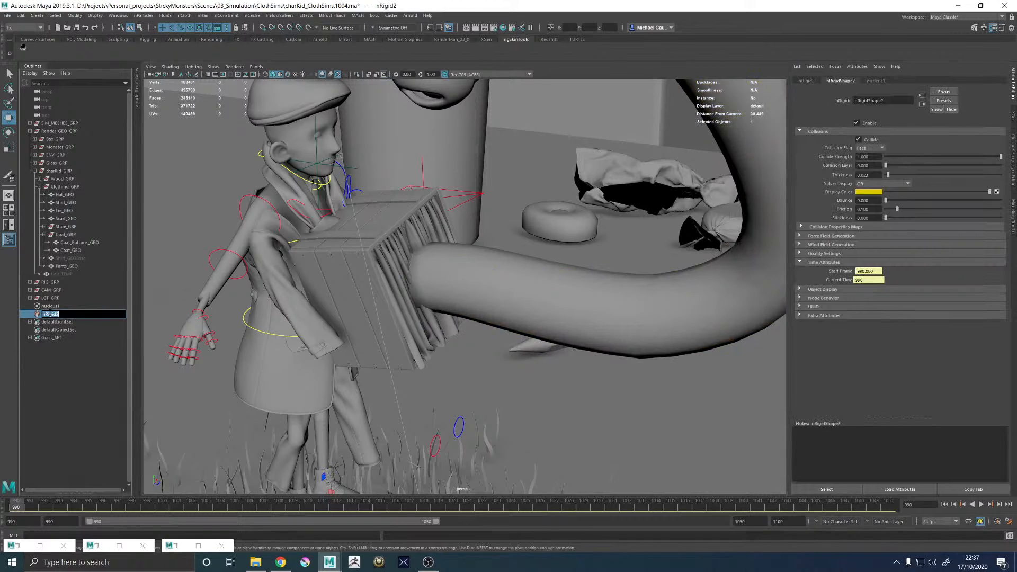
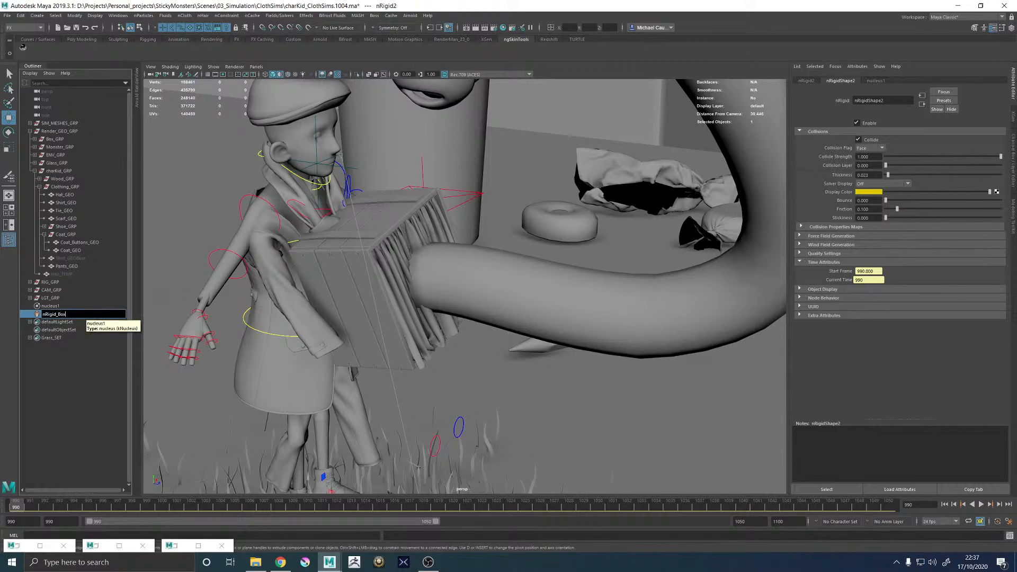
{"action": "key", "text": "Return"}
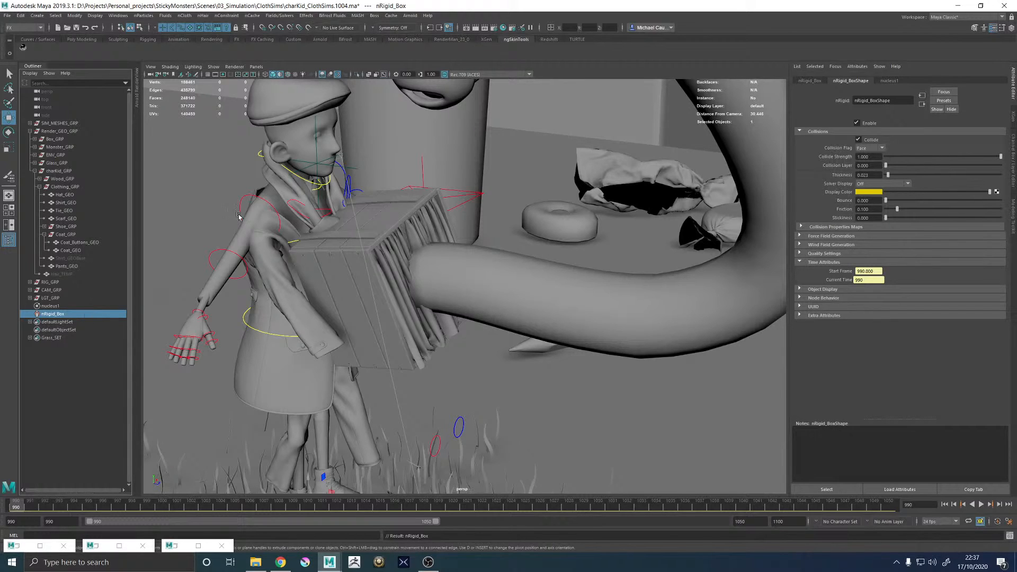
- Make the monster's body mesh a passive collider again and rename its new collider node to nRigid_Monster
{"action": "left_click", "coordinate": [466, 310]}
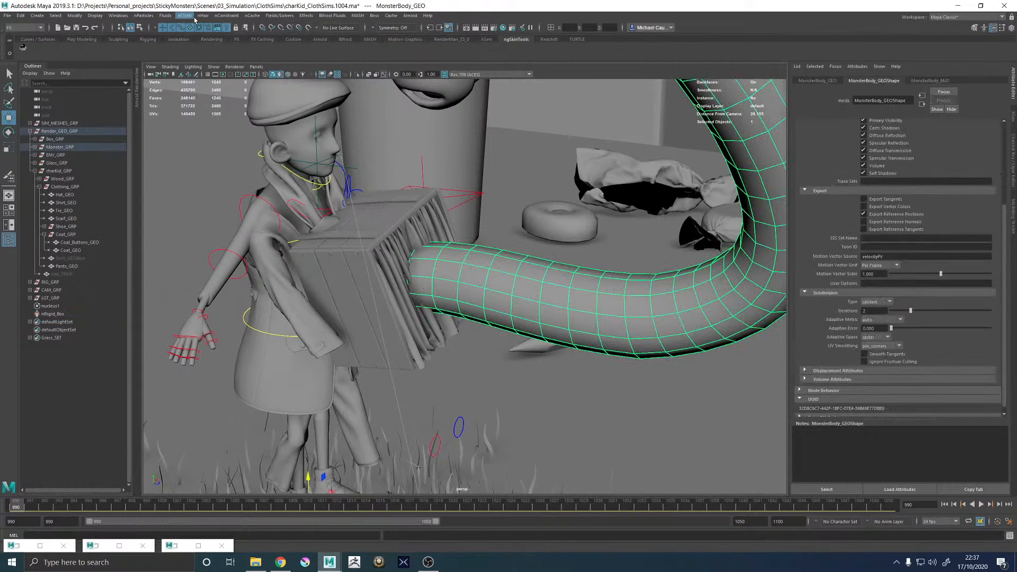
{"action": "left_click", "coordinate": [226, 16]}
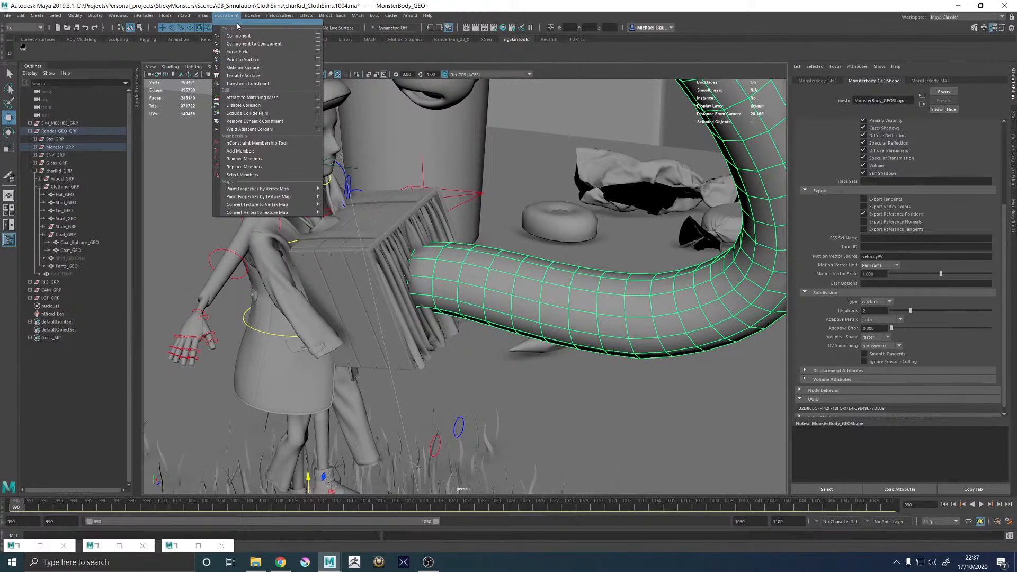
{"action": "mouse_move", "coordinate": [252, 15]}
{"action": "mouse_move", "coordinate": [188, 17]}
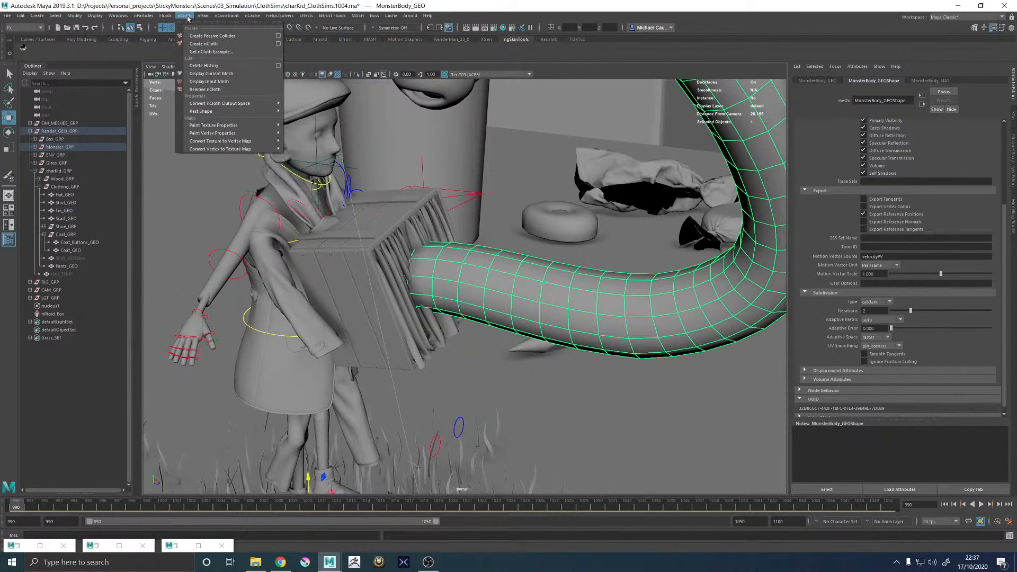
{"action": "left_click", "coordinate": [212, 36]}
{"action": "double_click", "coordinate": [55, 323]}
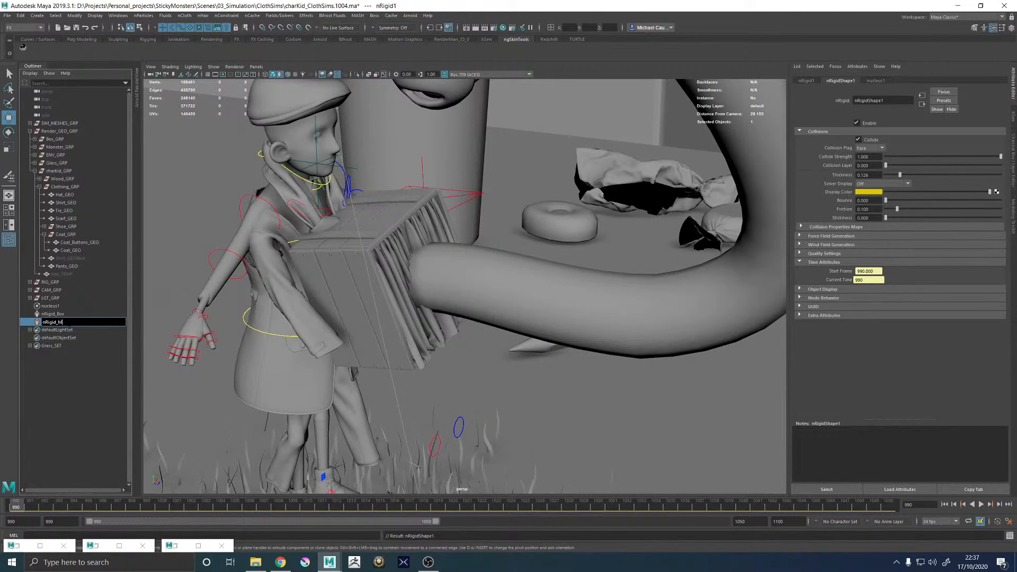
{"action": "type", "text": "nRigid_Monster"}
{"action": "key", "text": "Return"}
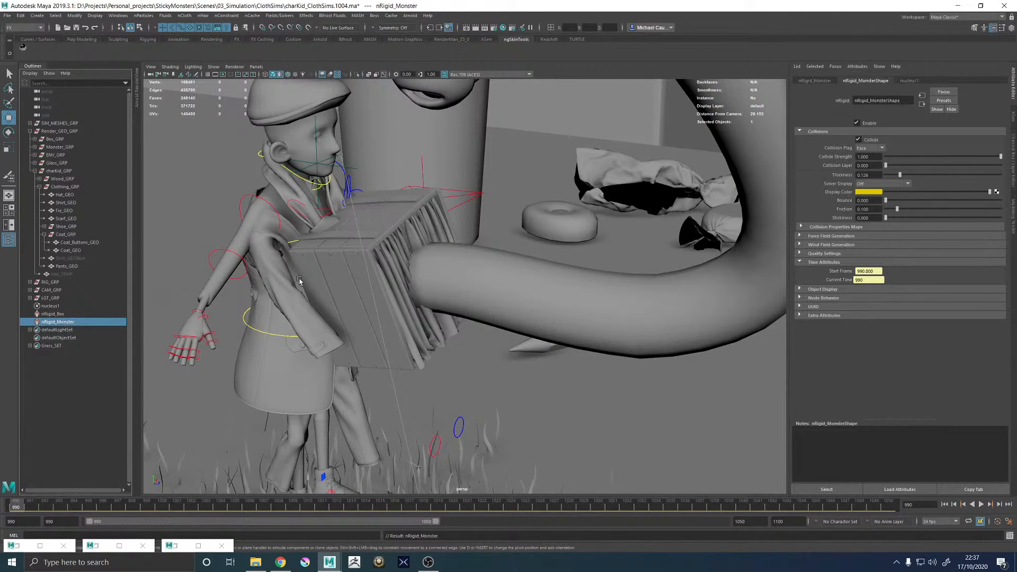
- Set the solver display of nRigid_Monster to Collision Thickness and inspect it where the arm enters the box
{"action": "left_click", "coordinate": [655, 284]}
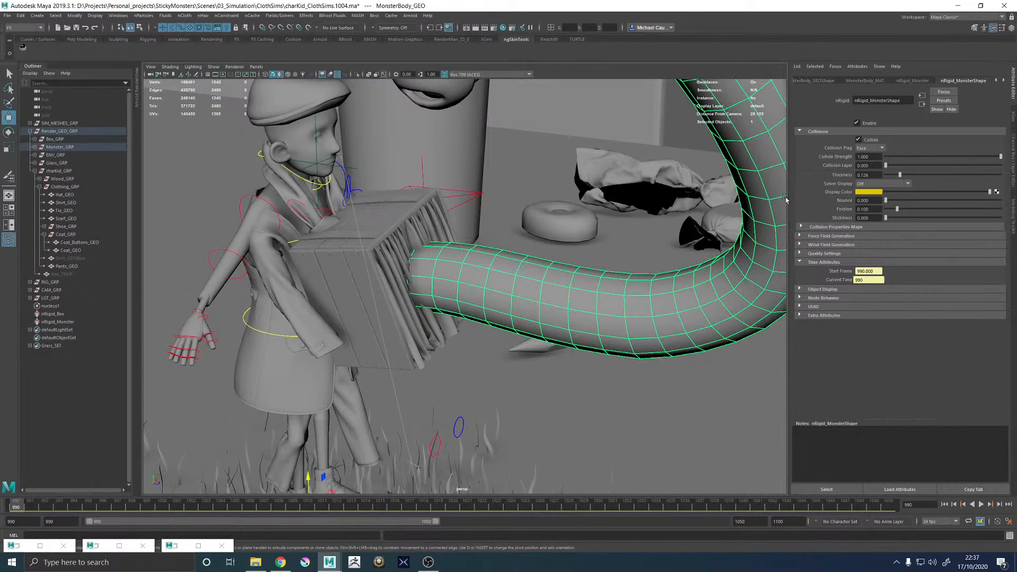
{"action": "left_click", "coordinate": [57, 321]}
{"action": "left_click", "coordinate": [879, 184]}
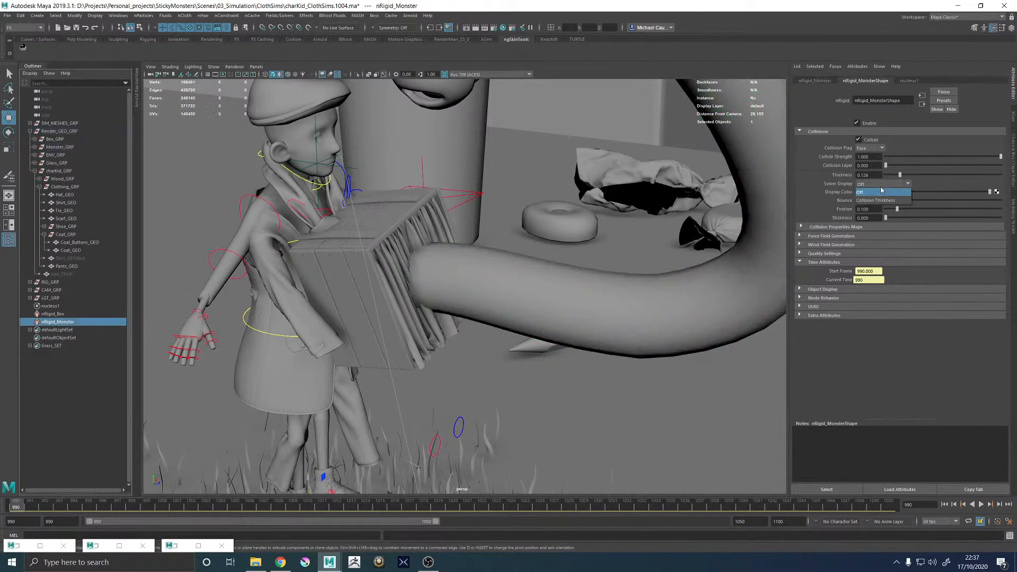
{"action": "left_click", "coordinate": [875, 200]}
{"action": "left_click_drag", "start_coordinate": [626, 311], "coordinate": [423, 291], "text": "alt"}
{"action": "middle_click_drag", "start_coordinate": [422, 291], "coordinate": [453, 306], "text": "alt"}
{"action": "right_click_drag", "start_coordinate": [453, 307], "coordinate": [561, 283], "text": "alt"}
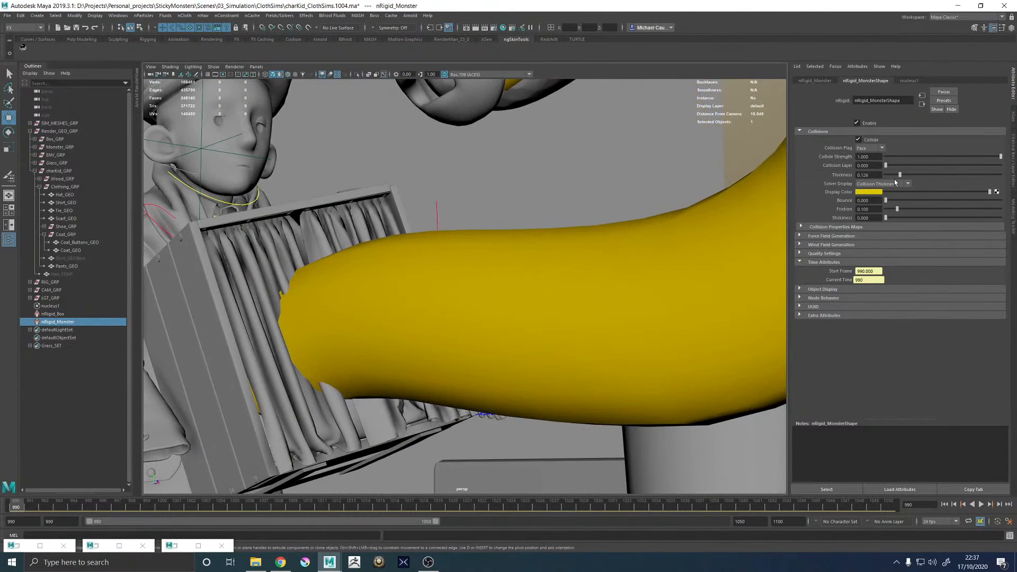
- Increase the collision thickness of nRigid_Monster to 0.240 and check it around the arm and box
{"action": "left_click_drag", "start_coordinate": [899, 175], "coordinate": [912, 174]}
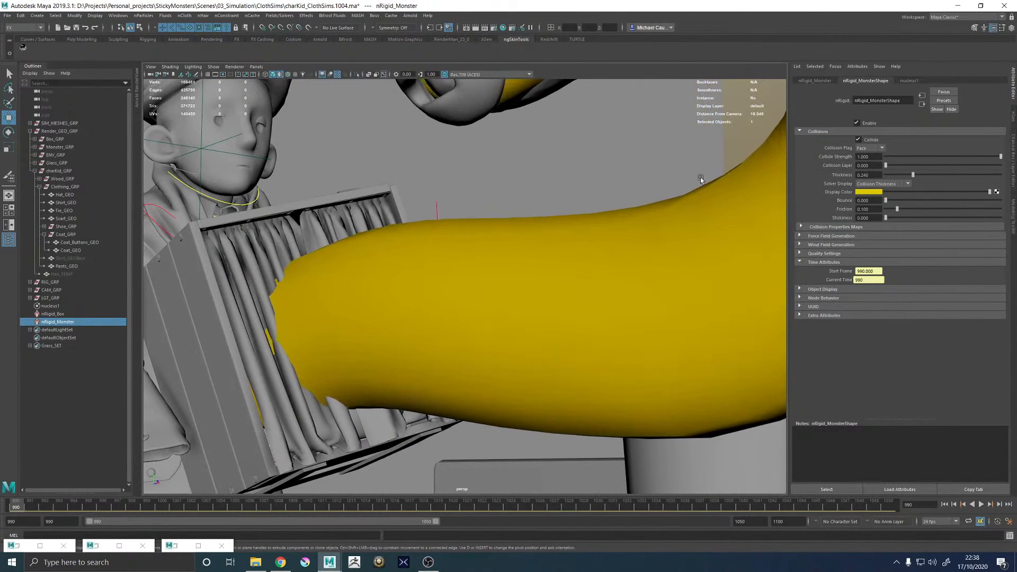
{"action": "right_click_drag", "start_coordinate": [700, 178], "coordinate": [490, 172], "text": "alt"}
{"action": "left_click_drag", "start_coordinate": [490, 172], "coordinate": [482, 200], "text": "alt"}
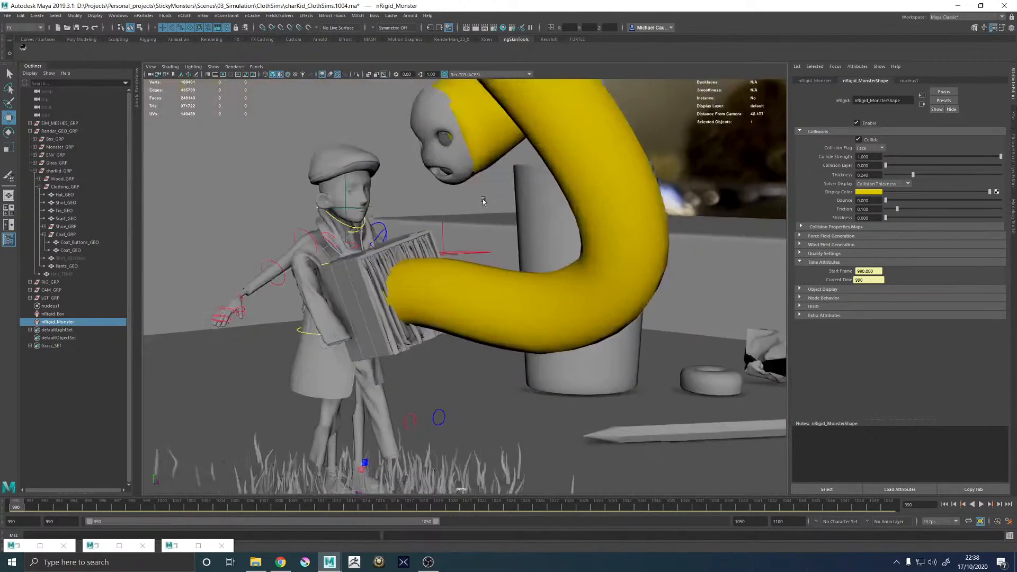
{"action": "right_click_drag", "start_coordinate": [483, 200], "coordinate": [503, 296], "text": "alt"}
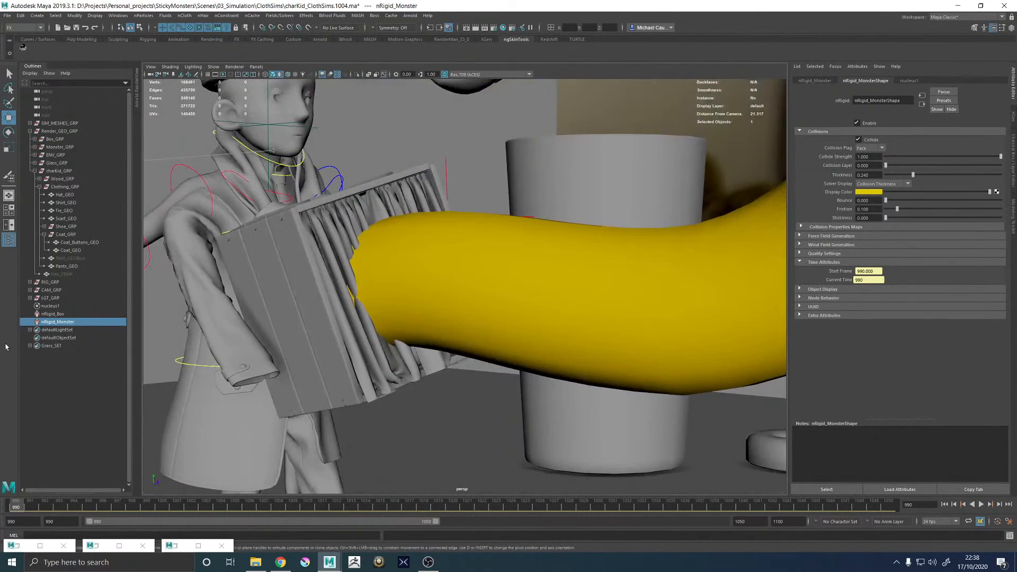
- Set the collision thickness of nRigid_Monster to 0.200 and check the arm where it enters the box
{"action": "left_click", "coordinate": [875, 174]}
{"action": "key", "text": "BackSpace"}
{"action": "key", "text": "Return"}
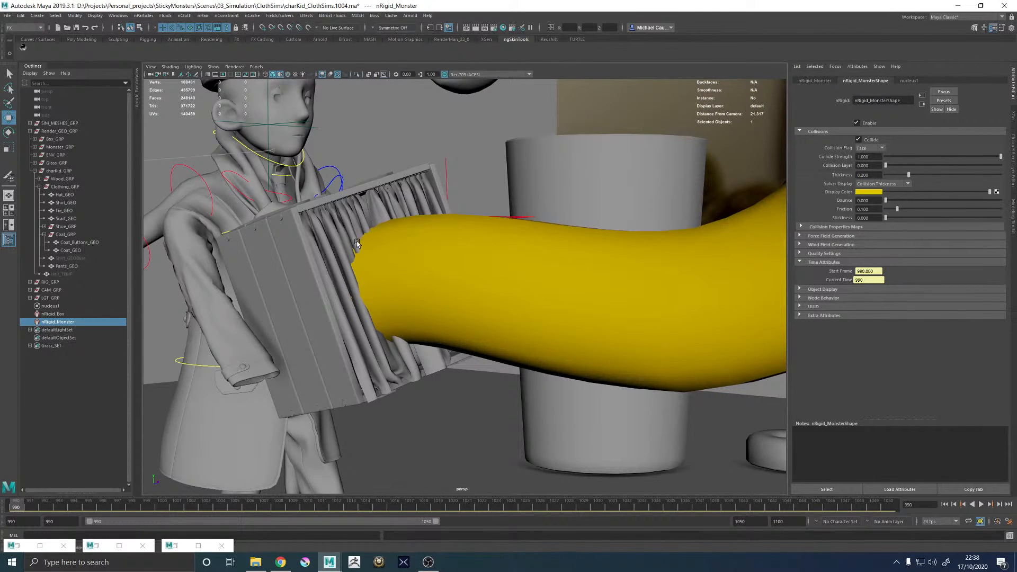
{"action": "left_click_drag", "start_coordinate": [430, 267], "coordinate": [345, 226], "text": "alt"}
- Set the solver display of the wooden box's collider to Collision Thickness and inspect it up close at the box frame
{"action": "left_click", "coordinate": [303, 234]}
{"action": "left_click", "coordinate": [869, 185]}
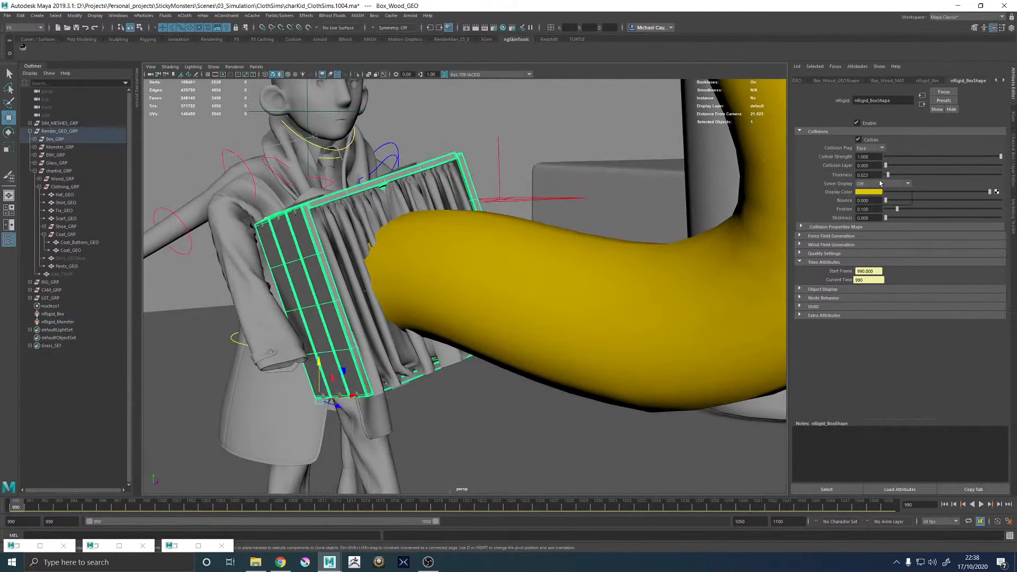
{"action": "left_click", "coordinate": [879, 199]}
{"action": "right_click_drag", "start_coordinate": [408, 192], "coordinate": [771, 219], "text": "alt"}
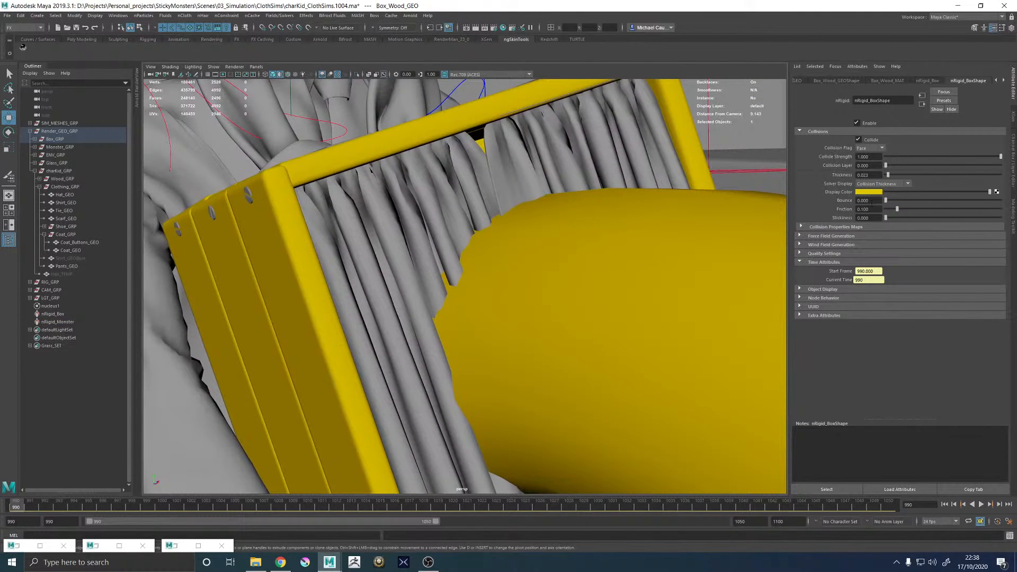
- Reduce the collision thickness of nRigid_Box to 0.010 and check it around the box frame and arm
{"action": "left_click_drag", "start_coordinate": [869, 175], "coordinate": [864, 175]}
{"action": "key", "text": "Return"}
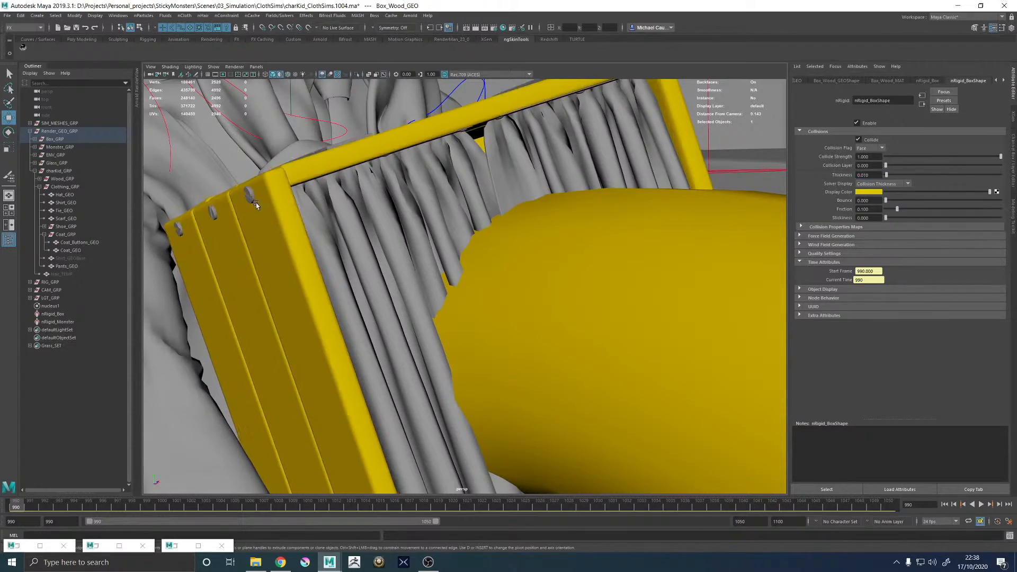
{"action": "scroll", "coordinate": [256, 203], "scroll_direction": "down", "scroll_amount": 5}
{"action": "mouse_move", "coordinate": [303, 236]}
{"action": "left_mouse_down", "text": "alt"}
{"action": "mouse_move", "coordinate": [369, 261]}
{"action": "mouse_move", "coordinate": [340, 225]}
{"action": "mouse_move", "coordinate": [300, 220]}
{"action": "left_mouse_up", "text": "alt"}
{"action": "scroll", "coordinate": [531, 262], "scroll_direction": "down", "scroll_amount": 2}
{"action": "left_click", "coordinate": [455, 256]}
{"action": "left_click_drag", "start_coordinate": [432, 265], "coordinate": [527, 277], "text": "alt"}
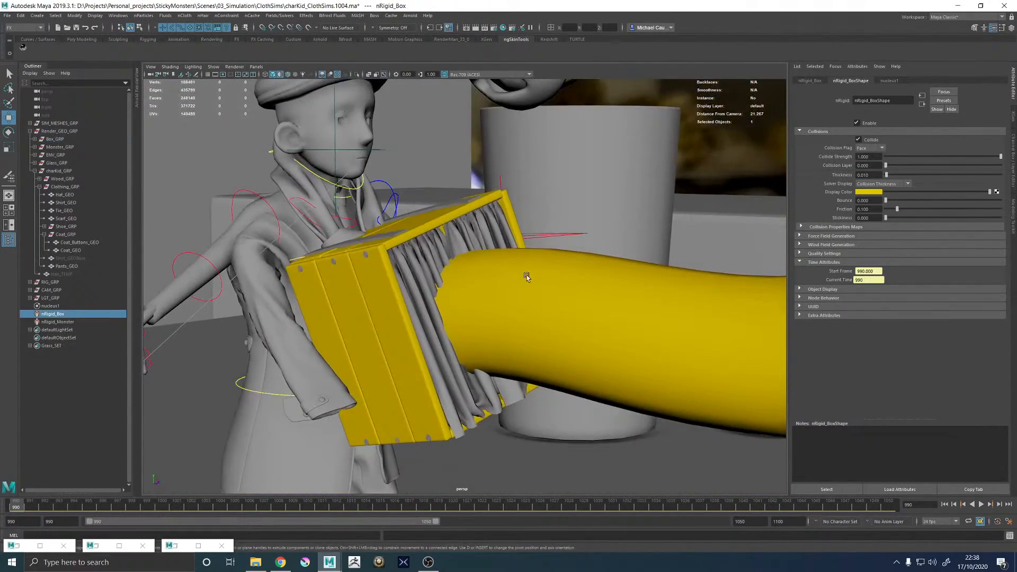
- Turn off the solver display of both the nRigid_Monster and nRigid_Box colliders
{"action": "left_click", "coordinate": [57, 321]}
{"action": "left_click", "coordinate": [866, 184]}
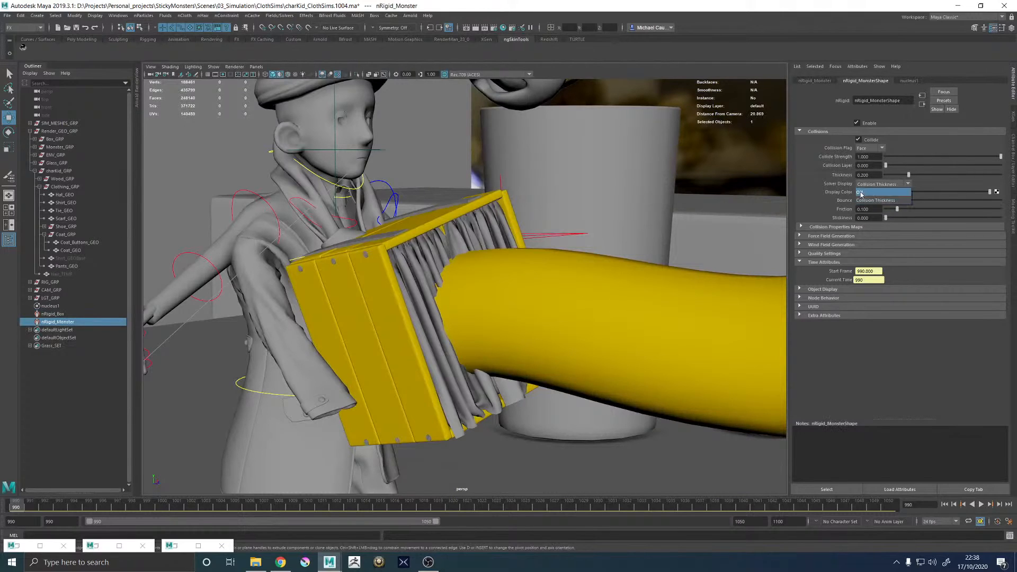
{"action": "left_click", "coordinate": [861, 191]}
{"action": "left_click", "coordinate": [56, 314]}
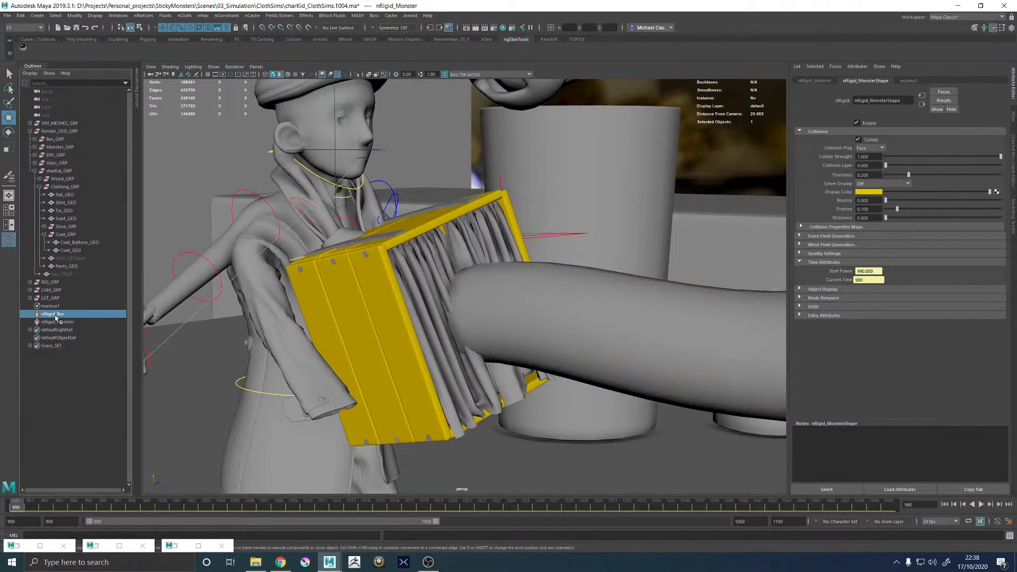
{"action": "left_click", "coordinate": [872, 184]}
{"action": "left_click", "coordinate": [863, 192]}
- Duplicate the box's curtain mesh Box_Curtains_GEO and rename the copy Box_Curtains_SIM_PROXY
{"action": "left_click", "coordinate": [421, 270]}
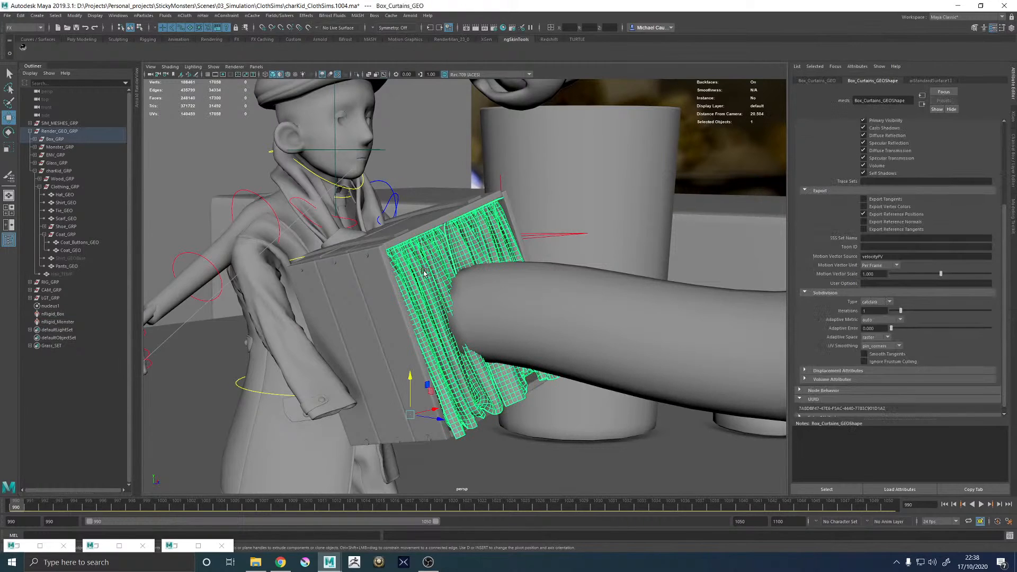
{"action": "key", "text": "f"}
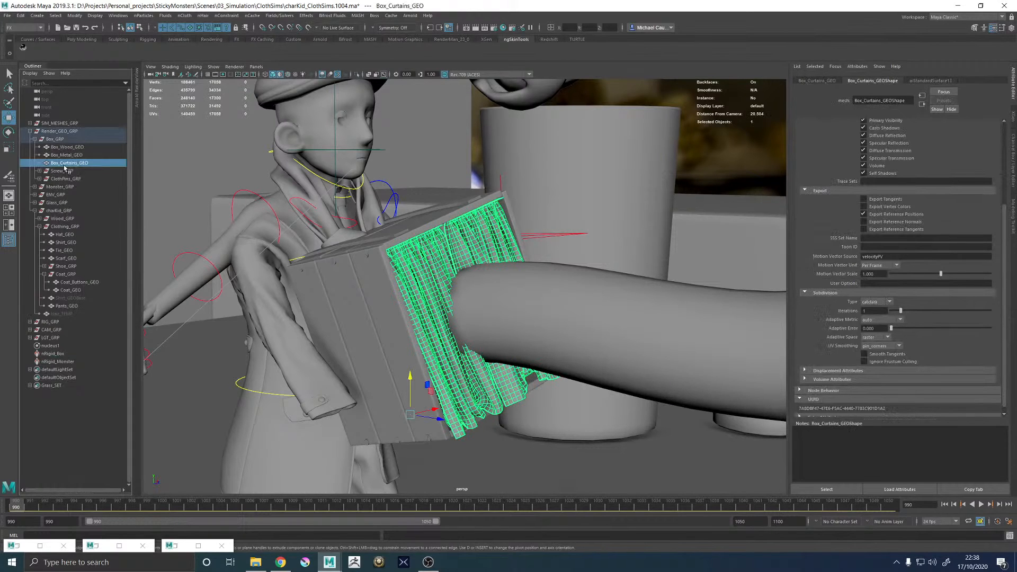
{"action": "key", "text": "ctrl+d"}
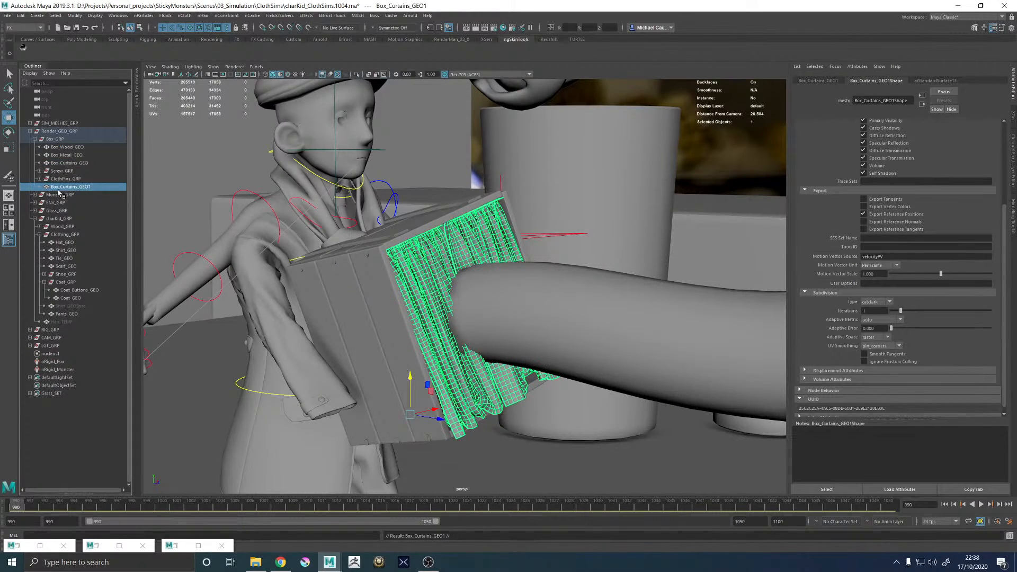
{"action": "double_click", "coordinate": [79, 187]}
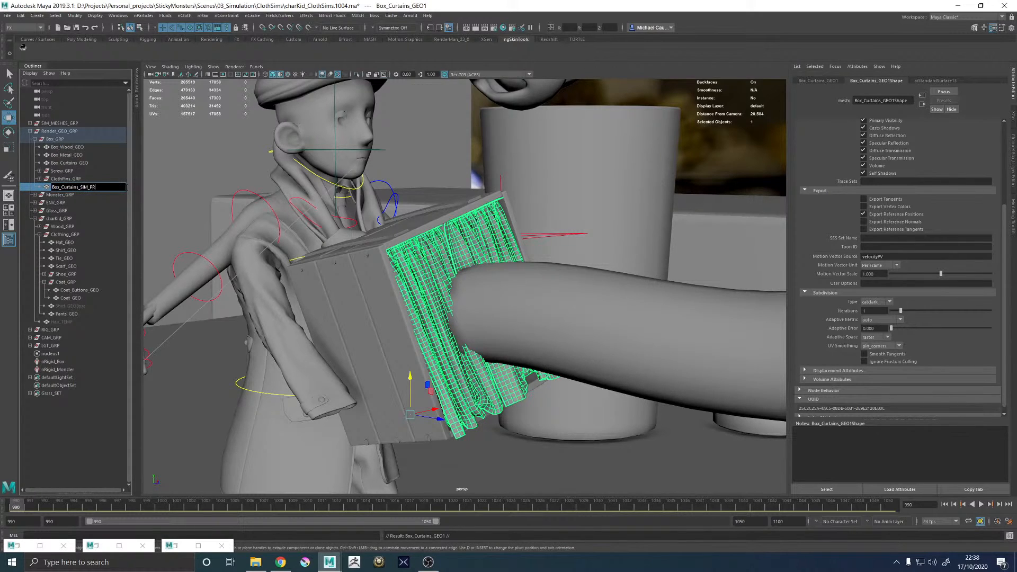
{"action": "type", "text": "Box_Curtains_SIM_PROXY"}
{"action": "key", "text": "Return"}
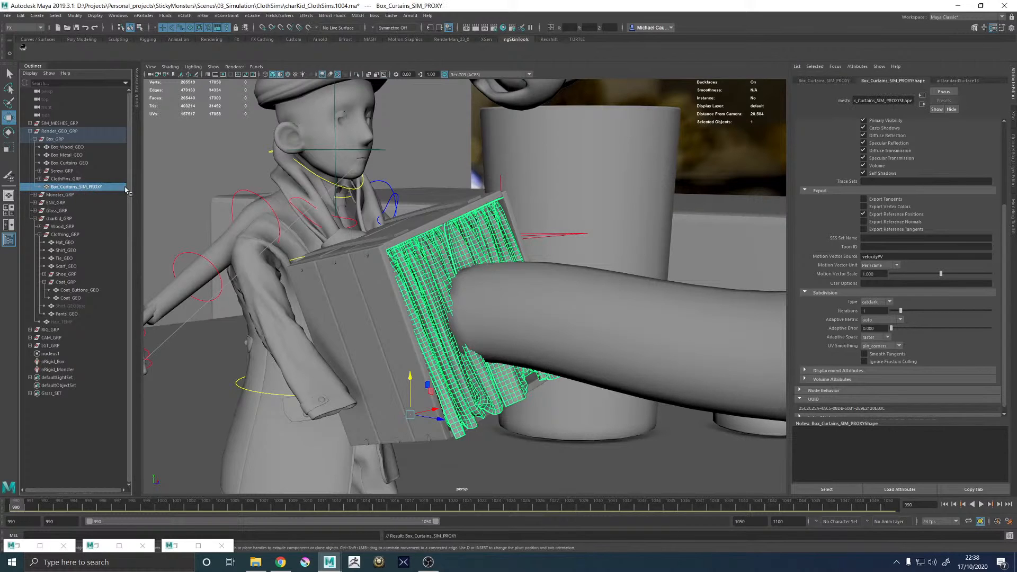
- Isolate Box_Curtains_SIM_PROXY and delete the back-side cloth faces of both curtains
{"action": "left_click", "coordinate": [358, 74]}
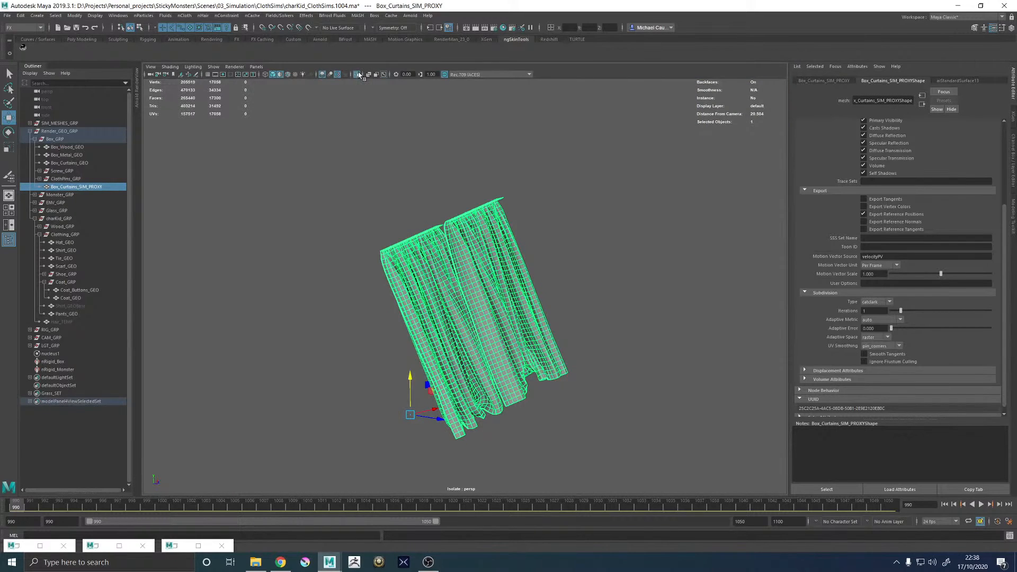
{"action": "left_click_drag", "start_coordinate": [358, 228], "coordinate": [434, 243], "text": "alt"}
{"action": "right_click_drag", "start_coordinate": [444, 254], "coordinate": [574, 331], "text": "alt"}
{"action": "middle_click_drag", "start_coordinate": [254, 212], "coordinate": [413, 217], "text": "alt"}
{"action": "right_click_drag", "start_coordinate": [413, 216], "coordinate": [410, 238]}
{"action": "double_click", "coordinate": [421, 220]}
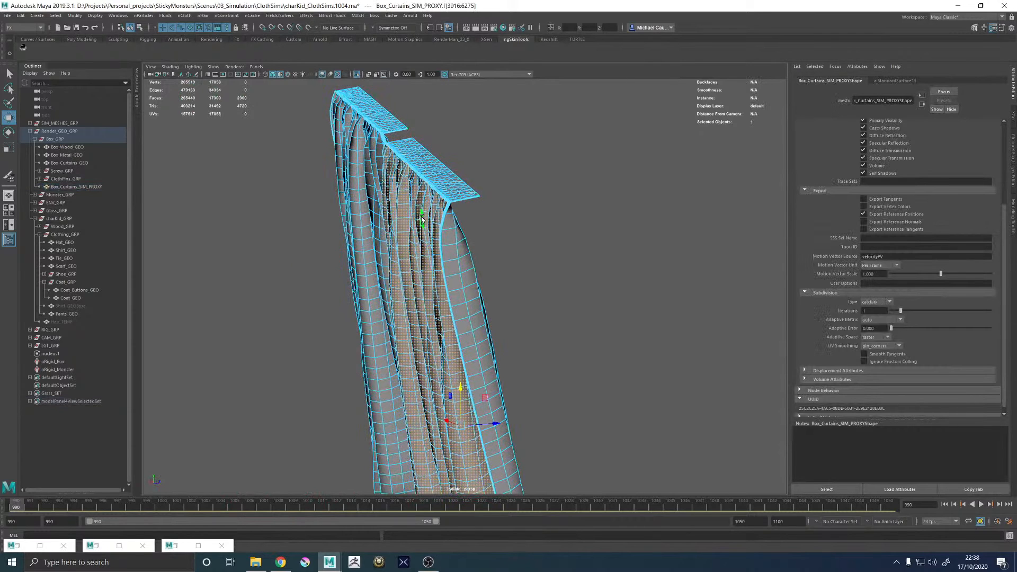
{"action": "key", "text": "Delete"}
{"action": "double_click", "coordinate": [373, 180]}
{"action": "key", "text": "Delete"}
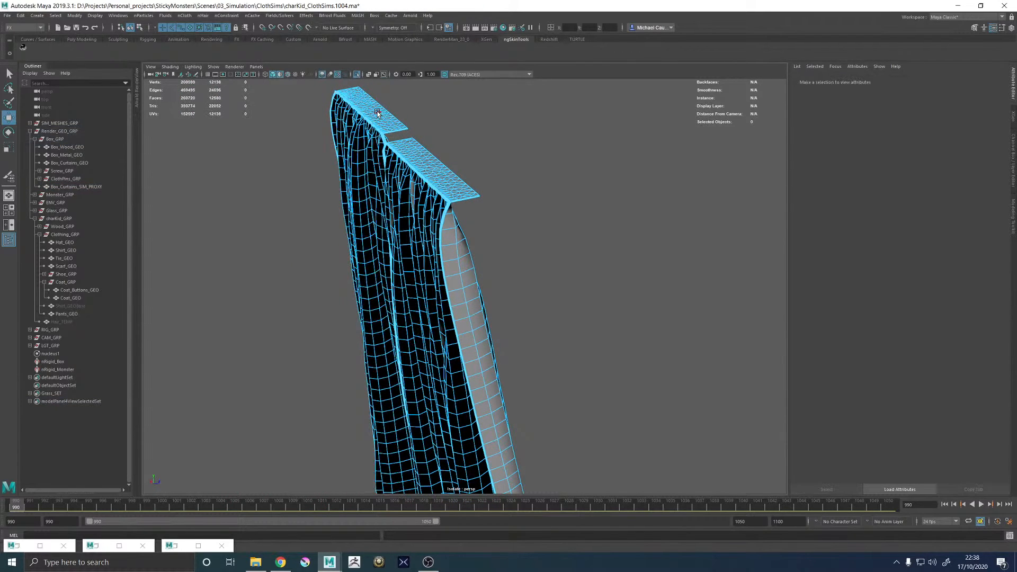
- Delete the back faces of both top header strips and the thin border faces along the curtain and strip edges
{"action": "double_click", "coordinate": [377, 113]}
{"action": "key", "text": "Delete"}
{"action": "double_click", "coordinate": [402, 148]}
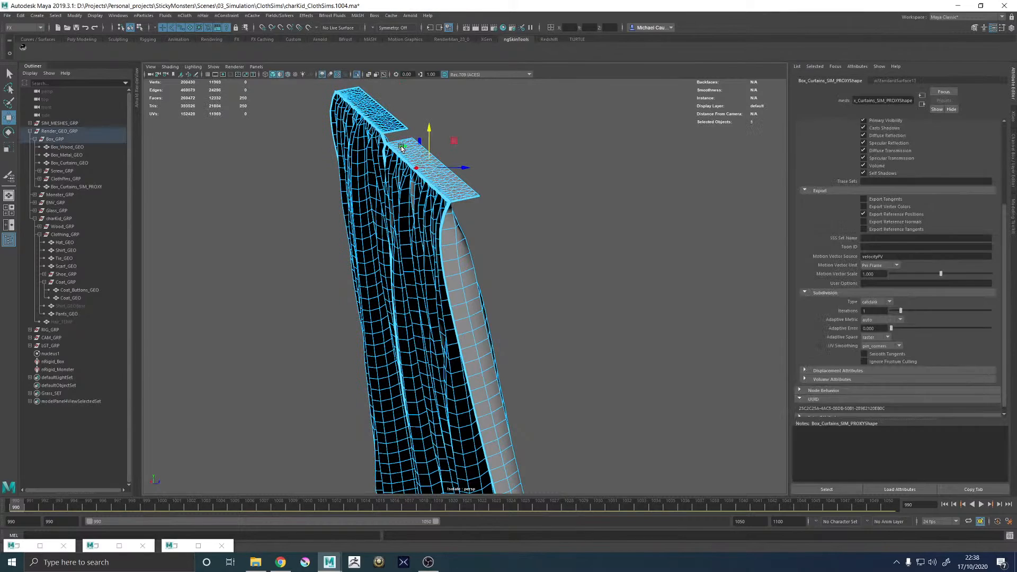
{"action": "key", "text": "Delete"}
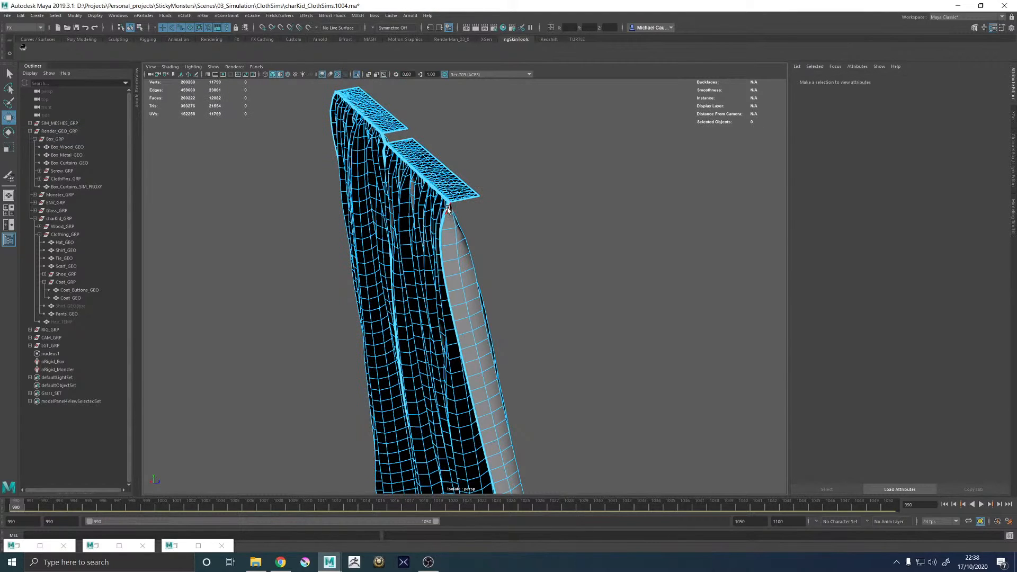
{"action": "double_click", "coordinate": [445, 206]}
{"action": "key", "text": "Delete"}
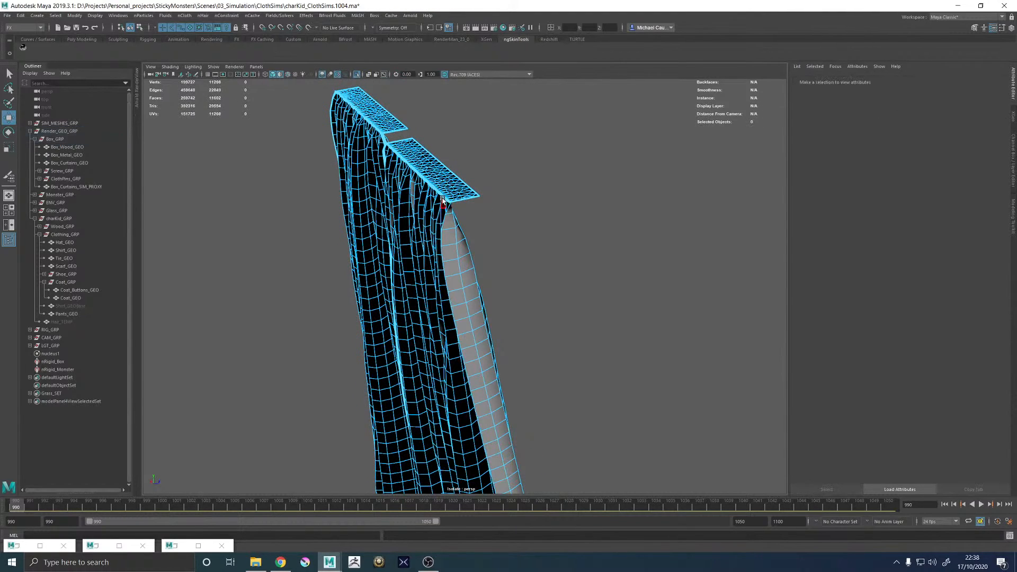
{"action": "double_click", "coordinate": [443, 204]}
{"action": "key", "text": "Delete"}
{"action": "double_click", "coordinate": [464, 201]}
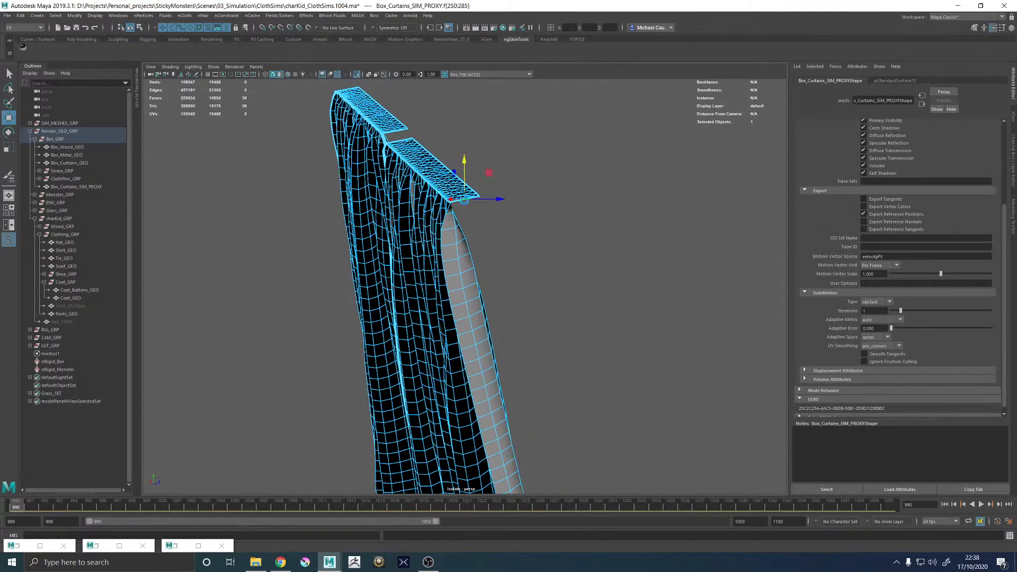
{"action": "key", "text": "Delete"}
{"action": "double_click", "coordinate": [464, 200]}
{"action": "key", "text": "Delete"}
{"action": "double_click", "coordinate": [407, 139]}
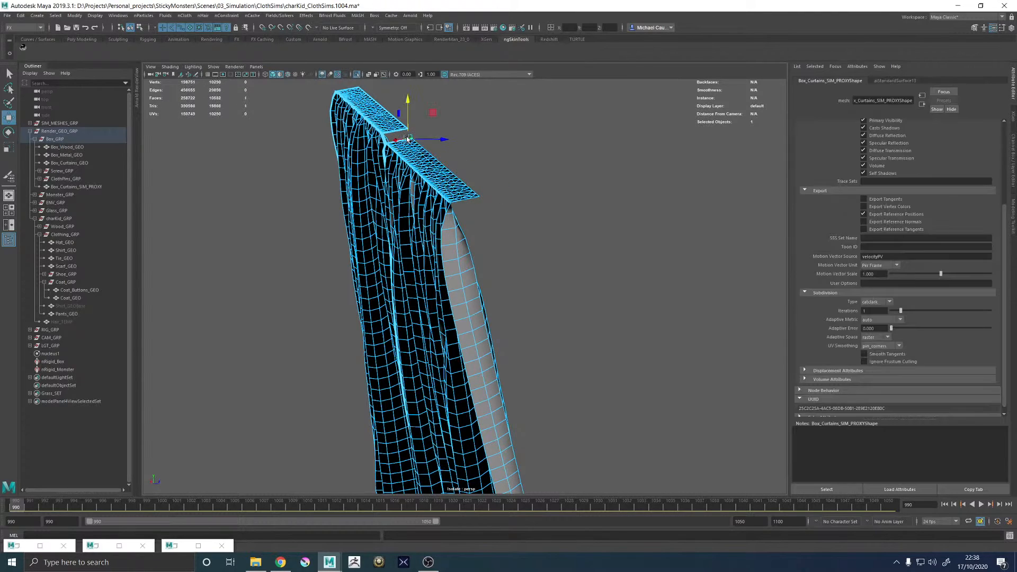
{"action": "key", "text": "Delete"}
- Select the front faces of both curtains and both header strips, invert the selection and delete the remaining faces
{"action": "left_click_drag", "start_coordinate": [395, 148], "coordinate": [468, 169], "text": "alt"}
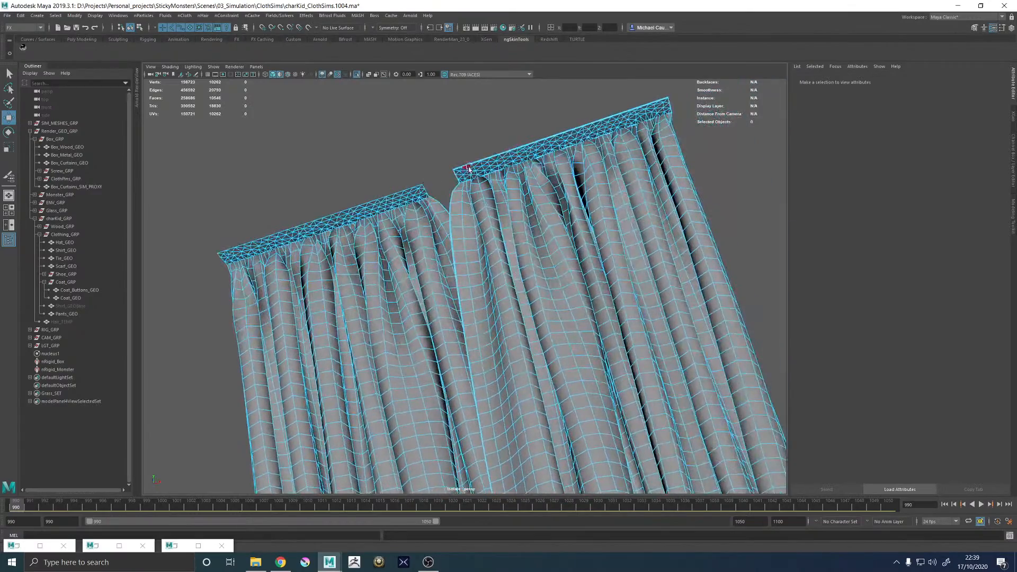
{"action": "double_click", "coordinate": [475, 169]}
{"action": "double_click", "coordinate": [490, 211], "text": "shift"}
{"action": "double_click", "coordinate": [383, 233], "text": "shift"}
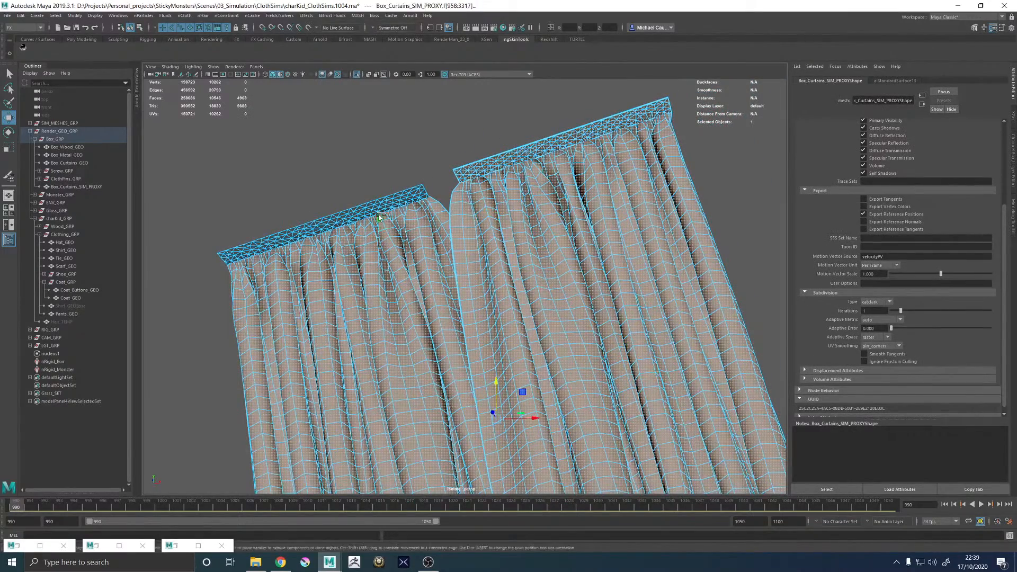
{"action": "double_click", "coordinate": [382, 206], "text": "shift"}
{"action": "scroll", "coordinate": [336, 217], "scroll_direction": "down", "scroll_amount": 5}
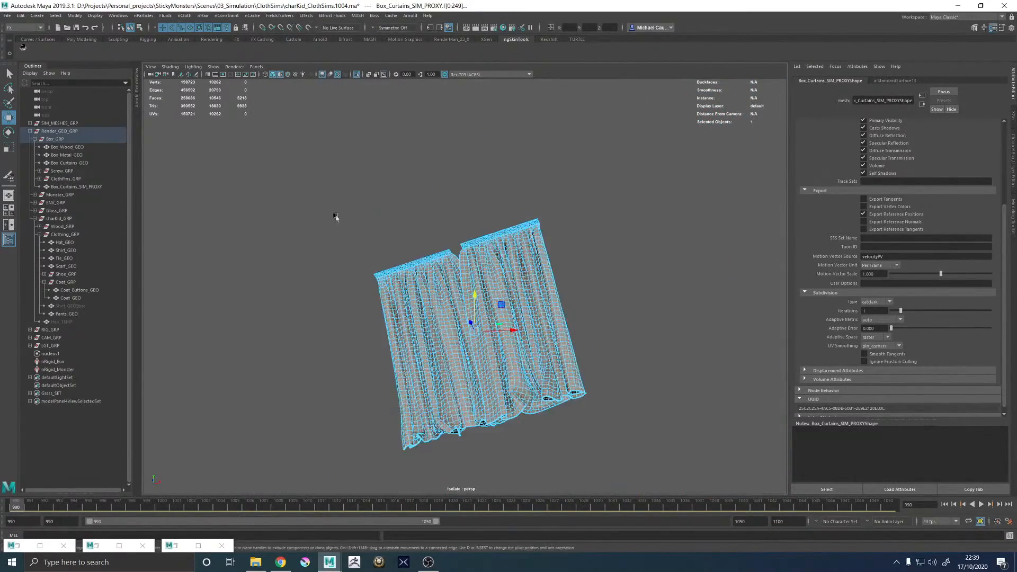
{"action": "key", "text": "ctrl+shift+i"}
{"action": "key", "text": "Delete"}
- Examine the trimmed single-layer curtain proxy in object mode, from the overall folds to the triangulated header strips
{"action": "scroll", "coordinate": [540, 366], "scroll_direction": "up", "scroll_amount": 3}
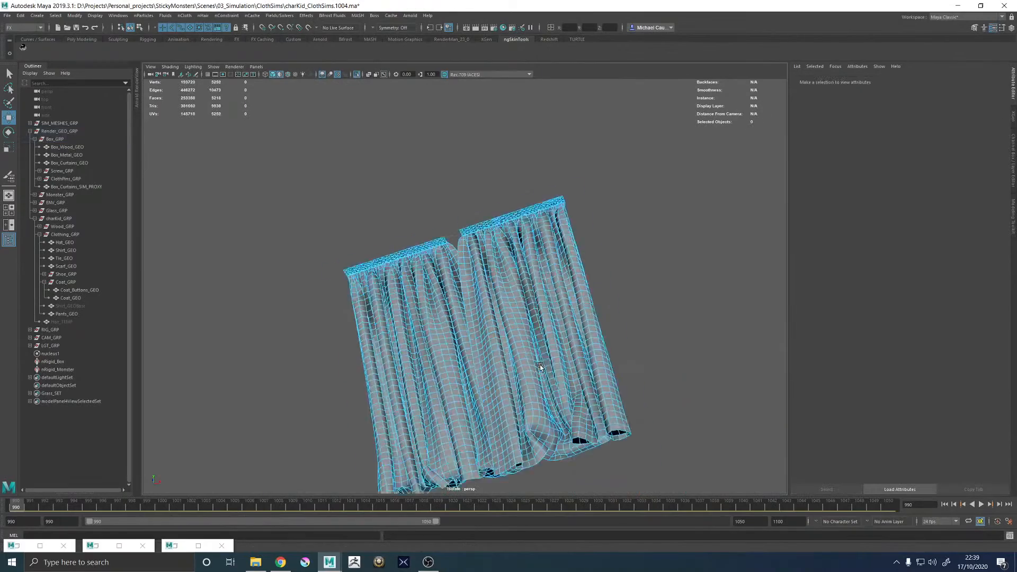
{"action": "left_click_drag", "start_coordinate": [540, 366], "coordinate": [540, 395], "text": "alt"}
{"action": "left_click_drag", "start_coordinate": [685, 379], "coordinate": [613, 211], "text": "alt"}
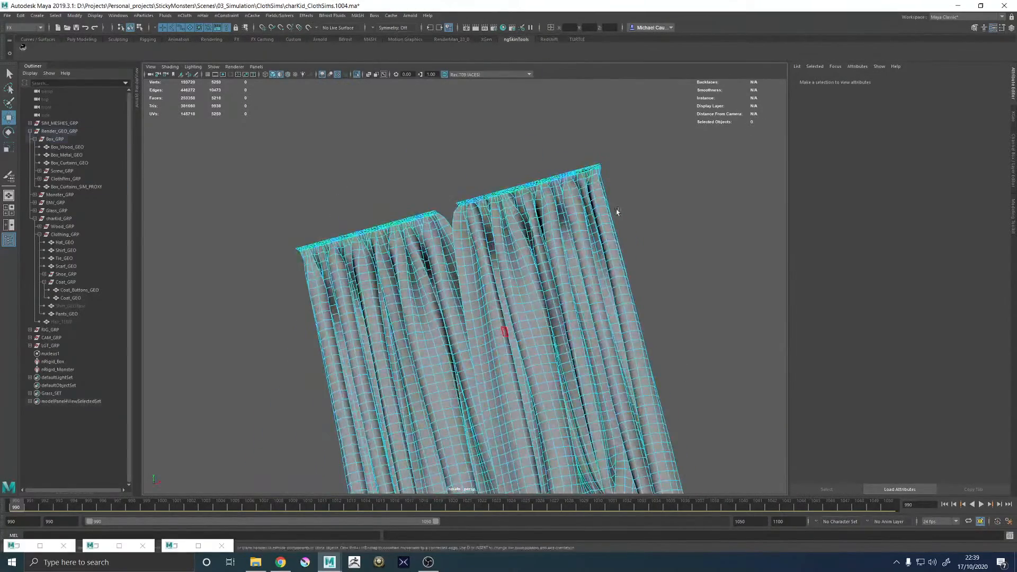
{"action": "scroll", "coordinate": [574, 255], "scroll_direction": "down", "scroll_amount": 5}
{"action": "left_click_drag", "start_coordinate": [574, 254], "coordinate": [530, 276], "text": "alt"}
{"action": "left_click", "coordinate": [493, 305]}
{"action": "middle_click_drag", "start_coordinate": [493, 305], "coordinate": [484, 282], "text": "alt"}
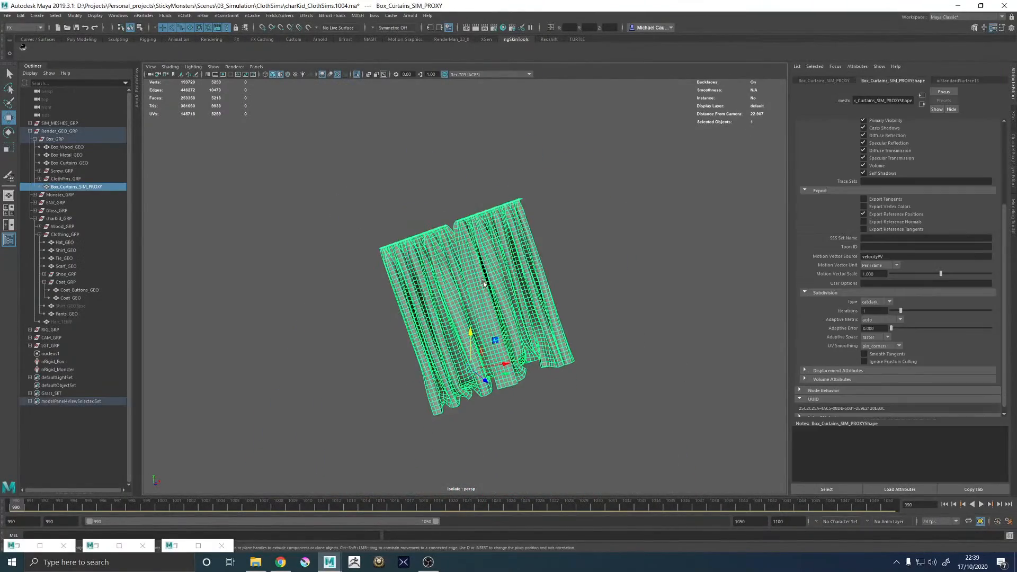
{"action": "scroll", "coordinate": [407, 216], "scroll_direction": "up", "scroll_amount": 5}
{"action": "left_click", "coordinate": [330, 222]}
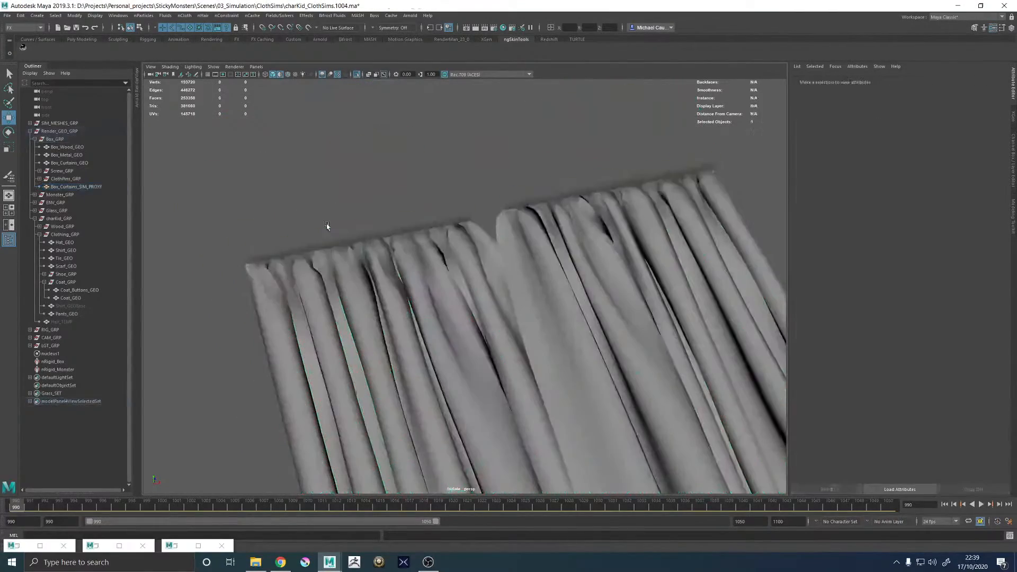
{"action": "left_click", "coordinate": [331, 236]}
{"action": "scroll", "coordinate": [437, 253], "scroll_direction": "down", "scroll_amount": 3}
{"action": "left_click_drag", "start_coordinate": [434, 241], "coordinate": [496, 228], "text": "alt"}
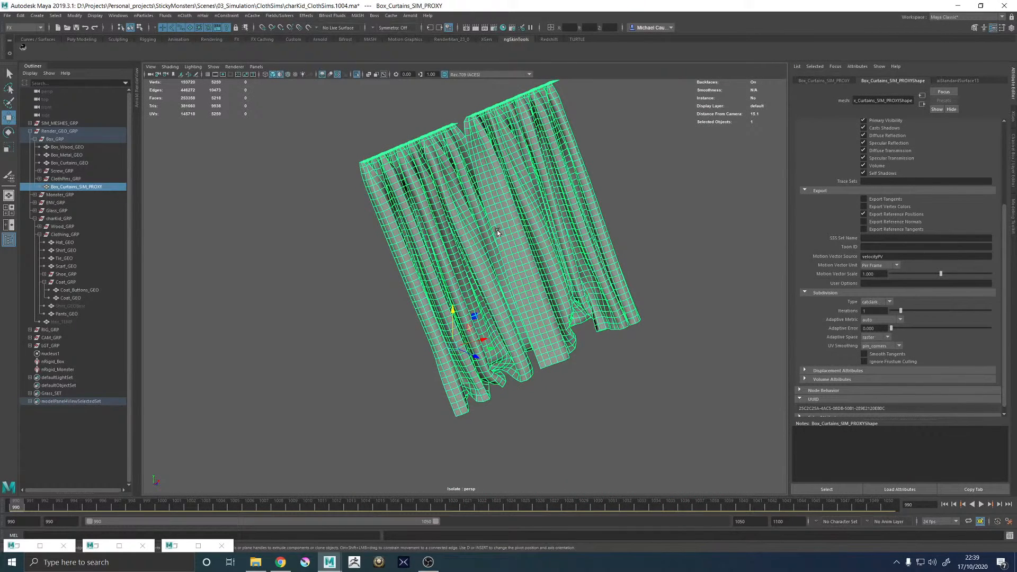
{"action": "left_click_drag", "start_coordinate": [458, 223], "coordinate": [333, 174], "text": "alt"}
{"action": "middle_click_drag", "start_coordinate": [334, 174], "coordinate": [352, 236], "text": "alt"}
{"action": "right_click_drag", "start_coordinate": [351, 236], "coordinate": [428, 161], "text": "alt"}
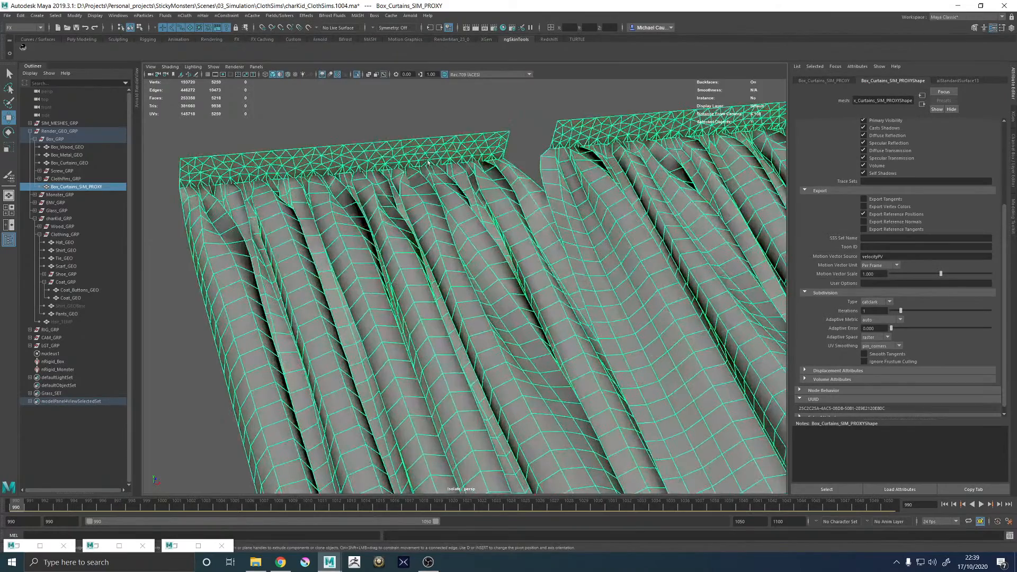
{"action": "right_click", "coordinate": [402, 152]}
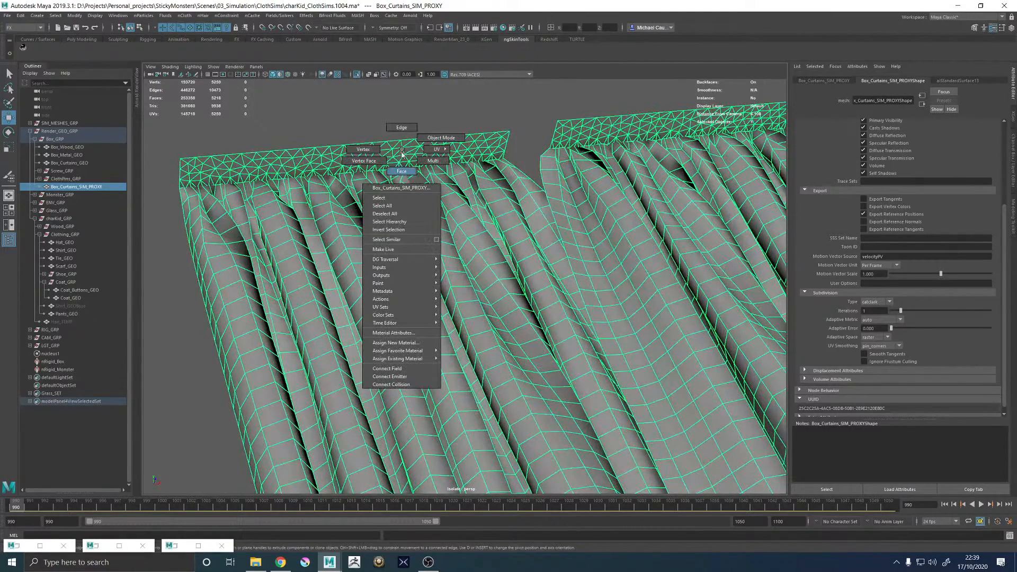
{"action": "mouse_move", "coordinate": [356, 166]}
{"action": "left_mouse_down", "text": "alt"}
{"action": "mouse_move", "coordinate": [286, 167]}
{"action": "mouse_move", "coordinate": [361, 168]}
{"action": "left_mouse_up", "text": "alt"}
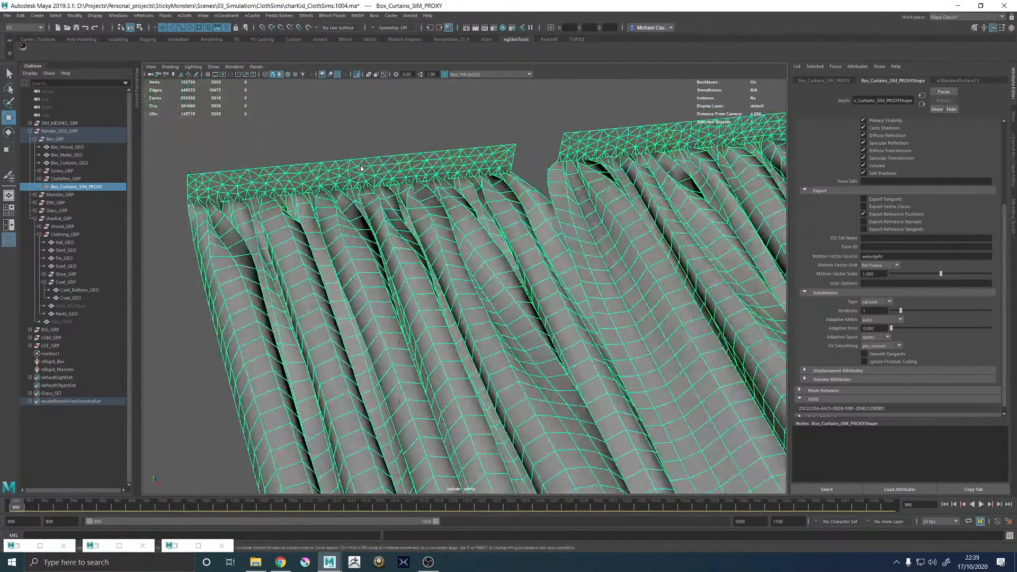
- Examine the topology of the Box_Curtains_SIM_PROXY mesh and its top strips, and view the nRigid_Monster collision settings
{"action": "right_click_drag", "start_coordinate": [361, 169], "coordinate": [361, 181]}
{"action": "double_click", "coordinate": [361, 176]}
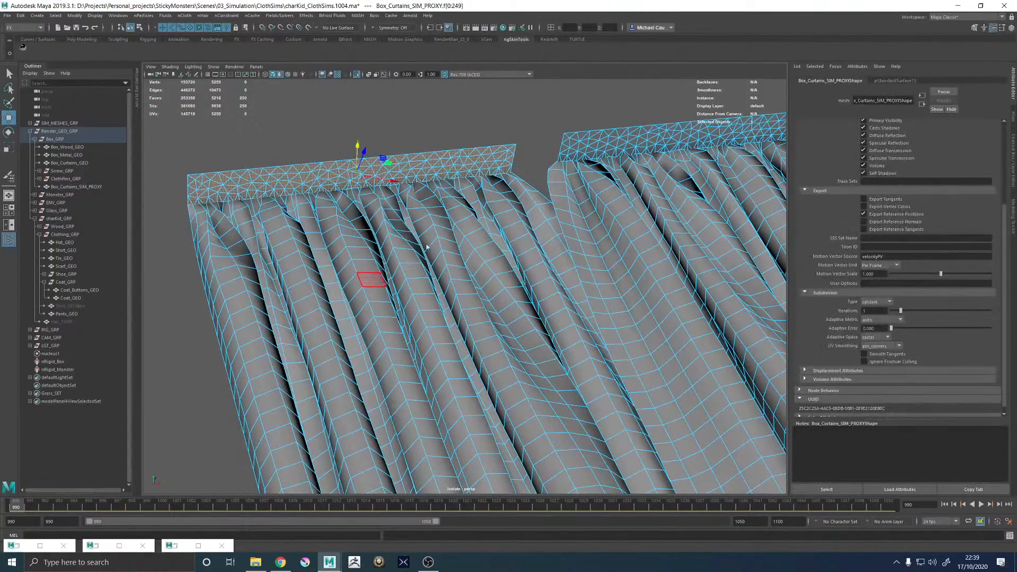
{"action": "right_click_drag", "start_coordinate": [376, 280], "coordinate": [456, 246]}
{"action": "scroll", "coordinate": [435, 266], "scroll_direction": "down", "scroll_amount": 8}
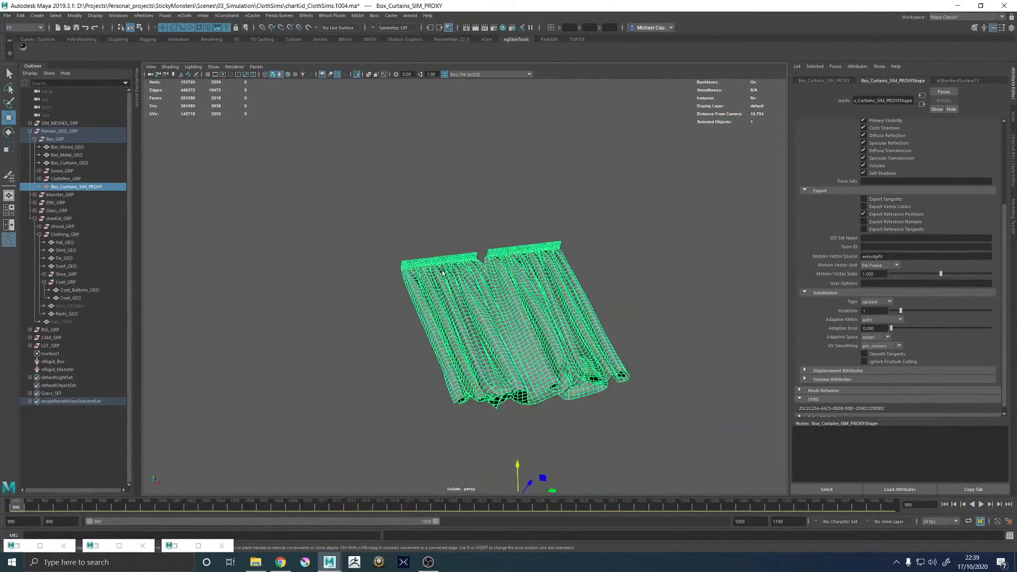
{"action": "left_click_drag", "start_coordinate": [445, 313], "coordinate": [485, 280], "text": "alt"}
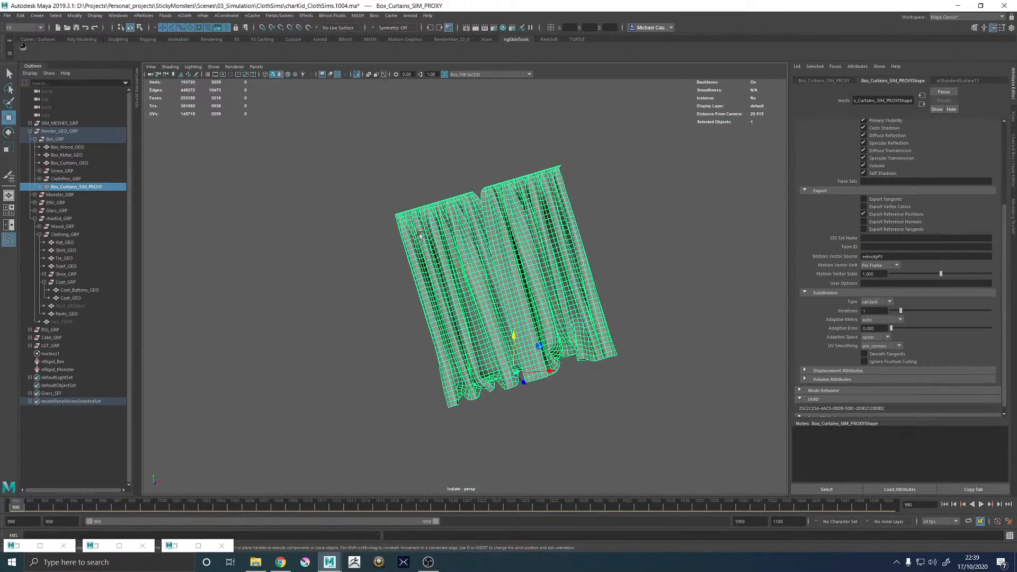
{"action": "scroll", "coordinate": [490, 235], "scroll_direction": "up", "scroll_amount": 5}
{"action": "left_click_drag", "start_coordinate": [450, 211], "coordinate": [462, 213], "text": "alt"}
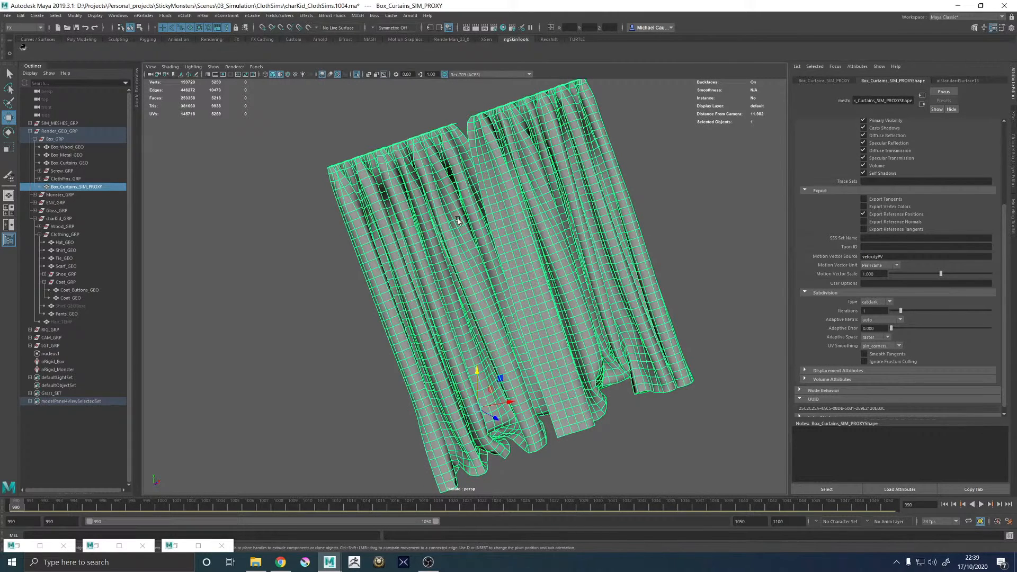
{"action": "left_click", "coordinate": [56, 369]}
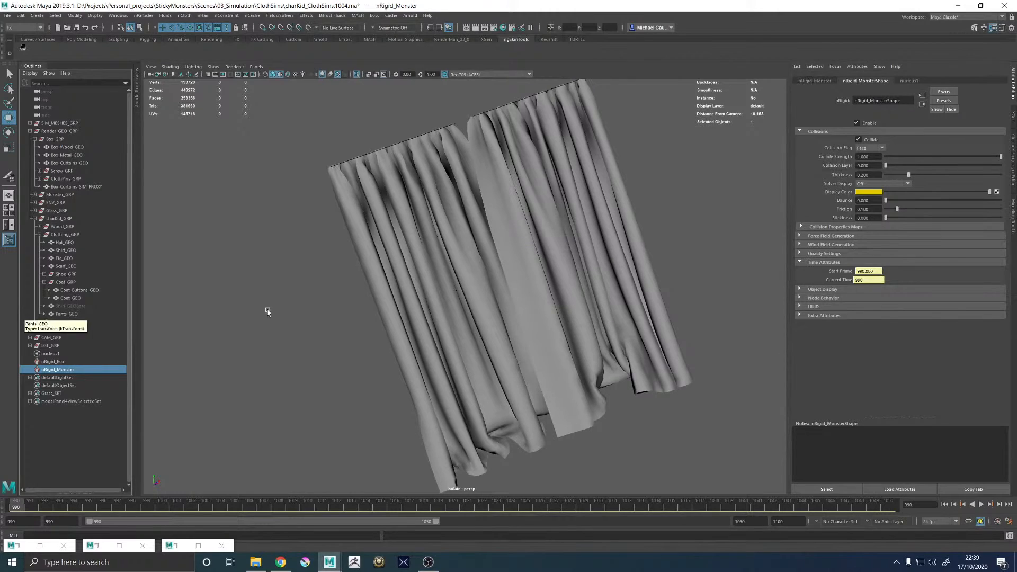
- Convert the Box_Curtains_SIM_PROXY mesh to an nCloth object
{"action": "left_click", "coordinate": [418, 212]}
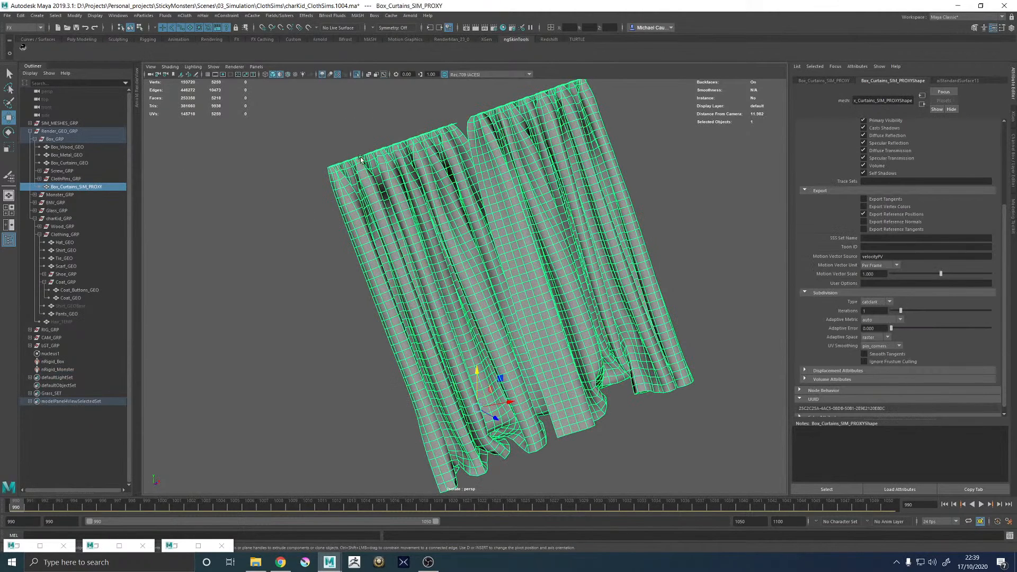
{"action": "left_click_drag", "start_coordinate": [361, 159], "coordinate": [373, 141], "text": "alt"}
{"action": "left_click", "coordinate": [190, 15]}
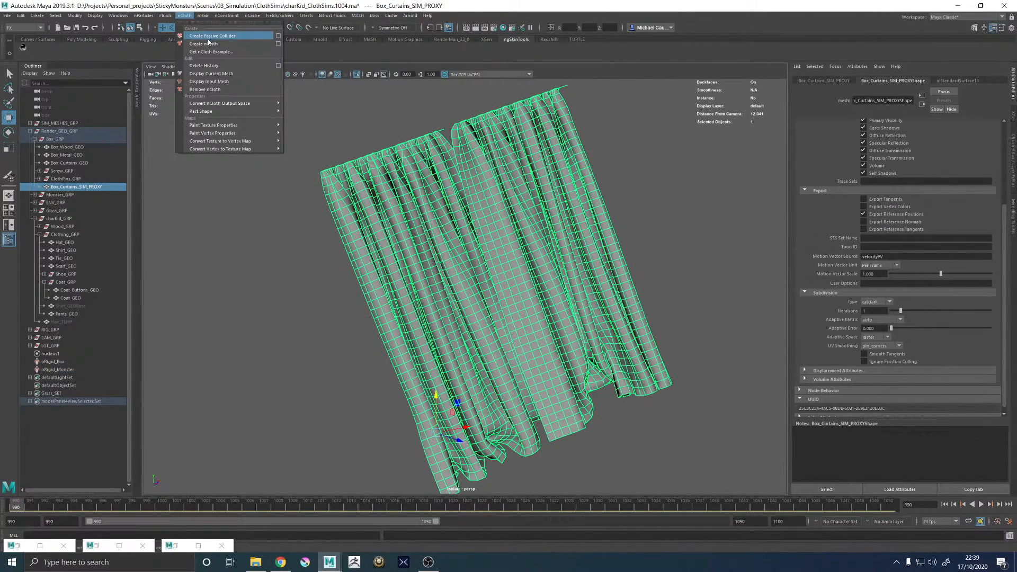
{"action": "left_click", "coordinate": [209, 40]}
{"action": "middle_click_drag", "start_coordinate": [370, 174], "coordinate": [404, 264], "text": "alt"}
{"action": "right_click_drag", "start_coordinate": [404, 264], "coordinate": [482, 278], "text": "alt"}
{"action": "left_click_drag", "start_coordinate": [407, 238], "coordinate": [406, 226], "text": "alt"}
{"action": "left_click", "coordinate": [405, 226]}
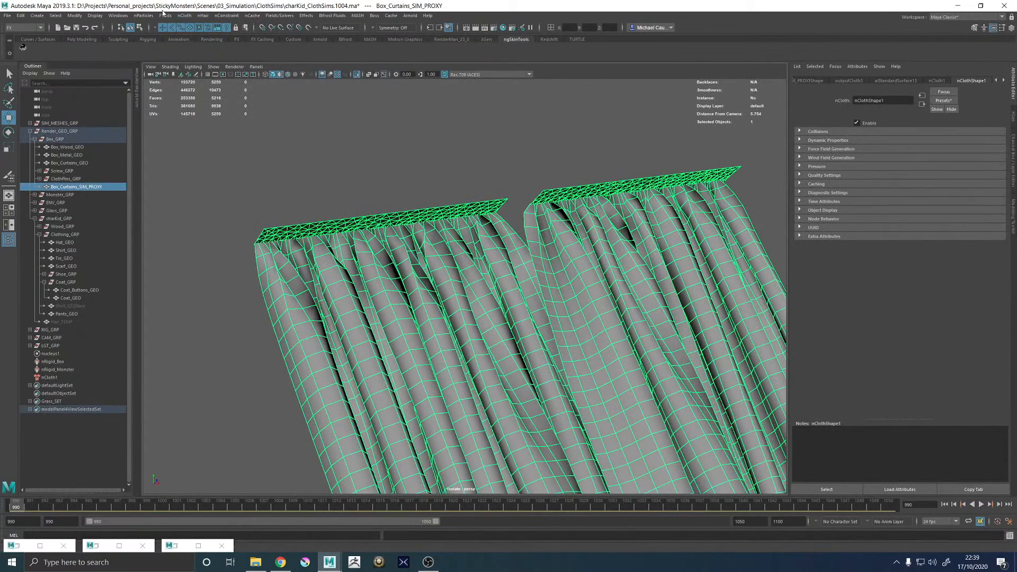
- Exit isolation to show the whole scene and save it as an incremented version
{"action": "left_click", "coordinate": [356, 75]}
{"action": "right_click_drag", "start_coordinate": [567, 169], "coordinate": [390, 205], "text": "alt"}
{"action": "left_click_drag", "start_coordinate": [390, 204], "coordinate": [476, 214], "text": "alt"}
{"action": "middle_click_drag", "start_coordinate": [477, 214], "coordinate": [423, 171], "text": "alt"}
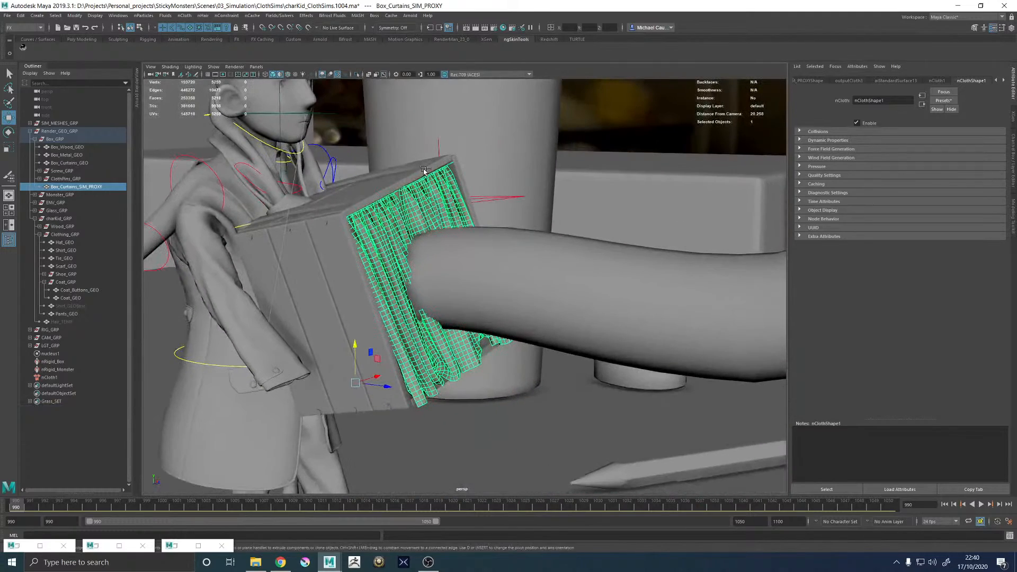
{"action": "key", "text": "q"}
{"action": "key", "text": "ctrl+s"}
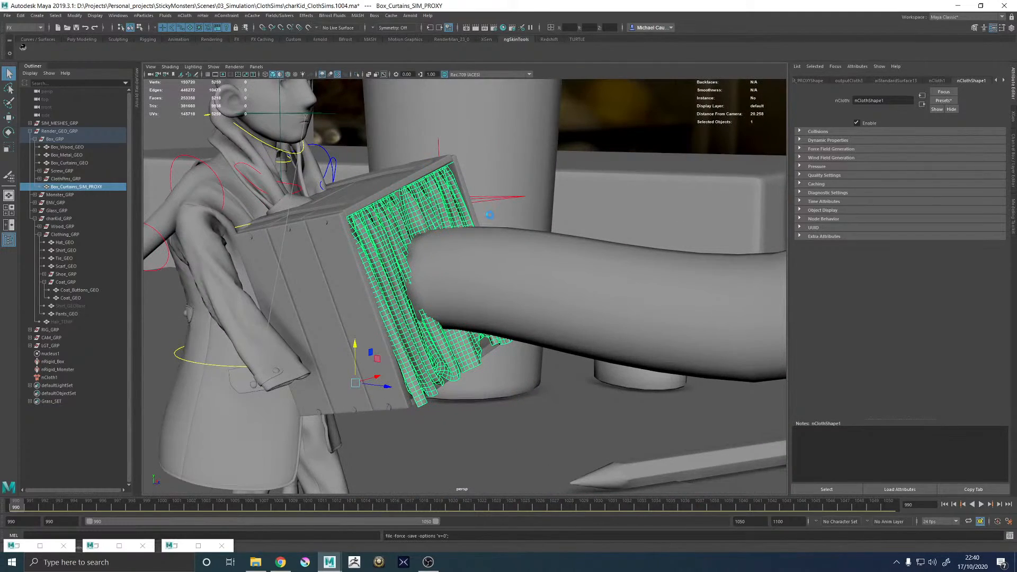
{"action": "right_click_drag", "start_coordinate": [561, 229], "coordinate": [437, 237], "text": "alt"}
{"action": "left_click_drag", "start_coordinate": [437, 236], "coordinate": [459, 242], "text": "alt"}
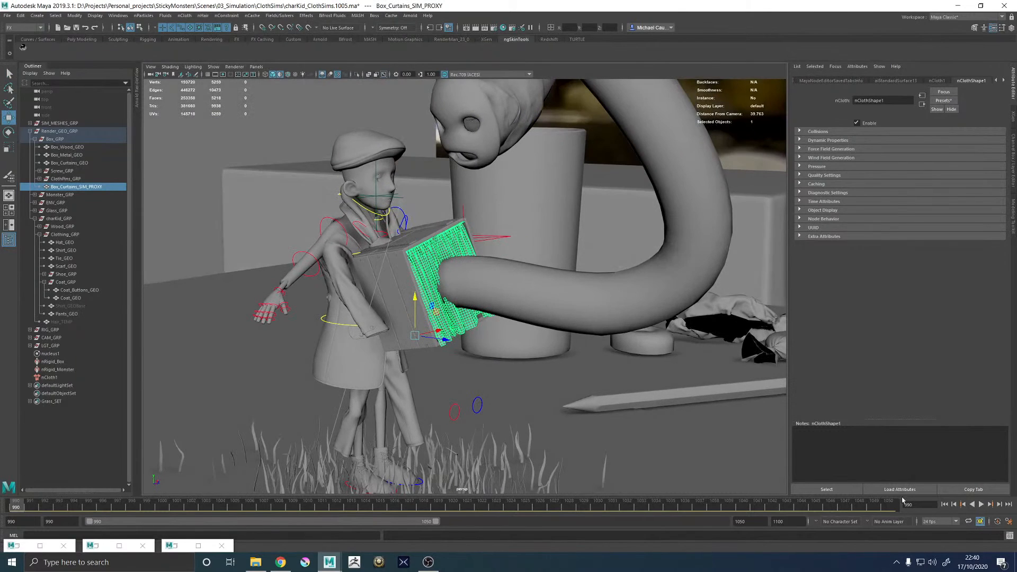
- Play the curtain cloth simulation to about frame 1004, and return to start frame 990
{"action": "left_click", "coordinate": [981, 505]}
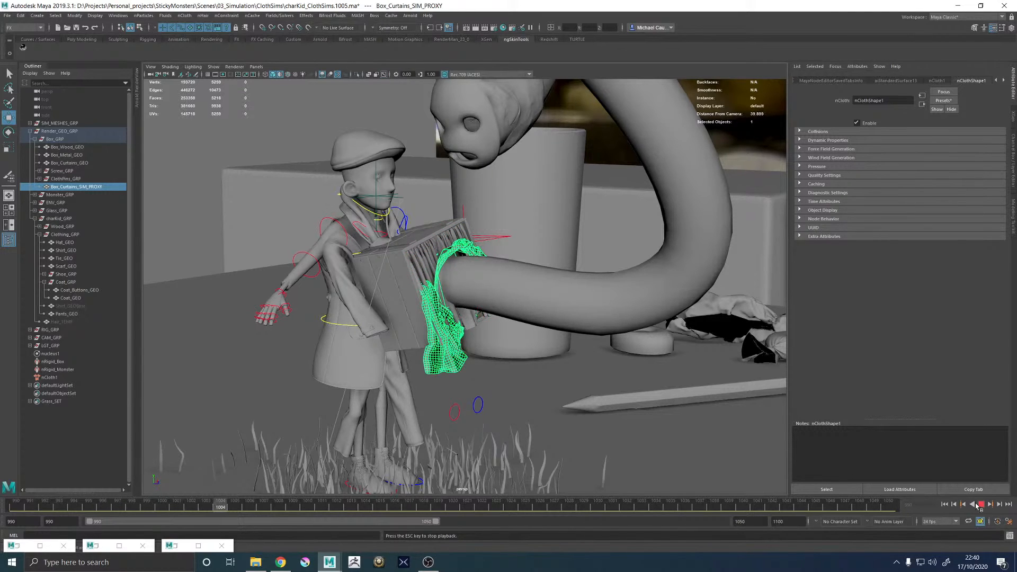
{"action": "left_click", "coordinate": [981, 505]}
{"action": "left_click", "coordinate": [944, 504]}
- Set the collide strength of the monster body's nRigid to 0
{"action": "scroll", "coordinate": [520, 268], "scroll_direction": "up", "scroll_amount": 5}
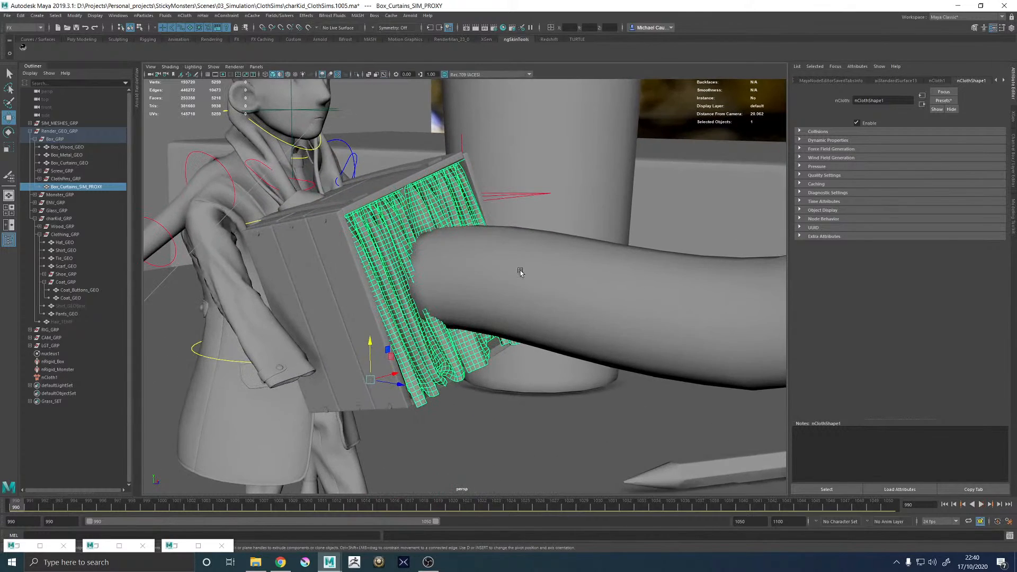
{"action": "left_click", "coordinate": [515, 279]}
{"action": "left_click_drag", "start_coordinate": [515, 279], "coordinate": [561, 280], "text": "alt"}
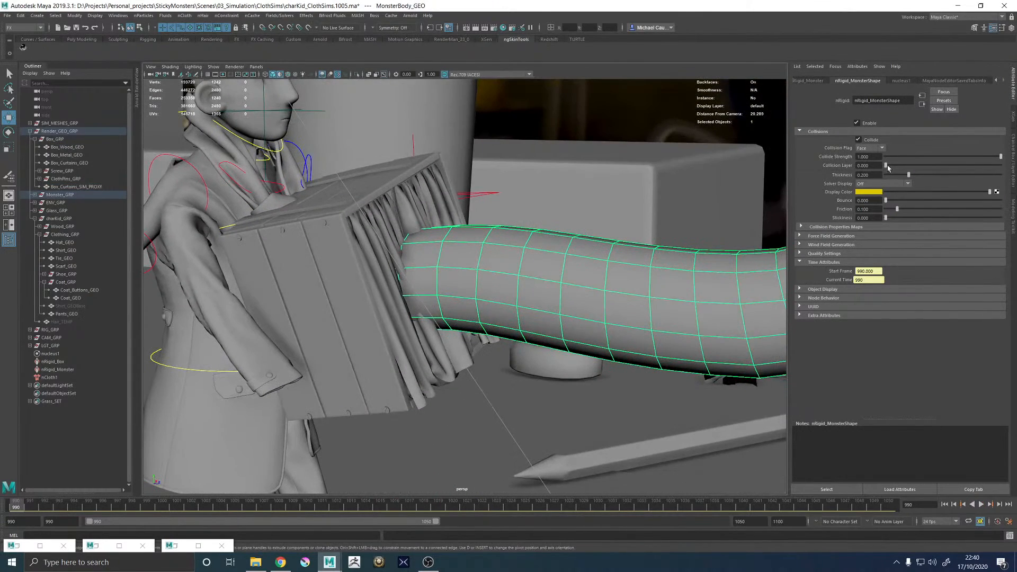
{"action": "scroll", "coordinate": [619, 314], "scroll_direction": "down", "scroll_amount": 5}
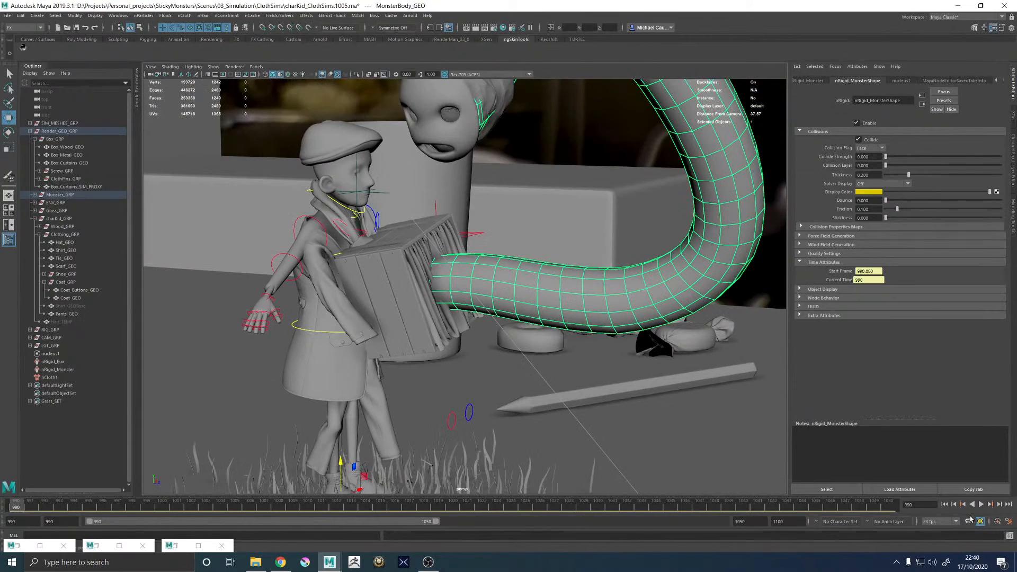
- Hide Box_Curtains_GEO while playing the cloth simulation, and return to start frame 990
{"action": "left_click", "coordinate": [981, 504]}
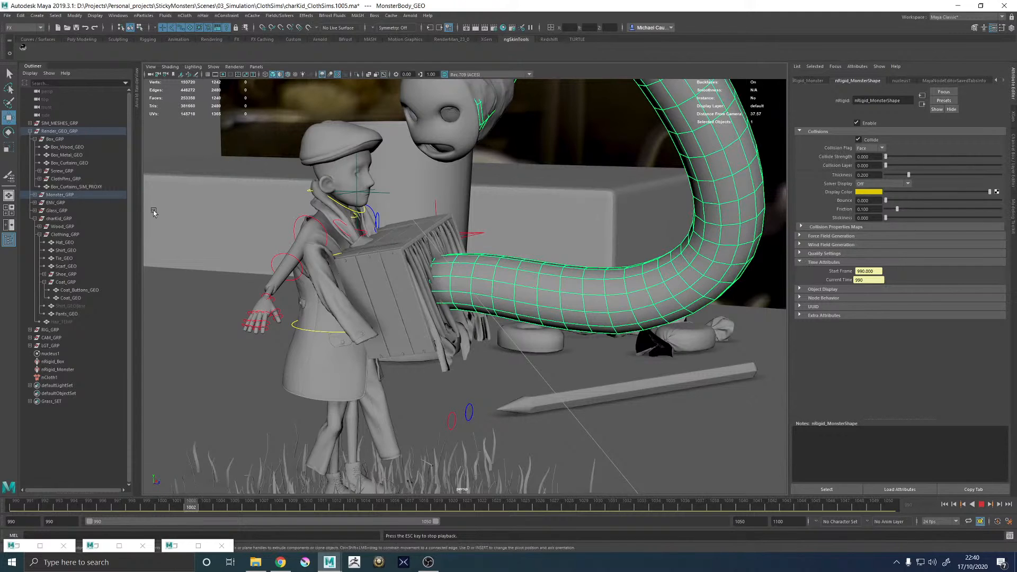
{"action": "left_click", "coordinate": [72, 187]}
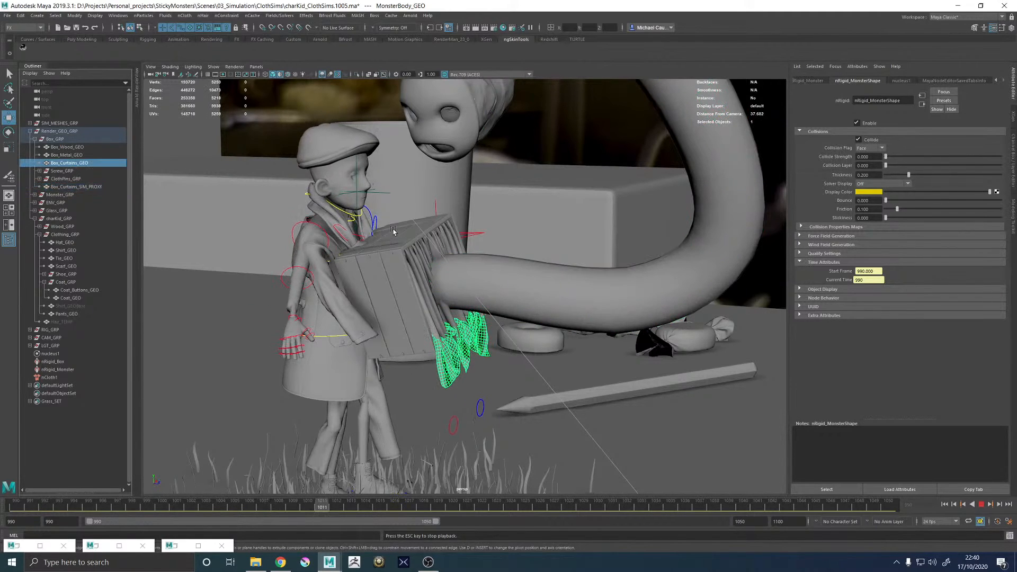
{"action": "left_click", "coordinate": [73, 163]}
{"action": "key", "text": "ctrl+h"}
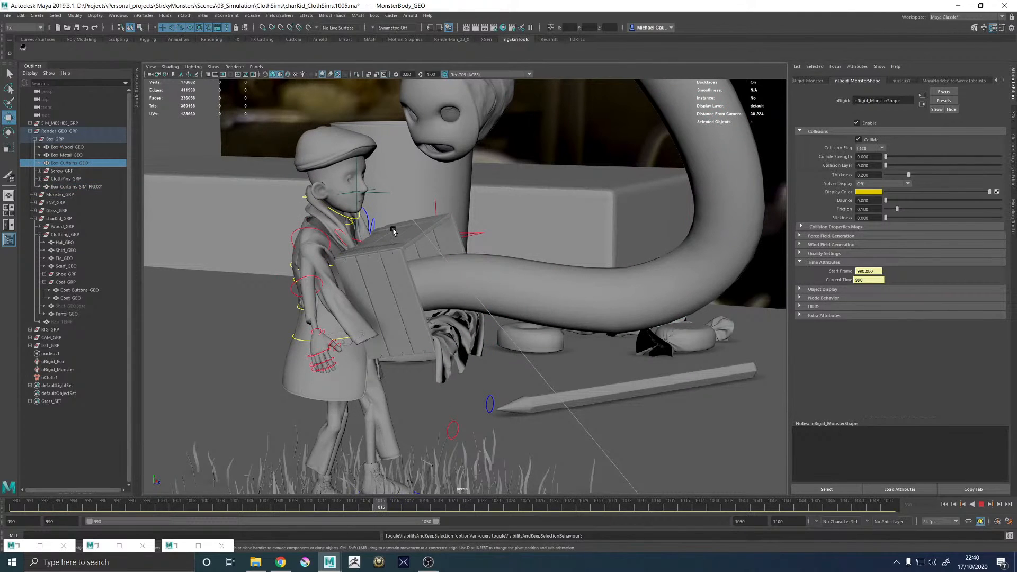
{"action": "left_click", "coordinate": [981, 505]}
{"action": "left_click", "coordinate": [945, 505]}
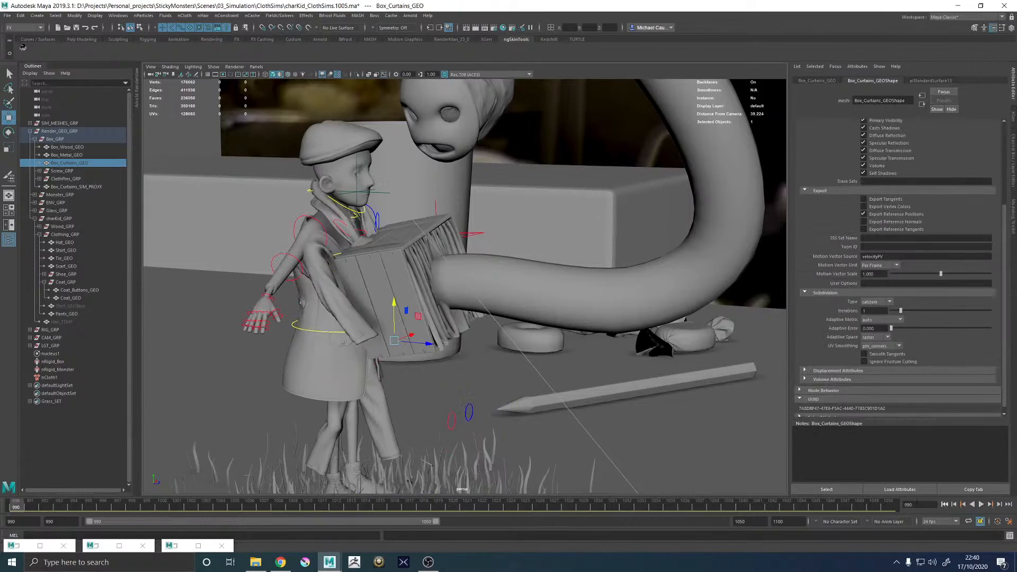
- Select all vertices of both top strips on Box_Curtains_SIM_PROXY
{"action": "left_click_drag", "start_coordinate": [492, 253], "coordinate": [429, 250], "text": "alt"}
{"action": "left_click", "coordinate": [425, 247]}
{"action": "right_click_drag", "start_coordinate": [424, 247], "coordinate": [691, 371], "text": "alt"}
{"action": "middle_click_drag", "start_coordinate": [360, 259], "coordinate": [460, 381], "text": "alt"}
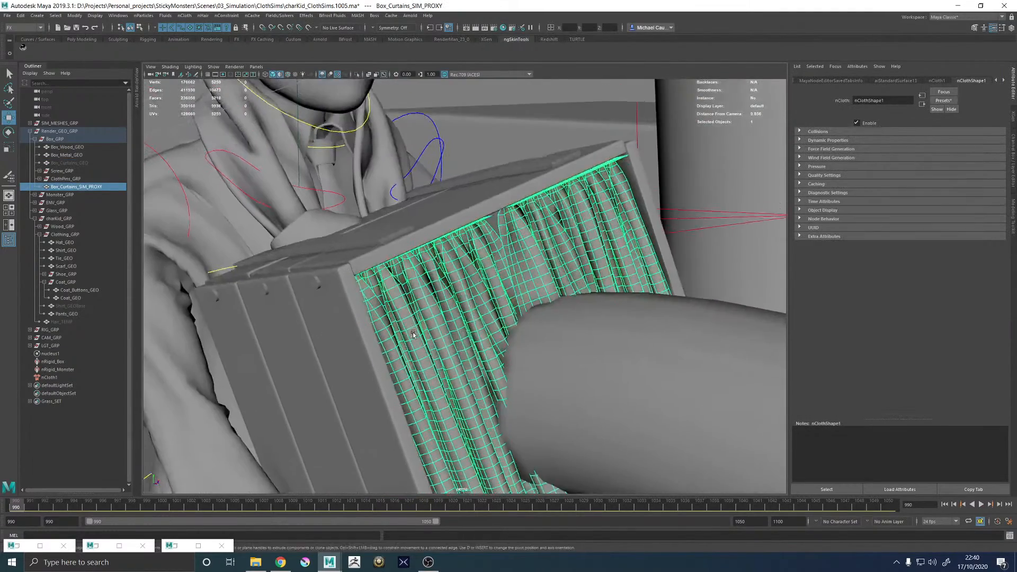
{"action": "left_click_drag", "start_coordinate": [461, 381], "coordinate": [424, 300], "text": "alt"}
{"action": "right_click_drag", "start_coordinate": [425, 298], "coordinate": [387, 298]}
{"action": "double_click", "coordinate": [418, 298]}
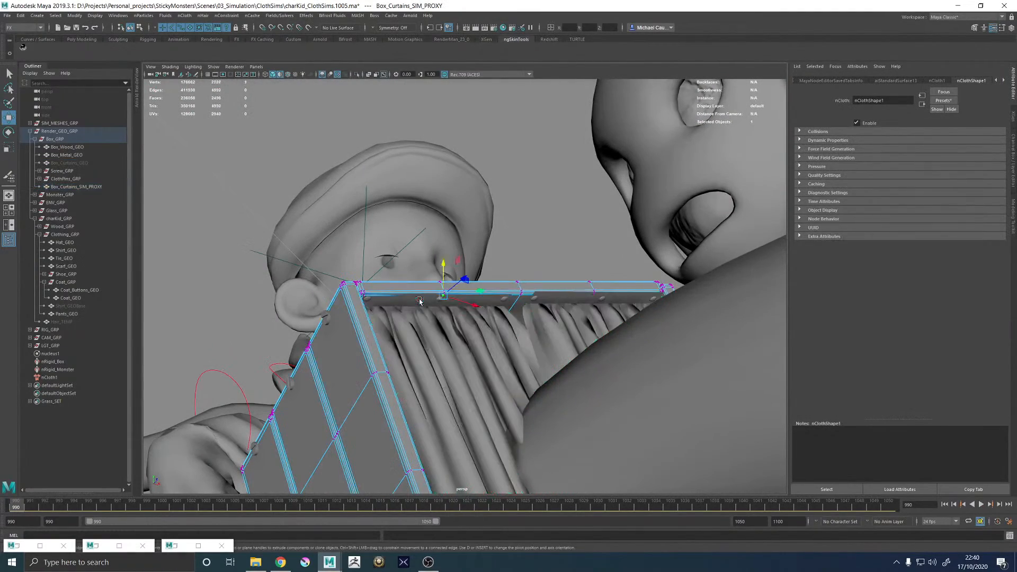
{"action": "right_click_drag", "start_coordinate": [413, 339], "coordinate": [518, 214]}
{"action": "left_click", "coordinate": [486, 329]}
{"action": "right_click_drag", "start_coordinate": [488, 328], "coordinate": [456, 330]}
{"action": "double_click", "coordinate": [430, 302]}
{"action": "double_click", "coordinate": [552, 301], "text": "shift"}
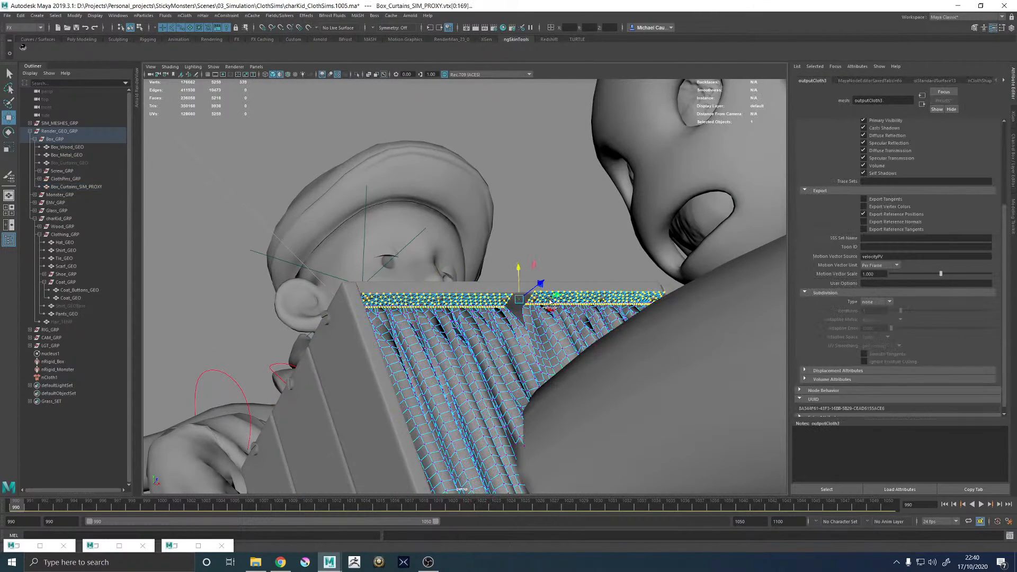
- Attach the selected strip vertices to Box_Wood_GEO with a Point to Surface nConstraint
{"action": "left_click_drag", "start_coordinate": [550, 303], "coordinate": [530, 321], "text": "alt"}
{"action": "right_click_drag", "start_coordinate": [508, 318], "coordinate": [564, 343], "text": "alt"}
{"action": "left_click_drag", "start_coordinate": [444, 214], "coordinate": [415, 210], "text": "alt"}
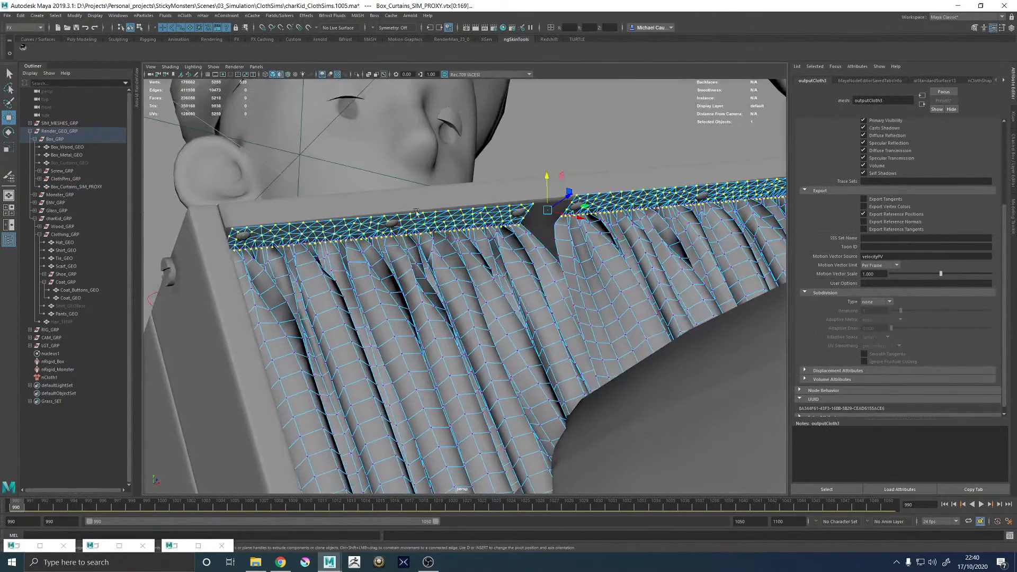
{"action": "left_click", "coordinate": [408, 195], "text": "shift"}
{"action": "left_click", "coordinate": [183, 15]}
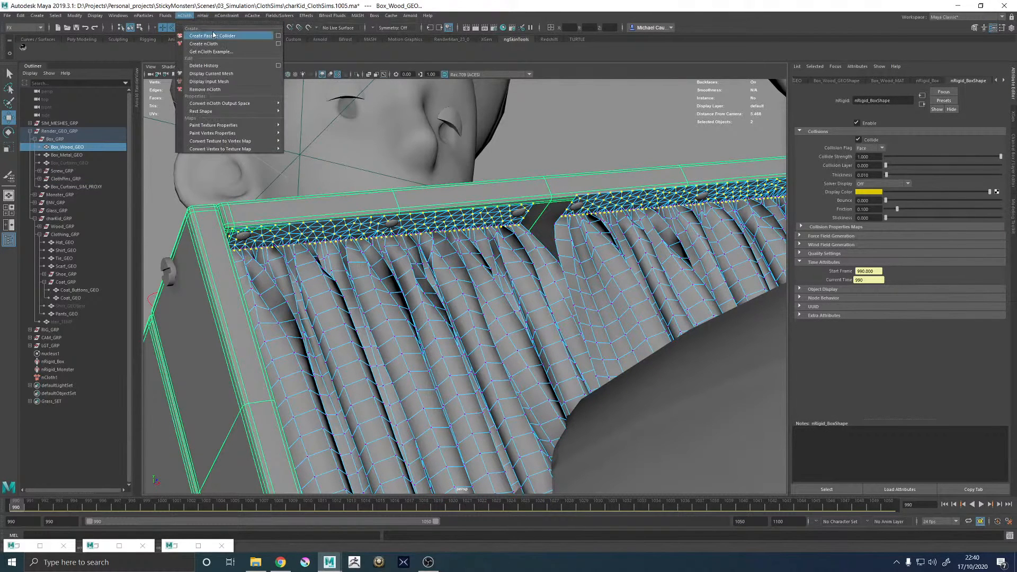
{"action": "mouse_move", "coordinate": [227, 16]}
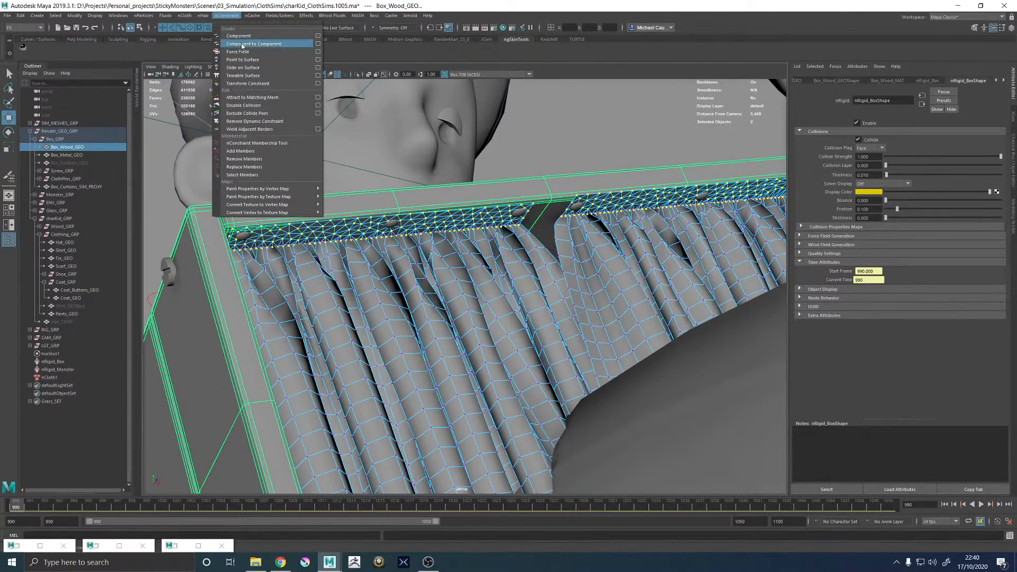
{"action": "left_click", "coordinate": [245, 62]}
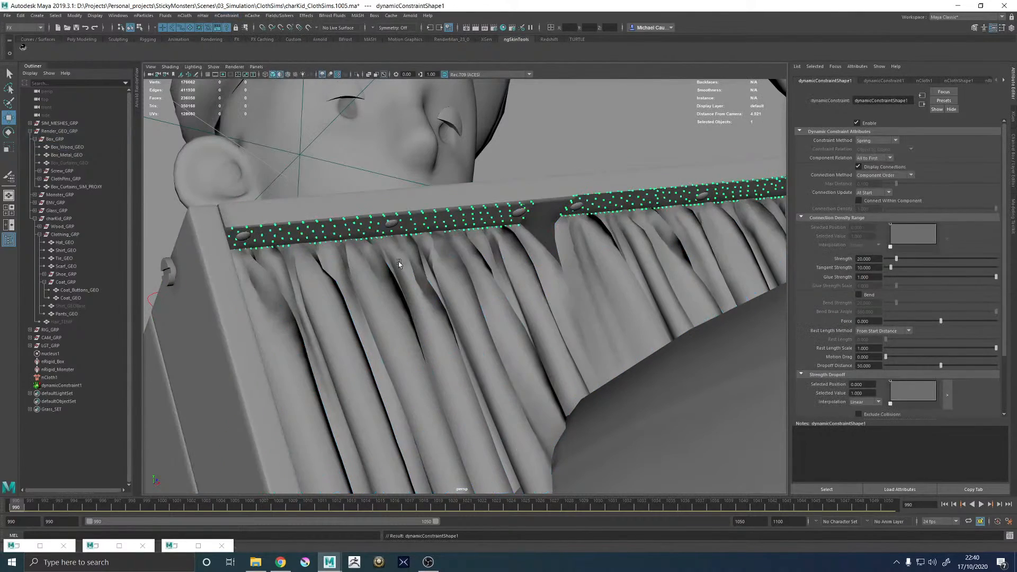
- Isolate the faces of both hanging curtain panels without their top strips, in vertex selection mode
{"action": "left_click", "coordinate": [406, 275]}
{"action": "left_click_drag", "start_coordinate": [418, 257], "coordinate": [421, 271], "text": "alt"}
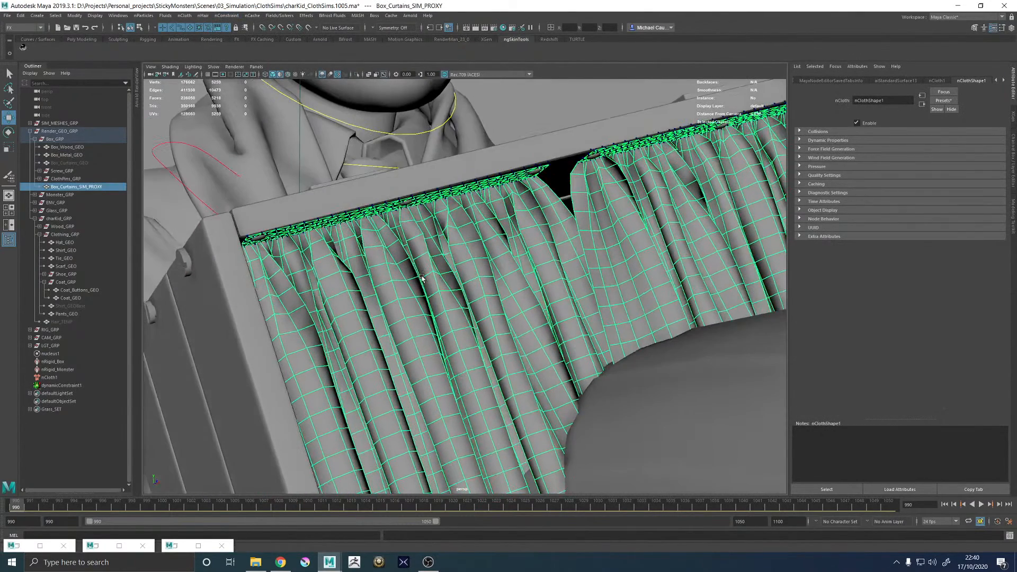
{"action": "right_click_drag", "start_coordinate": [425, 256], "coordinate": [424, 283]}
{"action": "double_click", "coordinate": [416, 243]}
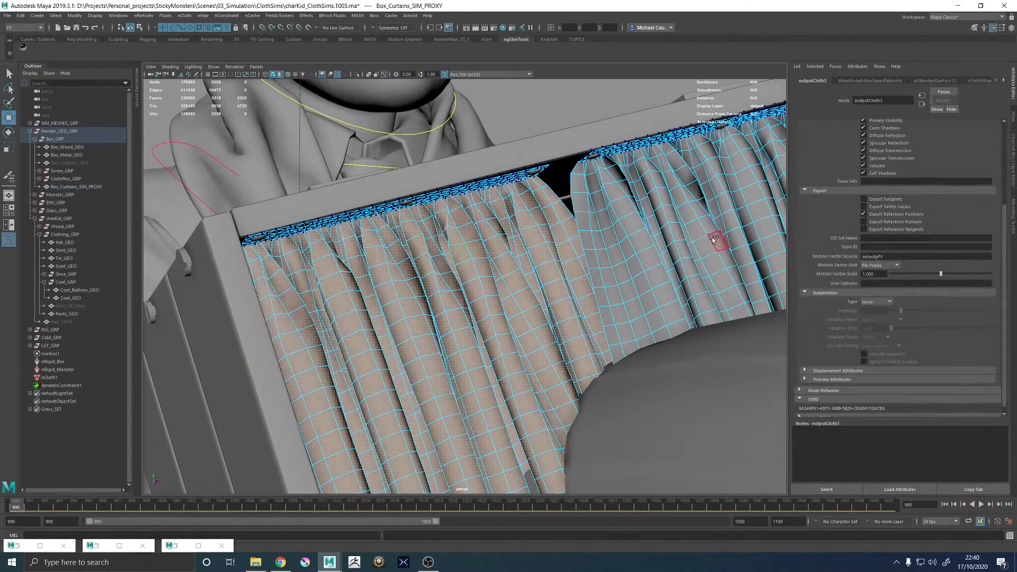
{"action": "double_click", "coordinate": [715, 239], "text": "shift"}
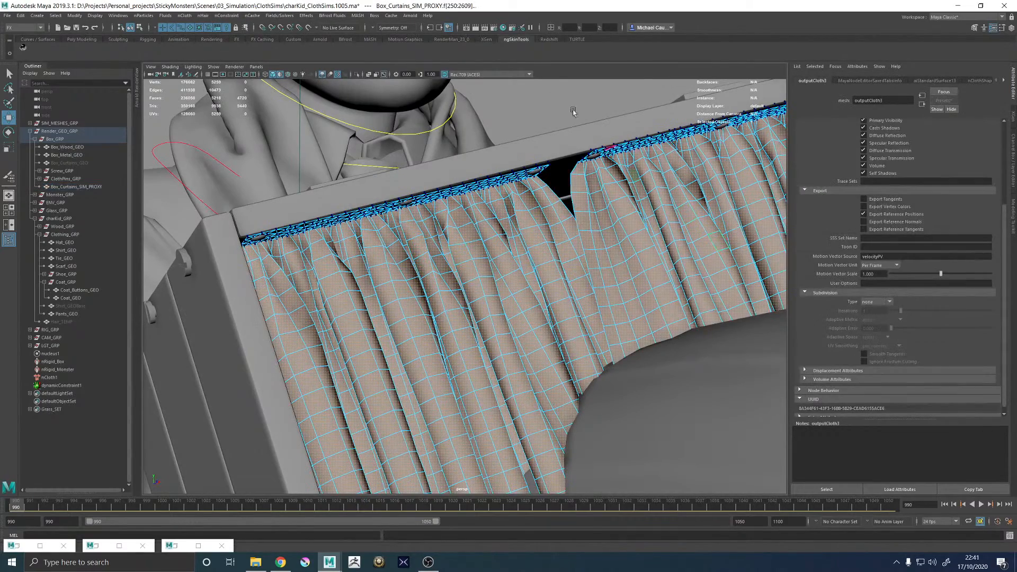
{"action": "left_click", "coordinate": [357, 74]}
{"action": "left_click_drag", "start_coordinate": [452, 213], "coordinate": [469, 196], "text": "alt"}
{"action": "right_click_drag", "start_coordinate": [371, 192], "coordinate": [335, 193]}
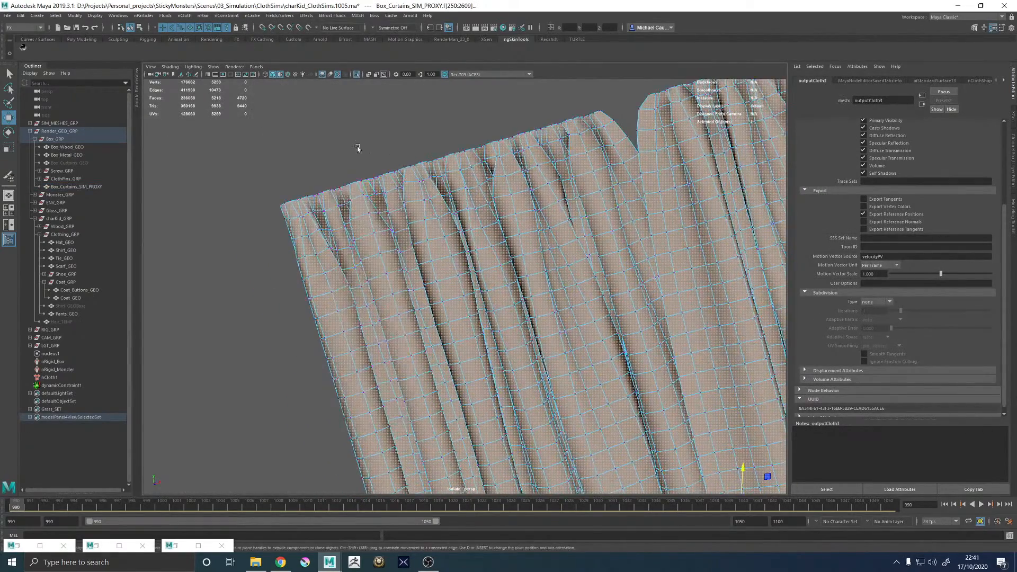
{"action": "left_click_drag", "start_coordinate": [358, 148], "coordinate": [295, 228], "text": "alt"}
- Try to select the vertex row along the left curtain's top edge from corner to corner
{"action": "left_click", "coordinate": [170, 264]}
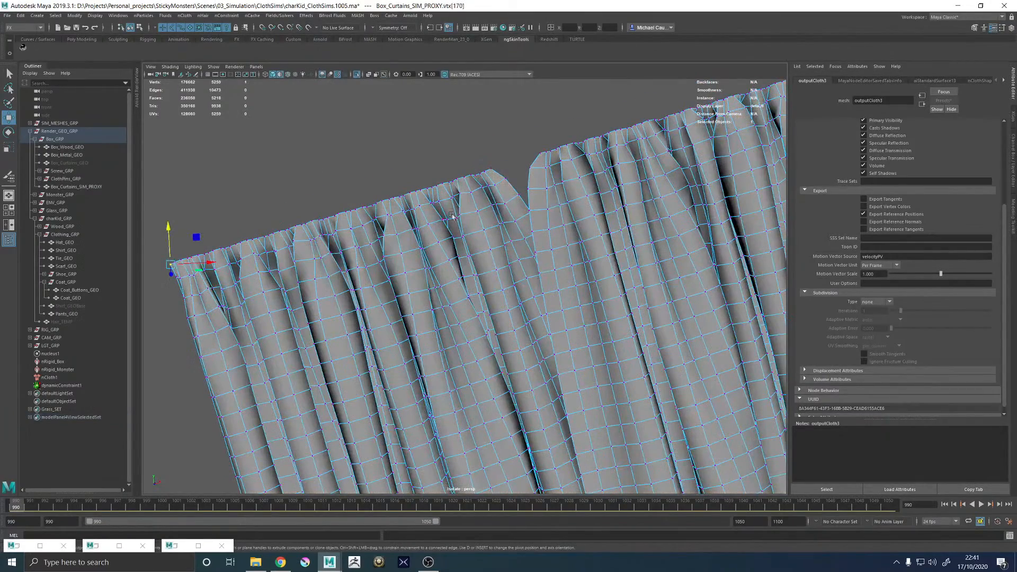
{"action": "double_click", "coordinate": [491, 170], "text": "shift"}
{"action": "left_click", "coordinate": [179, 266]}
{"action": "double_click", "coordinate": [475, 177], "text": "shift"}
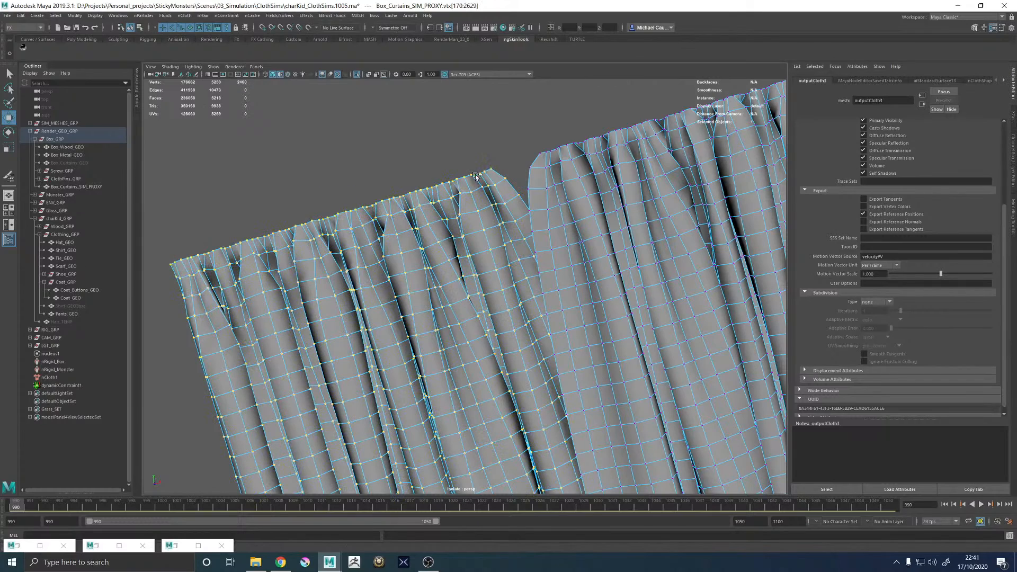
{"action": "left_click_drag", "start_coordinate": [252, 178], "coordinate": [258, 172], "text": "alt"}
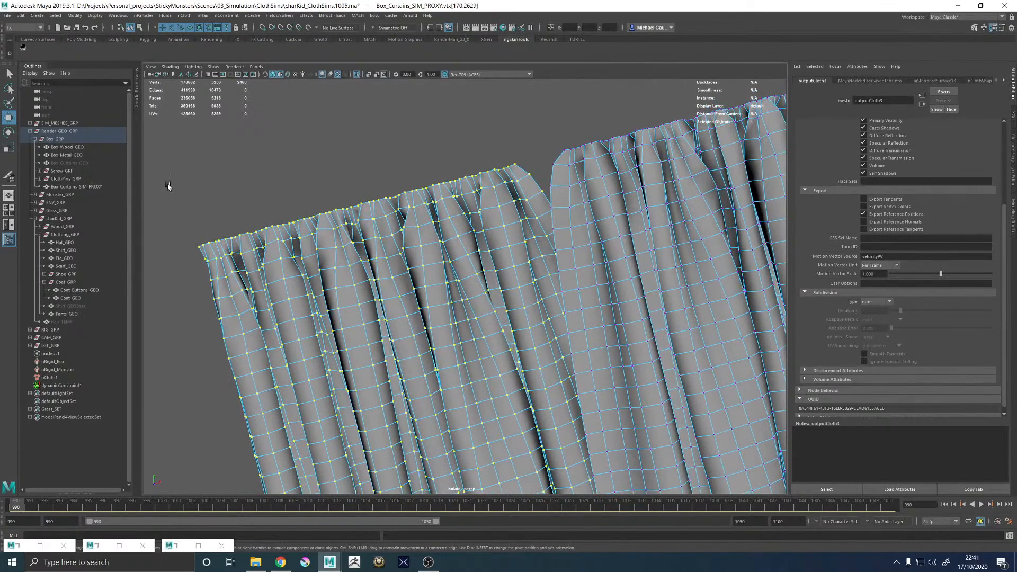
- Select a band of vertices across the upper part of the left curtain, including its top edge
{"action": "left_click_drag", "start_coordinate": [167, 181], "coordinate": [491, 169]}
{"action": "middle_click_drag", "start_coordinate": [420, 157], "coordinate": [400, 177], "text": "alt"}
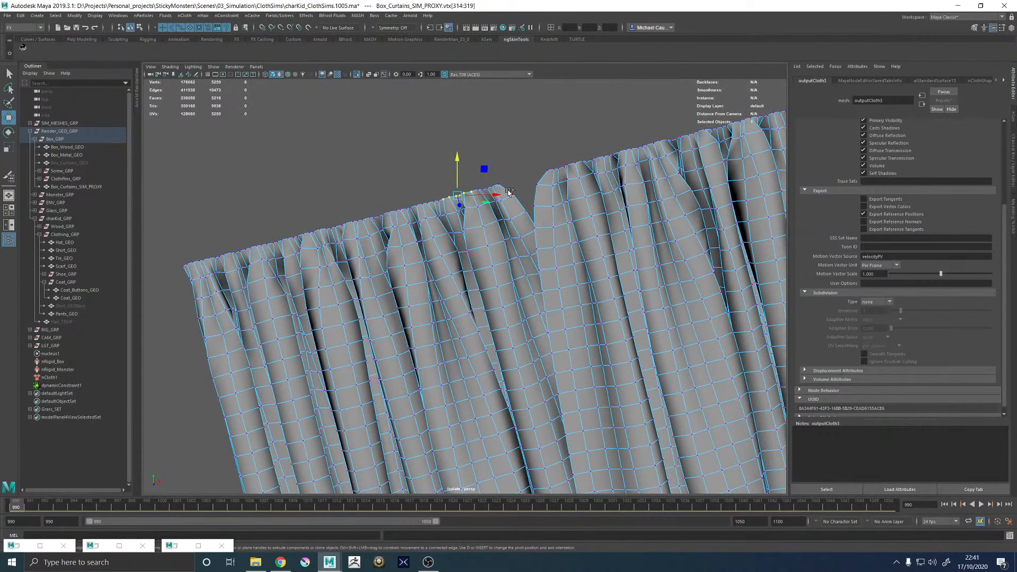
{"action": "left_click_drag", "start_coordinate": [186, 189], "coordinate": [521, 309]}
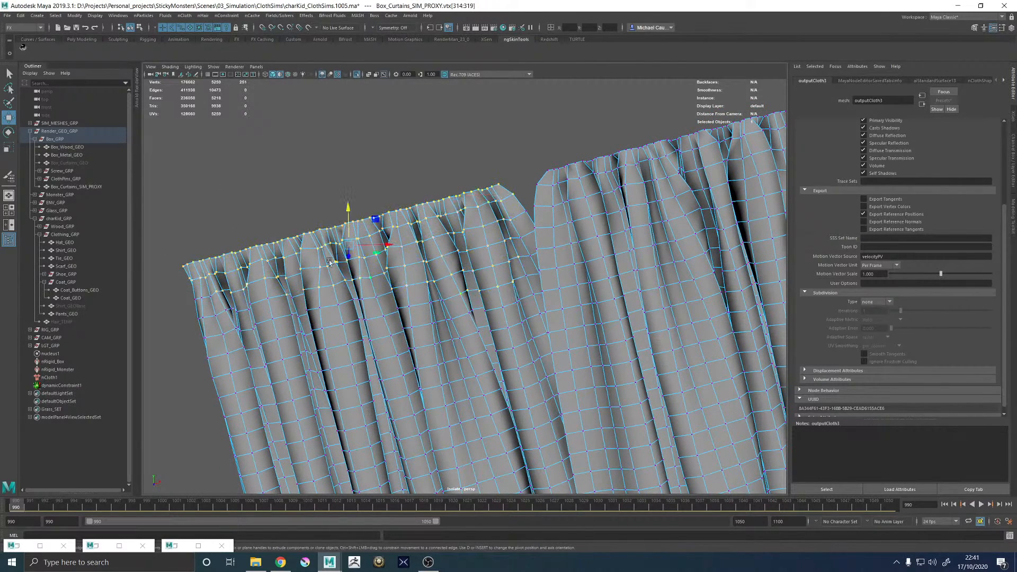
- Deselect the left curtain's lower vertices, keeping only the row along its top edge selected
{"action": "double_click", "coordinate": [266, 259], "text": "ctrl"}
{"action": "left_click", "coordinate": [265, 276], "text": "ctrl"}
{"action": "left_click", "coordinate": [276, 276], "text": "ctrl"}
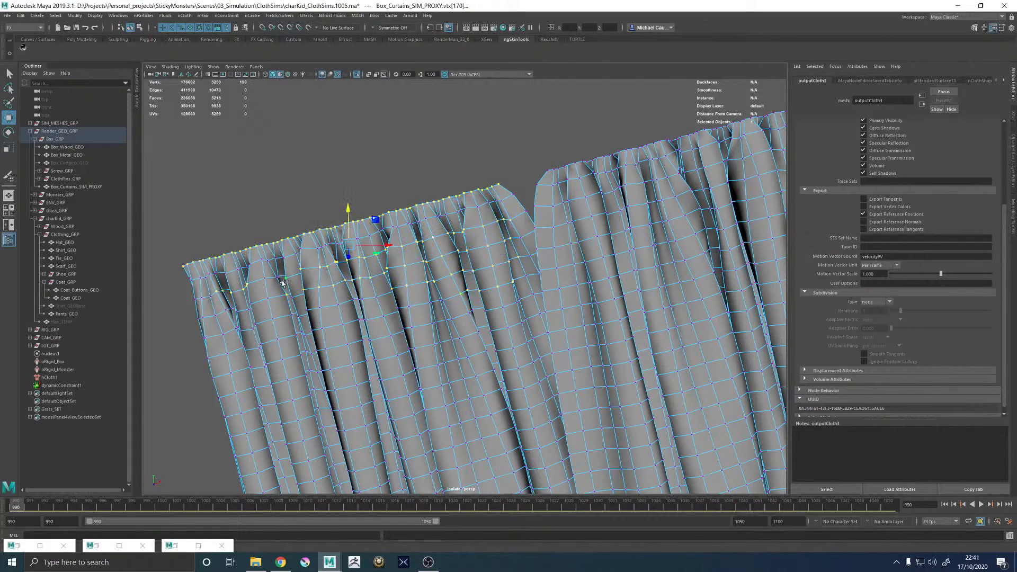
{"action": "left_click", "coordinate": [290, 275], "text": "ctrl"}
{"action": "left_click", "coordinate": [295, 275], "text": "ctrl"}
{"action": "double_click", "coordinate": [216, 292], "text": "ctrl"}
{"action": "double_click", "coordinate": [222, 310], "text": "ctrl"}
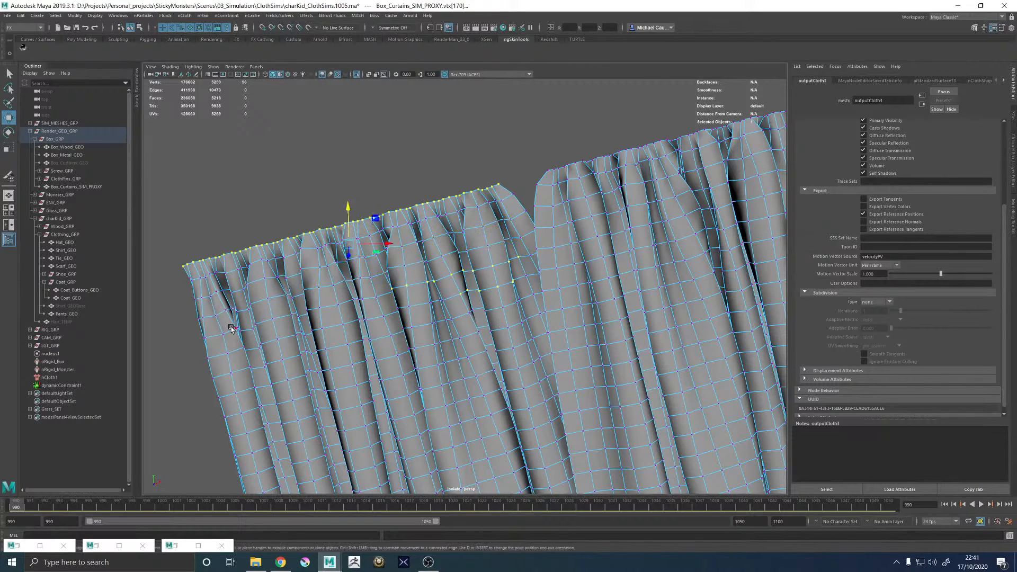
{"action": "double_click", "coordinate": [236, 349], "text": "ctrl"}
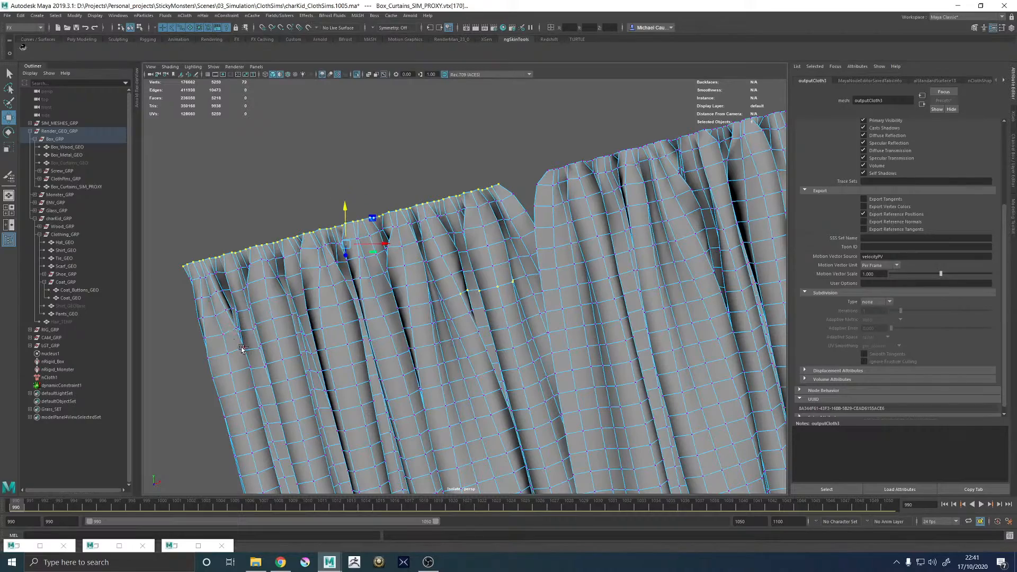
{"action": "double_click", "coordinate": [250, 341], "text": "ctrl"}
{"action": "key", "text": "4"}
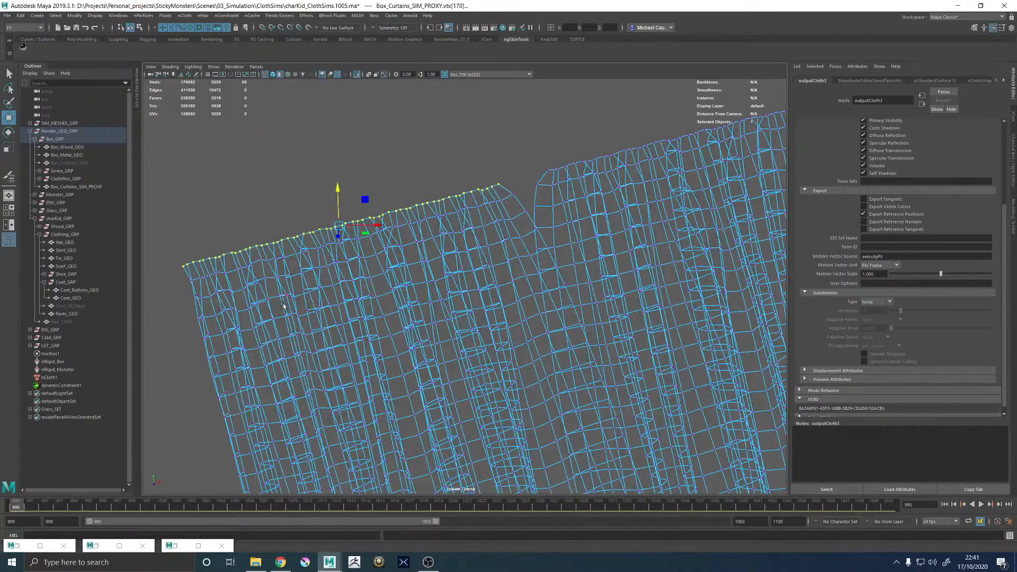
{"action": "left_click_drag", "start_coordinate": [284, 305], "coordinate": [343, 280], "text": "alt"}
{"action": "key", "text": "5"}
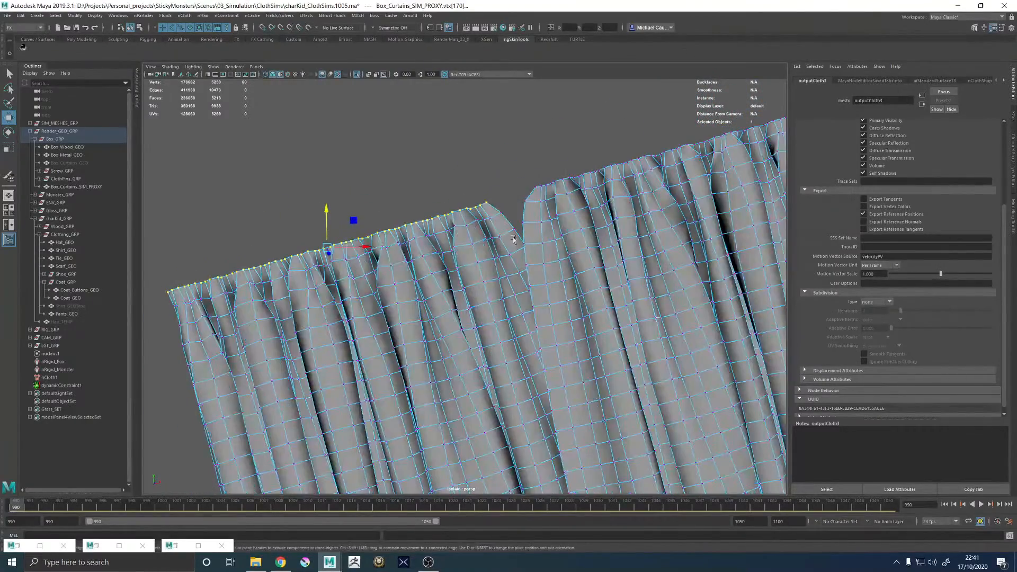
- Add the vertex row along the right curtain's top edge to the selection
{"action": "middle_click_drag", "start_coordinate": [571, 207], "coordinate": [390, 263], "text": "alt"}
{"action": "left_click_drag", "start_coordinate": [391, 263], "coordinate": [398, 242], "text": "alt"}
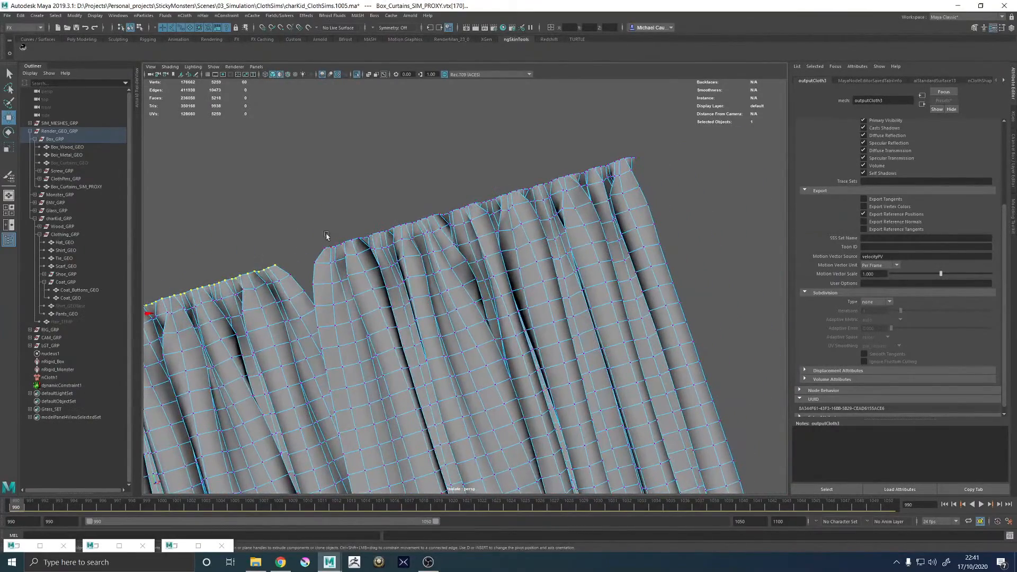
{"action": "left_click_drag", "start_coordinate": [362, 205], "coordinate": [329, 216], "text": "alt"}
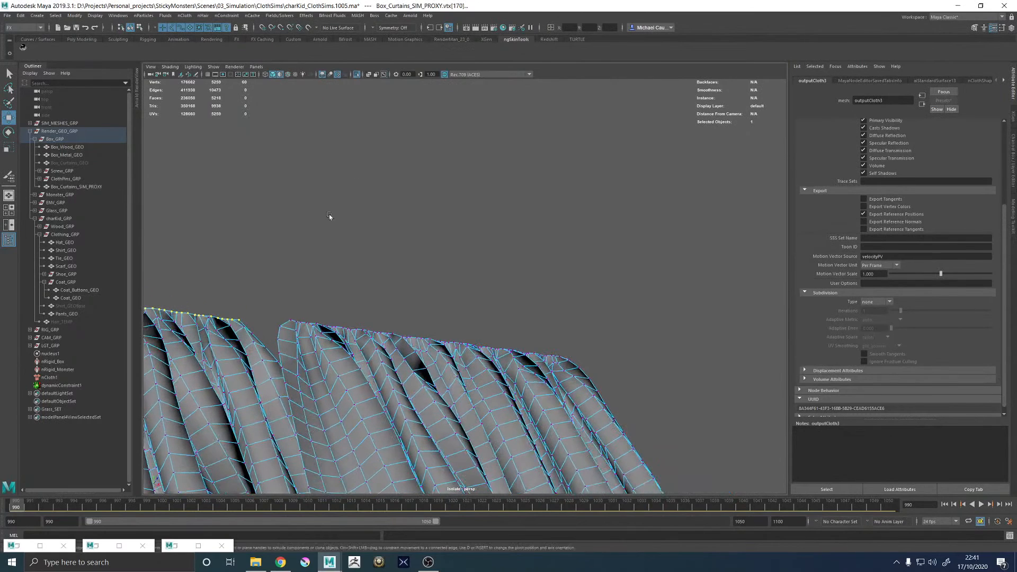
{"action": "left_click_drag", "start_coordinate": [250, 224], "coordinate": [523, 277]}
{"action": "left_click_drag", "start_coordinate": [507, 236], "coordinate": [496, 241], "text": "alt"}
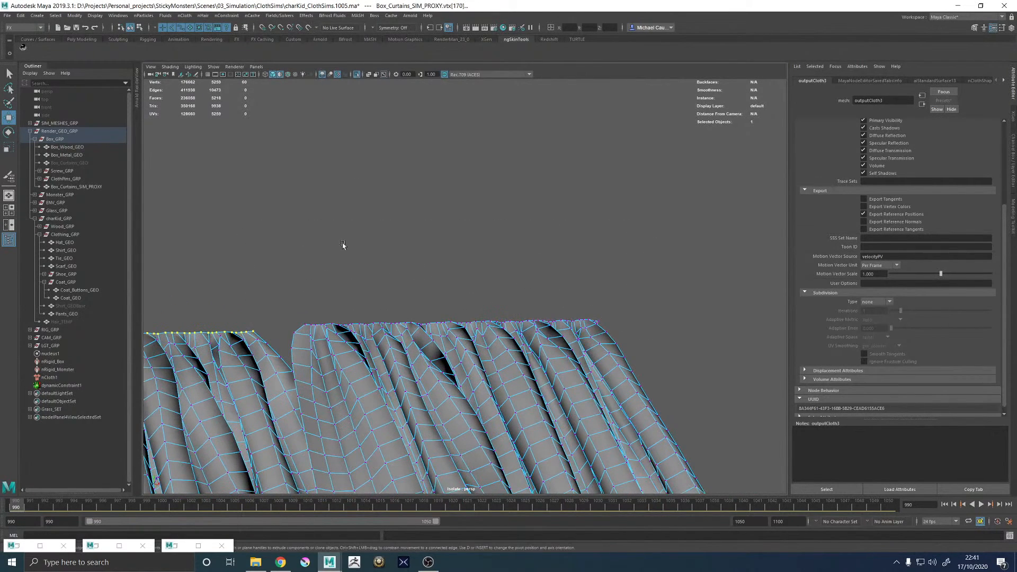
{"action": "left_click_drag", "start_coordinate": [280, 207], "coordinate": [418, 213], "text": "shift"}
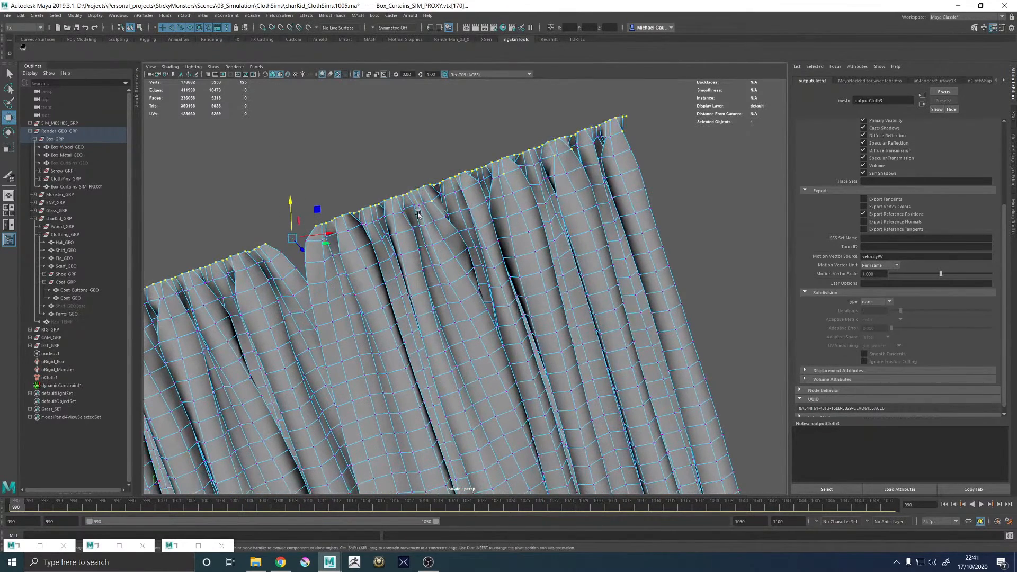
{"action": "key", "text": "ctrl+z"}
{"action": "right_click_drag", "start_coordinate": [434, 223], "coordinate": [340, 226], "text": "alt"}
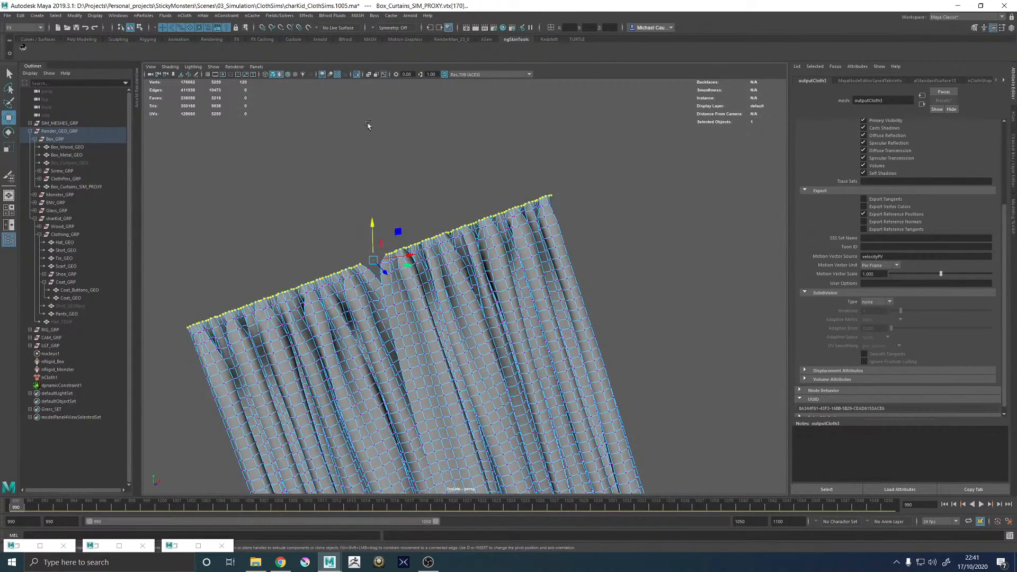
- Bring back the full scene and attach the selected top-edge vertices to Box_Wood_GEO with a Point to Surface nConstraint
{"action": "key", "text": "ctrl+1"}
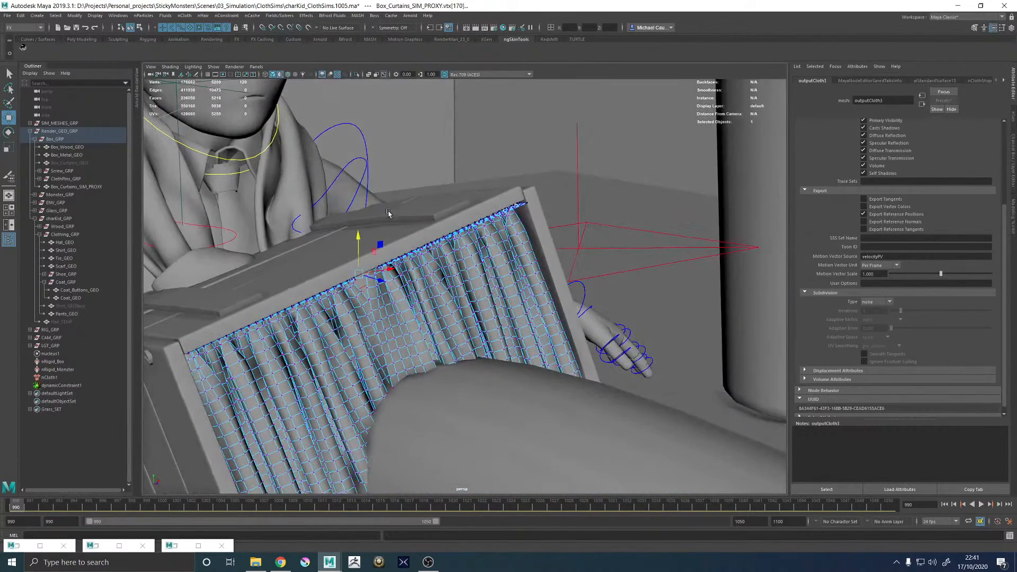
{"action": "left_click", "coordinate": [407, 242]}
{"action": "left_click", "coordinate": [227, 16]}
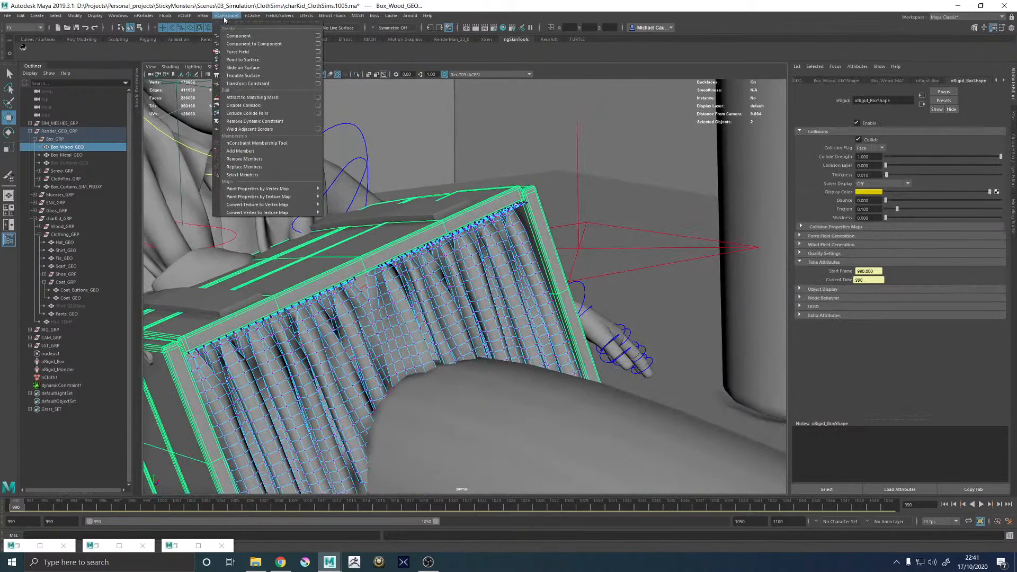
{"action": "left_click", "coordinate": [246, 61]}
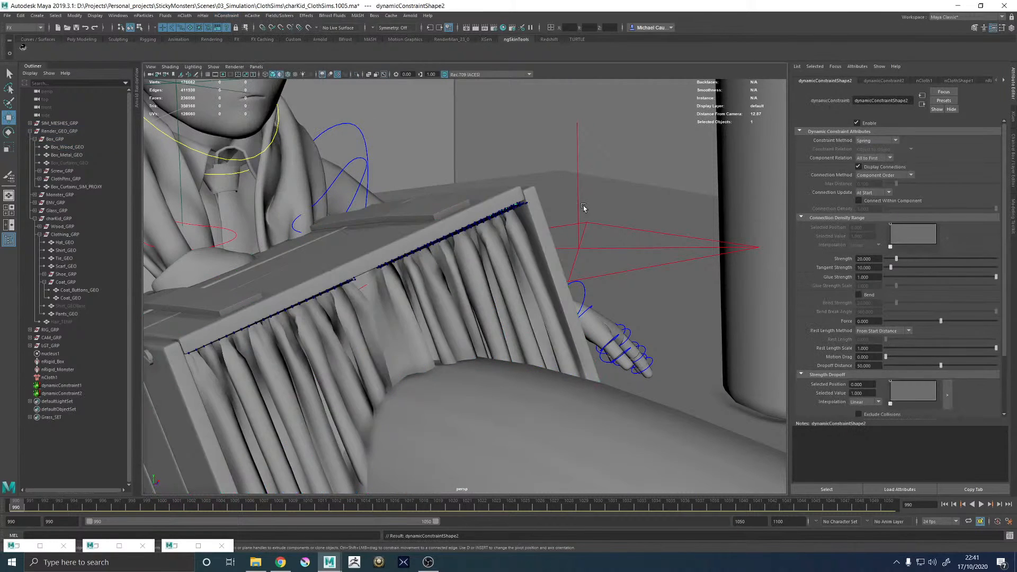
- Play the curtain simulation, inspect the hanging cloth around the box, and return to the first frame
{"action": "right_click_drag", "start_coordinate": [583, 209], "coordinate": [558, 208], "text": "alt"}
{"action": "left_click", "coordinate": [981, 505]}
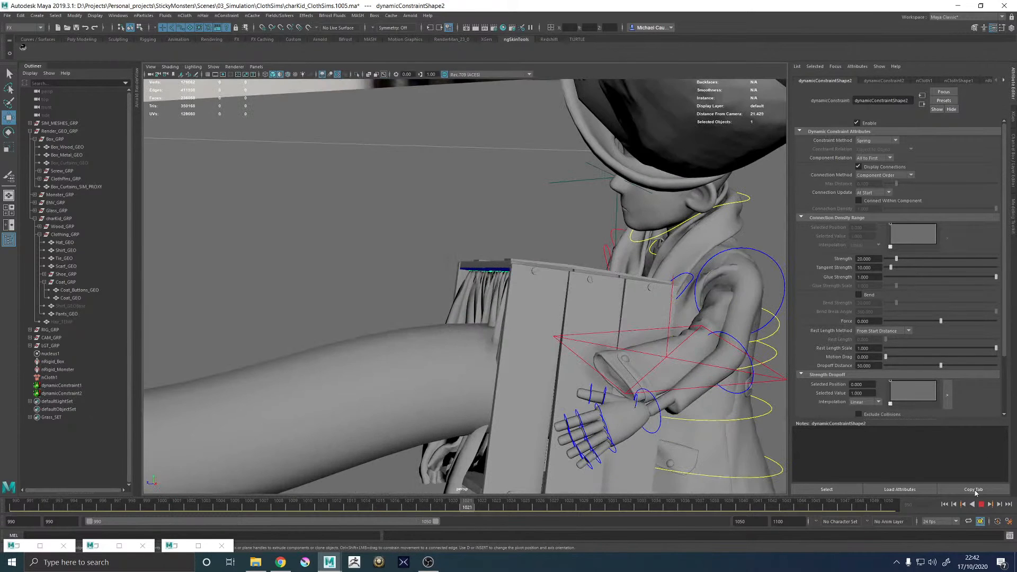
{"action": "key", "text": "Escape"}
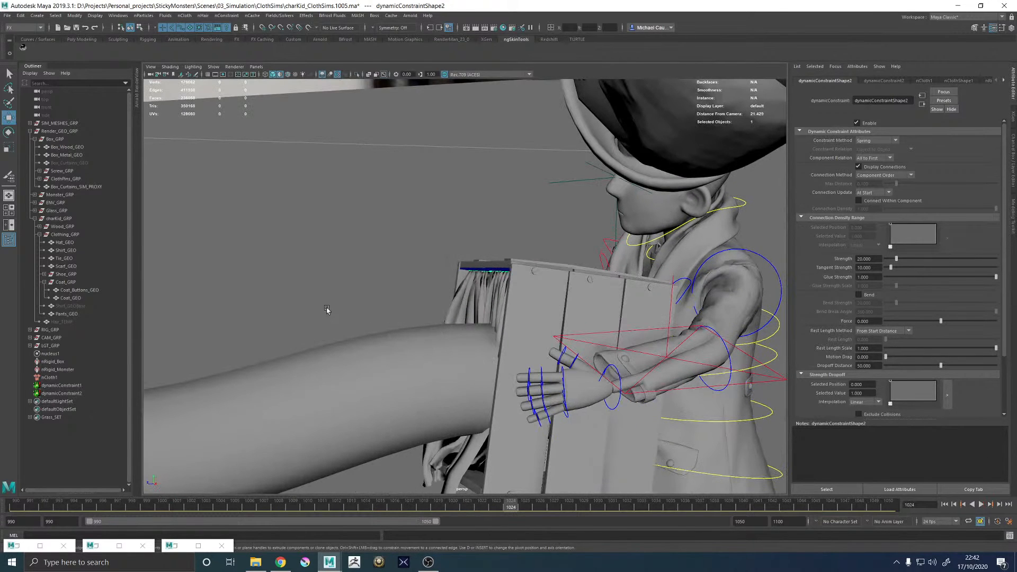
{"action": "left_click_drag", "start_coordinate": [327, 307], "coordinate": [423, 306], "text": "alt"}
{"action": "scroll", "coordinate": [424, 305], "scroll_direction": "down", "scroll_amount": 5}
{"action": "middle_click_drag", "start_coordinate": [423, 305], "coordinate": [424, 259], "text": "alt"}
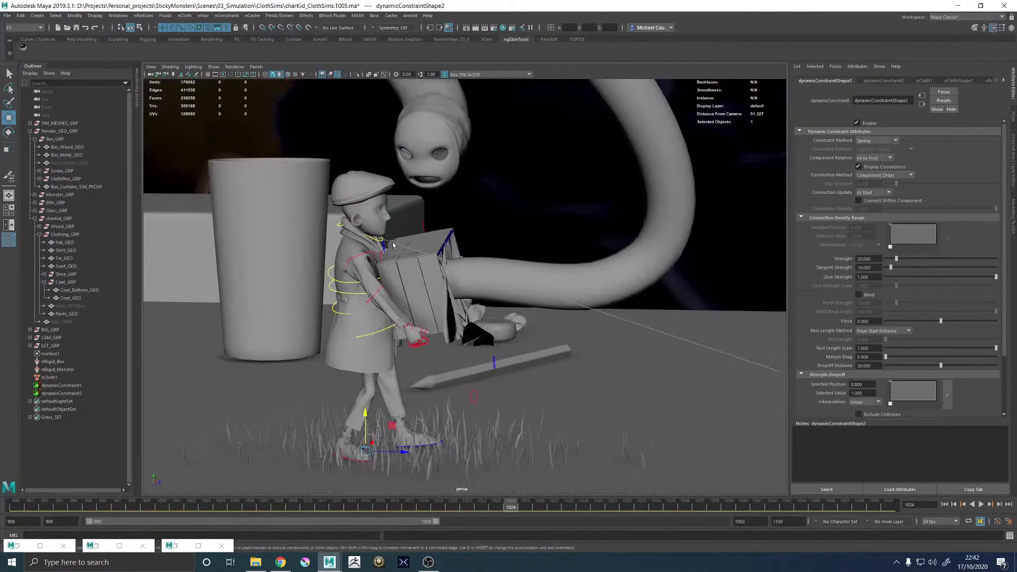
{"action": "right_click_drag", "start_coordinate": [423, 260], "coordinate": [924, 501], "text": "alt"}
{"action": "left_click", "coordinate": [952, 504]}
- Look through the attributes of the cloth and constraint nodes connected to Box_Curtains_SIM_PROXY
{"action": "left_click", "coordinate": [370, 176]}
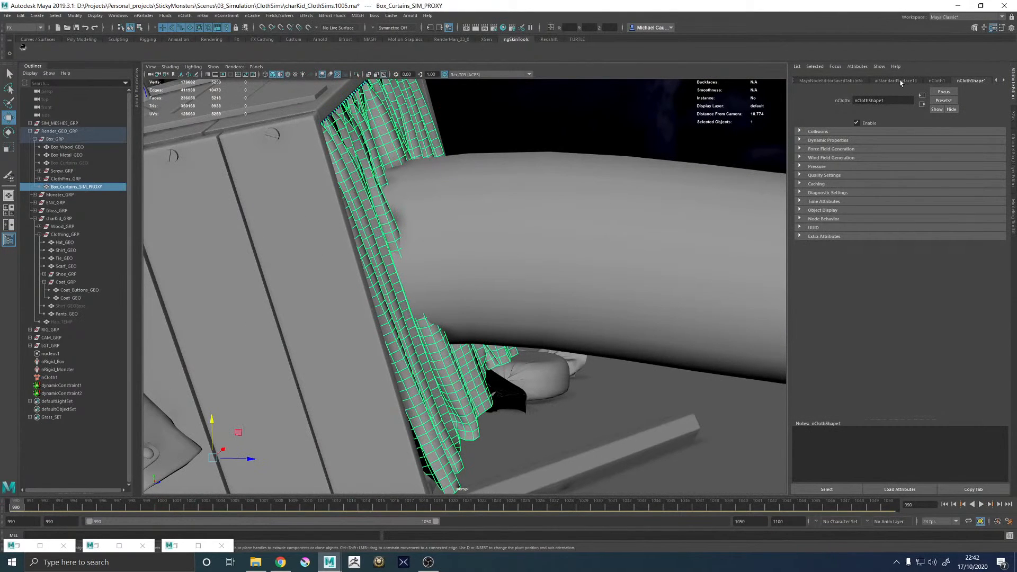
{"action": "left_click", "coordinate": [900, 81]}
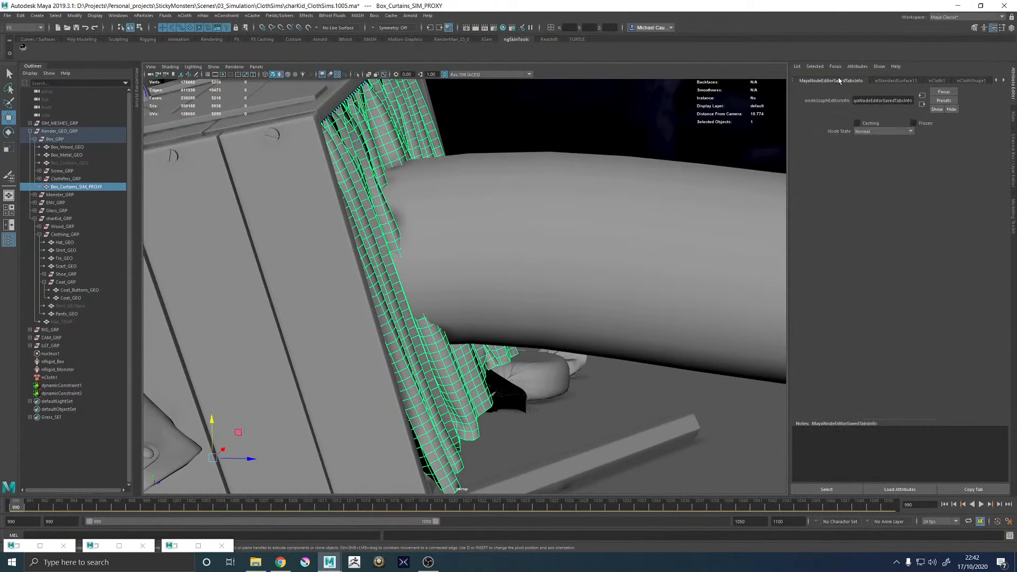
{"action": "left_click", "coordinate": [937, 81]}
{"action": "left_click", "coordinate": [968, 81]}
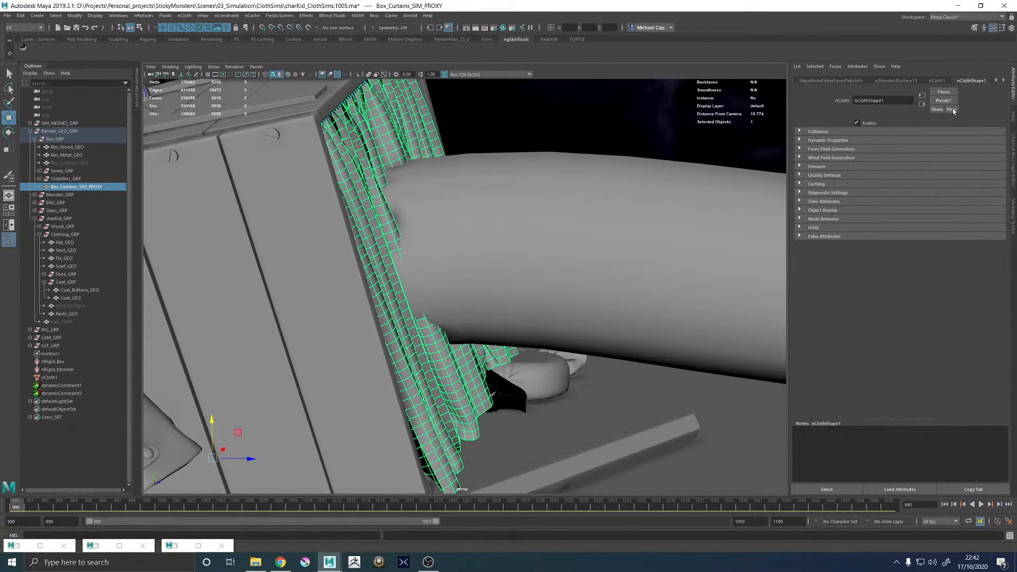
{"action": "left_click", "coordinate": [1004, 81]}
{"action": "left_click", "coordinate": [1004, 80]}
{"action": "left_click", "coordinate": [915, 82]}
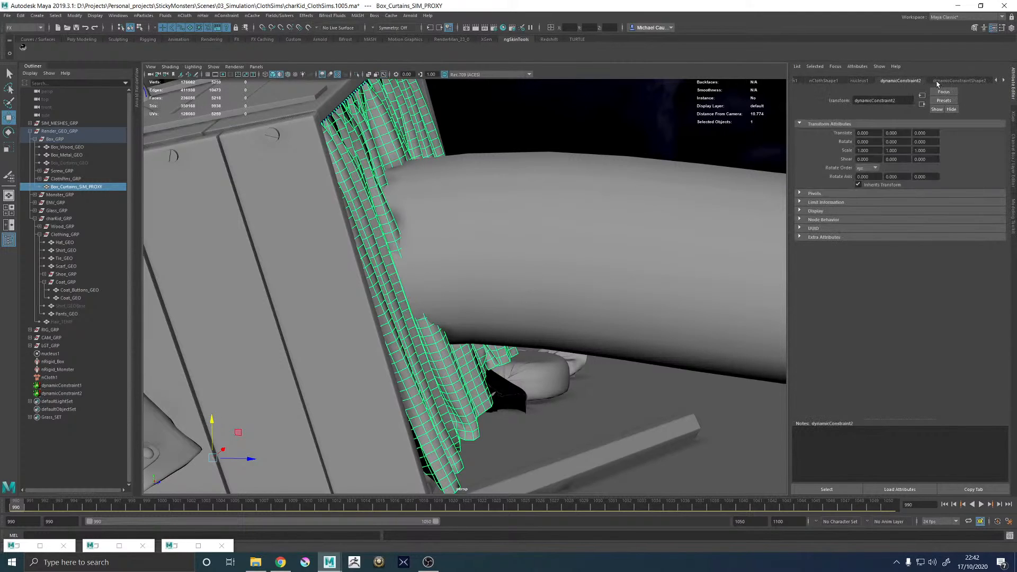
{"action": "left_click", "coordinate": [937, 82]}
{"action": "left_click", "coordinate": [1004, 80]}
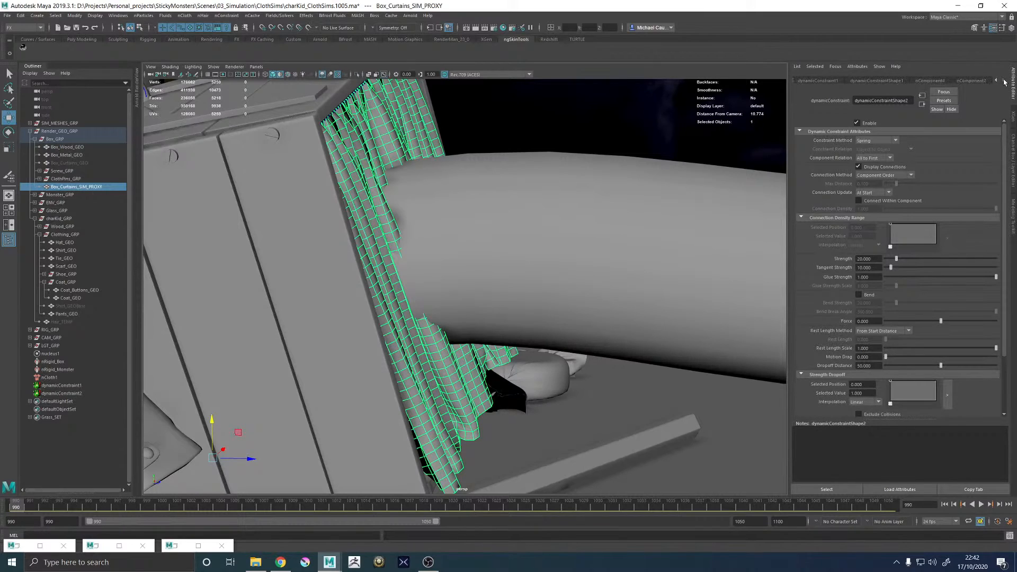
- Replace the settings of nCloth1 with the burlap preset
{"action": "left_click", "coordinate": [49, 377]}
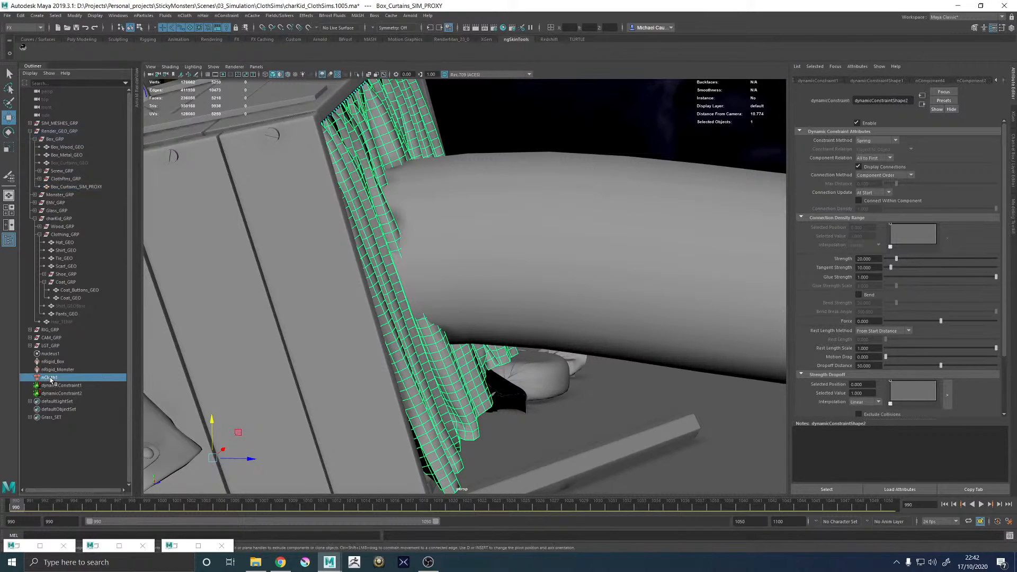
{"action": "left_click", "coordinate": [943, 100]}
{"action": "mouse_move", "coordinate": [956, 140]}
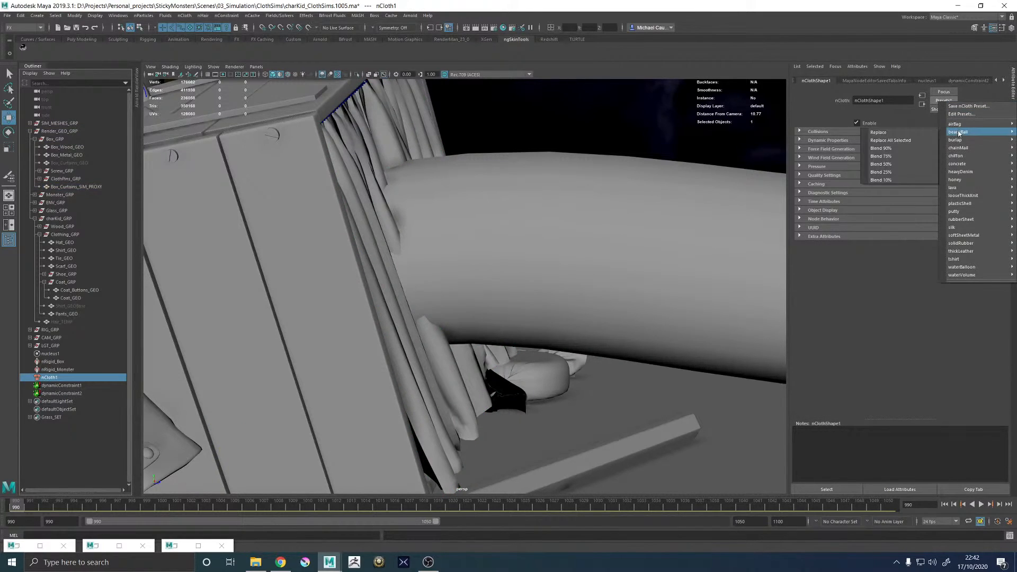
{"action": "left_click", "coordinate": [894, 140]}
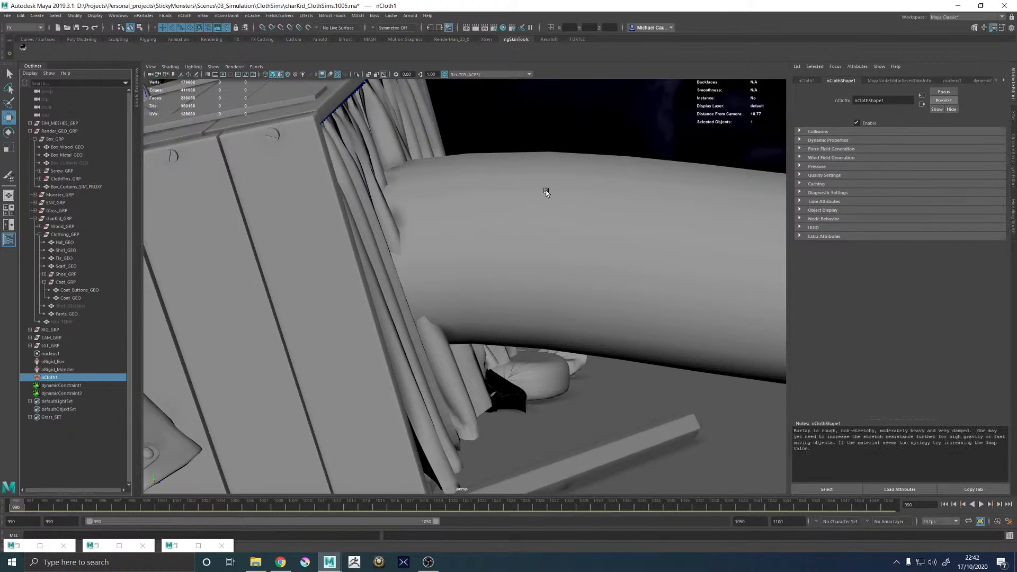
- Play the simulation with the burlap preset from a wider view of the box, and return to frame 990
{"action": "key", "text": "f"}
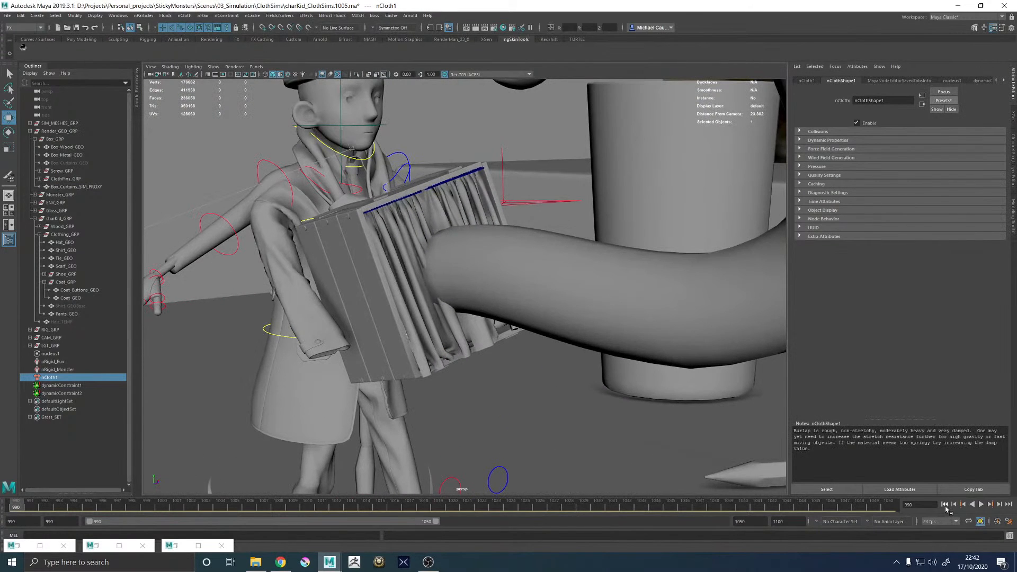
{"action": "left_click", "coordinate": [980, 505]}
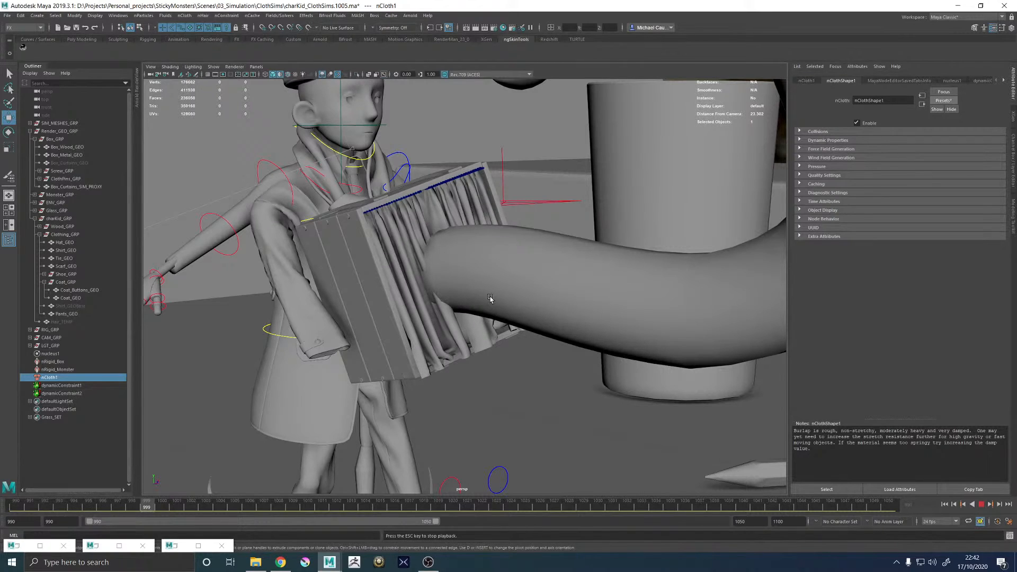
{"action": "left_click", "coordinate": [980, 505]}
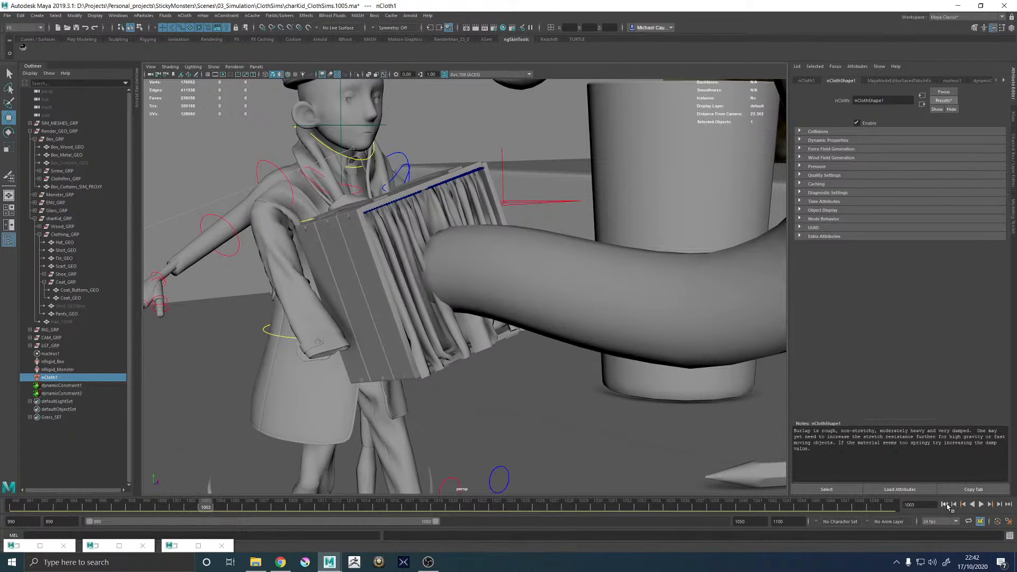
{"action": "left_click", "coordinate": [944, 505]}
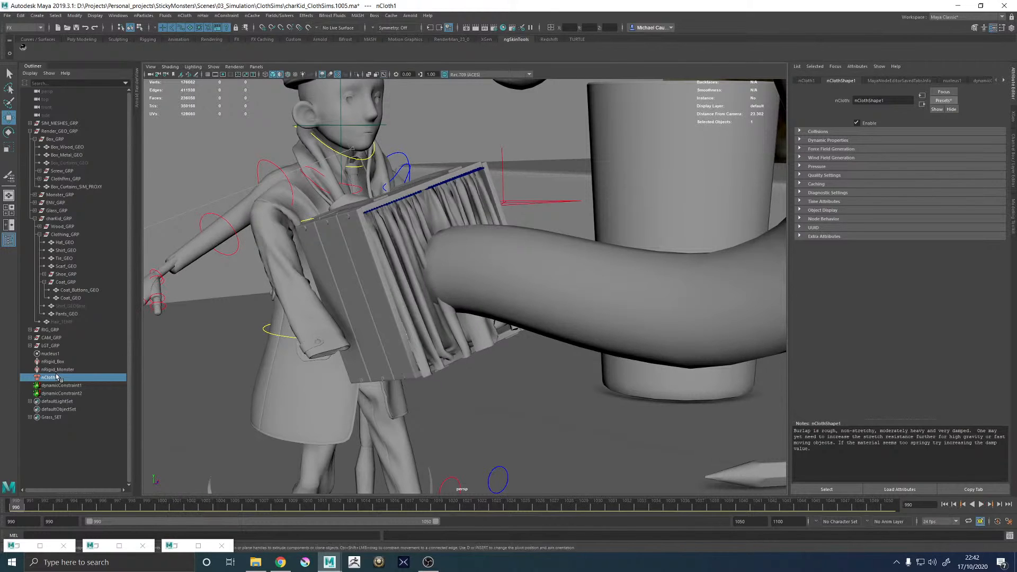
- Hide Box_Curtains_SIM_PROXY to test playback without the visible curtains, and show it again
{"action": "left_click", "coordinate": [388, 239]}
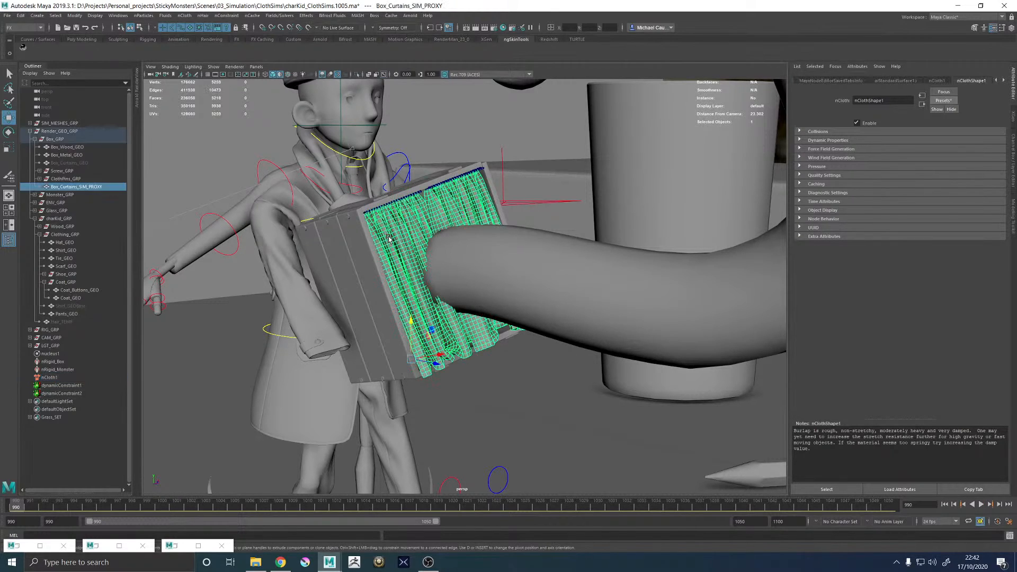
{"action": "key", "text": "h"}
{"action": "left_click", "coordinate": [981, 505]}
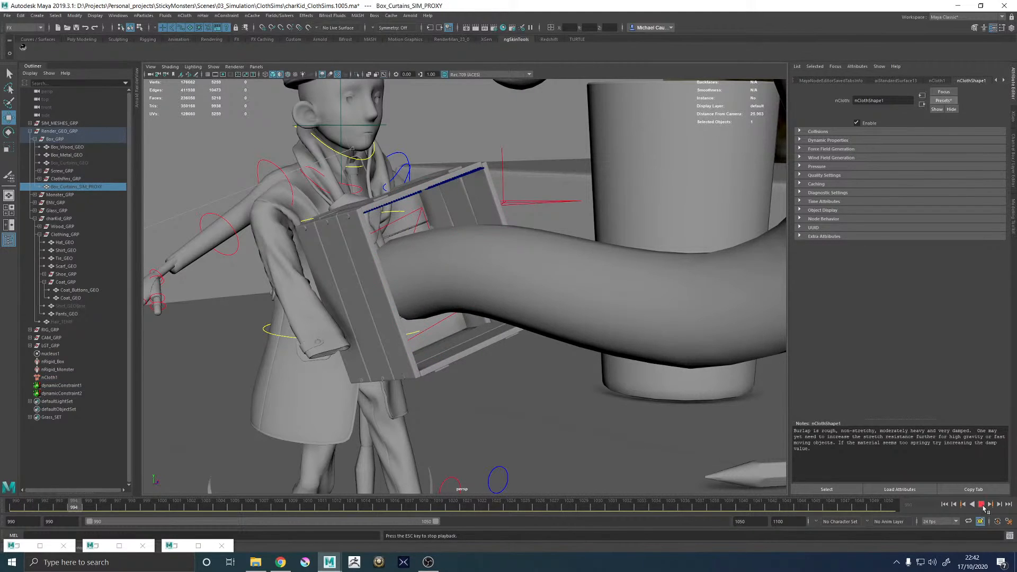
{"action": "key", "text": "Escape"}
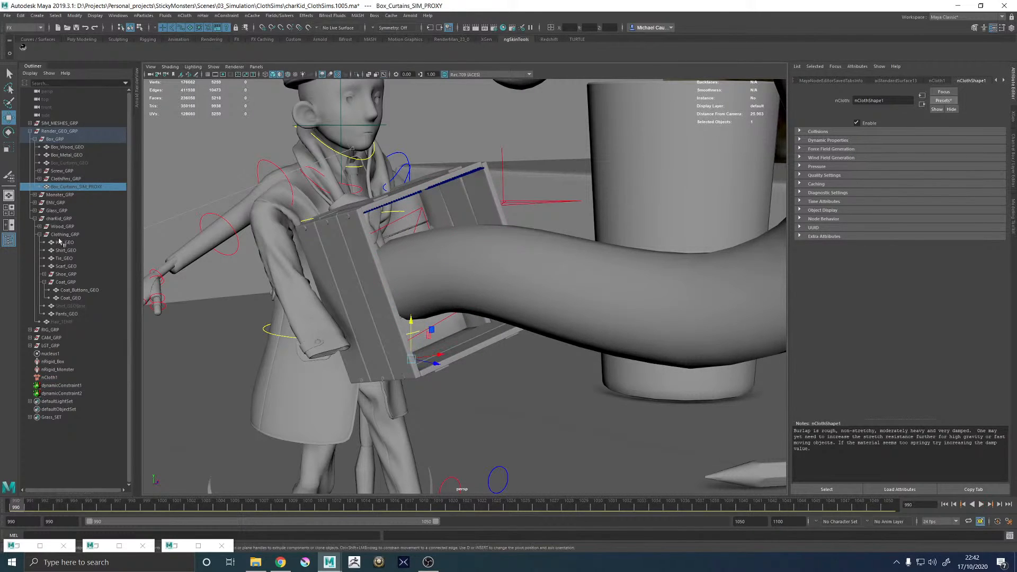
{"action": "key", "text": "h"}
- Disable nCloth1, play the scene without the cloth simulation, and return to frame 990
{"action": "left_click", "coordinate": [49, 377]}
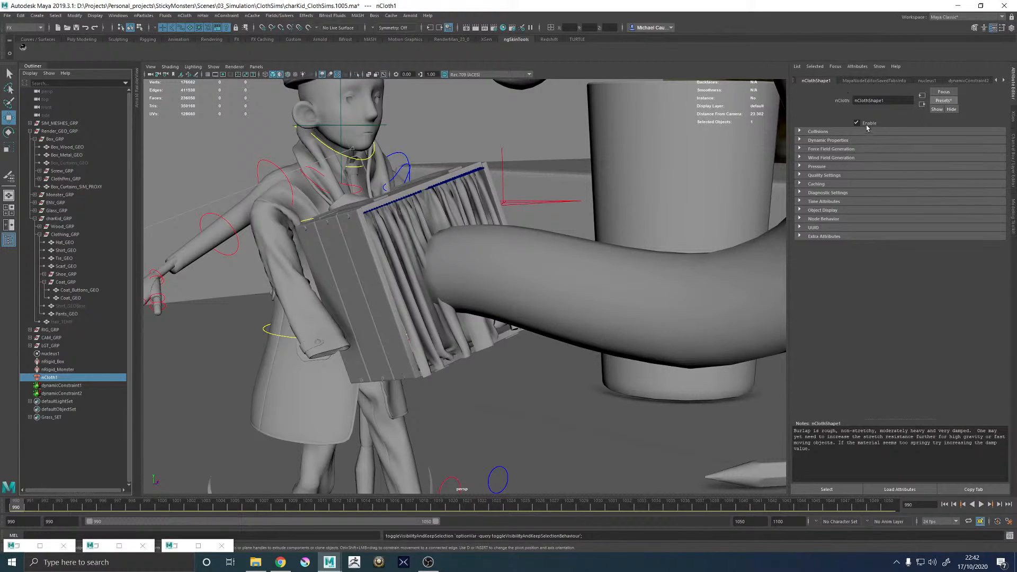
{"action": "left_click", "coordinate": [980, 504]}
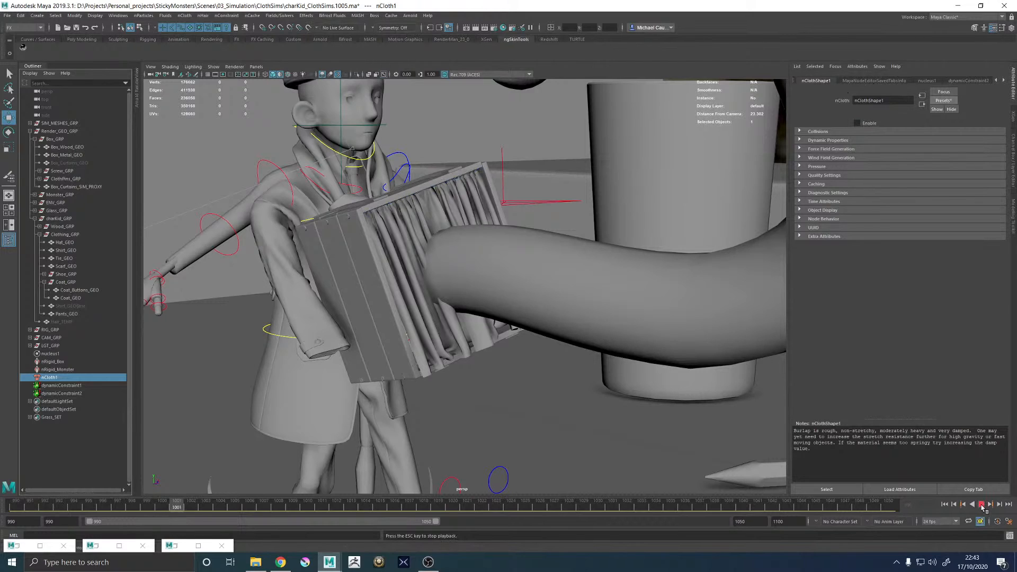
{"action": "left_click", "coordinate": [944, 504]}
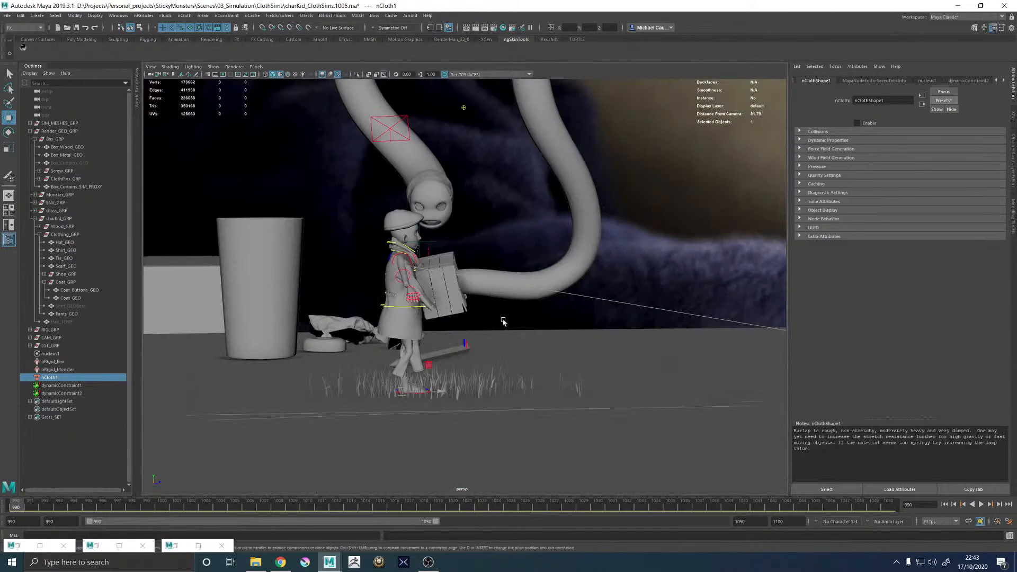
- Create a polygon sphere and move it along the ground away from the character's feet
{"action": "left_click", "coordinate": [652, 267]}
{"action": "right_click", "coordinate": [652, 267], "text": "shift"}
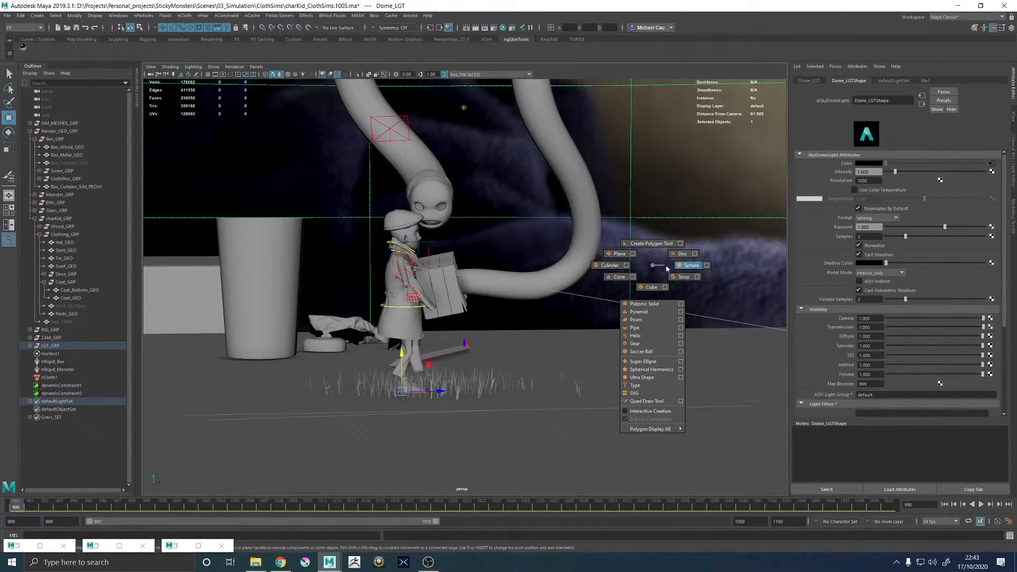
{"action": "left_click", "coordinate": [683, 266]}
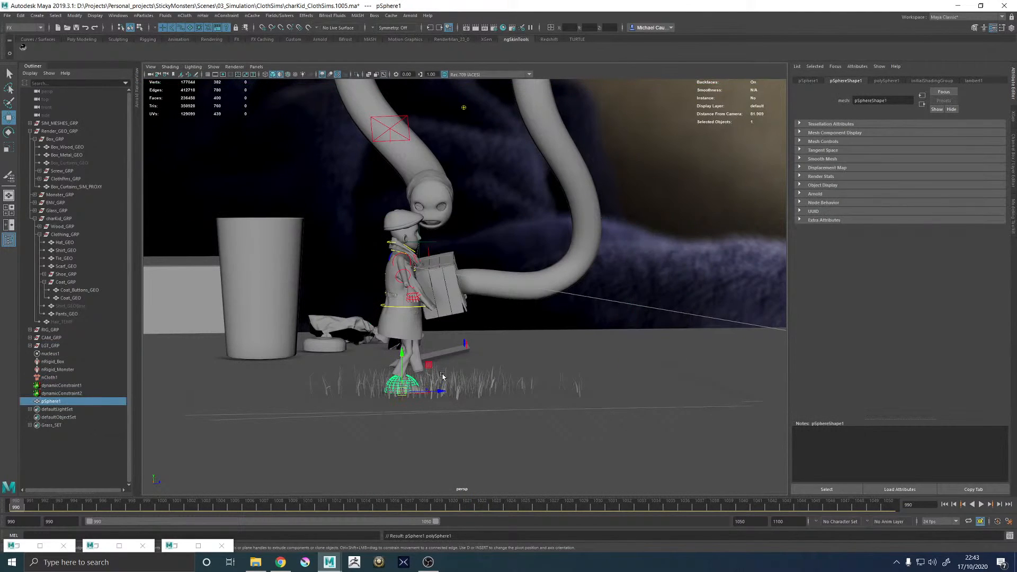
{"action": "left_click_drag", "start_coordinate": [442, 376], "coordinate": [517, 275]}
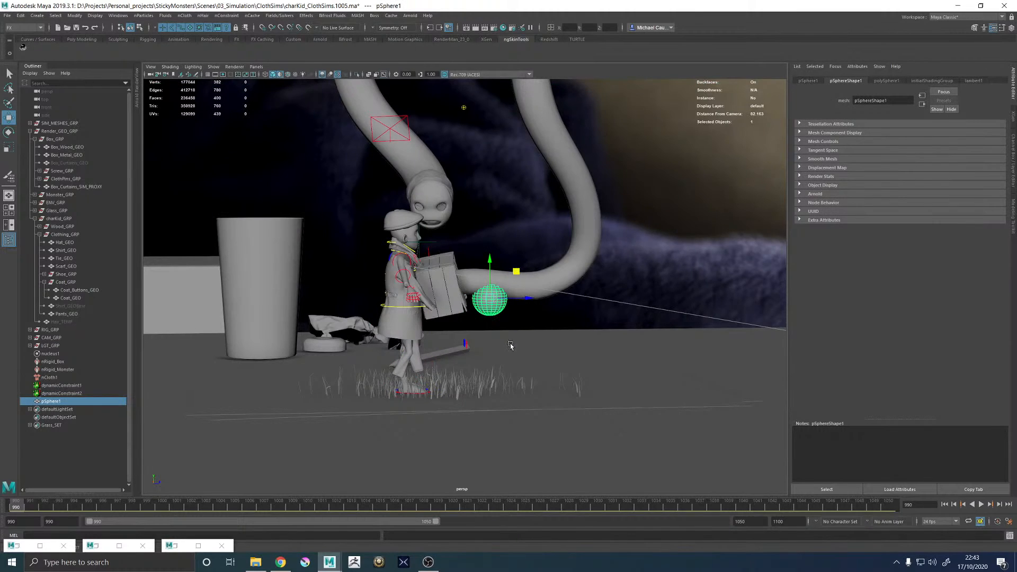
{"action": "left_click_drag", "start_coordinate": [509, 345], "coordinate": [477, 362], "text": "alt"}
{"action": "key", "text": "ctrl+z"}
{"action": "left_click_drag", "start_coordinate": [439, 391], "coordinate": [536, 389]}
- Create a polygon cylinder, lay it on its side, and stretch it out to meet the sphere
{"action": "left_click", "coordinate": [656, 236]}
{"action": "right_click", "coordinate": [654, 240], "text": "shift"}
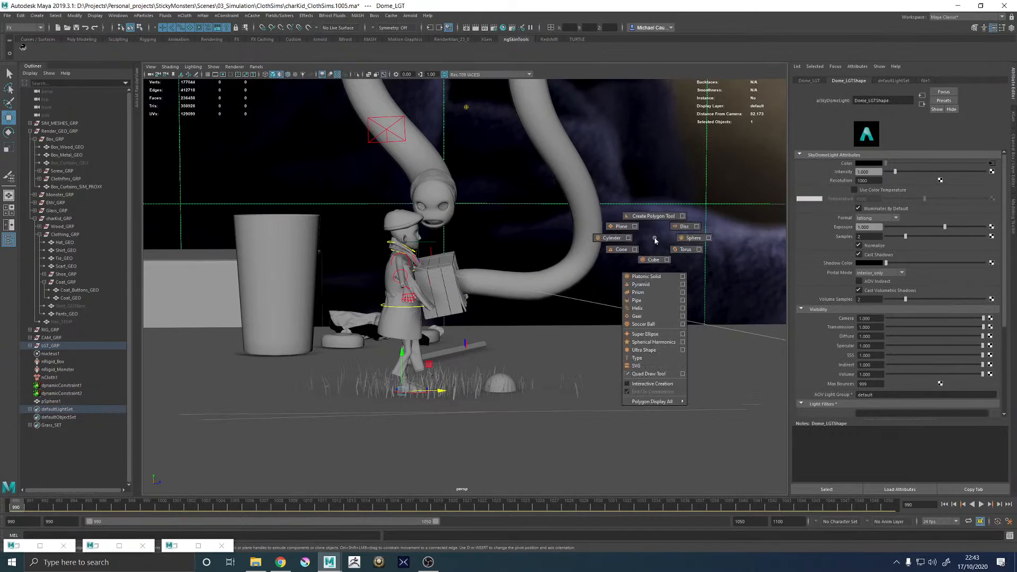
{"action": "left_click", "coordinate": [619, 242]}
{"action": "key", "text": "e"}
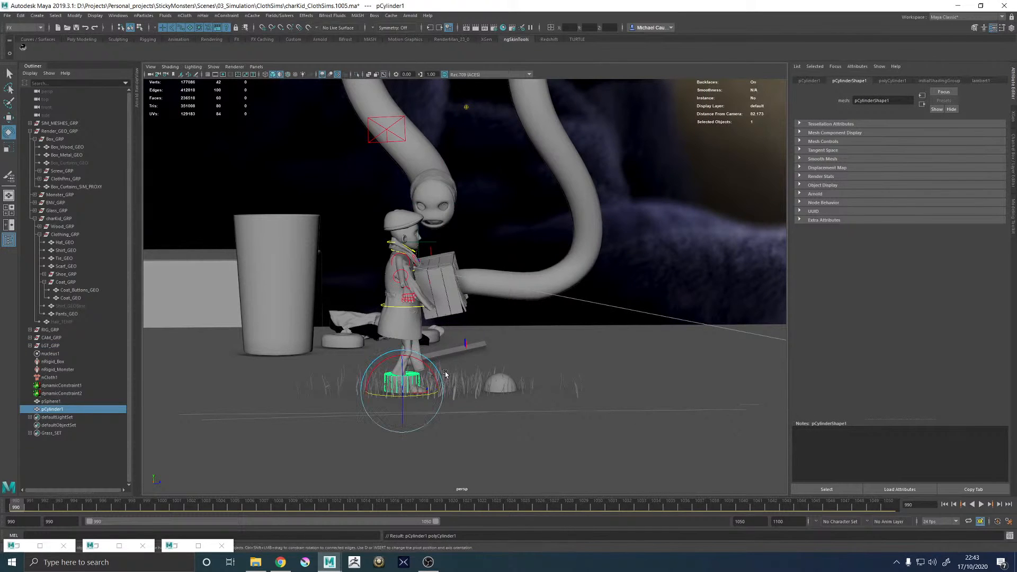
{"action": "left_click_drag", "start_coordinate": [410, 354], "coordinate": [485, 416]}
{"action": "key", "text": "r"}
{"action": "right_click_drag", "start_coordinate": [485, 416], "coordinate": [652, 480], "text": "alt"}
{"action": "left_click_drag", "start_coordinate": [653, 480], "coordinate": [420, 302], "text": "alt"}
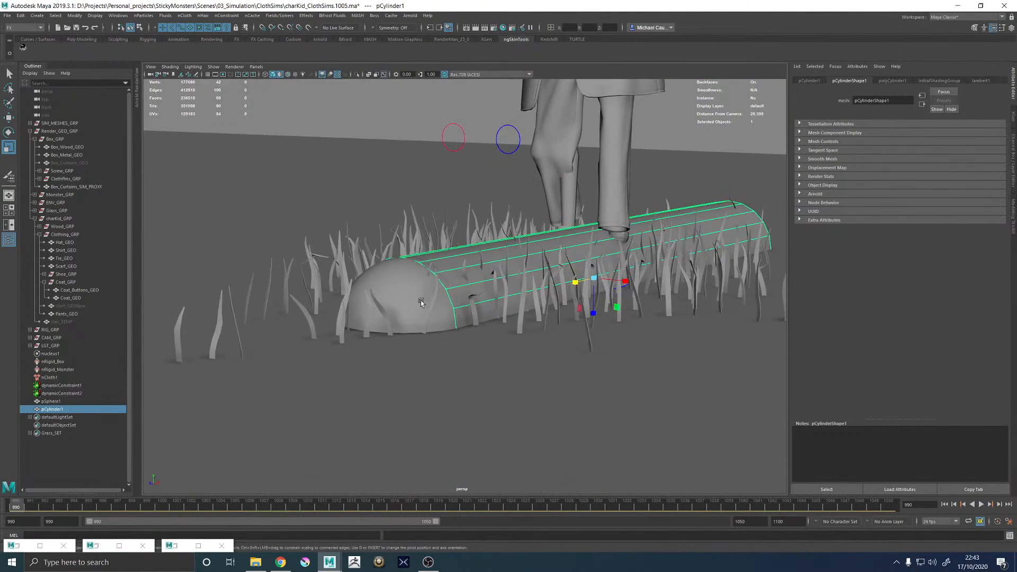
{"action": "left_click_drag", "start_coordinate": [508, 267], "coordinate": [450, 279], "text": "alt"}
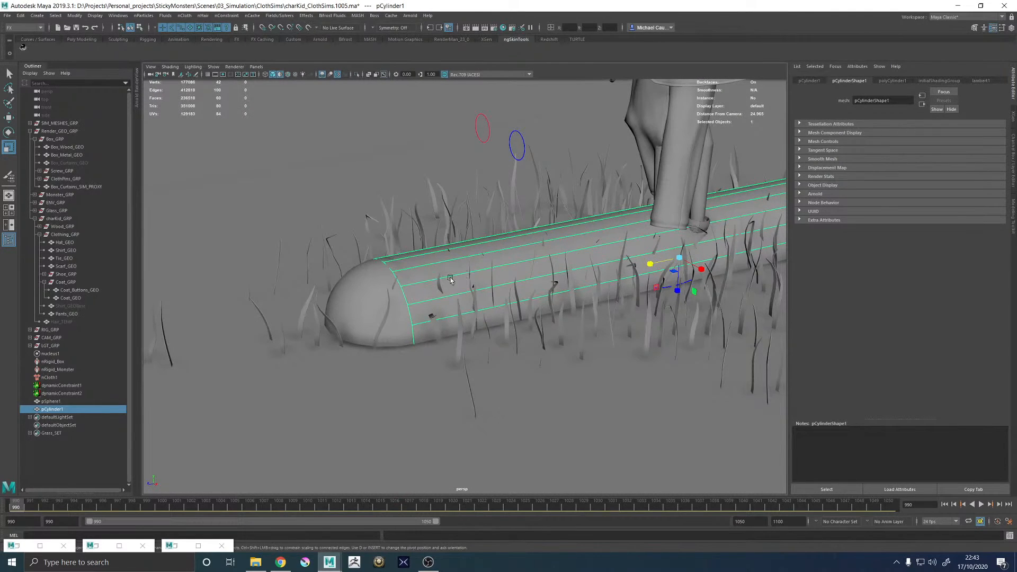
- Delete the cylinder and the sphere
{"action": "key", "text": "Delete"}
{"action": "left_click", "coordinate": [404, 274]}
{"action": "right_click_drag", "start_coordinate": [402, 274], "coordinate": [403, 276]}
{"action": "left_click_drag", "start_coordinate": [402, 277], "coordinate": [379, 284], "text": "alt"}
{"action": "right_click_drag", "start_coordinate": [380, 284], "coordinate": [387, 261]}
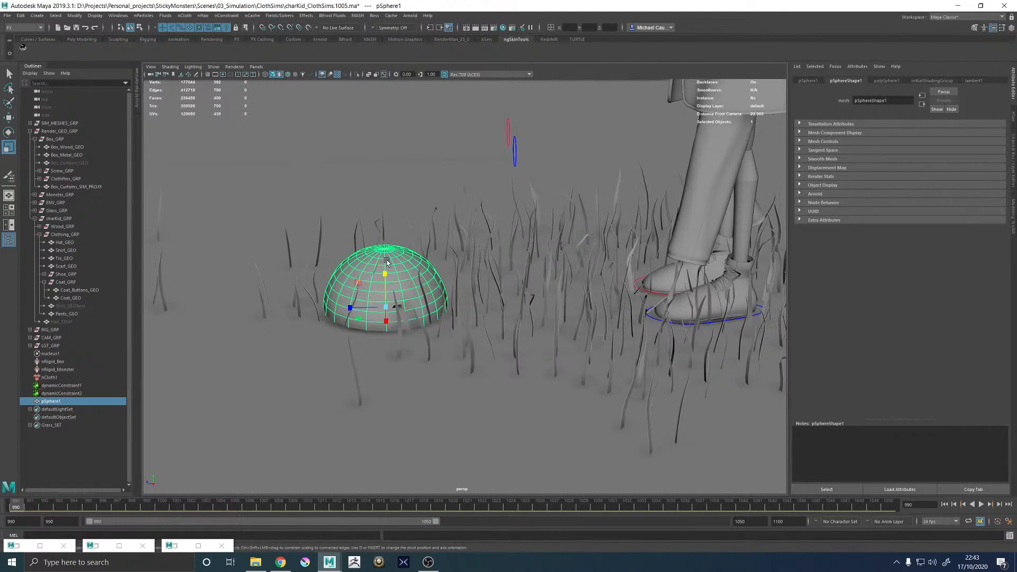
{"action": "key", "text": "Delete"}
{"action": "scroll", "coordinate": [387, 262], "scroll_direction": "down", "scroll_amount": 9}
{"action": "left_click_drag", "start_coordinate": [372, 250], "coordinate": [605, 173], "text": "alt"}
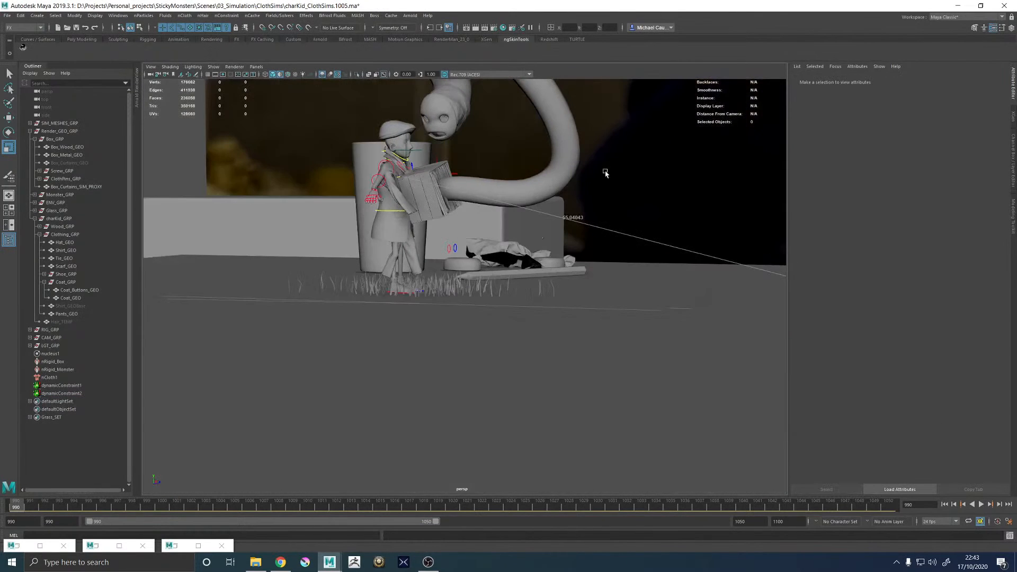
- Create a polygon cube at the character's feet
{"action": "left_click", "coordinate": [605, 173]}
{"action": "right_click_drag", "start_coordinate": [605, 188], "coordinate": [605, 212], "text": "shift"}
{"action": "key", "text": "f"}
{"action": "left_click_drag", "start_coordinate": [418, 291], "coordinate": [466, 312], "text": "alt"}
{"action": "right_click_drag", "start_coordinate": [466, 313], "coordinate": [373, 283], "text": "alt"}
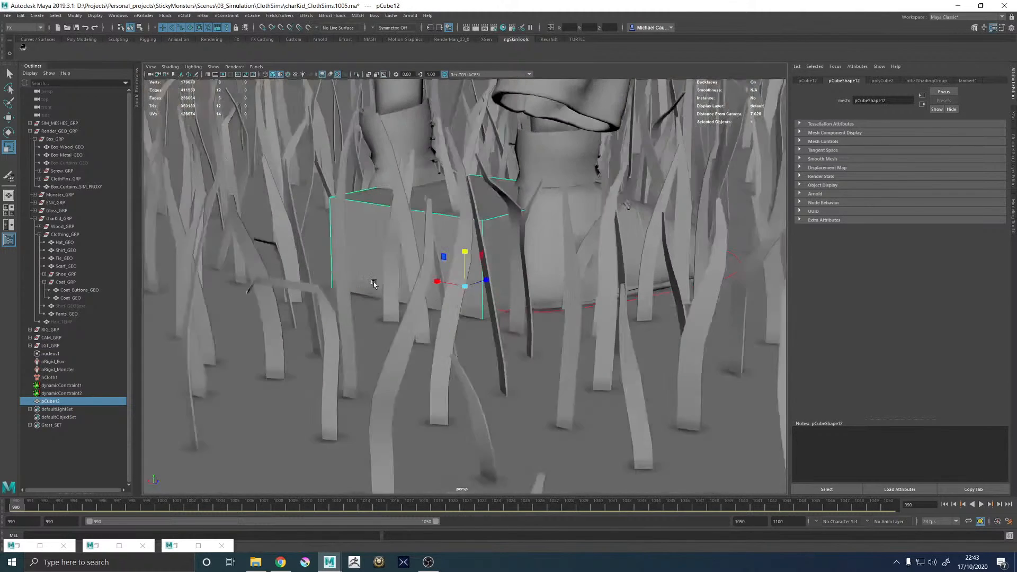
- Smooth the cube with two rounds of subdivision into a ball, and go back to object selection
{"action": "left_click_drag", "start_coordinate": [373, 282], "coordinate": [442, 235], "text": "alt"}
{"action": "right_click_drag", "start_coordinate": [441, 236], "coordinate": [416, 272], "text": "shift"}
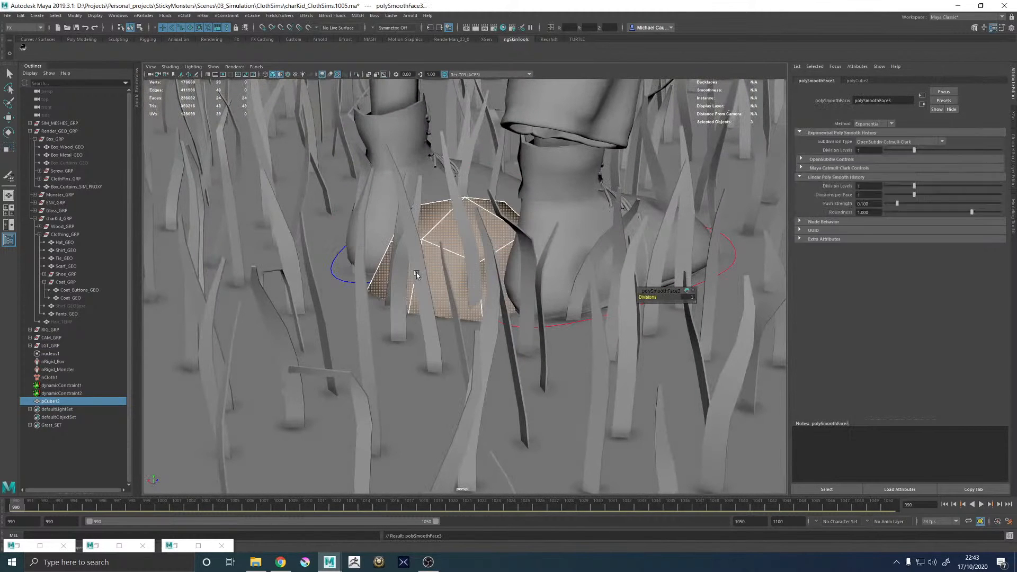
{"action": "key", "text": "g"}
{"action": "key", "text": "g"}
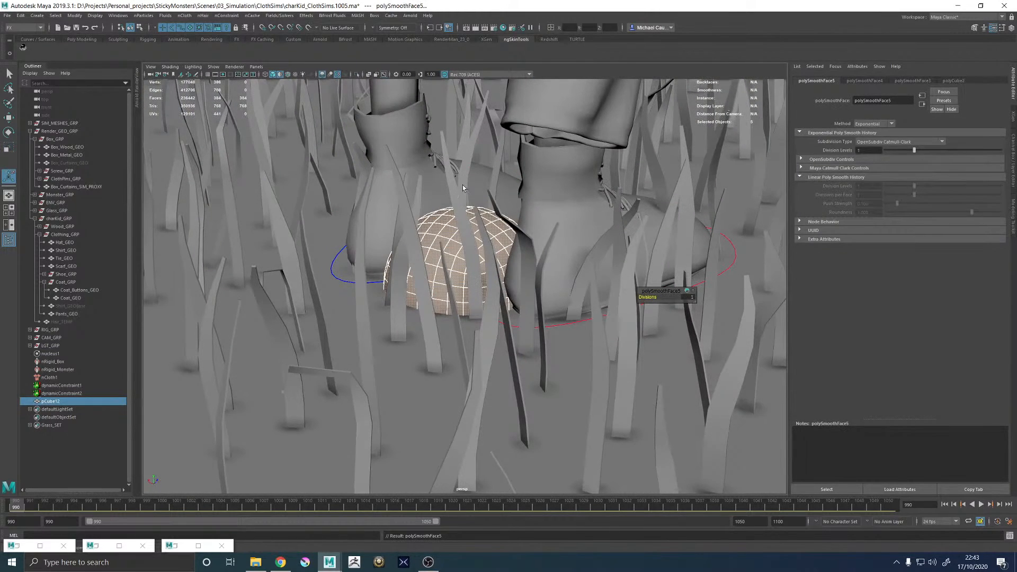
{"action": "key", "text": "ctrl+z"}
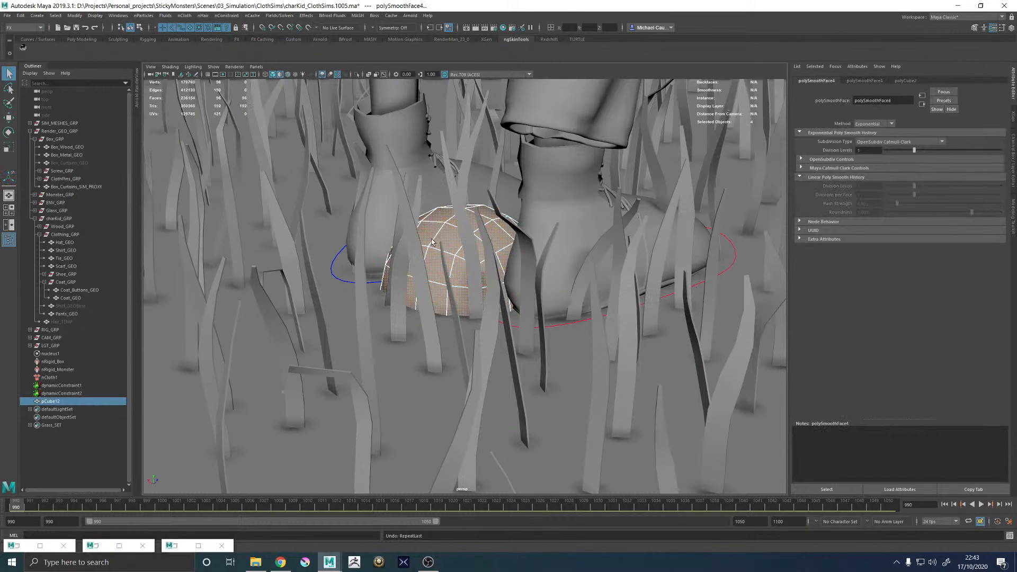
{"action": "key", "text": "F8"}
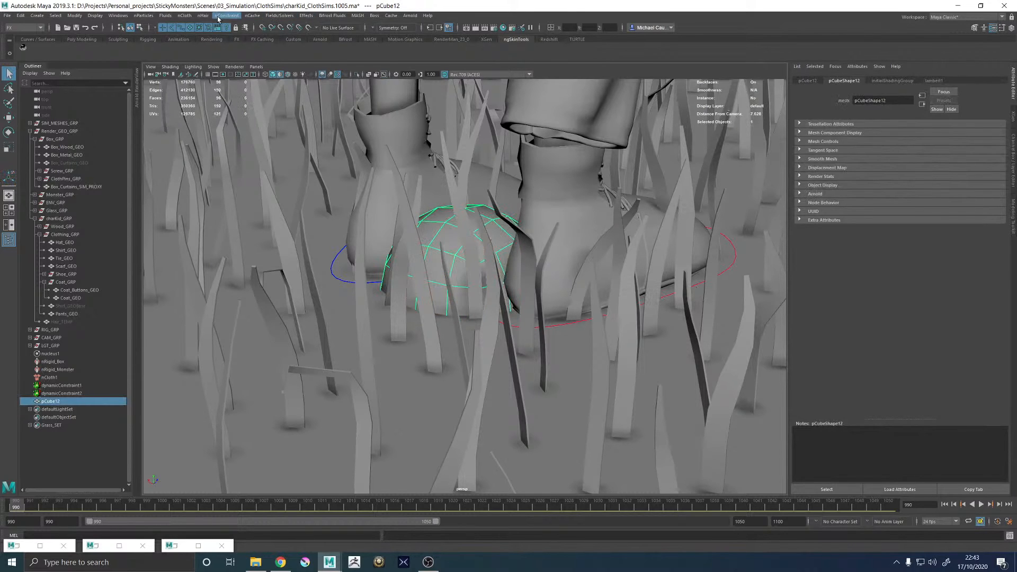
- Try a Sculpt deformer on the smoothed cube from the Modeling menu set, and undo it
{"action": "left_click", "coordinate": [18, 29]}
{"action": "left_click", "coordinate": [21, 36]}
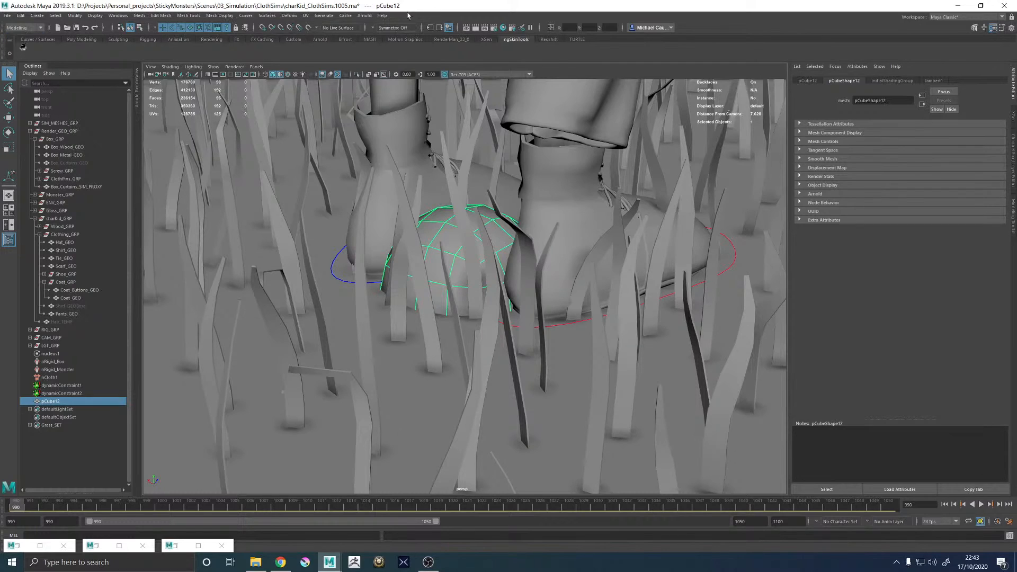
{"action": "left_click", "coordinate": [286, 16]}
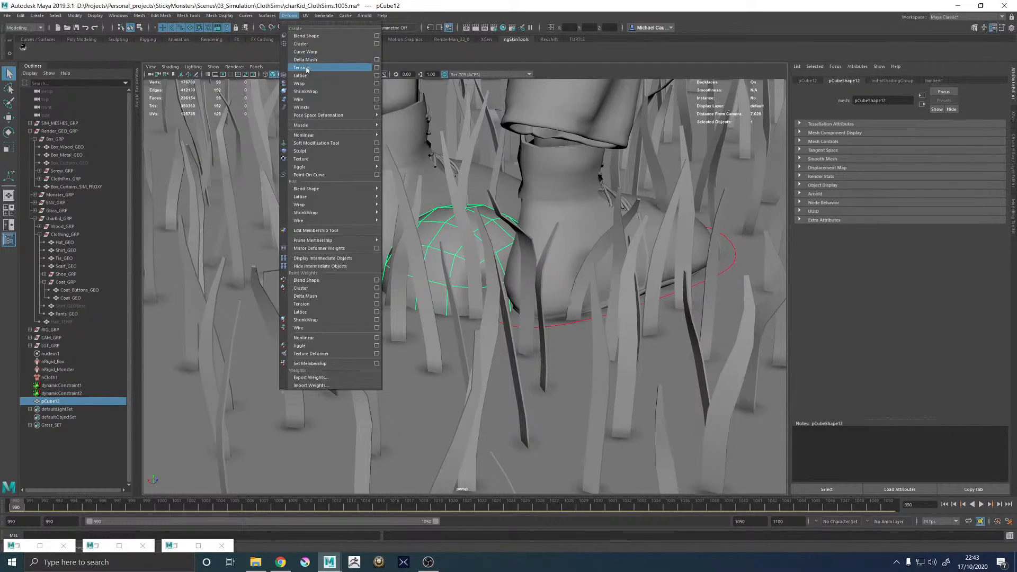
{"action": "left_click", "coordinate": [299, 151]}
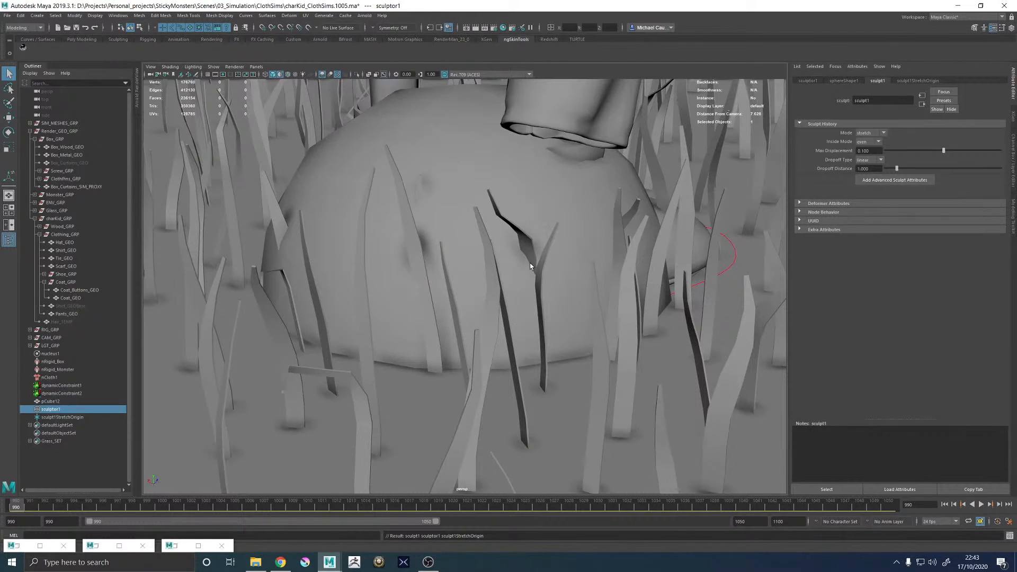
{"action": "key", "text": "t"}
{"action": "key", "text": "ctrl+z"}
{"action": "scroll", "coordinate": [505, 229], "scroll_direction": "down", "scroll_amount": 5}
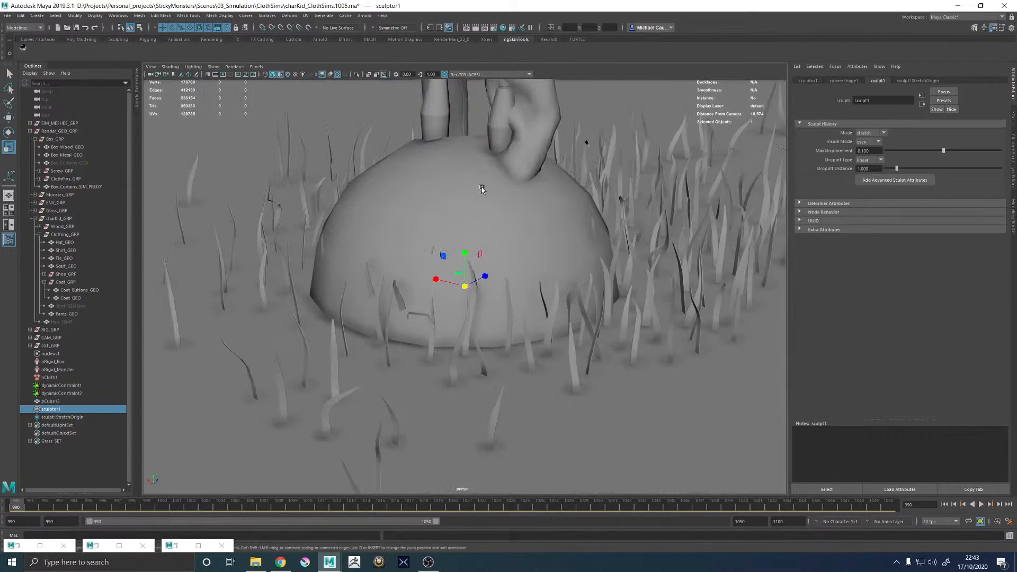
{"action": "key", "text": "ctrl+z"}
- Select the faces on one half of the smoothed cube and flatten them into a straight end
{"action": "scroll", "coordinate": [487, 199], "scroll_direction": "down", "scroll_amount": 5}
{"action": "right_click_drag", "start_coordinate": [454, 257], "coordinate": [454, 280]}
{"action": "left_click", "coordinate": [453, 241]}
{"action": "double_click", "coordinate": [453, 242]}
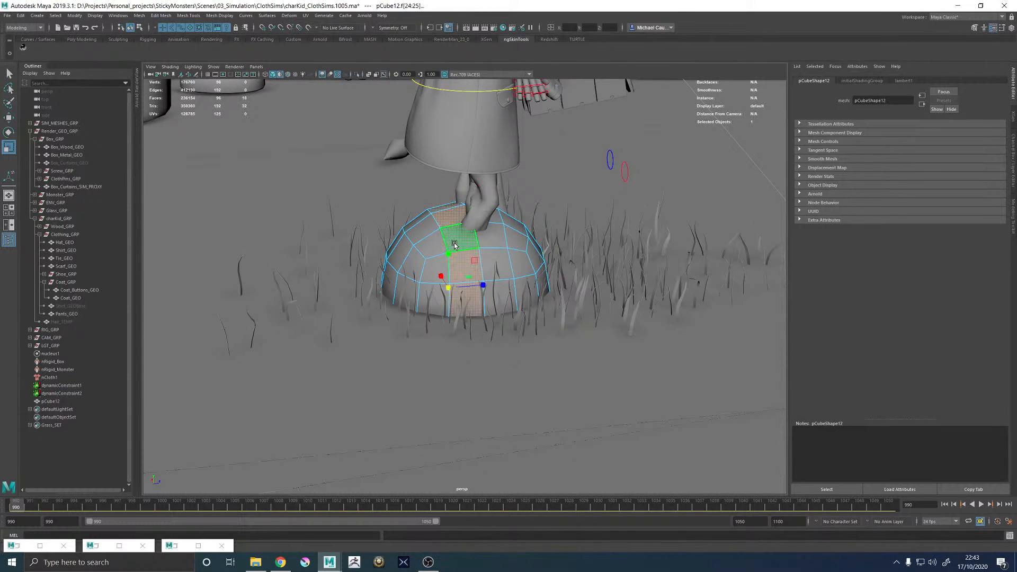
{"action": "scroll", "coordinate": [451, 234], "scroll_direction": "up", "scroll_amount": 5}
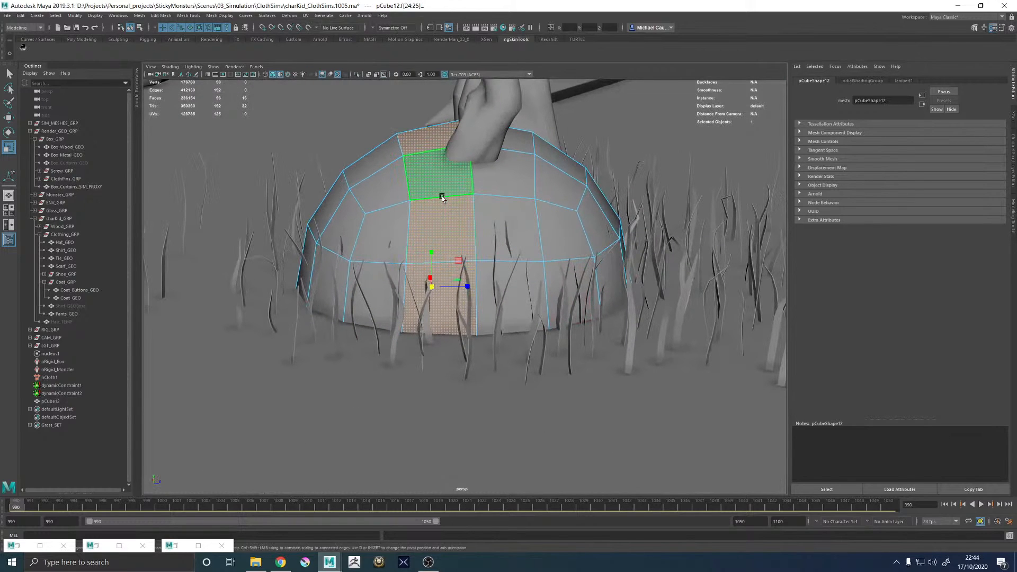
{"action": "scroll", "coordinate": [330, 194], "scroll_direction": "down", "scroll_amount": 5}
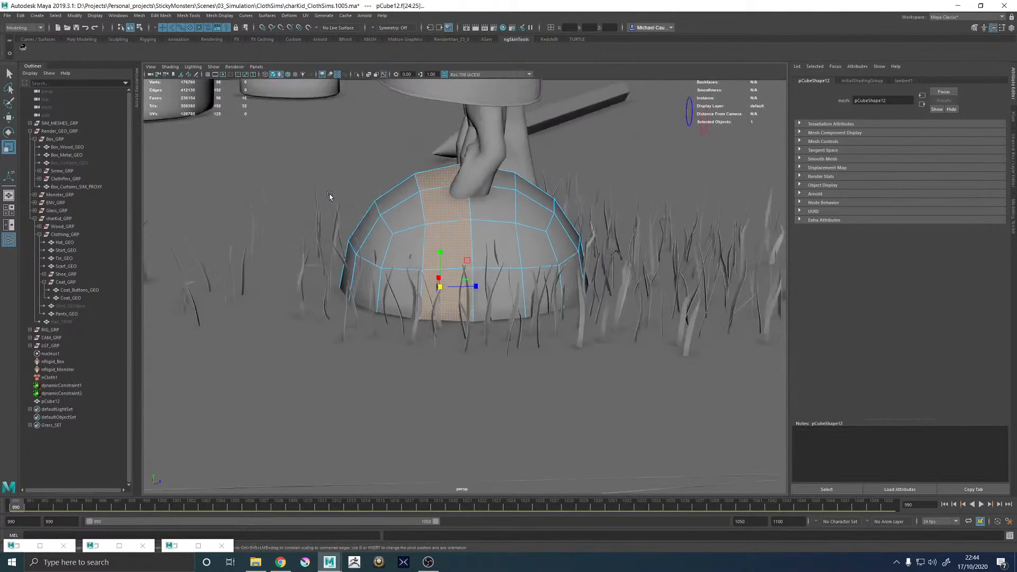
{"action": "left_click_drag", "start_coordinate": [309, 195], "coordinate": [314, 188], "text": "alt"}
{"action": "key", "text": "4"}
{"action": "left_click_drag", "start_coordinate": [297, 148], "coordinate": [450, 440]}
{"action": "left_click_drag", "start_coordinate": [442, 304], "coordinate": [304, 285], "text": "alt"}
{"action": "key", "text": "w"}
{"action": "left_click_drag", "start_coordinate": [452, 287], "coordinate": [497, 286]}
- Extrude the flattened half by about 11.17 units to form a long round-tipped tube
{"action": "right_click_drag", "start_coordinate": [504, 238], "coordinate": [509, 259], "text": "shift"}
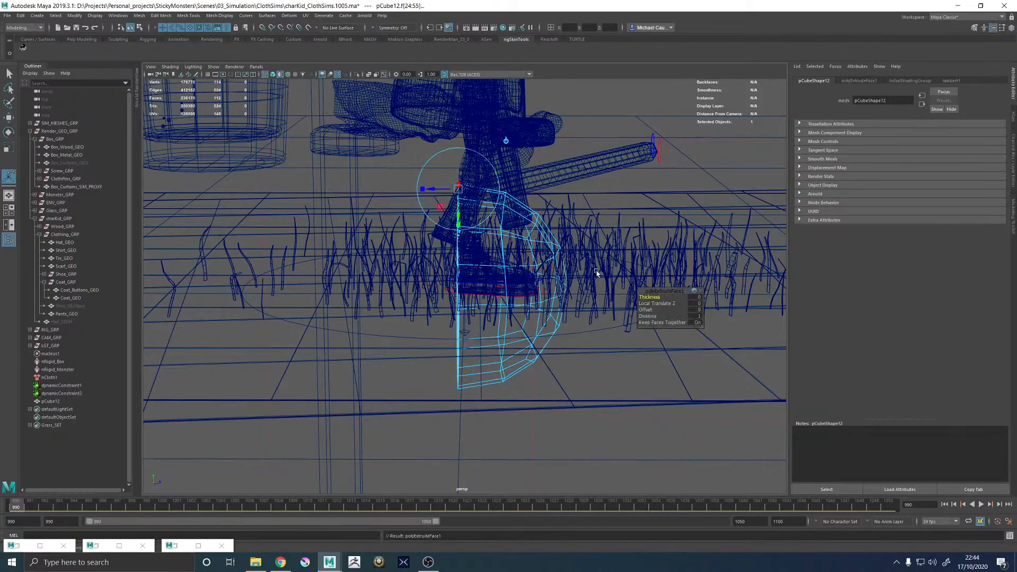
{"action": "right_click_drag", "start_coordinate": [599, 273], "coordinate": [420, 268], "text": "alt"}
{"action": "left_click_drag", "start_coordinate": [434, 232], "coordinate": [126, 234]}
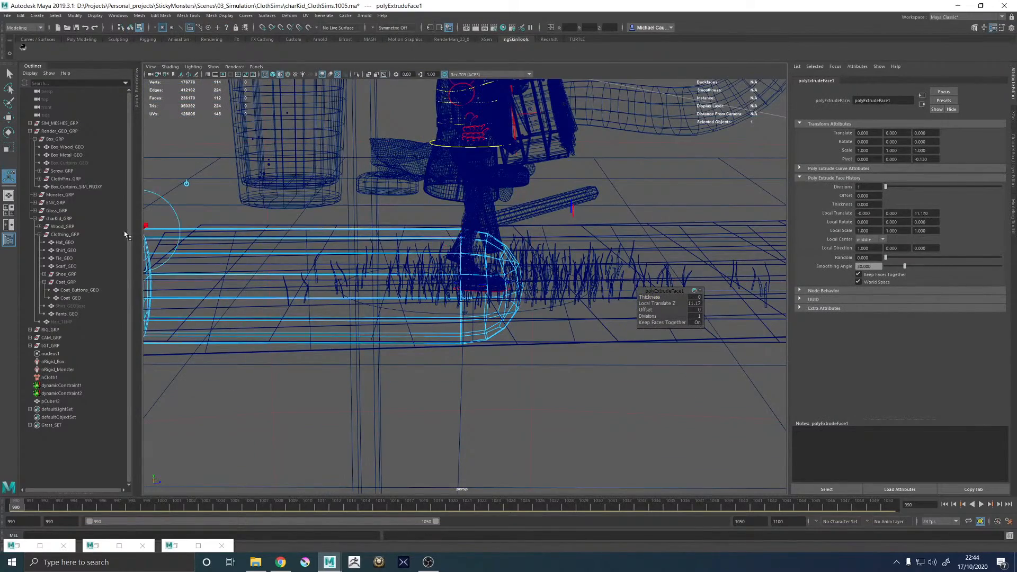
{"action": "middle_click_drag", "start_coordinate": [273, 238], "coordinate": [497, 244], "text": "alt"}
{"action": "left_click_drag", "start_coordinate": [497, 244], "coordinate": [430, 274], "text": "alt"}
- Insert evenly spaced edge loops along the whole extruded length of the tube
{"action": "mouse_move", "coordinate": [430, 271]}
{"action": "right_mouse_down", "text": "shift"}
{"action": "mouse_move", "coordinate": [383, 272]}
{"action": "mouse_move", "coordinate": [427, 270]}
{"action": "mouse_move", "coordinate": [471, 224]}
{"action": "right_mouse_up", "text": "shift"}
{"action": "key", "text": "5"}
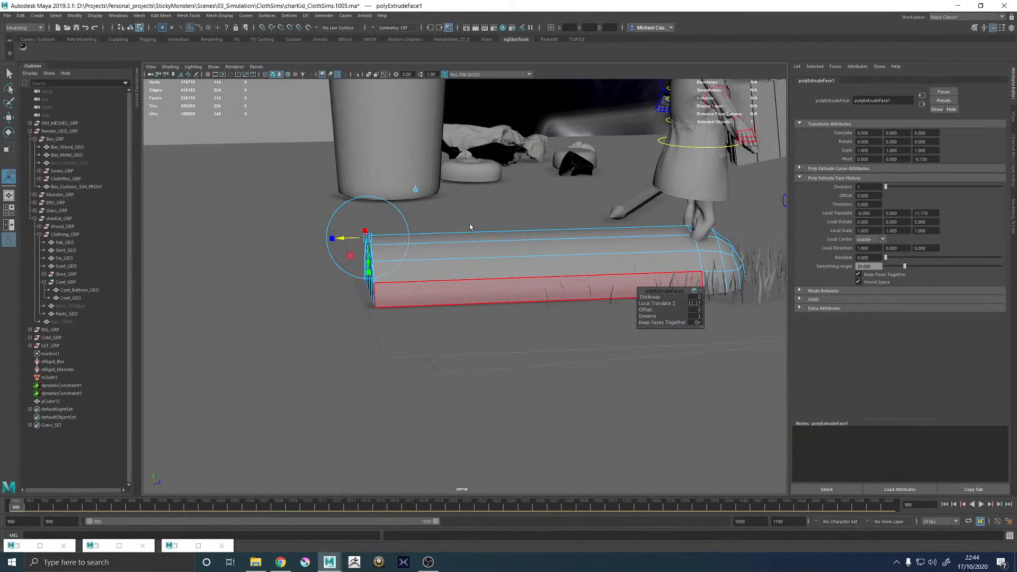
{"action": "right_click_drag", "start_coordinate": [501, 260], "coordinate": [449, 260], "text": "shift"}
{"action": "middle_click_drag", "start_coordinate": [535, 248], "coordinate": [373, 254], "text": "alt"}
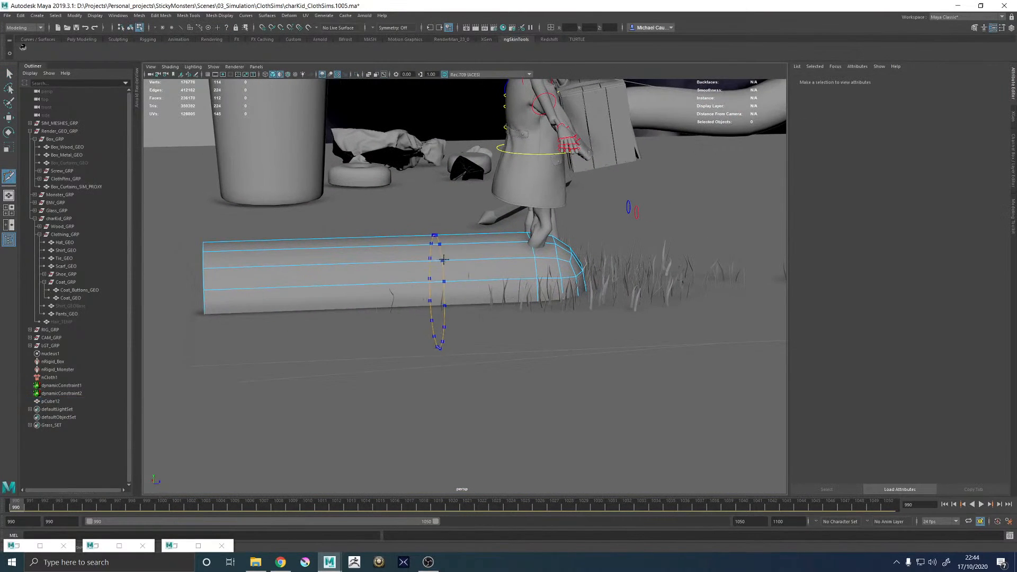
{"action": "middle_click", "coordinate": [505, 252], "text": "ctrl"}
{"action": "middle_click", "coordinate": [505, 252], "text": "ctrl"}
{"action": "middle_click", "coordinate": [518, 251], "text": "ctrl"}
{"action": "middle_click", "coordinate": [518, 251], "text": "ctrl"}
{"action": "middle_click", "coordinate": [483, 252], "text": "ctrl"}
{"action": "middle_click", "coordinate": [413, 260], "text": "ctrl"}
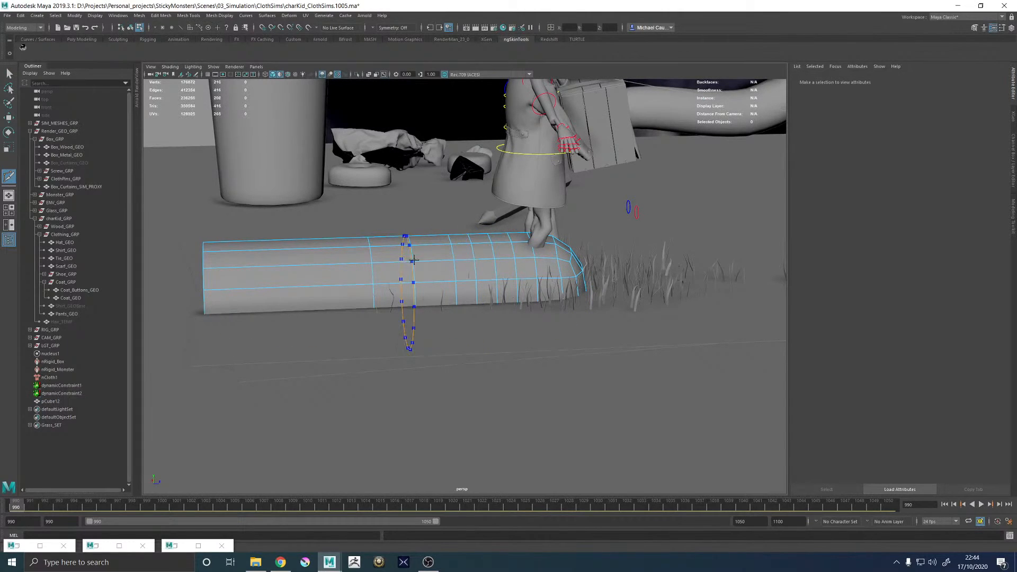
{"action": "middle_click", "coordinate": [431, 261], "text": "ctrl"}
{"action": "middle_click", "coordinate": [391, 260], "text": "ctrl"}
{"action": "middle_click", "coordinate": [324, 264], "text": "ctrl"}
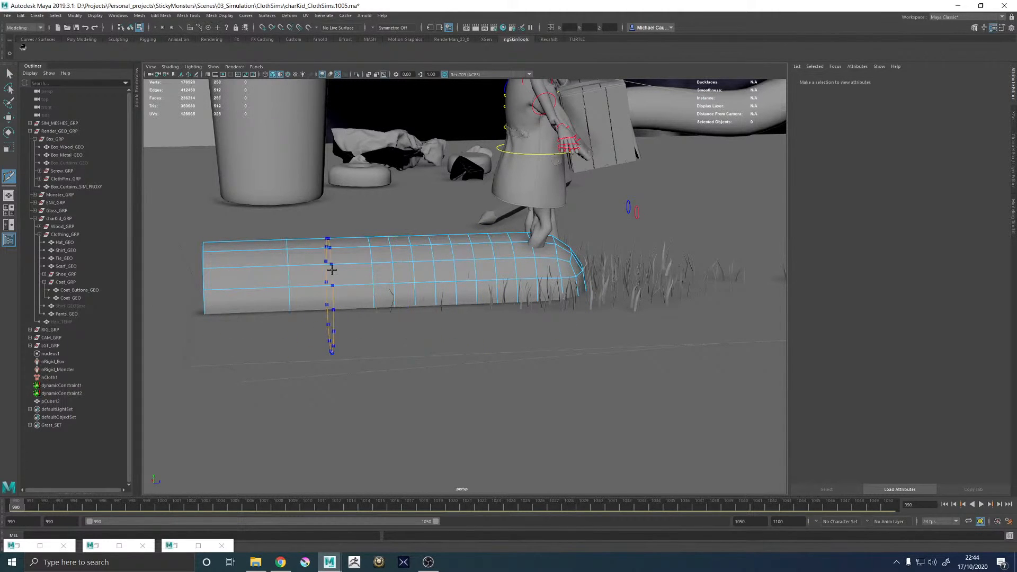
{"action": "middle_click", "coordinate": [331, 264], "text": "ctrl"}
{"action": "middle_click", "coordinate": [349, 270], "text": "ctrl"}
{"action": "middle_click", "coordinate": [328, 269], "text": "ctrl"}
{"action": "middle_click", "coordinate": [309, 269], "text": "ctrl"}
{"action": "middle_click", "coordinate": [246, 271], "text": "ctrl"}
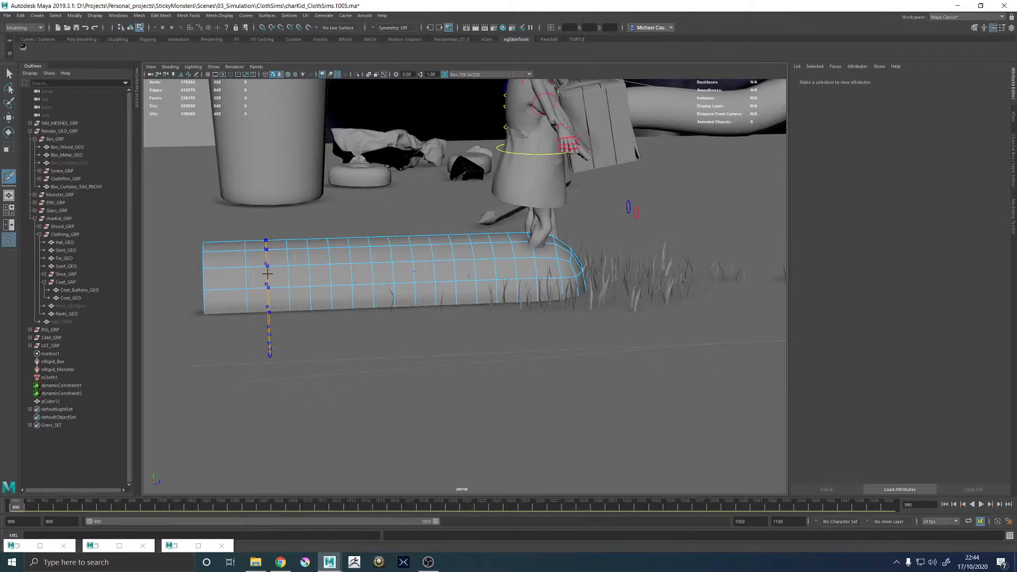
{"action": "key", "text": "w"}
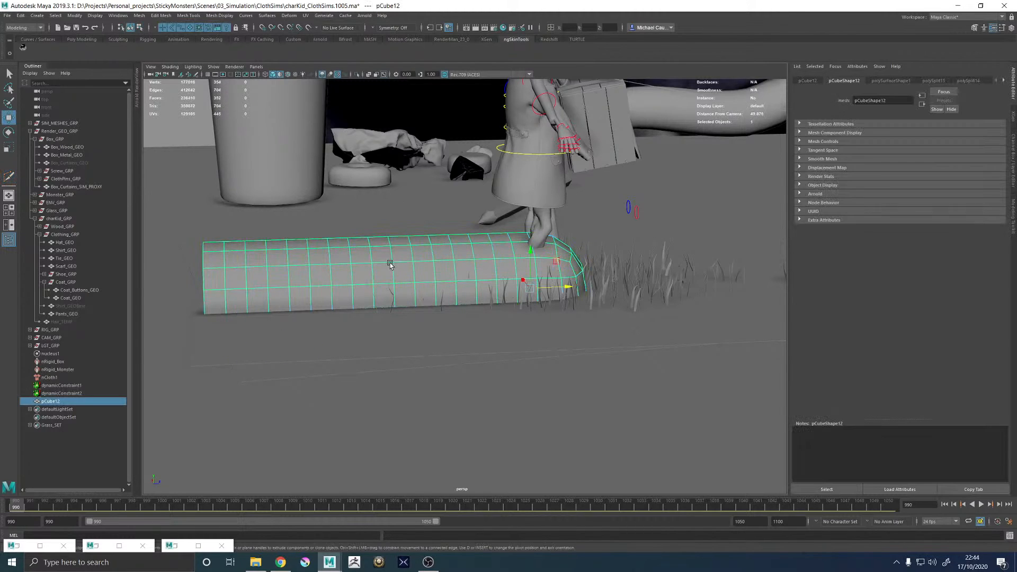
- Move the tube up from the ground to the front of the curtained box beside the monster's body
{"action": "scroll", "coordinate": [481, 275], "scroll_direction": "down", "scroll_amount": 6}
{"action": "left_click_drag", "start_coordinate": [481, 276], "coordinate": [574, 254], "text": "alt"}
{"action": "key", "text": "r"}
{"action": "key", "text": "w"}
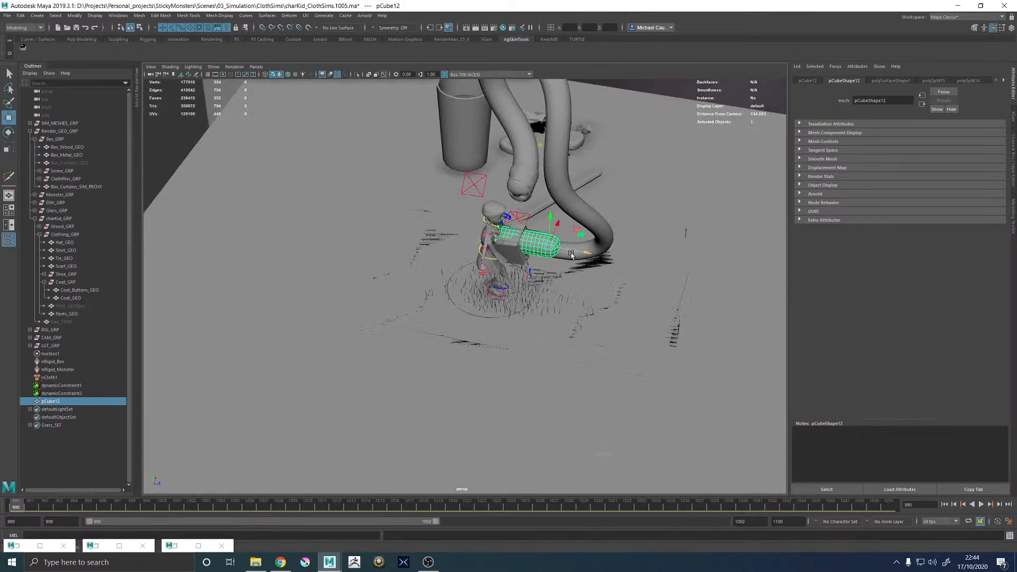
- Scale the tube down and lower it to line up with the monster's body entering the box
{"action": "key", "text": "f"}
{"action": "left_click_drag", "start_coordinate": [498, 258], "coordinate": [470, 269], "text": "alt"}
{"action": "key", "text": "r"}
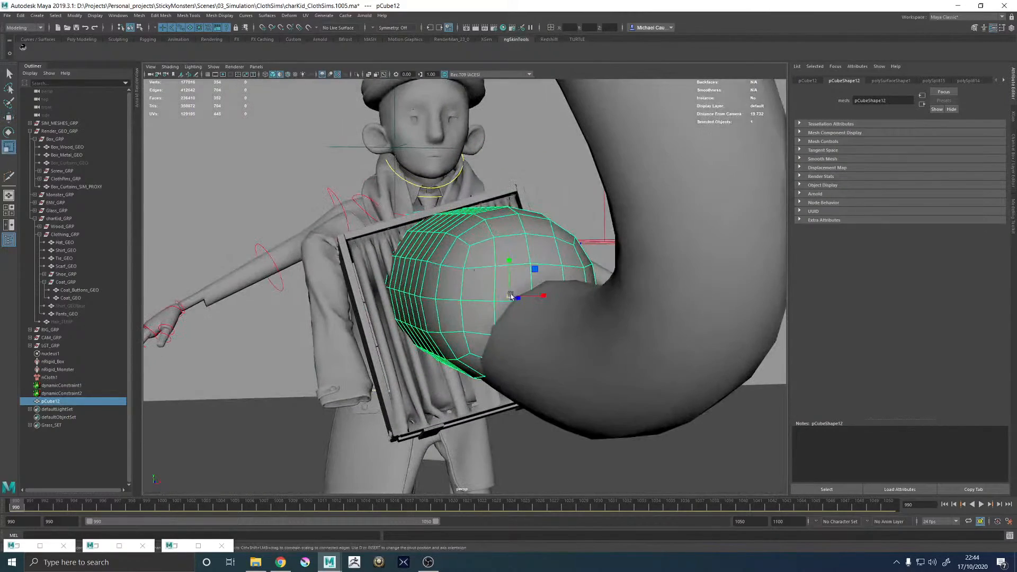
{"action": "left_click_drag", "start_coordinate": [510, 296], "coordinate": [351, 324]}
{"action": "left_click_drag", "start_coordinate": [350, 324], "coordinate": [463, 317], "text": "alt"}
{"action": "key", "text": "w"}
{"action": "left_click_drag", "start_coordinate": [641, 250], "coordinate": [641, 271]}
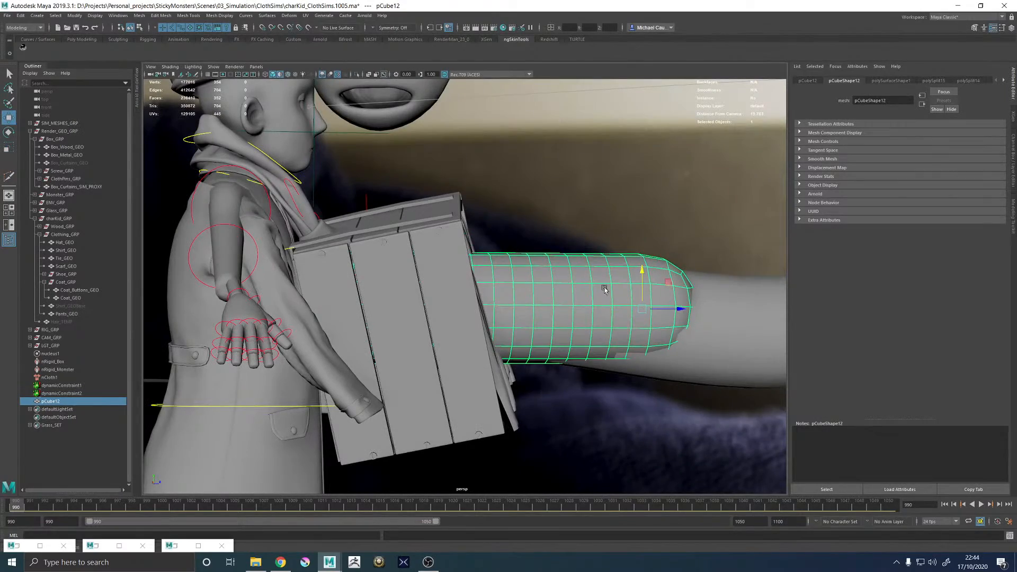
- Move the tube back behind the box opening and key its starting position at frame 1000
{"action": "left_click_drag", "start_coordinate": [622, 325], "coordinate": [483, 407], "text": "alt"}
{"action": "key", "text": "e"}
{"action": "left_click_drag", "start_coordinate": [417, 362], "coordinate": [338, 296], "text": "alt"}
{"action": "key", "text": "4"}
{"action": "scroll", "coordinate": [556, 247], "scroll_direction": "down", "scroll_amount": 3}
{"action": "key", "text": "w"}
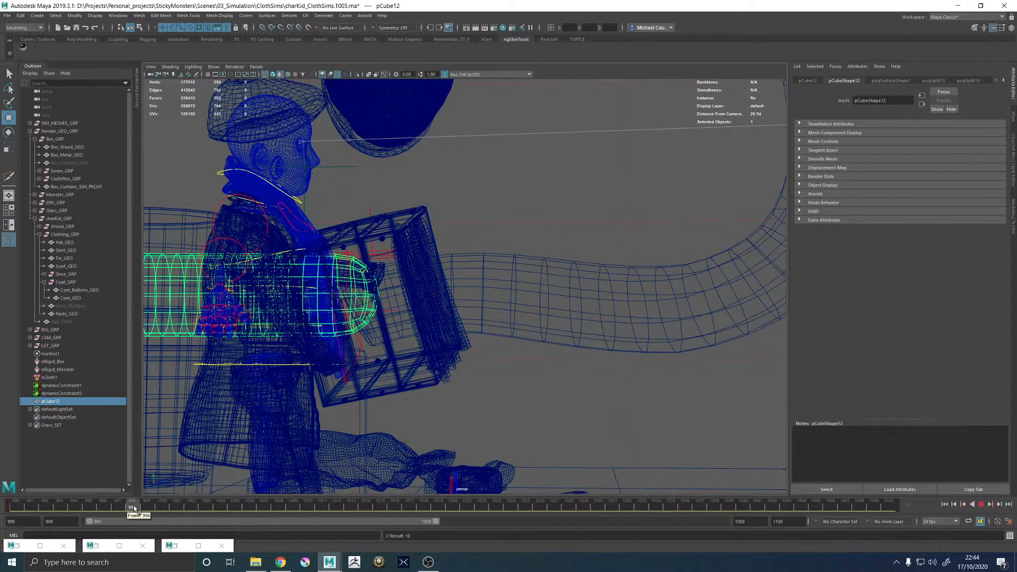
{"action": "left_click_drag", "start_coordinate": [145, 508], "coordinate": [160, 508]}
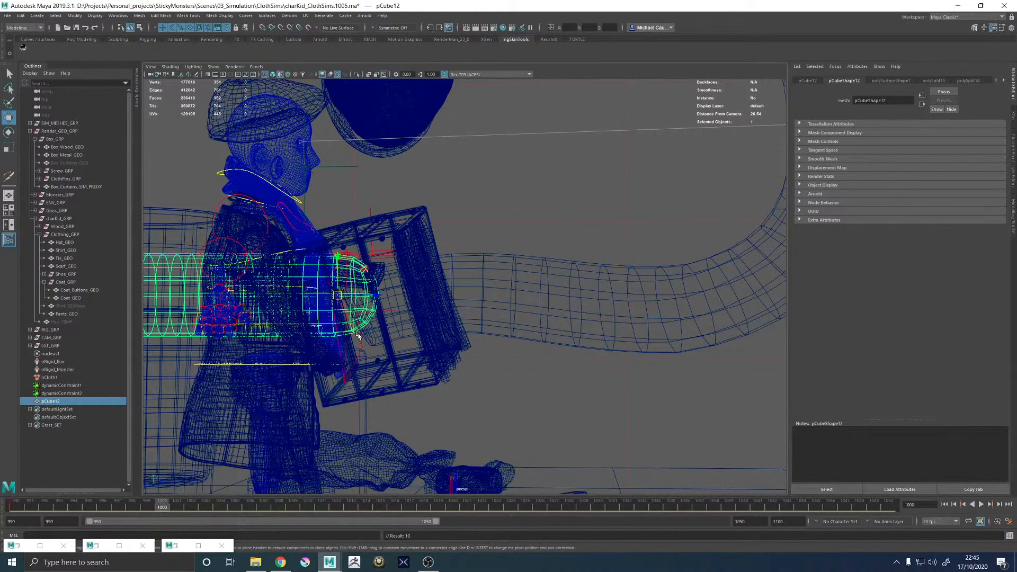
- At frame 1010, key the tube moved forward out of the box so its tip passes the bend in the monster's body
{"action": "left_click_drag", "start_coordinate": [273, 505], "coordinate": [311, 504]}
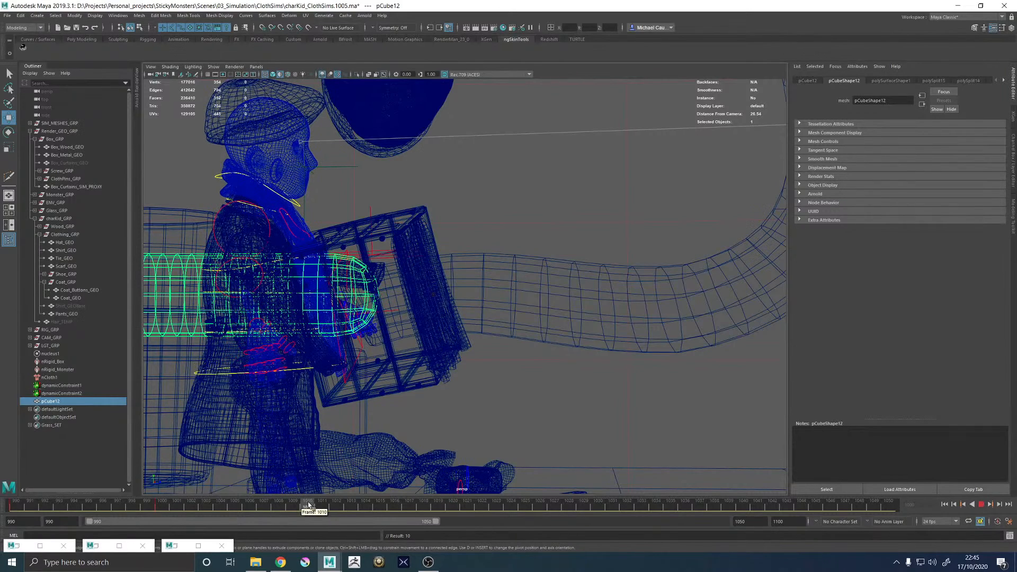
{"action": "right_click_drag", "start_coordinate": [606, 358], "coordinate": [377, 307], "text": "alt"}
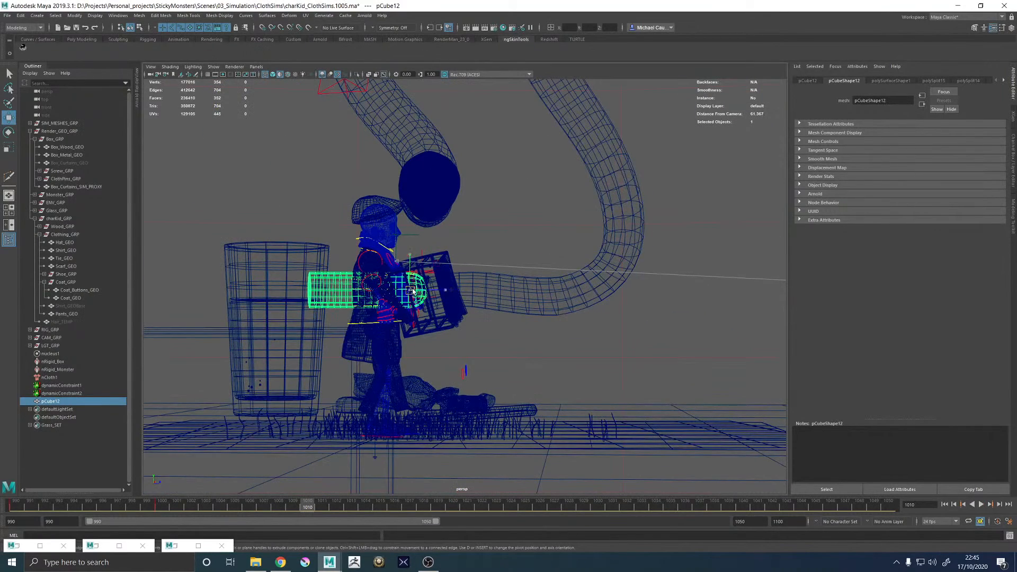
{"action": "left_click_drag", "start_coordinate": [413, 291], "coordinate": [682, 285]}
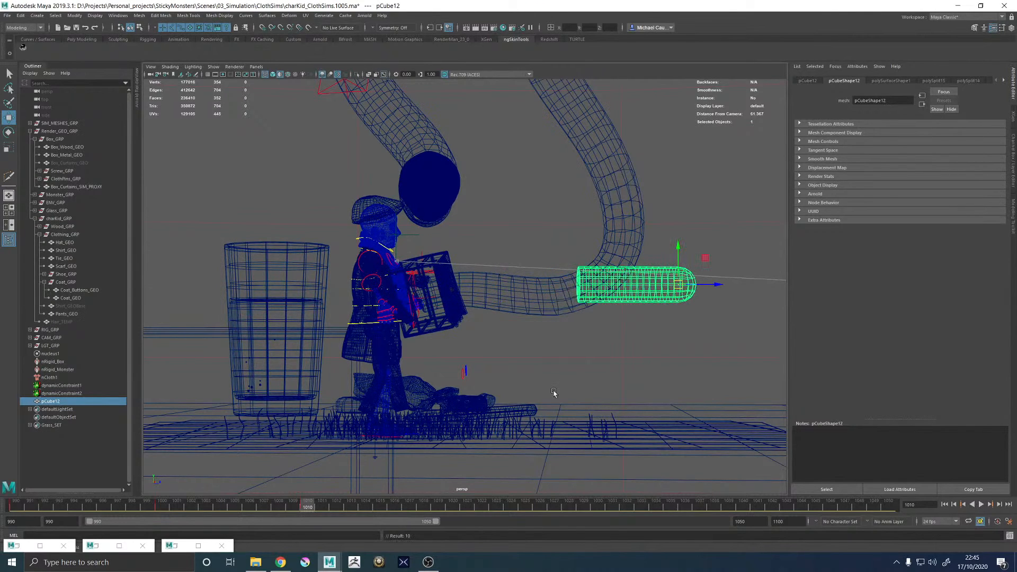
- Play the shot in shaded view from frame 990 and check the tube's motion out of the box
{"action": "key", "text": "5"}
{"action": "left_click", "coordinate": [681, 396]}
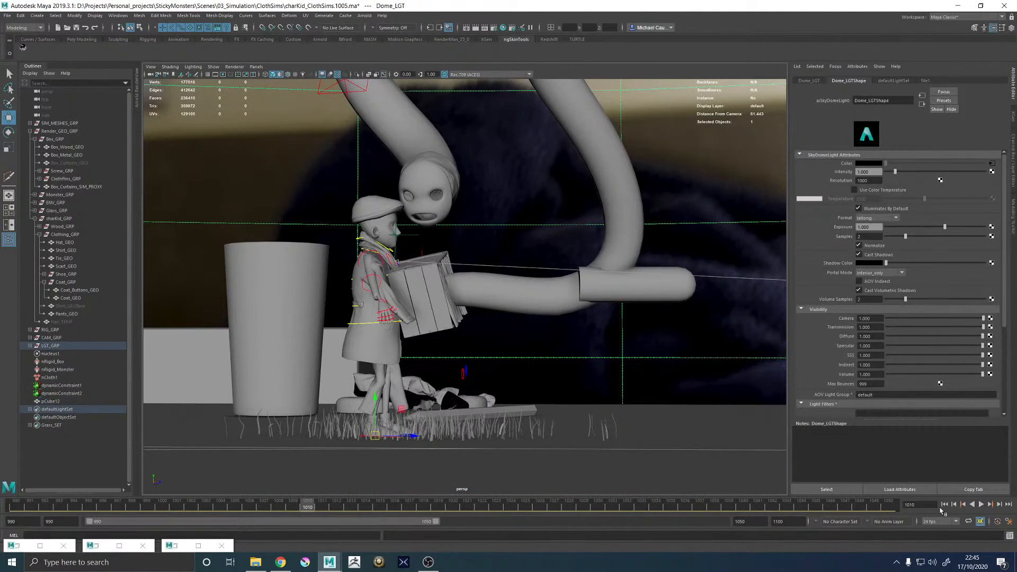
{"action": "left_click", "coordinate": [944, 505]}
{"action": "left_click", "coordinate": [980, 505]}
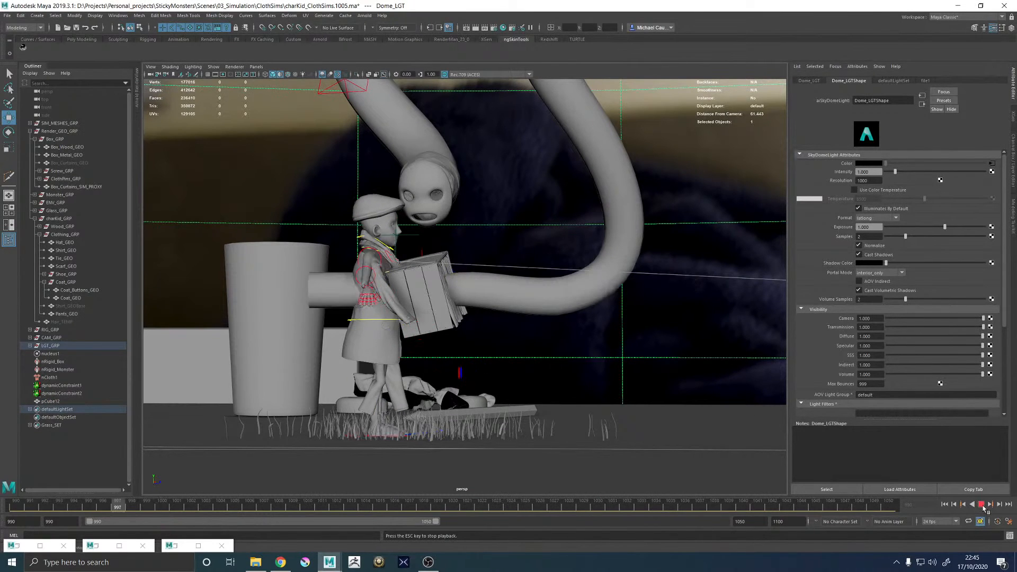
{"action": "left_click", "coordinate": [981, 505]}
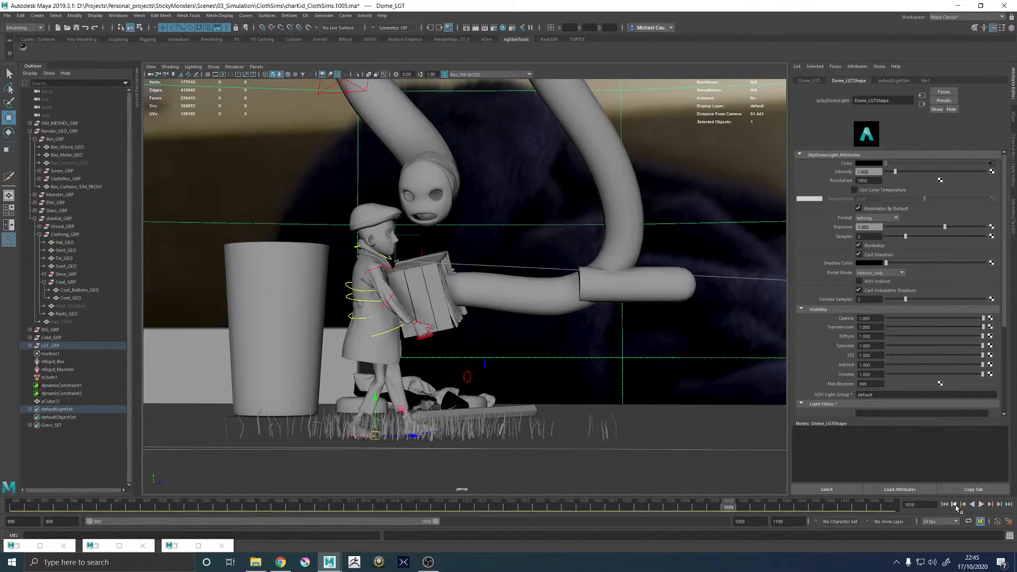
{"action": "left_click", "coordinate": [944, 505]}
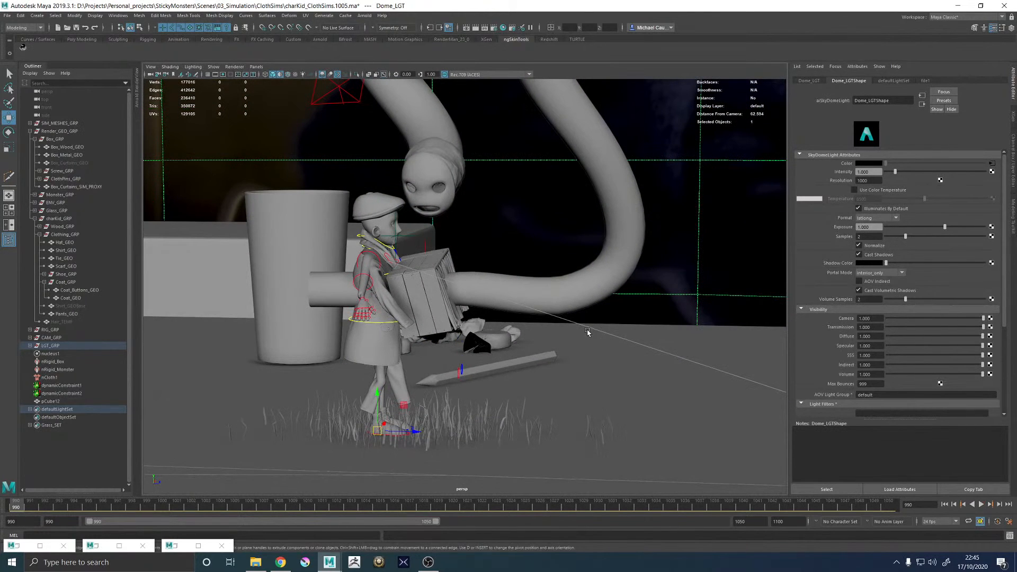
{"action": "left_click_drag", "start_coordinate": [587, 332], "coordinate": [559, 332], "text": "alt"}
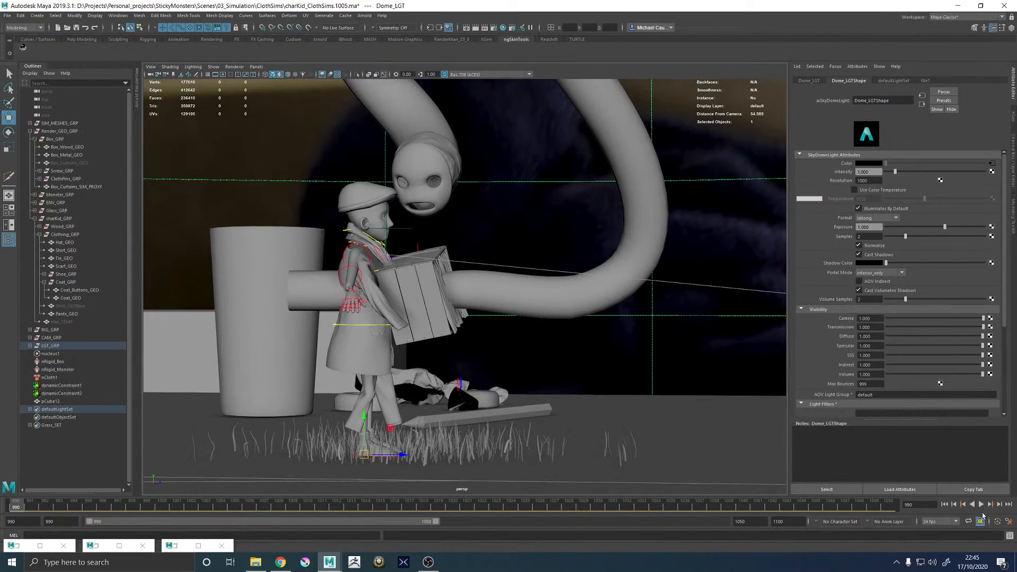
{"action": "left_click", "coordinate": [981, 504]}
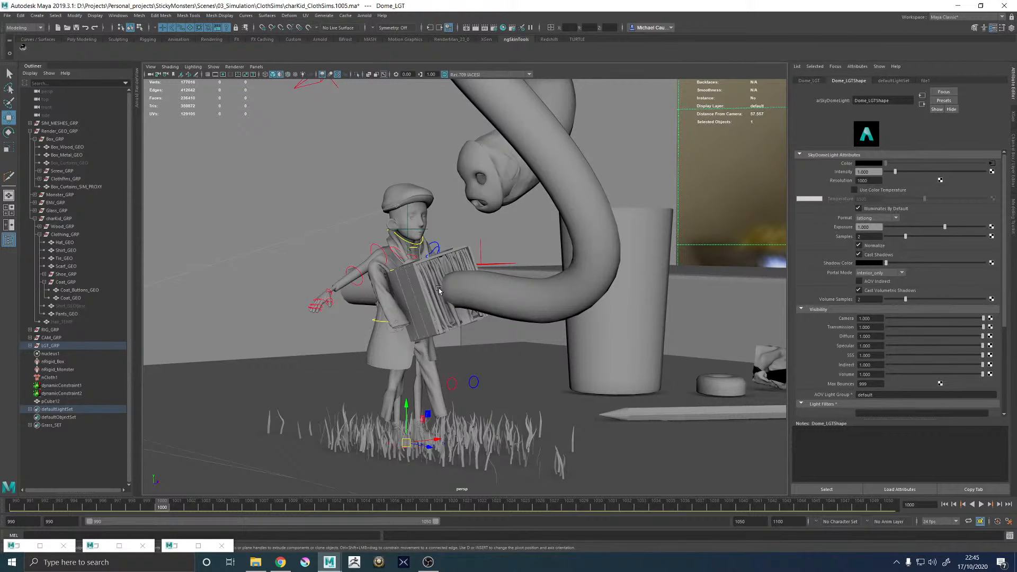
{"action": "left_click_drag", "start_coordinate": [438, 288], "coordinate": [497, 302], "text": "alt"}
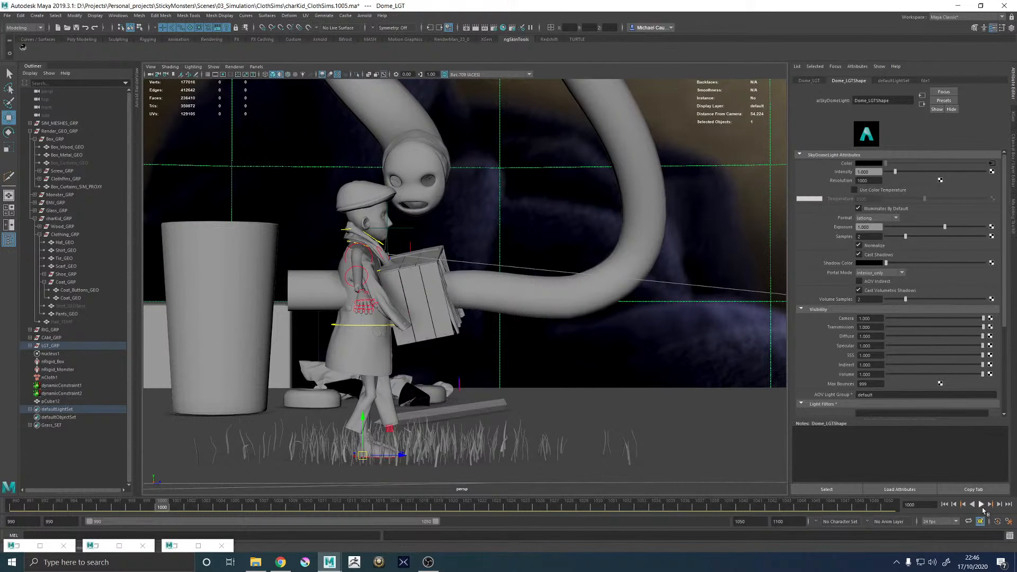
{"action": "left_click", "coordinate": [980, 504]}
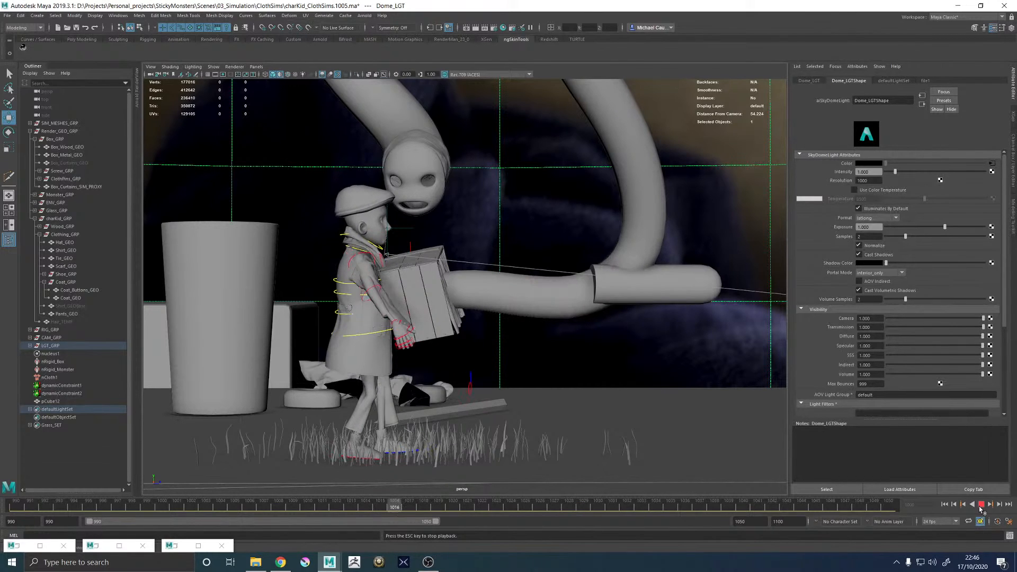
{"action": "left_click", "coordinate": [980, 504]}
- Check the tube's keyed motion around frame 1010 and make the tube a passive collider
{"action": "left_click", "coordinate": [689, 278]}
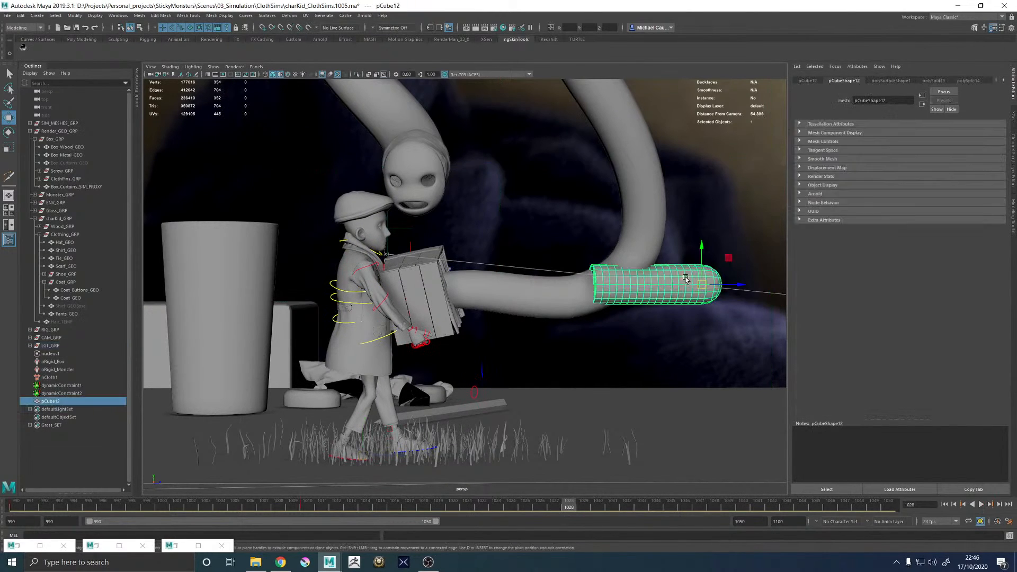
{"action": "left_click", "coordinate": [305, 506]}
{"action": "key", "text": "alt+v"}
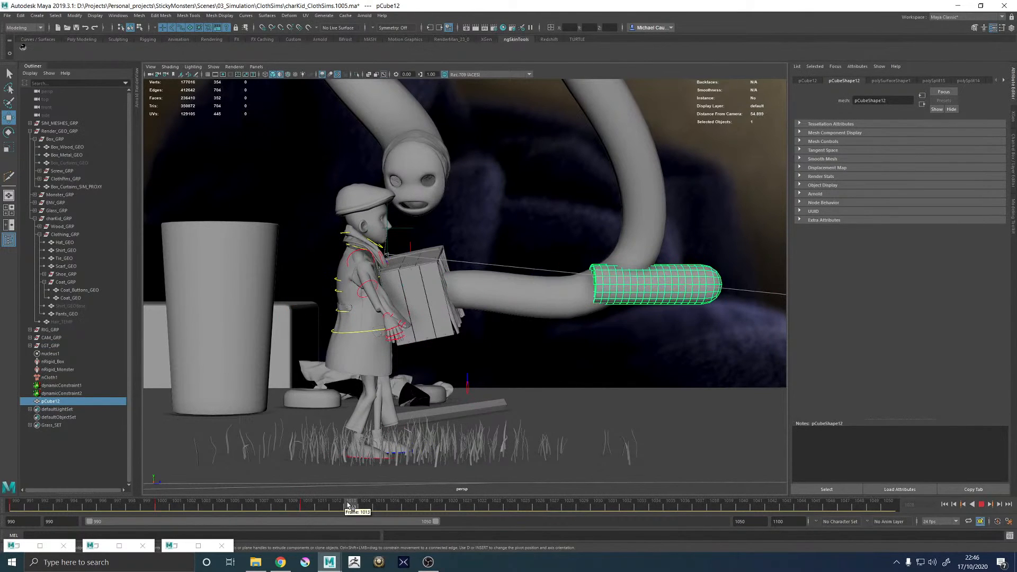
{"action": "left_click", "coordinate": [298, 504]}
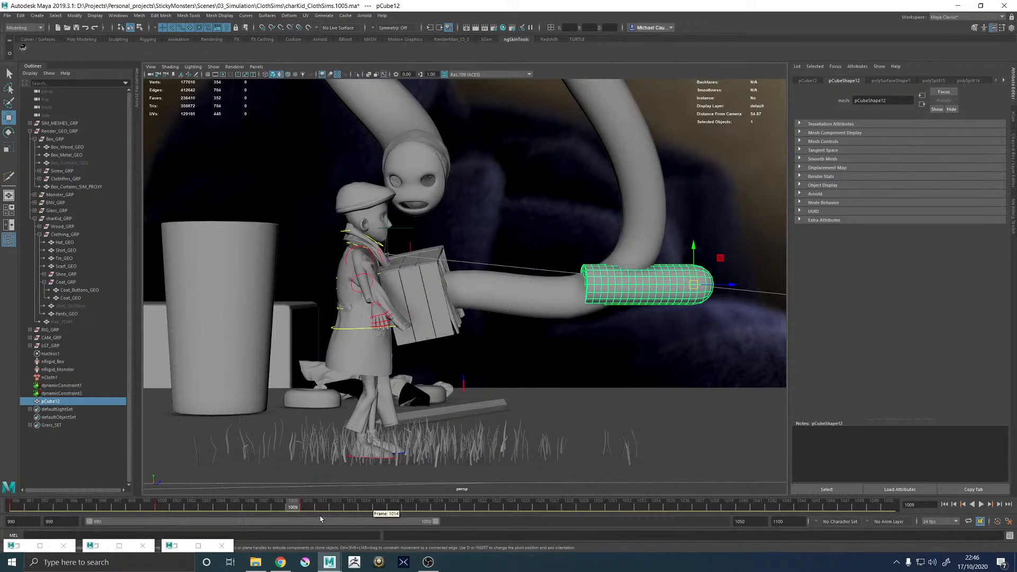
{"action": "left_click", "coordinate": [308, 506]}
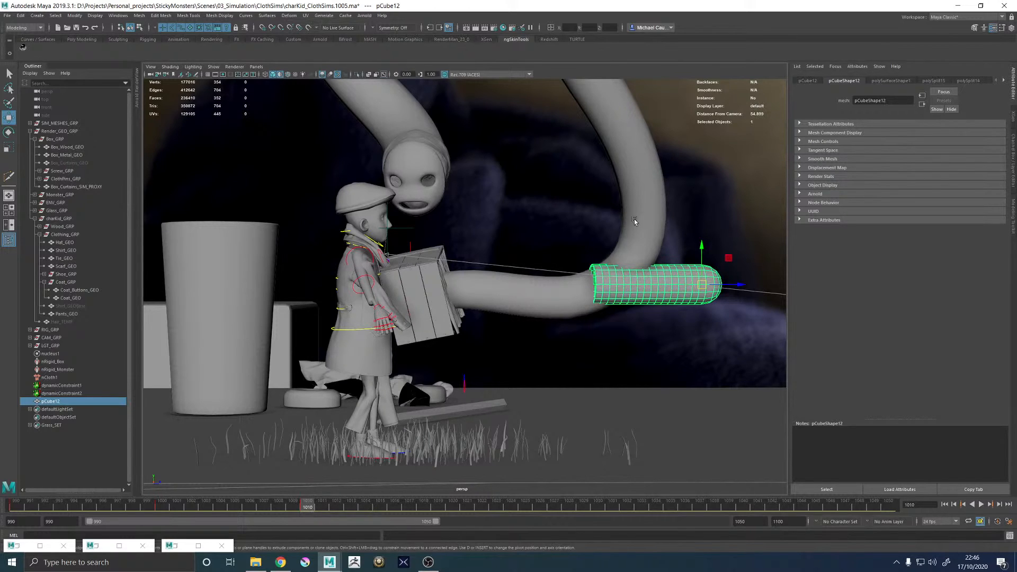
{"action": "left_click", "coordinate": [188, 15]}
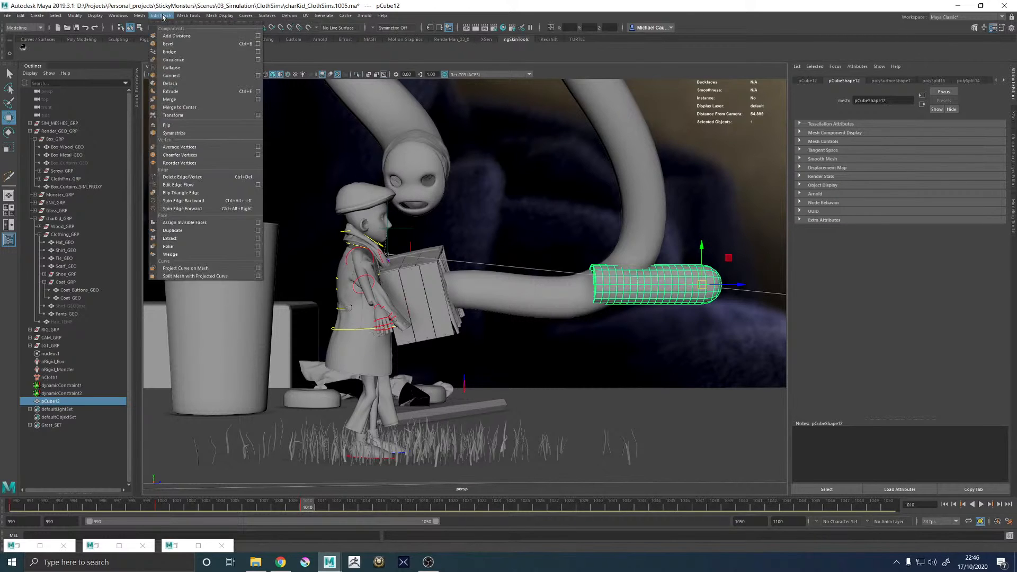
{"action": "key", "text": "F5"}
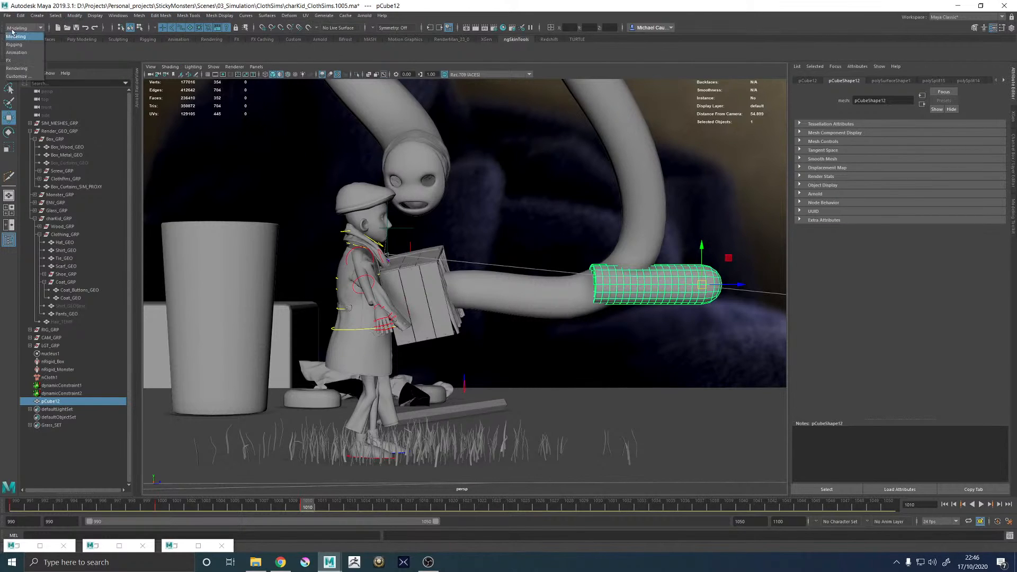
{"action": "left_click", "coordinate": [185, 16]}
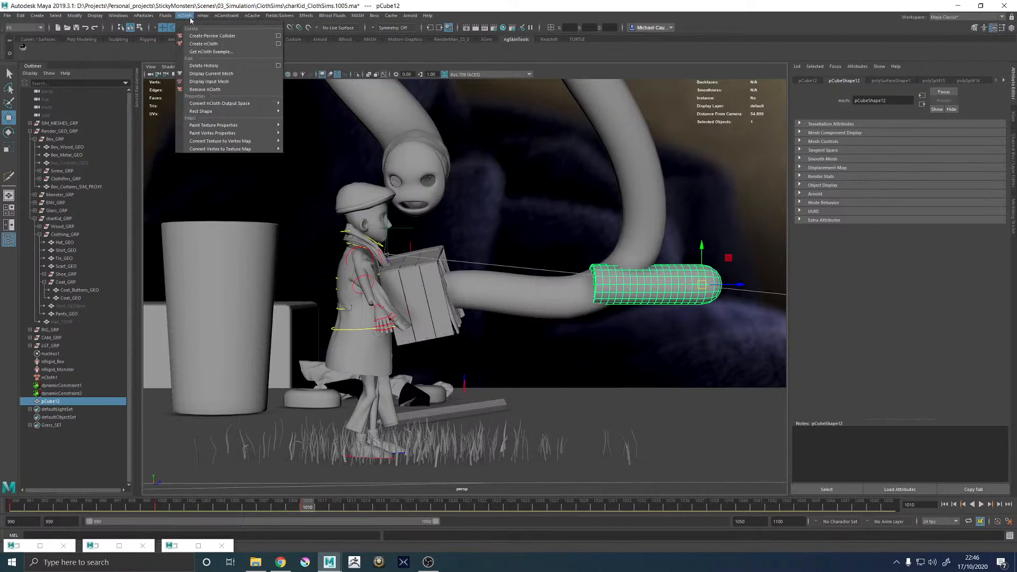
{"action": "left_click", "coordinate": [219, 37]}
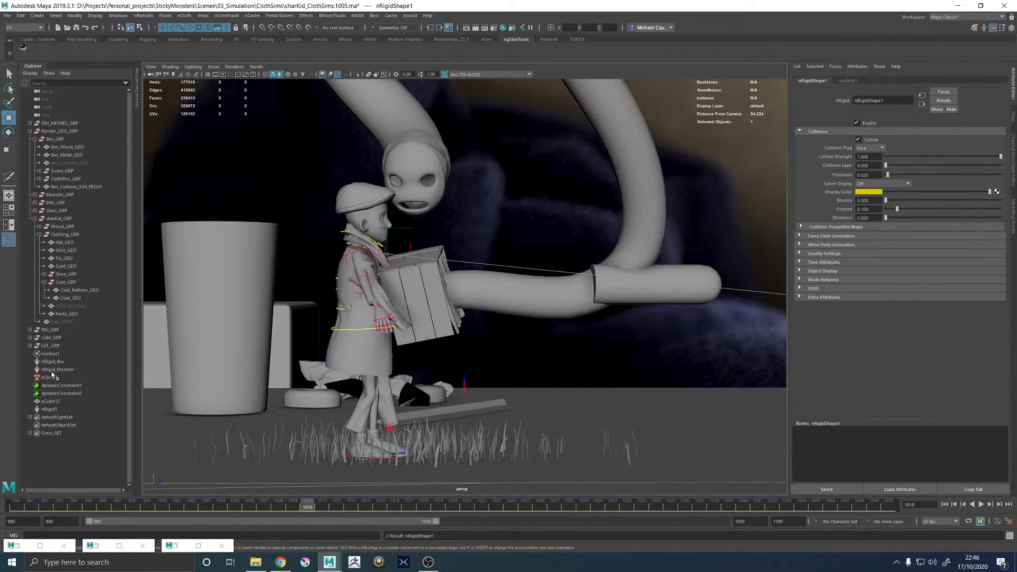
- Set the nucleus1 solver's substeps to 20 and play the shot from the first frame
{"action": "left_click", "coordinate": [51, 354]}
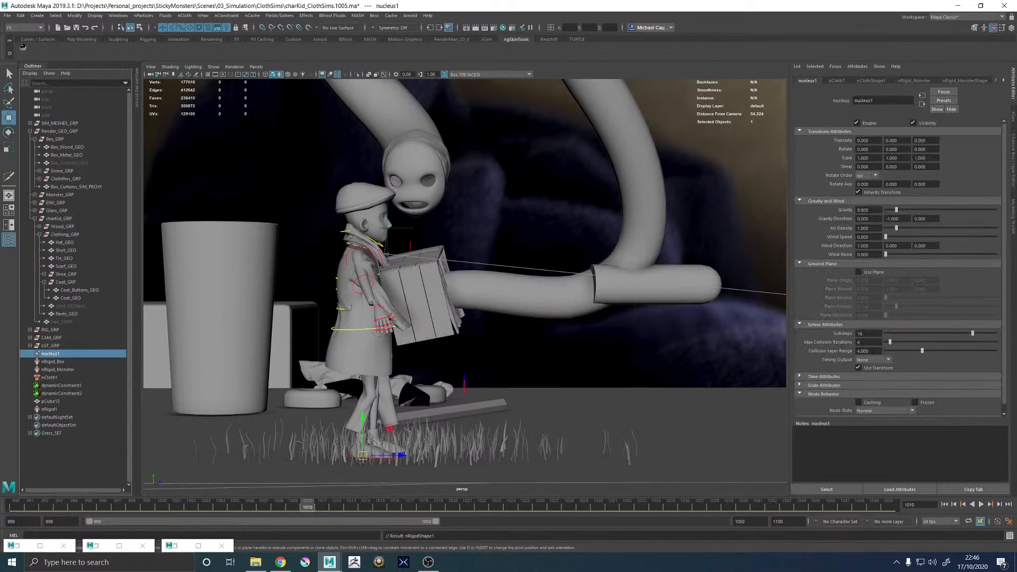
{"action": "left_click", "coordinate": [875, 334]}
{"action": "key", "text": "Return"}
{"action": "left_click", "coordinate": [945, 504]}
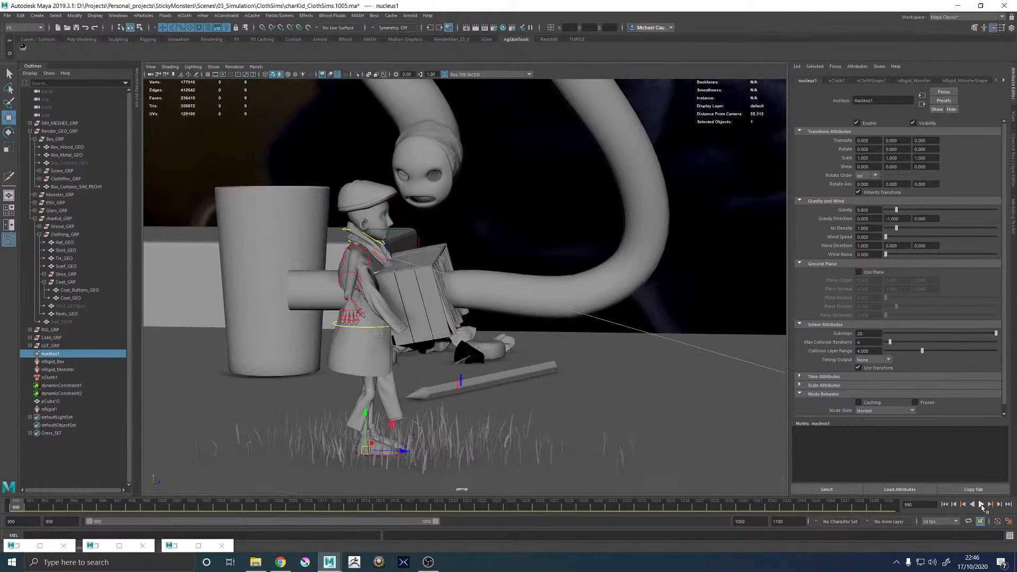
{"action": "left_click", "coordinate": [981, 504]}
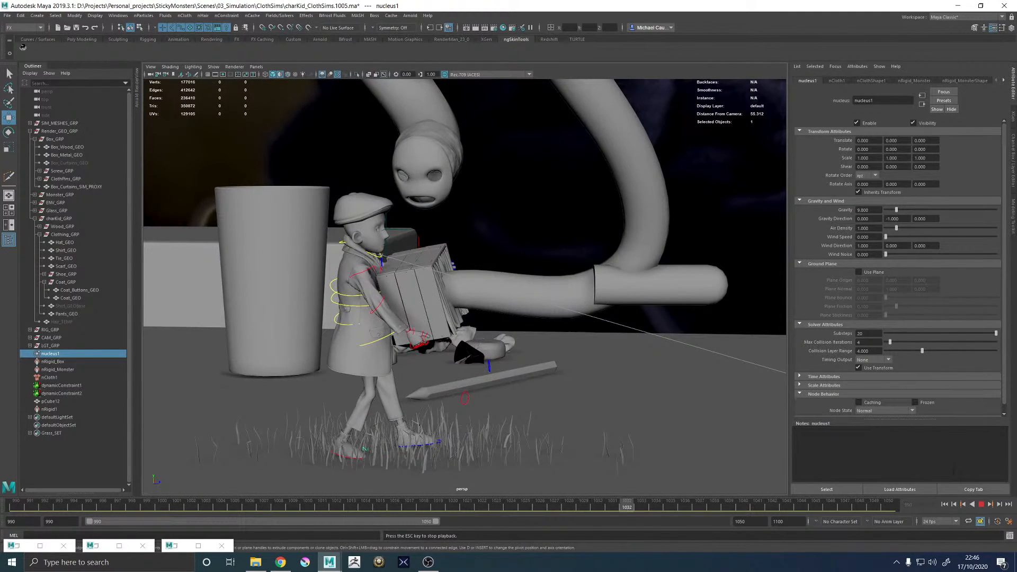
{"action": "left_click", "coordinate": [981, 505]}
{"action": "left_click", "coordinate": [945, 505]}
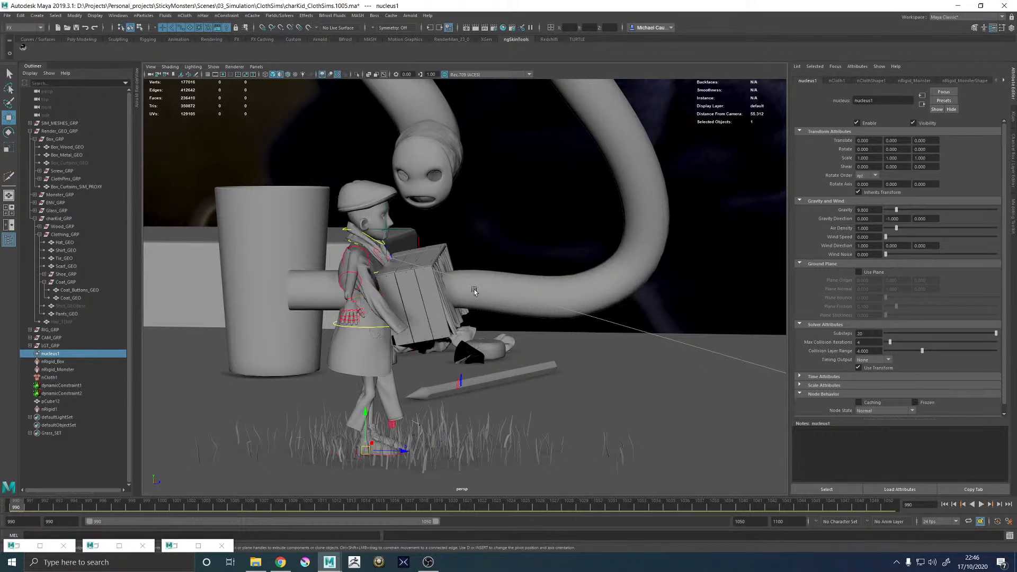
- Enable nCloth1 and play the curtain simulation from frame 990 to check how it reacts to the tube
{"action": "left_click", "coordinate": [61, 376]}
{"action": "left_click", "coordinate": [860, 125]}
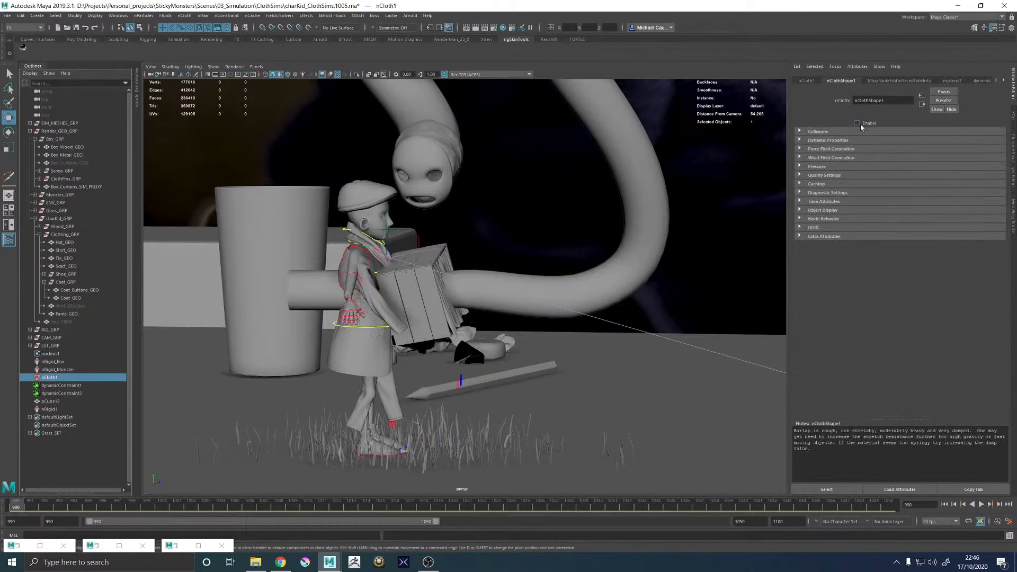
{"action": "left_click", "coordinate": [857, 123]}
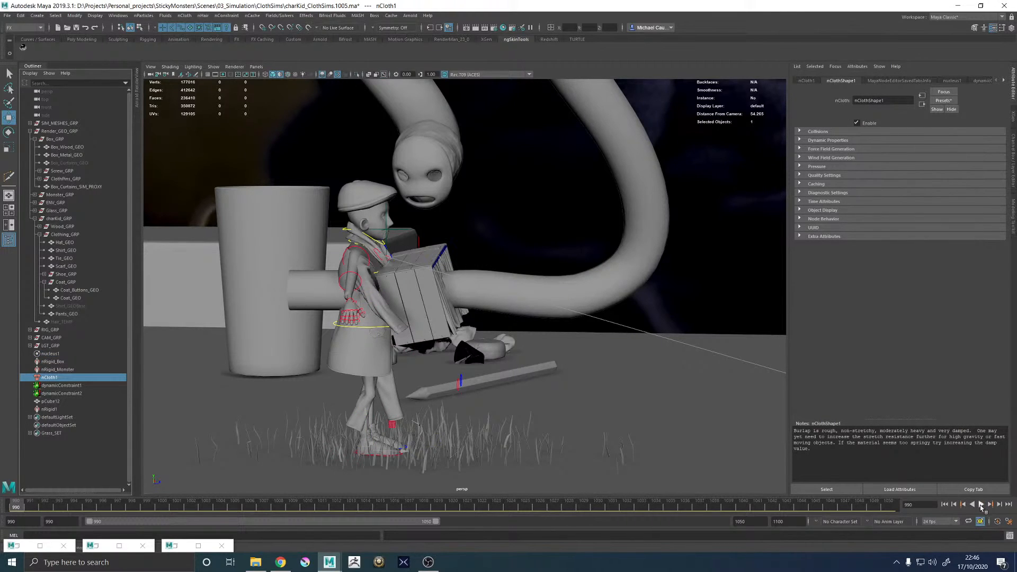
{"action": "left_click", "coordinate": [981, 504]}
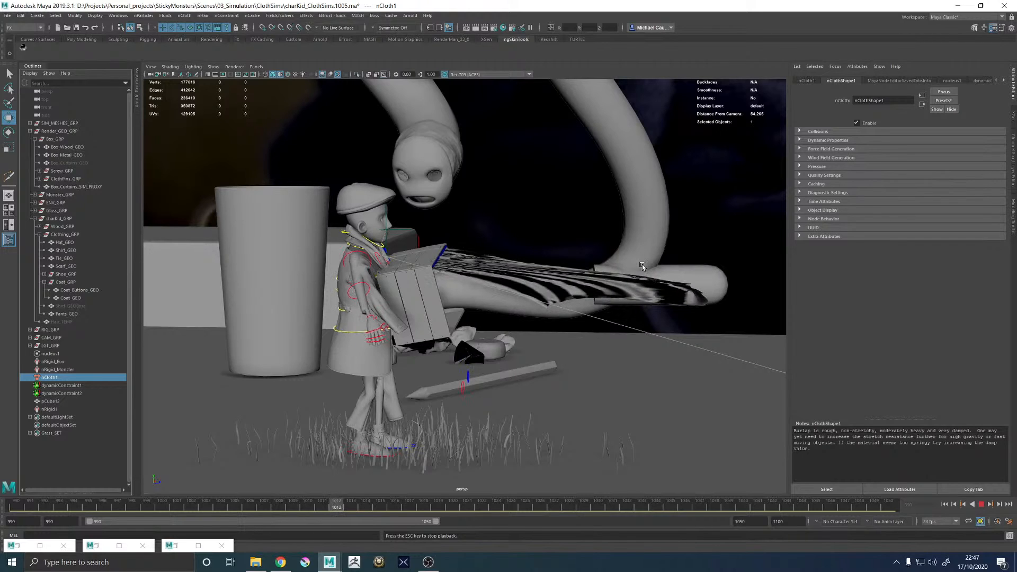
{"action": "left_click", "coordinate": [982, 506]}
{"action": "left_click", "coordinate": [944, 504]}
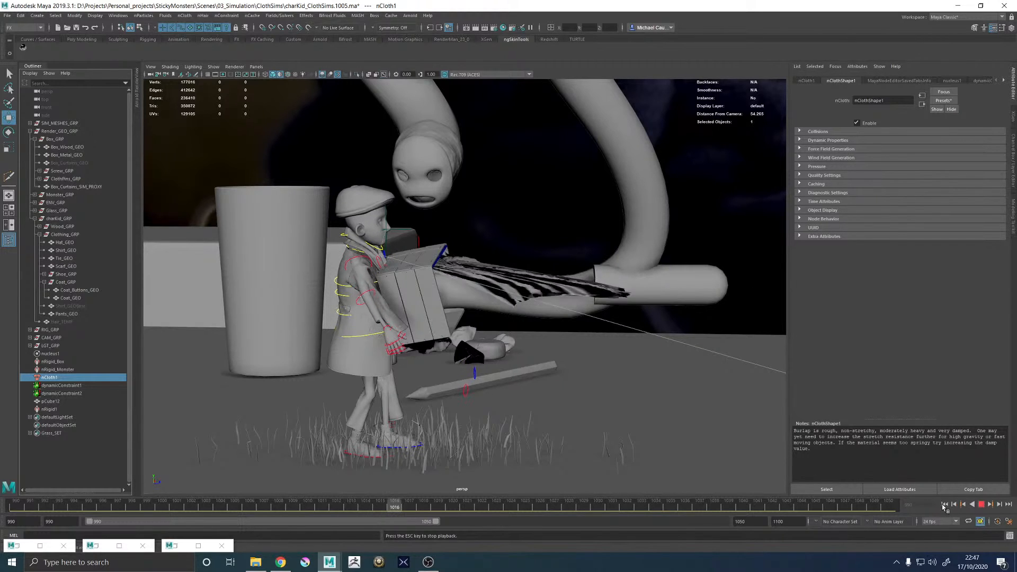
- Set the tube collider's friction to 0 and replay the curtain simulation from frame 990
{"action": "left_click", "coordinate": [324, 300]}
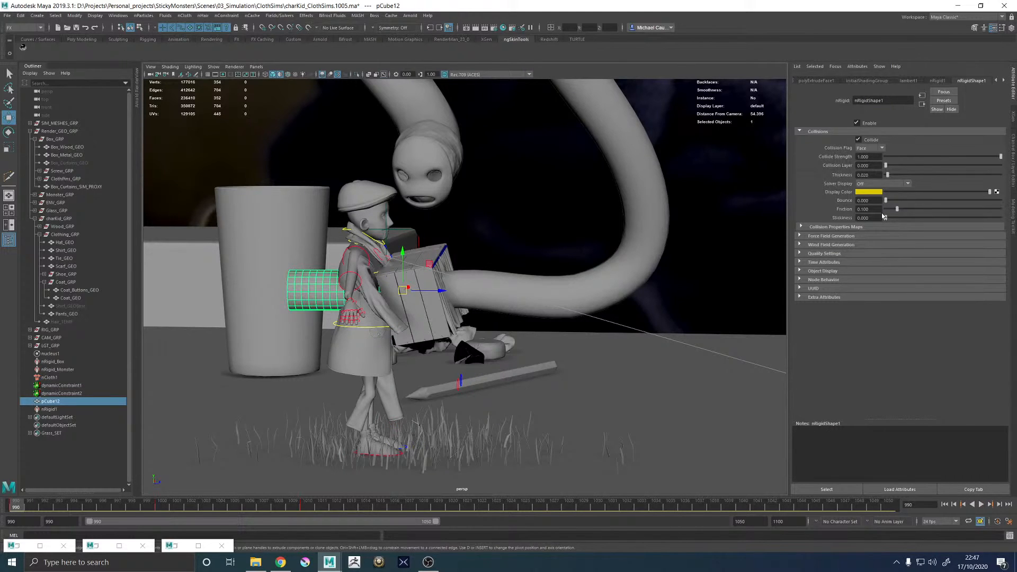
{"action": "left_click", "coordinate": [863, 209]}
{"action": "type", "text": "0"}
{"action": "key", "text": "Return"}
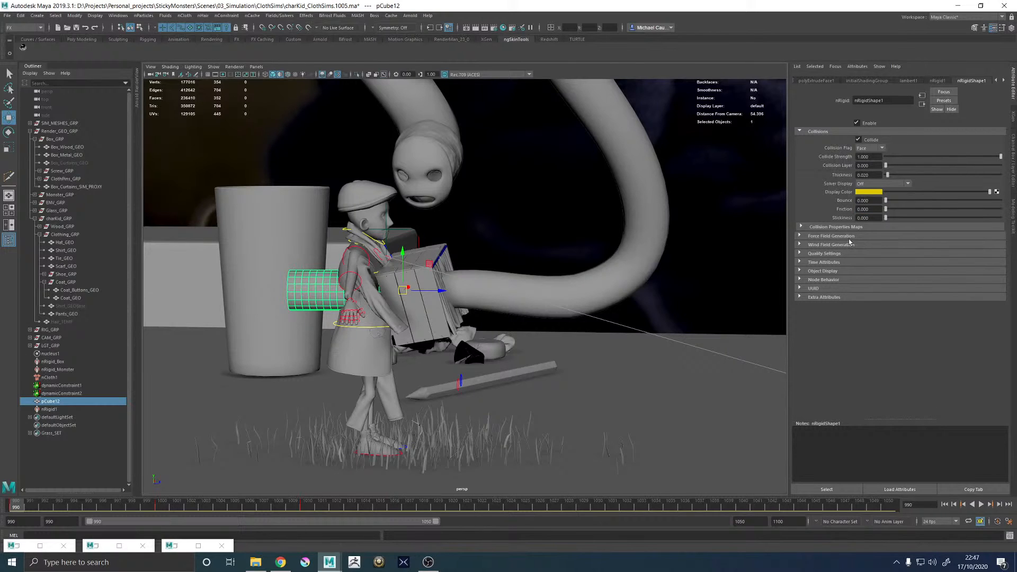
{"action": "left_click", "coordinate": [828, 236]}
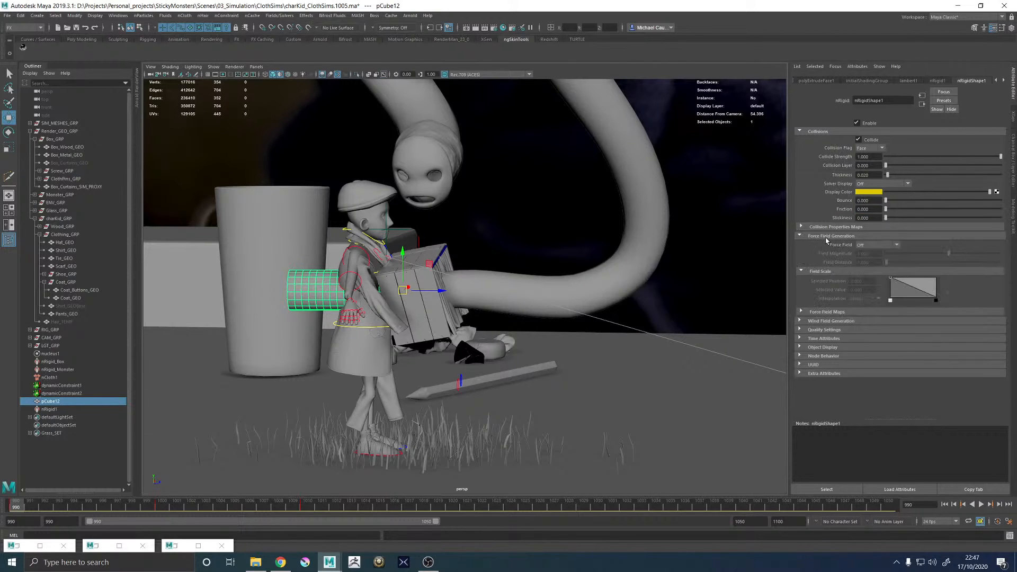
{"action": "left_click", "coordinate": [828, 236]}
{"action": "left_click", "coordinate": [832, 246]}
{"action": "left_click", "coordinate": [832, 246]}
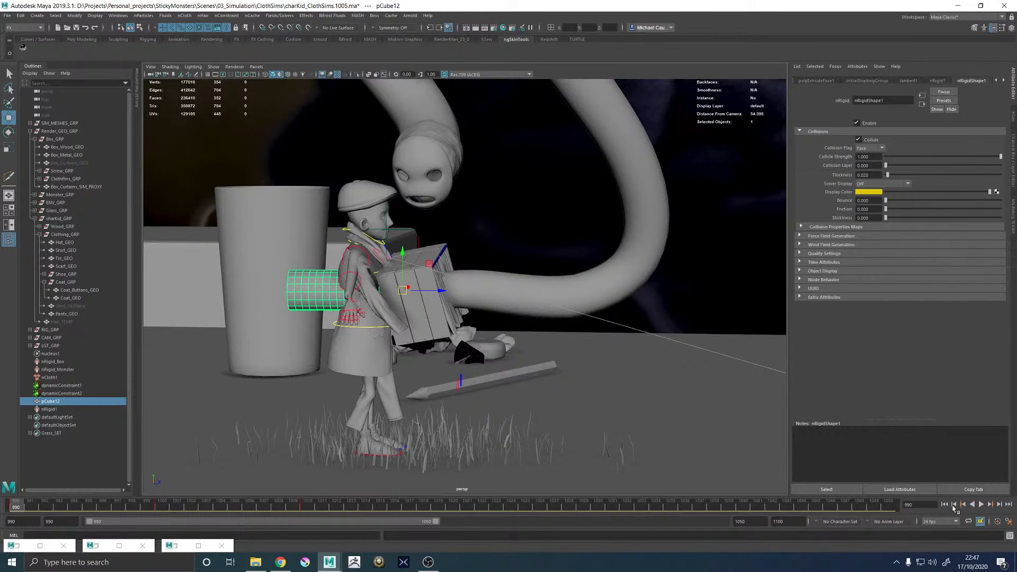
{"action": "left_click", "coordinate": [980, 504]}
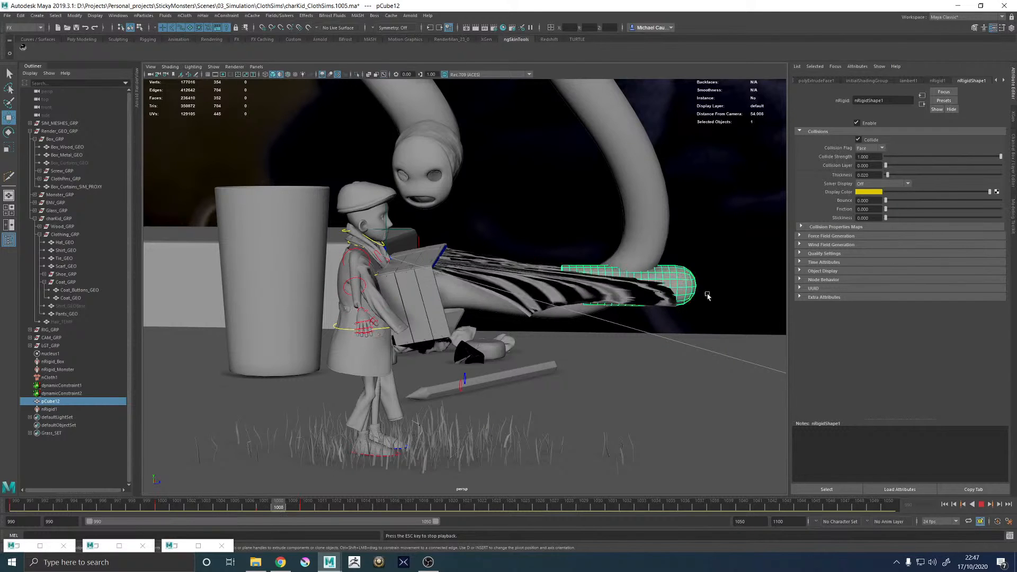
{"action": "left_click", "coordinate": [981, 505]}
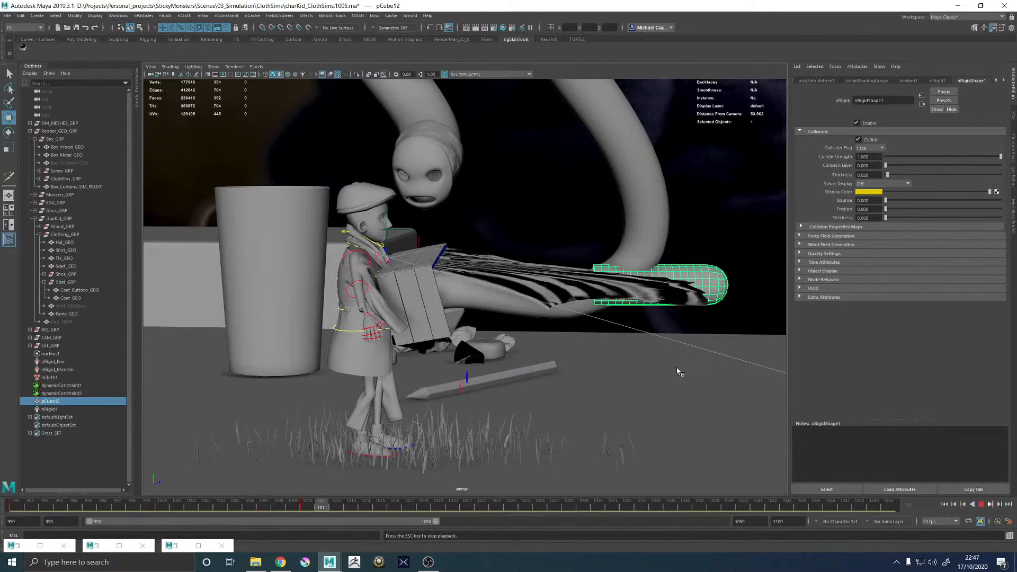
- Examine how the tube stretches the simulated curtains at frame 1011, then return the timeline to frame 990
{"action": "left_click_drag", "start_coordinate": [466, 296], "coordinate": [526, 303], "text": "alt"}
{"action": "right_click_drag", "start_coordinate": [526, 303], "coordinate": [787, 386], "text": "alt"}
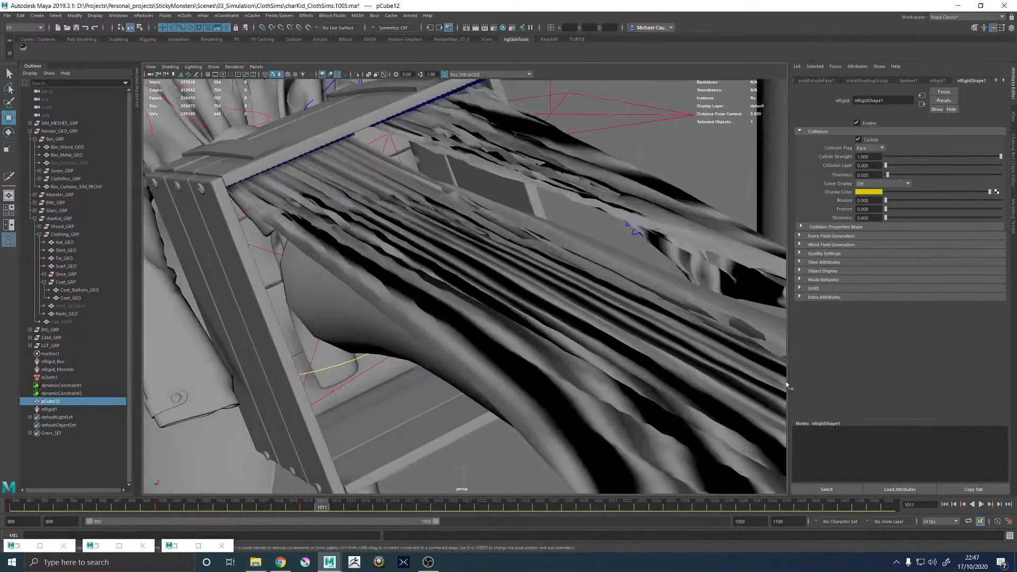
{"action": "mouse_move", "coordinate": [787, 386]}
{"action": "left_mouse_down", "text": "alt"}
{"action": "mouse_move", "coordinate": [589, 320]}
{"action": "mouse_move", "coordinate": [595, 344]}
{"action": "mouse_move", "coordinate": [435, 288]}
{"action": "mouse_move", "coordinate": [498, 280]}
{"action": "left_mouse_up", "text": "alt"}
{"action": "left_click", "coordinate": [450, 285]}
{"action": "right_click_drag", "start_coordinate": [656, 274], "coordinate": [481, 287], "text": "alt"}
{"action": "left_click_drag", "start_coordinate": [481, 287], "coordinate": [495, 273], "text": "alt"}
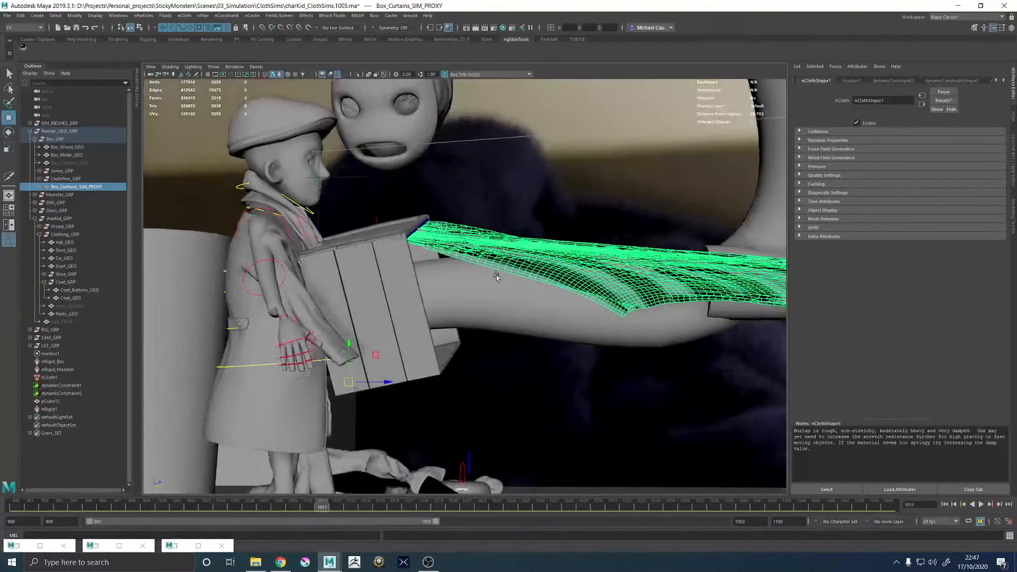
{"action": "left_click", "coordinate": [944, 505]}
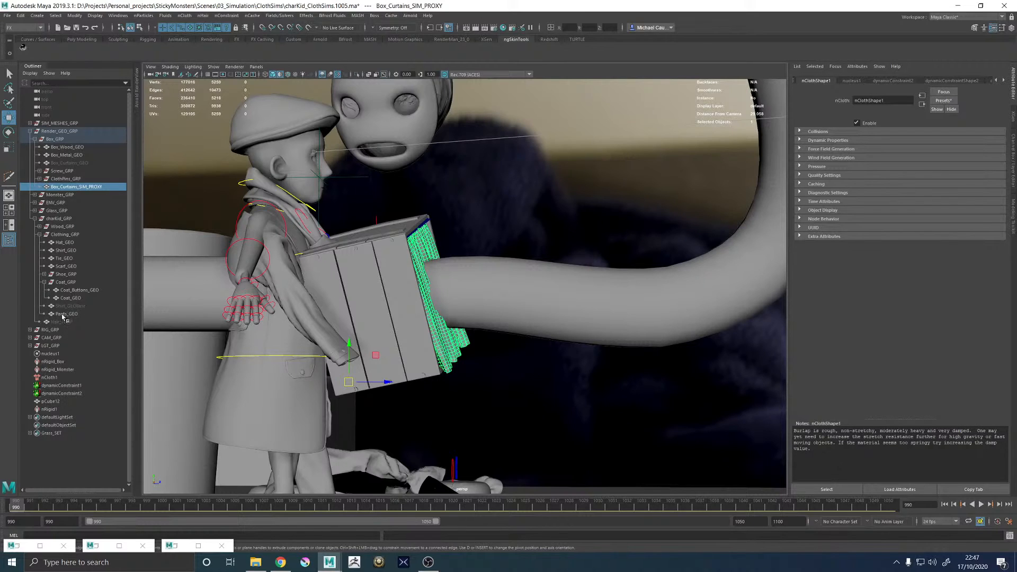
- Display the tube collider's collision thickness in the solver display and raise its thickness to about 0.07
{"action": "middle_click_drag", "start_coordinate": [157, 304], "coordinate": [318, 306], "text": "alt"}
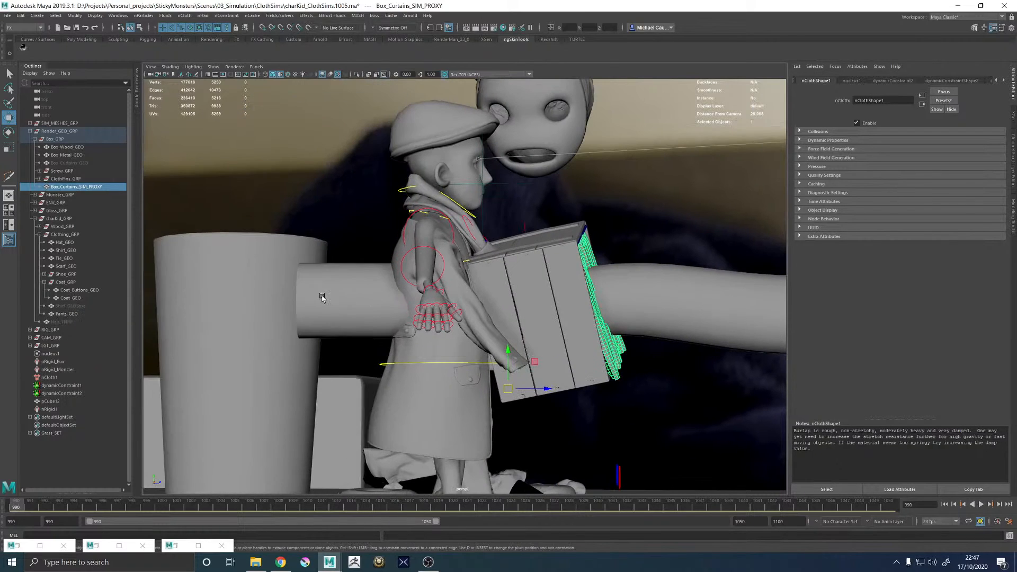
{"action": "left_click", "coordinate": [321, 297]}
{"action": "left_click", "coordinate": [879, 184]}
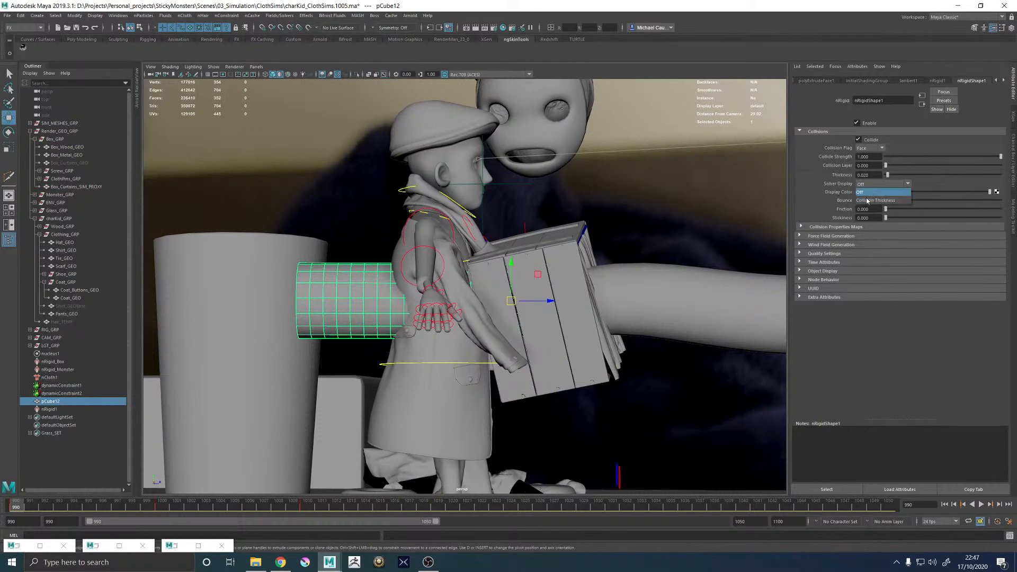
{"action": "left_click", "coordinate": [879, 197]}
{"action": "left_click_drag", "start_coordinate": [887, 176], "coordinate": [894, 177]}
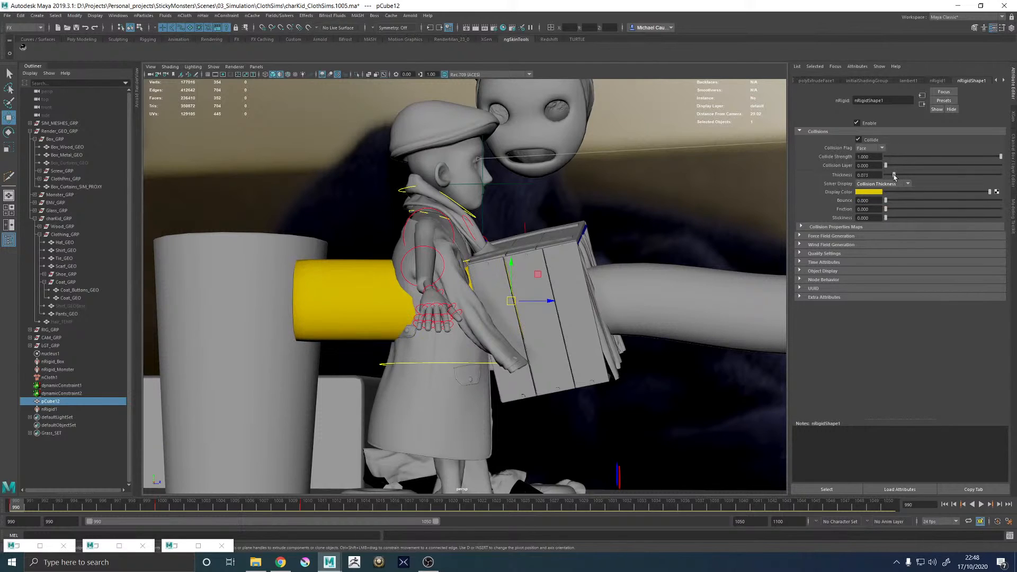
- Set the nucleus1 solver's substeps to 40
{"action": "left_click", "coordinate": [52, 378]}
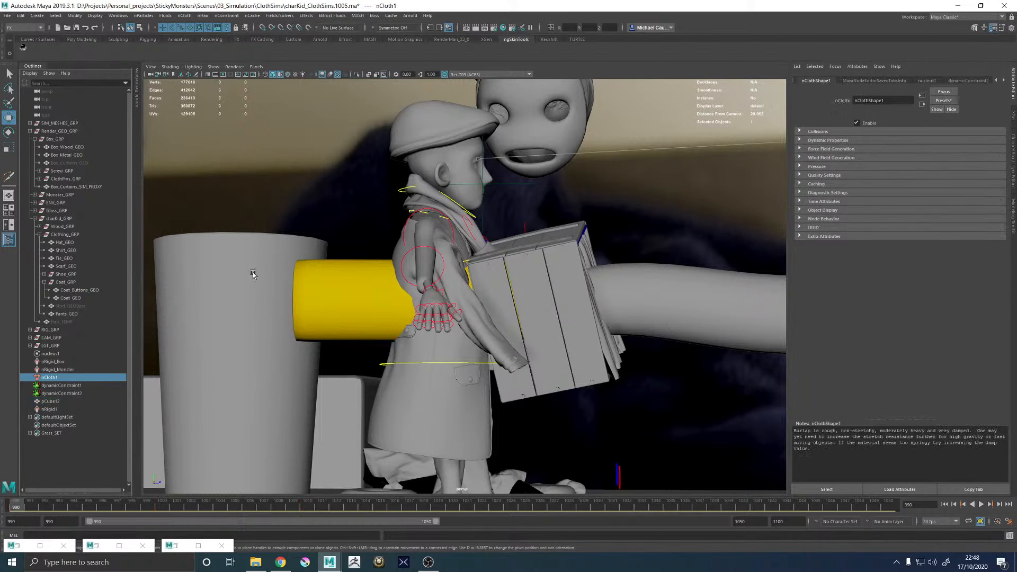
{"action": "left_click", "coordinate": [50, 353]}
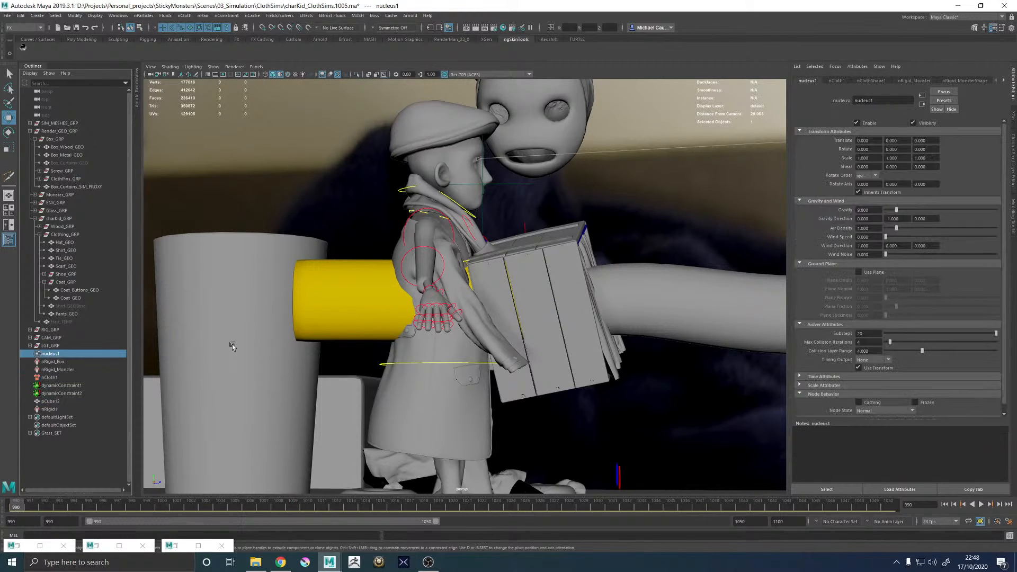
{"action": "left_click", "coordinate": [868, 333]}
{"action": "key", "text": "Tab"}
{"action": "left_click", "coordinate": [836, 376]}
{"action": "left_click", "coordinate": [838, 375]}
{"action": "key", "text": "shift+Tab"}
{"action": "key", "text": "Return"}
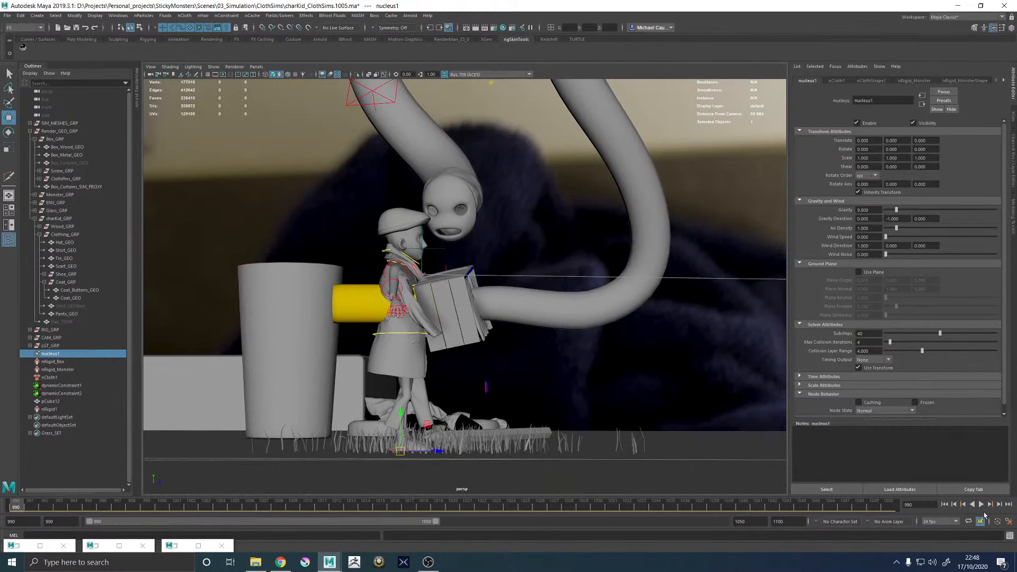
- Play the curtain simulation from frame 990 to frame 1020 to check the cloth, then return to frame 990
{"action": "left_click", "coordinate": [981, 504]}
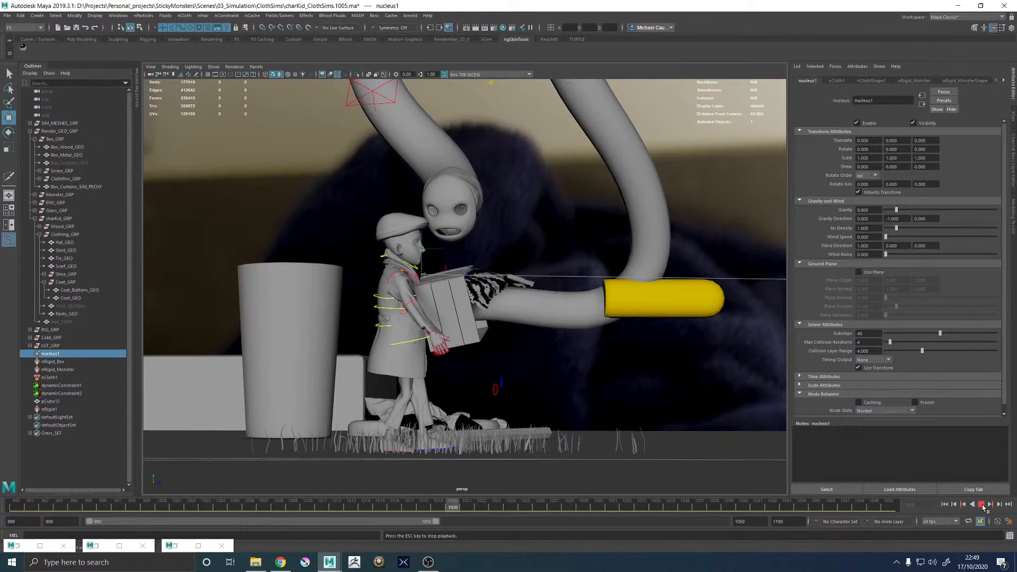
{"action": "left_click", "coordinate": [981, 504]}
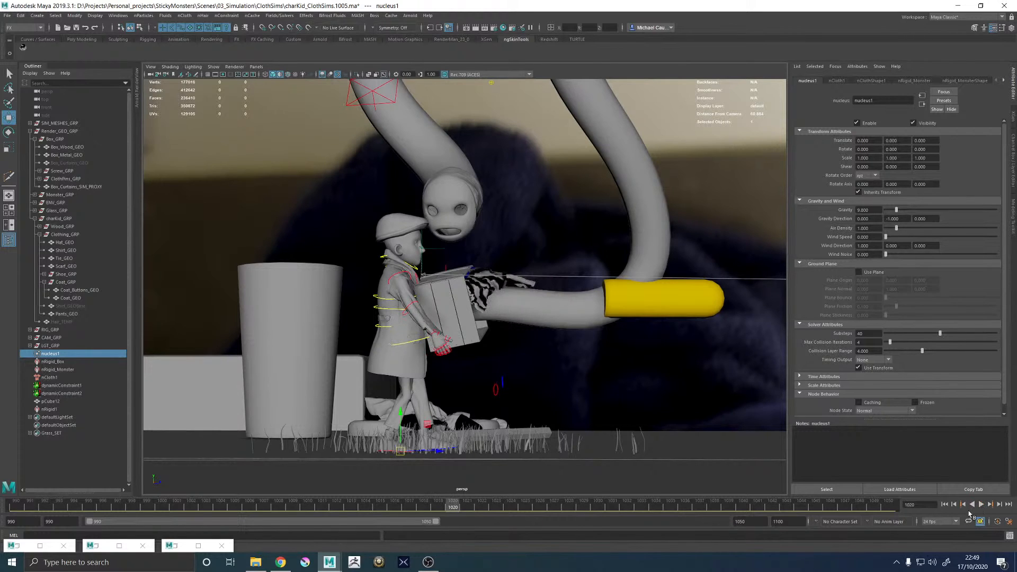
{"action": "left_click", "coordinate": [945, 504]}
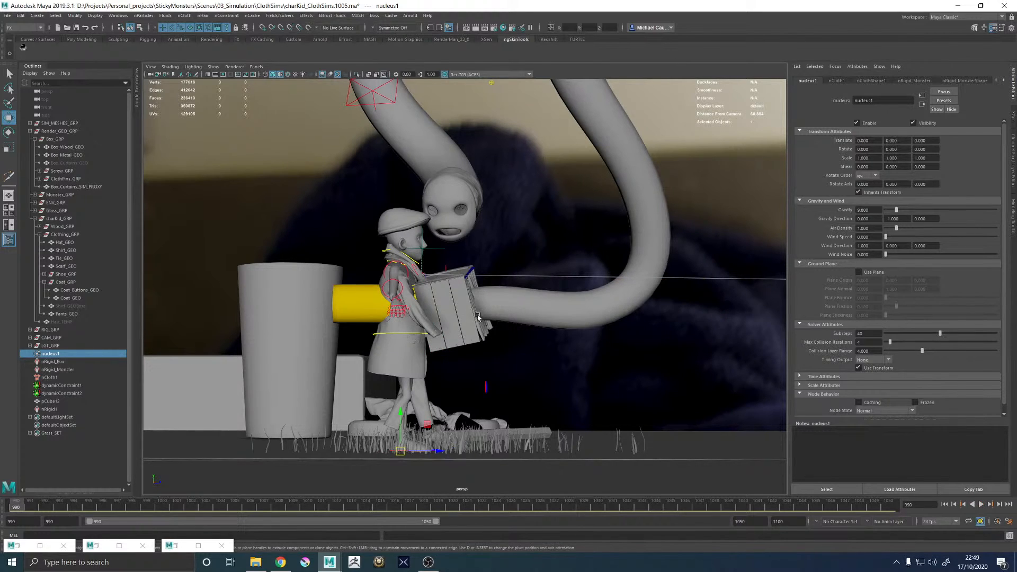
- Set the normals of the Box_Curtains_SIM_PROXY mesh to face and check the shading of its folds
{"action": "left_click", "coordinate": [485, 329]}
{"action": "key", "text": "f"}
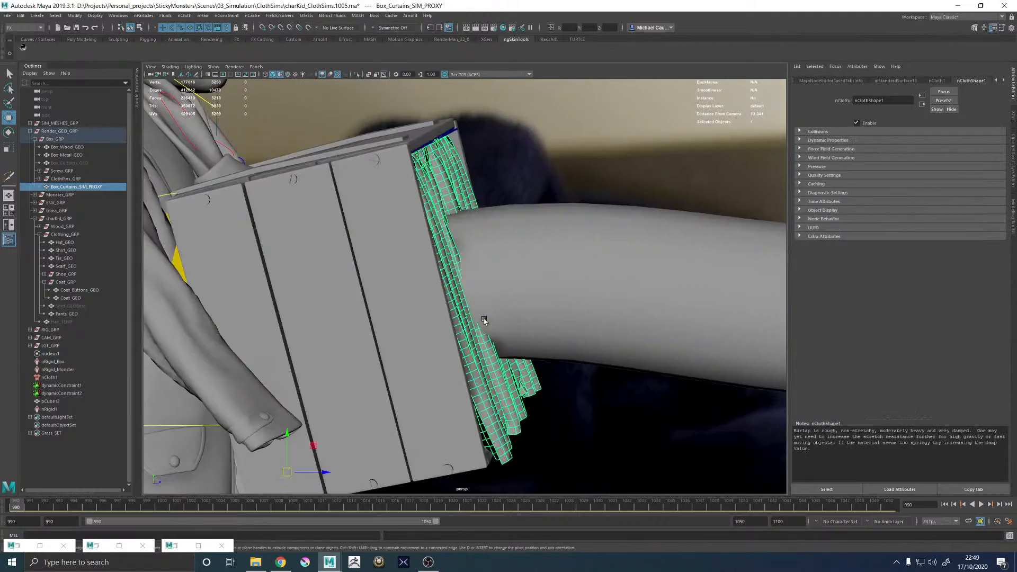
{"action": "left_click_drag", "start_coordinate": [485, 324], "coordinate": [454, 288], "text": "alt"}
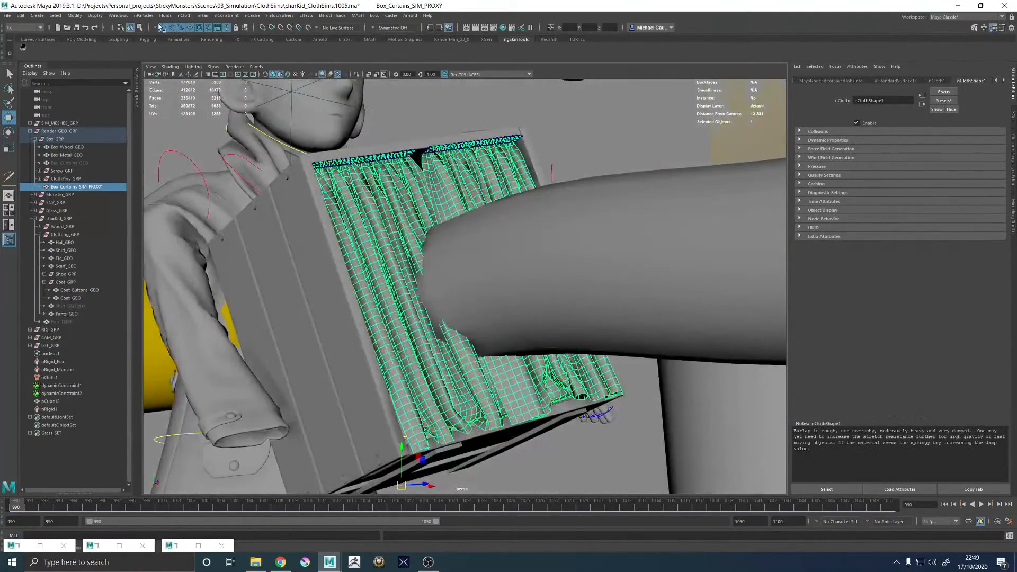
{"action": "left_click", "coordinate": [27, 27]}
{"action": "left_click", "coordinate": [16, 37]}
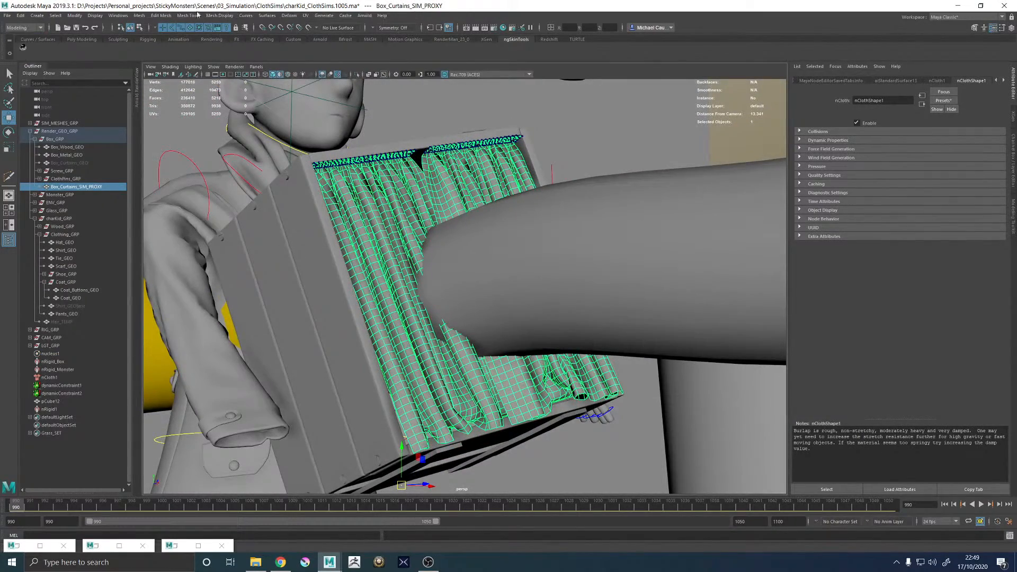
{"action": "left_click", "coordinate": [219, 16]}
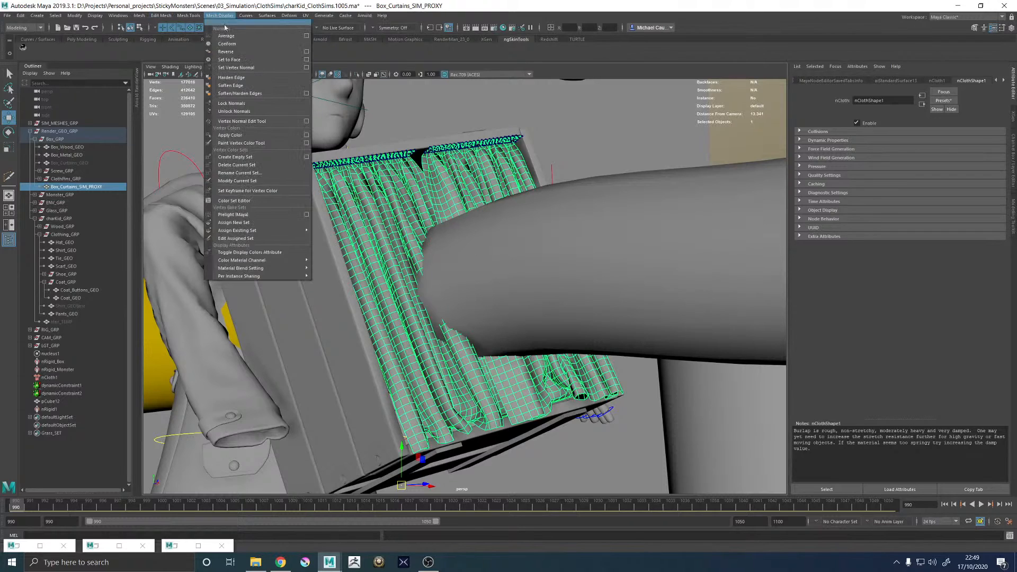
{"action": "left_click", "coordinate": [237, 60]}
{"action": "left_click_drag", "start_coordinate": [424, 212], "coordinate": [556, 159], "text": "alt"}
{"action": "left_click", "coordinate": [576, 143]}
{"action": "scroll", "coordinate": [565, 201], "scroll_direction": "down", "scroll_amount": 3}
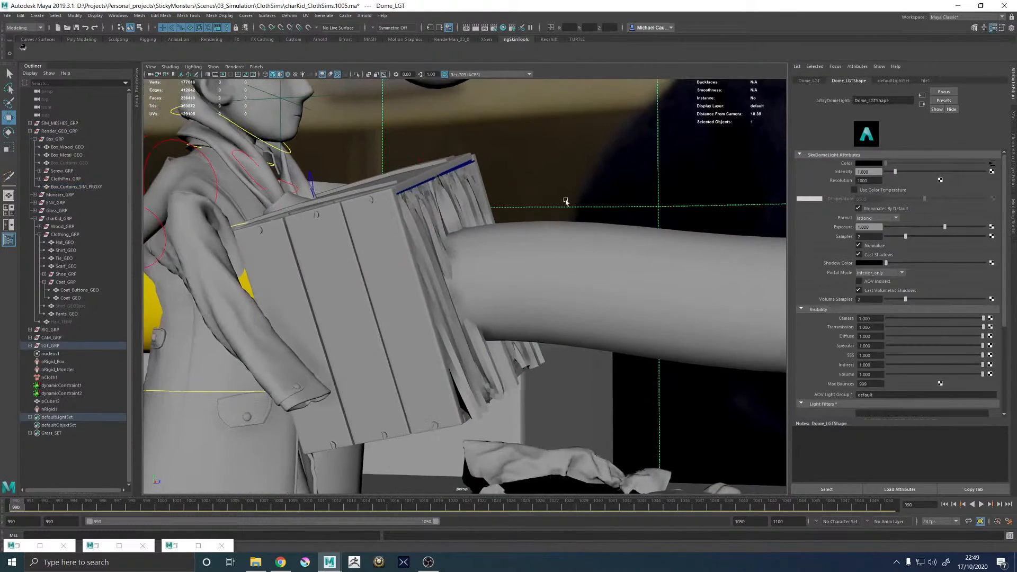
- Harden the edges of the Box_Curtains_SIM_PROXY mesh and deselect it to check the shading
{"action": "left_click", "coordinate": [461, 212]}
{"action": "left_click", "coordinate": [220, 15]}
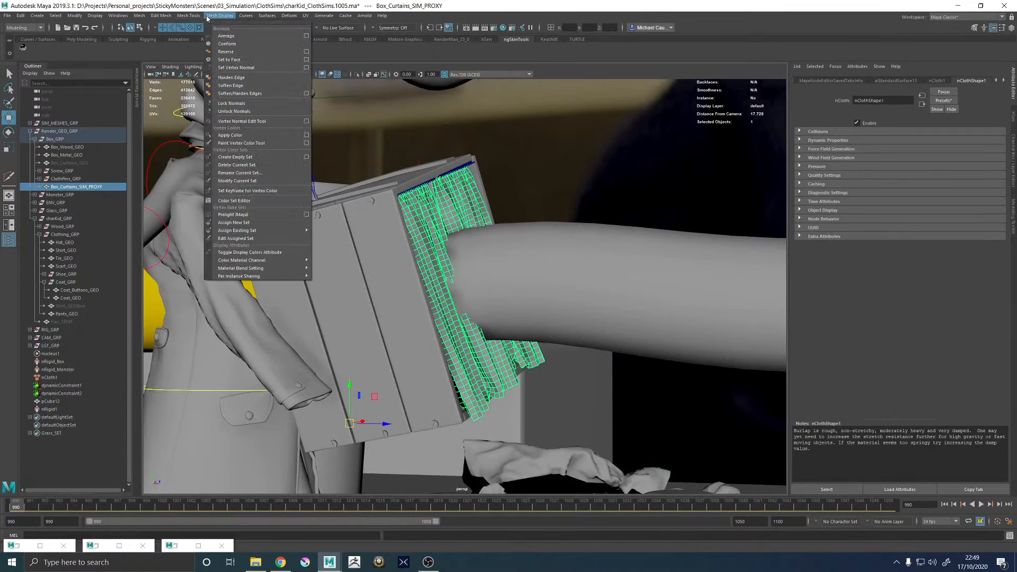
{"action": "left_click", "coordinate": [231, 78]}
{"action": "mouse_move", "coordinate": [588, 220]}
{"action": "left_mouse_down", "text": "alt"}
{"action": "mouse_move", "coordinate": [492, 225]}
{"action": "mouse_move", "coordinate": [581, 226]}
{"action": "mouse_move", "coordinate": [569, 228]}
{"action": "left_mouse_up", "text": "alt"}
{"action": "left_click", "coordinate": [554, 220]}
- Set the nucleus1 solver's substeps to 8
{"action": "right_click_drag", "start_coordinate": [570, 228], "coordinate": [534, 248], "text": "alt"}
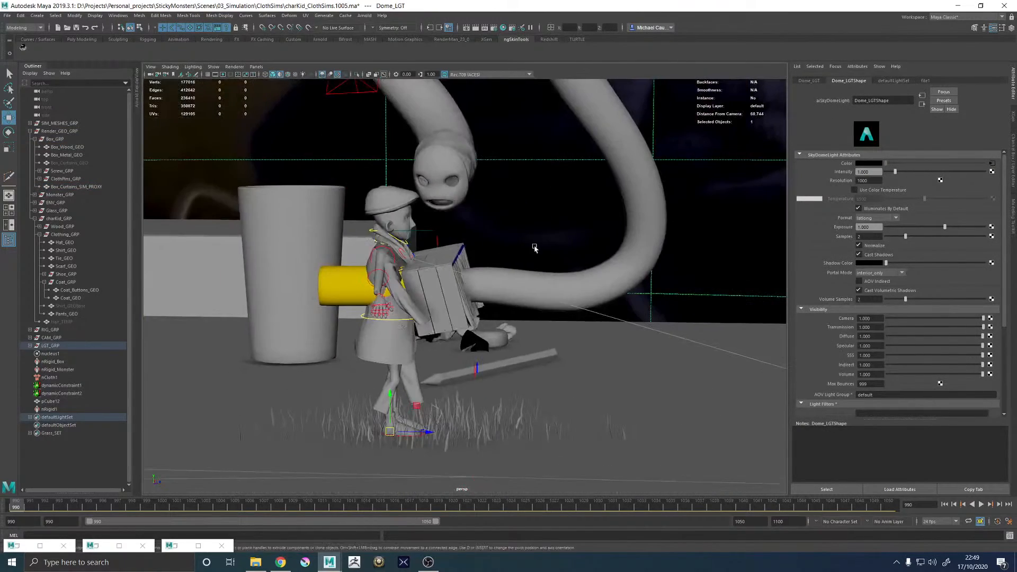
{"action": "left_click_drag", "start_coordinate": [534, 248], "coordinate": [358, 271], "text": "alt"}
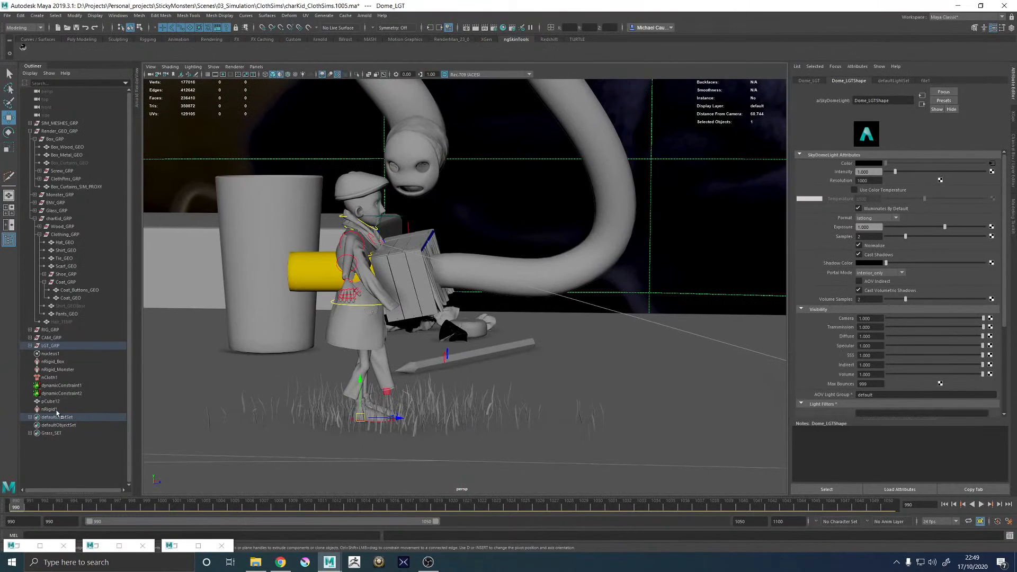
{"action": "left_click", "coordinate": [49, 354]}
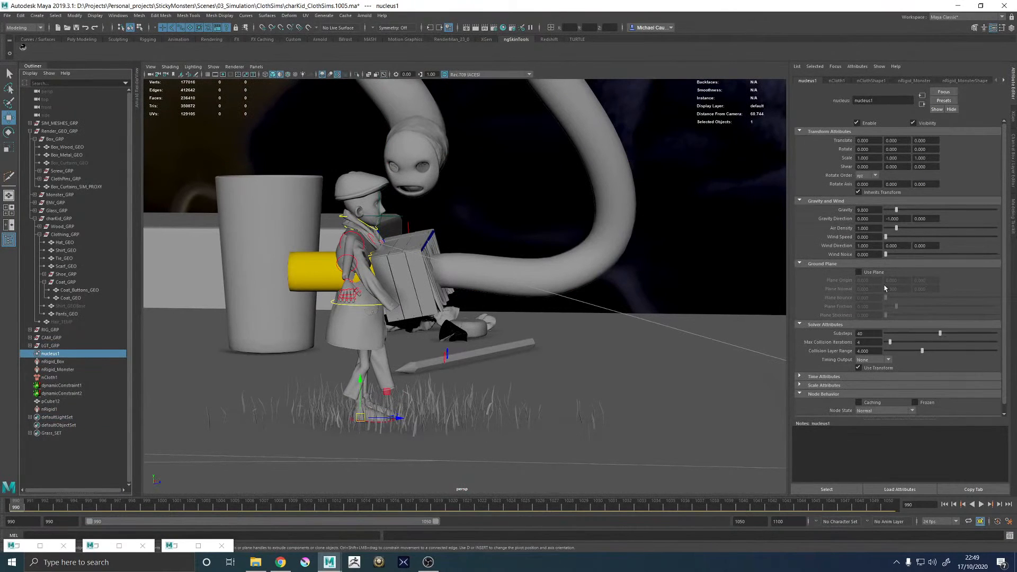
{"action": "left_click_drag", "start_coordinate": [867, 333], "coordinate": [855, 332]}
{"action": "type", "text": "8"}
{"action": "key", "text": "Return"}
- Set the friction in nCloth1's collision settings to 1
{"action": "left_click", "coordinate": [53, 409]}
{"action": "left_click", "coordinate": [53, 377]}
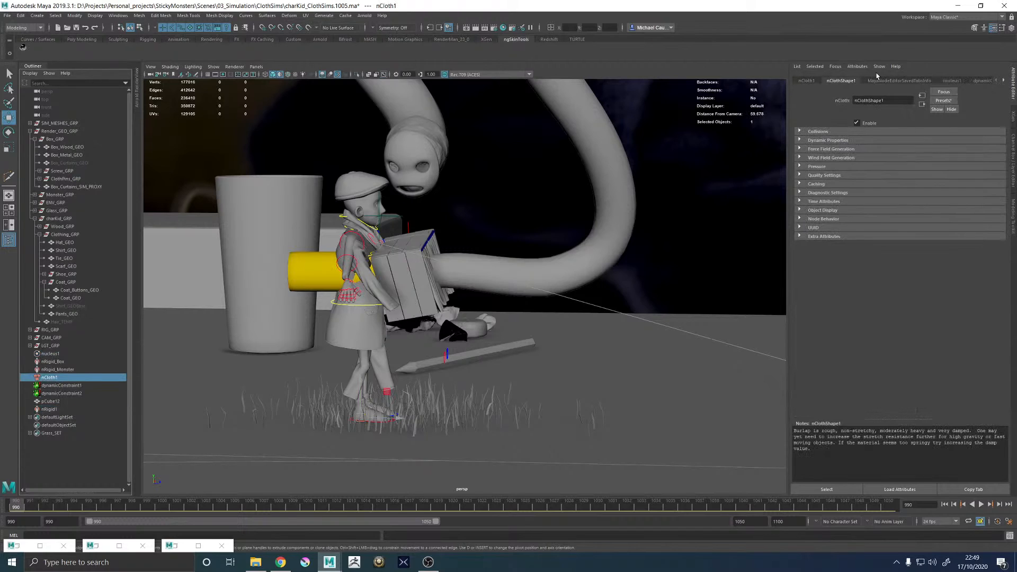
{"action": "left_click", "coordinate": [982, 83]}
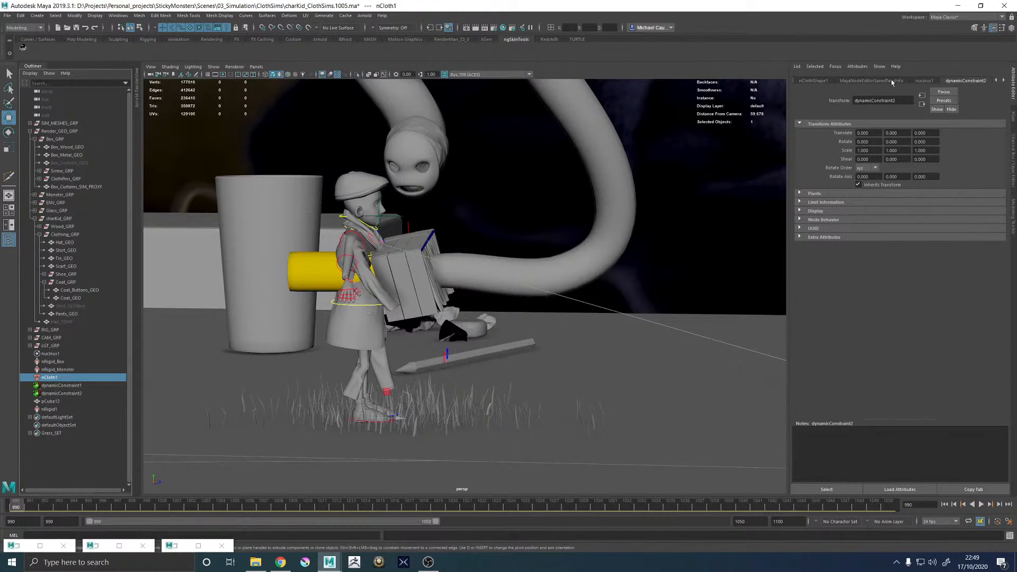
{"action": "left_click", "coordinate": [813, 81]}
{"action": "left_click", "coordinate": [825, 139]}
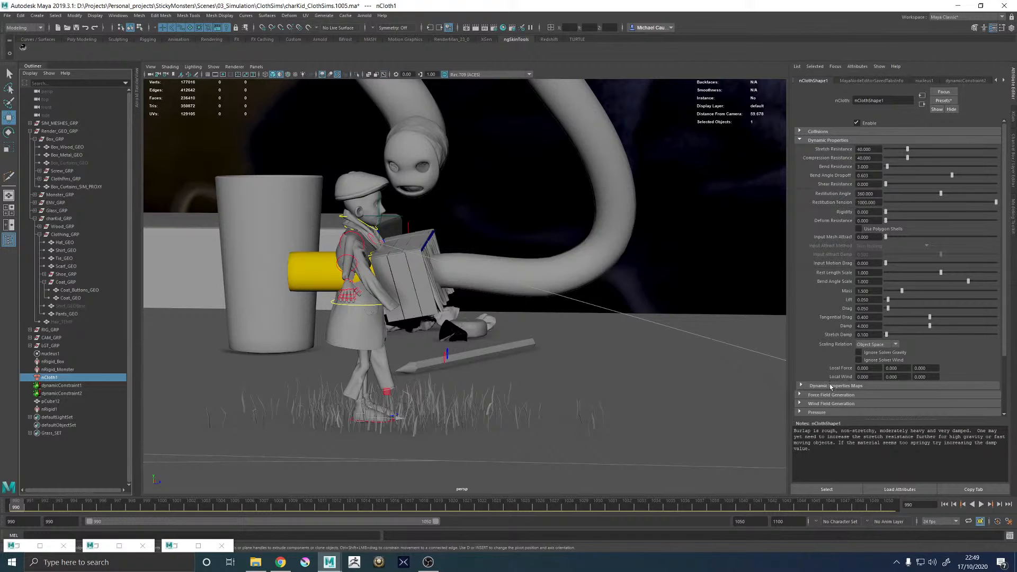
{"action": "left_click", "coordinate": [820, 133]}
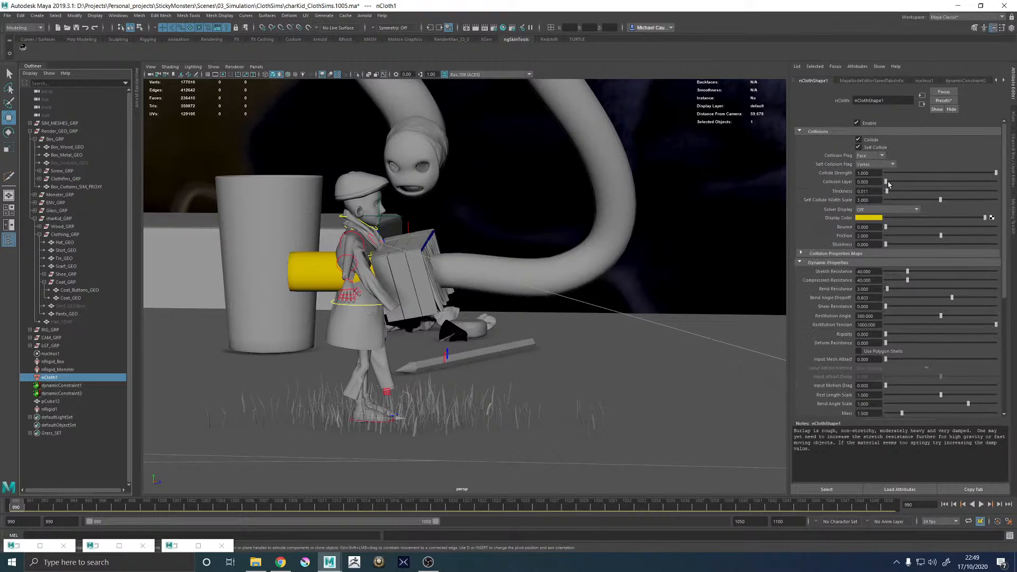
{"action": "left_click", "coordinate": [864, 236]}
{"action": "type", "text": "1"}
{"action": "key", "text": "Return"}
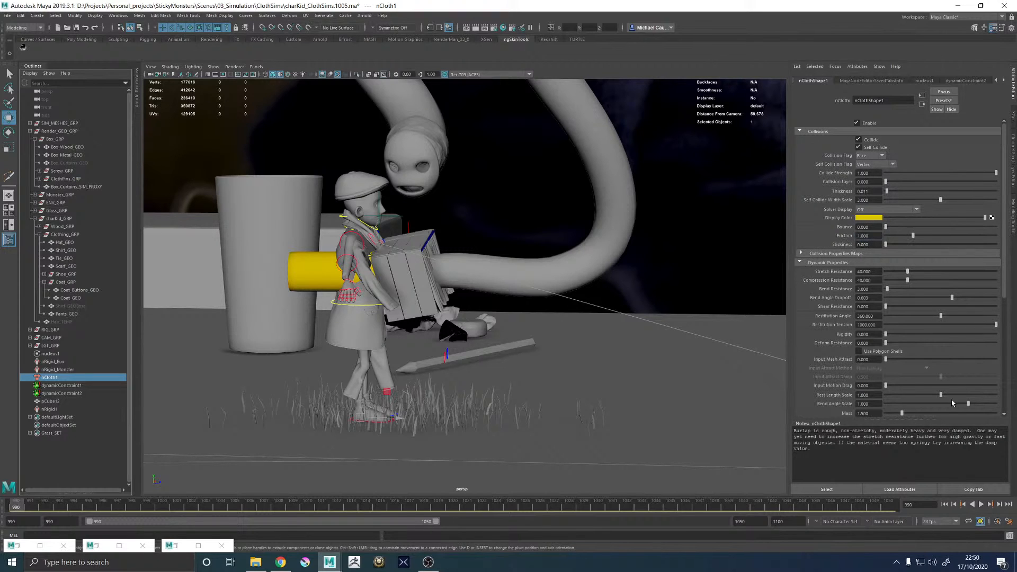
- Play the curtain simulation from frame 990 to frame 1019, checking from the front how the tube opens the curtains
{"action": "left_click", "coordinate": [981, 505]}
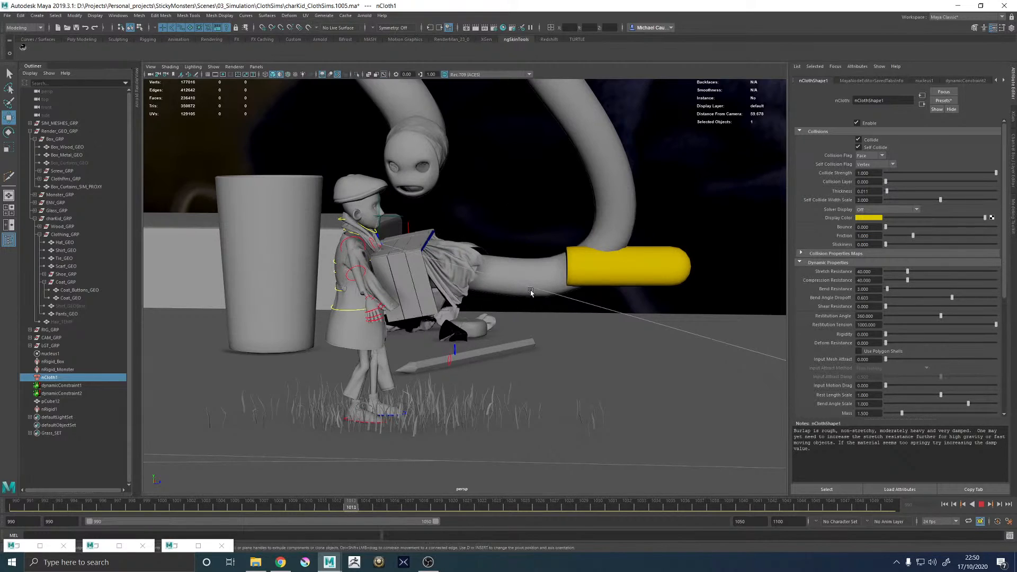
{"action": "left_click_drag", "start_coordinate": [530, 292], "coordinate": [530, 293], "text": "alt"}
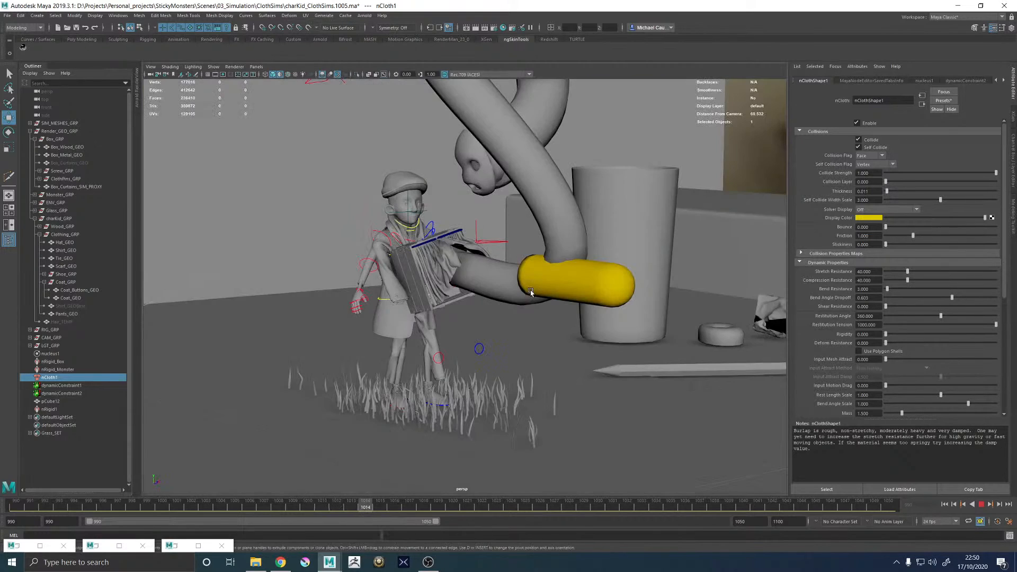
{"action": "left_click", "coordinate": [981, 504]}
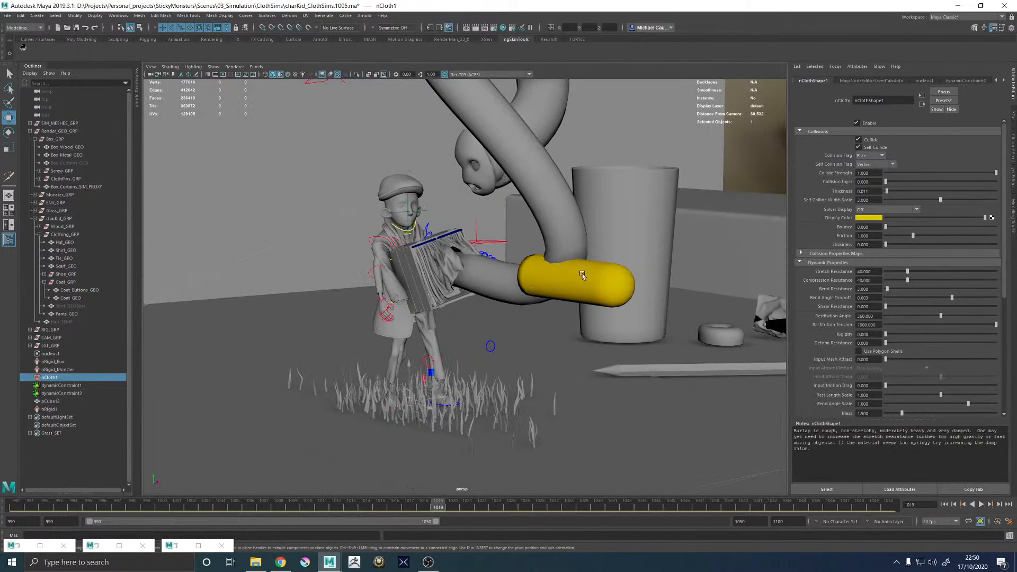
- Key the monster body collider's collide strength at 0 on frame 1000
{"action": "left_click", "coordinate": [506, 283]}
{"action": "left_click_drag", "start_coordinate": [505, 283], "coordinate": [596, 289], "text": "alt"}
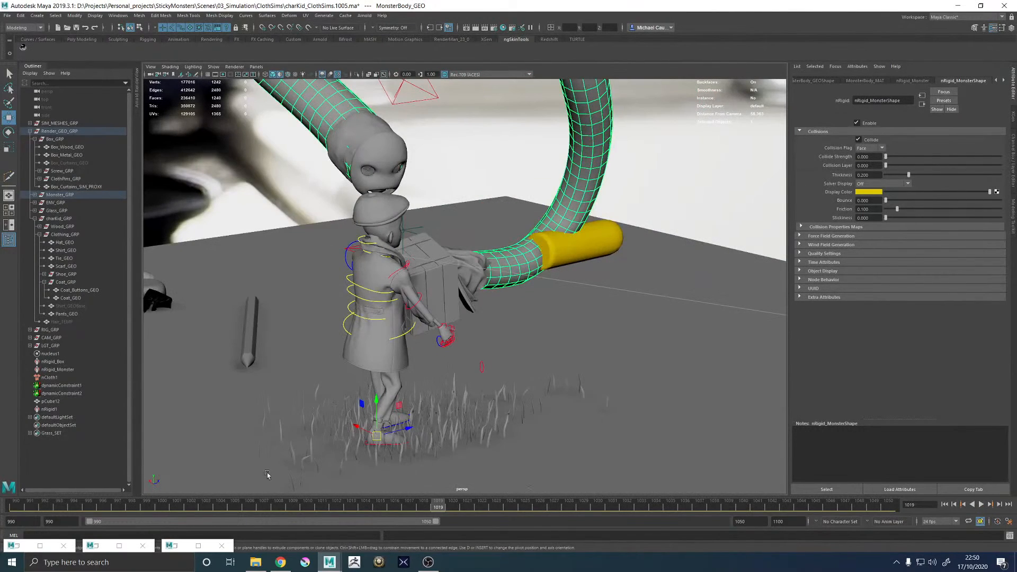
{"action": "left_click", "coordinate": [263, 505]}
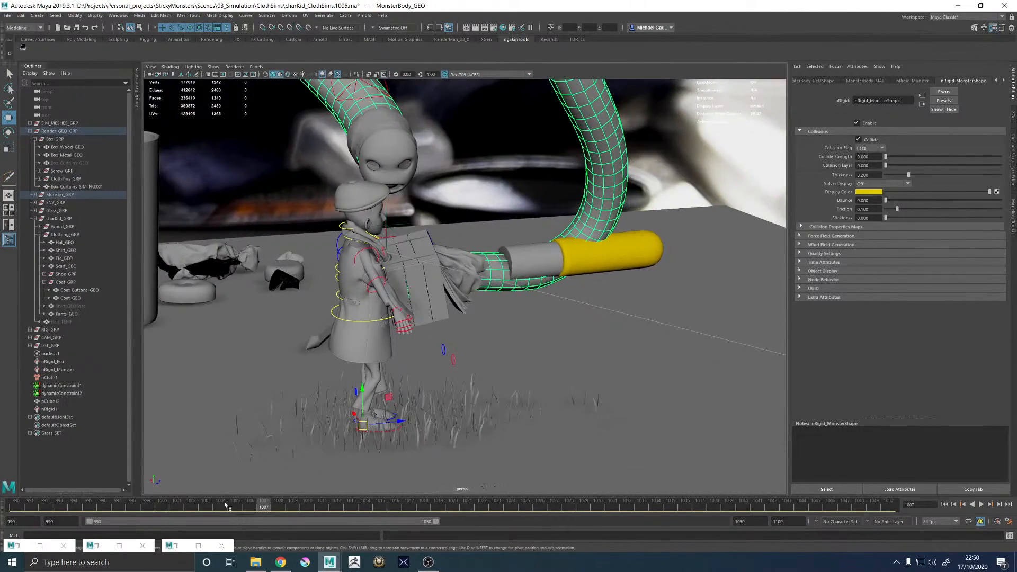
{"action": "left_click_drag", "start_coordinate": [224, 504], "coordinate": [162, 505]}
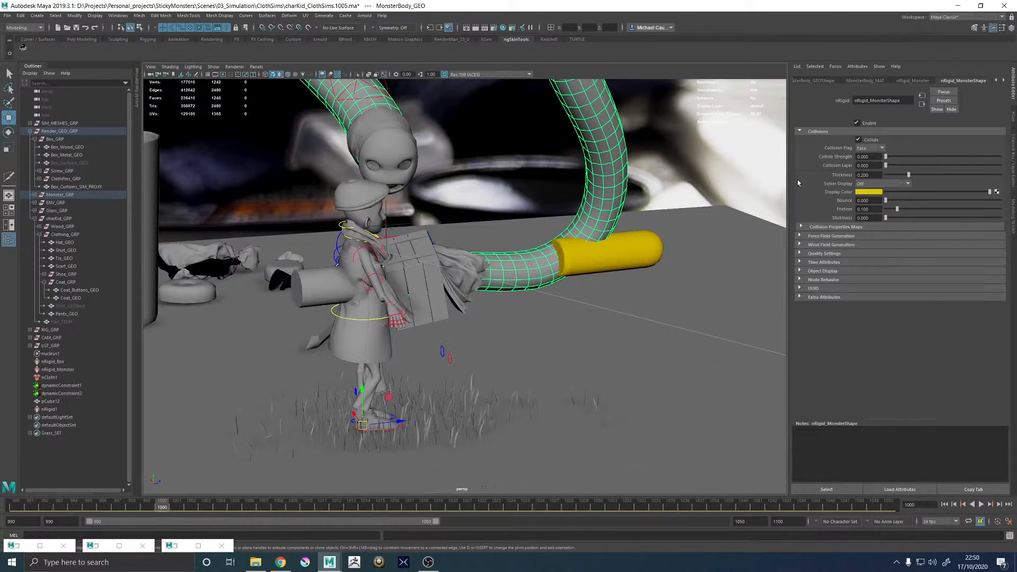
{"action": "right_click", "coordinate": [842, 159]}
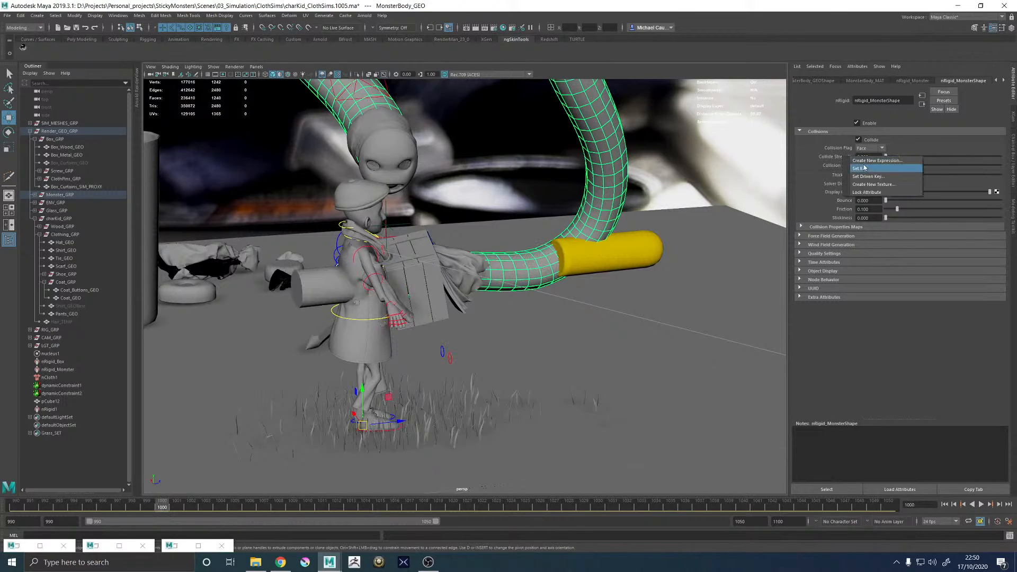
{"action": "left_click", "coordinate": [868, 167]}
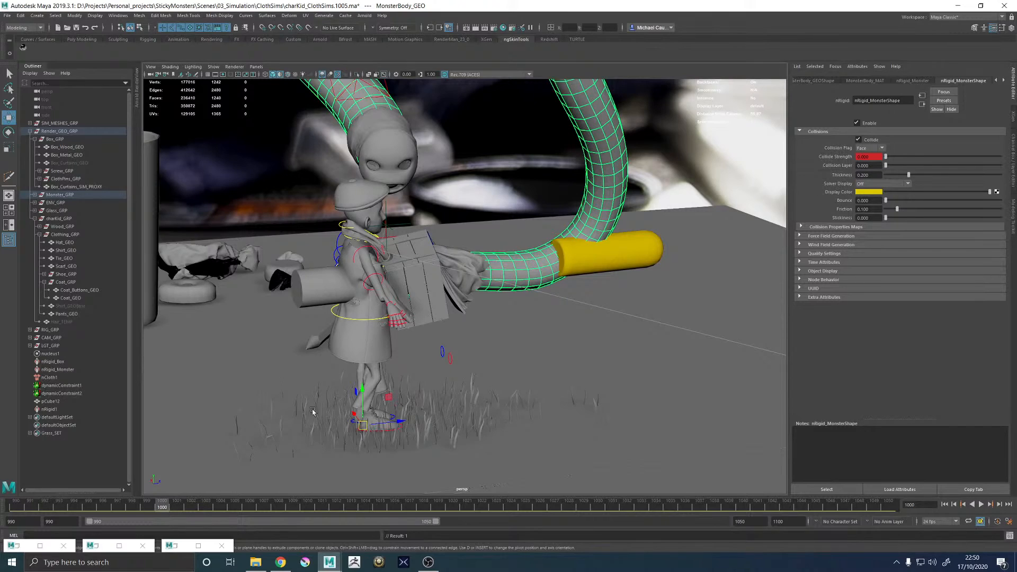
- Advance the simulation from frame 1000 to frame 1007 and key the monster body's collide strength at 0 there
{"action": "left_click", "coordinate": [197, 508]}
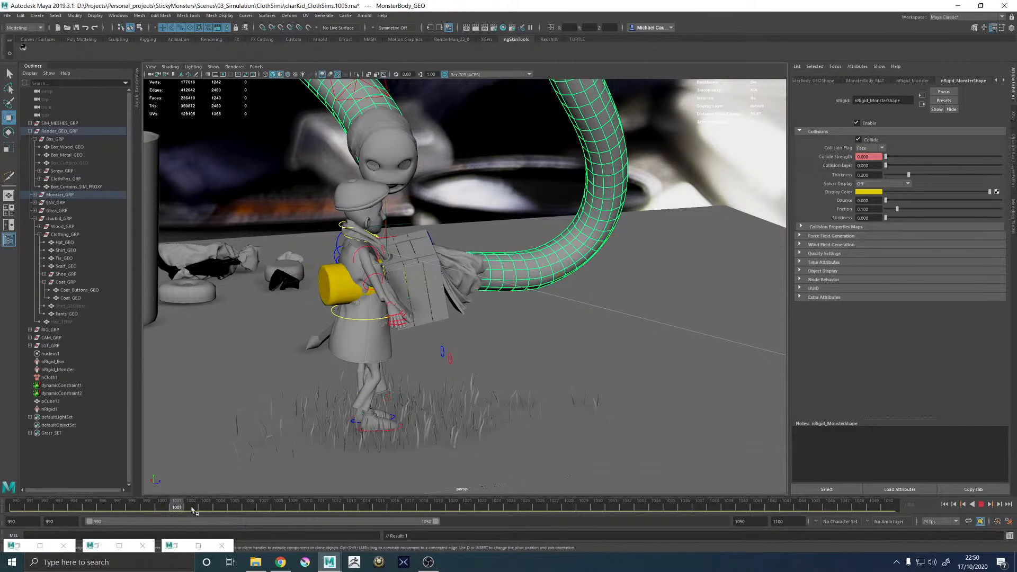
{"action": "left_click", "coordinate": [221, 508]}
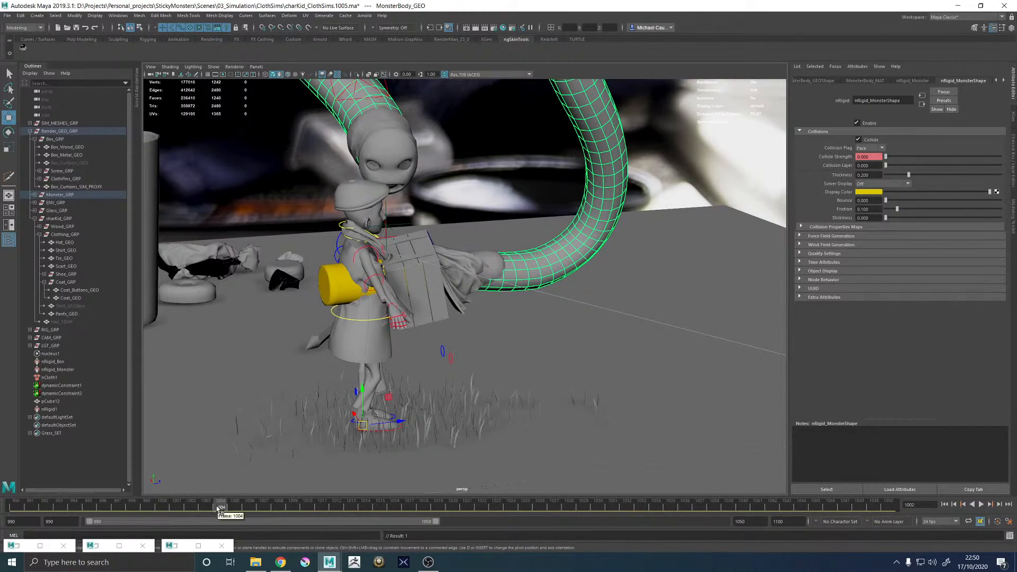
{"action": "left_click", "coordinate": [250, 507]}
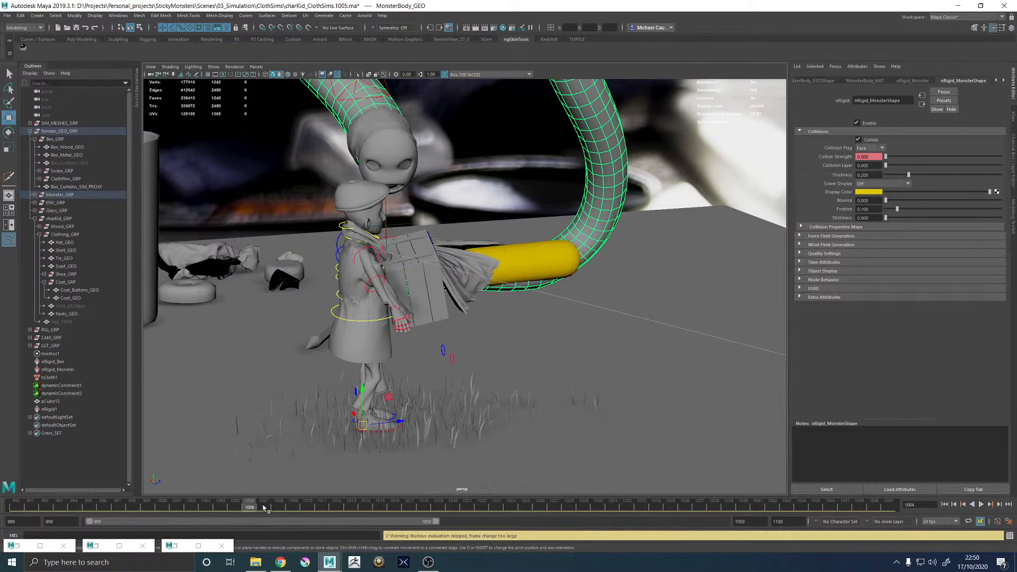
{"action": "left_click", "coordinate": [263, 508]}
{"action": "left_click_drag", "start_coordinate": [509, 414], "coordinate": [450, 410], "text": "alt"}
{"action": "right_click", "coordinate": [876, 157]}
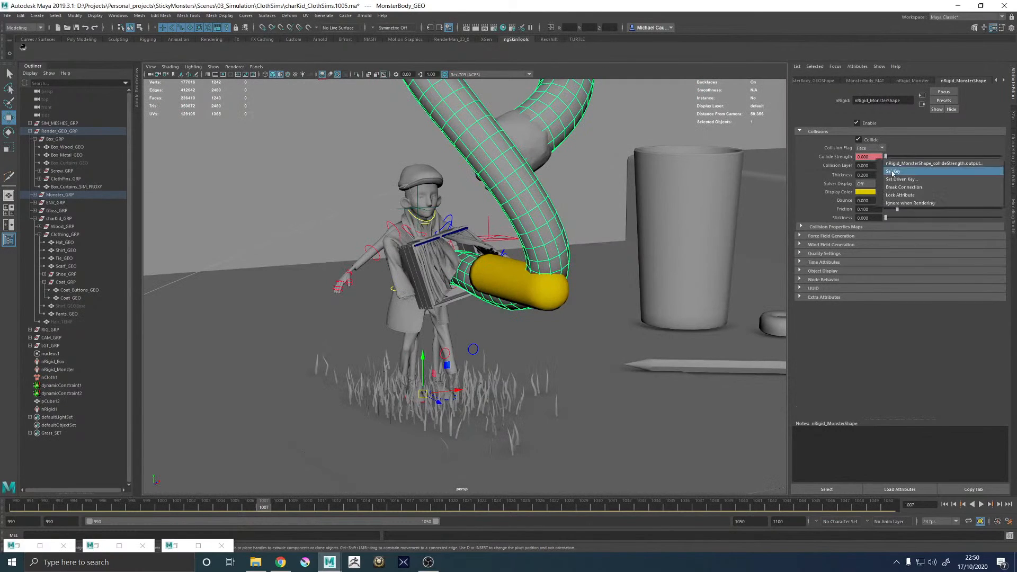
{"action": "left_click", "coordinate": [890, 173]}
- Key the monster body's collide strength at 1 on frame 1008
{"action": "left_click_drag", "start_coordinate": [307, 339], "coordinate": [379, 349], "text": "alt"}
{"action": "left_click", "coordinate": [278, 507]}
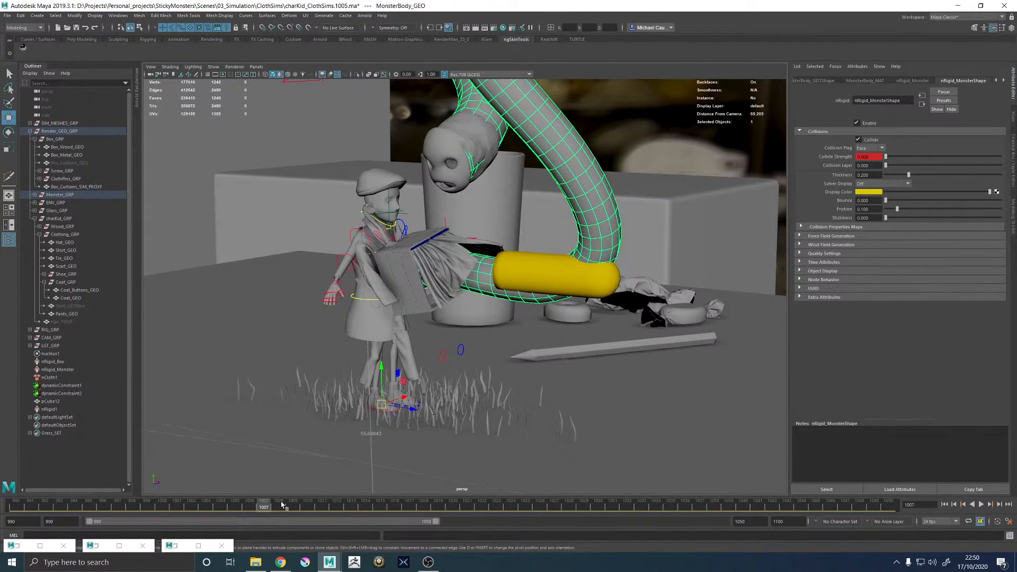
{"action": "left_click_drag", "start_coordinate": [443, 361], "coordinate": [461, 317], "text": "alt"}
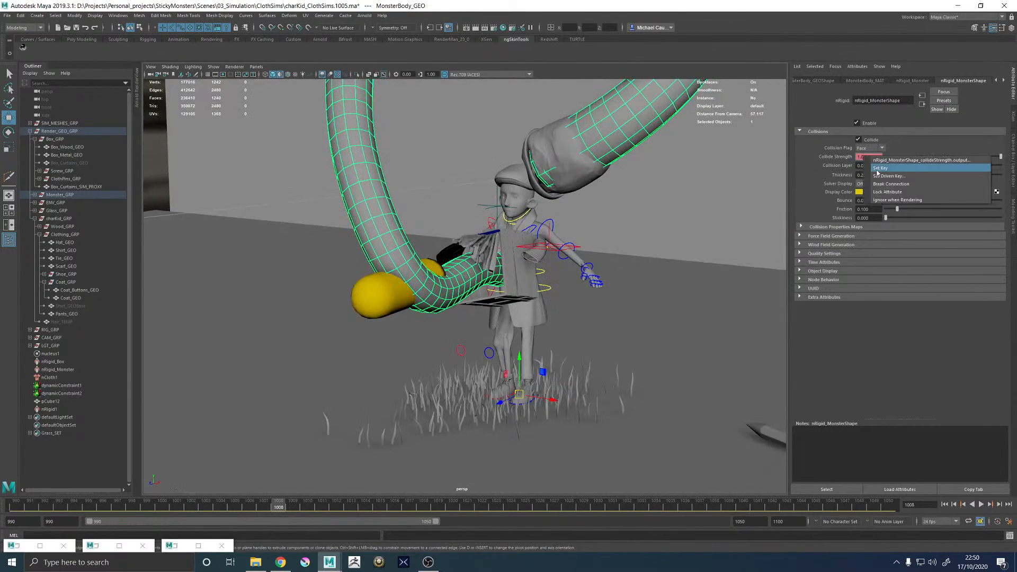
{"action": "left_click_drag", "start_coordinate": [339, 249], "coordinate": [488, 227], "text": "alt"}
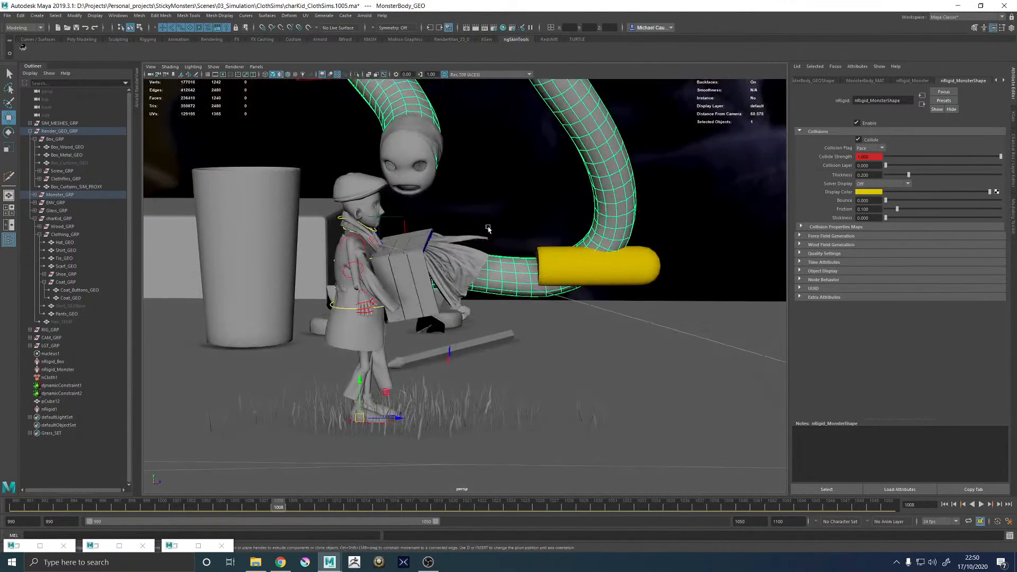
- Play the simulation on from frame 1008, checking how the curtains react to the monster body, and rewind to frame 990
{"action": "left_click", "coordinate": [517, 290]}
{"action": "left_click", "coordinate": [981, 504]}
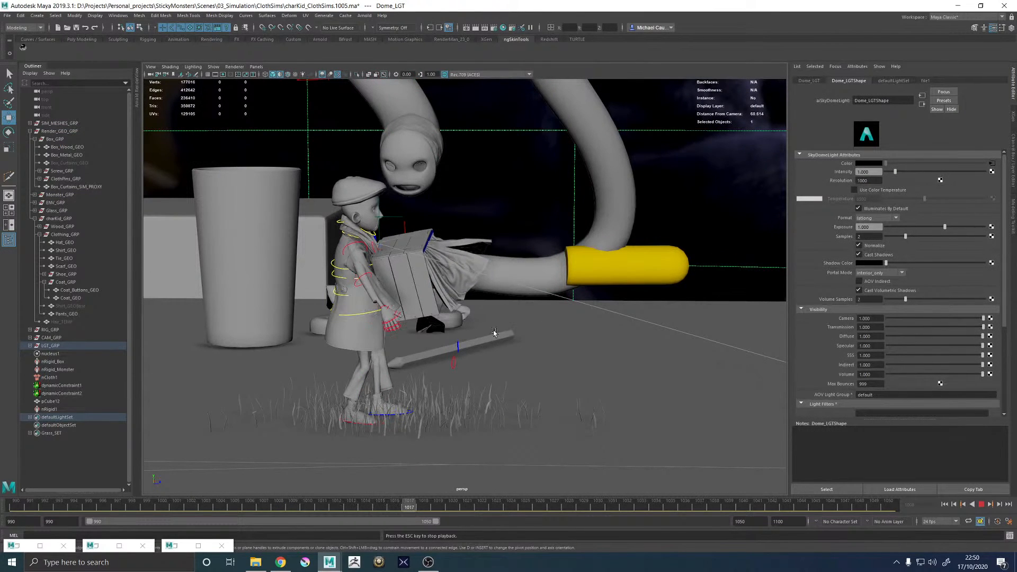
{"action": "left_click_drag", "start_coordinate": [543, 332], "coordinate": [494, 332], "text": "alt"}
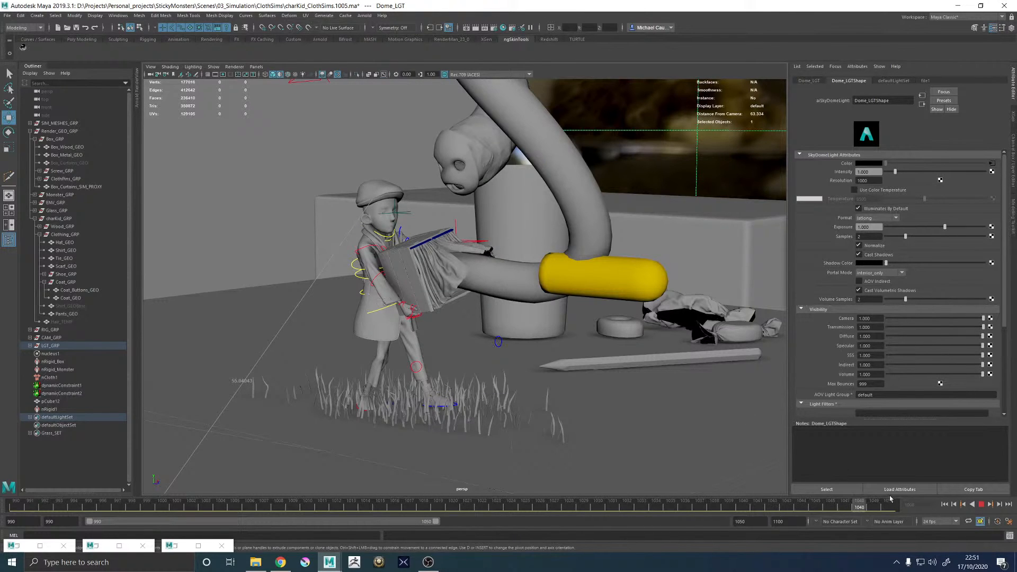
{"action": "left_click", "coordinate": [982, 506]}
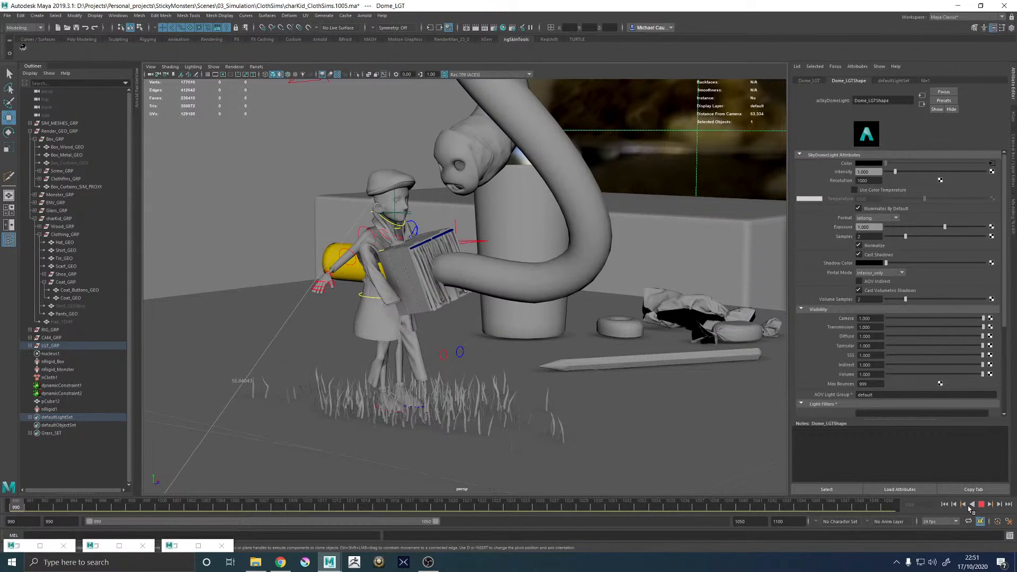
{"action": "left_click", "coordinate": [946, 506]}
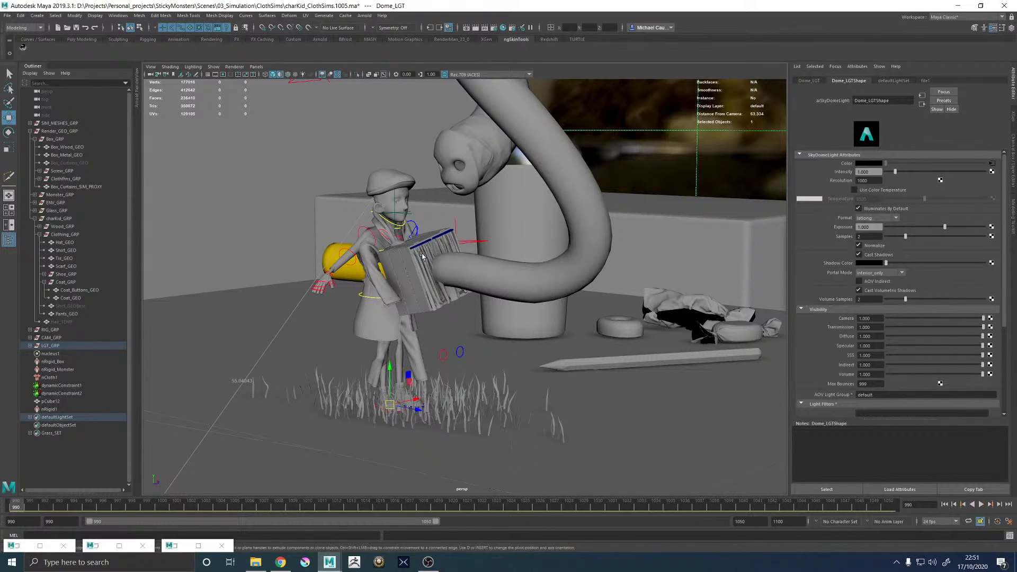
- Set the friction in nCloth1's collision settings to 0.5
{"action": "left_click", "coordinate": [51, 377]}
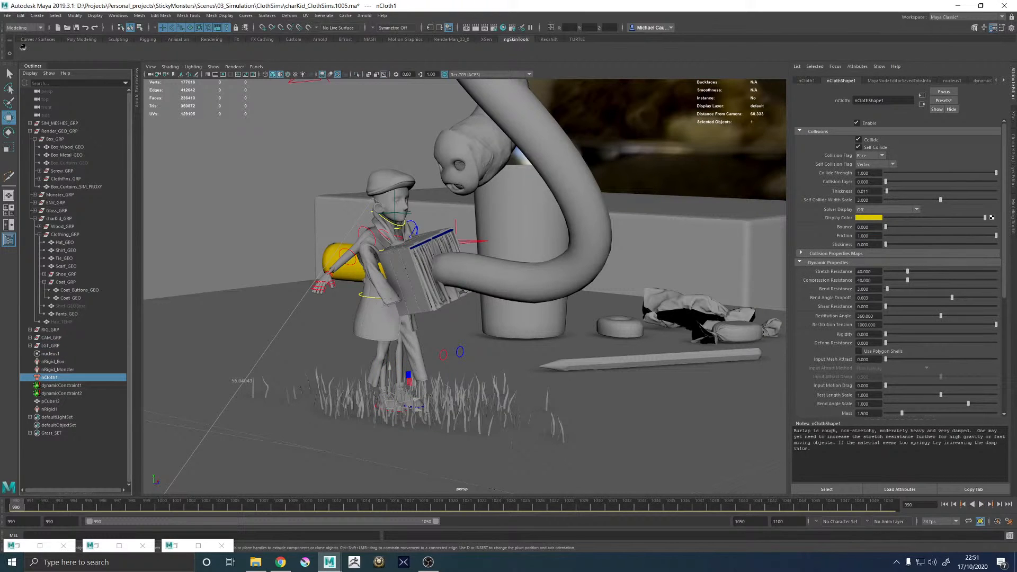
{"action": "left_click_drag", "start_coordinate": [870, 237], "coordinate": [830, 239]}
{"action": "type", "text": ".5"}
{"action": "key", "text": "Return"}
- Play the curtain simulation from frame 990 with the reduced friction and examine how the cloth slides along the monster body
{"action": "left_click", "coordinate": [980, 504]}
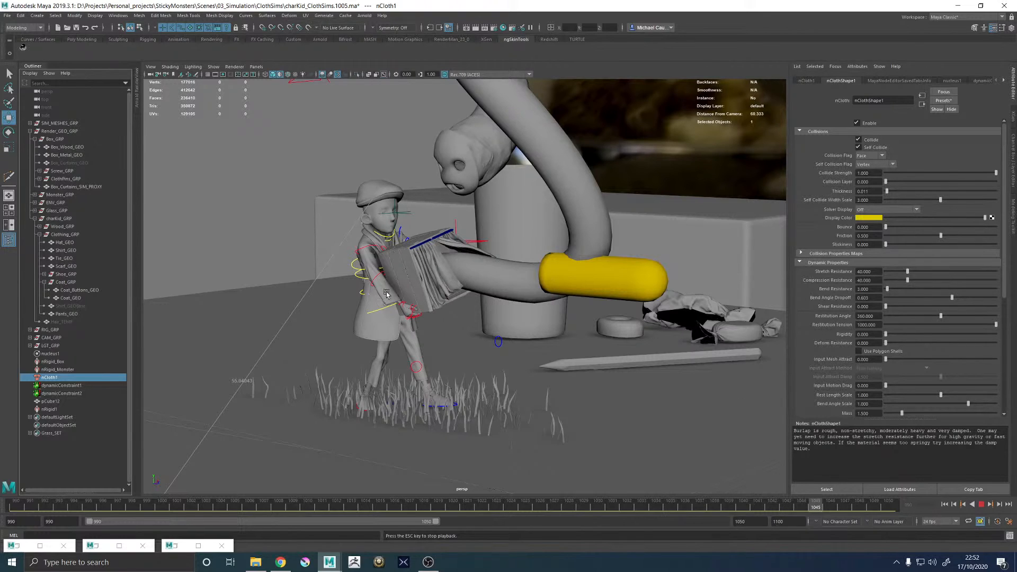
{"action": "left_click", "coordinate": [981, 504]}
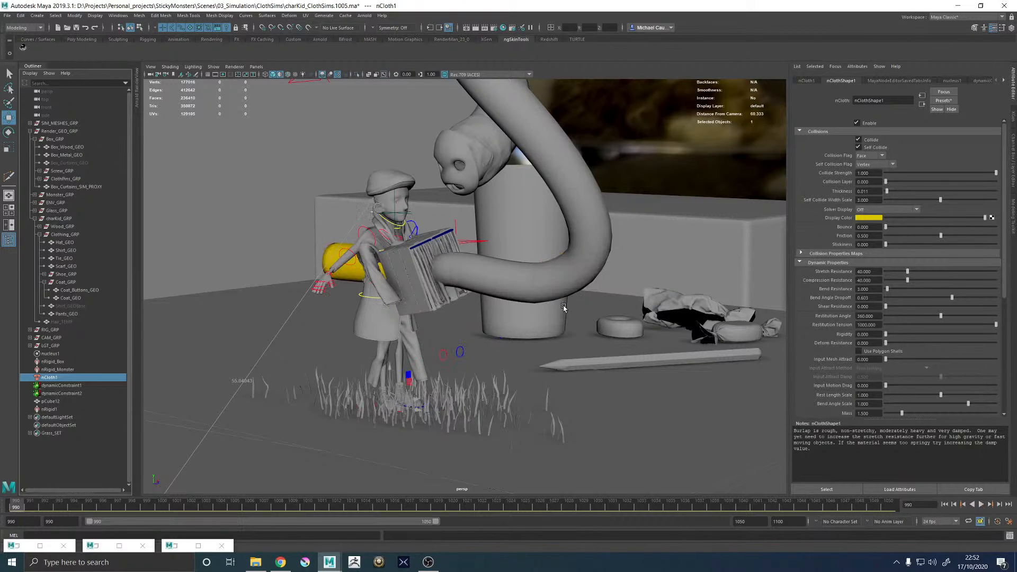
{"action": "left_click_drag", "start_coordinate": [563, 308], "coordinate": [624, 309], "text": "alt"}
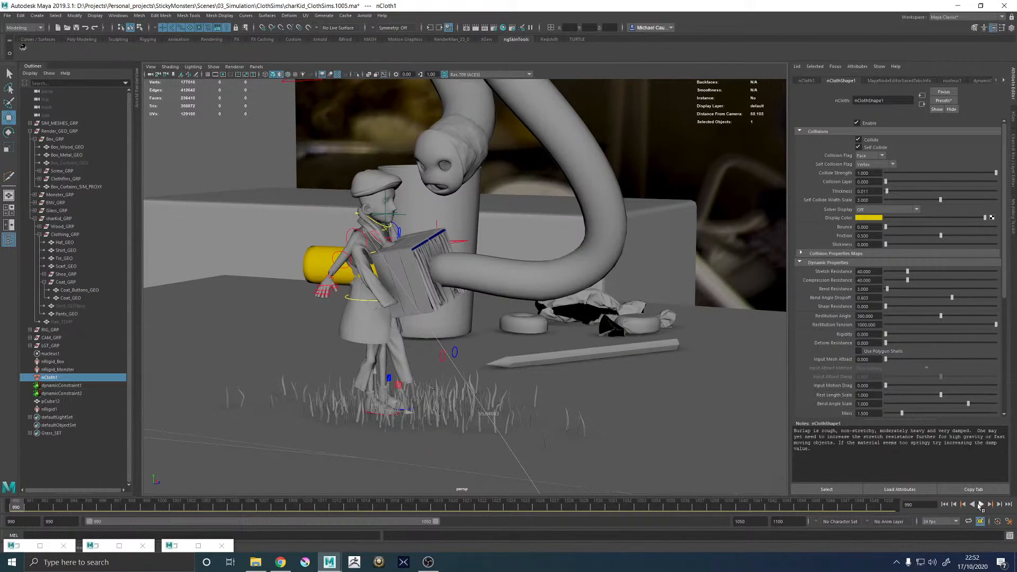
- Extend the end of the playback range to frame 1100 and run the simulation from frame 990 to frame 1046
{"action": "left_click", "coordinate": [739, 521]}
{"action": "key", "text": "Return"}
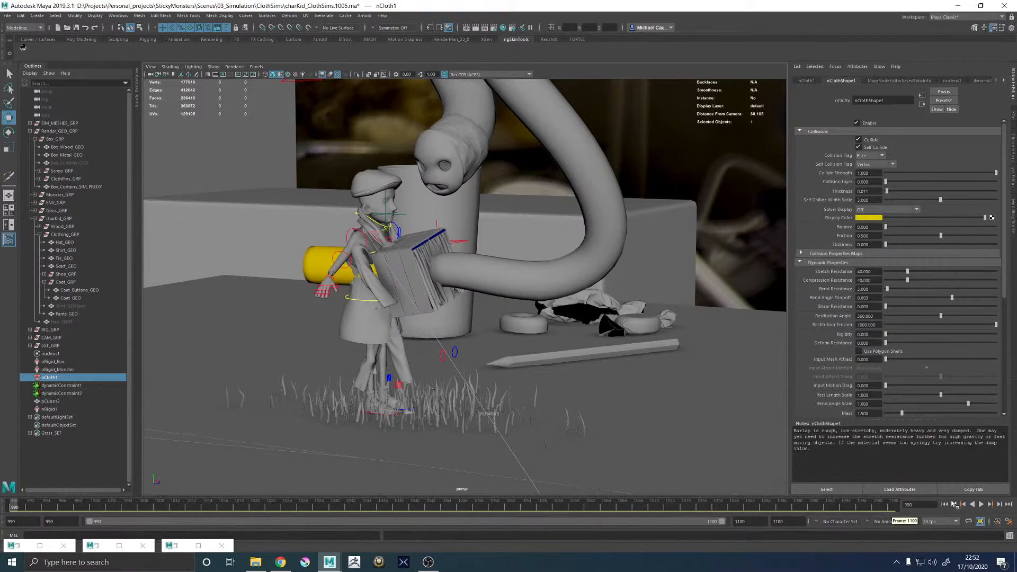
{"action": "left_click", "coordinate": [981, 505]}
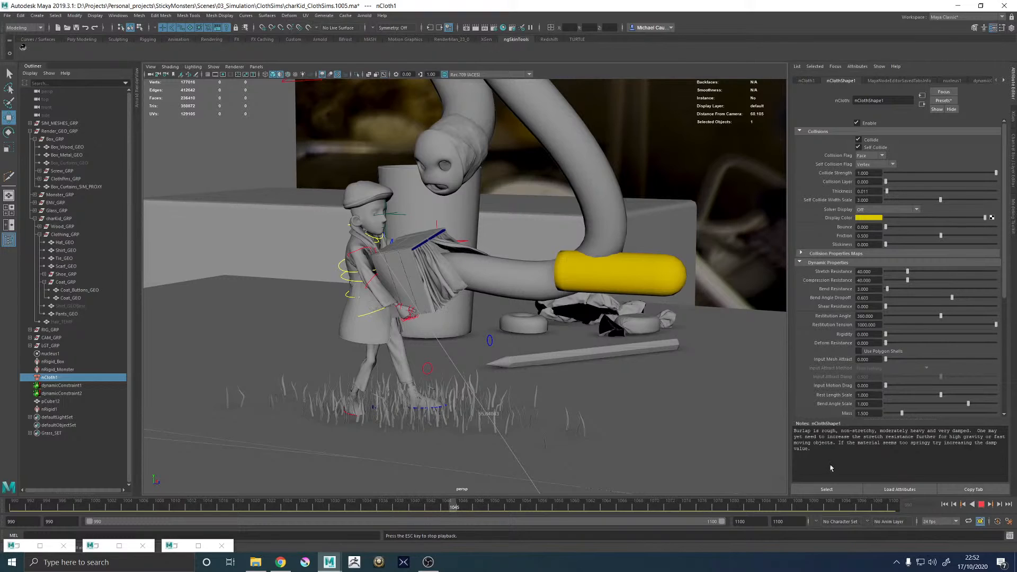
{"action": "key", "text": "Escape"}
- Inspect the curtain mesh around the monster body up close at frame 1046 and rewind to frame 990
{"action": "left_click_drag", "start_coordinate": [519, 286], "coordinate": [397, 275], "text": "alt"}
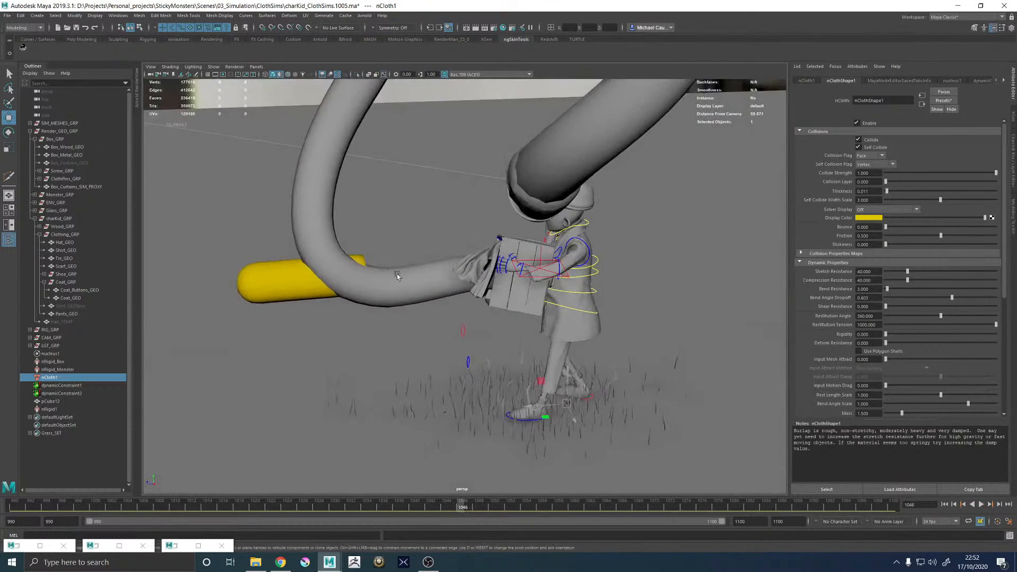
{"action": "right_click_drag", "start_coordinate": [397, 276], "coordinate": [500, 301], "text": "alt"}
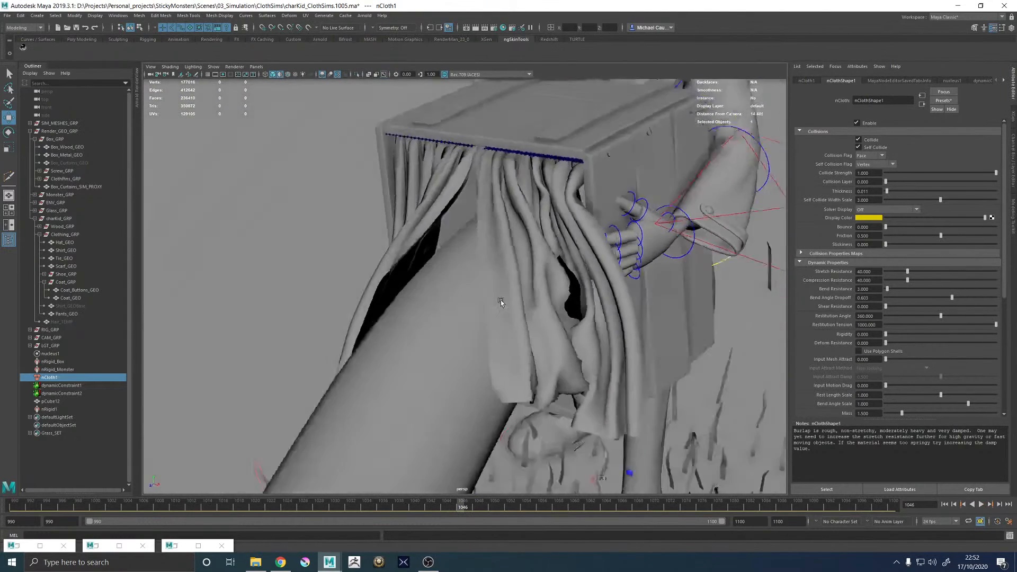
{"action": "left_click_drag", "start_coordinate": [500, 302], "coordinate": [501, 248], "text": "alt"}
{"action": "left_click", "coordinate": [530, 318]}
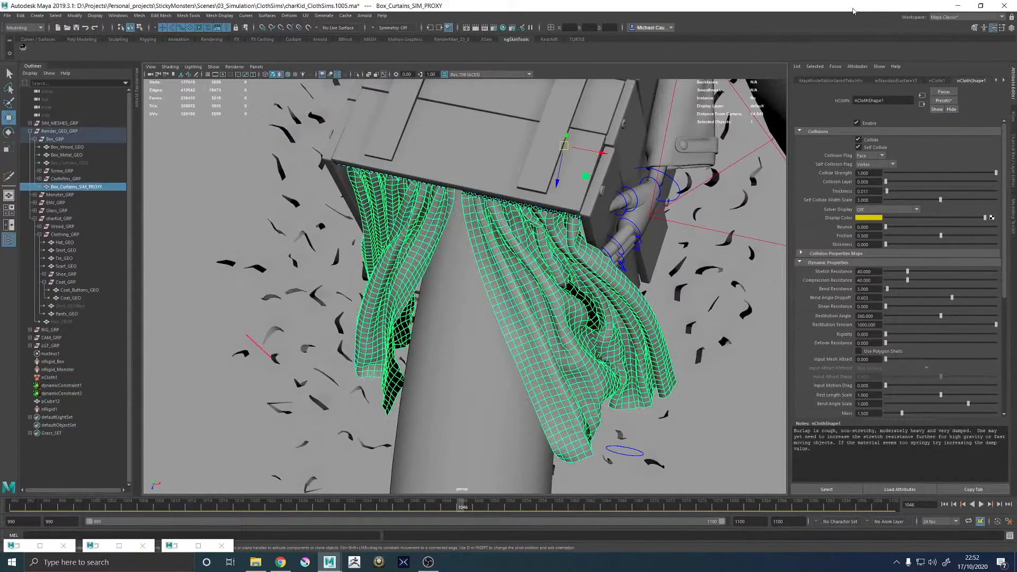
{"action": "left_click", "coordinate": [945, 506]}
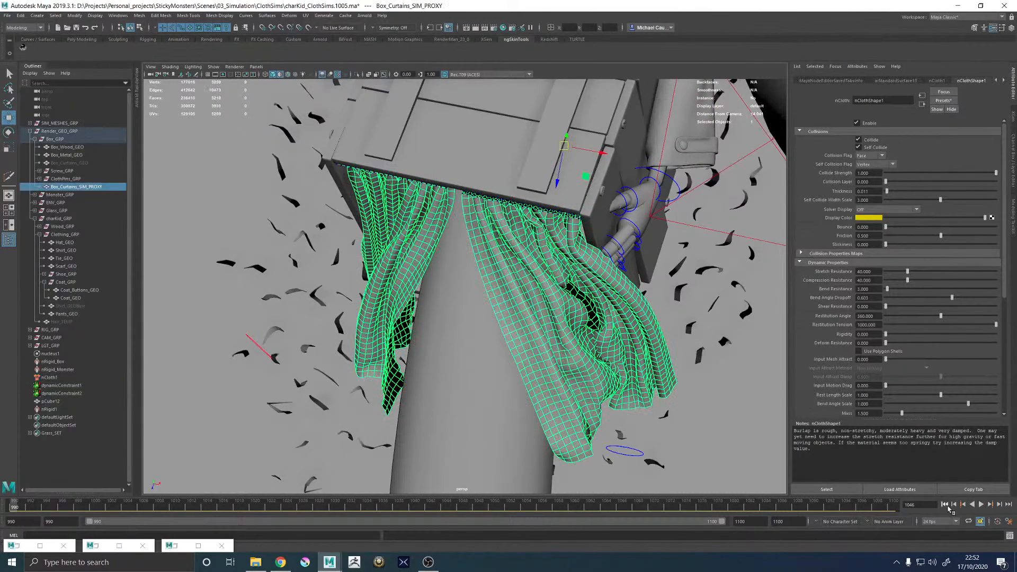
{"action": "left_click_drag", "start_coordinate": [636, 297], "coordinate": [719, 195], "text": "alt"}
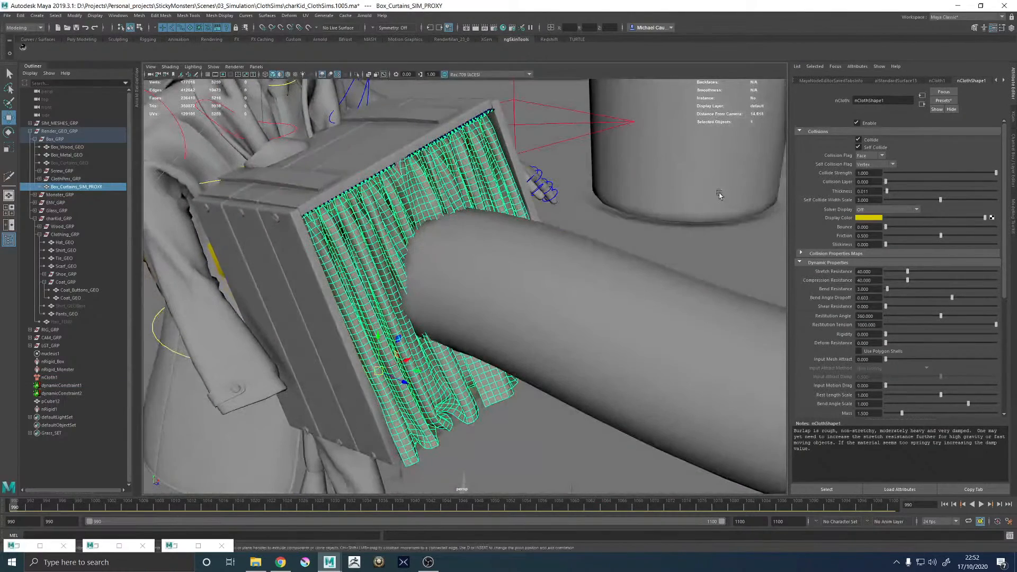
- In nCloth1's quality settings, set the bend solver to Flip Tracking and enable Trapped Check
{"action": "left_click", "coordinate": [54, 378]}
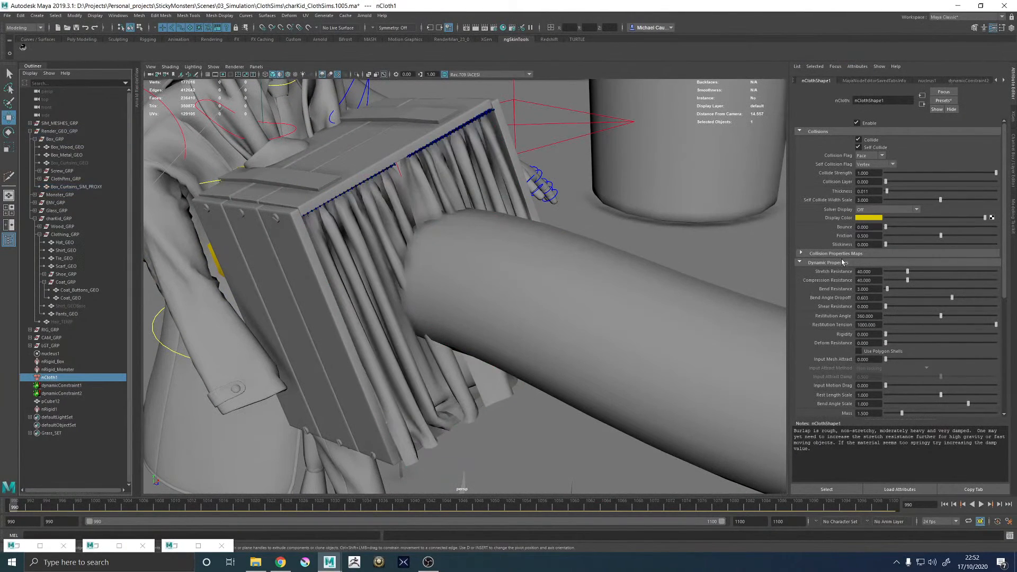
{"action": "scroll", "coordinate": [834, 297], "scroll_direction": "down", "scroll_amount": 6}
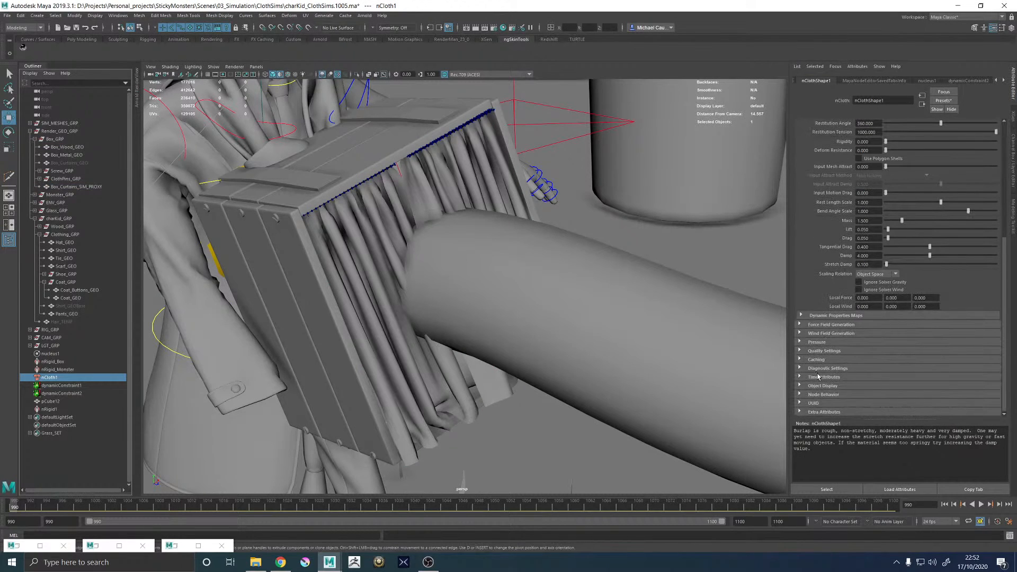
{"action": "left_click", "coordinate": [822, 377]}
{"action": "left_click", "coordinate": [822, 377]}
{"action": "left_click", "coordinate": [828, 350]}
{"action": "scroll", "coordinate": [816, 380], "scroll_direction": "down", "scroll_amount": 2}
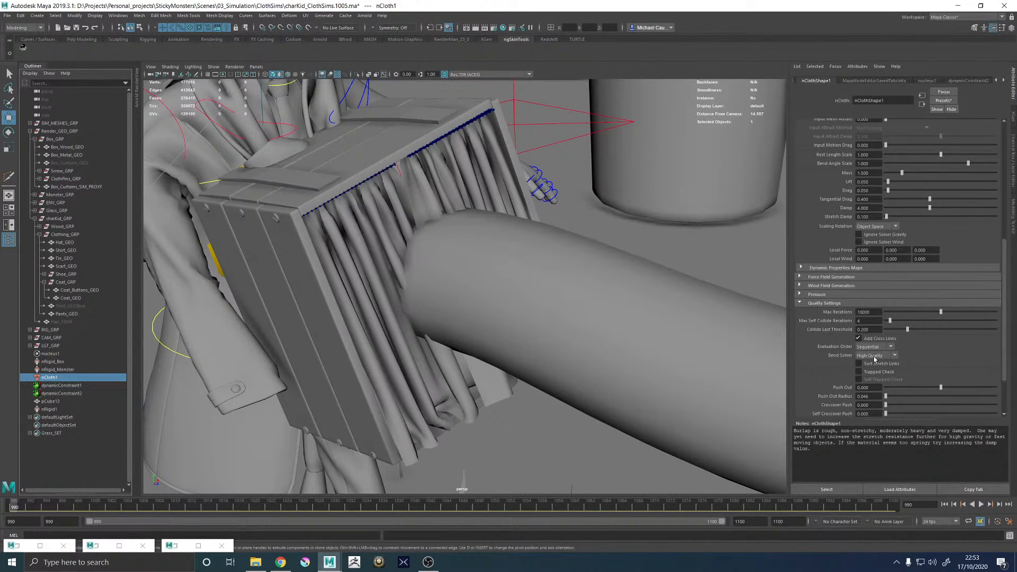
{"action": "left_click", "coordinate": [874, 355]}
{"action": "left_click", "coordinate": [873, 383]}
{"action": "left_click", "coordinate": [874, 355]}
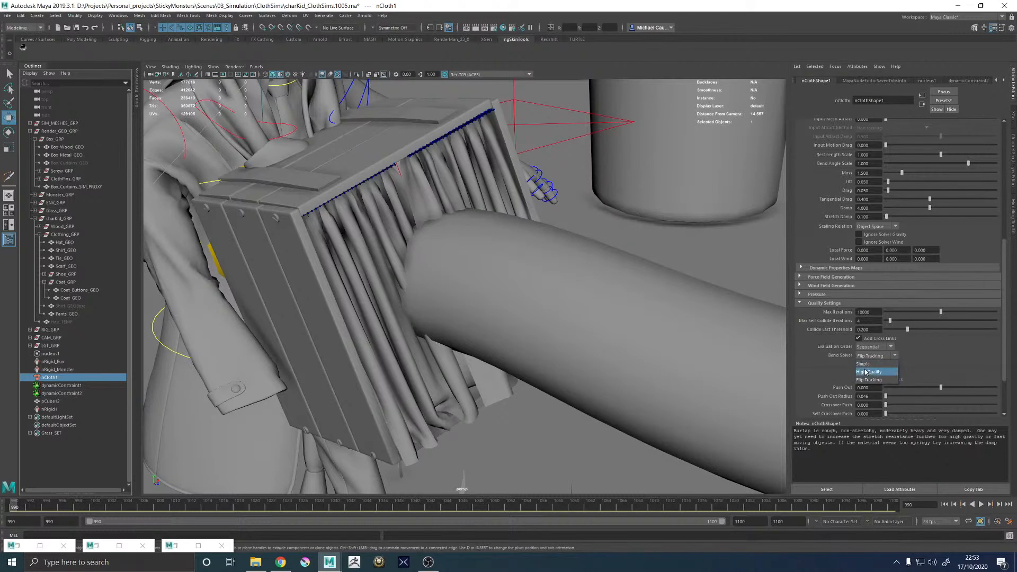
{"action": "left_click", "coordinate": [866, 372]}
{"action": "left_click", "coordinate": [873, 355]}
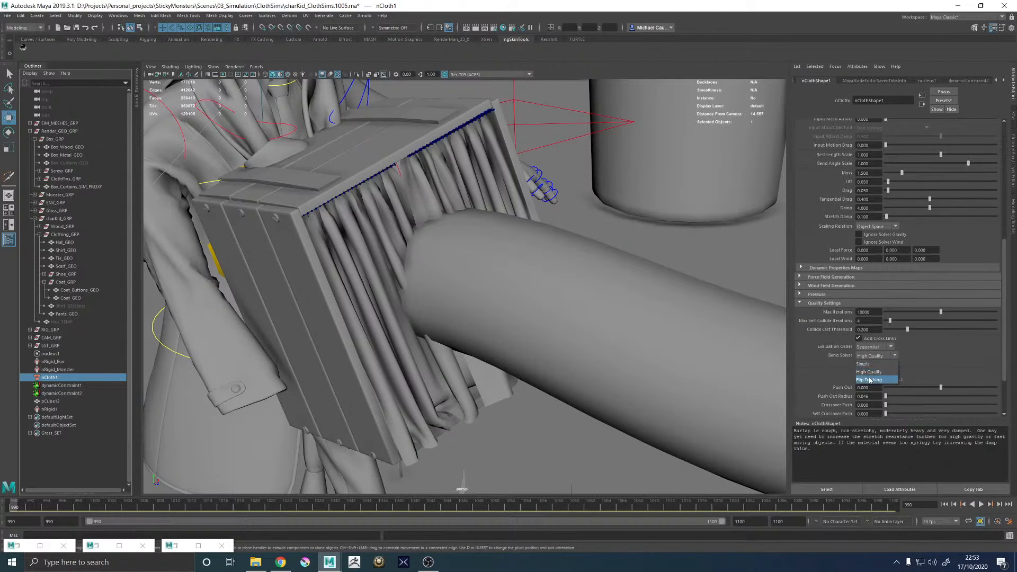
{"action": "left_click", "coordinate": [869, 380]}
- Set nCloth1's push out to 0.1, keeping the evaluation order at Sequential
{"action": "left_click", "coordinate": [871, 396]}
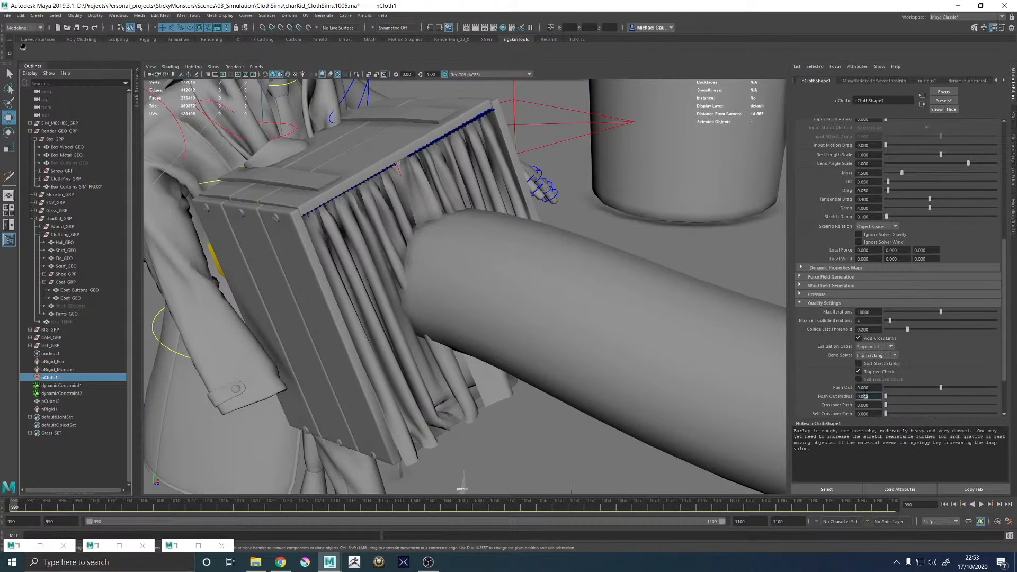
{"action": "left_click", "coordinate": [869, 387]}
{"action": "type", "text": "0.1"}
{"action": "left_click", "coordinate": [874, 396]}
{"action": "left_click", "coordinate": [872, 348]}
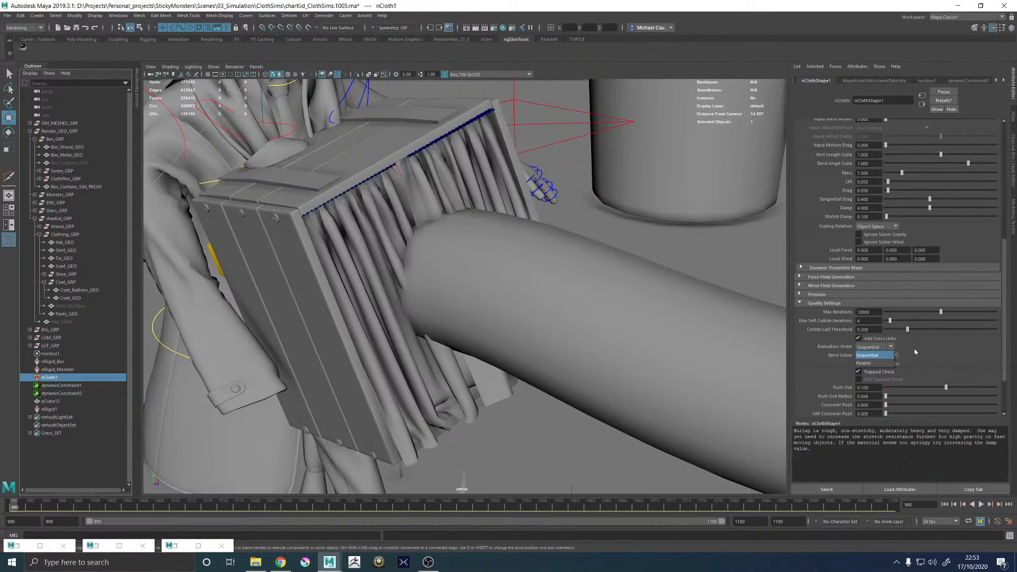
{"action": "left_click", "coordinate": [873, 355]}
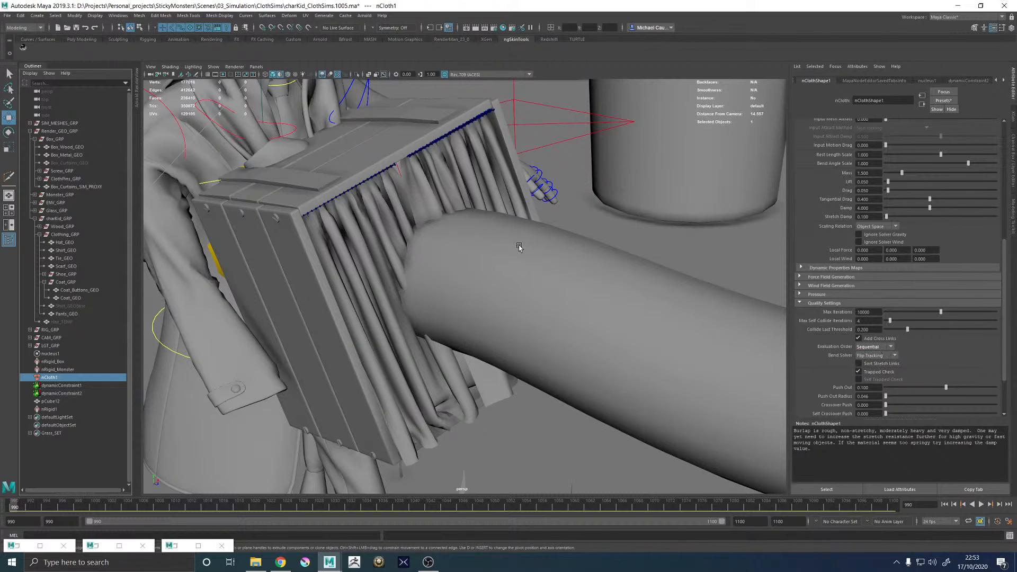
- Turn off the solver display of the tube collider nRigid1
{"action": "left_click_drag", "start_coordinate": [518, 244], "coordinate": [677, 240], "text": "alt"}
{"action": "right_click_drag", "start_coordinate": [676, 240], "coordinate": [384, 239], "text": "alt"}
{"action": "left_click_drag", "start_coordinate": [523, 275], "coordinate": [519, 277], "text": "alt"}
{"action": "left_click", "coordinate": [662, 269]}
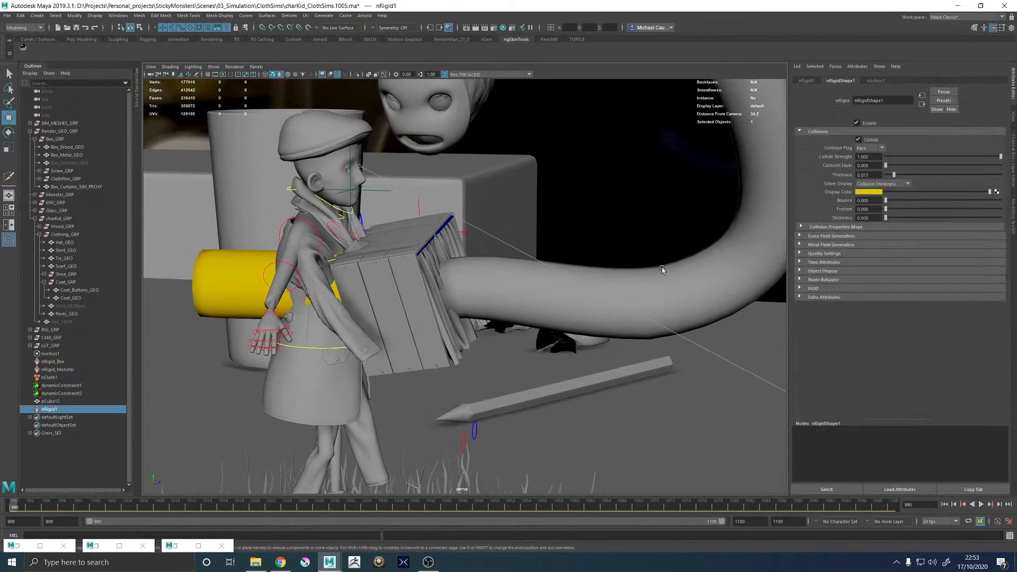
{"action": "left_click", "coordinate": [883, 183]}
{"action": "left_click", "coordinate": [873, 185]}
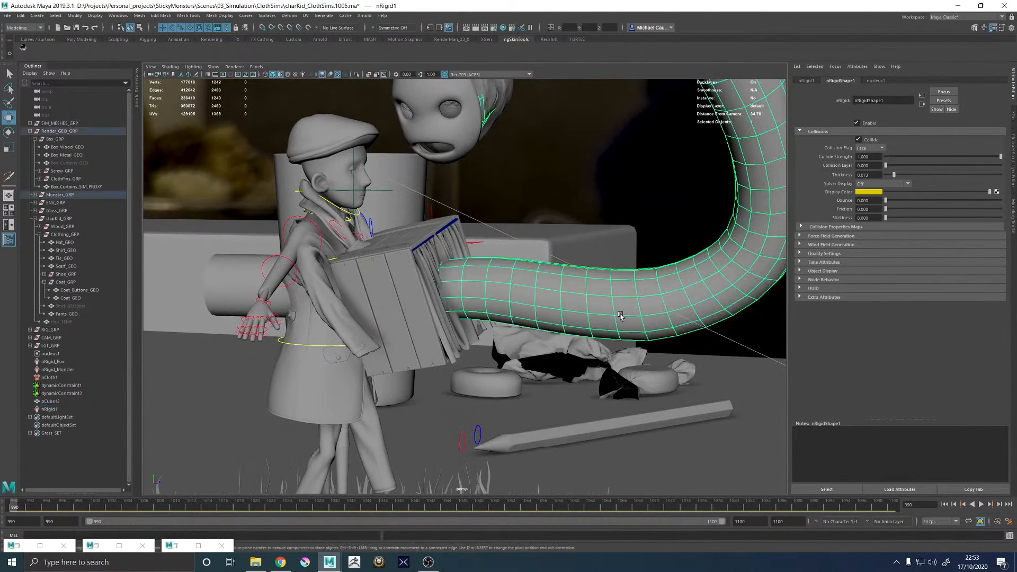
- Preview the collision thickness of the monster body collider and switch its solver display back to Off
{"action": "left_click", "coordinate": [768, 222]}
{"action": "left_click", "coordinate": [869, 184]}
{"action": "left_click", "coordinate": [870, 199]}
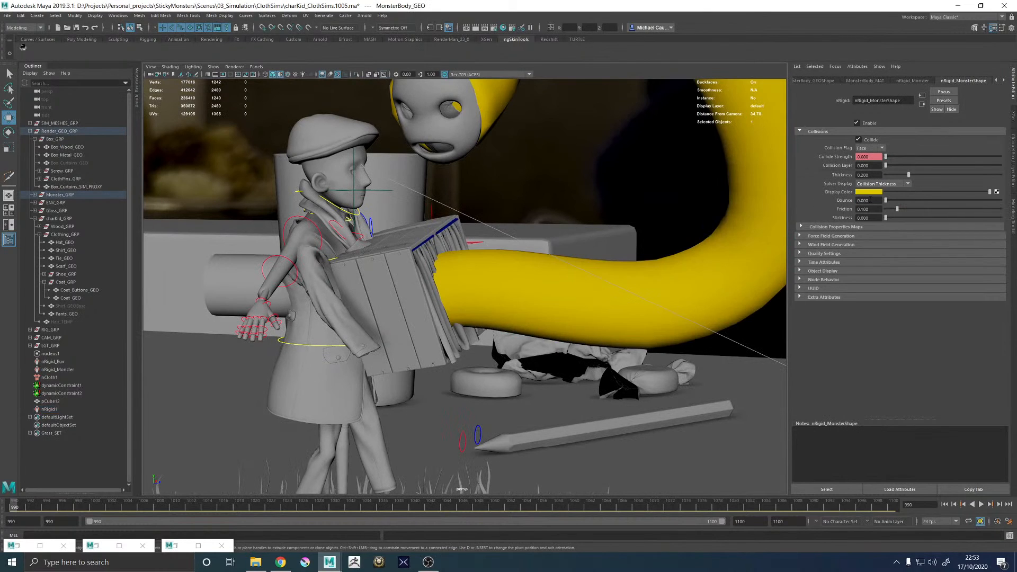
{"action": "left_click", "coordinate": [871, 185]}
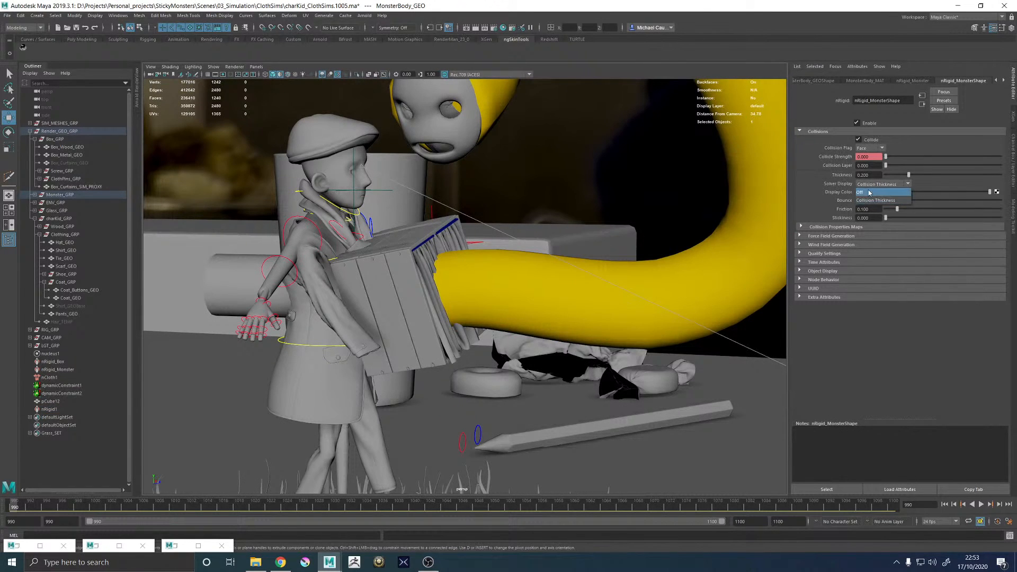
{"action": "left_click", "coordinate": [871, 192]}
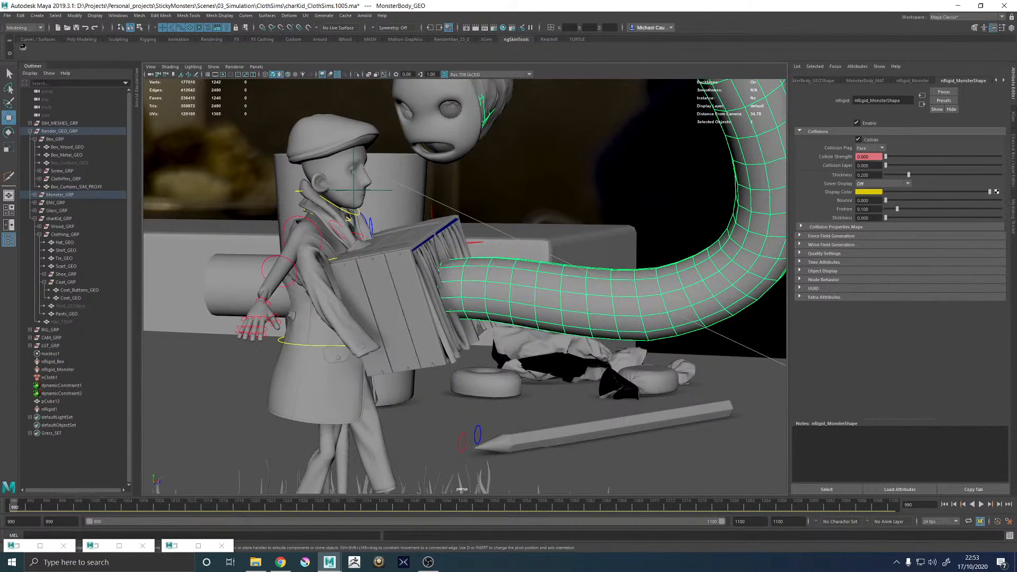
- Simulate the curtains against the tube and monster body from frame 990 to about frame 1018, and return to the start frame
{"action": "left_click", "coordinate": [981, 504]}
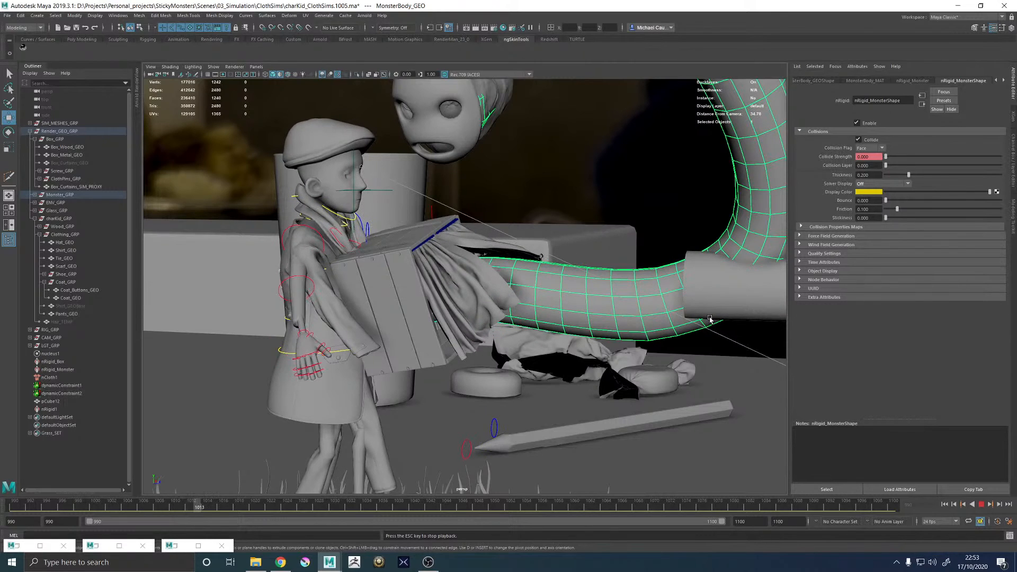
{"action": "left_click", "coordinate": [980, 504]}
{"action": "left_click", "coordinate": [944, 504]}
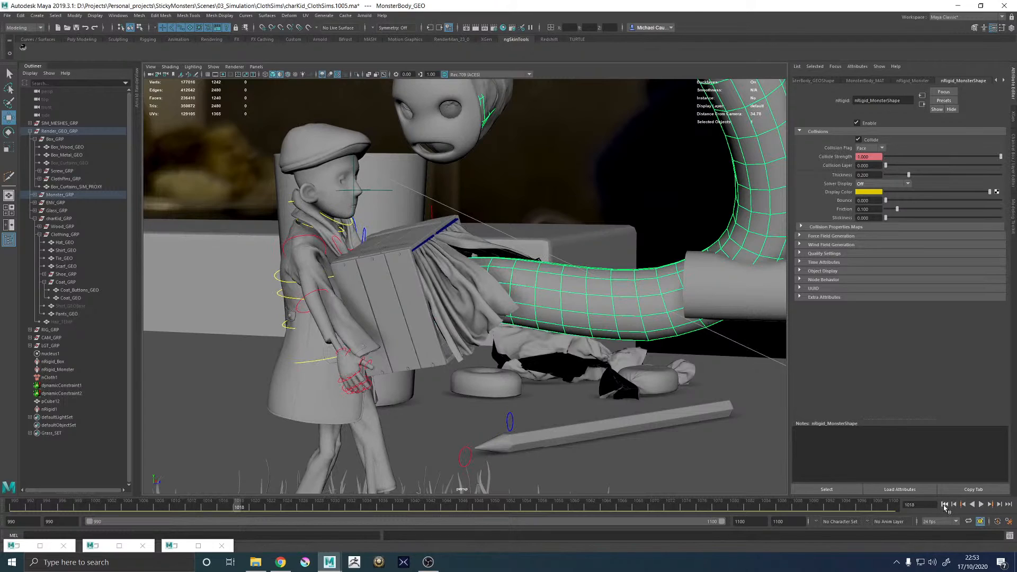
- Set the friction of the box curtains' nCloth to 0.25
{"action": "left_click", "coordinate": [464, 293]}
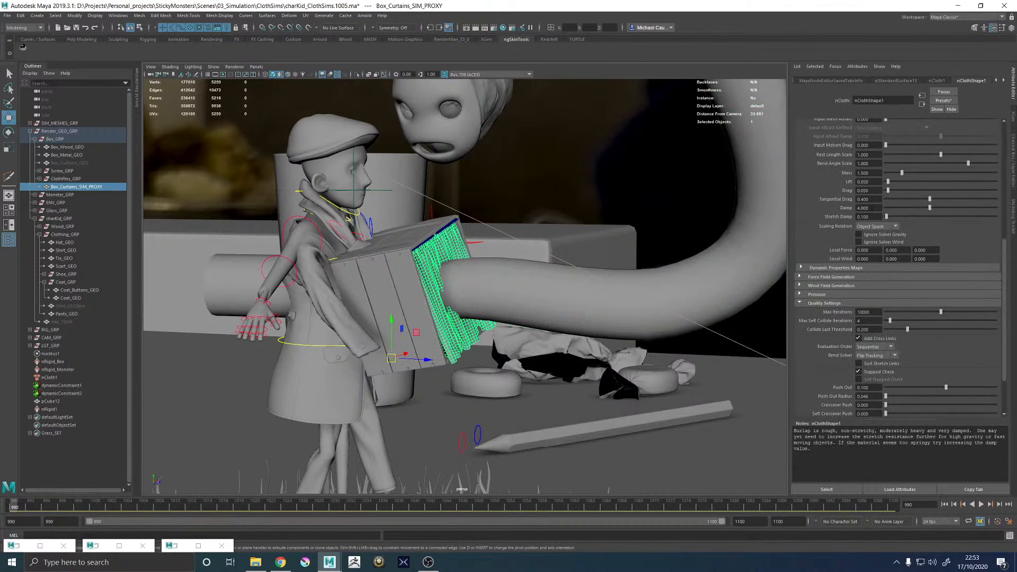
{"action": "scroll", "coordinate": [824, 184], "scroll_direction": "up", "scroll_amount": 3}
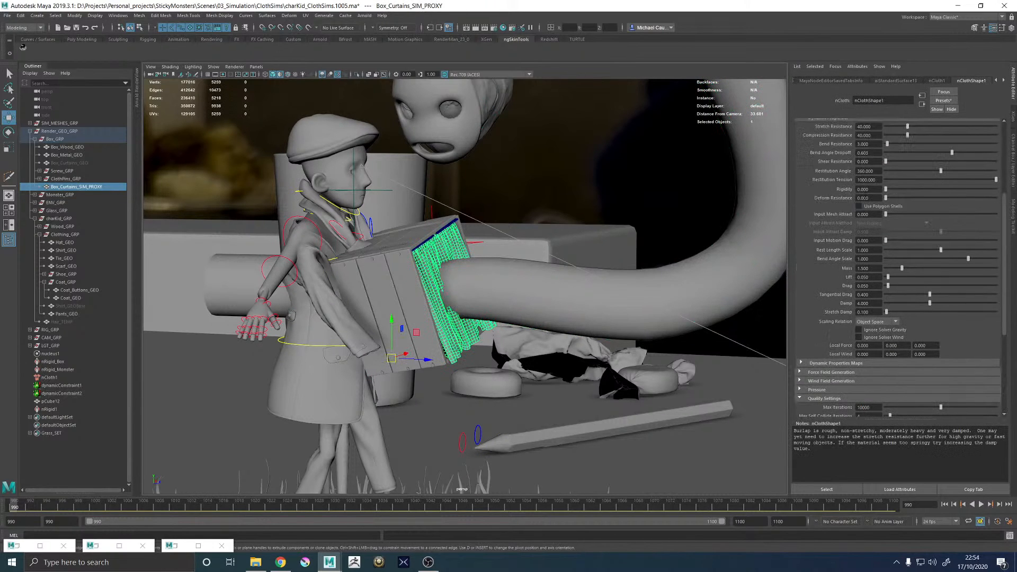
{"action": "scroll", "coordinate": [822, 190], "scroll_direction": "up", "scroll_amount": 3}
{"action": "scroll", "coordinate": [822, 191], "scroll_direction": "up", "scroll_amount": 3}
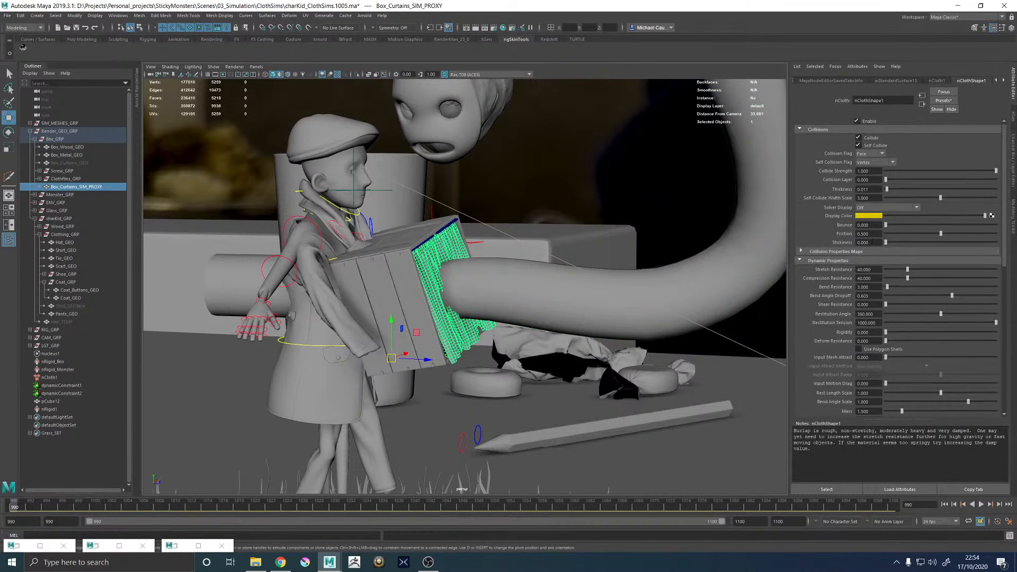
{"action": "left_click", "coordinate": [870, 233]}
{"action": "key", "text": "Return"}
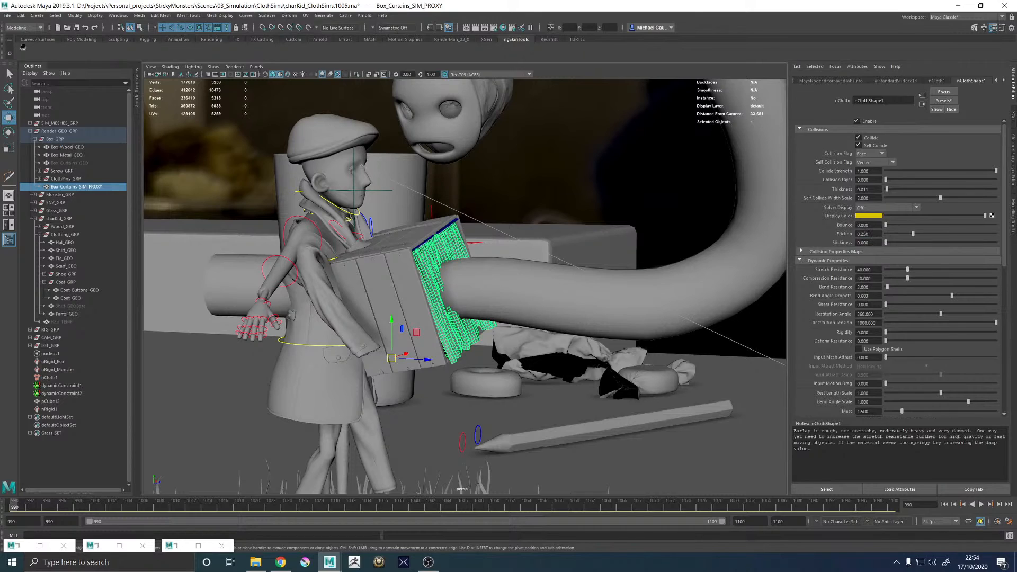
- Simulate the curtains to frame 1060 and examine the folds around the monster body up close for self-intersections
{"action": "left_click", "coordinate": [981, 504]}
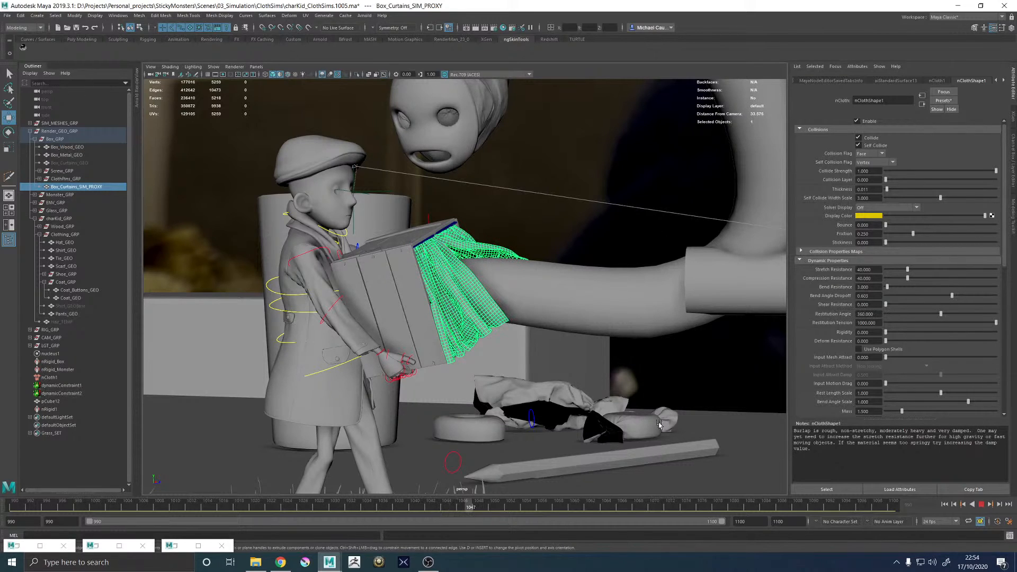
{"action": "left_click", "coordinate": [981, 505]}
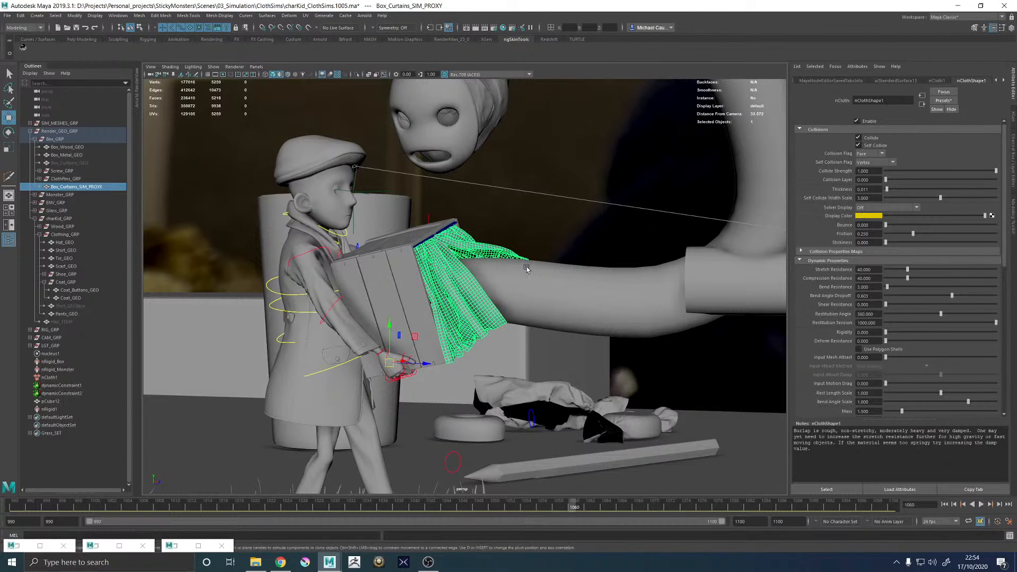
{"action": "mouse_move", "coordinate": [527, 269]}
{"action": "left_mouse_down", "text": "alt"}
{"action": "mouse_move", "coordinate": [470, 273]}
{"action": "mouse_move", "coordinate": [510, 275]}
{"action": "left_mouse_up", "text": "alt"}
{"action": "left_click", "coordinate": [525, 196]}
{"action": "left_click_drag", "start_coordinate": [526, 197], "coordinate": [507, 251], "text": "alt"}
{"action": "right_click_drag", "start_coordinate": [508, 252], "coordinate": [581, 338], "text": "alt"}
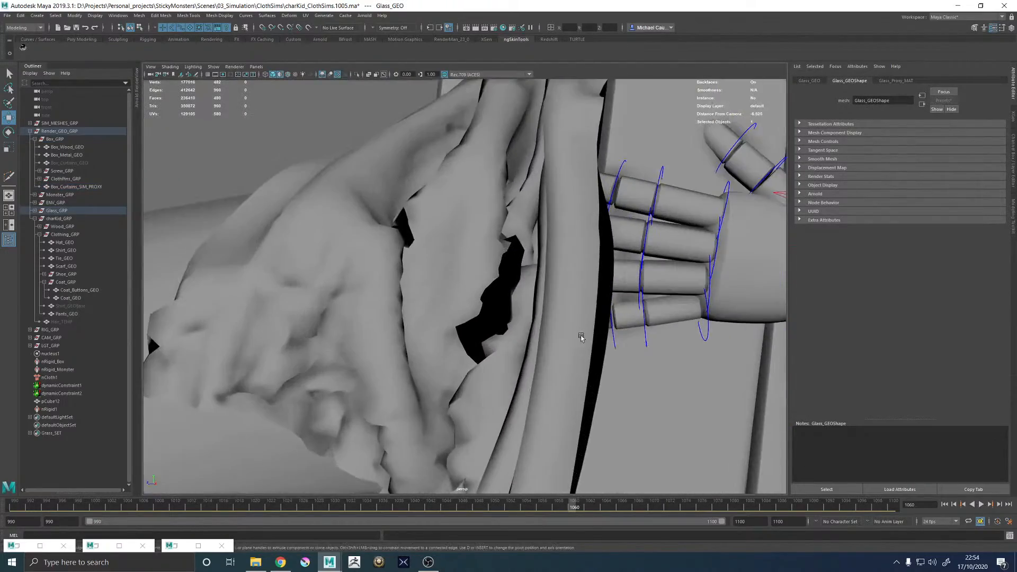
{"action": "left_click_drag", "start_coordinate": [581, 338], "coordinate": [510, 312], "text": "alt"}
{"action": "left_click", "coordinate": [522, 228]}
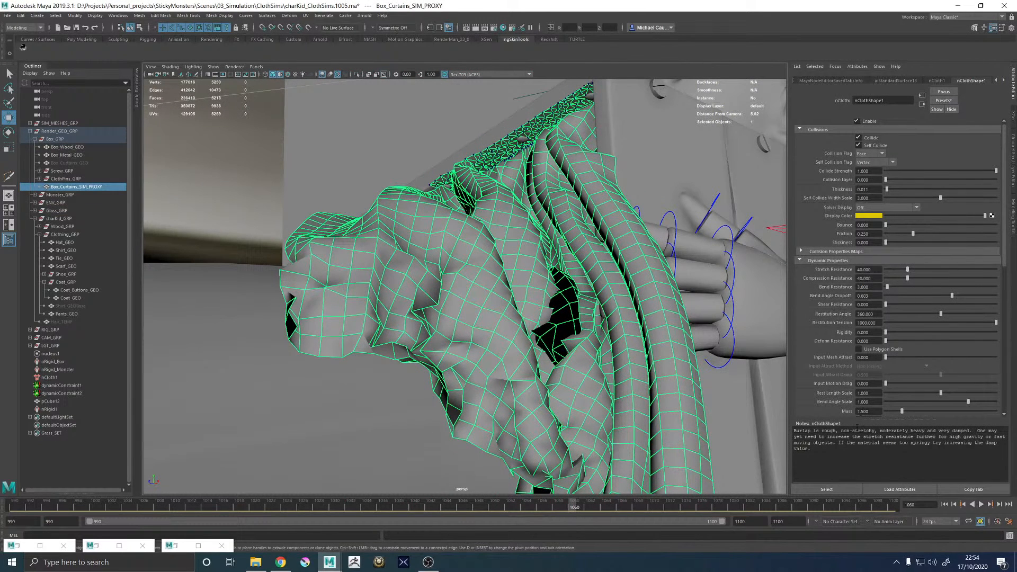
- Set the curtain nCloth's Self Crossover Push to 0.1 in the quality settings and return to the start frame
{"action": "scroll", "coordinate": [820, 391], "scroll_direction": "down", "scroll_amount": 10}
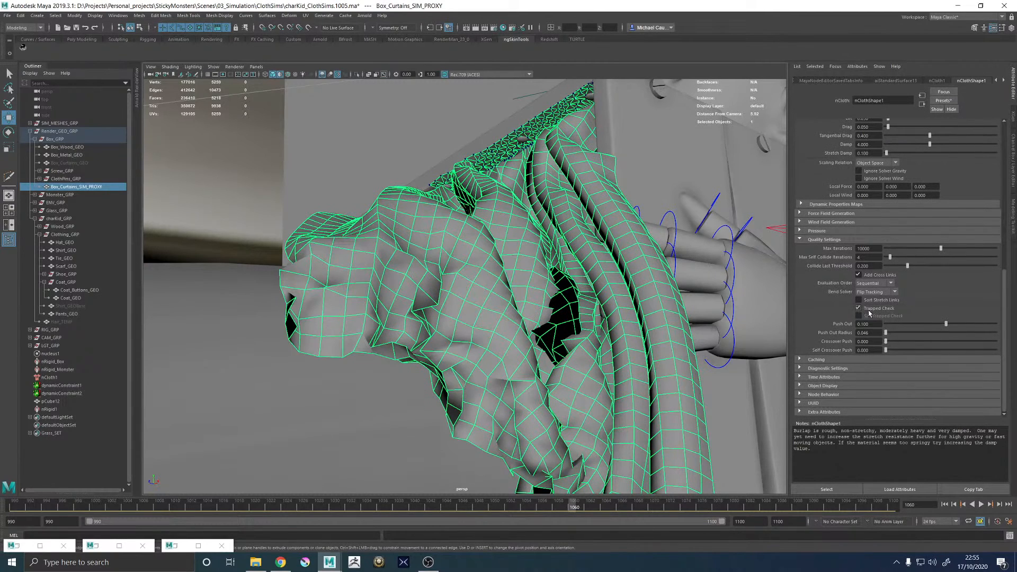
{"action": "left_click_drag", "start_coordinate": [885, 353], "coordinate": [864, 350]}
{"action": "key", "text": "Return"}
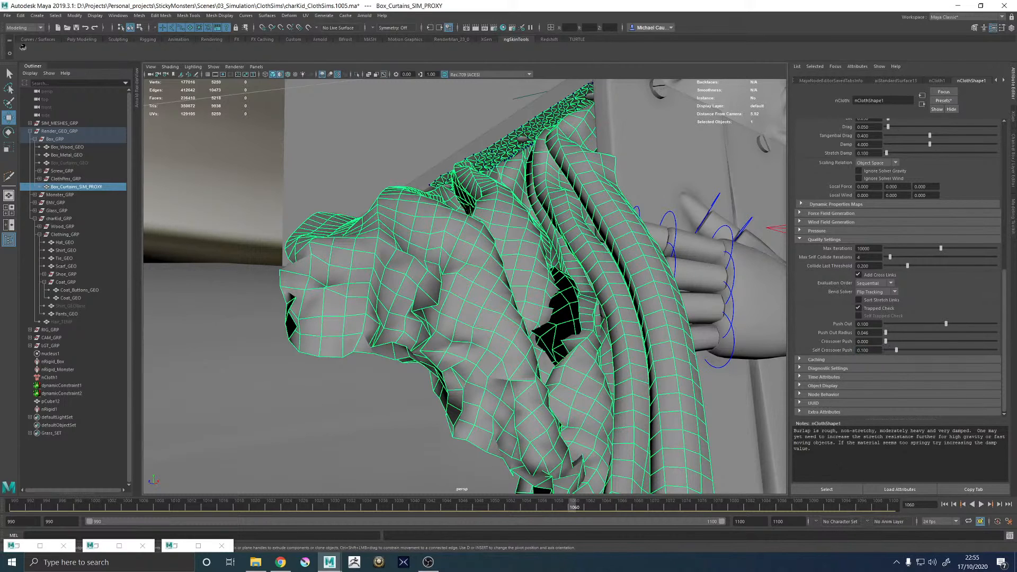
{"action": "left_click", "coordinate": [952, 505]}
{"action": "left_click", "coordinate": [944, 504]}
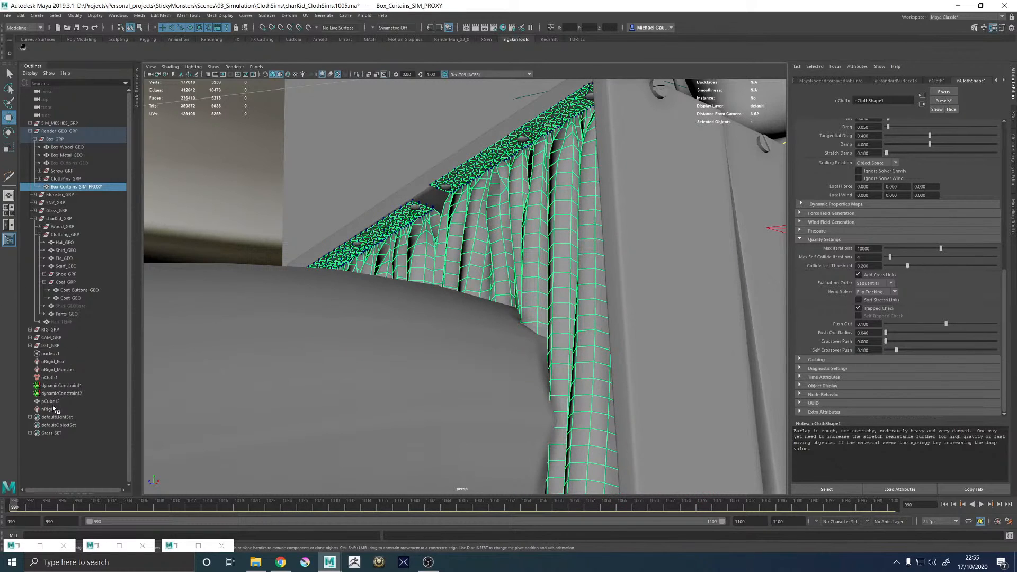
- Set nucleus1's substeps to 16 and its max collision iterations to 8
{"action": "left_click", "coordinate": [51, 378]}
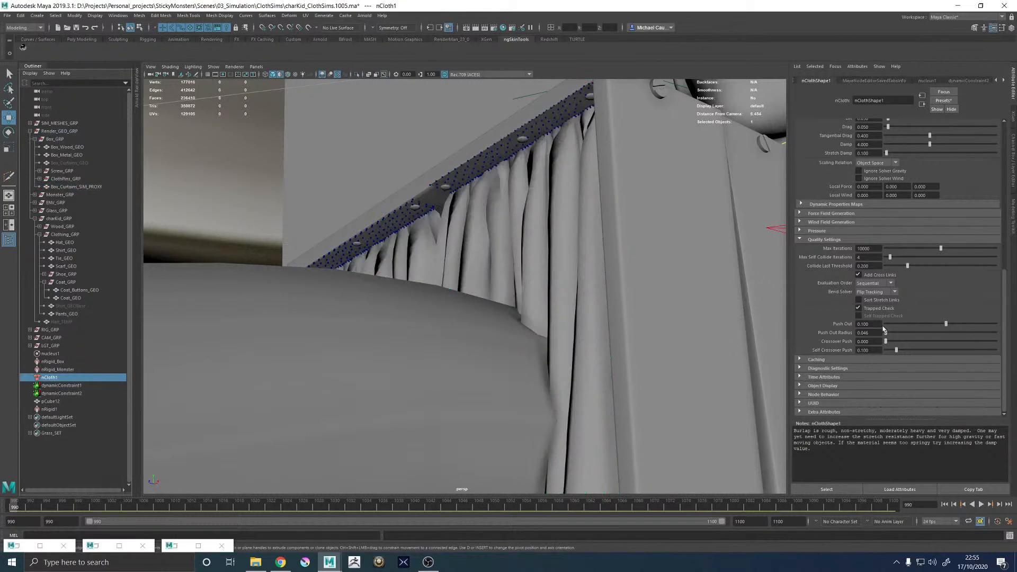
{"action": "left_click", "coordinate": [57, 353]}
{"action": "double_click", "coordinate": [864, 334]}
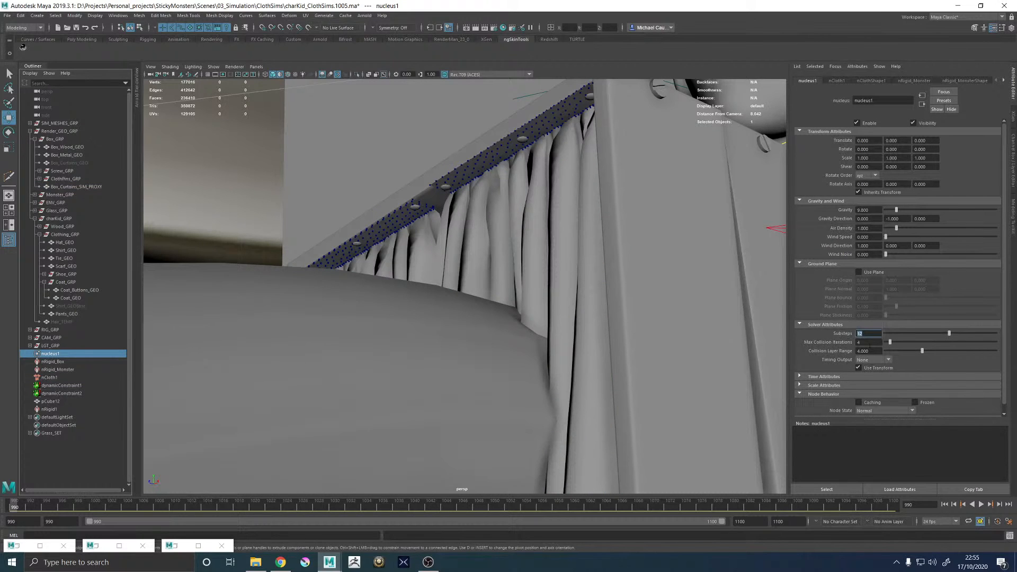
{"action": "key", "text": "Tab"}
{"action": "key", "text": "Return"}
{"action": "double_click", "coordinate": [873, 334]}
{"action": "key", "text": "Return"}
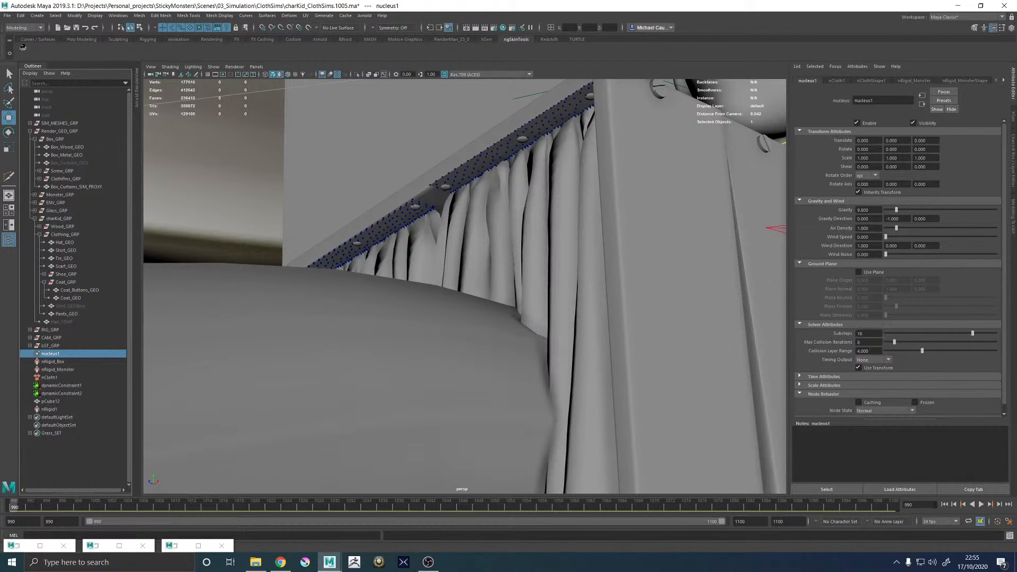
{"action": "left_click", "coordinate": [872, 342]}
- Run the simulation from the start frame to about frame 1052 with the whole character in view, and examine the curtain folds up close
{"action": "left_click", "coordinate": [953, 504]}
{"action": "left_click", "coordinate": [945, 504]}
{"action": "scroll", "coordinate": [512, 282], "scroll_direction": "down", "scroll_amount": 5}
{"action": "left_click_drag", "start_coordinate": [511, 281], "coordinate": [605, 340], "text": "alt"}
{"action": "scroll", "coordinate": [547, 268], "scroll_direction": "down", "scroll_amount": 7}
{"action": "left_click", "coordinate": [982, 505]}
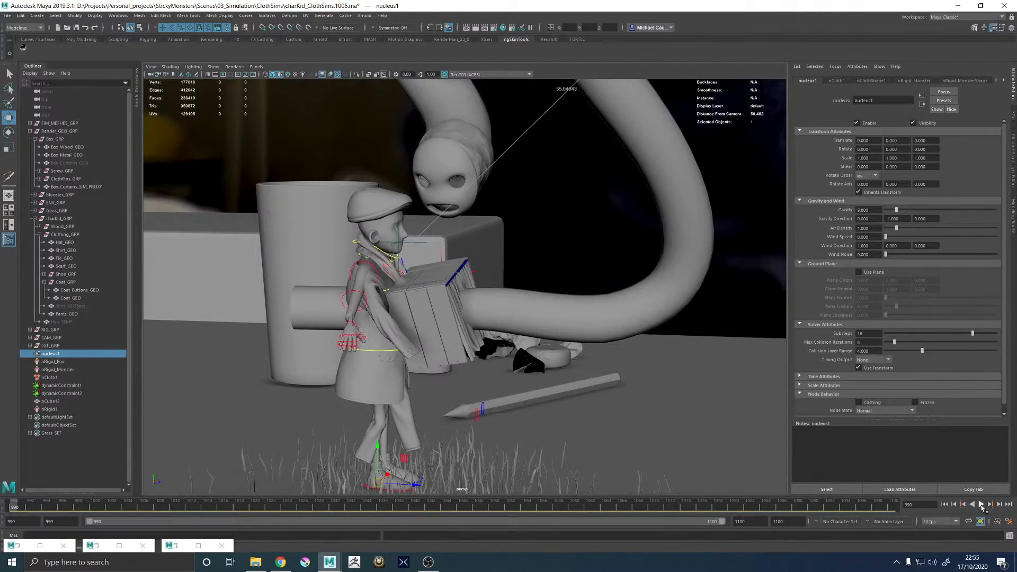
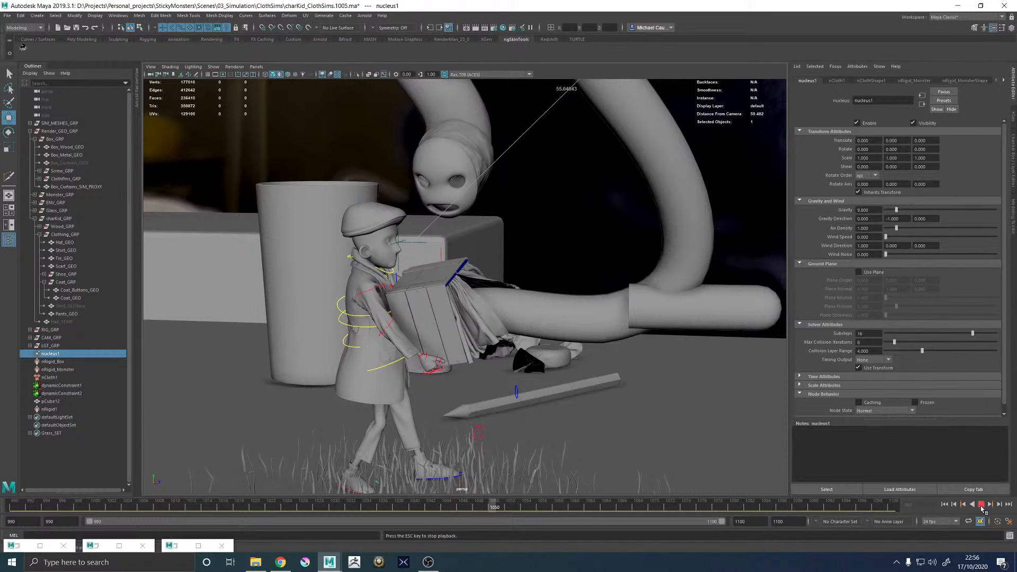
{"action": "key", "text": "Escape"}
{"action": "left_click_drag", "start_coordinate": [539, 345], "coordinate": [450, 330], "text": "alt"}
{"action": "left_click", "coordinate": [478, 290]}
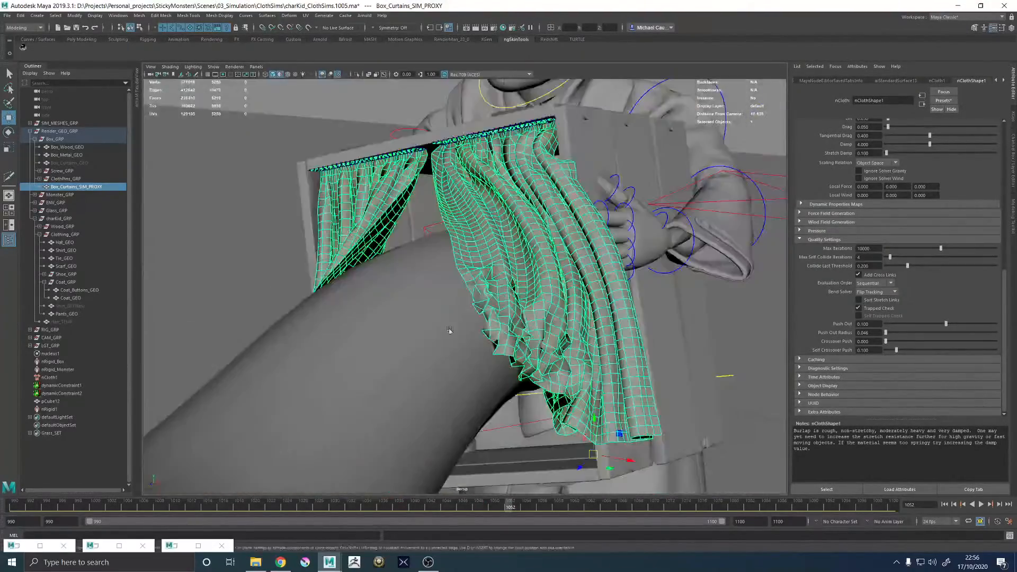
- Set nucleus1's substeps to 24 and its max collision iterations to 12
{"action": "left_click", "coordinate": [53, 409]}
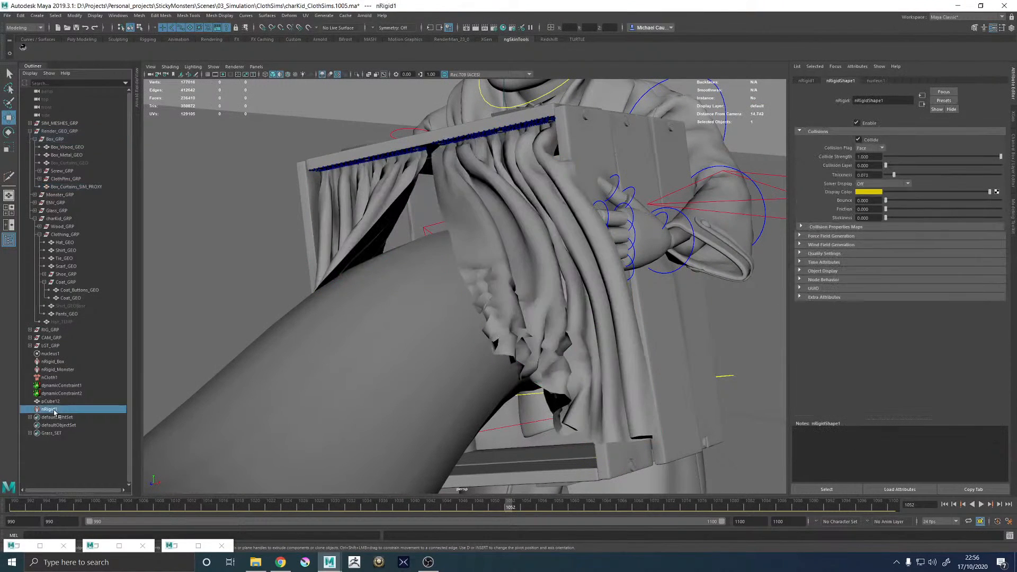
{"action": "left_click", "coordinate": [53, 354]}
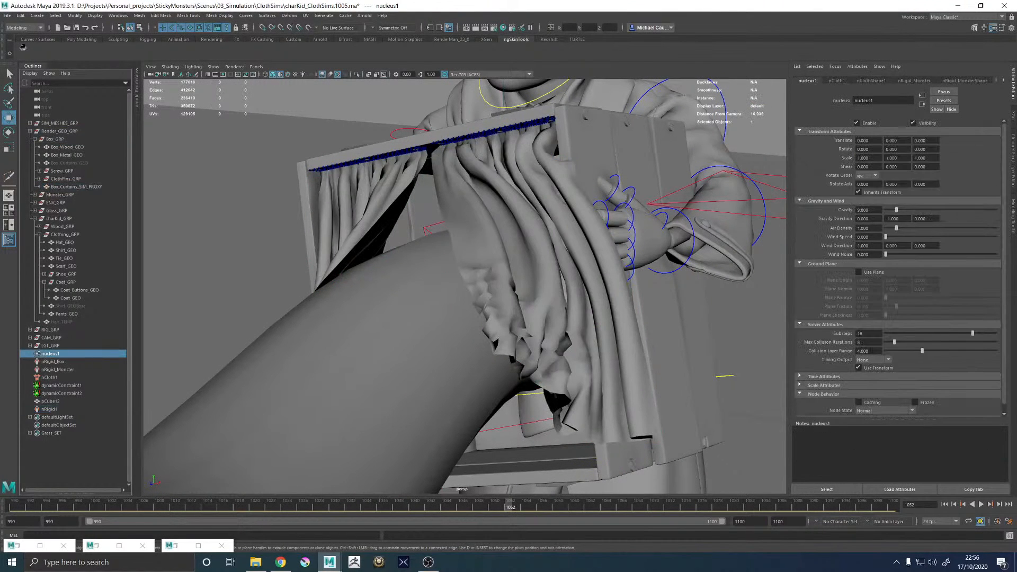
{"action": "left_click", "coordinate": [875, 343]}
{"action": "left_click", "coordinate": [877, 332]}
{"action": "type", "text": "24"}
{"action": "key", "text": "Tab"}
{"action": "type", "text": "12"}
{"action": "key", "text": "Return"}
- Simulate from the start frame to frame 1015 and examine how the curtains rest against the monster body
{"action": "left_click_drag", "start_coordinate": [492, 369], "coordinate": [561, 371], "text": "alt"}
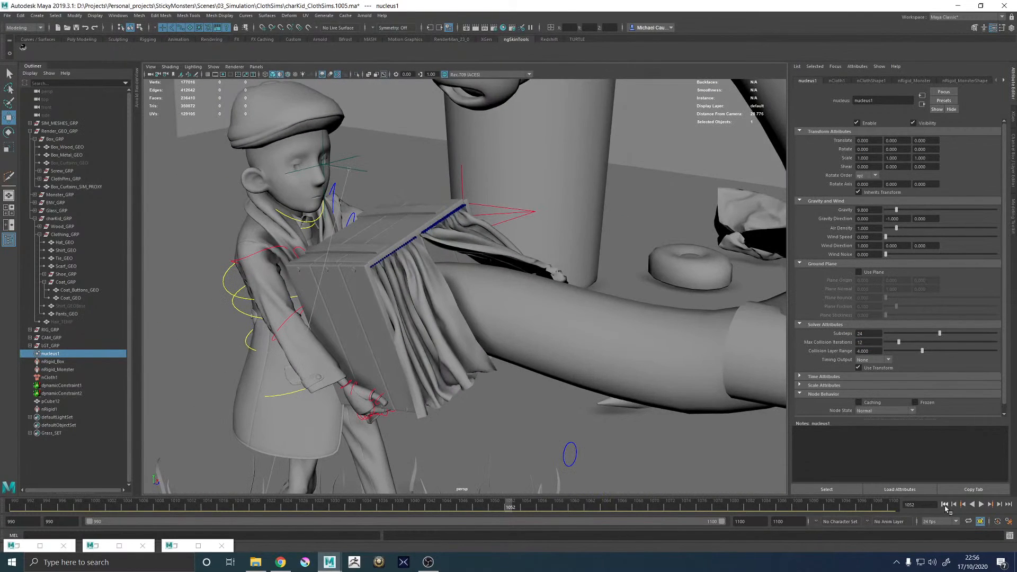
{"action": "left_click", "coordinate": [945, 505]}
{"action": "left_click", "coordinate": [981, 504]}
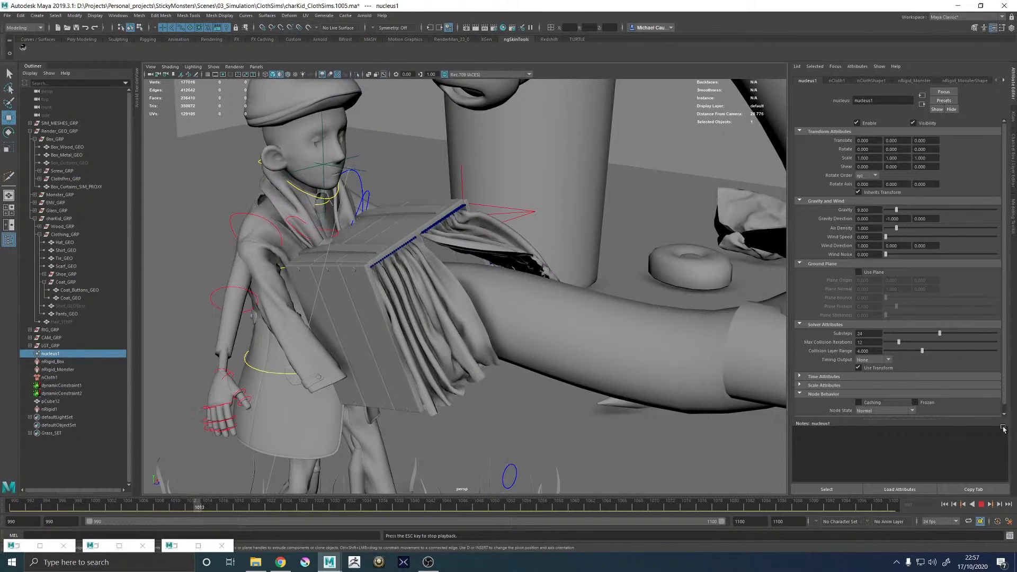
{"action": "left_click", "coordinate": [980, 505]}
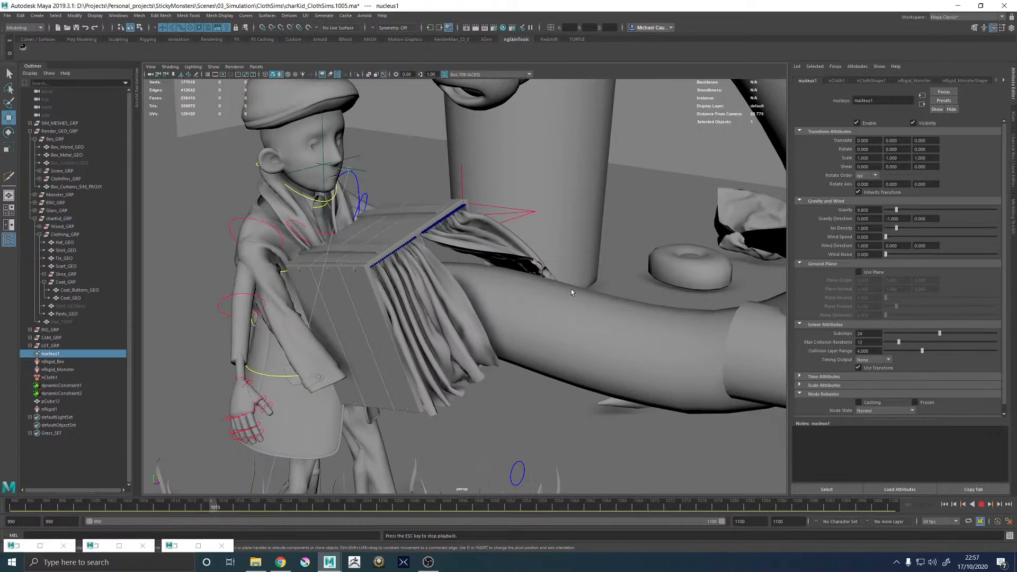
{"action": "left_click_drag", "start_coordinate": [571, 288], "coordinate": [453, 288], "text": "alt"}
{"action": "left_click", "coordinate": [379, 328]}
{"action": "scroll", "coordinate": [382, 314], "scroll_direction": "up", "scroll_amount": 5}
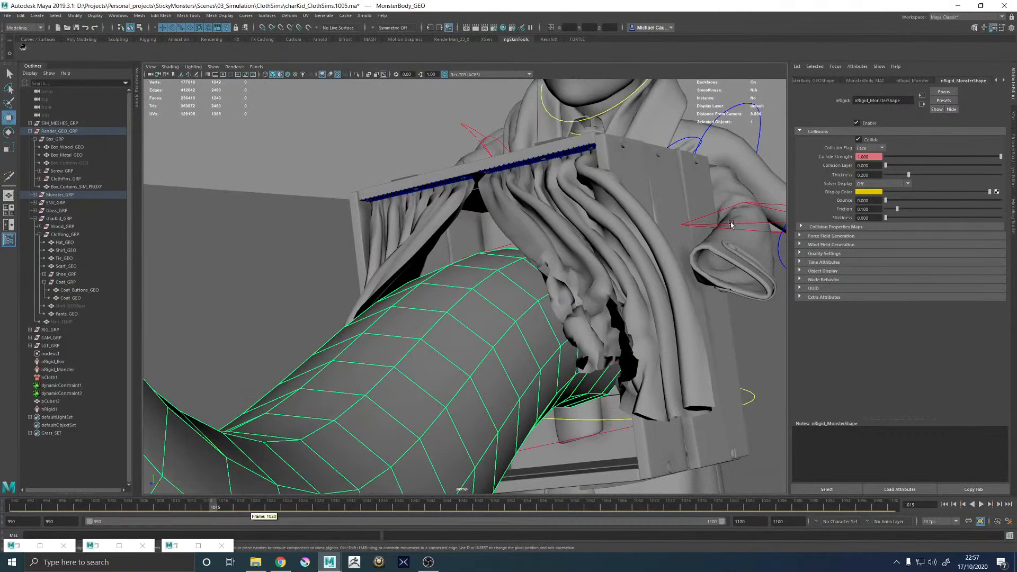
- Go to frame 1007 and break the keyed connection on the monster body collider's Collide Strength
{"action": "left_click", "coordinate": [202, 509]}
{"action": "left_click_drag", "start_coordinate": [201, 509], "coordinate": [152, 510]}
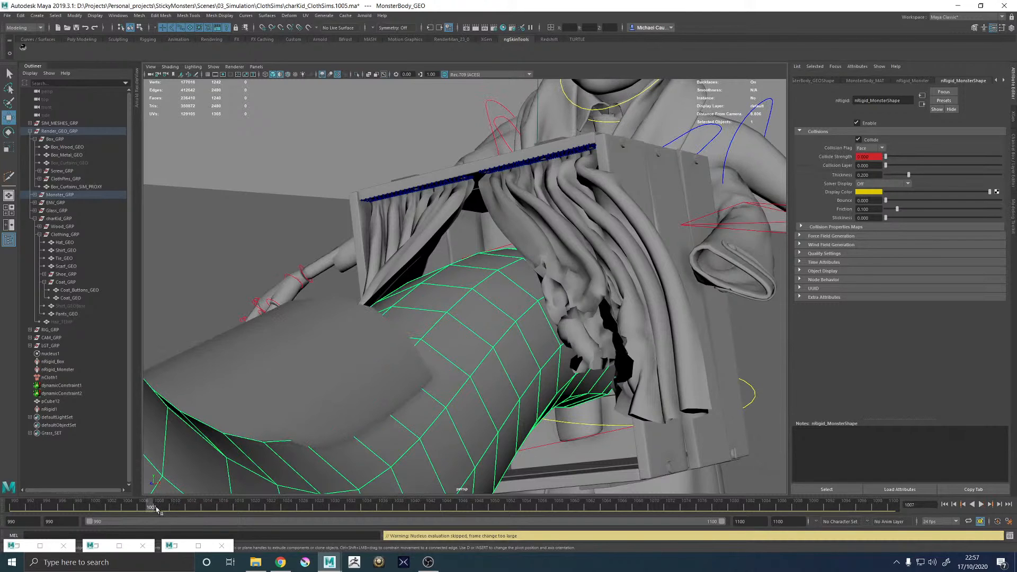
{"action": "left_click", "coordinate": [158, 509]}
{"action": "left_click", "coordinate": [151, 510]}
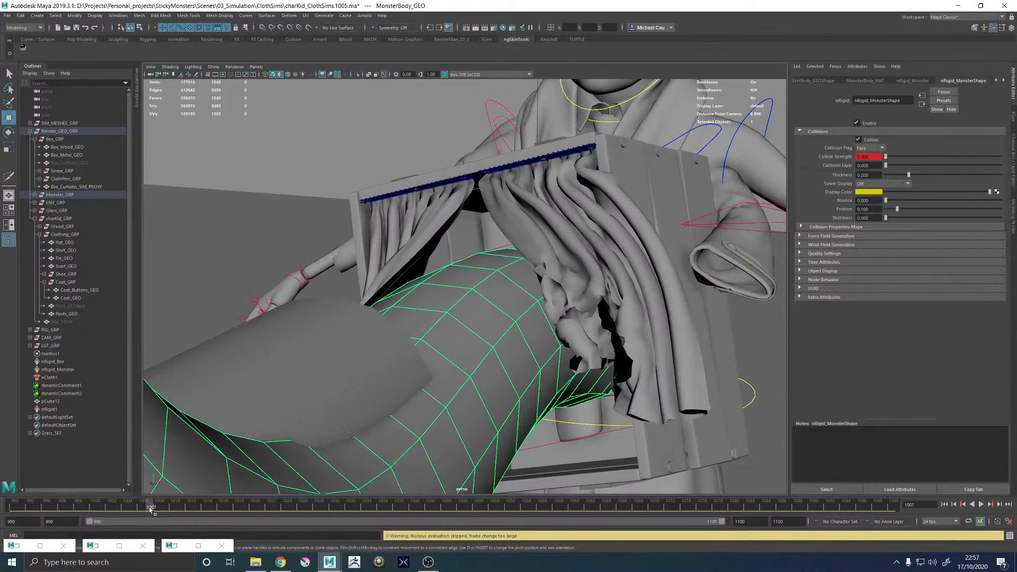
{"action": "right_click", "coordinate": [151, 510]}
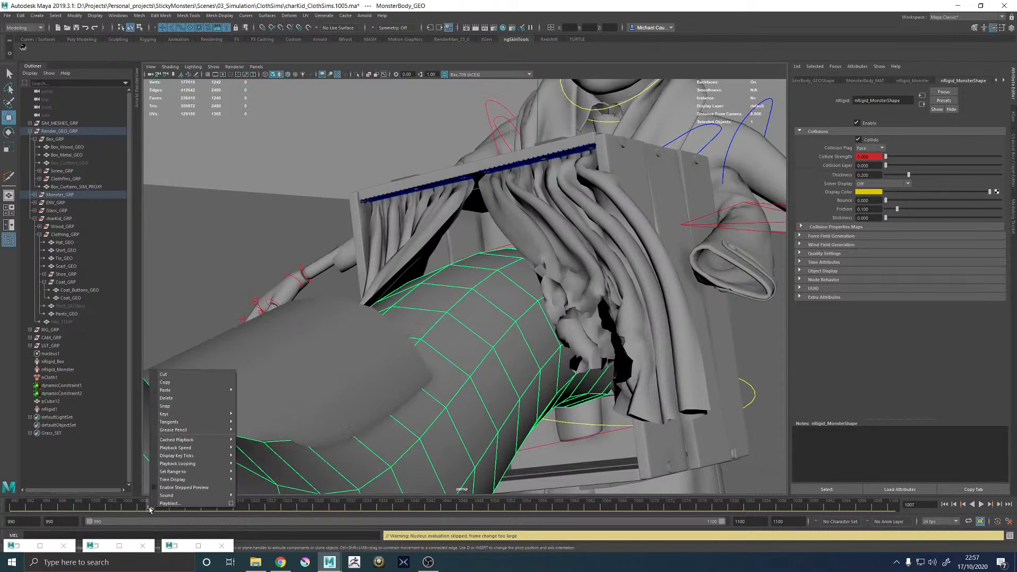
{"action": "left_click", "coordinate": [850, 160]}
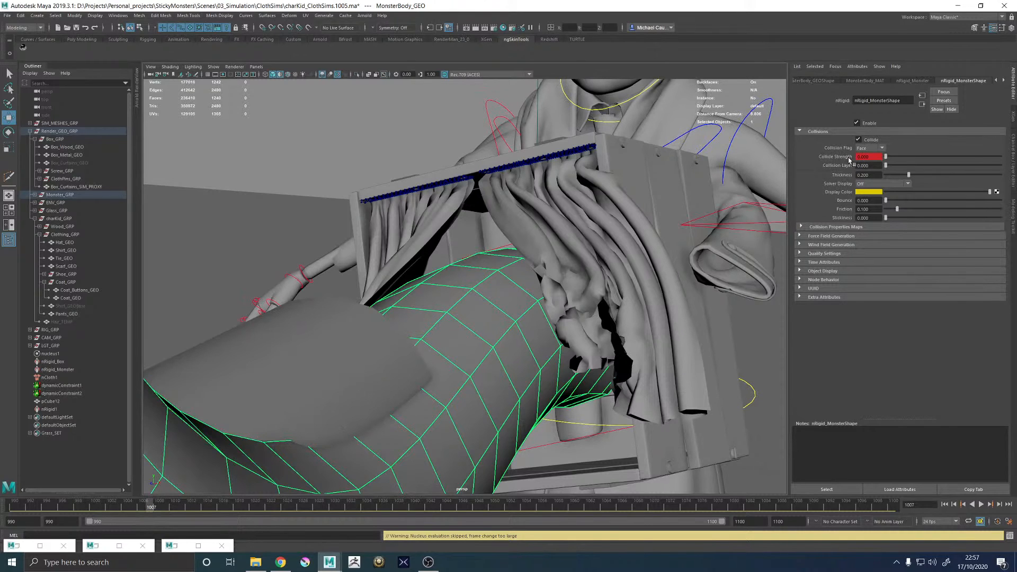
{"action": "right_click", "coordinate": [850, 159]}
{"action": "left_click", "coordinate": [868, 188]}
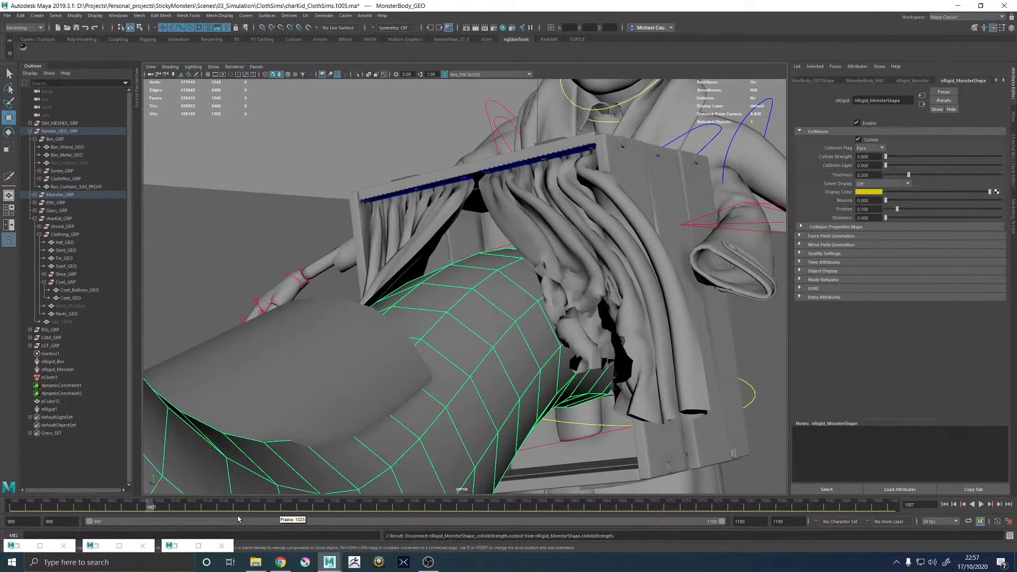
- Key the monster body collider's Collide Strength at 0 on frame 1006
{"action": "left_click", "coordinate": [144, 507]}
{"action": "right_click", "coordinate": [860, 156]}
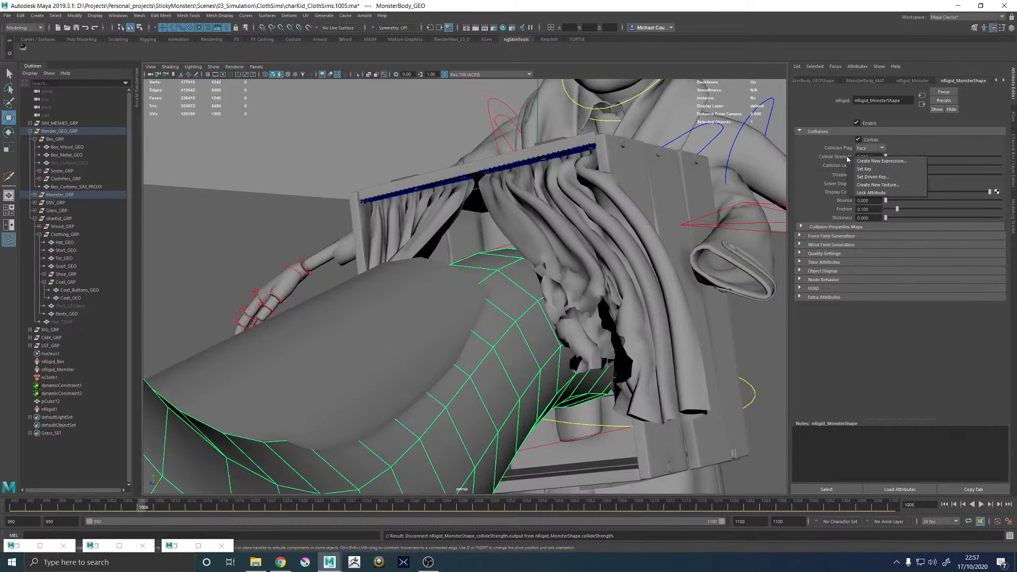
{"action": "left_click", "coordinate": [871, 170]}
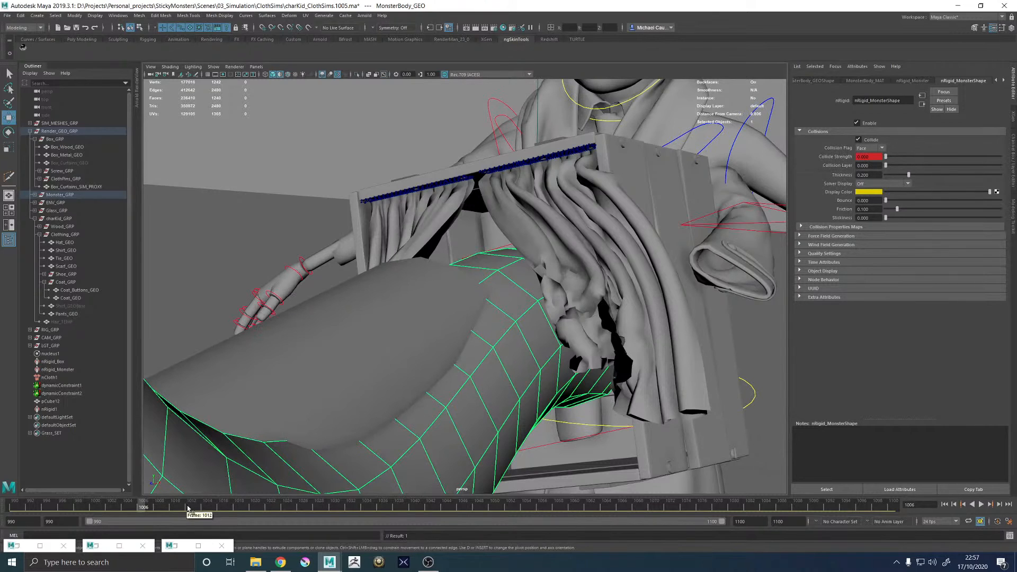
- Key the monster body collider's Collide Strength at 1 on frame 1010 and return to the start frame
{"action": "left_click", "coordinate": [192, 508]}
{"action": "left_click", "coordinate": [171, 507]}
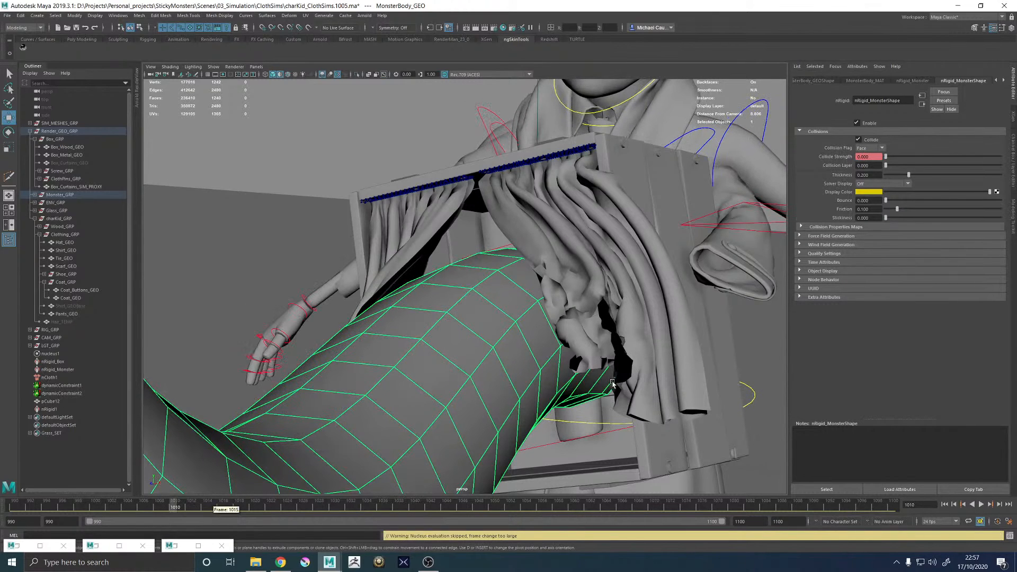
{"action": "left_click_drag", "start_coordinate": [870, 153], "coordinate": [907, 157], "text": "ctrl"}
{"action": "right_click", "coordinate": [839, 158]}
{"action": "left_click", "coordinate": [857, 170]}
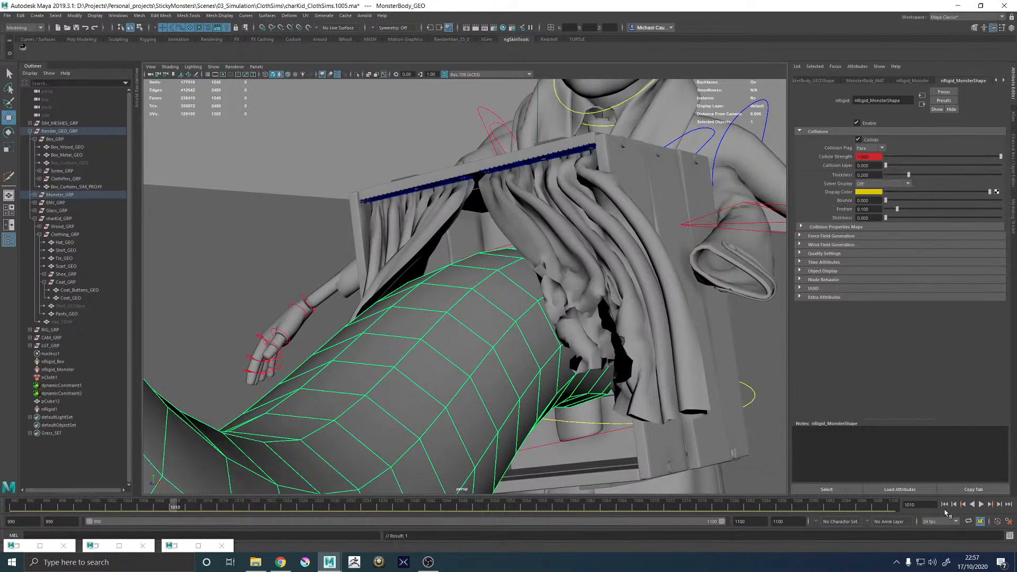
{"action": "left_click", "coordinate": [944, 504]}
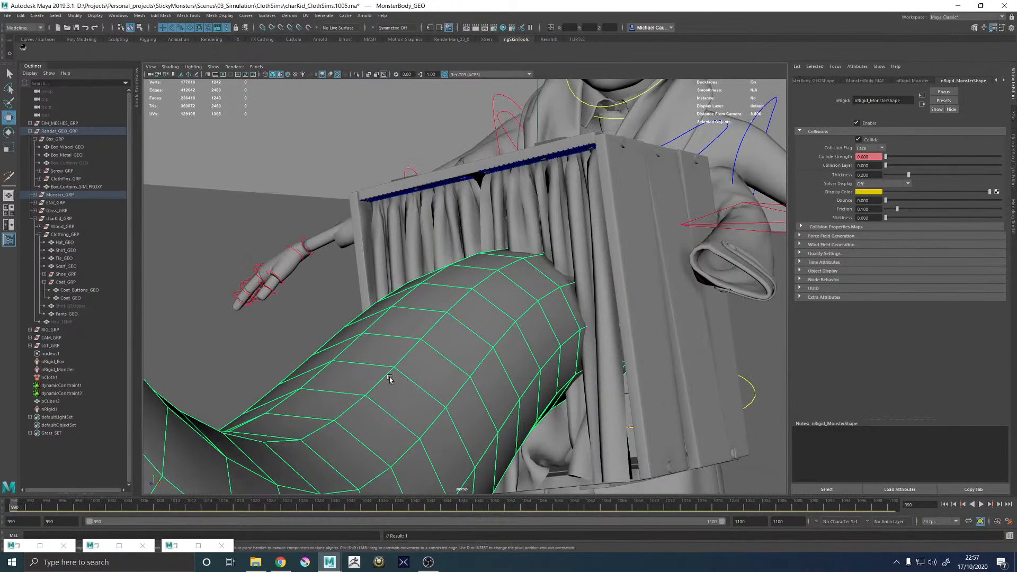
- Simulate the curtains from the start frame through to frame 1051
{"action": "left_click_drag", "start_coordinate": [390, 374], "coordinate": [452, 370], "text": "alt"}
{"action": "right_click_drag", "start_coordinate": [452, 370], "coordinate": [347, 339], "text": "alt"}
{"action": "left_click_drag", "start_coordinate": [347, 339], "coordinate": [434, 317], "text": "alt"}
{"action": "left_click", "coordinate": [981, 504]}
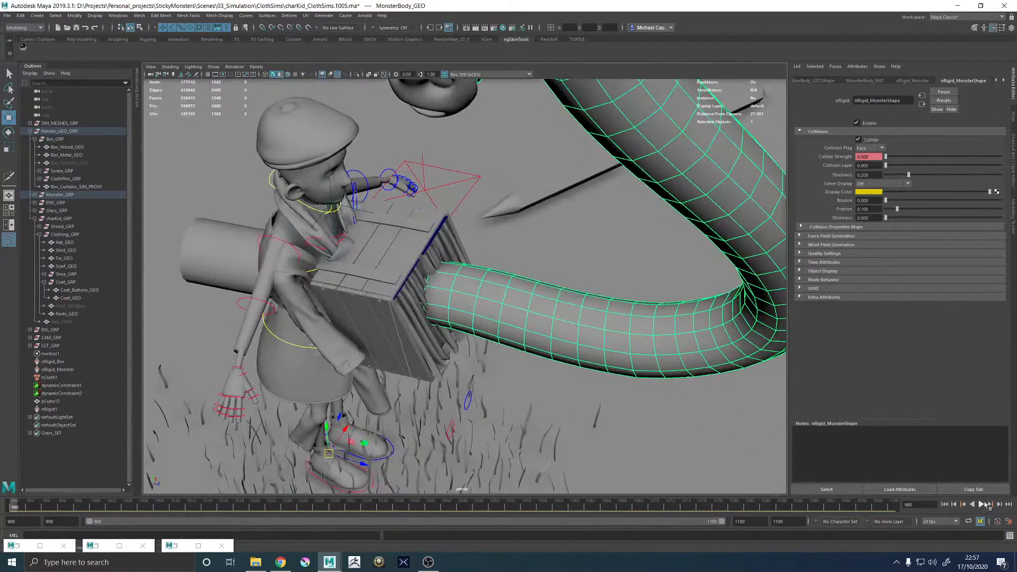
{"action": "left_click", "coordinate": [981, 504]}
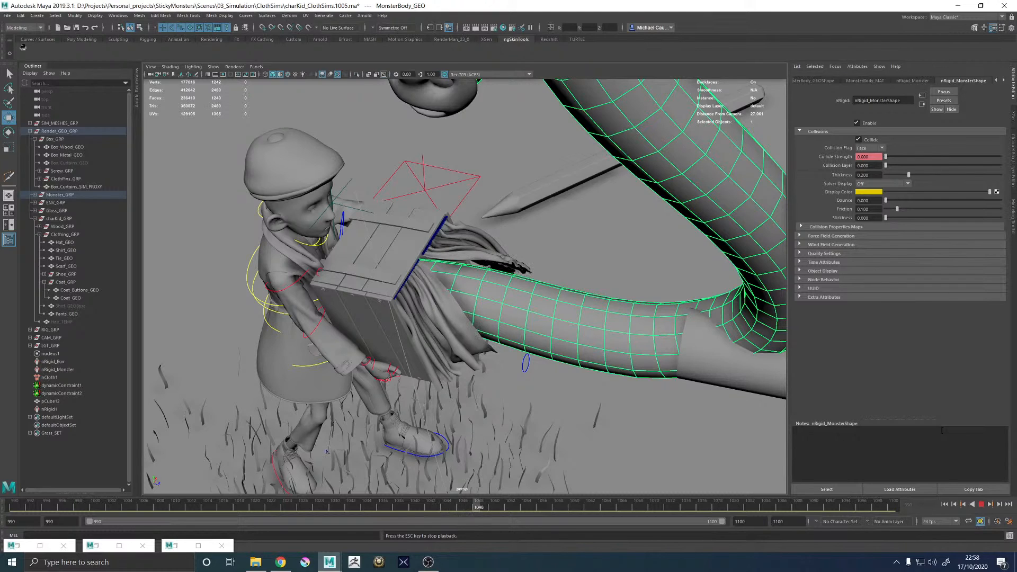
{"action": "left_click", "coordinate": [981, 505]}
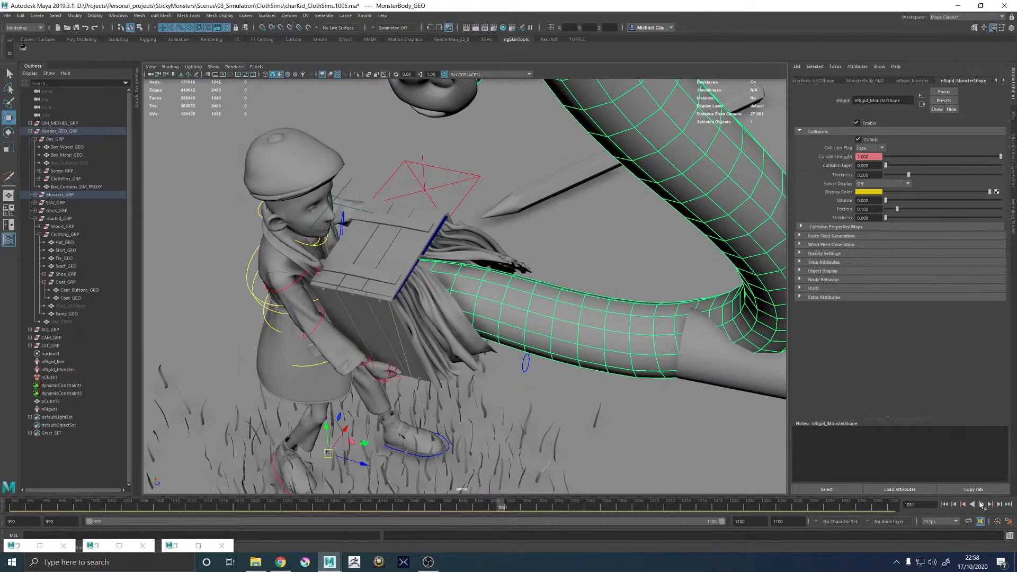
- Examine how the simulated curtains lie around the monster body from both sides of the box
{"action": "left_click_drag", "start_coordinate": [565, 249], "coordinate": [426, 237], "text": "alt"}
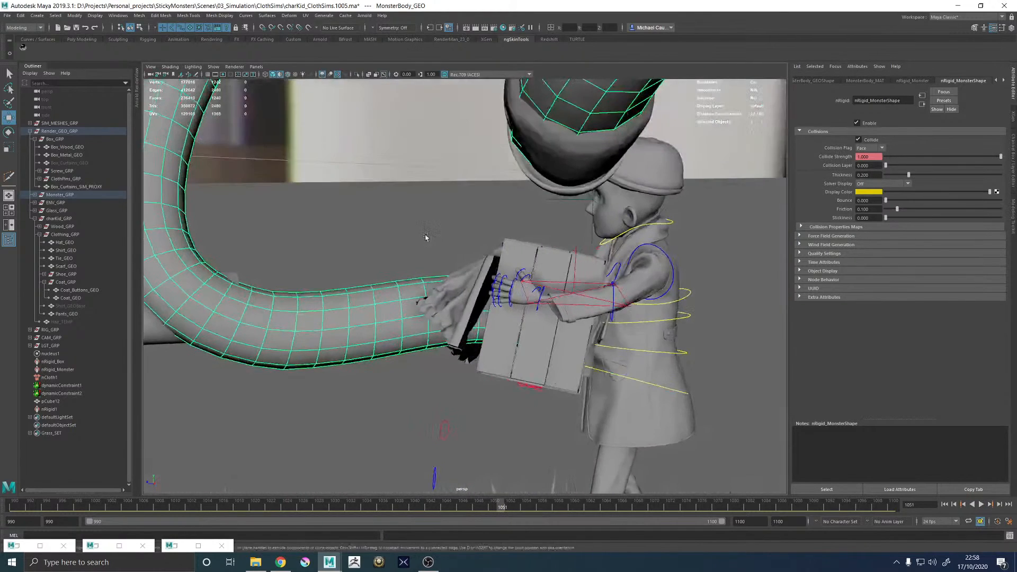
{"action": "right_click_drag", "start_coordinate": [427, 237], "coordinate": [579, 360], "text": "alt"}
{"action": "left_click_drag", "start_coordinate": [580, 361], "coordinate": [580, 216], "text": "alt"}
{"action": "right_click_drag", "start_coordinate": [581, 217], "coordinate": [384, 226], "text": "alt"}
{"action": "left_click_drag", "start_coordinate": [489, 225], "coordinate": [494, 247], "text": "alt"}
{"action": "right_click_drag", "start_coordinate": [495, 247], "coordinate": [340, 247], "text": "alt"}
{"action": "mouse_move", "coordinate": [509, 249]}
{"action": "left_mouse_down", "text": "alt"}
{"action": "mouse_move", "coordinate": [393, 255]}
{"action": "mouse_move", "coordinate": [500, 243]}
{"action": "left_mouse_up", "text": "alt"}
{"action": "right_click_drag", "start_coordinate": [499, 243], "coordinate": [644, 378], "text": "alt"}
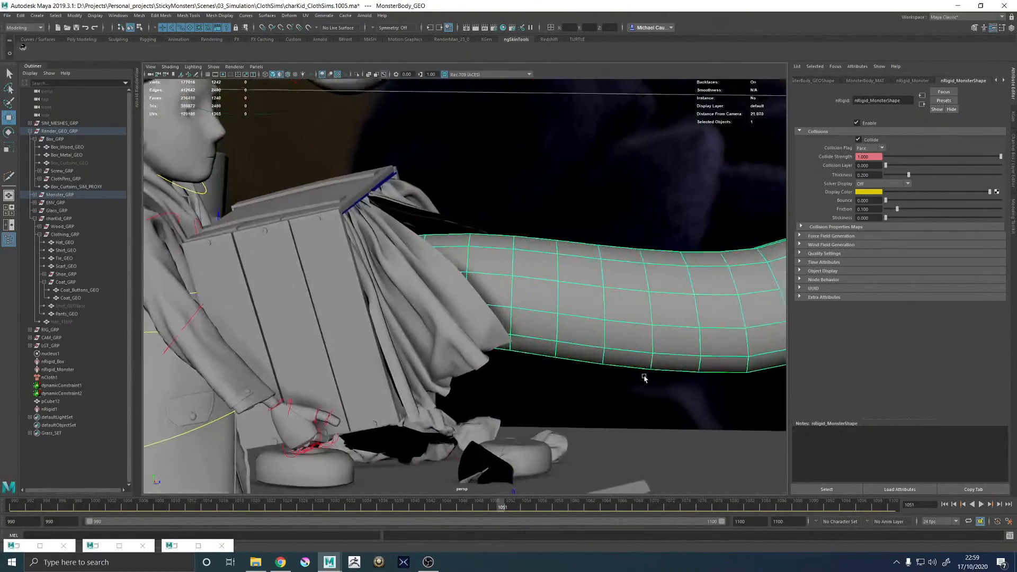
- Return to the start frame and unhide Box_Curtains_GEO
{"action": "left_click", "coordinate": [432, 315]}
{"action": "left_click", "coordinate": [944, 504]}
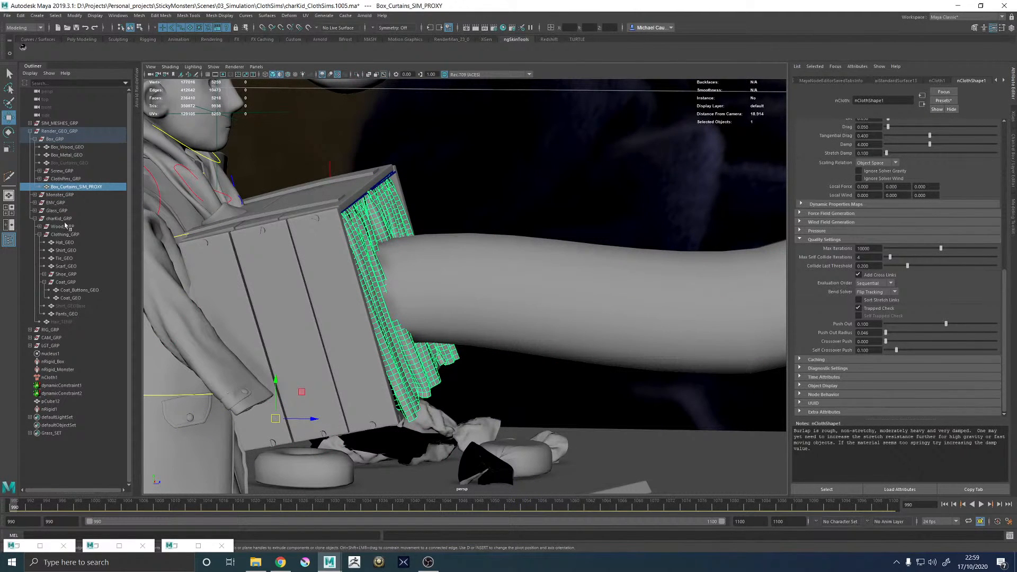
{"action": "left_click", "coordinate": [72, 164]}
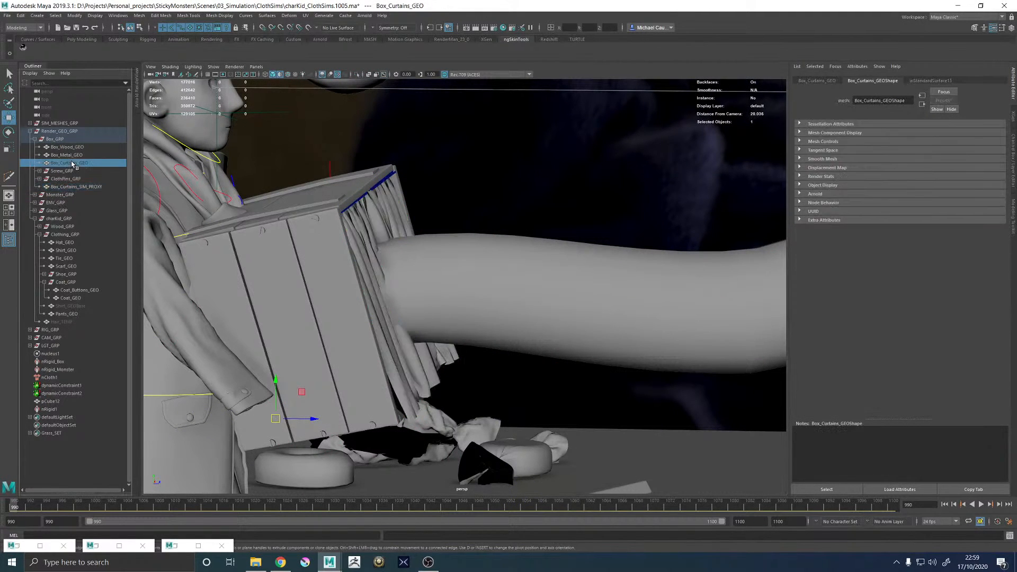
{"action": "key", "text": "f"}
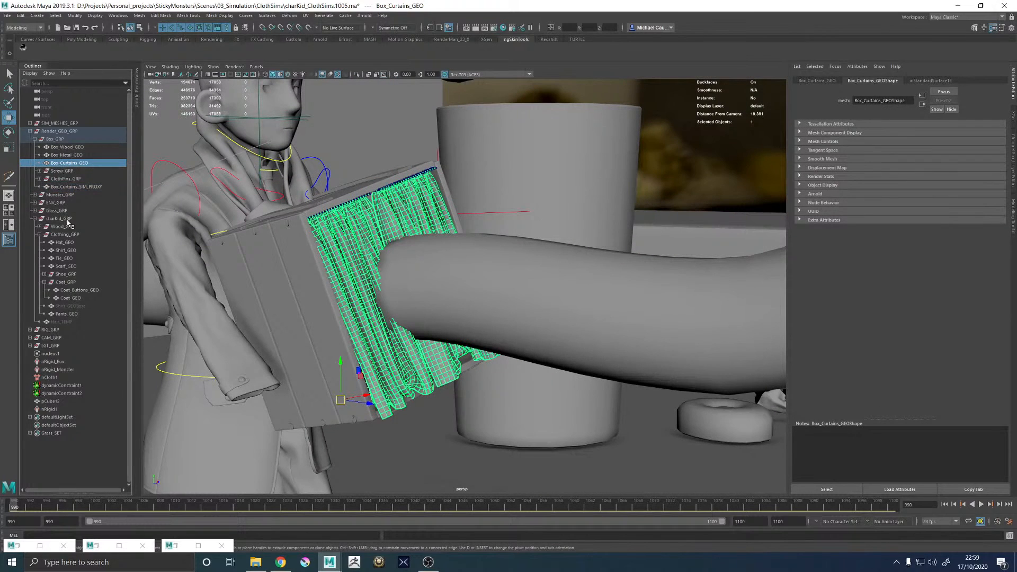
- Wrap Box_Curtains_GEO to Box_Curtains_SIM_PROXY so it follows the simulated cloth
{"action": "left_click", "coordinate": [77, 187], "text": "ctrl"}
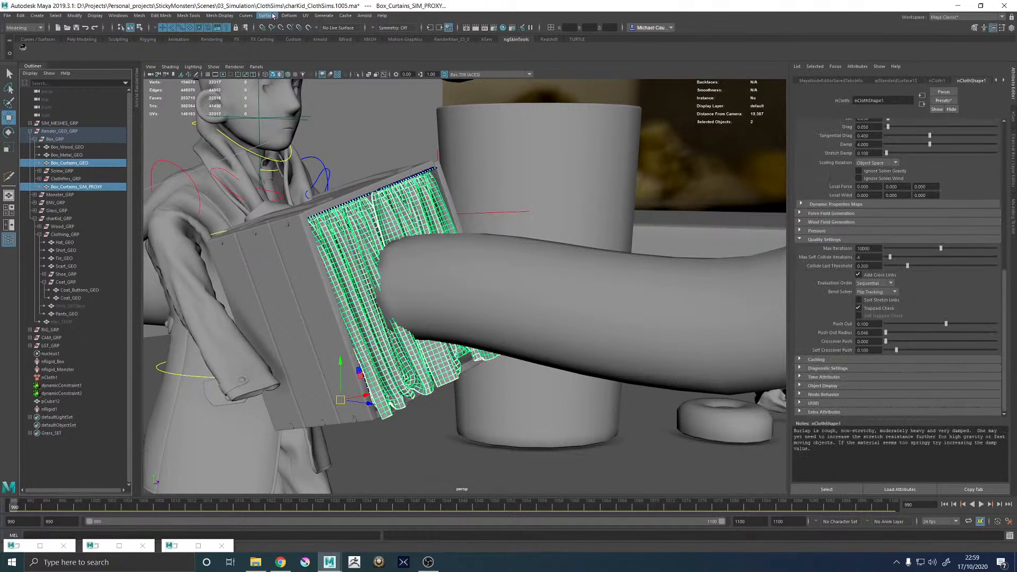
{"action": "left_click", "coordinate": [289, 15]}
{"action": "left_click", "coordinate": [299, 87]}
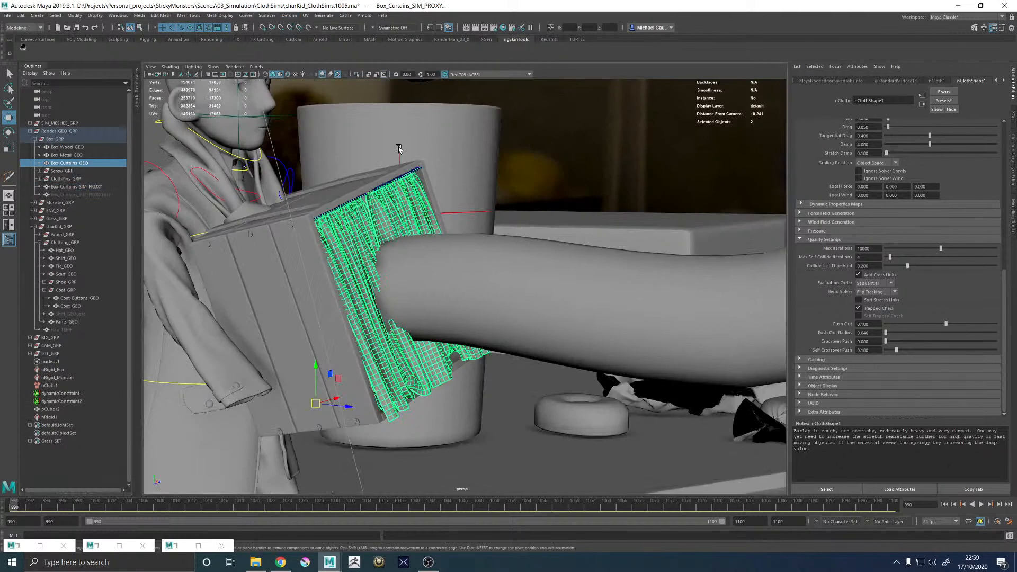
{"action": "left_click", "coordinate": [578, 128]}
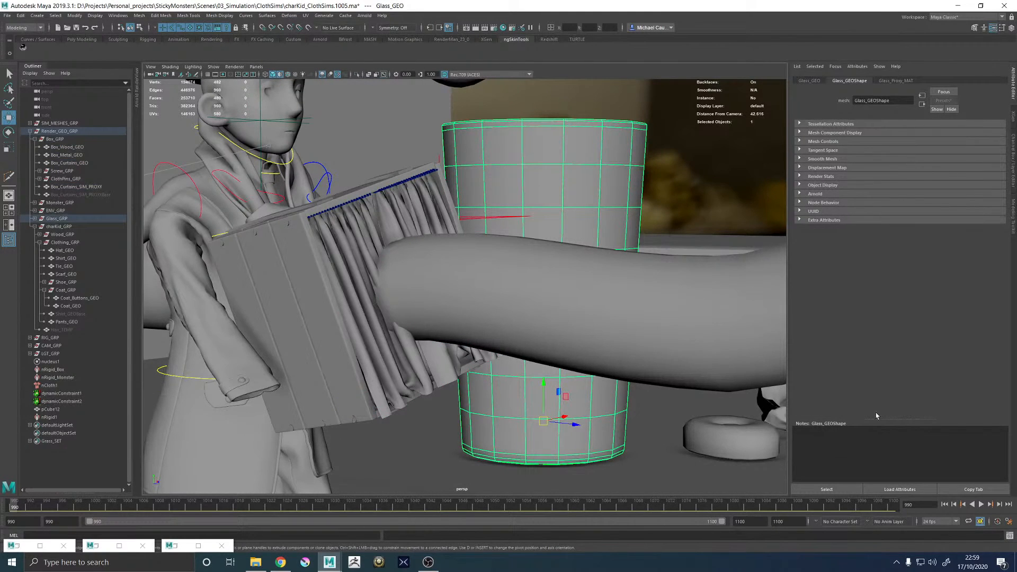
- Simulate from the start frame to frame 1026 with the wrapped curtains visible
{"action": "left_click", "coordinate": [981, 504]}
{"action": "left_click", "coordinate": [981, 504]}
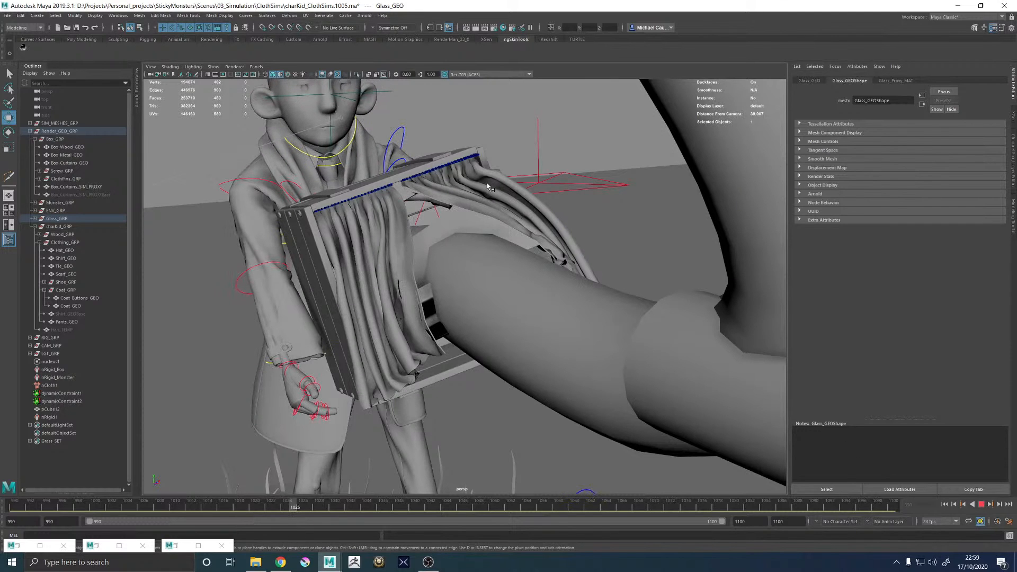
{"action": "key", "text": "Escape"}
- Examine the wrapped curtain mesh closely around the opening between the two curtains and along the rail
{"action": "left_click_drag", "start_coordinate": [351, 220], "coordinate": [328, 218], "text": "alt"}
{"action": "right_click_drag", "start_coordinate": [328, 217], "coordinate": [426, 170], "text": "alt"}
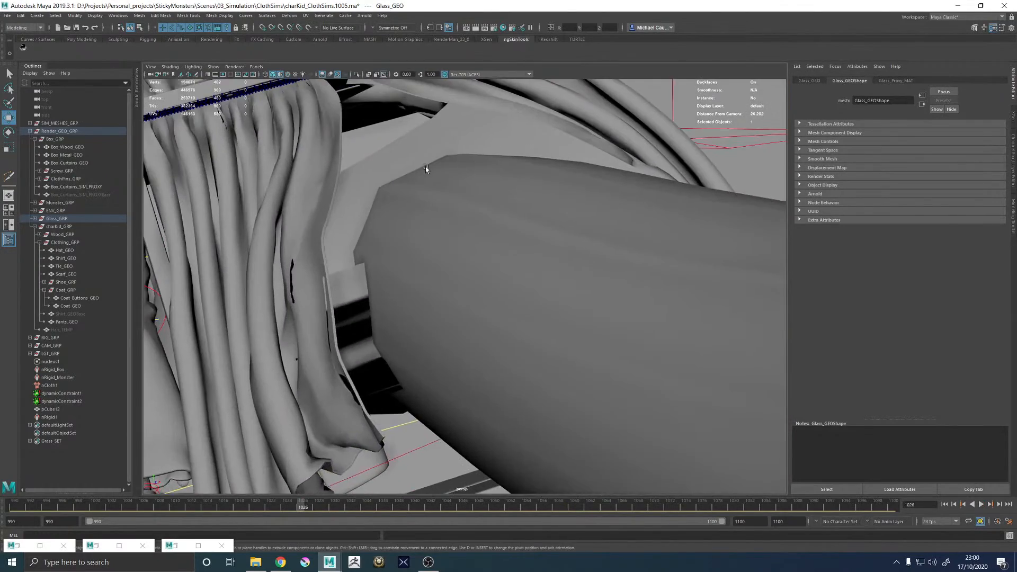
{"action": "middle_click_drag", "start_coordinate": [427, 170], "coordinate": [531, 341], "text": "alt"}
{"action": "right_click_drag", "start_coordinate": [531, 341], "coordinate": [623, 313], "text": "alt"}
{"action": "left_click_drag", "start_coordinate": [623, 312], "coordinate": [611, 295], "text": "alt"}
{"action": "middle_click_drag", "start_coordinate": [666, 261], "coordinate": [304, 259], "text": "alt"}
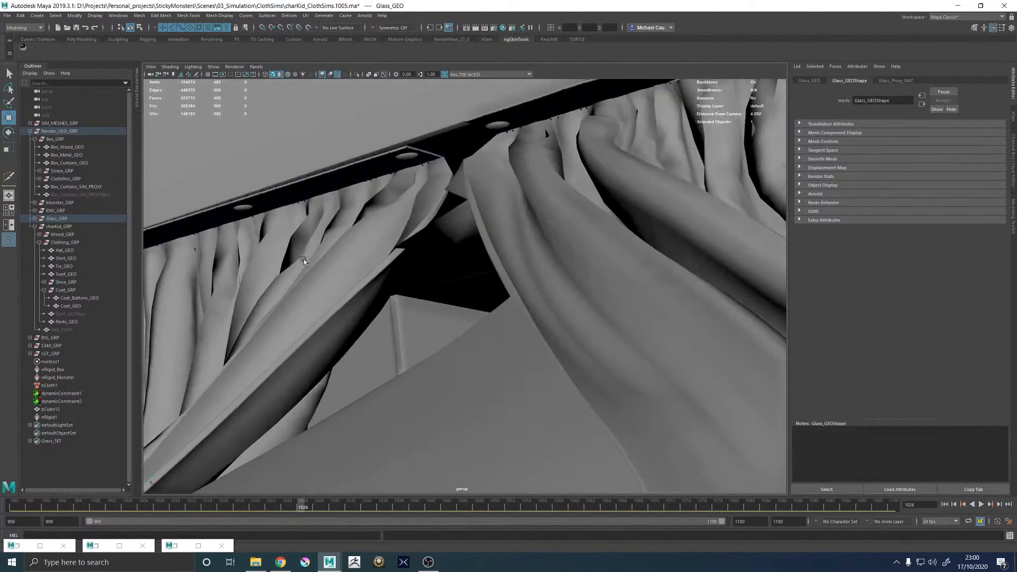
{"action": "right_click_drag", "start_coordinate": [303, 259], "coordinate": [408, 245], "text": "alt"}
{"action": "left_click_drag", "start_coordinate": [408, 244], "coordinate": [422, 207], "text": "alt"}
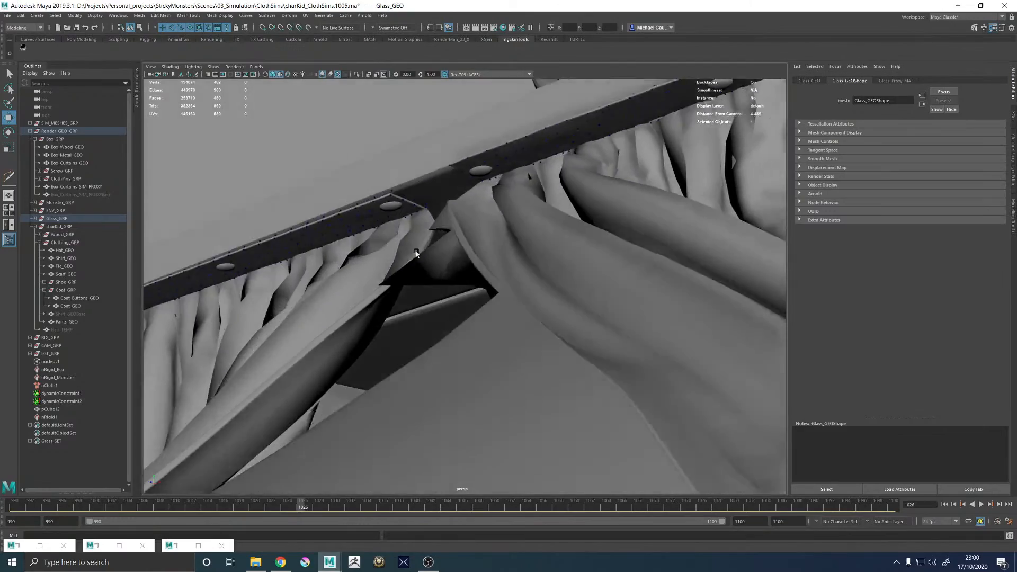
{"action": "right_click_drag", "start_coordinate": [422, 208], "coordinate": [475, 259], "text": "alt"}
{"action": "left_click_drag", "start_coordinate": [475, 258], "coordinate": [435, 268], "text": "alt"}
{"action": "left_click", "coordinate": [436, 270]}
{"action": "right_click_drag", "start_coordinate": [565, 284], "coordinate": [450, 276], "text": "alt"}
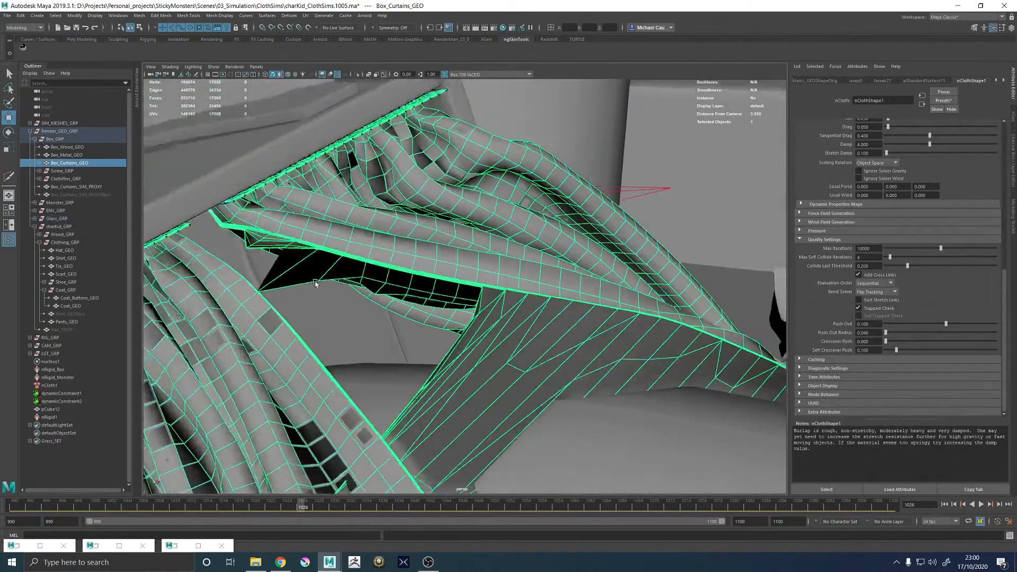
{"action": "left_click_drag", "start_coordinate": [451, 275], "coordinate": [233, 292], "text": "alt"}
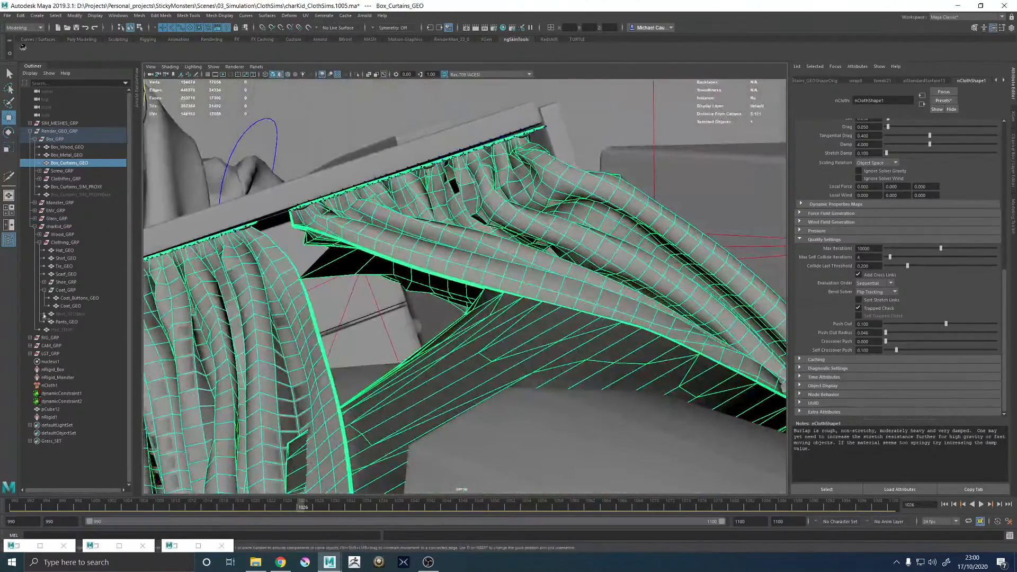
- Hide Box_Curtains_GEO and select the simulated Box_Curtains_SIM_PROXY mesh
{"action": "left_click", "coordinate": [72, 165]}
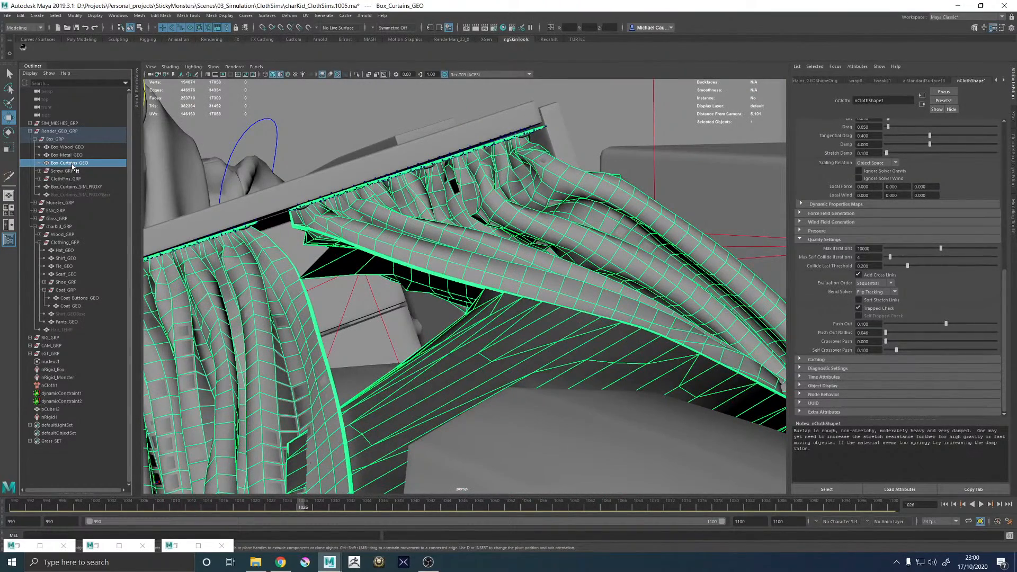
{"action": "key", "text": "h"}
{"action": "left_click", "coordinate": [556, 297]}
{"action": "left_click_drag", "start_coordinate": [556, 297], "coordinate": [515, 306], "text": "alt"}
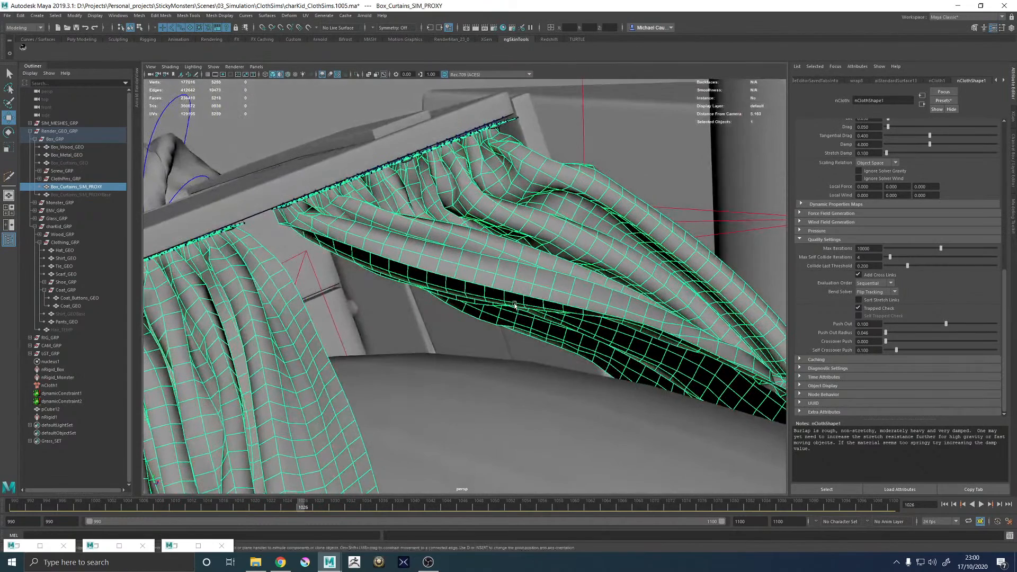
- Extrude all faces of the curtain proxy with a local translate Z of about 0.009 and return to object mode
{"action": "right_click", "coordinate": [507, 280], "text": "shift"}
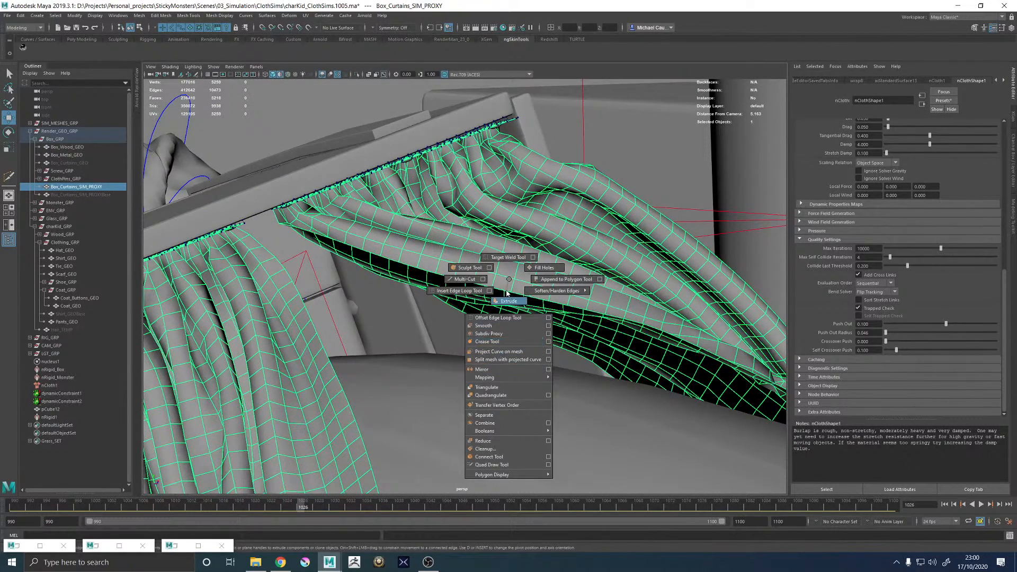
{"action": "left_click", "coordinate": [509, 301]}
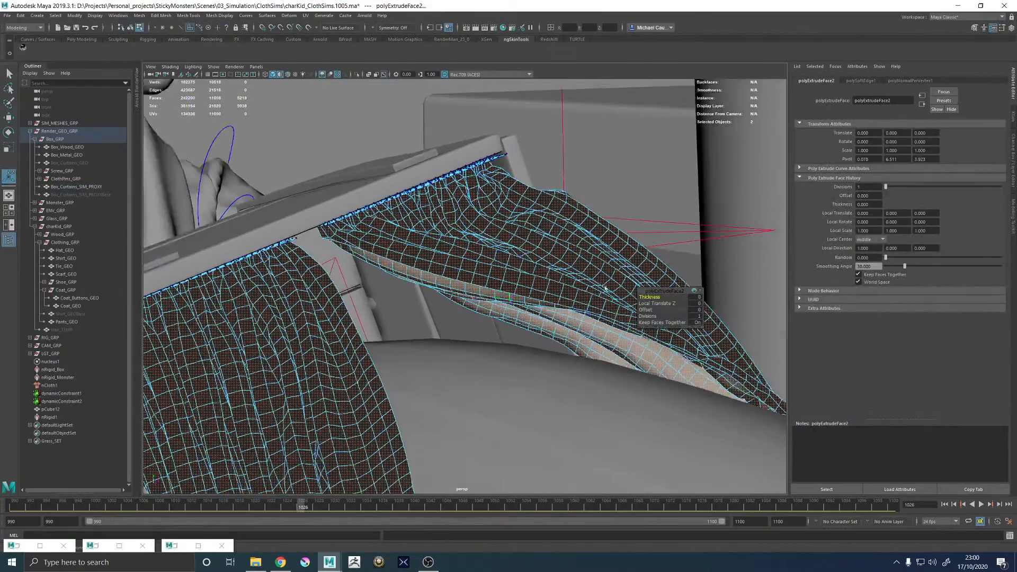
{"action": "right_click_drag", "start_coordinate": [606, 289], "coordinate": [465, 304], "text": "alt"}
{"action": "left_click_drag", "start_coordinate": [465, 304], "coordinate": [429, 301], "text": "alt"}
{"action": "right_click_drag", "start_coordinate": [286, 302], "coordinate": [414, 304], "text": "alt"}
{"action": "middle_click_drag", "start_coordinate": [286, 304], "coordinate": [412, 300], "text": "alt"}
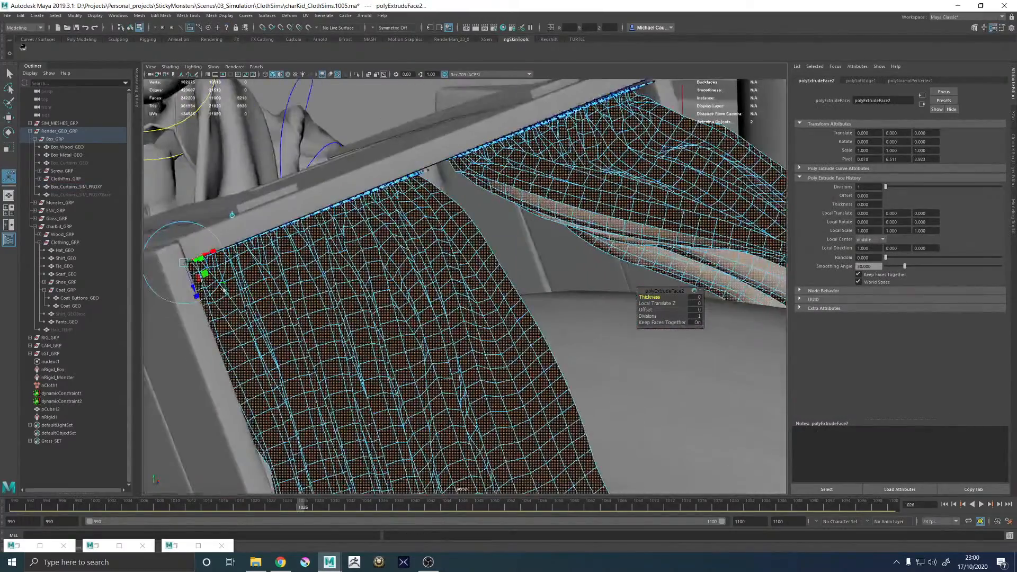
{"action": "left_click_drag", "start_coordinate": [192, 283], "coordinate": [195, 289]}
{"action": "key", "text": "q"}
{"action": "left_click", "coordinate": [498, 213]}
{"action": "scroll", "coordinate": [593, 193], "scroll_direction": "down", "scroll_amount": 5}
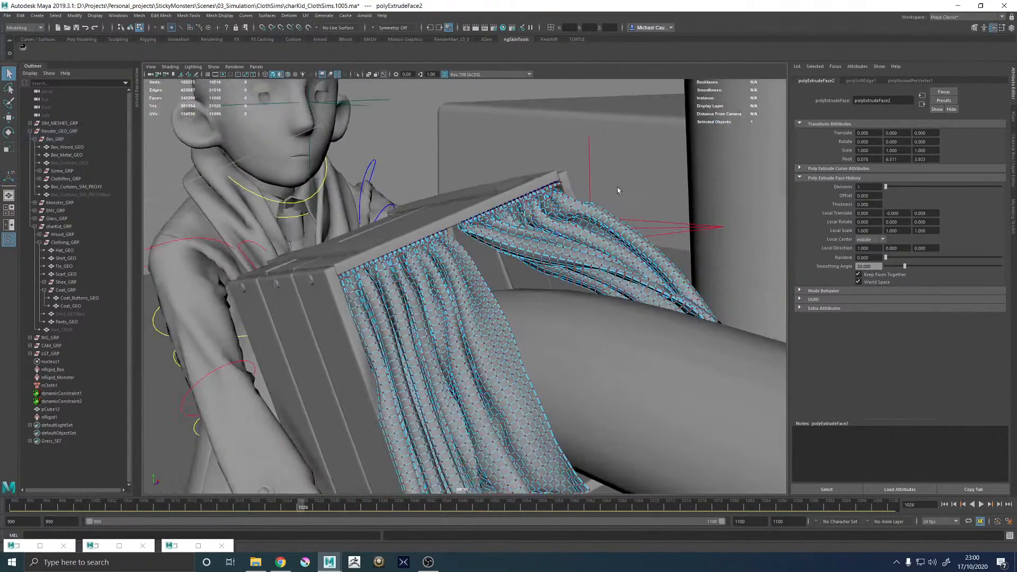
{"action": "left_click", "coordinate": [618, 187]}
{"action": "key", "text": "F8"}
- Return to the start frame and simulate the thickened curtains to frame 1049
{"action": "left_click_drag", "start_coordinate": [570, 248], "coordinate": [652, 234], "text": "alt"}
{"action": "left_click", "coordinate": [652, 233]}
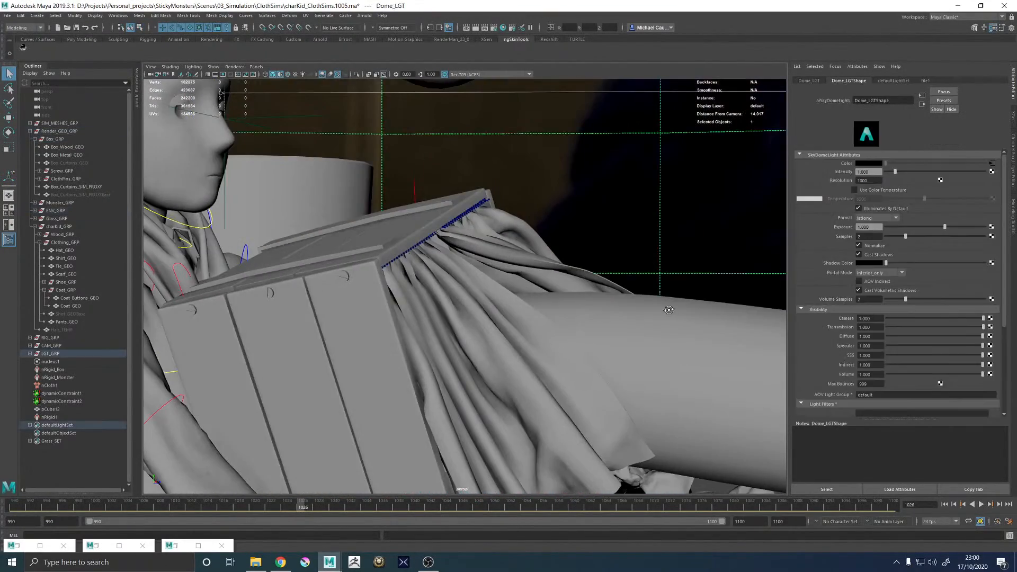
{"action": "left_click_drag", "start_coordinate": [667, 296], "coordinate": [598, 280], "text": "alt"}
{"action": "left_click", "coordinate": [945, 505]}
{"action": "right_click_drag", "start_coordinate": [582, 320], "coordinate": [518, 311], "text": "alt"}
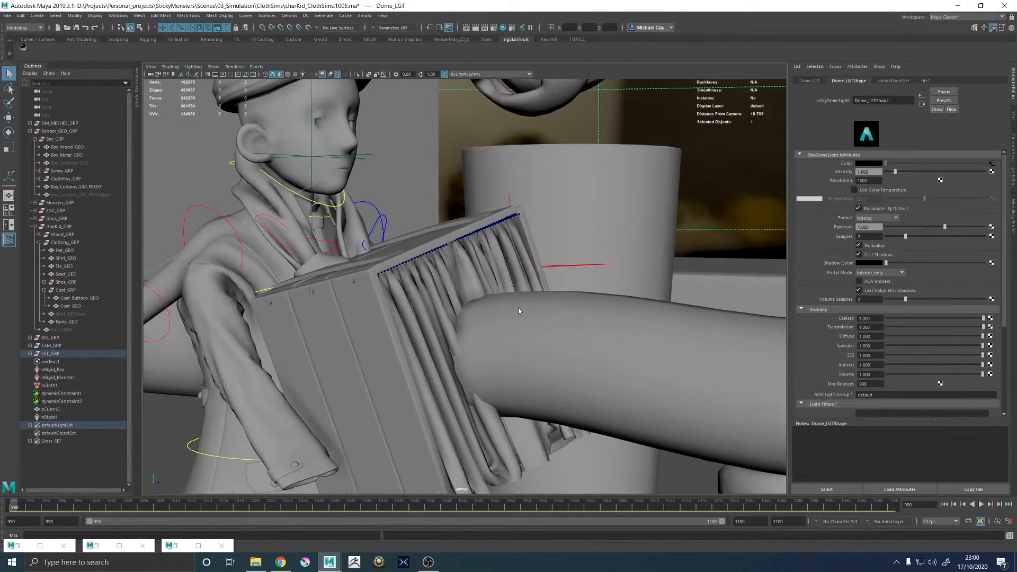
{"action": "middle_click_drag", "start_coordinate": [517, 311], "coordinate": [487, 249], "text": "alt"}
{"action": "left_click", "coordinate": [984, 503]}
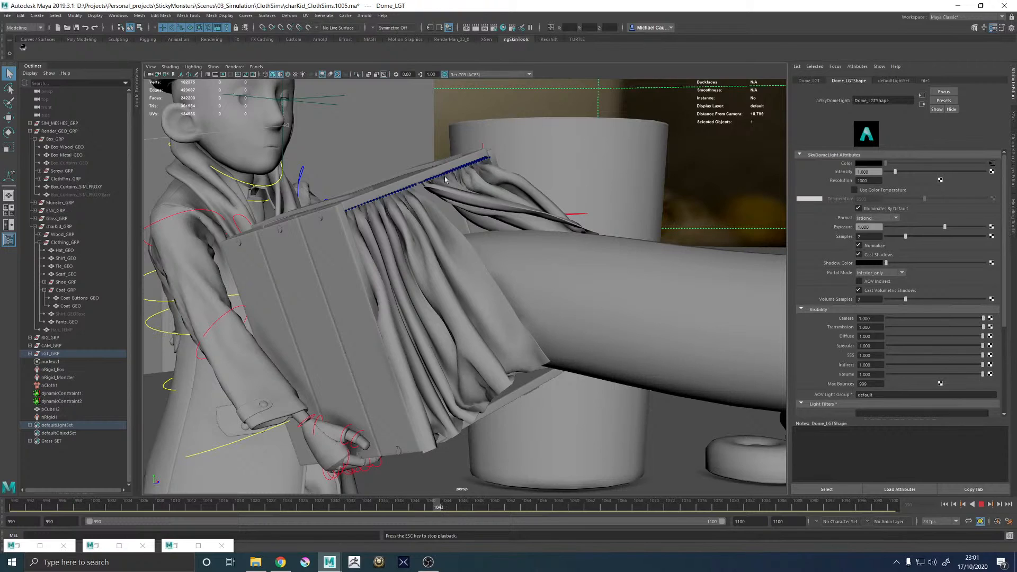
{"action": "left_click", "coordinate": [980, 504]}
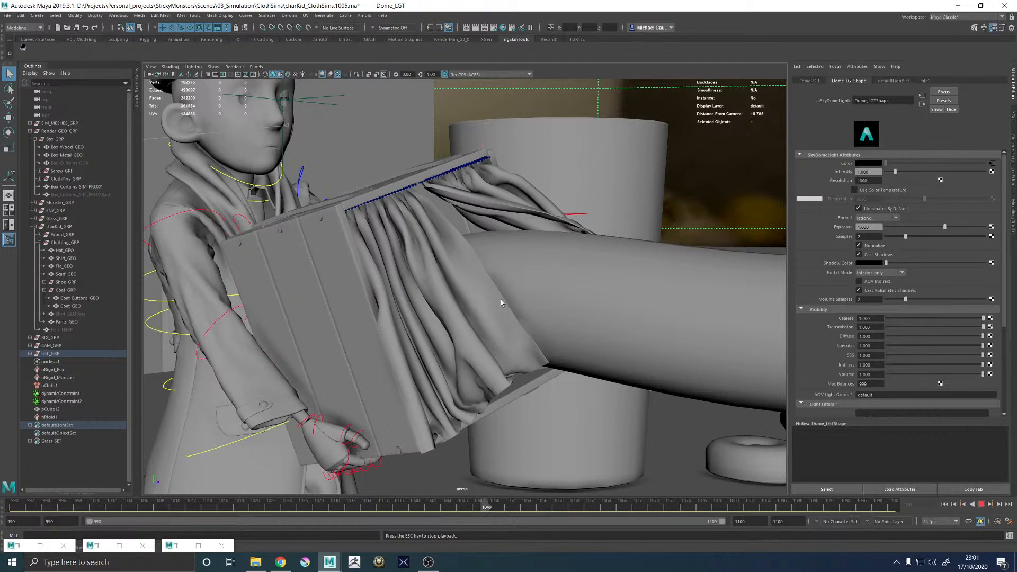
{"action": "left_click", "coordinate": [413, 316]}
- Unhide Hair_TEMP on the character and save the scene
{"action": "scroll", "coordinate": [413, 315], "scroll_direction": "down", "scroll_amount": 5}
{"action": "scroll", "coordinate": [413, 316], "scroll_direction": "down", "scroll_amount": 3}
{"action": "left_click", "coordinate": [539, 227]}
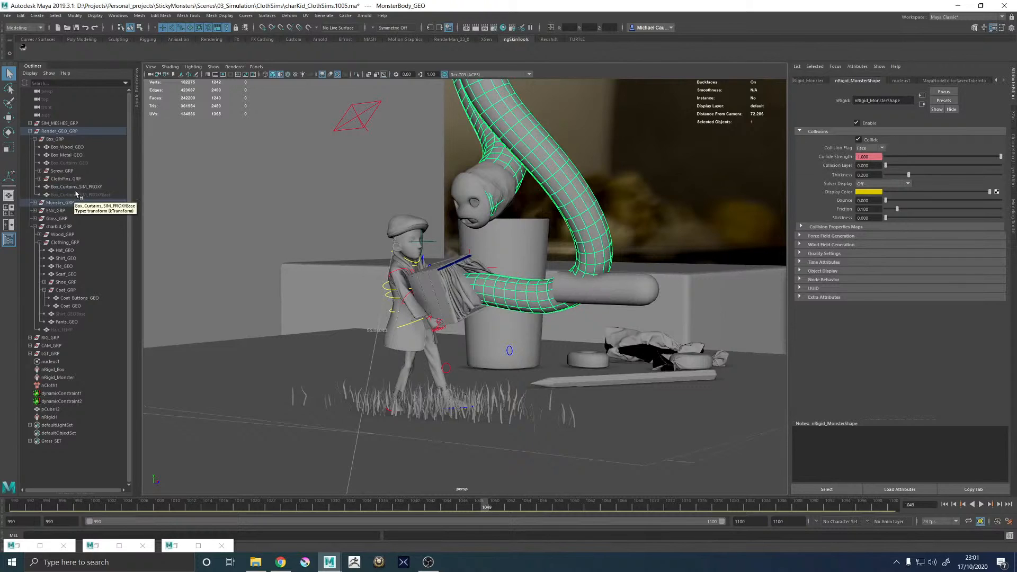
{"action": "left_click", "coordinate": [65, 330]}
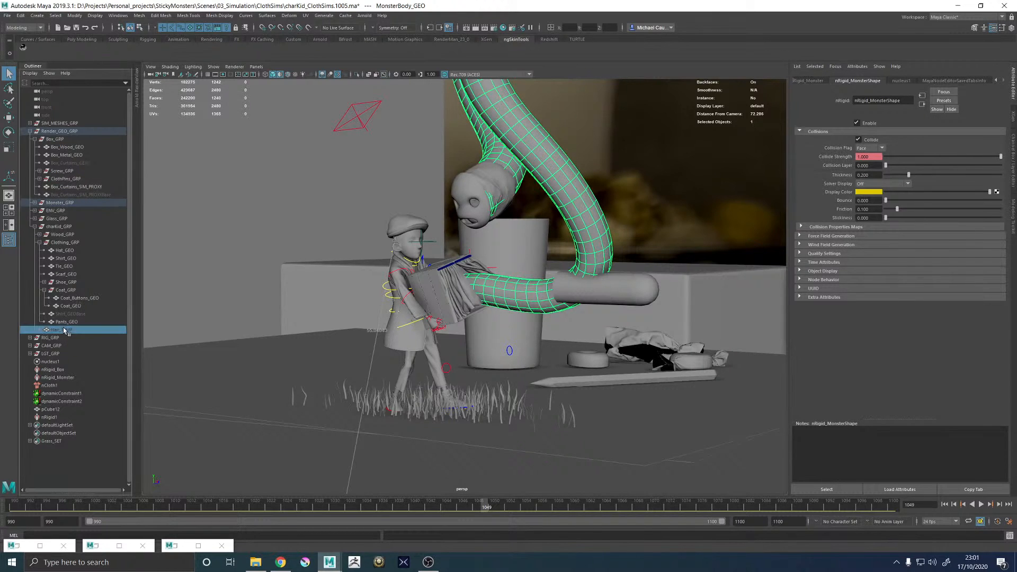
{"action": "key", "text": "h"}
{"action": "left_click", "coordinate": [642, 175]}
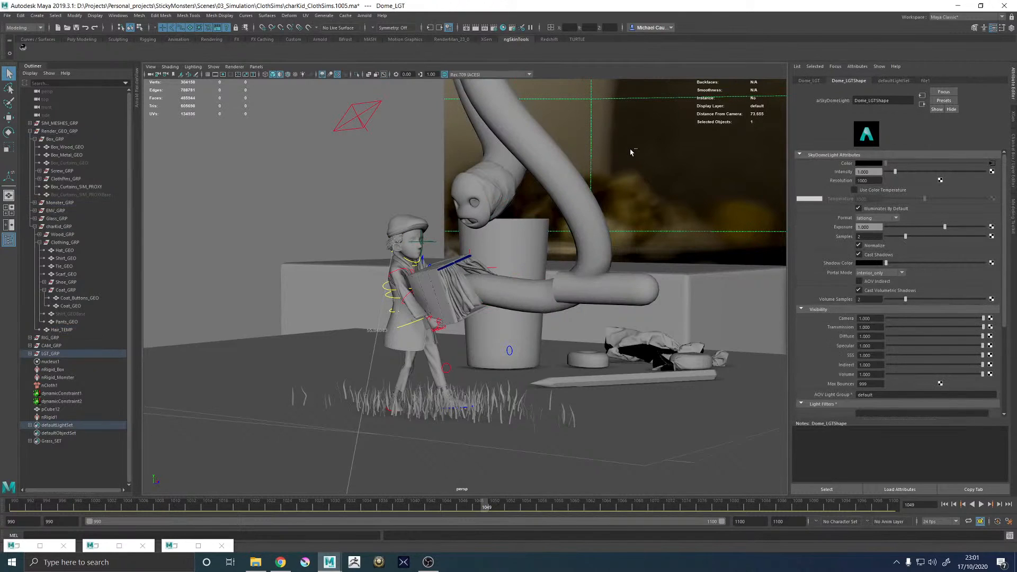
{"action": "key", "text": "ctrl+s"}
- Render a region covering the whole character, the box and the nearby monster body in Arnold RenderView
{"action": "left_click", "coordinate": [136, 98]}
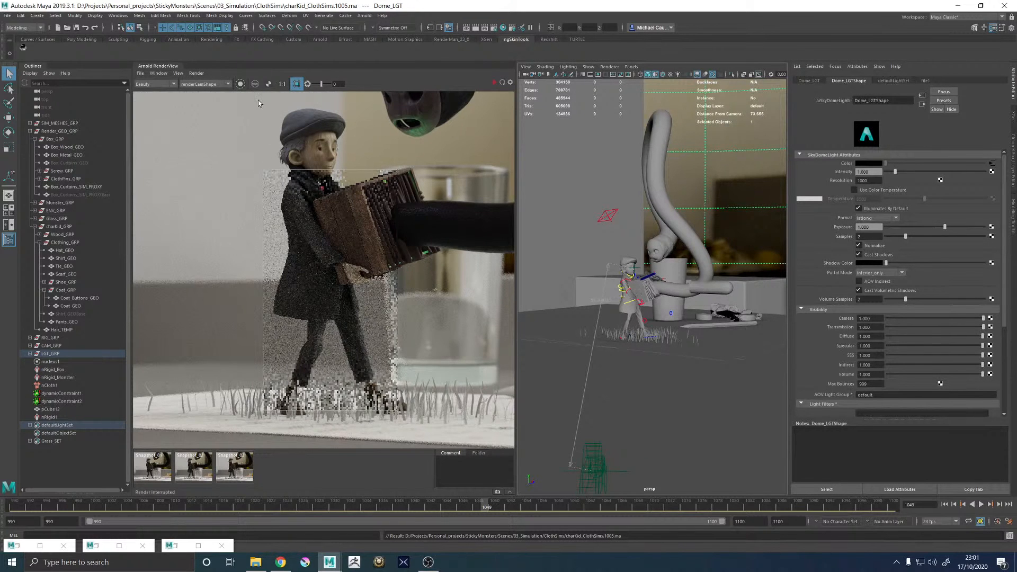
{"action": "left_click_drag", "start_coordinate": [259, 100], "coordinate": [485, 423]}
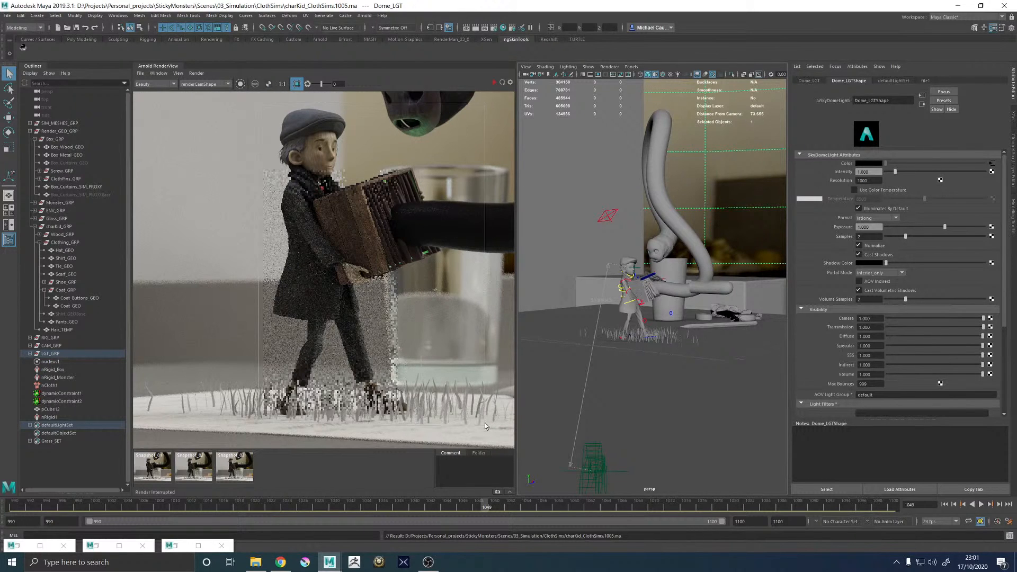
{"action": "left_click", "coordinate": [496, 83]}
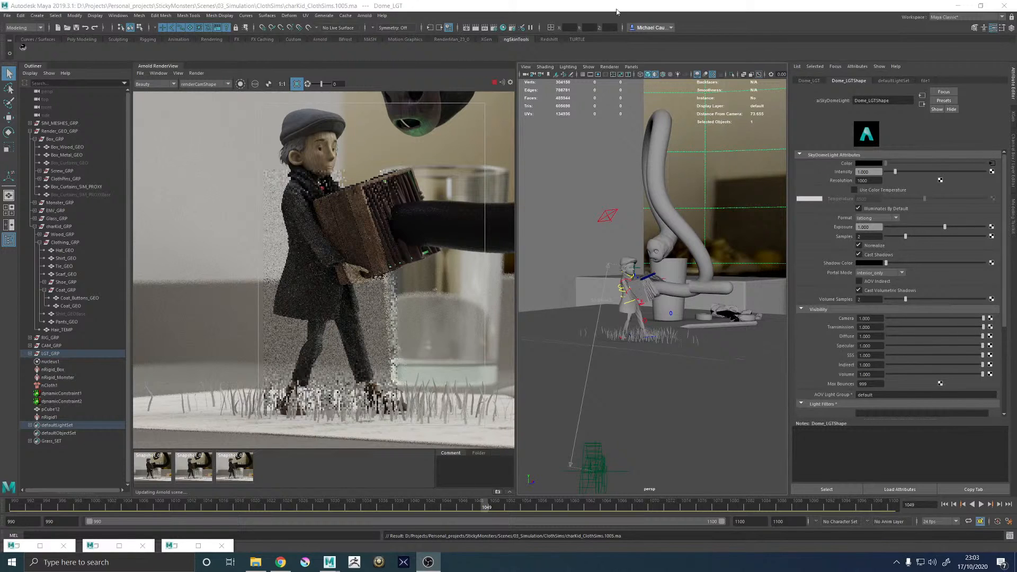
{"action": "left_click", "coordinate": [493, 82]}
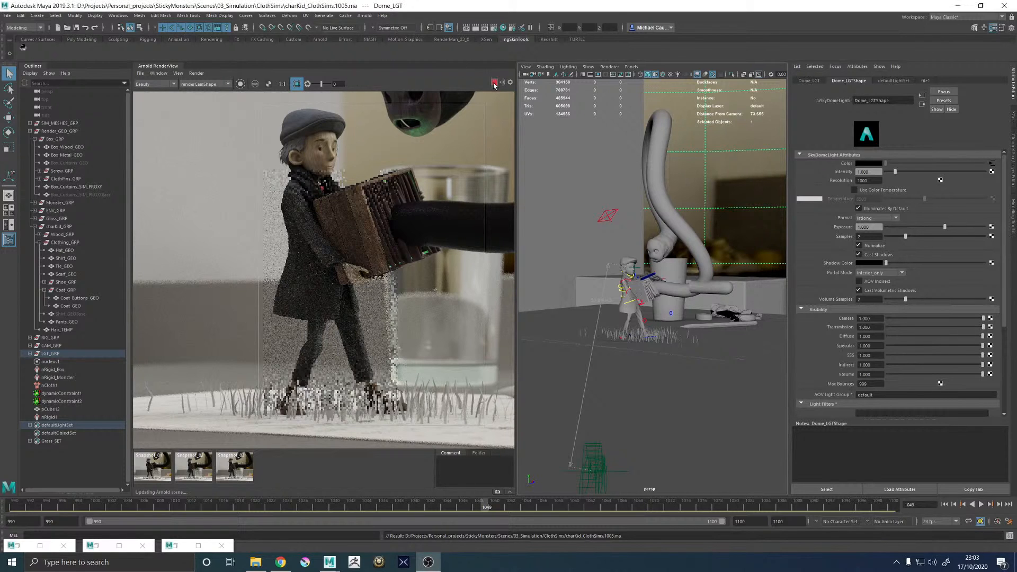
{"action": "left_click", "coordinate": [196, 73]}
{"action": "left_click", "coordinate": [222, 131]}
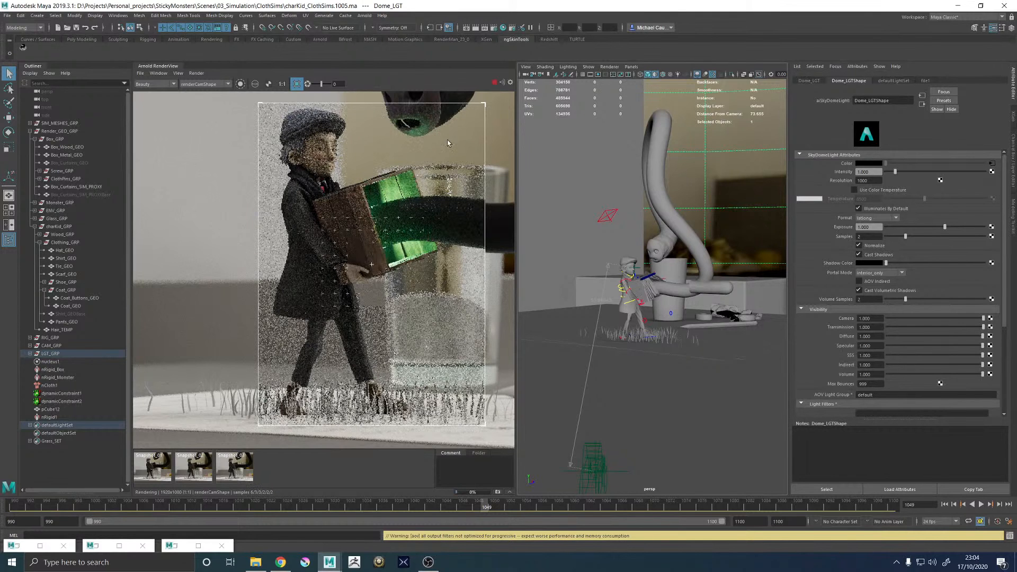
- Stop the Arnold render and show the Render Stats of the Box_Curtains_SIM_PROXY shape
{"action": "left_click", "coordinate": [494, 83]}
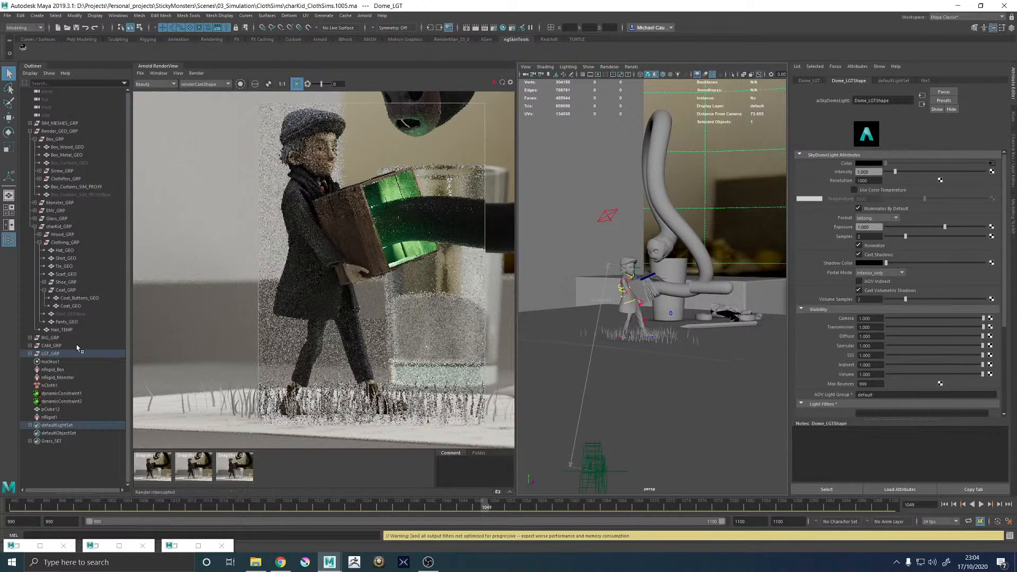
{"action": "left_click", "coordinate": [70, 188]}
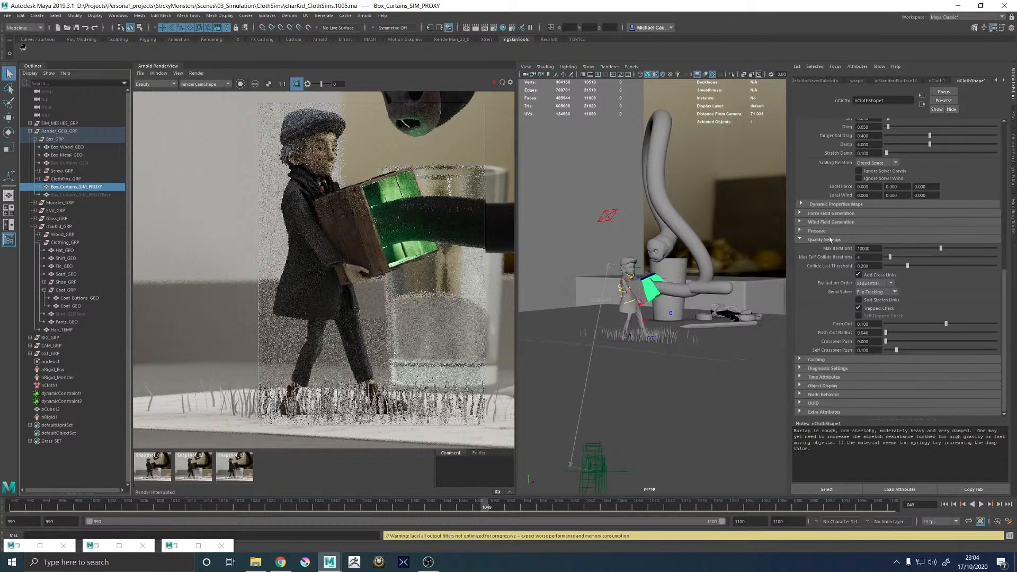
{"action": "left_click", "coordinate": [820, 81]}
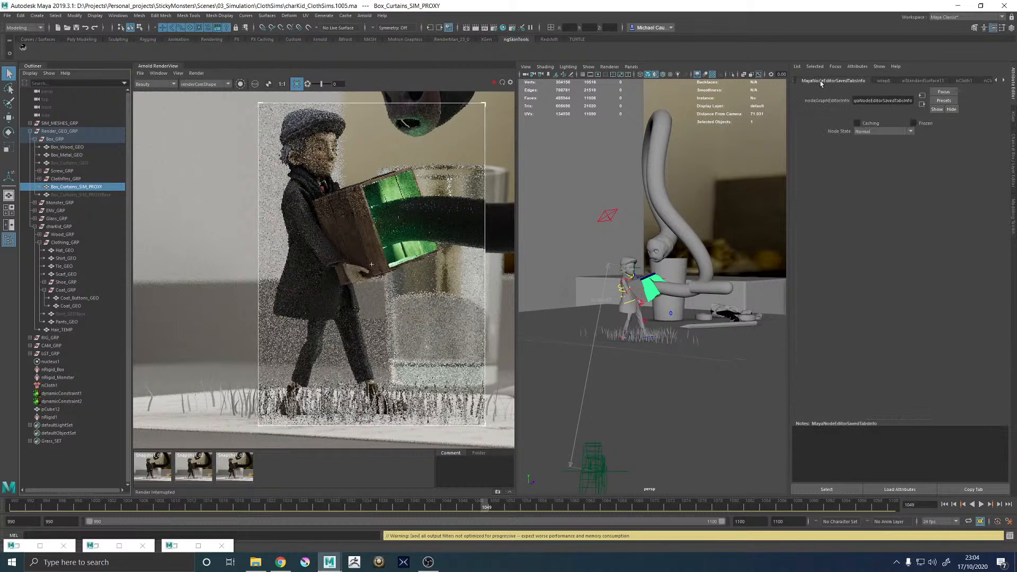
{"action": "left_click", "coordinate": [996, 80]}
{"action": "left_click", "coordinate": [995, 80]}
{"action": "left_click", "coordinate": [996, 80]}
{"action": "left_click", "coordinate": [893, 80]}
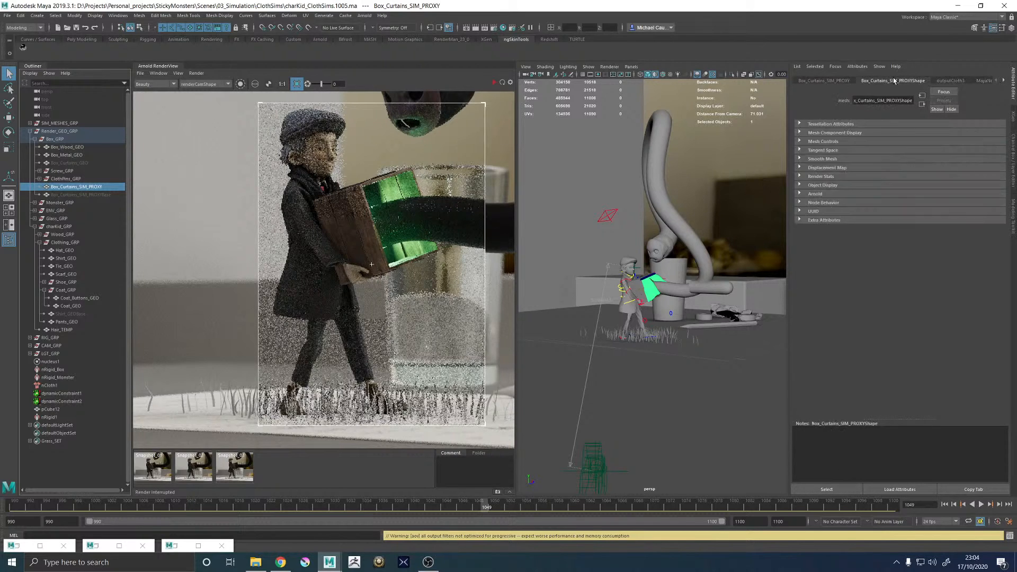
{"action": "left_click", "coordinate": [819, 176]}
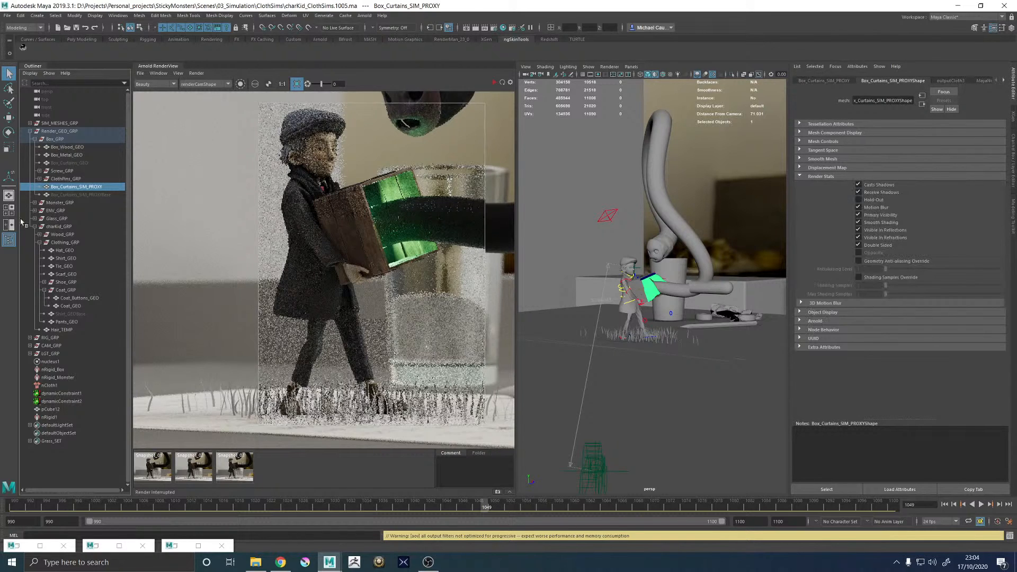
- Frame the curtain proxy in the viewport and inspect its mesh and connected nodes
{"action": "left_click", "coordinate": [85, 188]}
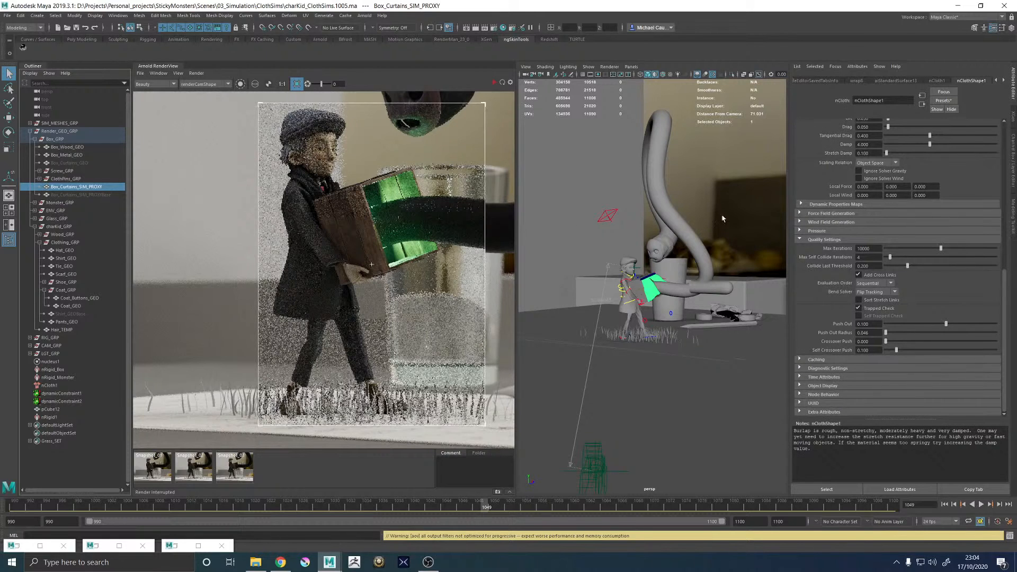
{"action": "left_click", "coordinate": [1003, 80]}
{"action": "left_click", "coordinate": [1003, 80]}
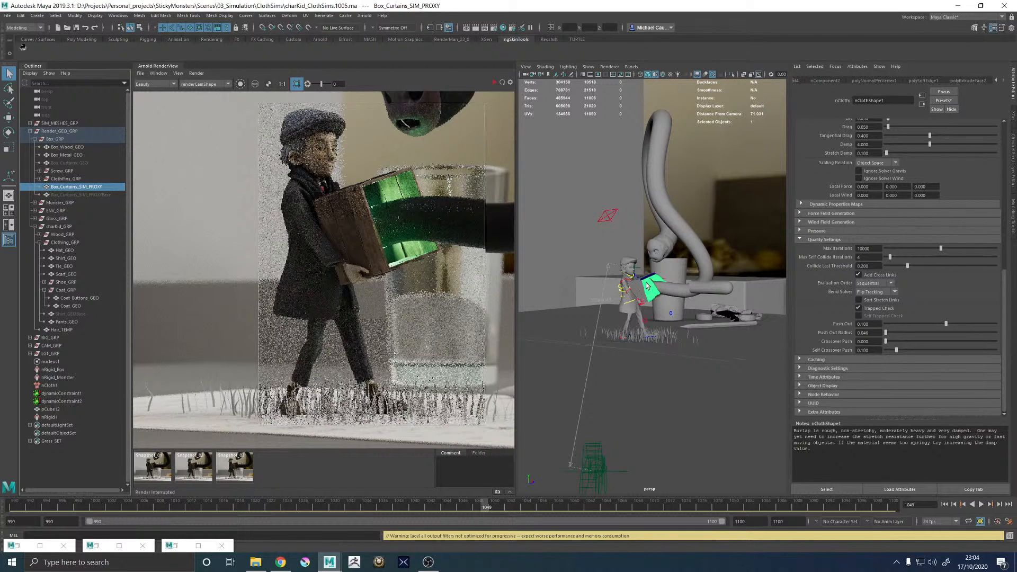
{"action": "key", "text": "f"}
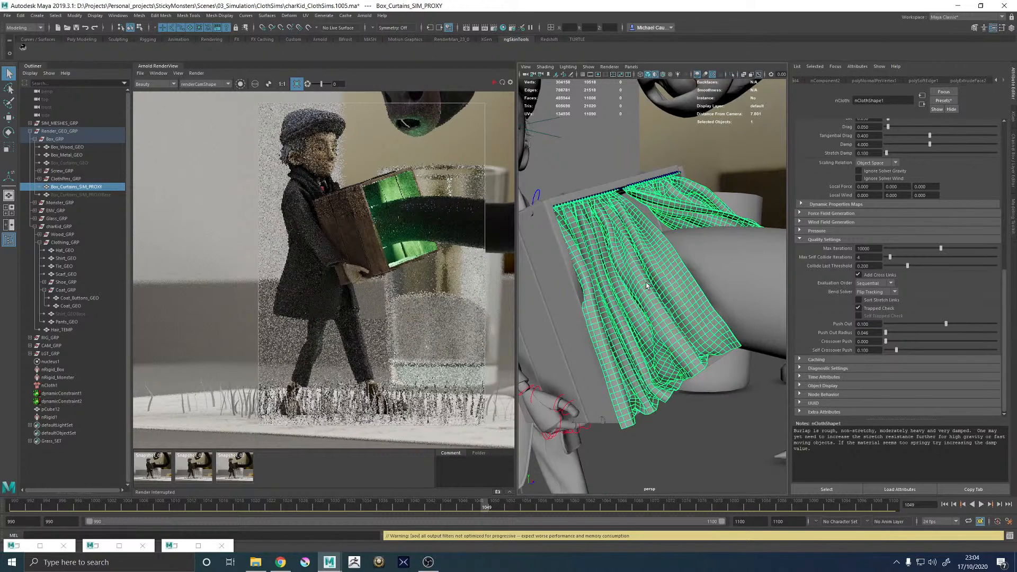
{"action": "left_click_drag", "start_coordinate": [660, 287], "coordinate": [683, 275], "text": "alt"}
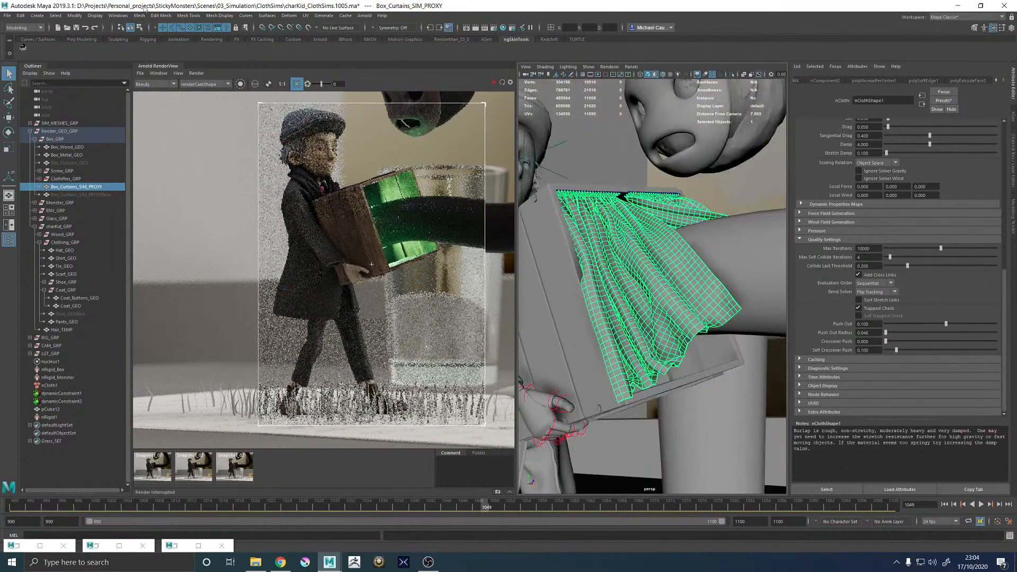
{"action": "left_click", "coordinate": [118, 15]}
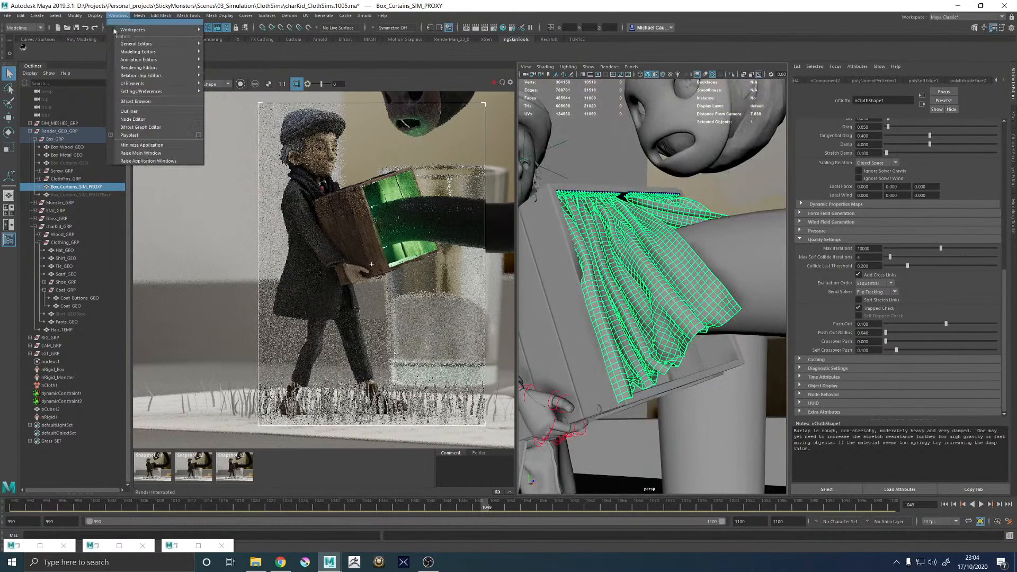
{"action": "left_click", "coordinate": [85, 185]}
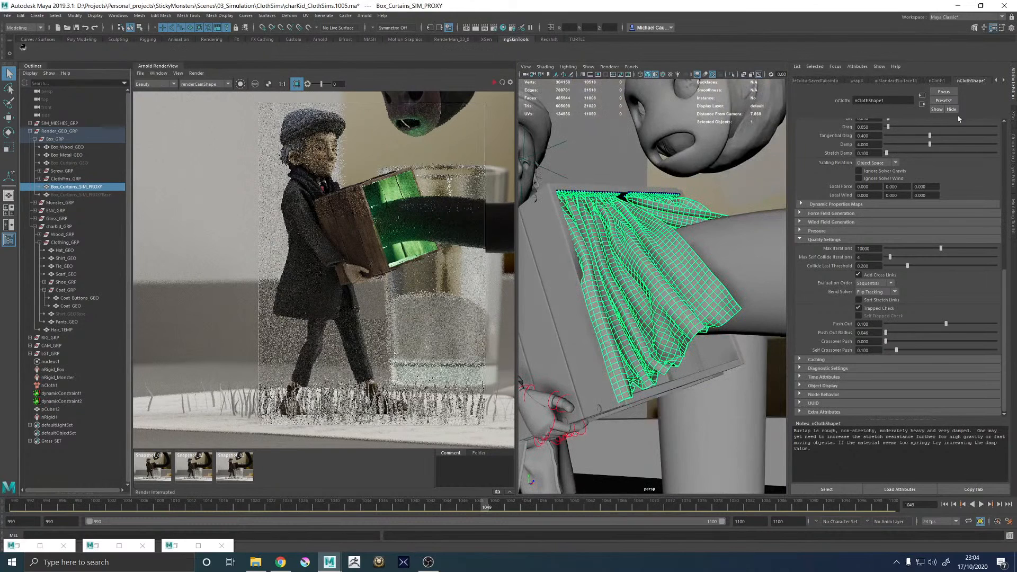
- Enable Motion Blur, Primary Visibility, Visible in Reflections and Visible in Refractions in the Render Stats of the curtain's outputCloth3 shape
{"action": "left_click", "coordinate": [998, 81]}
{"action": "left_click", "coordinate": [824, 80]}
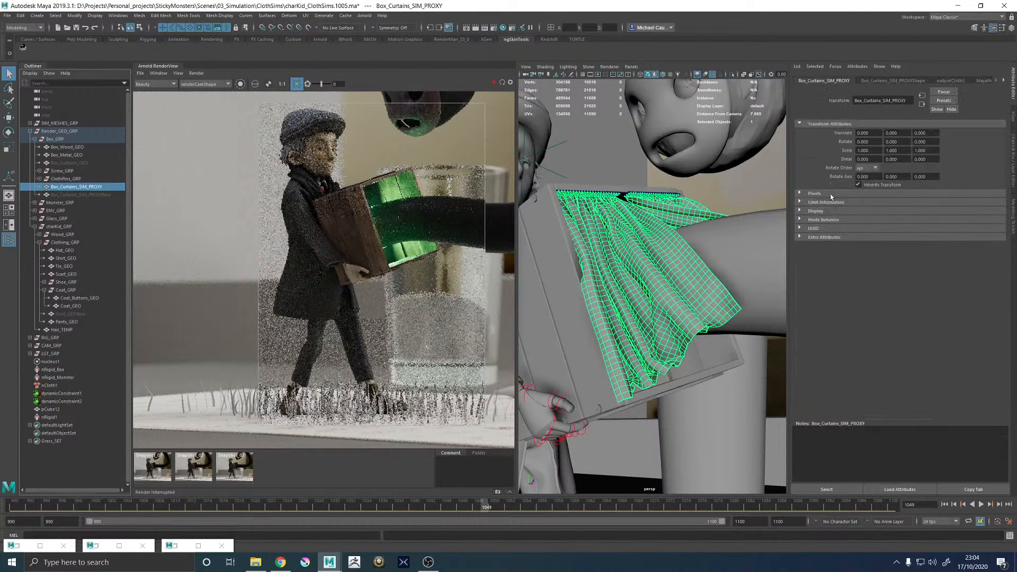
{"action": "left_click", "coordinate": [873, 80]}
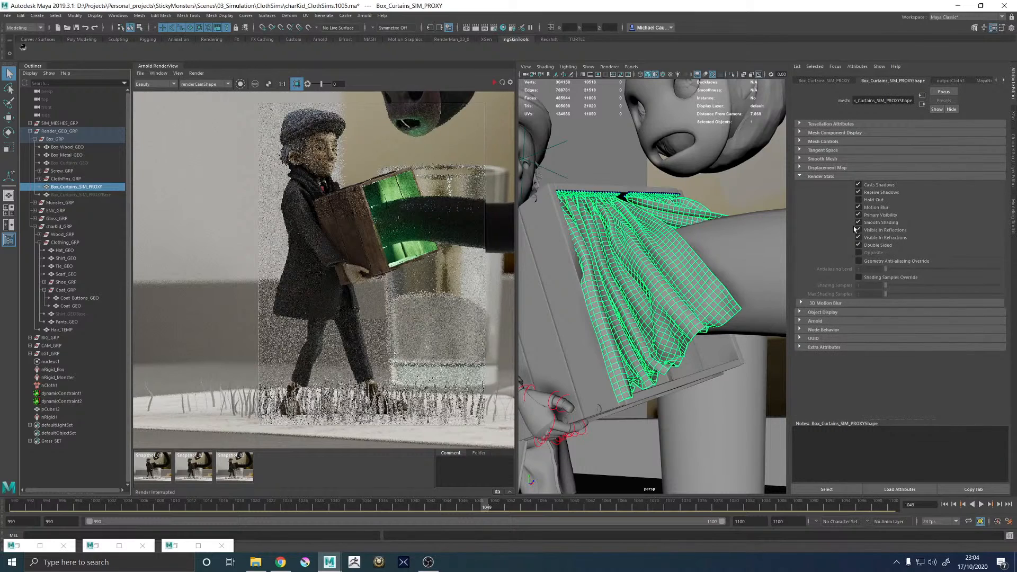
{"action": "left_click", "coordinate": [962, 80]}
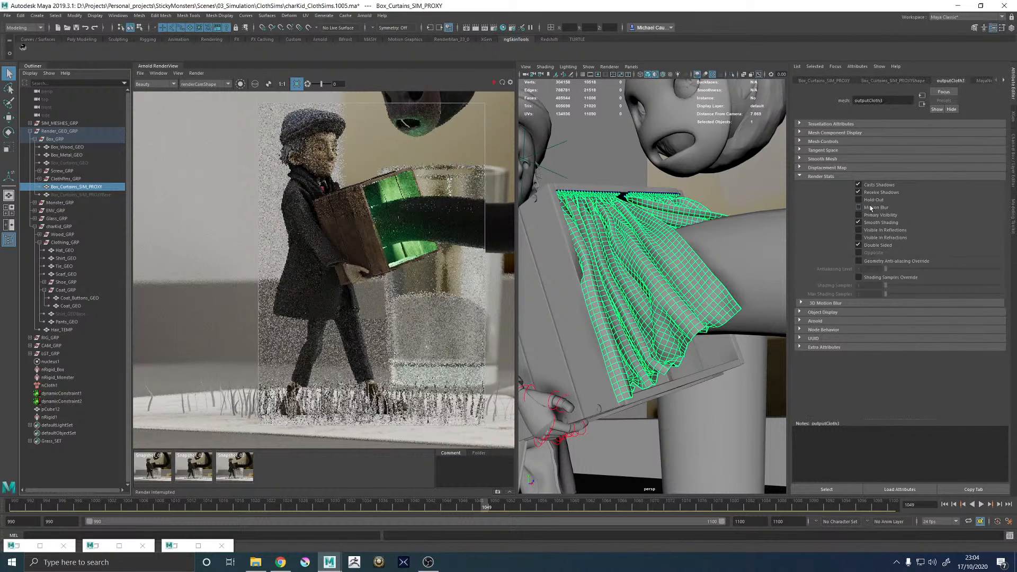
{"action": "left_click", "coordinate": [869, 207]}
{"action": "left_click", "coordinate": [870, 214]}
{"action": "left_click", "coordinate": [874, 230]}
{"action": "left_click", "coordinate": [873, 238]}
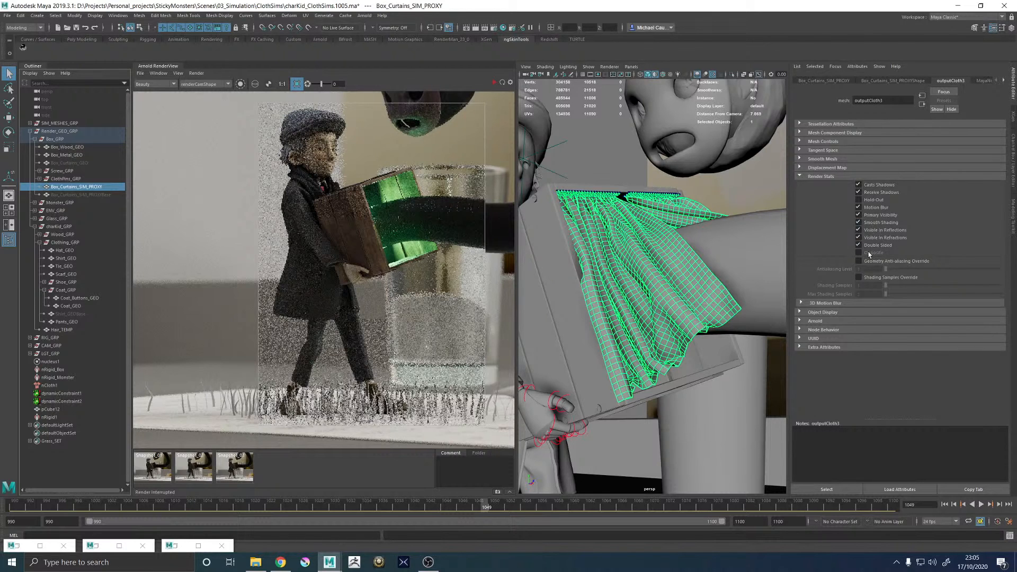
- Restart the Arnold region render and examine the curtains, box and character's clothing up close
{"action": "left_click", "coordinate": [492, 83]}
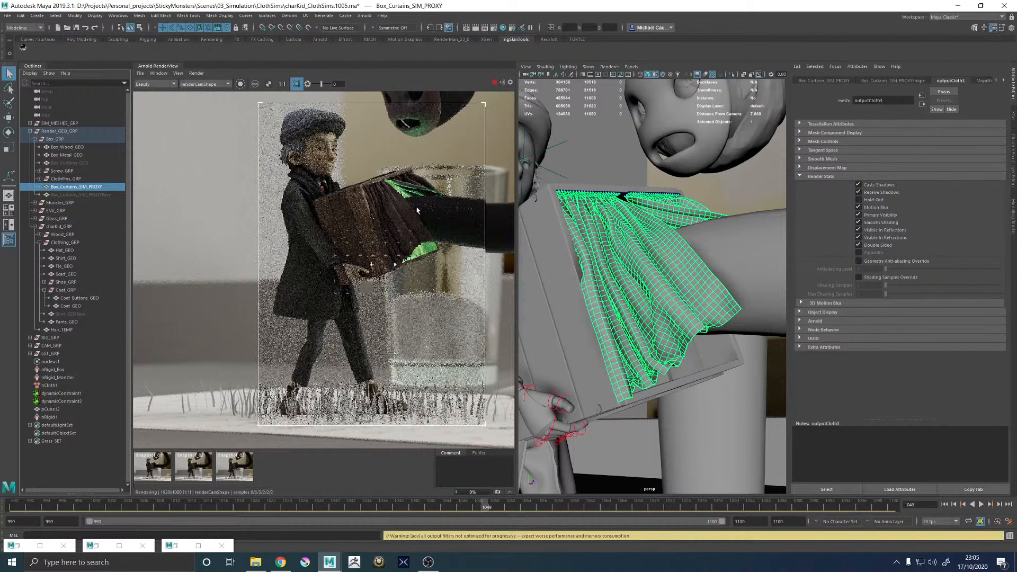
{"action": "scroll", "coordinate": [422, 192], "scroll_direction": "up", "scroll_amount": 3}
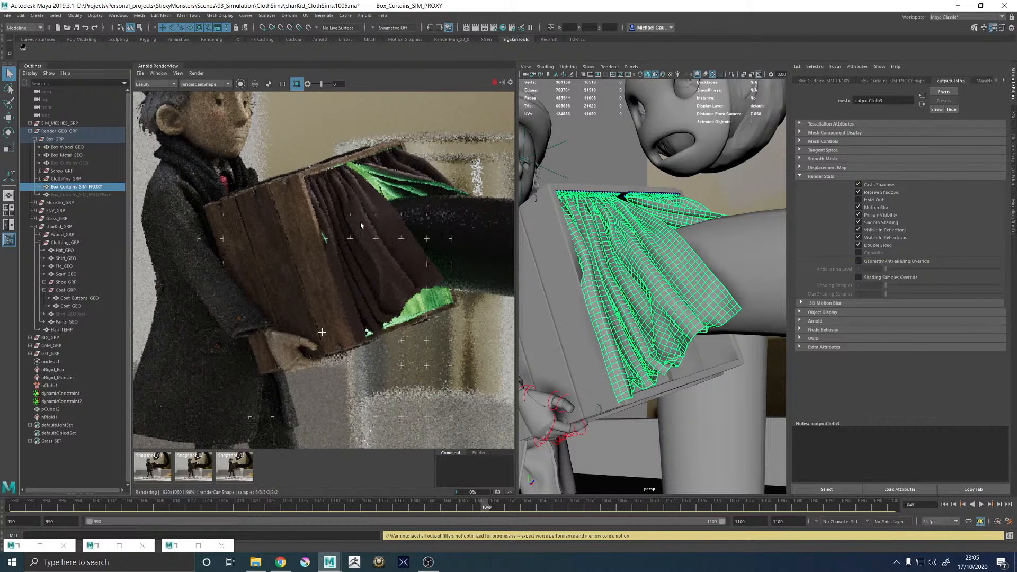
{"action": "key", "text": "f"}
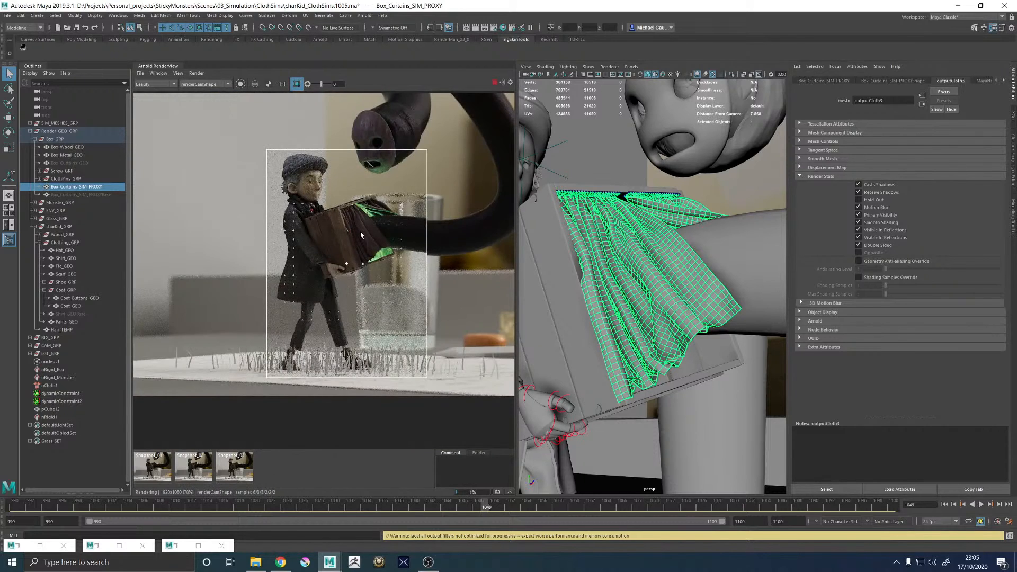
{"action": "scroll", "coordinate": [361, 235], "scroll_direction": "up", "scroll_amount": 3}
{"action": "scroll", "coordinate": [362, 239], "scroll_direction": "down", "scroll_amount": 2}
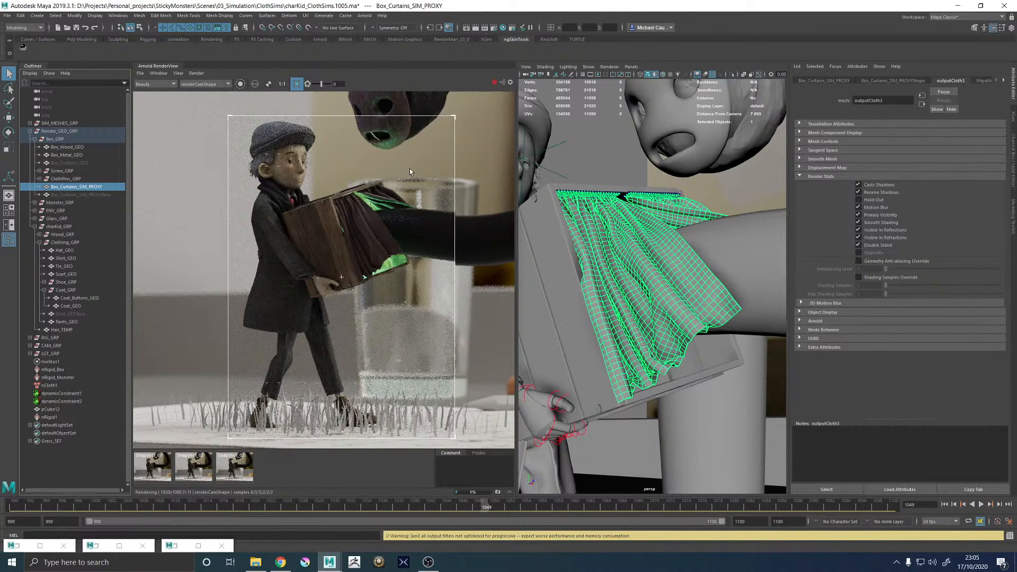
{"action": "scroll", "coordinate": [359, 190], "scroll_direction": "down", "scroll_amount": 2}
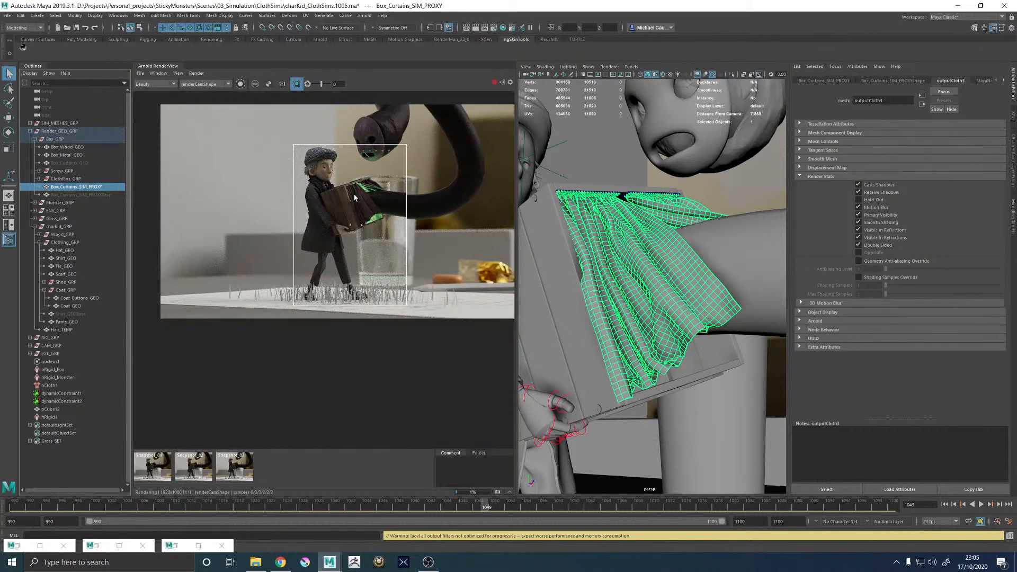
{"action": "scroll", "coordinate": [352, 201], "scroll_direction": "up", "scroll_amount": 4}
{"action": "scroll", "coordinate": [351, 201], "scroll_direction": "down", "scroll_amount": 2}
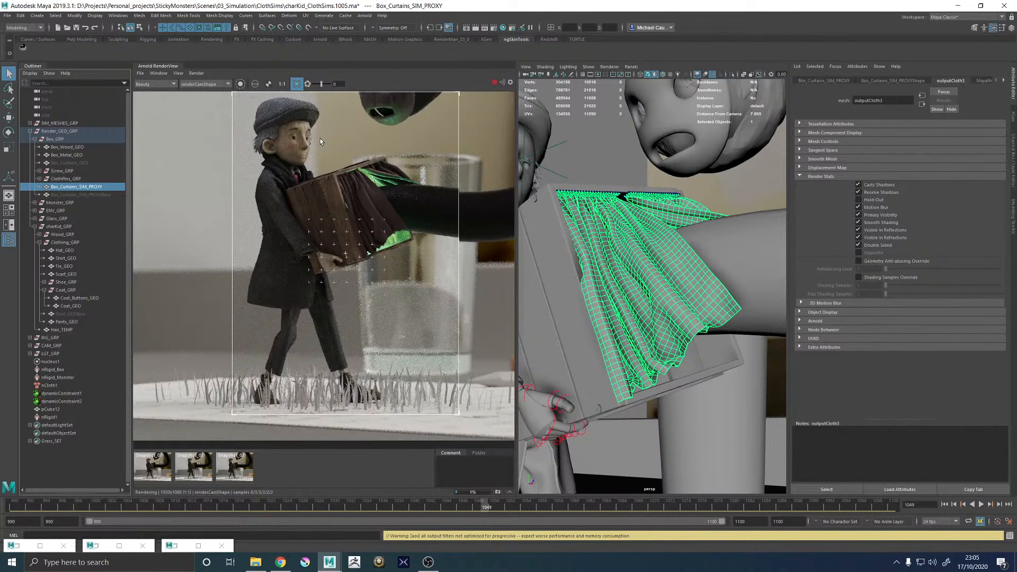
{"action": "scroll", "coordinate": [339, 164], "scroll_direction": "up", "scroll_amount": 3}
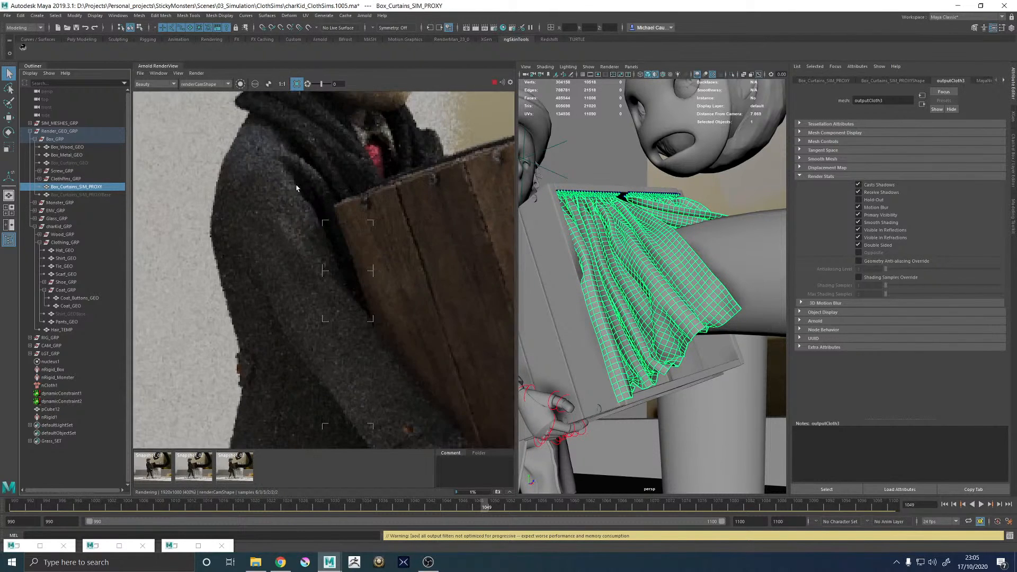
{"action": "scroll", "coordinate": [376, 188], "scroll_direction": "down", "scroll_amount": 1}
{"action": "scroll", "coordinate": [405, 196], "scroll_direction": "down", "scroll_amount": 2}
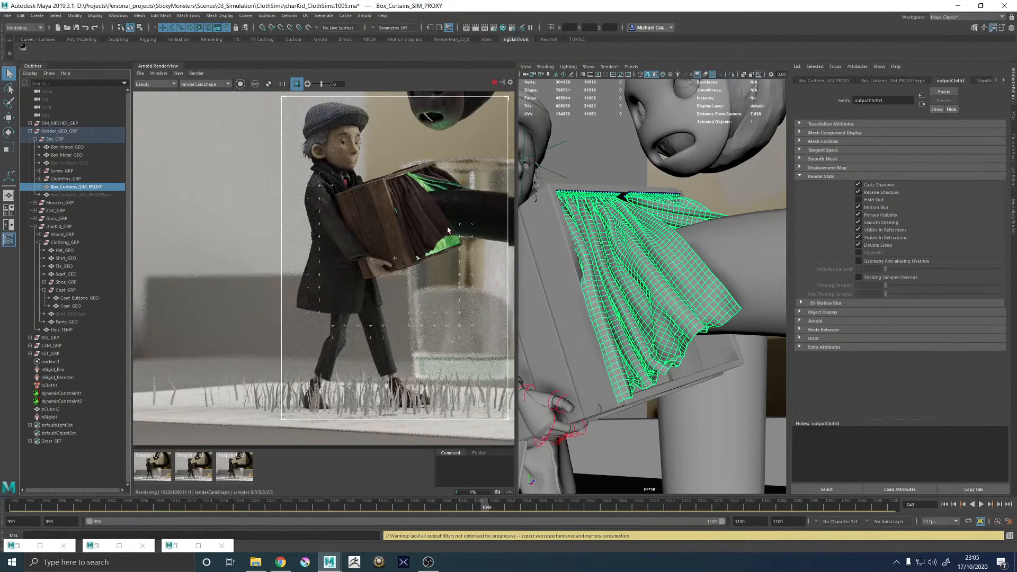
{"action": "scroll", "coordinate": [448, 230], "scroll_direction": "up", "scroll_amount": 3}
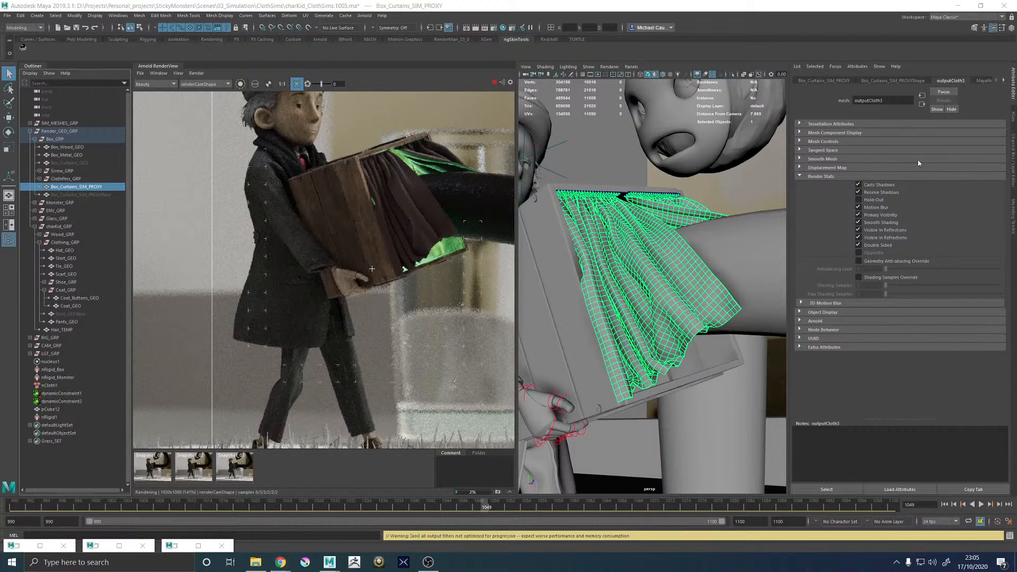
- Switch to Chrome and close the tab showing the pumpkin-headed character image
{"action": "left_click", "coordinate": [281, 562]}
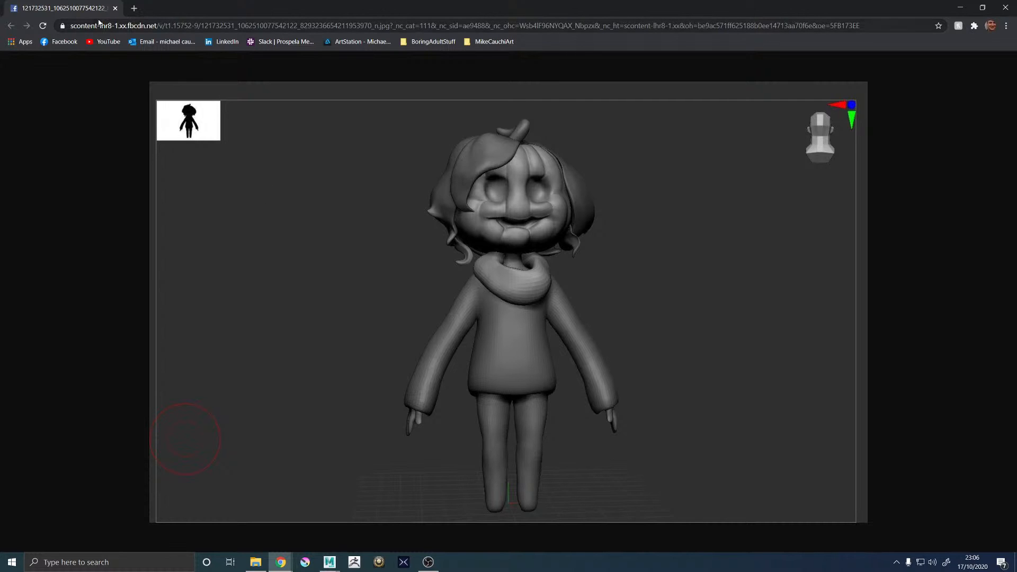
{"action": "left_click", "coordinate": [115, 8]}
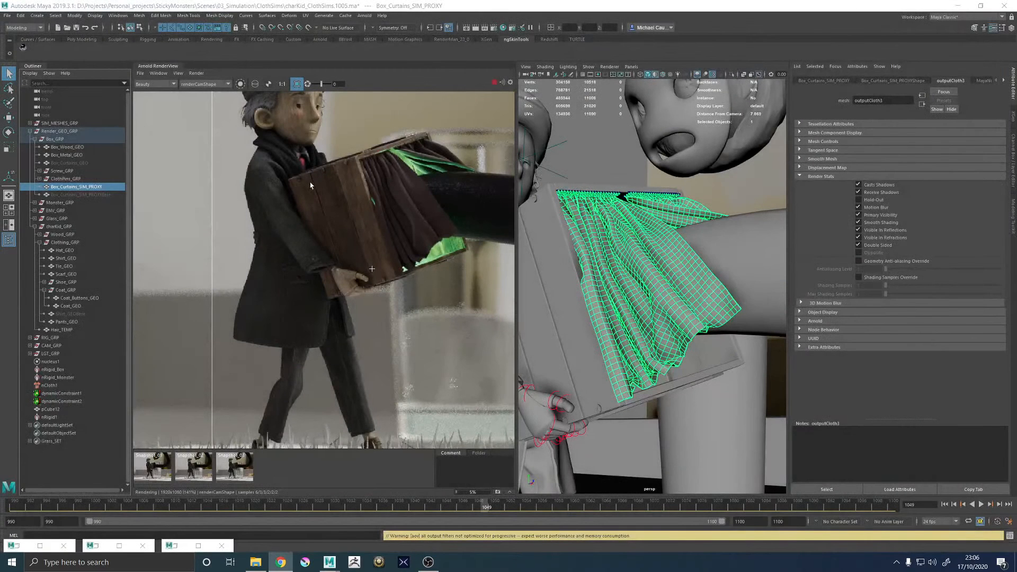
- Examine the refined render of the curtains, box, coat and trousers, both close up and with the whole character framed
{"action": "scroll", "coordinate": [403, 223], "scroll_direction": "down", "scroll_amount": 3}
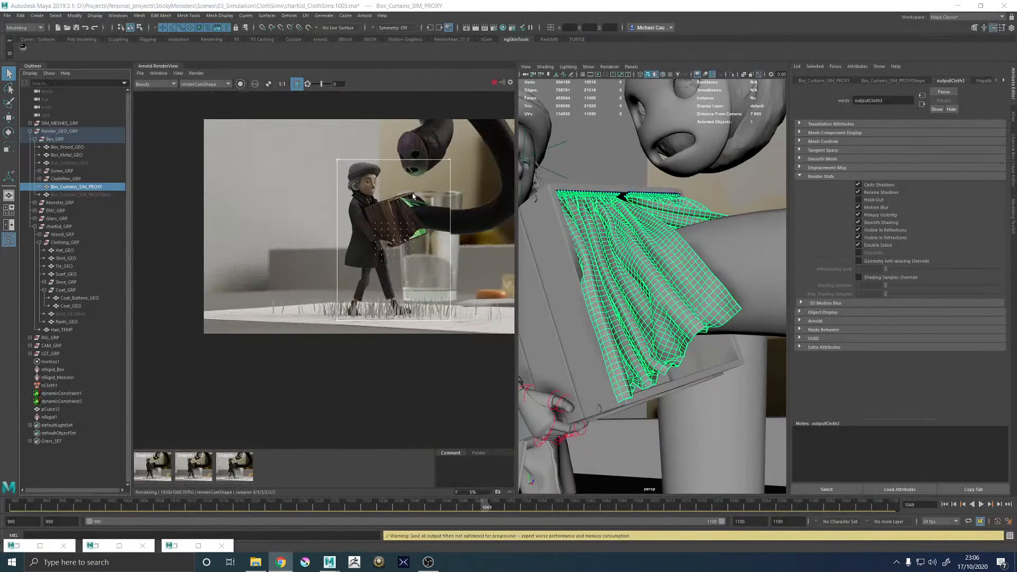
{"action": "scroll", "coordinate": [405, 202], "scroll_direction": "up", "scroll_amount": 3}
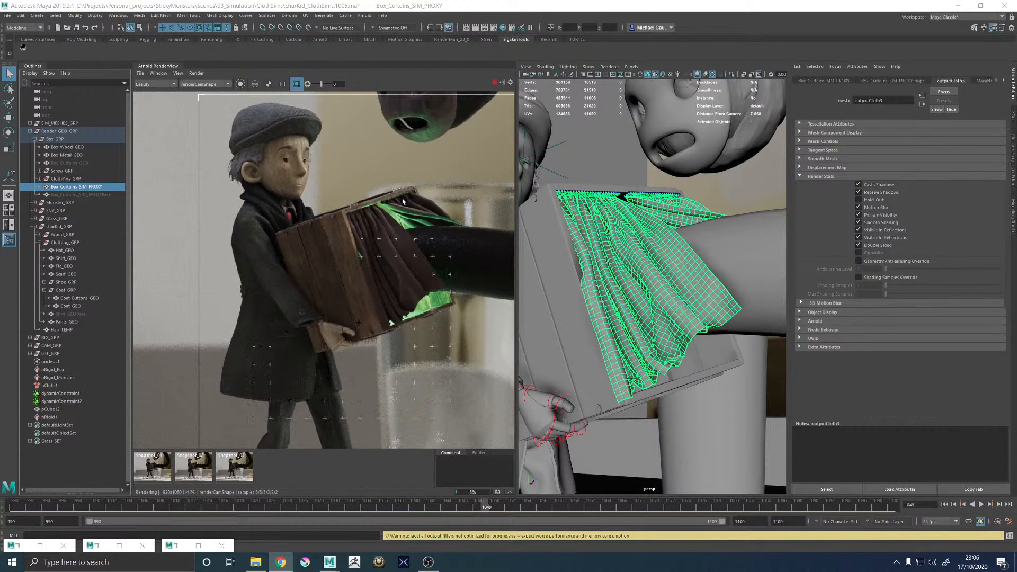
{"action": "scroll", "coordinate": [402, 202], "scroll_direction": "down", "scroll_amount": 2}
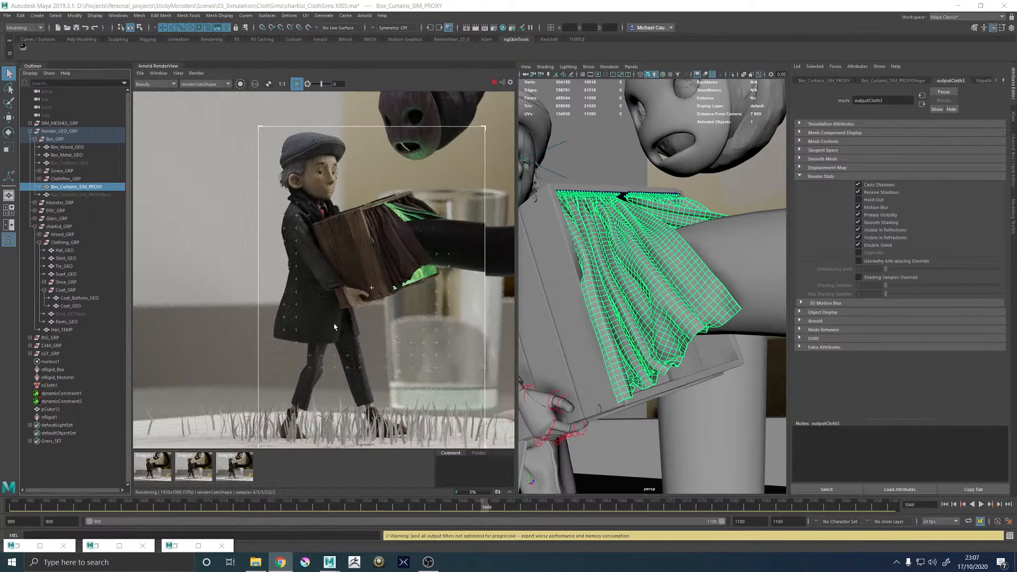
{"action": "scroll", "coordinate": [349, 354], "scroll_direction": "down", "scroll_amount": 1}
{"action": "scroll", "coordinate": [344, 329], "scroll_direction": "up", "scroll_amount": 8}
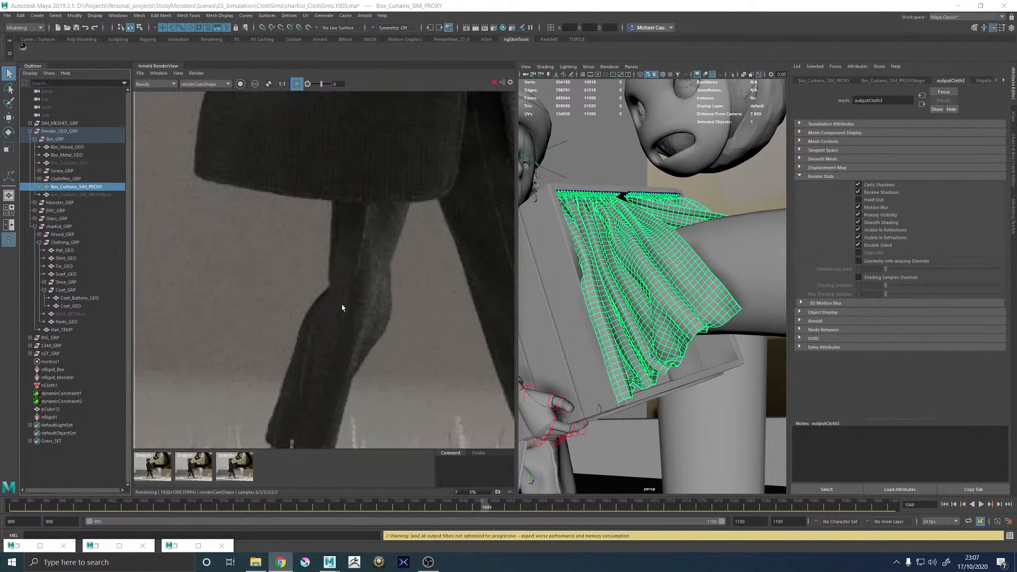
{"action": "scroll", "coordinate": [405, 294], "scroll_direction": "down", "scroll_amount": 8}
{"action": "scroll", "coordinate": [473, 225], "scroll_direction": "up", "scroll_amount": 2}
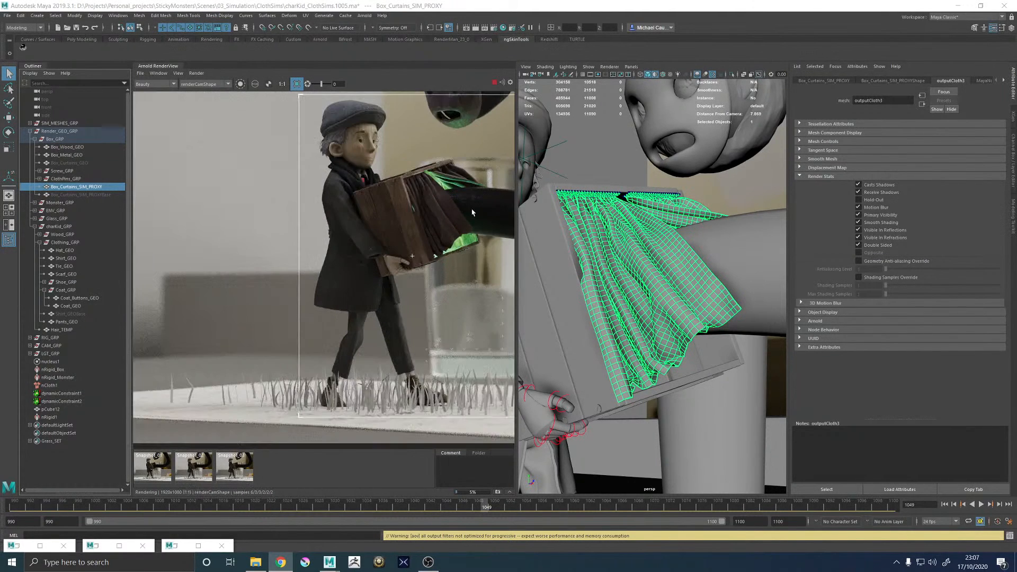
{"action": "middle_click_drag", "start_coordinate": [451, 216], "coordinate": [409, 222]}
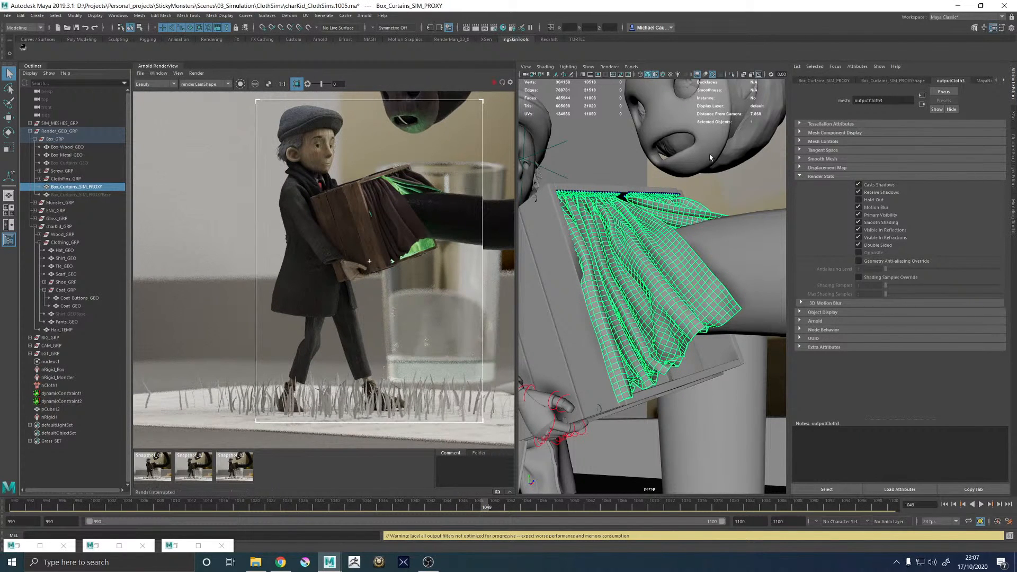
- Save the scene as the incremented version charKid_ClothSims.1006
{"action": "key", "text": "ctrl+s"}
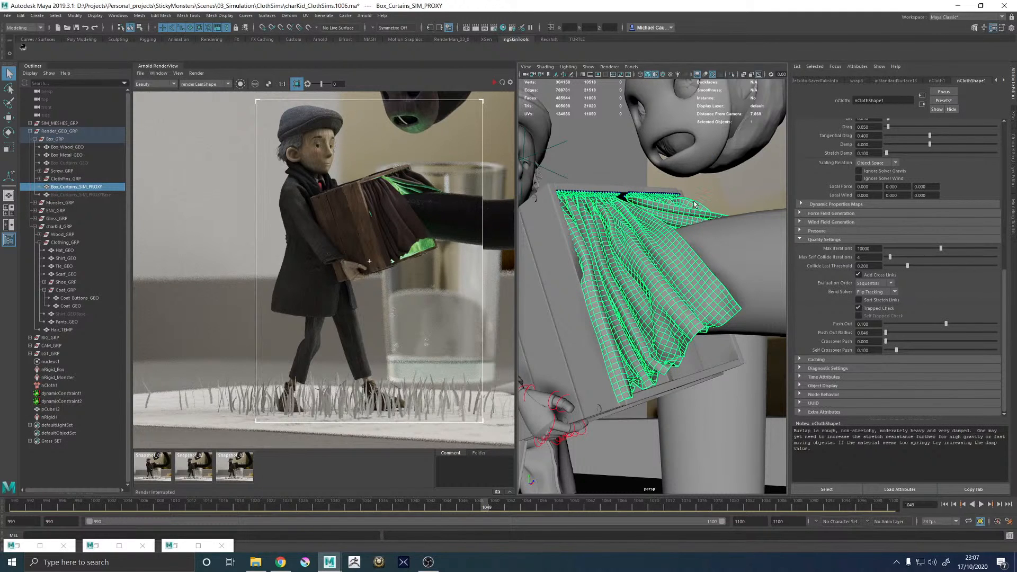
{"action": "left_click", "coordinate": [634, 67]}
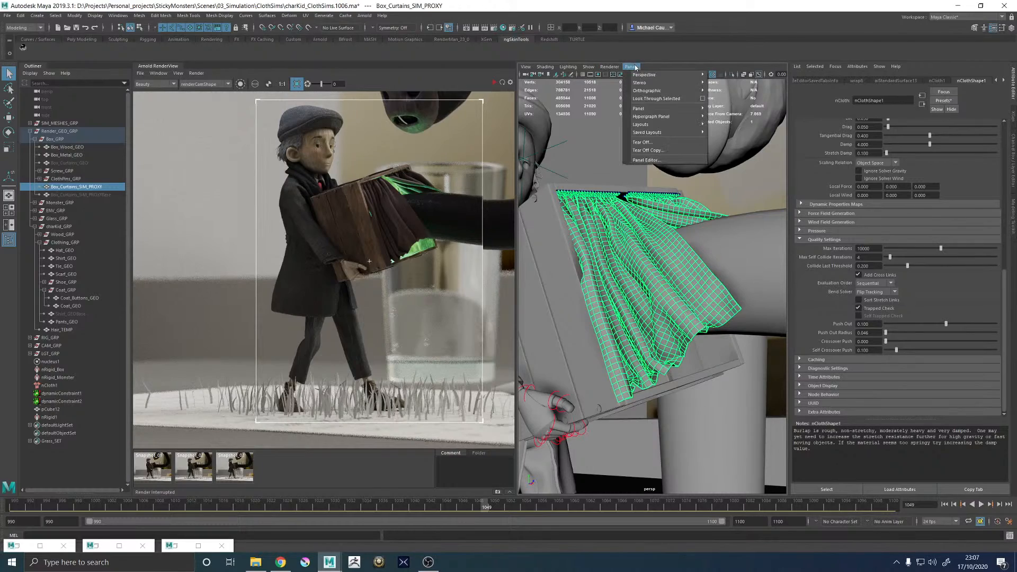
{"action": "left_click", "coordinate": [591, 210]}
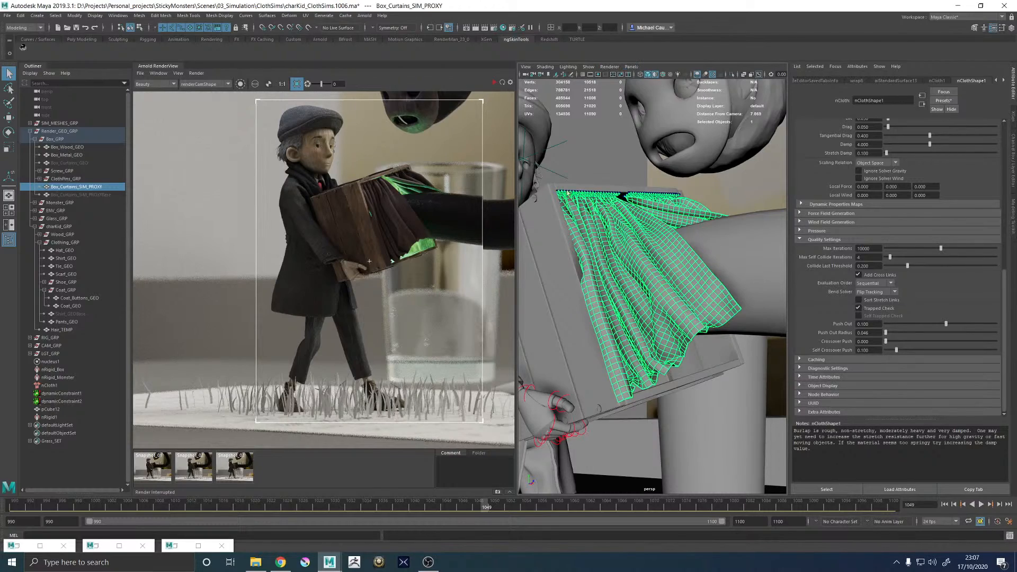
- Duplicate the Box_Curtains_SIM_PROXY mesh and delete the original simulated proxy together with its hidden base mesh
{"action": "double_click", "coordinate": [146, 66]}
{"action": "key", "text": "f"}
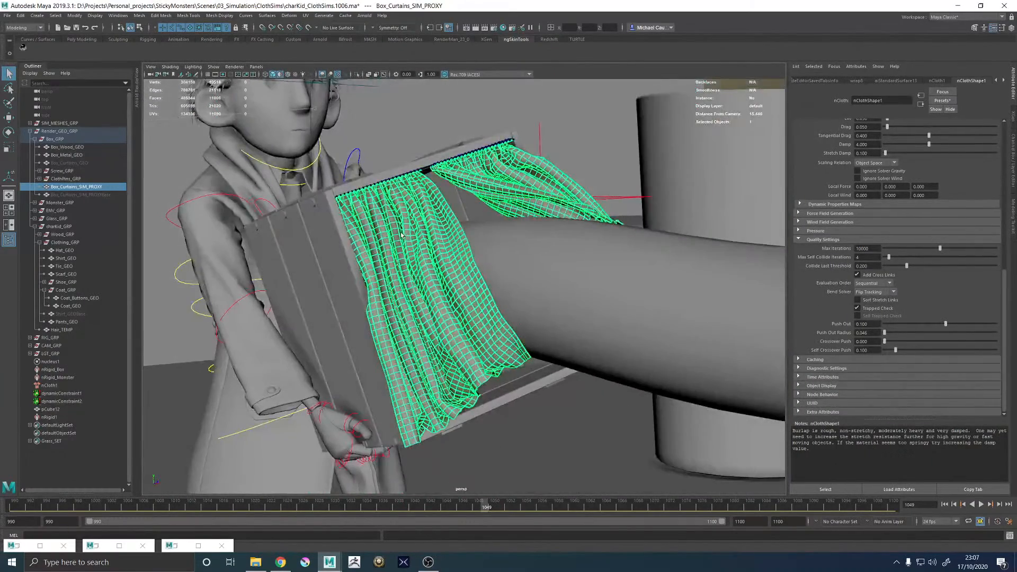
{"action": "key", "text": "ctrl+d"}
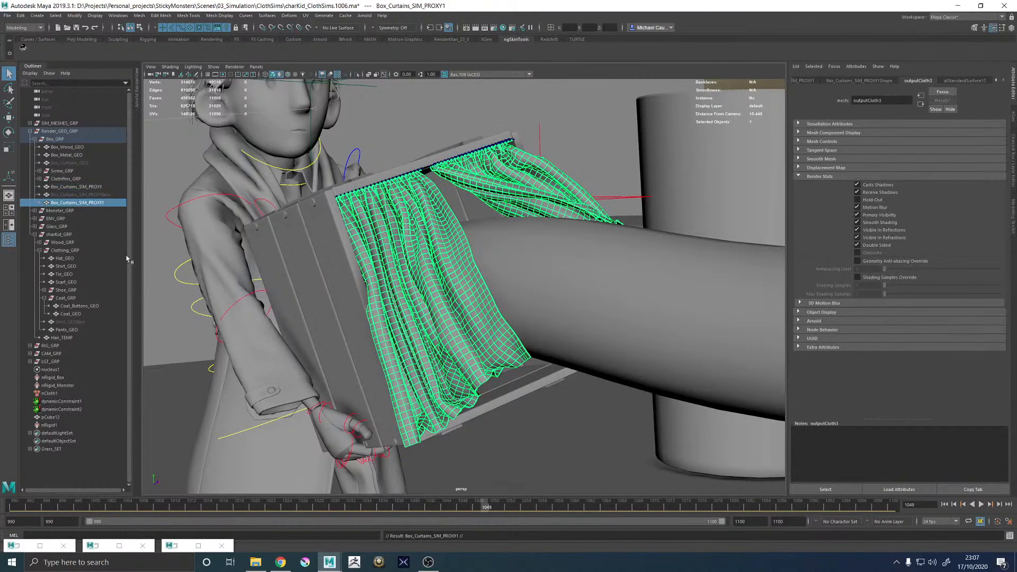
{"action": "left_click", "coordinate": [95, 188], "text": "ctrl"}
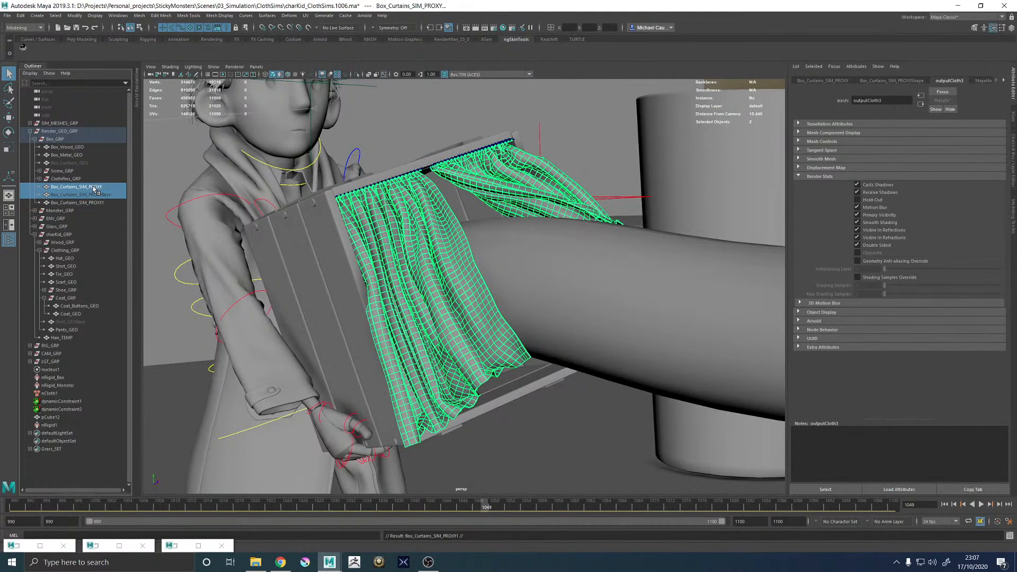
{"action": "key", "text": "Delete"}
- Rename the duplicated curtain mesh to Box_Curtains_GEO1 and delete the old hidden Box_Curtains_GEO
{"action": "double_click", "coordinate": [94, 188]}
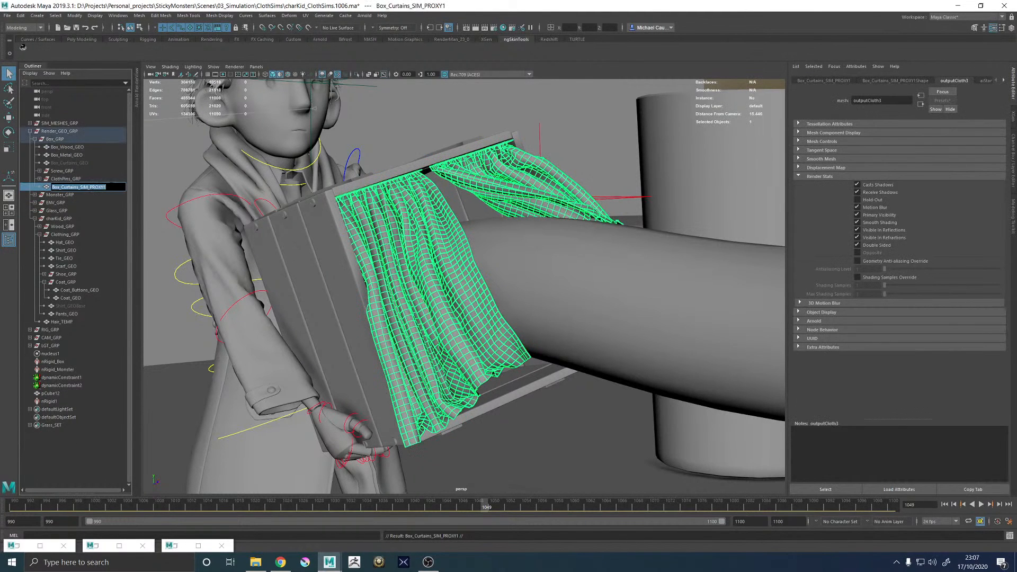
{"action": "left_click_drag", "start_coordinate": [107, 188], "coordinate": [79, 187]}
{"action": "type", "text": "GEO1"}
{"action": "key", "text": "Return"}
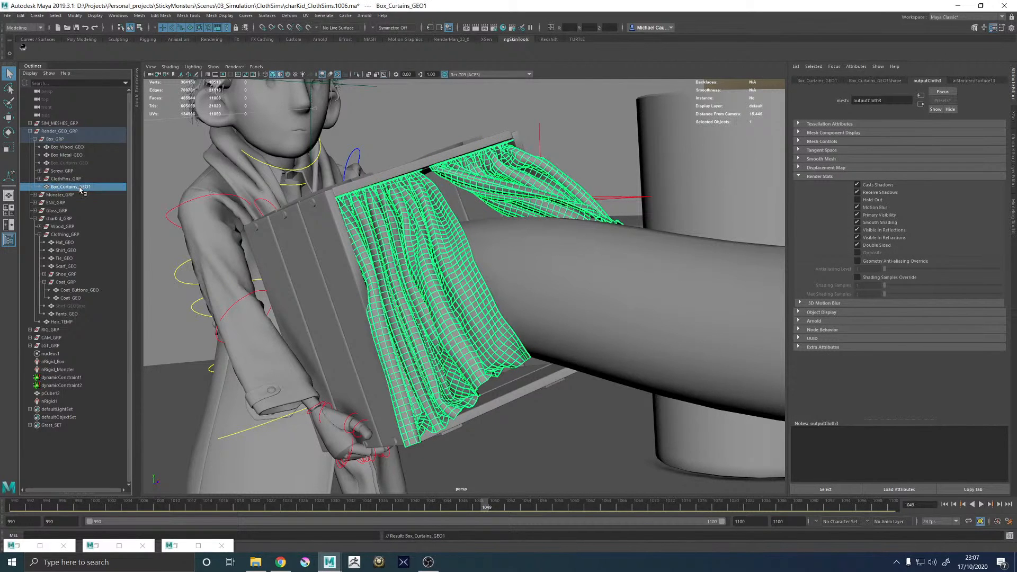
{"action": "left_click", "coordinate": [74, 163]}
{"action": "key", "text": "Delete"}
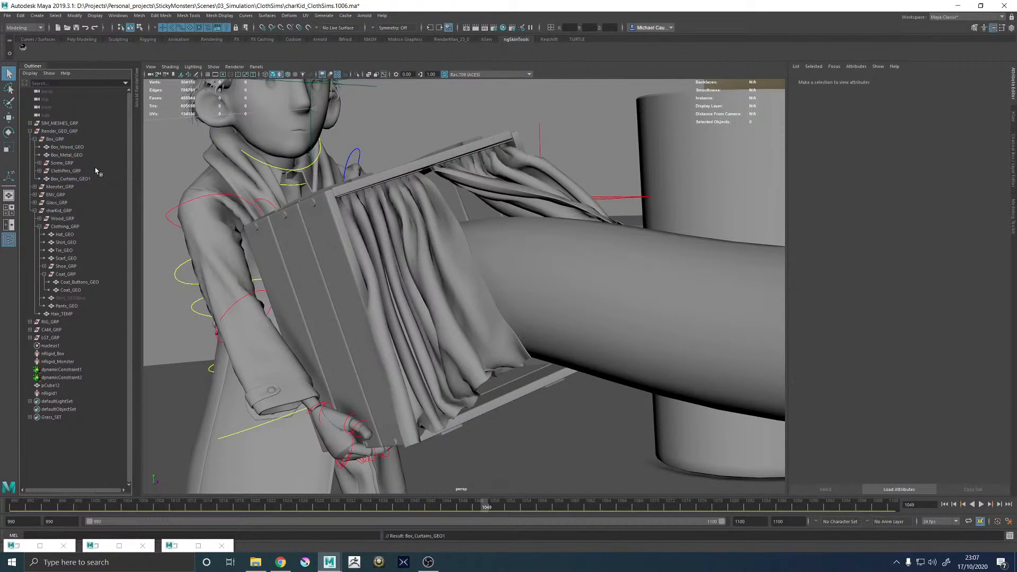
- Rename the remaining curtain mesh in the box group to Box_Curtains_GEO
{"action": "double_click", "coordinate": [72, 179]}
{"action": "key", "text": "End"}
{"action": "key", "text": "BackSpace"}
{"action": "key", "text": "Return"}
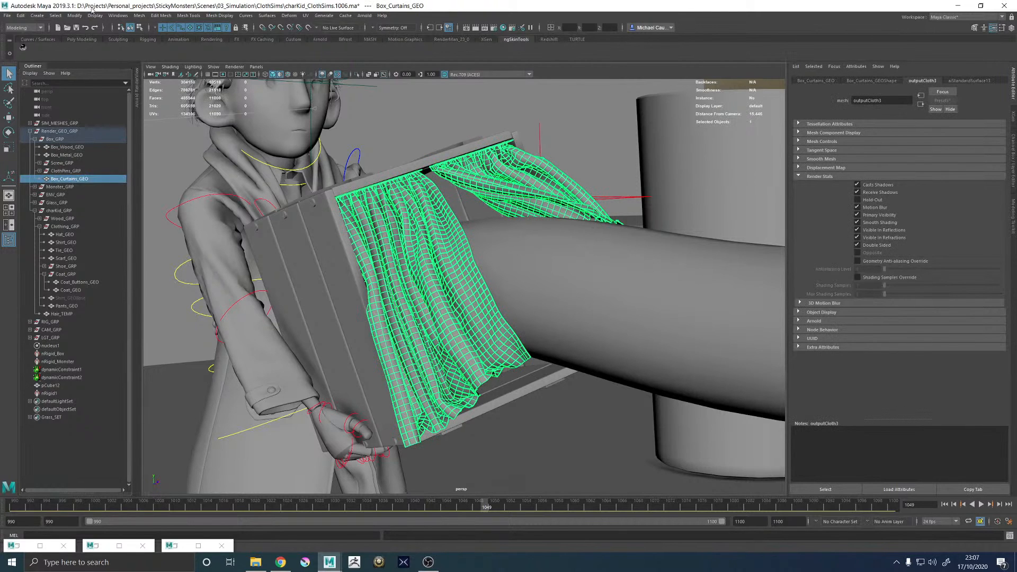
{"action": "left_click", "coordinate": [118, 16]}
{"action": "mouse_move", "coordinate": [153, 92]}
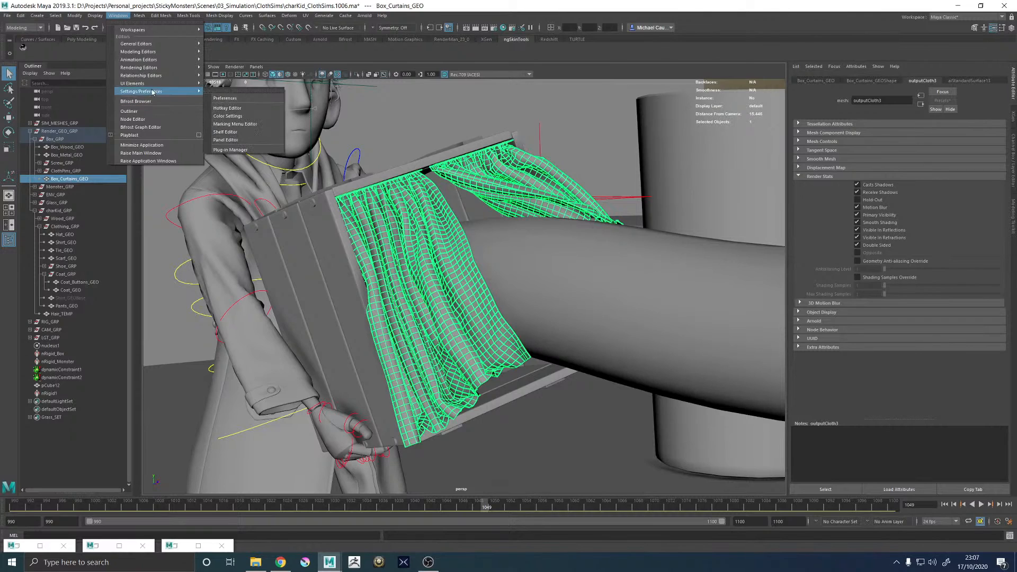
{"action": "mouse_move", "coordinate": [156, 48]}
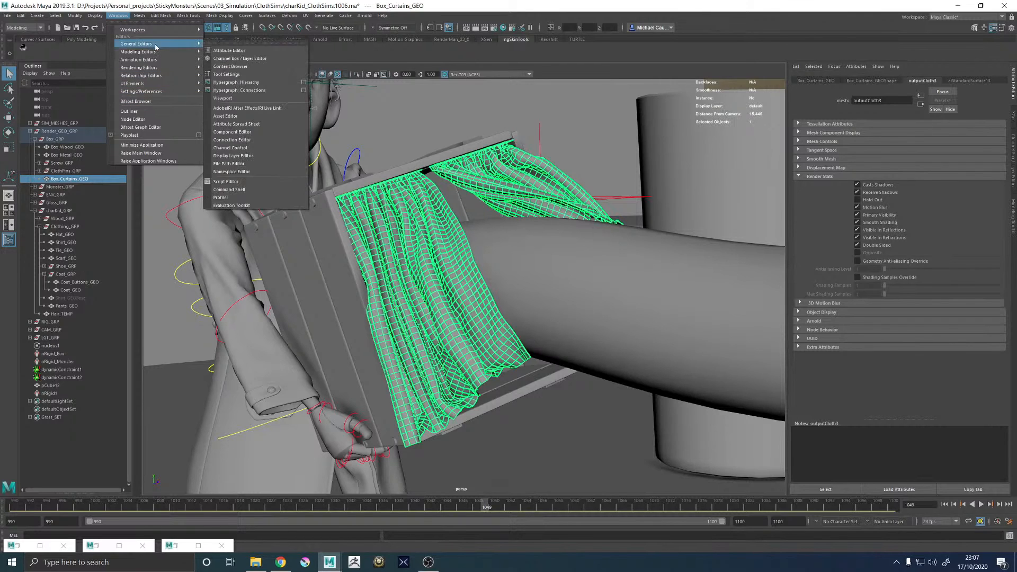
{"action": "left_click", "coordinate": [402, 270]}
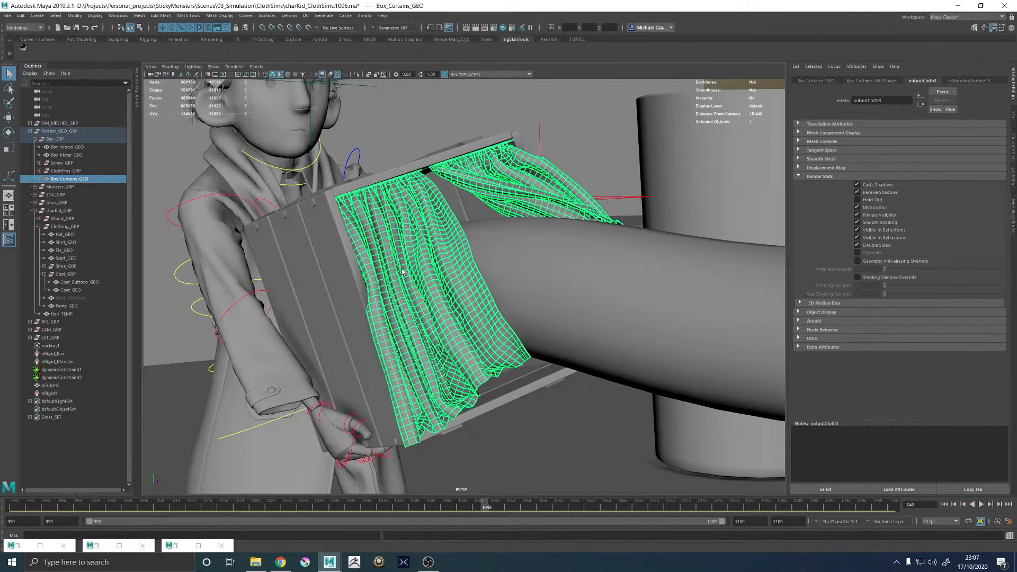
- Close the minimized Hypershade, UV Editor and remaining floating window
{"action": "key", "text": "space"}
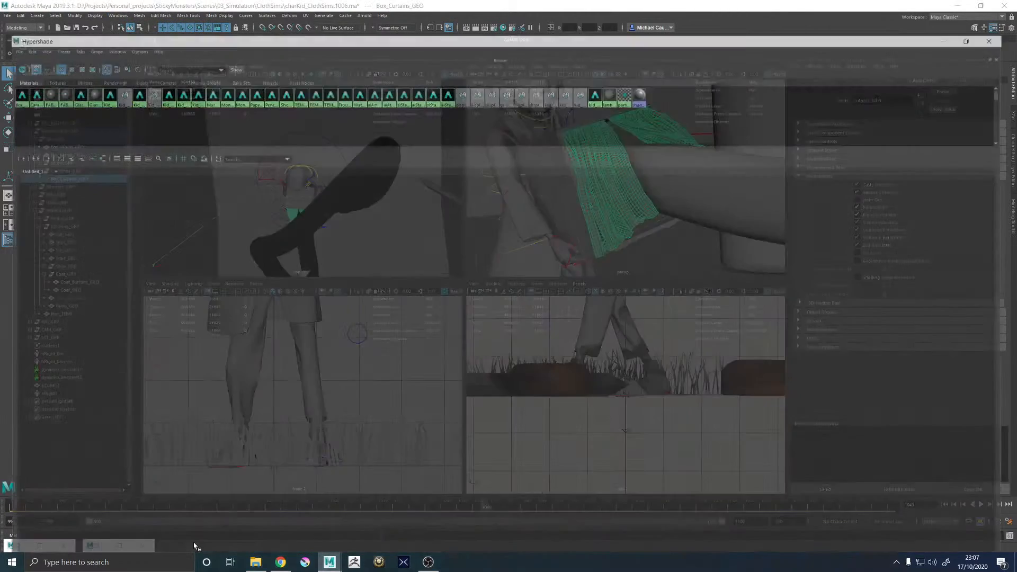
{"action": "left_click", "coordinate": [197, 546]}
{"action": "left_click", "coordinate": [1003, 5]}
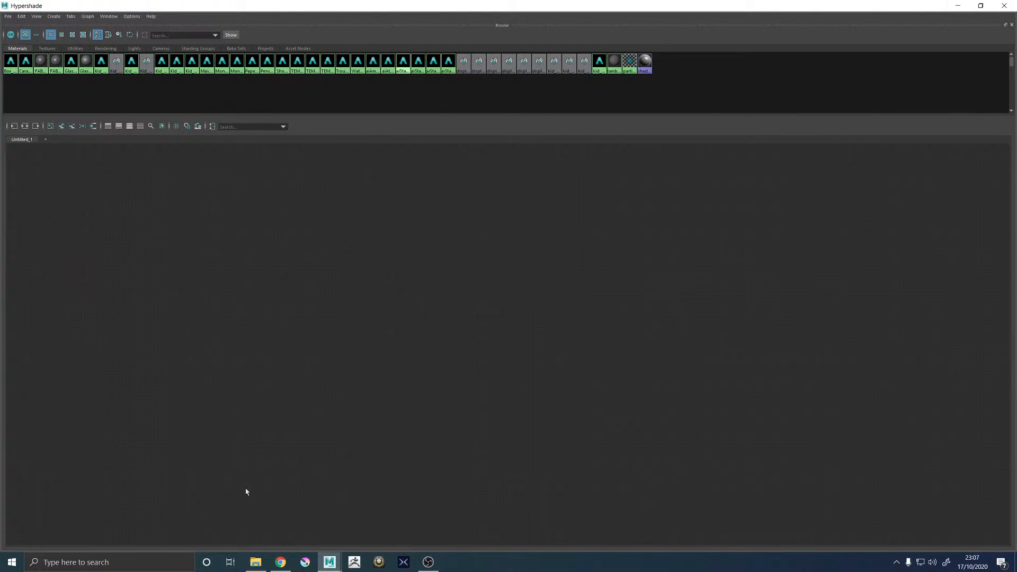
{"action": "left_click", "coordinate": [118, 544]}
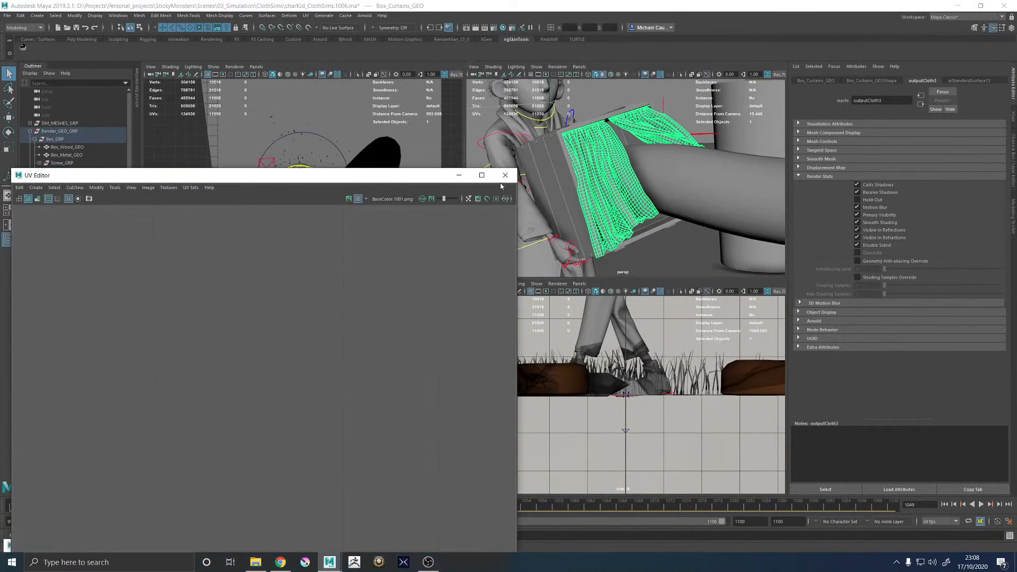
{"action": "left_click", "coordinate": [503, 176]}
{"action": "left_click", "coordinate": [27, 545]}
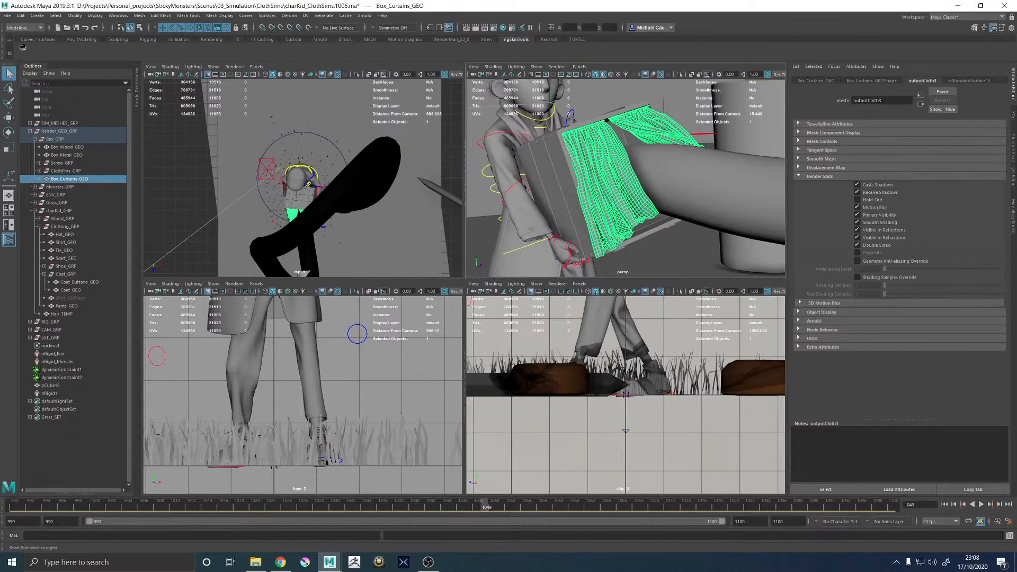
- Set up a two-pane layout with the Node Editor beside the perspective view and graph the connections of Box_Curtains_GEO
{"action": "left_click", "coordinate": [9, 227]}
{"action": "left_click", "coordinate": [256, 67]}
{"action": "mouse_move", "coordinate": [286, 75]}
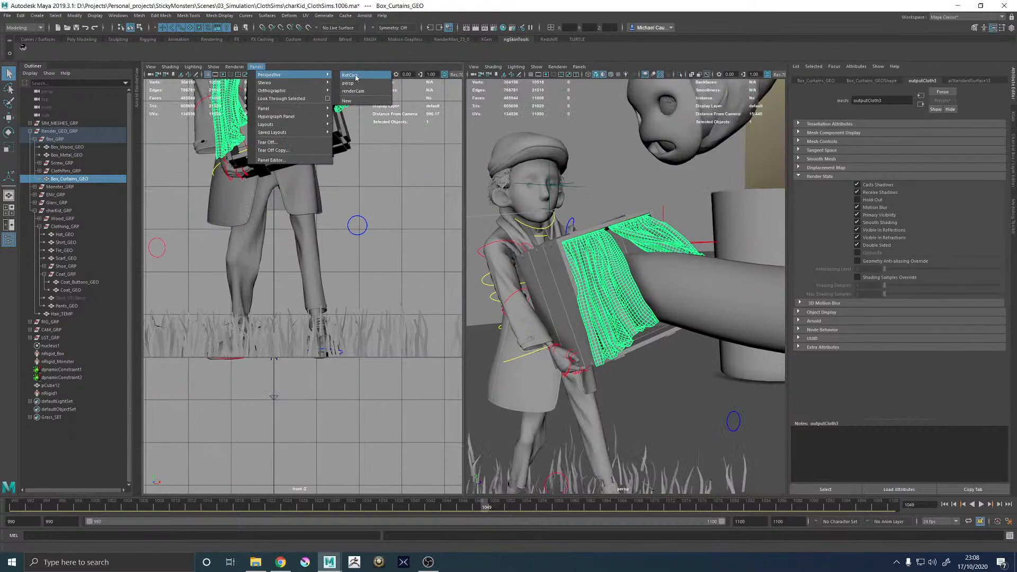
{"action": "mouse_move", "coordinate": [286, 108]}
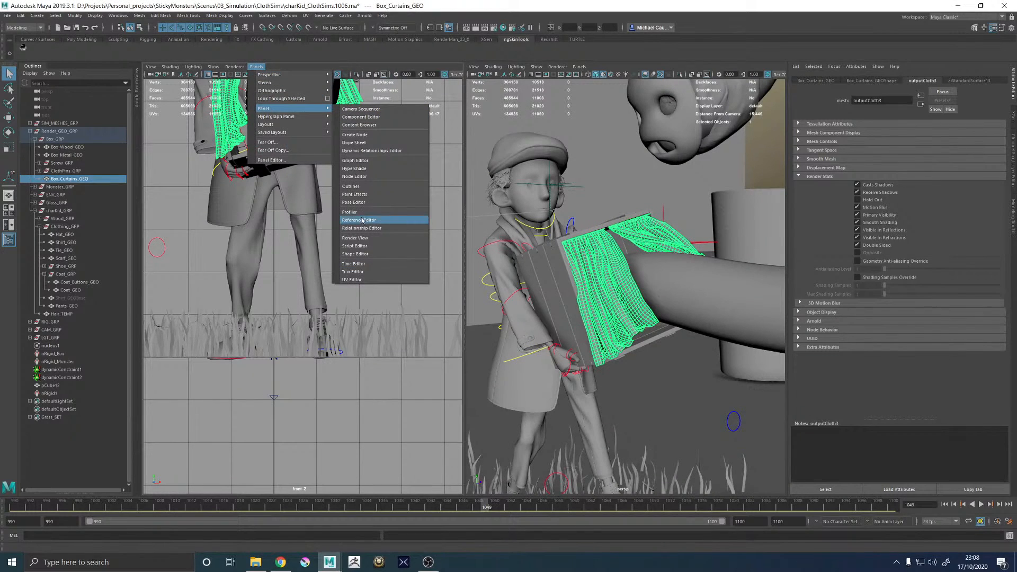
{"action": "left_click", "coordinate": [356, 176]}
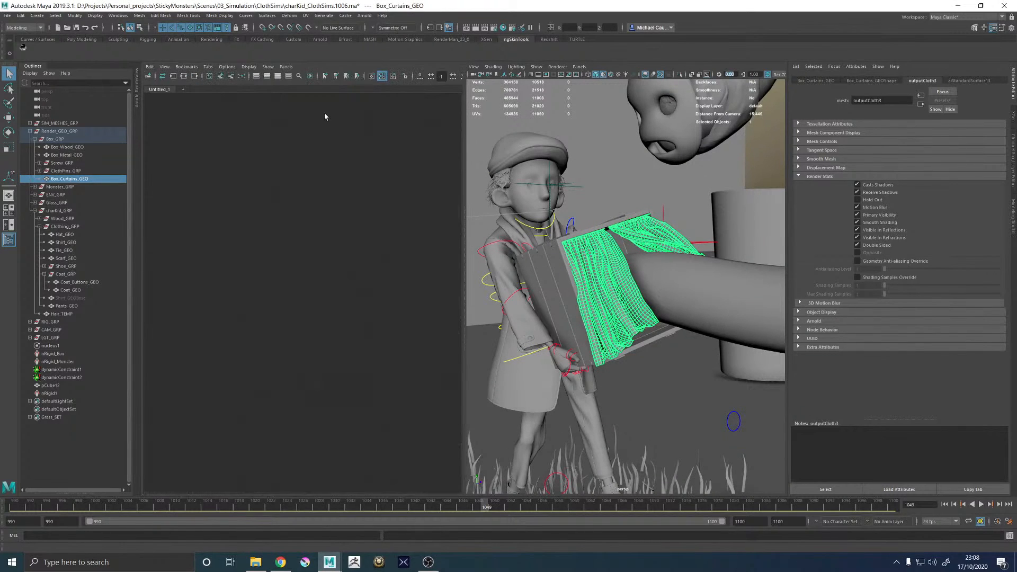
{"action": "left_click", "coordinate": [183, 77]}
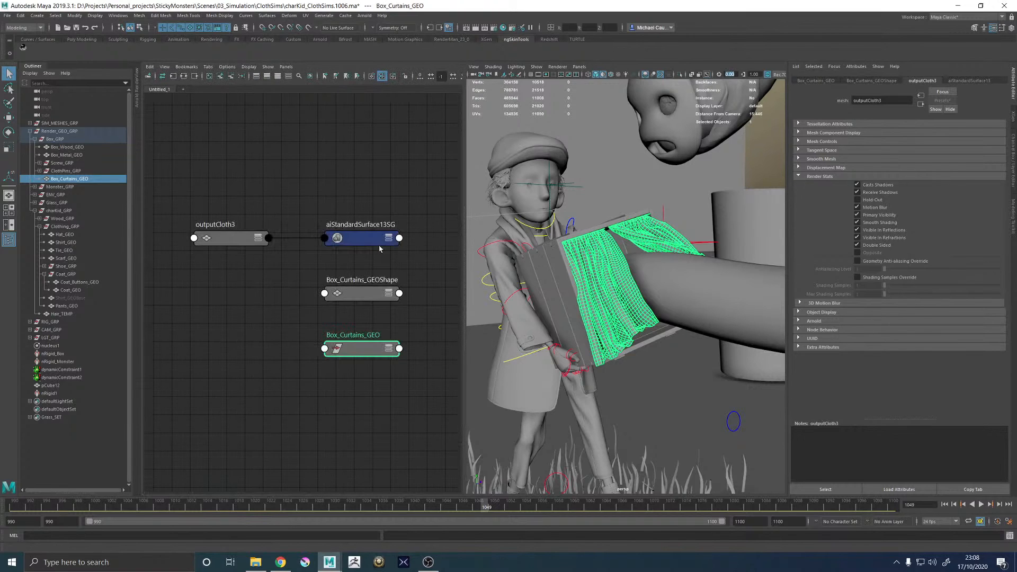
{"action": "left_click", "coordinate": [356, 295]}
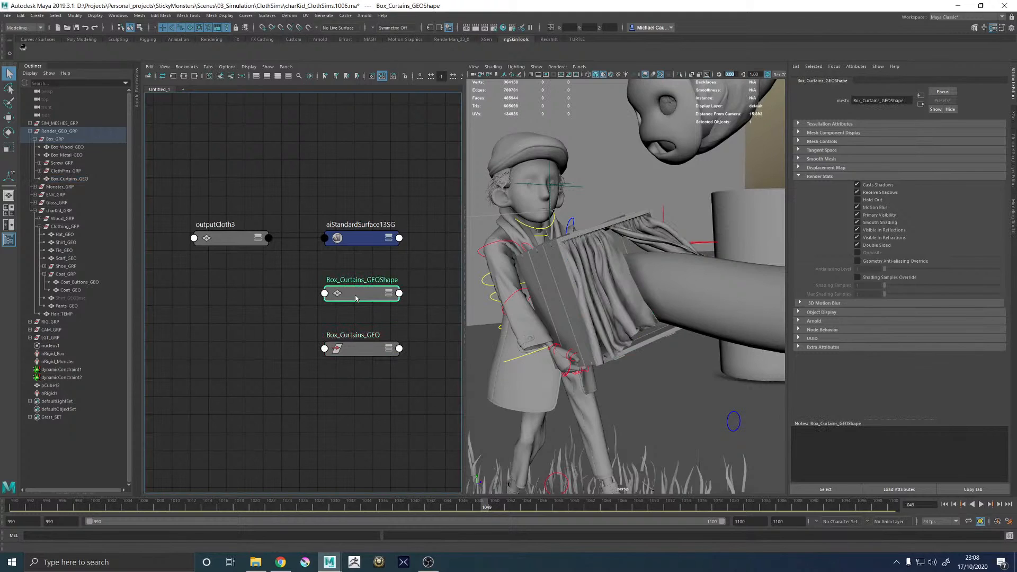
{"action": "left_click", "coordinate": [233, 240]}
{"action": "left_click", "coordinate": [363, 296]}
{"action": "key", "text": "BackSpace"}
{"action": "key", "text": "ctrl+z"}
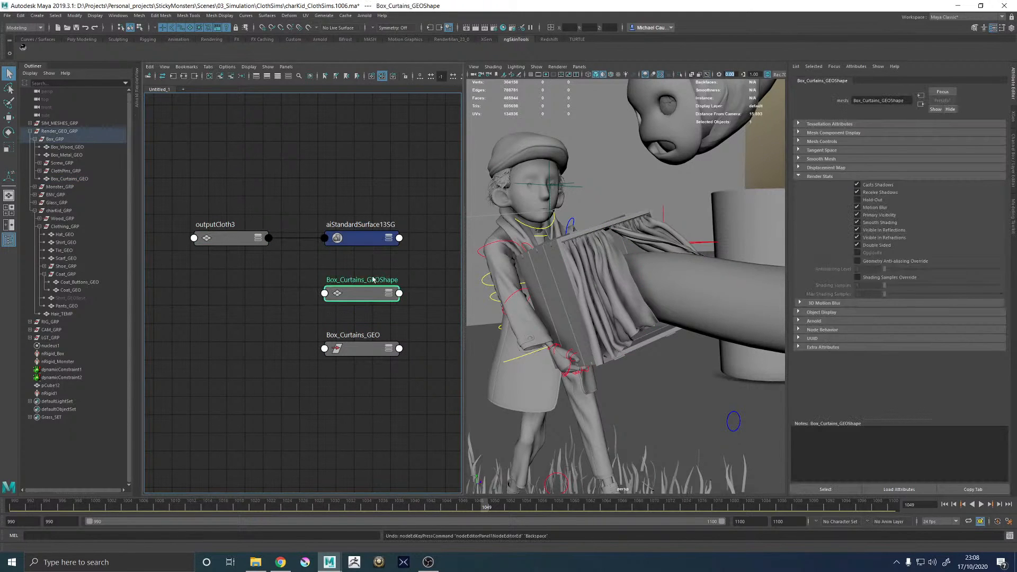
- Delete the unconnected Box_Curtains_GEOShape node and give its name, Box_Curtains_GEOShape, to the outputCloth3 shape
{"action": "double_click", "coordinate": [373, 279]}
{"action": "key", "text": "ctrl+c"}
{"action": "left_click", "coordinate": [358, 296]}
{"action": "key", "text": "BackSpace"}
{"action": "double_click", "coordinate": [230, 224]}
{"action": "key", "text": "ctrl+v"}
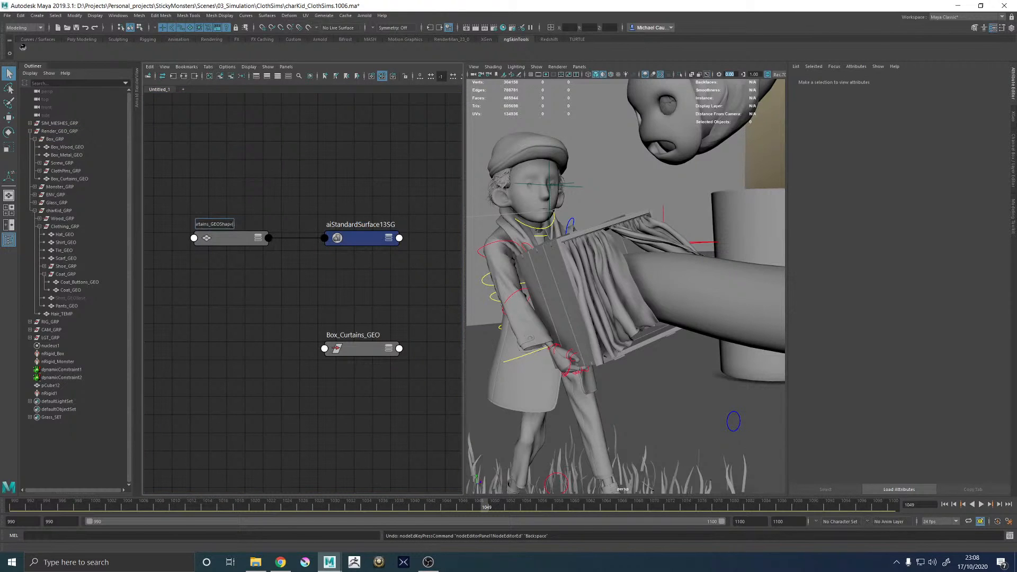
{"action": "key", "text": "Return"}
{"action": "left_click", "coordinate": [238, 239]}
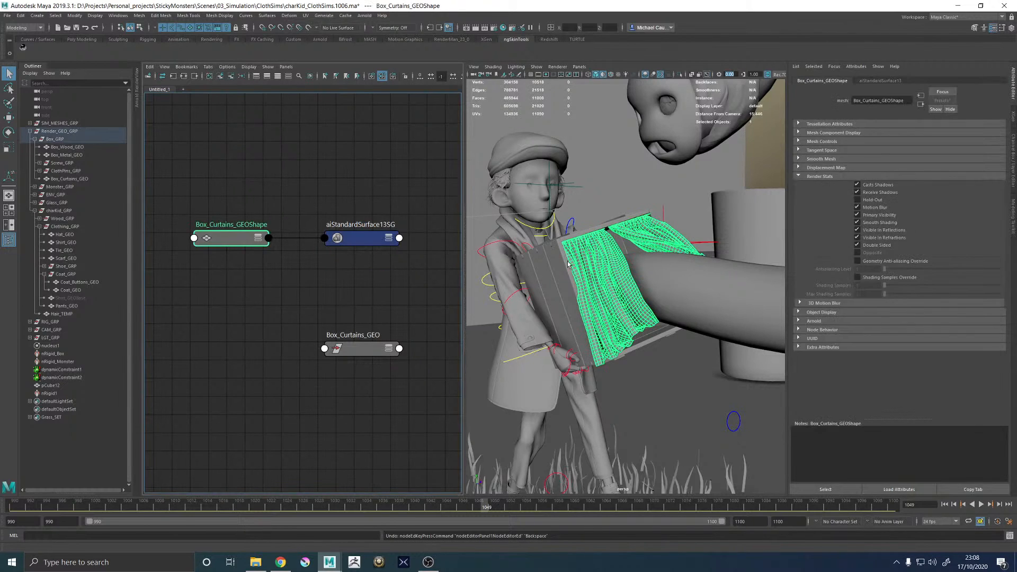
- Check the selected curtains in the enlarged perspective view and save the scene under its current name
{"action": "left_click", "coordinate": [582, 270]}
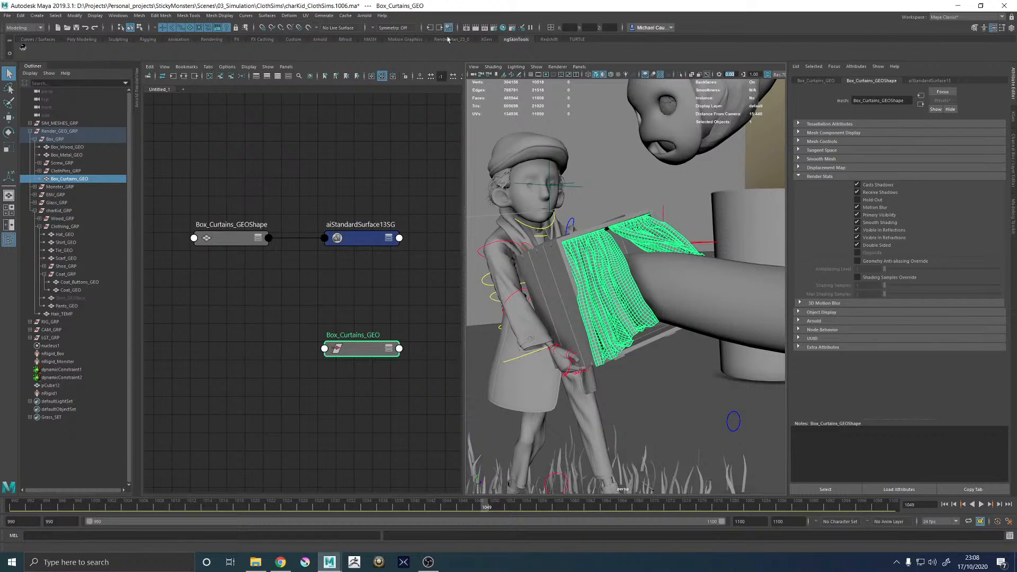
{"action": "key", "text": "space"}
{"action": "left_click_drag", "start_coordinate": [521, 174], "coordinate": [579, 191], "text": "alt"}
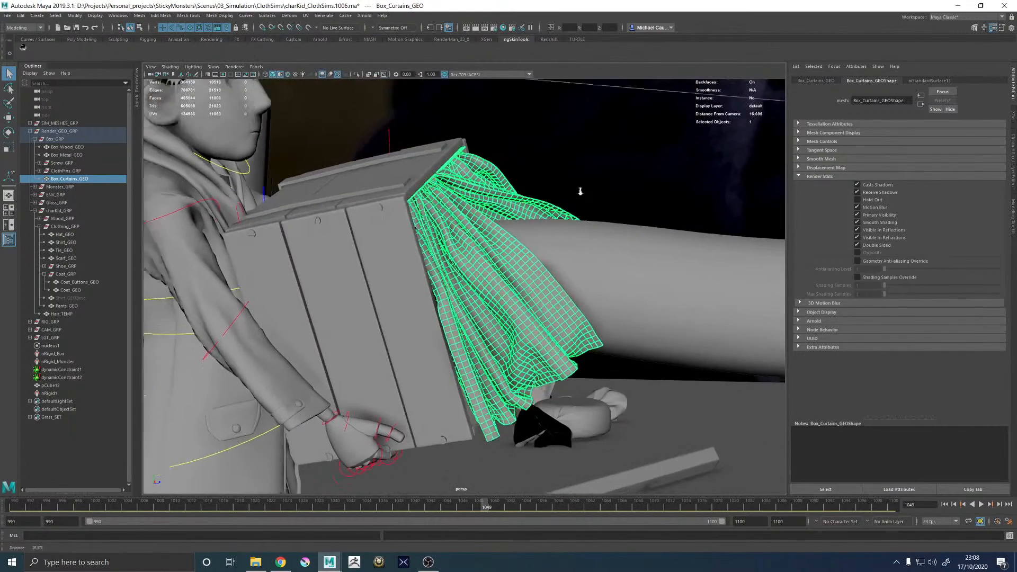
{"action": "right_click_drag", "start_coordinate": [578, 190], "coordinate": [545, 229], "text": "alt"}
{"action": "left_click_drag", "start_coordinate": [545, 229], "coordinate": [537, 227], "text": "alt"}
{"action": "key", "text": "ctrl+s"}
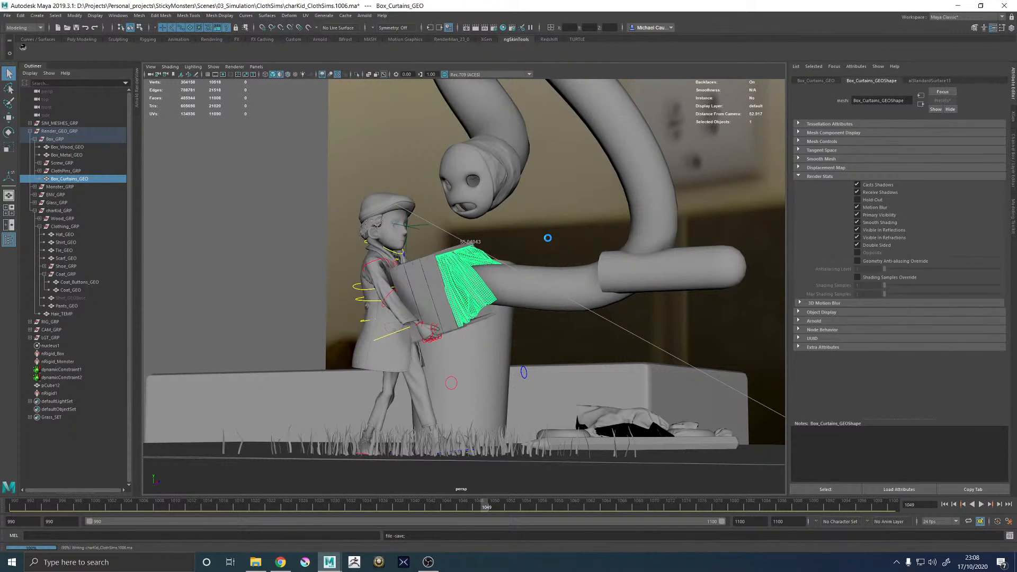
- Return to the Arnold render layout, turn off the crop region and start a full-frame render
{"action": "left_click", "coordinate": [137, 97]}
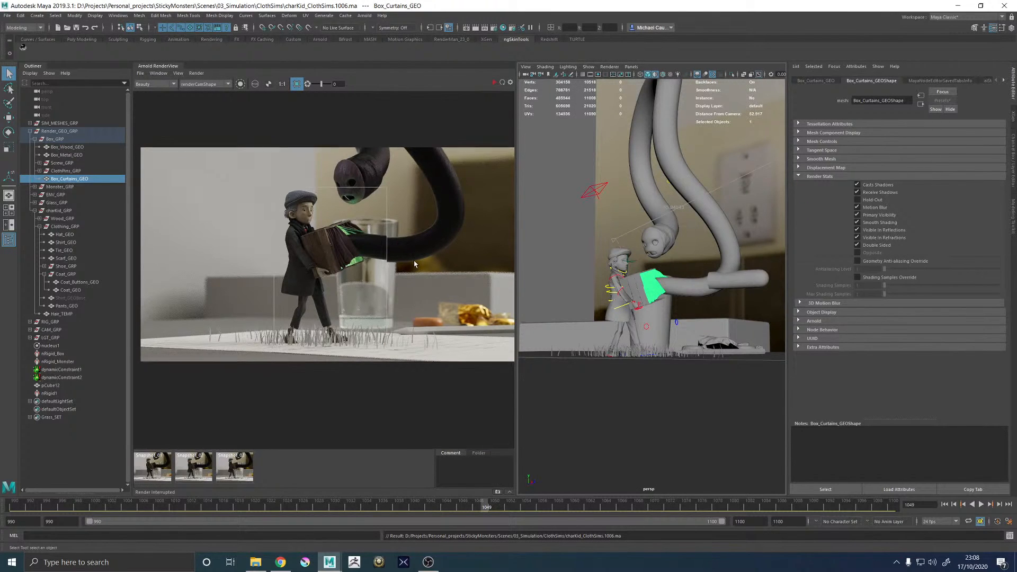
{"action": "left_click", "coordinate": [296, 84]}
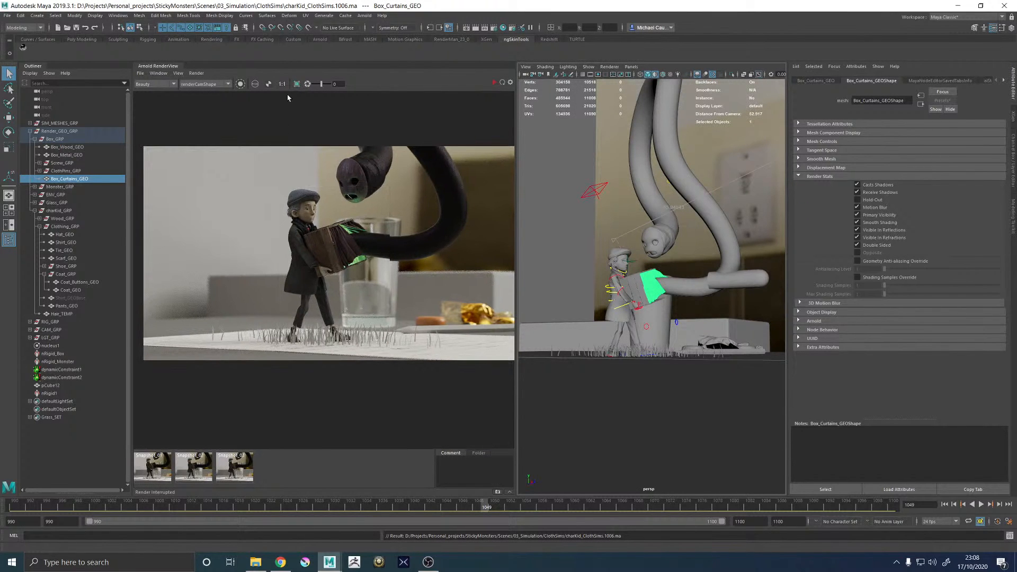
{"action": "left_click", "coordinate": [492, 83]}
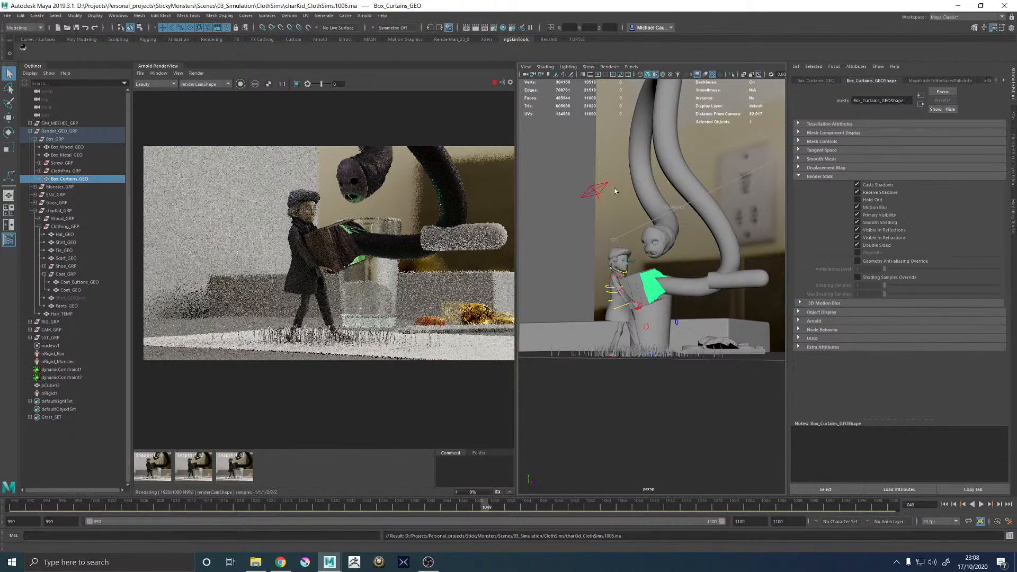
- Delete the leftover pCube12 collider at the end of the monster's body
{"action": "left_click", "coordinate": [746, 272]}
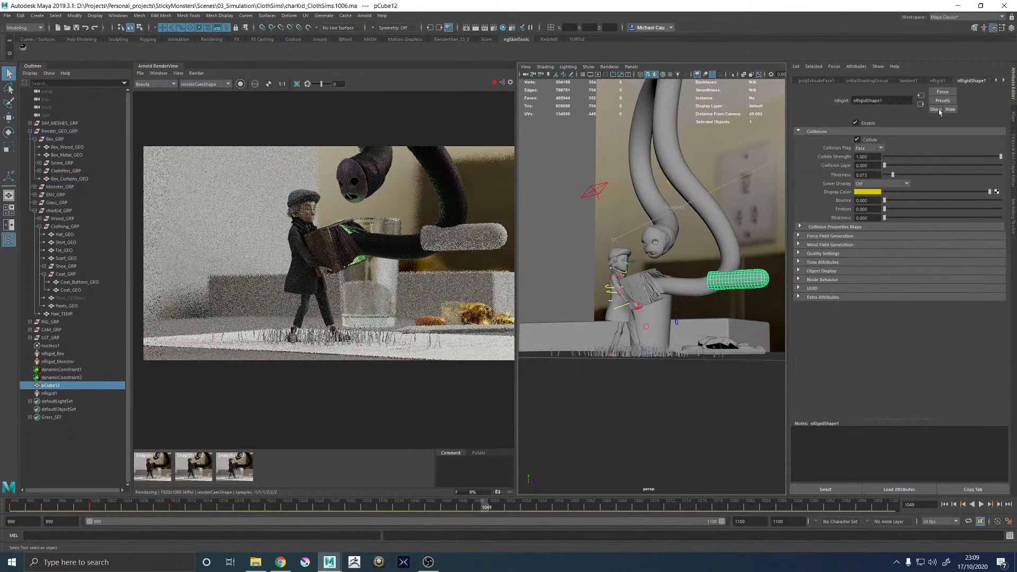
{"action": "left_click", "coordinate": [752, 281]}
{"action": "key", "text": "Delete"}
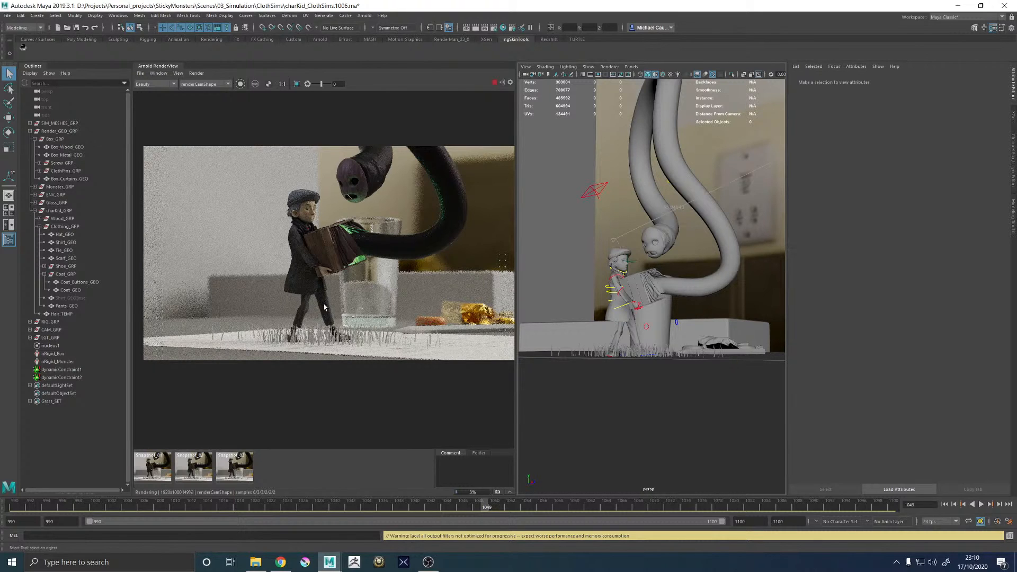
- Examine the character's trousers, coat and box curtains close up in the full-frame render
{"action": "scroll", "coordinate": [295, 301], "scroll_direction": "up", "scroll_amount": 10}
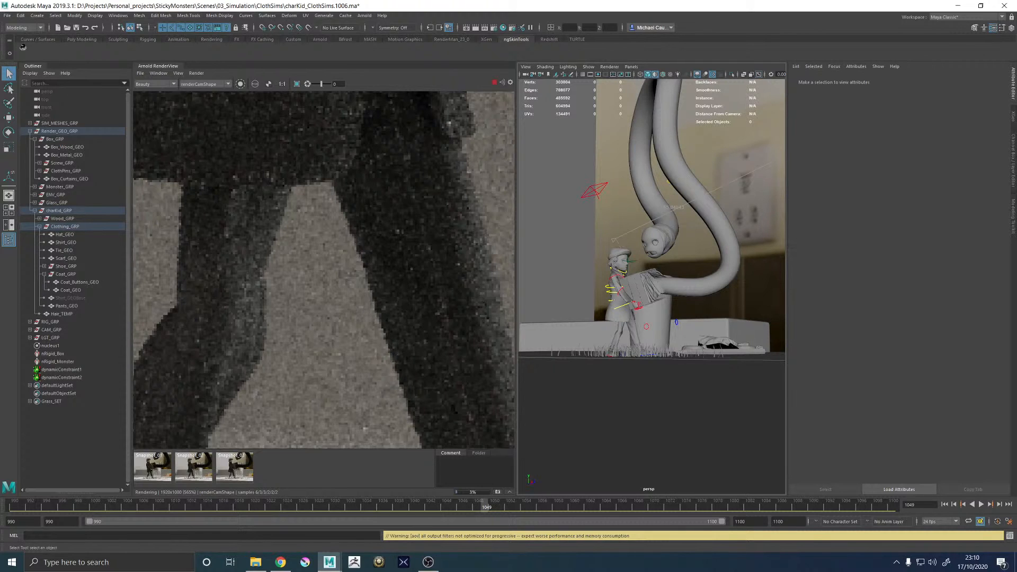
{"action": "left_click", "coordinate": [386, 284]}
{"action": "scroll", "coordinate": [386, 285], "scroll_direction": "down", "scroll_amount": 5}
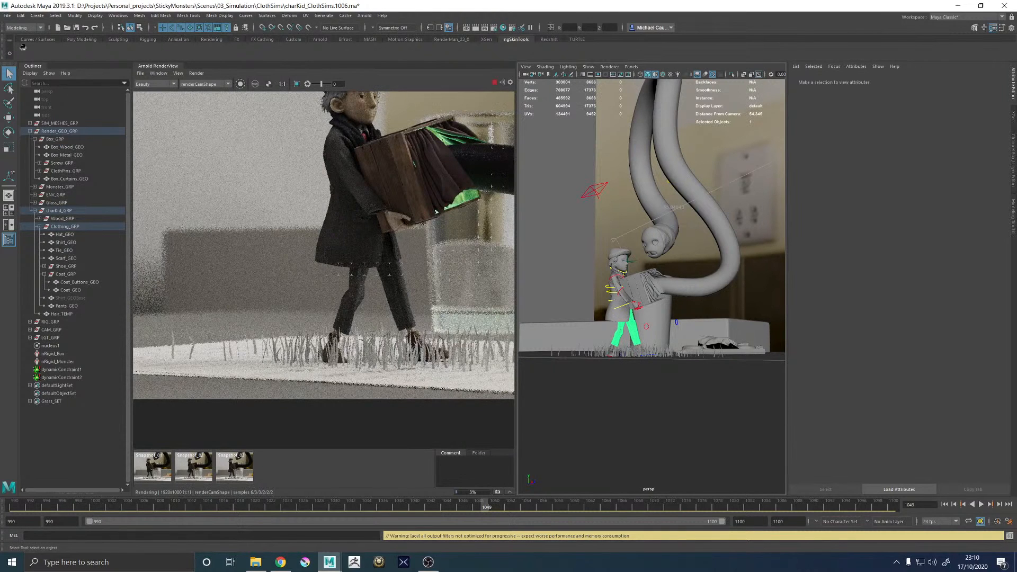